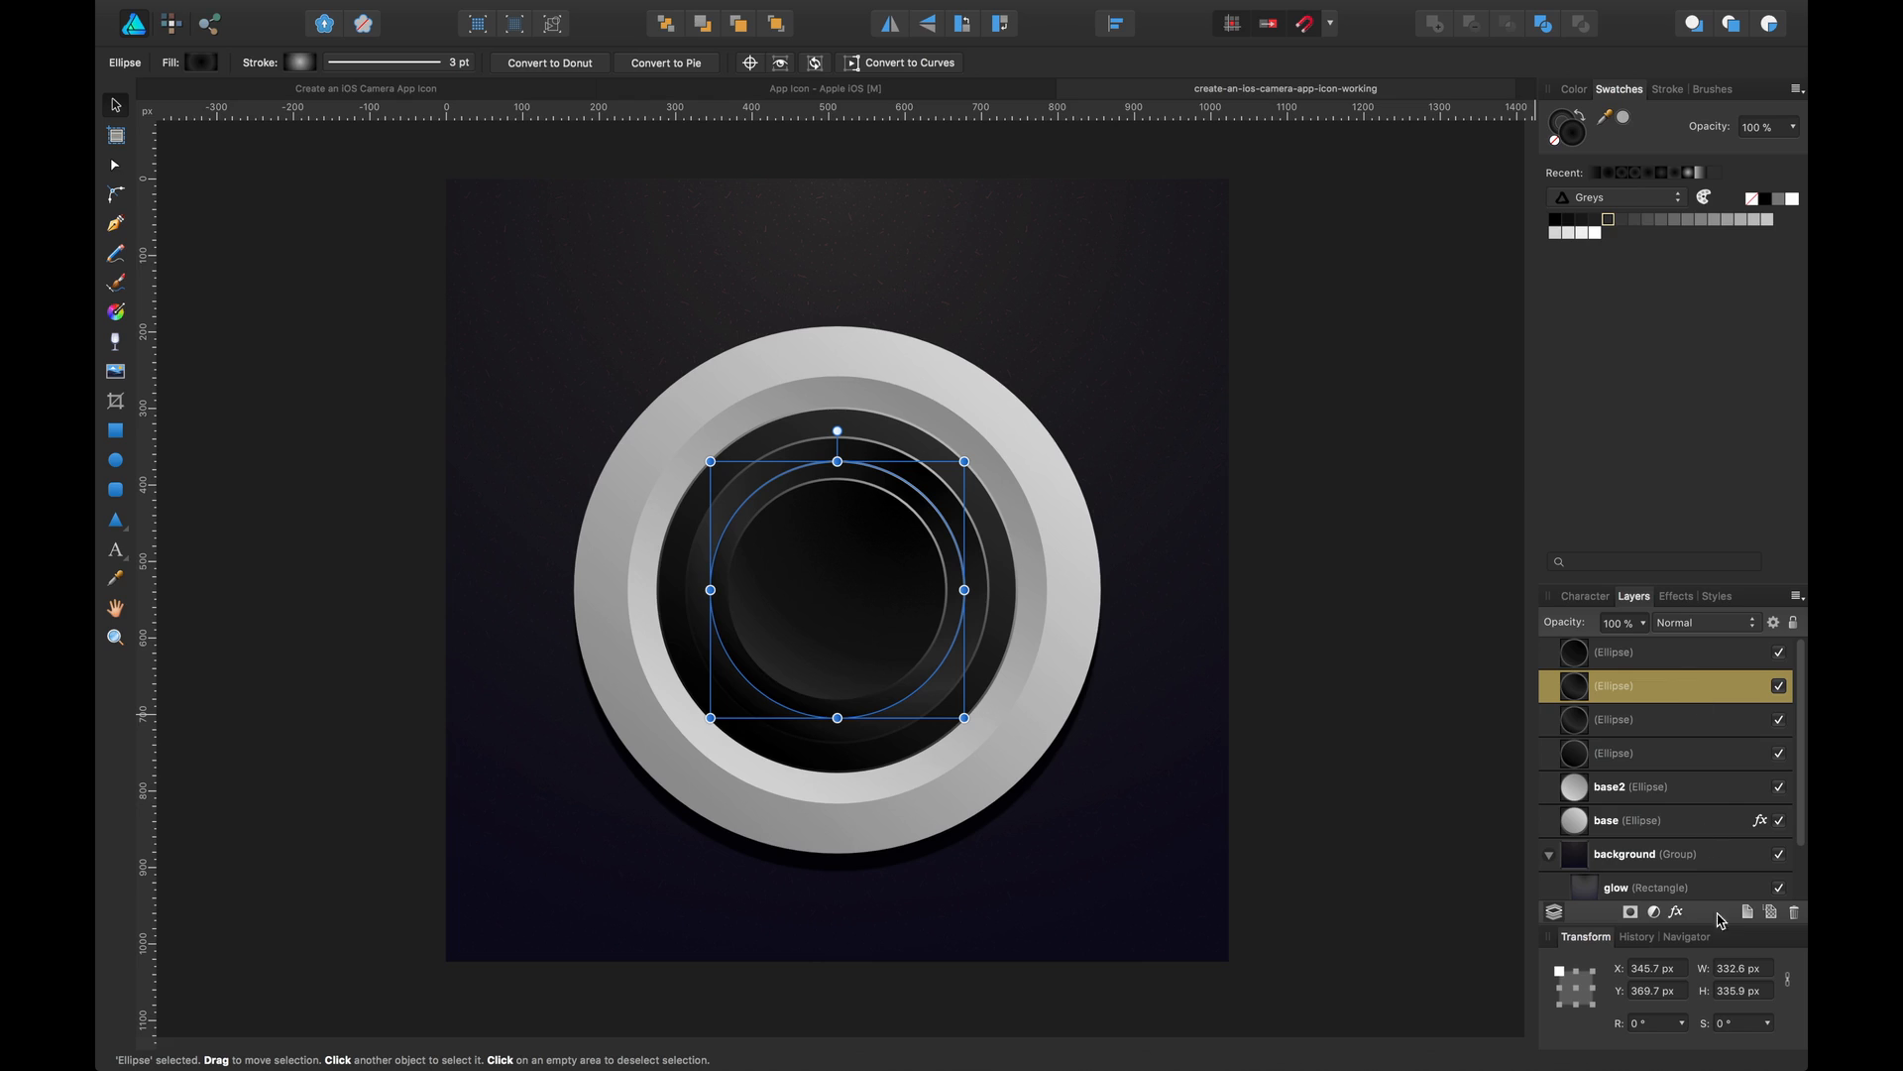
Add an outer shadow to the selected inner ellipse: 78% opacity, 17.1 px radius, 12.4 px offset, 235° angle, fill knockout off
click(1675, 911)
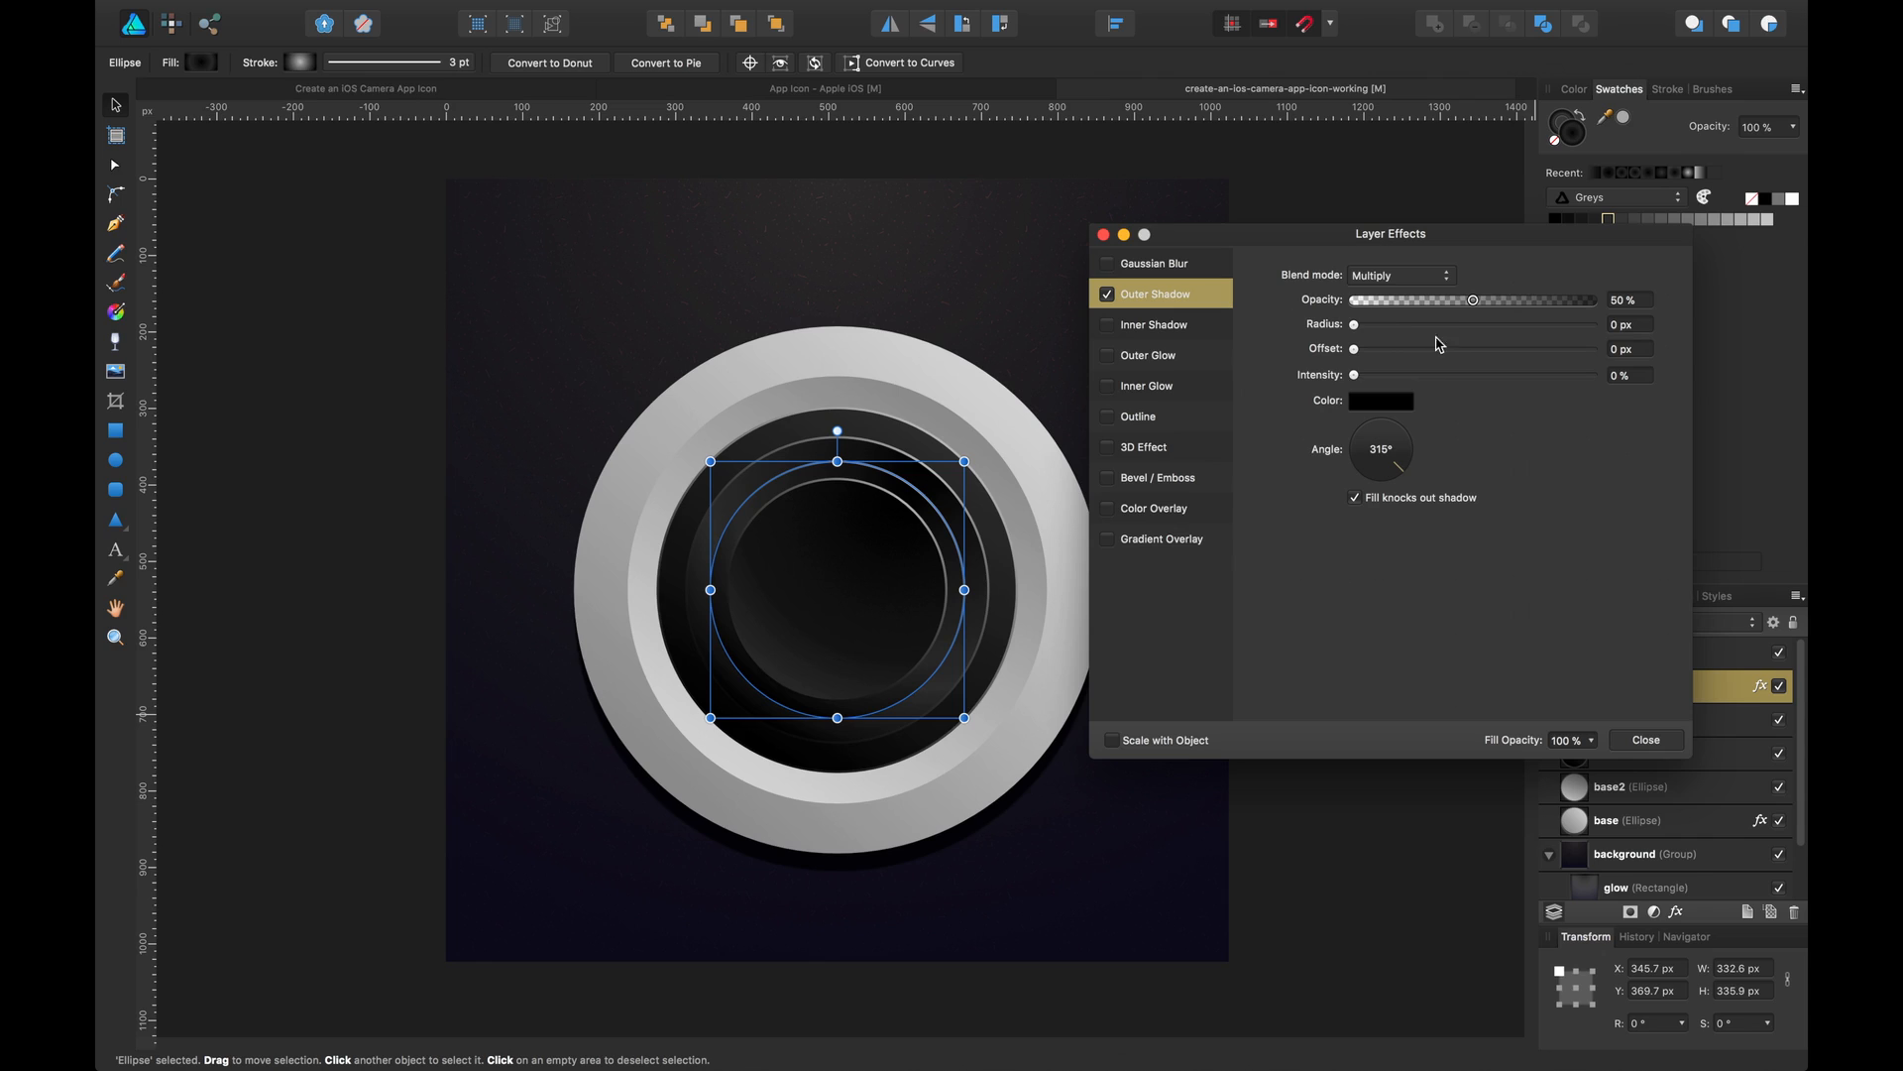
drag(1381, 502, 1358, 493)
drag(1406, 325, 1528, 303)
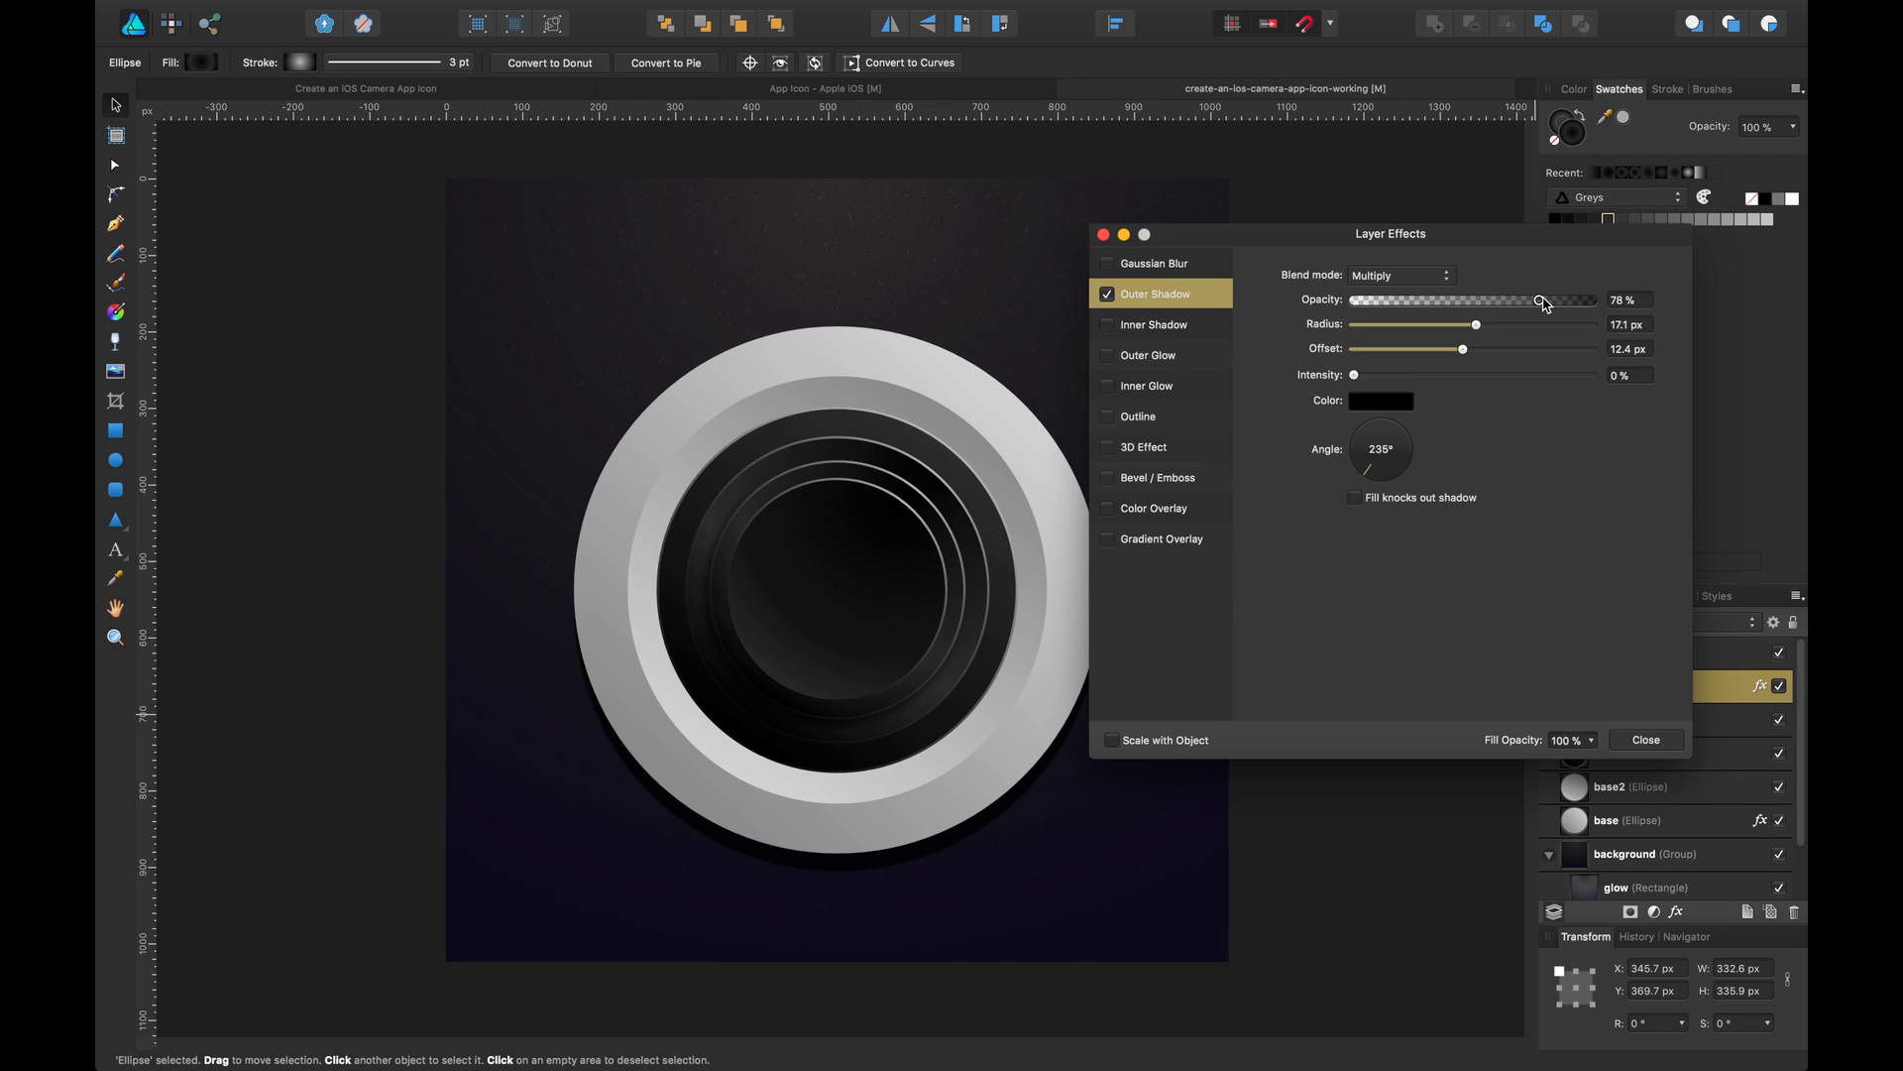
drag(1544, 306, 1544, 307)
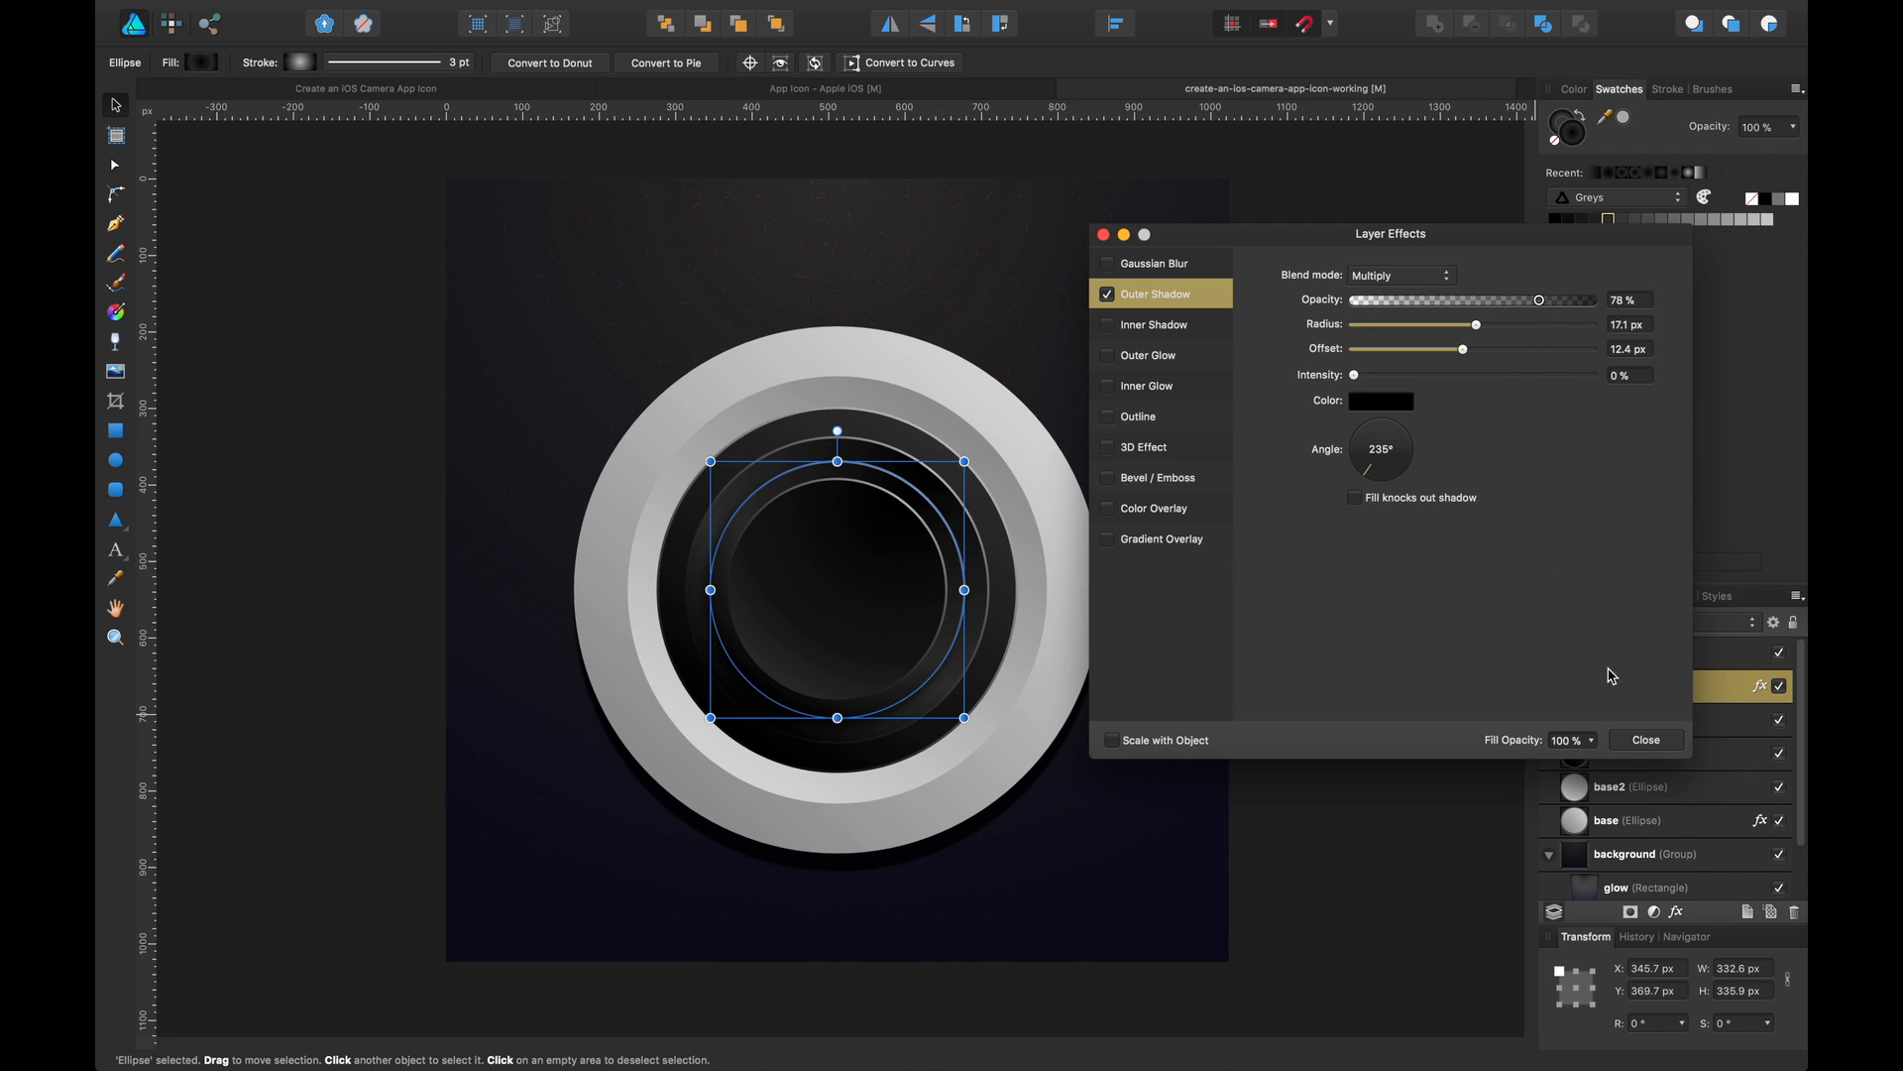
click(1634, 741)
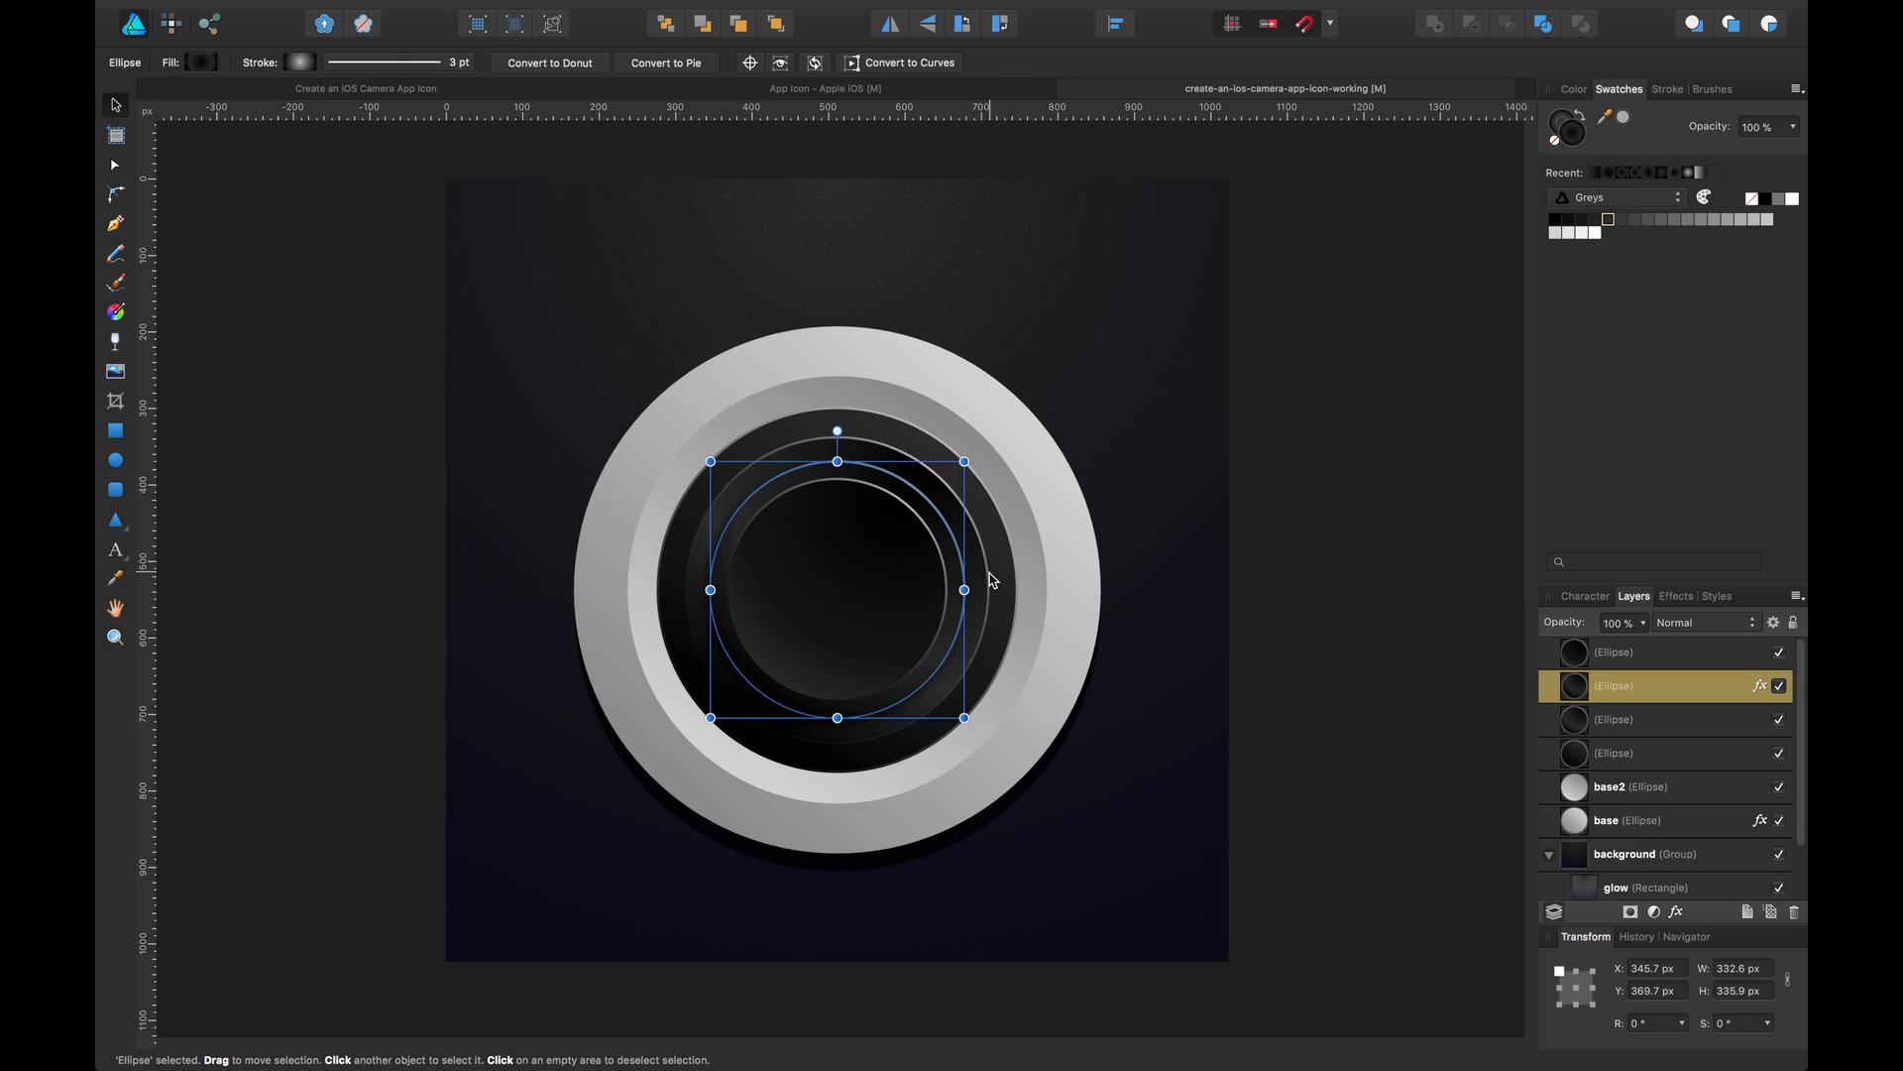
Give the next larger ellipse an outer shadow with 71% opacity, 27 px radius, 4.1 px offset, 225° angle, fill knockout off
click(976, 615)
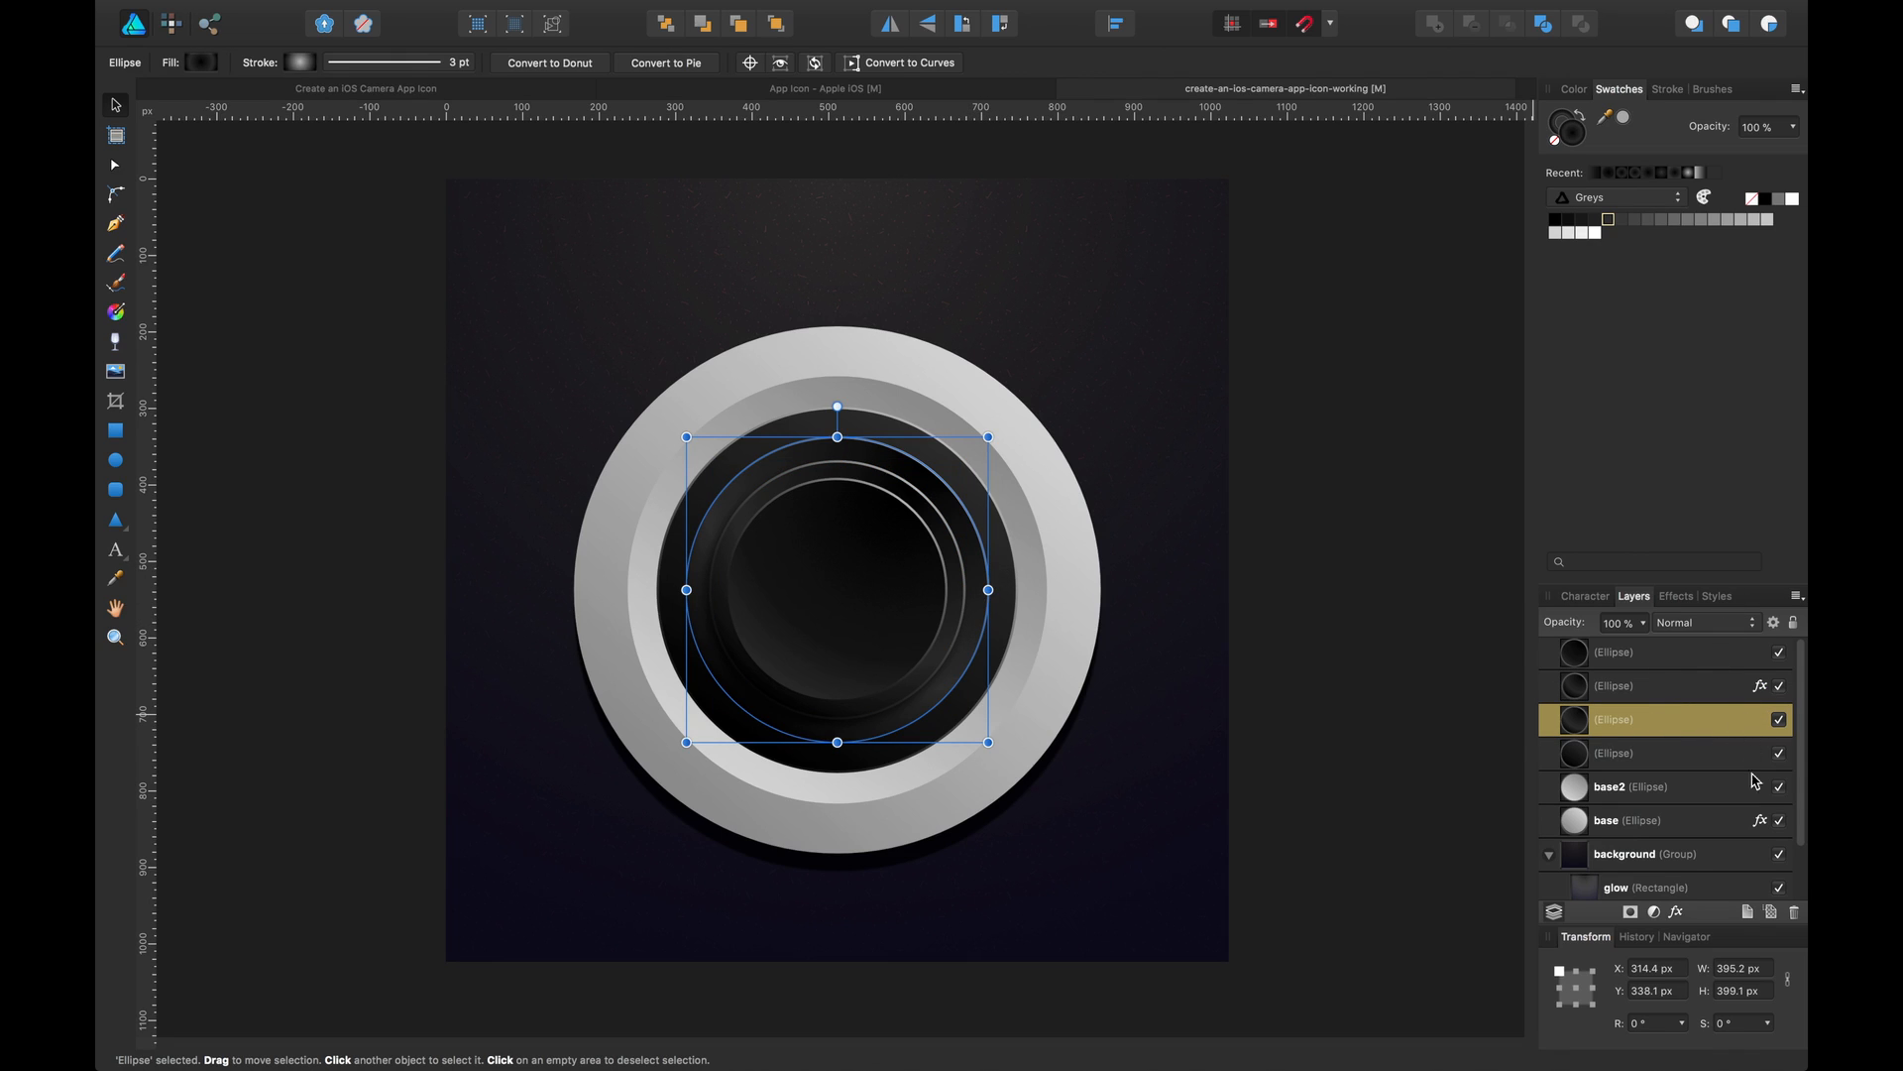
click(1677, 912)
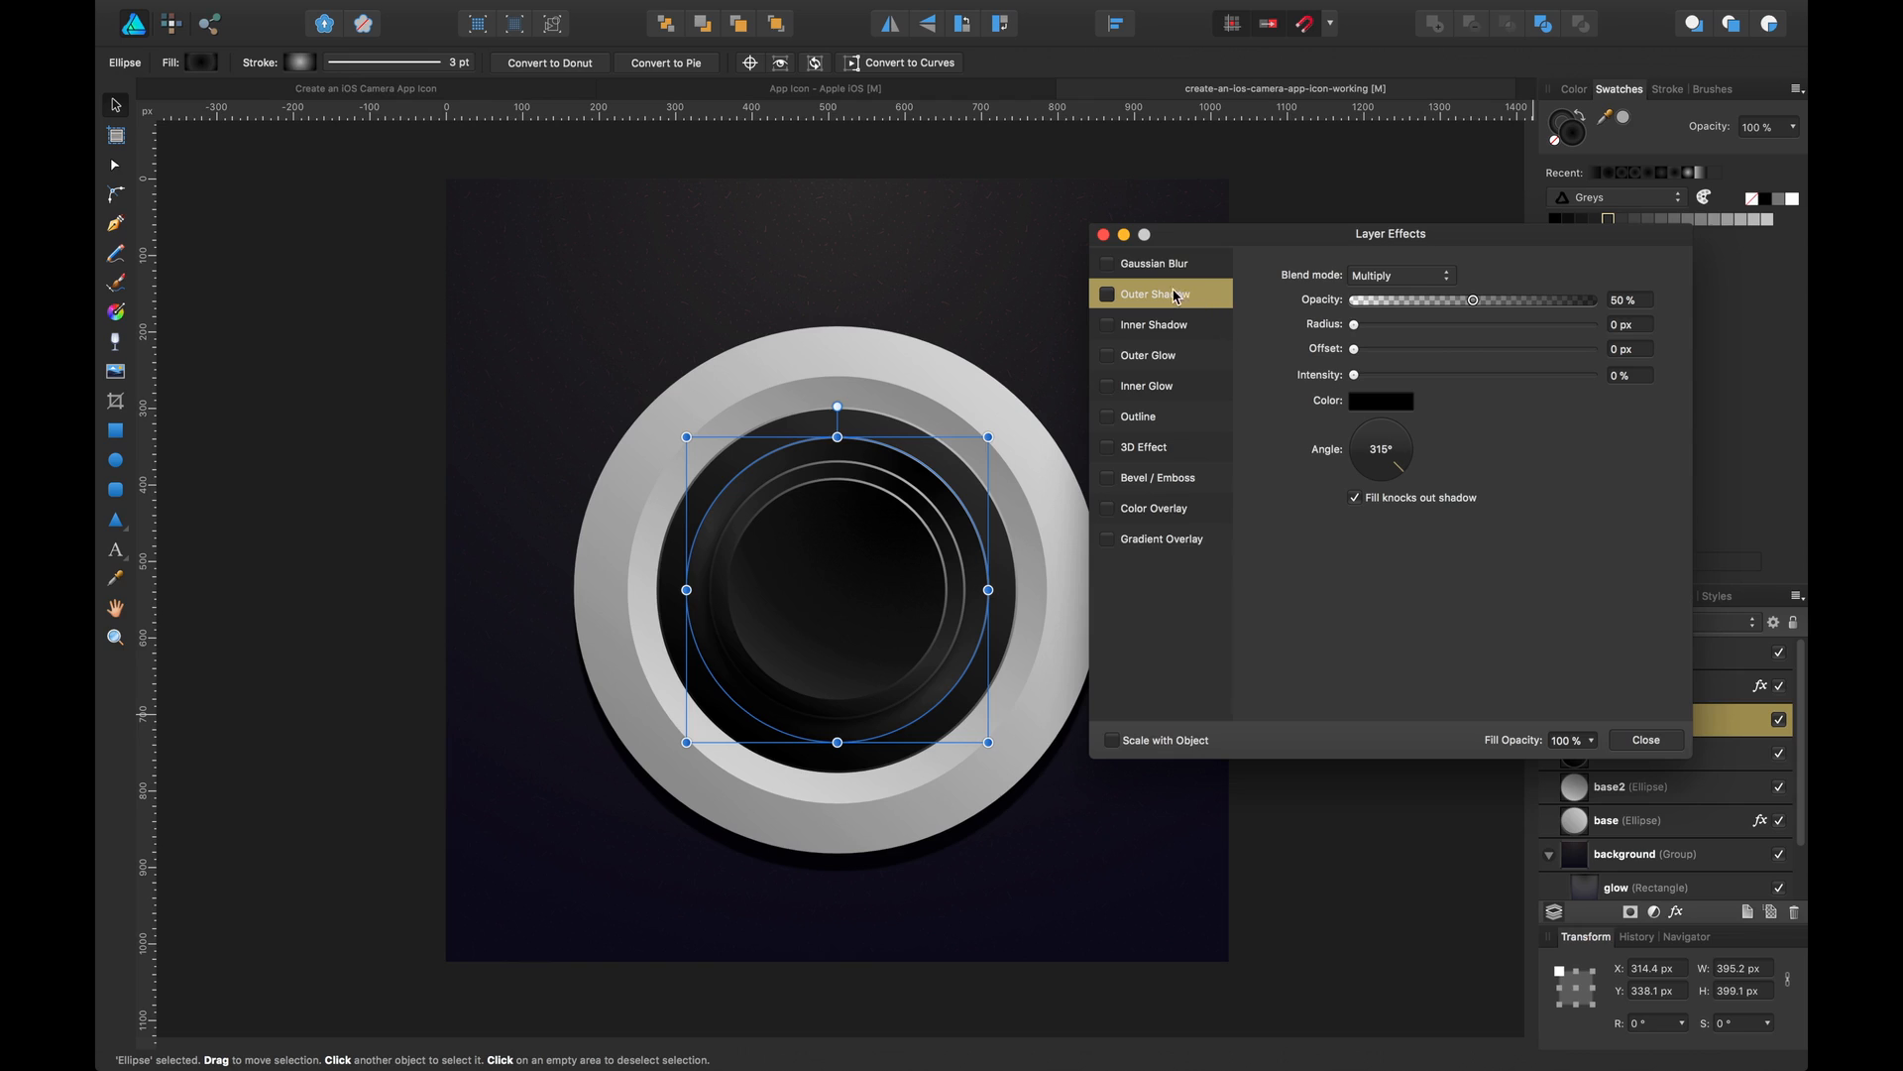
click(1107, 294)
drag(1369, 442, 1362, 478)
click(1364, 499)
drag(1473, 300, 1524, 299)
drag(1354, 324, 1449, 327)
drag(1354, 349, 1508, 328)
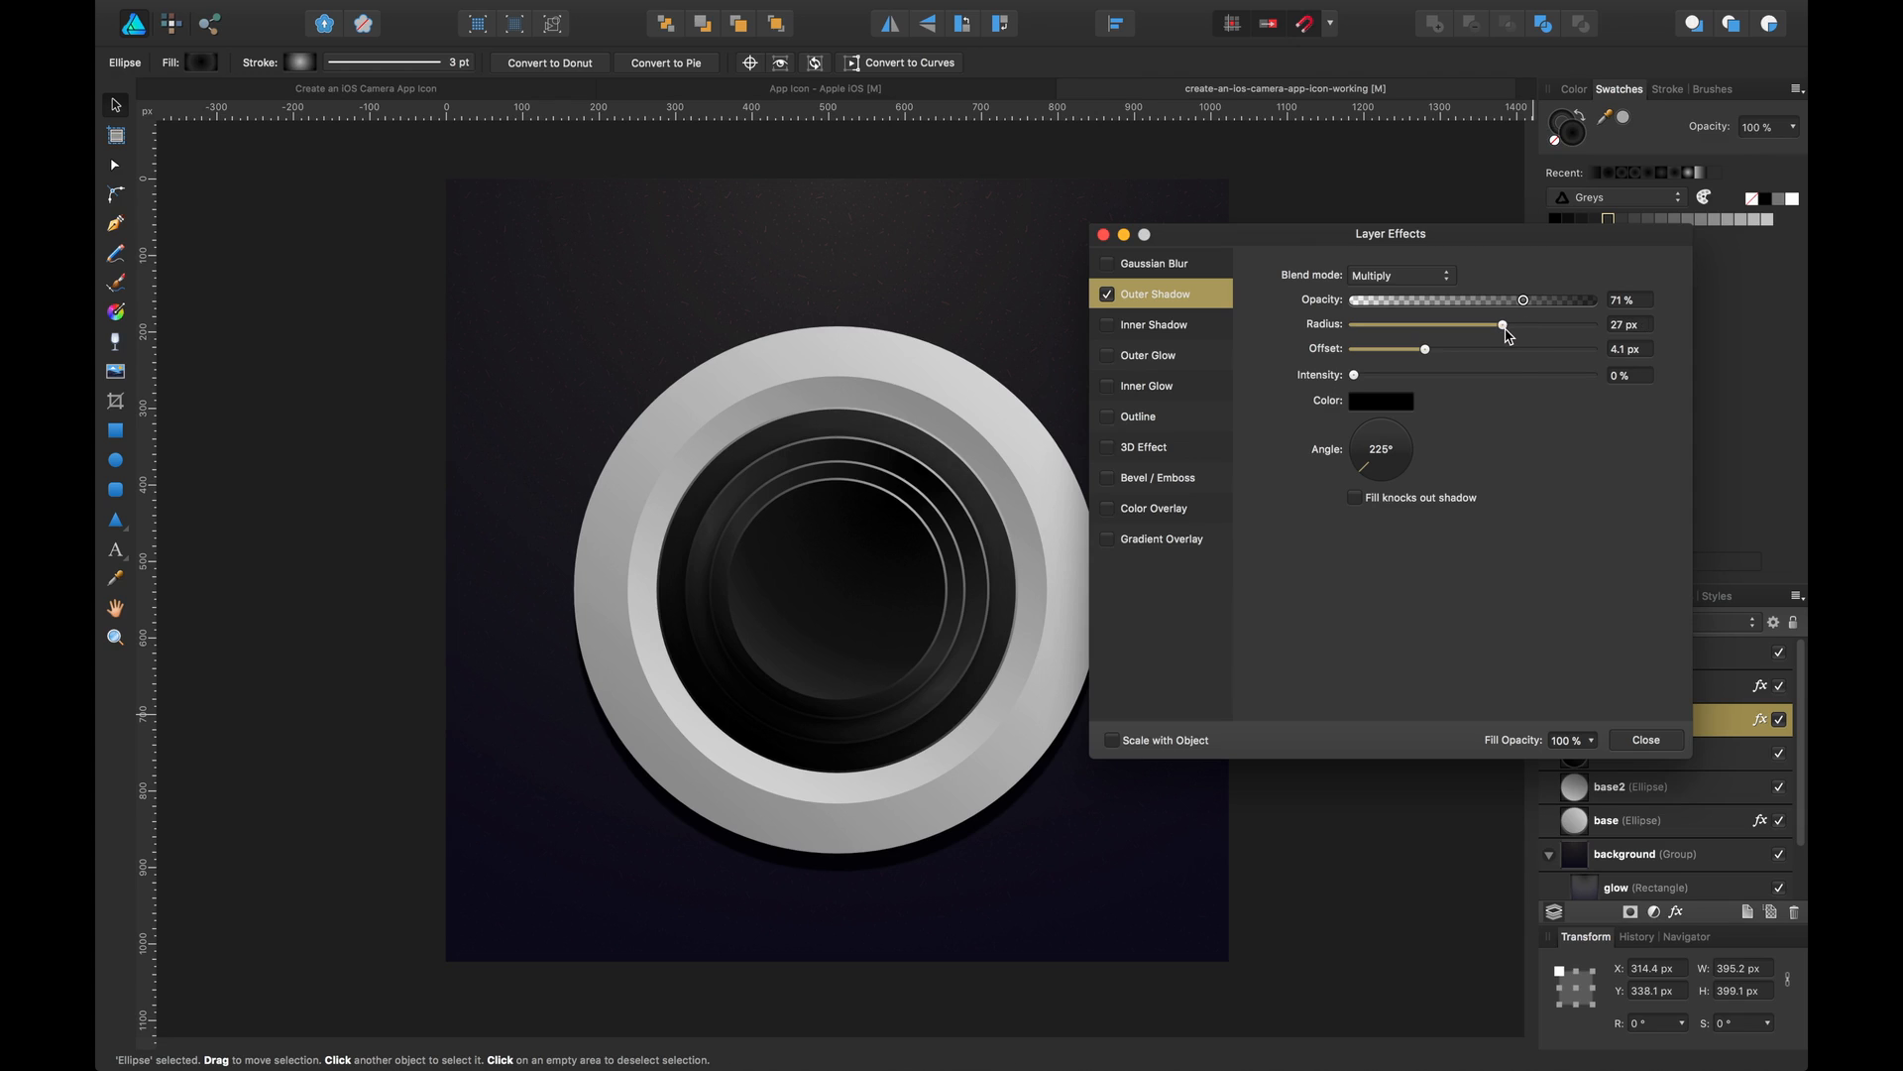
click(1646, 739)
Duplicate the innermost ellipse and scale the copy down to about 238 px, centred inside the lens
click(1320, 410)
scroll(1317, 397, down, 2)
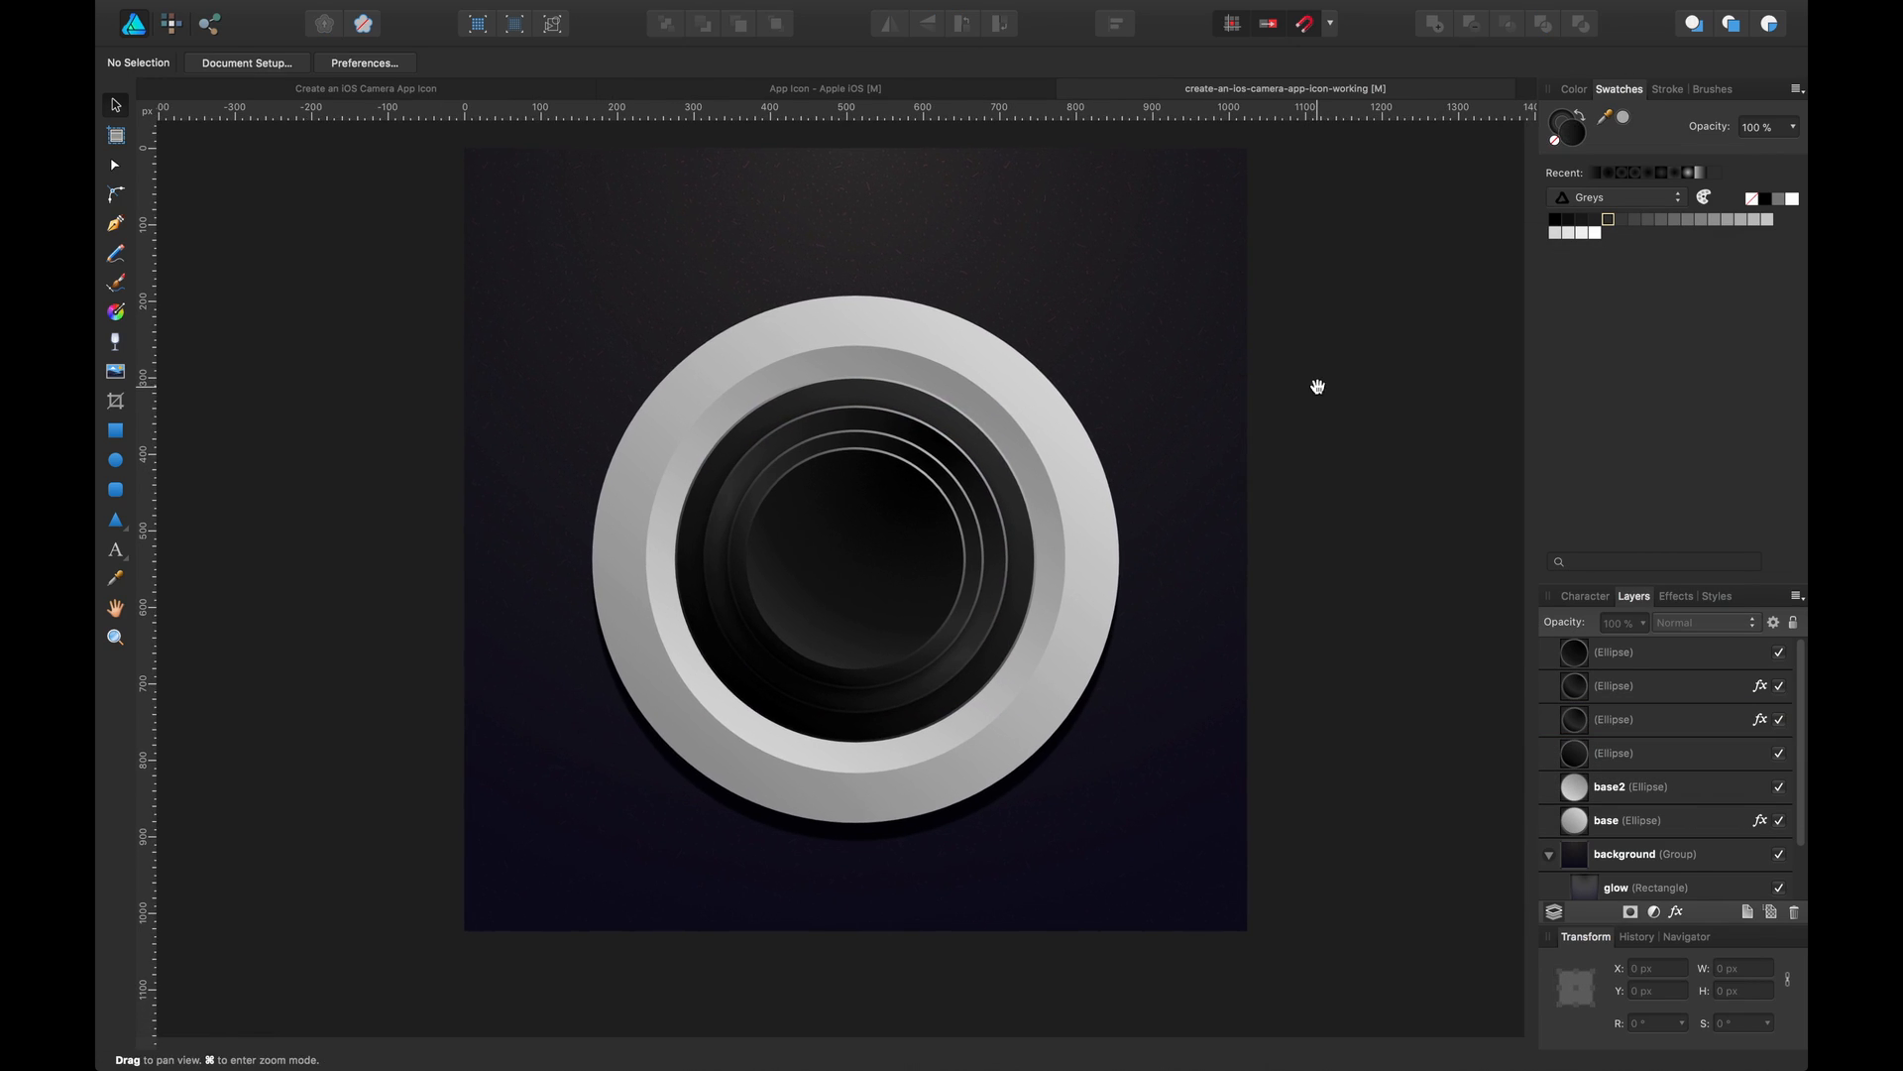
click(873, 508)
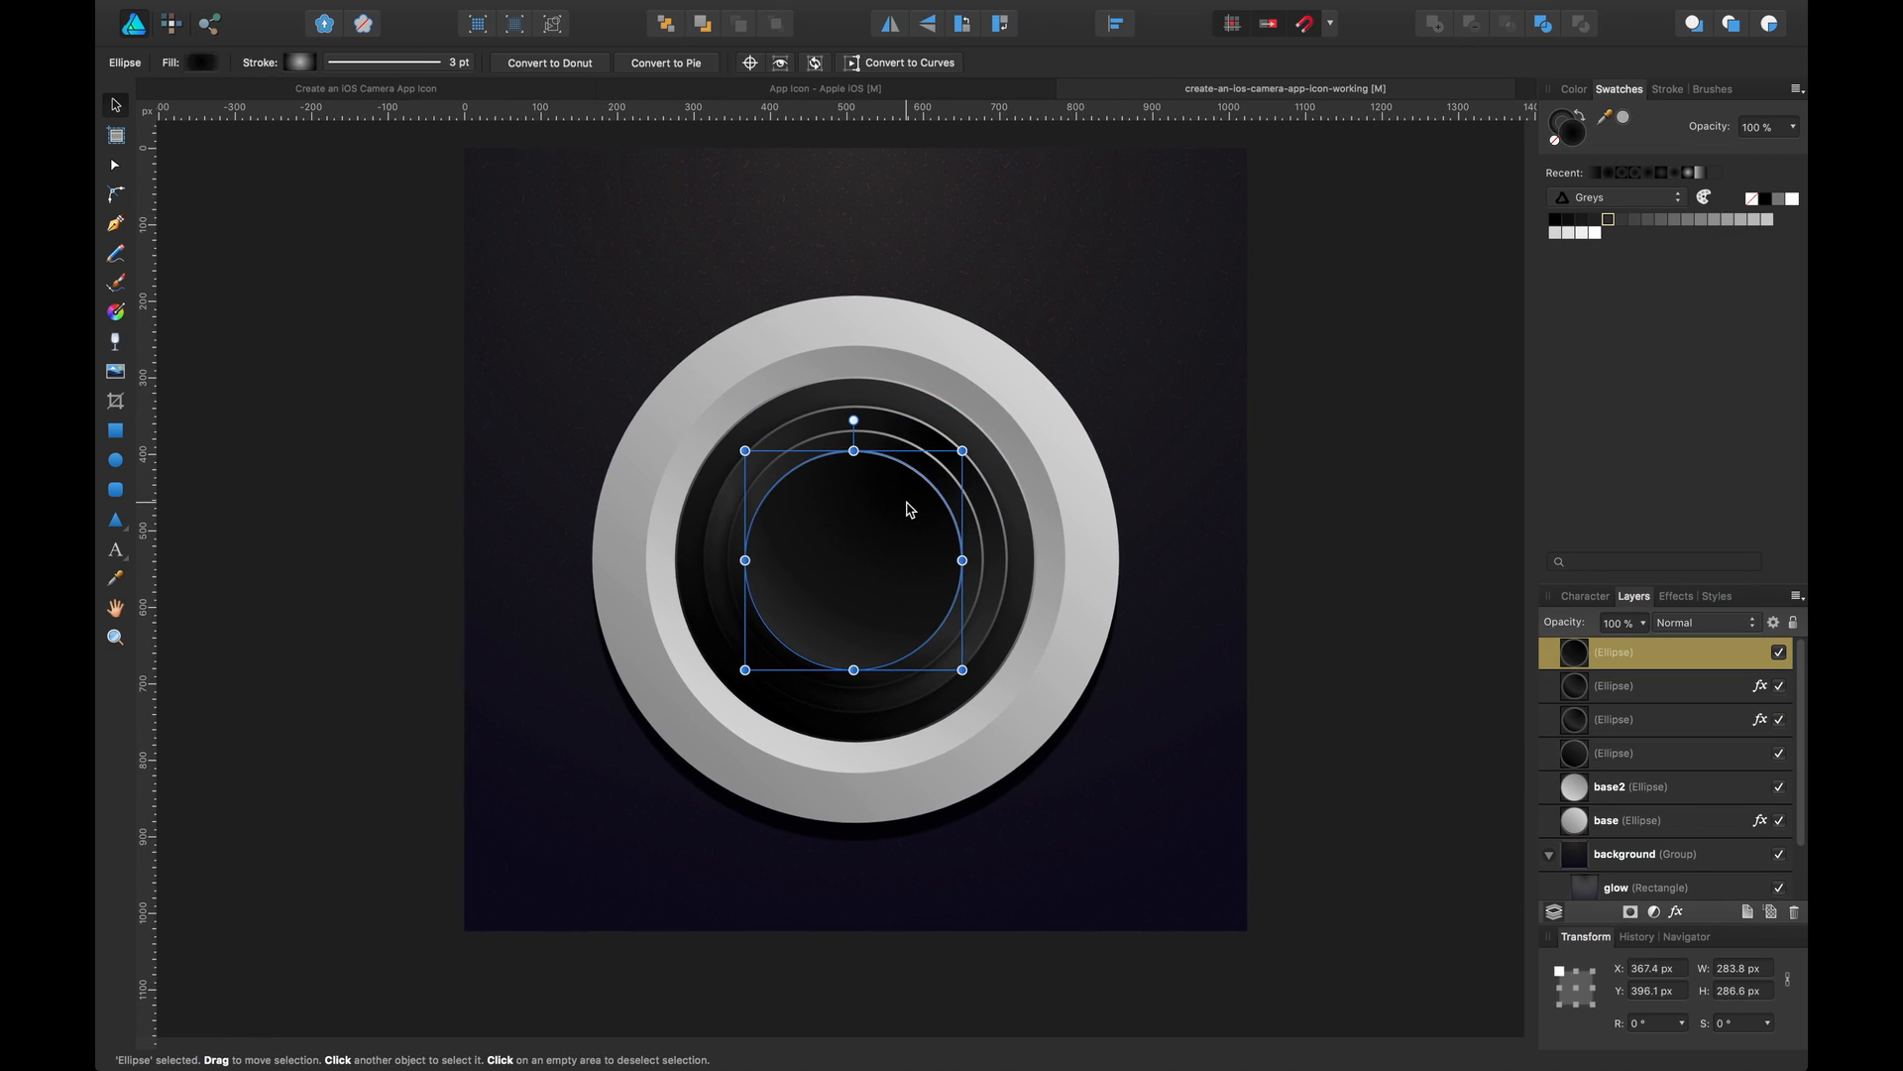
drag(905, 503, 907, 500)
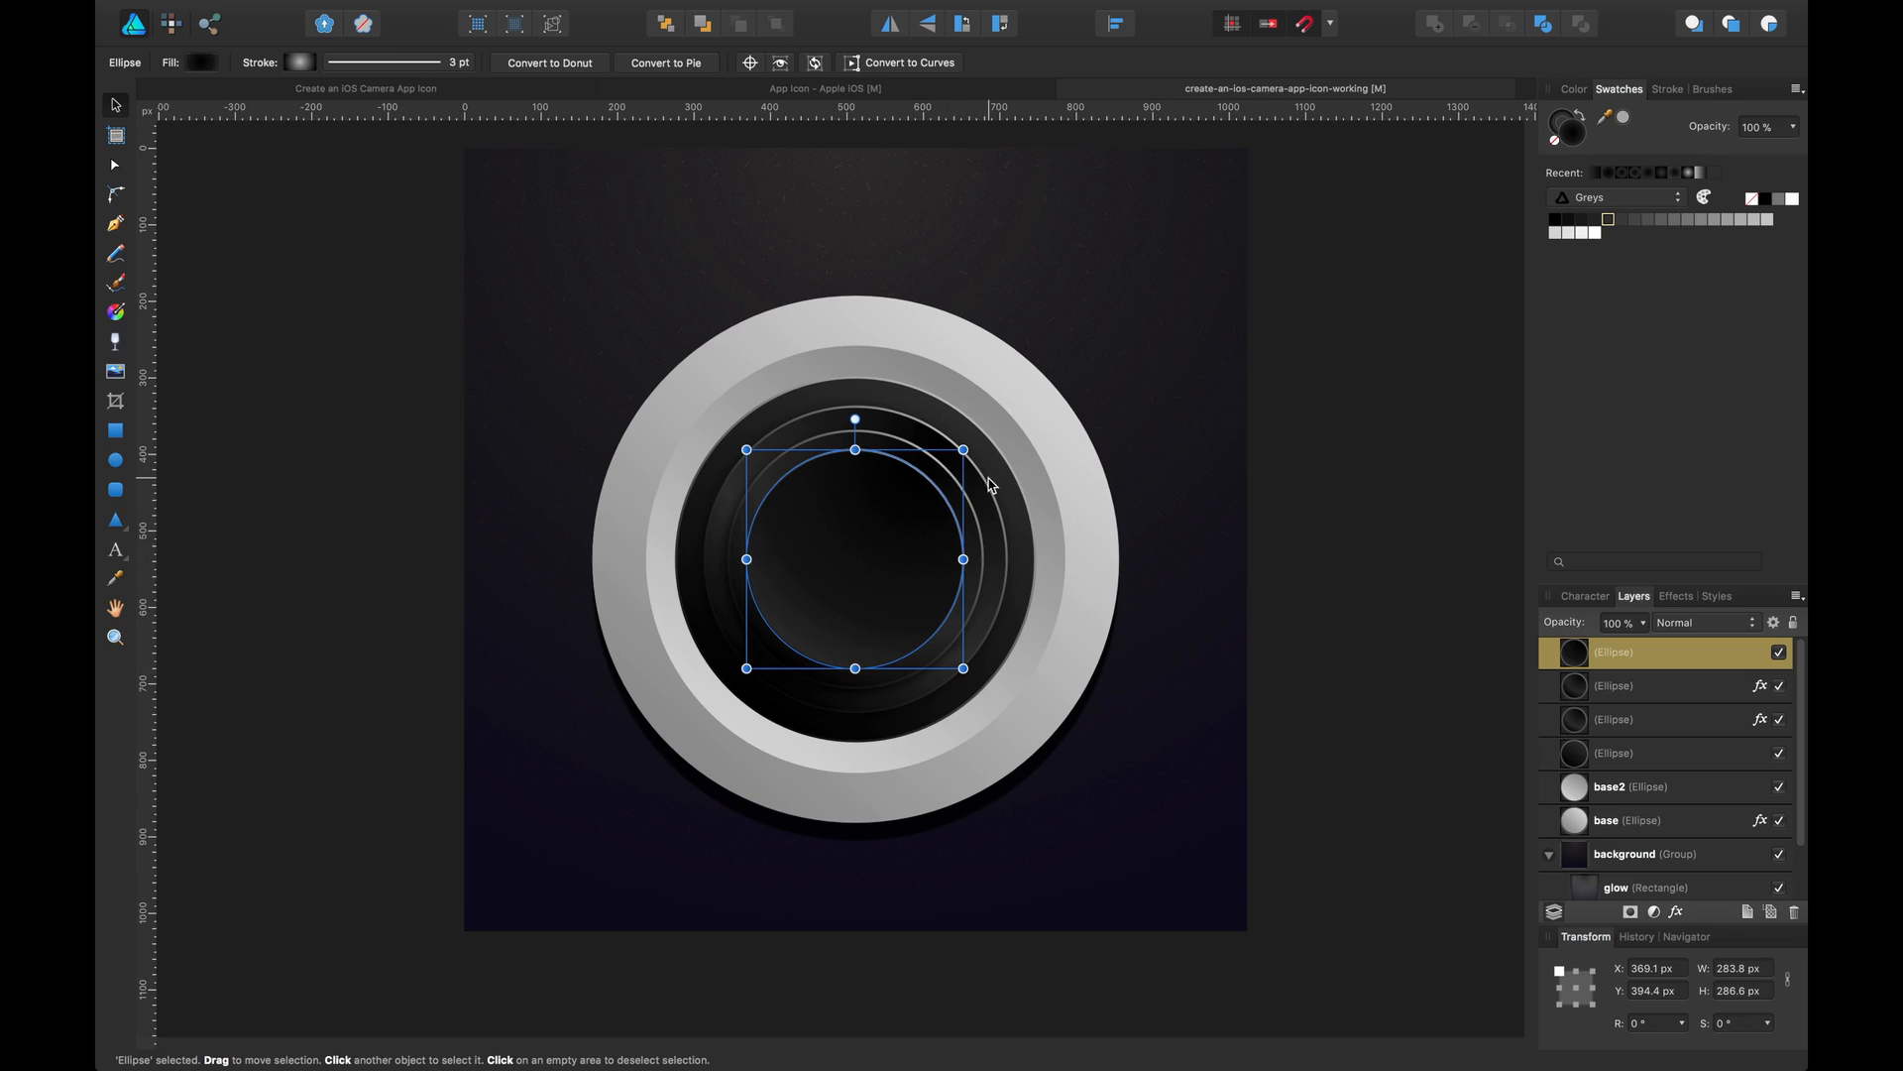
key(super+s)
click(1332, 367)
click(870, 560)
drag(866, 565, 897, 566)
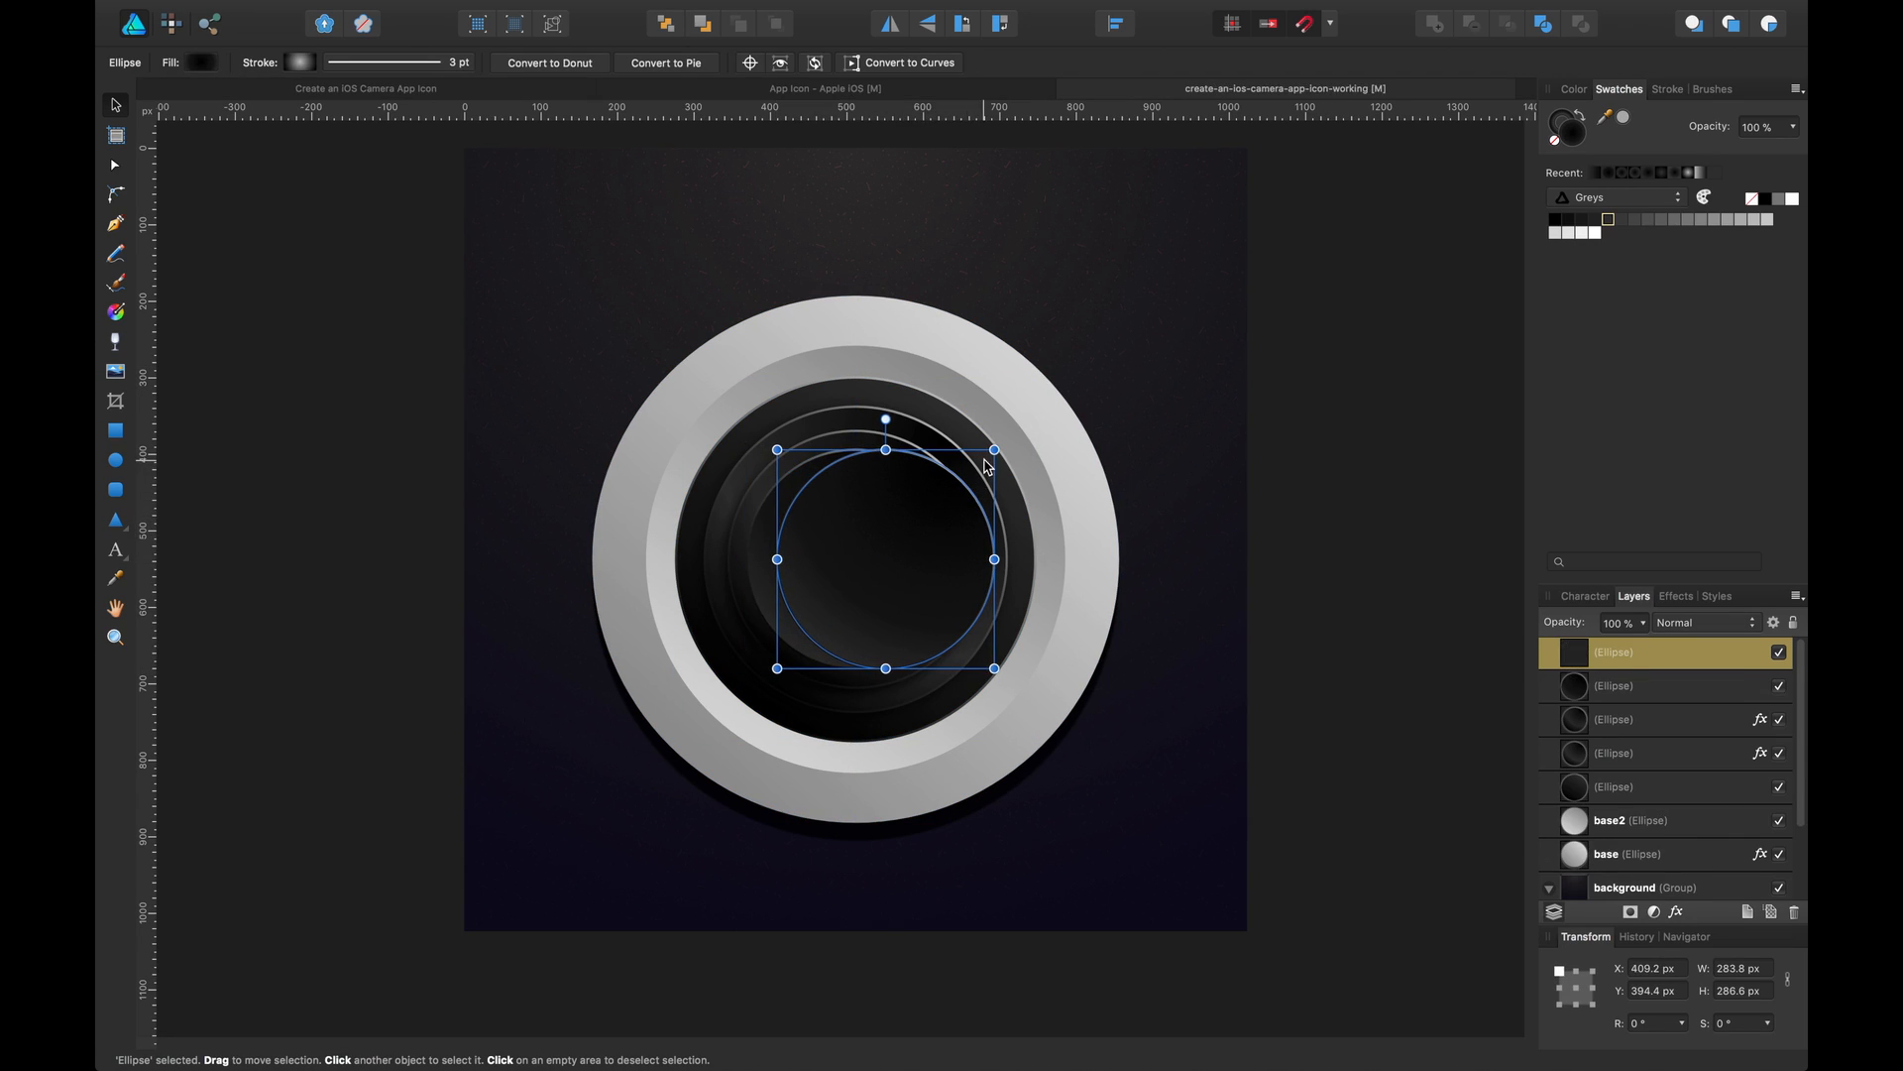
drag(989, 455, 956, 482)
drag(907, 563, 895, 541)
Edit the copy's gradient fill, lightening the start stop to about L 31 and removing the middle stop
click(202, 64)
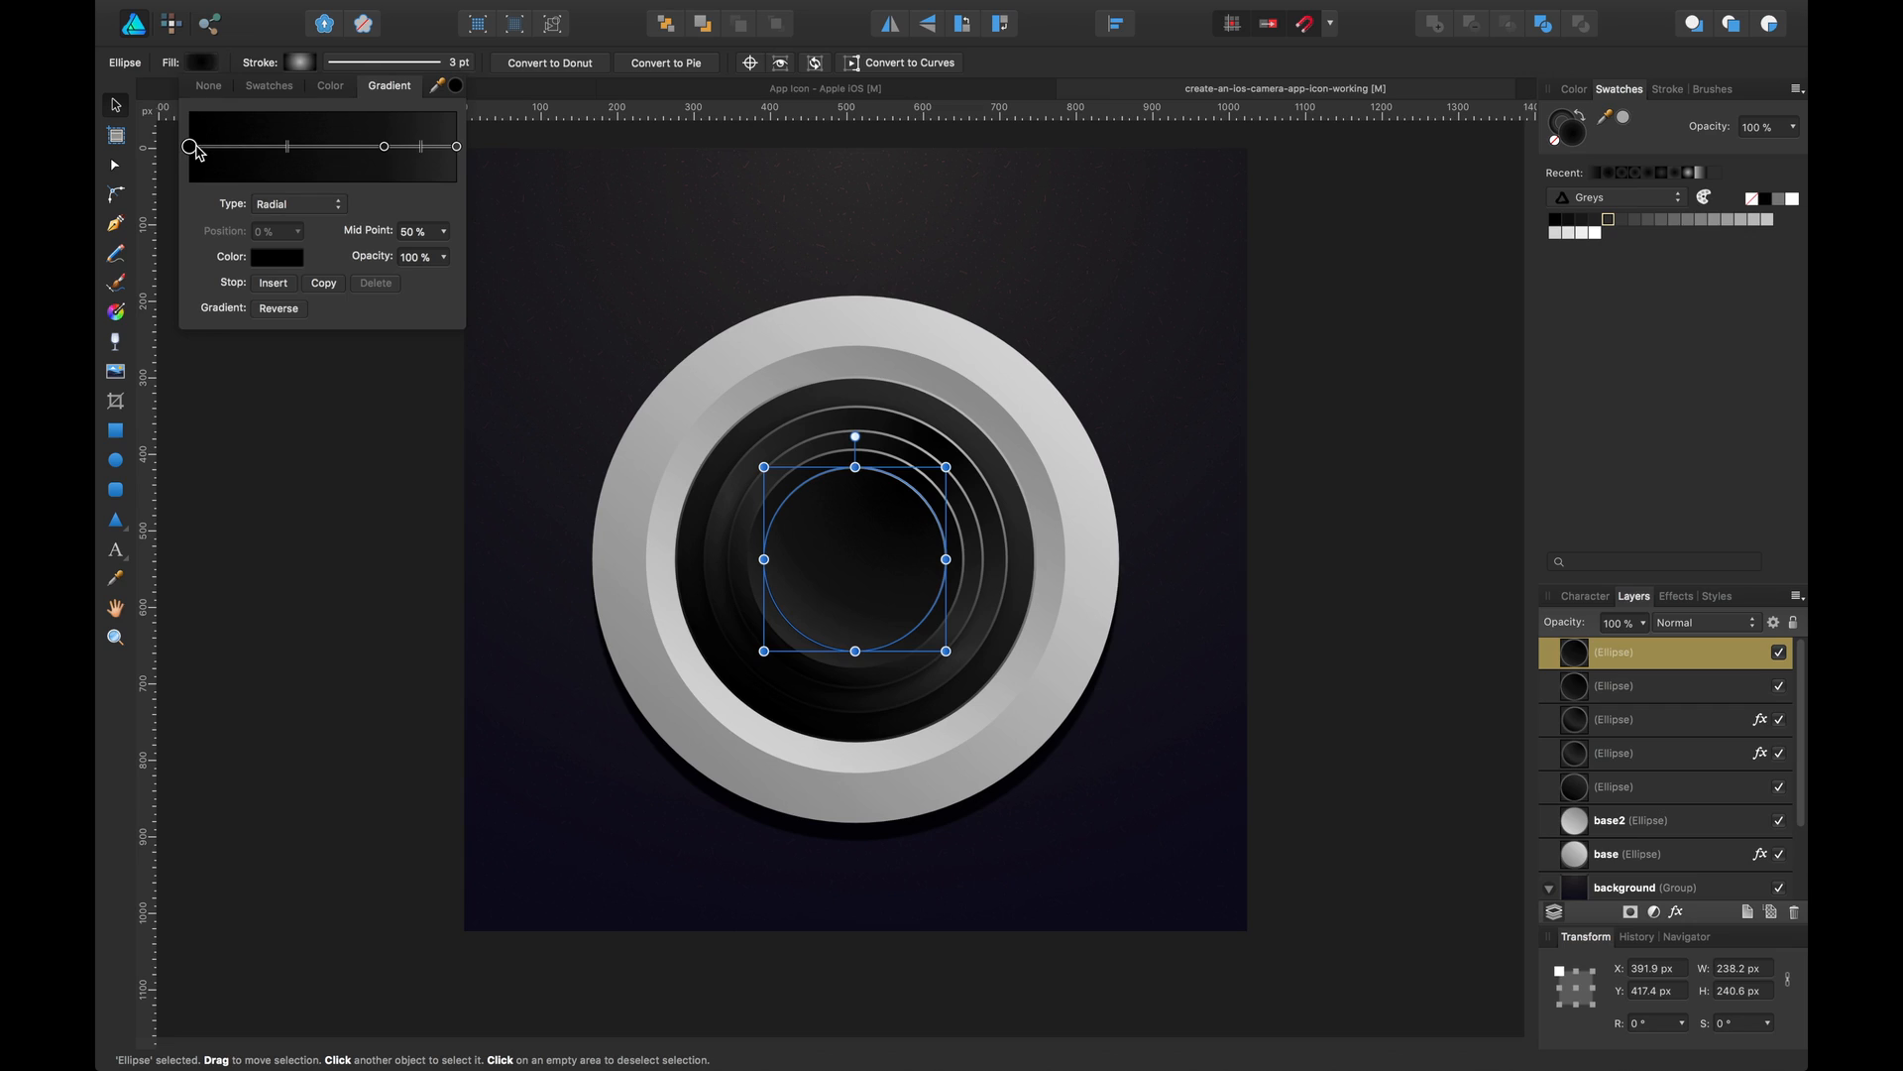
click(259, 258)
click(320, 386)
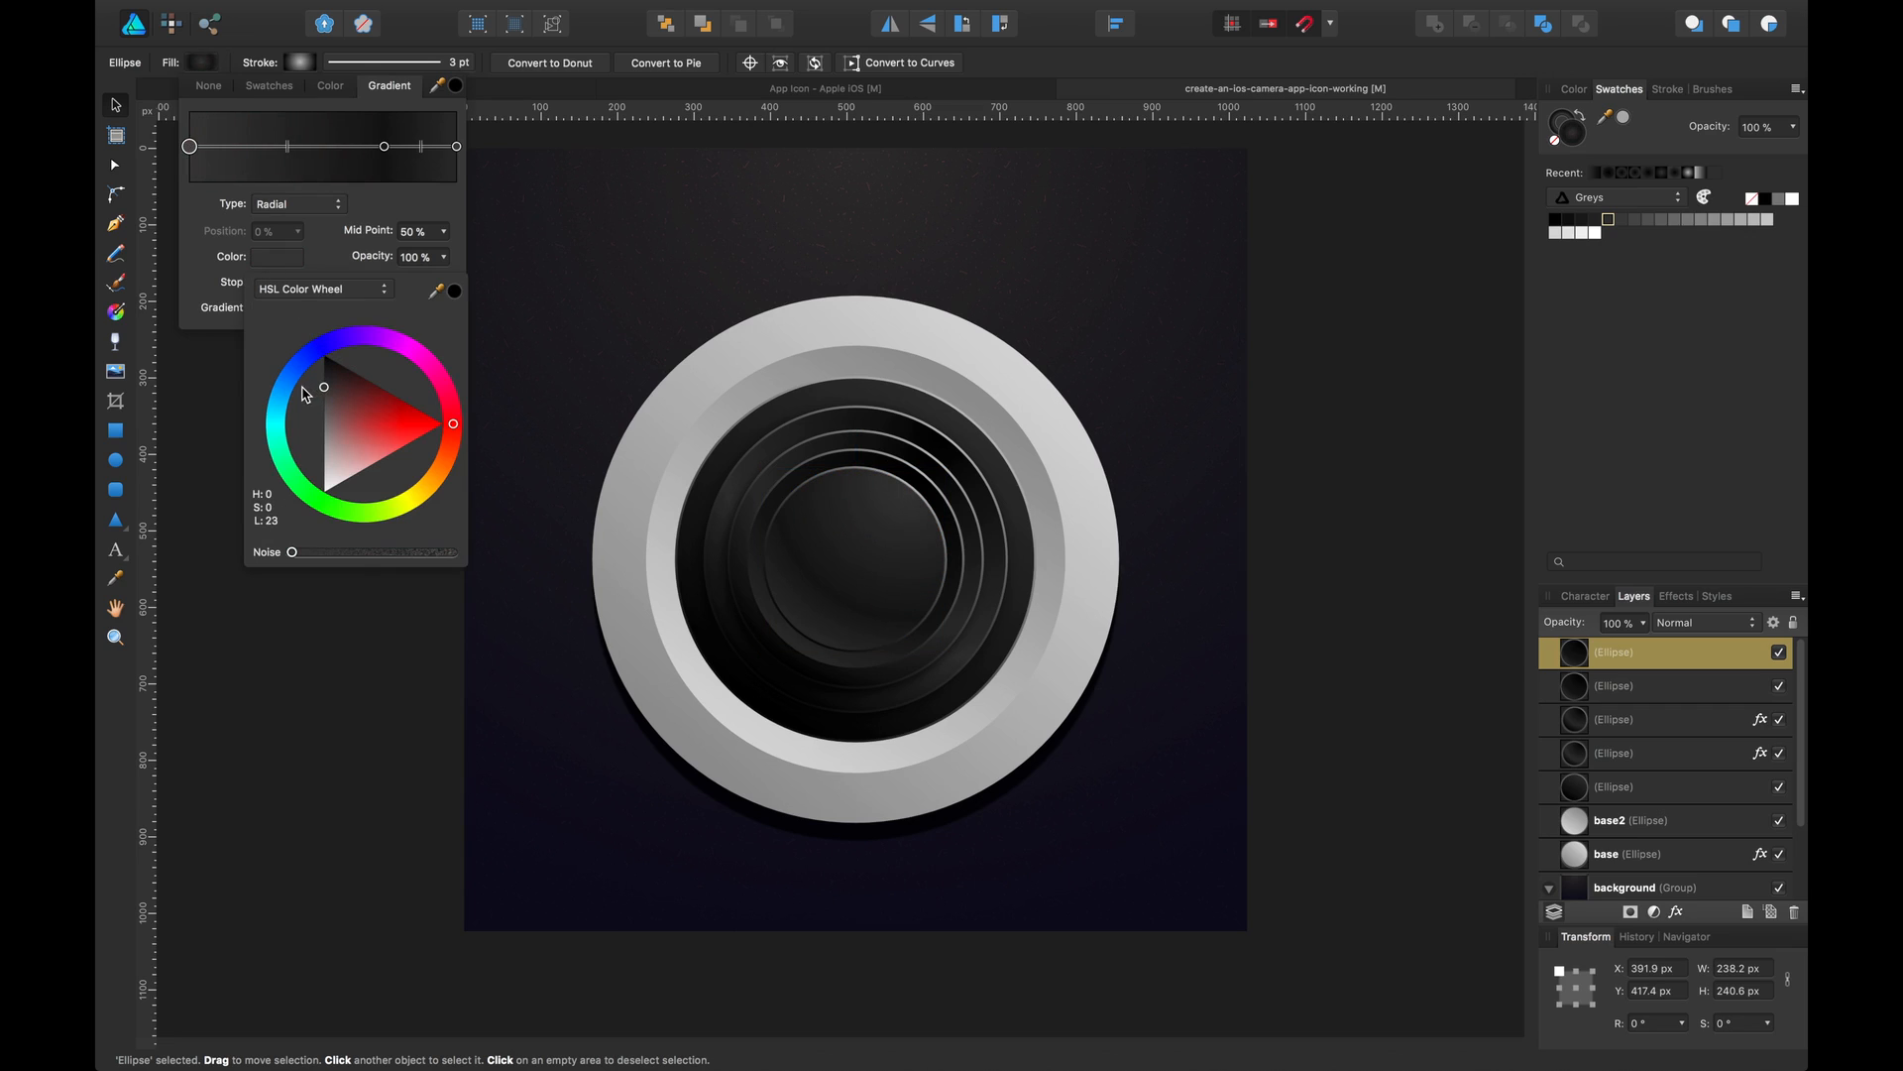
drag(298, 384, 289, 399)
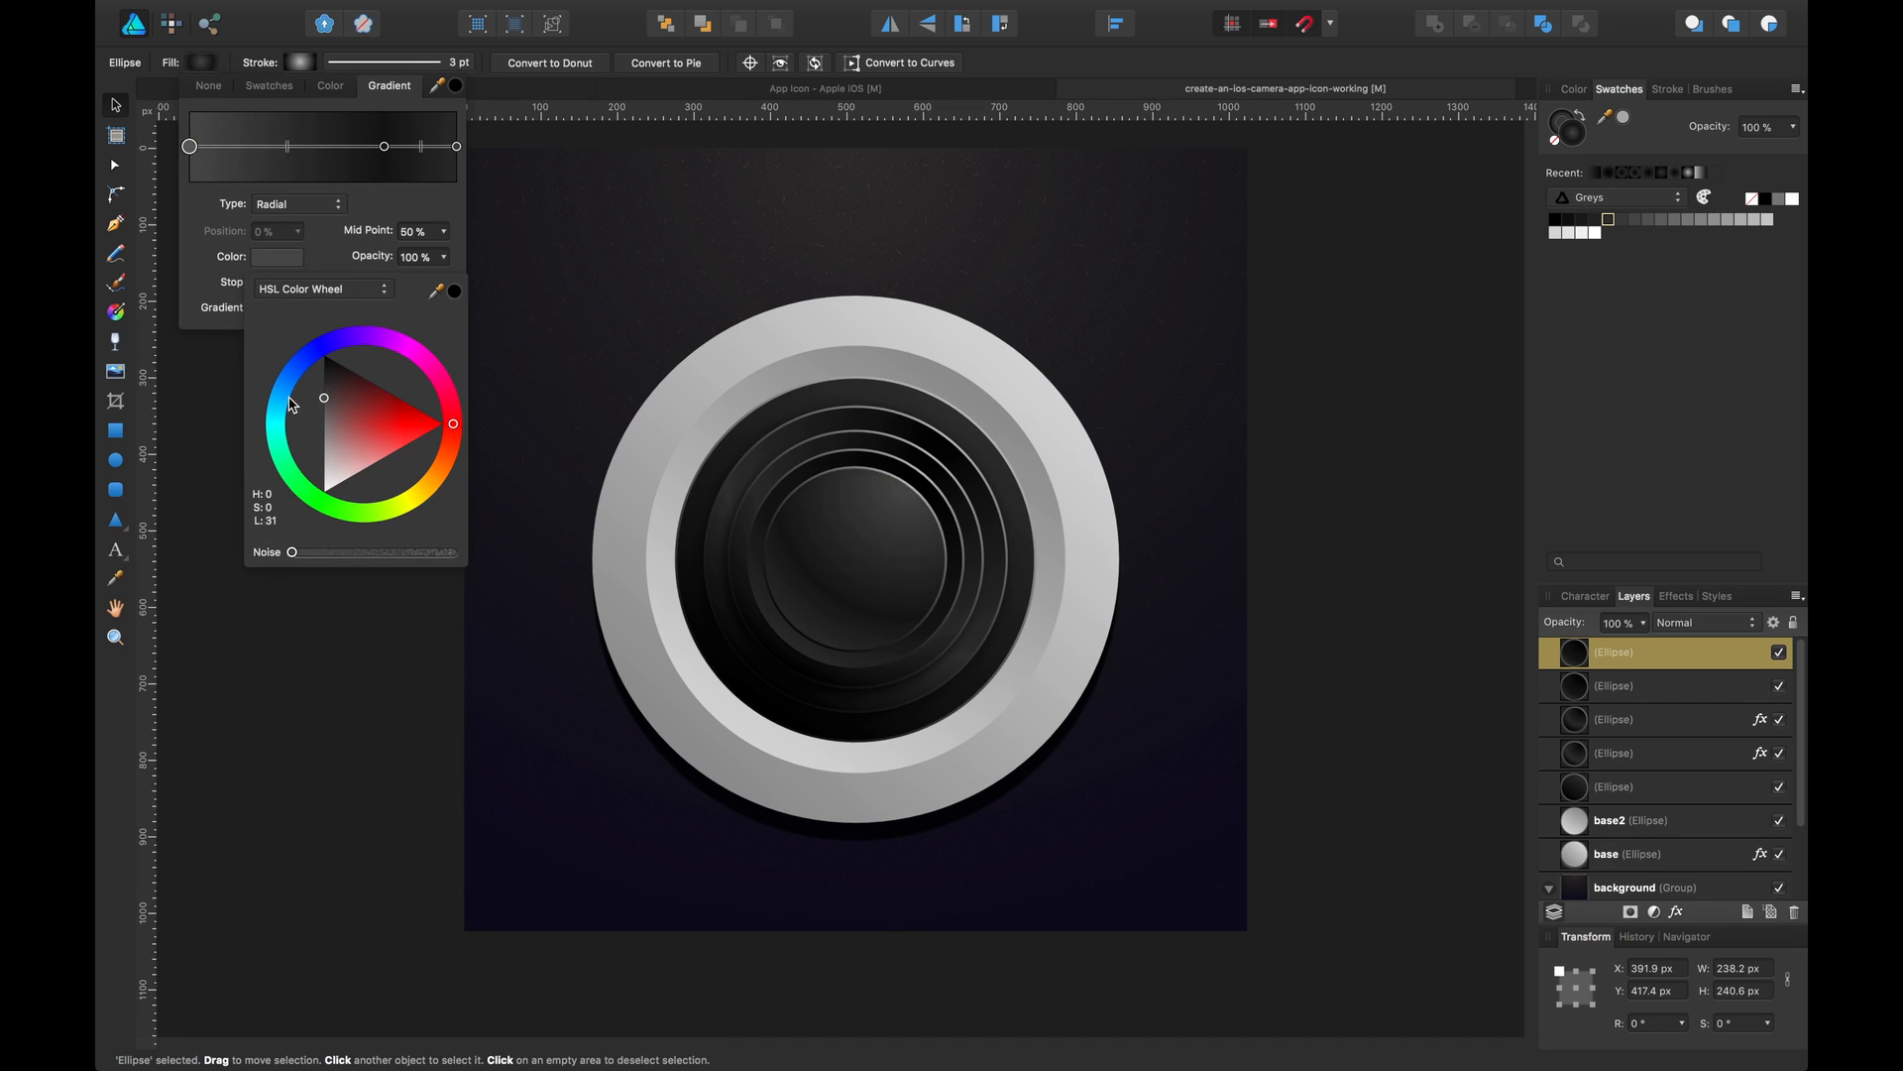
click(385, 148)
drag(384, 147, 377, 203)
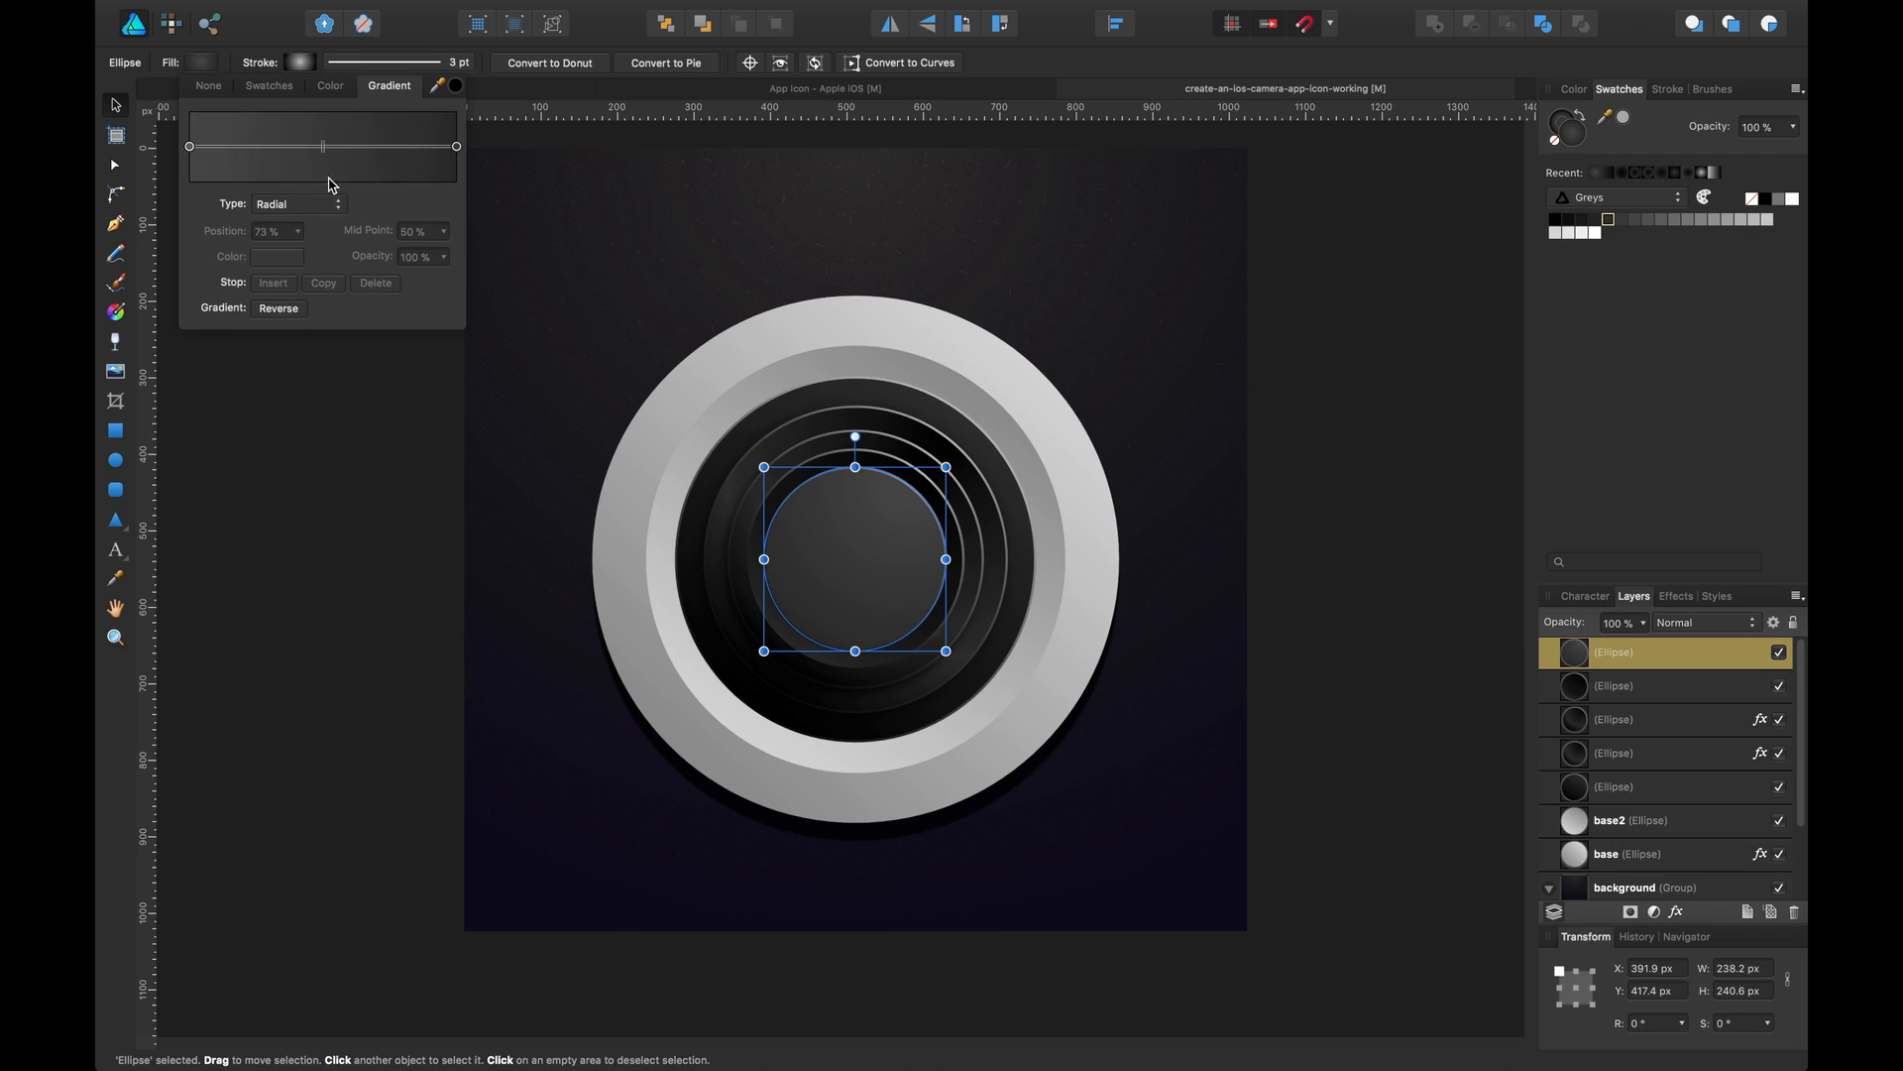
Switch the copy's gradient to Linear with a black end stop and a dark grey start stop
click(297, 204)
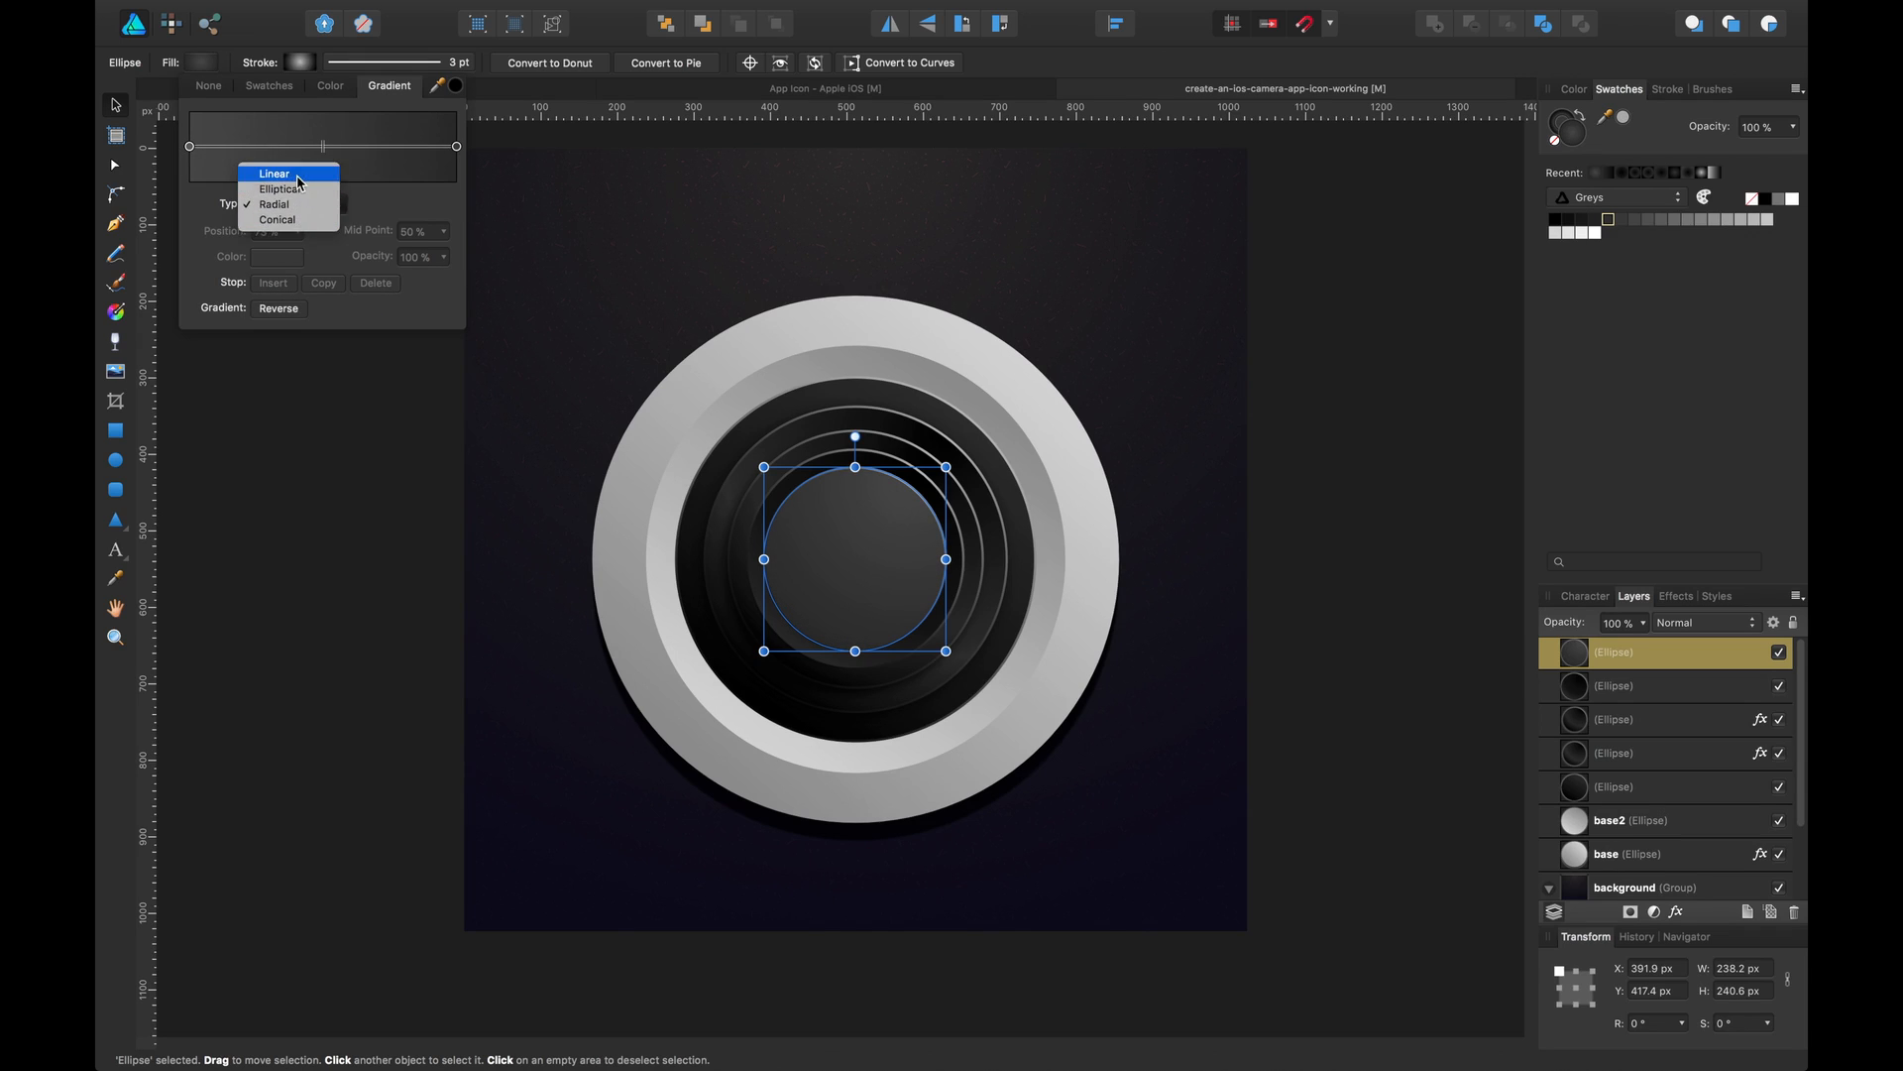
click(298, 170)
click(456, 146)
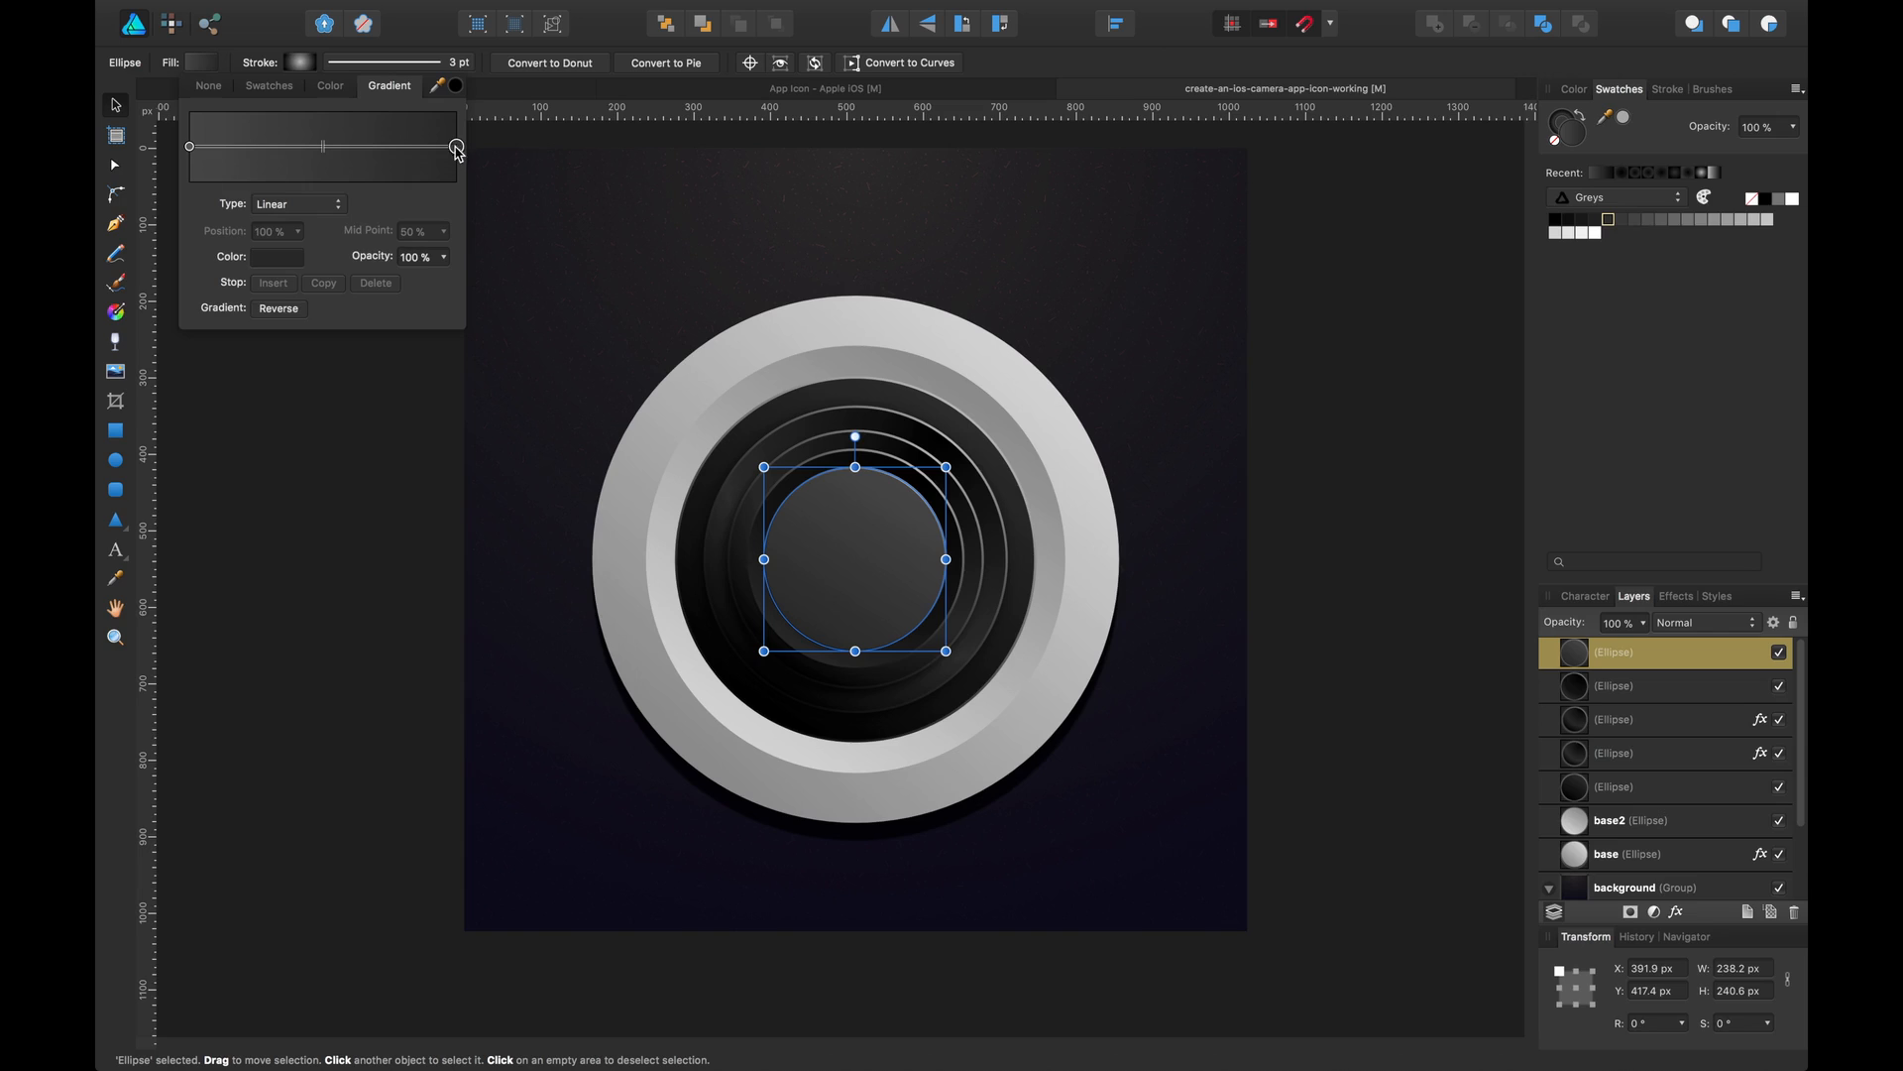
click(277, 256)
drag(330, 401, 310, 331)
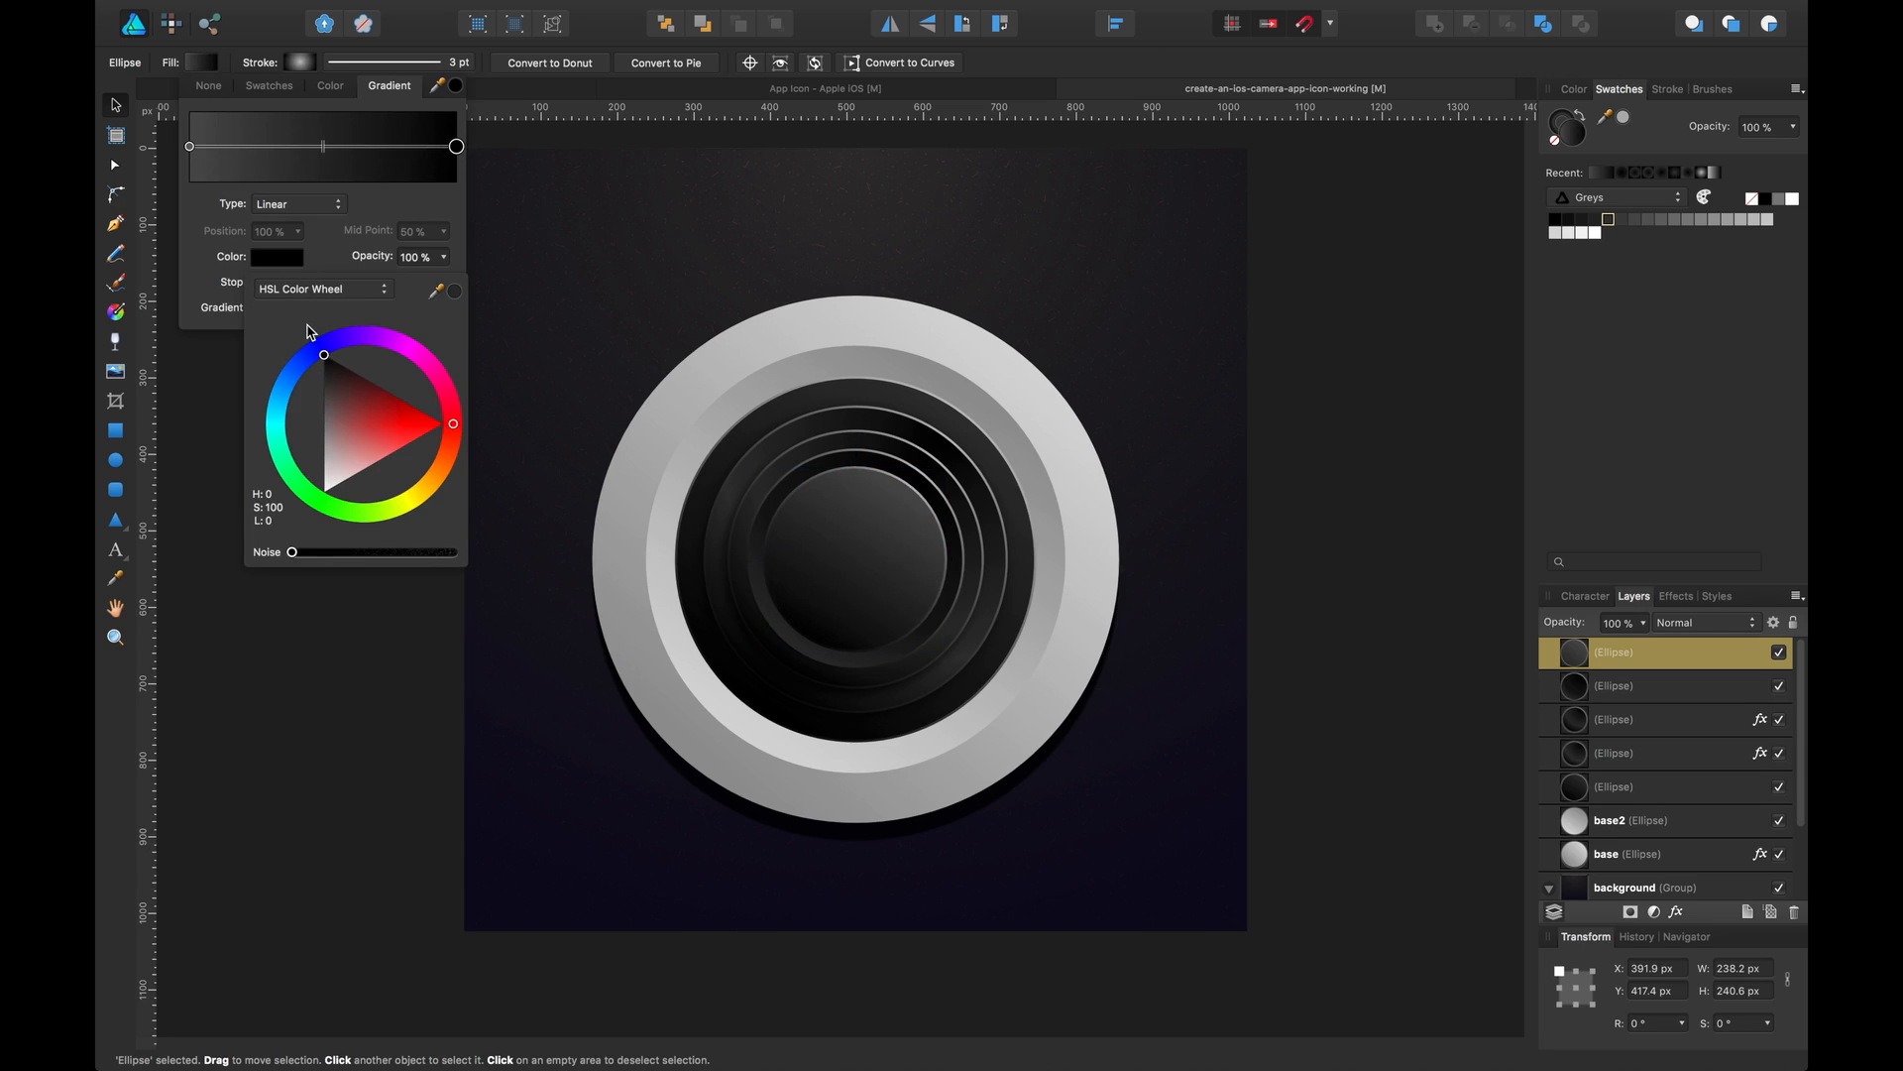
click(370, 206)
click(192, 148)
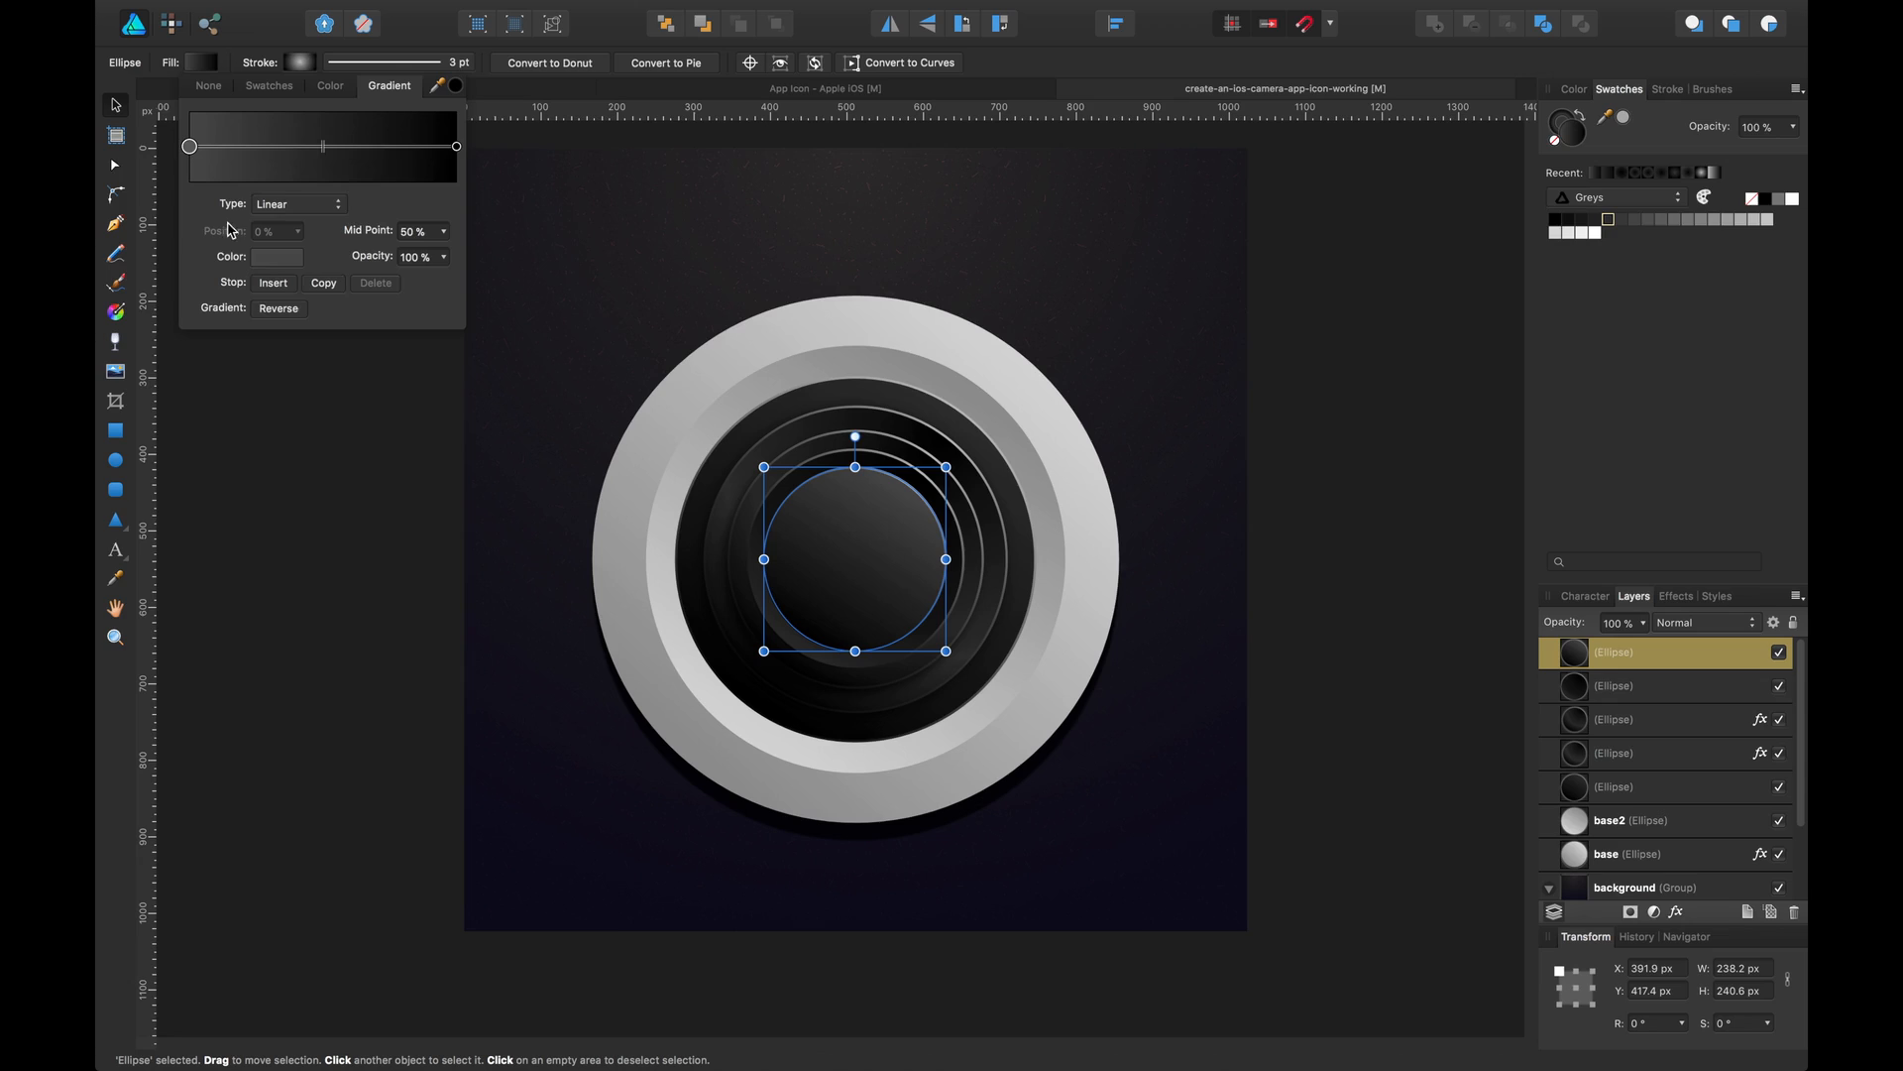
click(262, 260)
drag(324, 371, 319, 392)
click(379, 668)
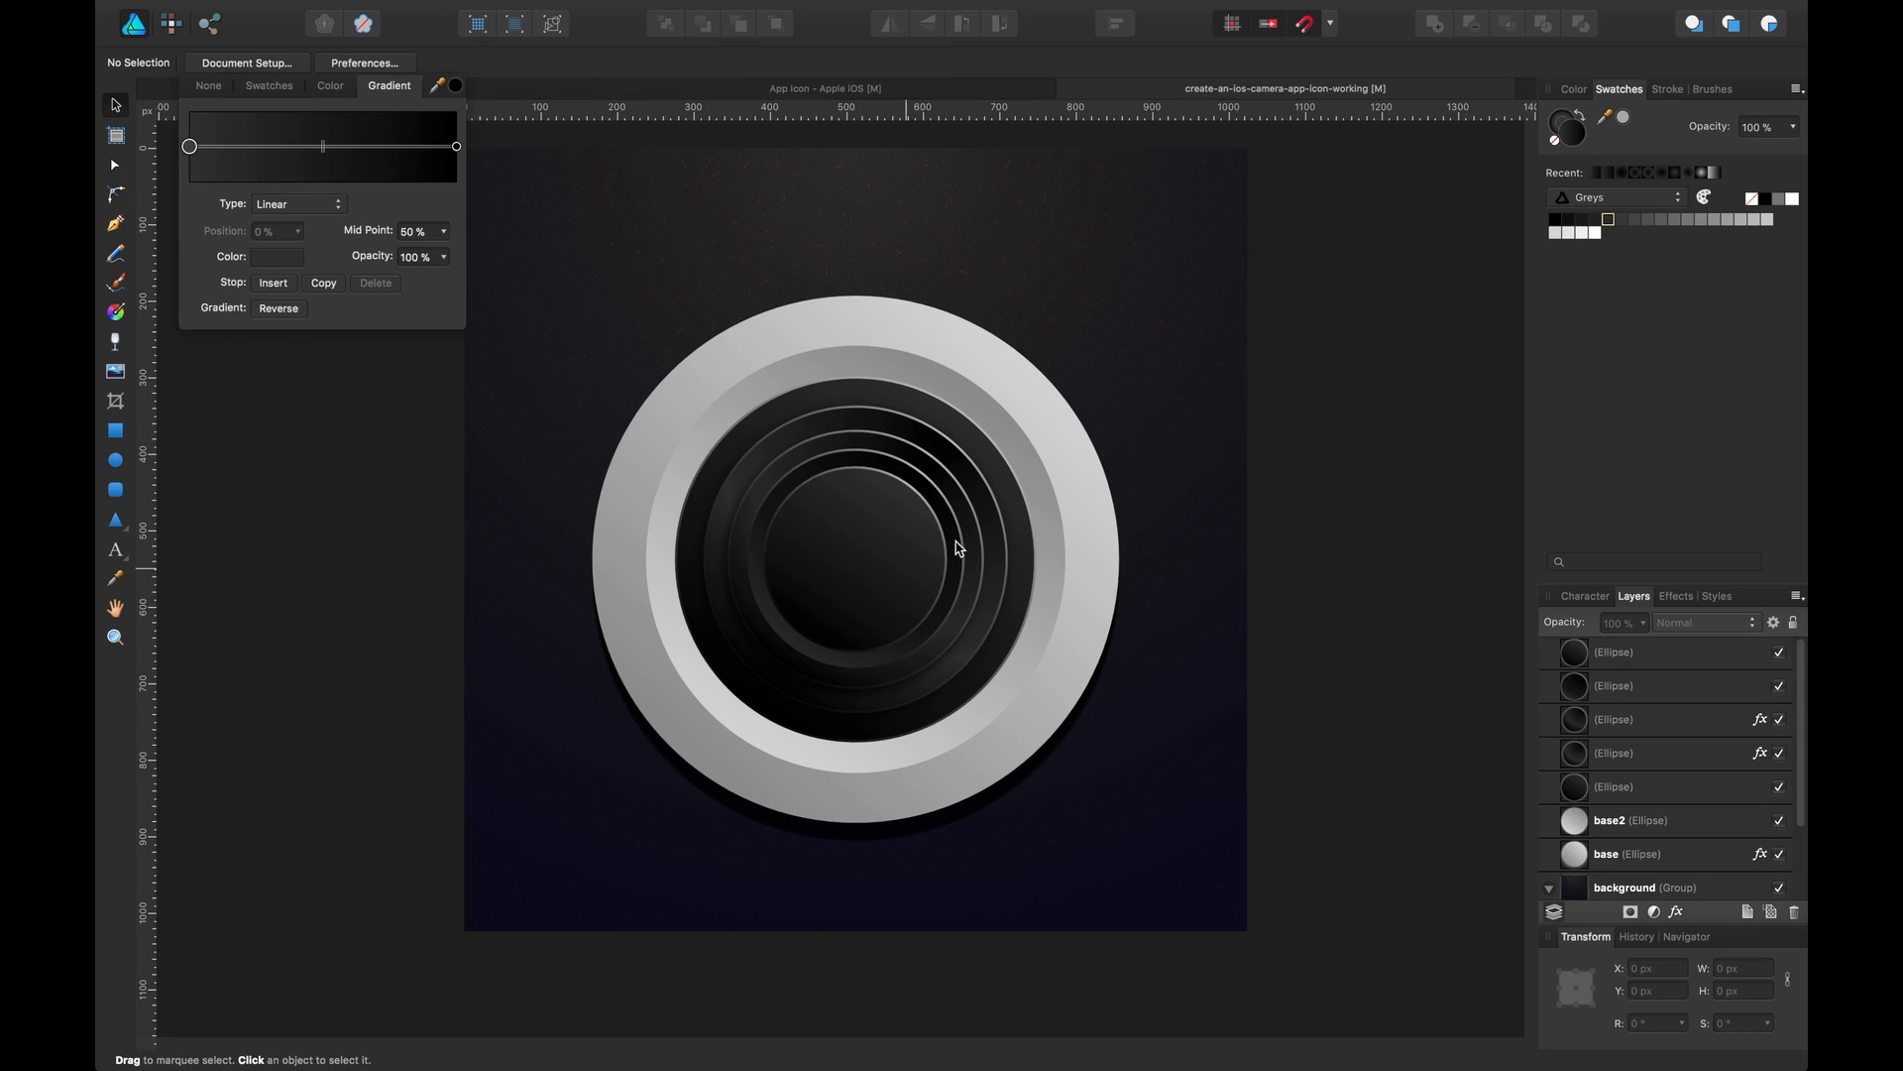
Duplicate the innermost ellipse again as a smaller copy about 203 px wide and centre it in the lens
click(965, 537)
click(918, 537)
drag(910, 536, 938, 494)
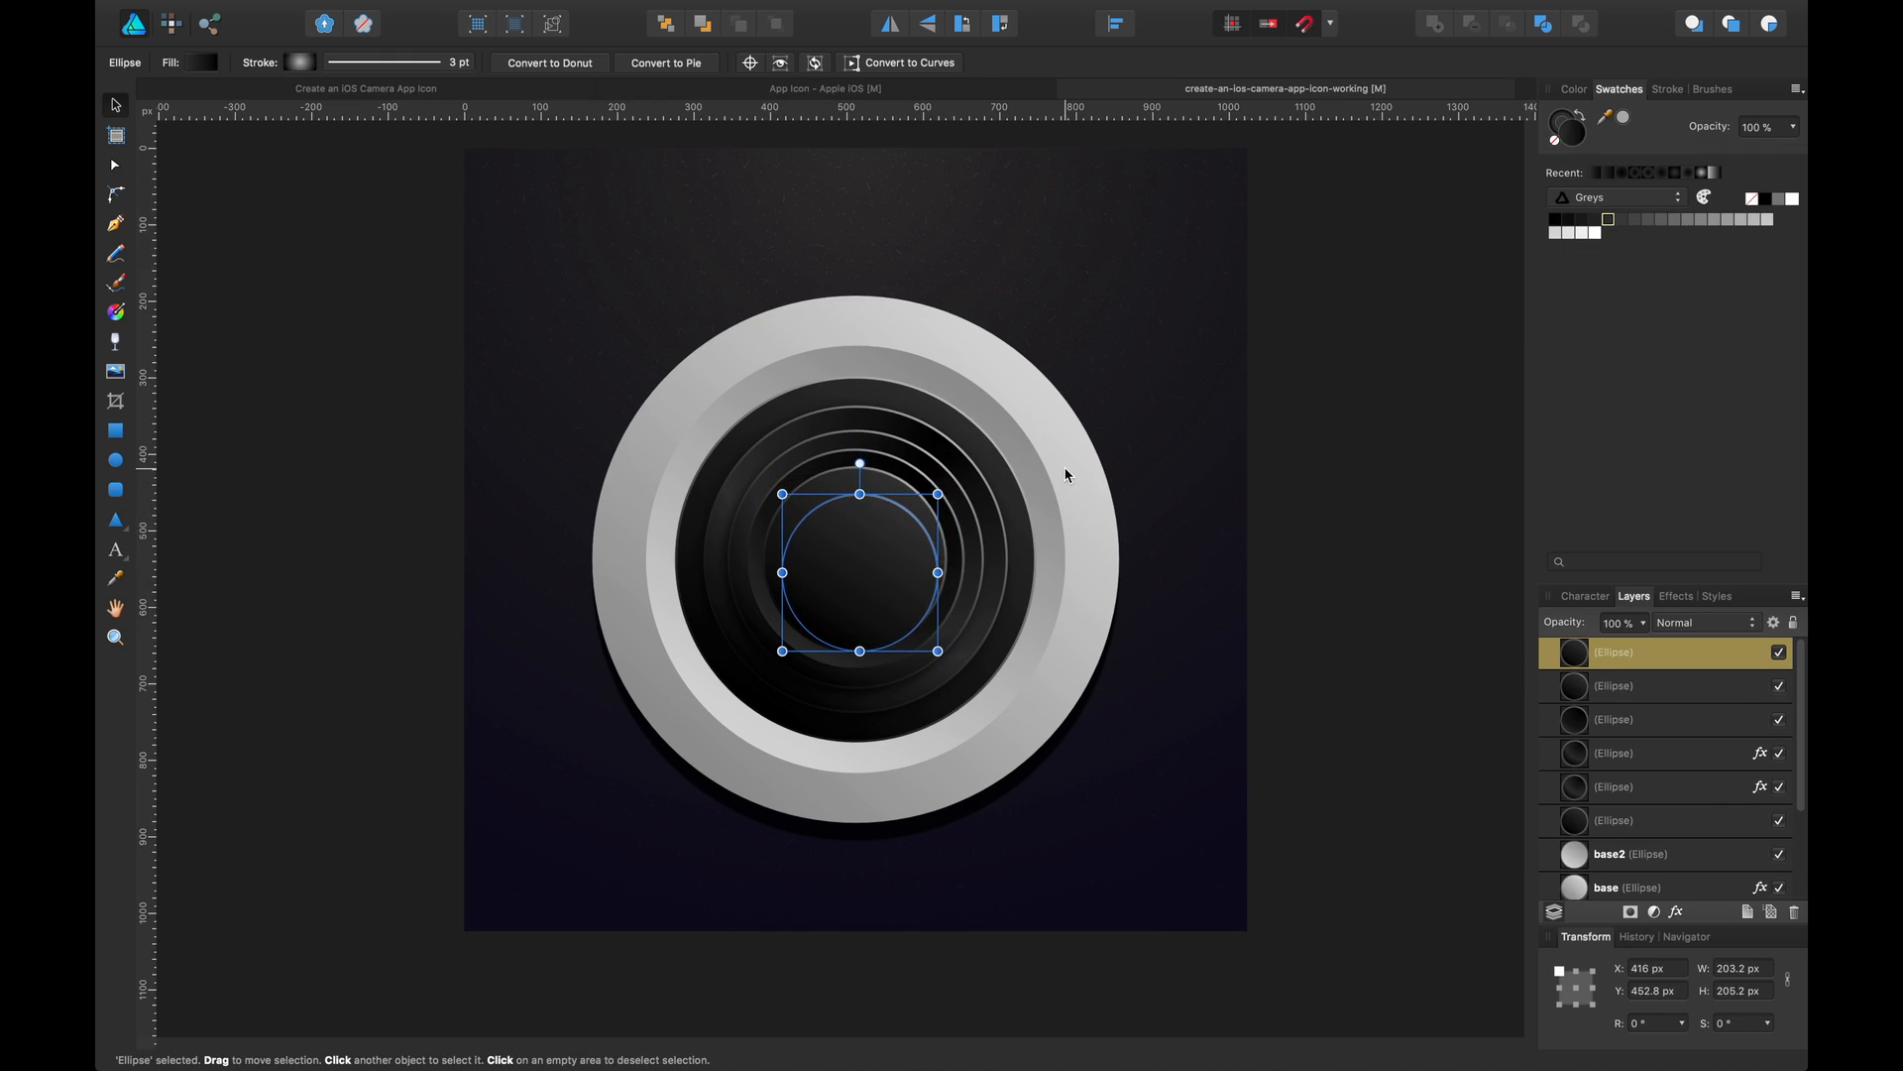
click(1066, 475)
click(1032, 468)
click(1053, 449)
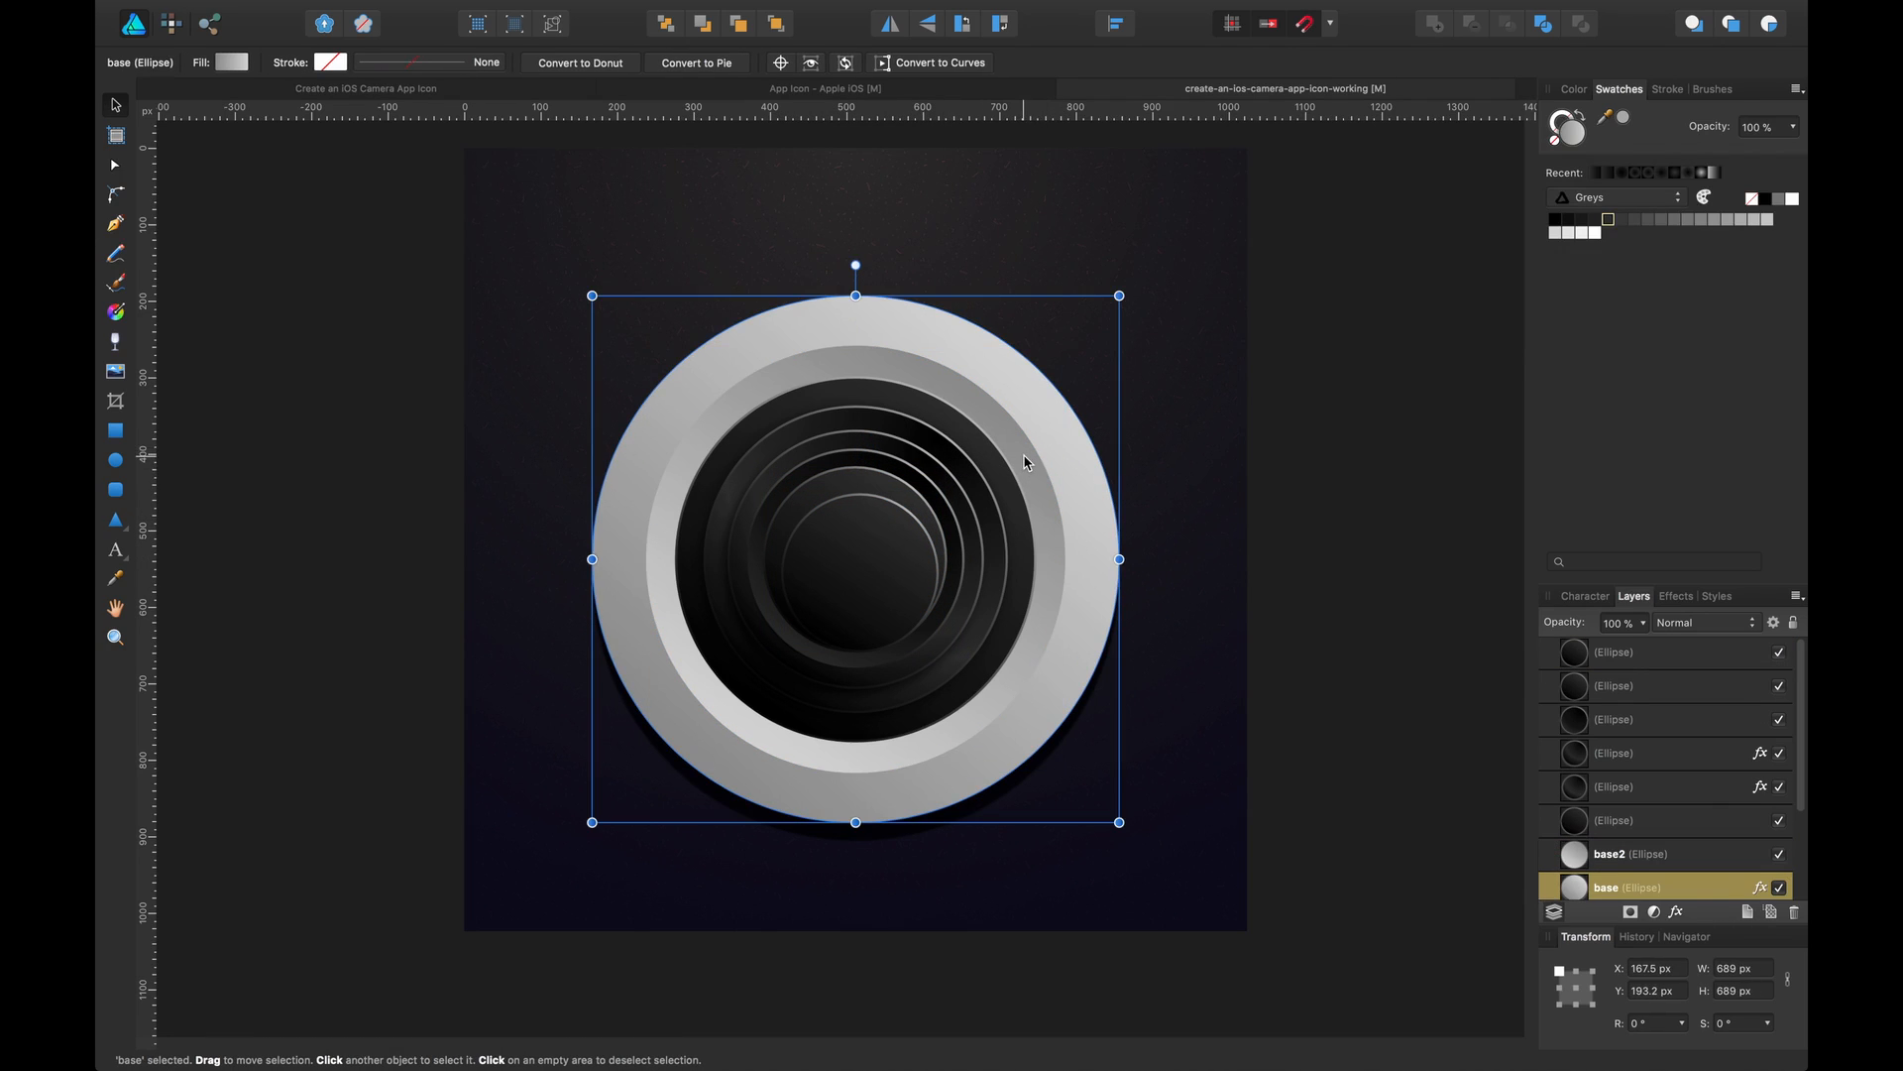
click(890, 543)
drag(879, 566, 878, 565)
key(Right)
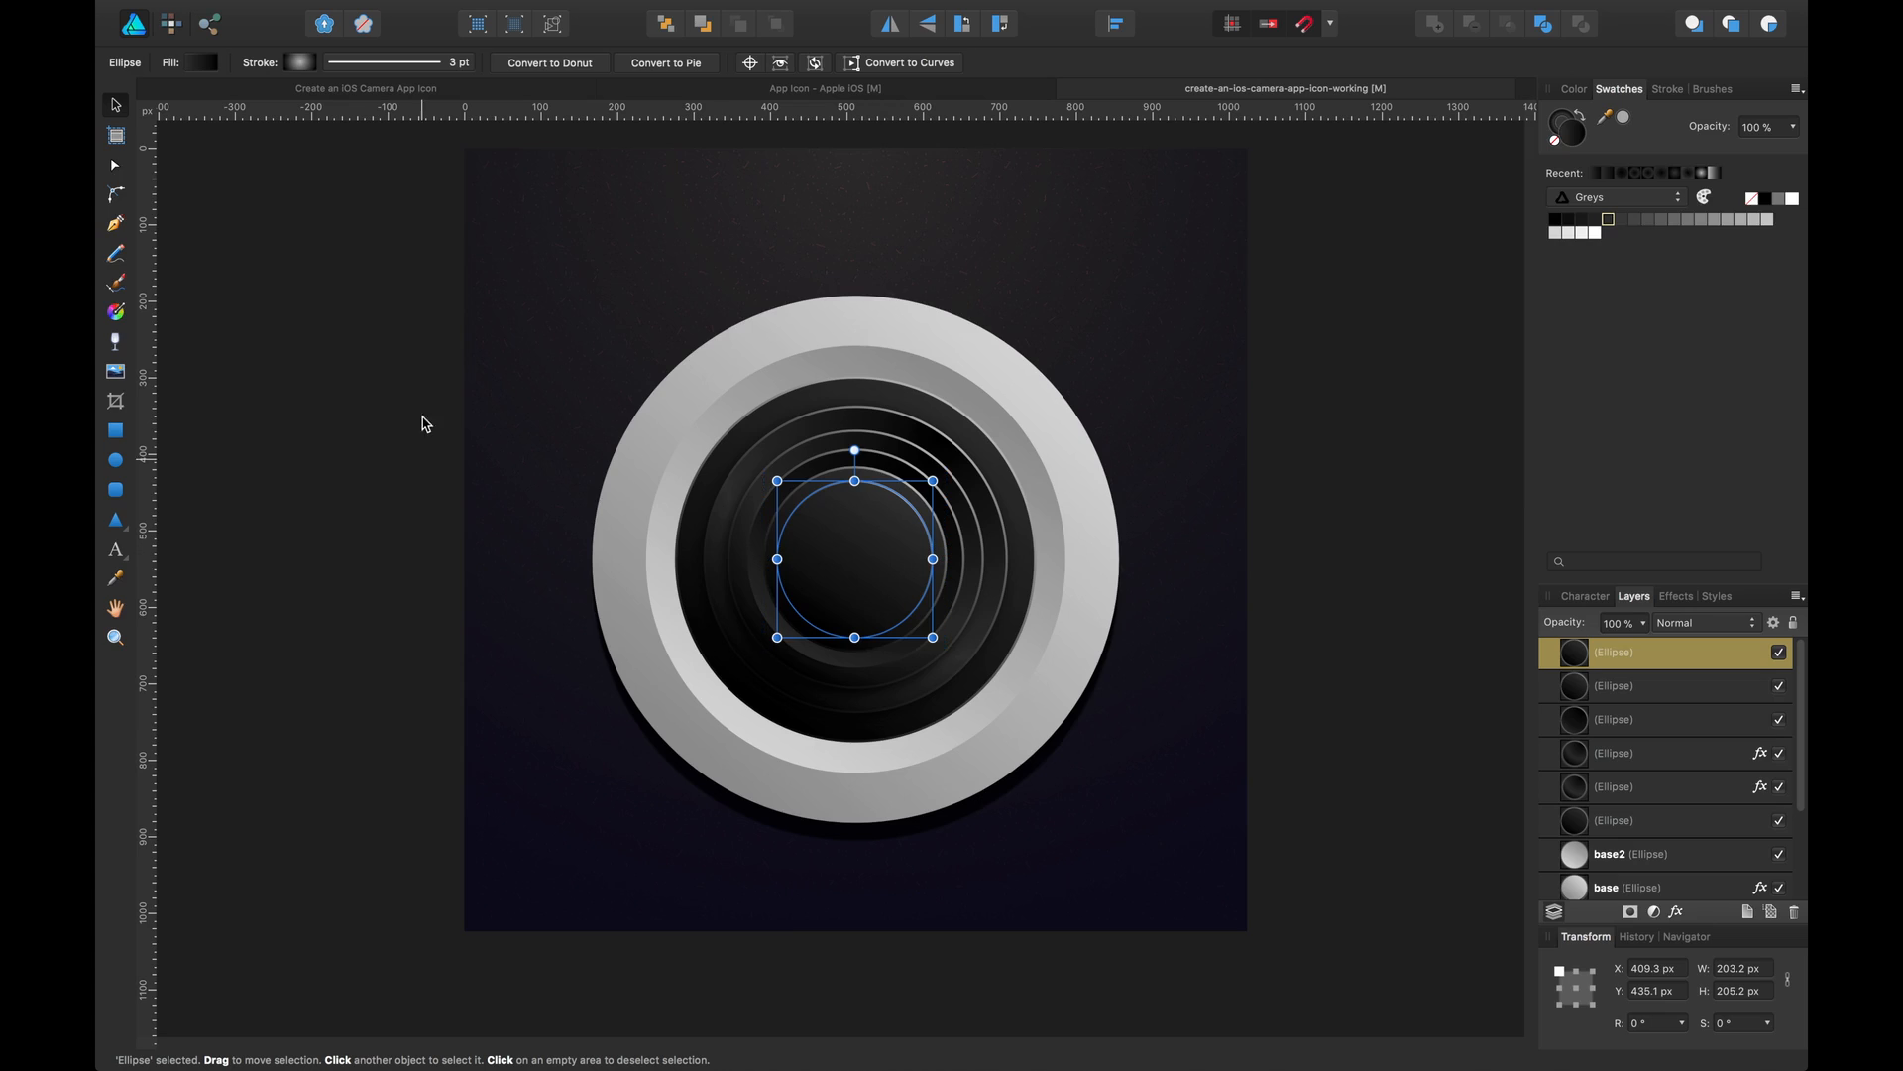
Reverse the gradient fill of the smallest ellipse
click(198, 64)
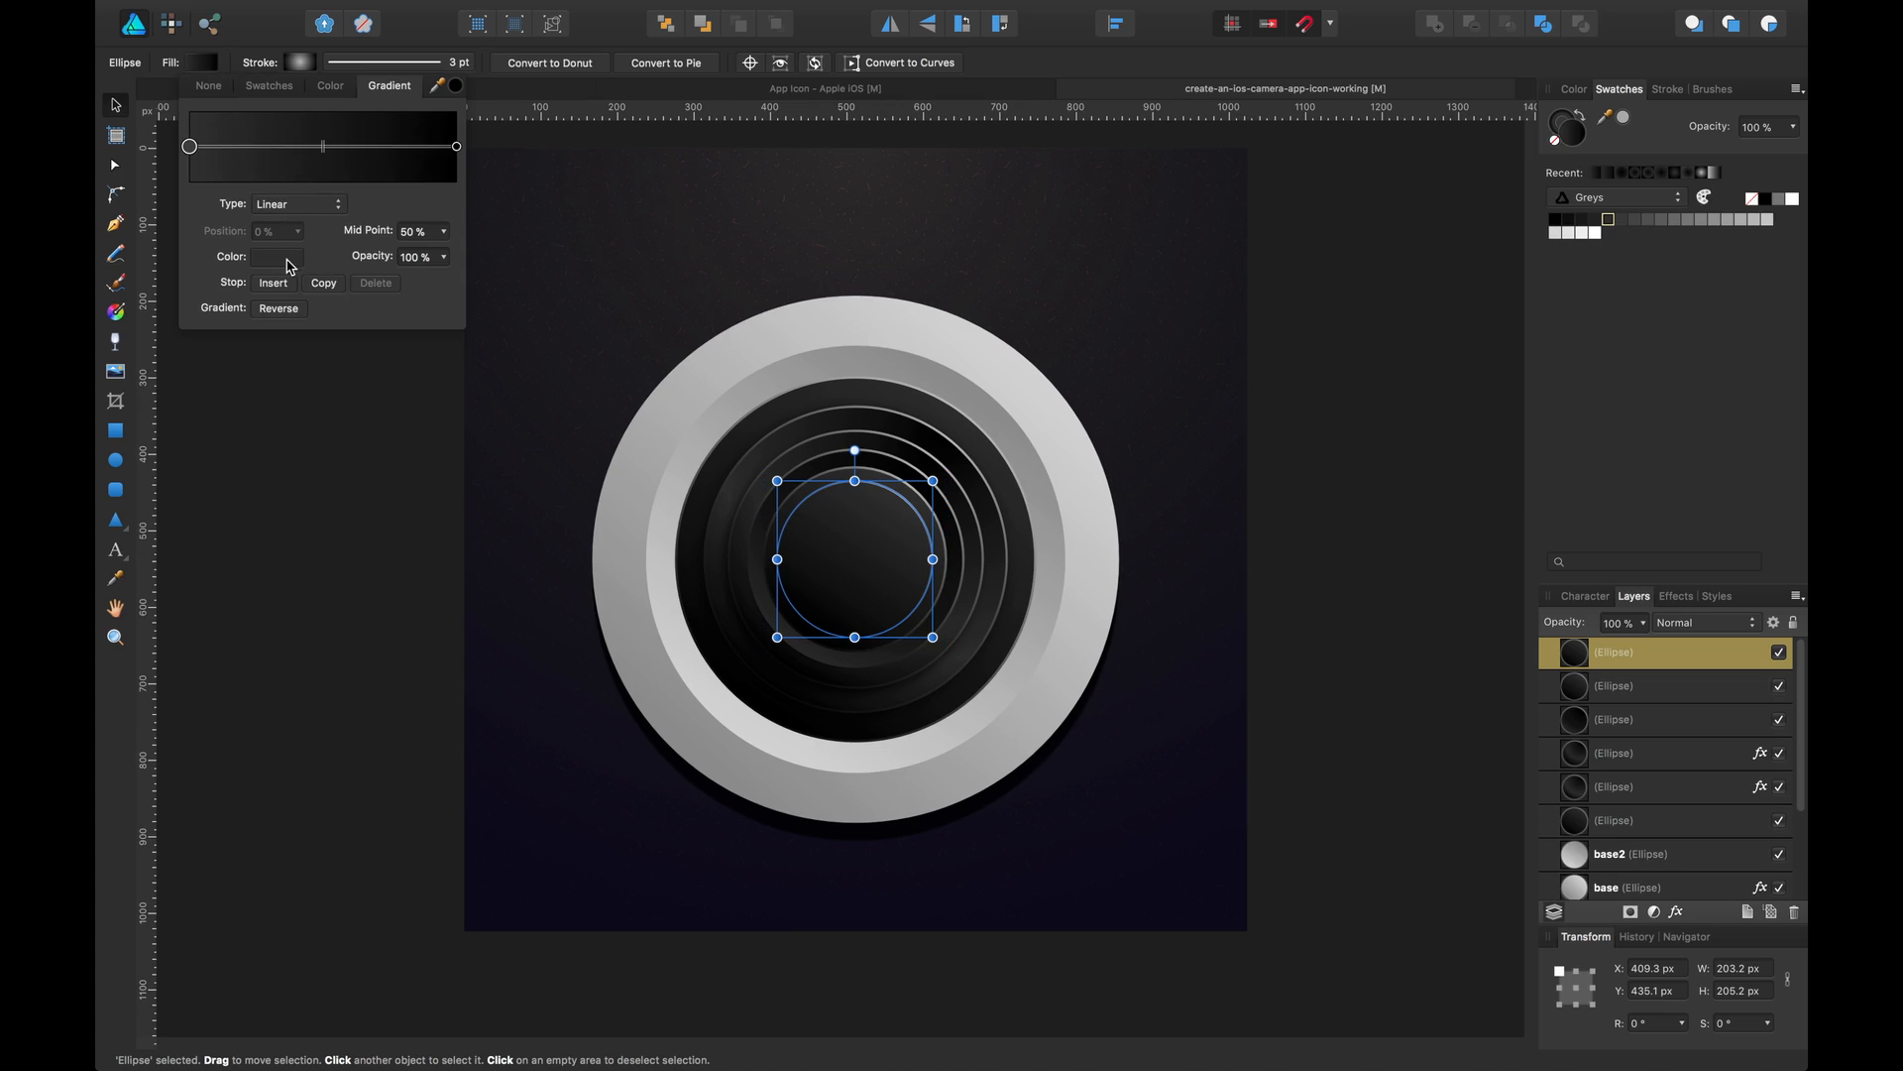
click(279, 310)
click(323, 502)
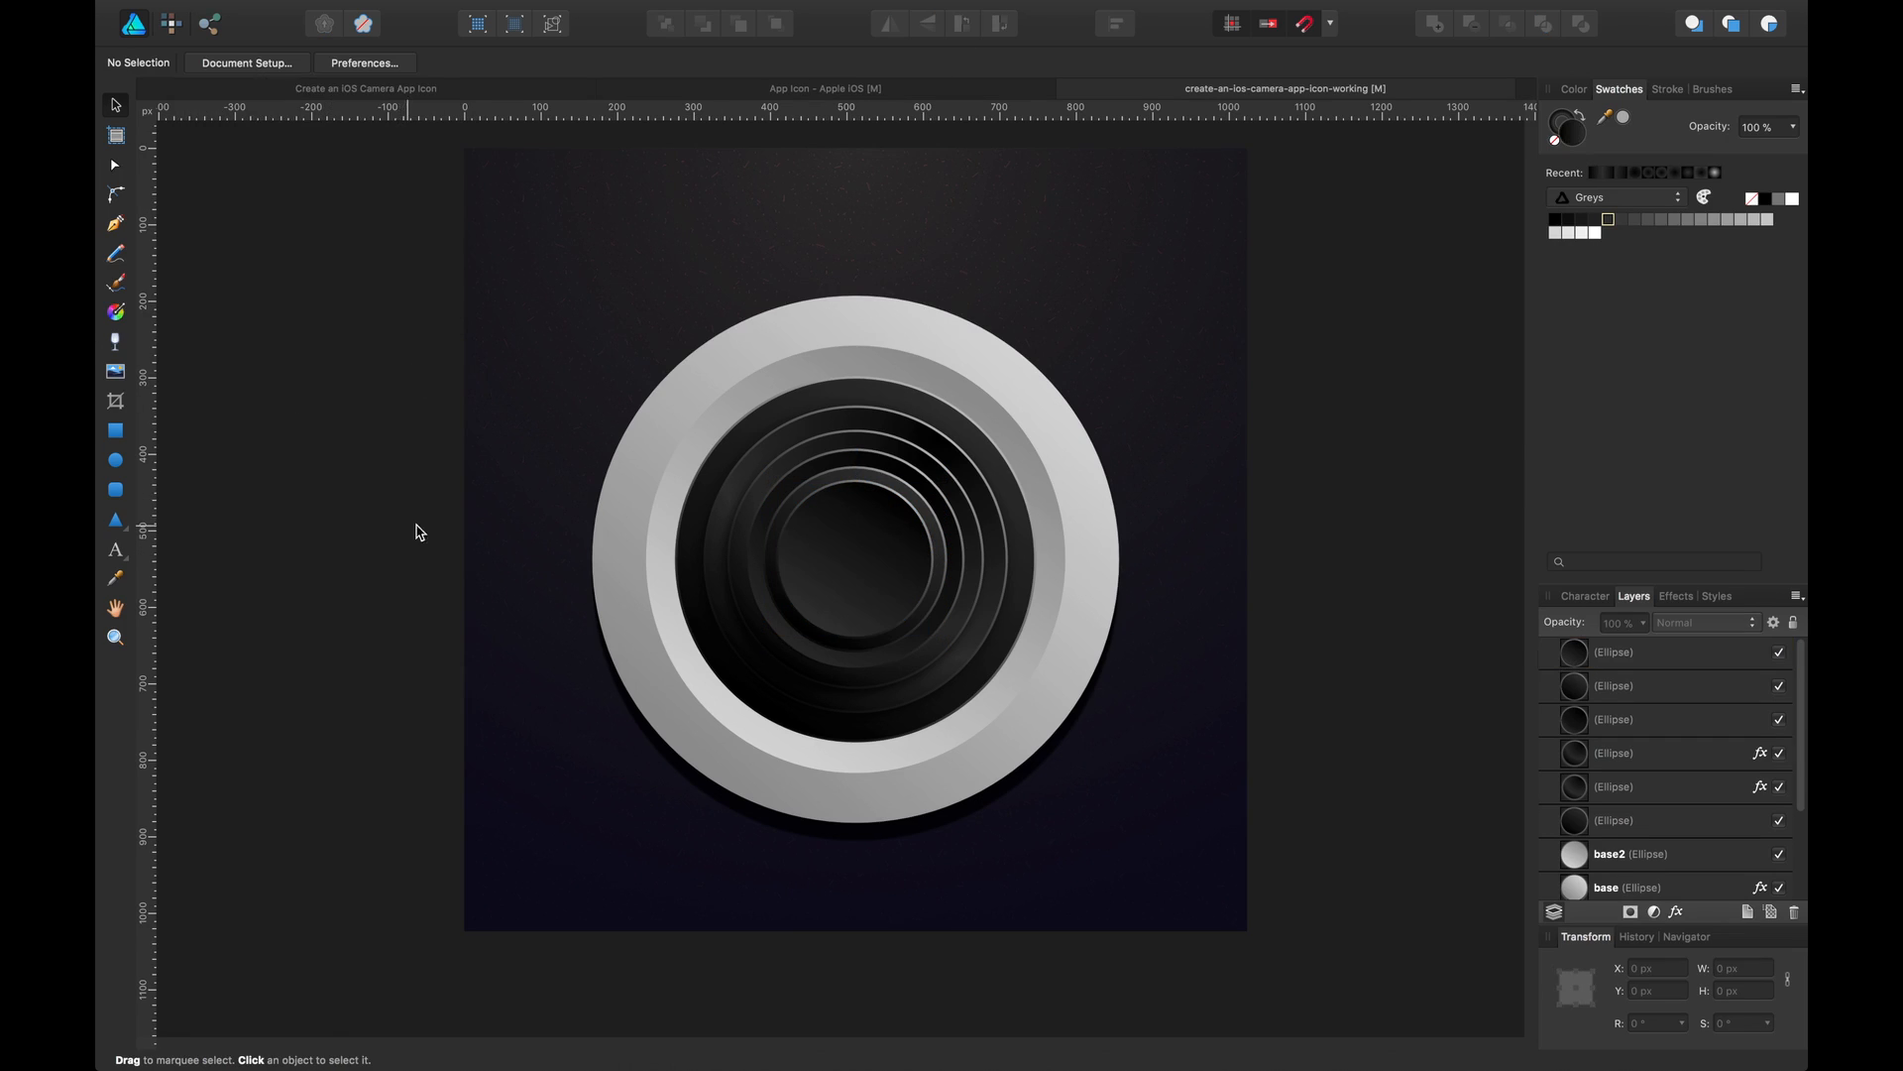
Draw a new circle about 271 px across over the lens and move its layer to the top of the stack
click(871, 555)
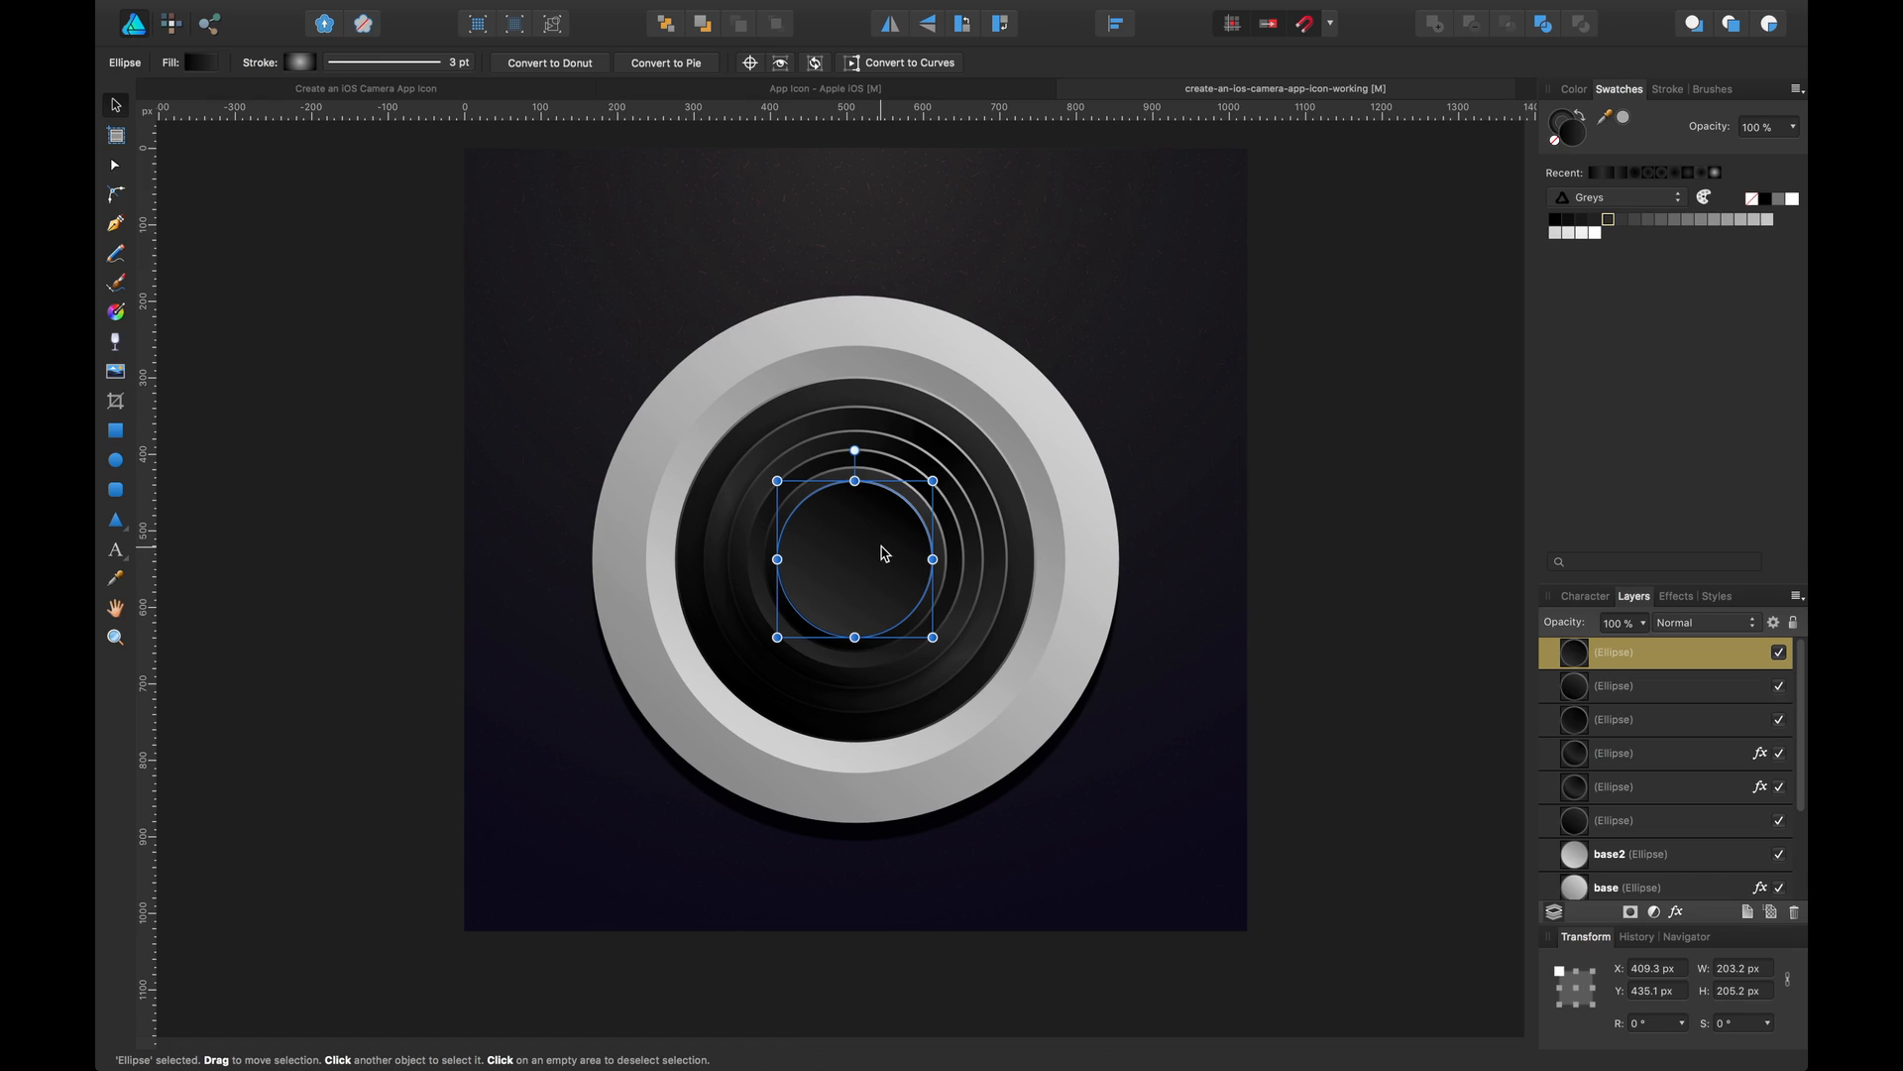
key(super+equal)
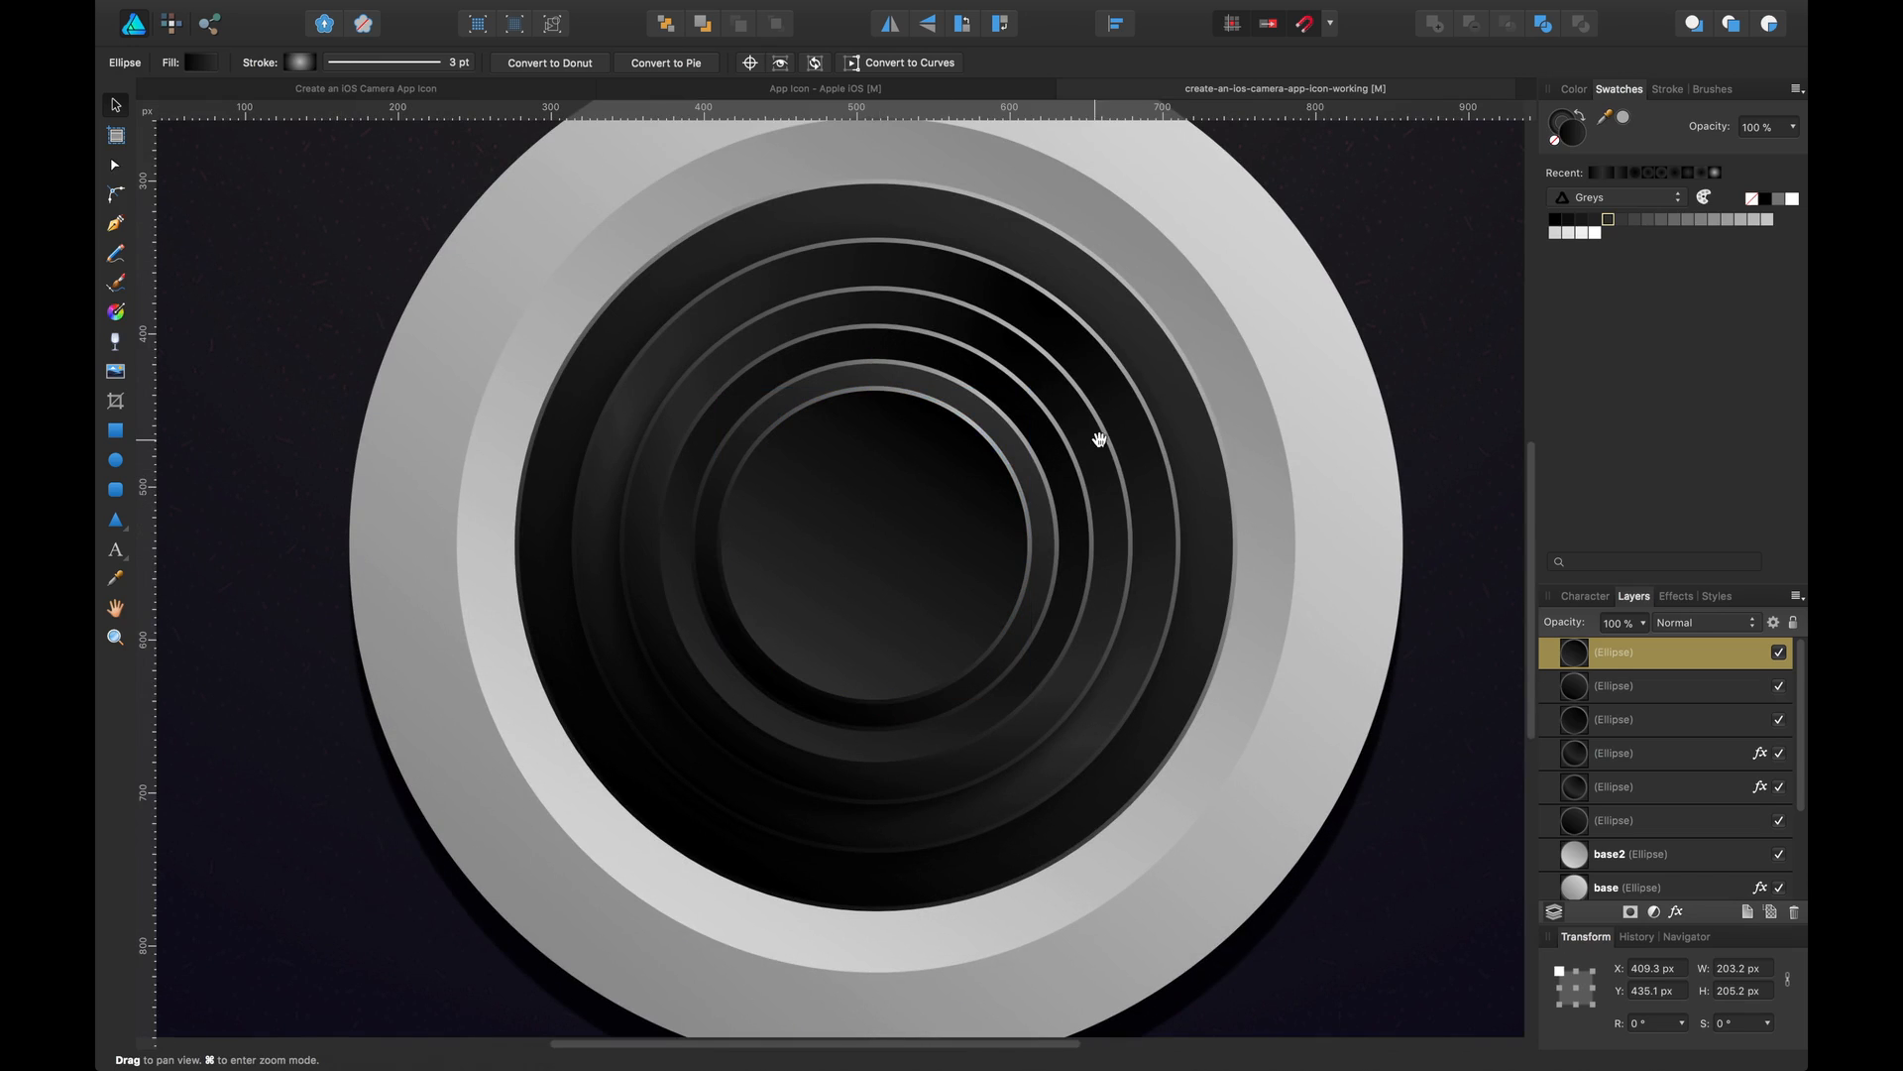
drag(1096, 433, 985, 469)
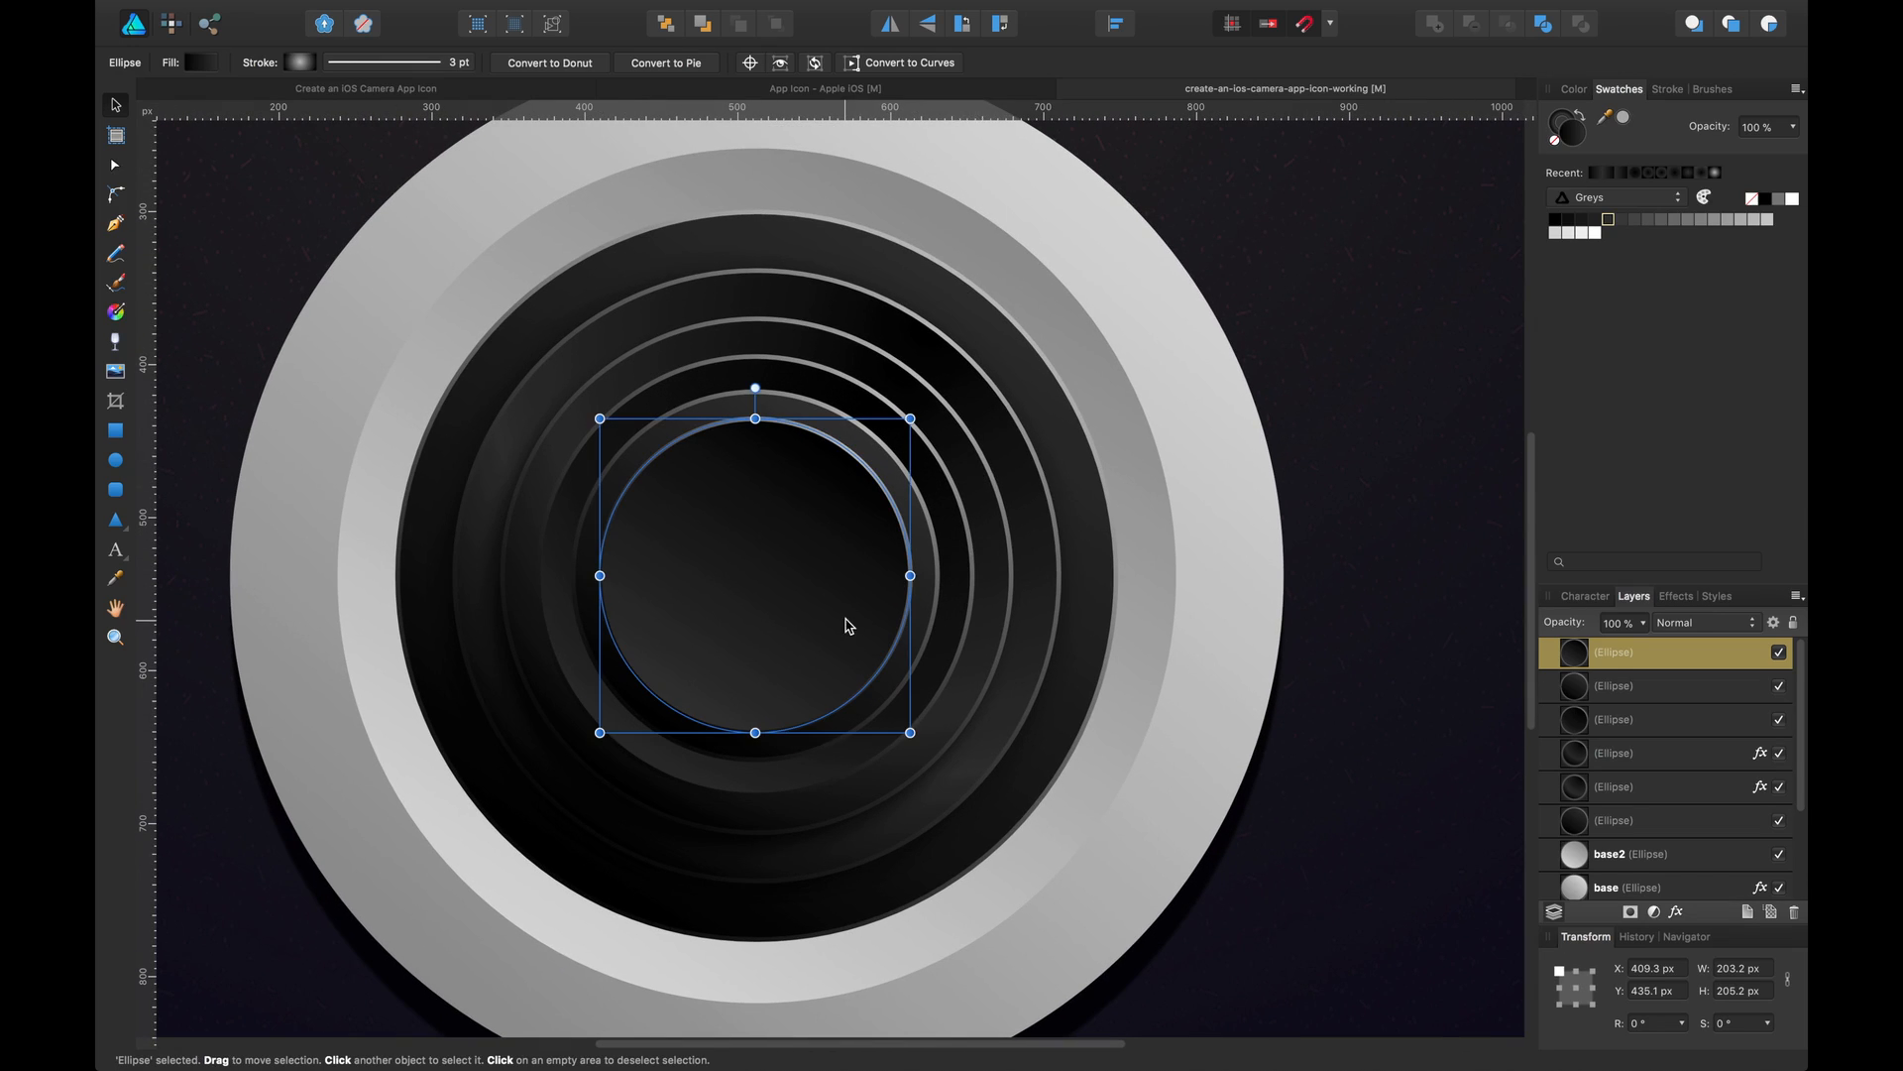
click(1200, 464)
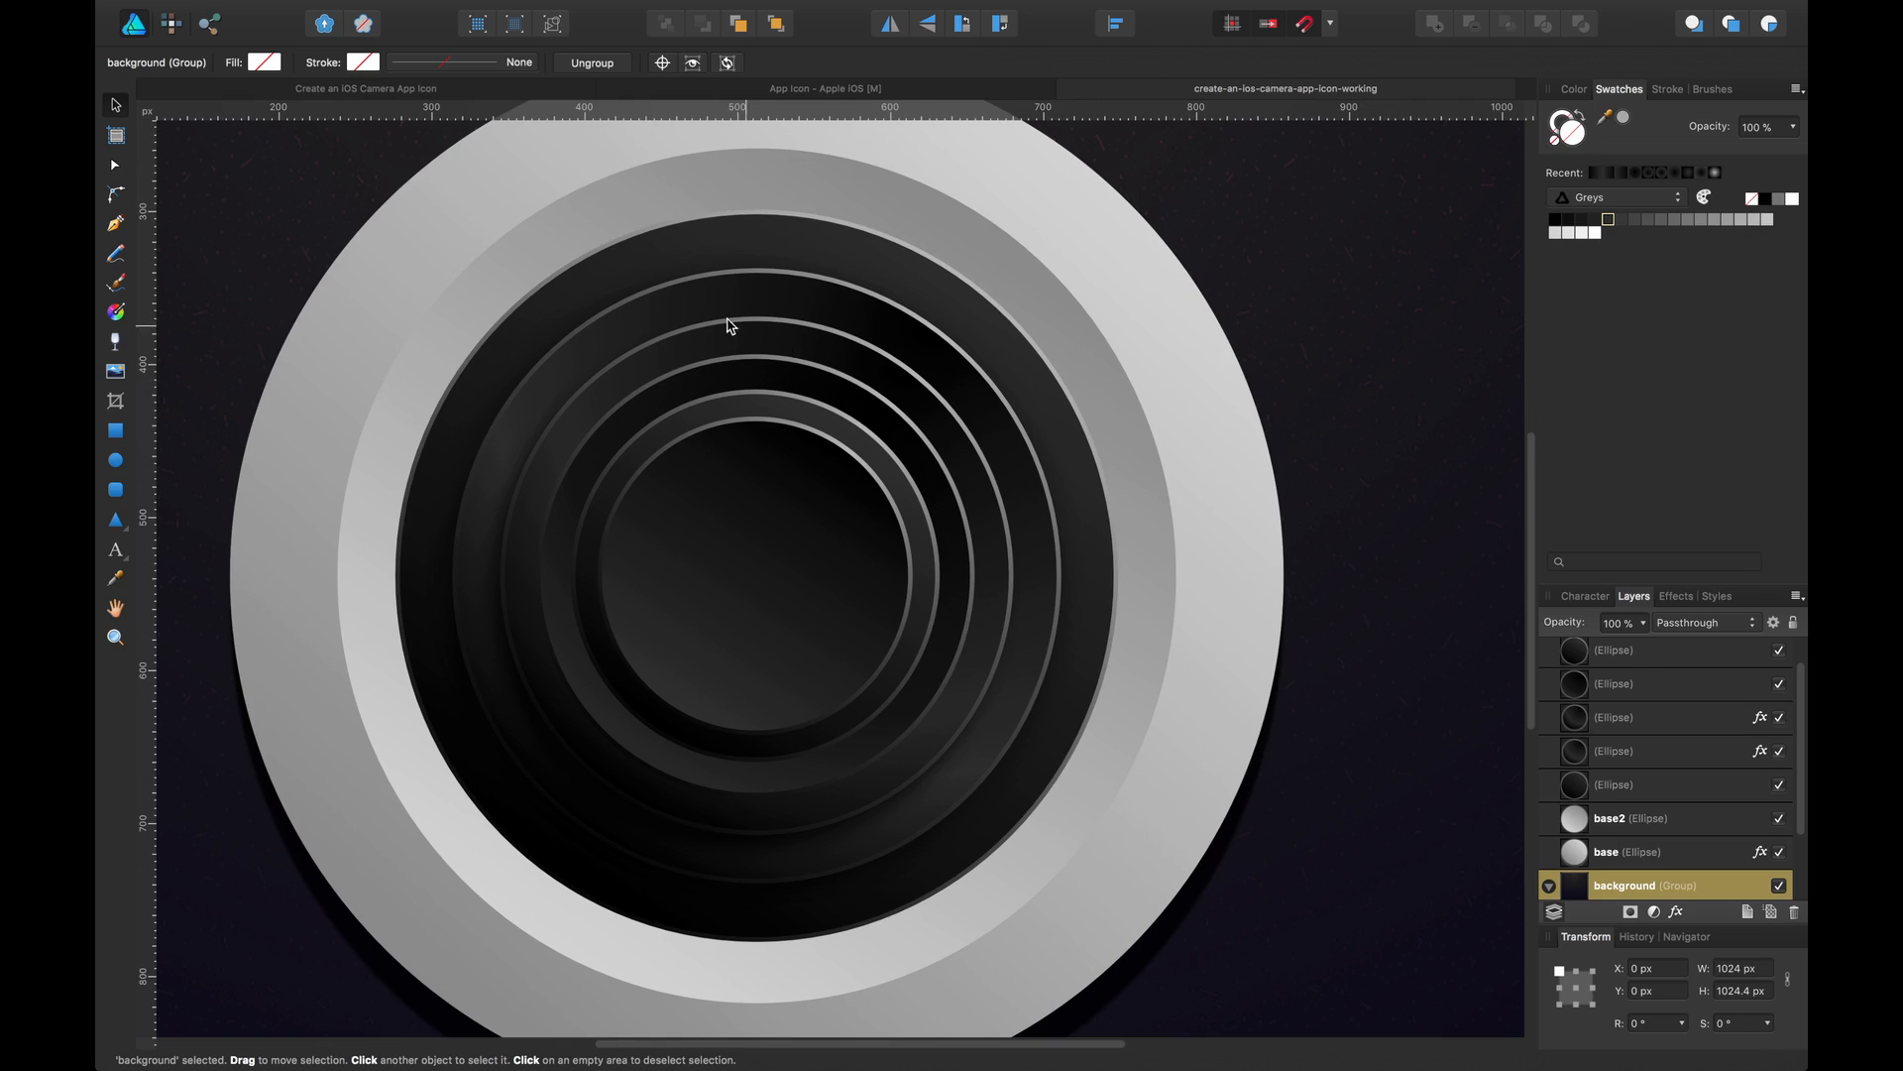
drag(713, 317, 746, 347)
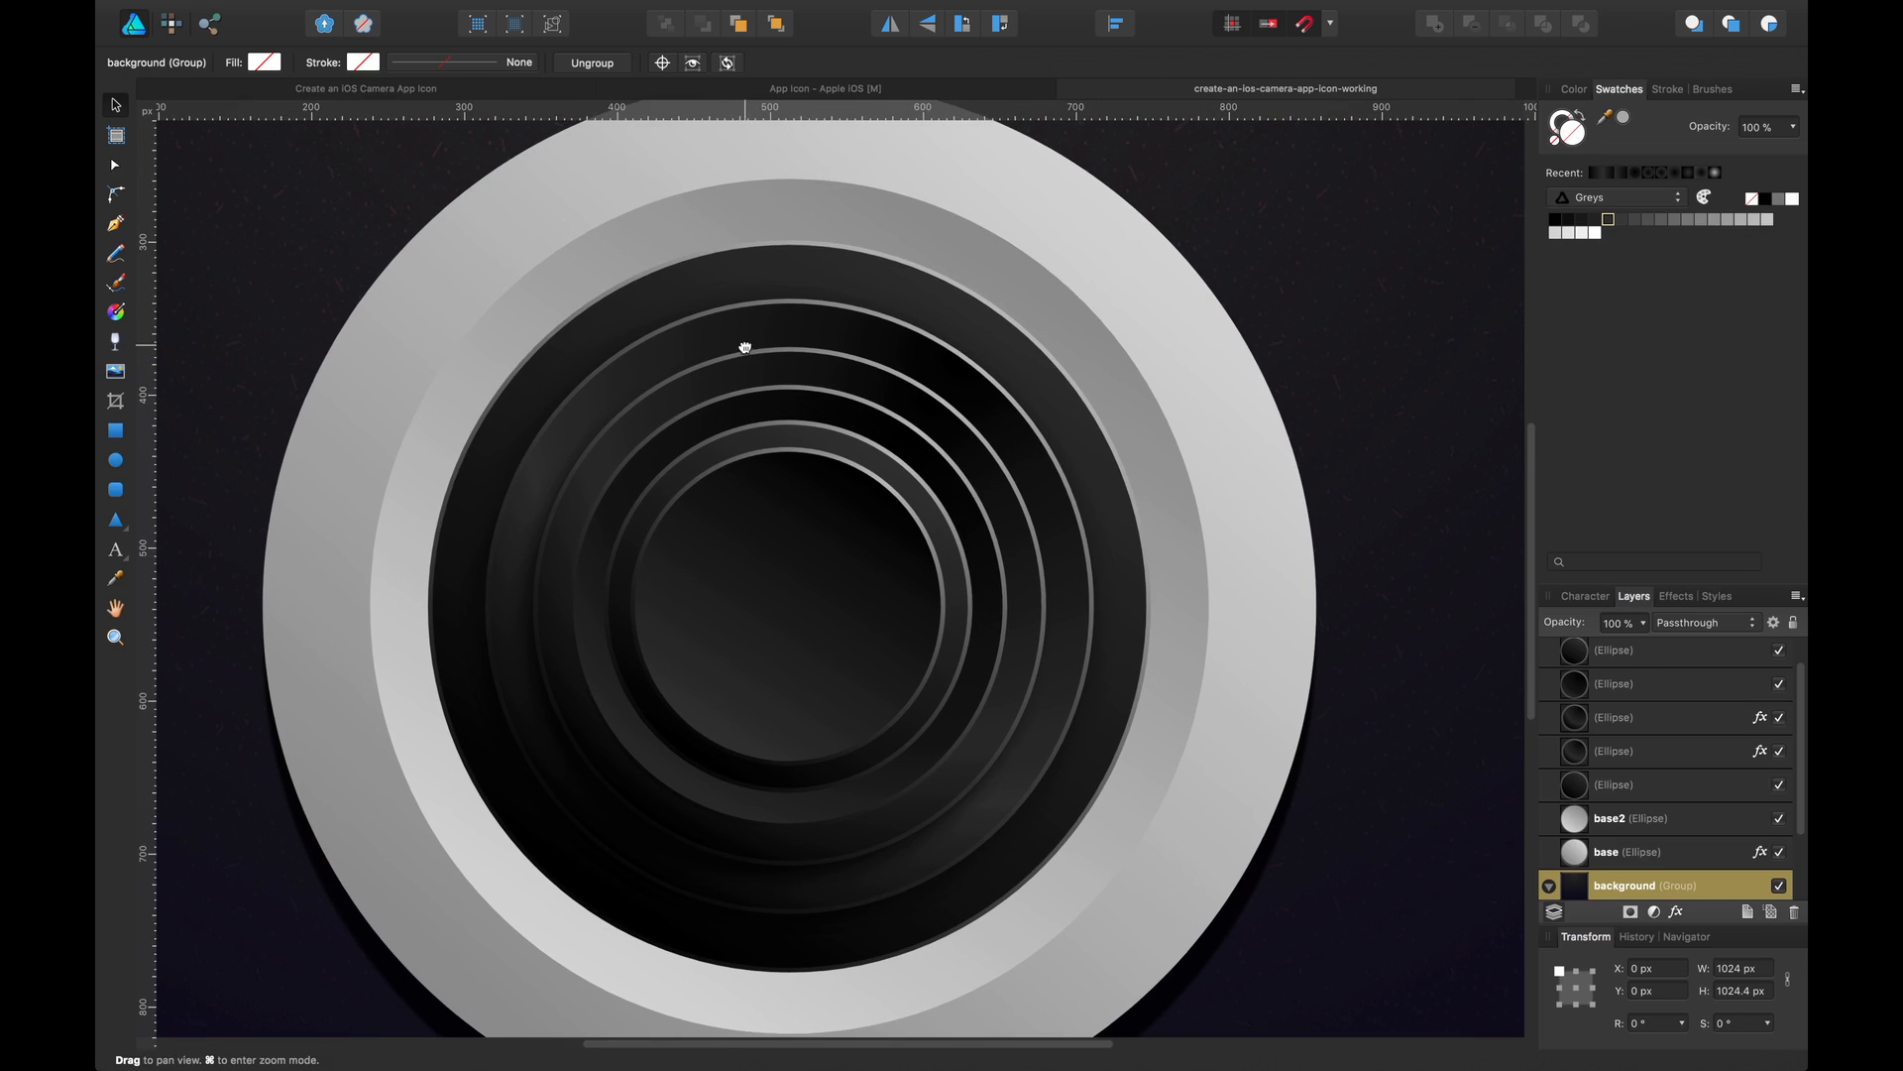
click(116, 460)
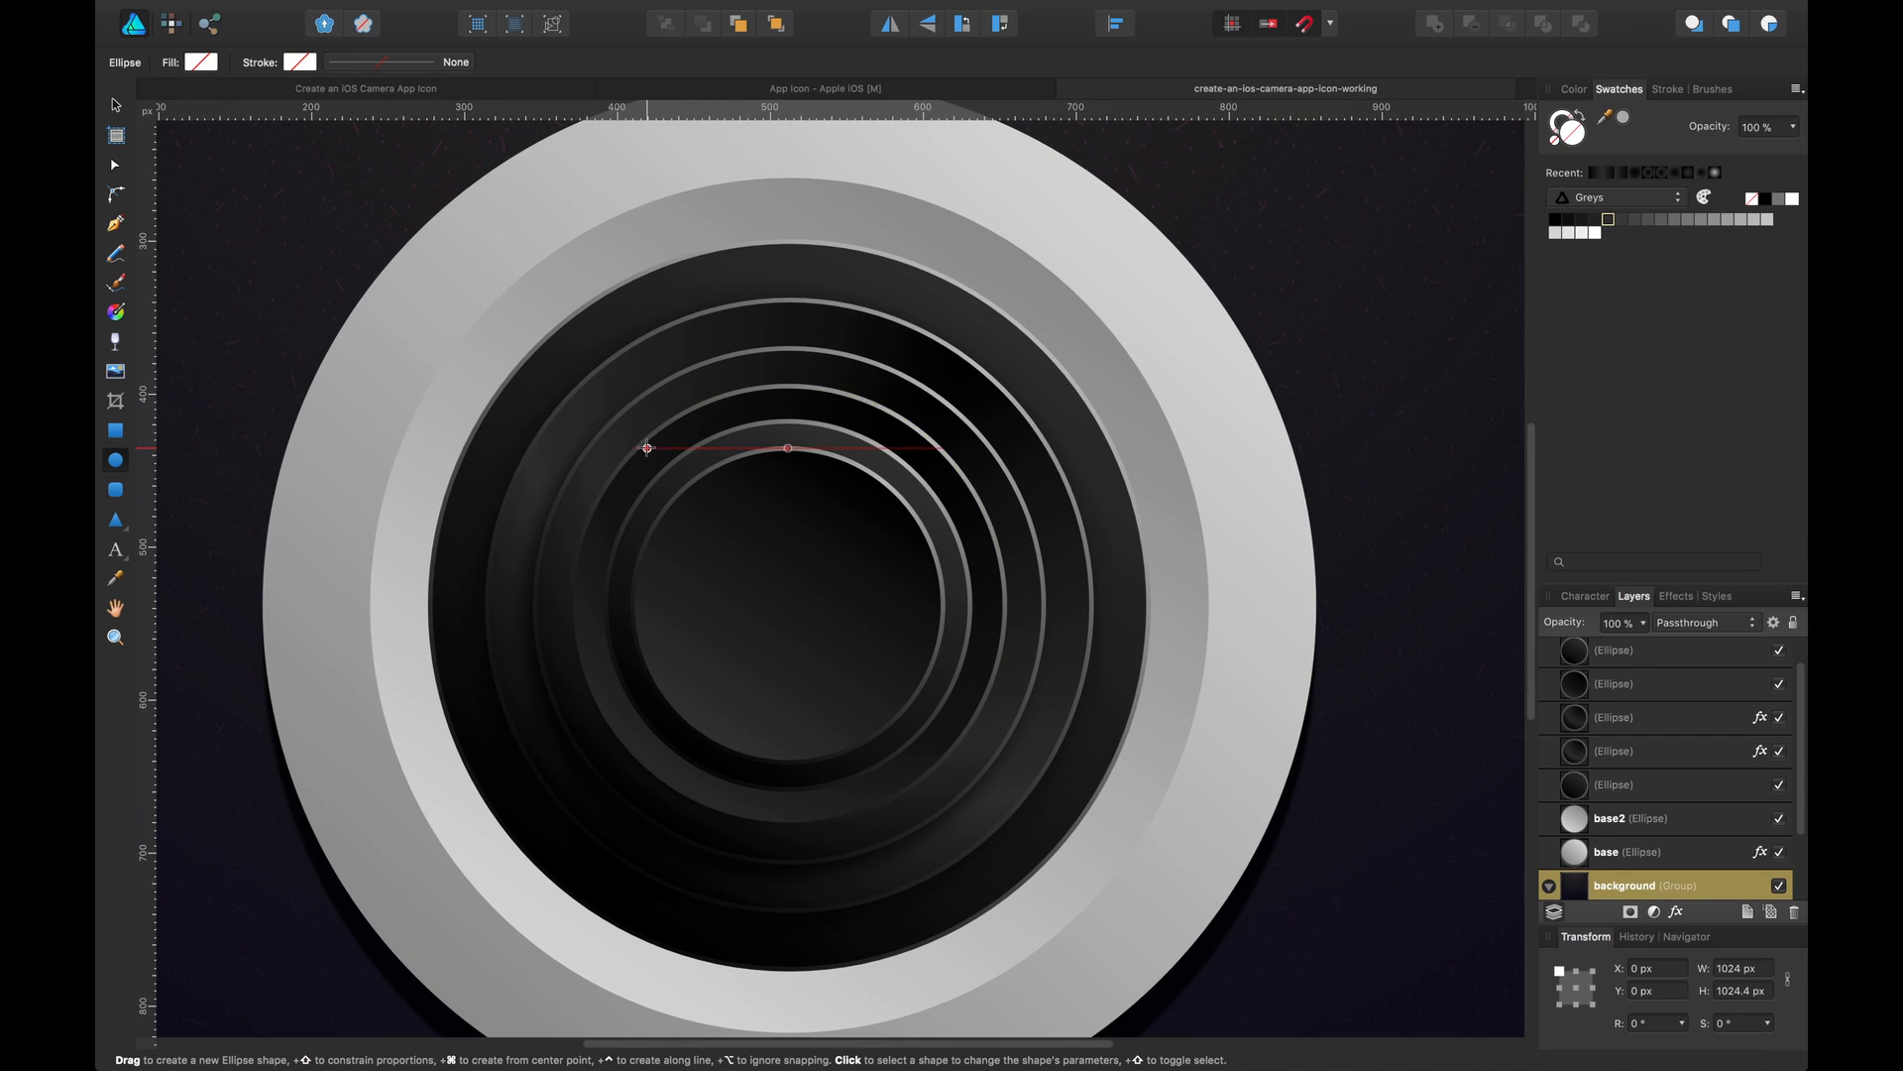
drag(647, 448, 1061, 861)
key(v)
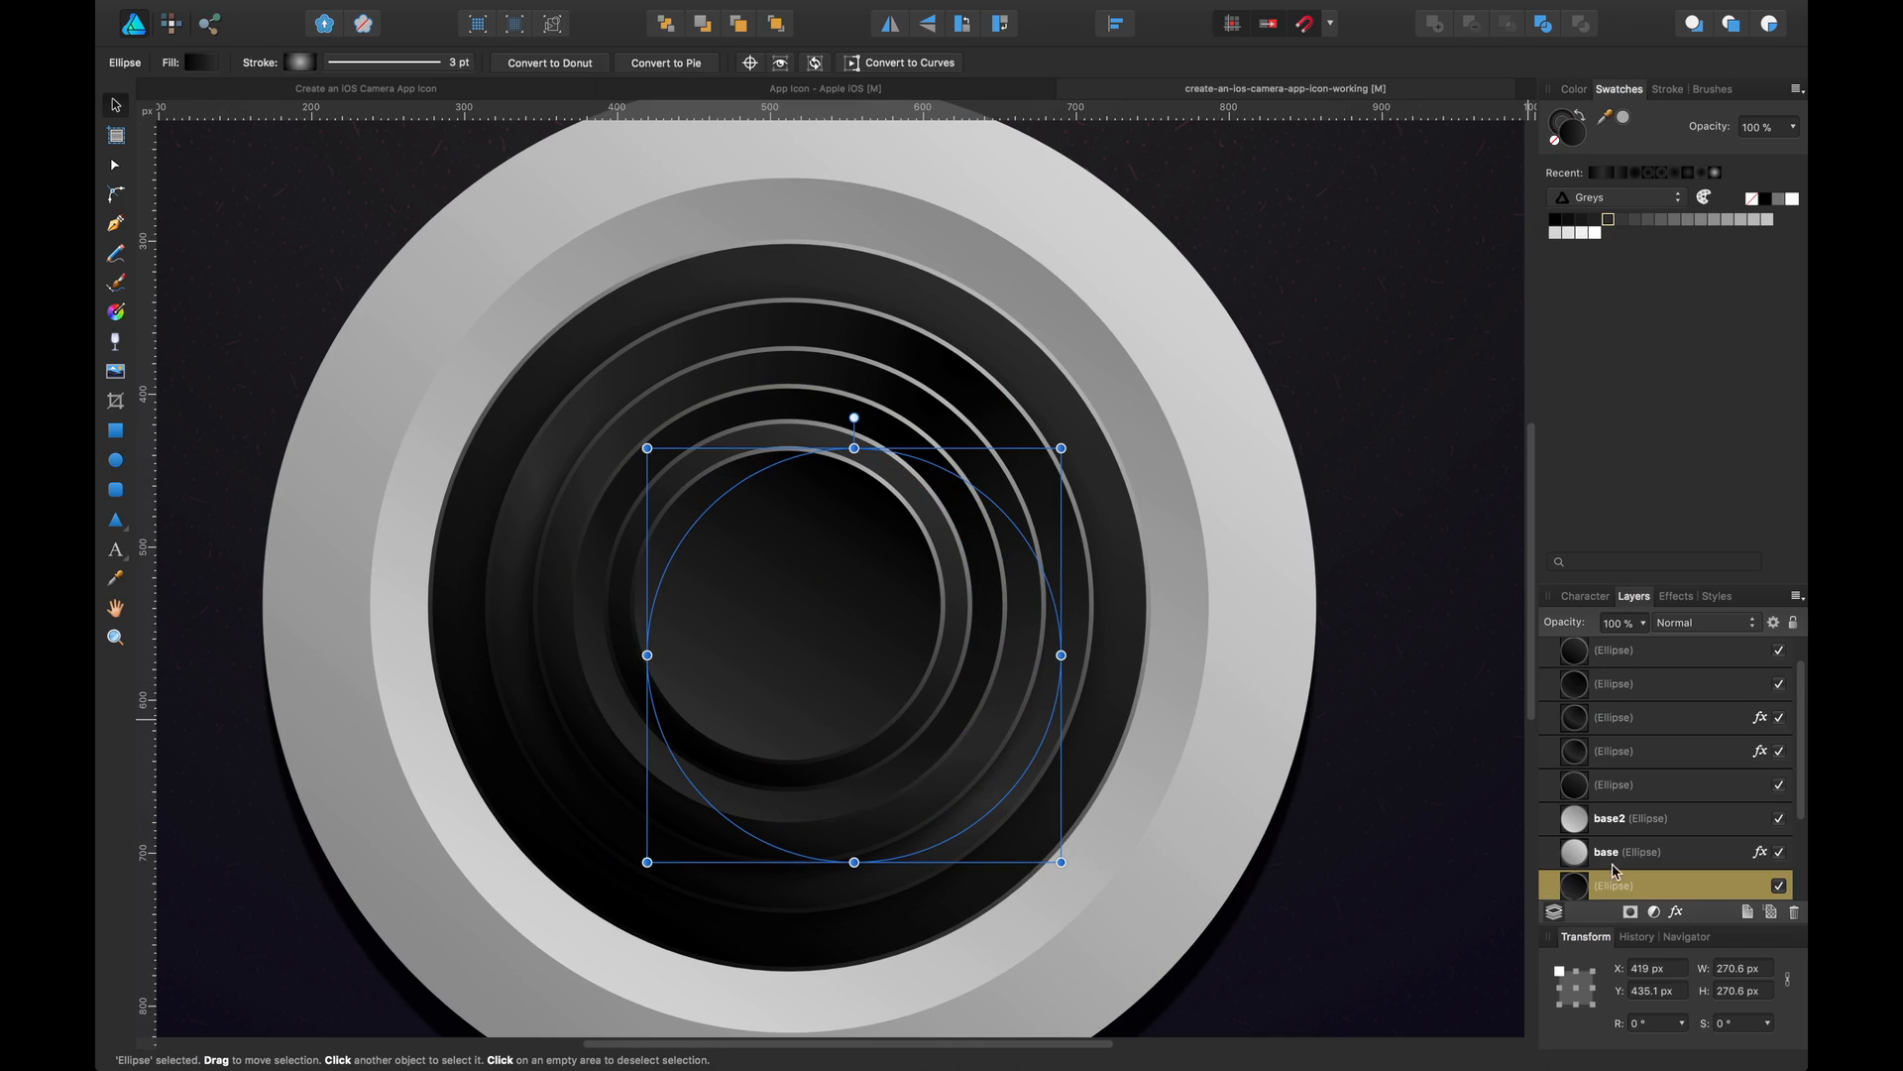
drag(1576, 886, 1629, 646)
Resize the new circle to about 248 px and nudge it to sit centred on the lens
drag(922, 629, 867, 620)
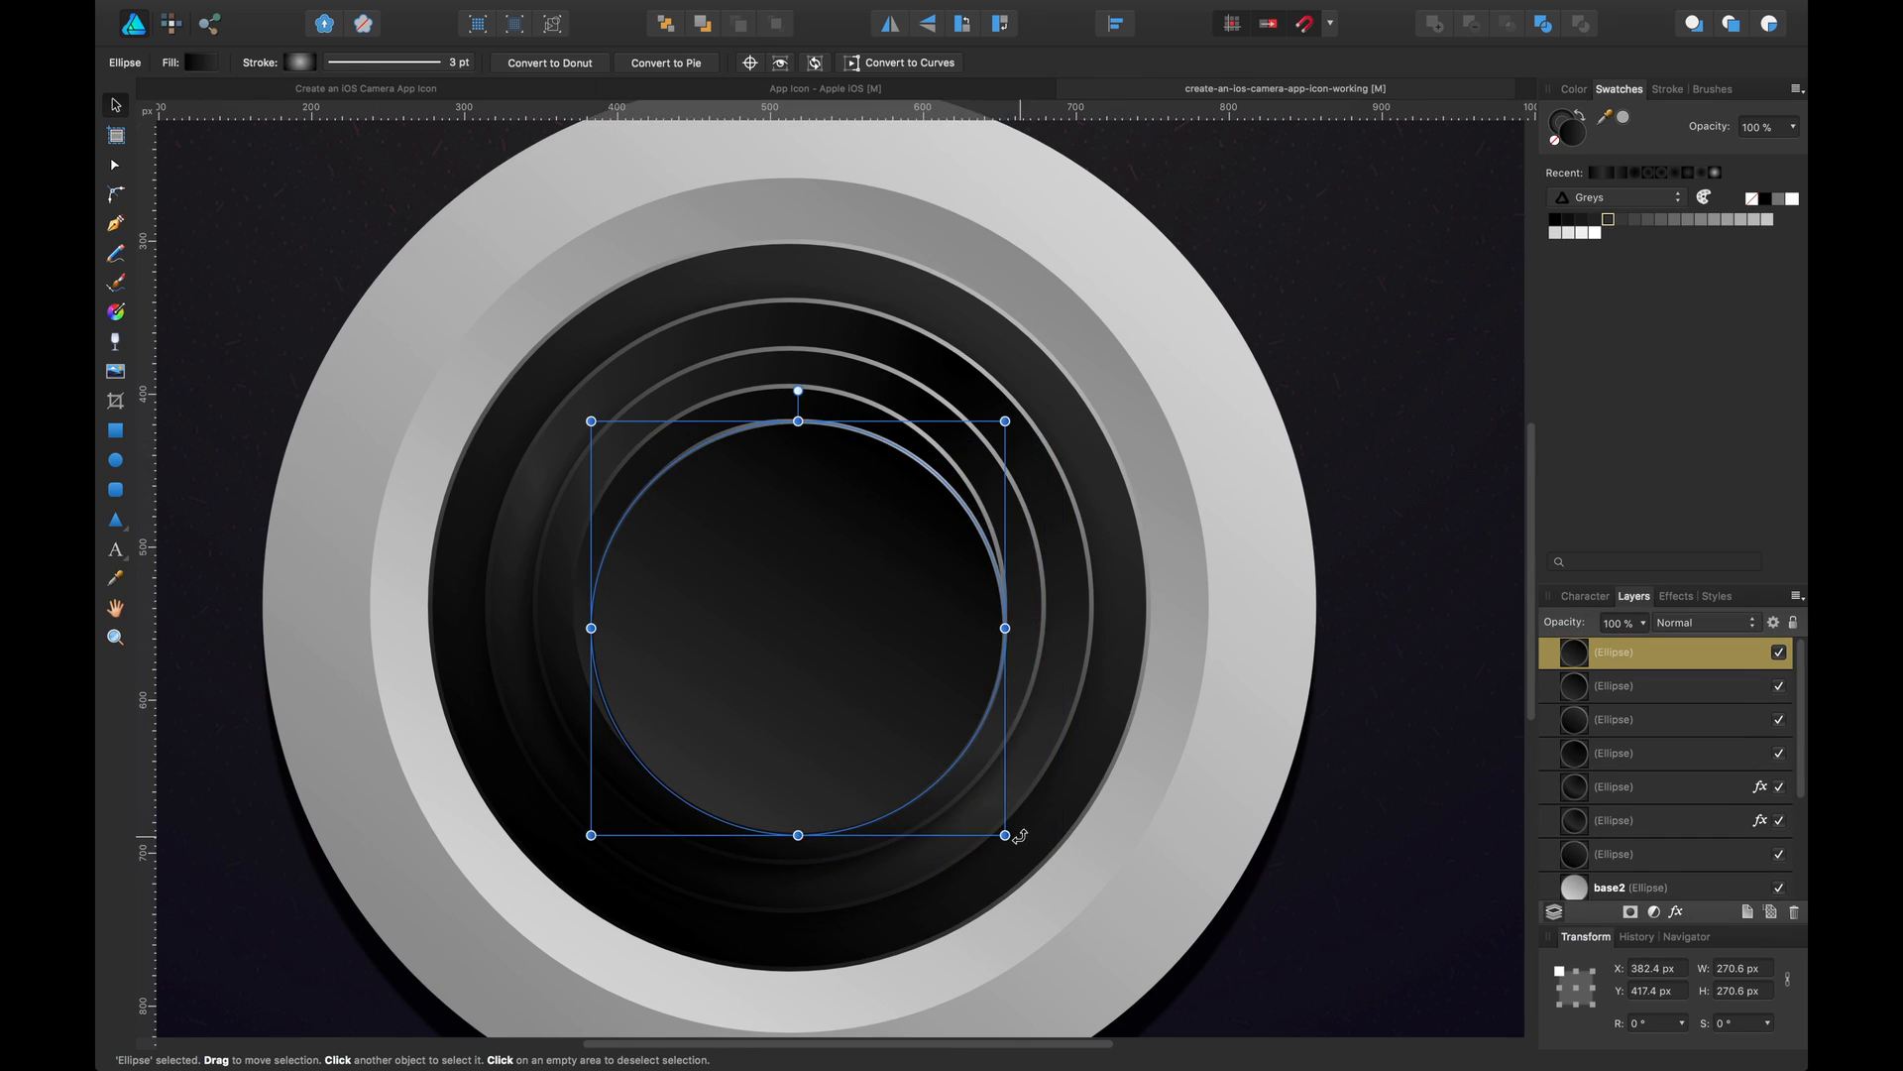
drag(1005, 835, 977, 794)
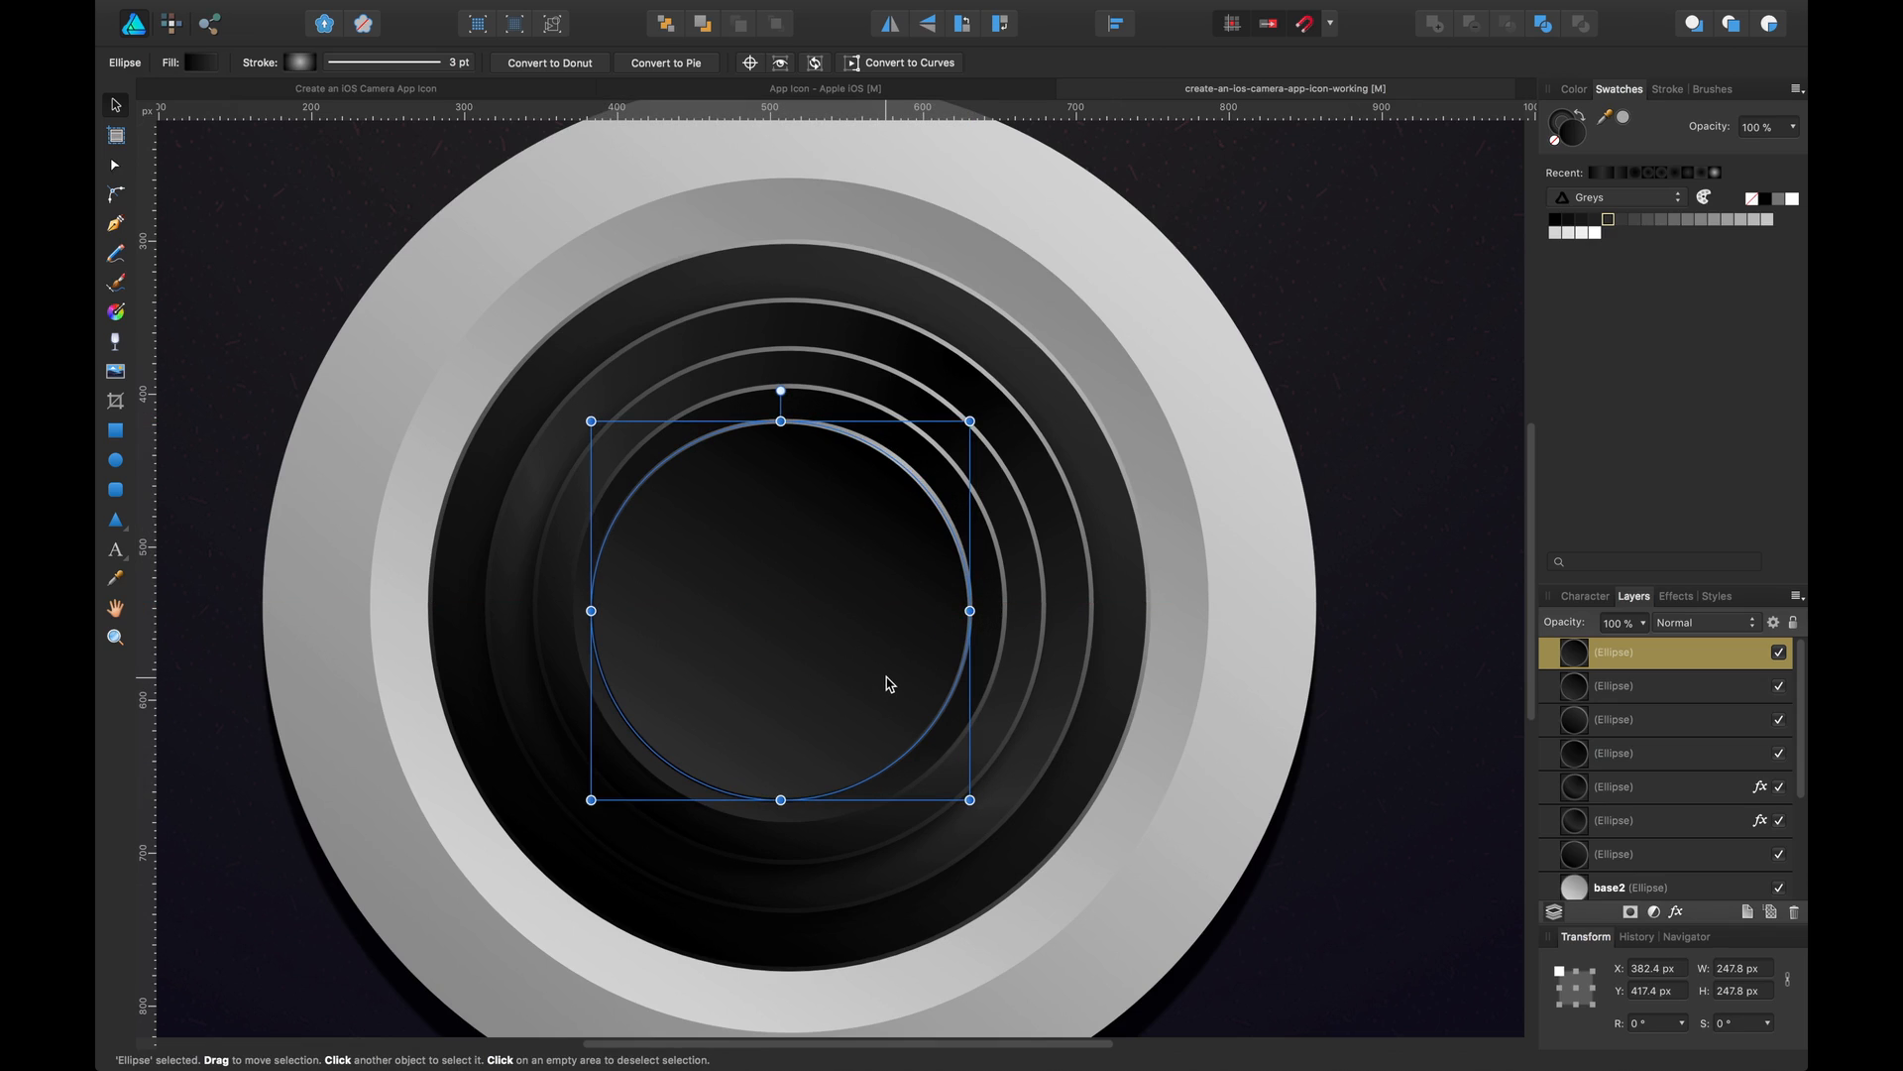
key(Right)
key(Up)
key(Right)
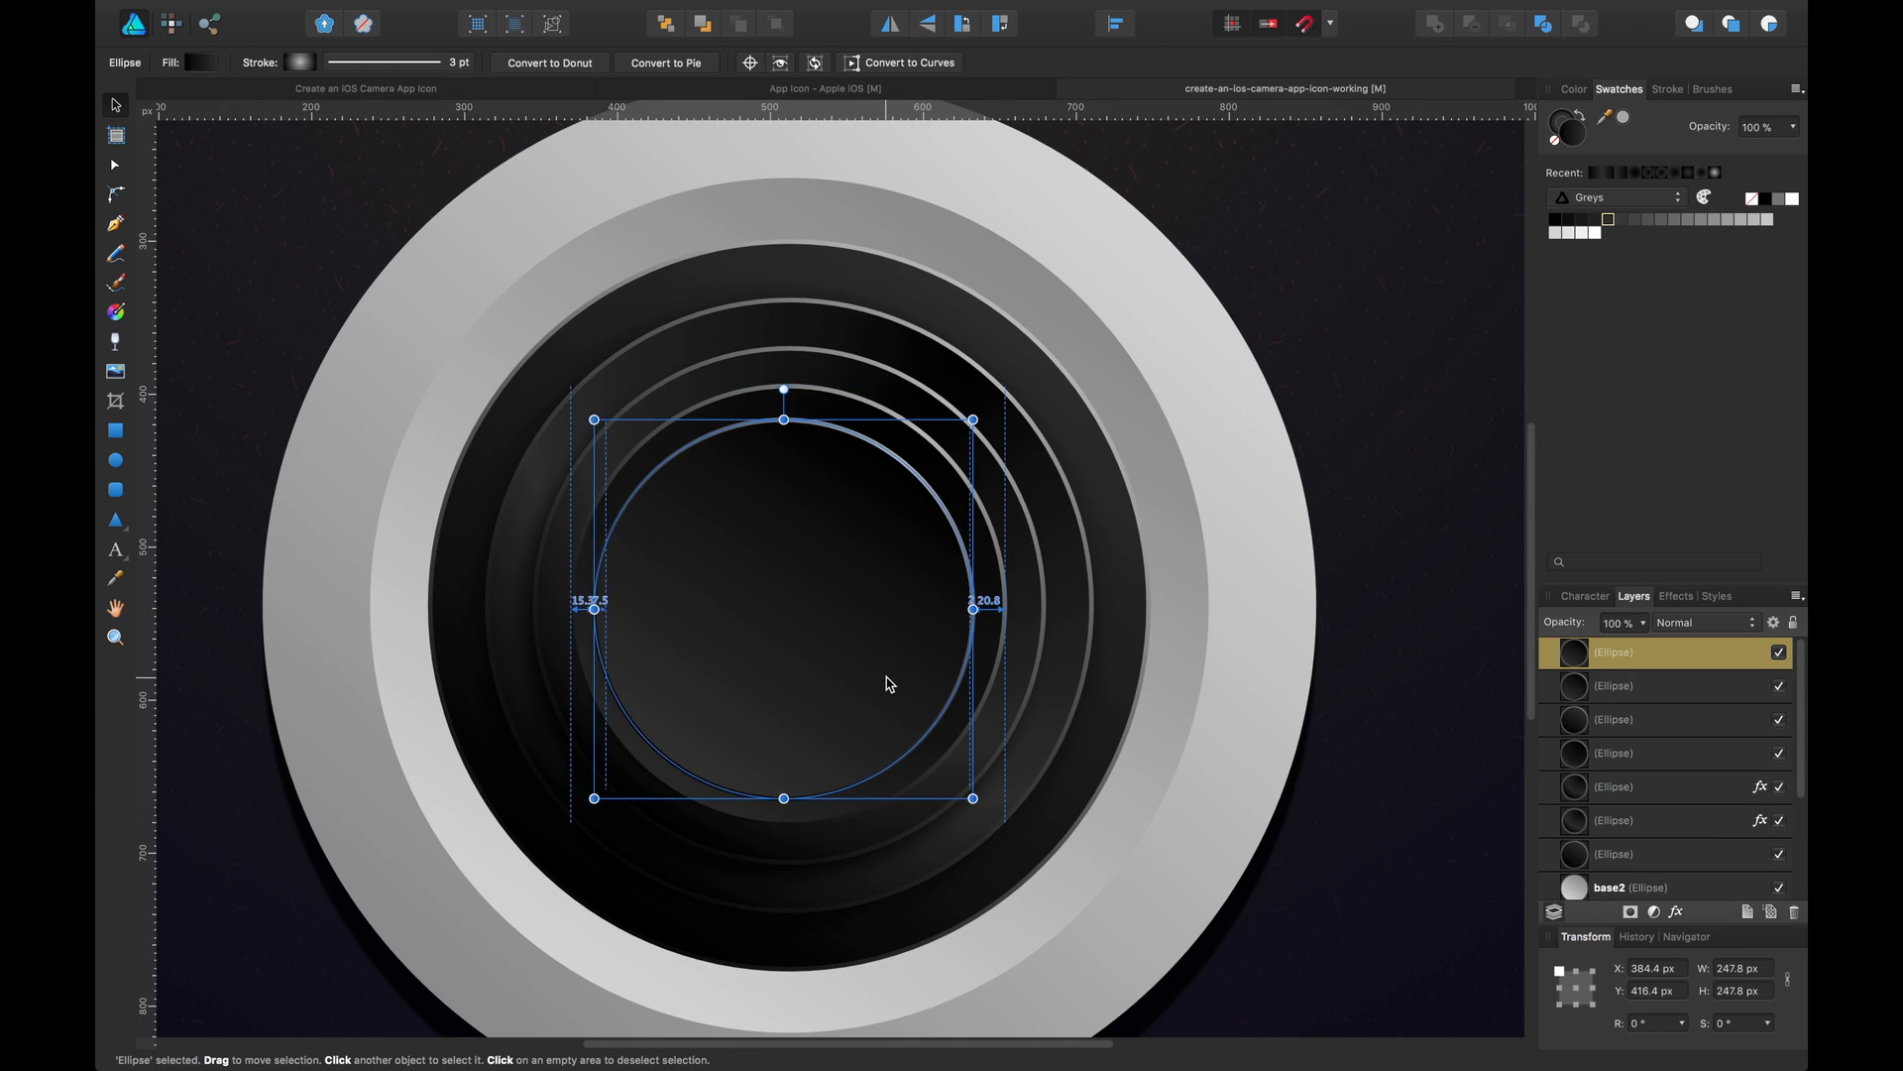
Remove the new circle's stroke and switch the swatch palette to Colours
click(297, 62)
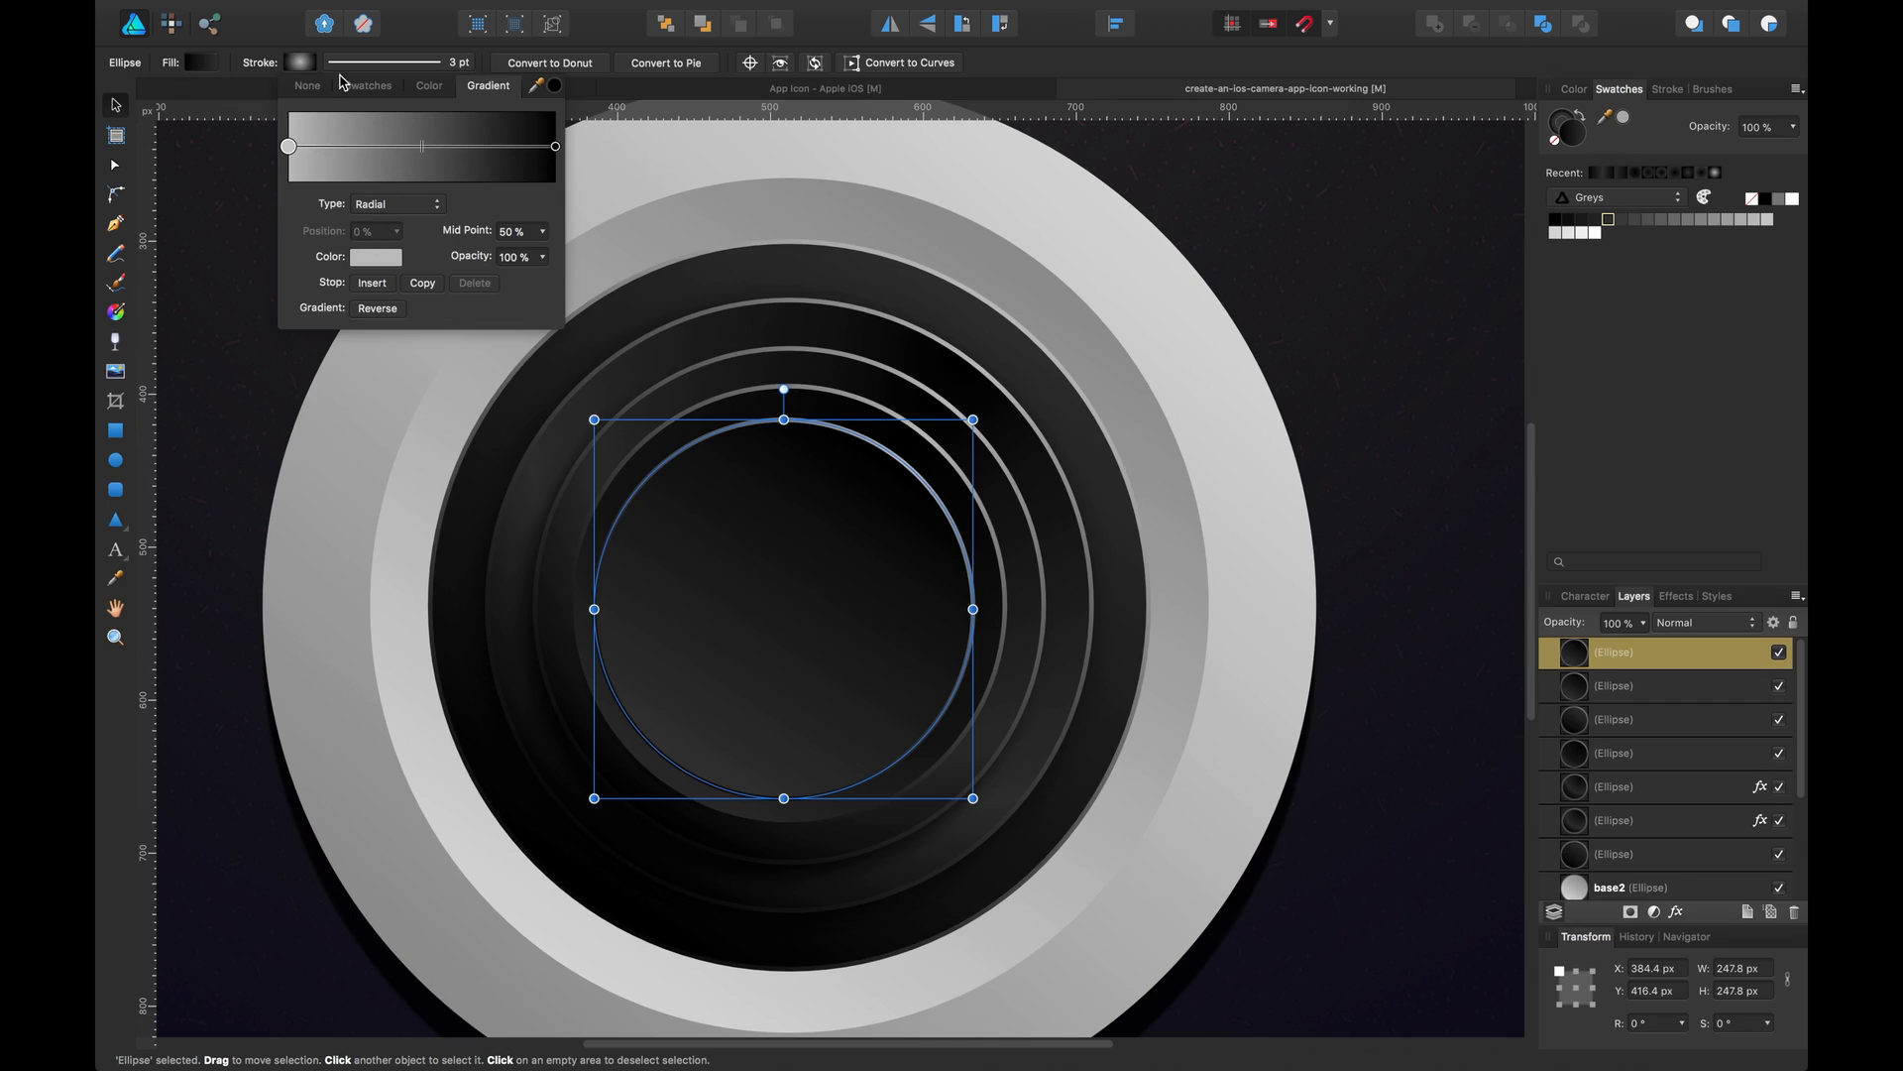
click(1555, 139)
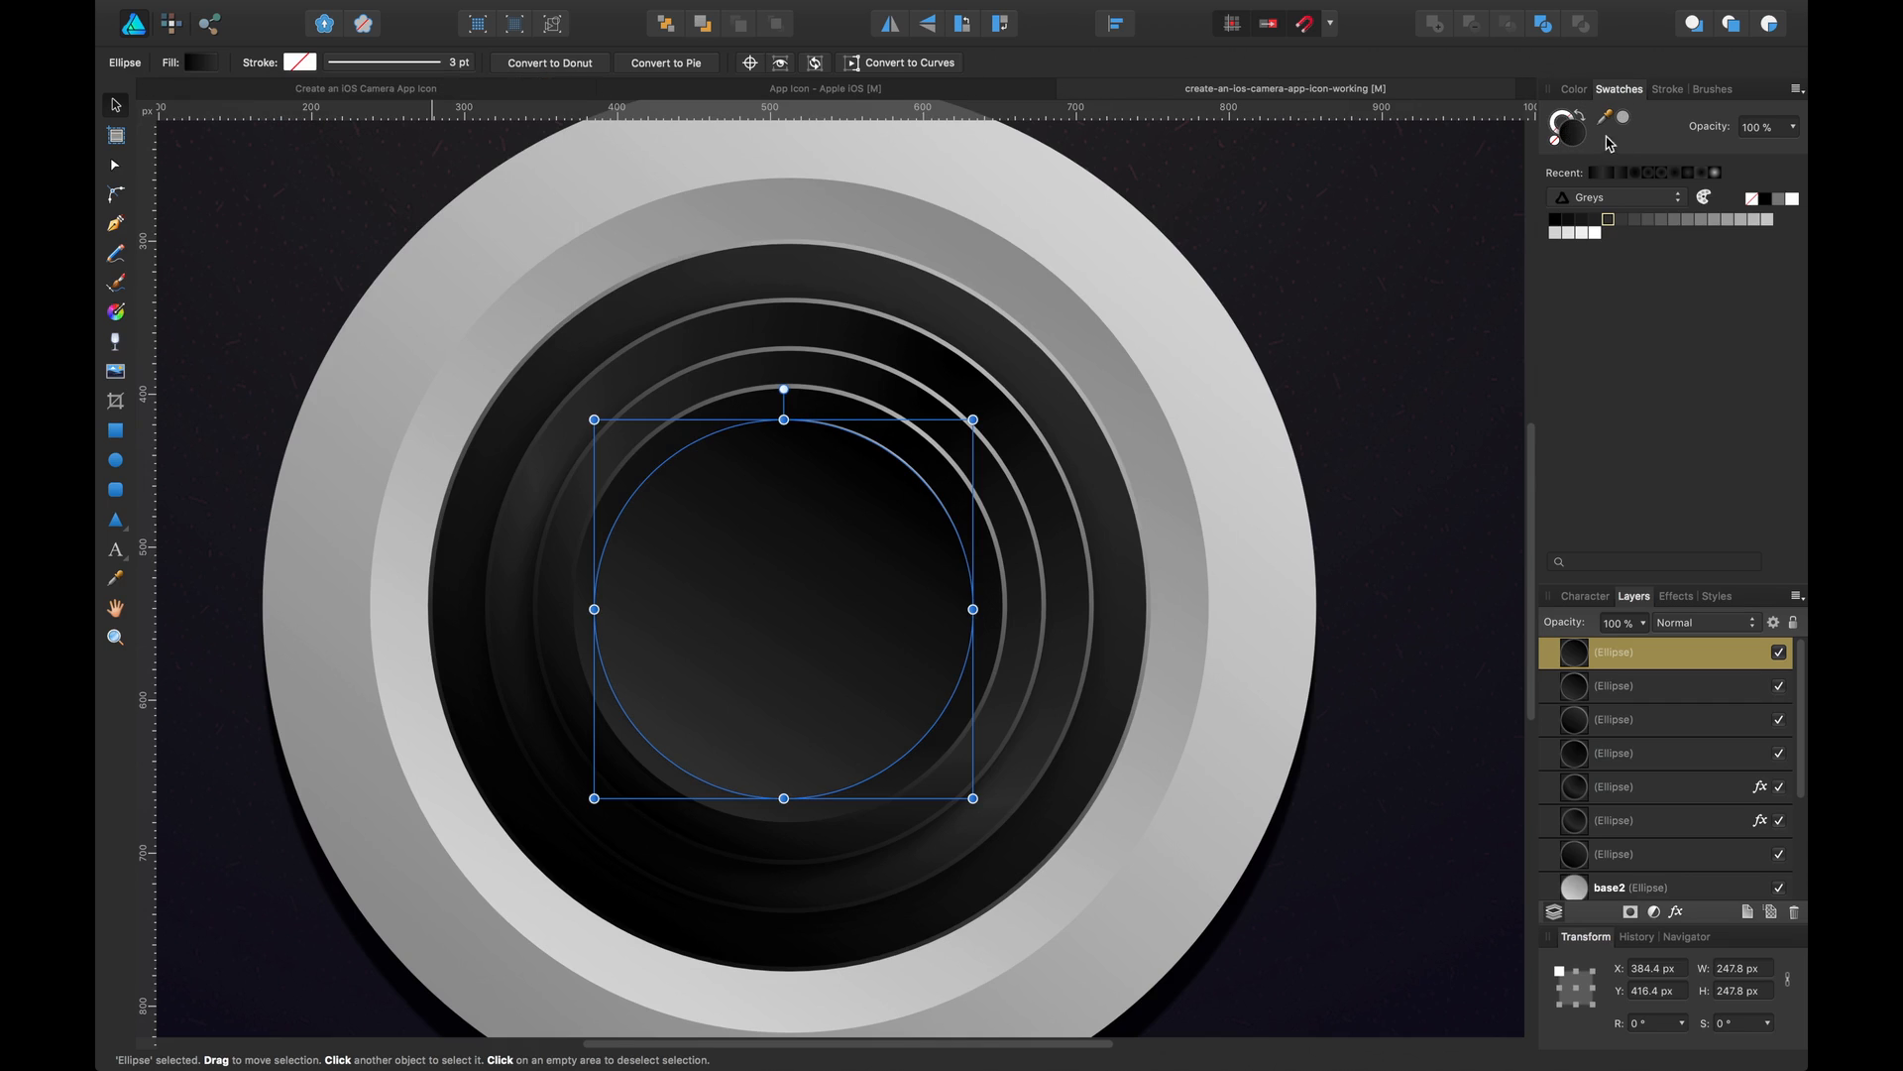
click(1651, 198)
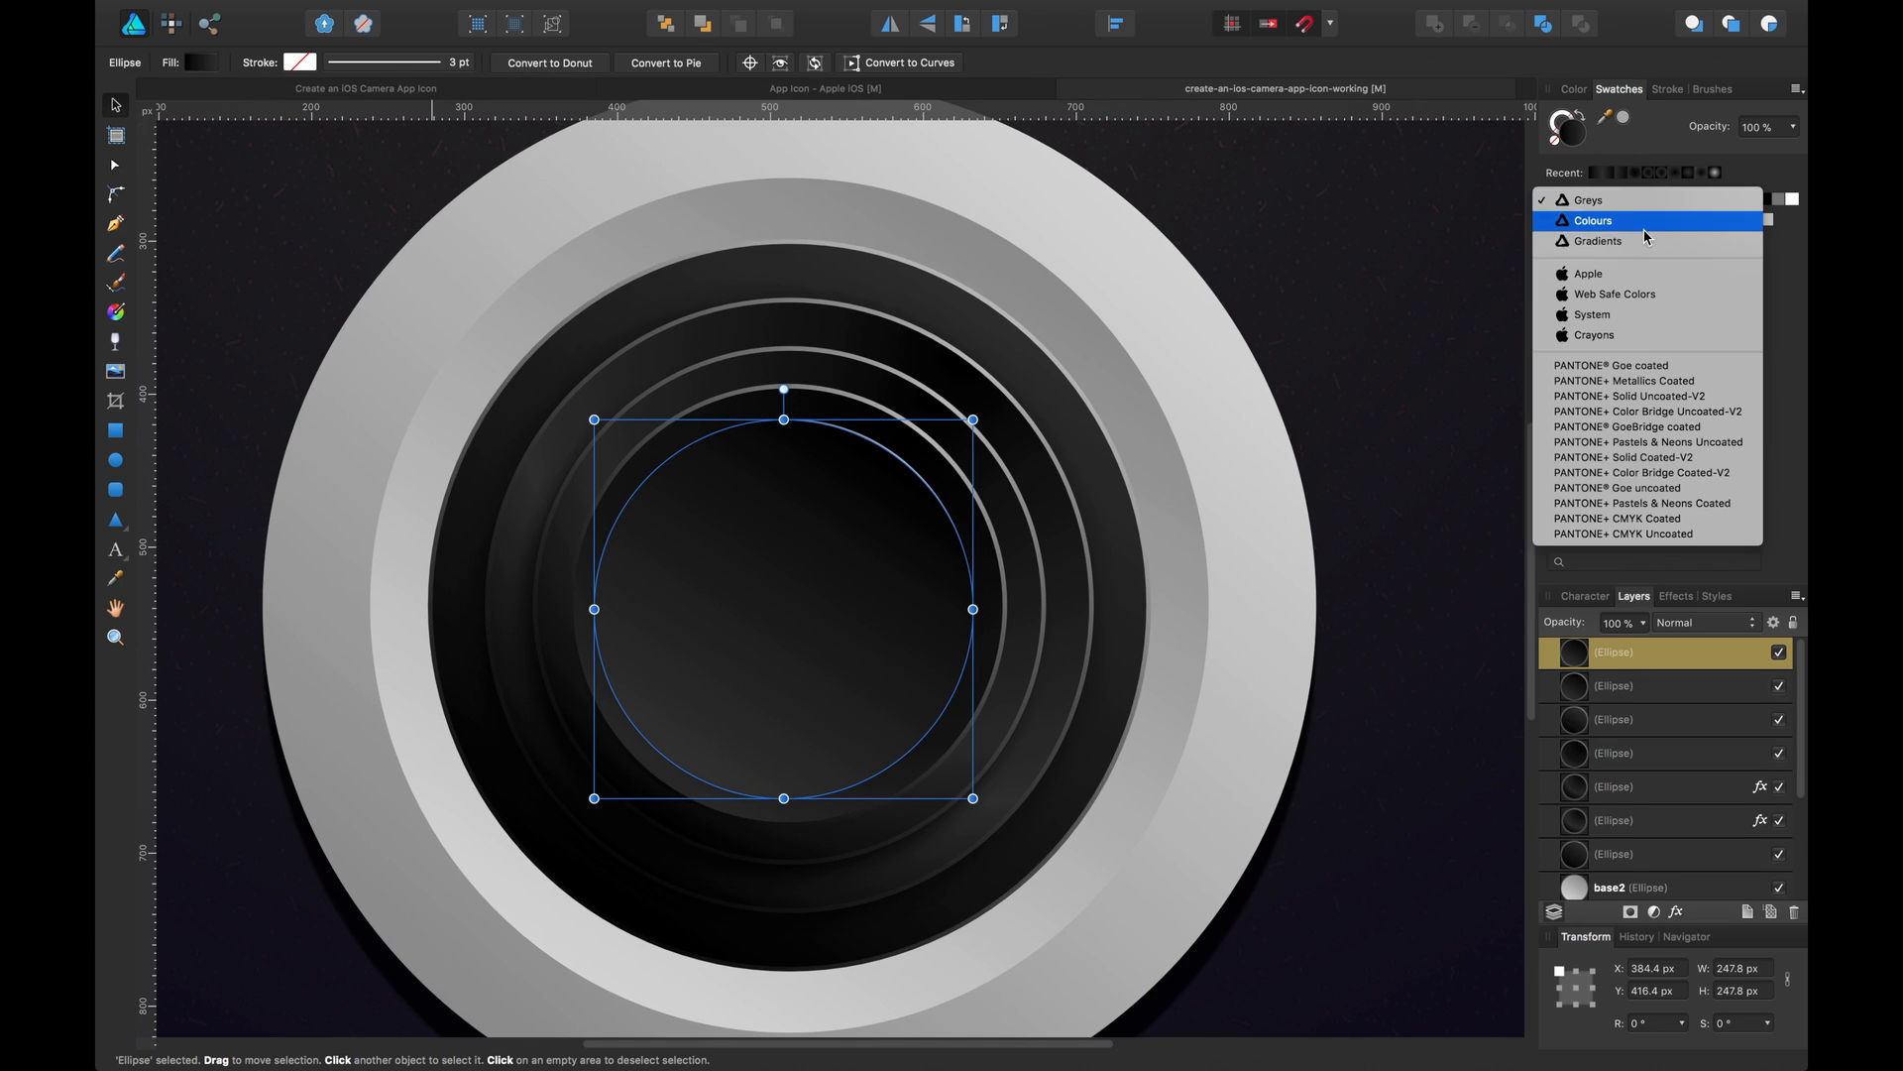
click(1651, 216)
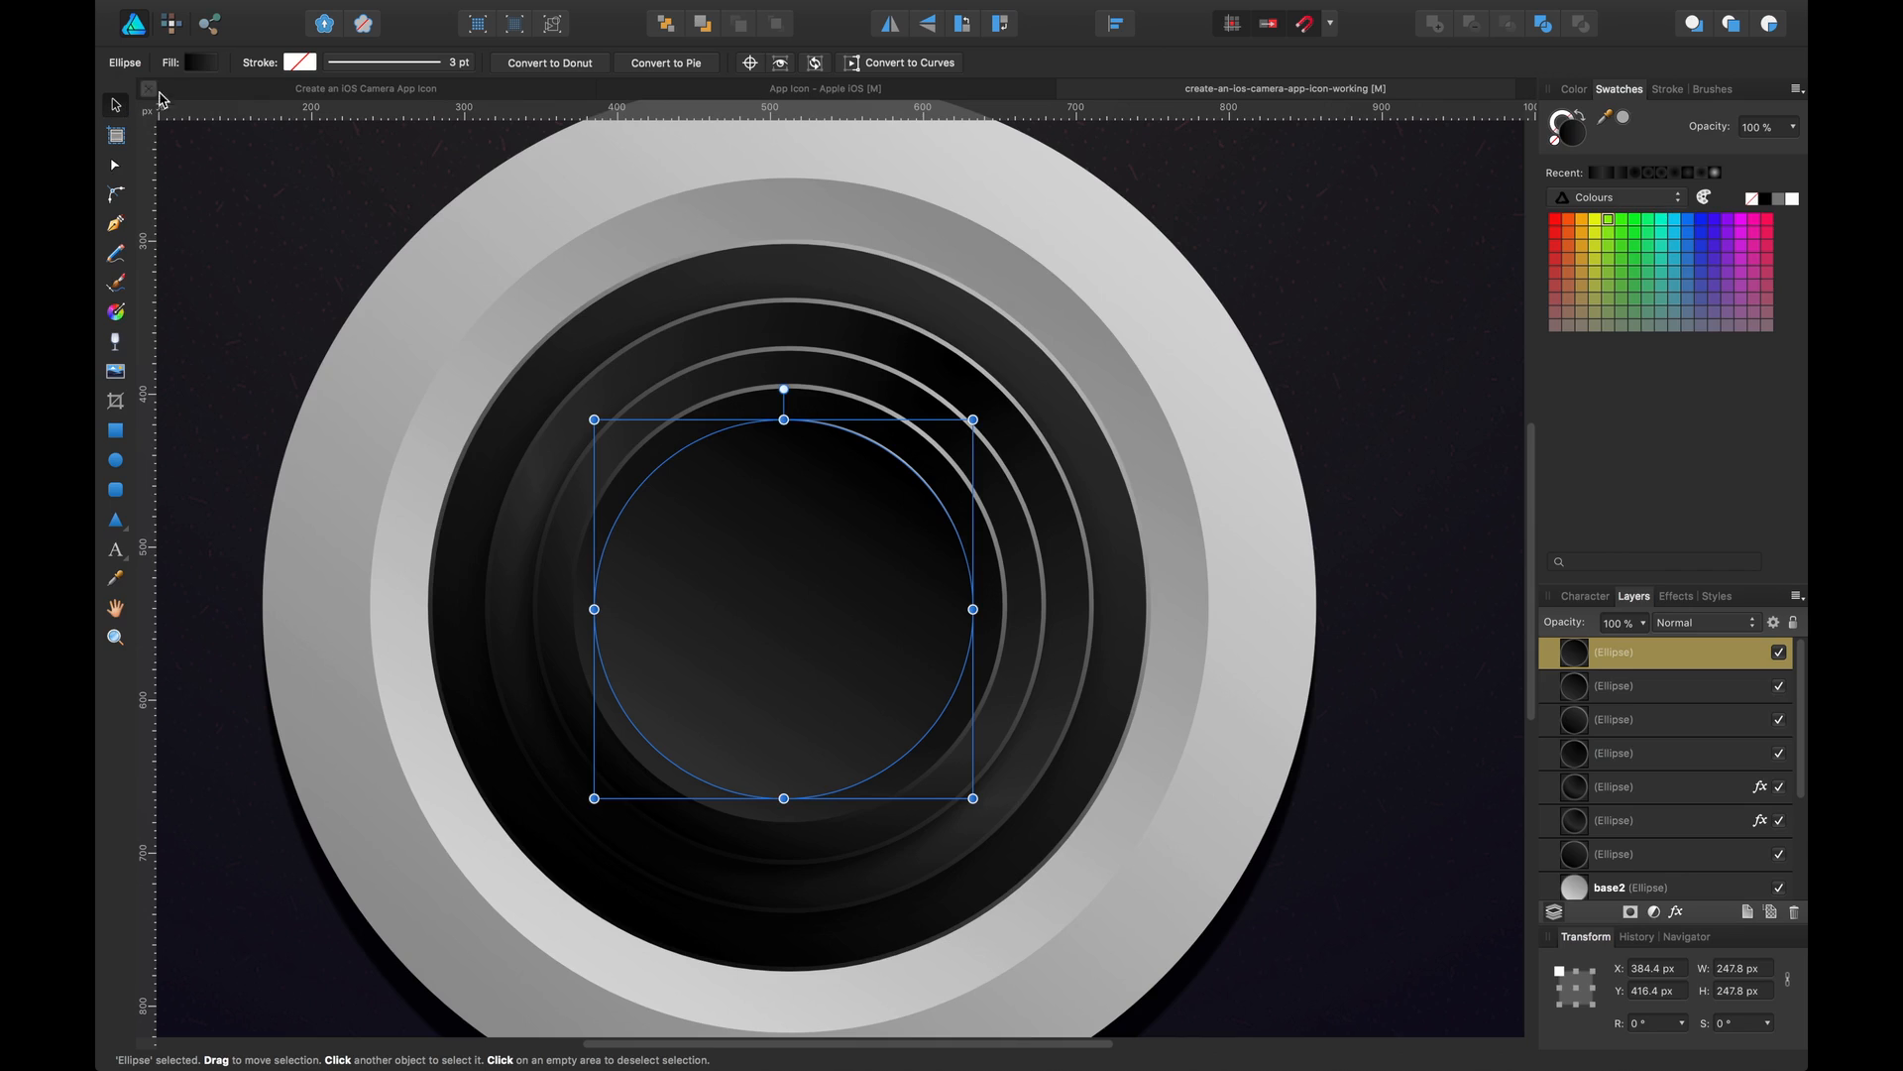
Give the circle a radial gradient fill whose start stop is a bright purple (H 285, S 100, L 50)
click(193, 66)
click(297, 204)
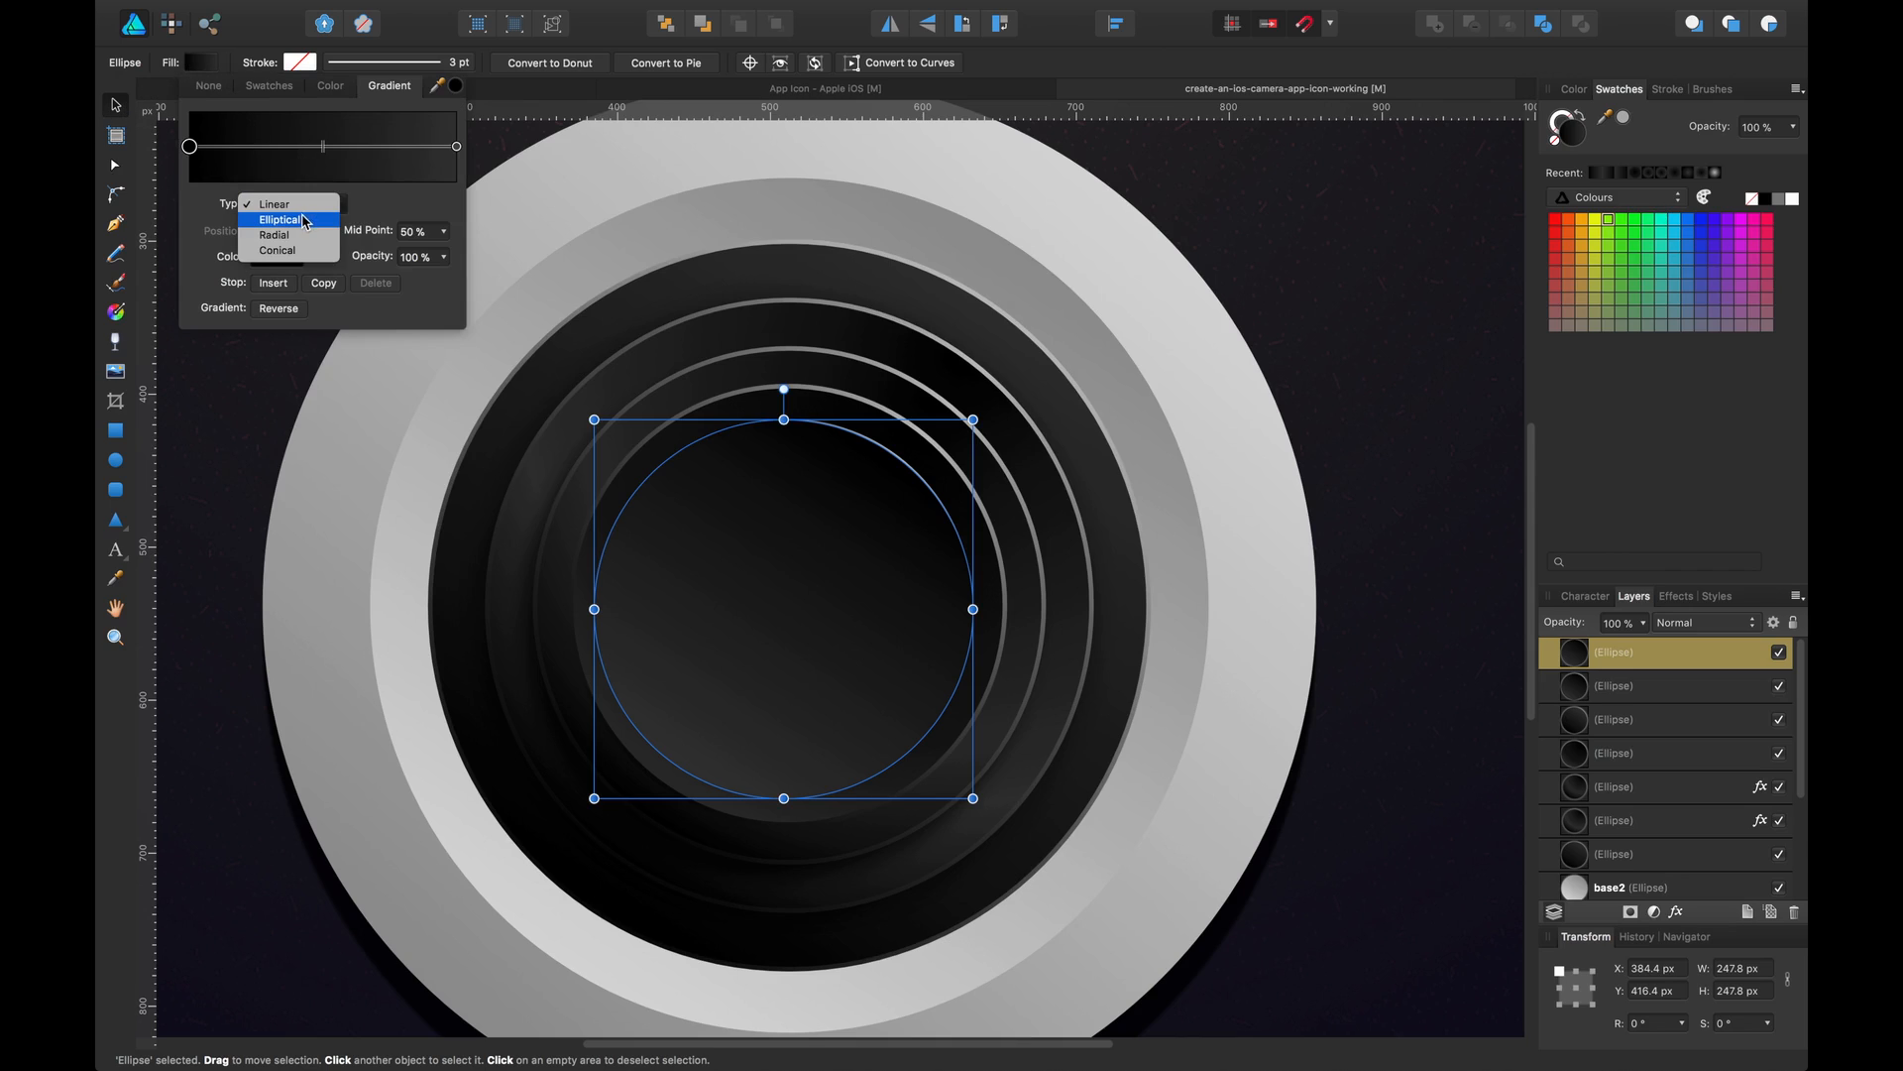
click(302, 242)
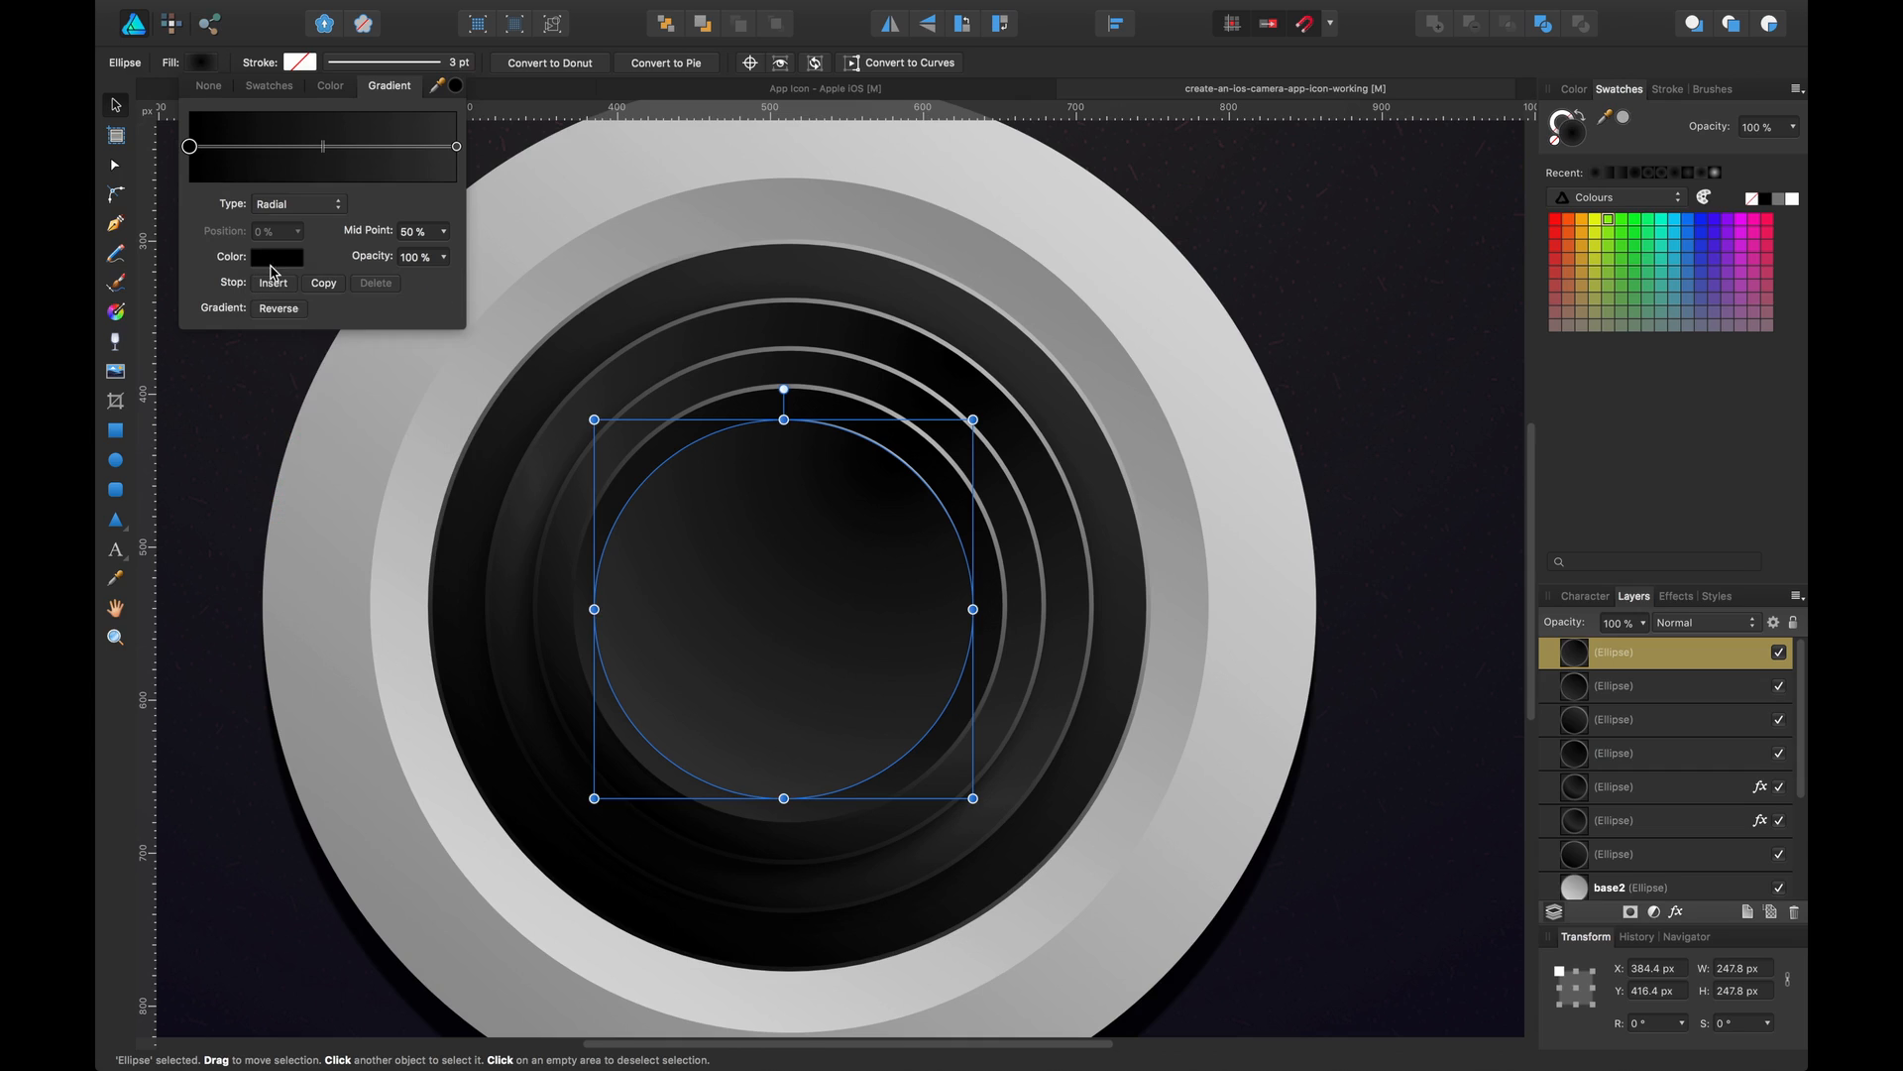
click(291, 263)
drag(349, 345, 387, 339)
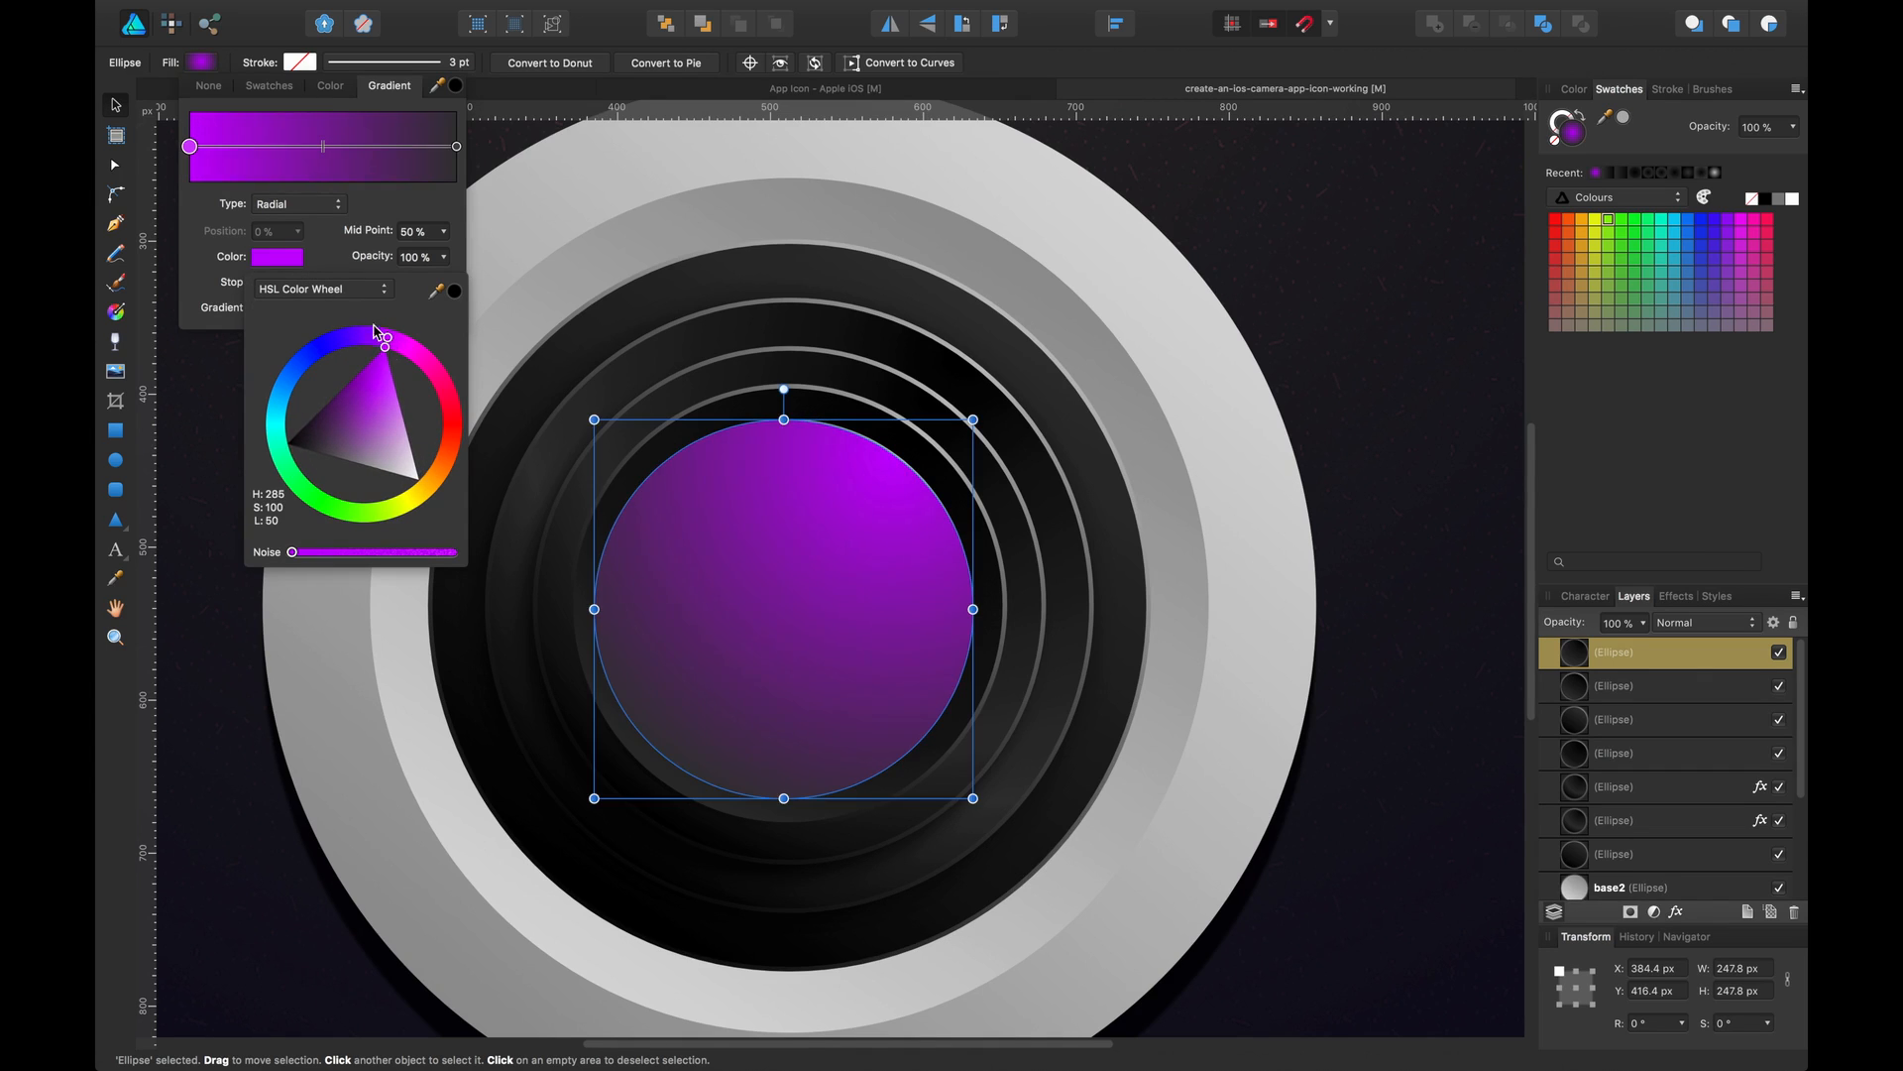
drag(390, 266, 300, 268)
Make the gradient's end stop dark and transparent and set the purple start stop's opacity partly transparent
click(457, 148)
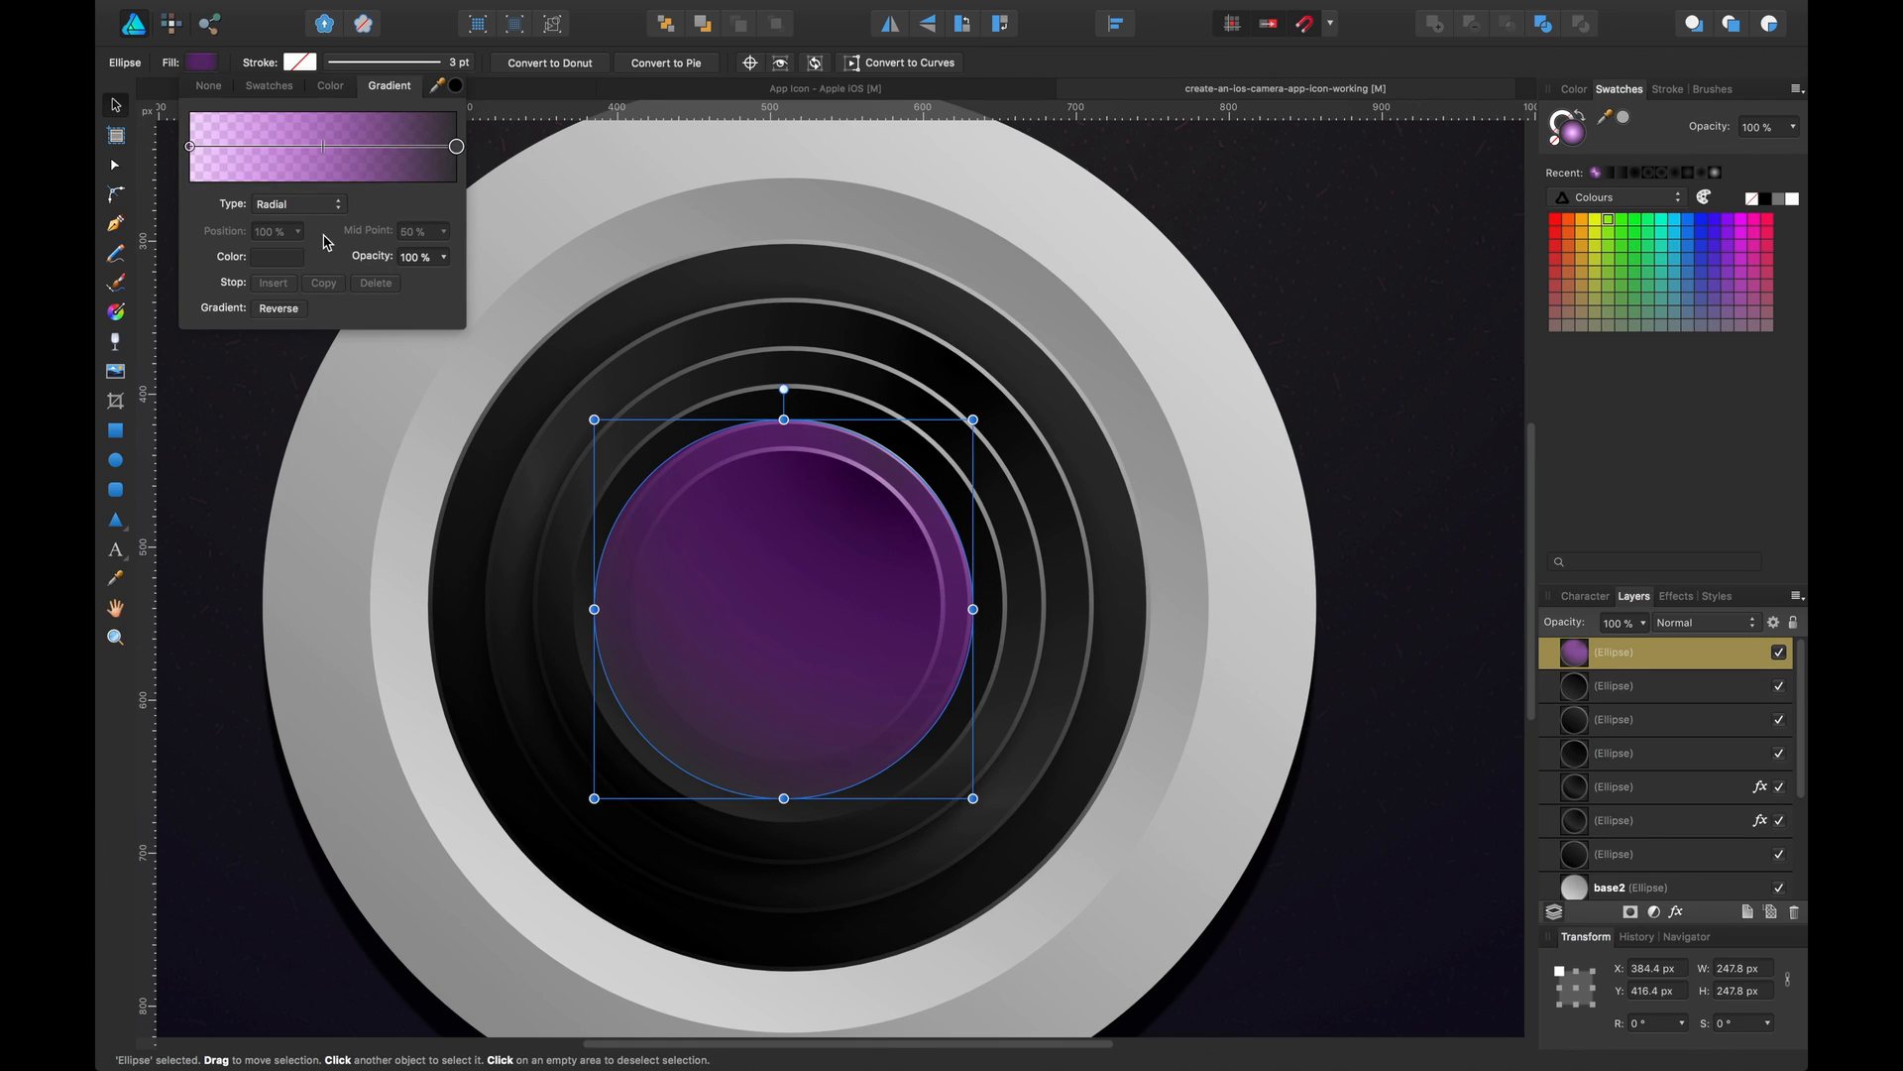
click(277, 257)
drag(330, 389, 324, 355)
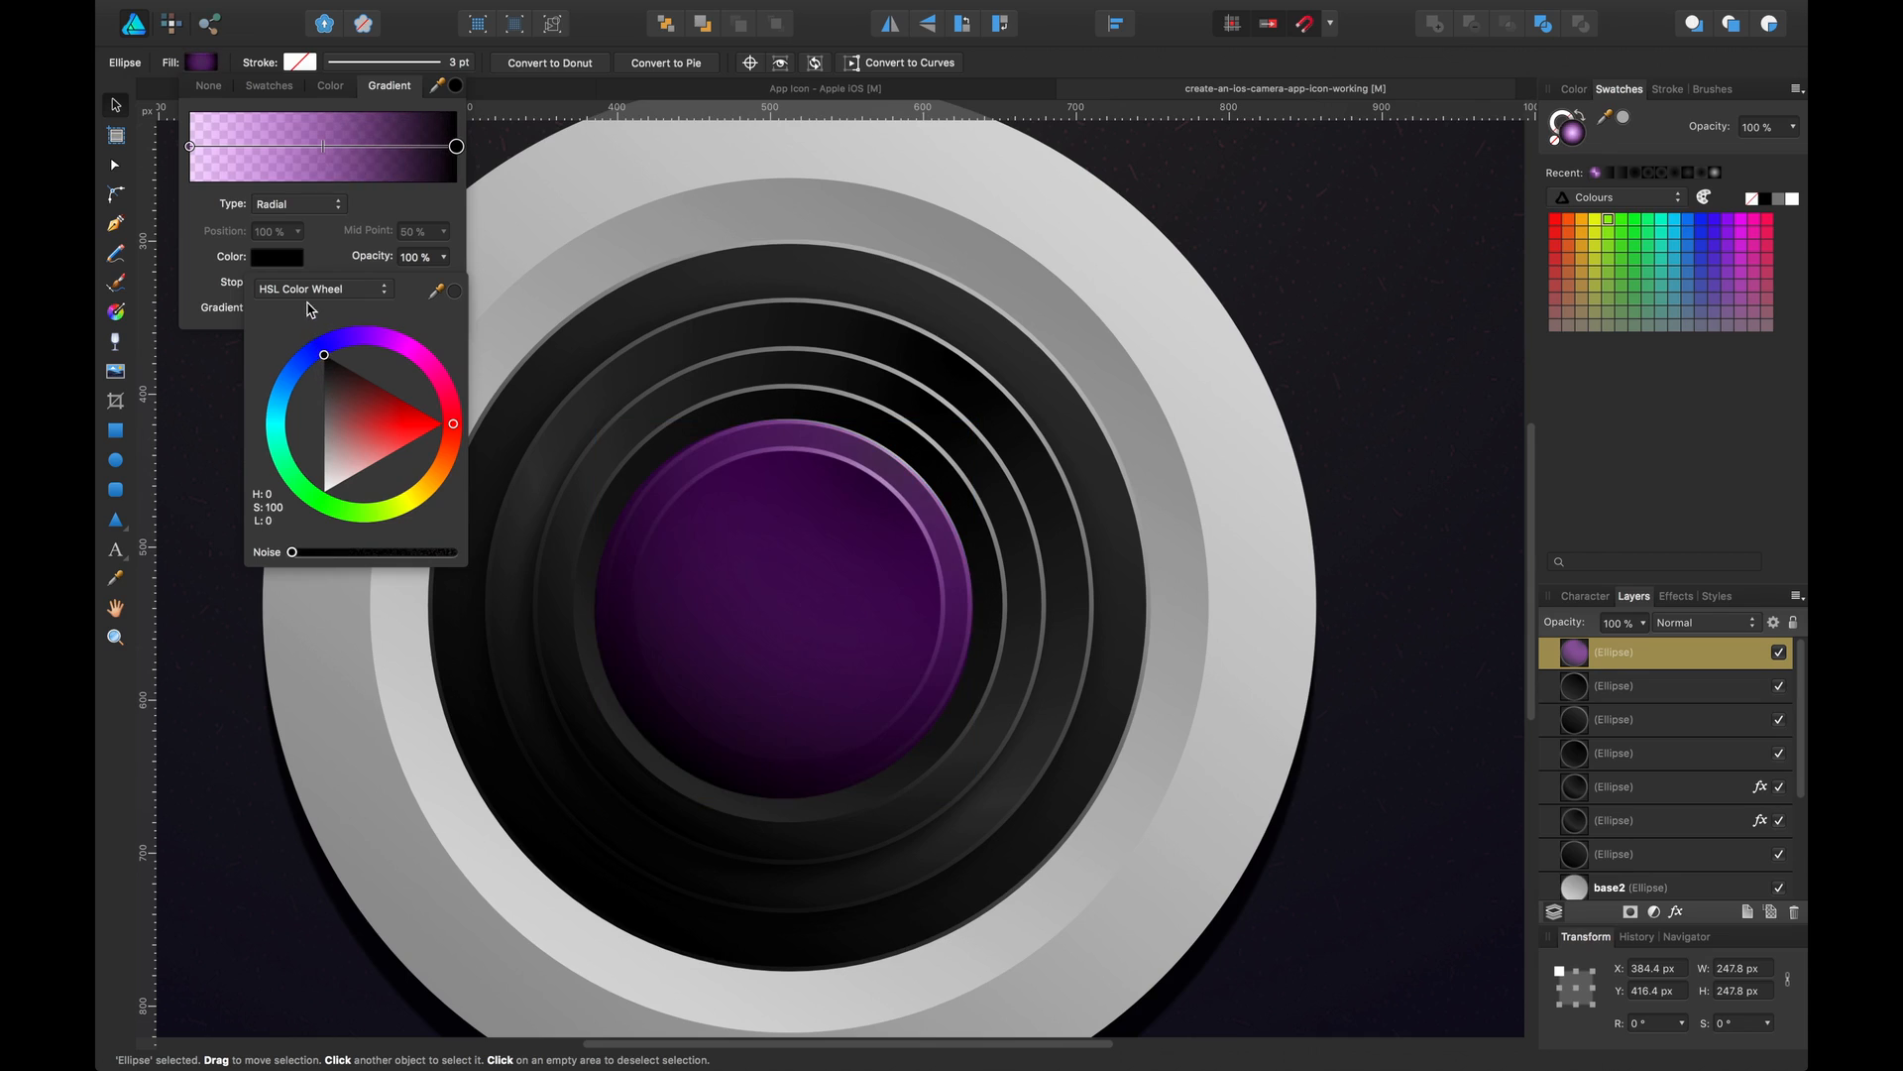
drag(384, 257, 179, 255)
click(189, 147)
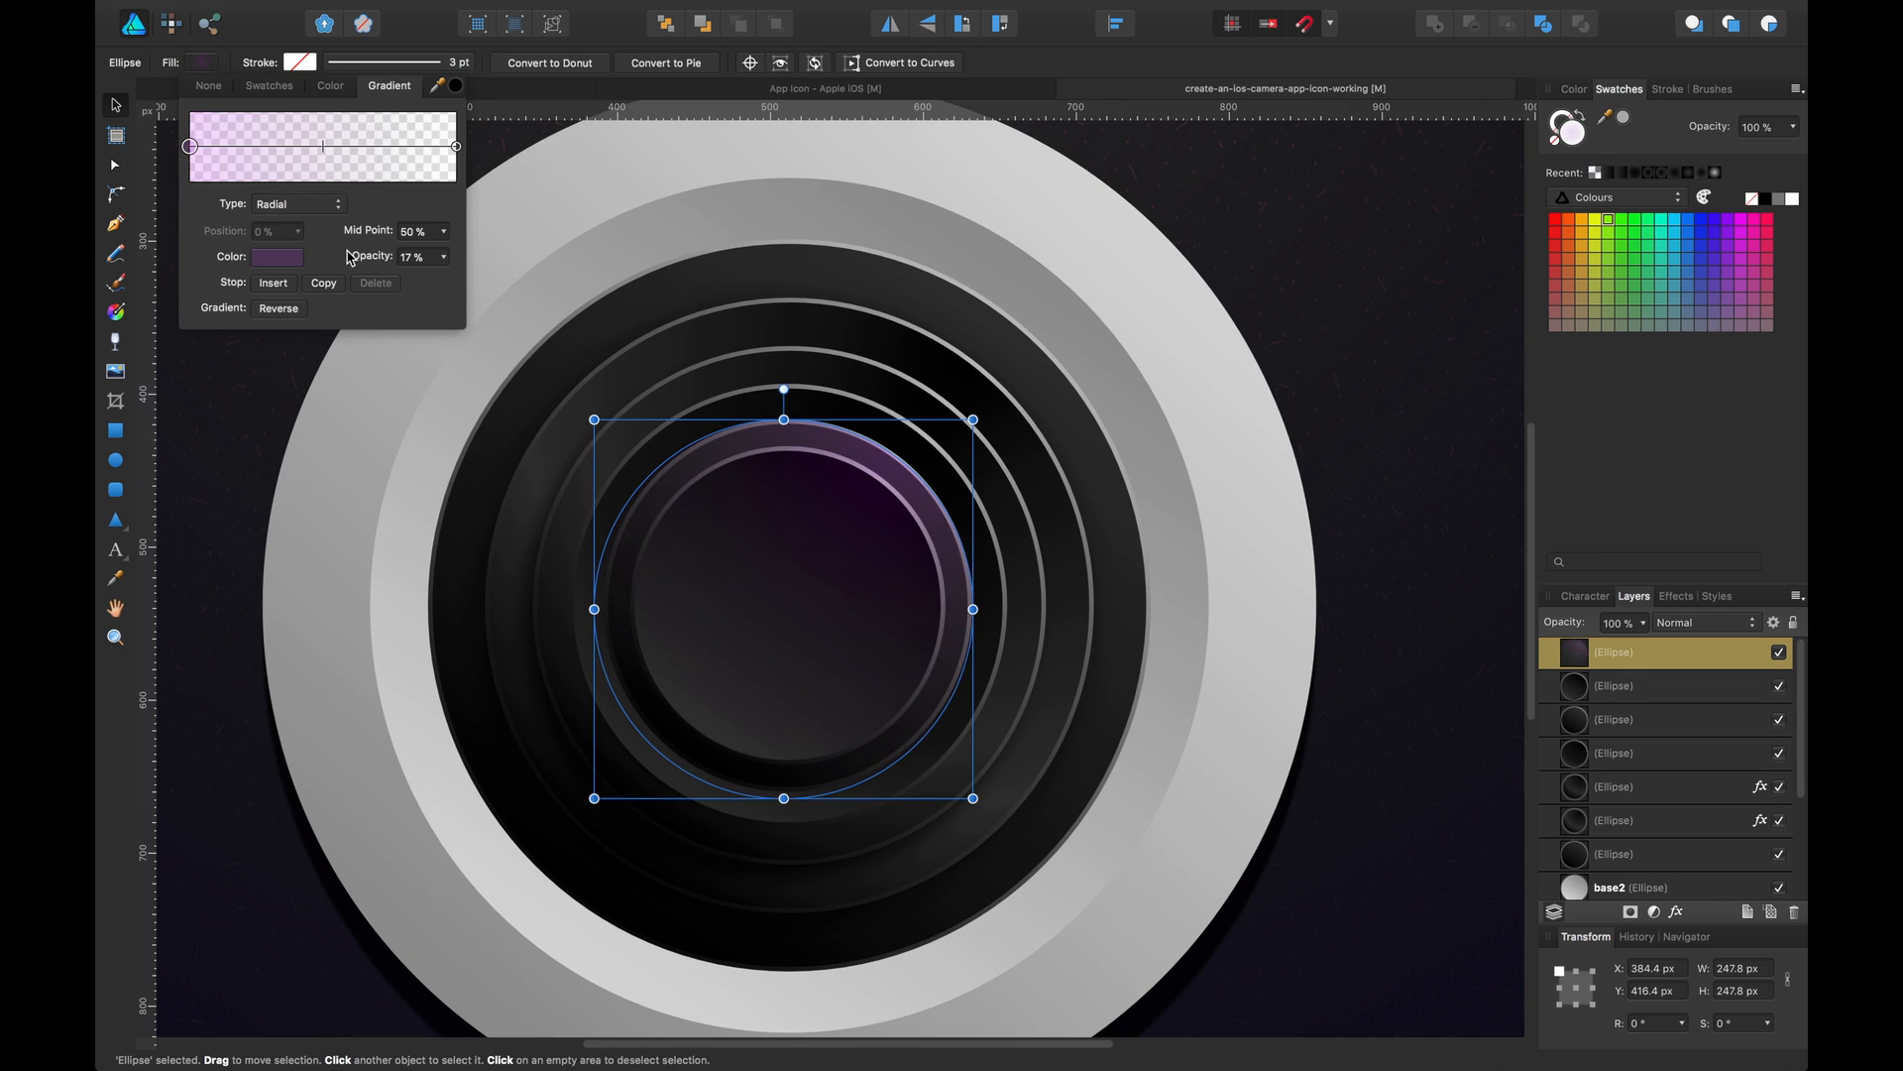
drag(362, 261, 401, 268)
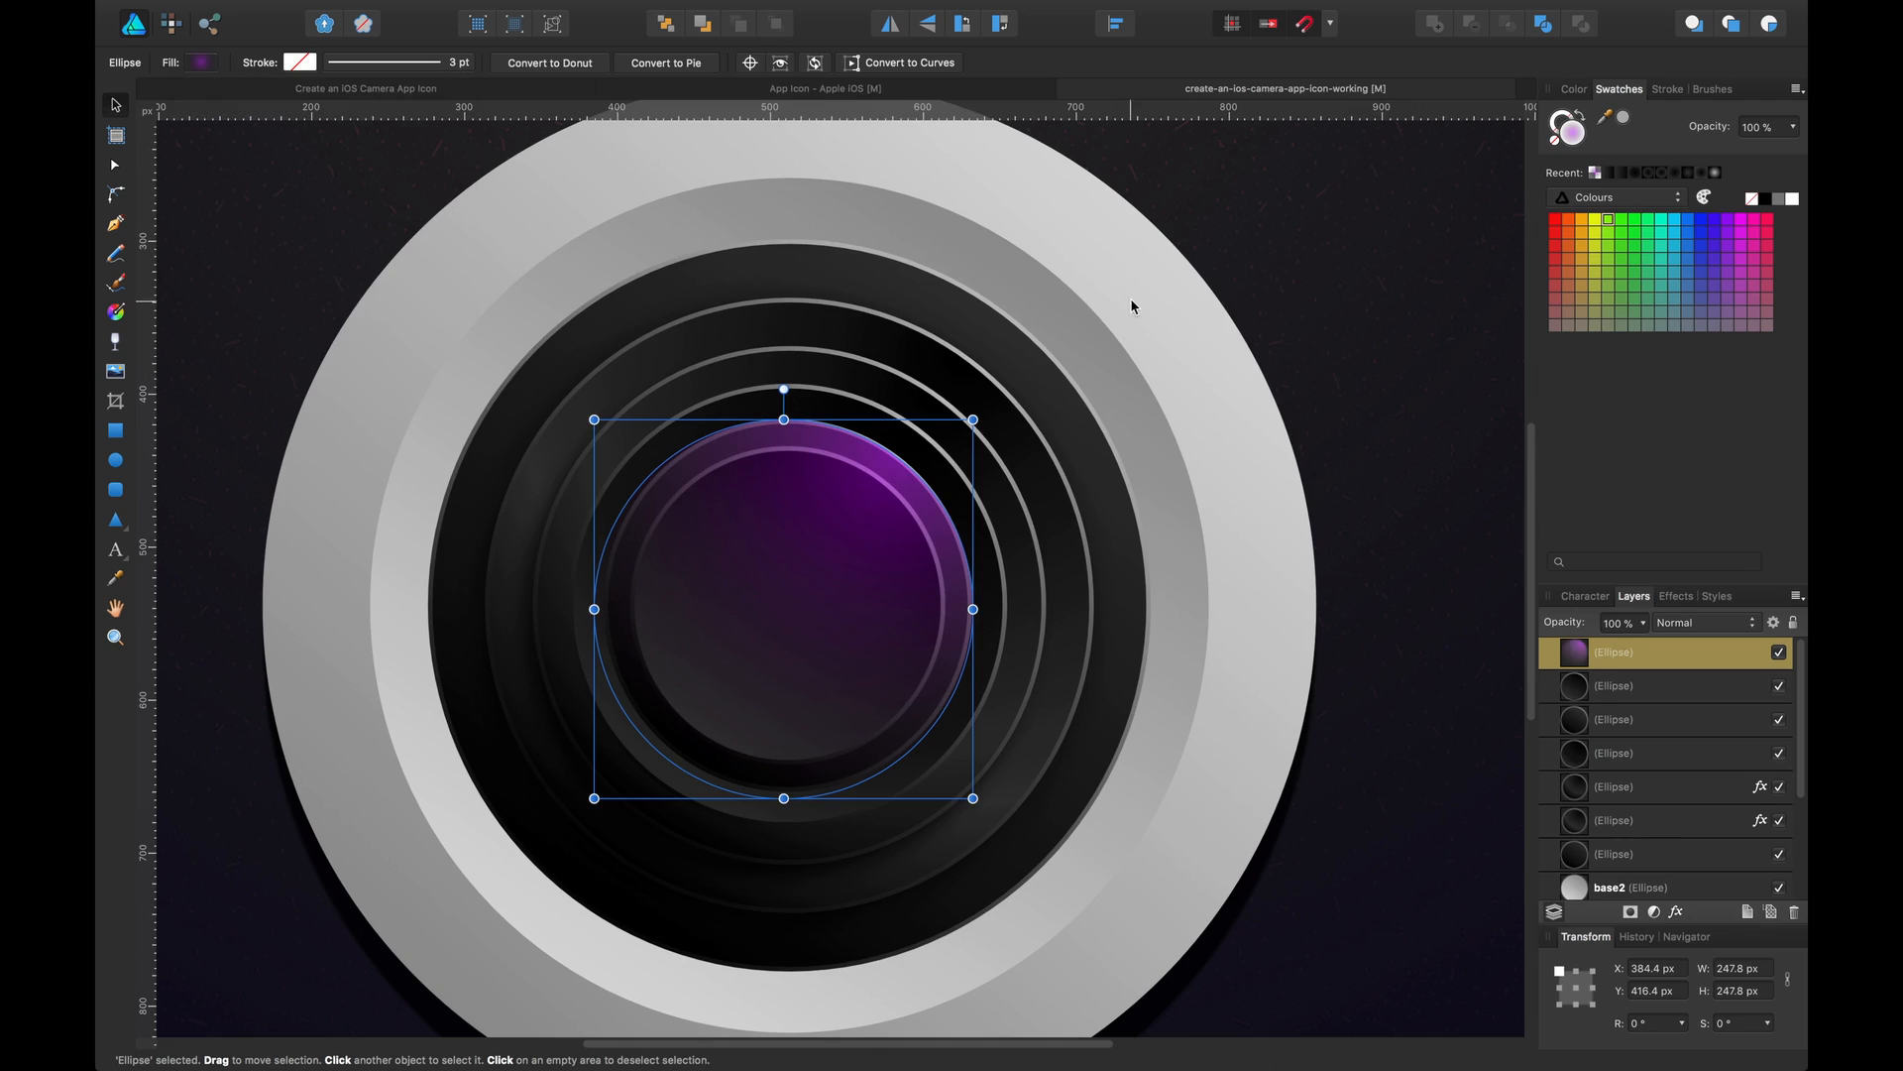
Resize the purple circle to about 235 px and nudge it so it sits centred within the lens rings
click(1316, 258)
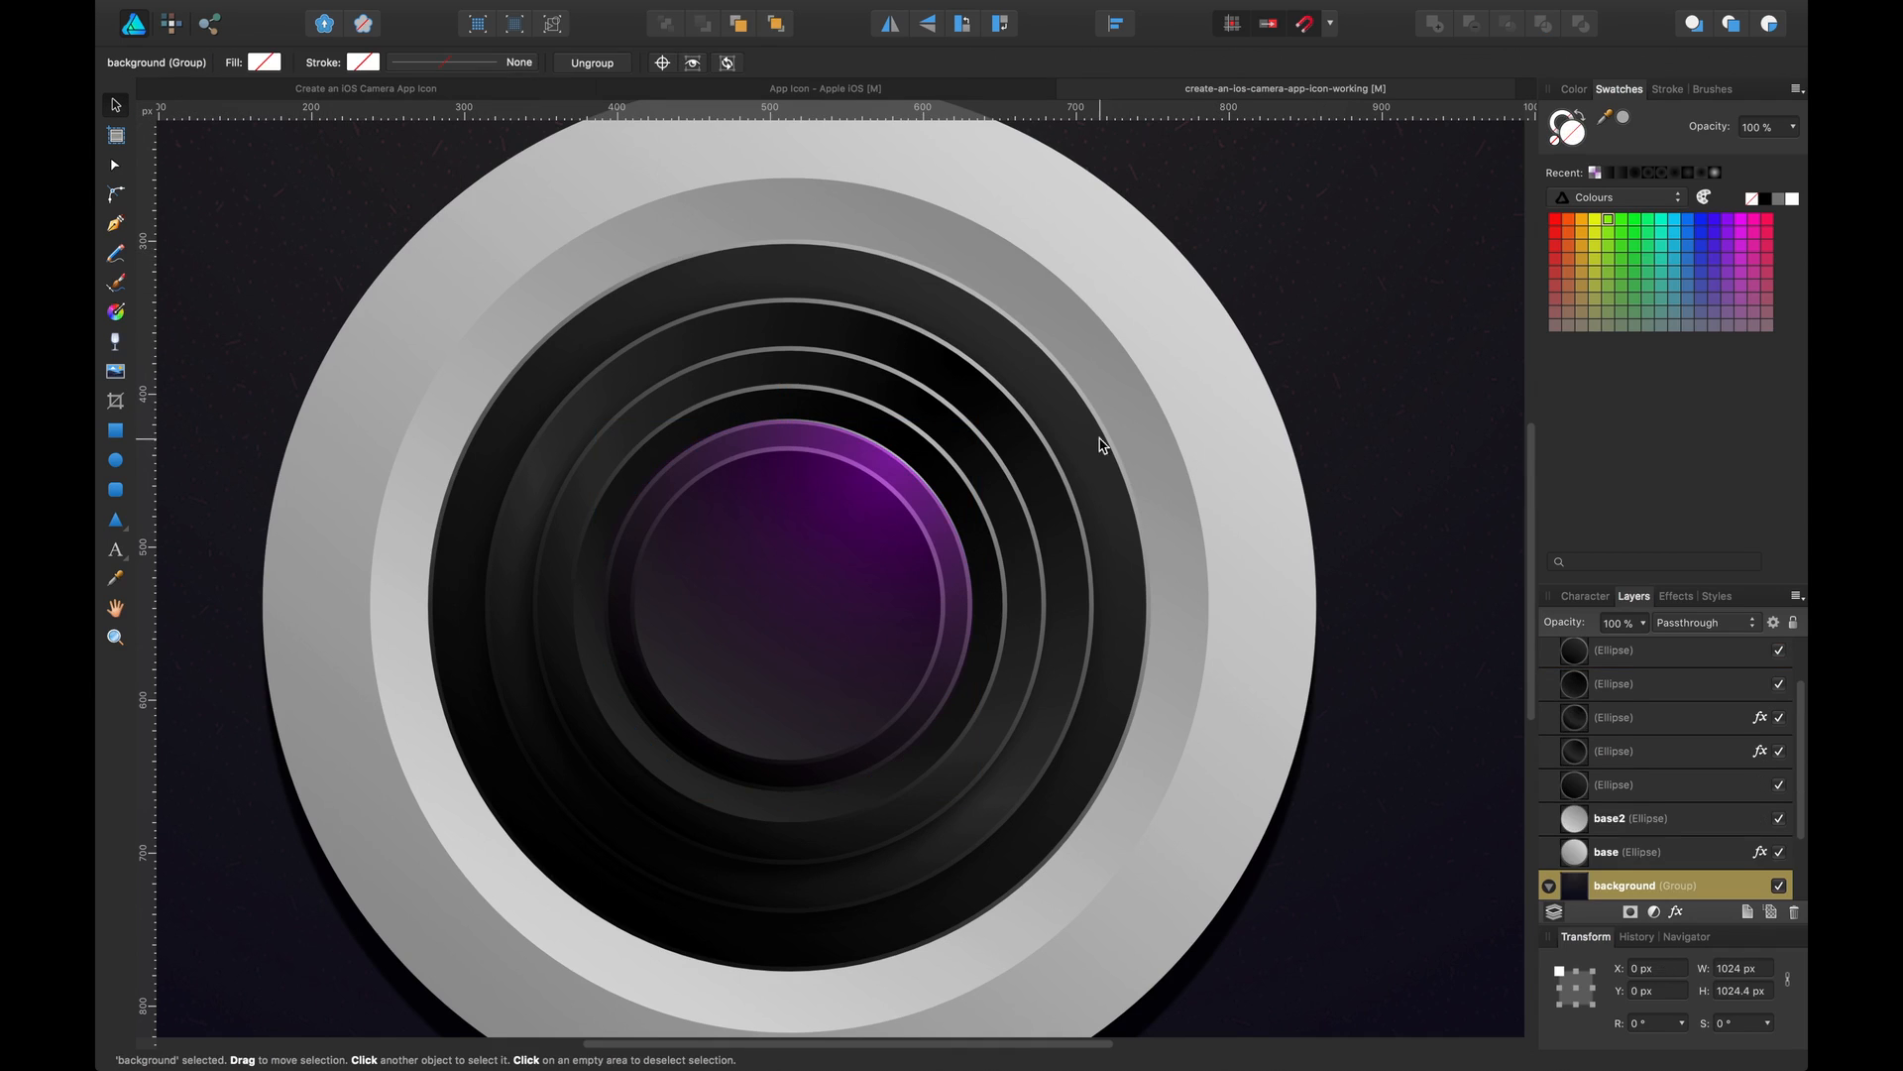
key(super+plus)
click(877, 535)
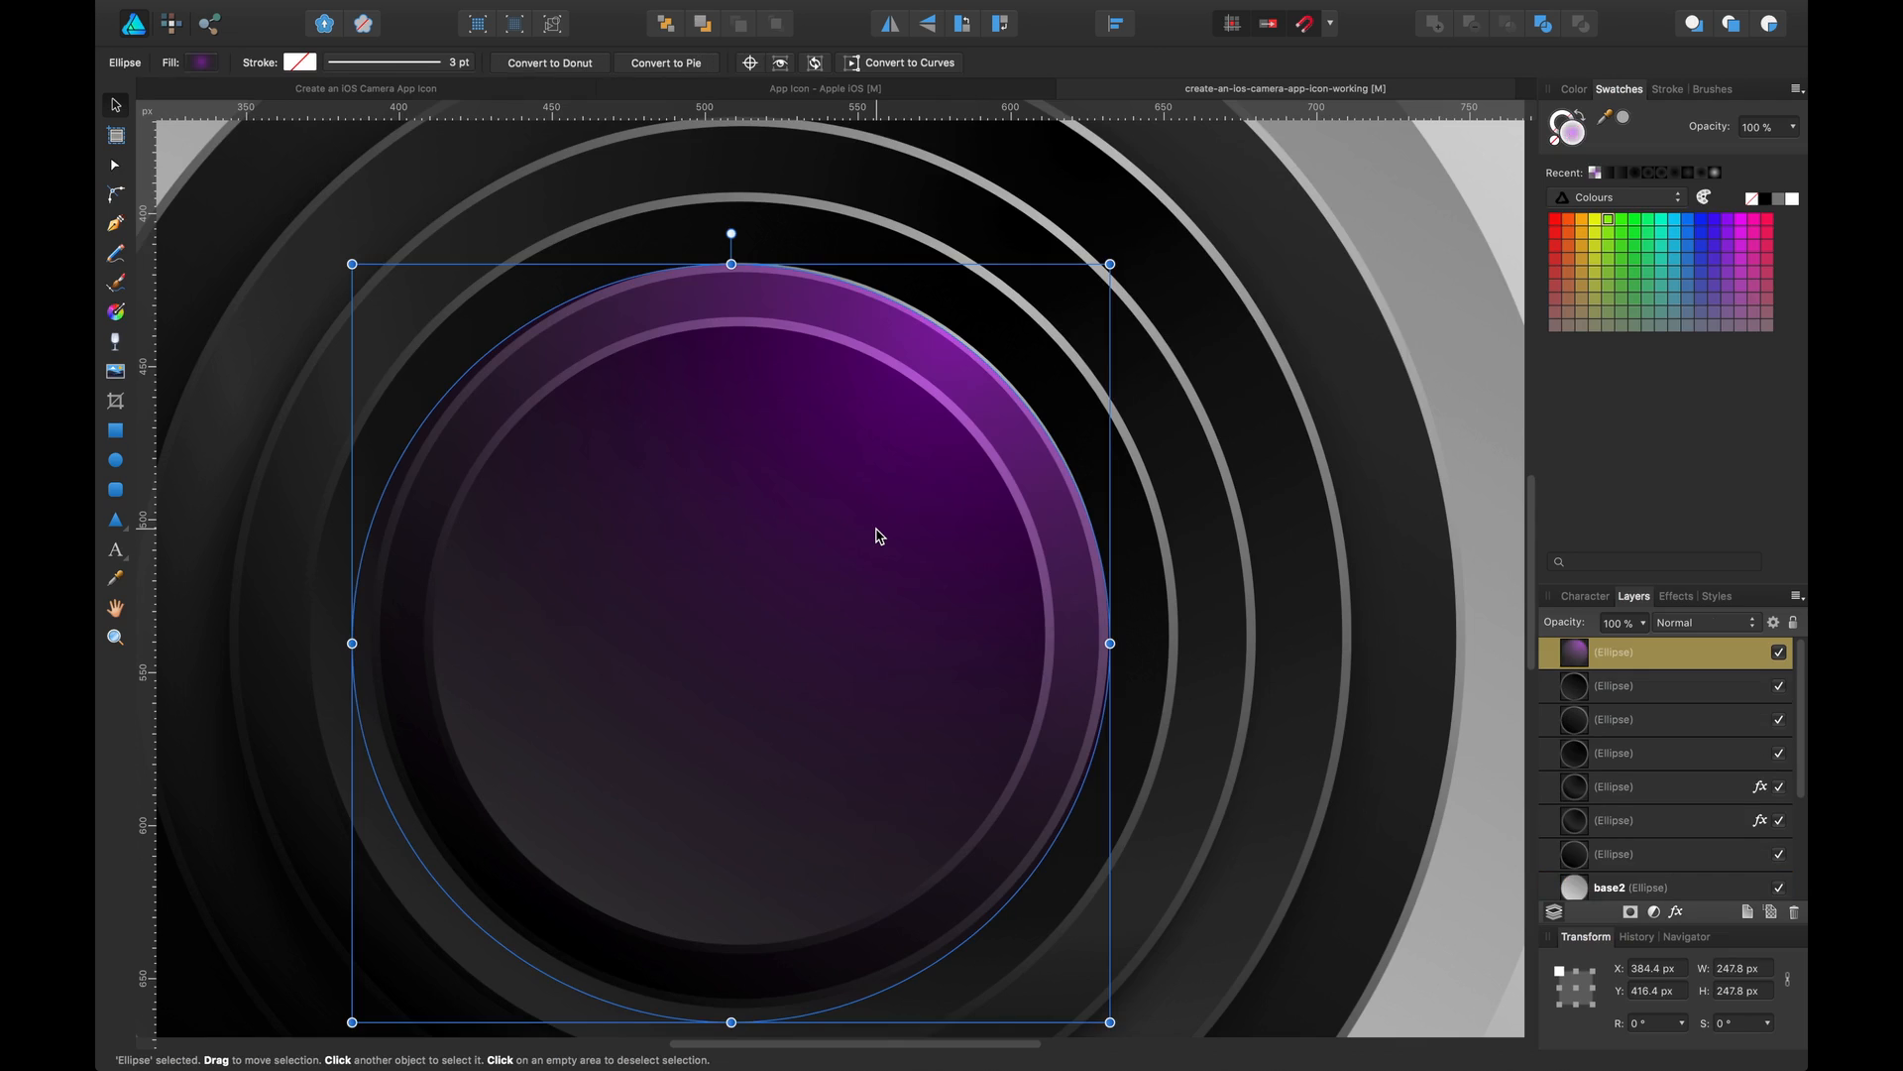
key(Down)
key(Down)
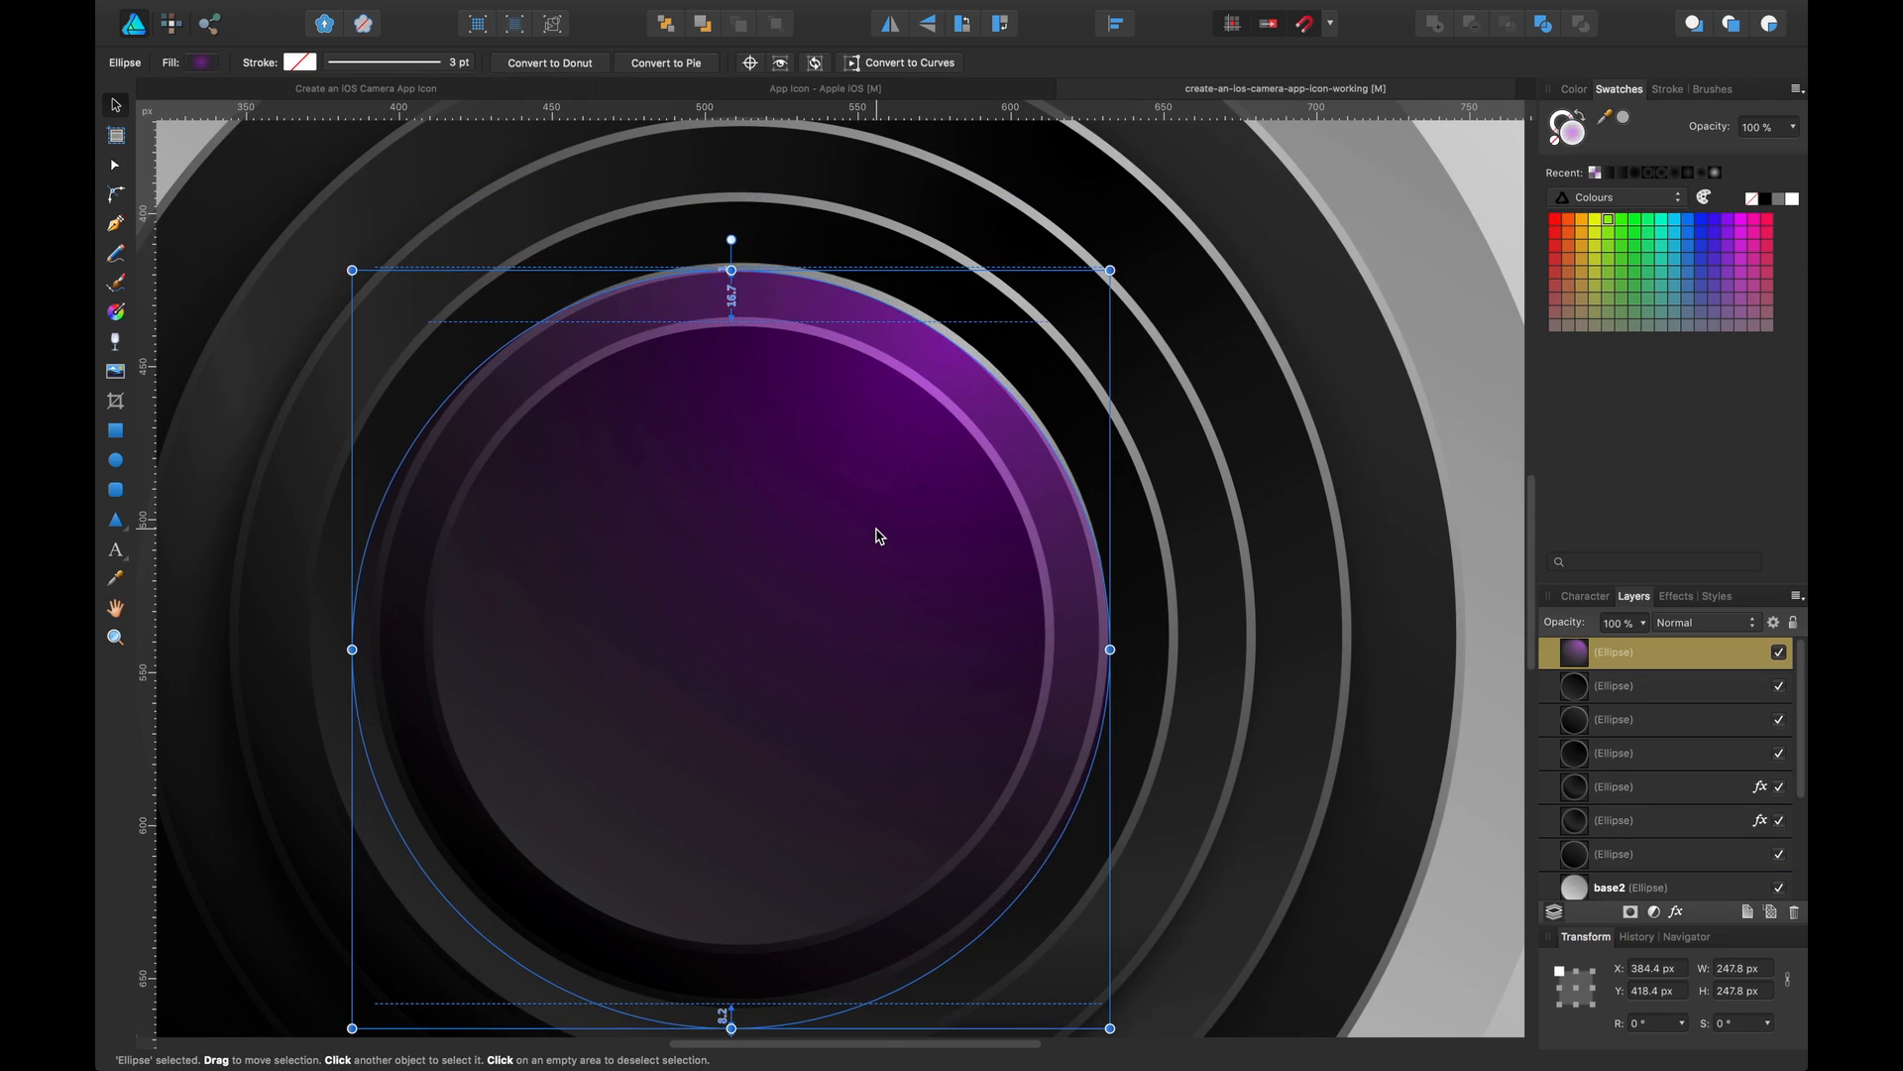
key(Left)
drag(1110, 1020, 1099, 1007)
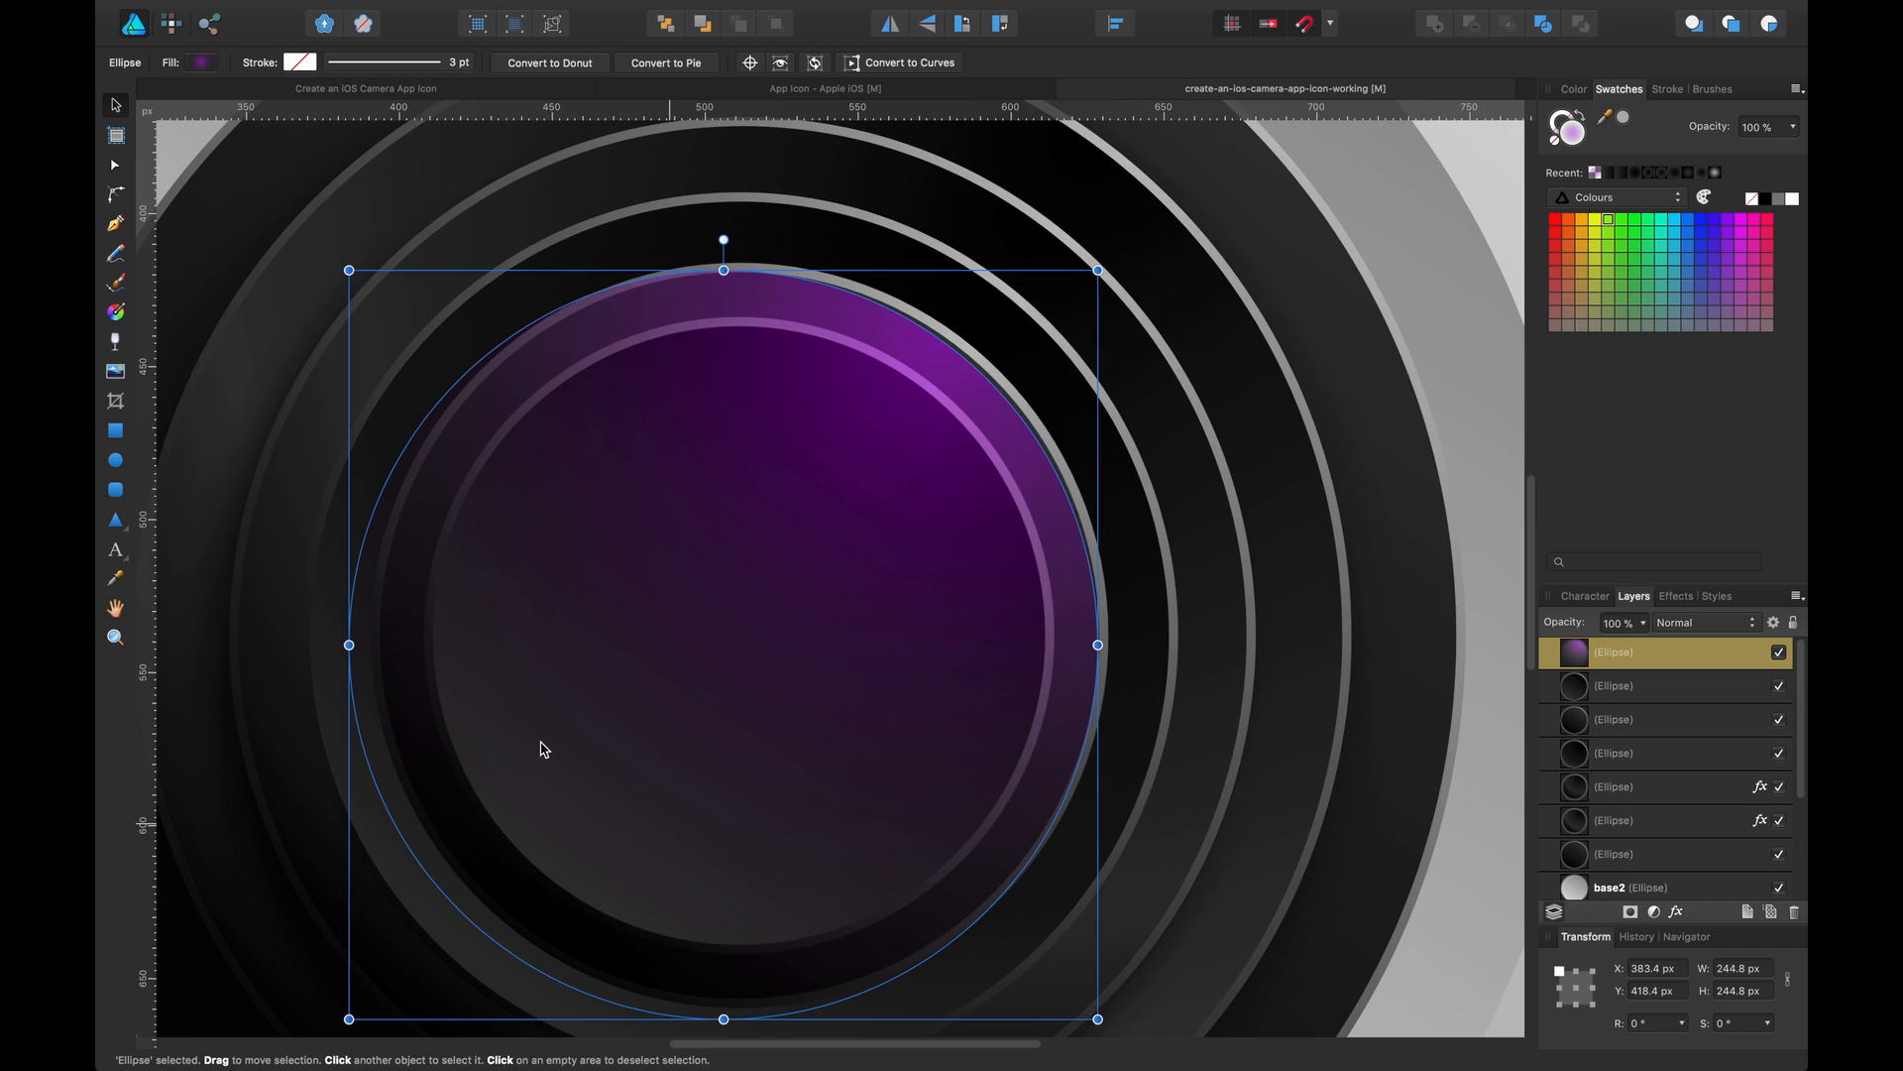
drag(349, 1018, 387, 983)
scroll(1080, 888, down, 2)
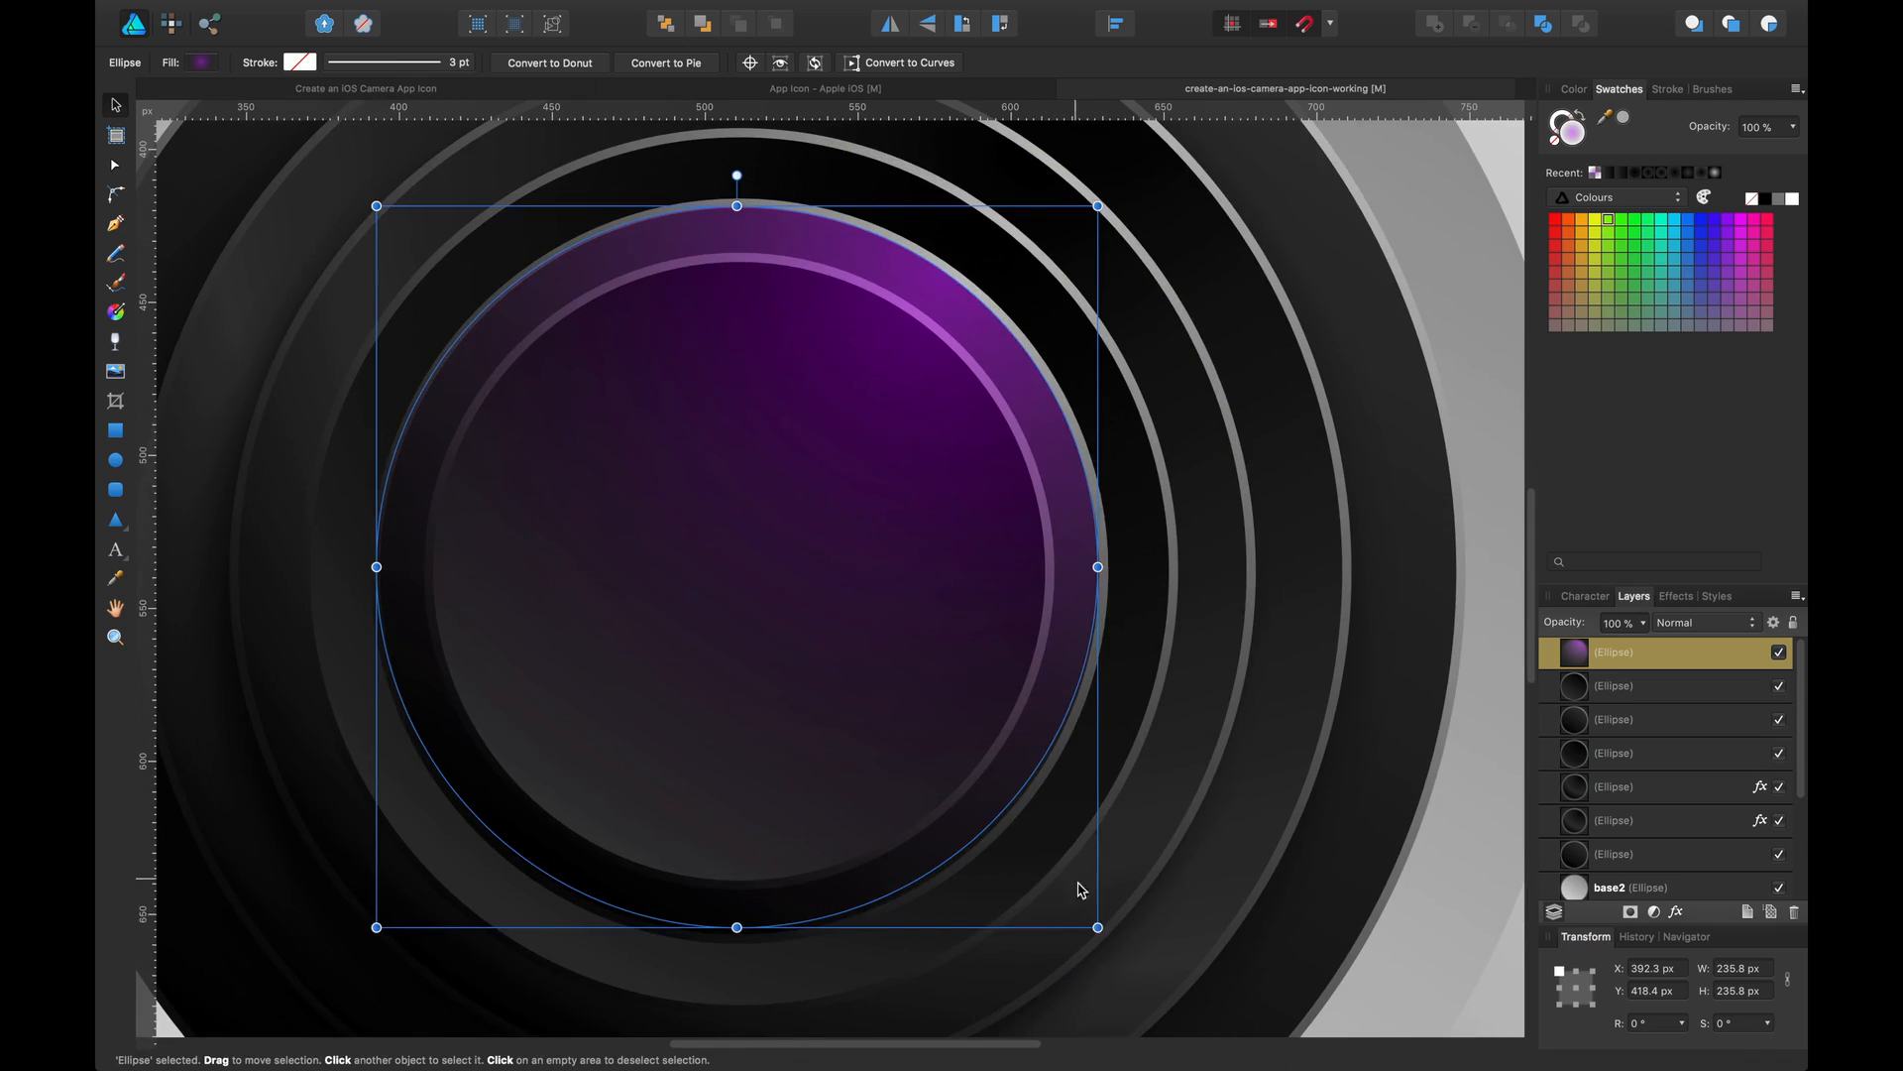
drag(1097, 925, 1094, 921)
drag(1094, 921, 1094, 921)
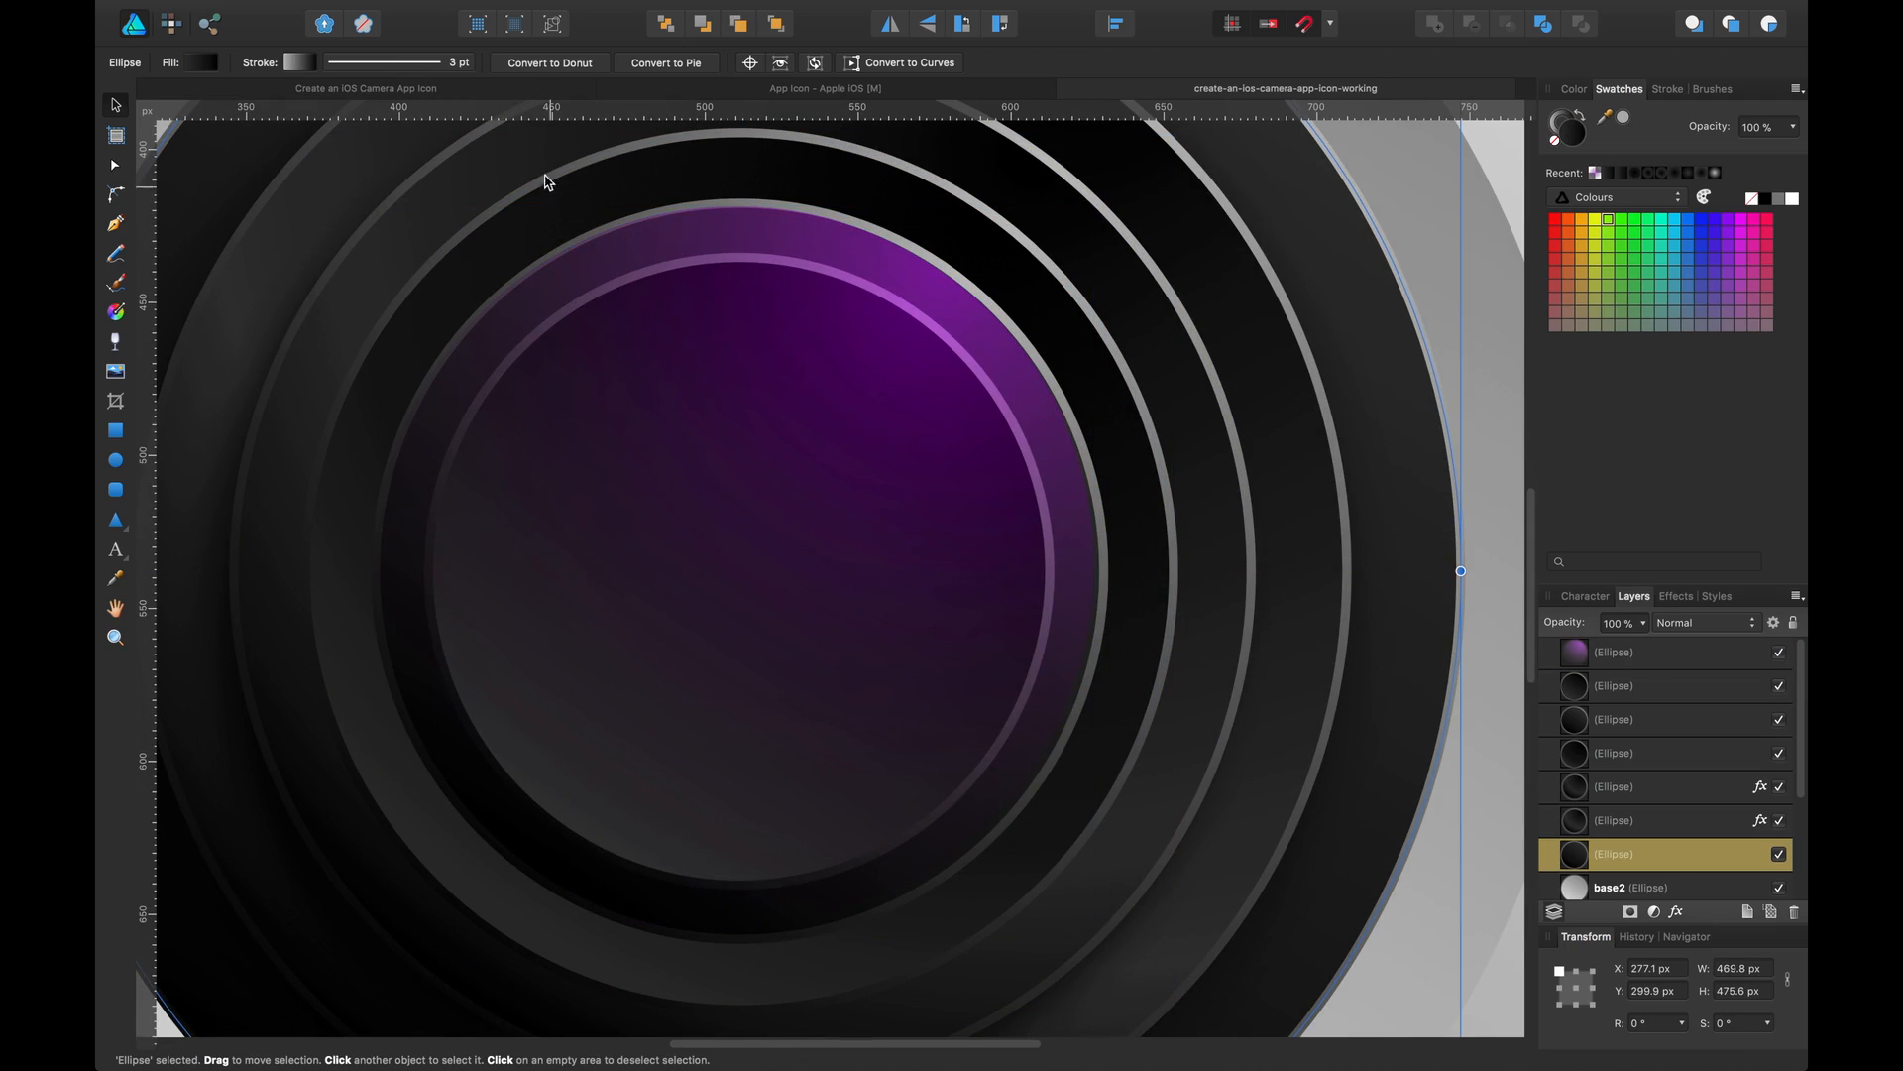
Compare against the finished lens in the reference camera icon document, then return to the working file
click(461, 88)
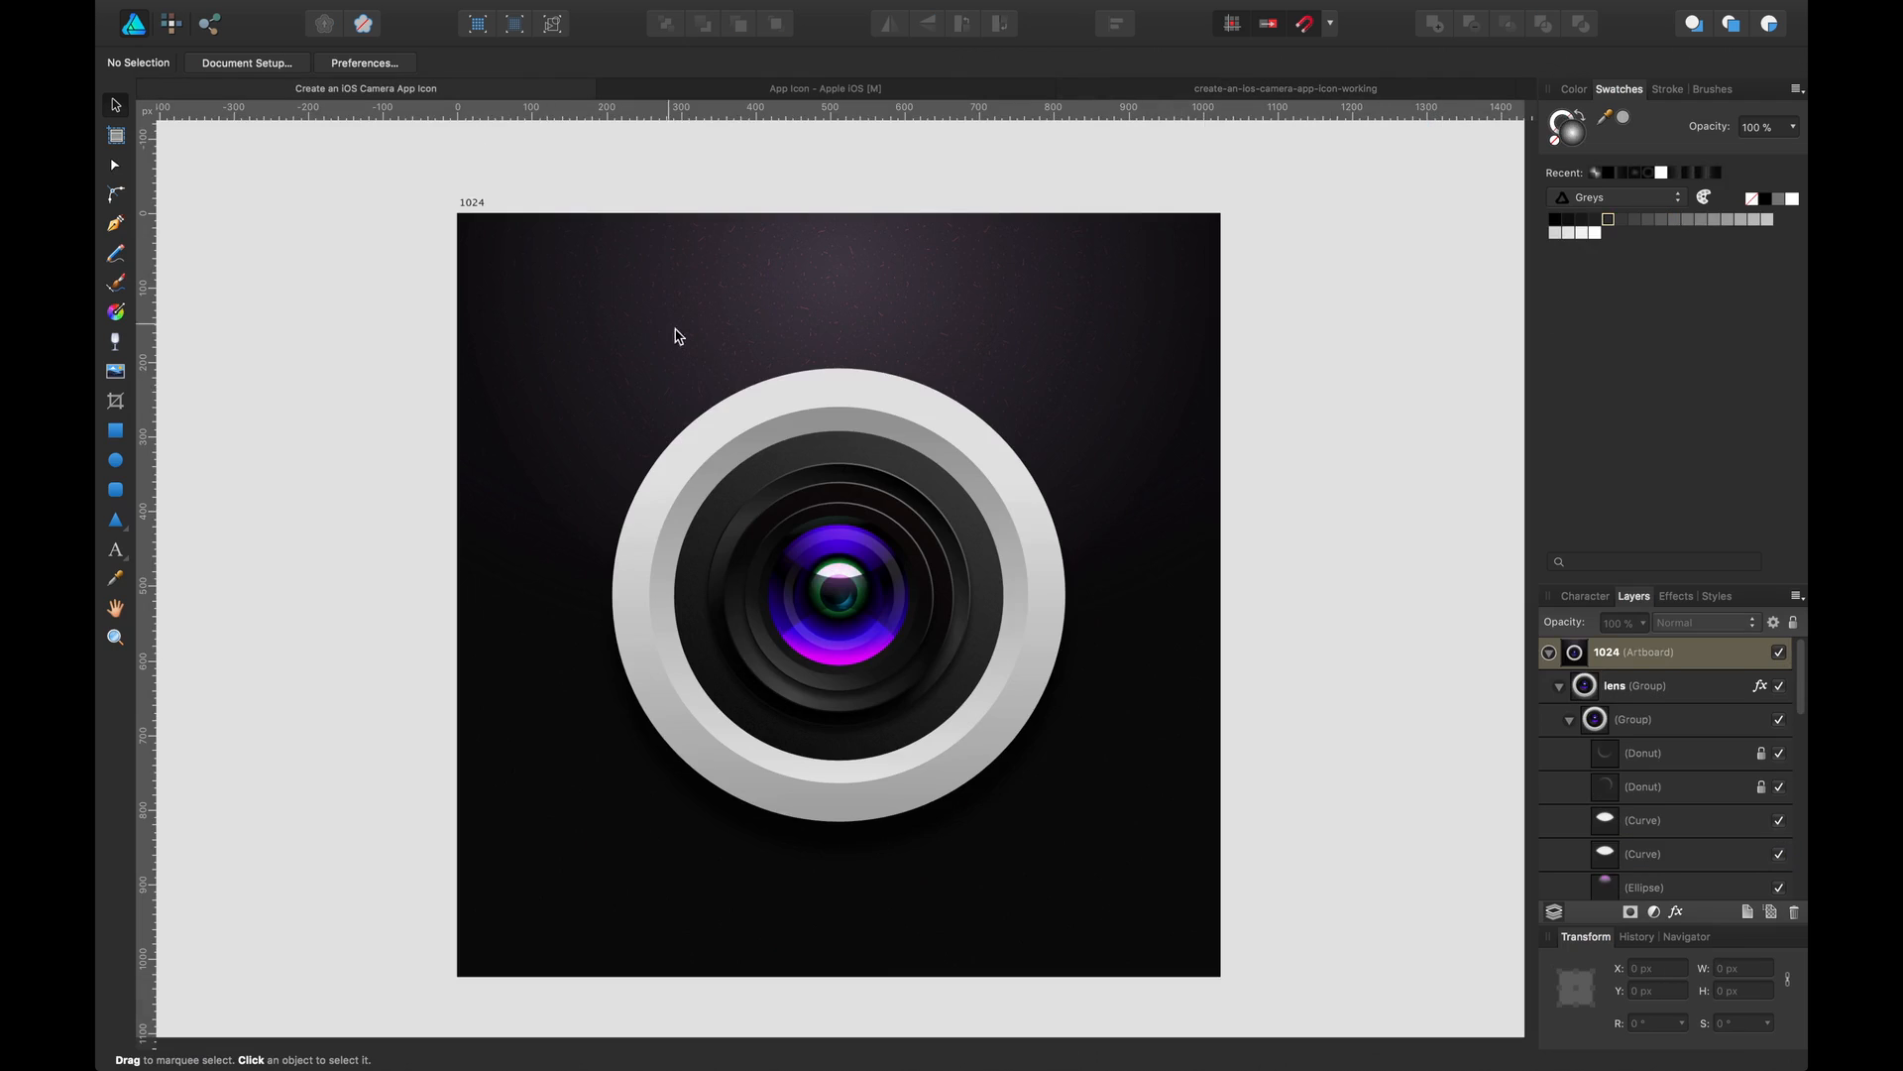
click(893, 613)
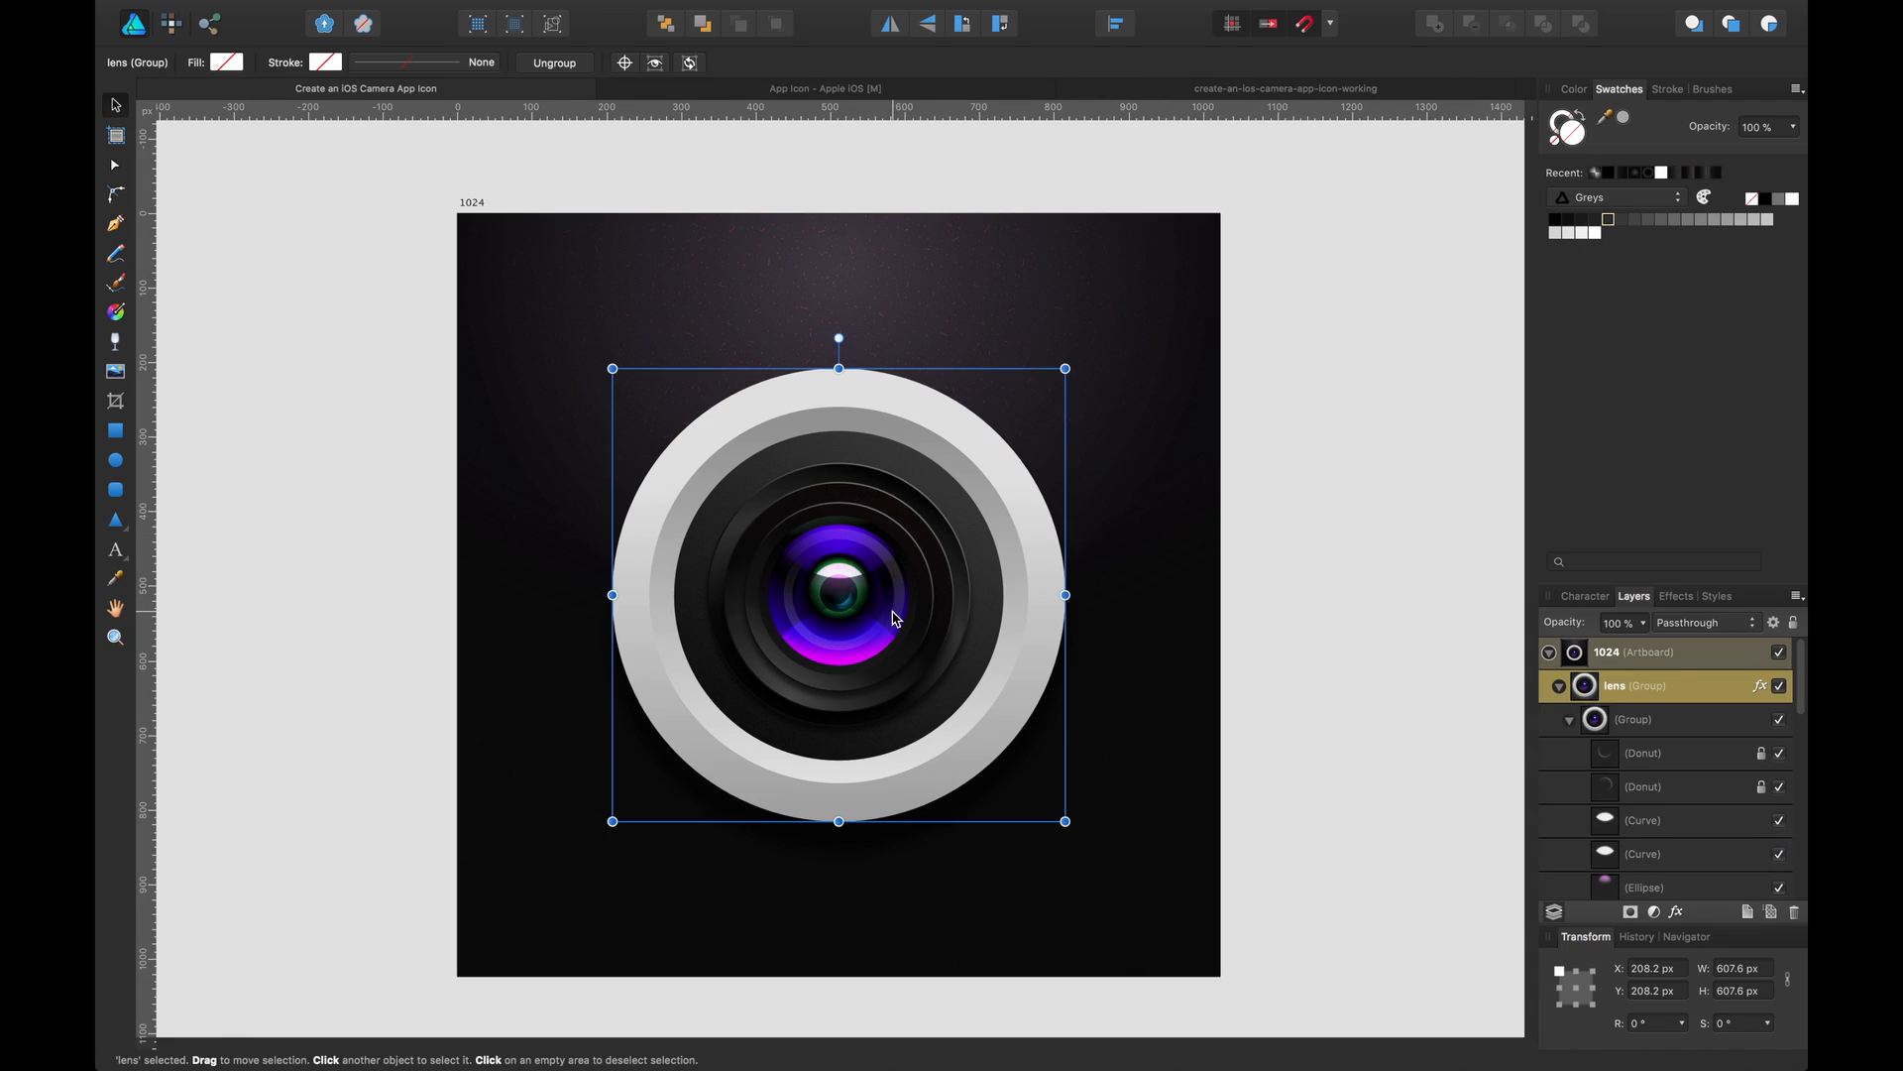
click(1239, 92)
Change the purple circle's gradient to linear and align it vertically from the circle's top edge to below its bottom
click(922, 433)
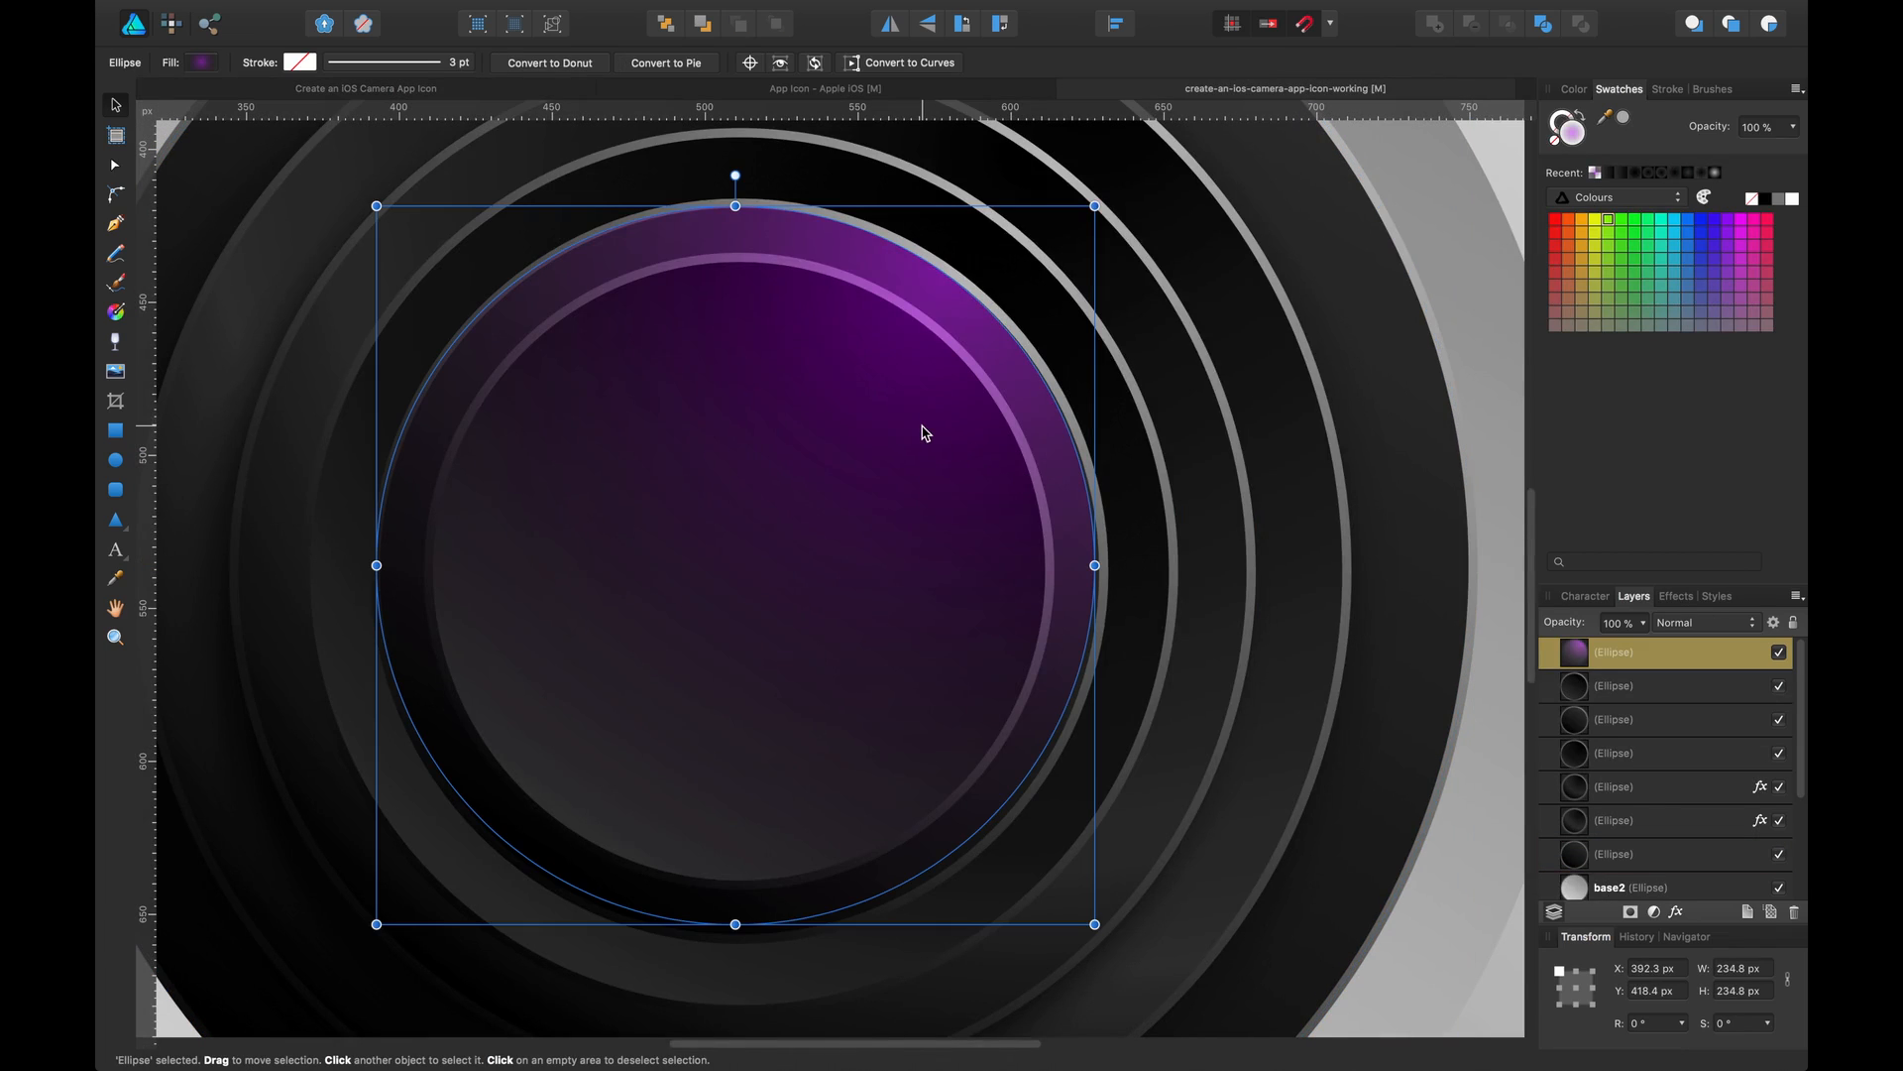
click(203, 63)
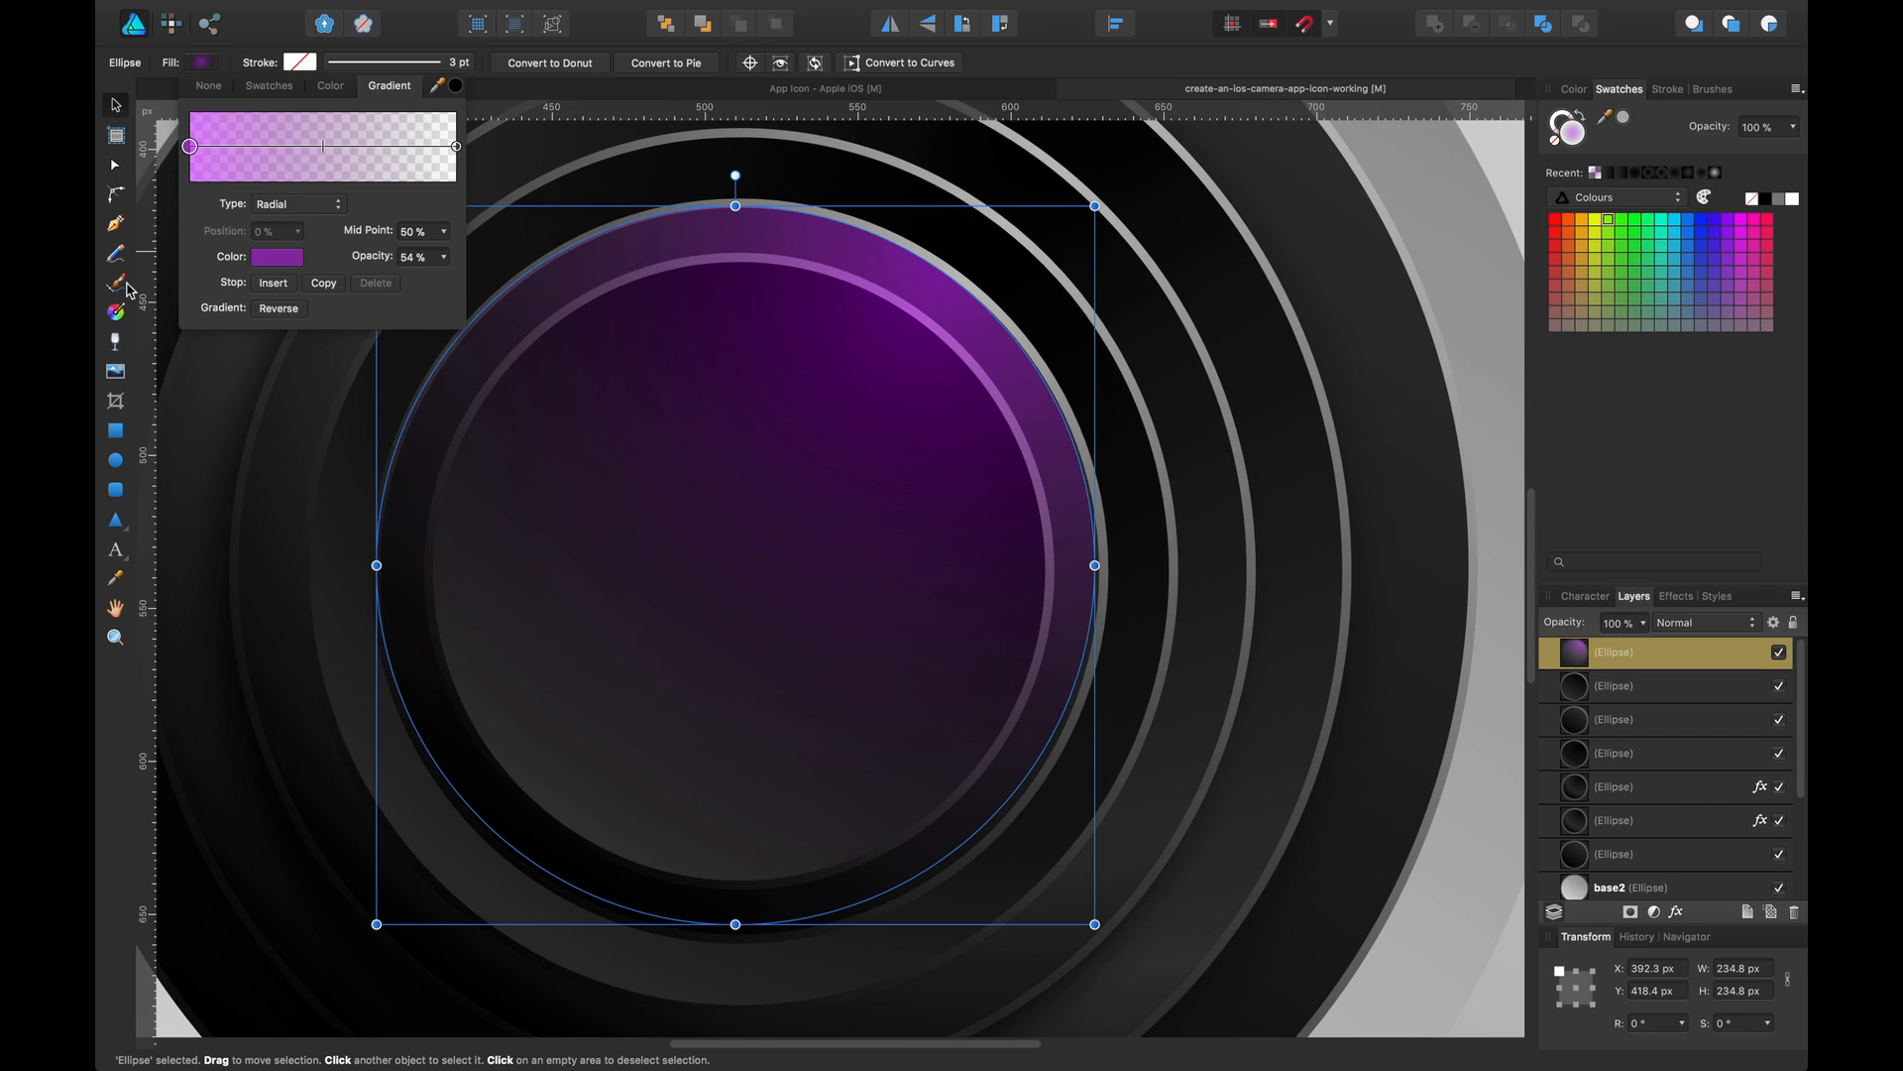
click(115, 311)
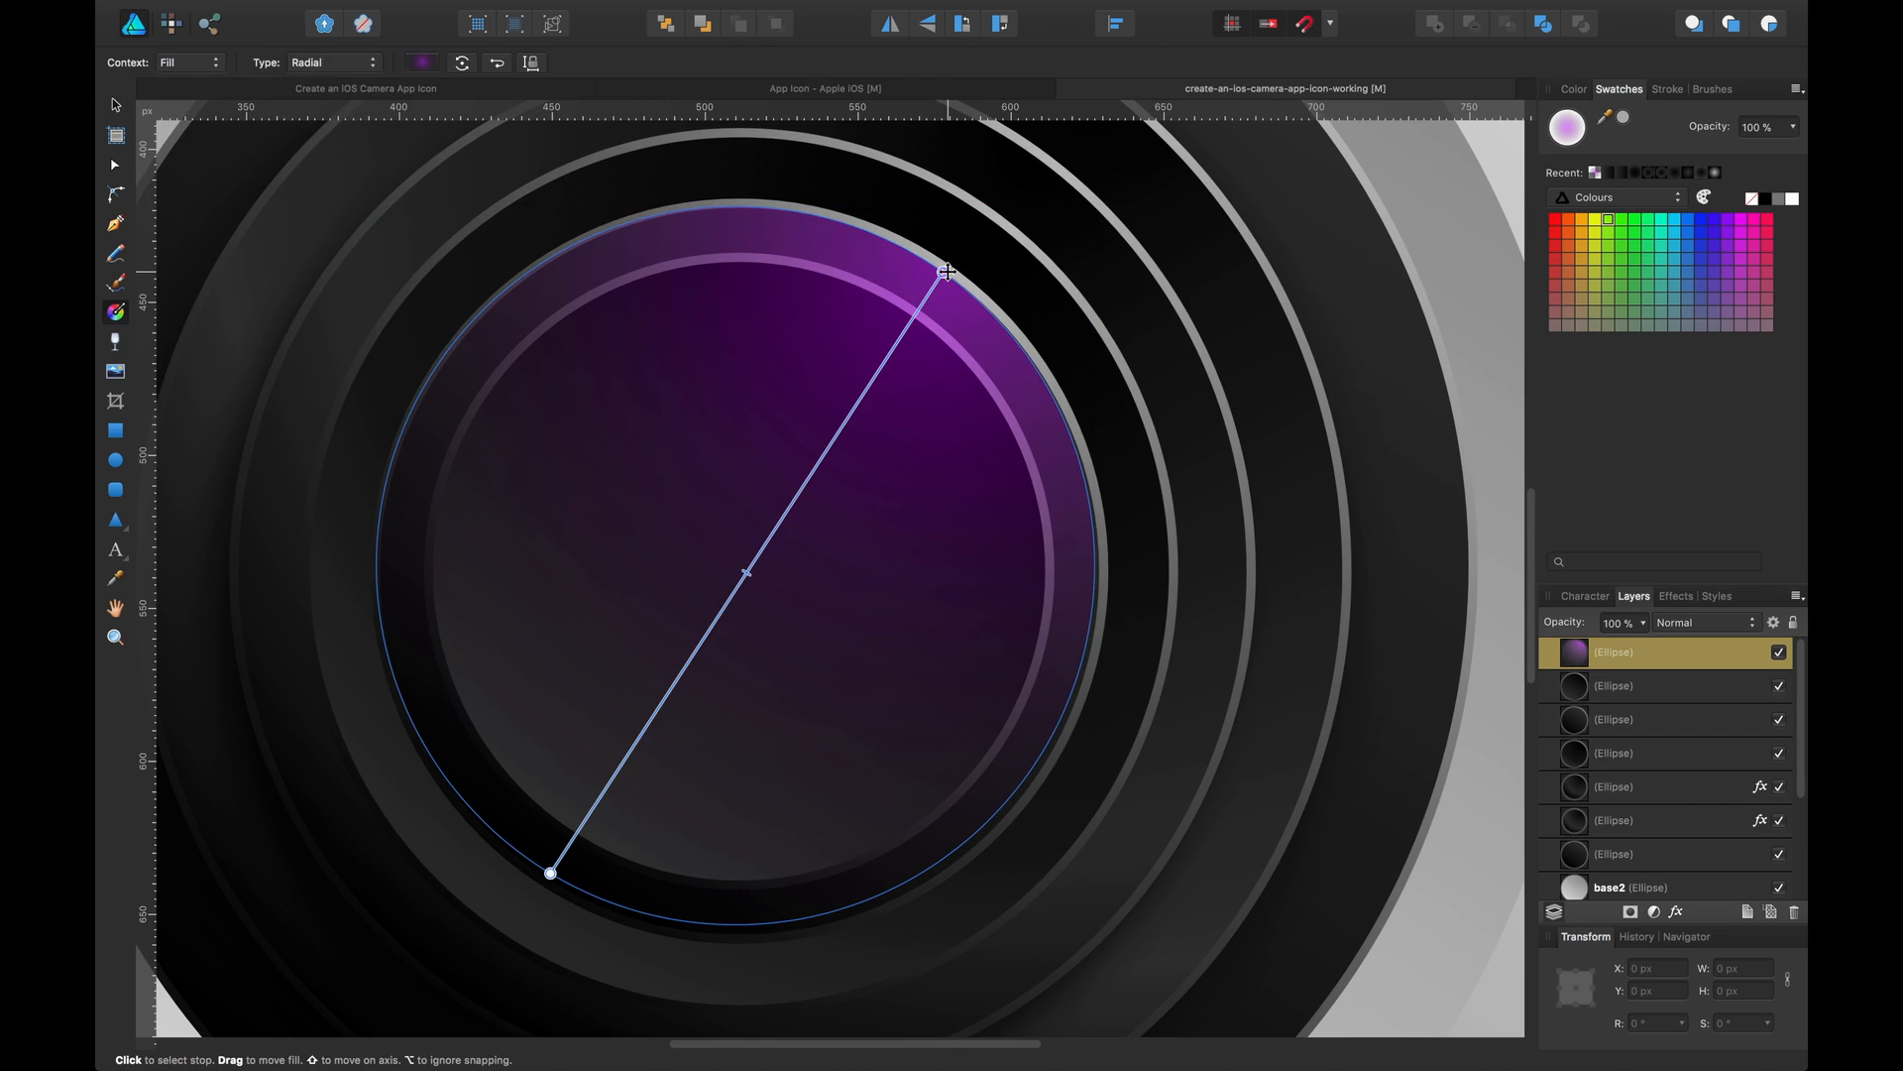
mouse_move(942, 272)
mouse_down()
mouse_move(956, 629)
mouse_move(932, 640)
mouse_move(917, 302)
mouse_move(902, 612)
mouse_move(1027, 279)
mouse_move(954, 265)
mouse_move(896, 313)
mouse_move(950, 258)
mouse_move(980, 313)
mouse_move(980, 272)
mouse_up()
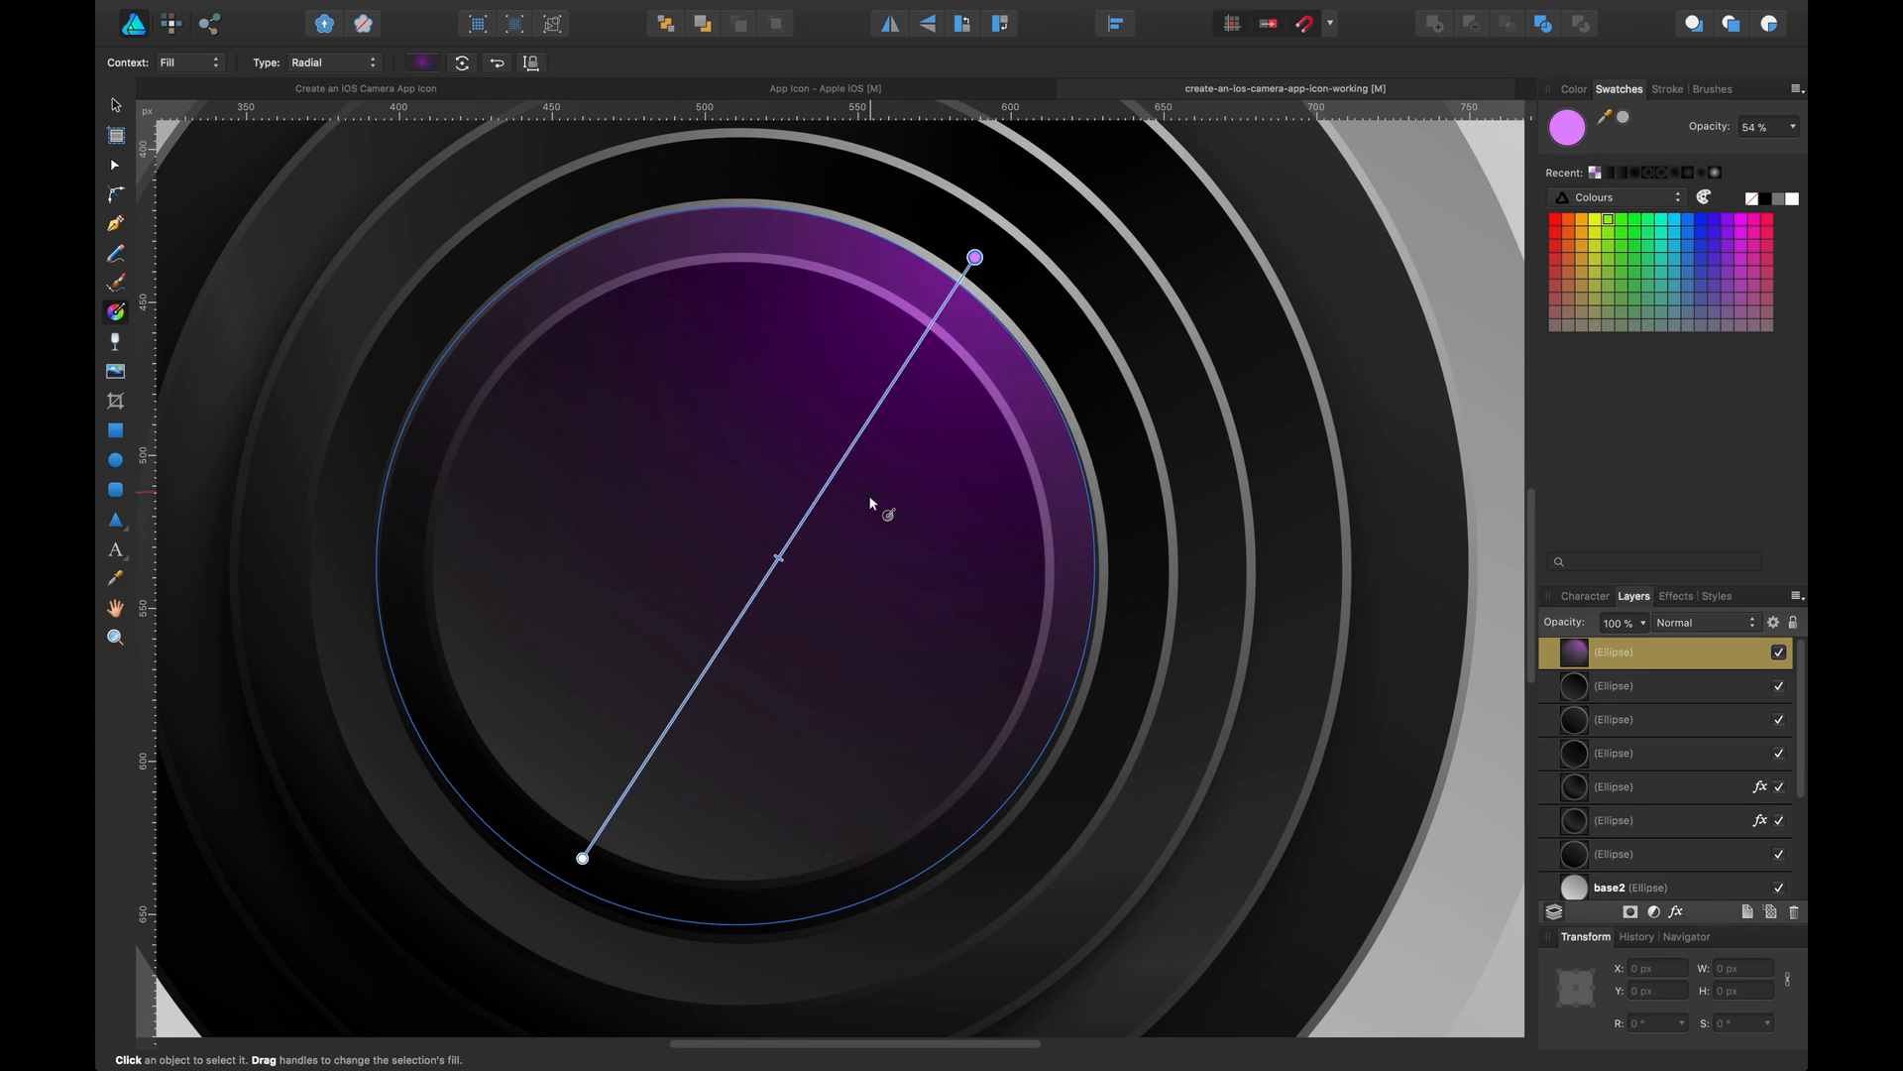
drag(579, 859, 739, 195)
drag(973, 256, 731, 813)
click(368, 66)
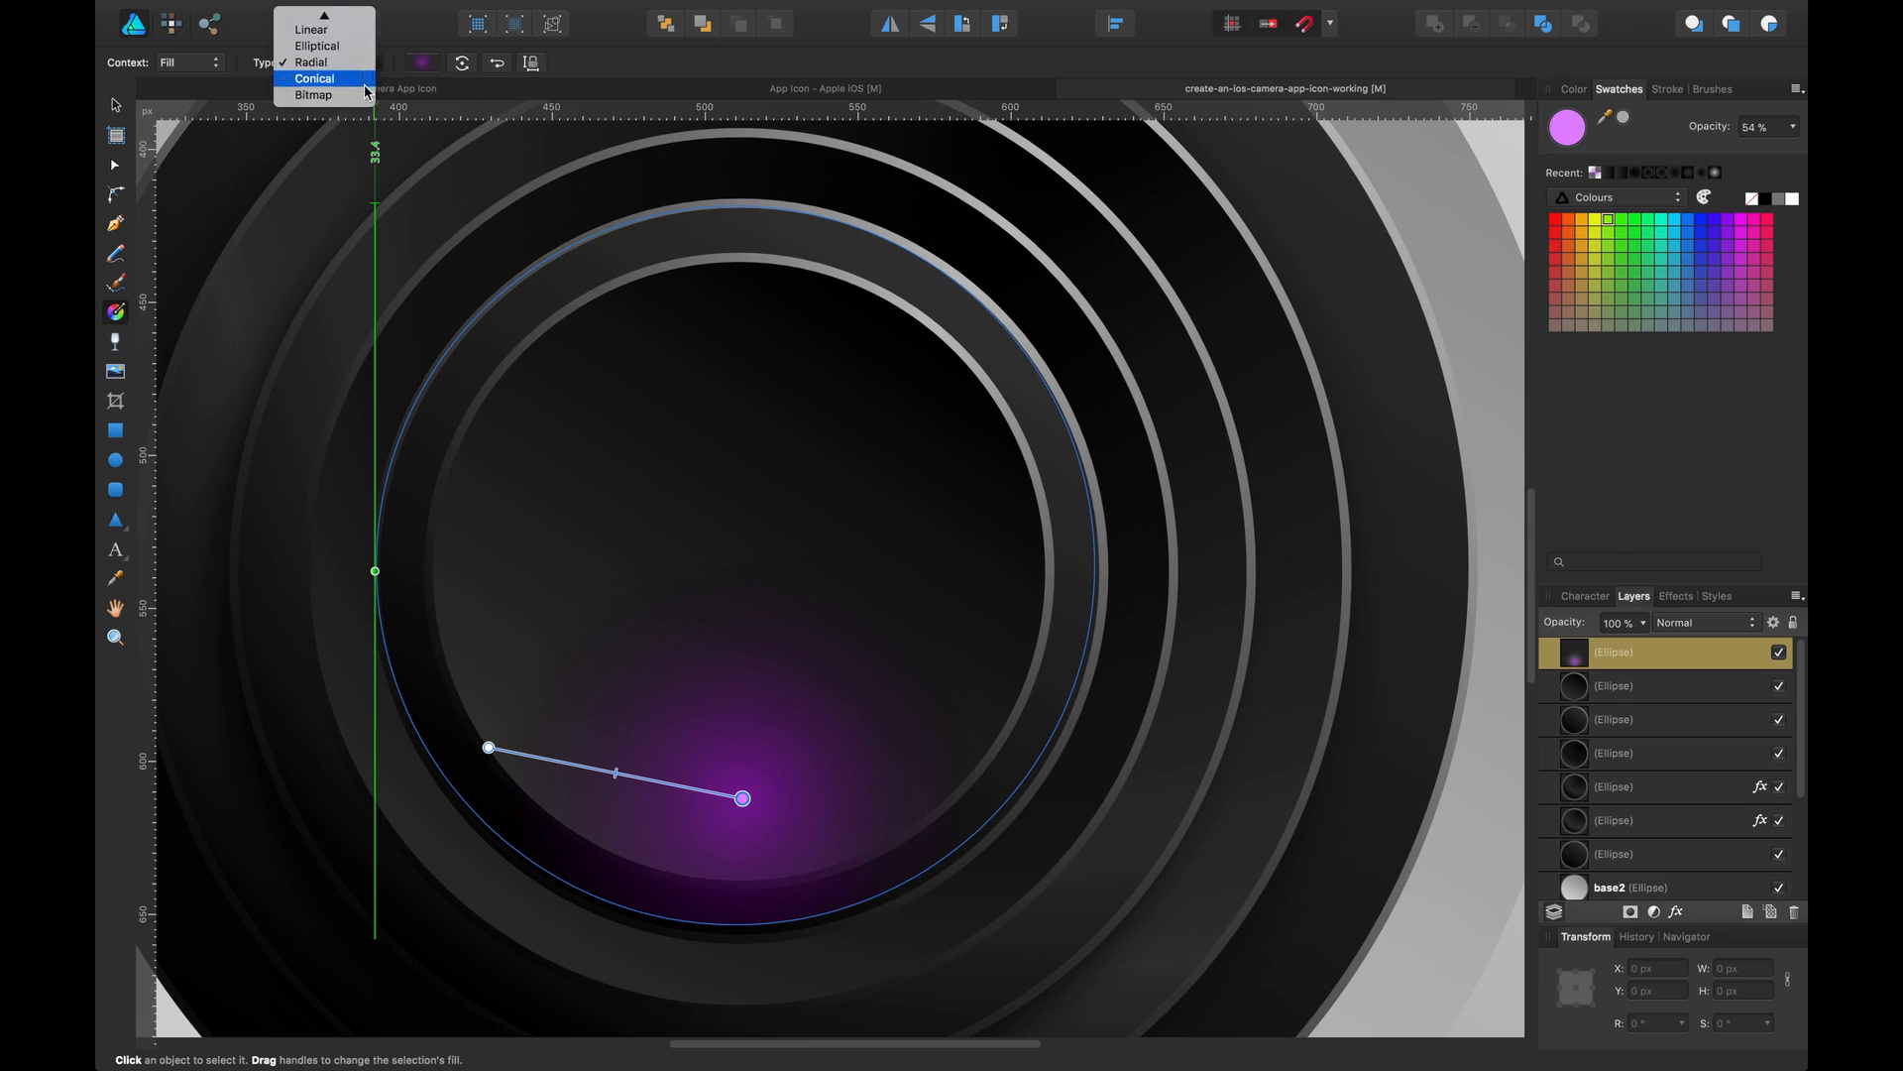
click(461, 257)
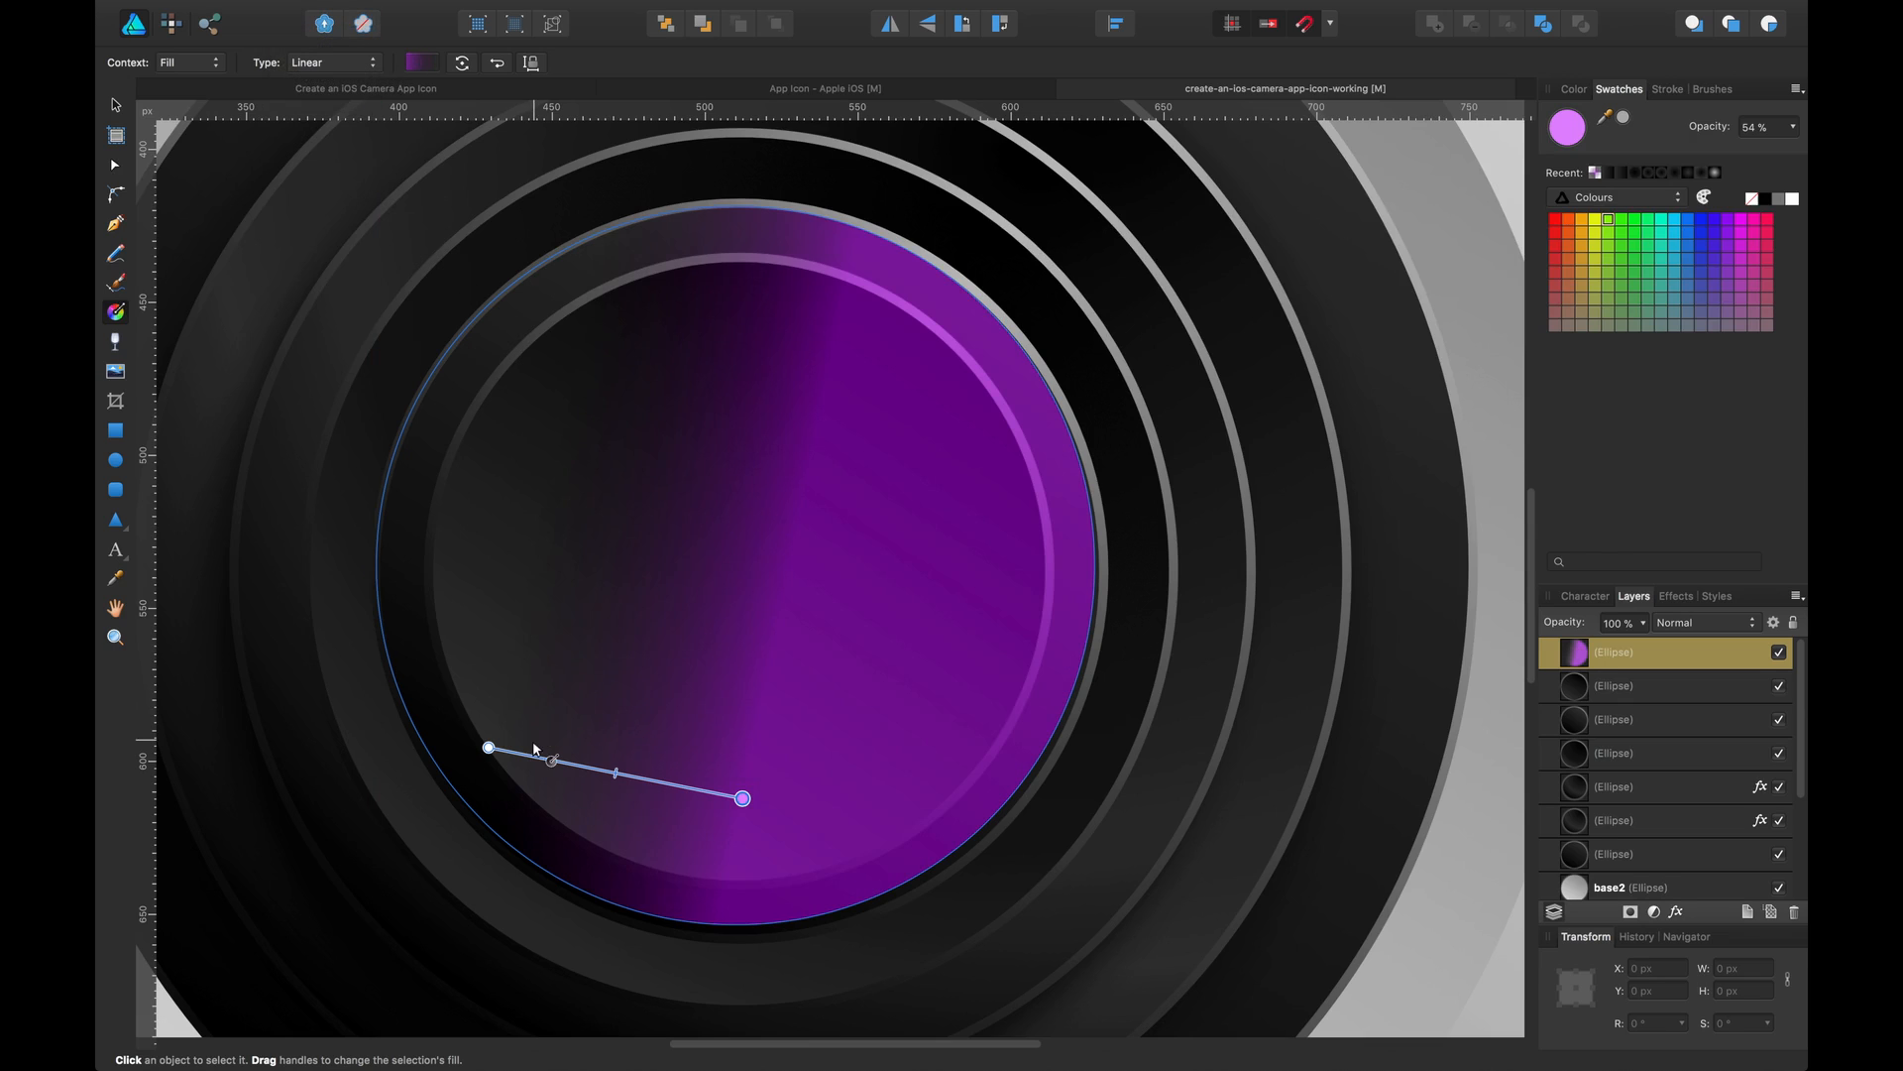
drag(489, 748, 735, 206)
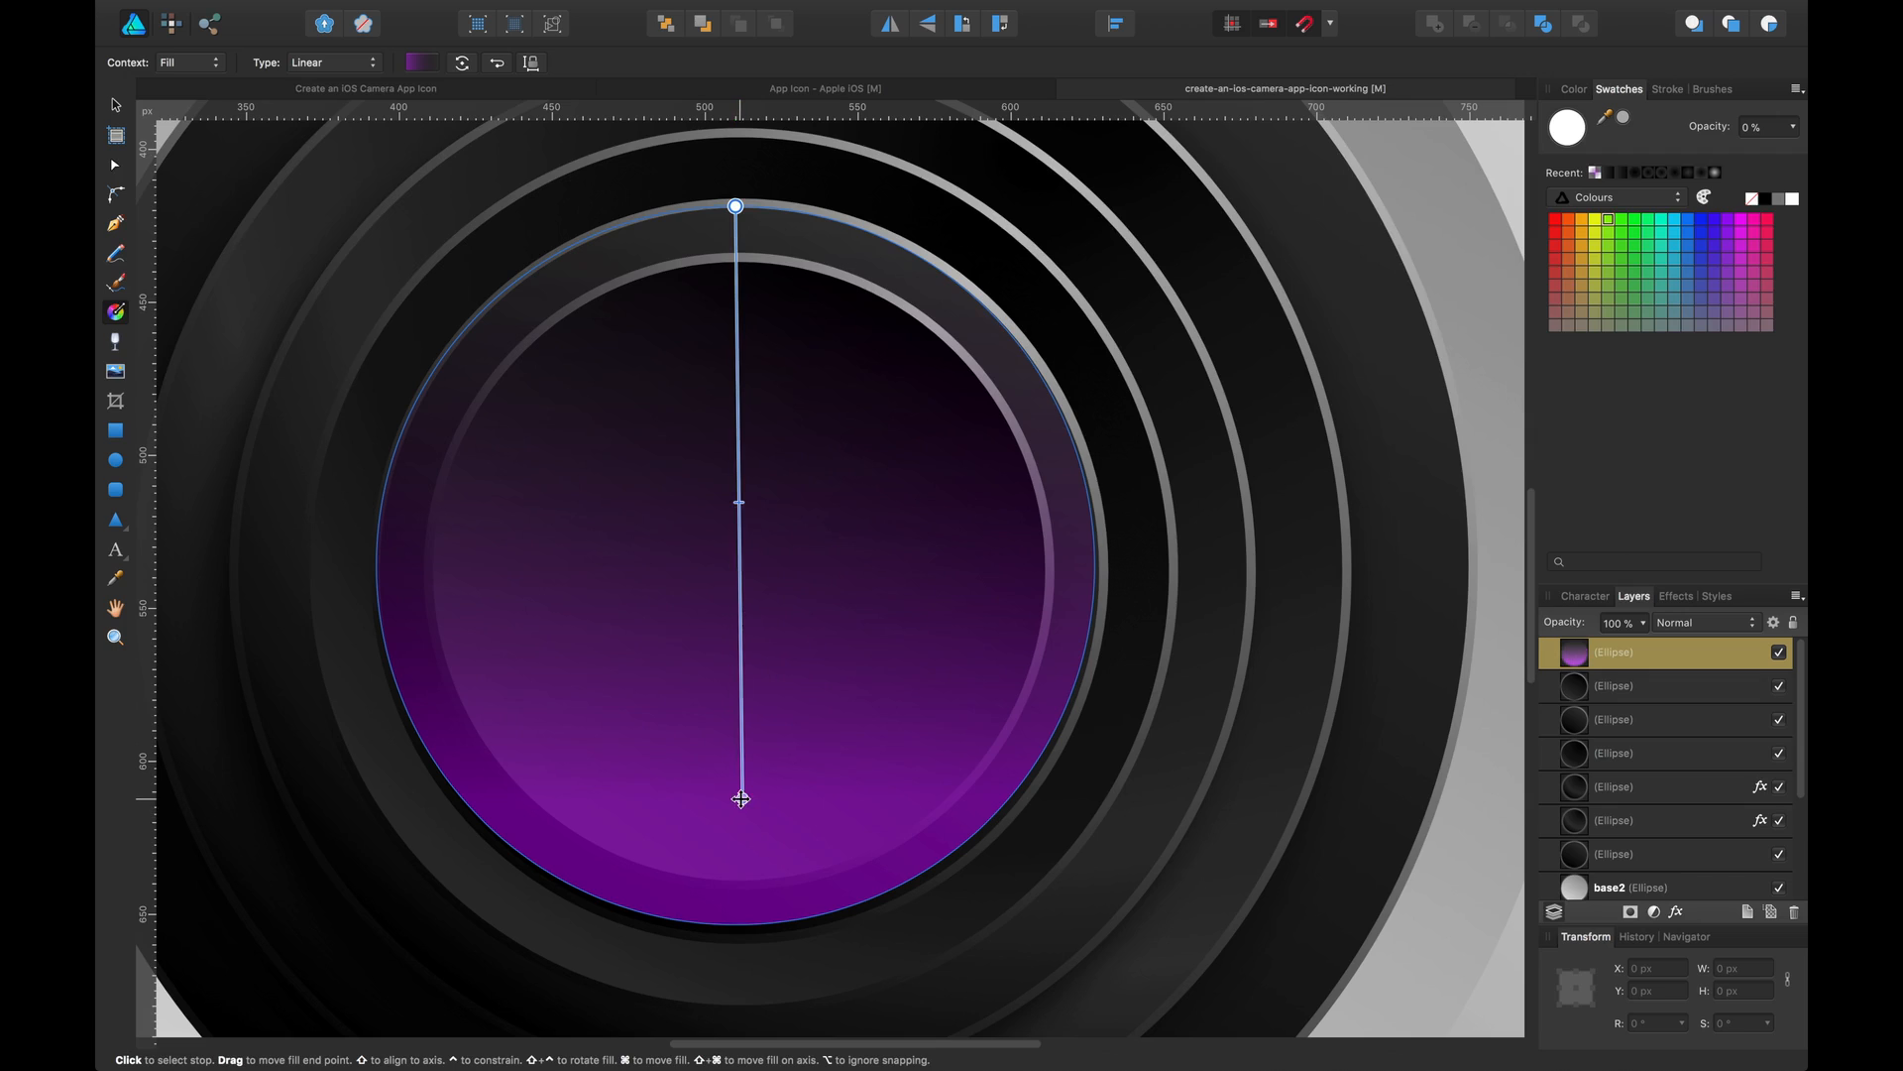
drag(743, 798, 739, 1009)
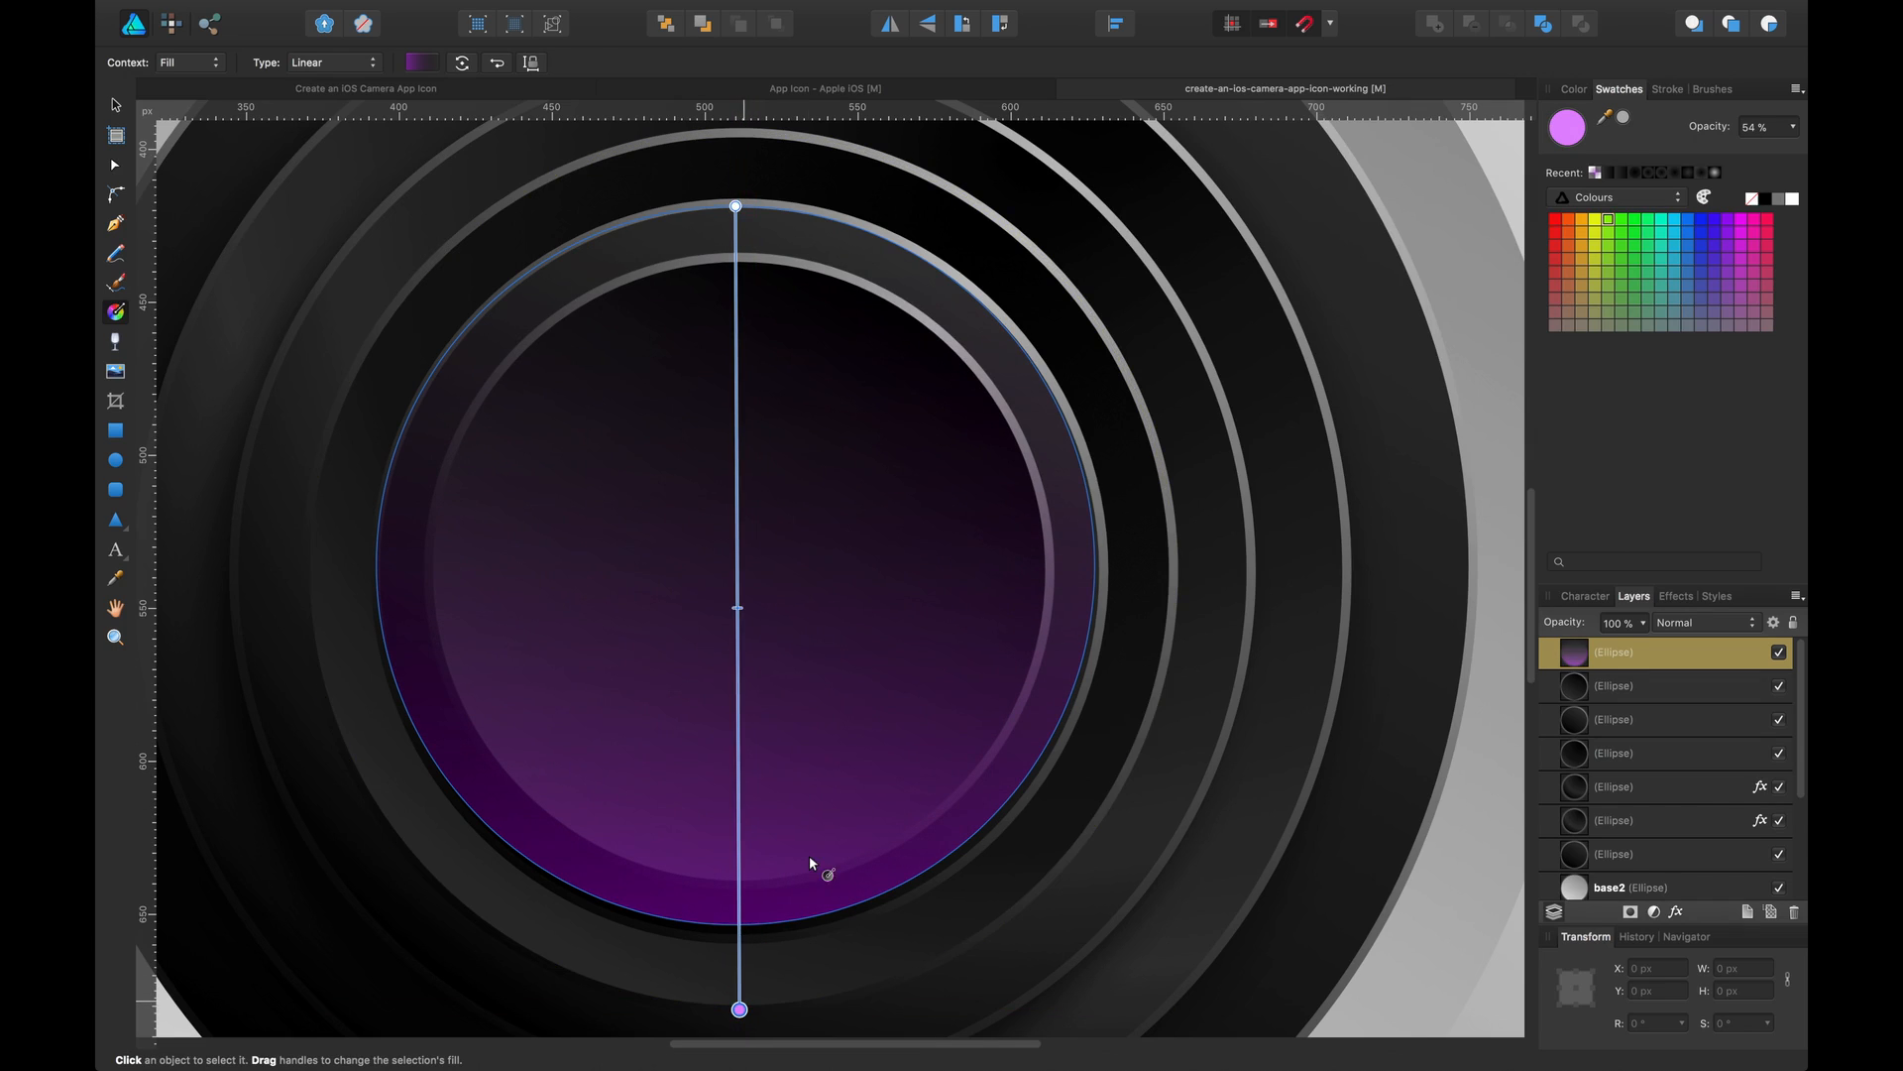
Duplicate the purple circle, flip the copy vertically, and place it exactly over the original
key(v)
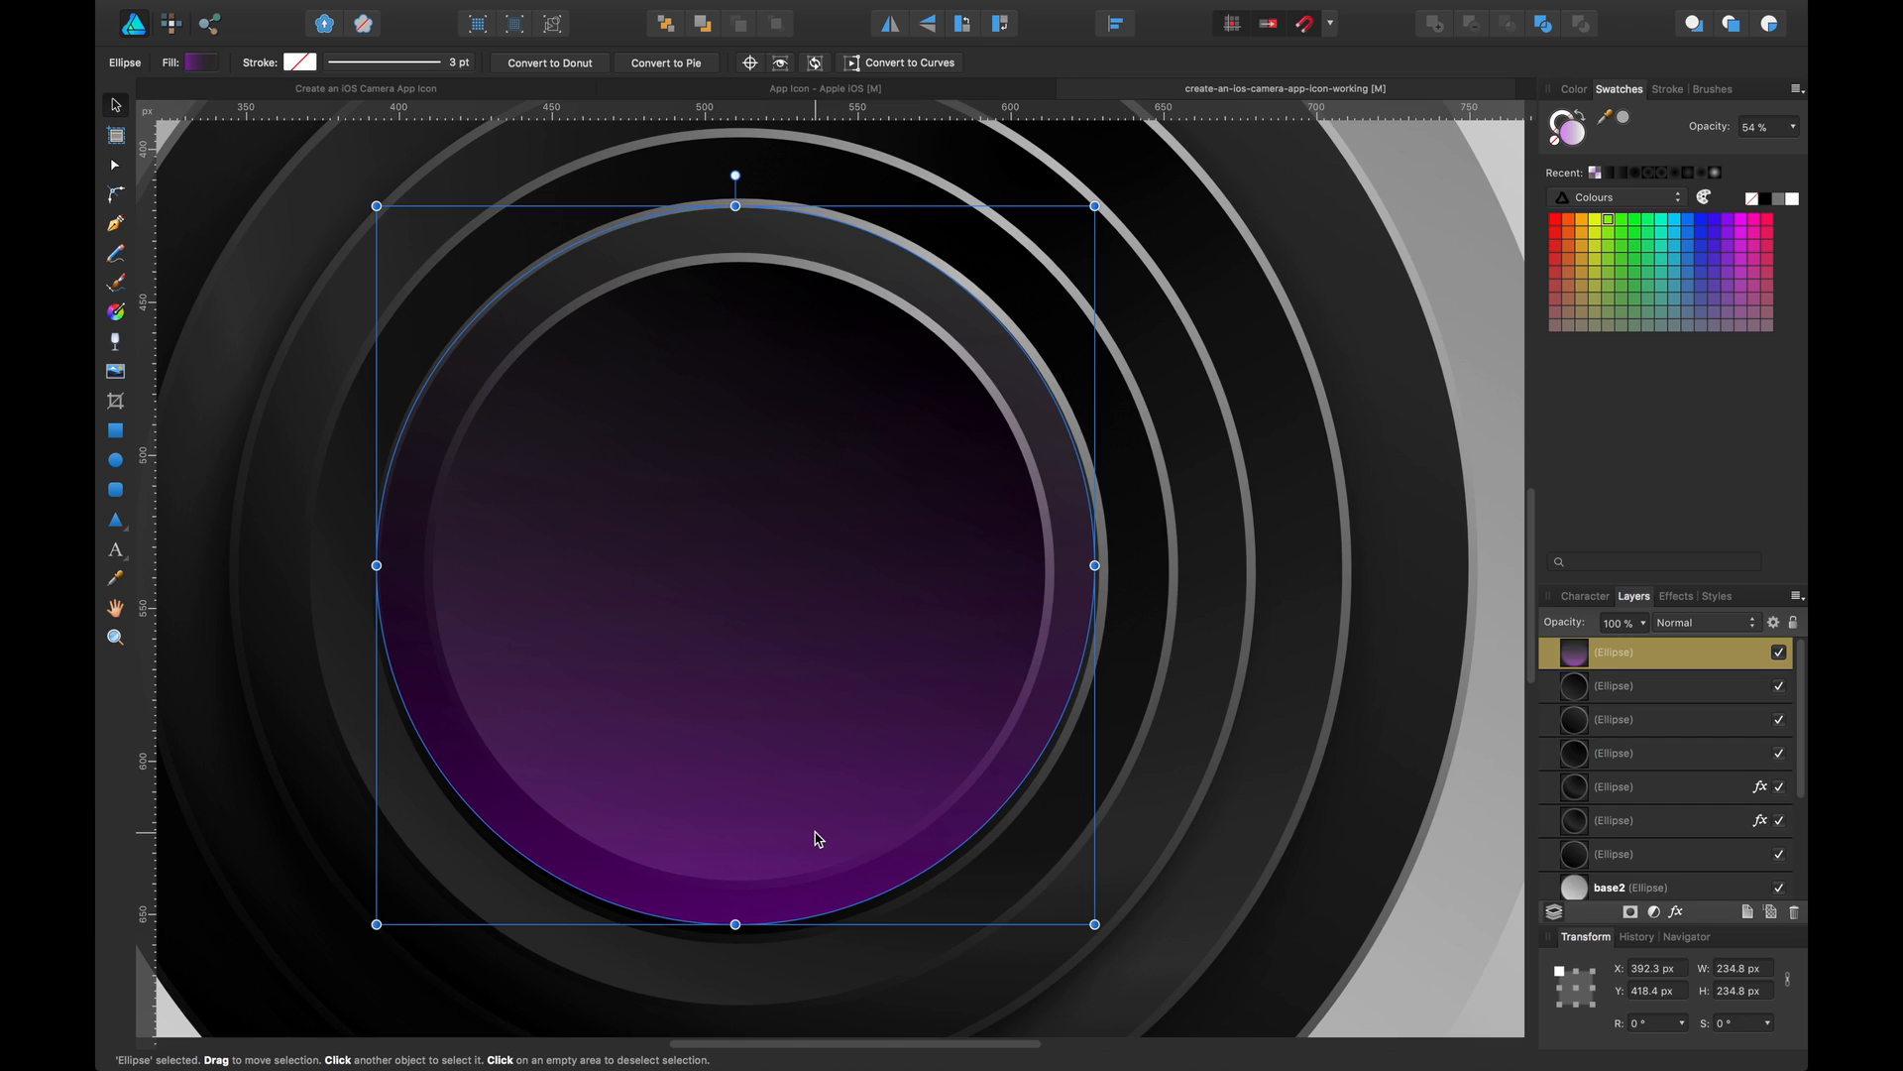
key(alt)
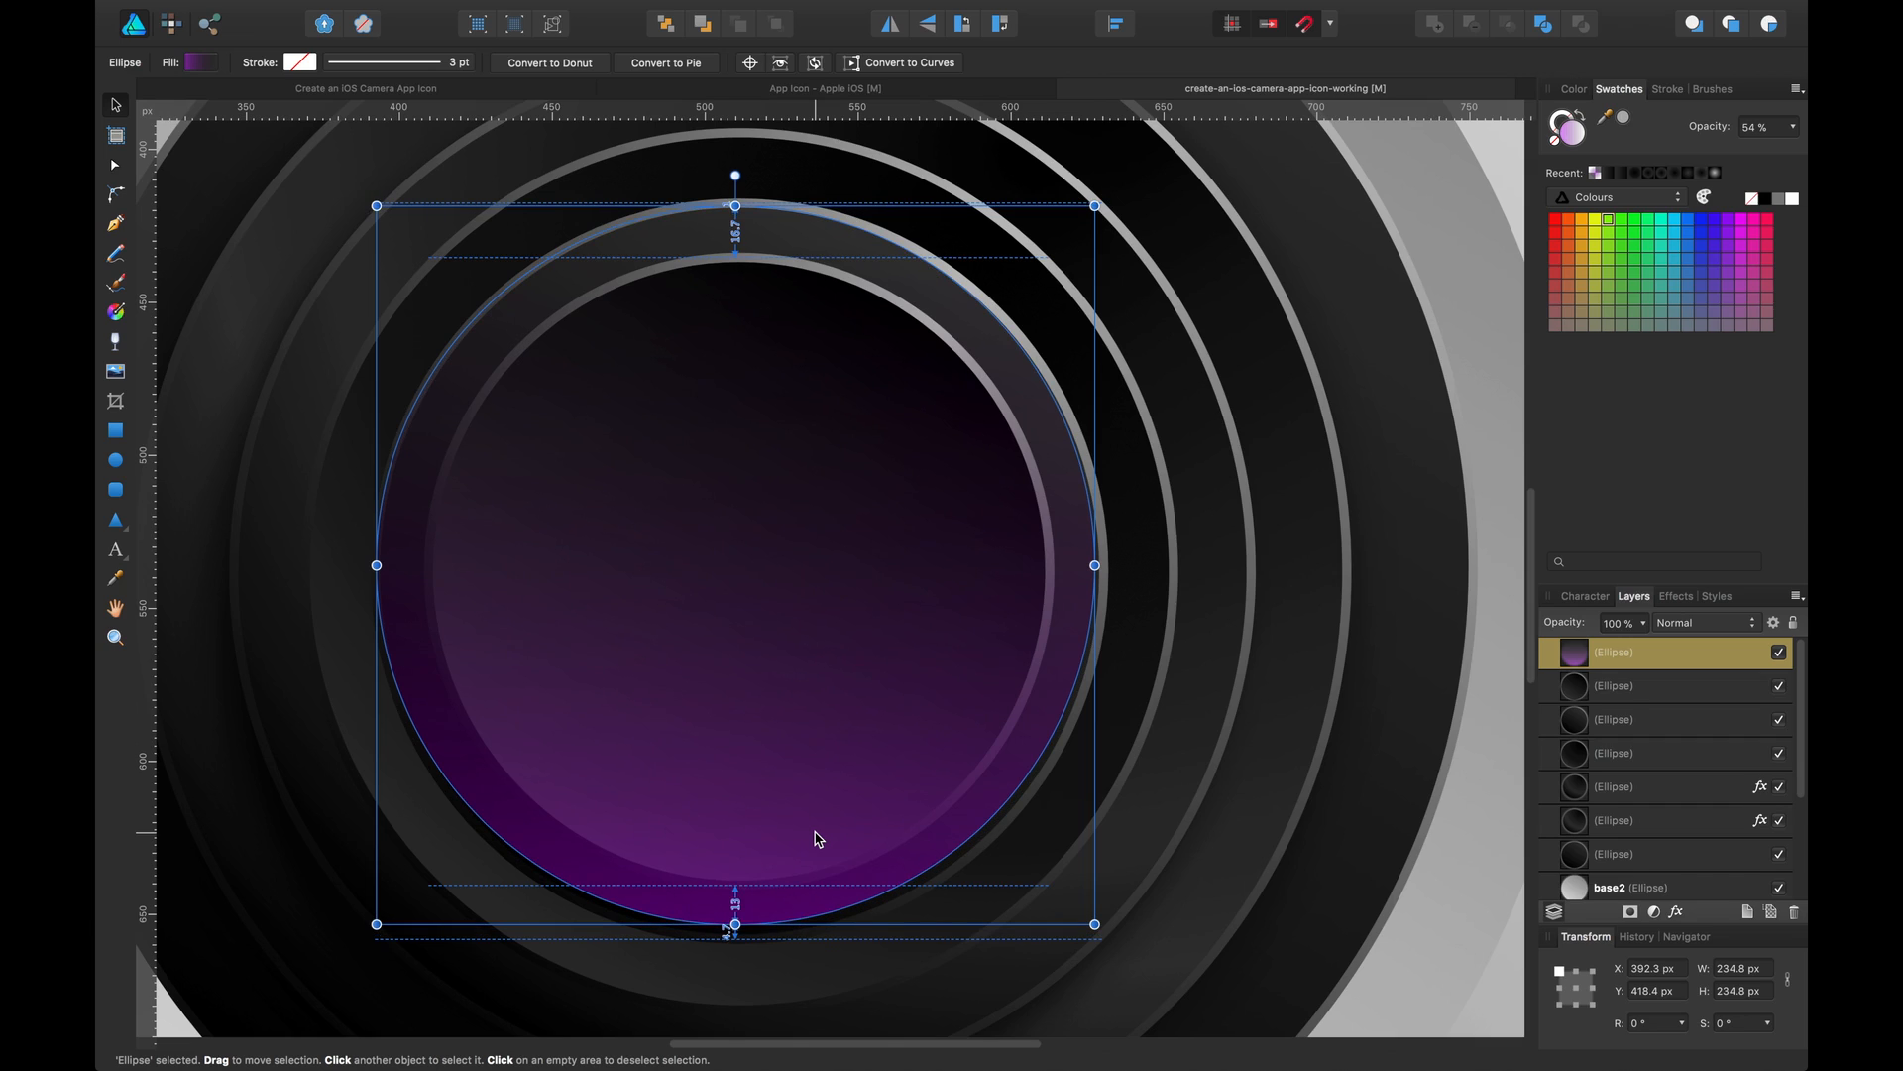
key(super+minus)
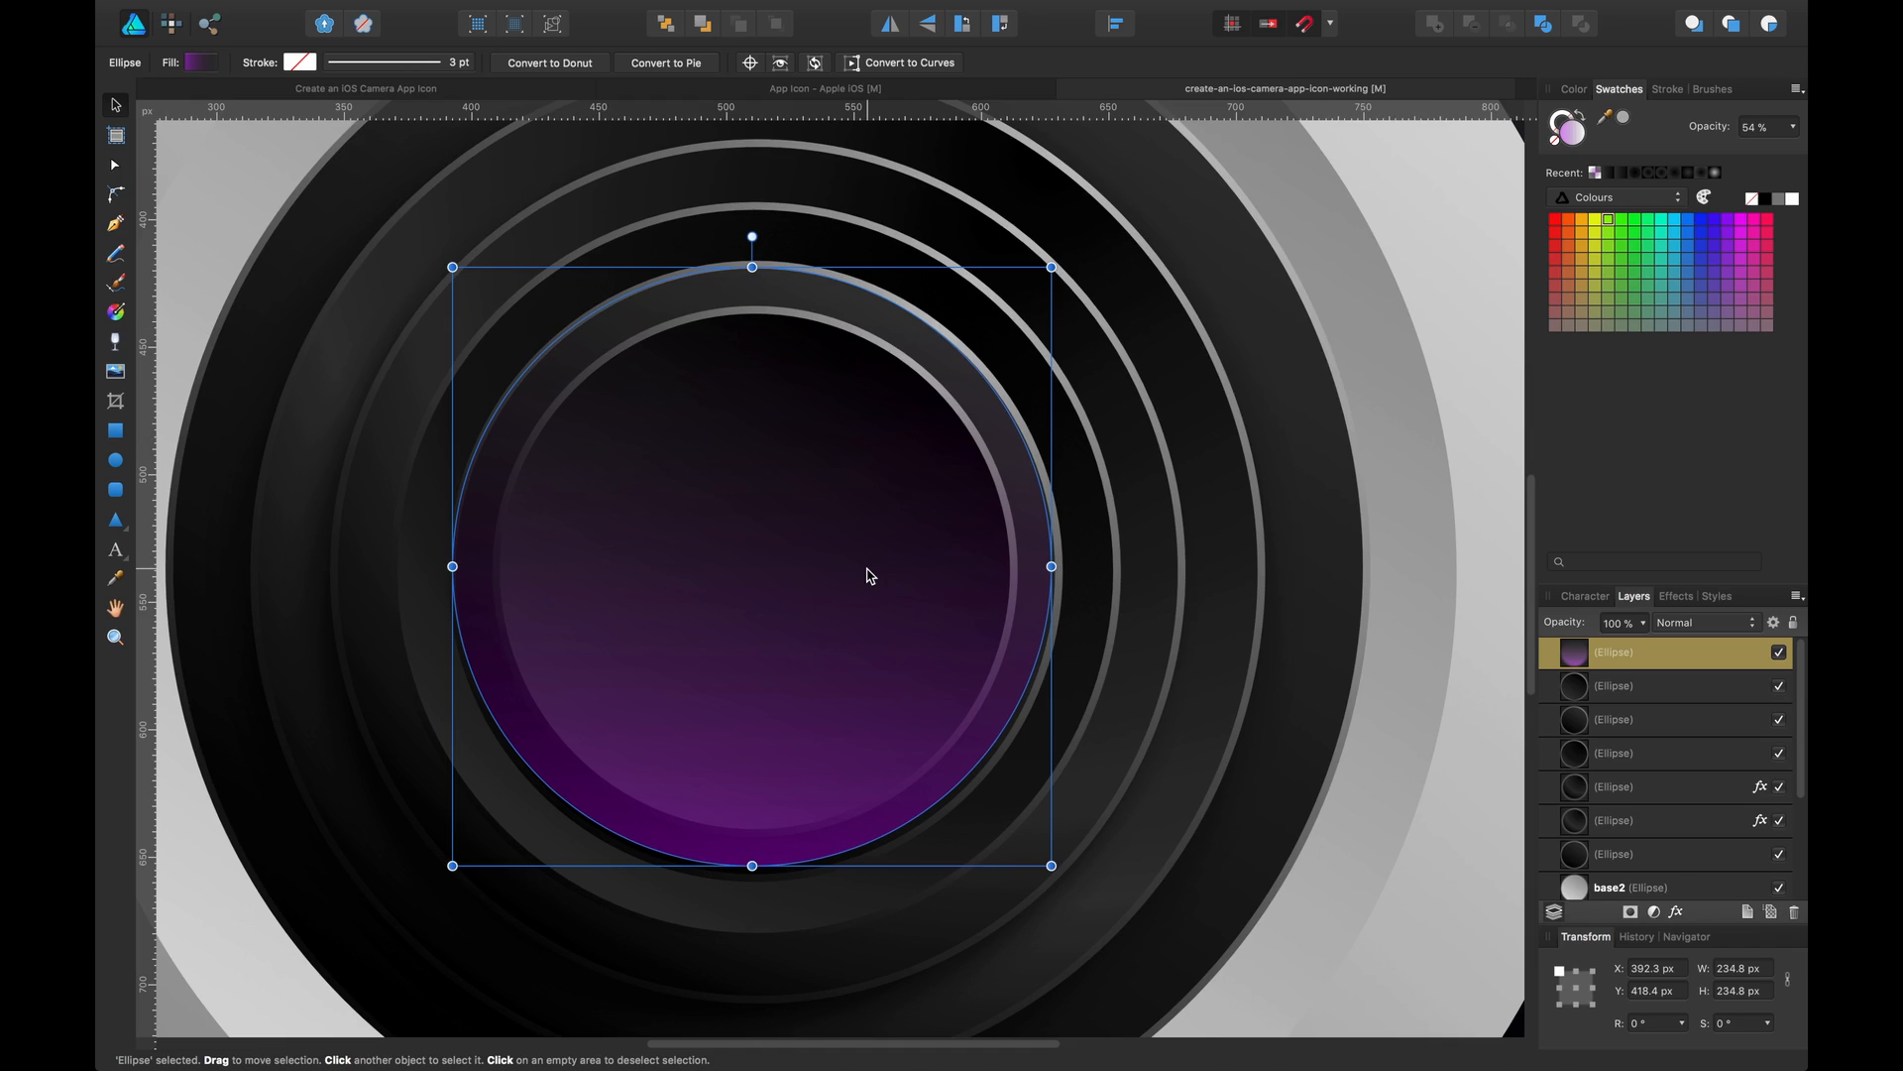
drag(870, 575, 902, 424)
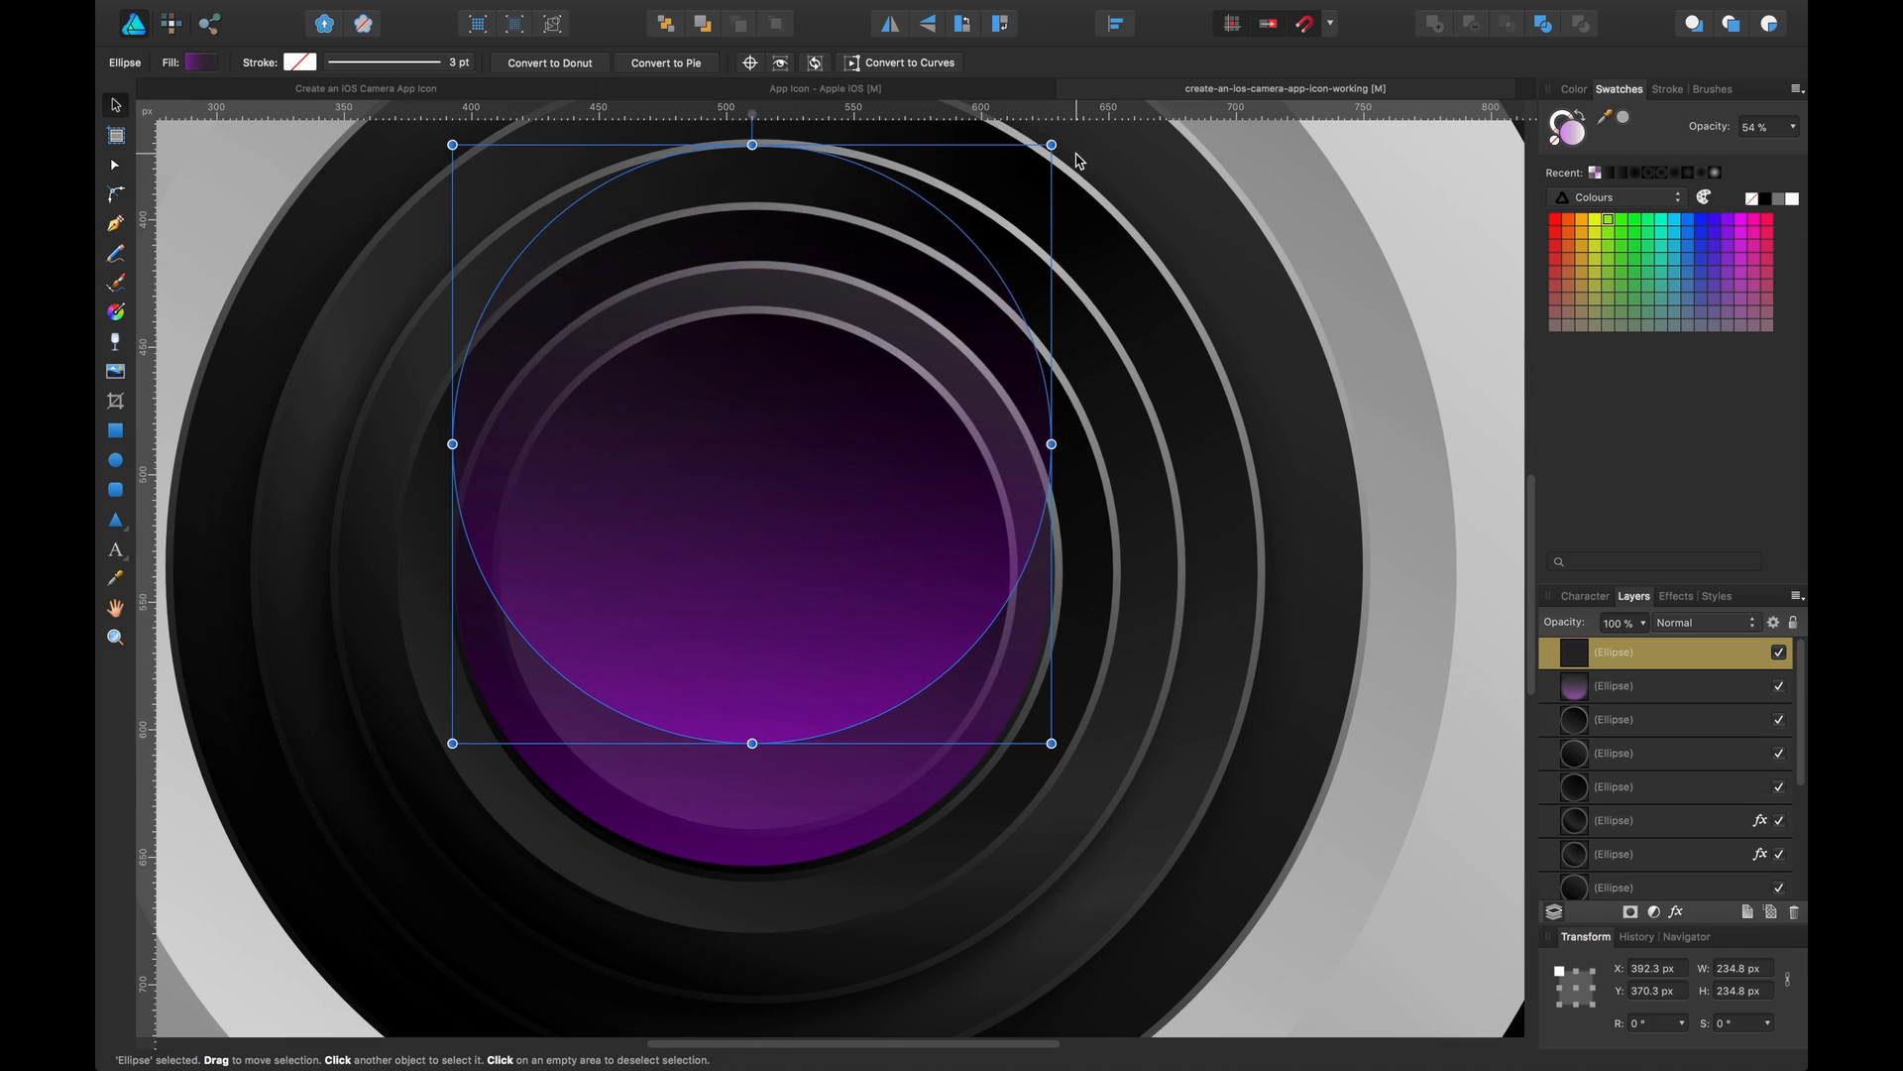
drag(1068, 151, 567, 661)
drag(714, 357, 721, 480)
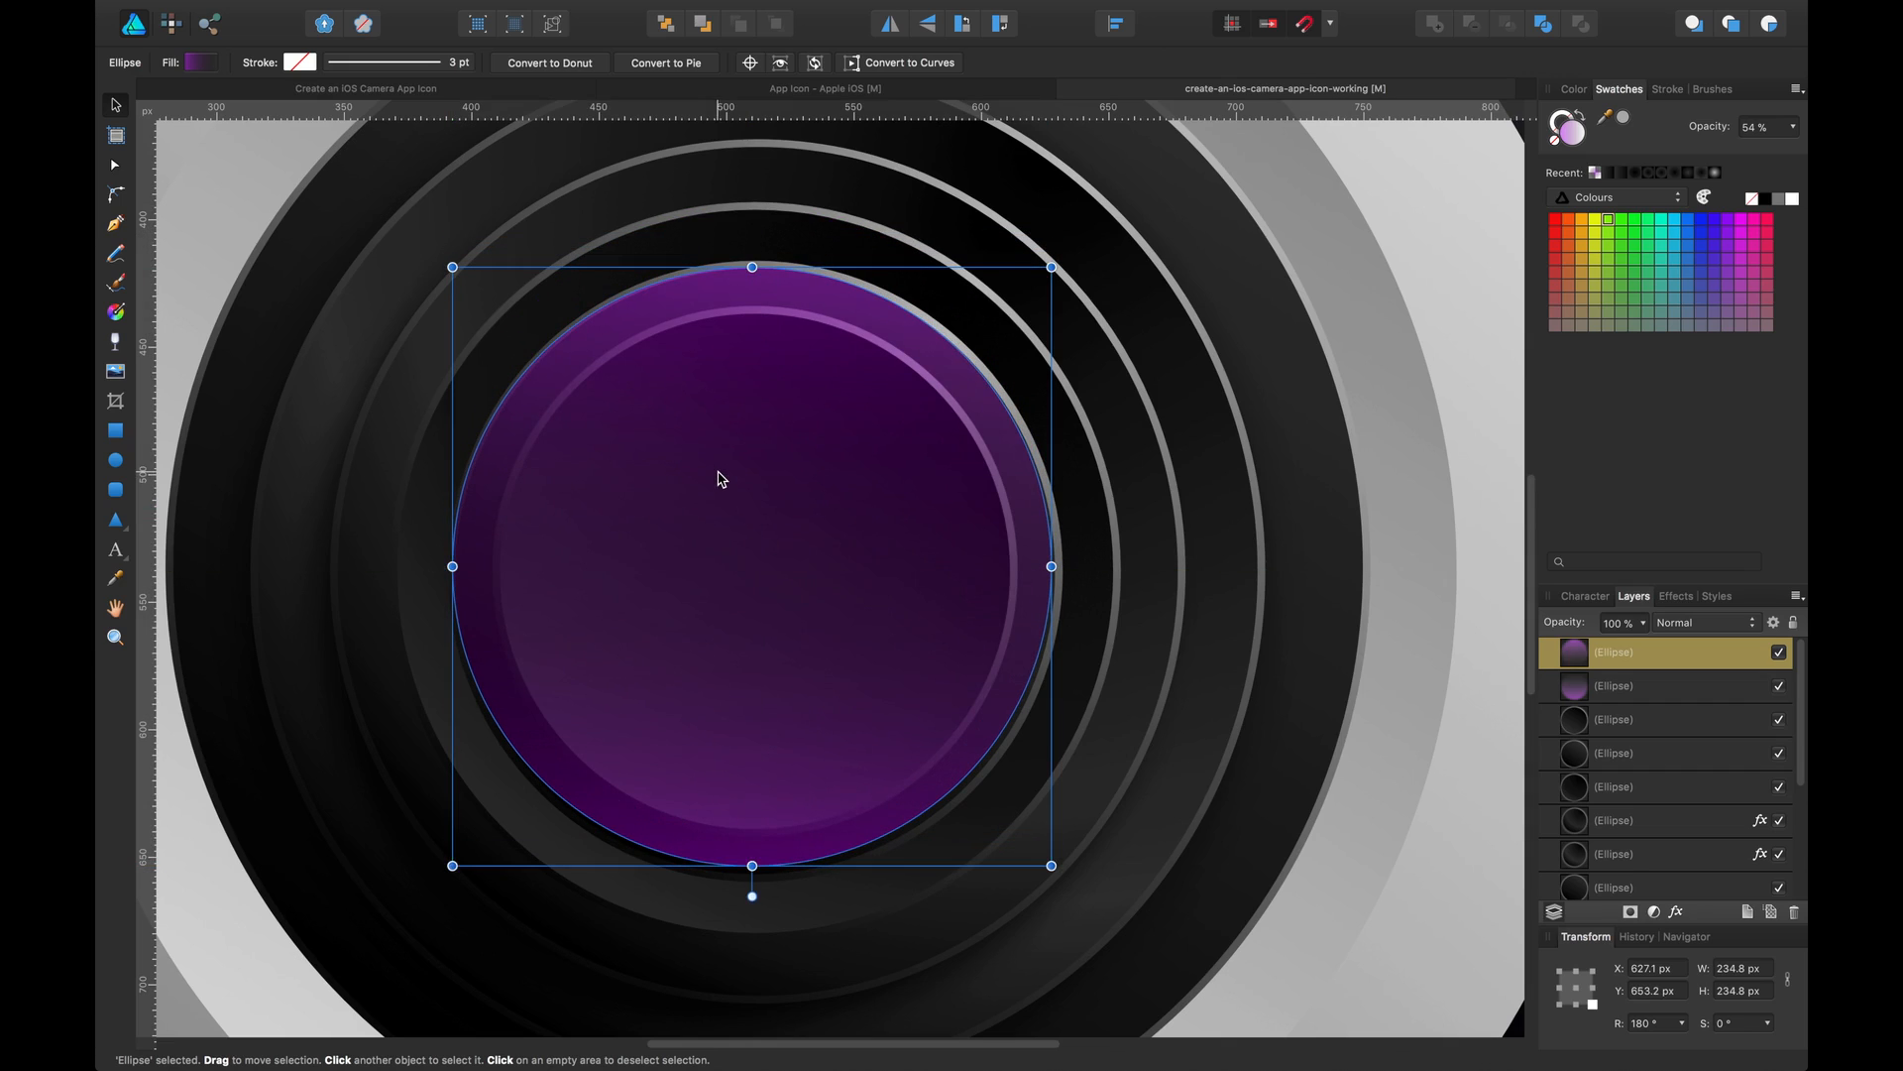
Recolour the copy's gradient start stop to blue (H 253) and set its opacity to 66%
click(201, 62)
click(278, 257)
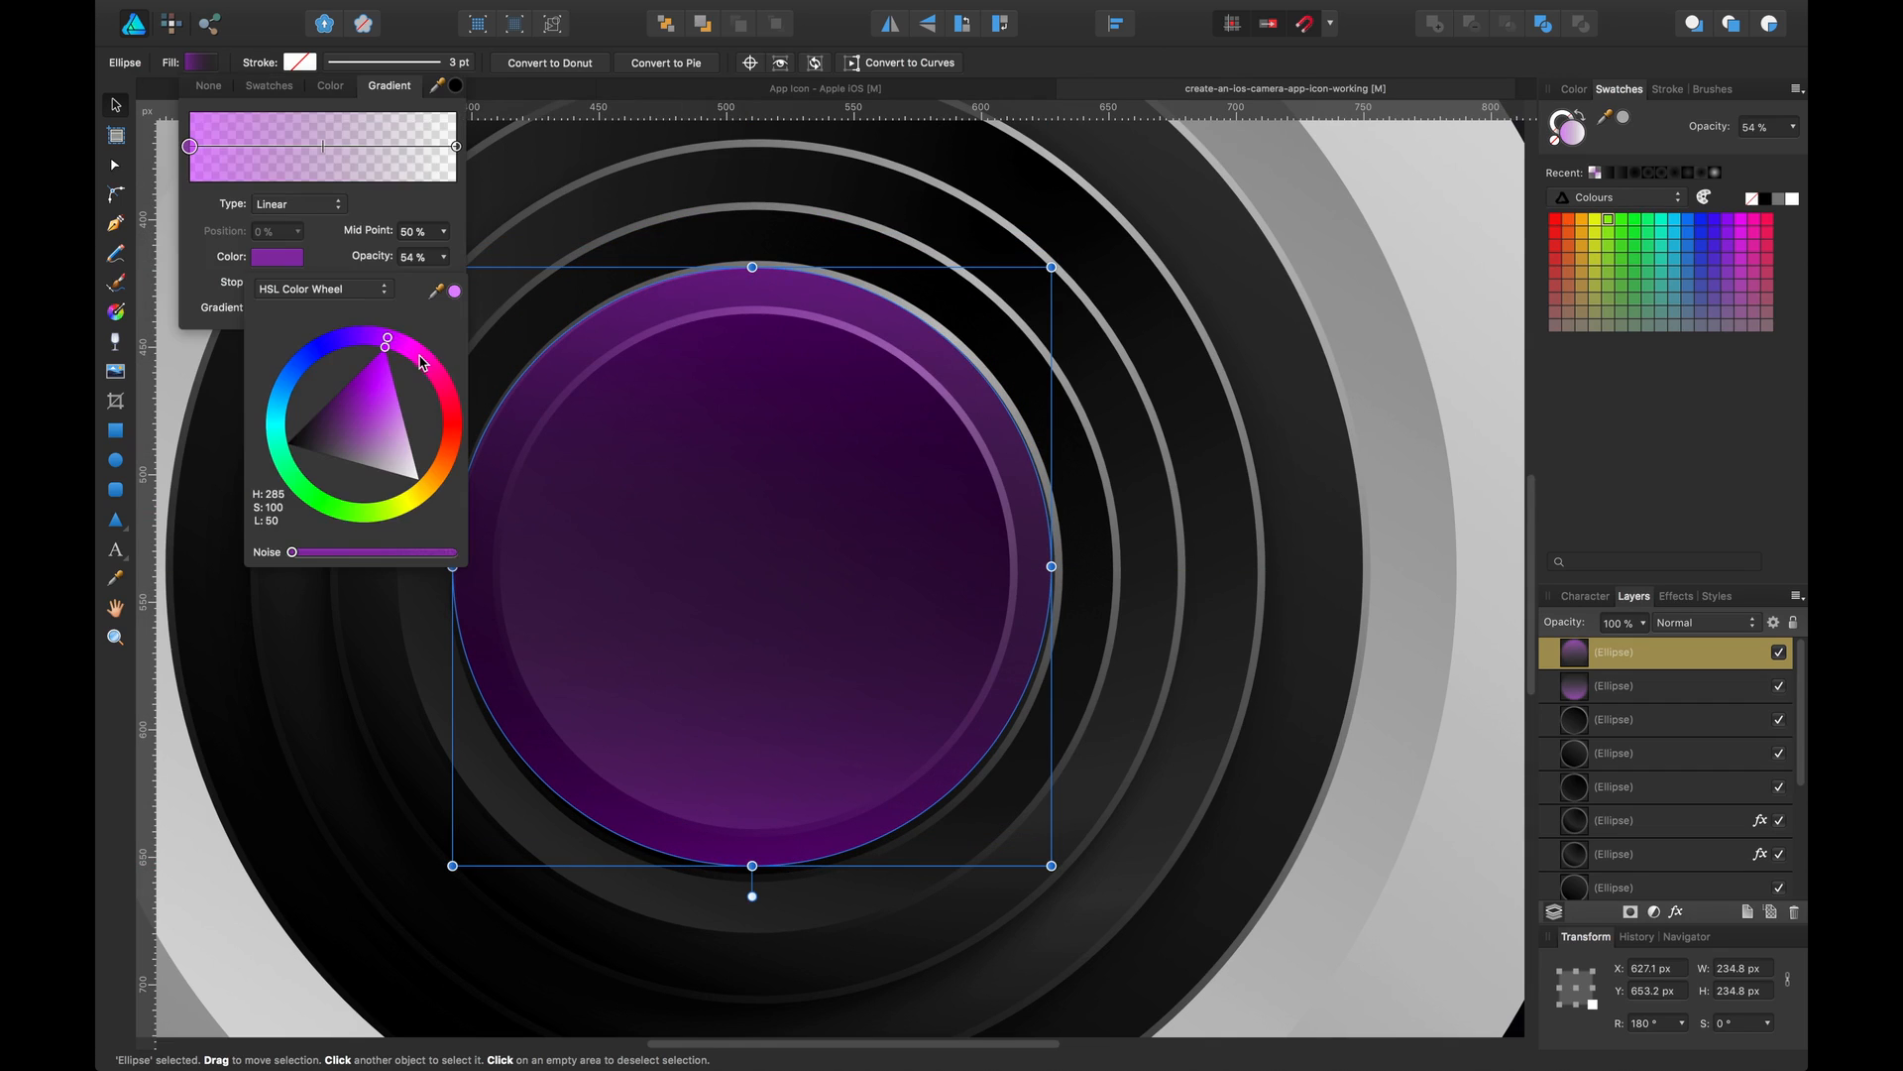
drag(383, 343, 341, 373)
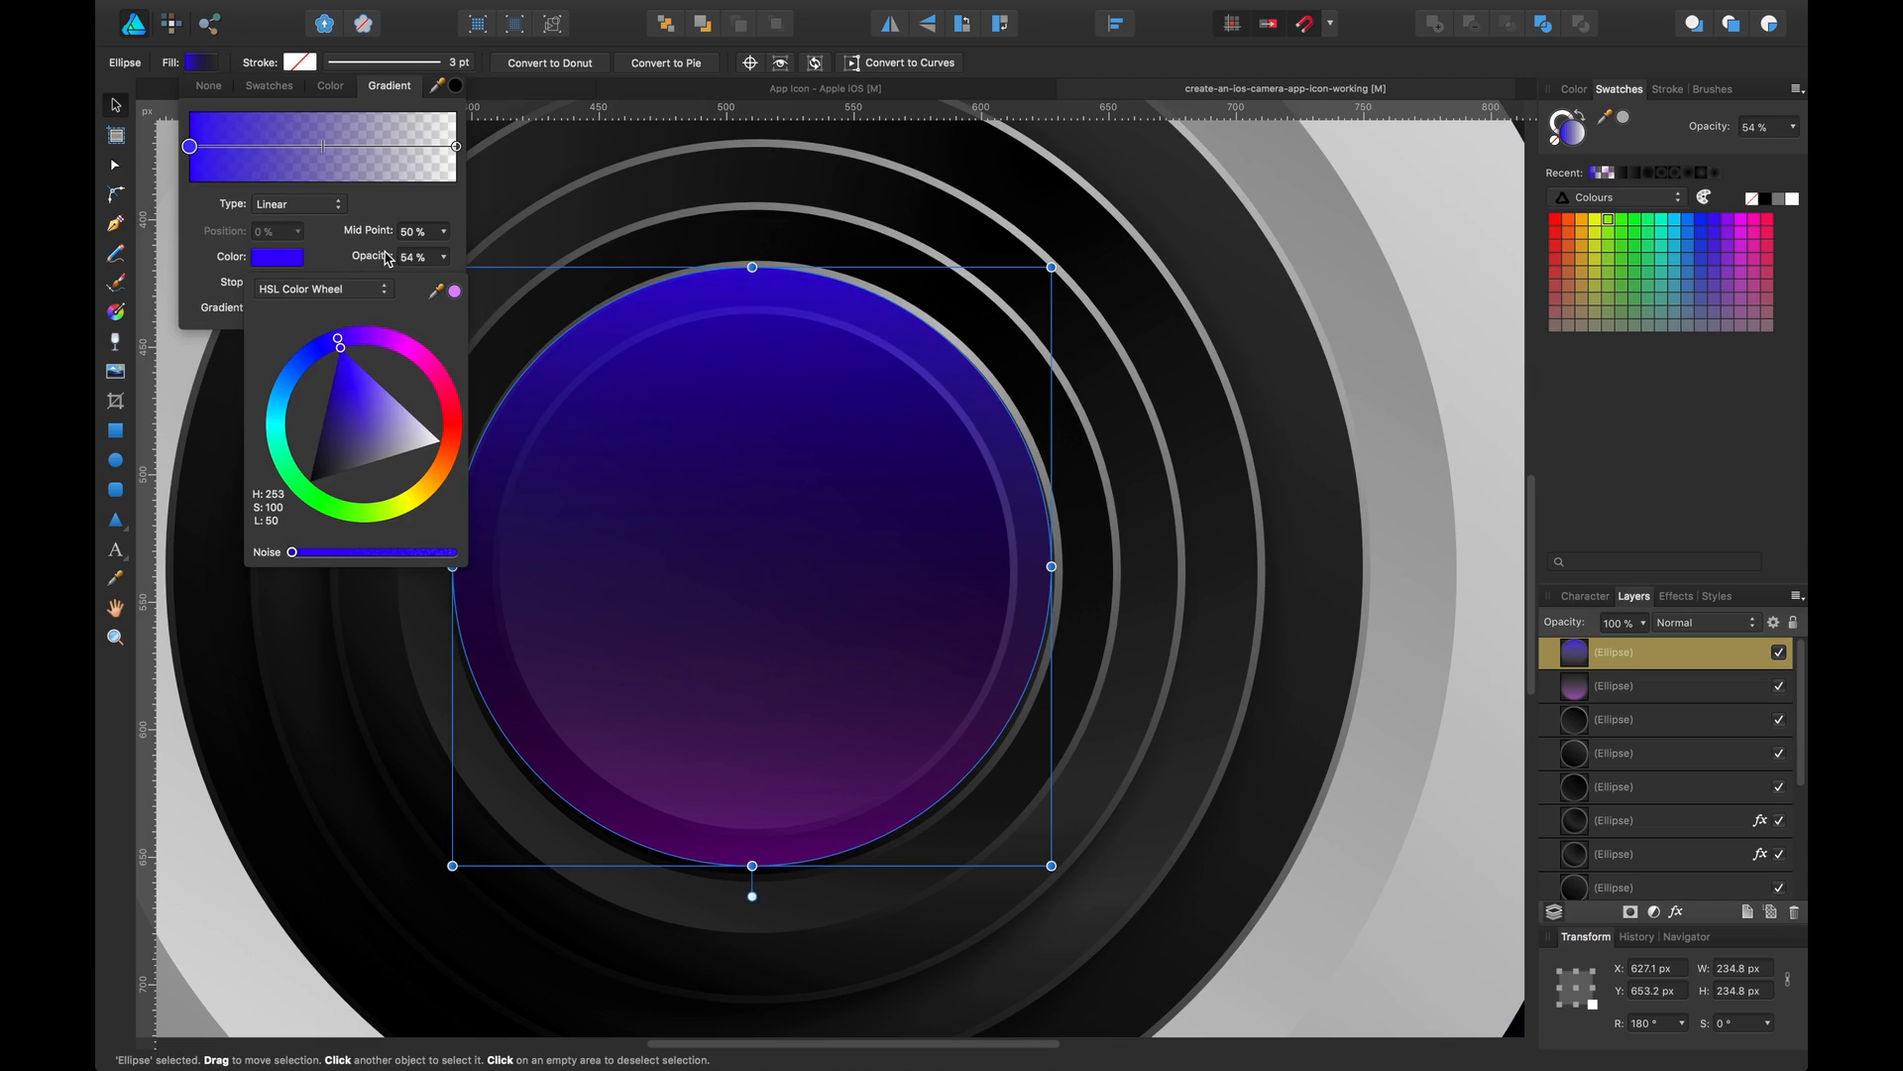
mouse_move(385, 254)
mouse_down()
mouse_move(369, 258)
mouse_move(395, 260)
mouse_up()
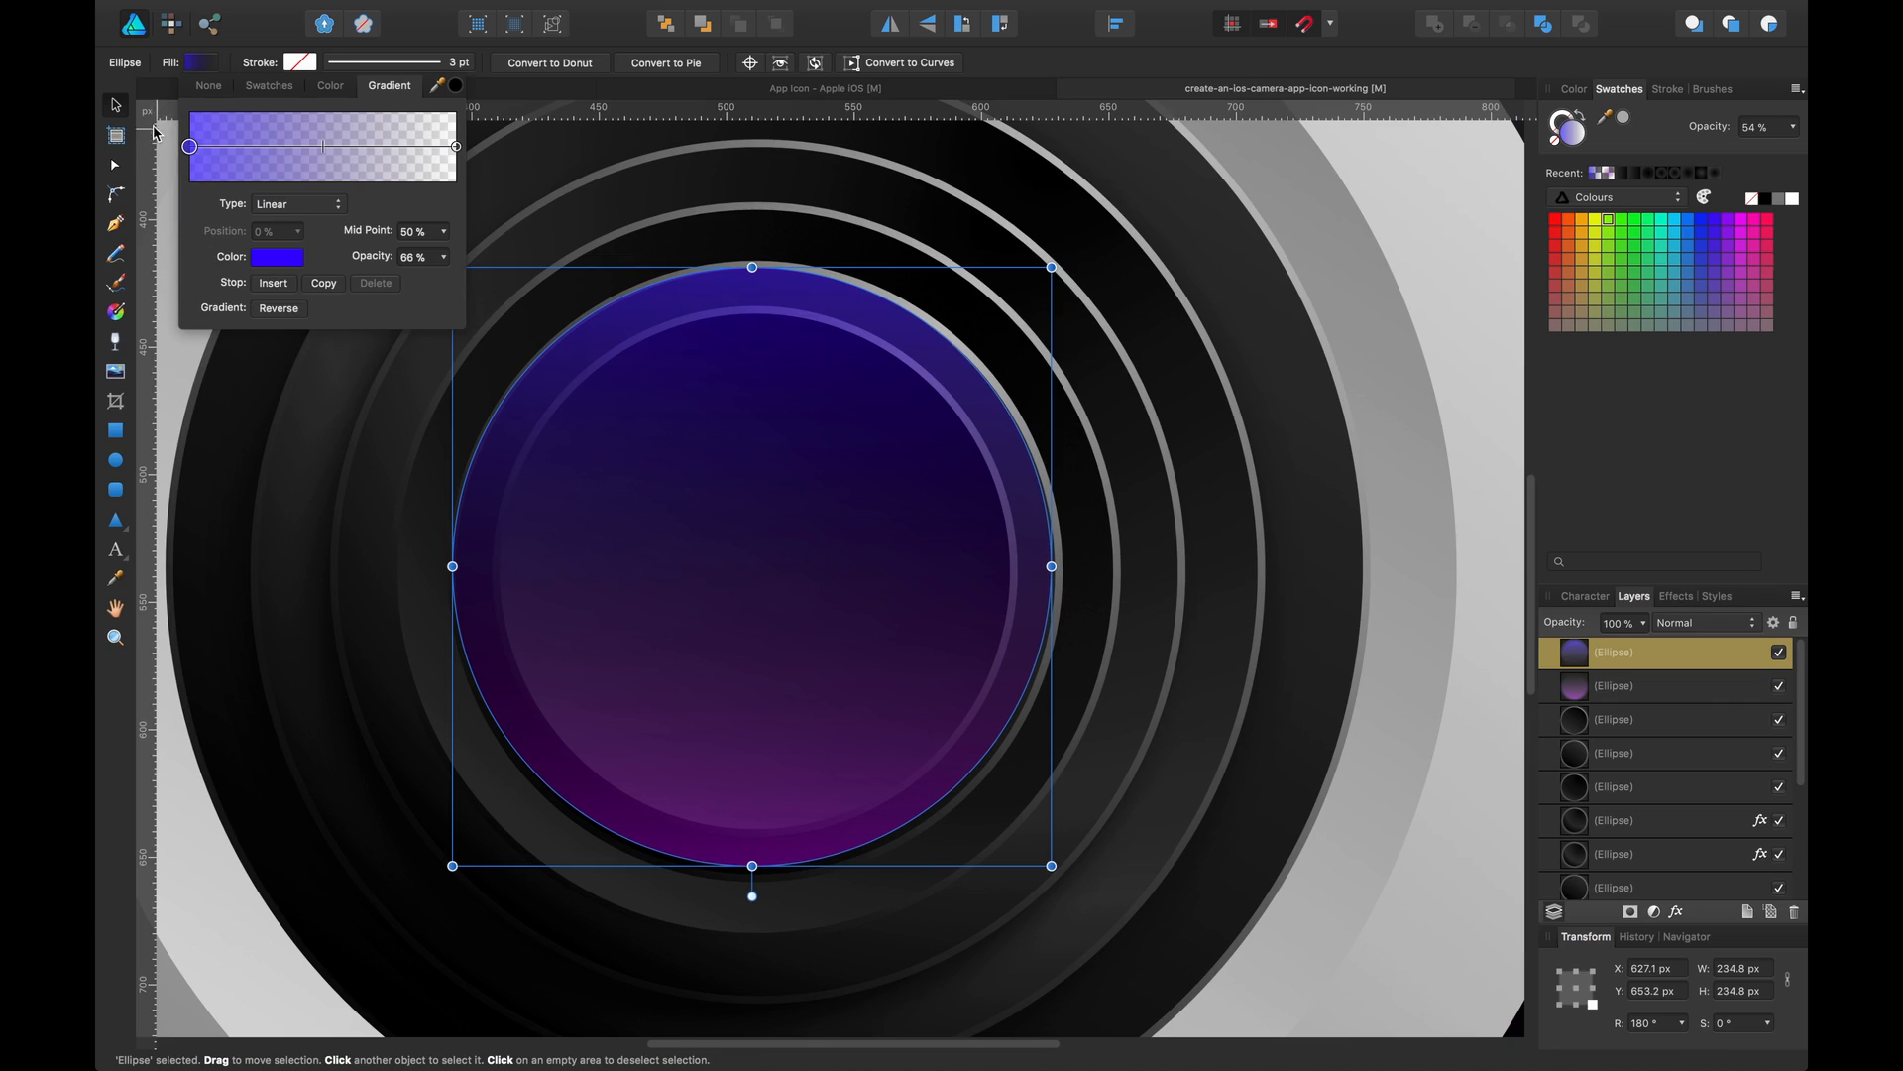
click(119, 108)
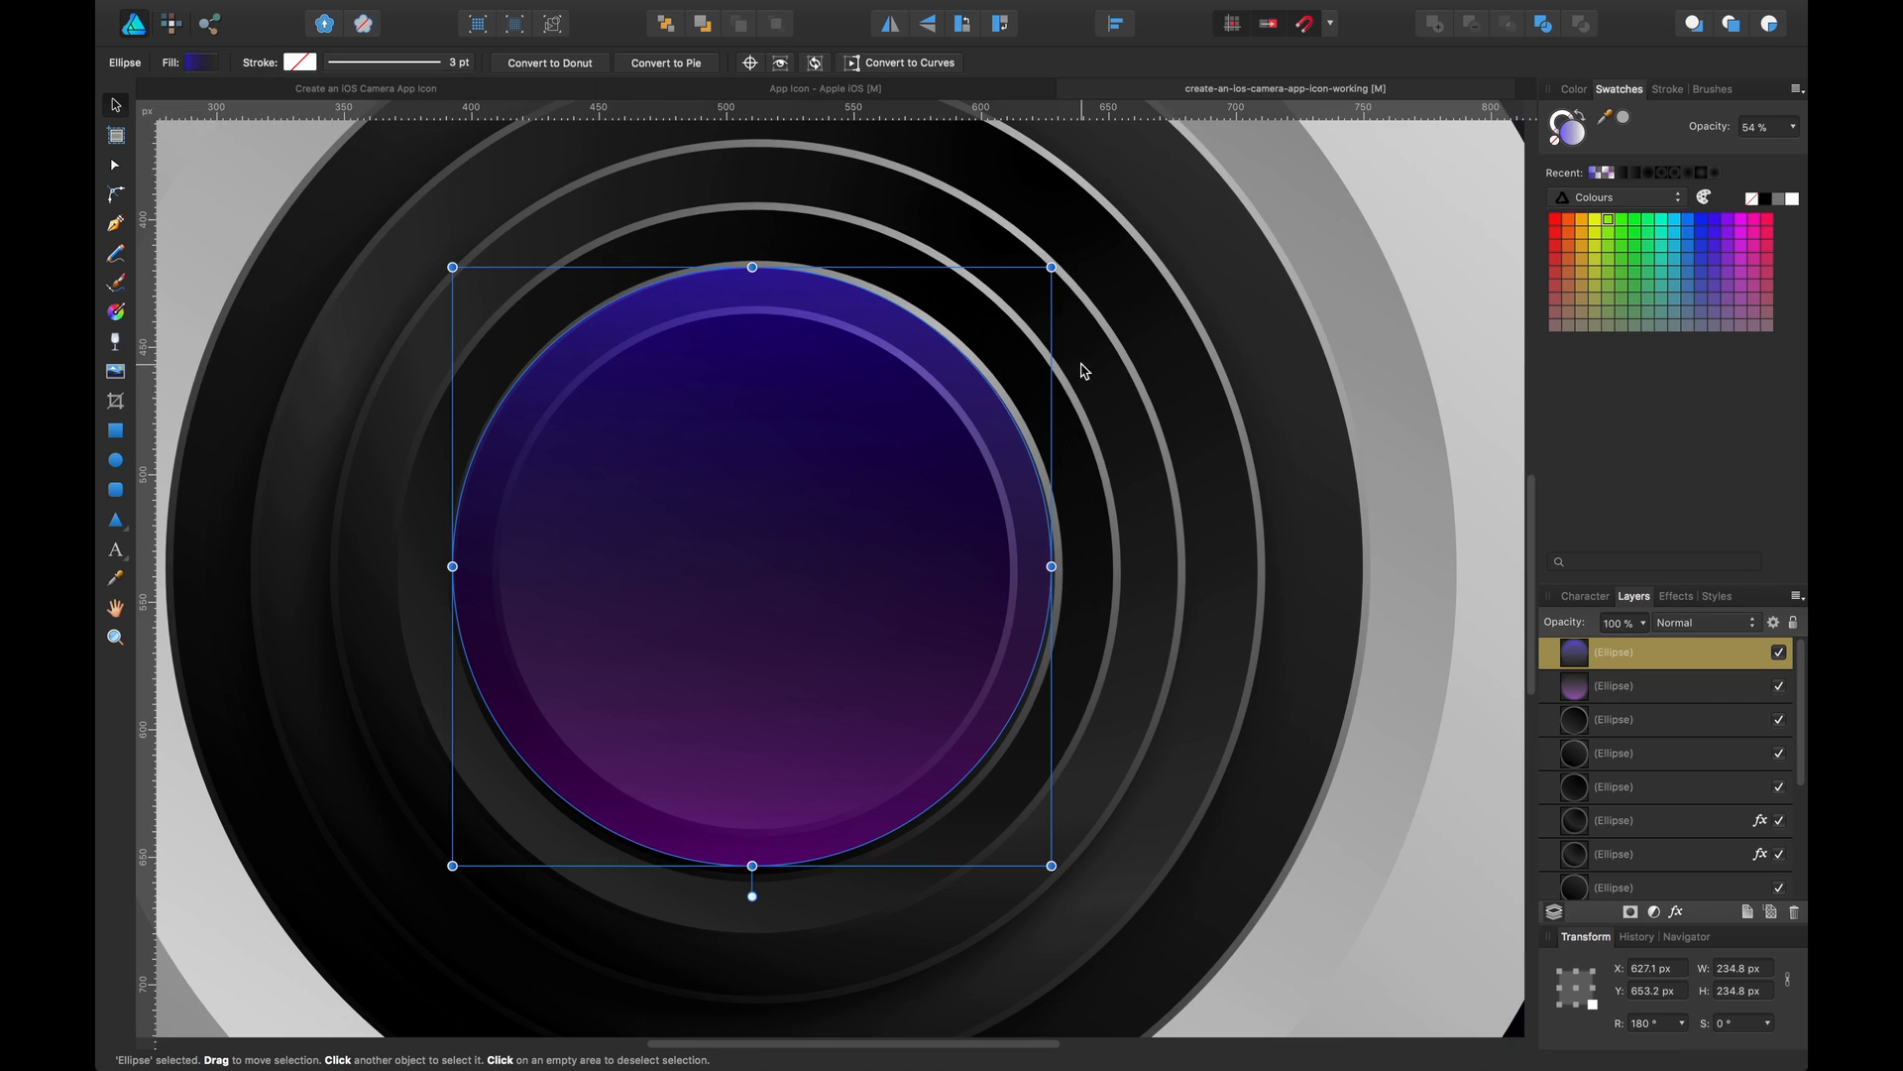
click(198, 63)
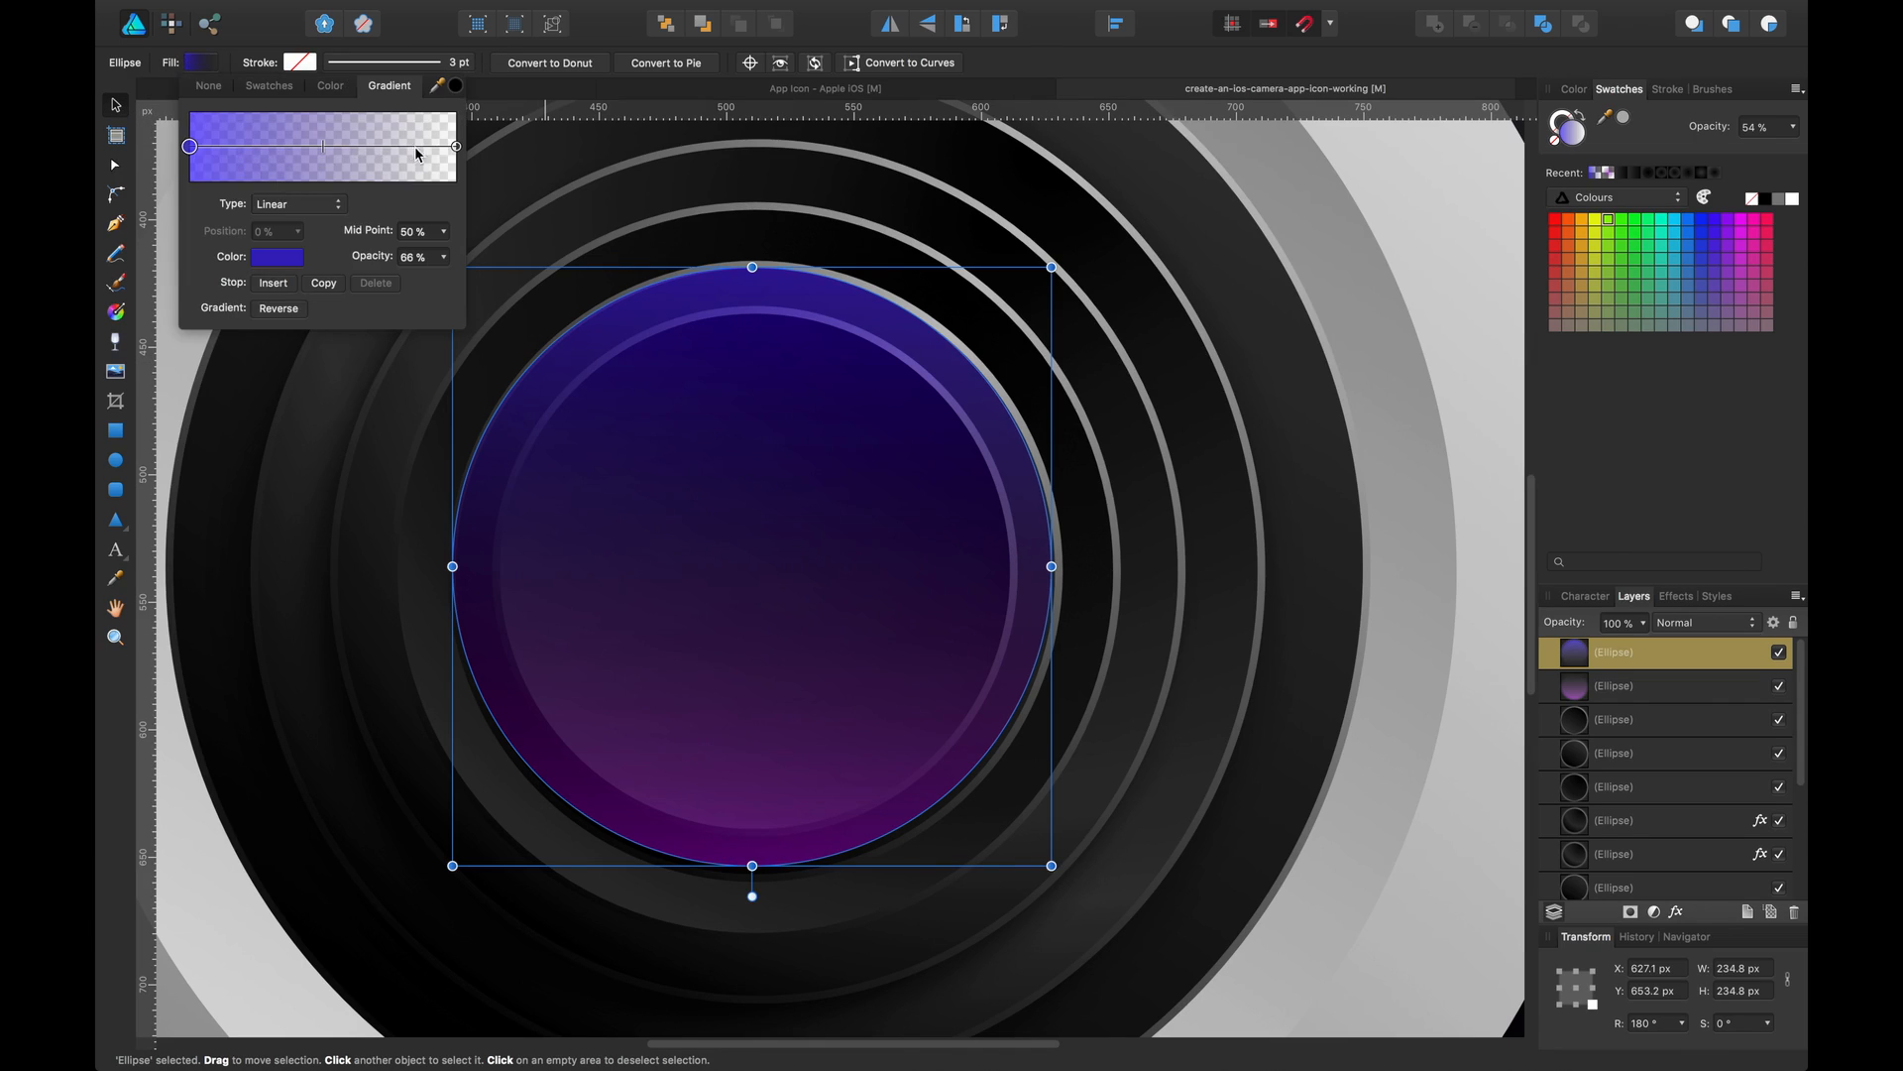
Set the copy's gradient mid point to 42%
mouse_move(322, 152)
mouse_down()
mouse_move(288, 155)
mouse_move(313, 151)
mouse_up()
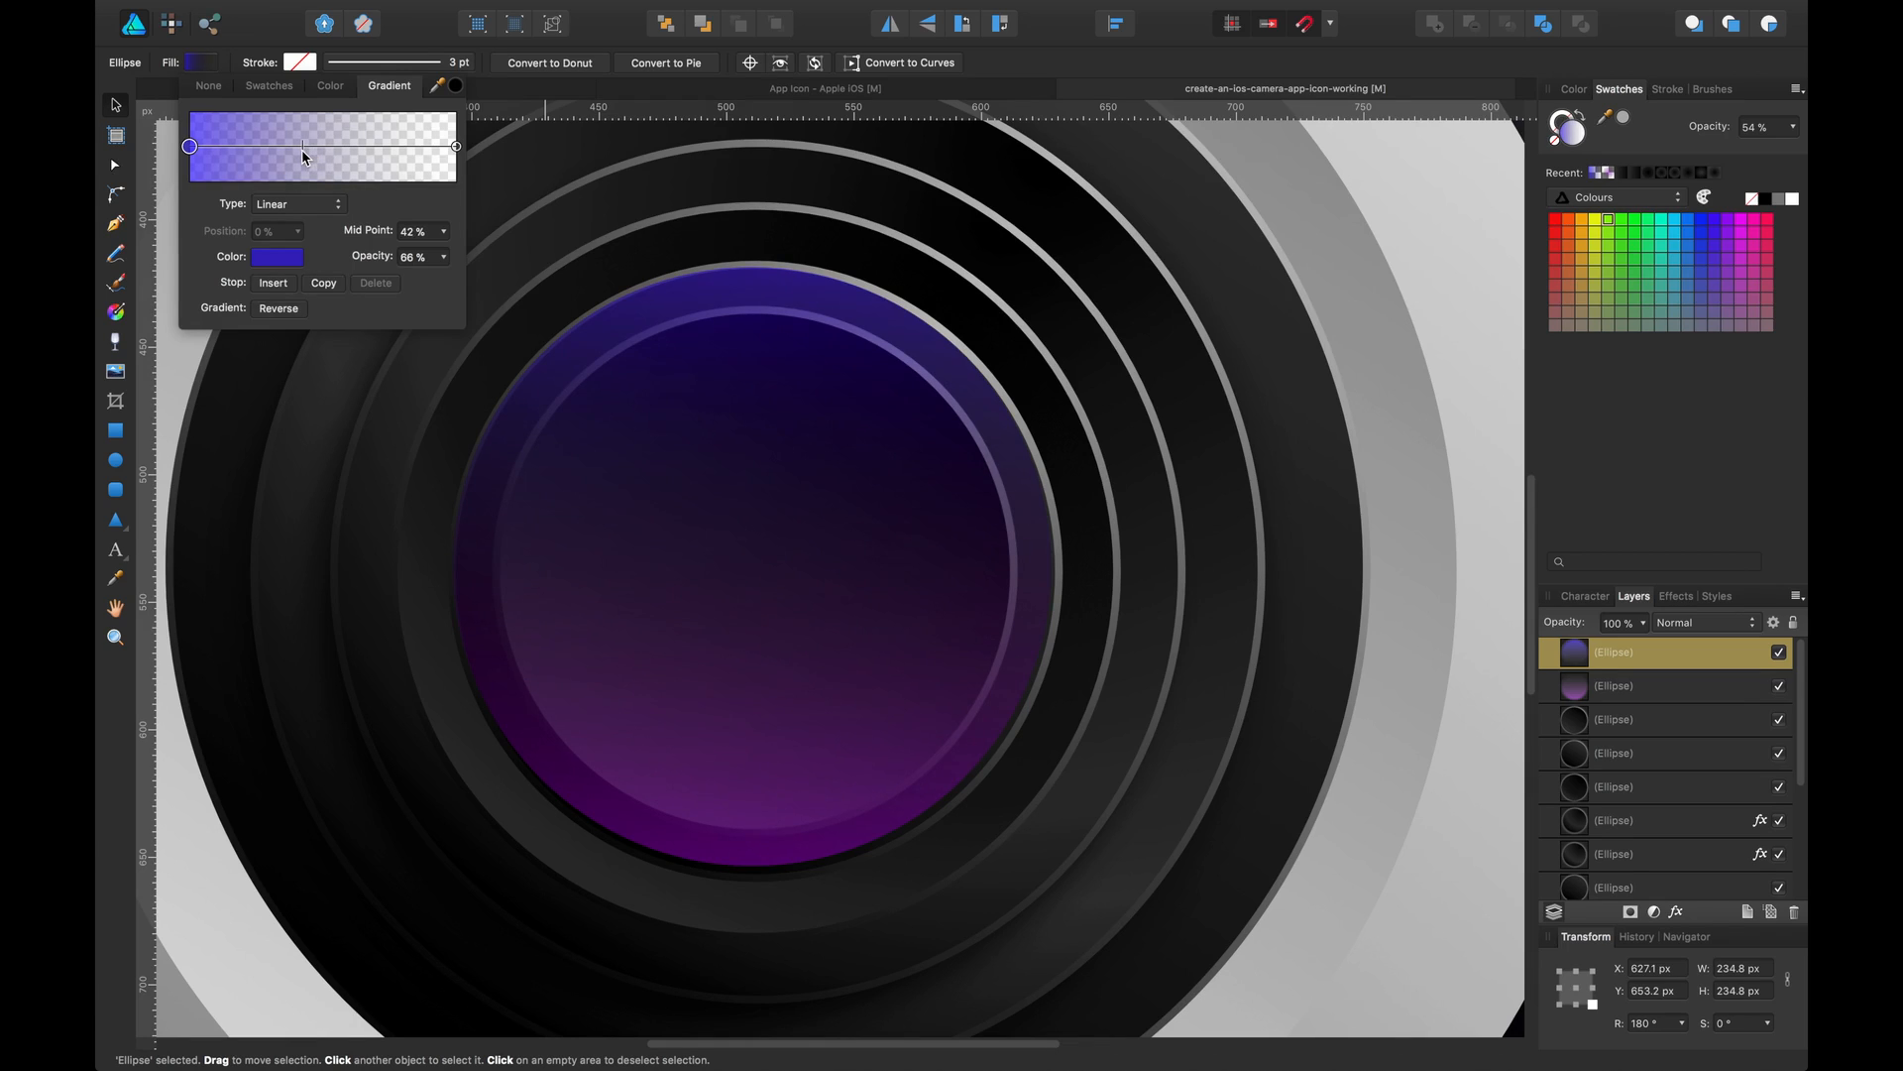
click(116, 110)
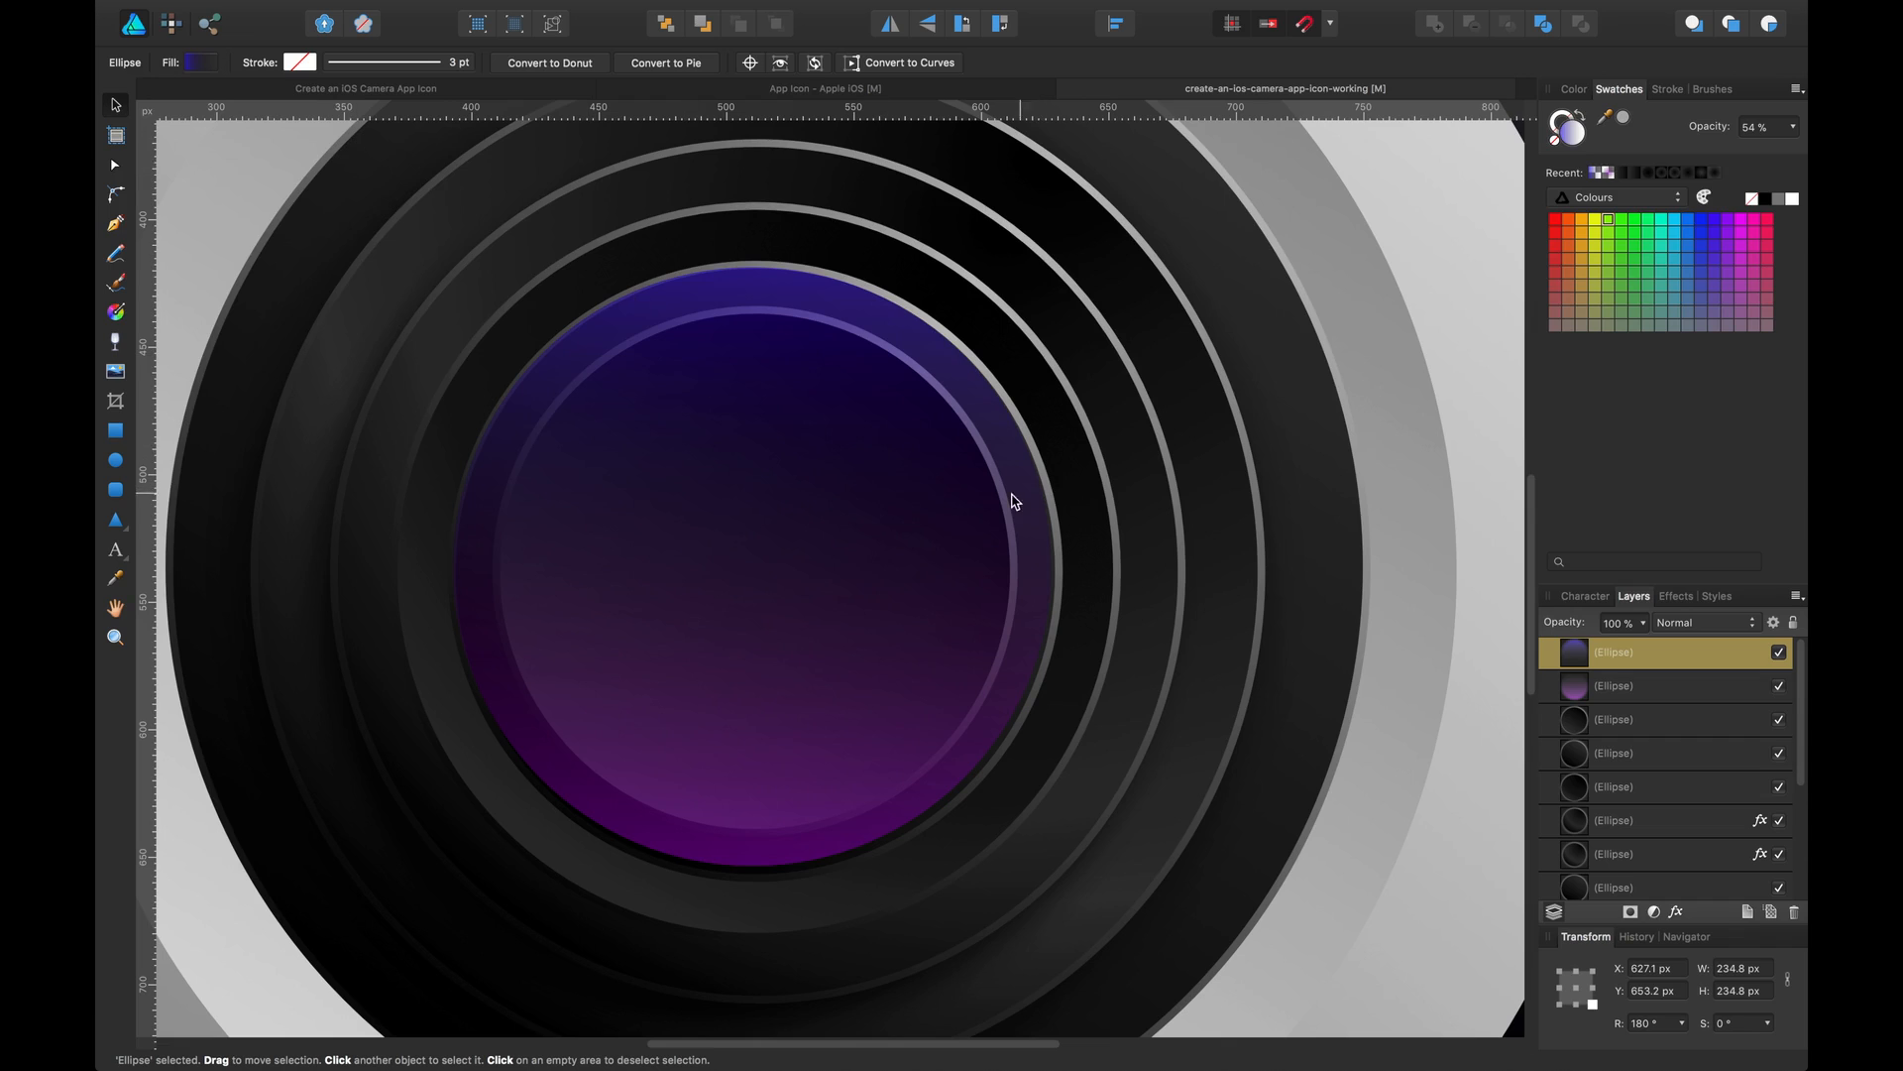
Realign the flipped copy so it sits over the original purple circle
drag(1013, 494, 1021, 474)
click(1652, 689)
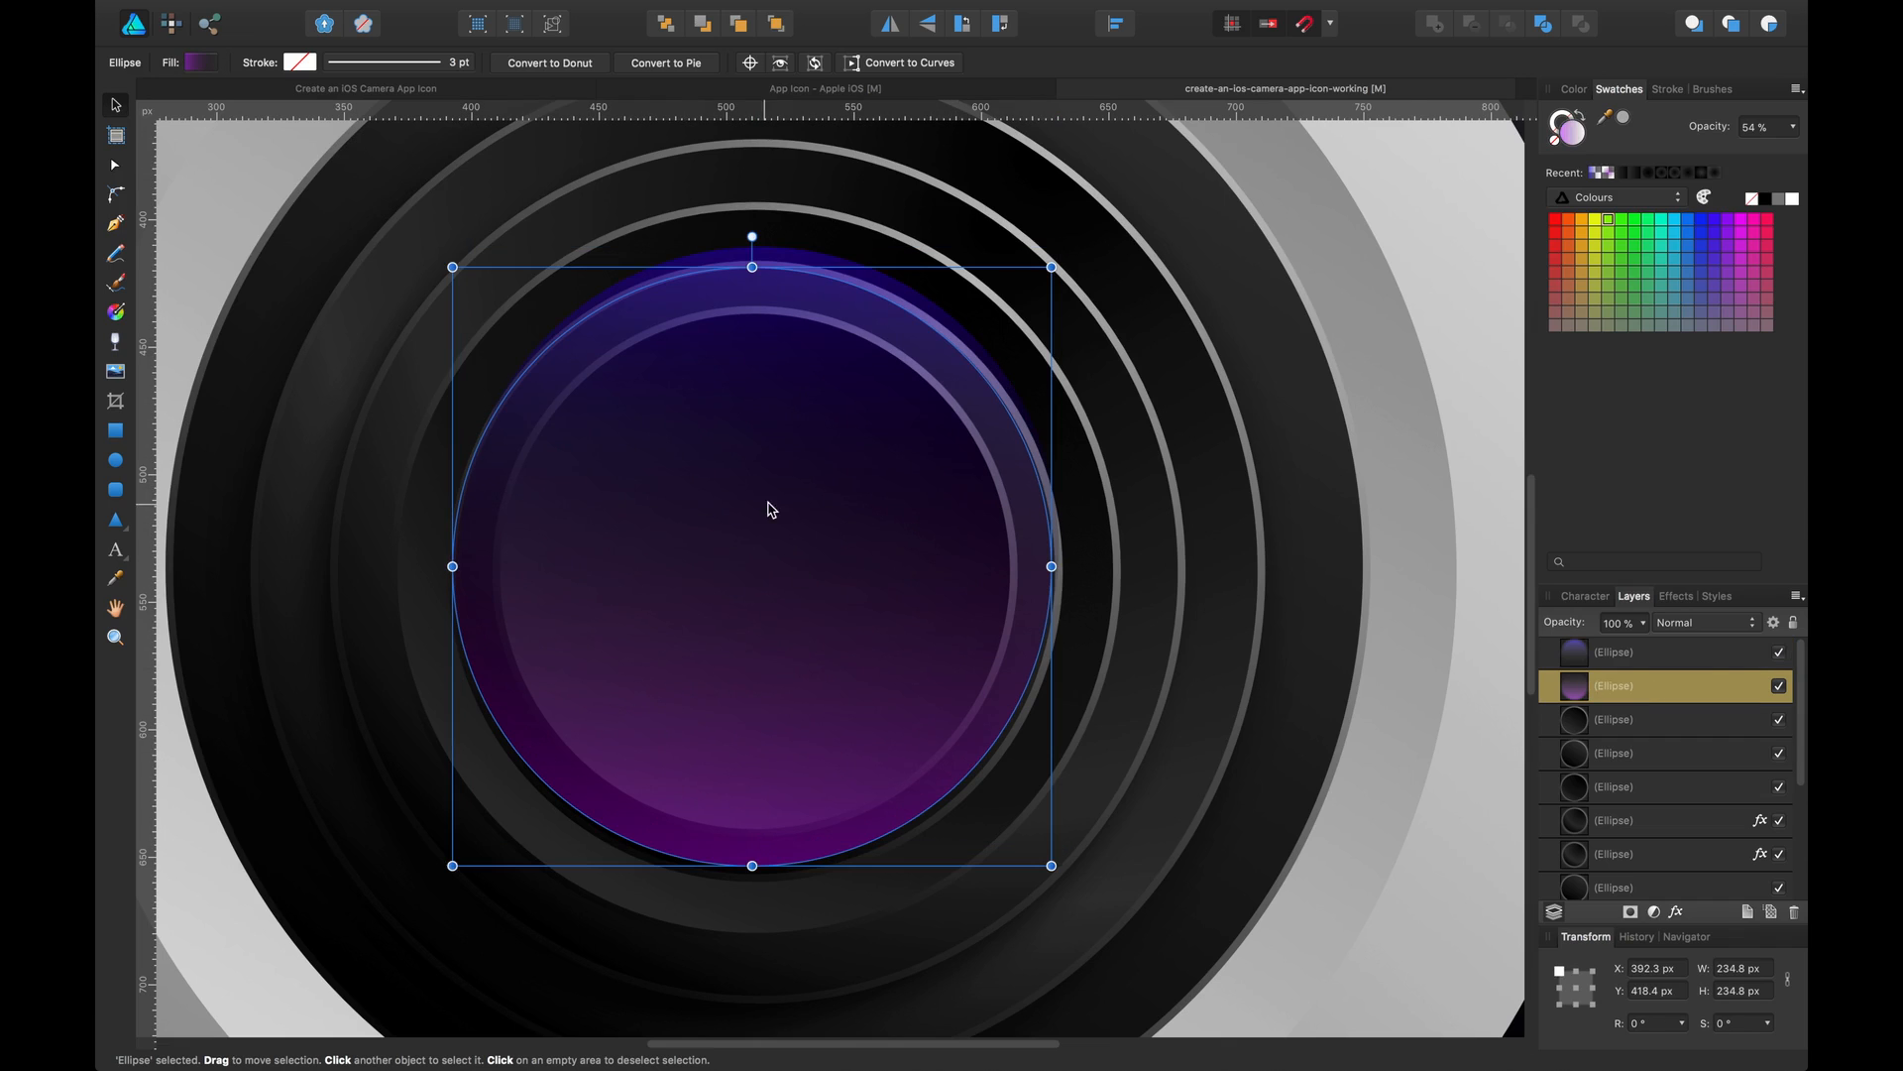
drag(753, 266, 788, 448)
key(super+z)
key(super+z)
click(876, 298)
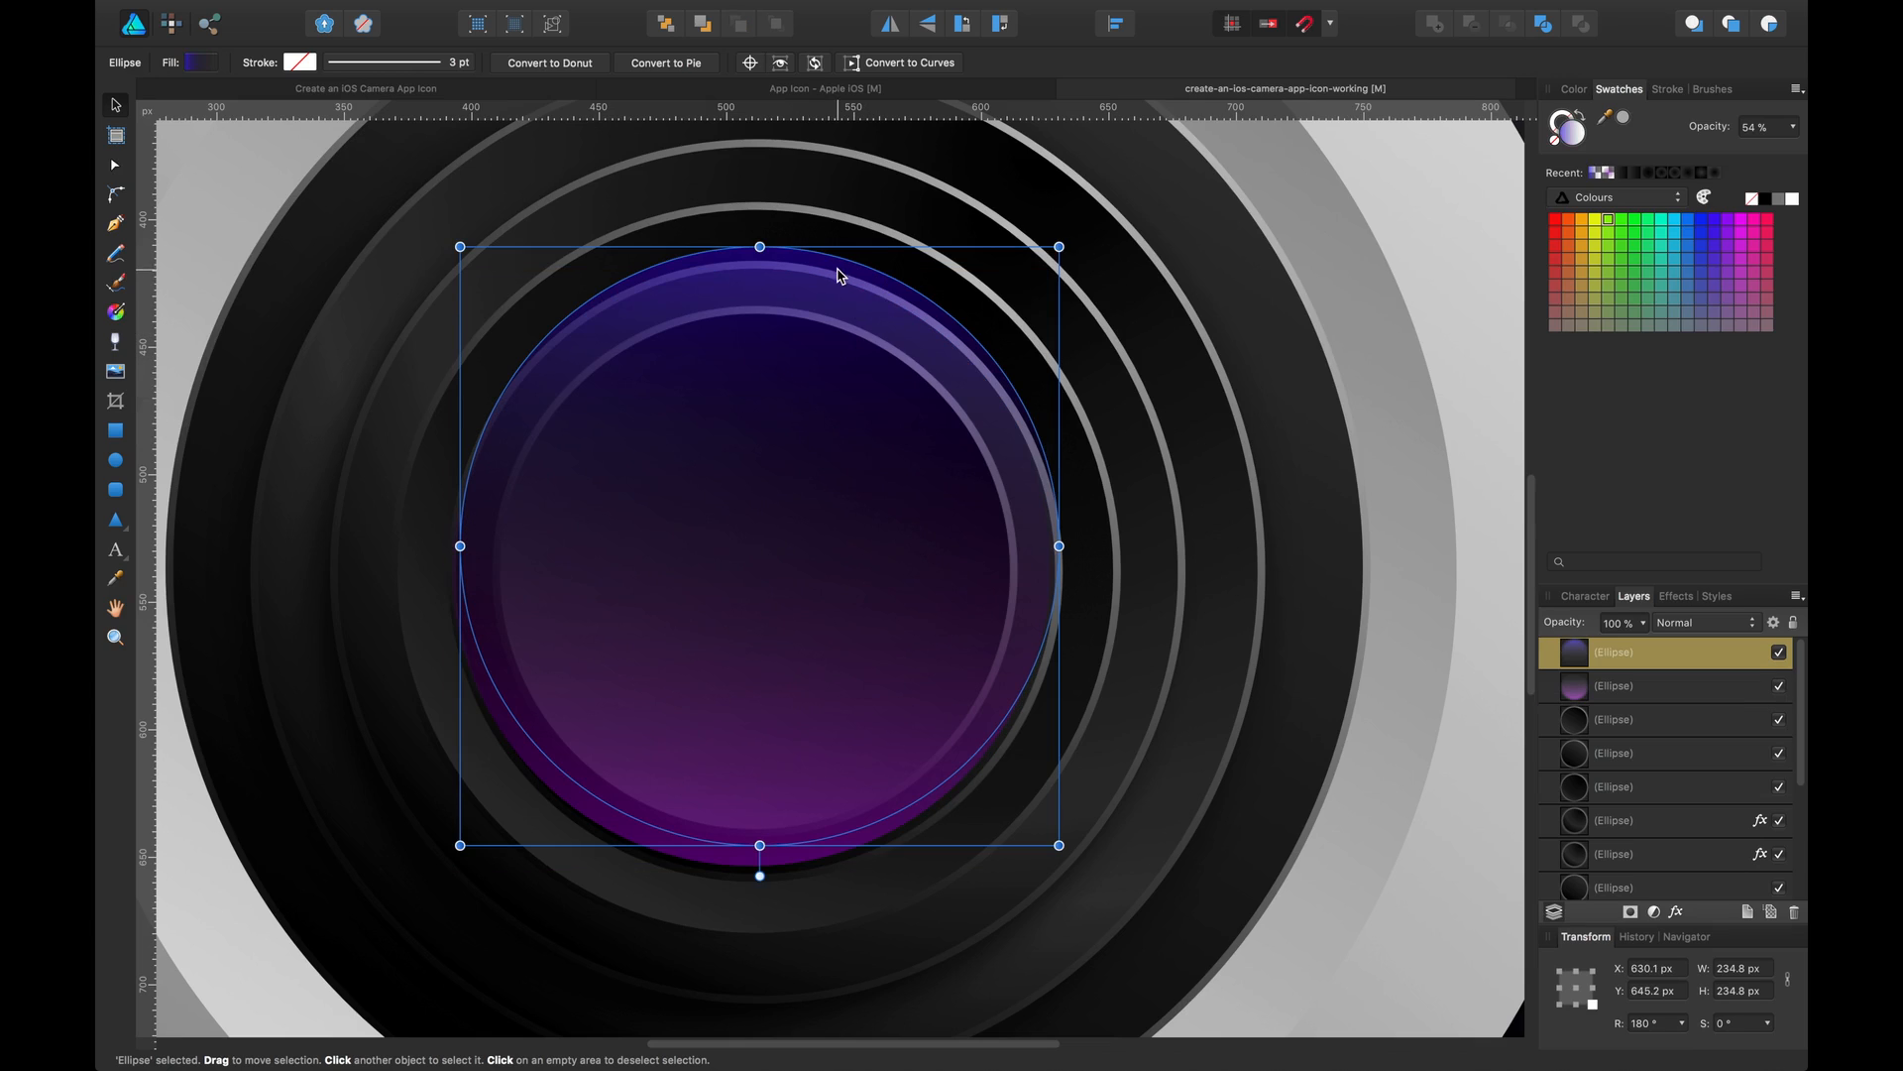
drag(837, 275, 838, 287)
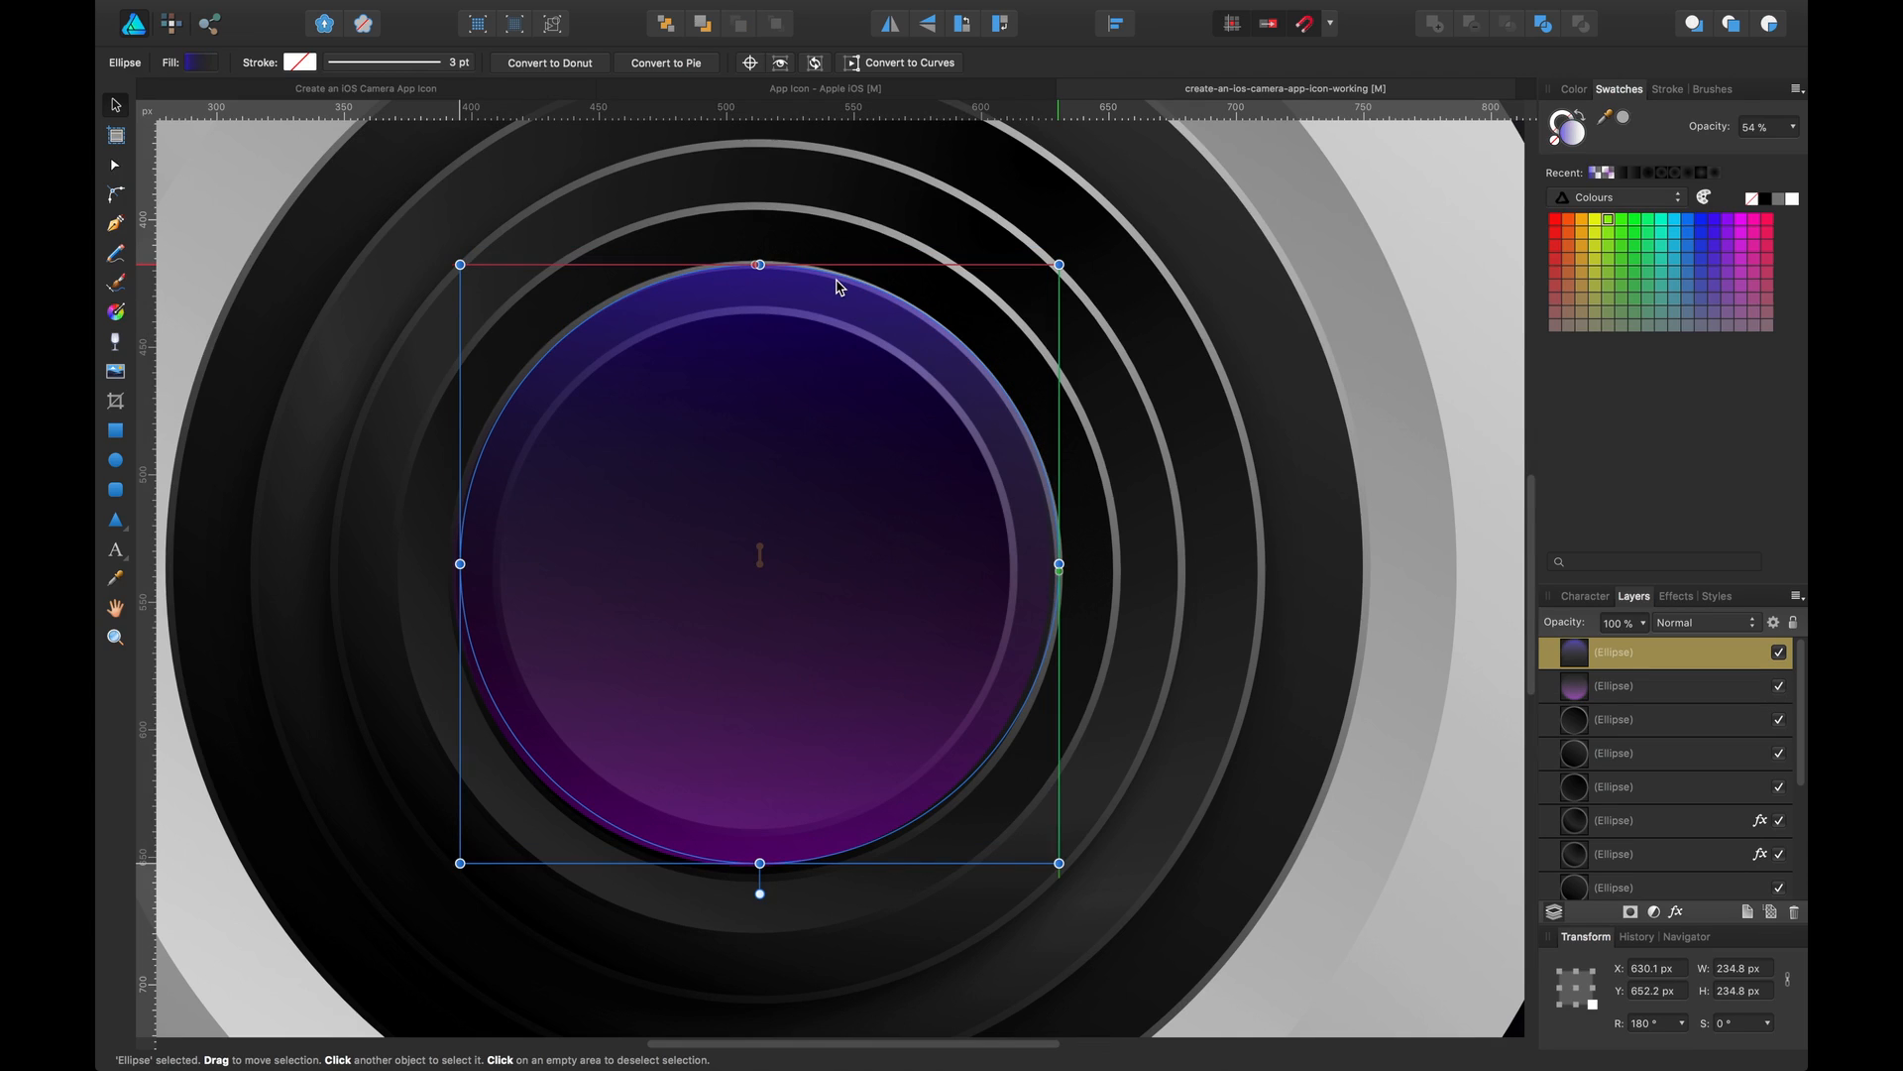
Inspect the lens layers in the reference icon document, then switch back to the working file
click(1432, 331)
key(super+minus)
key(super+minus)
key(super+minus)
key(super+minus)
key(super+minus)
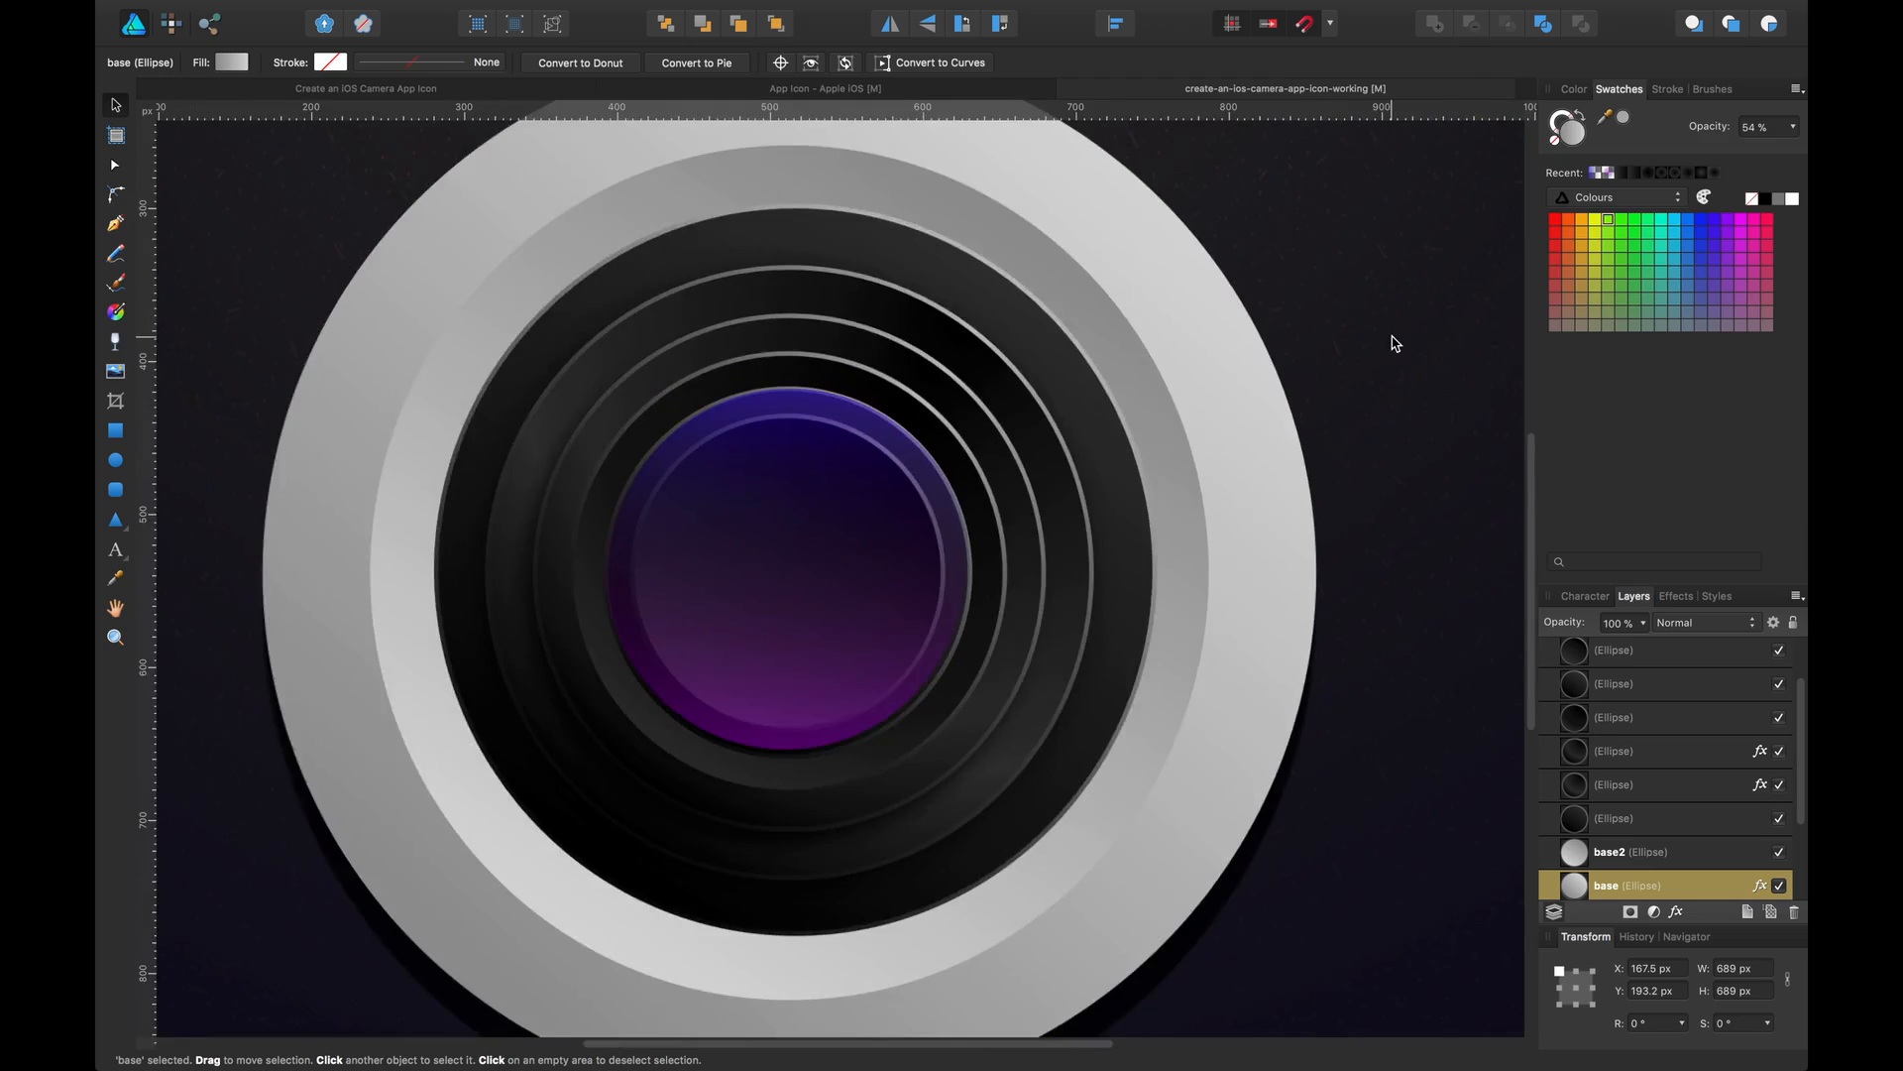
key(super+plus)
key(super+plus)
key(super+plus)
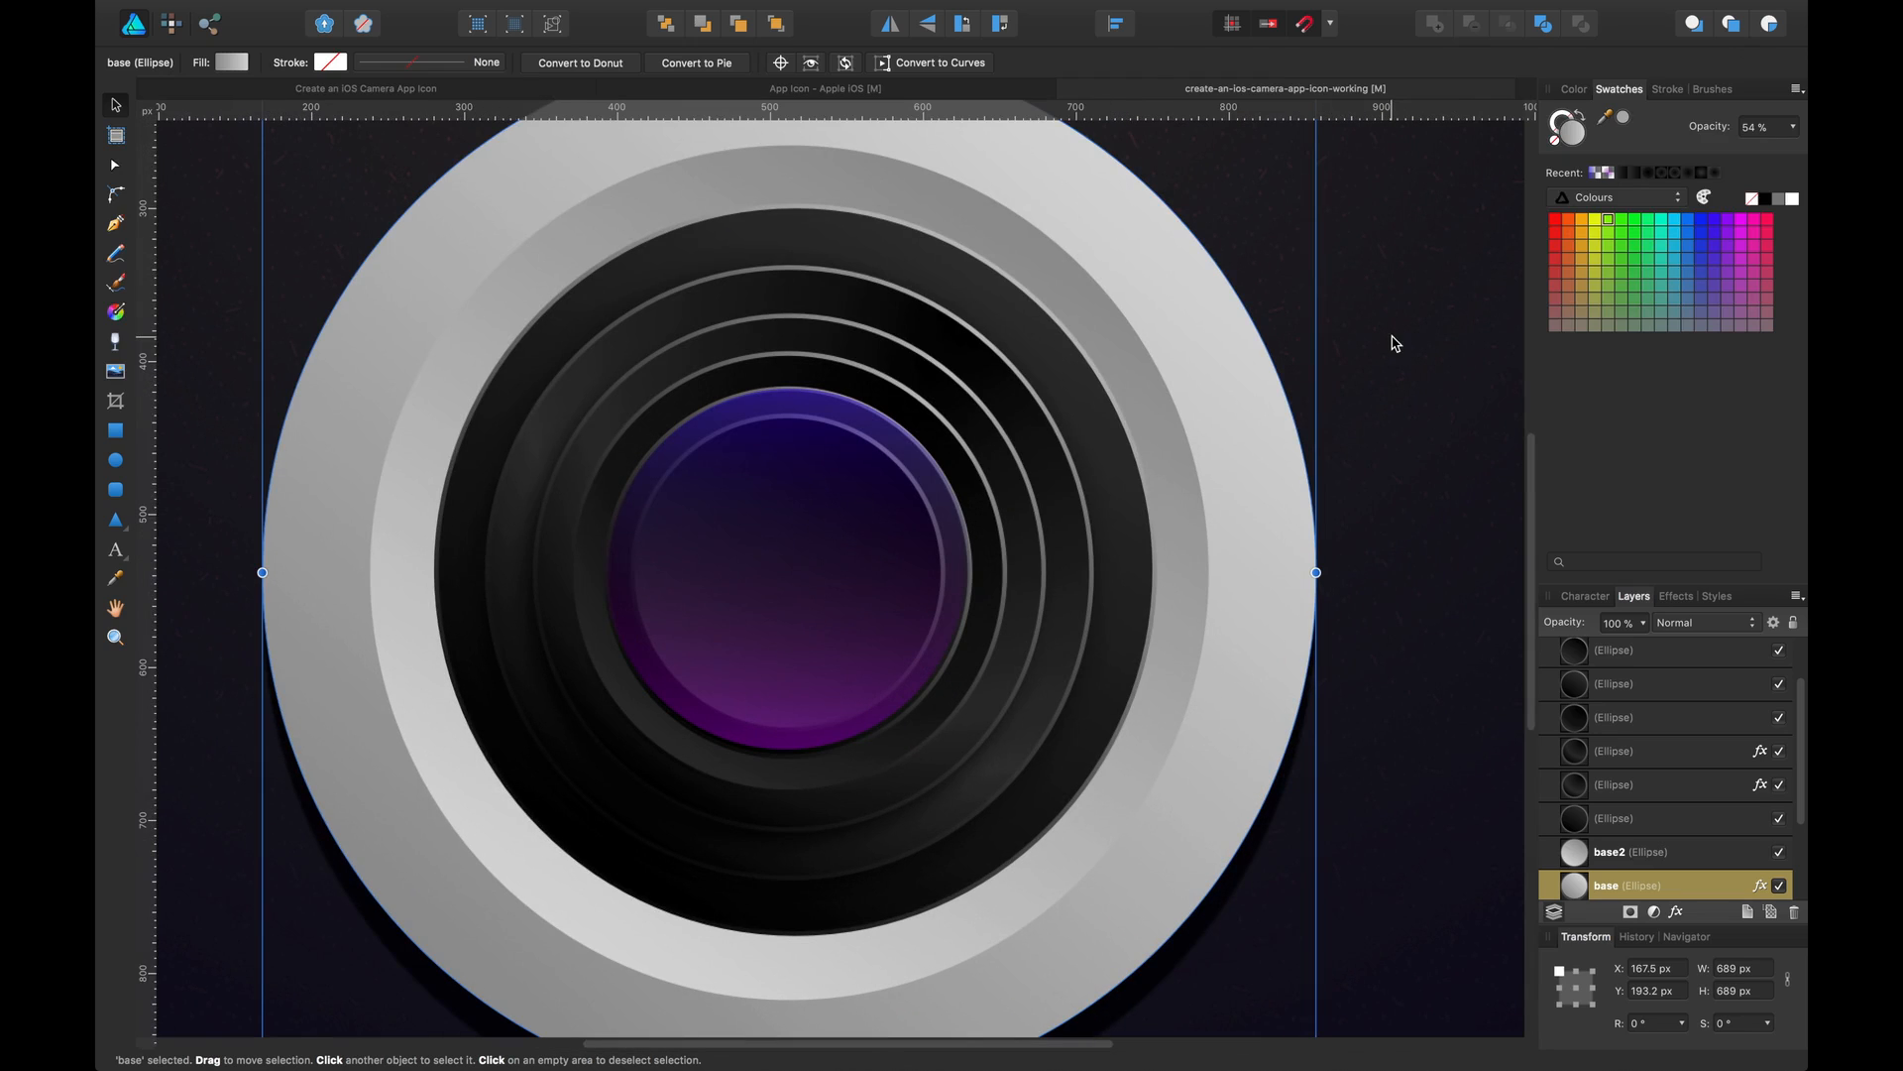
click(305, 91)
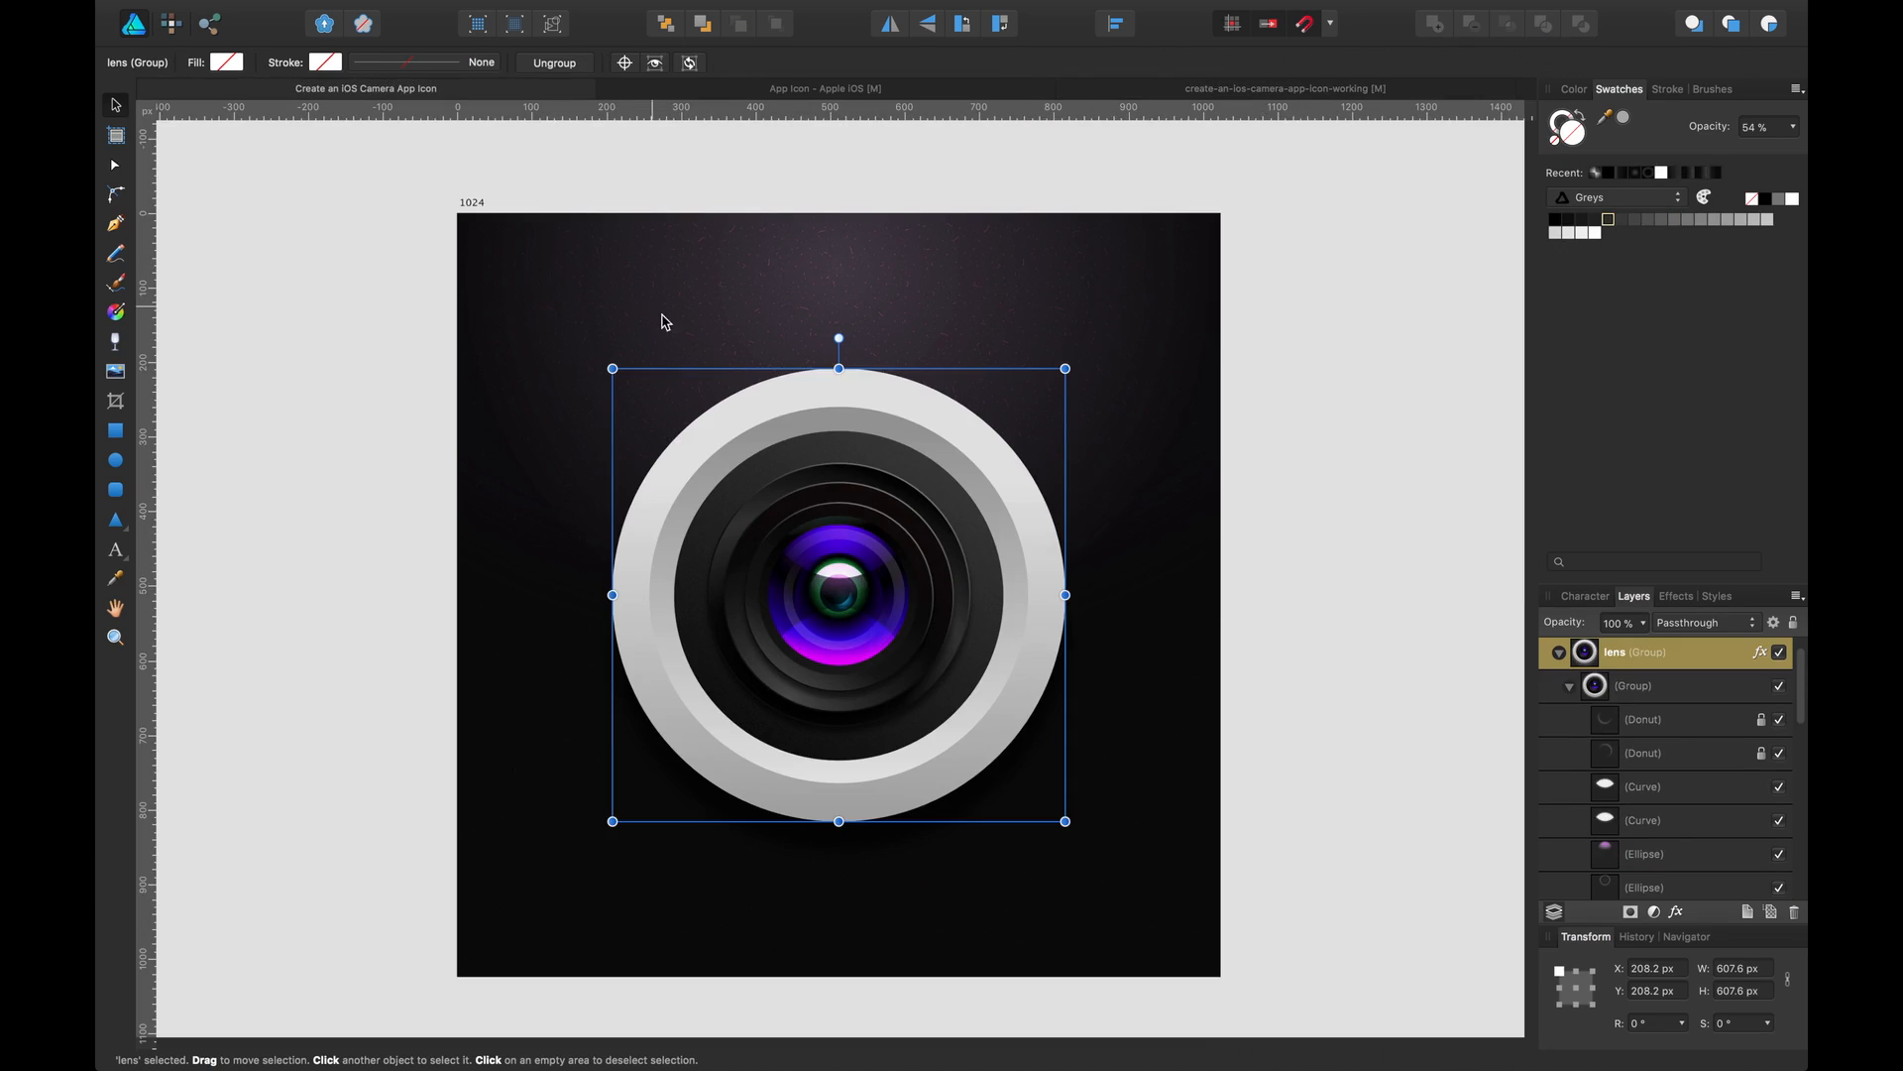
double_click(850, 575)
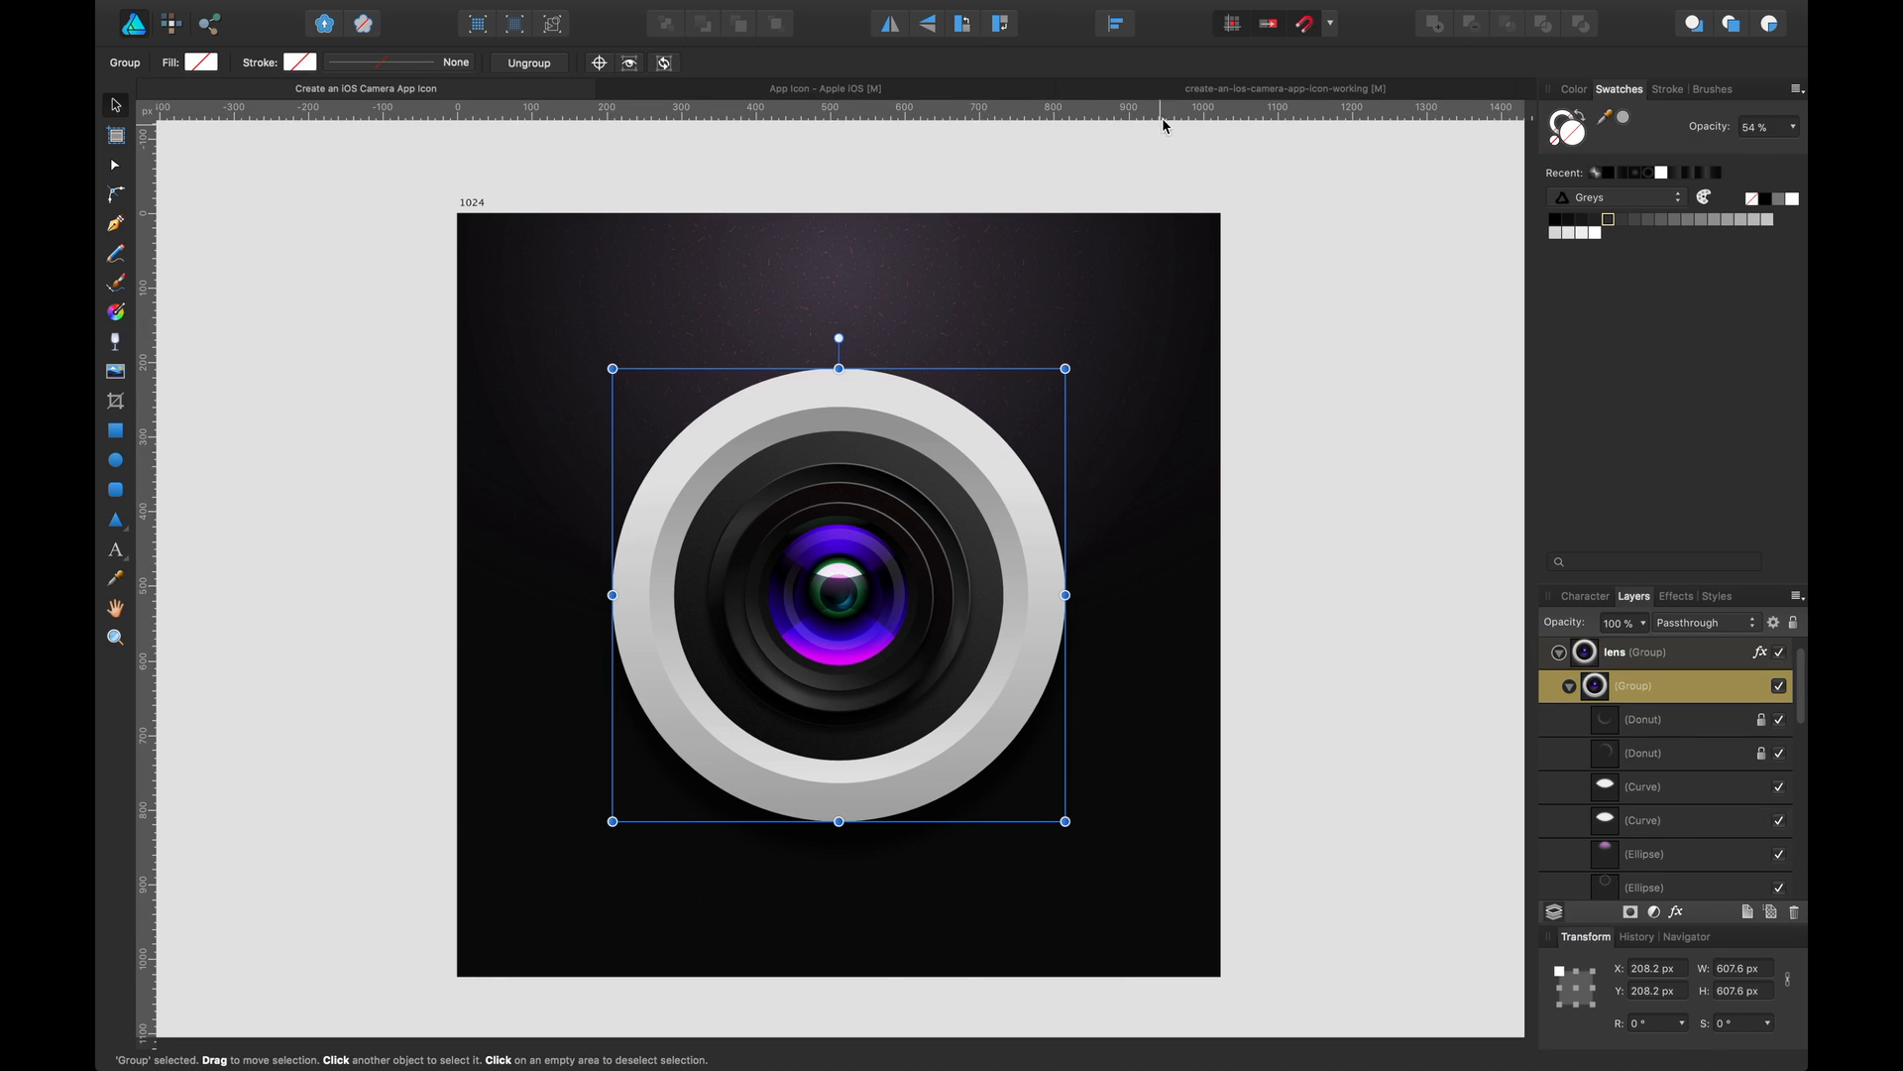
click(1196, 89)
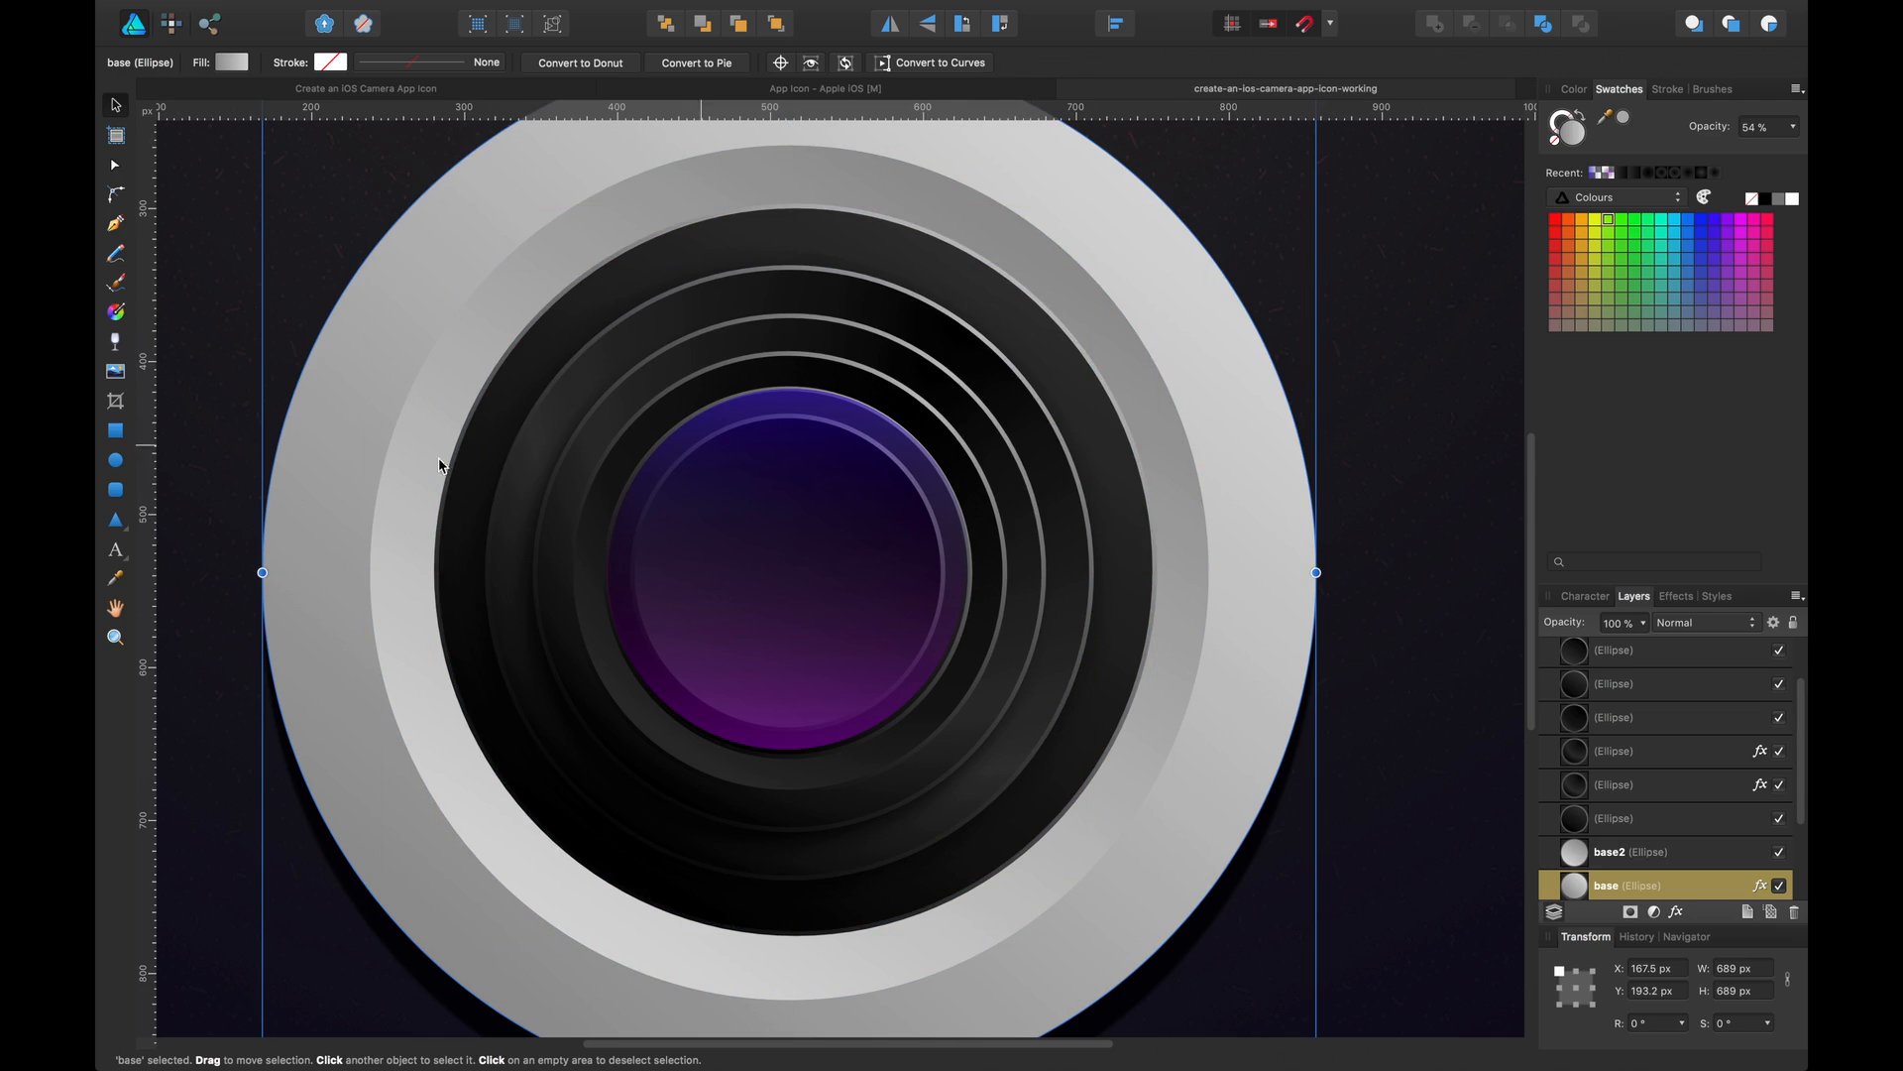
Draw a circle about 123 px across at the centre of the lens
click(116, 461)
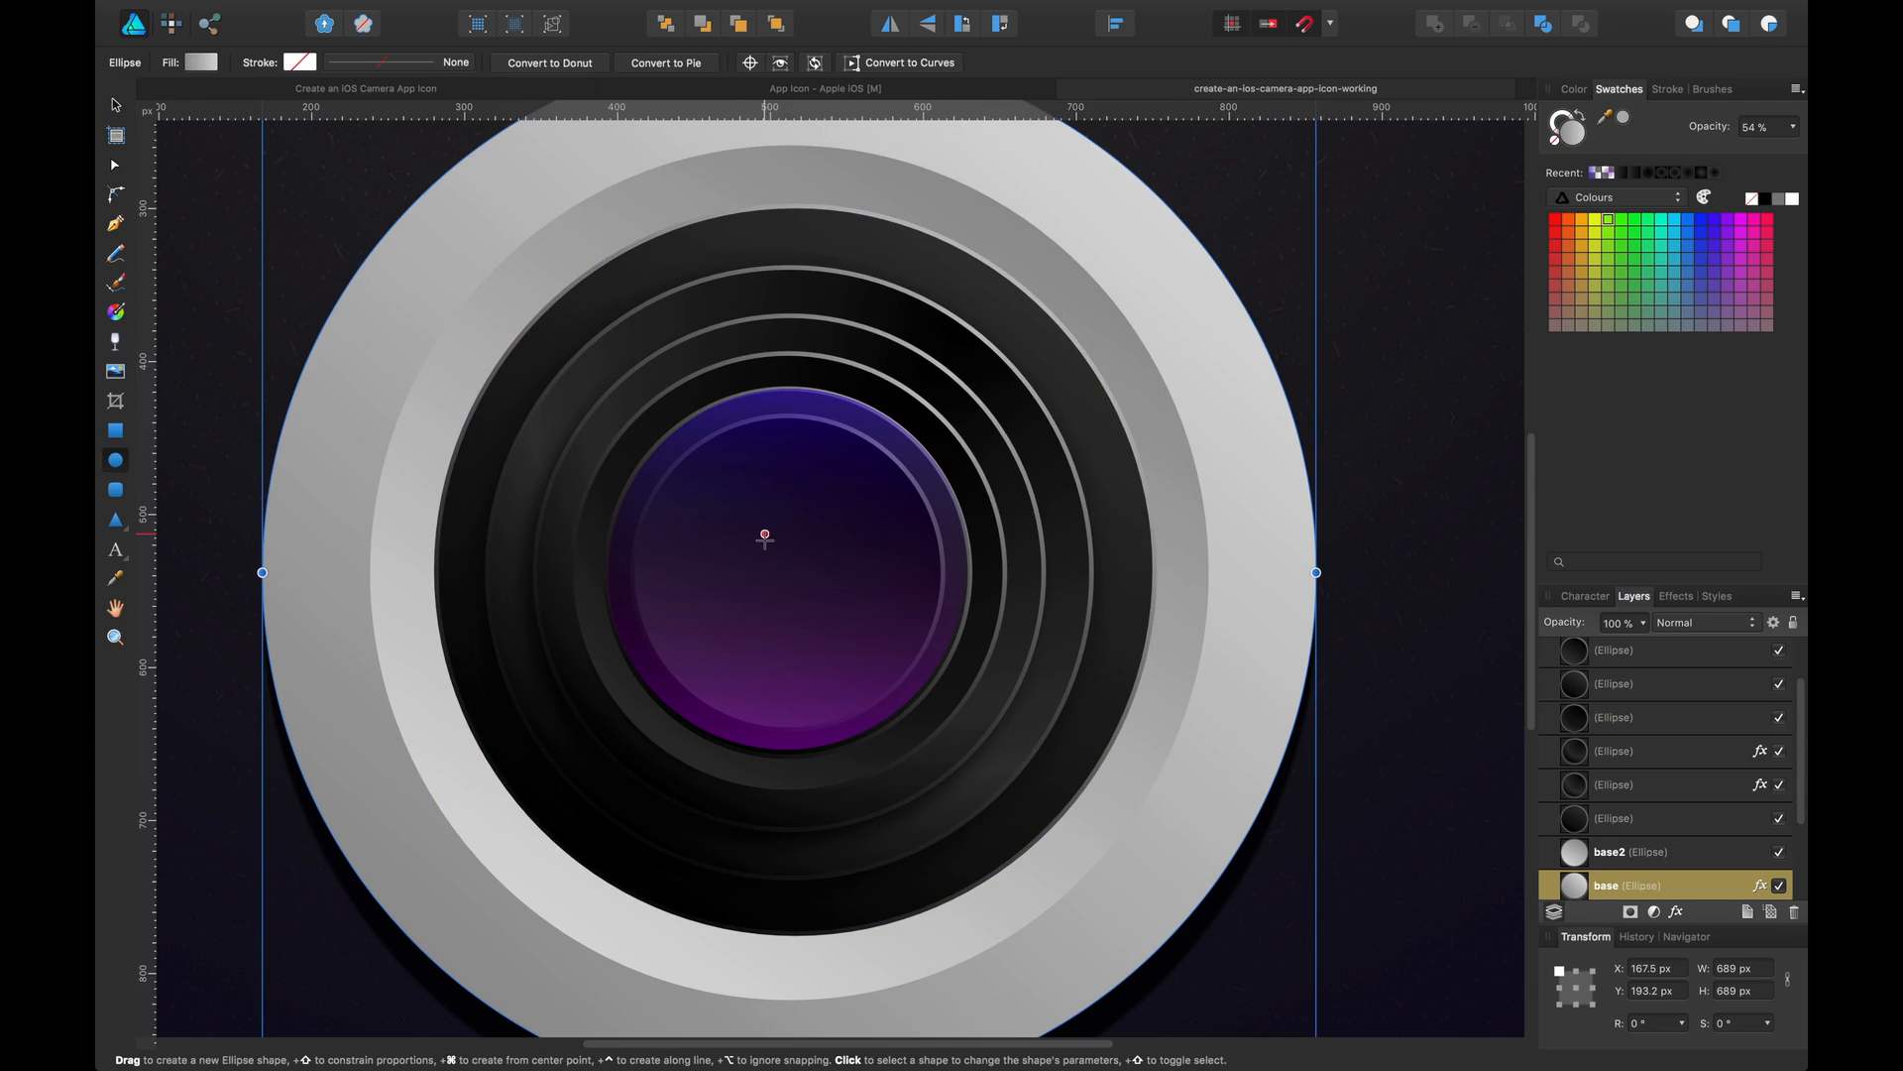
mouse_move(770, 523)
mouse_down()
mouse_move(738, 518)
mouse_move(886, 676)
mouse_up()
key(v)
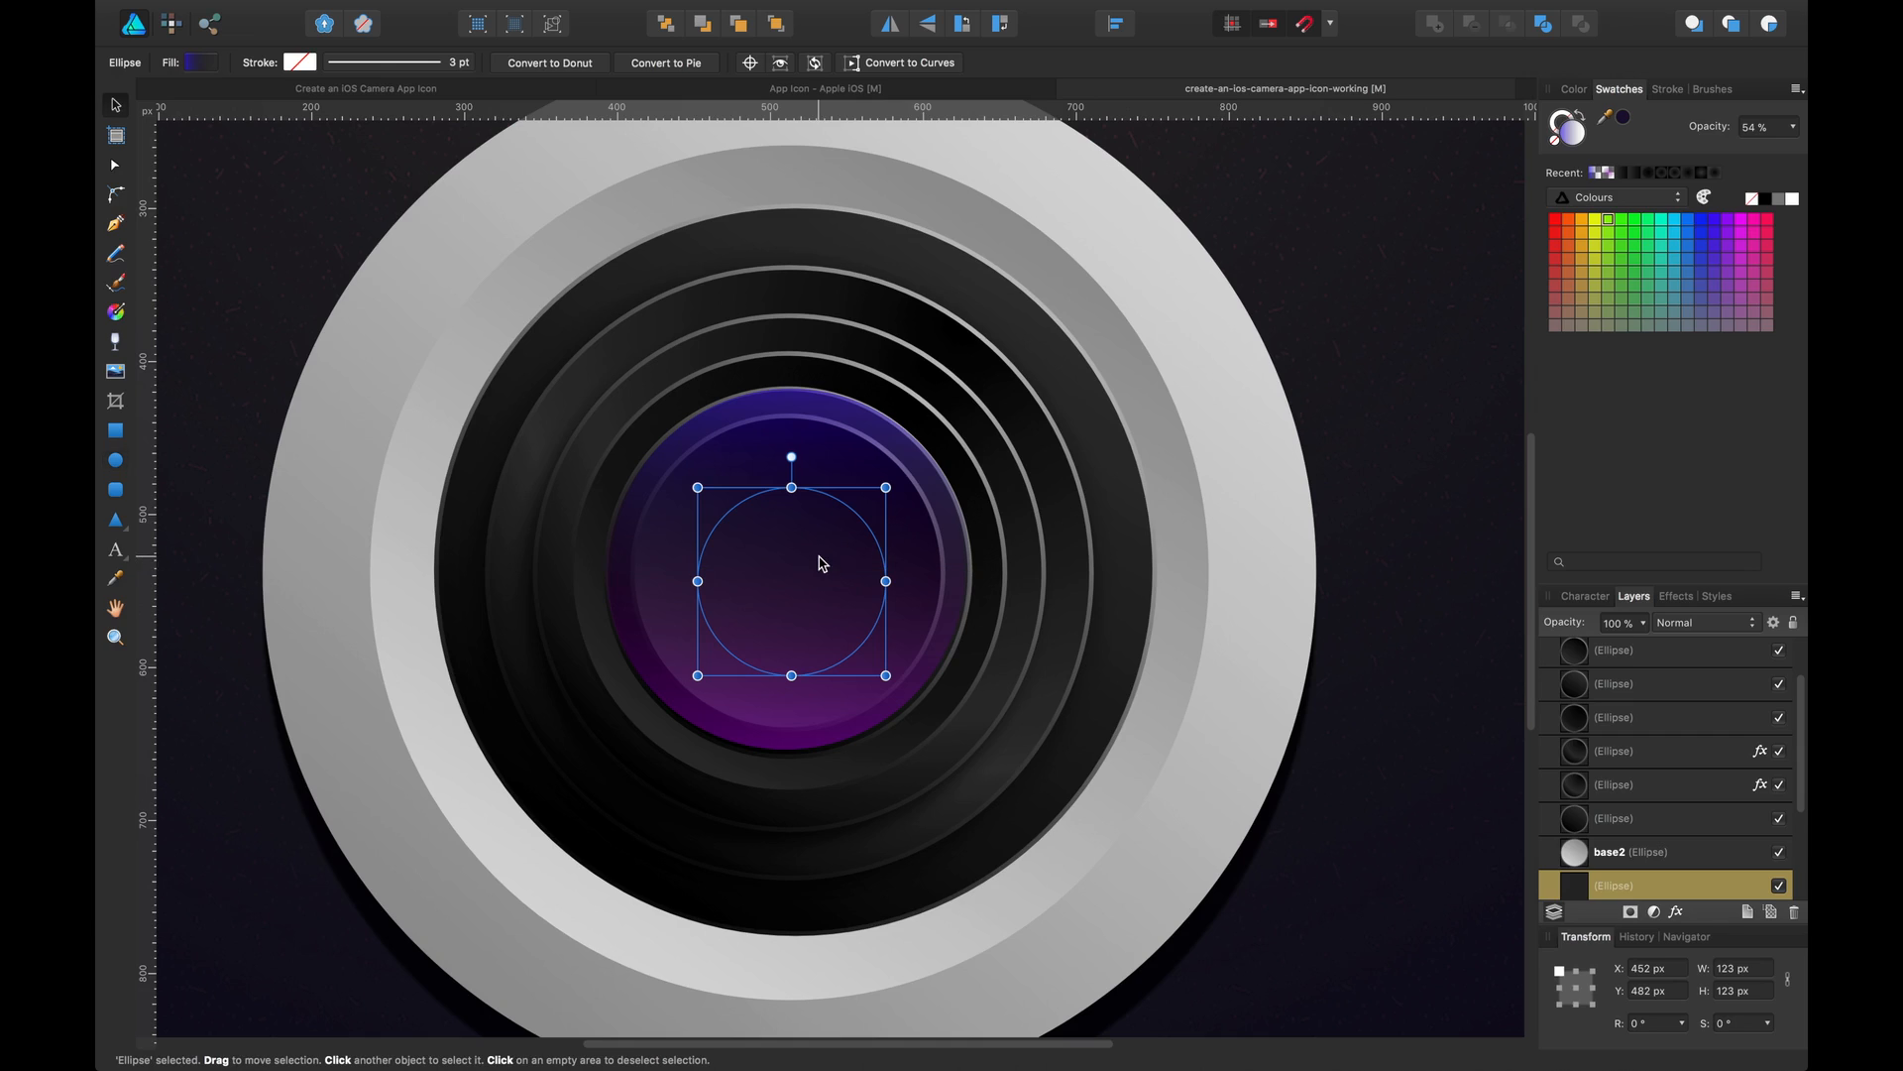
drag(820, 552, 811, 549)
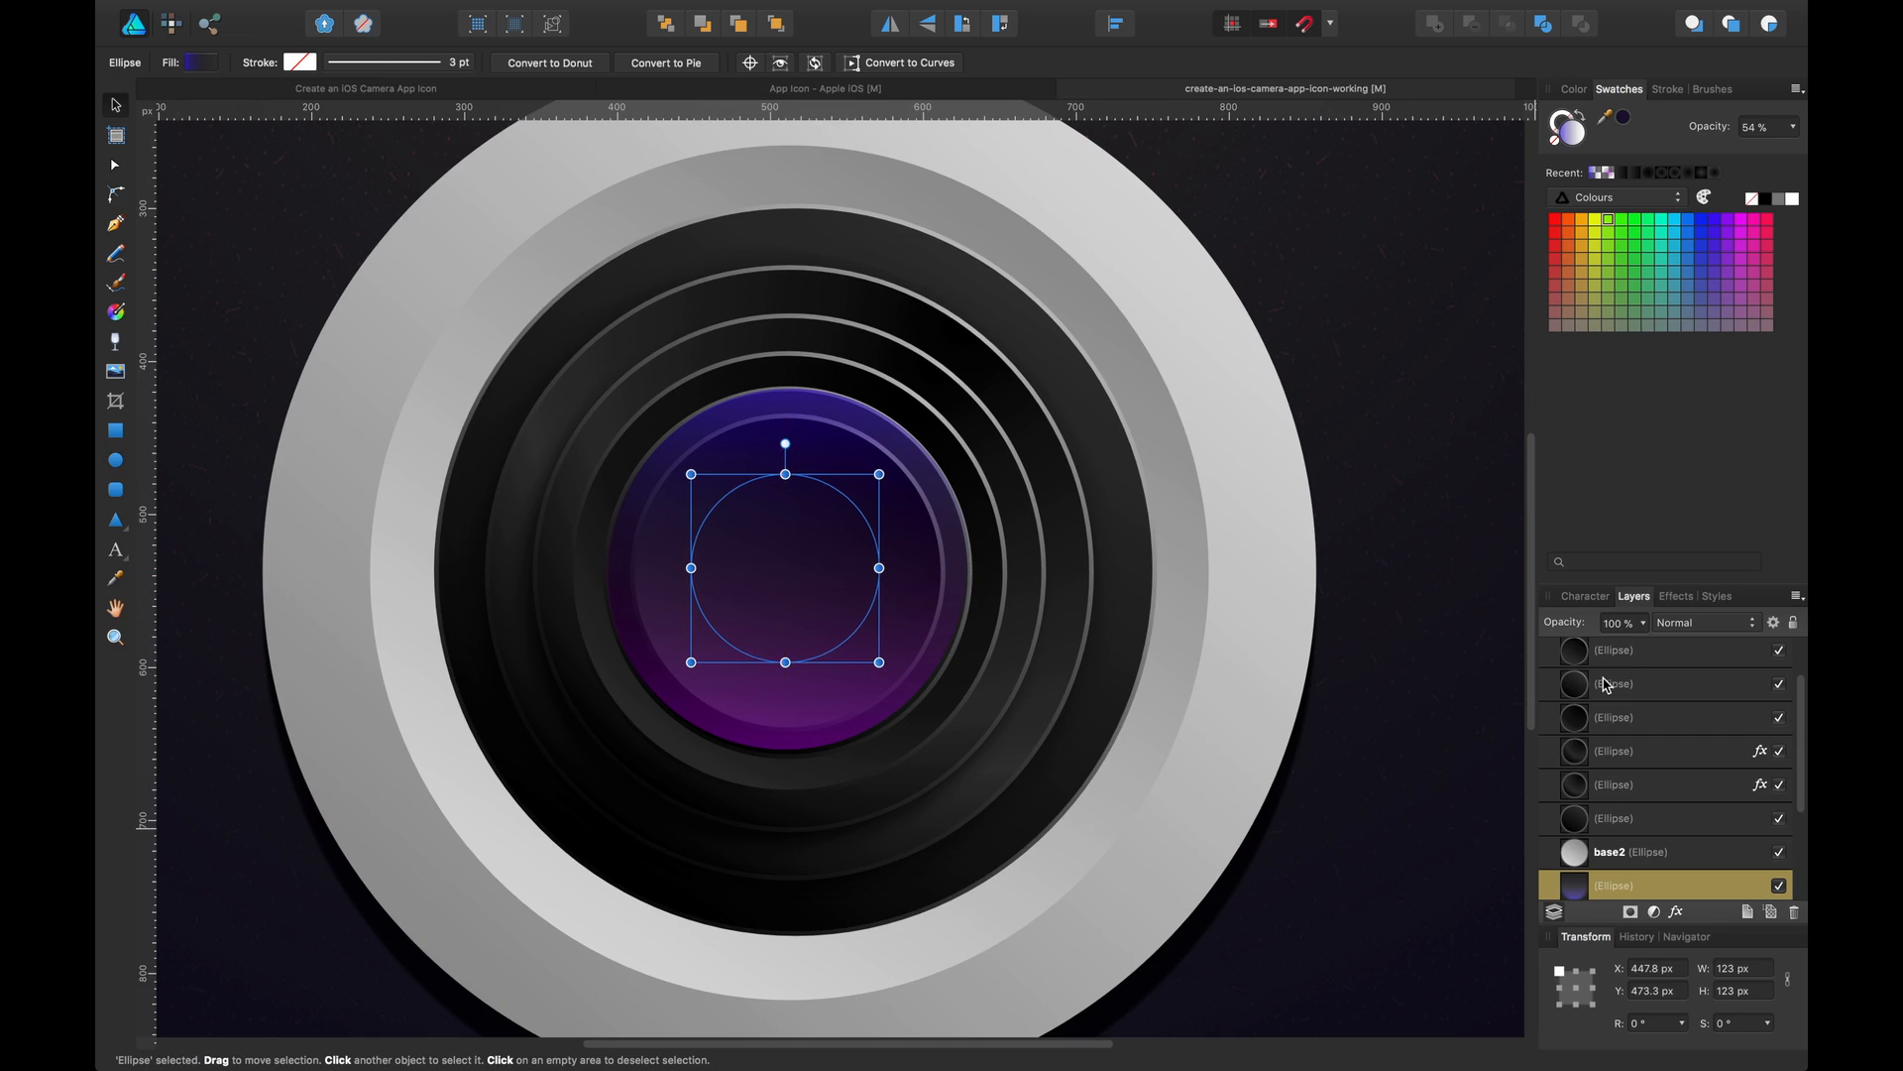
Fill the new circle with an opaque black radial gradient and place it beneath the two purple circles
click(195, 63)
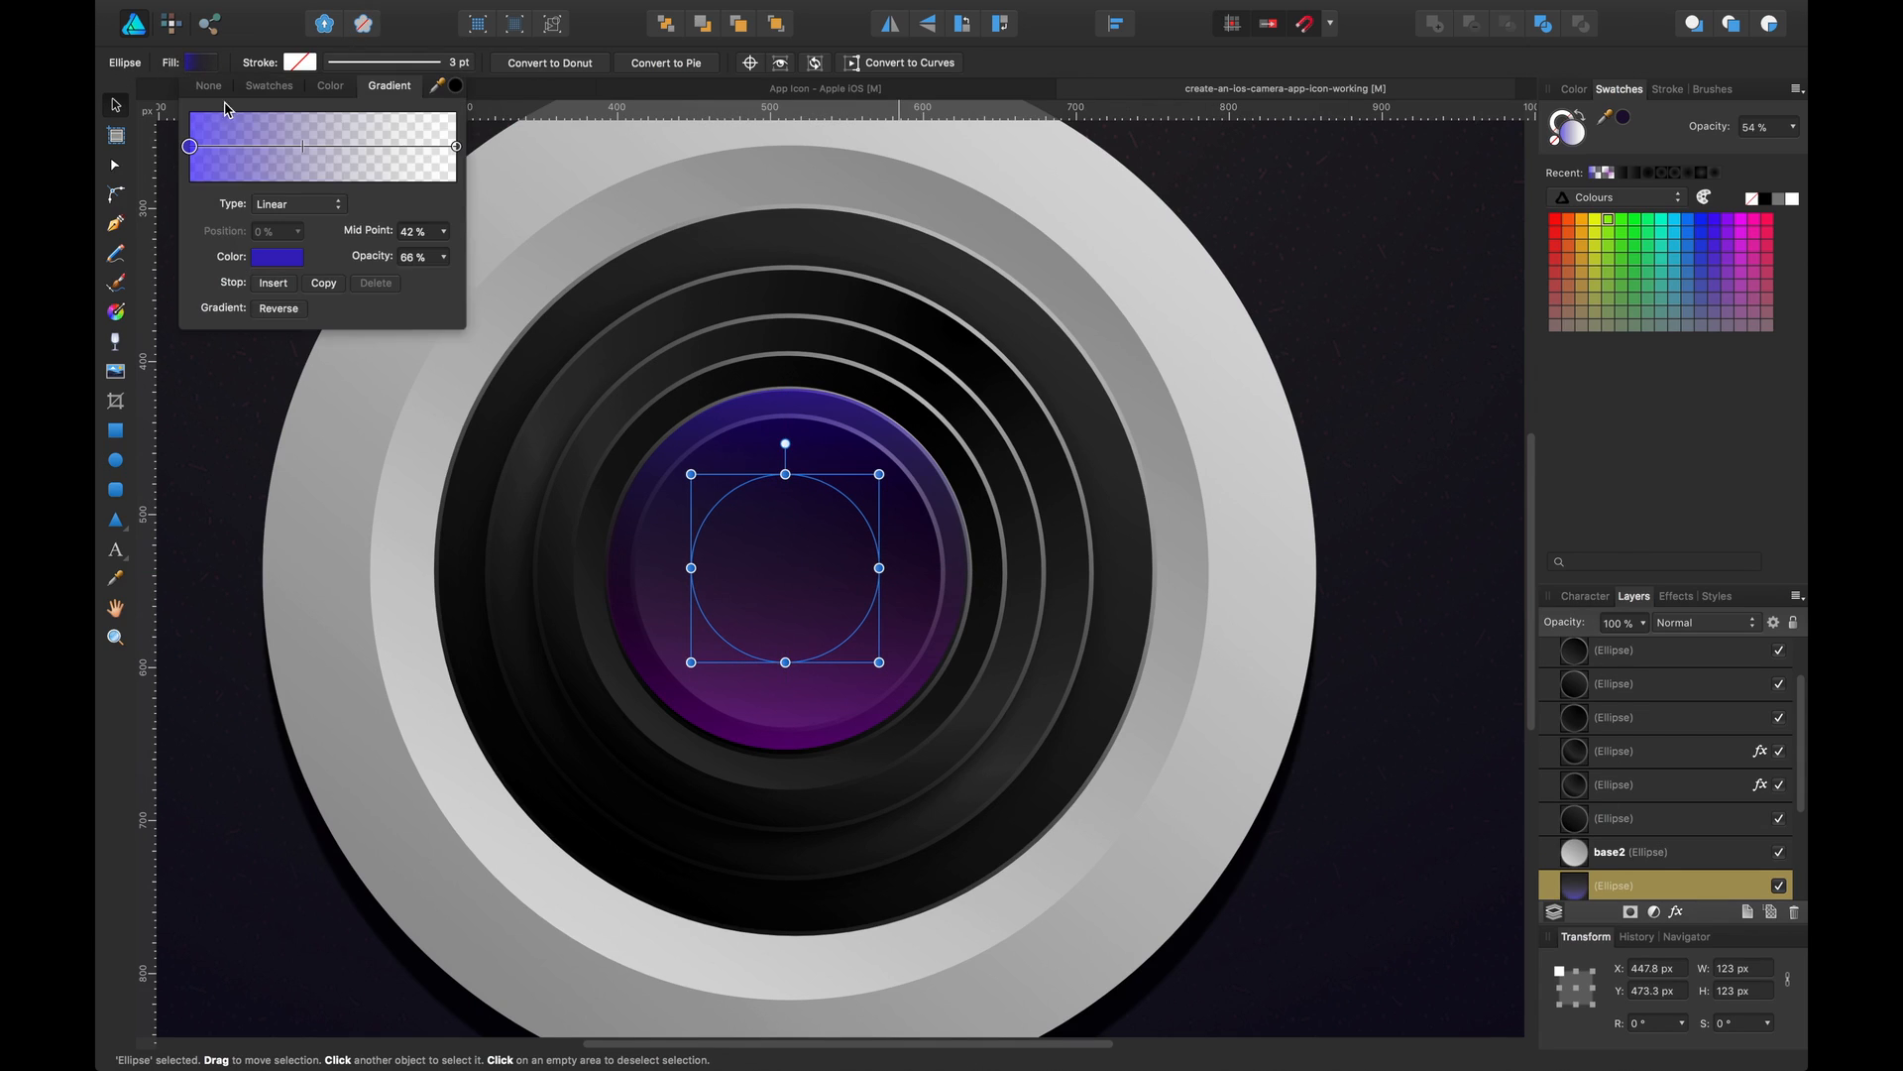
click(272, 204)
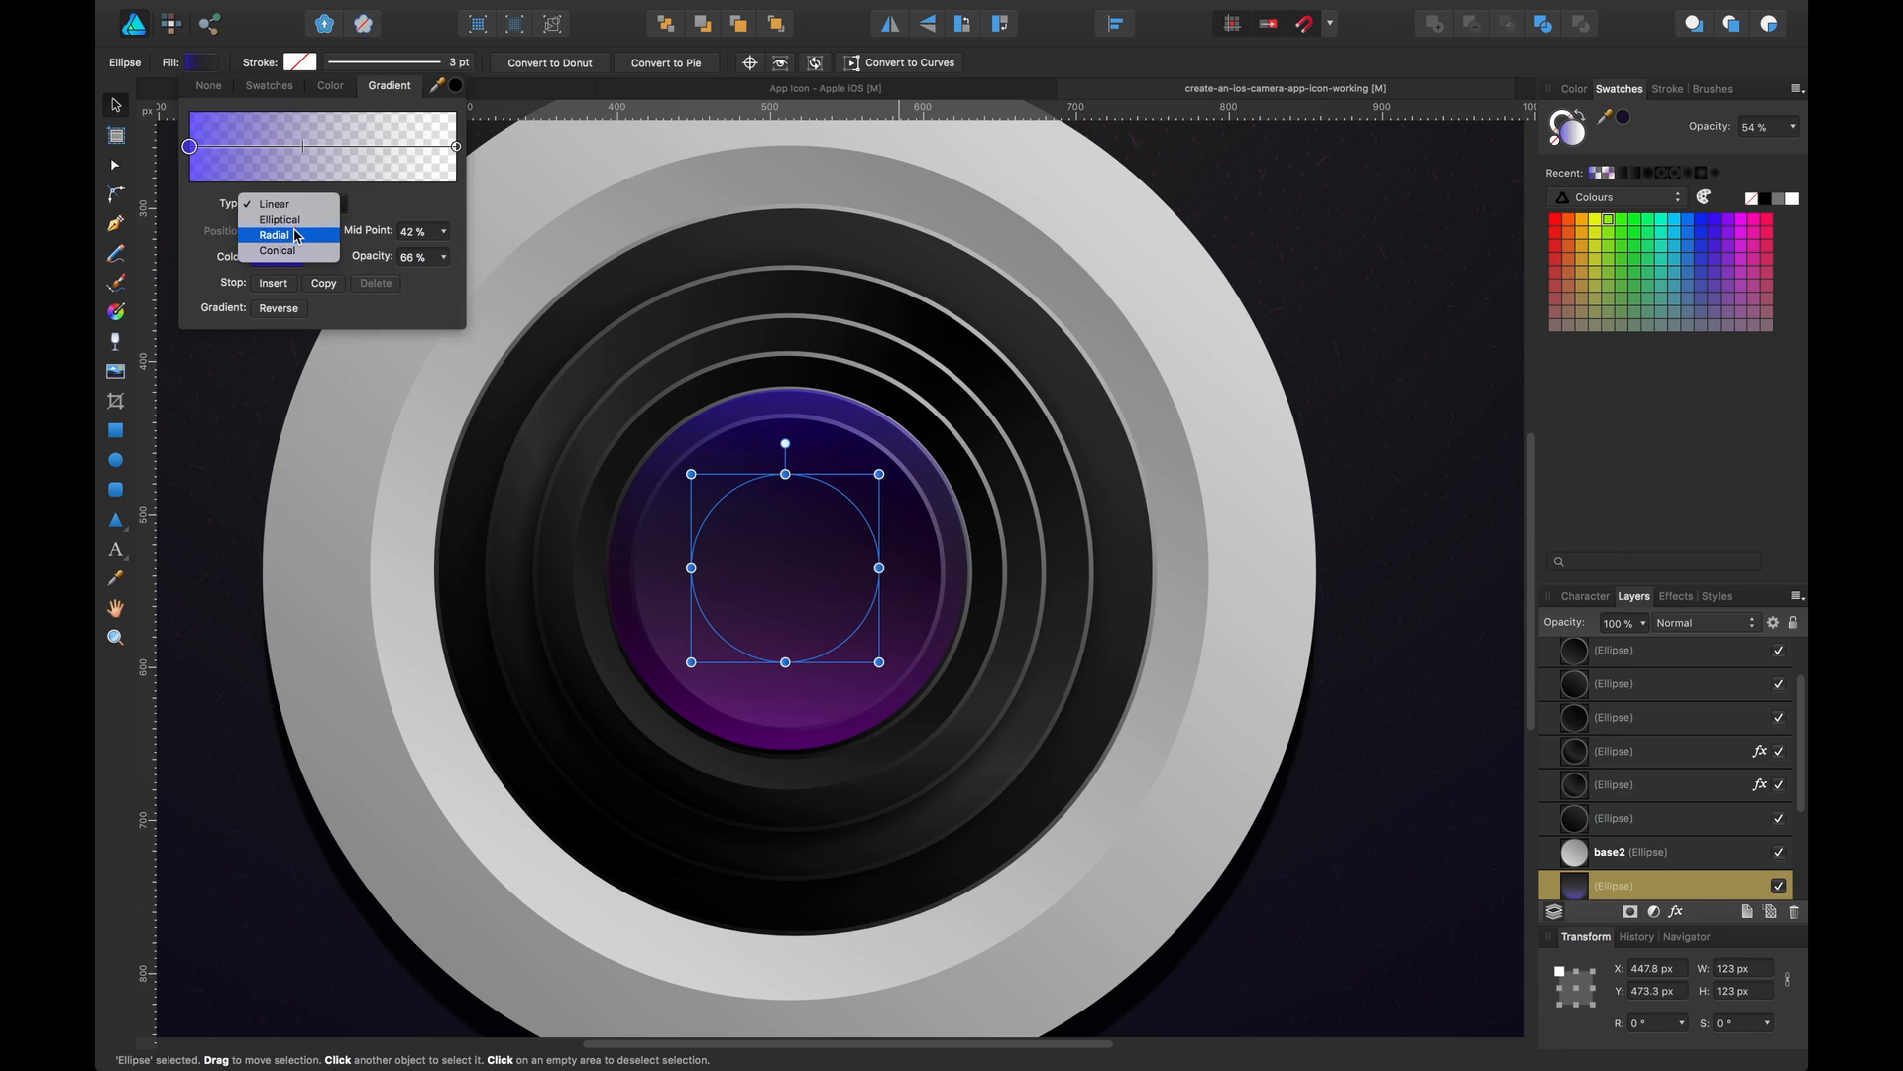
click(272, 228)
click(284, 257)
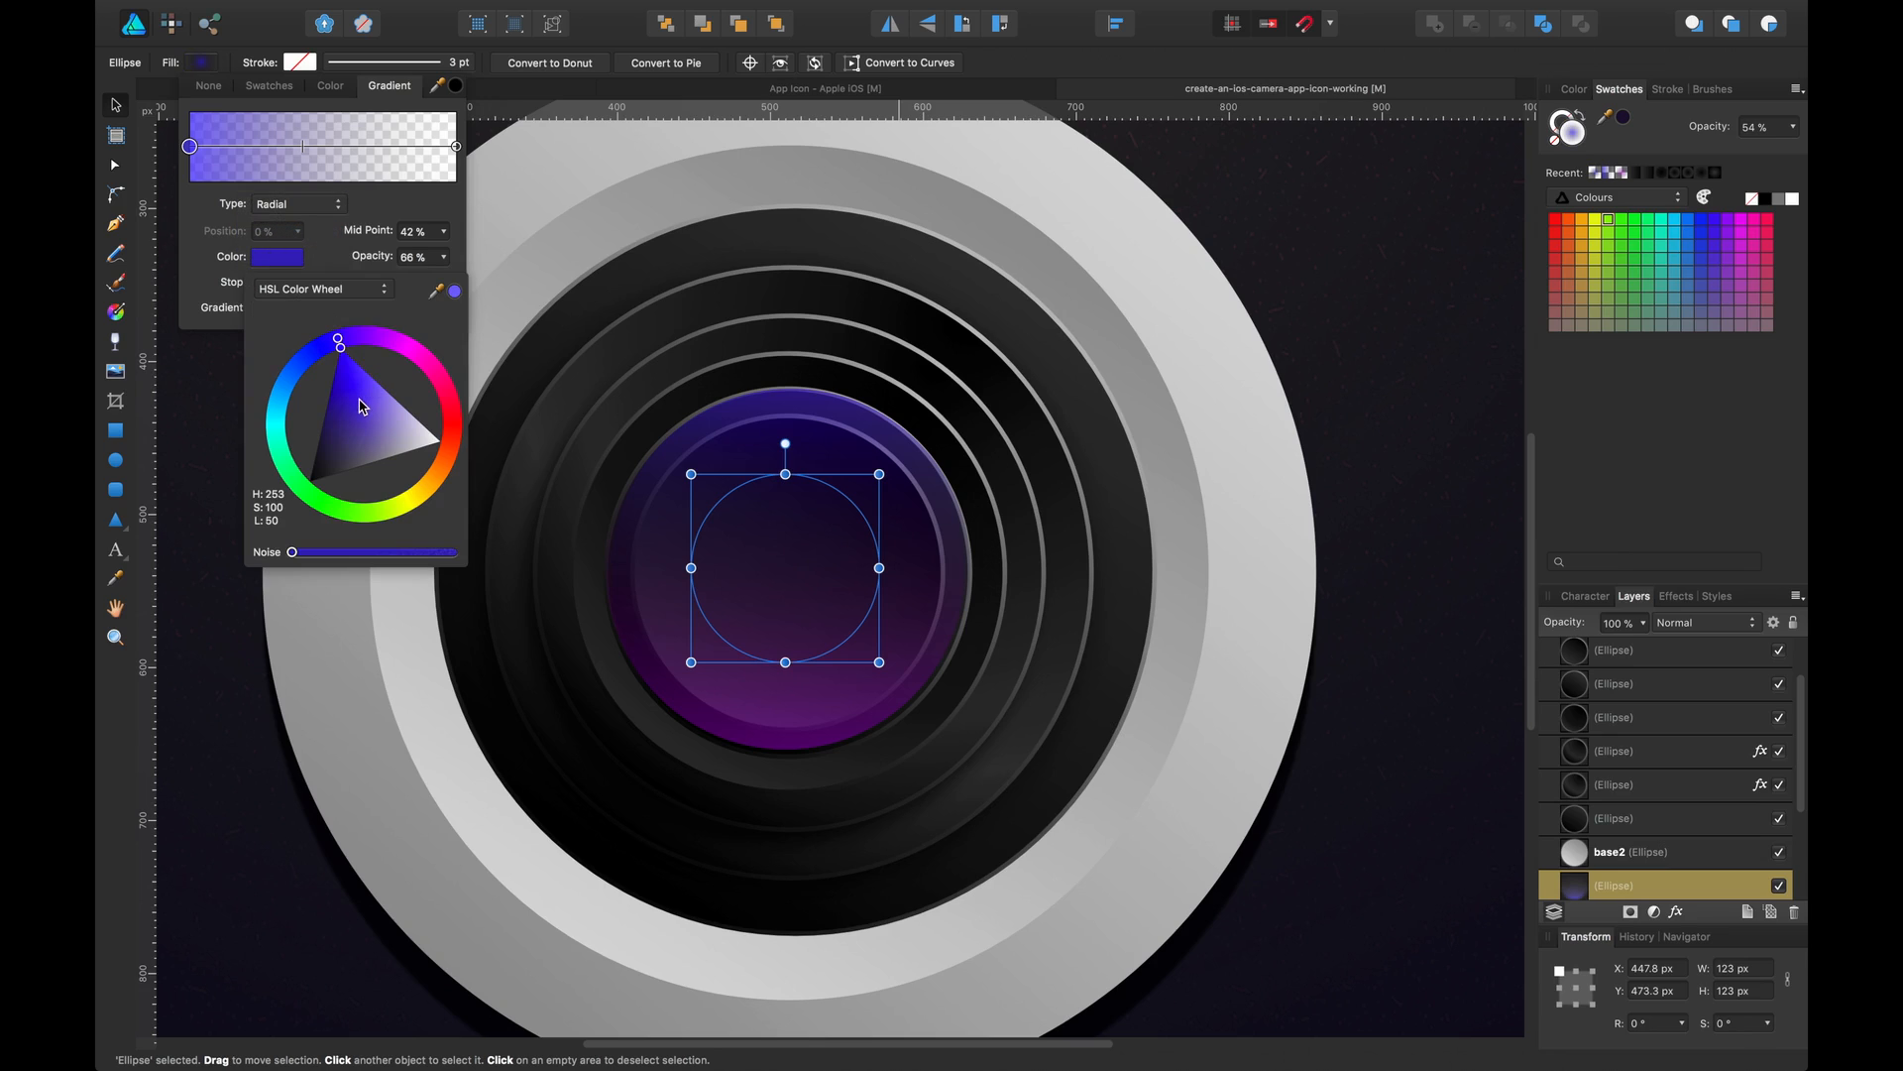
drag(362, 407, 310, 482)
click(456, 148)
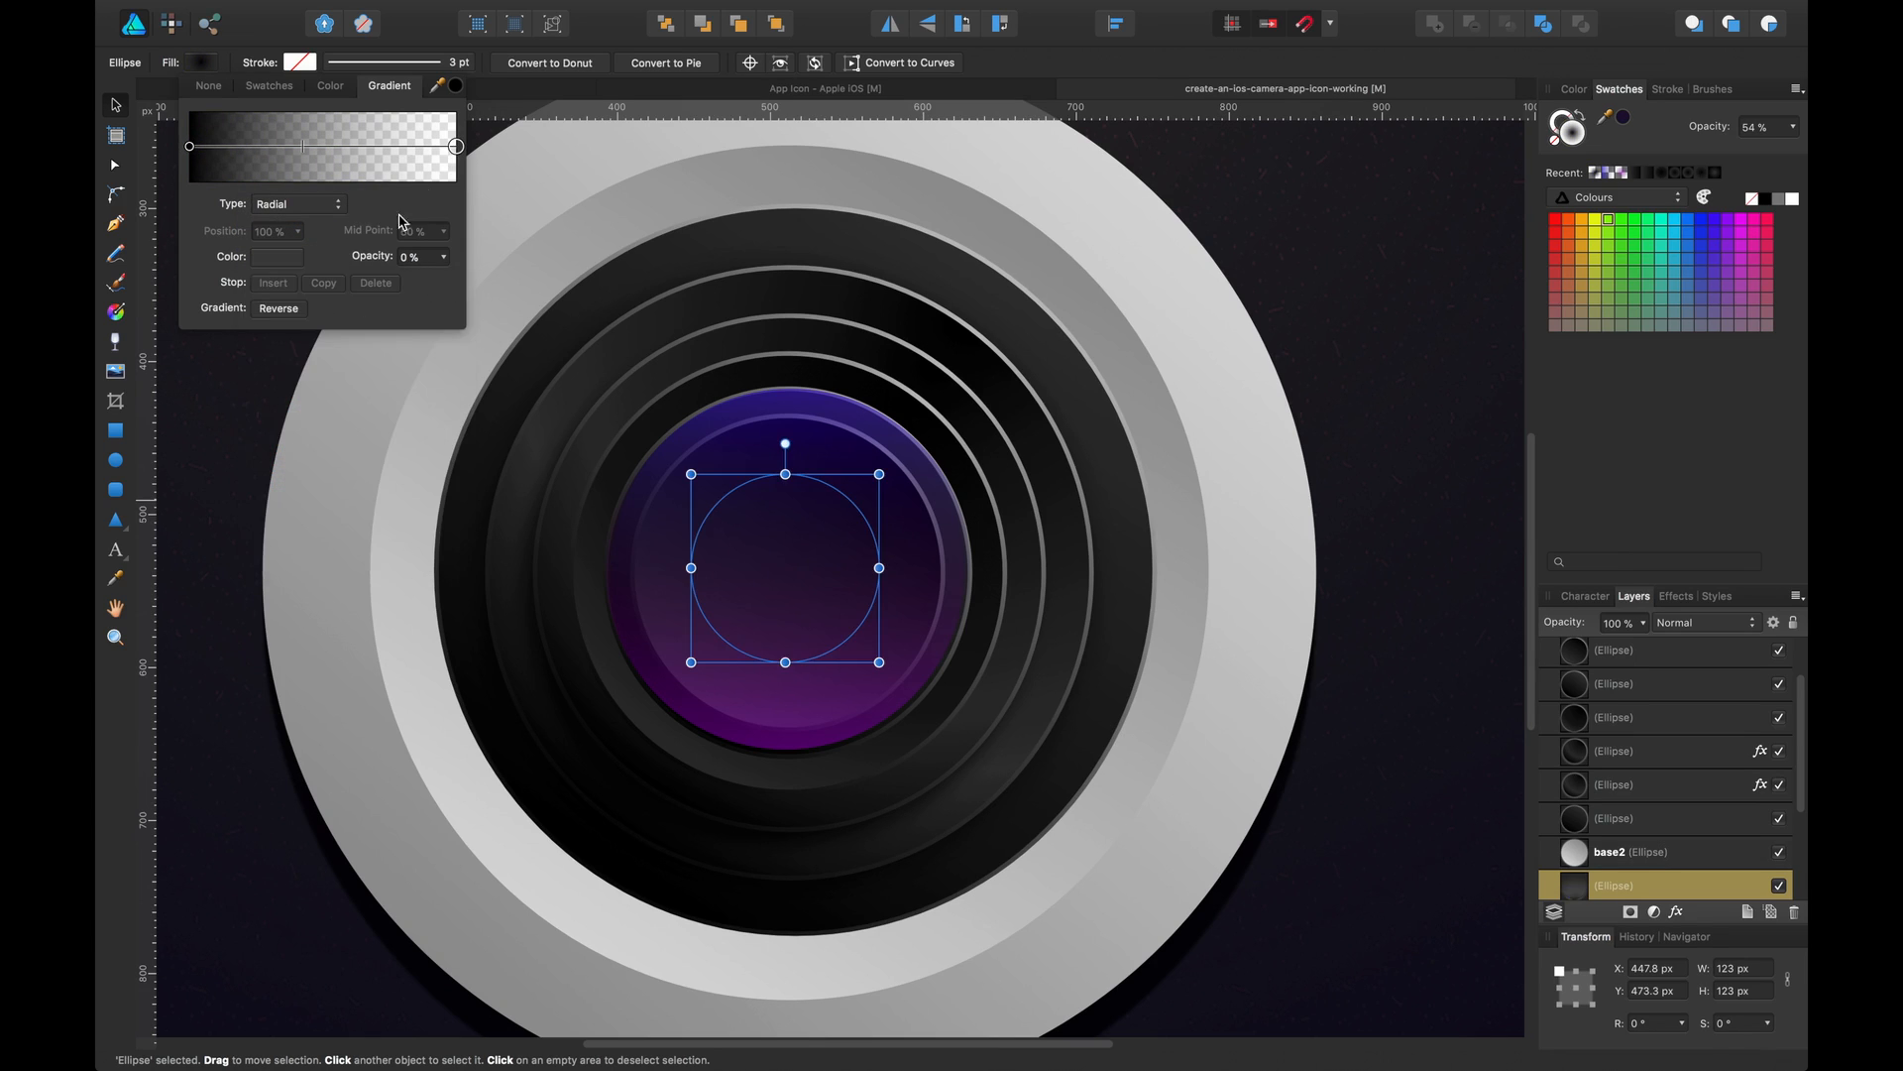
drag(376, 256, 672, 274)
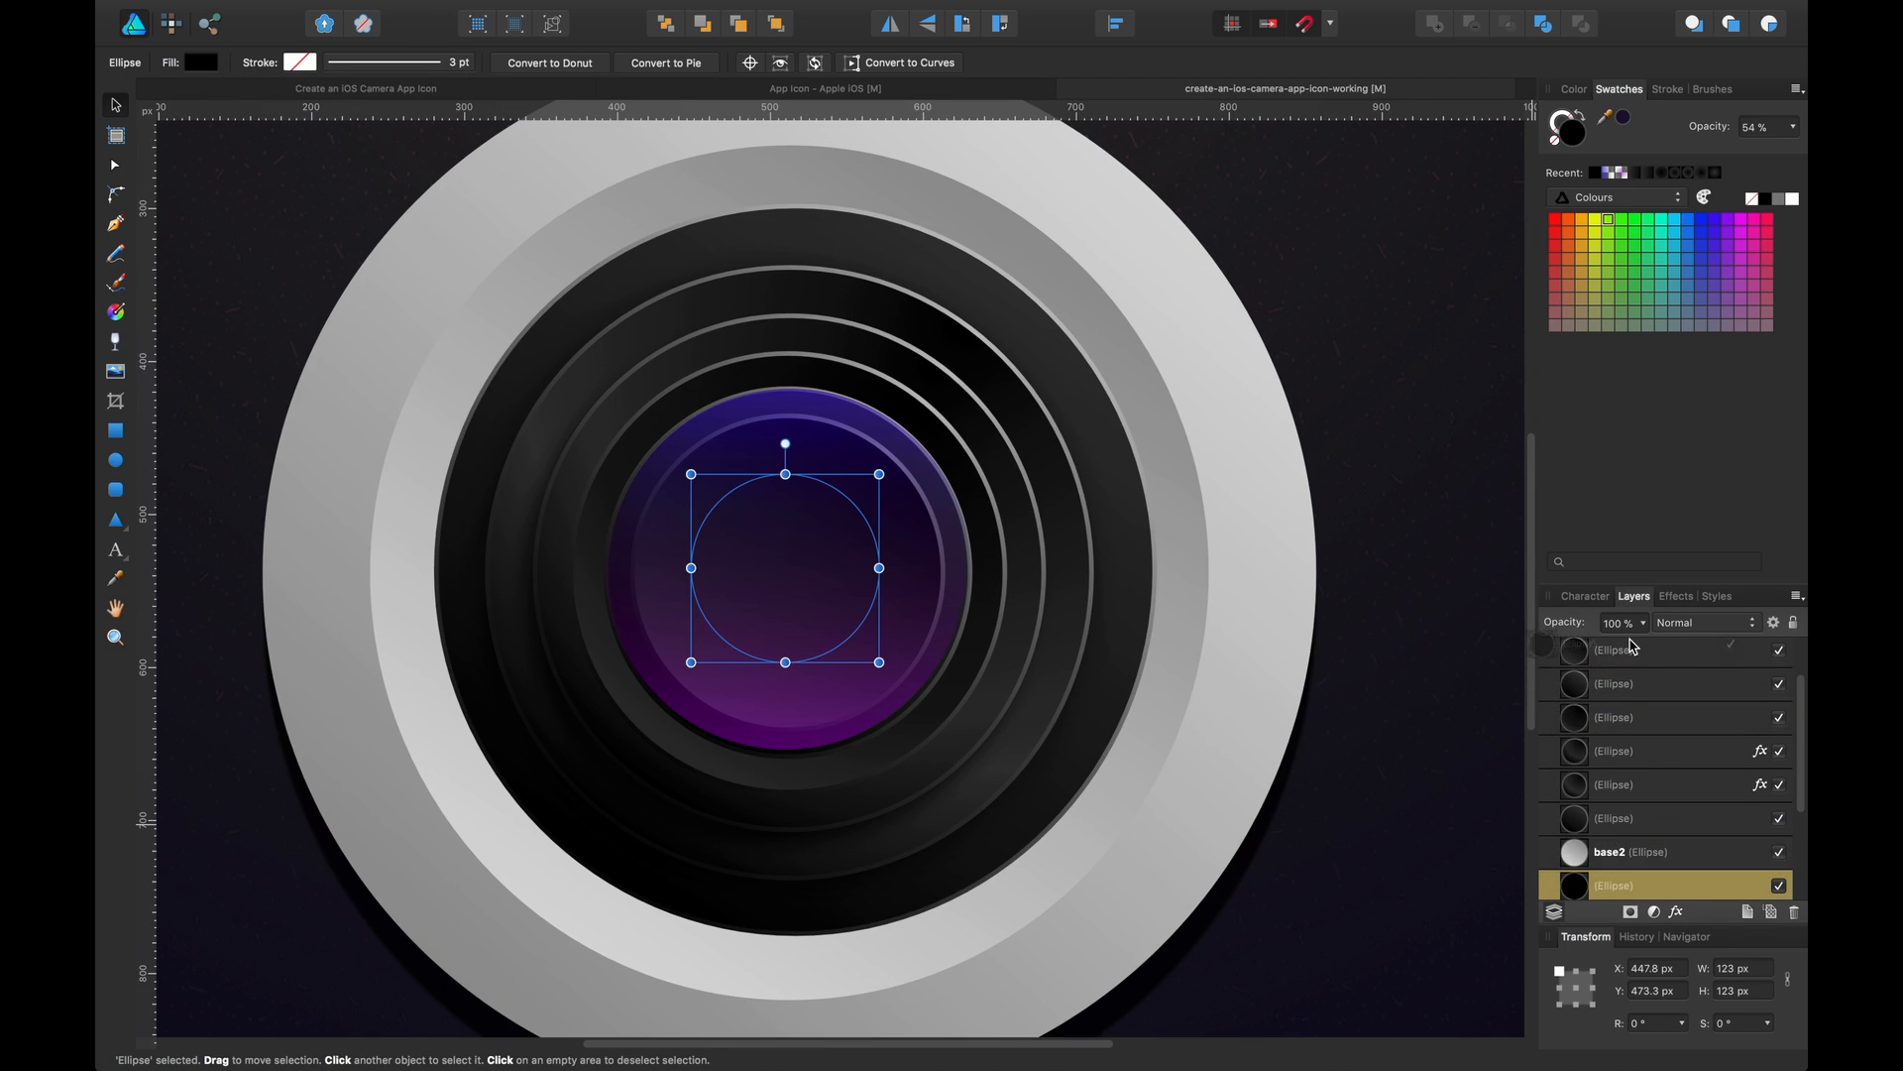
drag(1631, 646, 1589, 702)
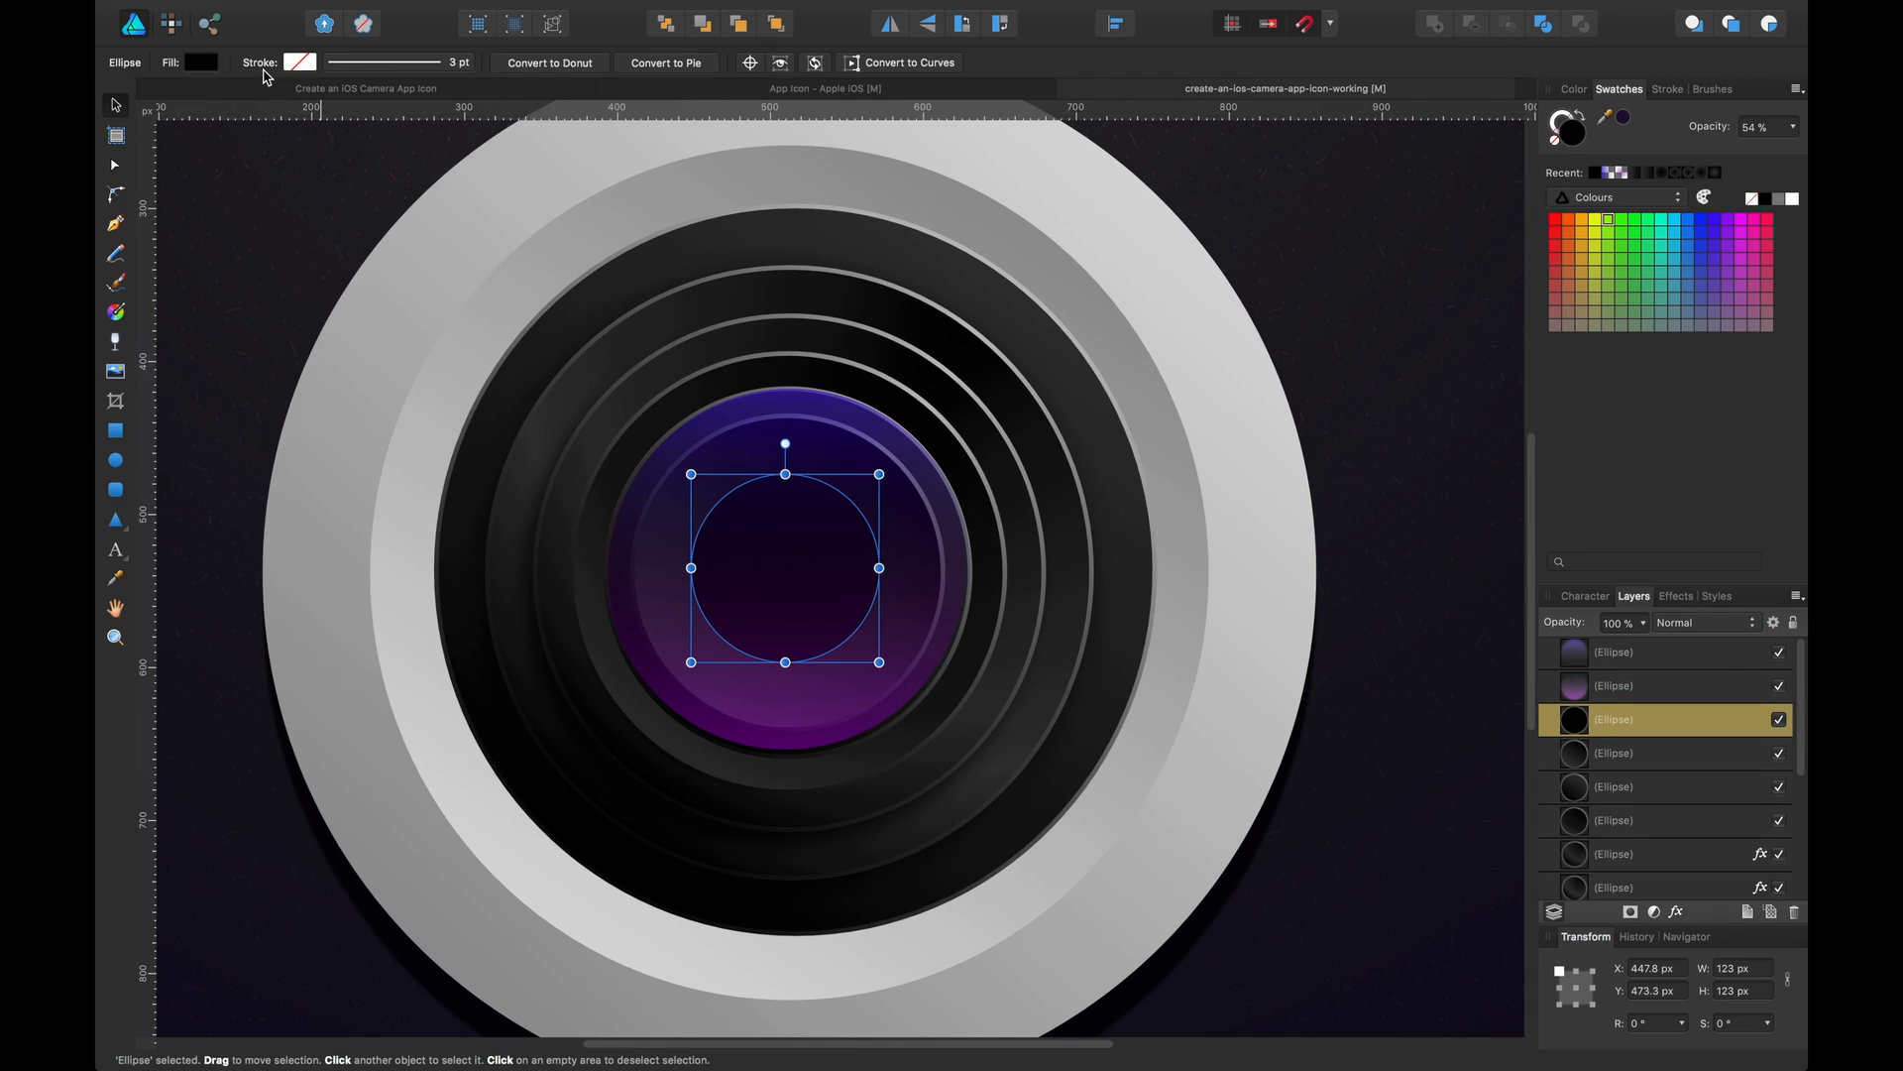
Insert a gradient stop at 84% and colour it cyan blue (H 194, S 100, L 50)
click(203, 62)
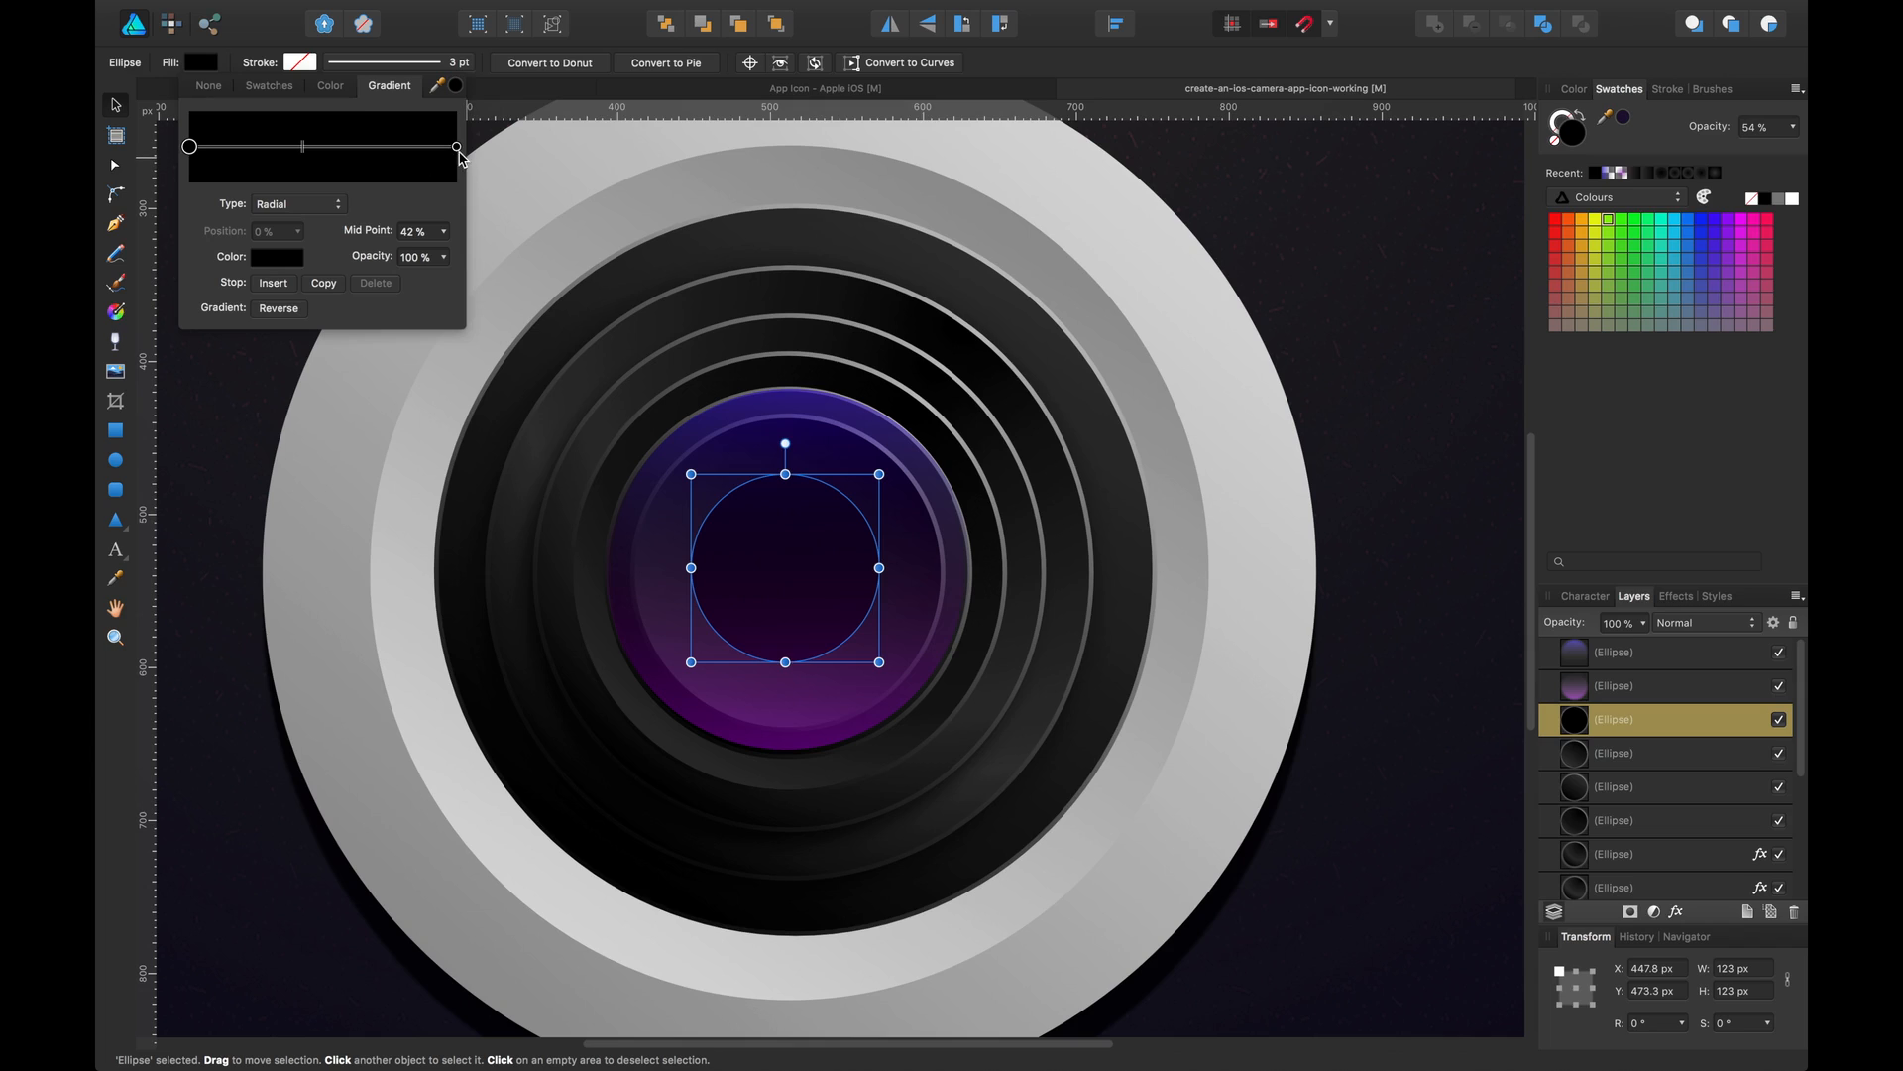
click(413, 146)
click(278, 256)
drag(346, 345, 288, 411)
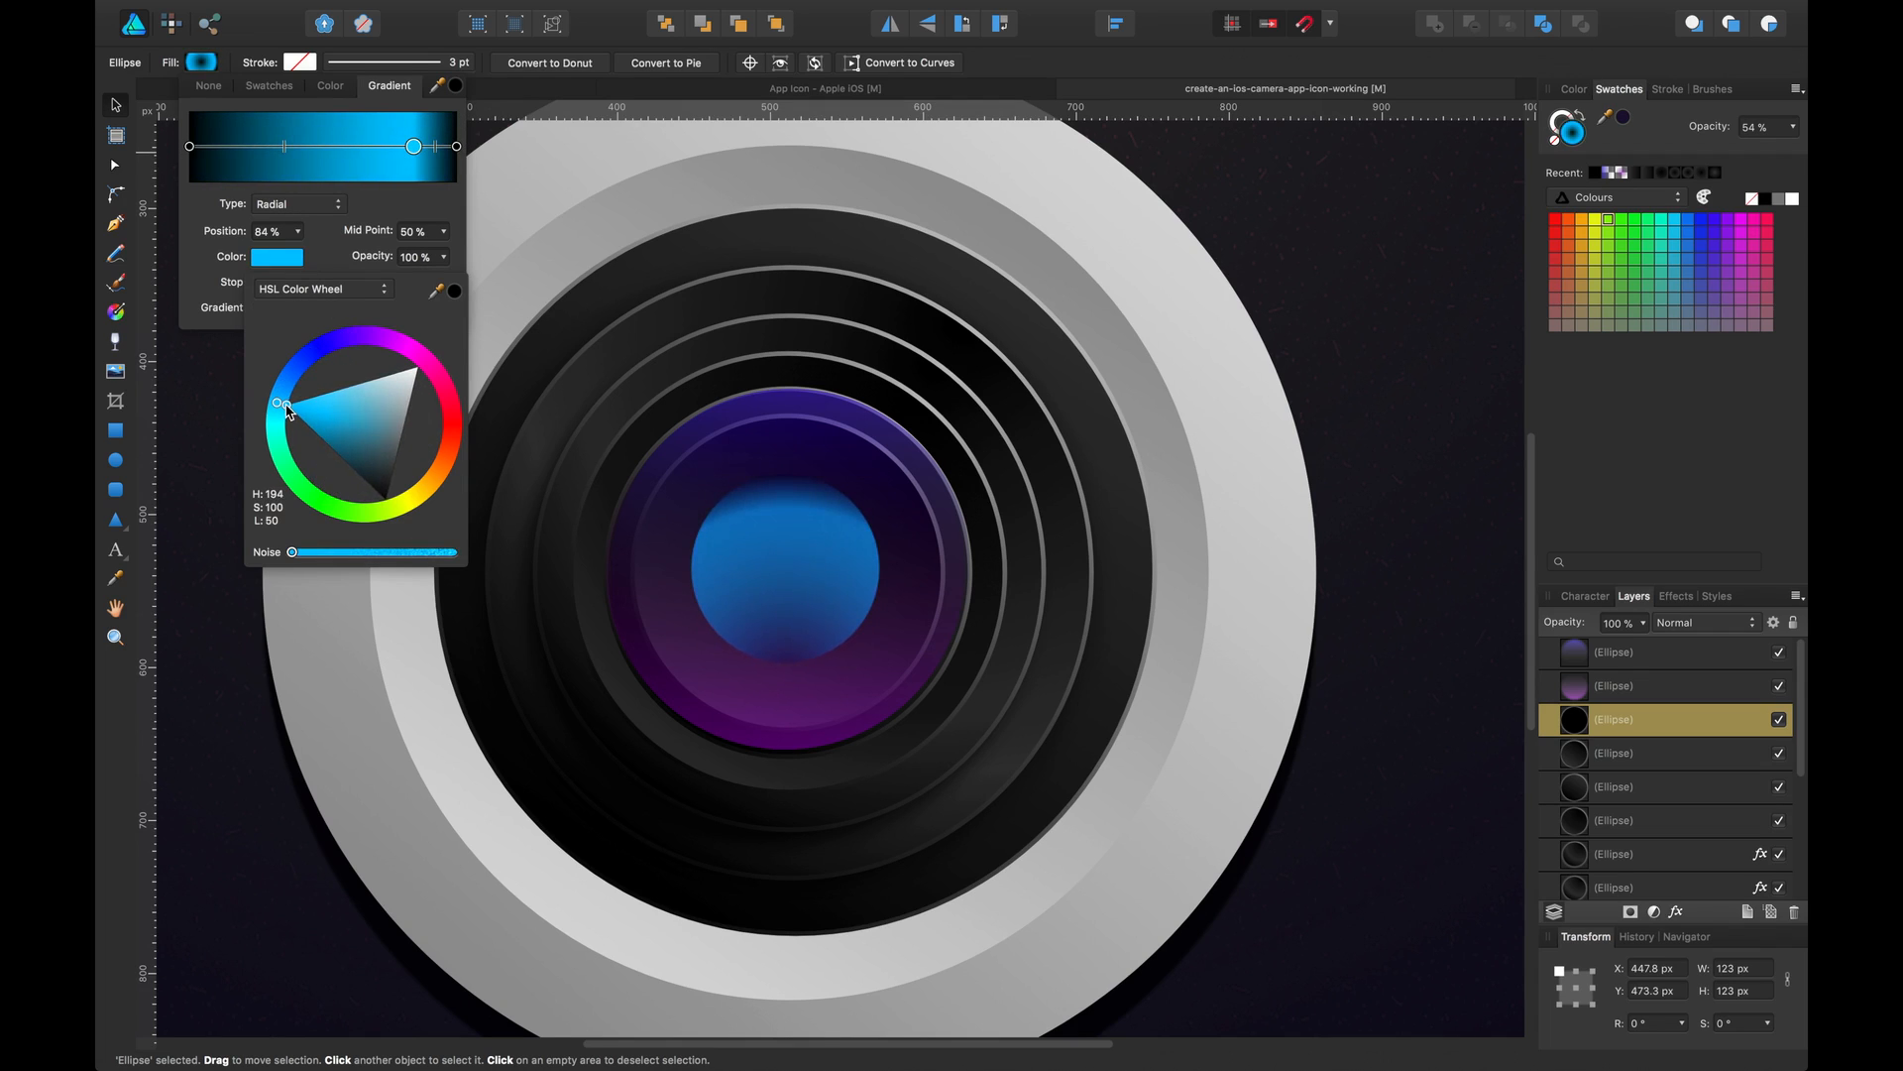
Try elliptical and linear gradient types, then return to radial
click(304, 204)
click(300, 186)
click(309, 205)
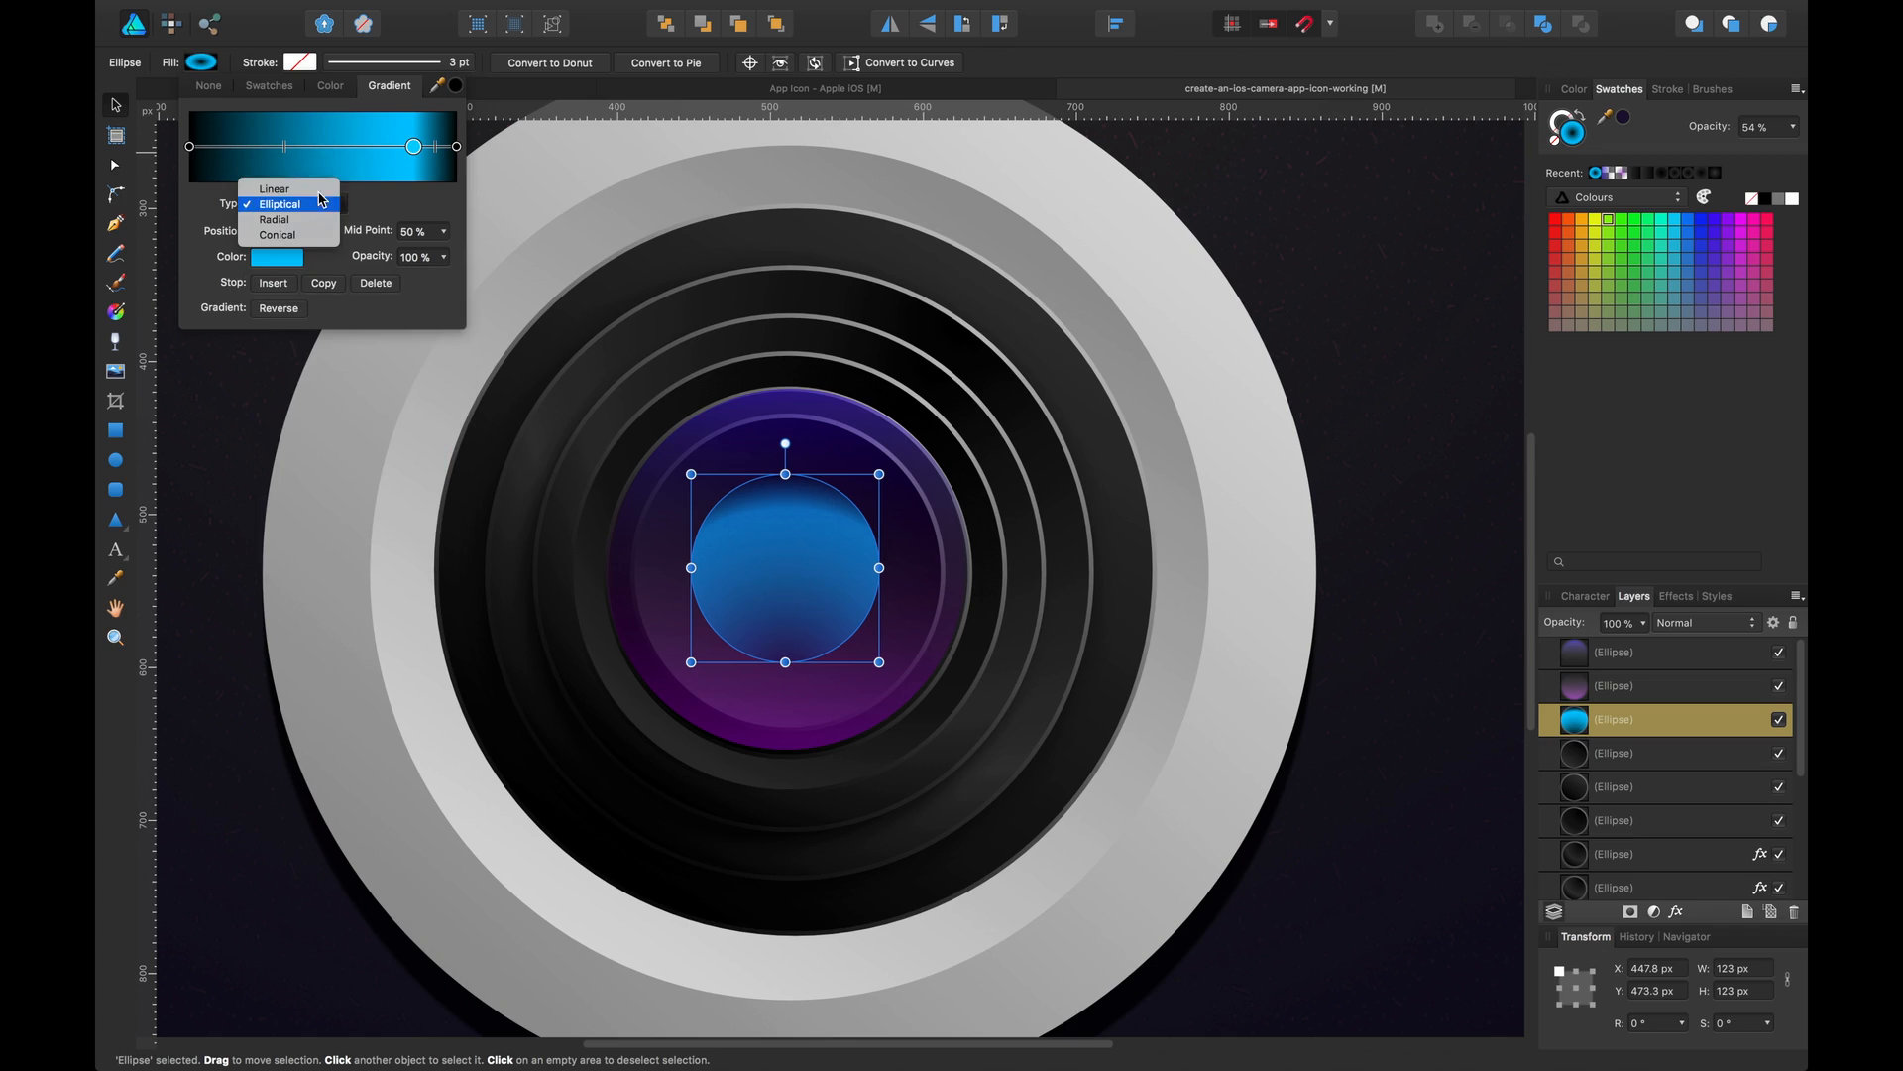
click(314, 188)
click(319, 205)
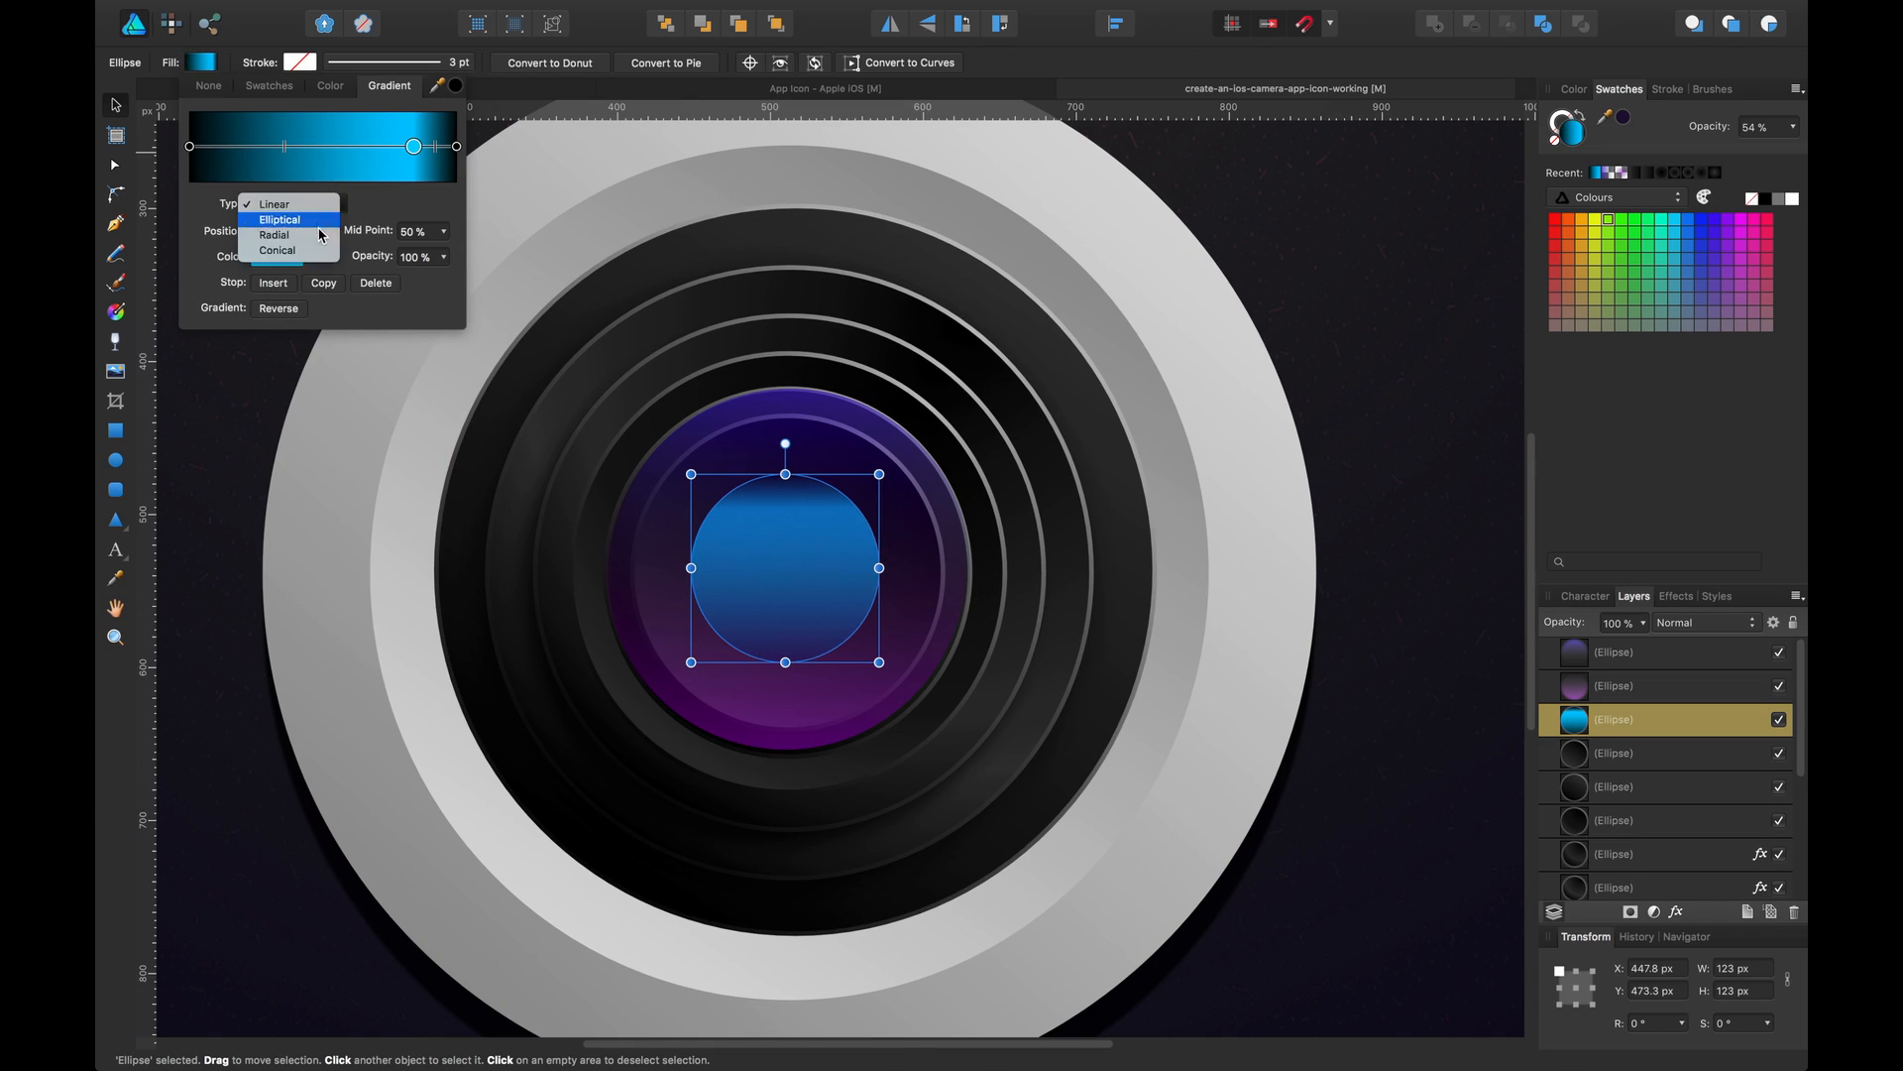
click(307, 238)
Insert a black gradient stop near the cyan one and reverse the gradient
click(311, 147)
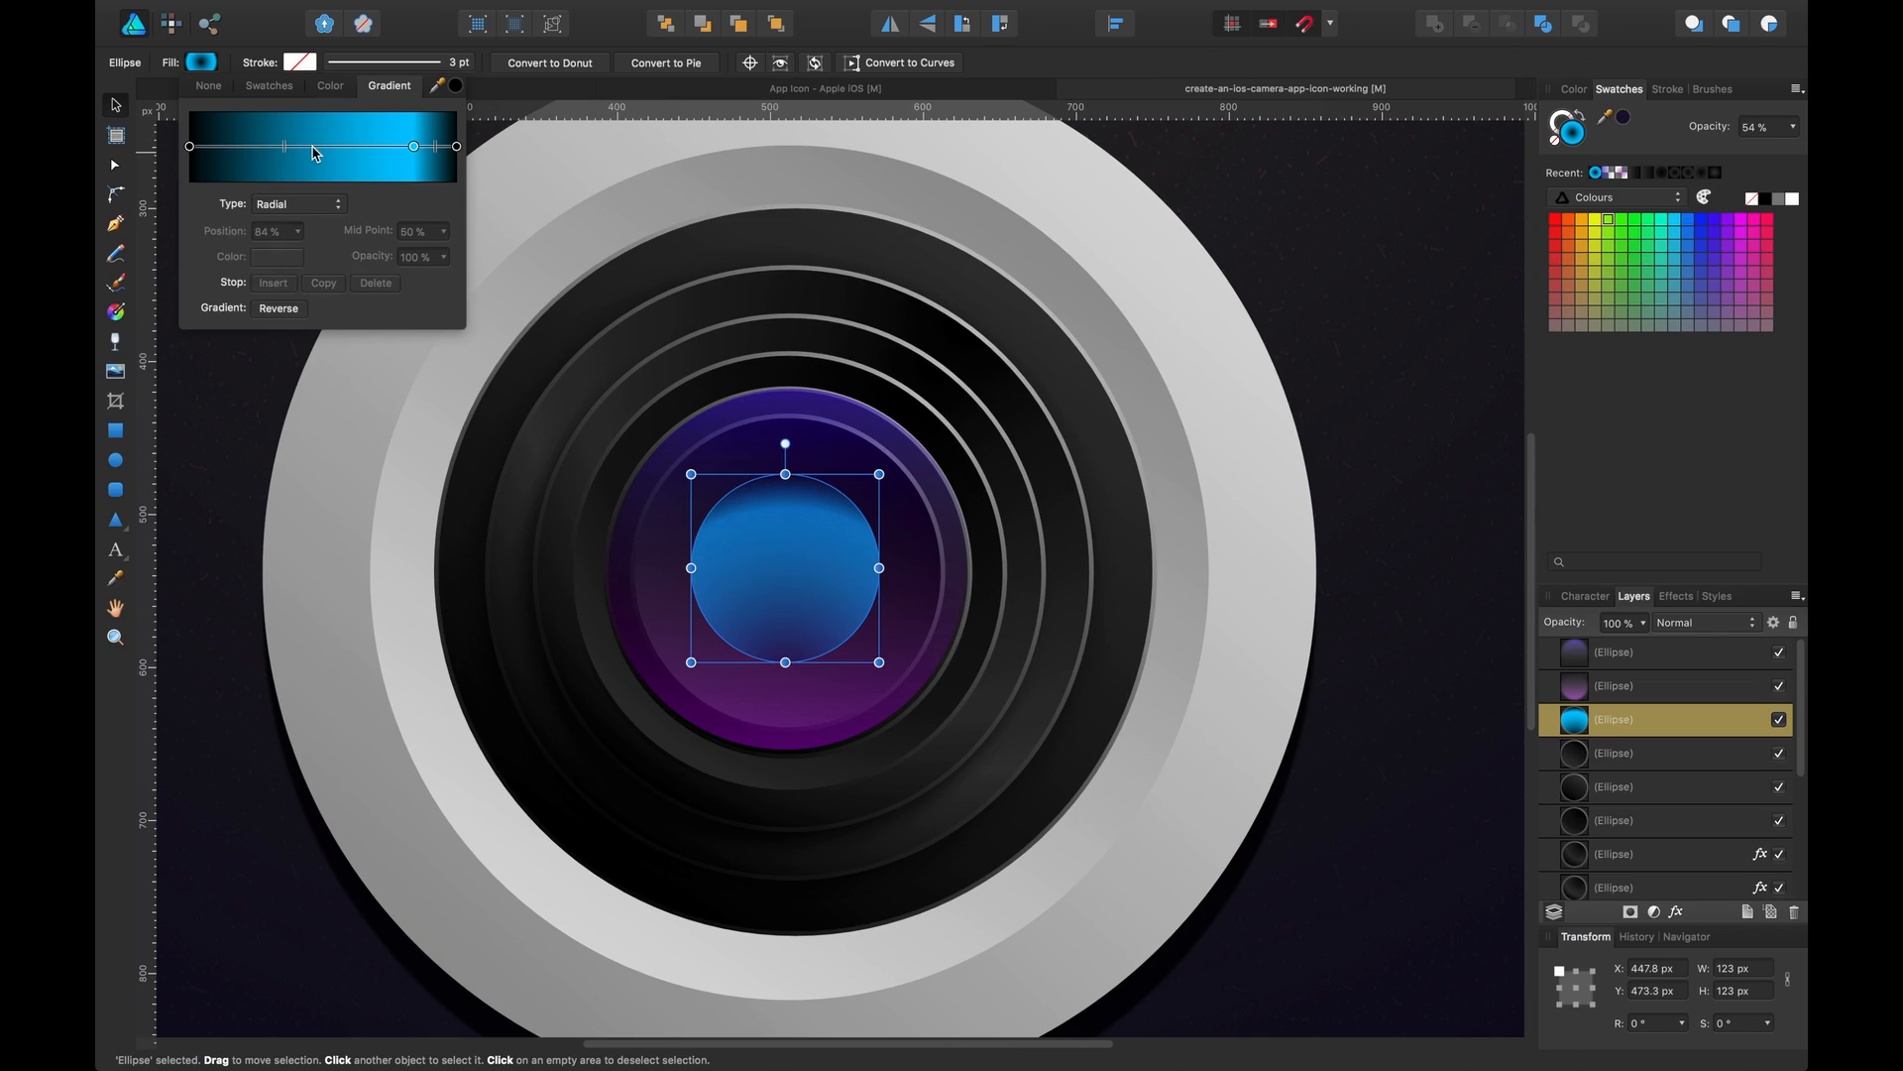
click(277, 257)
drag(377, 483, 401, 514)
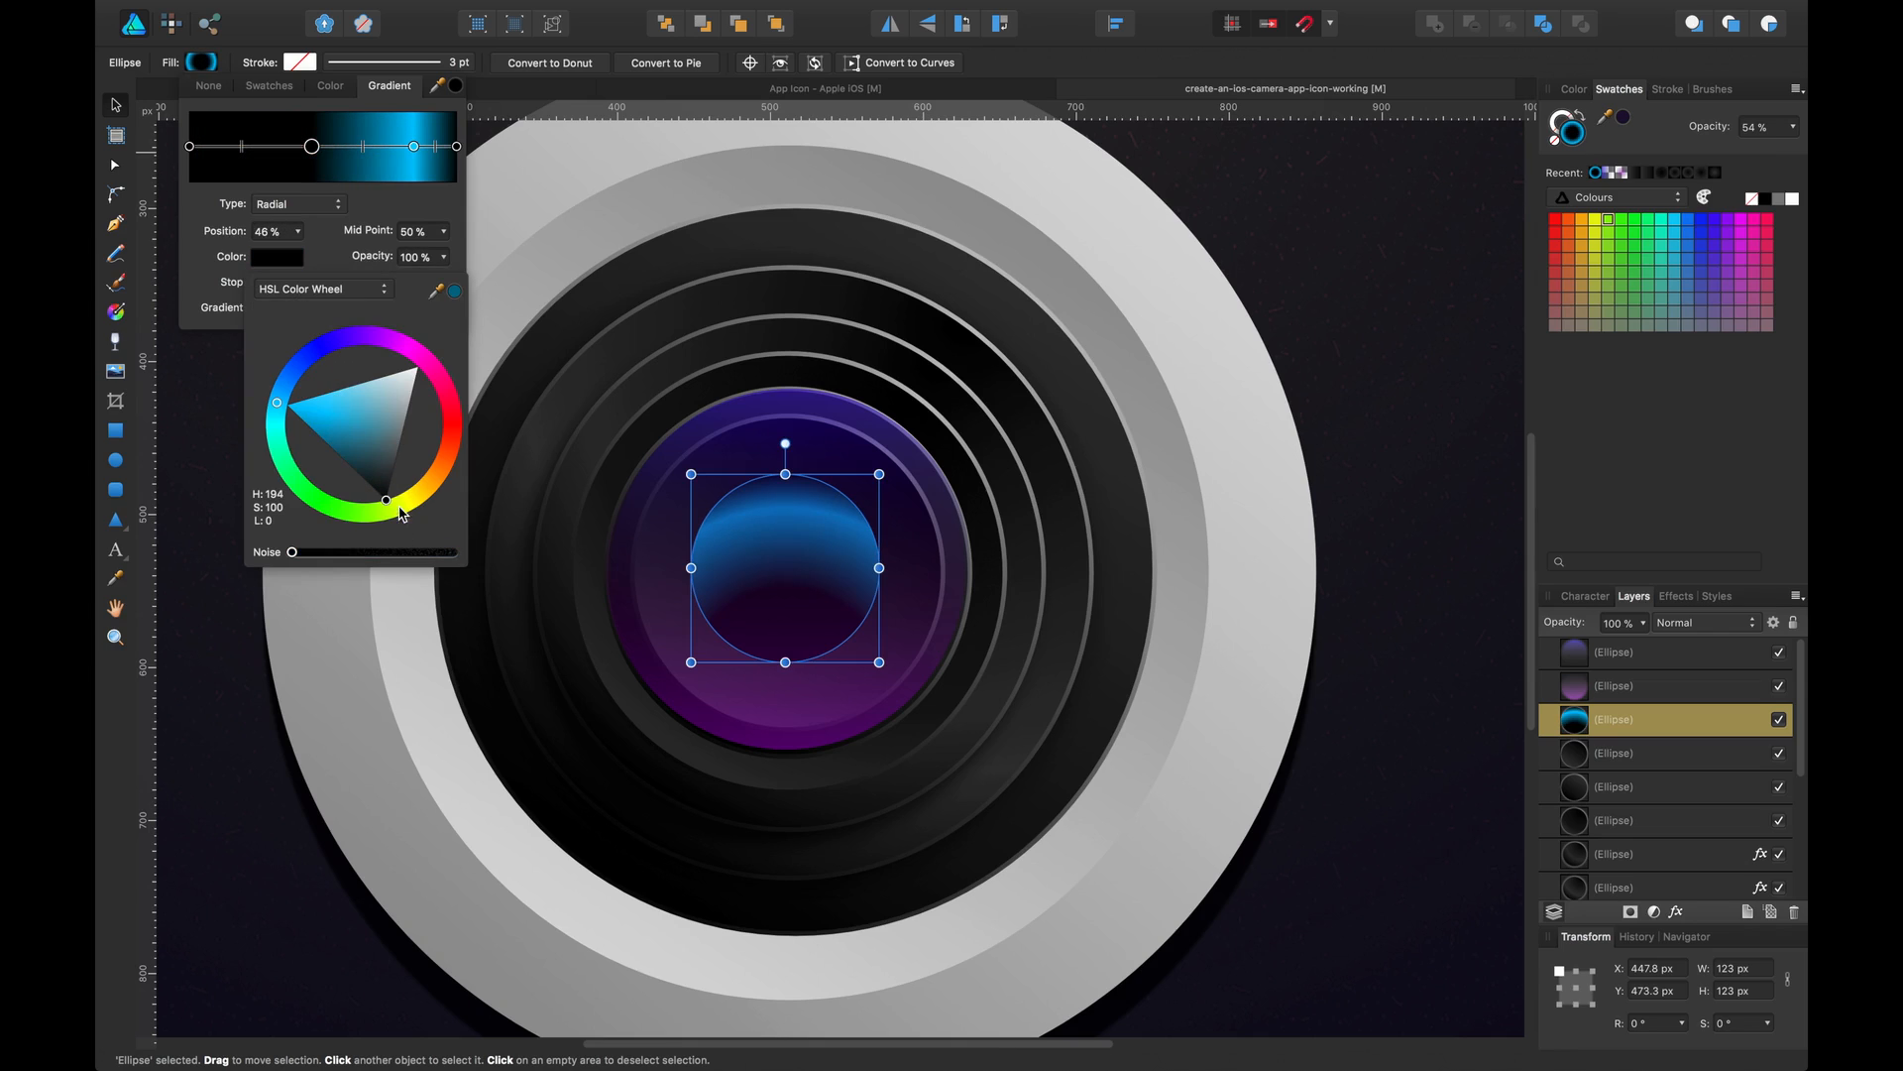
drag(322, 150, 372, 148)
click(278, 308)
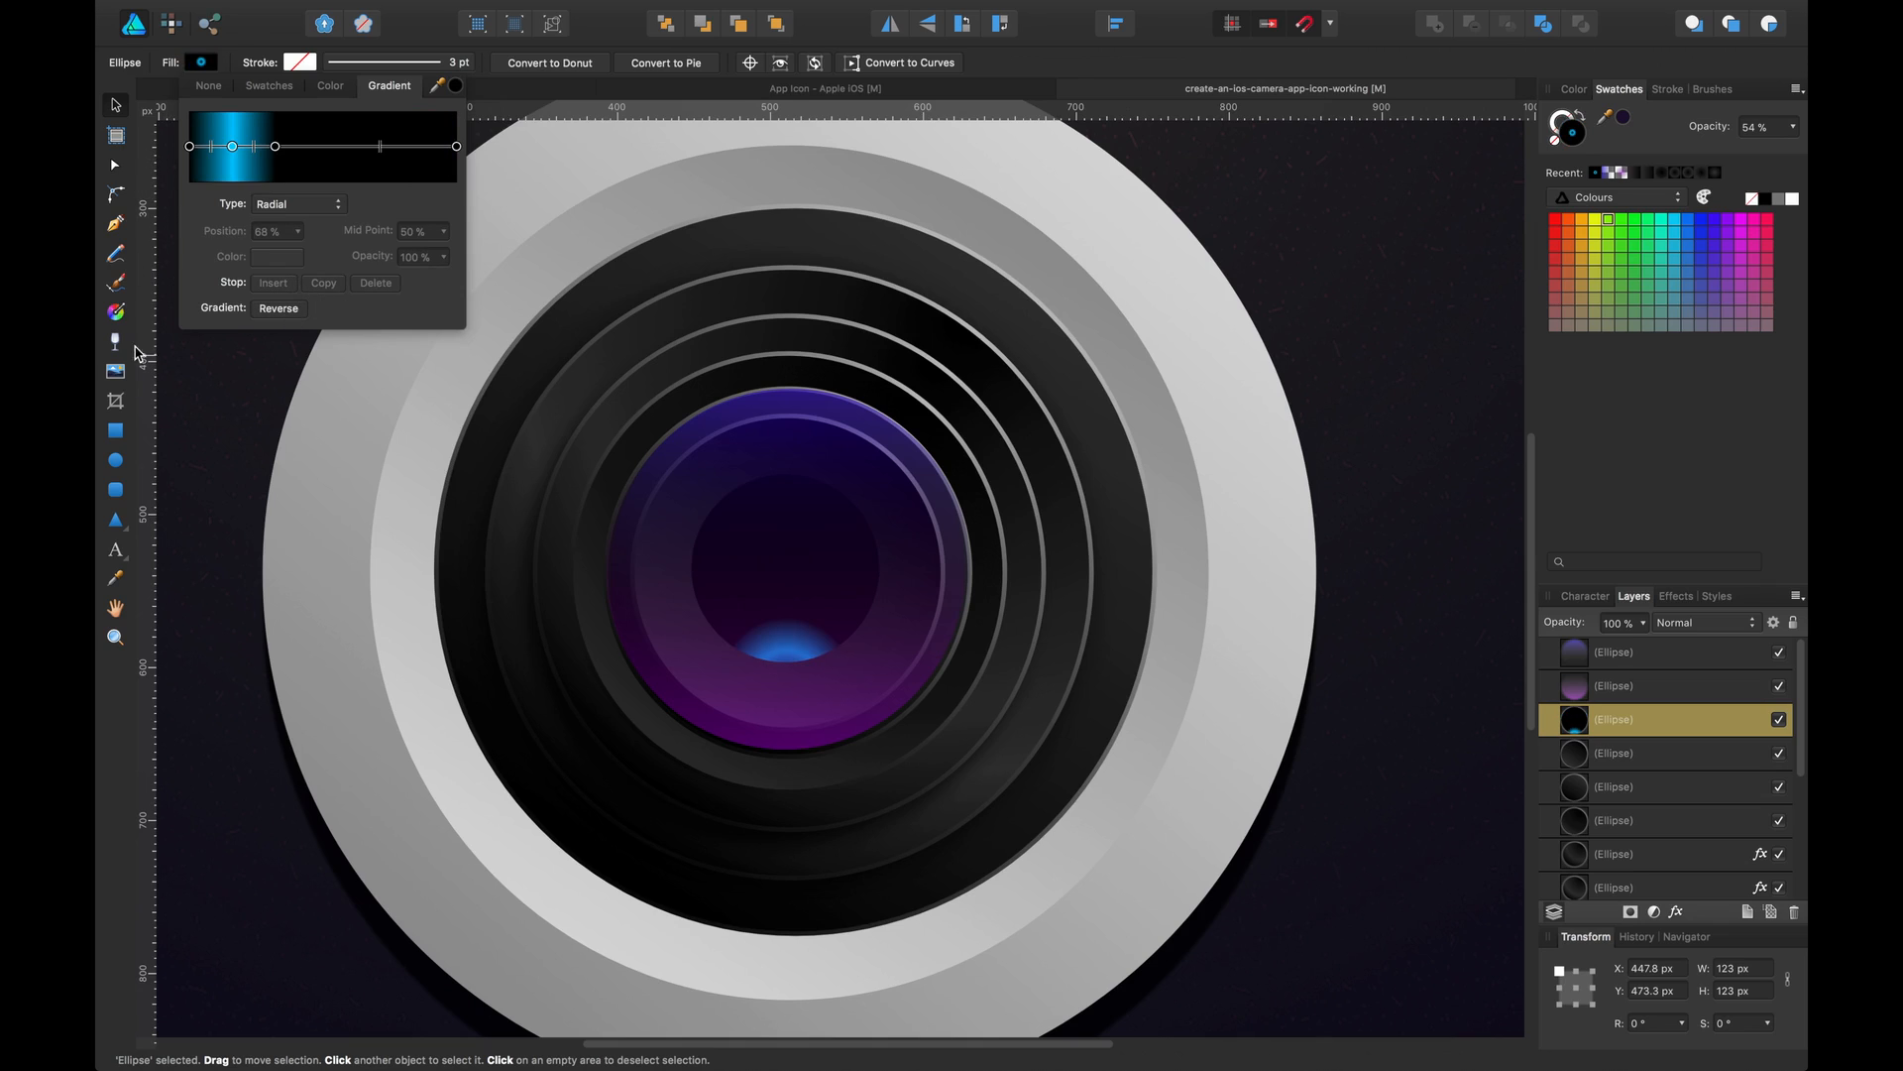
Reposition the radial gradient so the cyan glow sits at the circle's lower right edge
key(g)
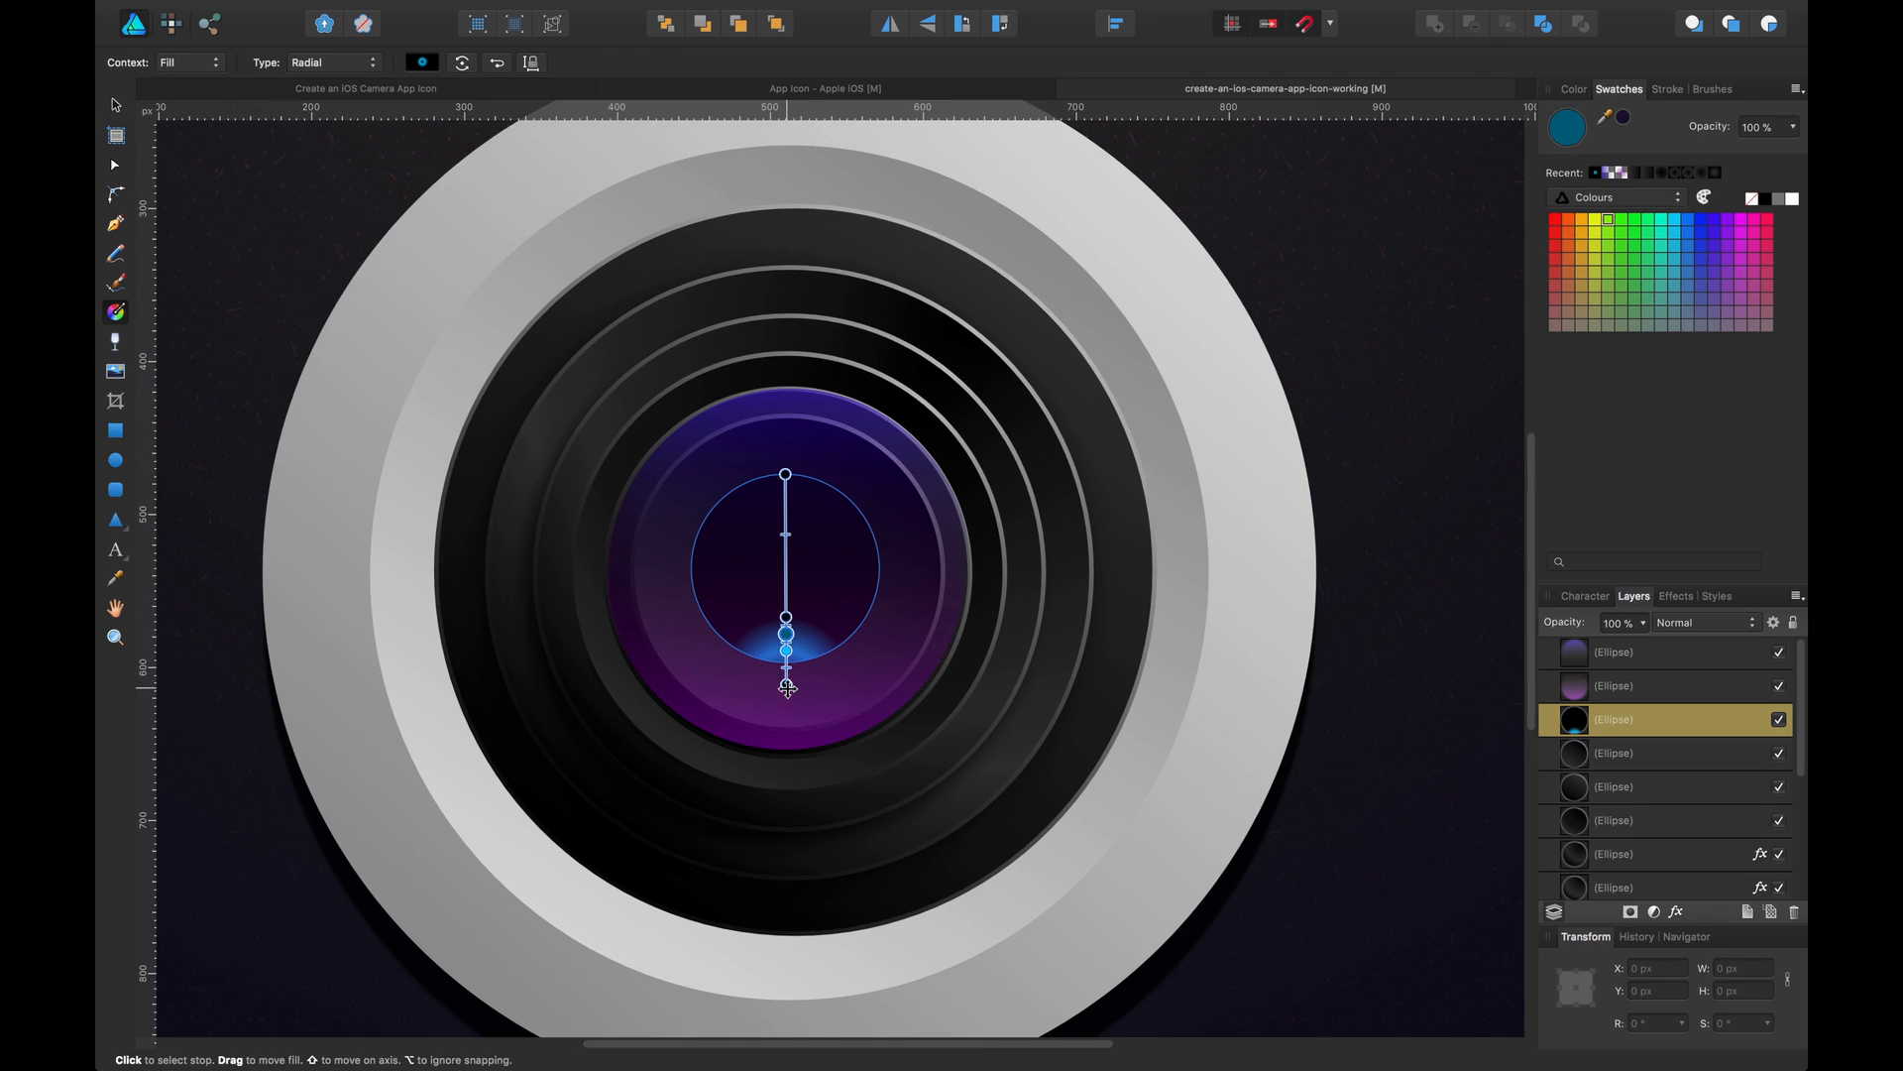
click(796, 681)
drag(810, 677, 836, 653)
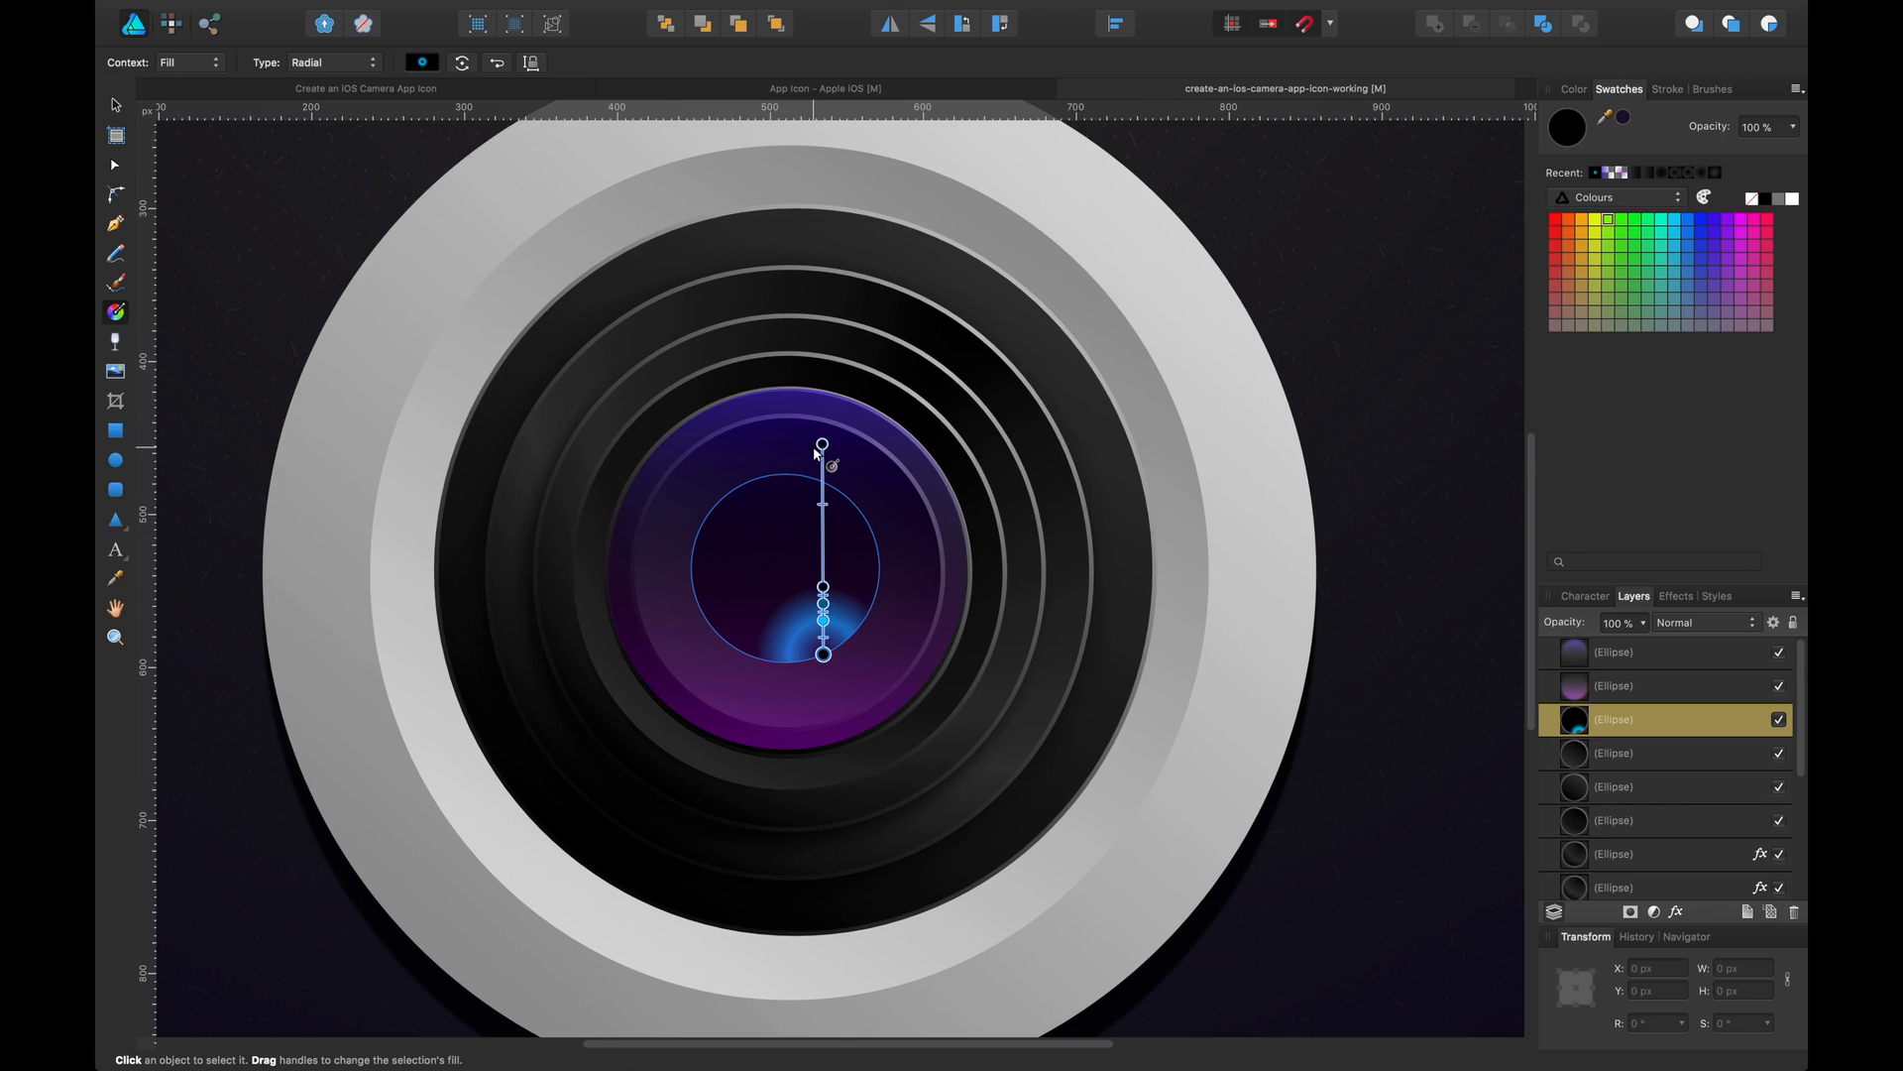
drag(821, 445, 785, 695)
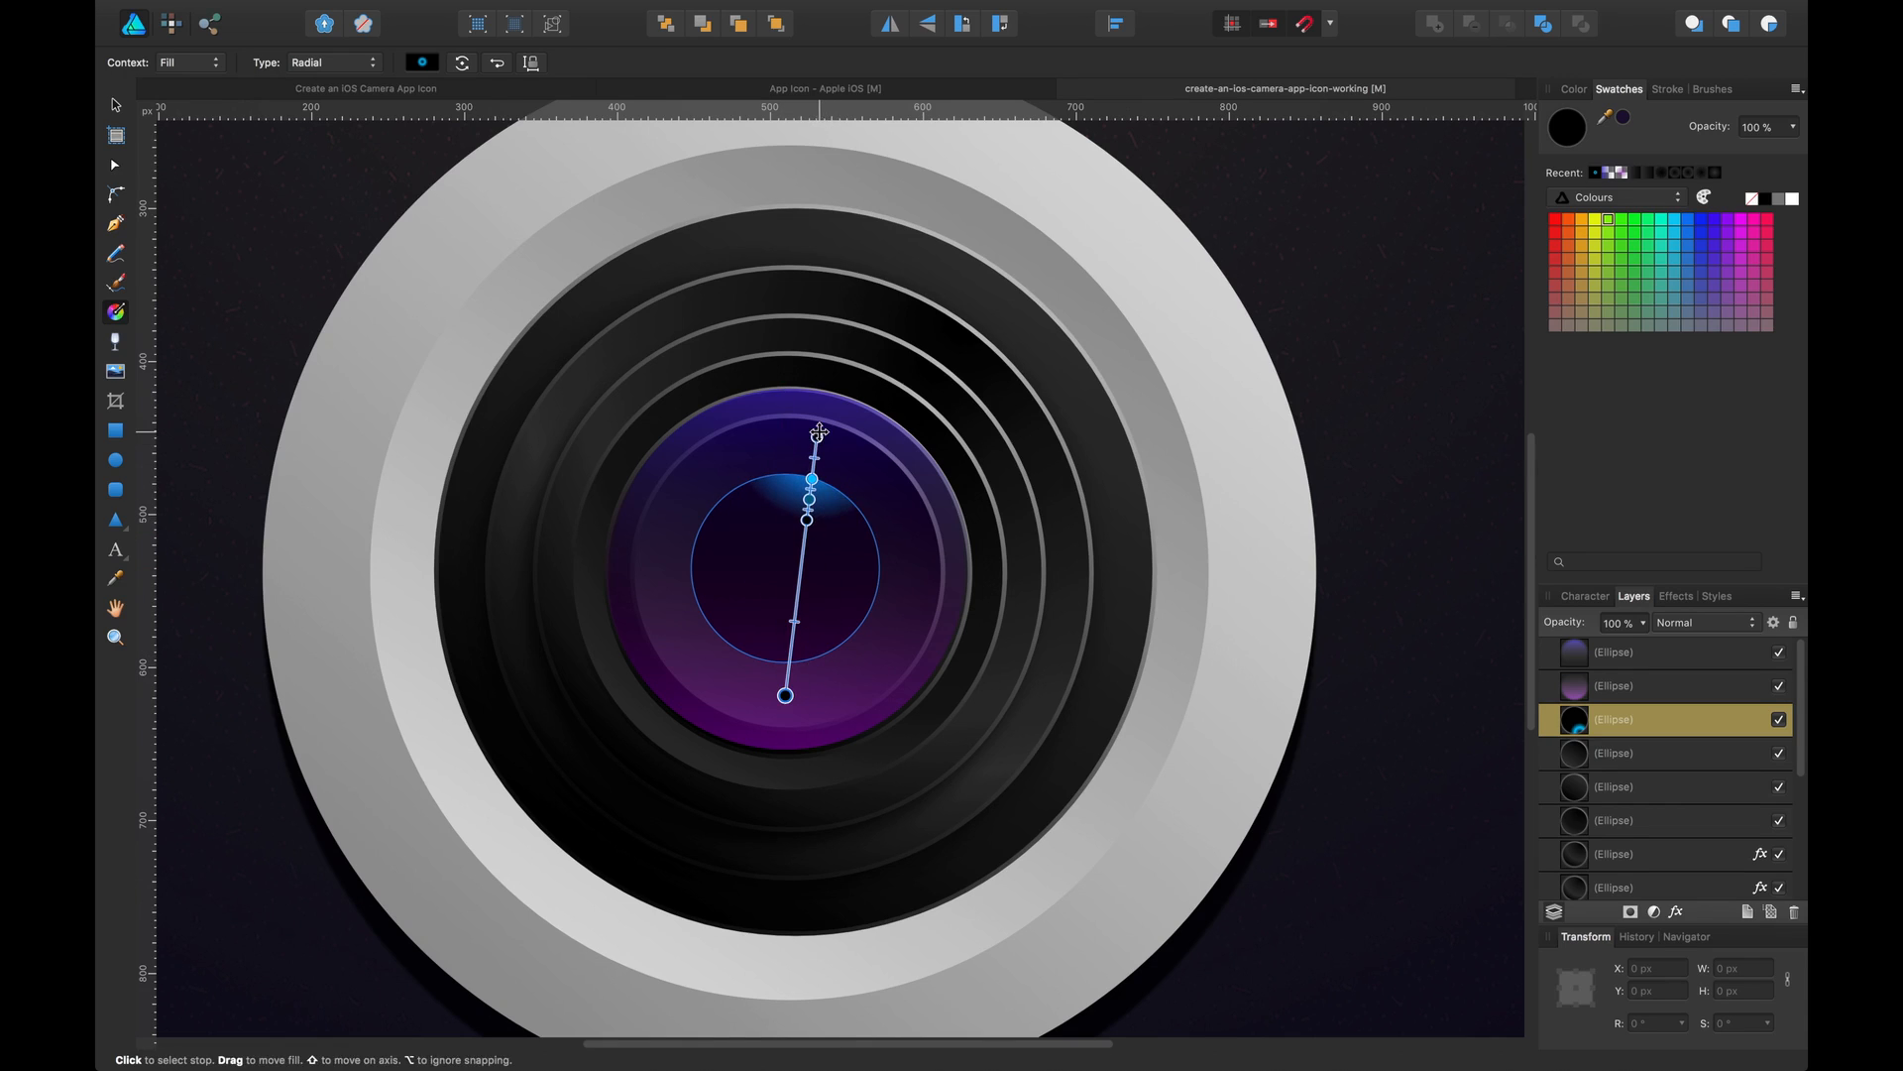
drag(818, 441, 860, 661)
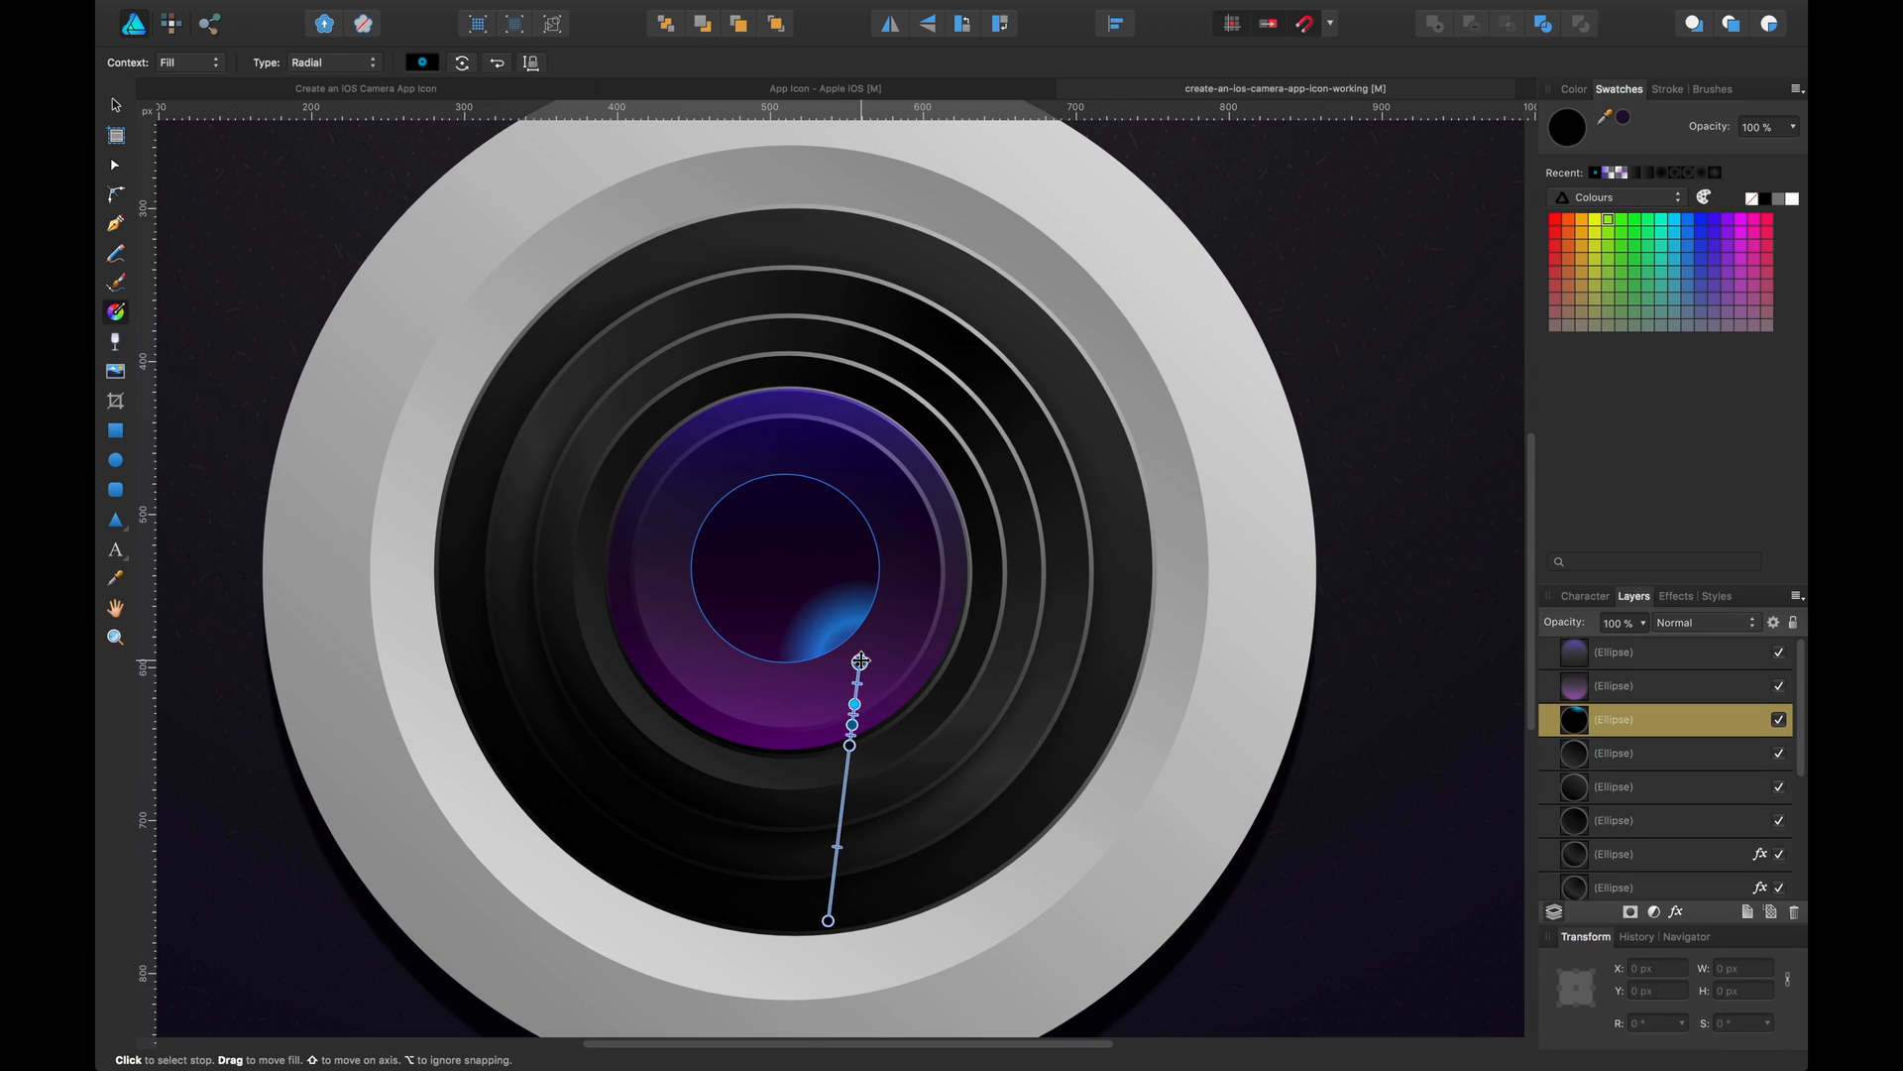
key(v)
click(1445, 351)
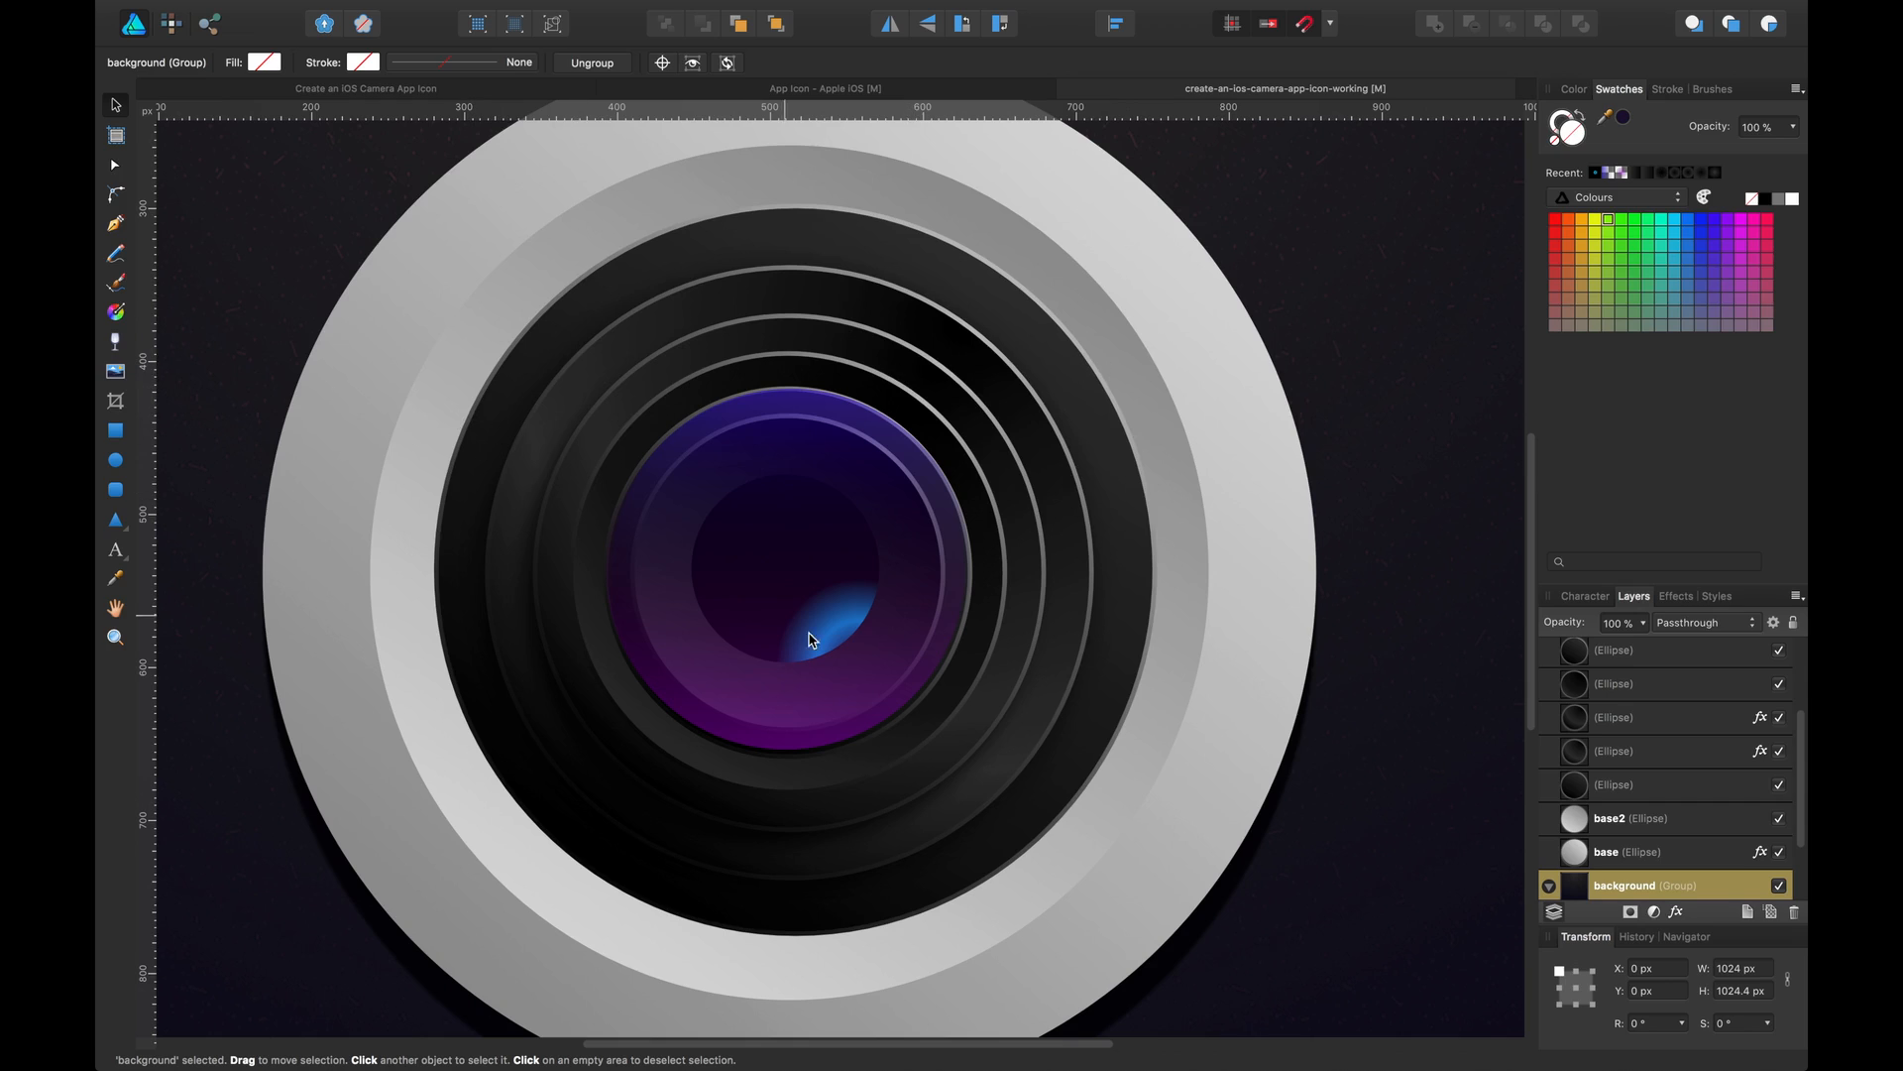
Draw another circle about 145 px across over the lens centre, above the purple layers
click(759, 579)
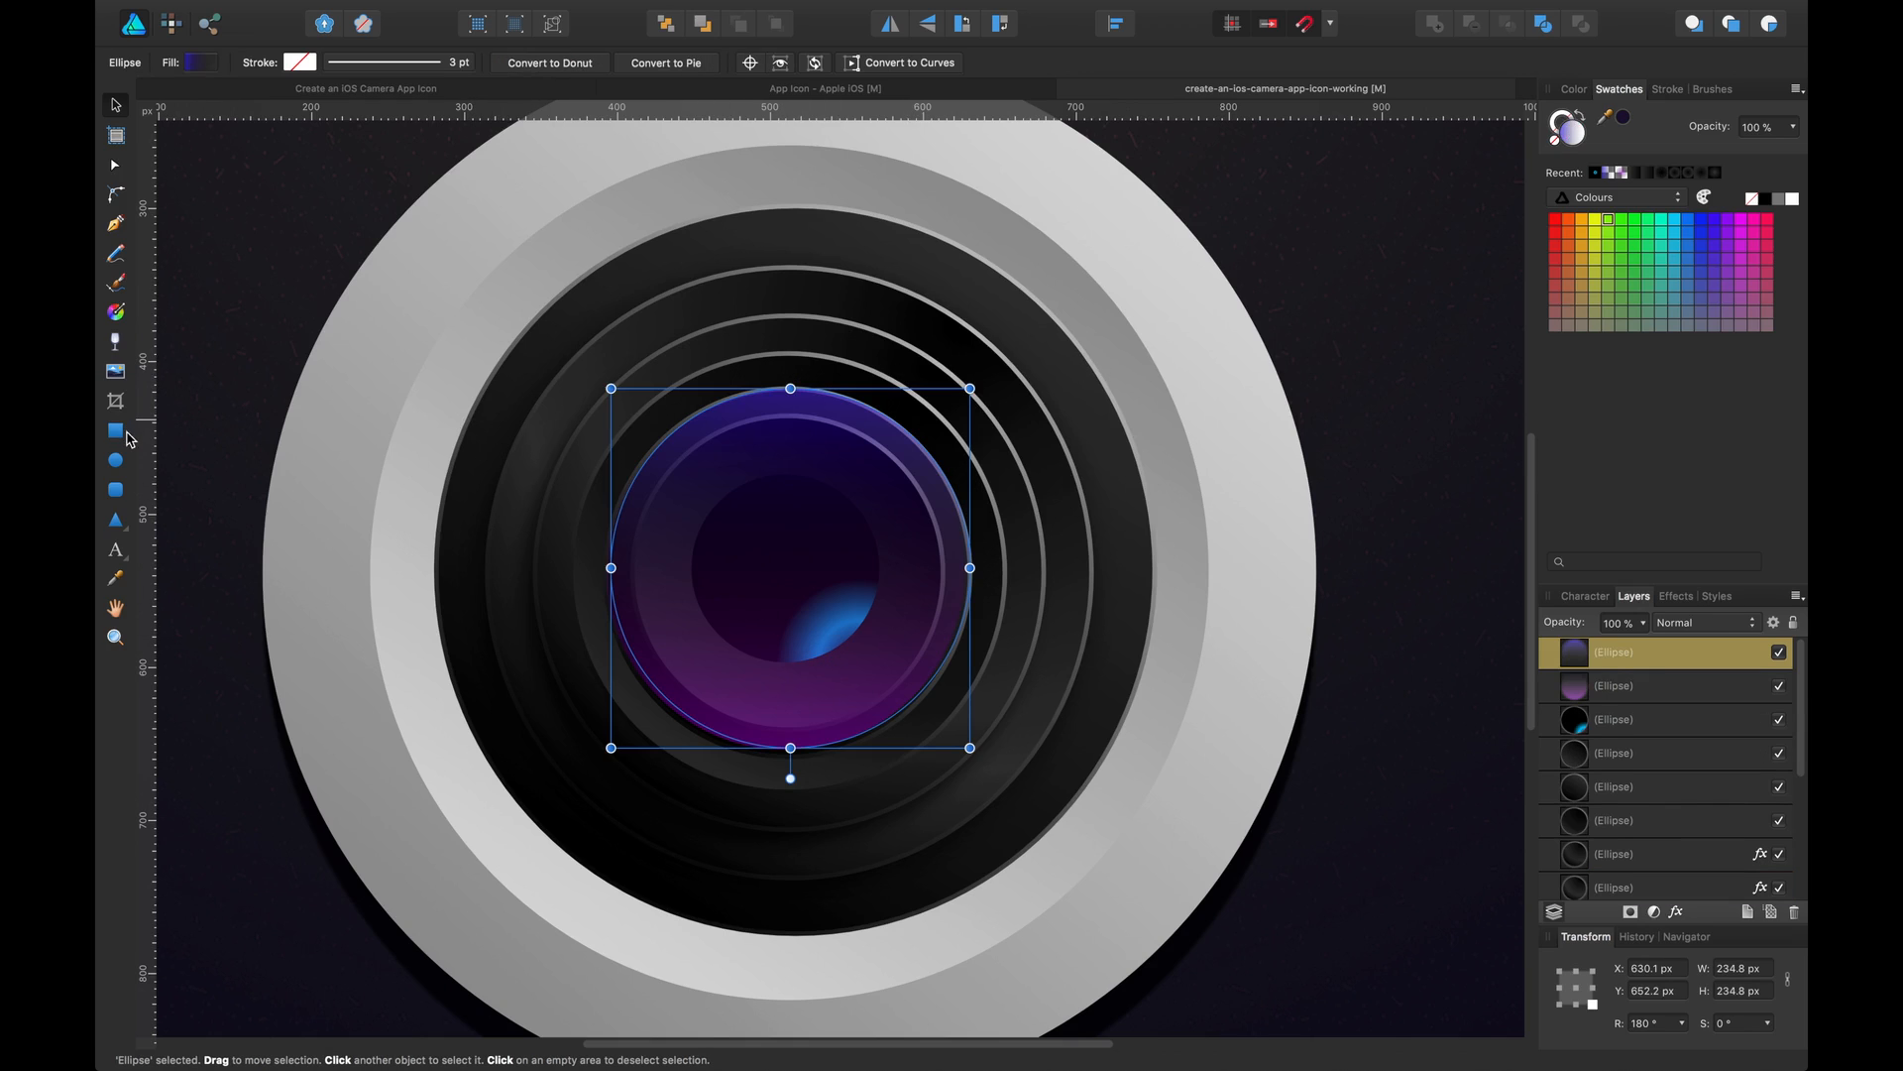
click(114, 461)
drag(755, 509, 975, 729)
key(a)
mouse_move(922, 623)
mouse_down()
mouse_move(817, 556)
mouse_move(869, 551)
mouse_move(807, 524)
mouse_up()
key(v)
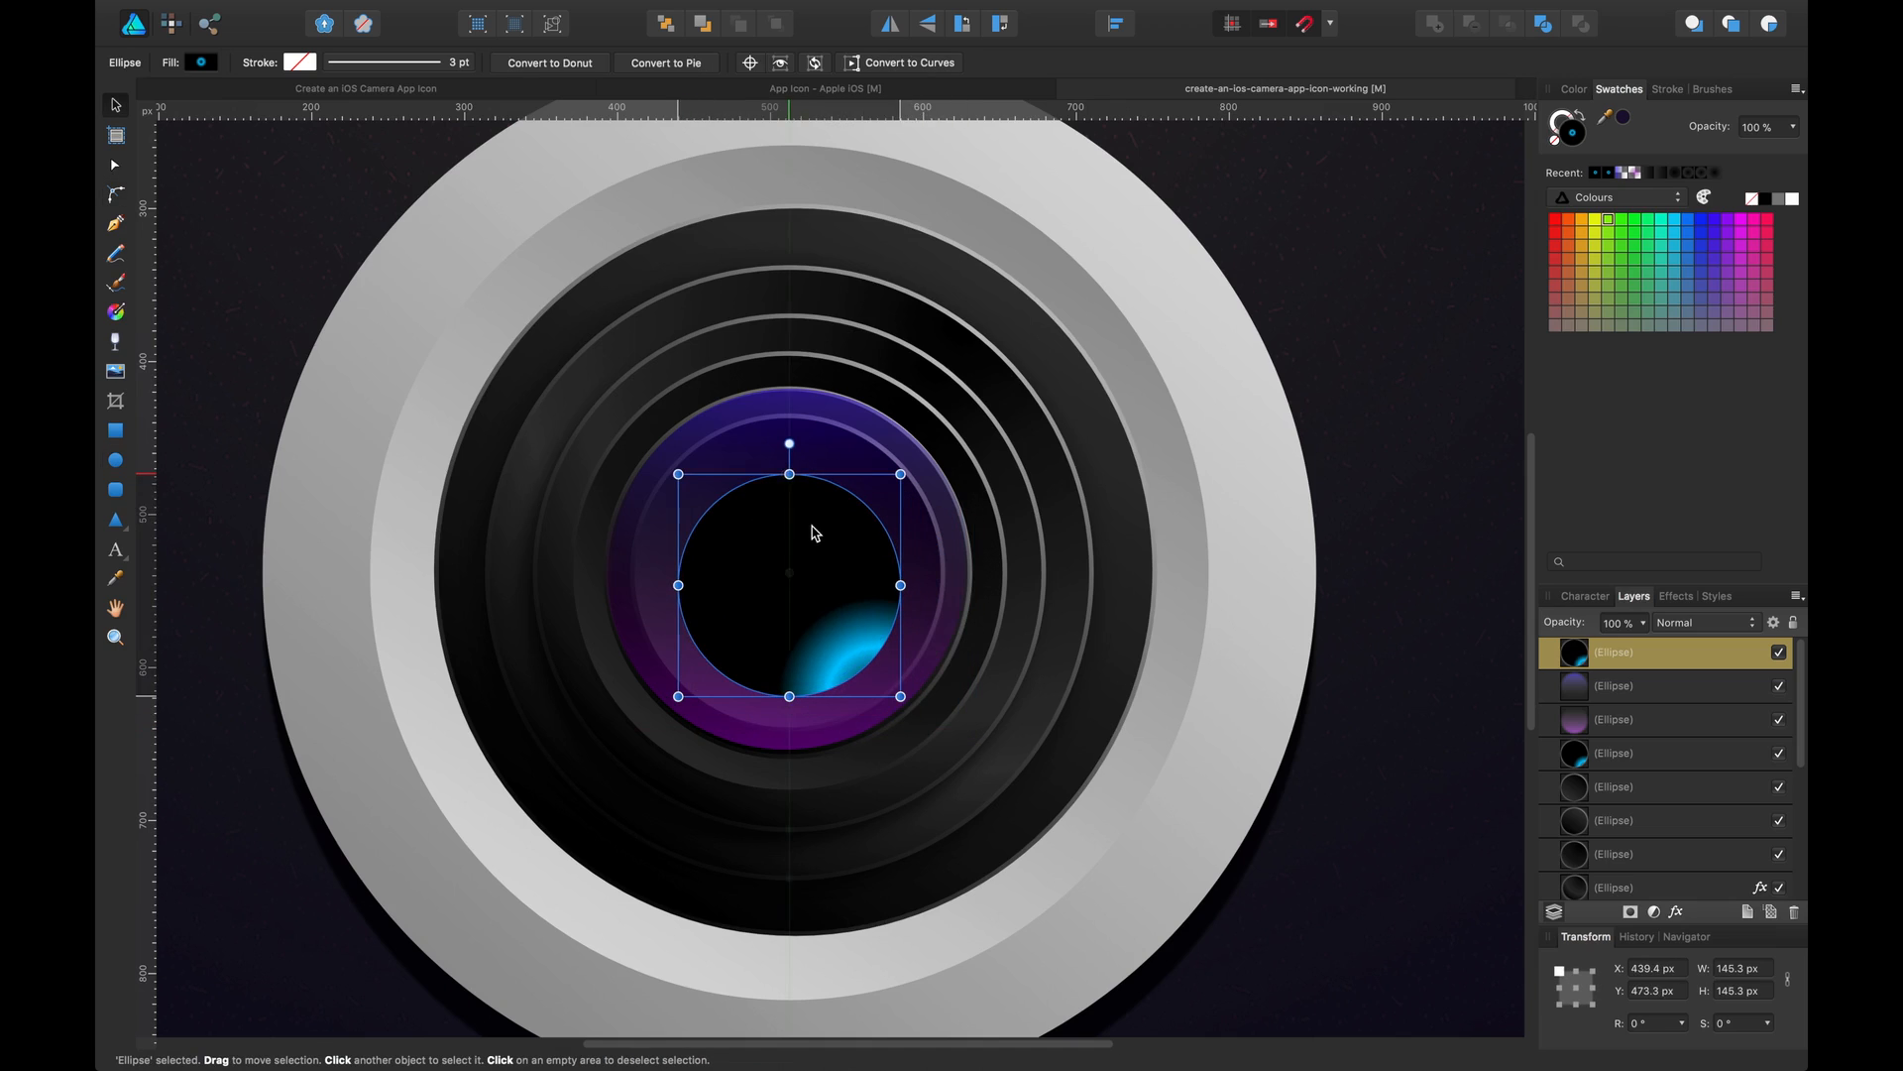
Shrink the new circle to about 131 px across and recentre it on the lens
drag(901, 696, 863, 649)
key(super+z)
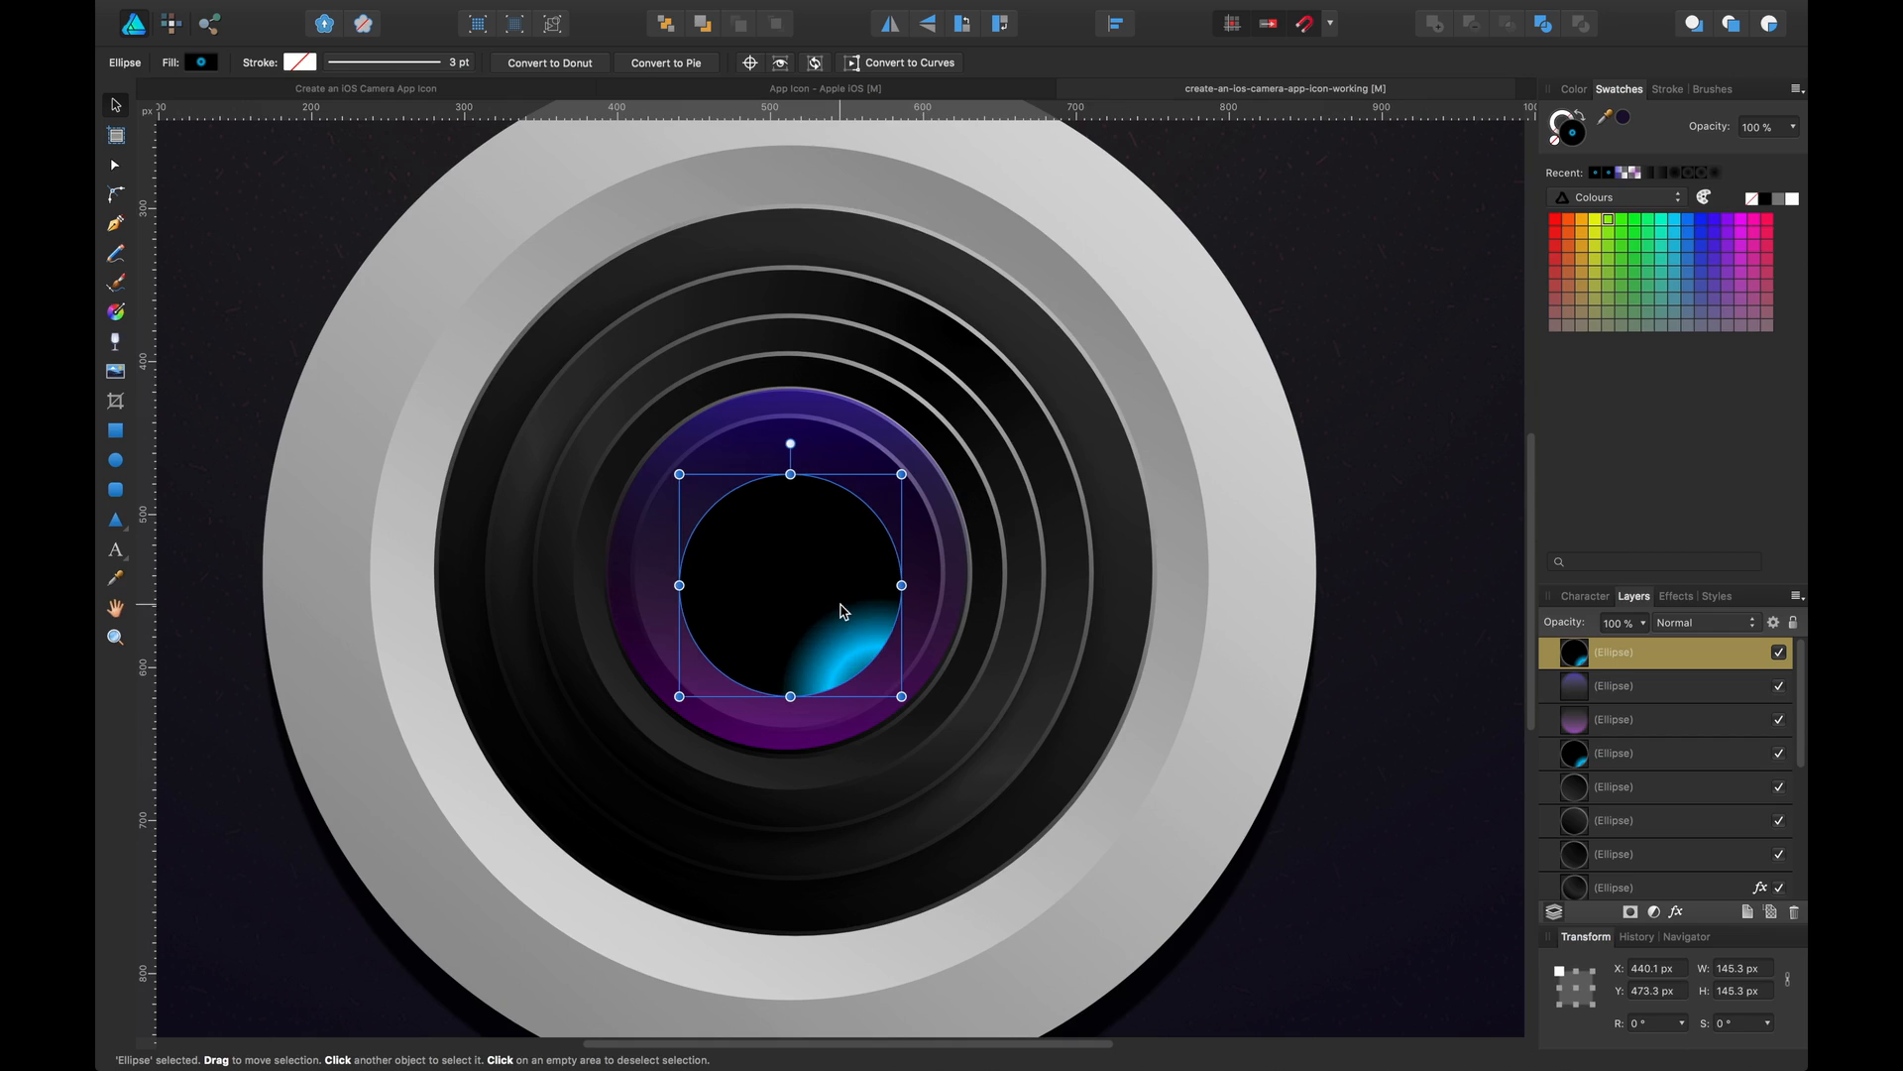
drag(901, 474, 879, 496)
drag(763, 614, 772, 592)
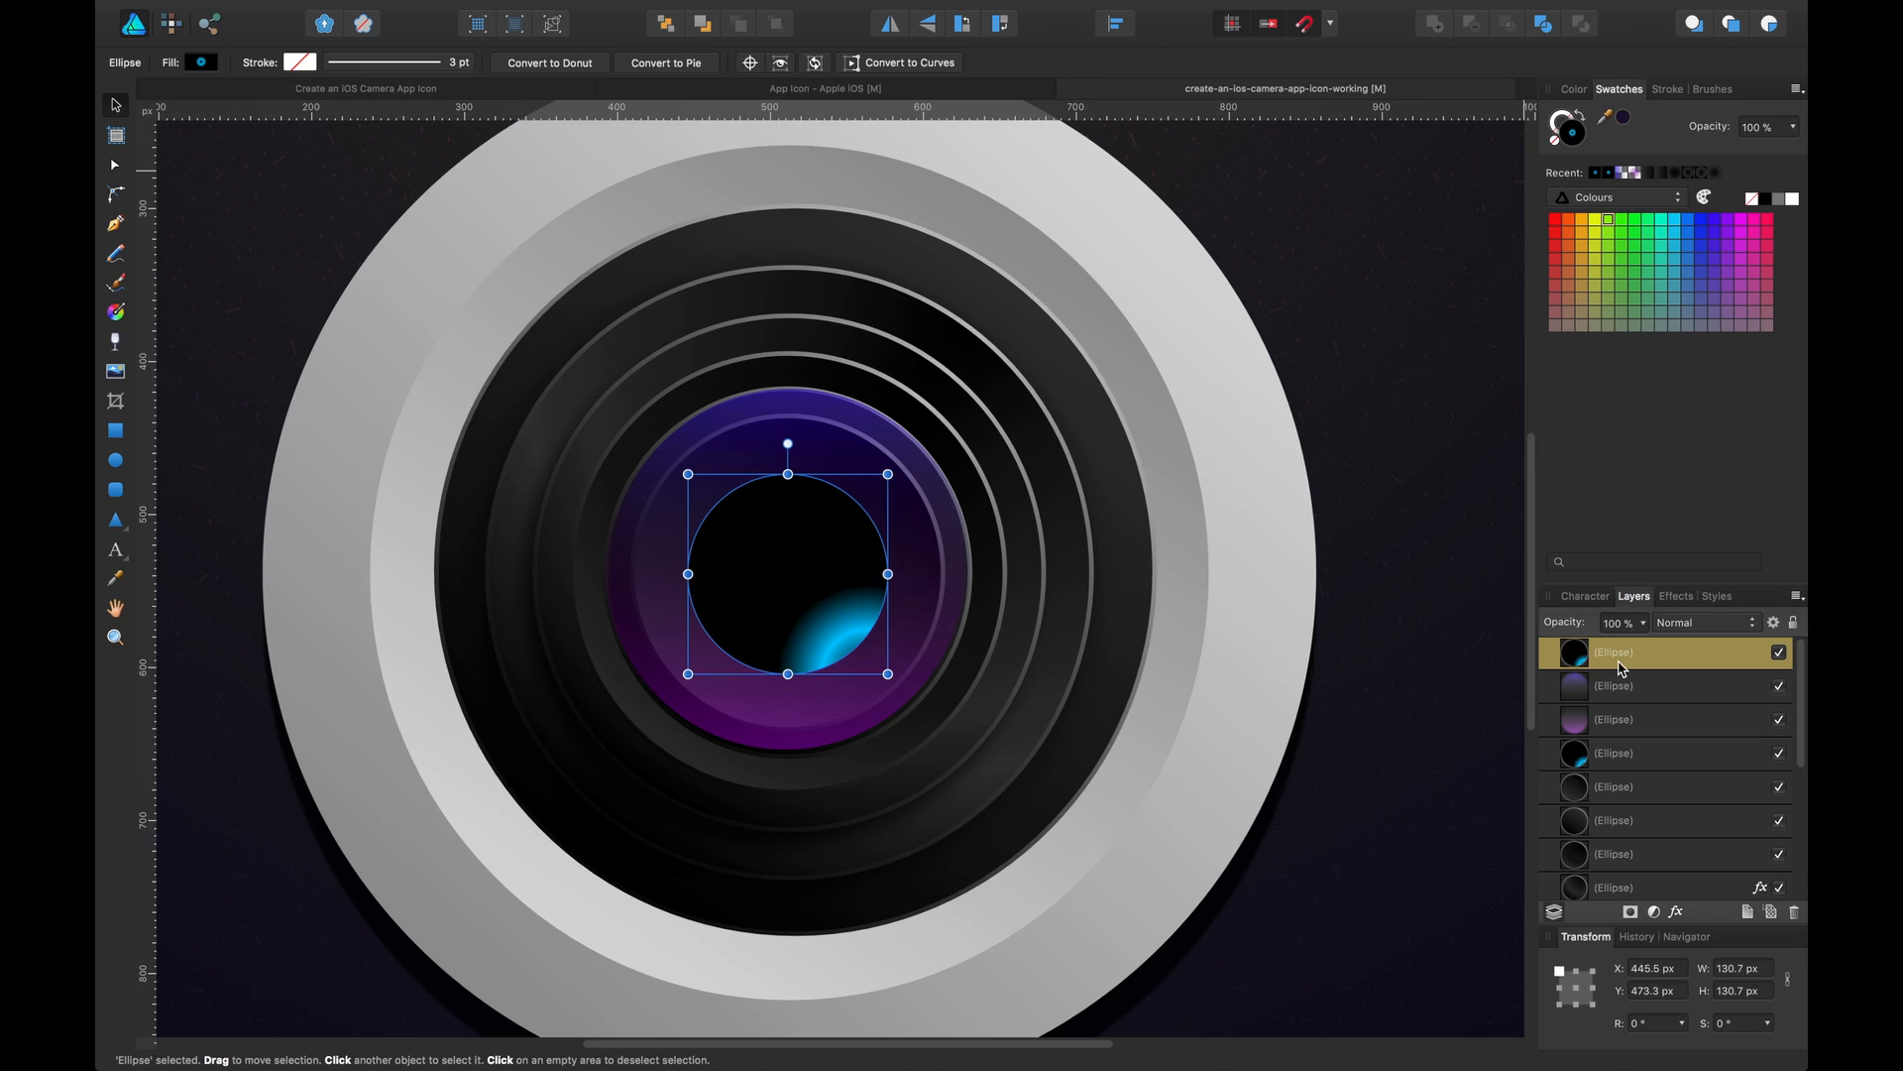
Move the new circle's layer beneath the purple glass layers and fill it with solid black
drag(1620, 668, 1577, 731)
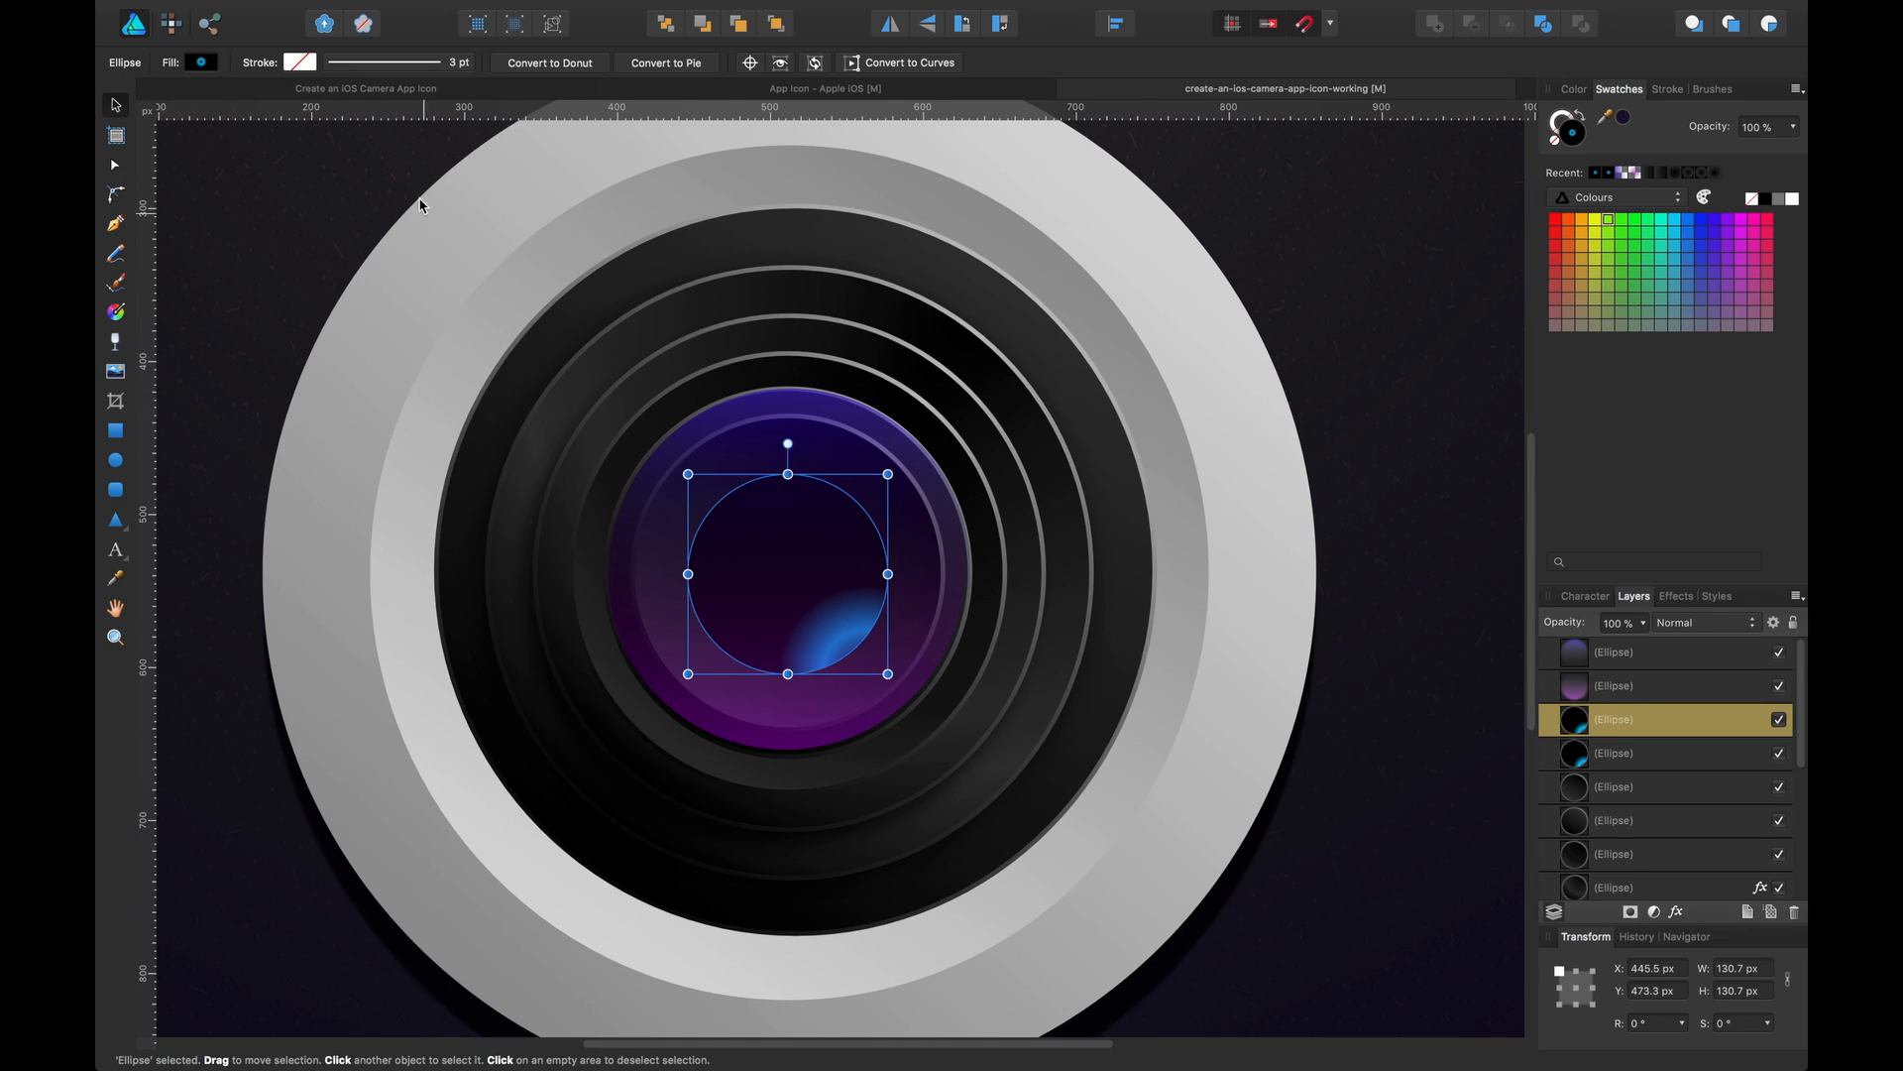
click(202, 62)
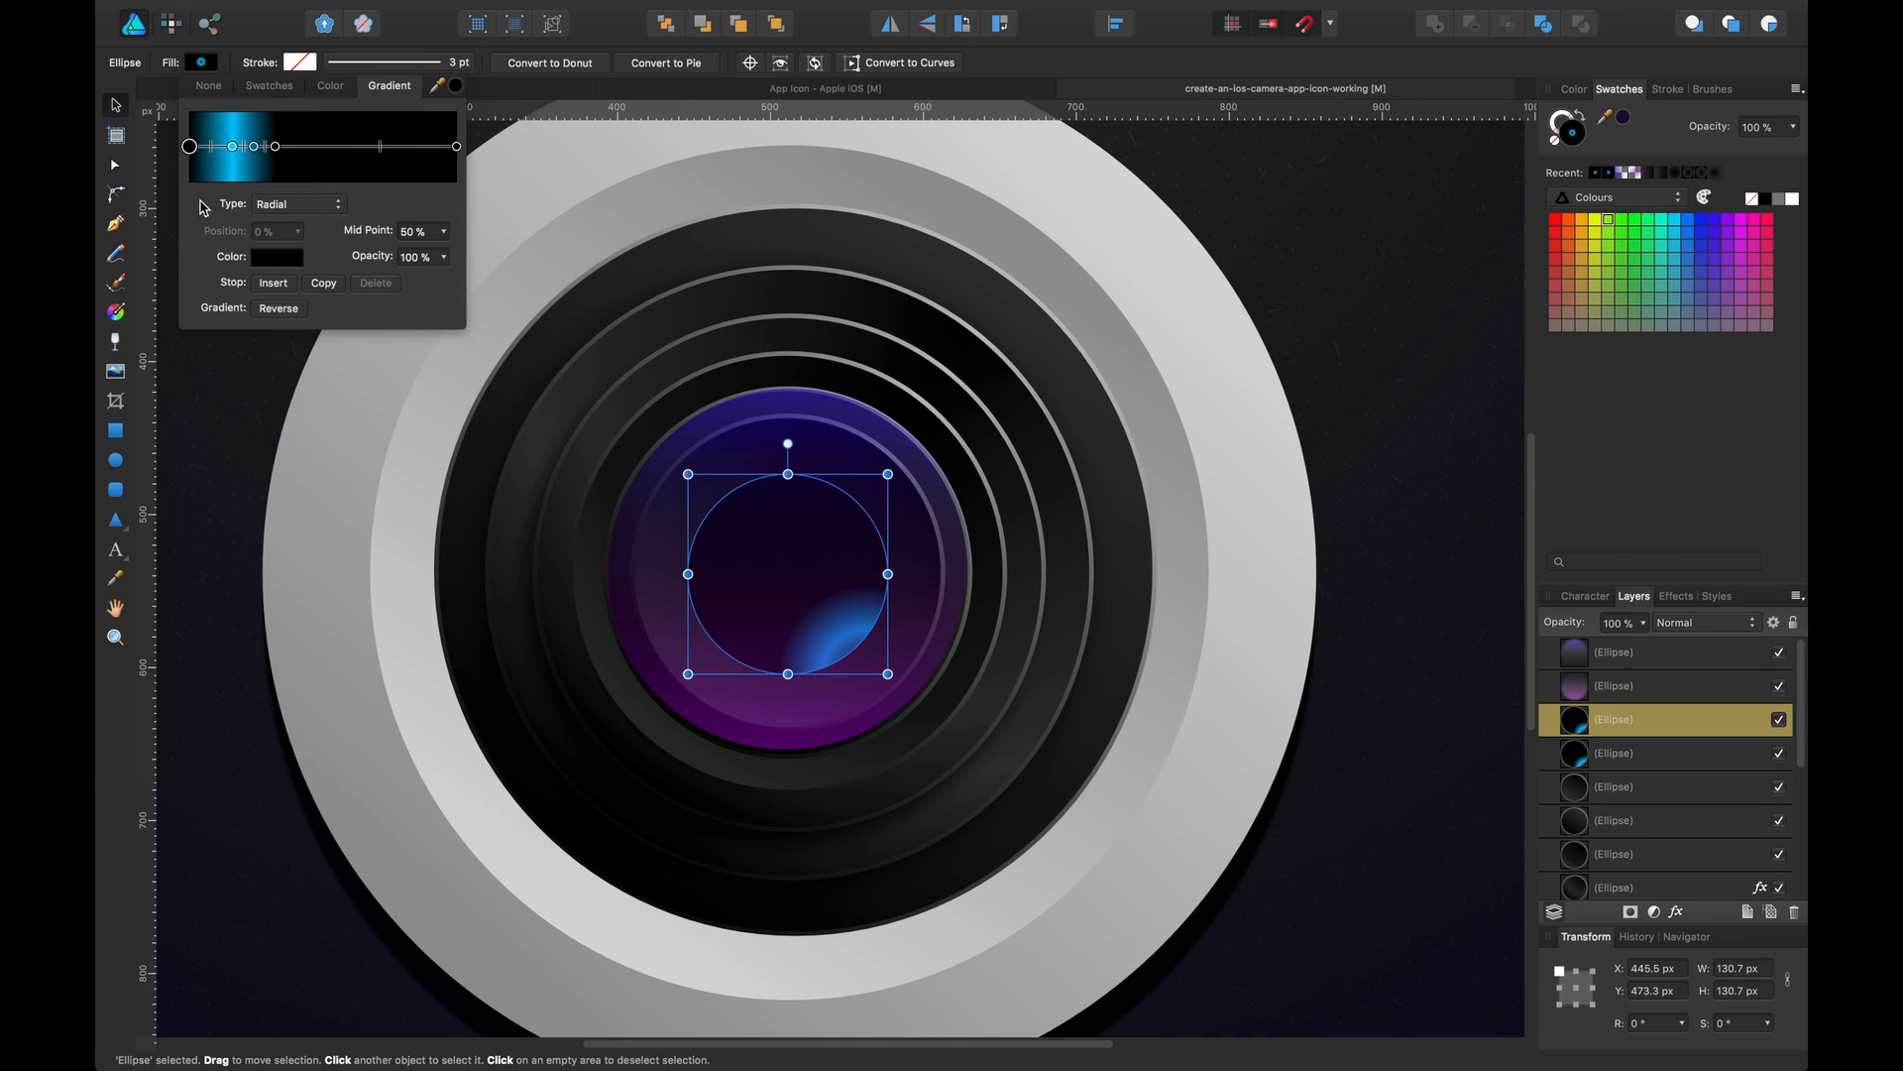
click(137, 111)
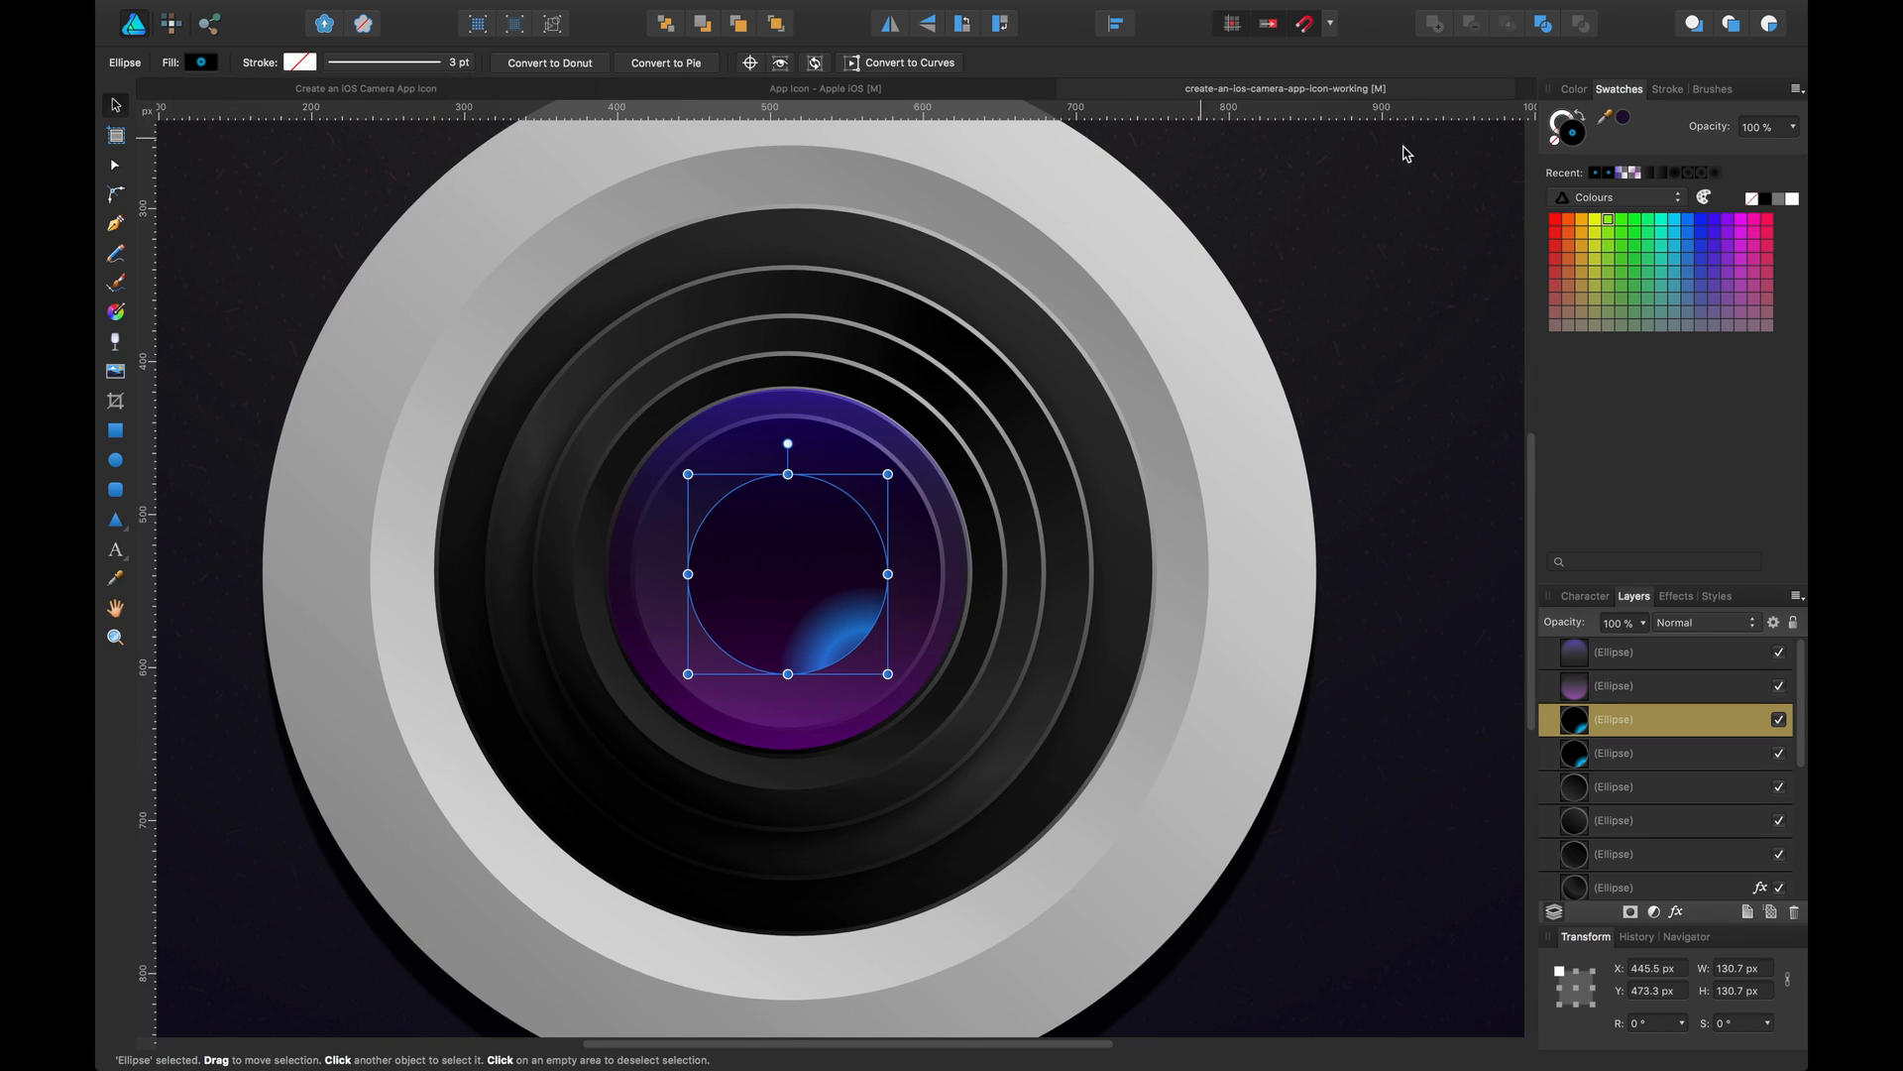
click(1765, 200)
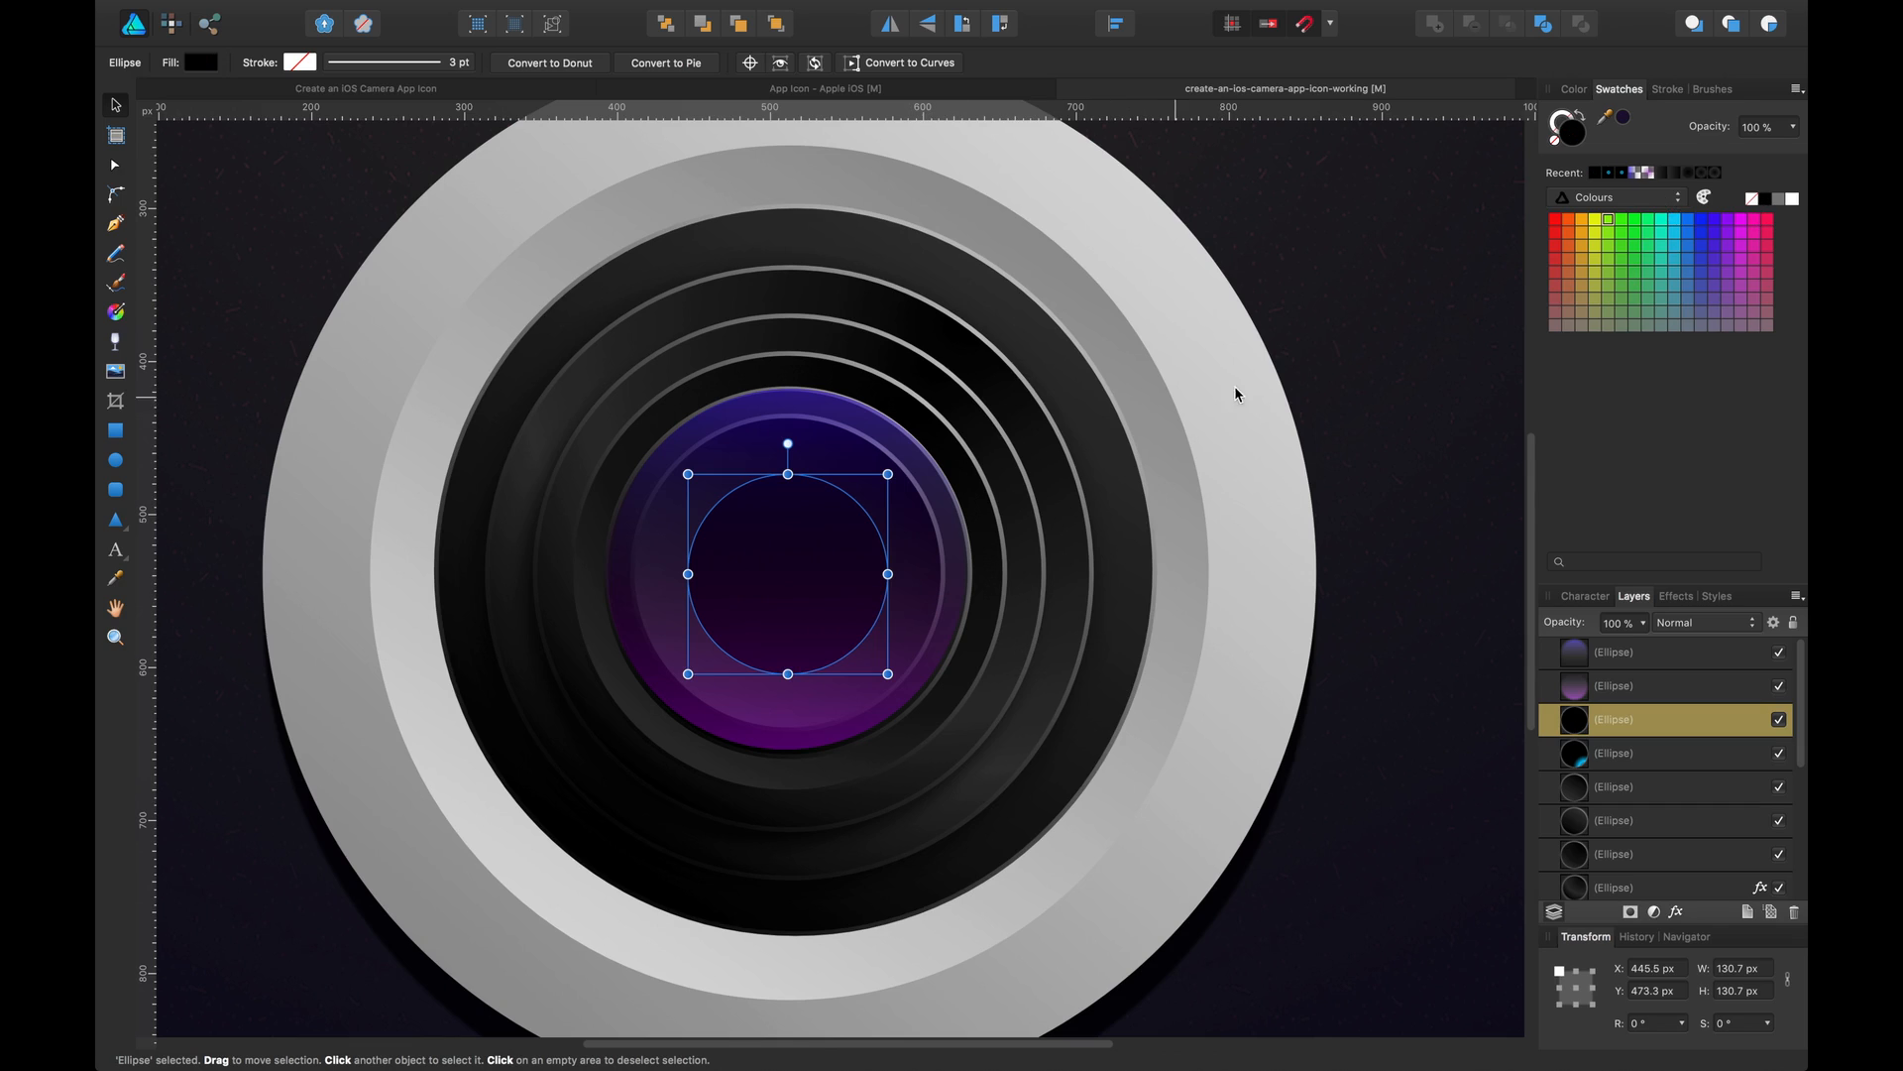
Move the black circle to the top of the layer stack and shrink it to about 125 px across
drag(1620, 715, 1555, 625)
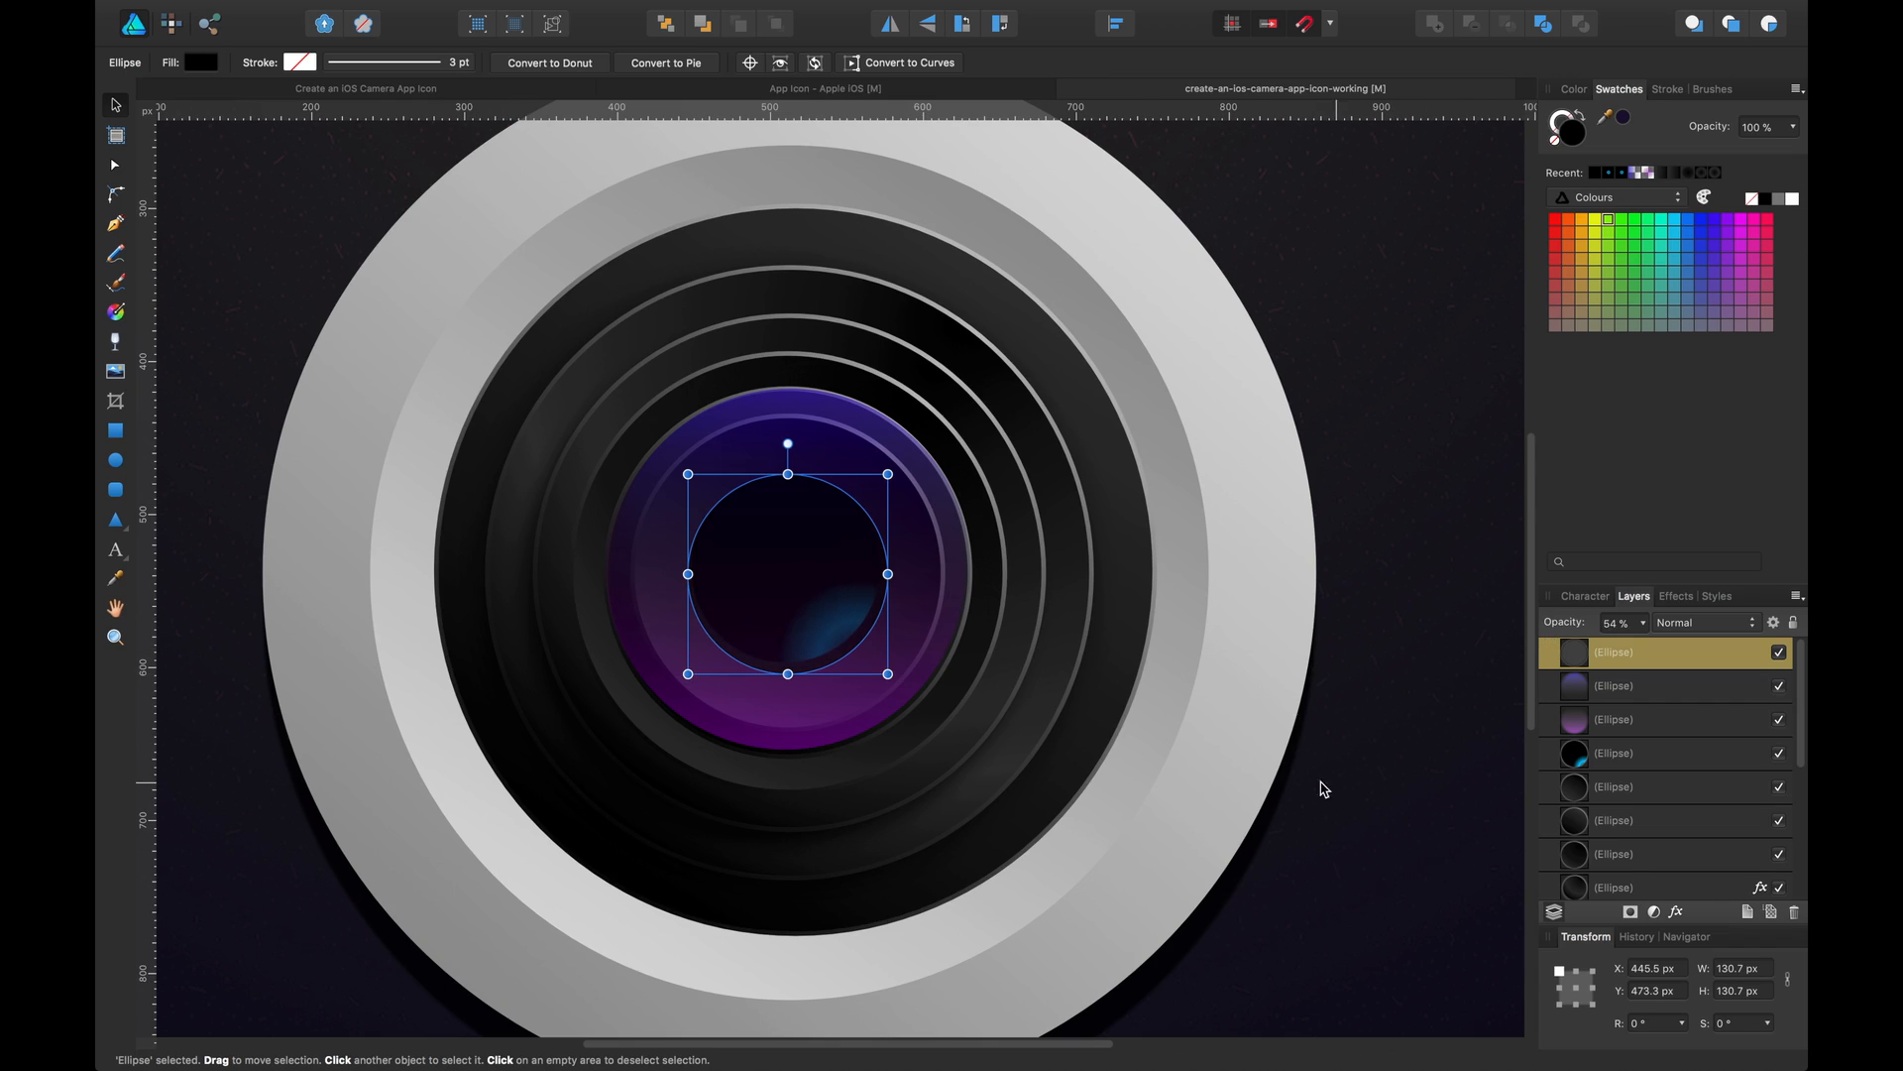
drag(889, 669, 885, 666)
key(a)
key(v)
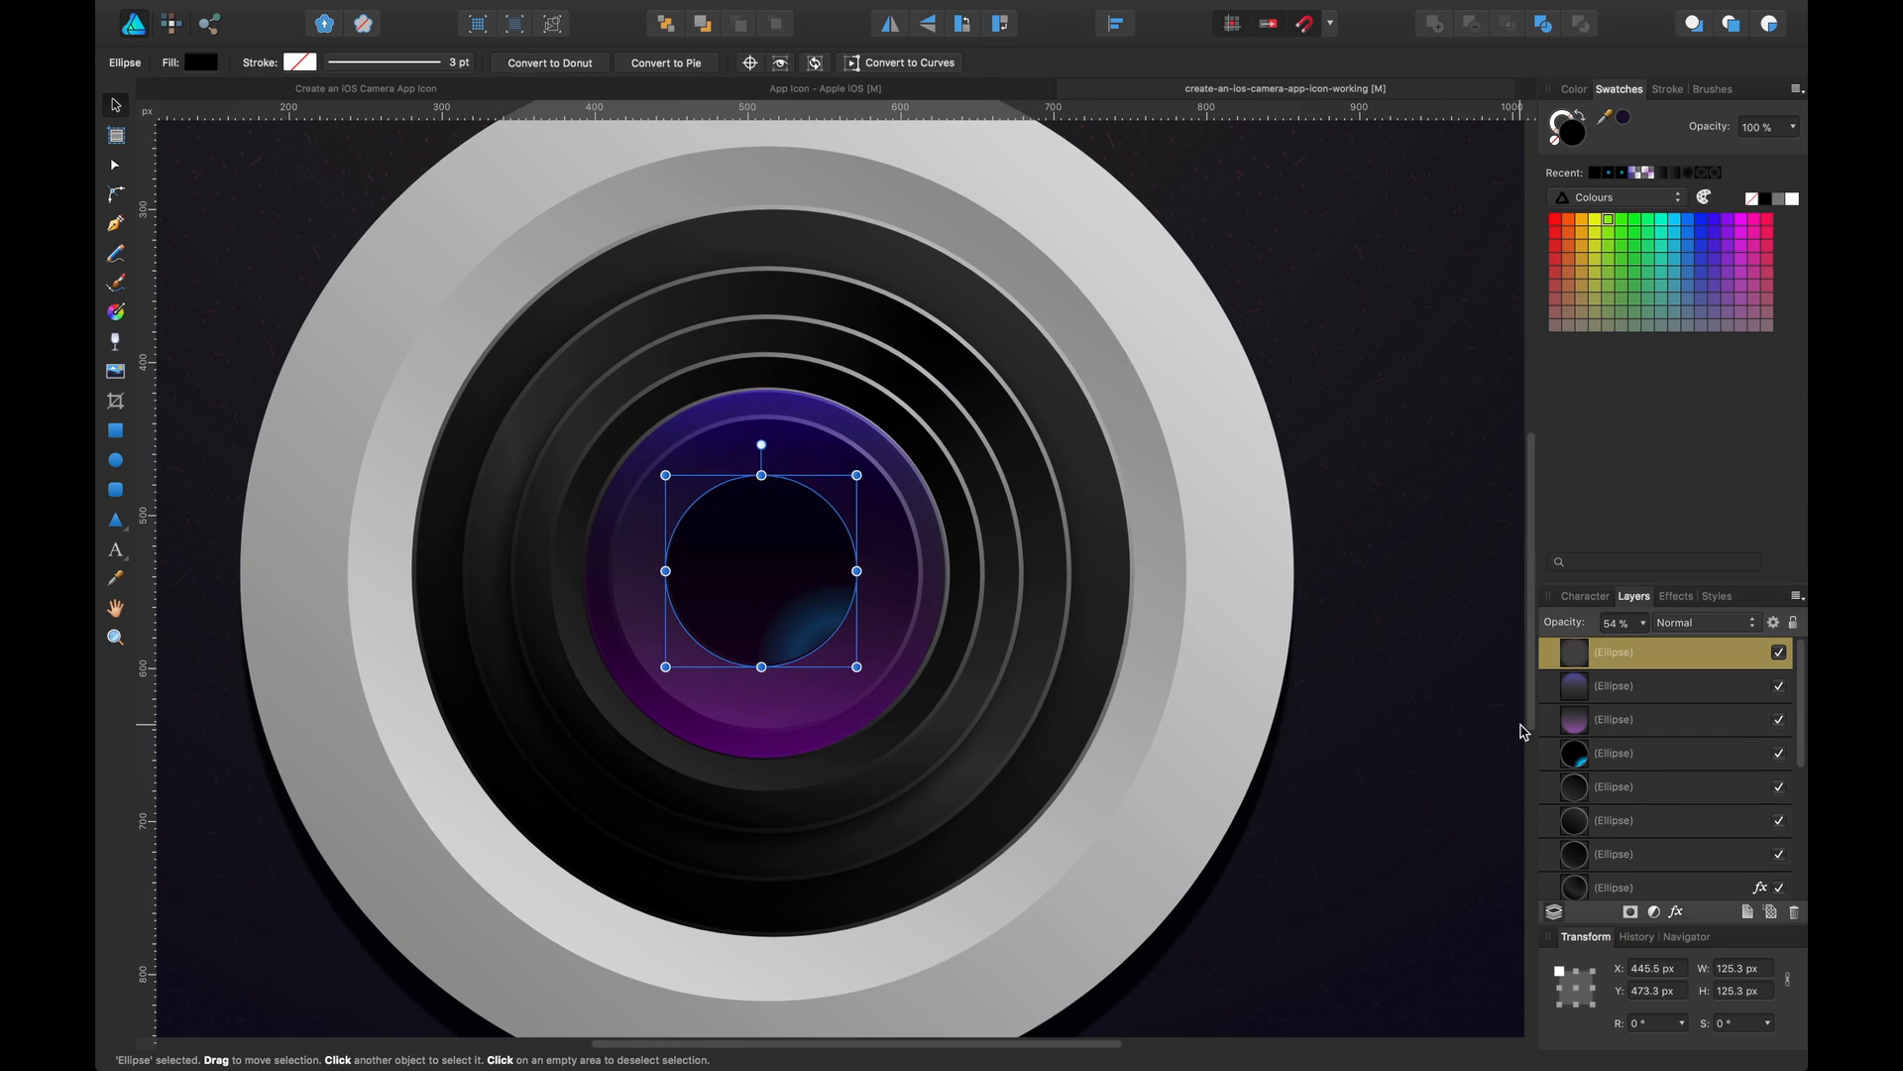
Select the black circle together with the cyan-glow circle and shrink both to about 86 px across
super+click(1626, 757)
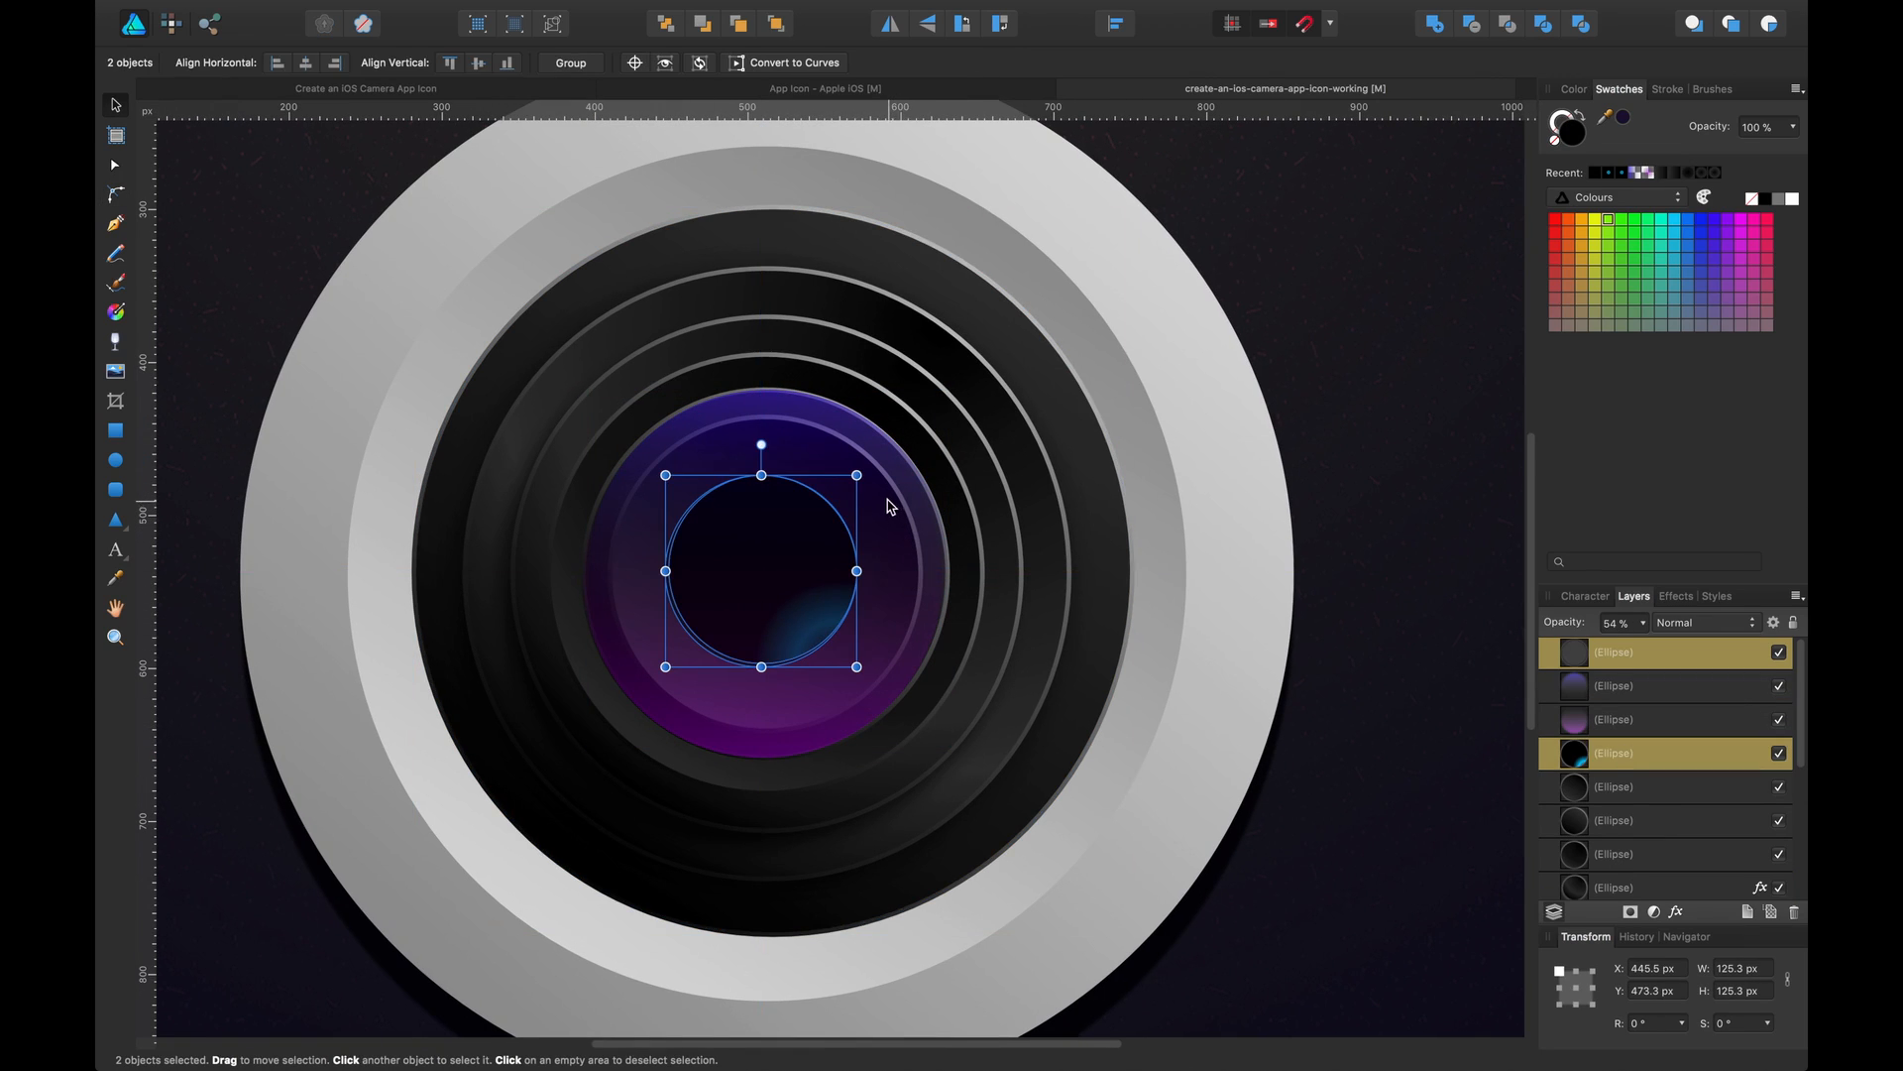
drag(859, 475, 775, 563)
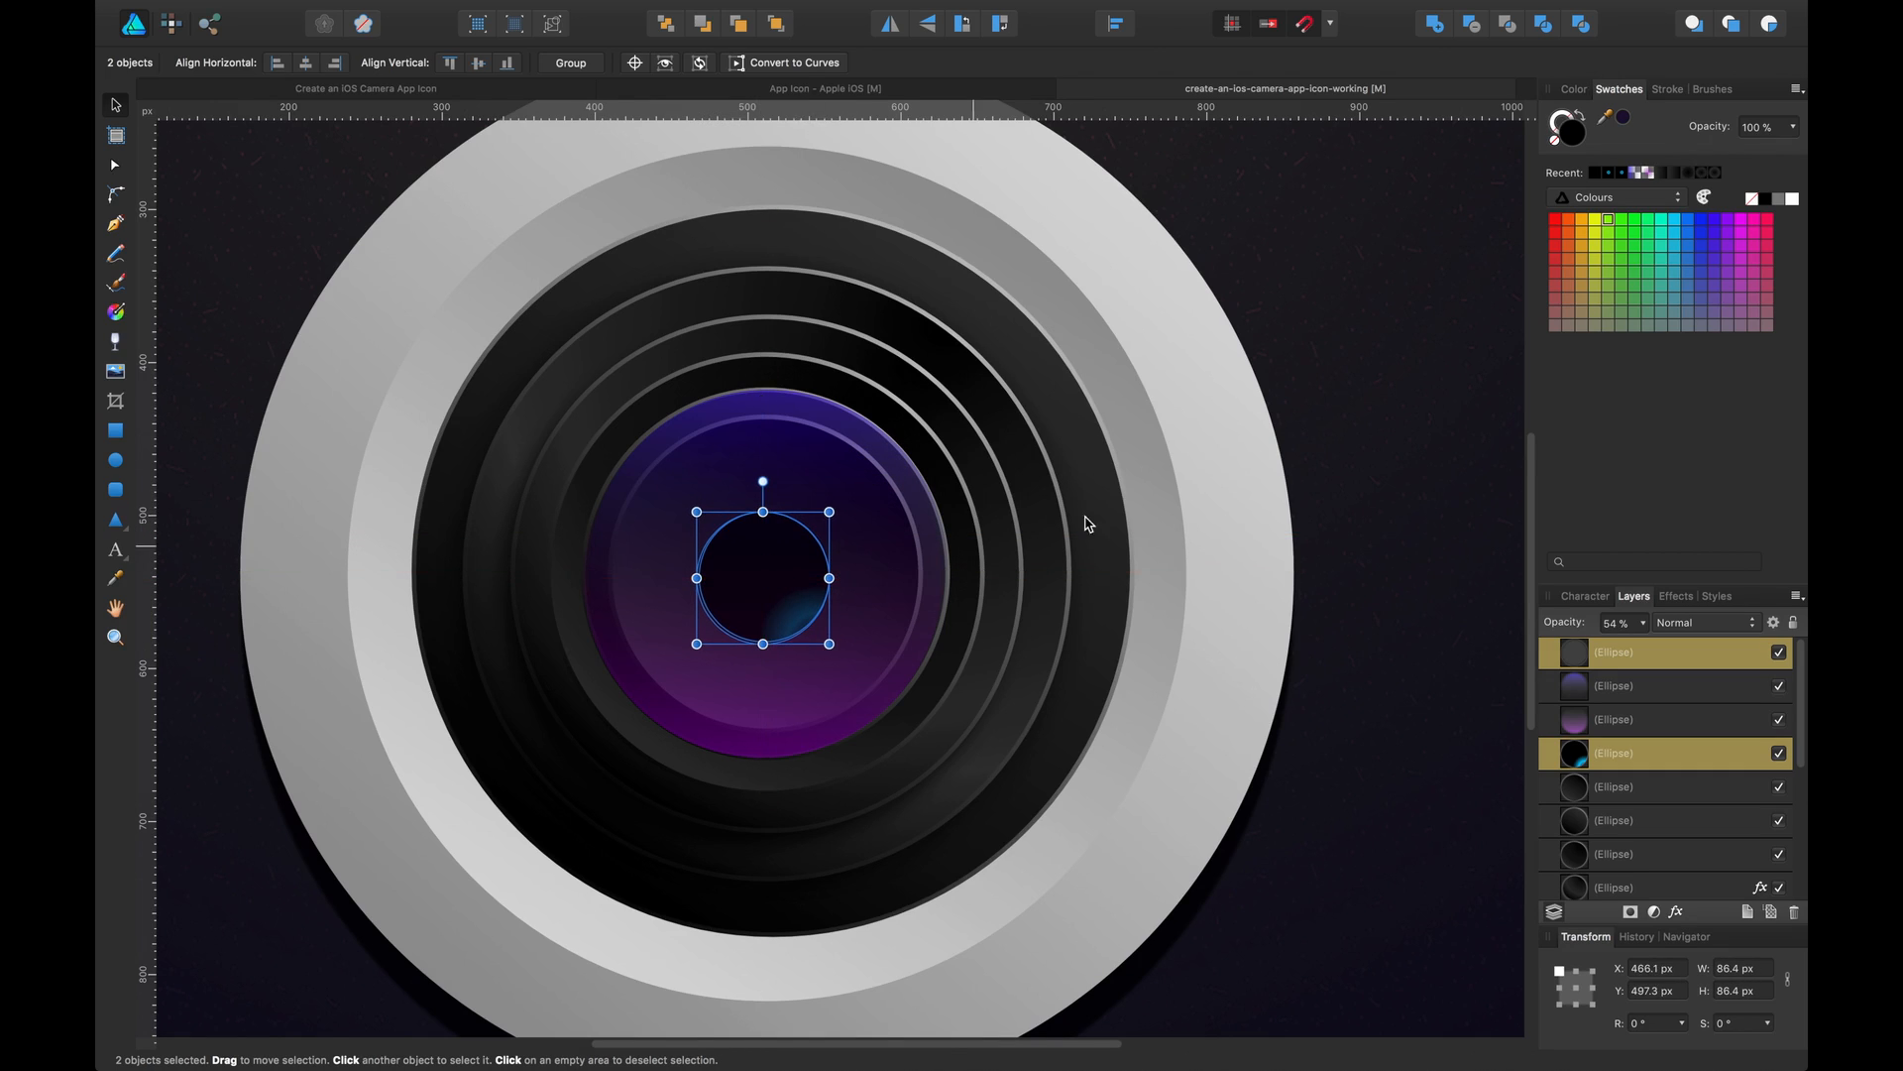
Deselect everything and save the document
click(1275, 359)
key(super+minus)
key(super+minus)
key(super+minus)
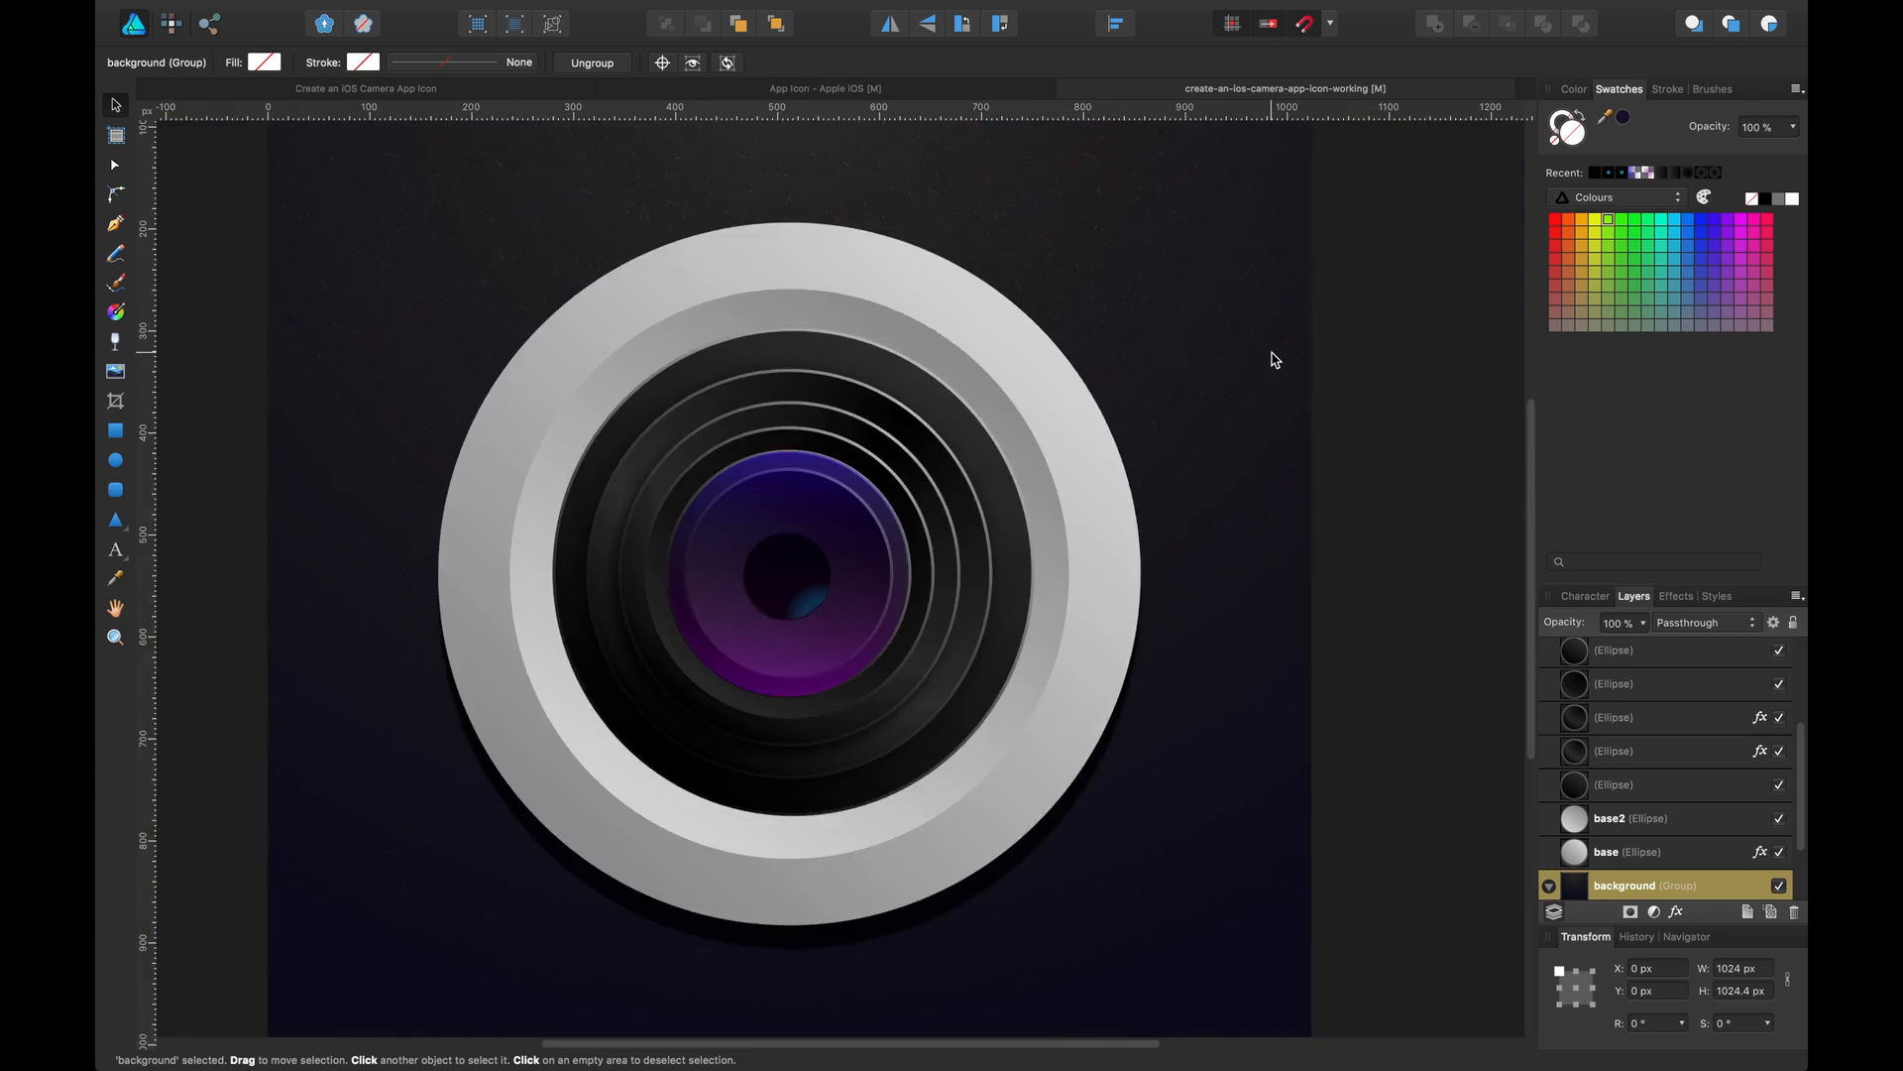
key(super+plus)
key(super+plus)
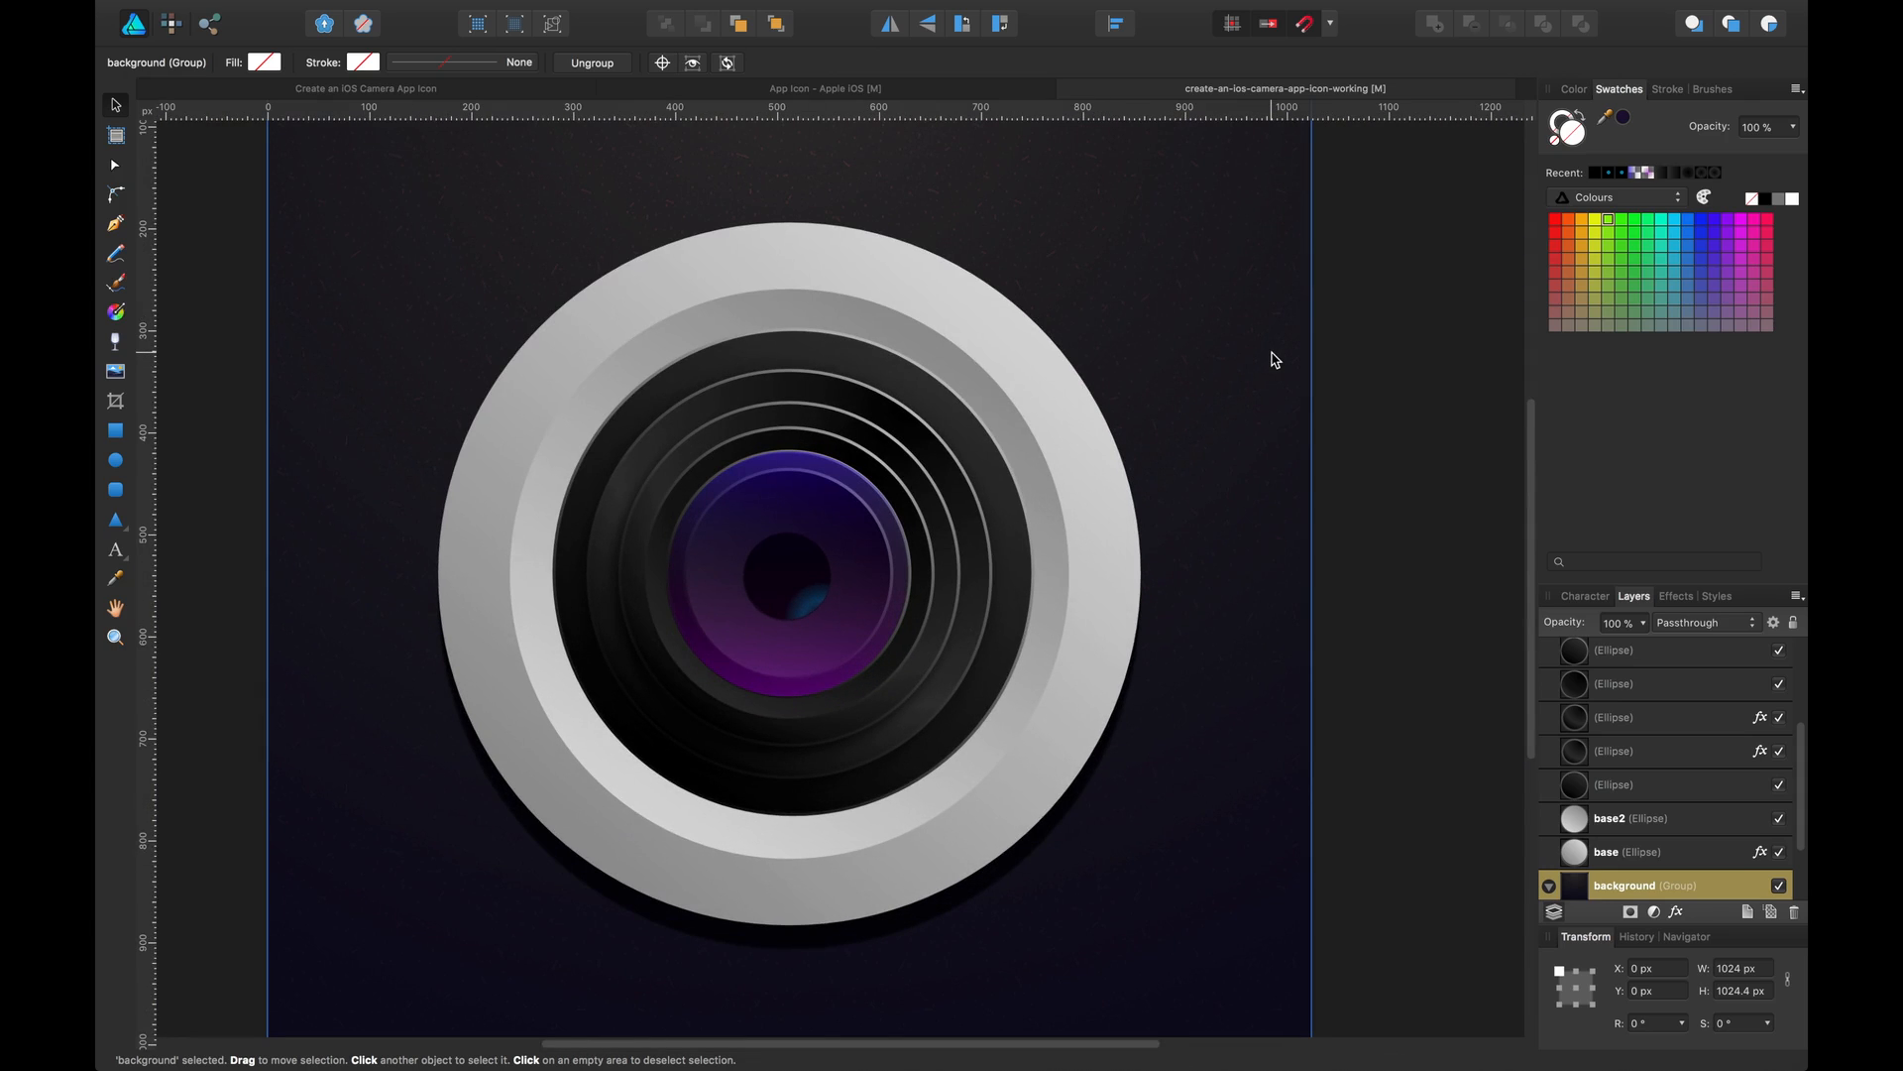
key(super+s)
Draw a circle about 130 px across over the lens centre, just above the purple-blue glass layer
scroll(1663, 669, up, 3)
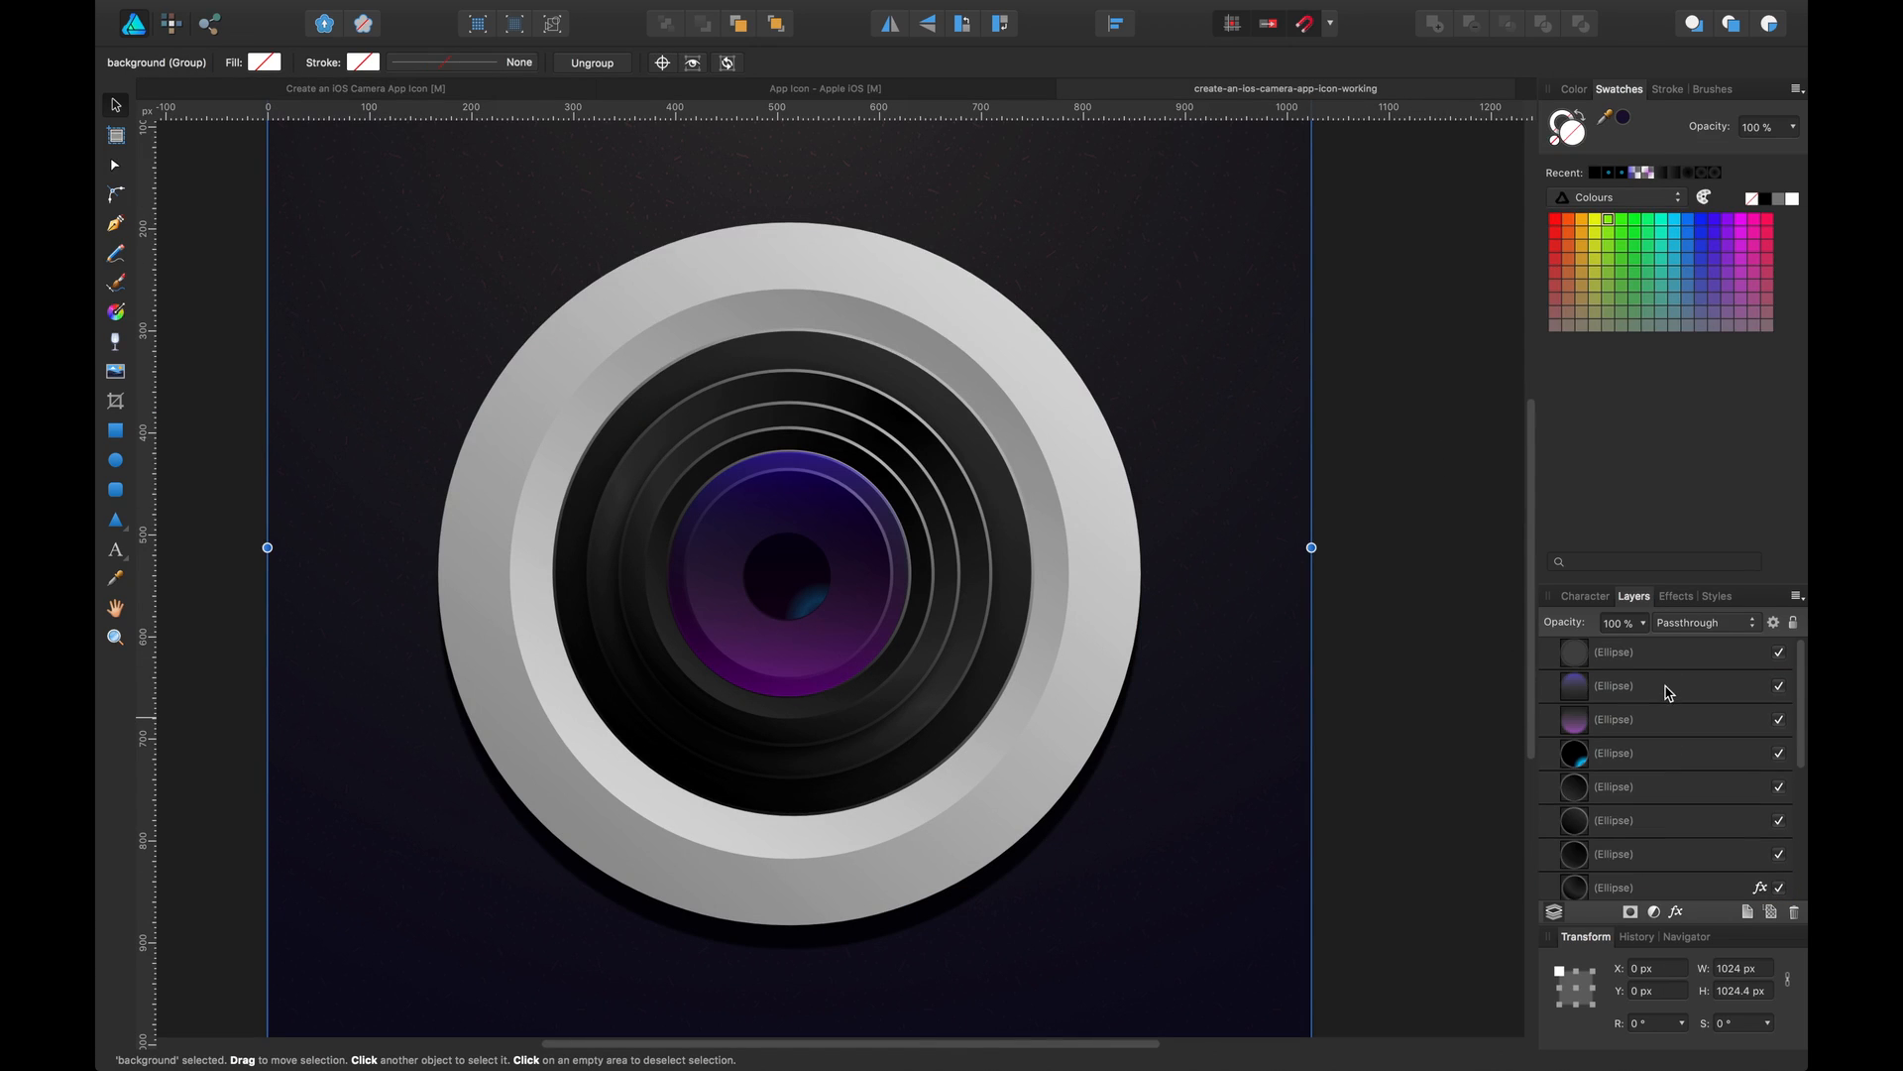
click(1669, 686)
click(115, 459)
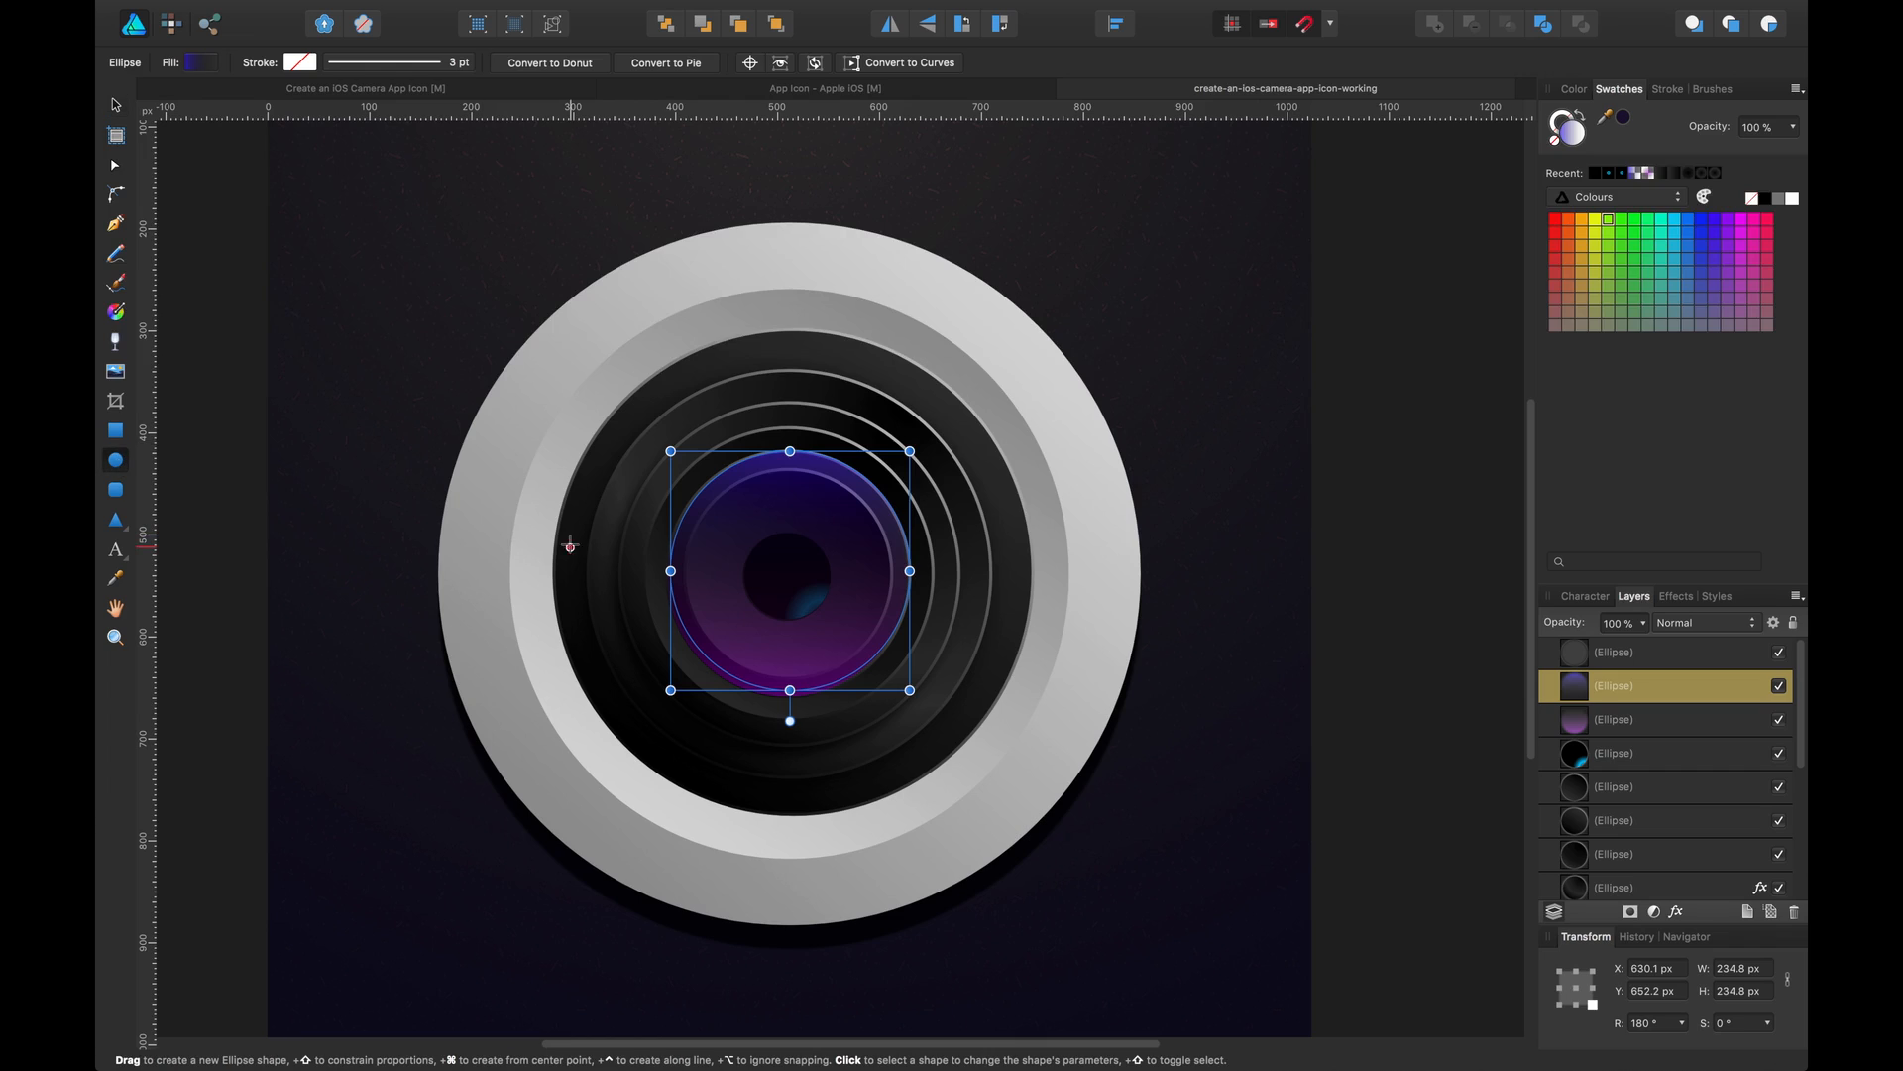
drag(727, 517, 859, 649)
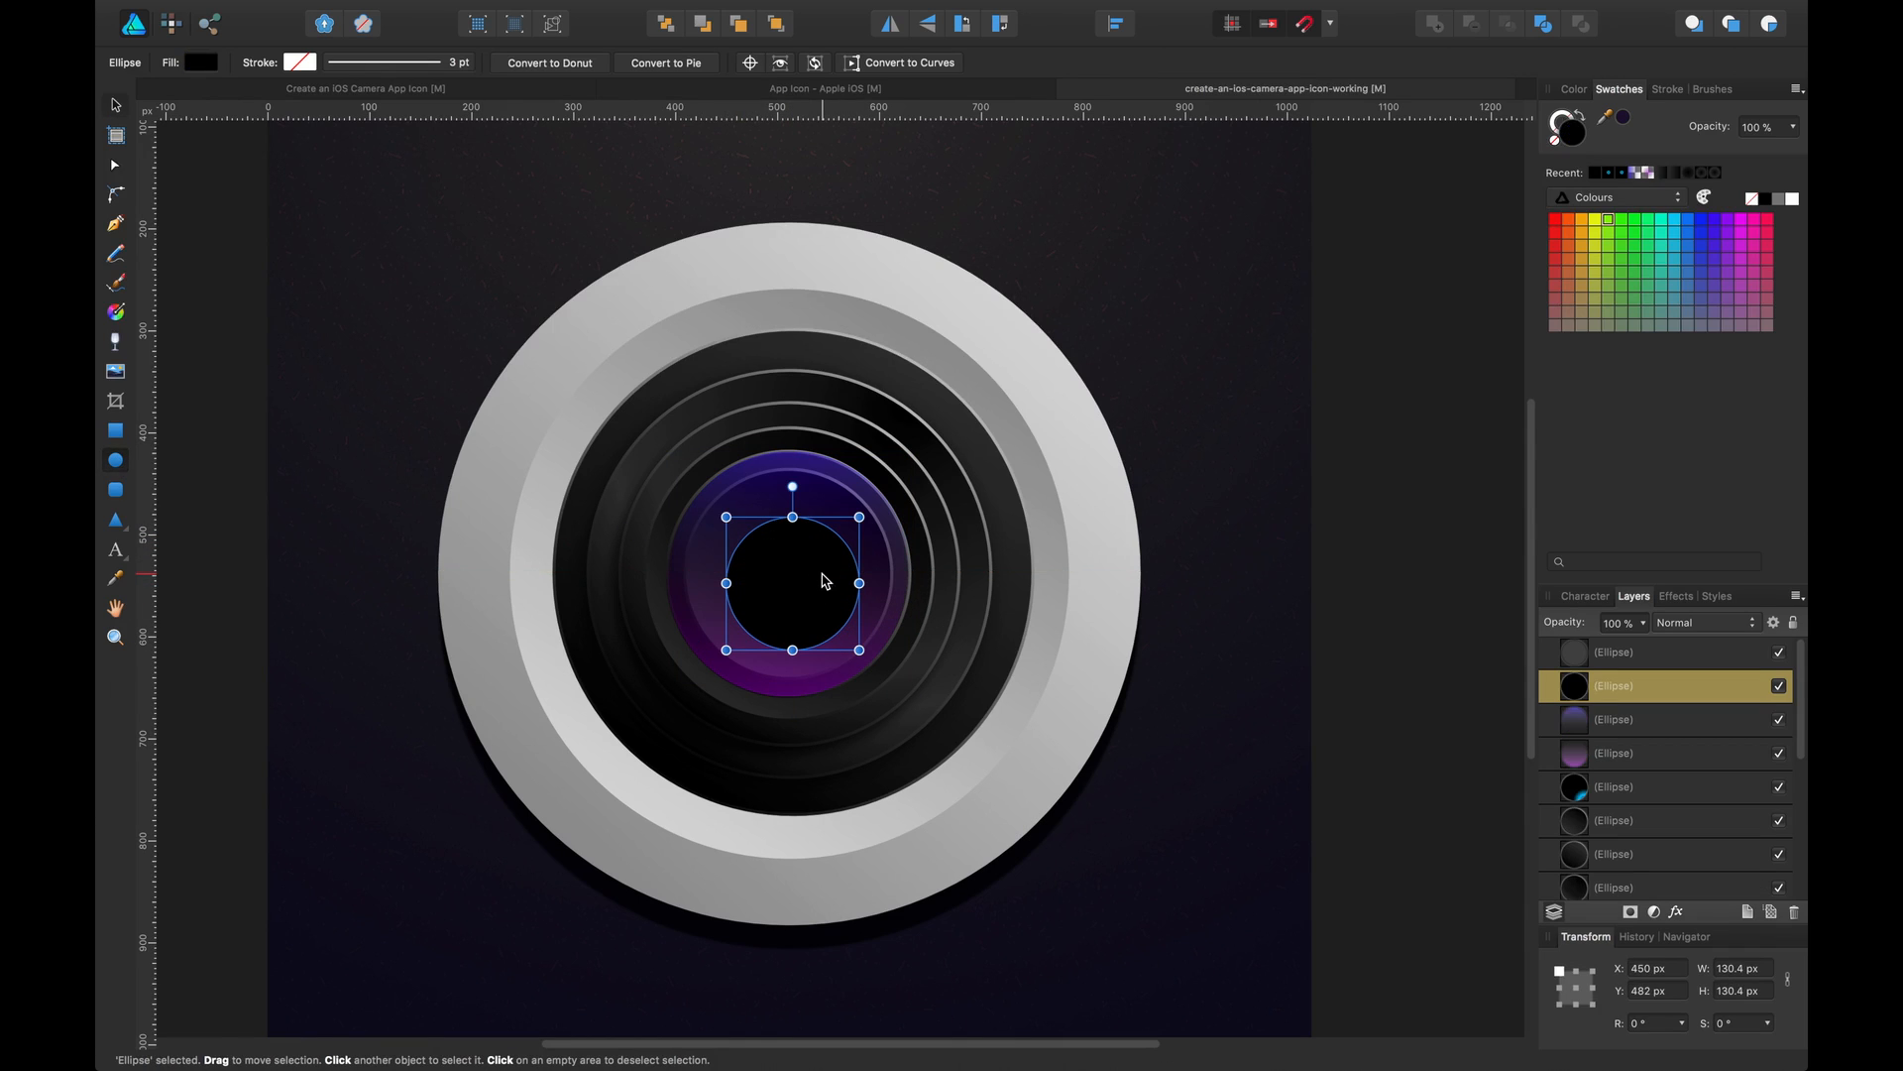
Nudge the new circle up and left to centre it on the lens
key(v)
key(Up)
key(Up)
key(Up)
key(Up)
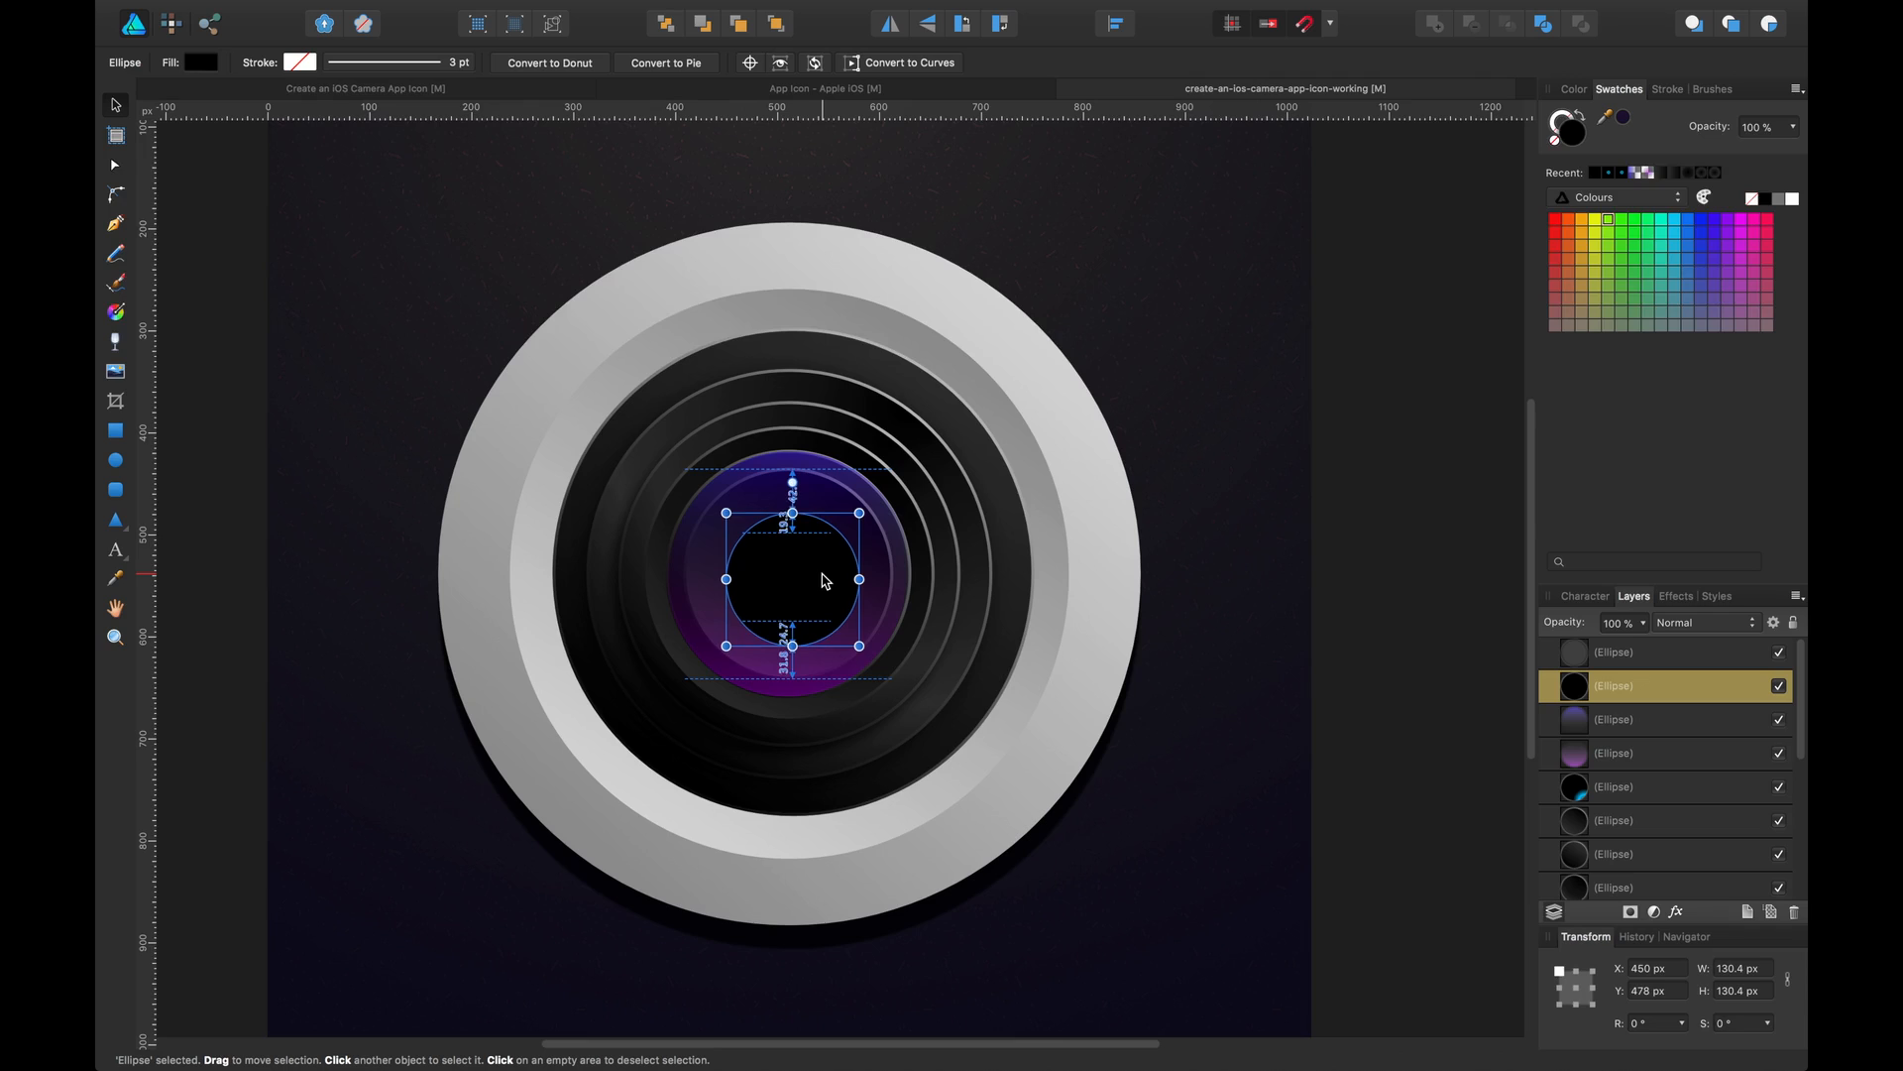
key(Left)
key(Left)
key(Left)
key(Up)
key(Up)
key(Up)
key(Up)
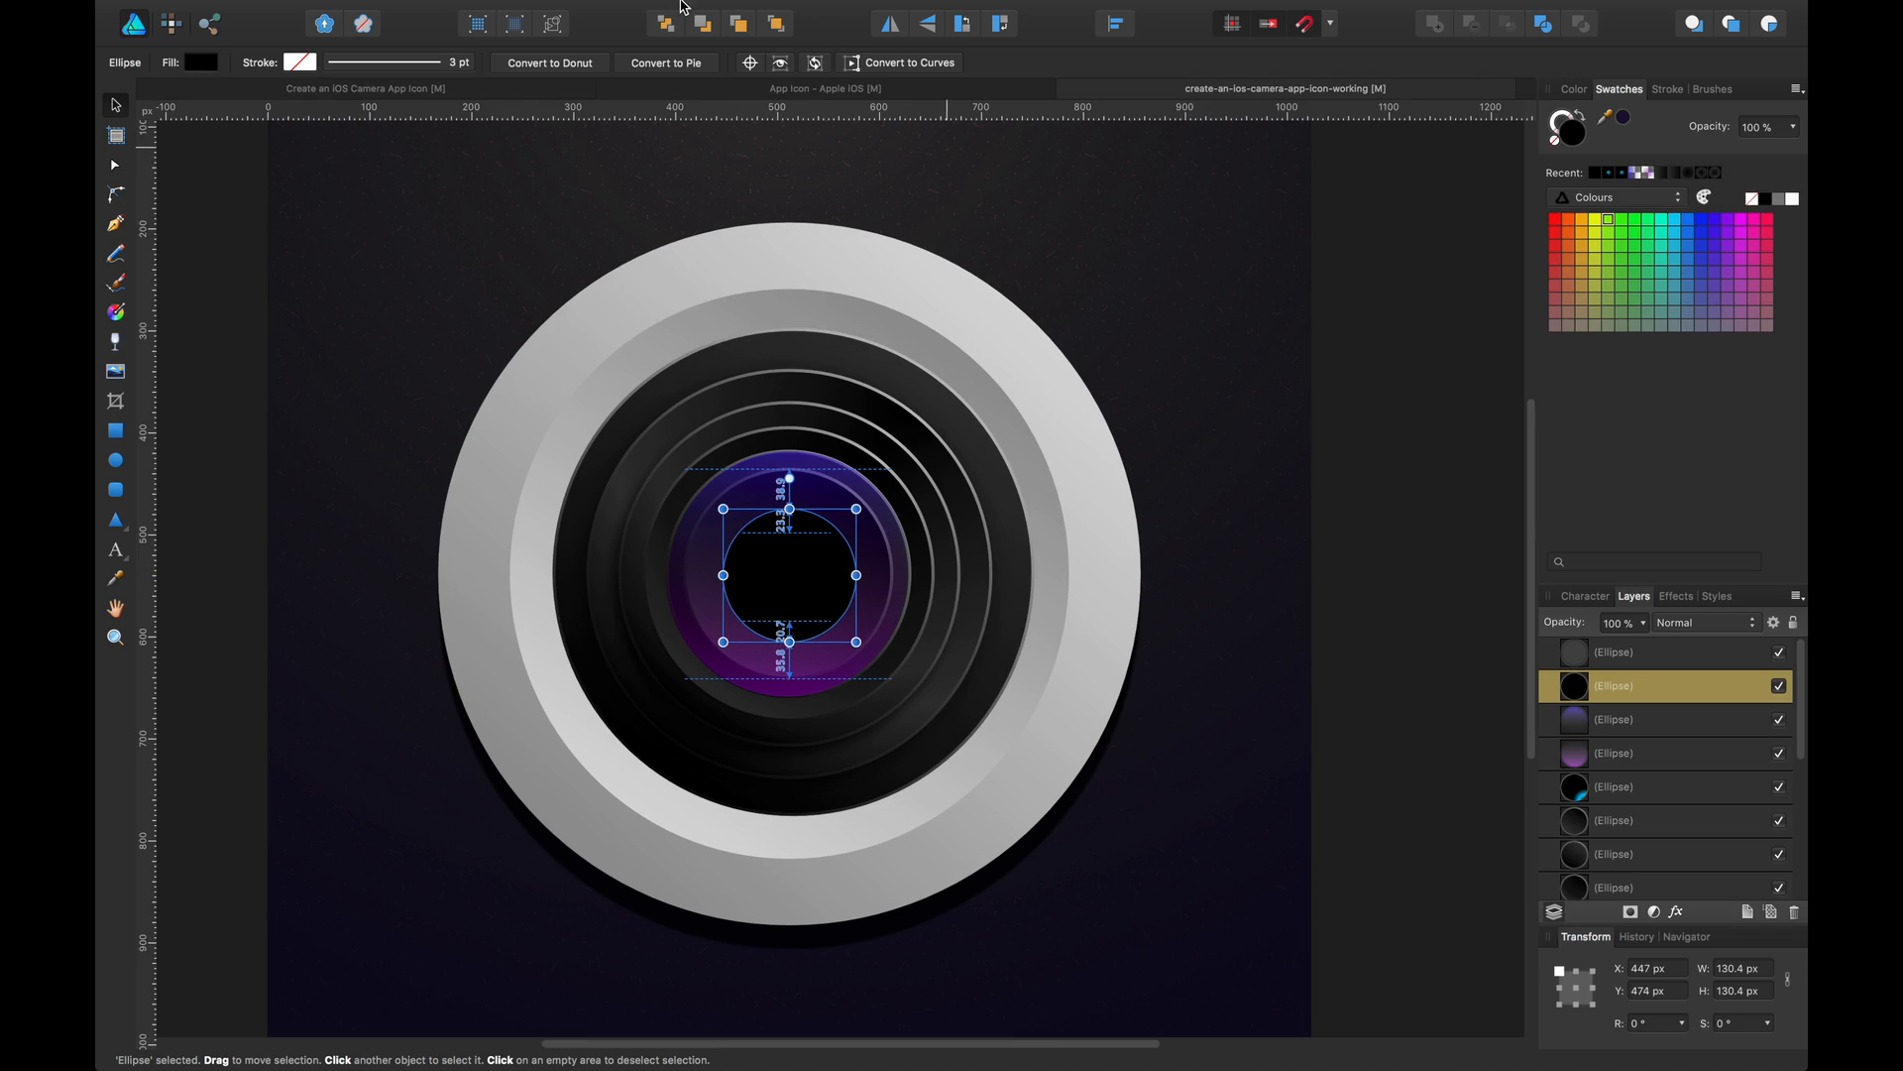
Give the new circle a radial gradient fill
click(204, 65)
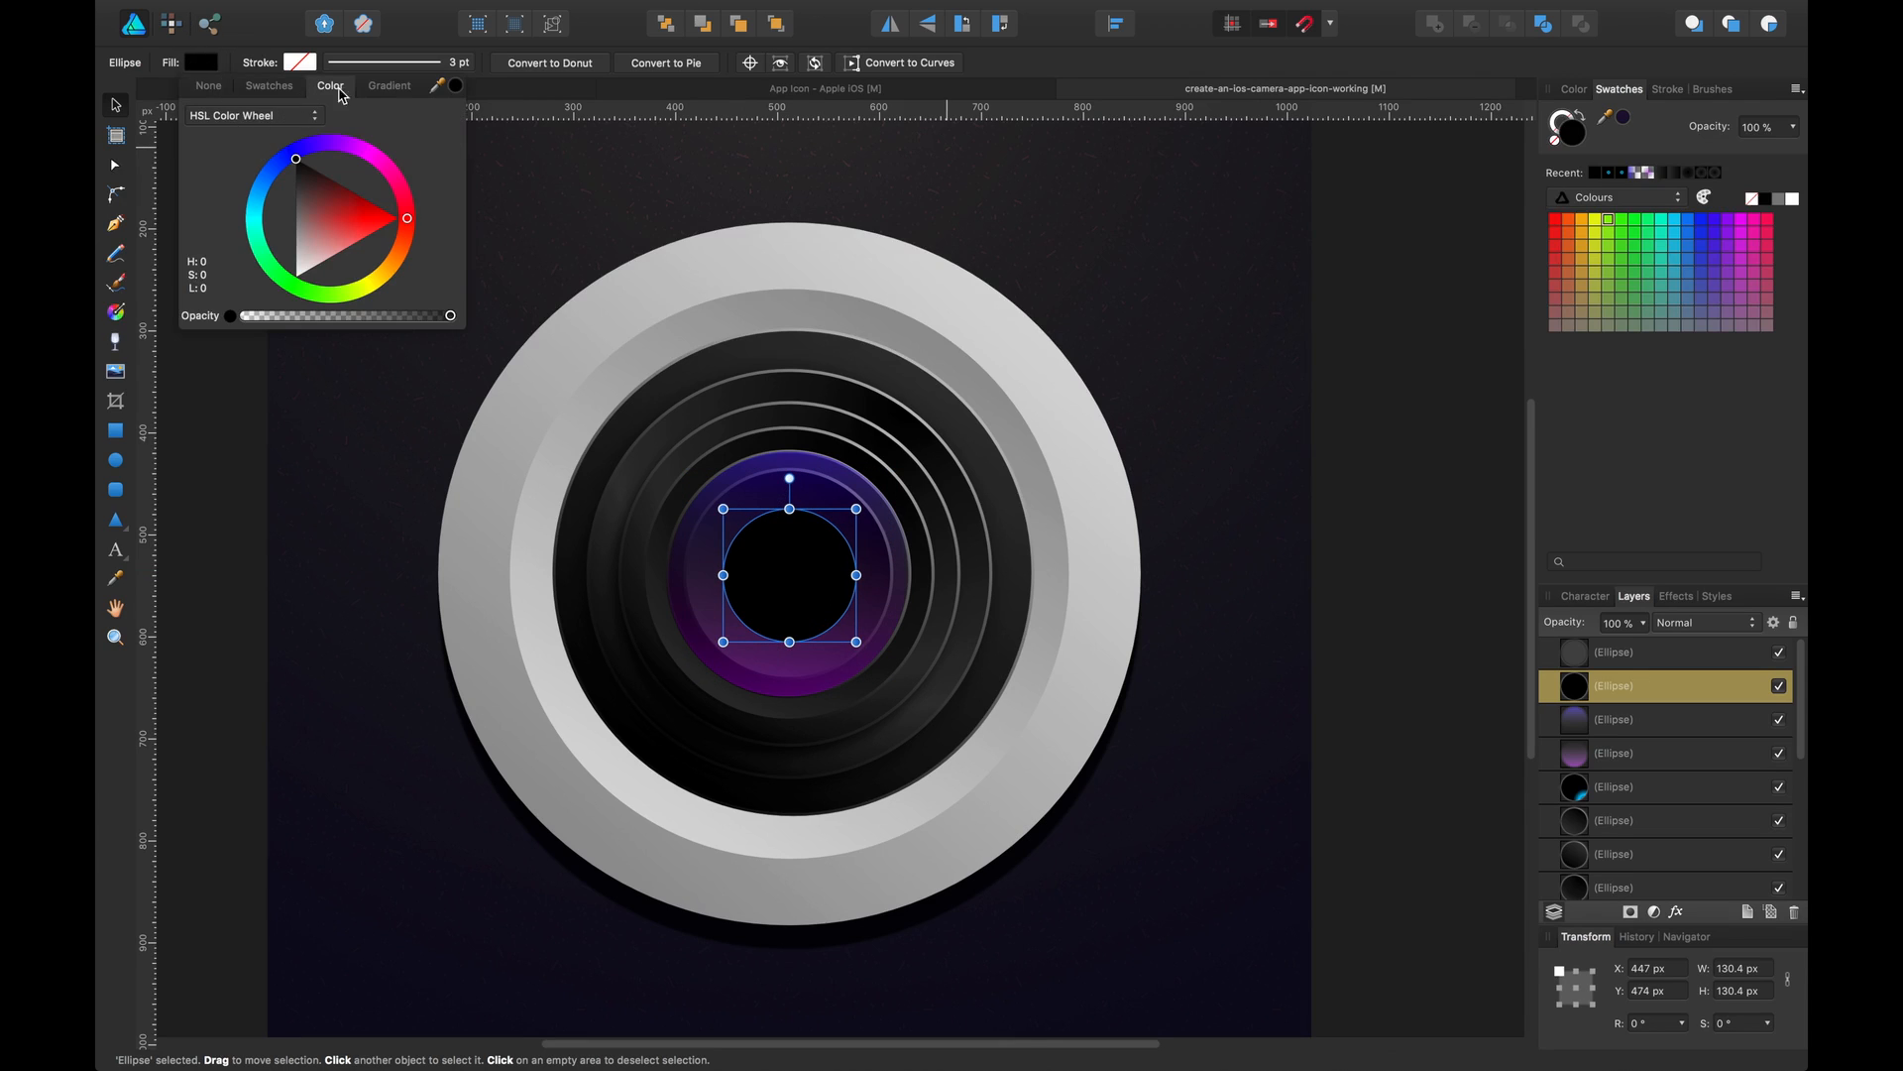
click(387, 86)
click(282, 204)
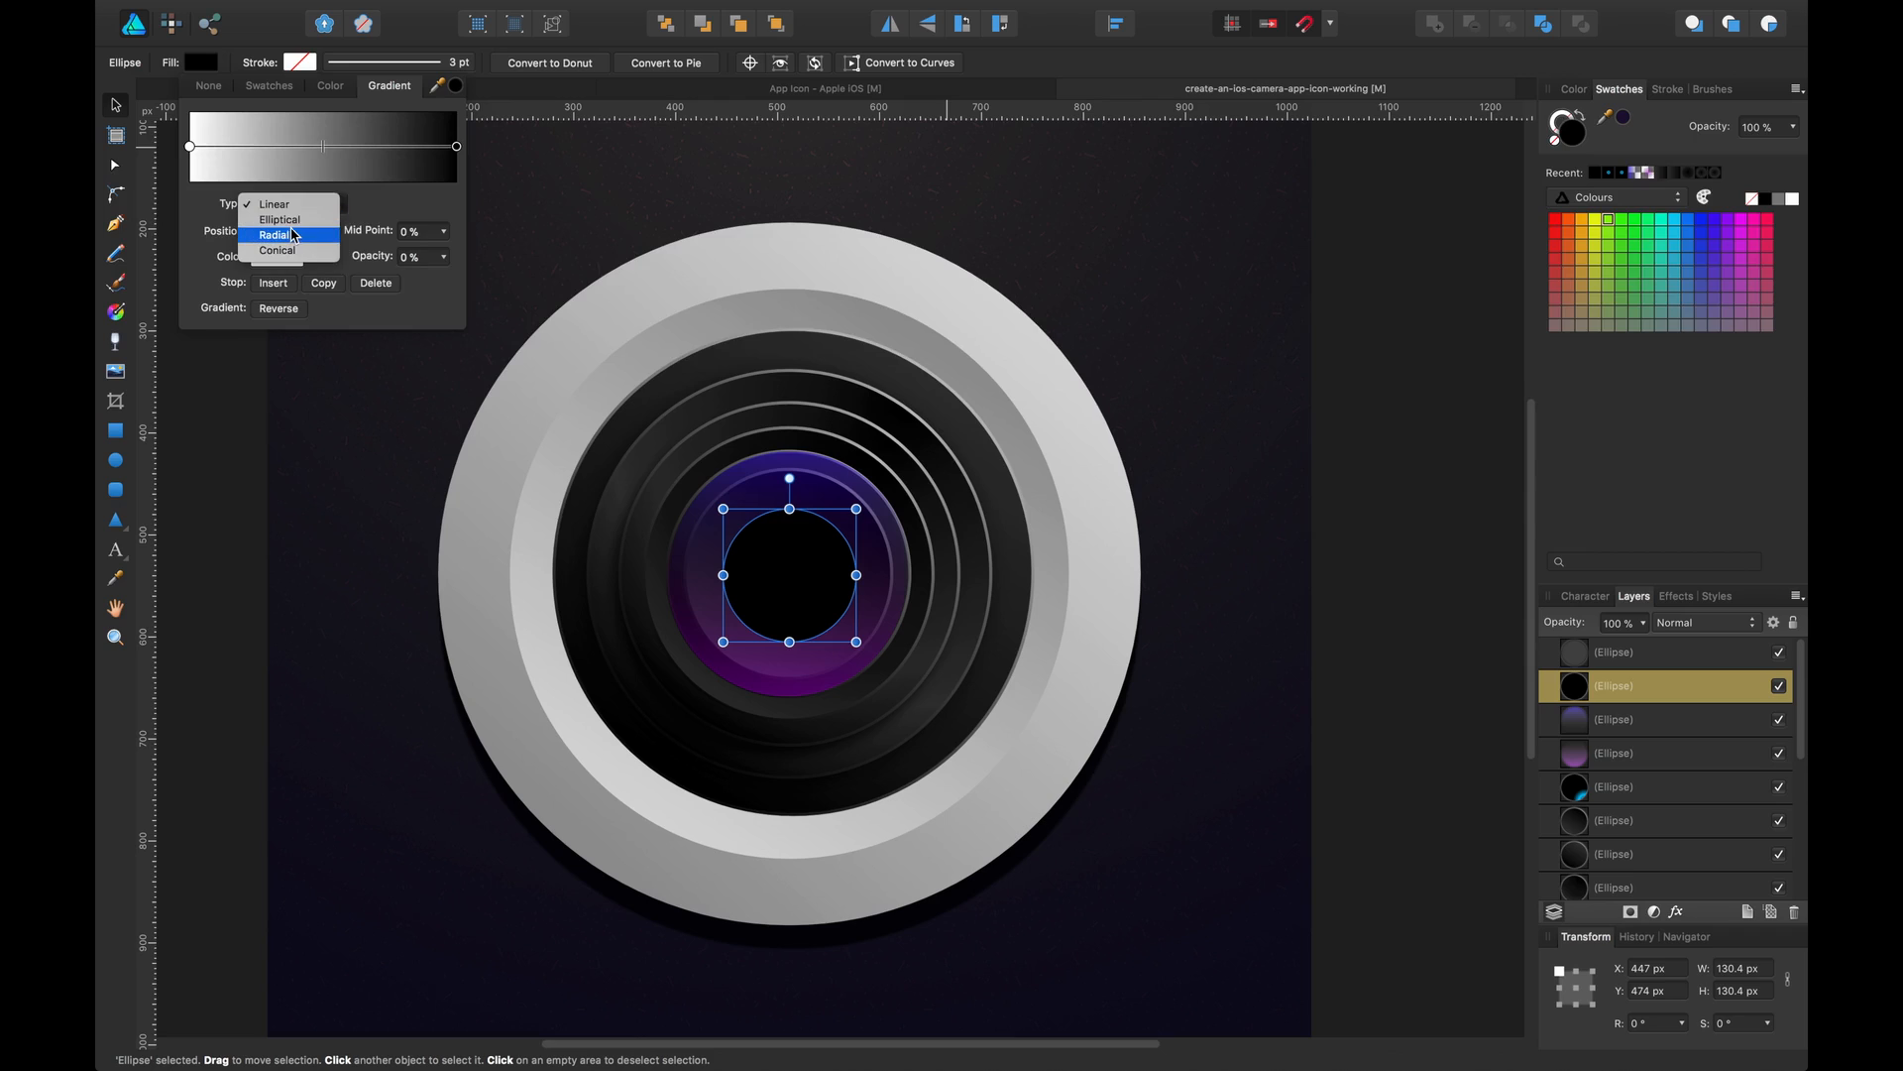
click(280, 229)
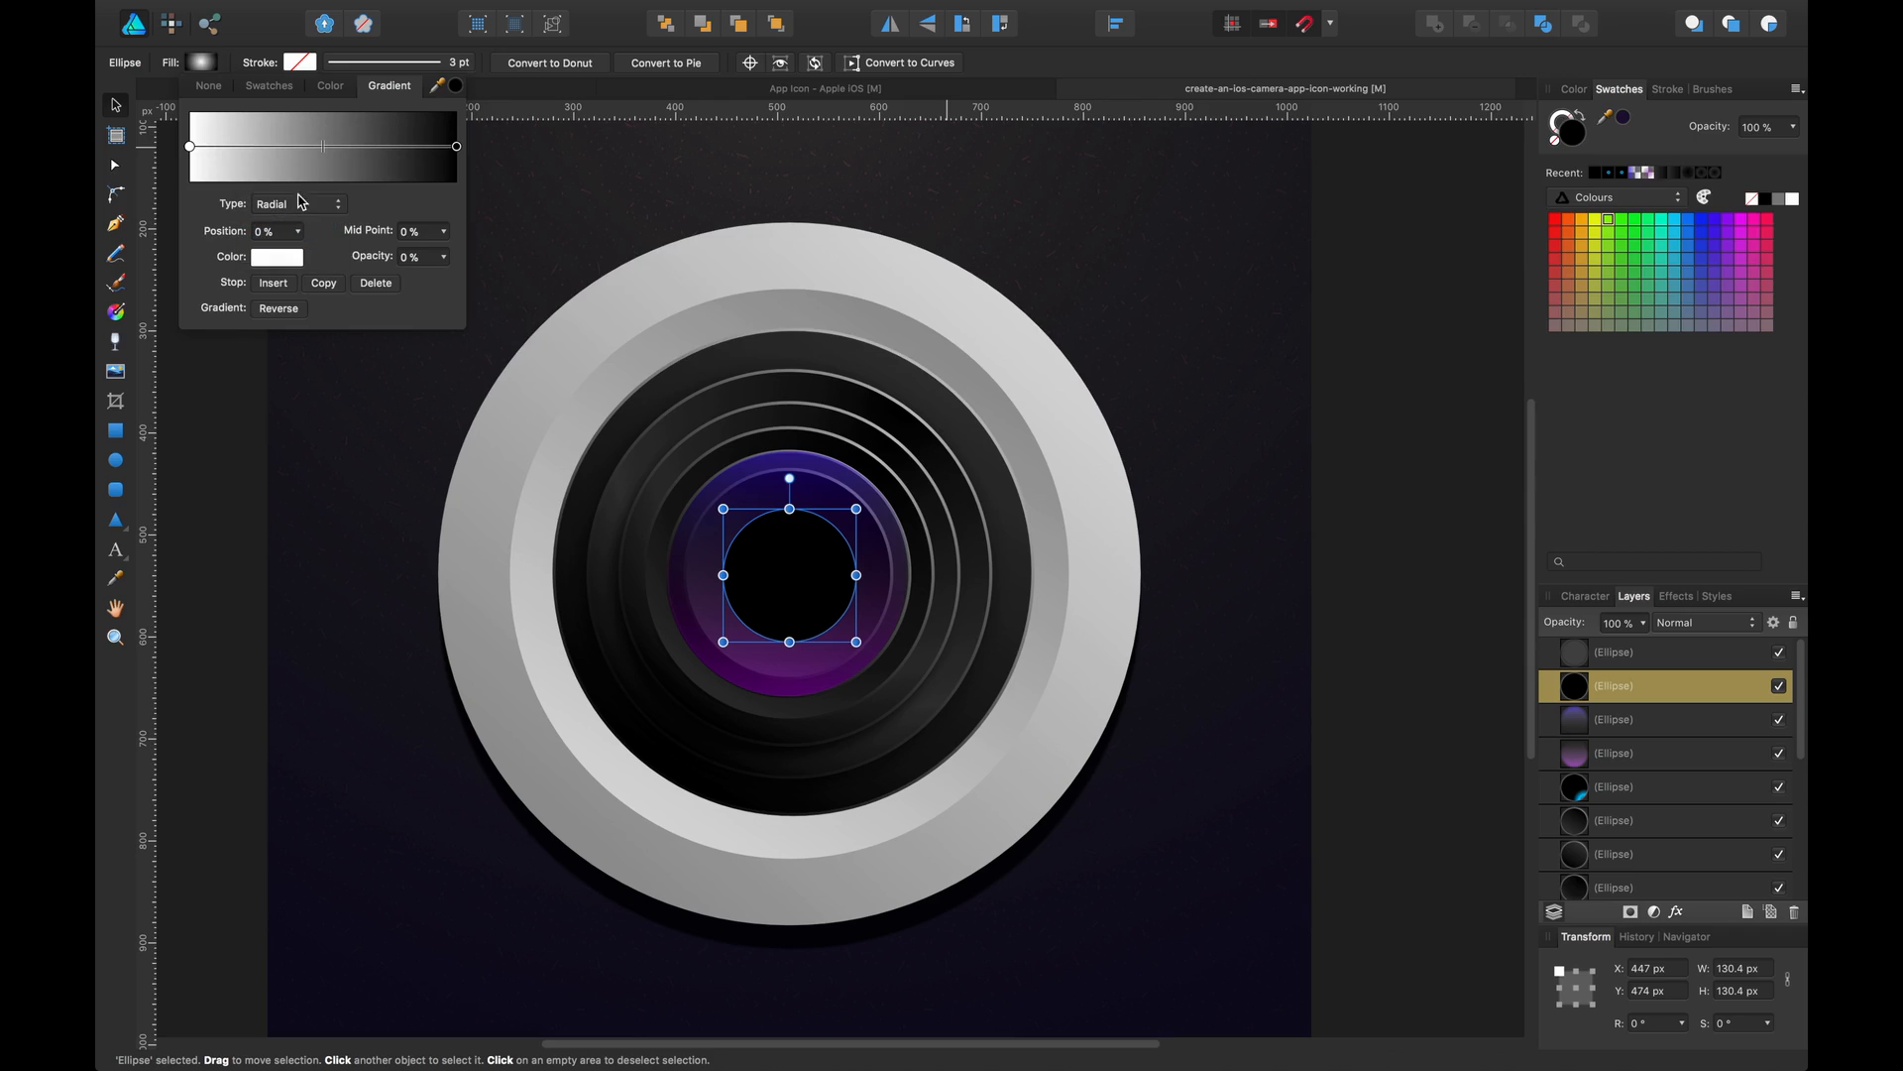
Set the gradient's starting stop to a bright green
click(295, 256)
click(344, 400)
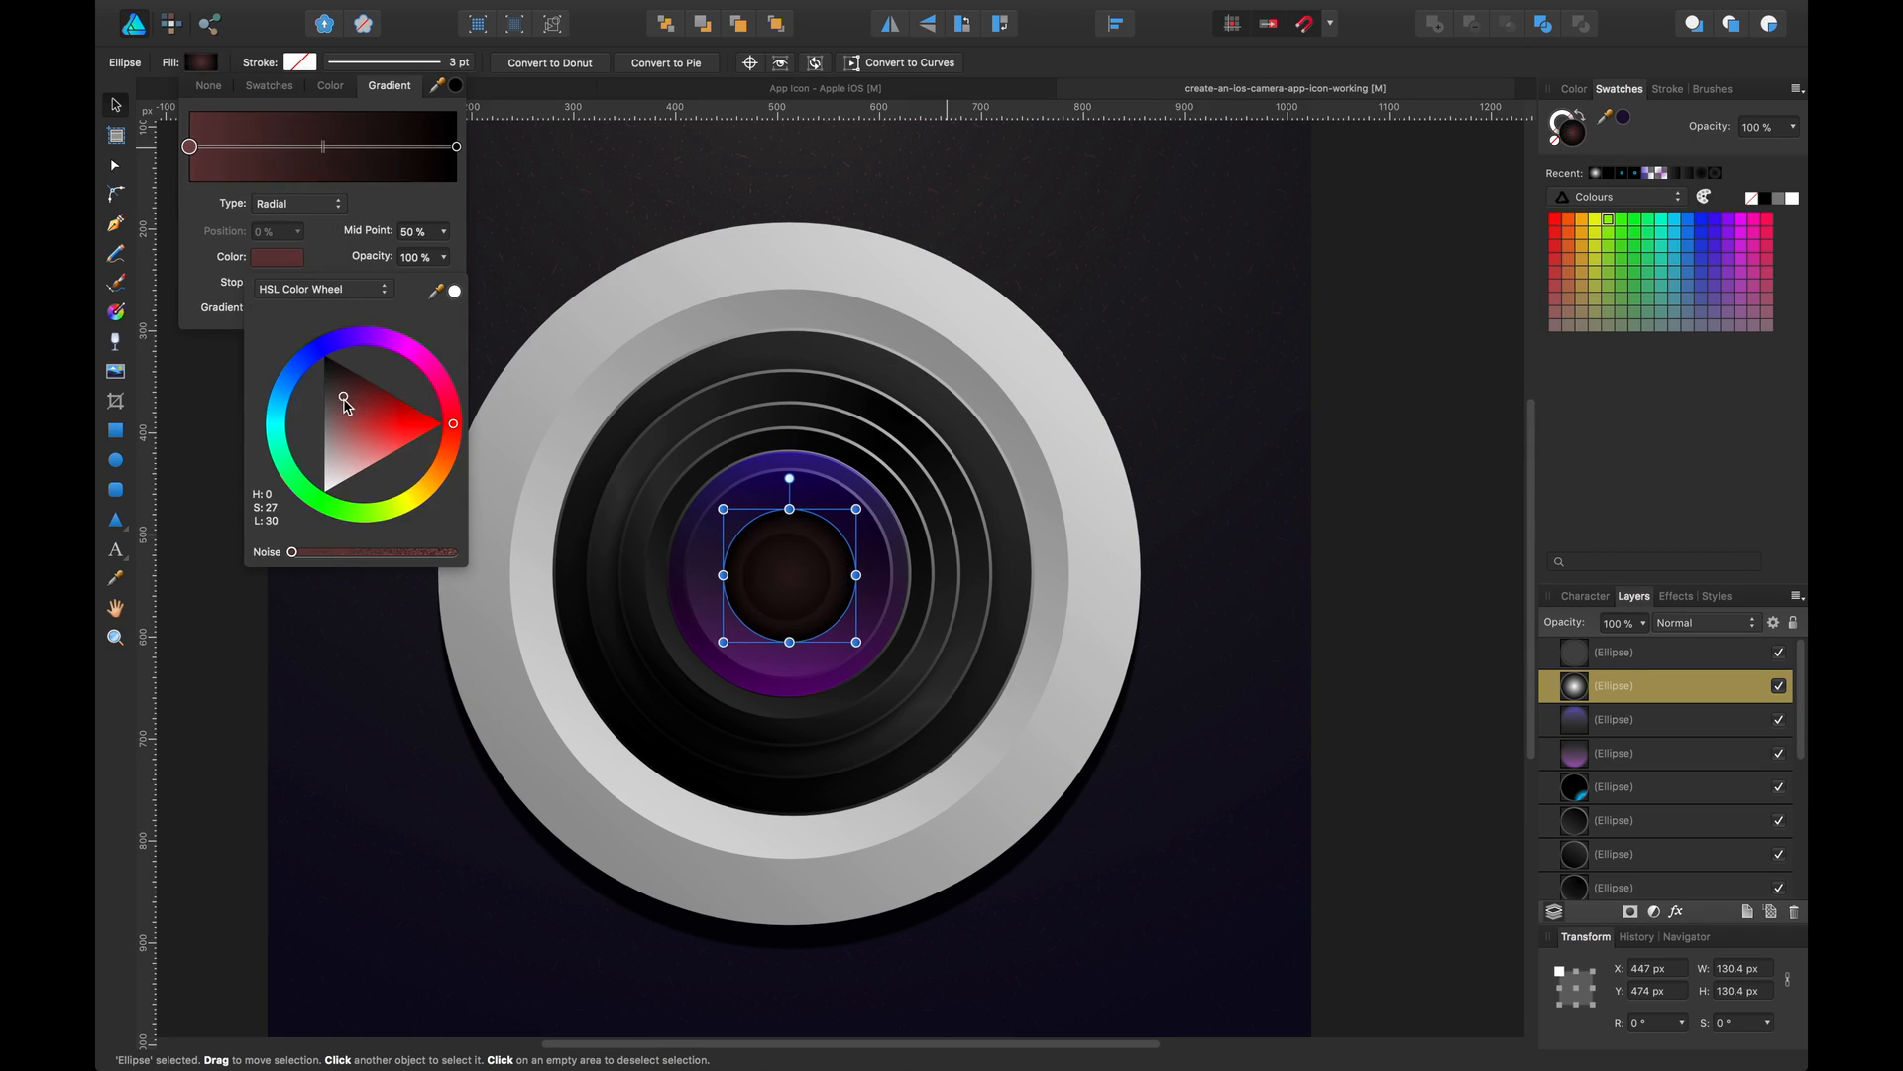
click(307, 503)
drag(307, 503, 297, 503)
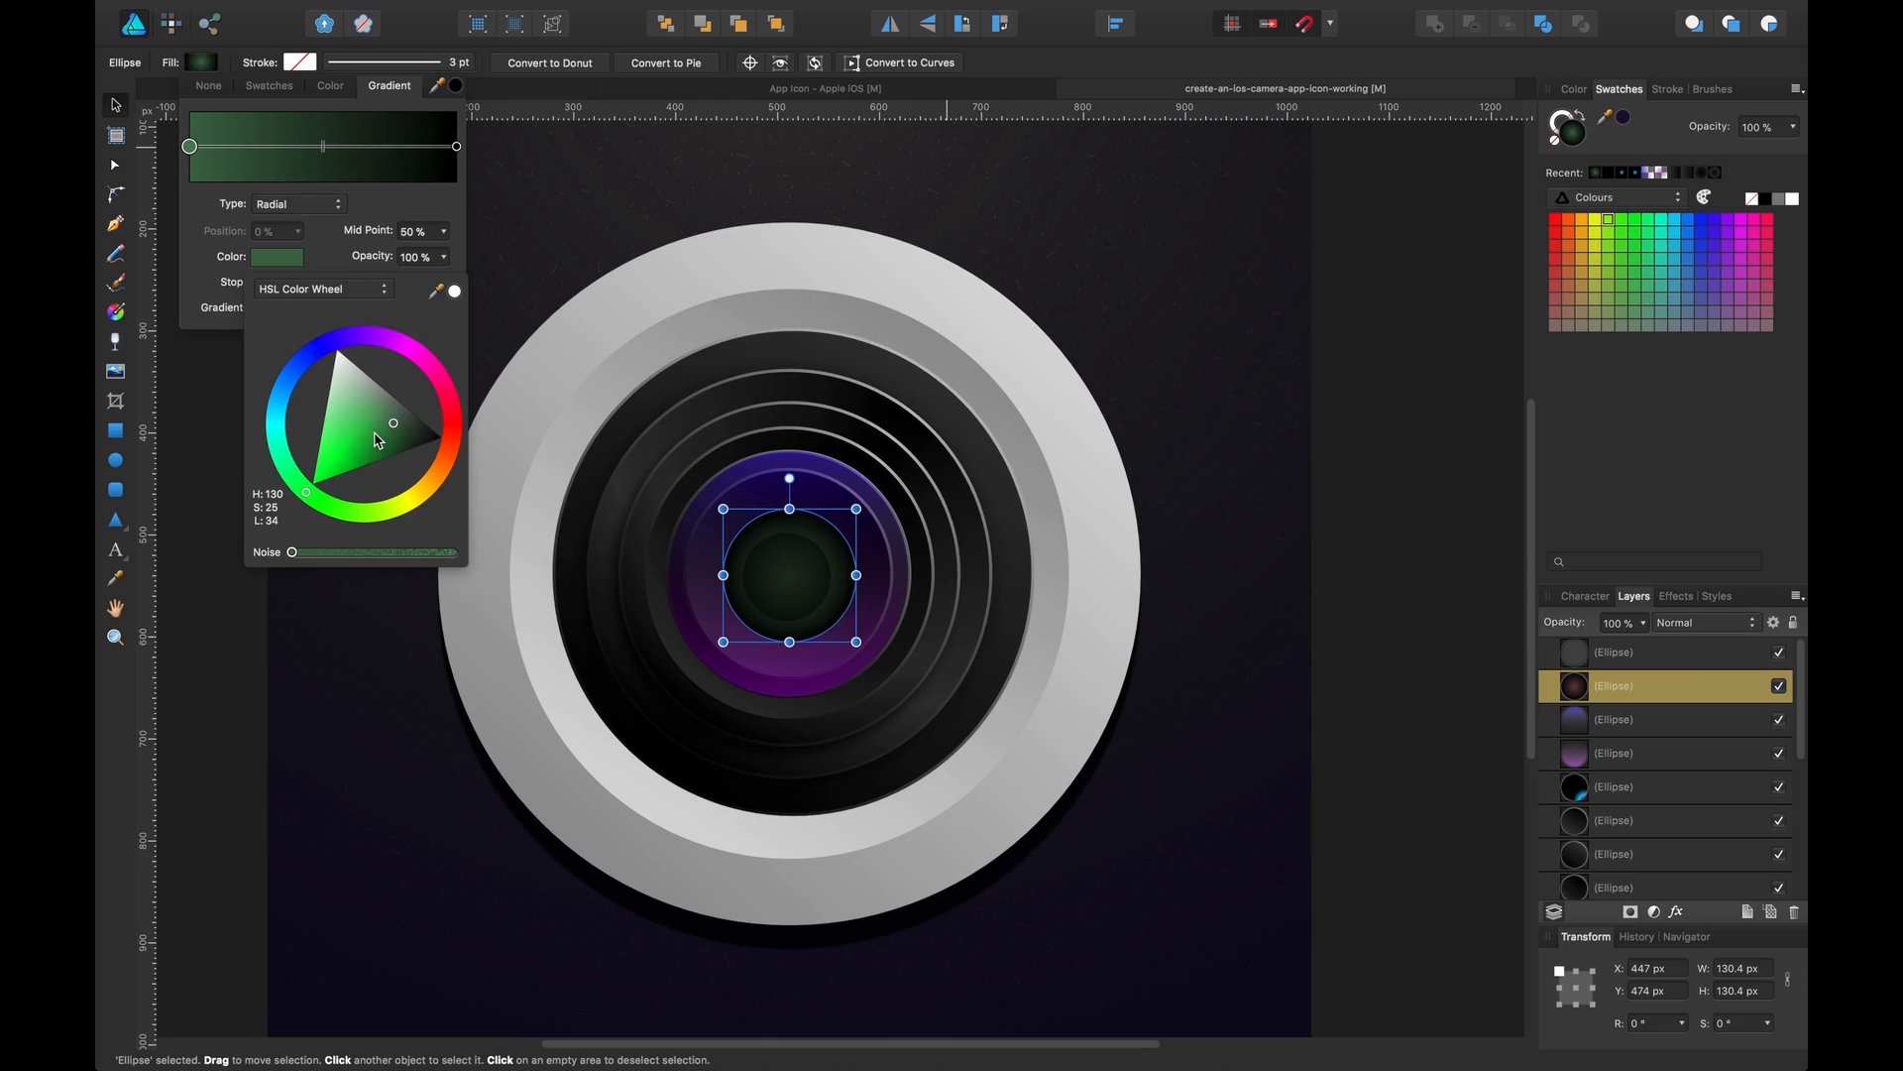
drag(357, 444, 339, 466)
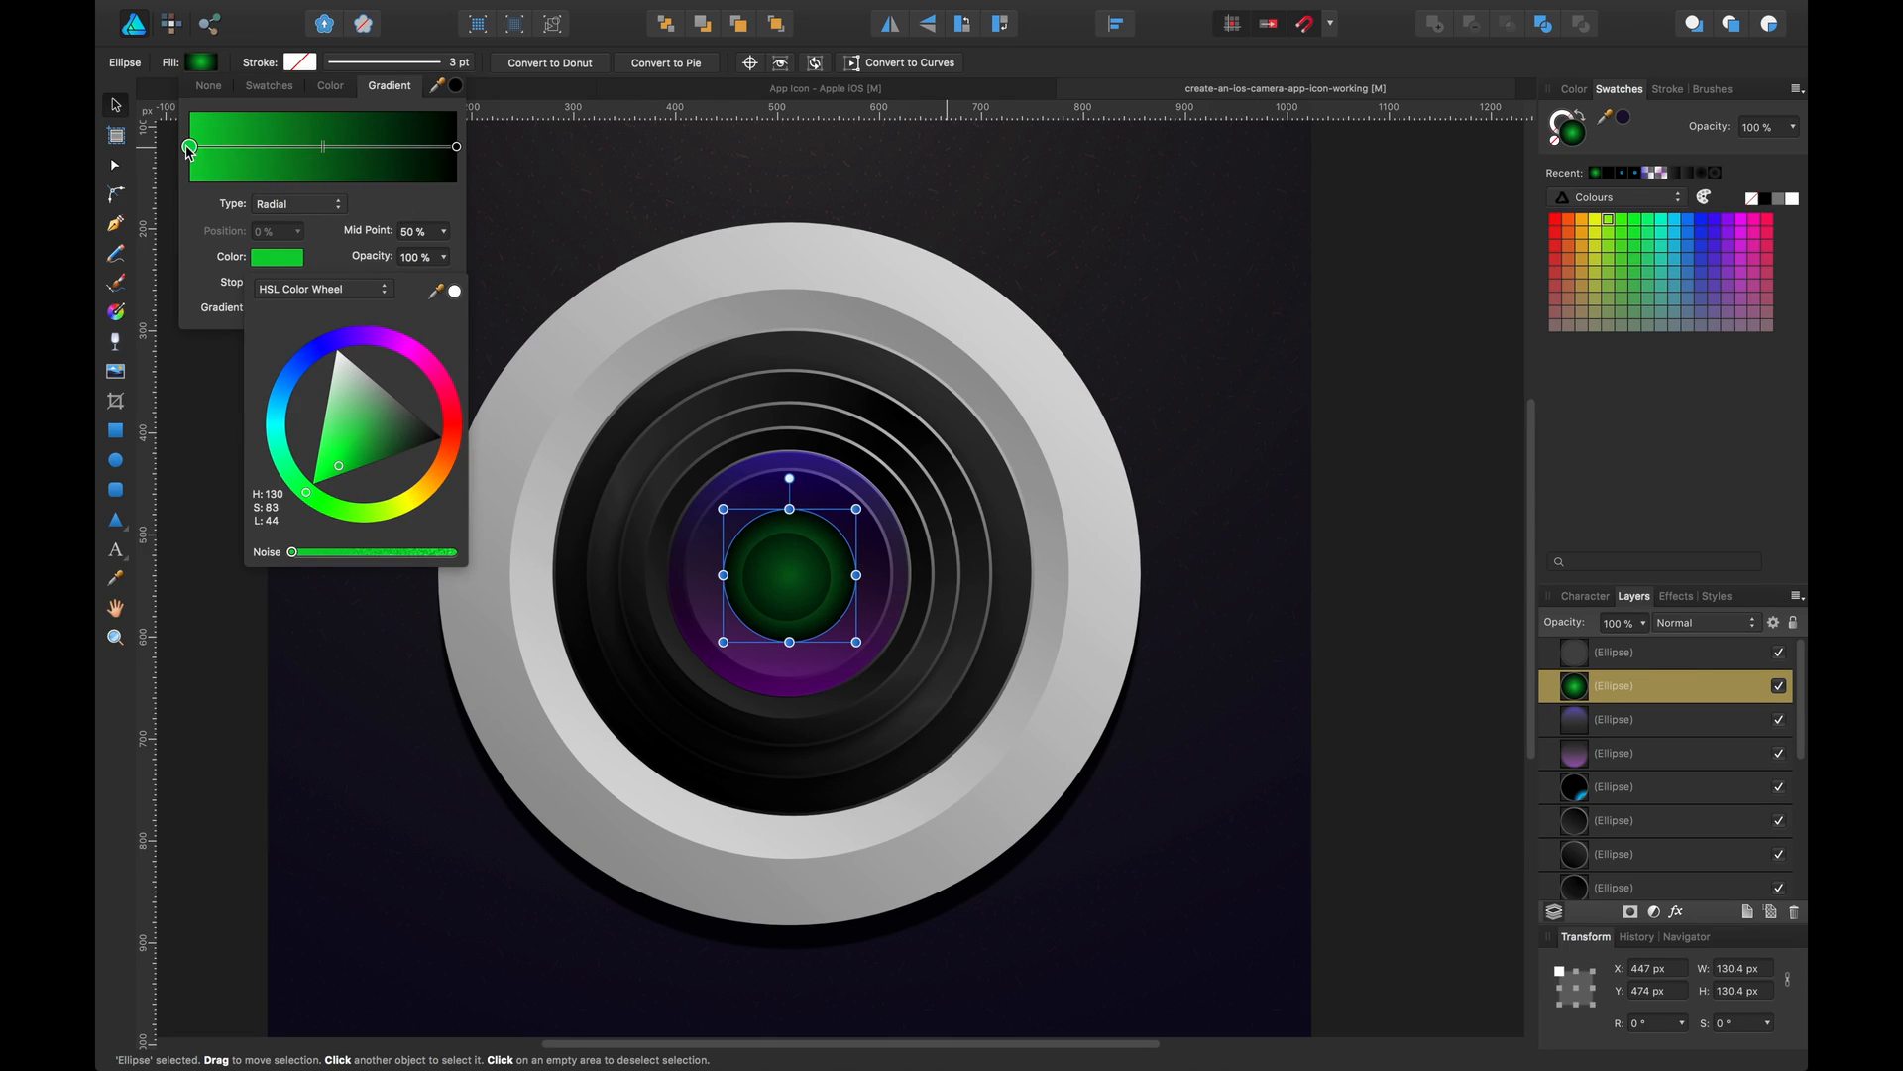
Insert a gradient stop and set the centre stop to black
click(264, 148)
click(190, 147)
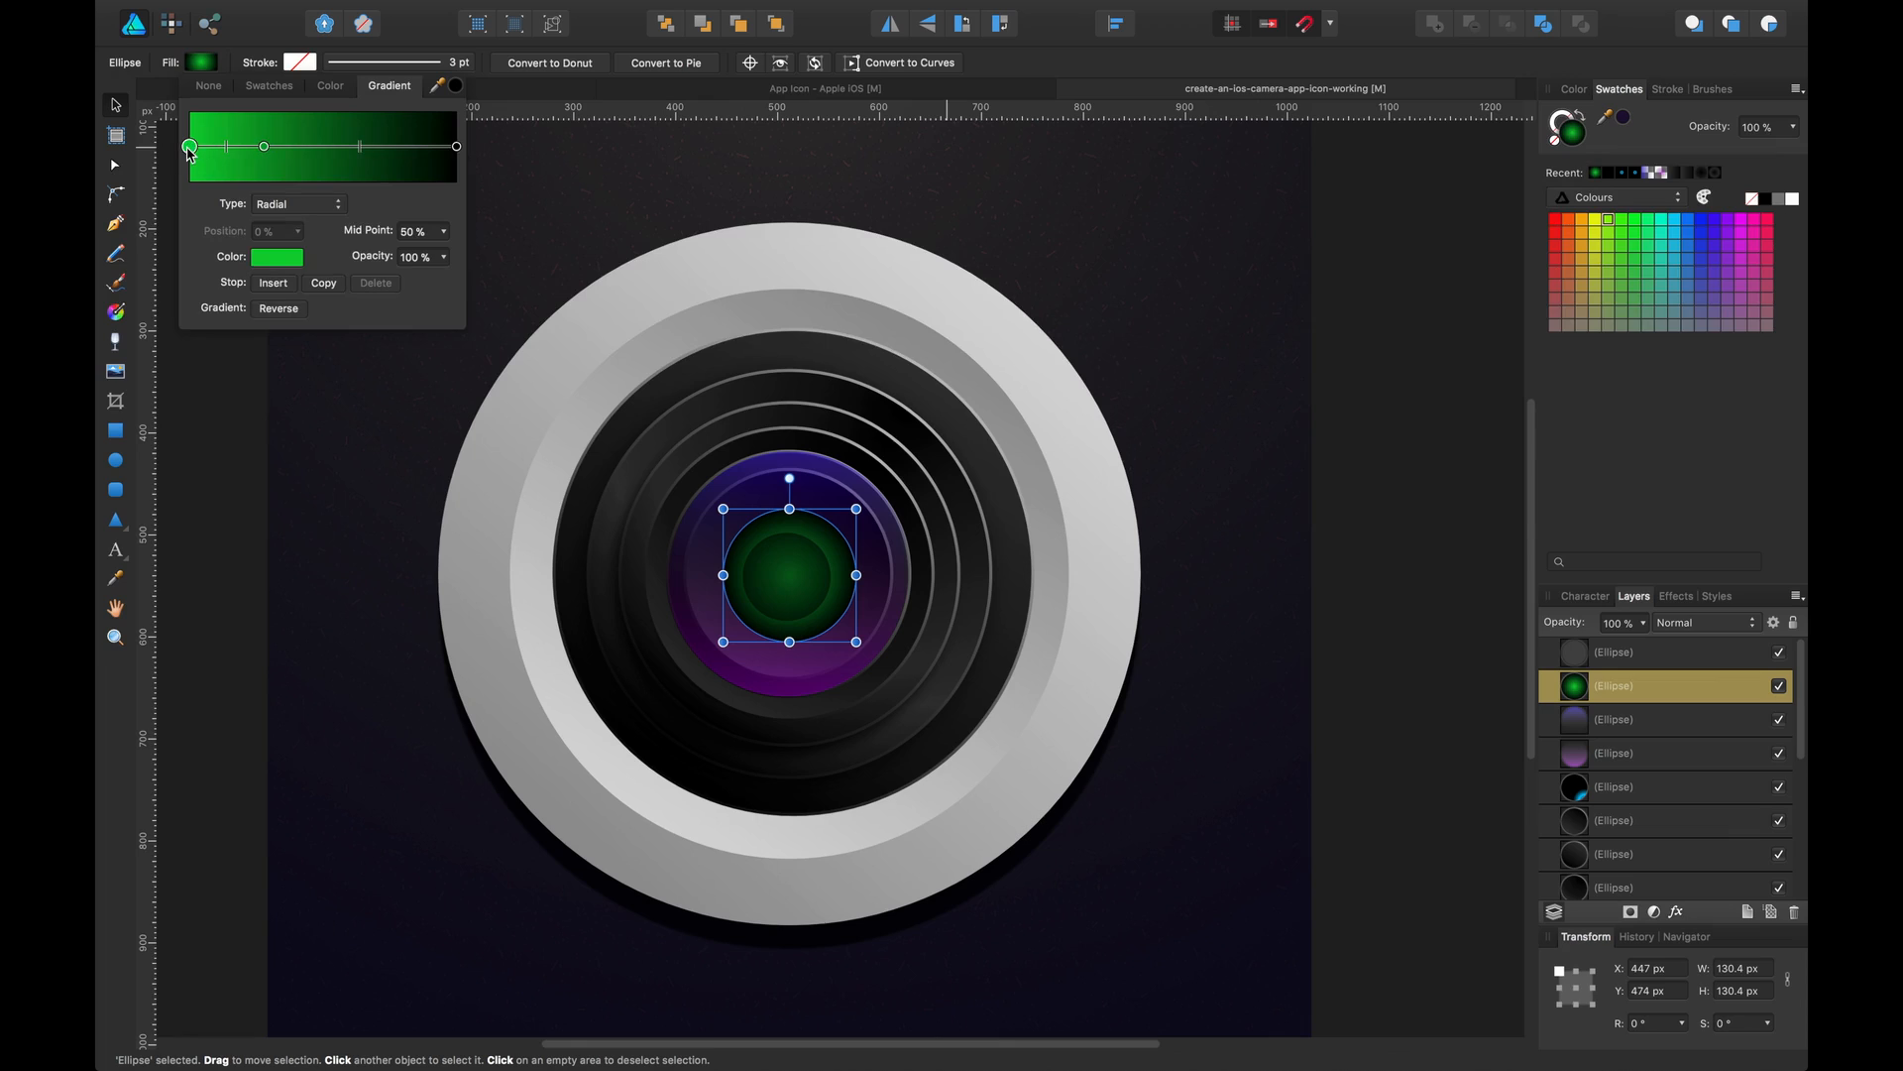
click(263, 265)
drag(355, 393, 536, 519)
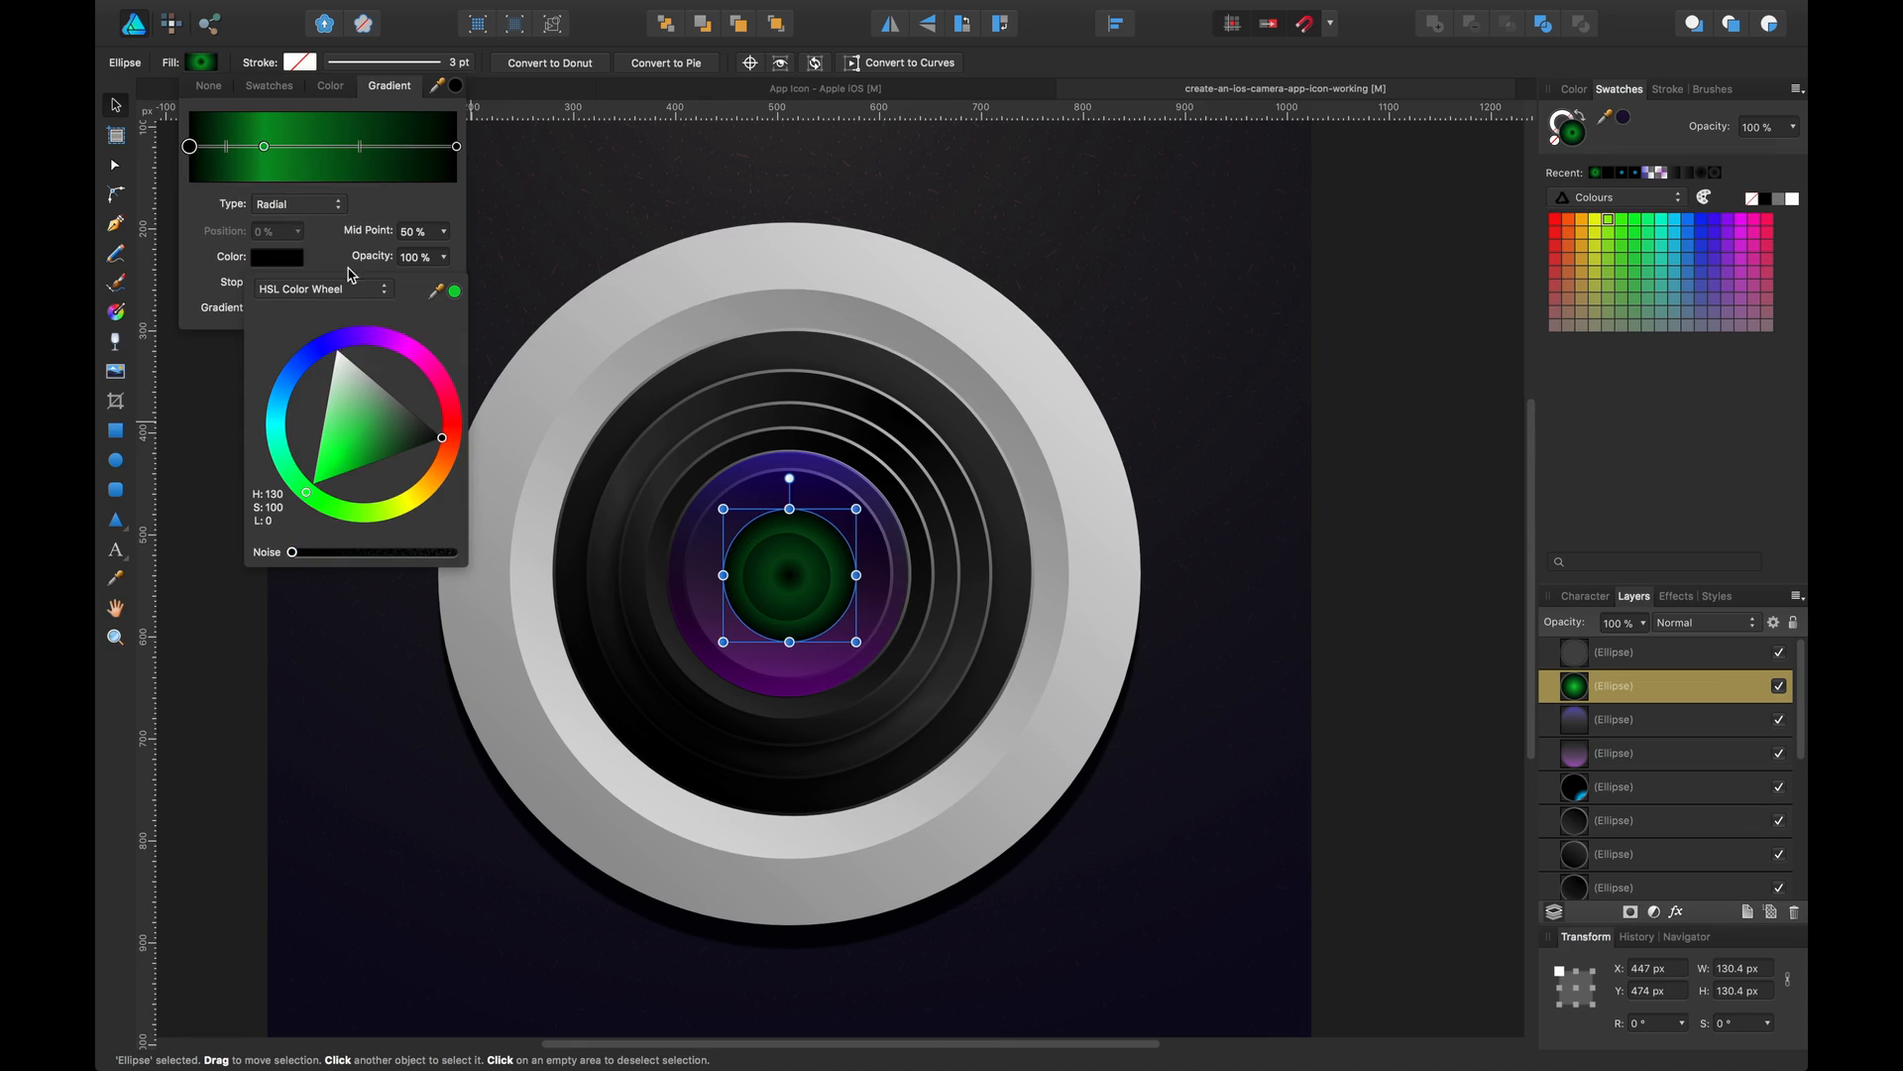
Add a black stop at 39% and move the green stop to 69% to form a green ring
drag(265, 148, 327, 146)
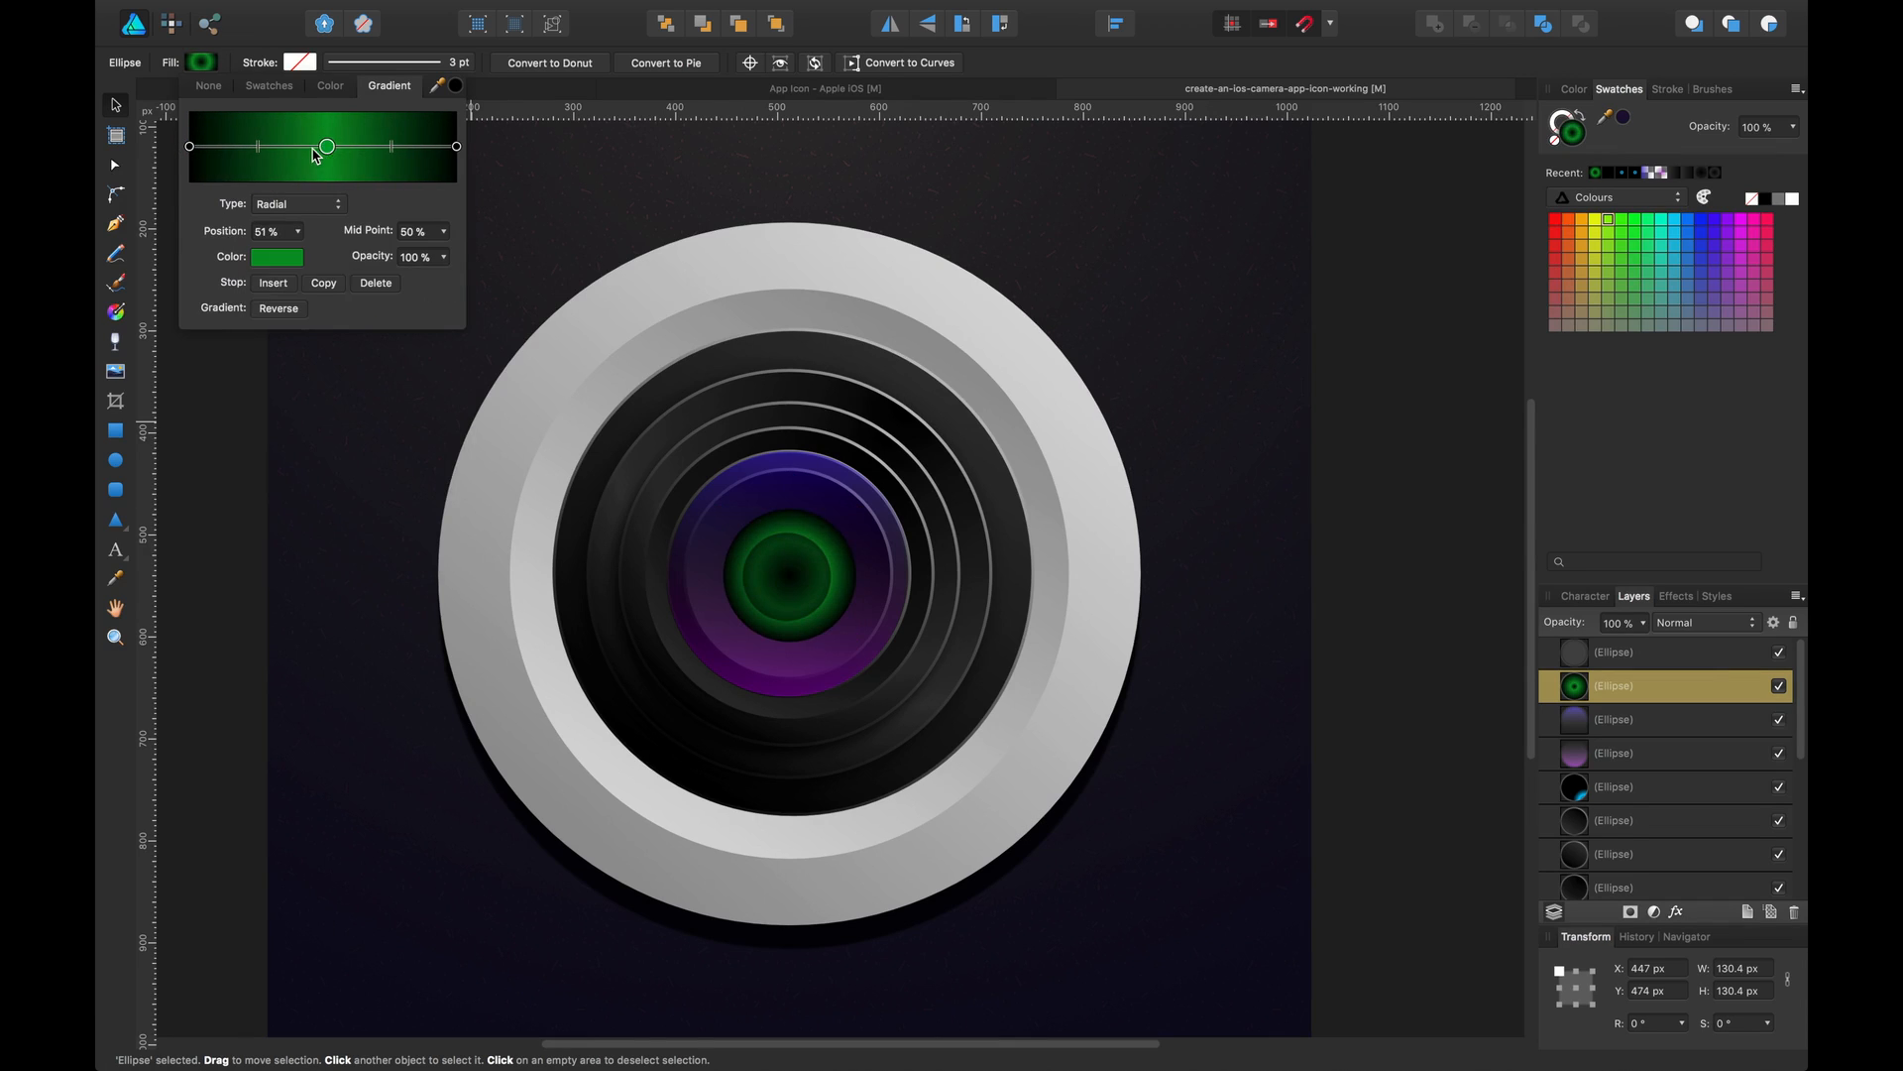
click(295, 147)
click(278, 260)
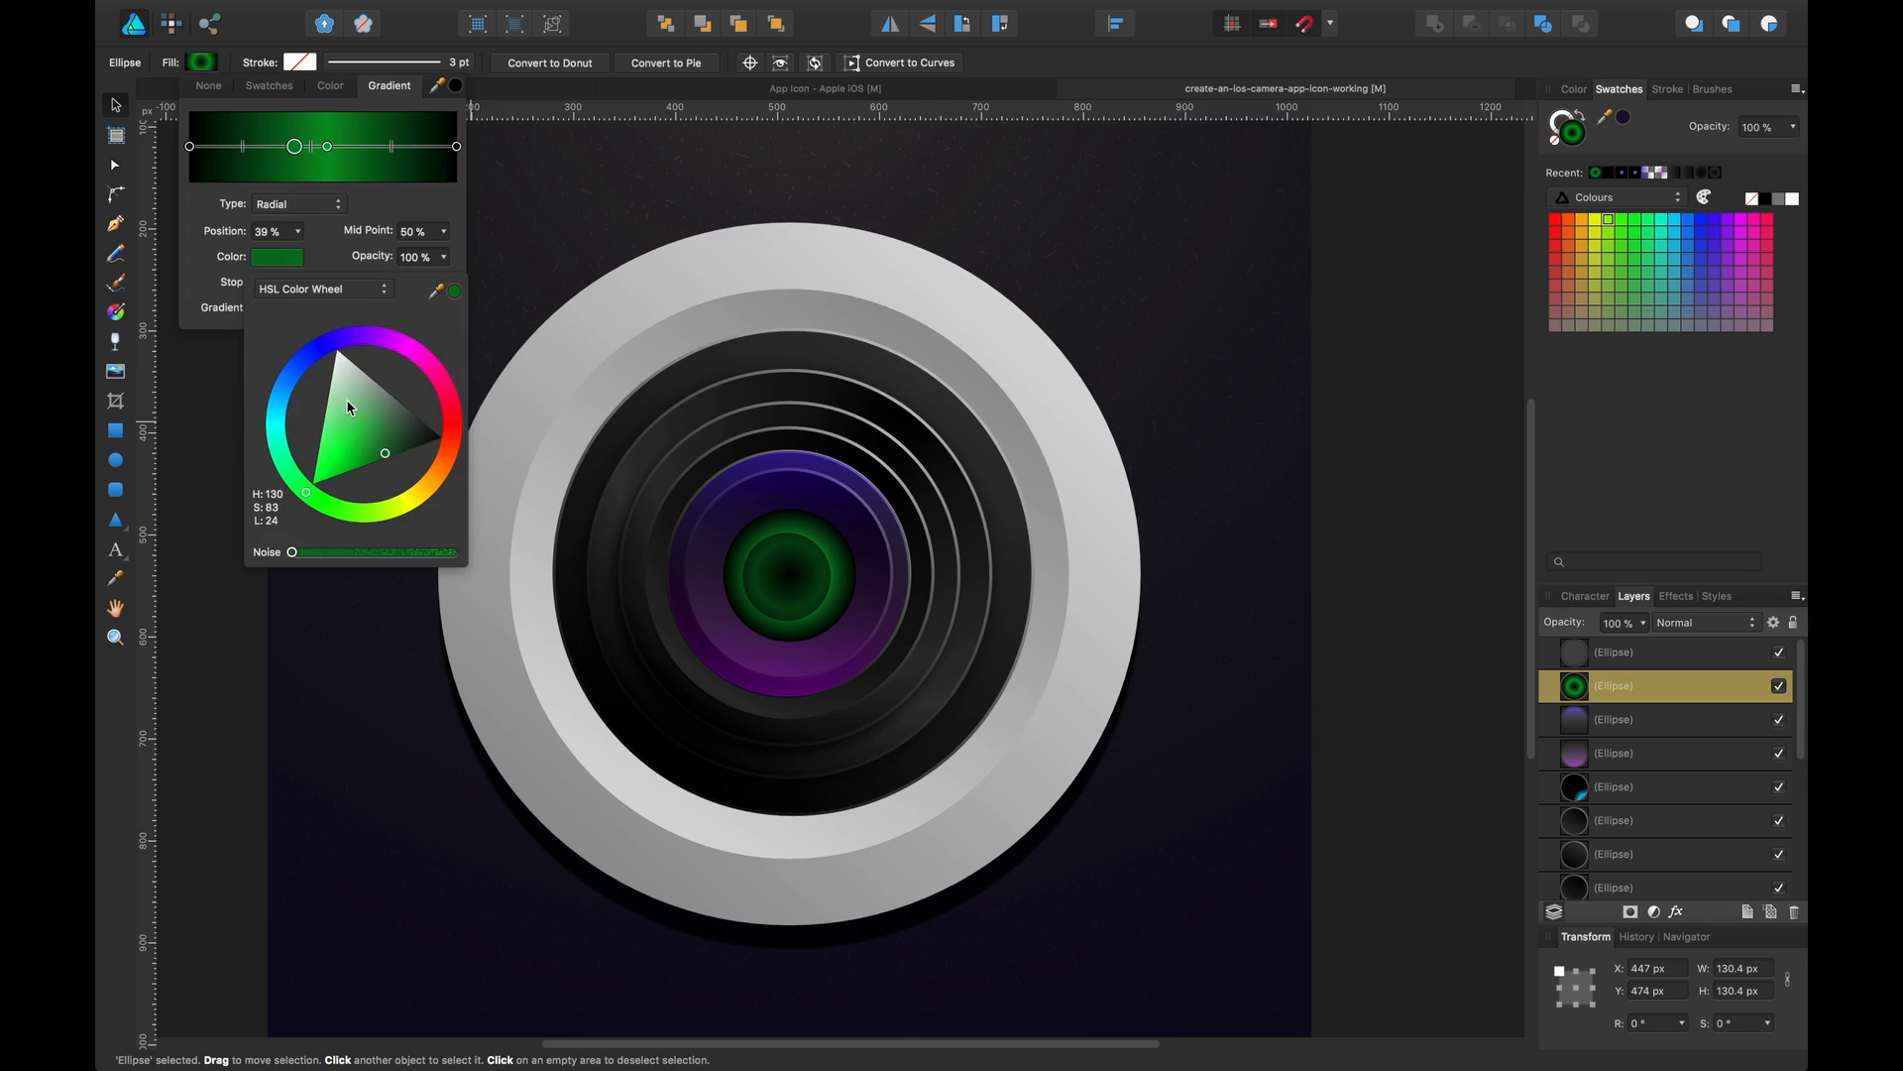
drag(347, 398, 439, 435)
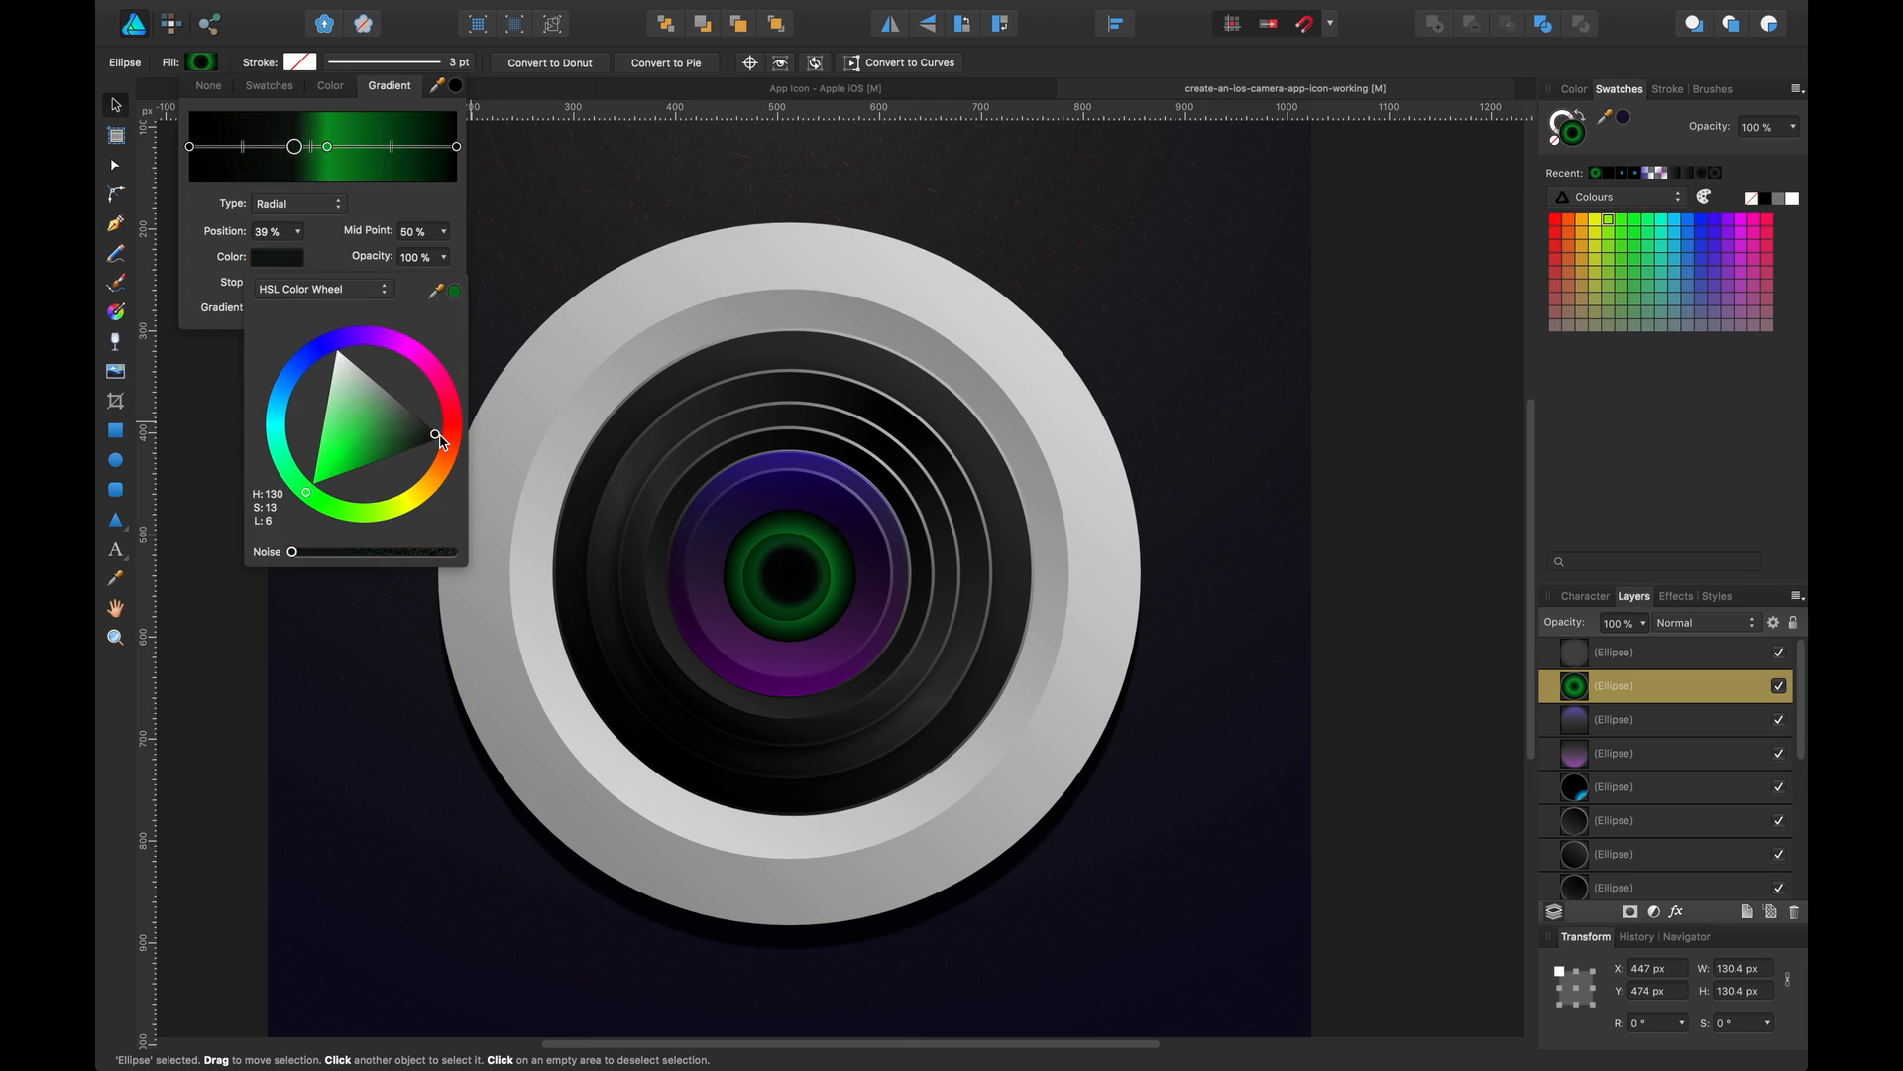
click(299, 149)
drag(322, 150, 372, 151)
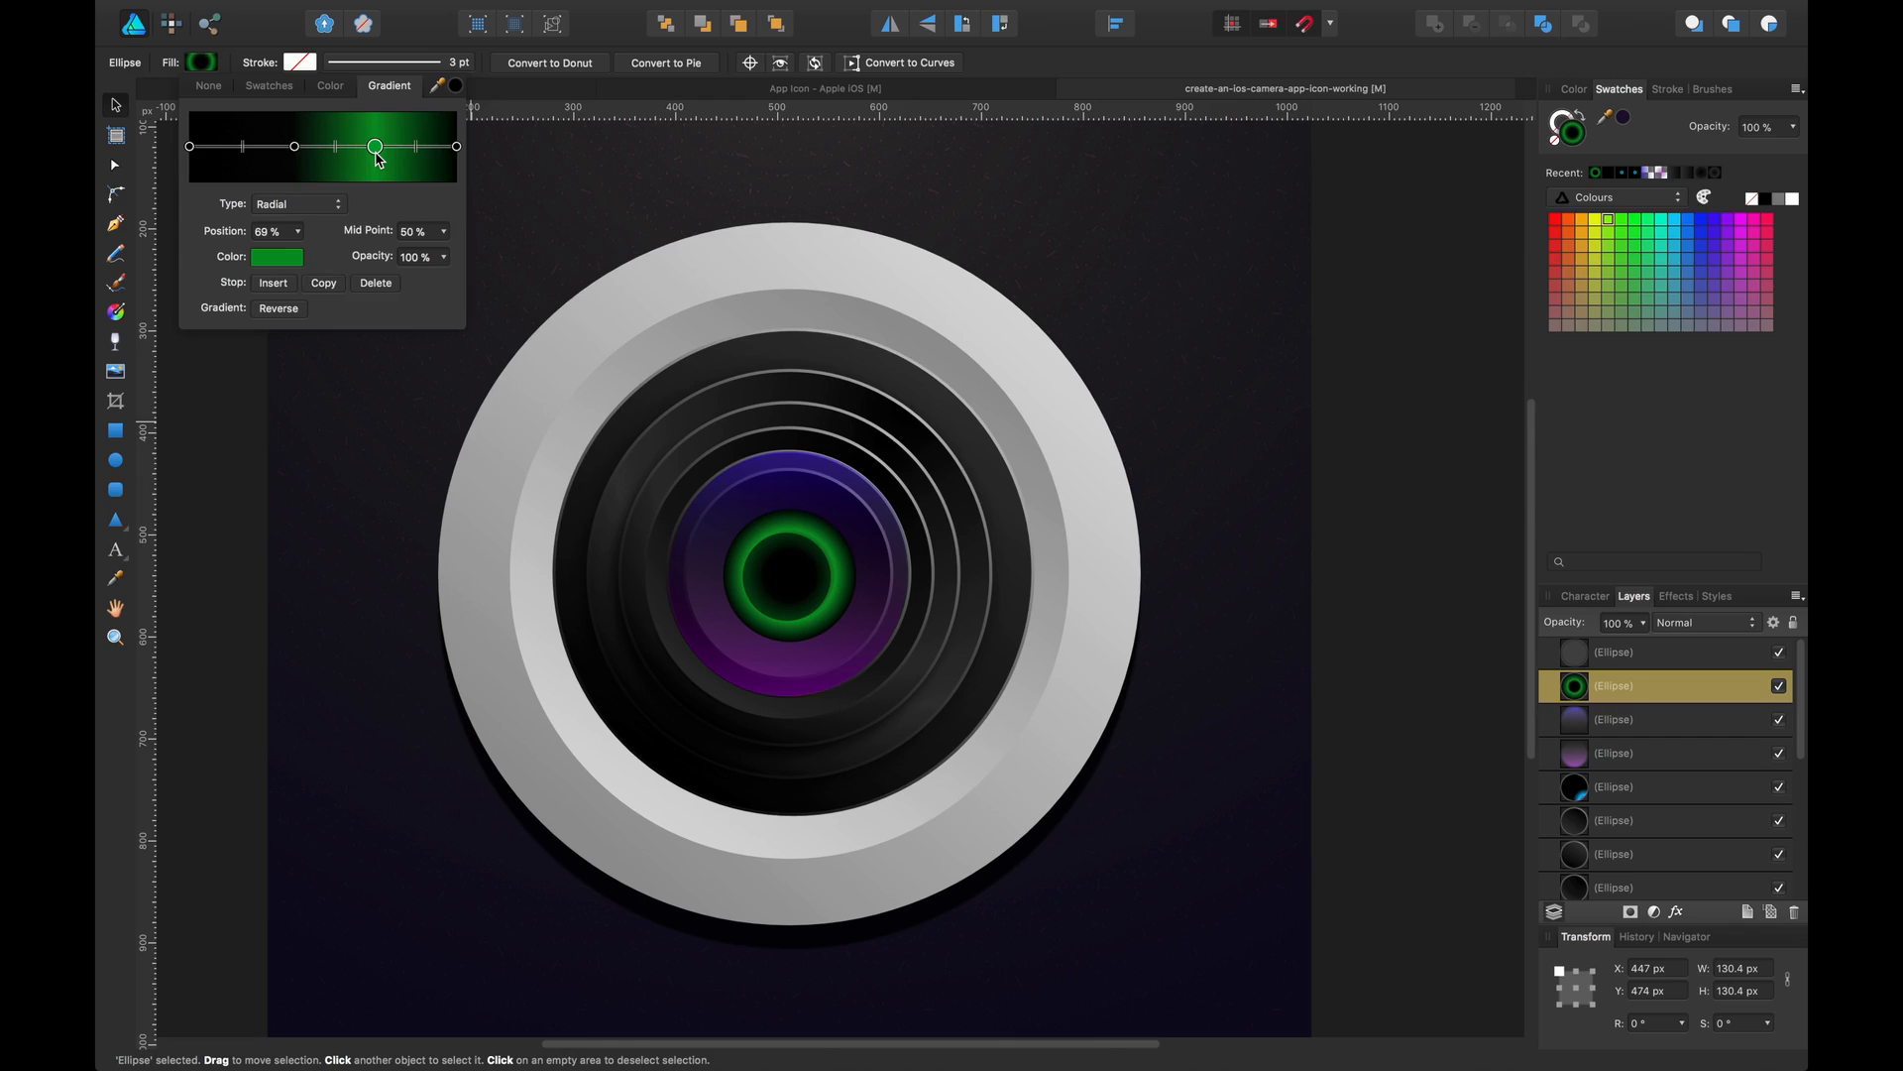
Lighten the green stop's colour, add a touch of noise, and close the fill editor
click(292, 262)
mouse_move(355, 461)
mouse_down()
mouse_move(327, 444)
mouse_move(366, 430)
mouse_move(353, 452)
mouse_move(385, 462)
mouse_move(390, 437)
mouse_move(324, 423)
mouse_move(350, 453)
mouse_up()
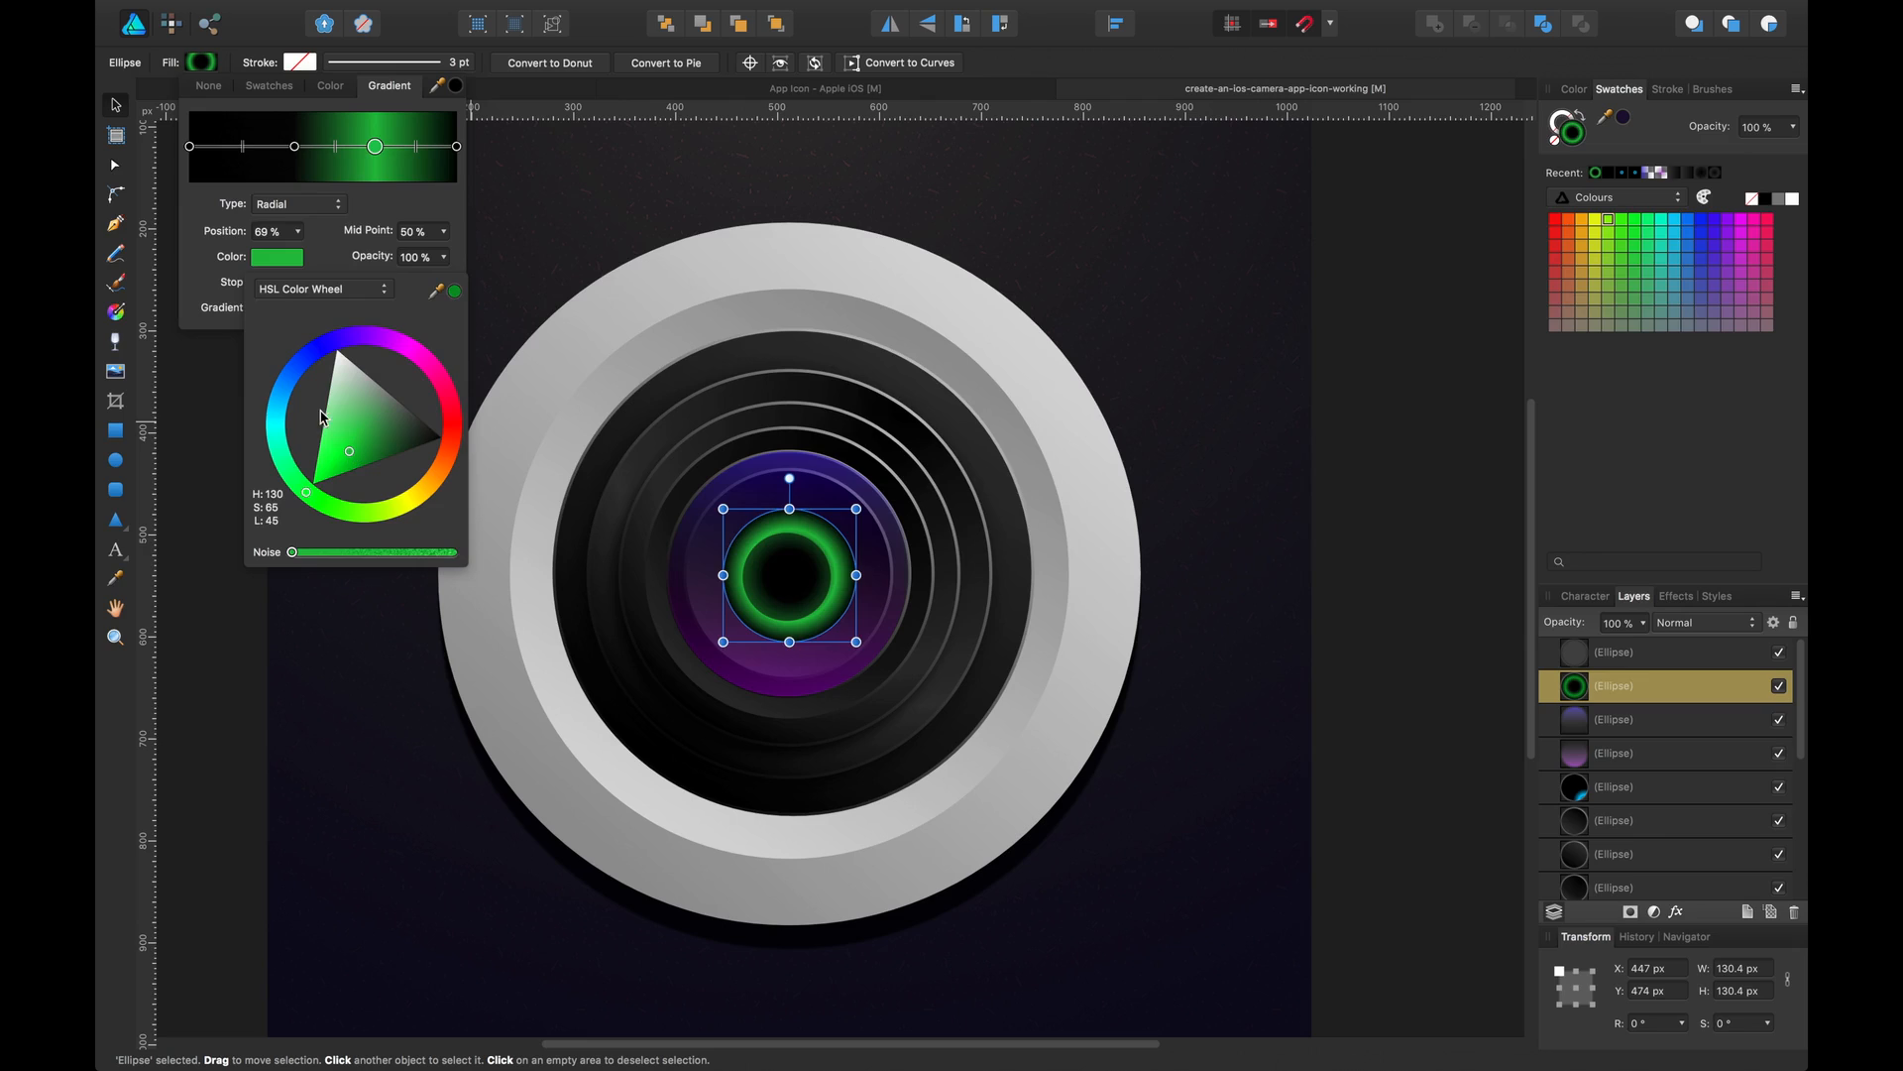
drag(292, 555, 307, 556)
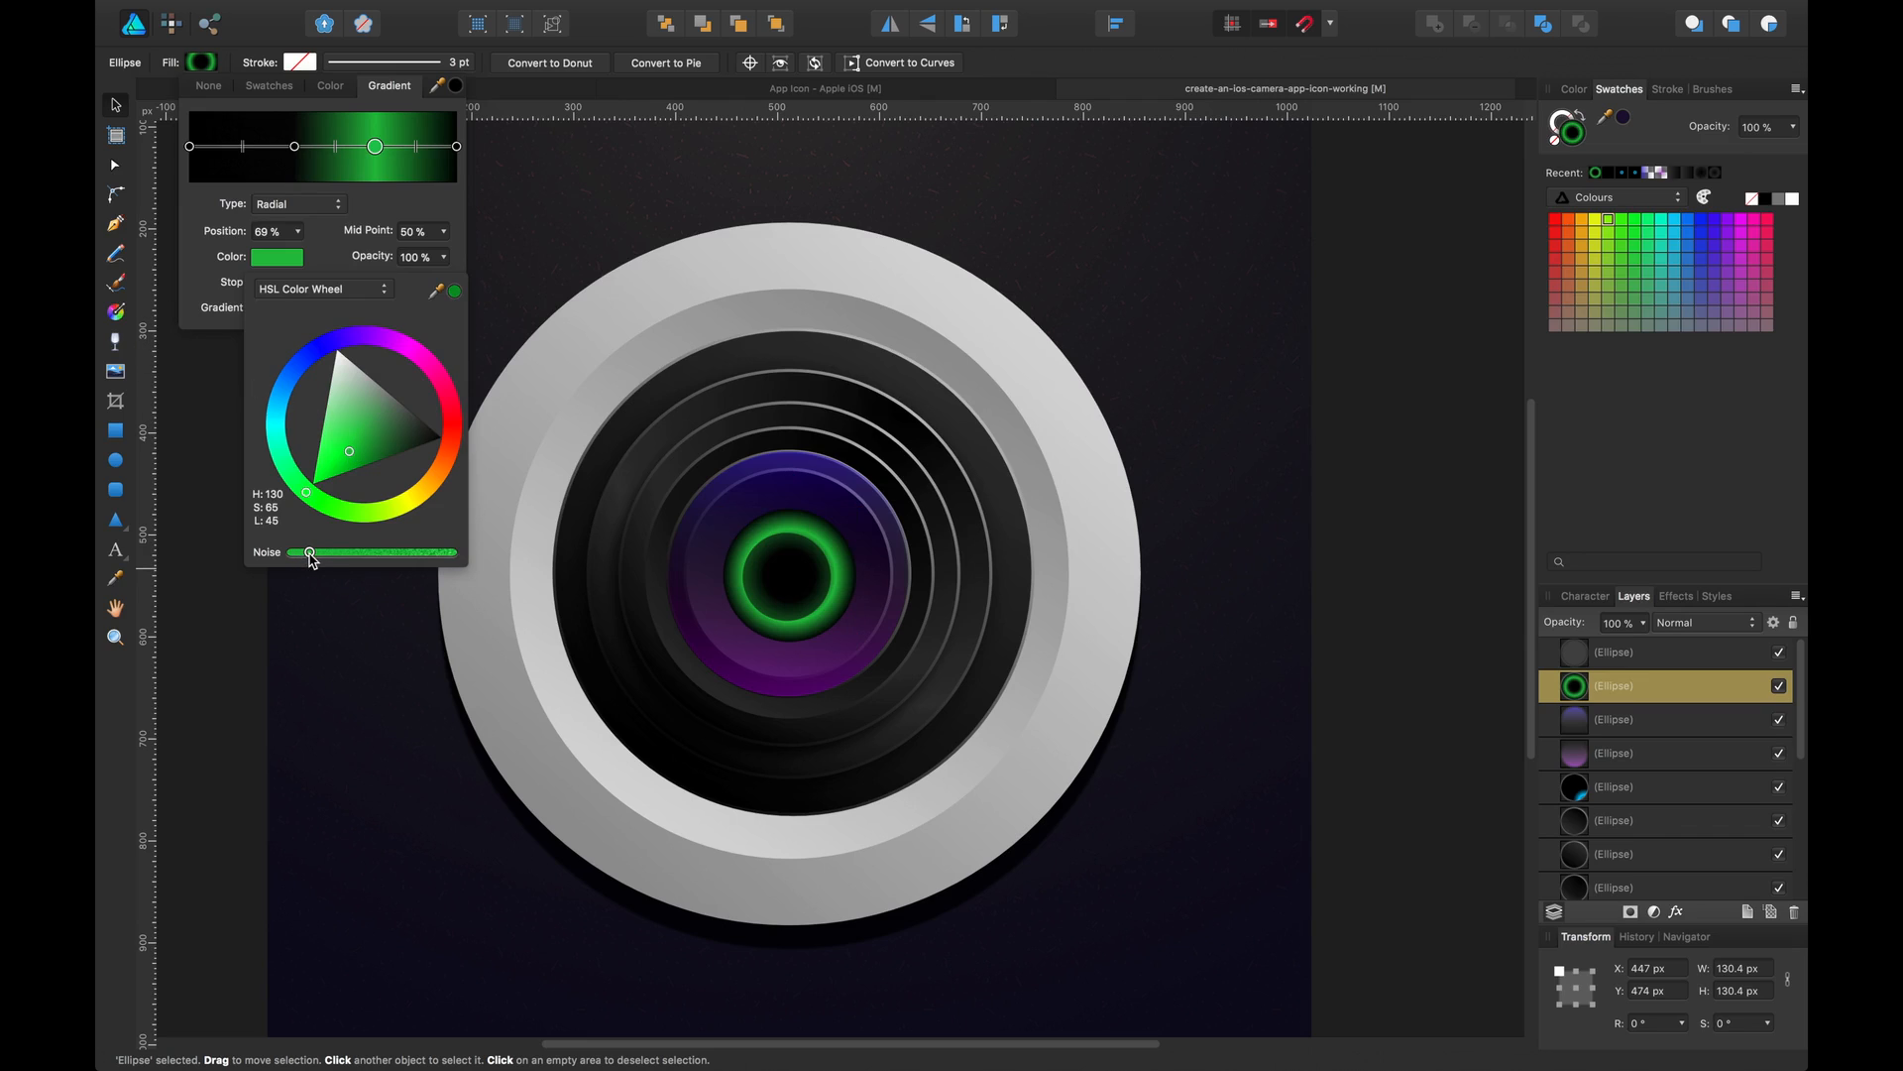
click(209, 373)
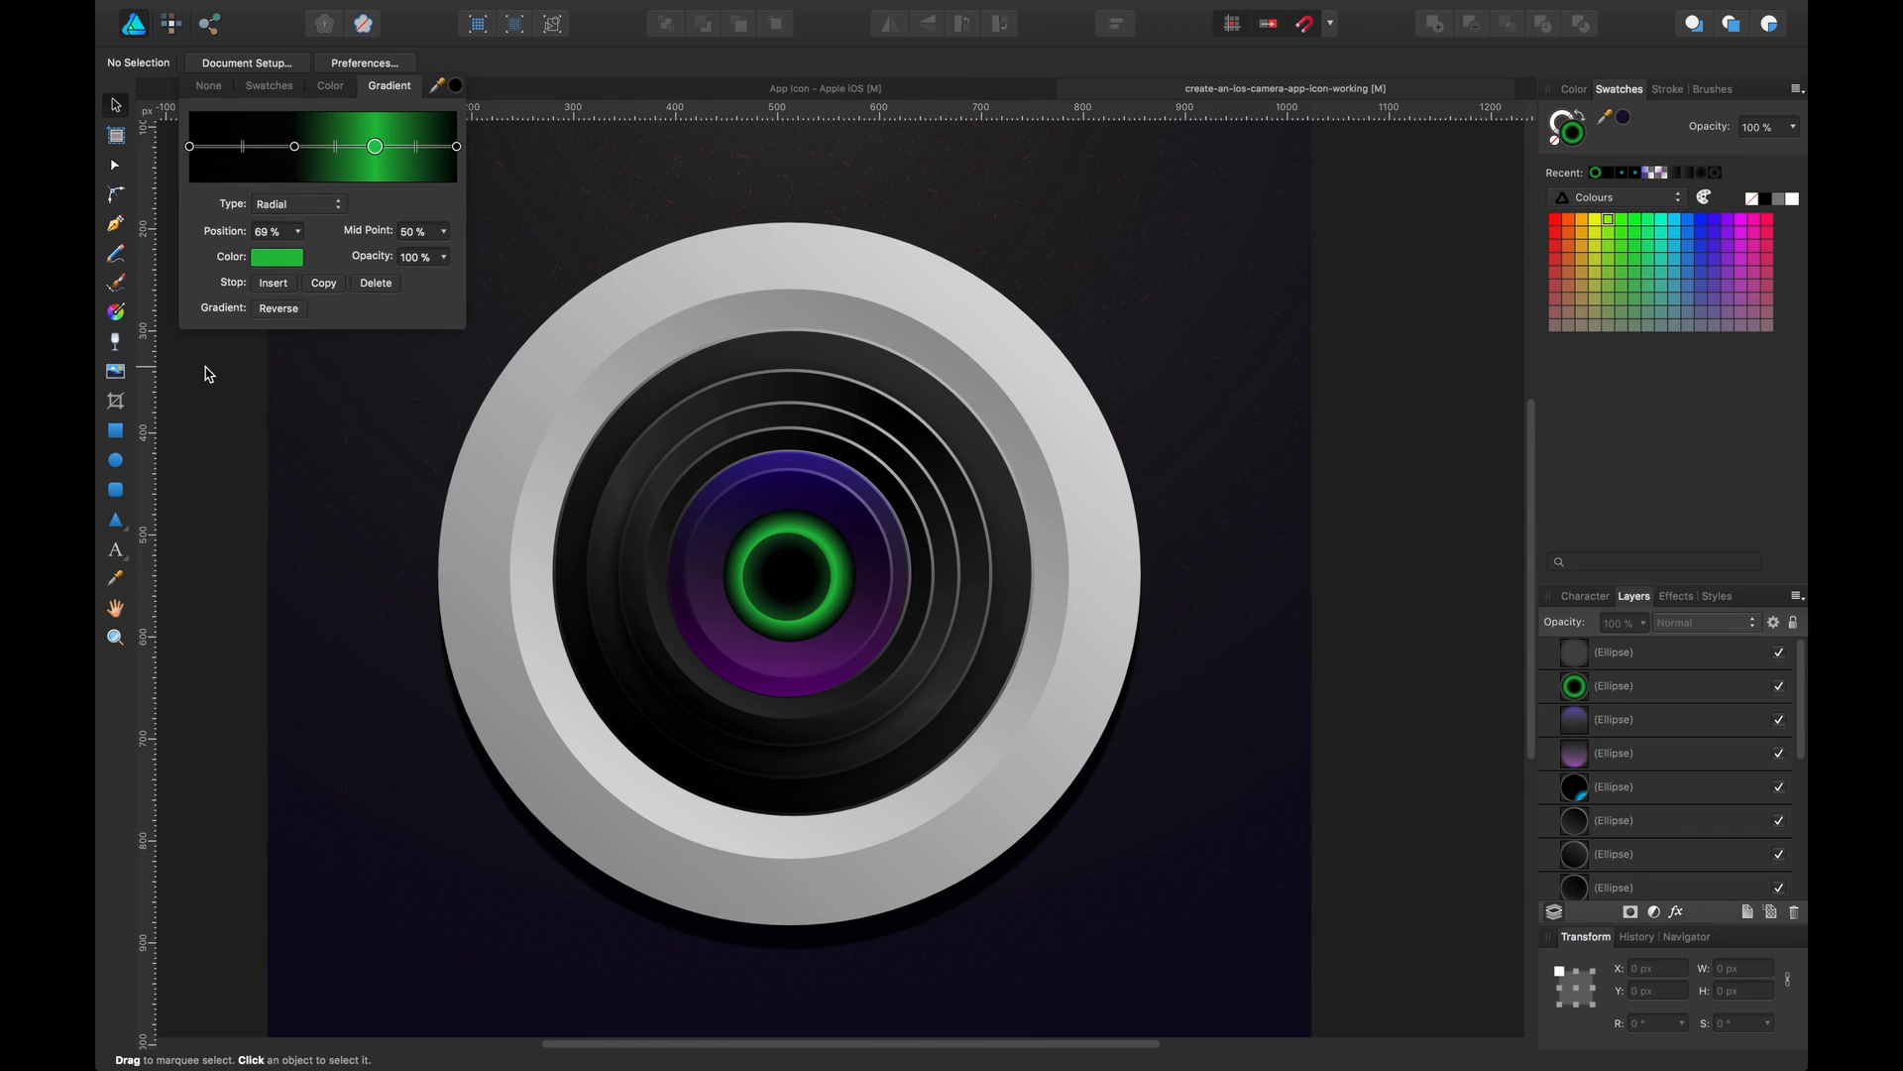
Compare the lens with the finished reference icon and nudge the green-ring circle to recentre it
click(765, 573)
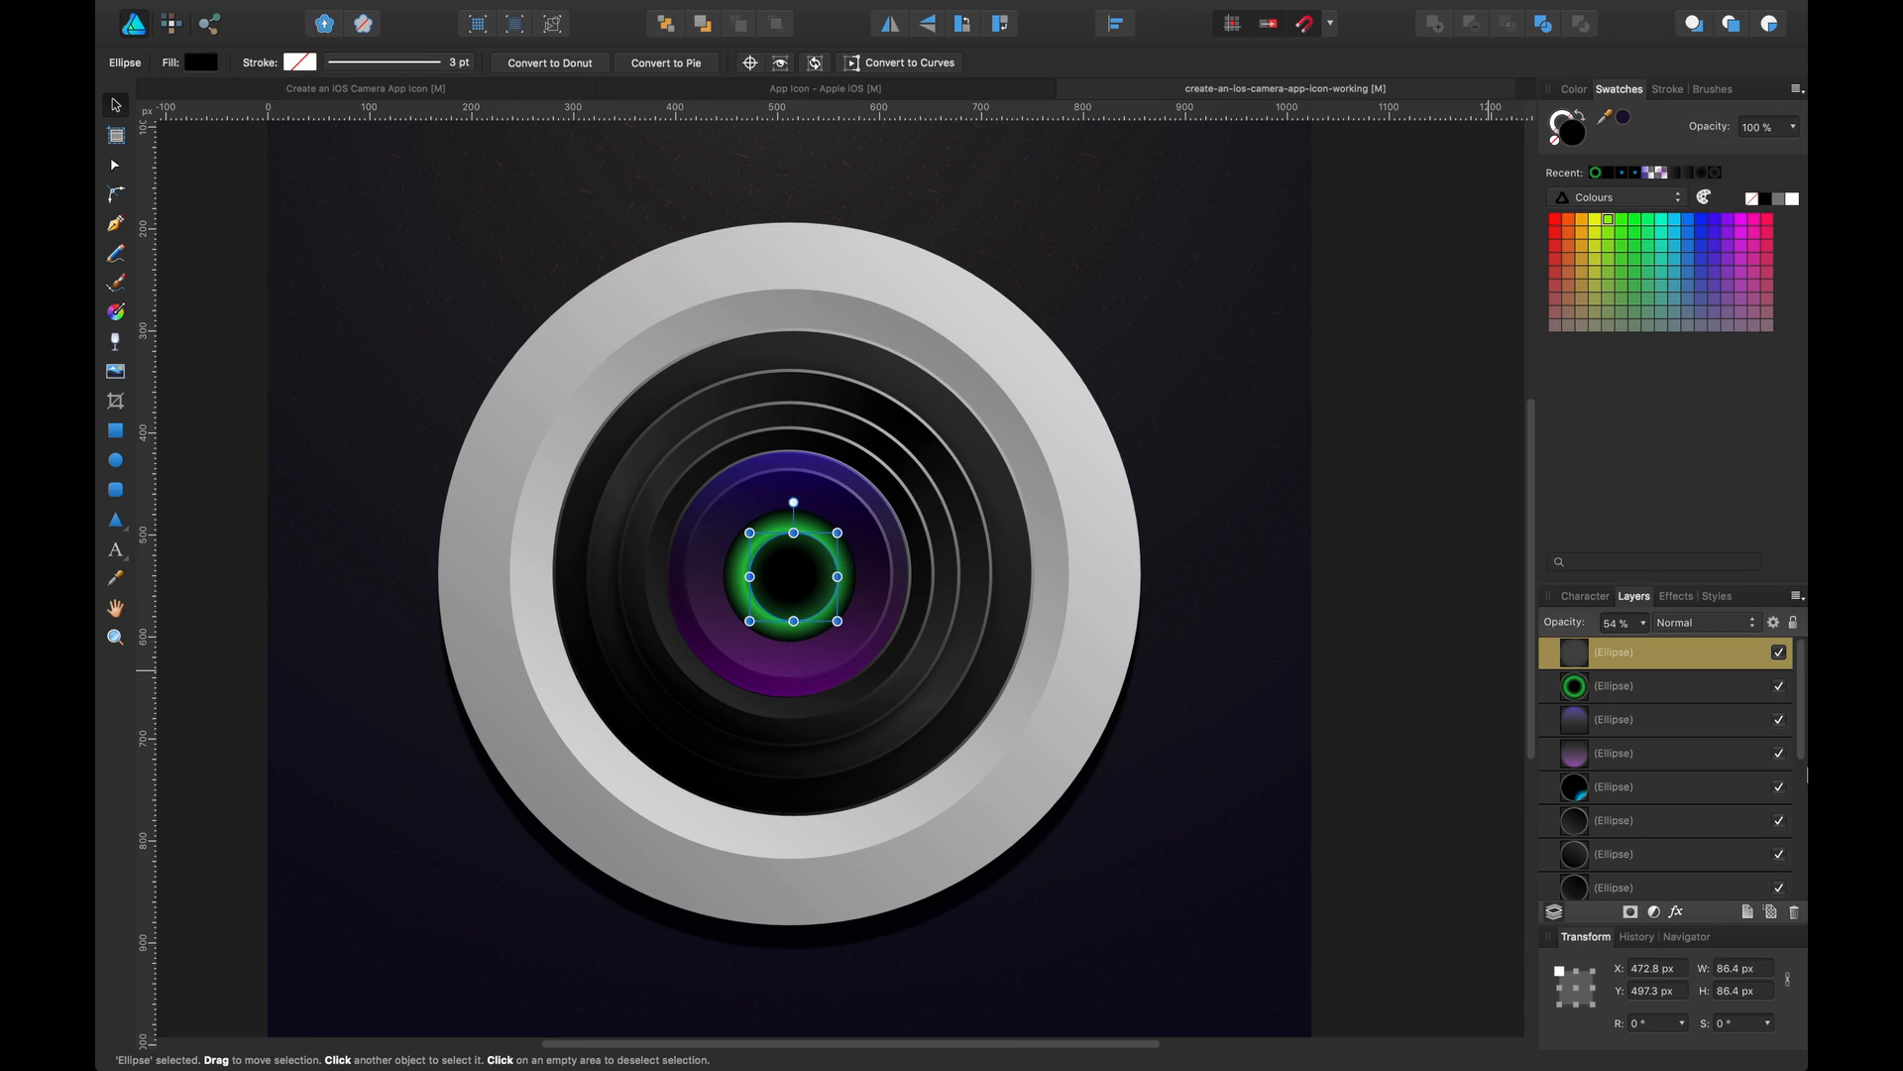
click(1646, 692)
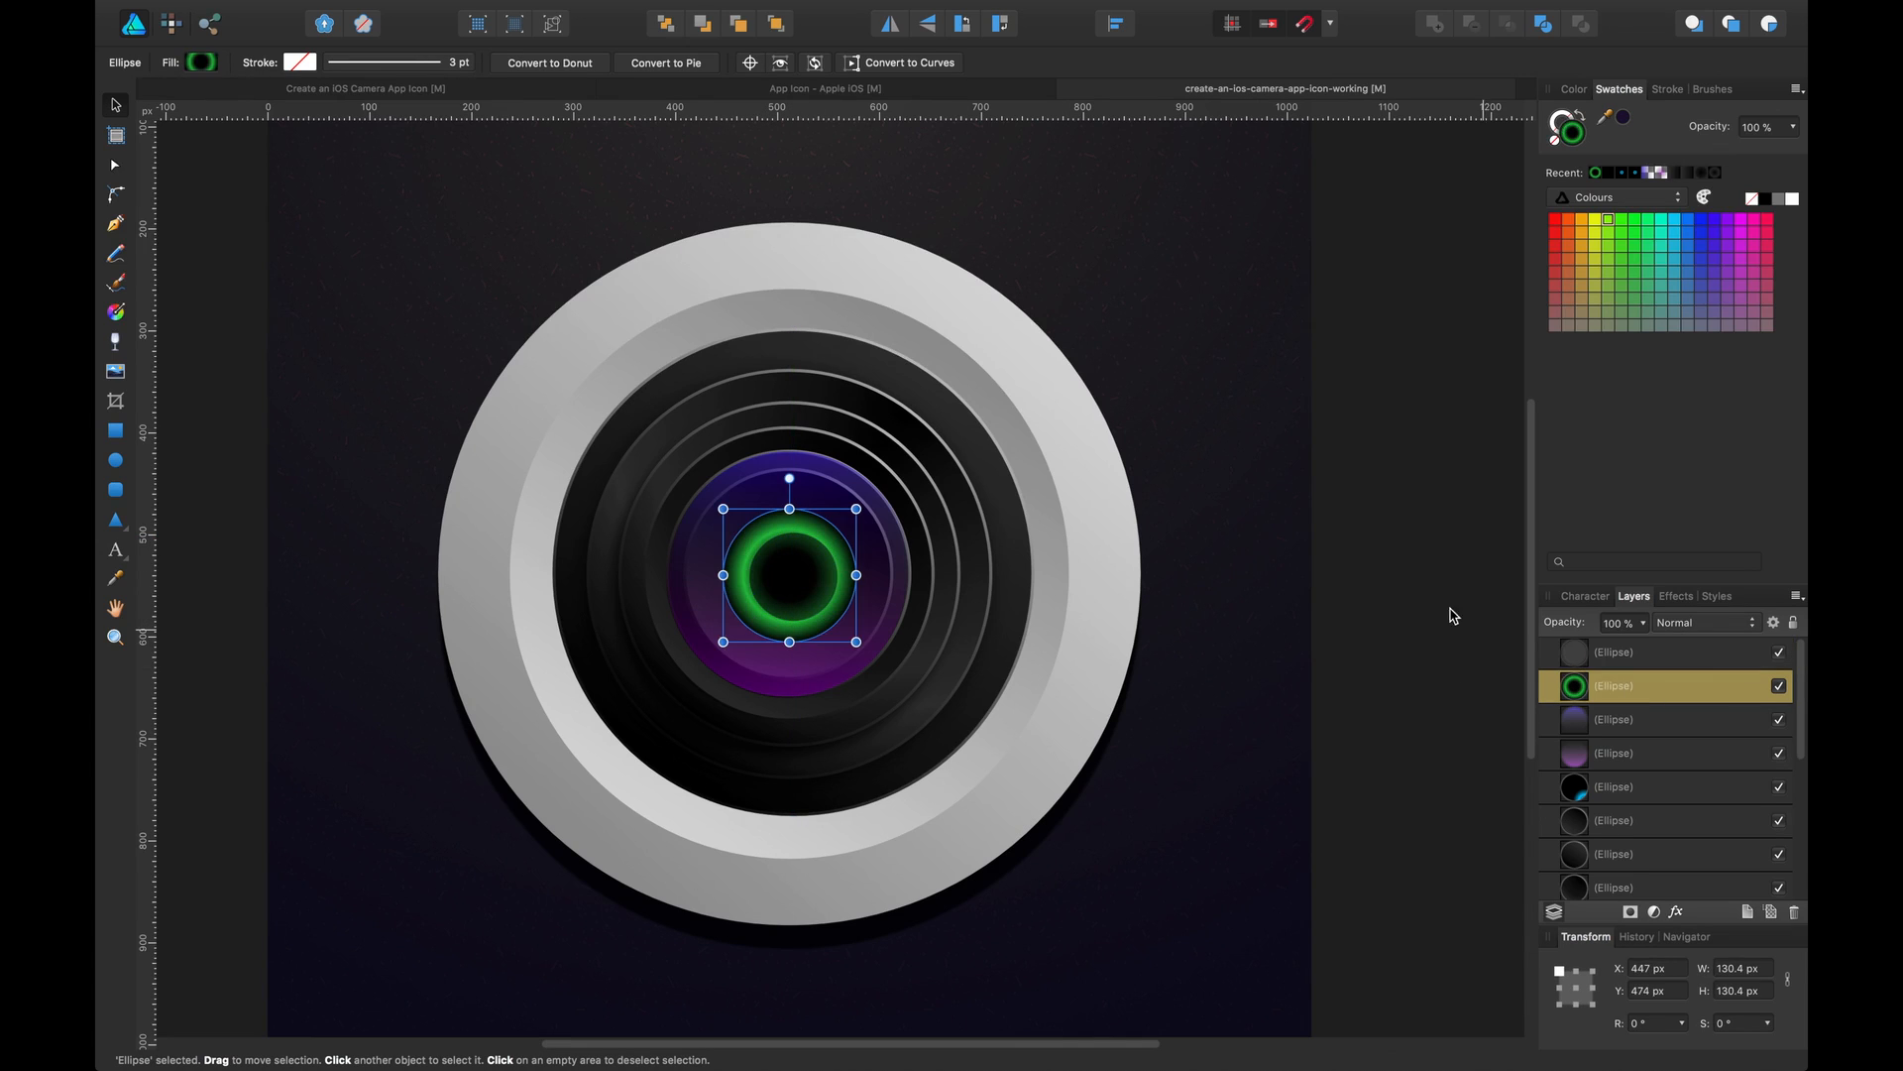
click(474, 89)
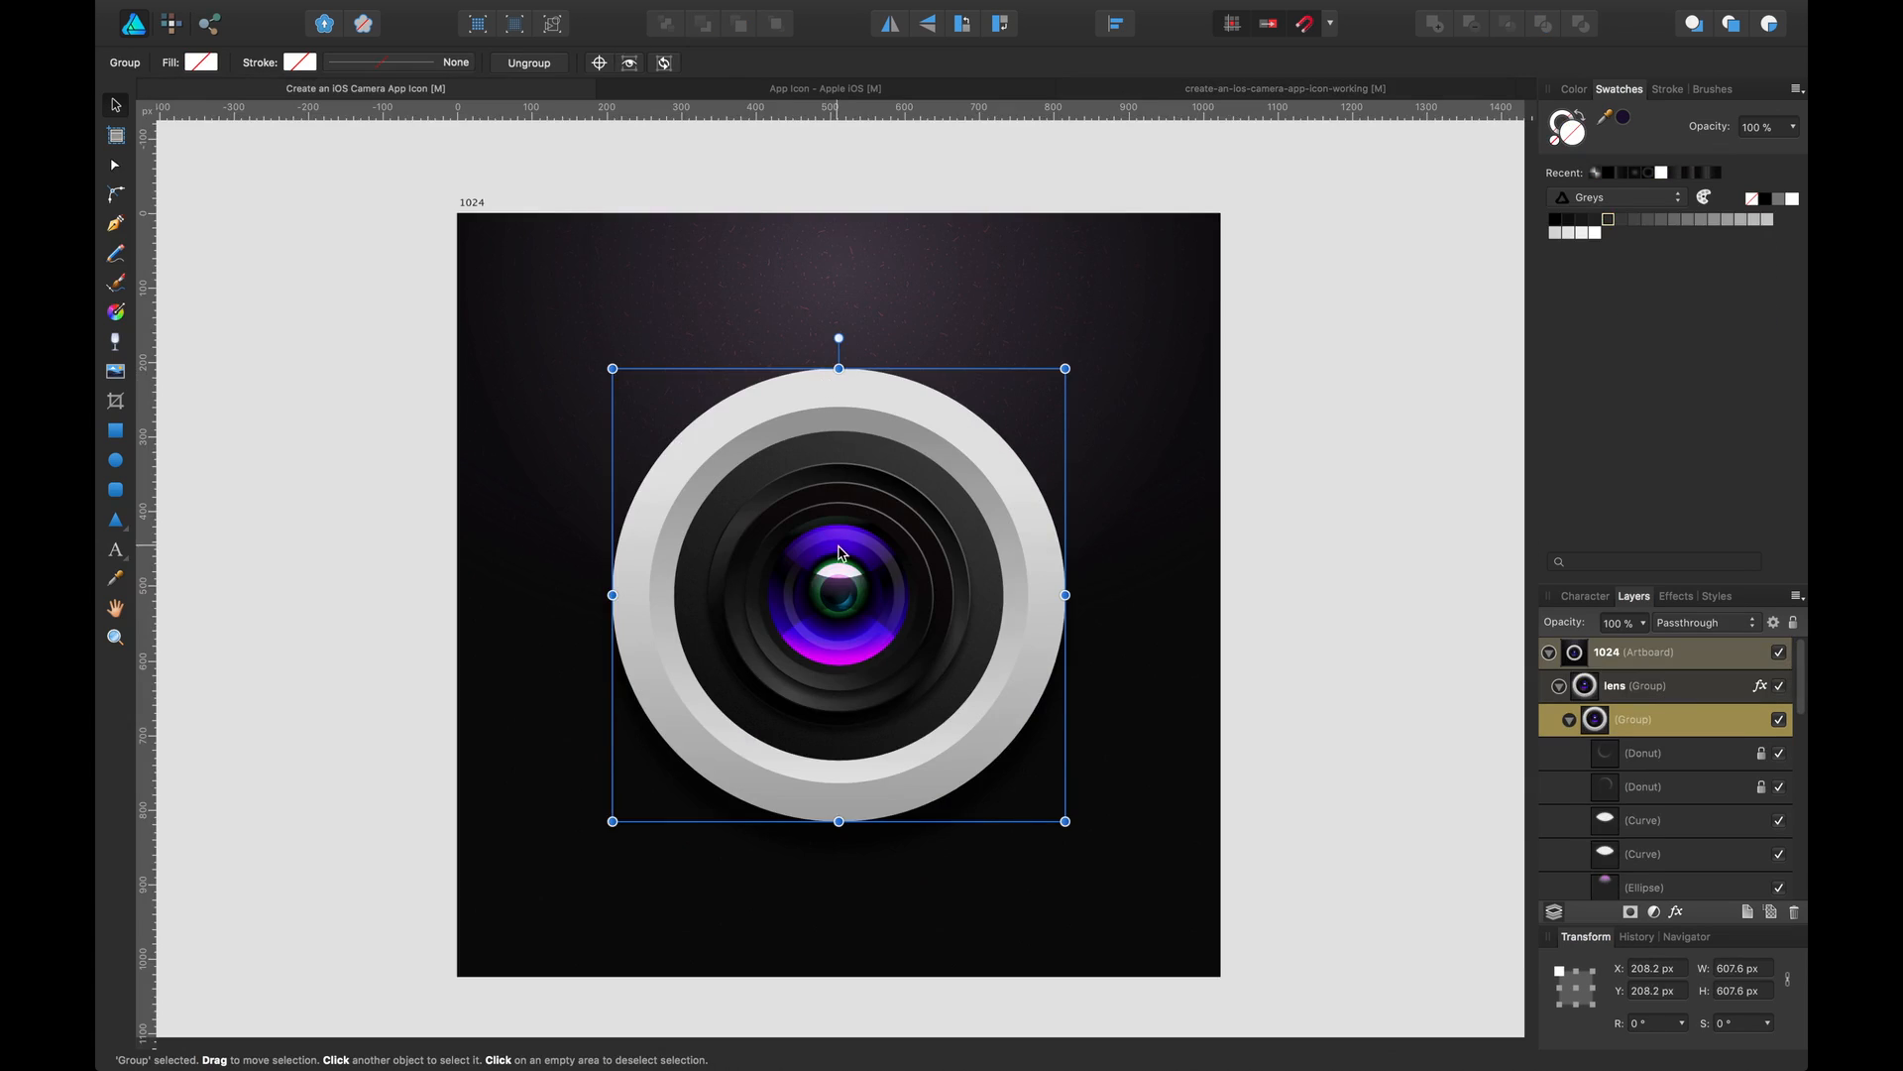
click(1338, 90)
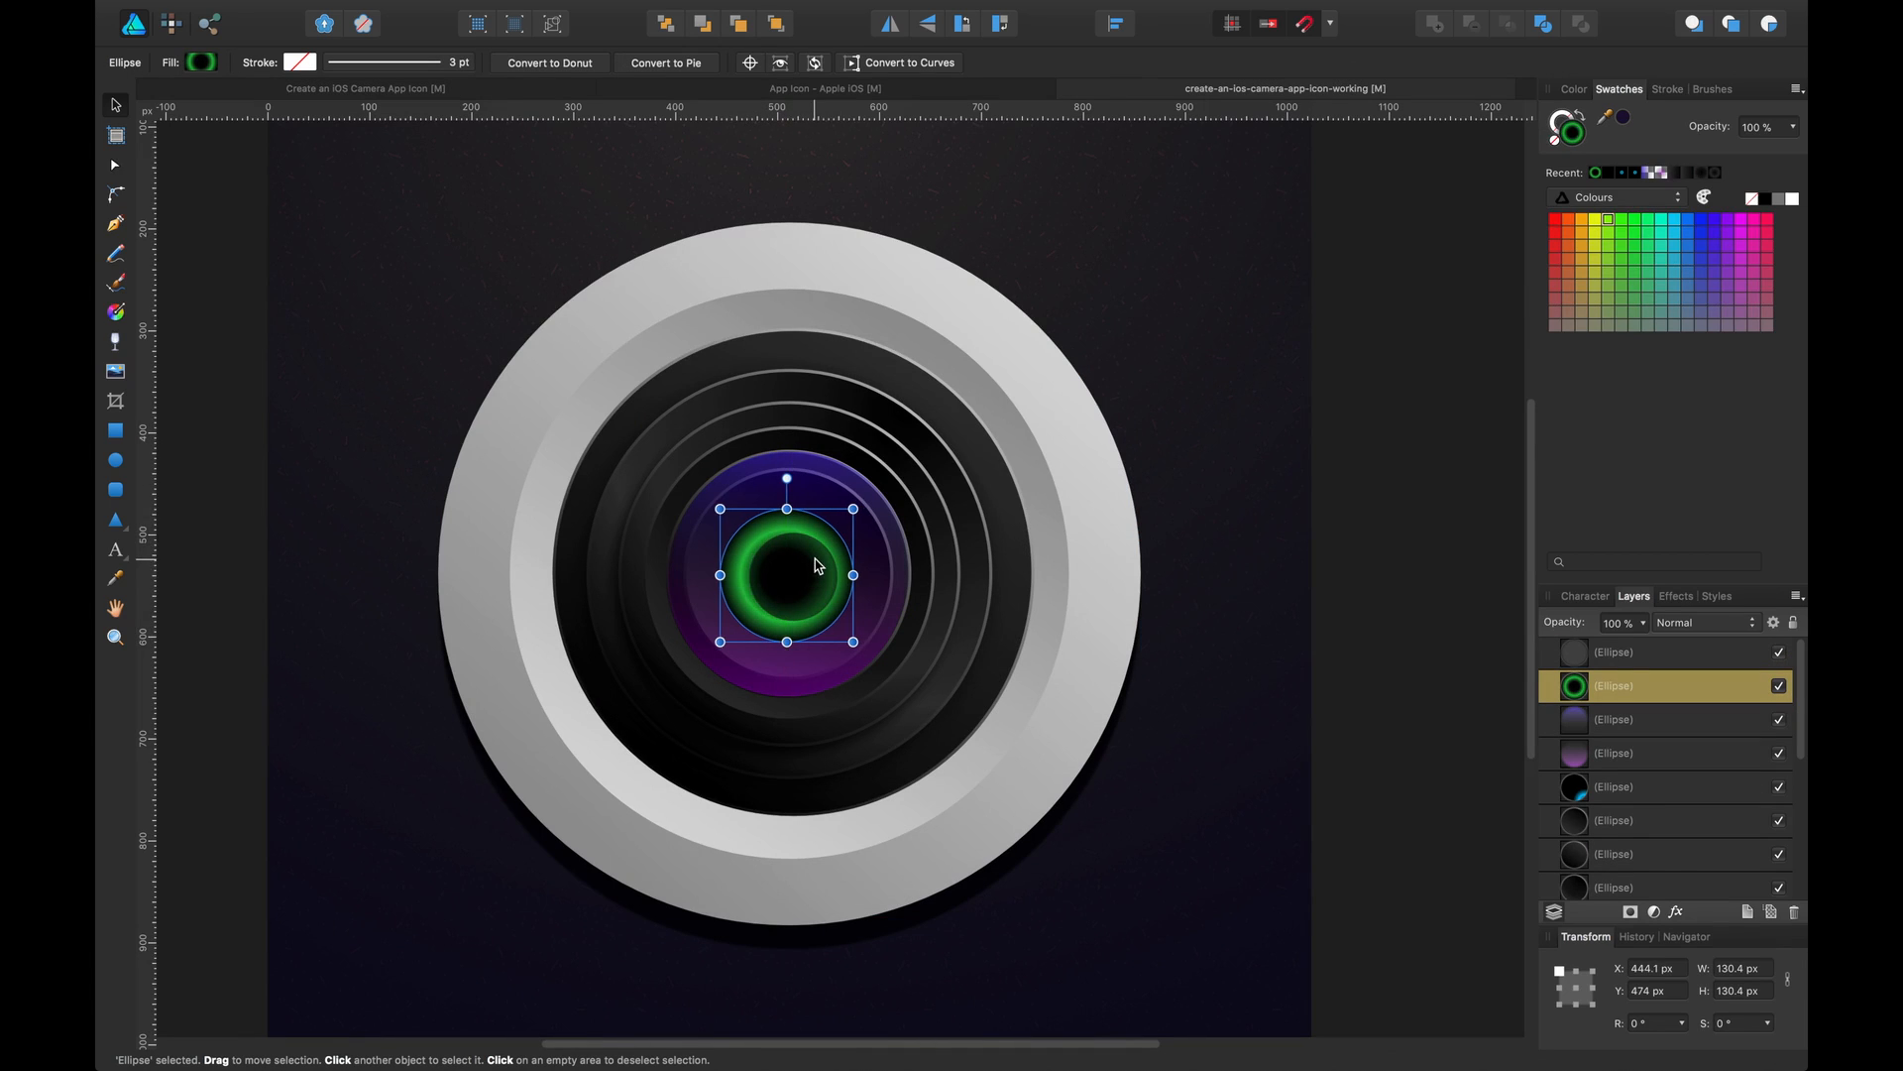
drag(810, 569, 817, 569)
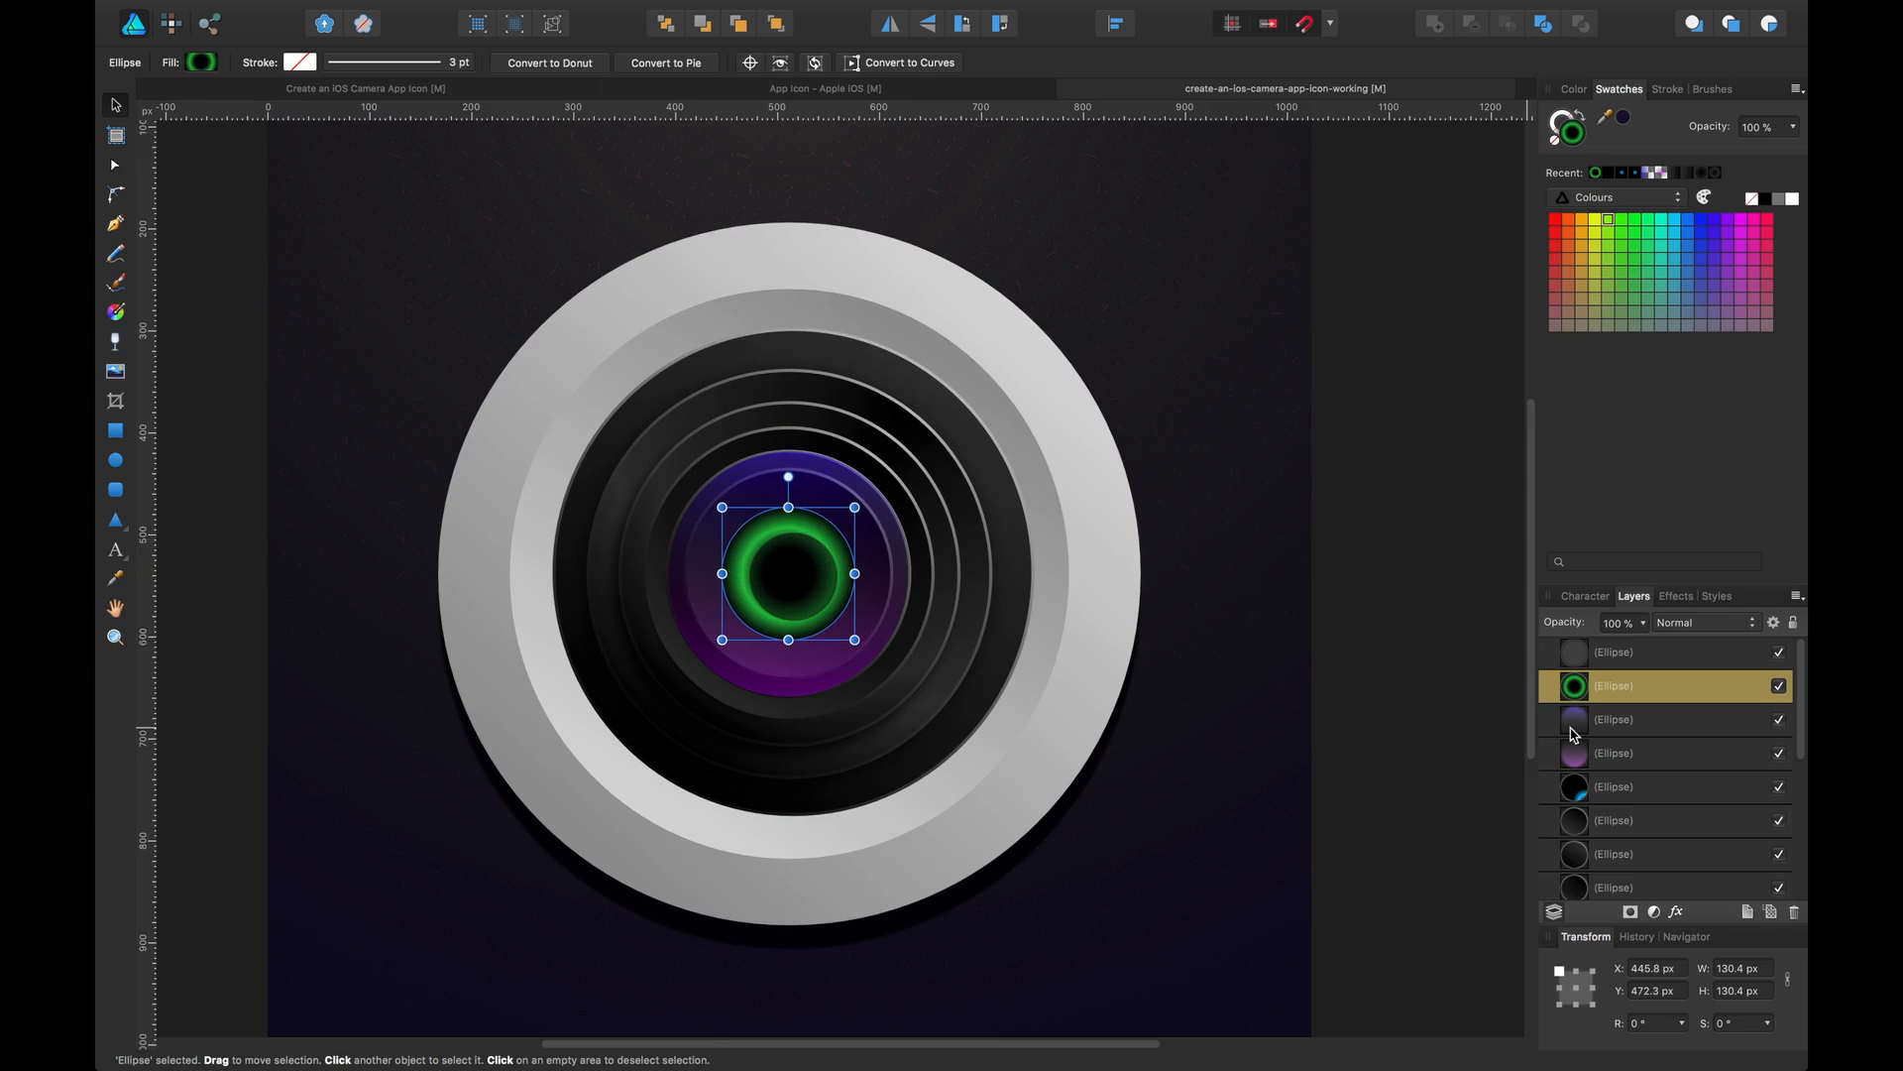
Select the top ellipse, green ring and cyan-reflection ellipse together and centre-align them horizontally and vertically
super+click(1670, 655)
super+click(1647, 783)
click(298, 63)
click(484, 63)
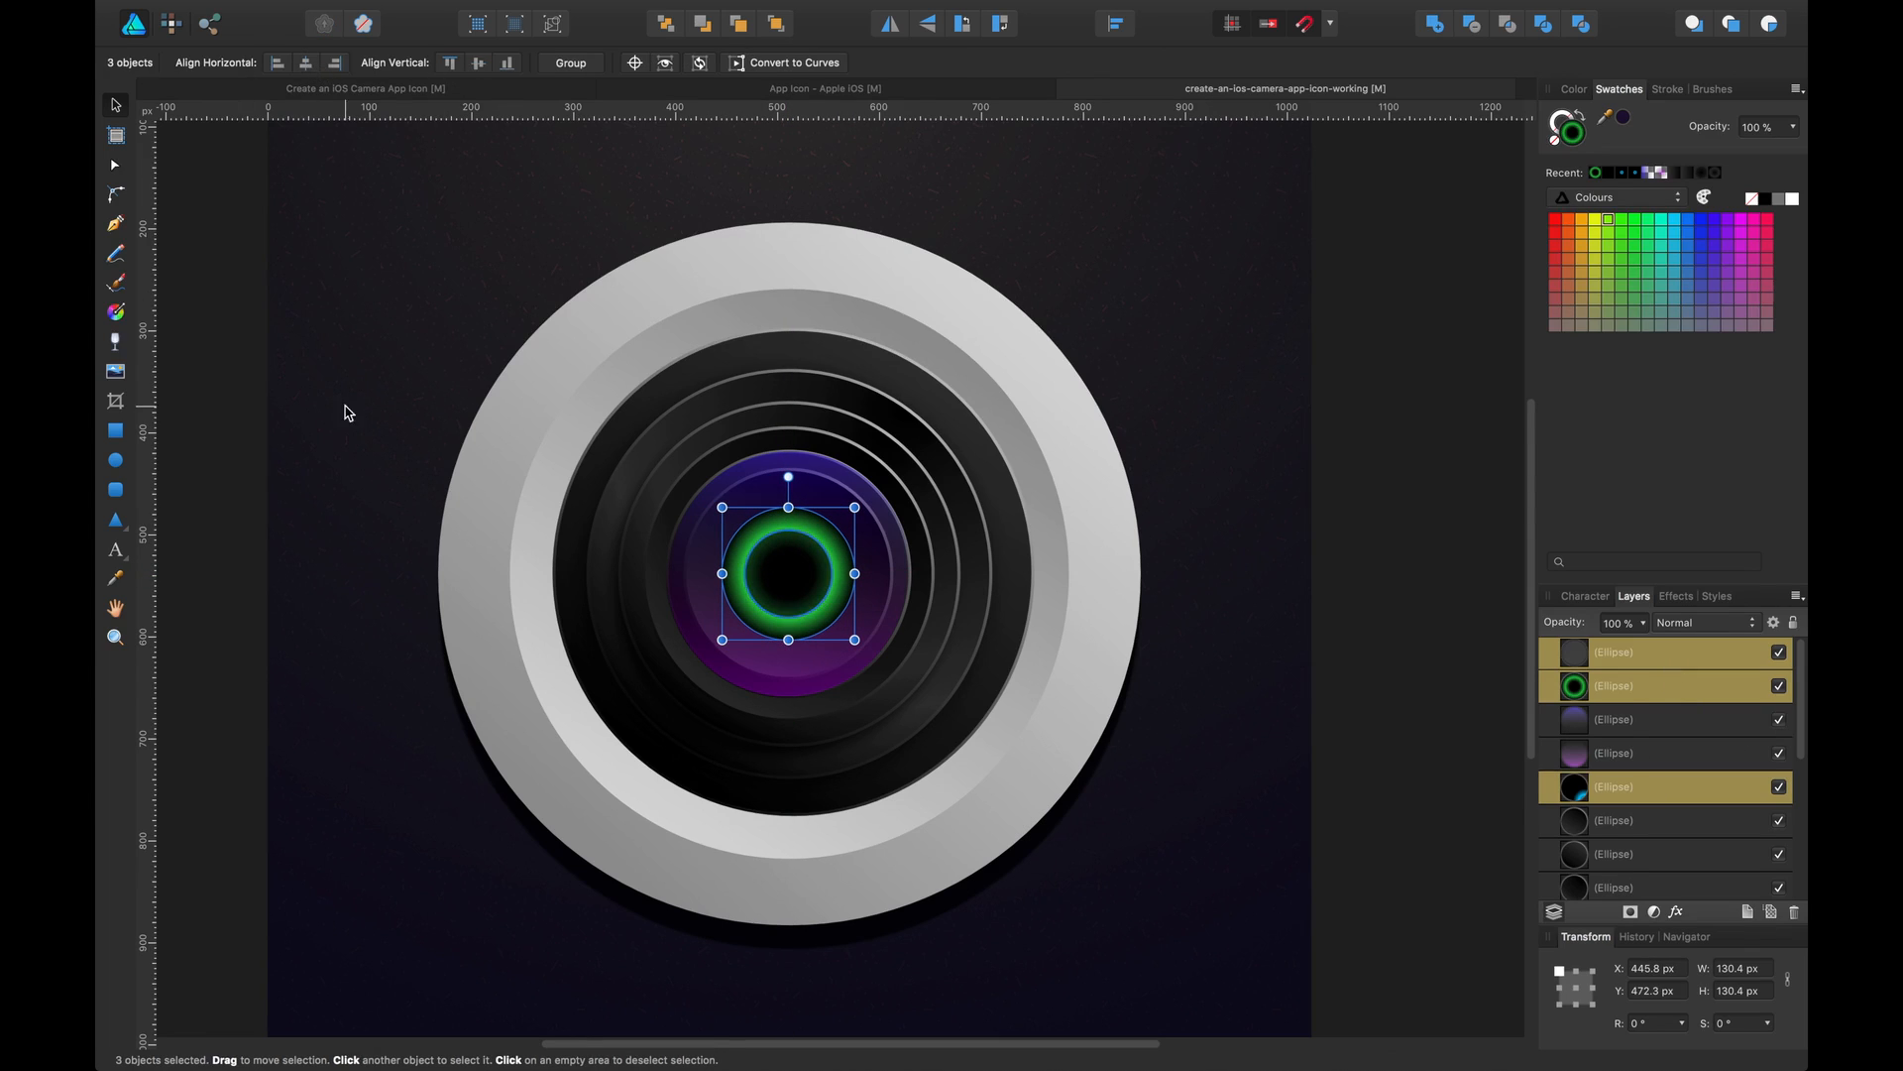
click(347, 407)
Select the small dark top ellipse and raise its layer opacity to 78%
click(807, 602)
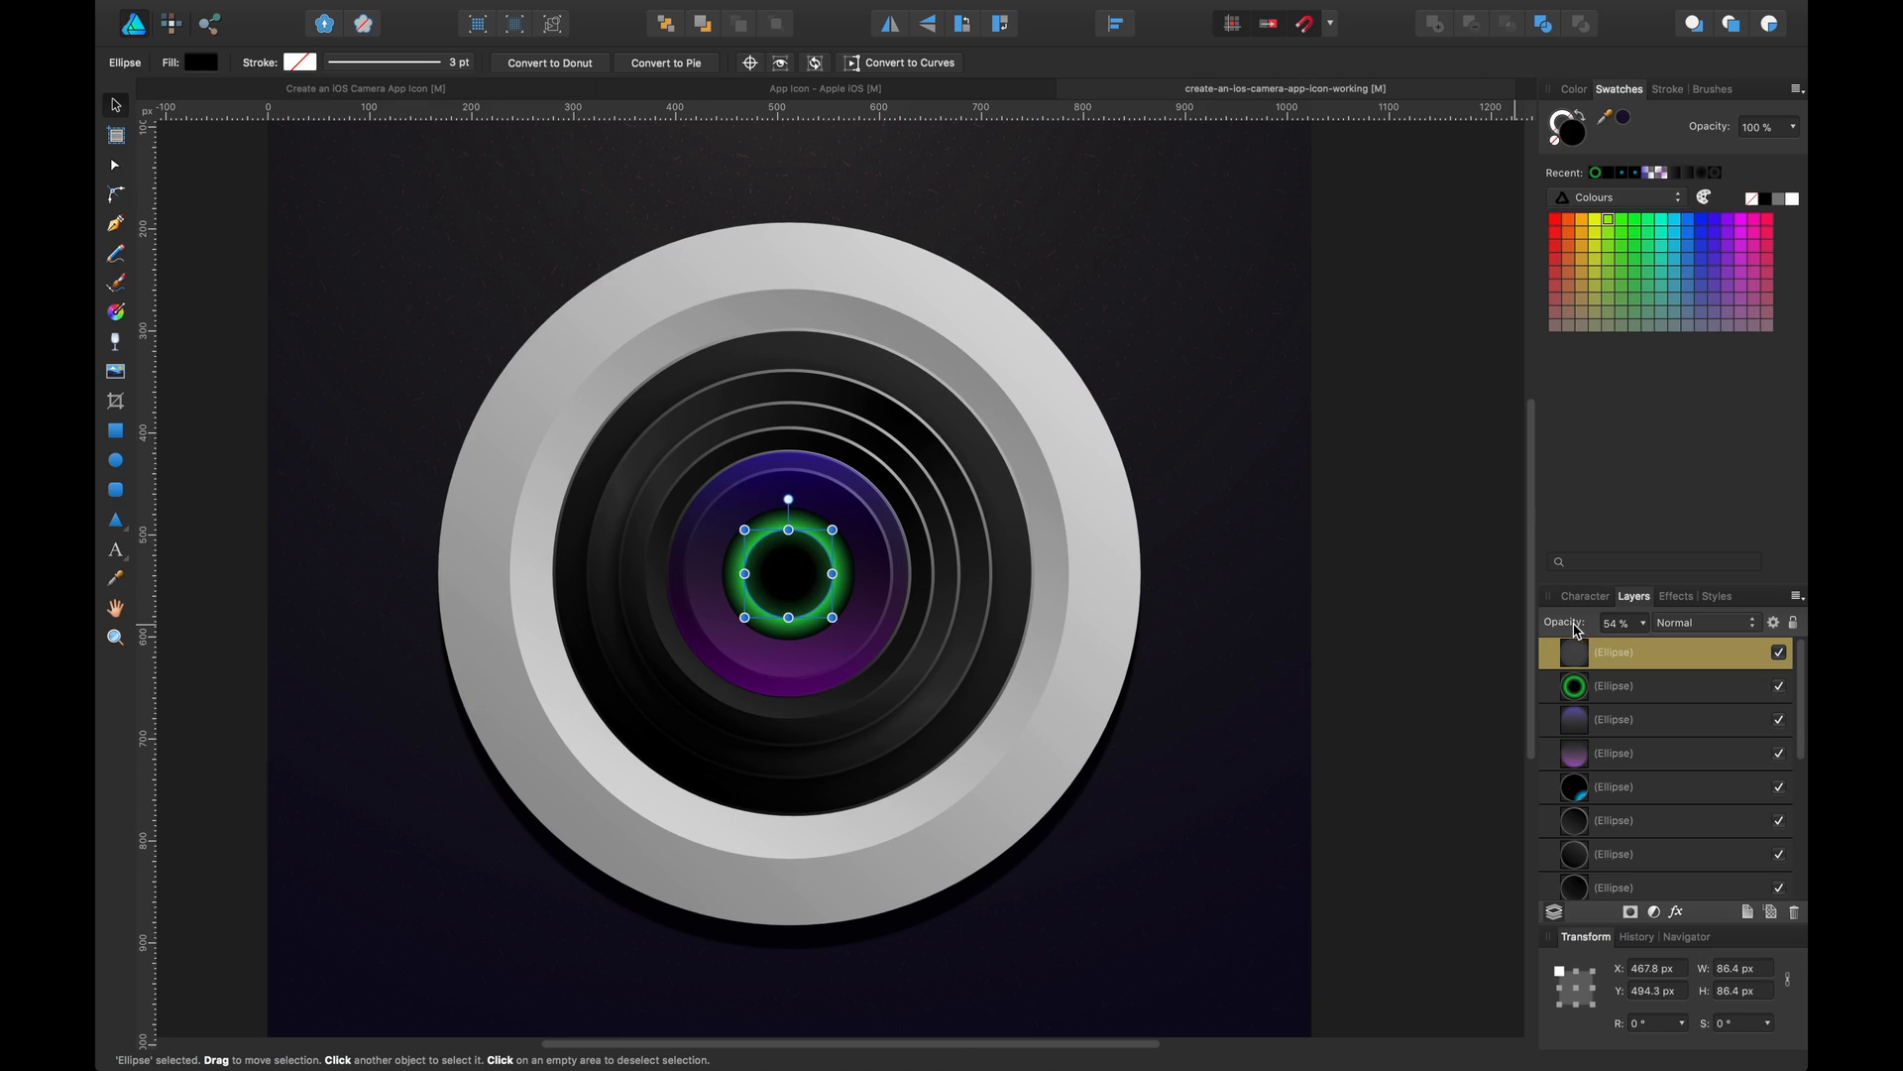
mouse_move(1576, 629)
mouse_down()
mouse_move(1634, 638)
mouse_move(1558, 627)
mouse_up()
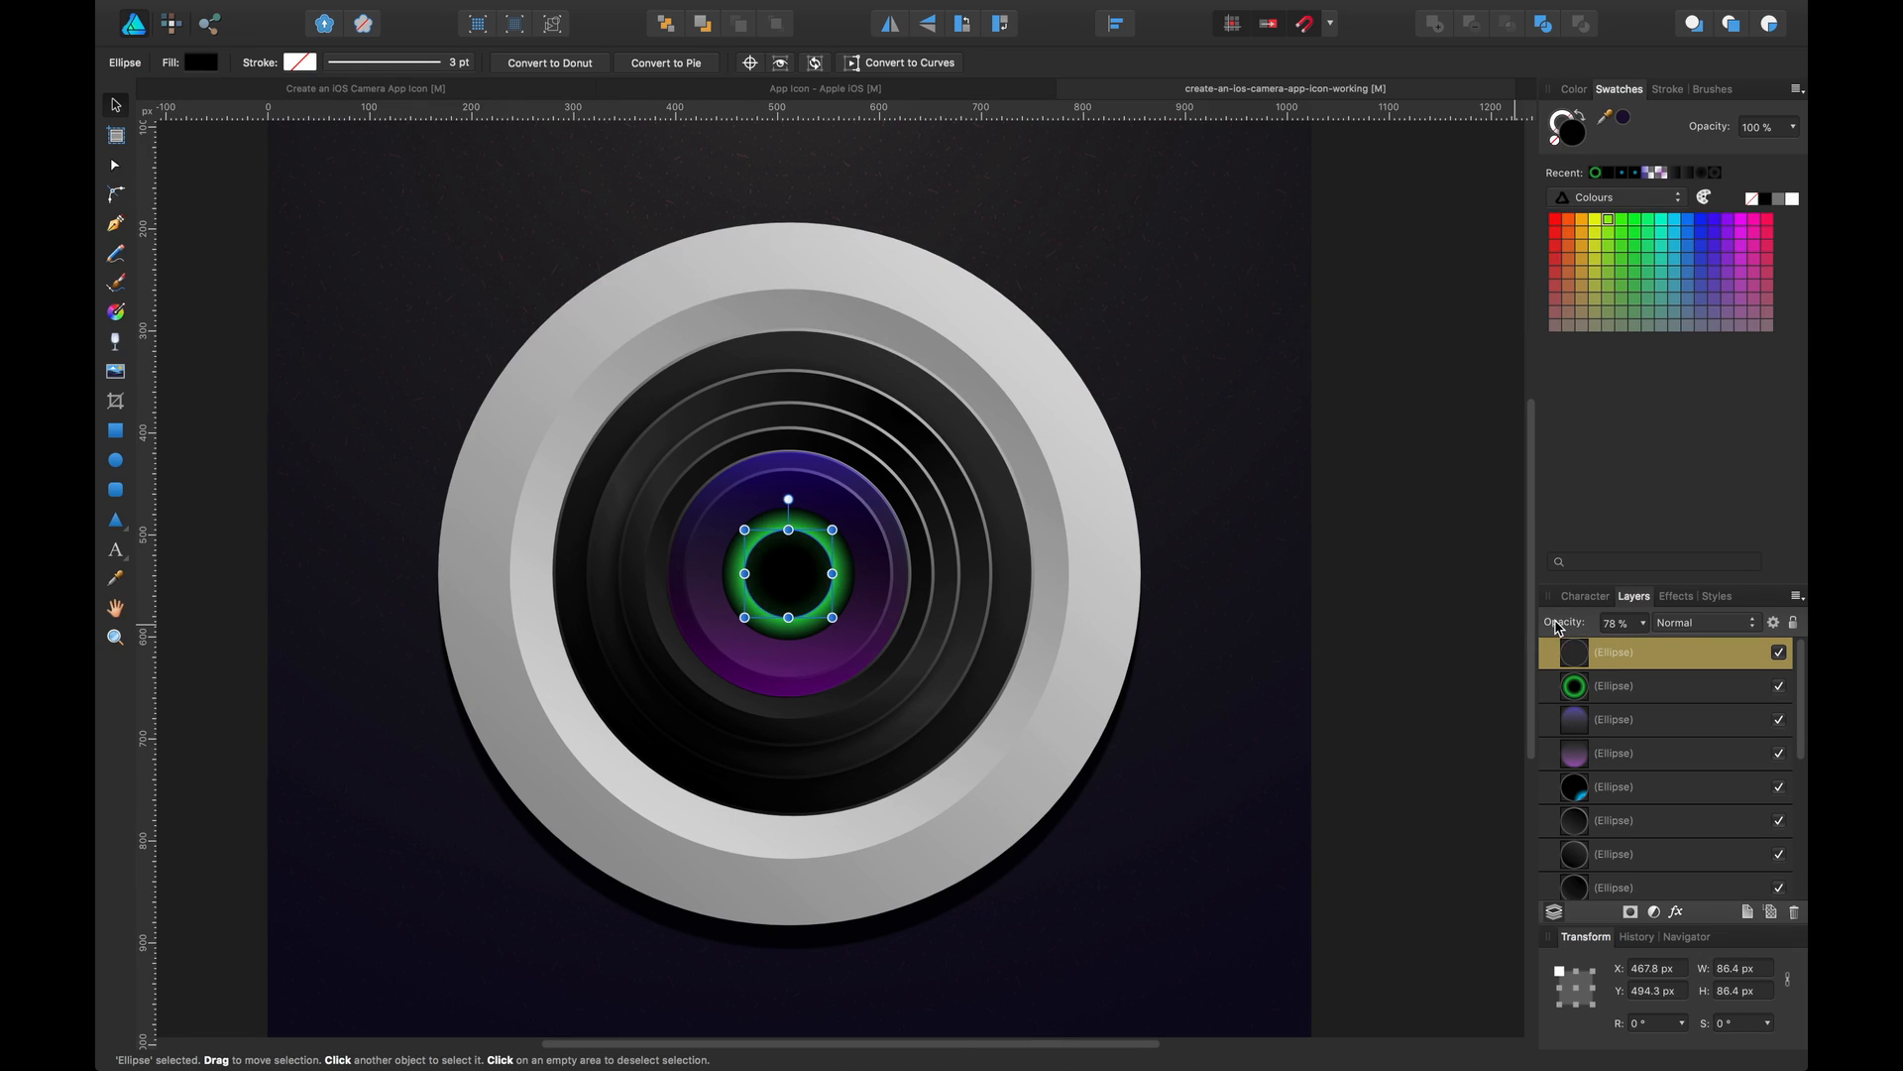
Switch to the reference icon file and examine its lens layers, toggling the purple glass ellipse's visibility
click(1611, 682)
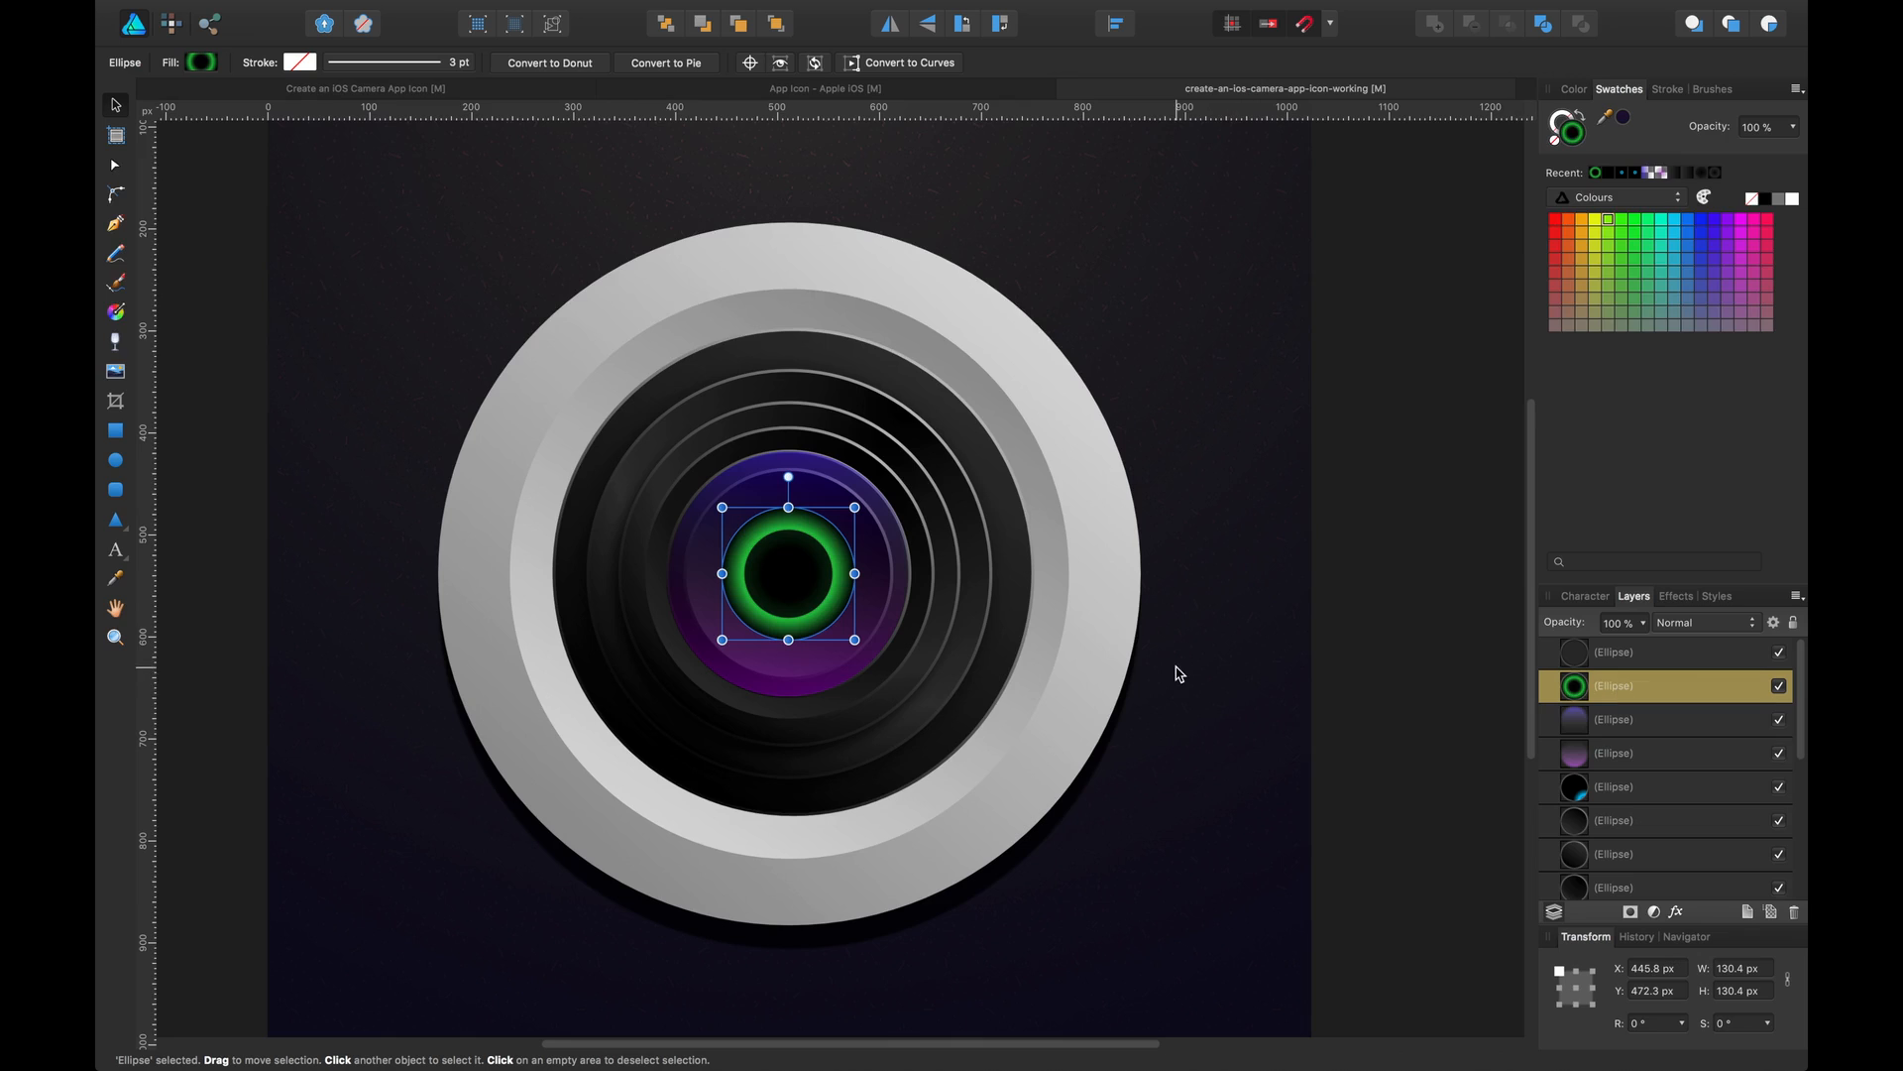
click(1360, 374)
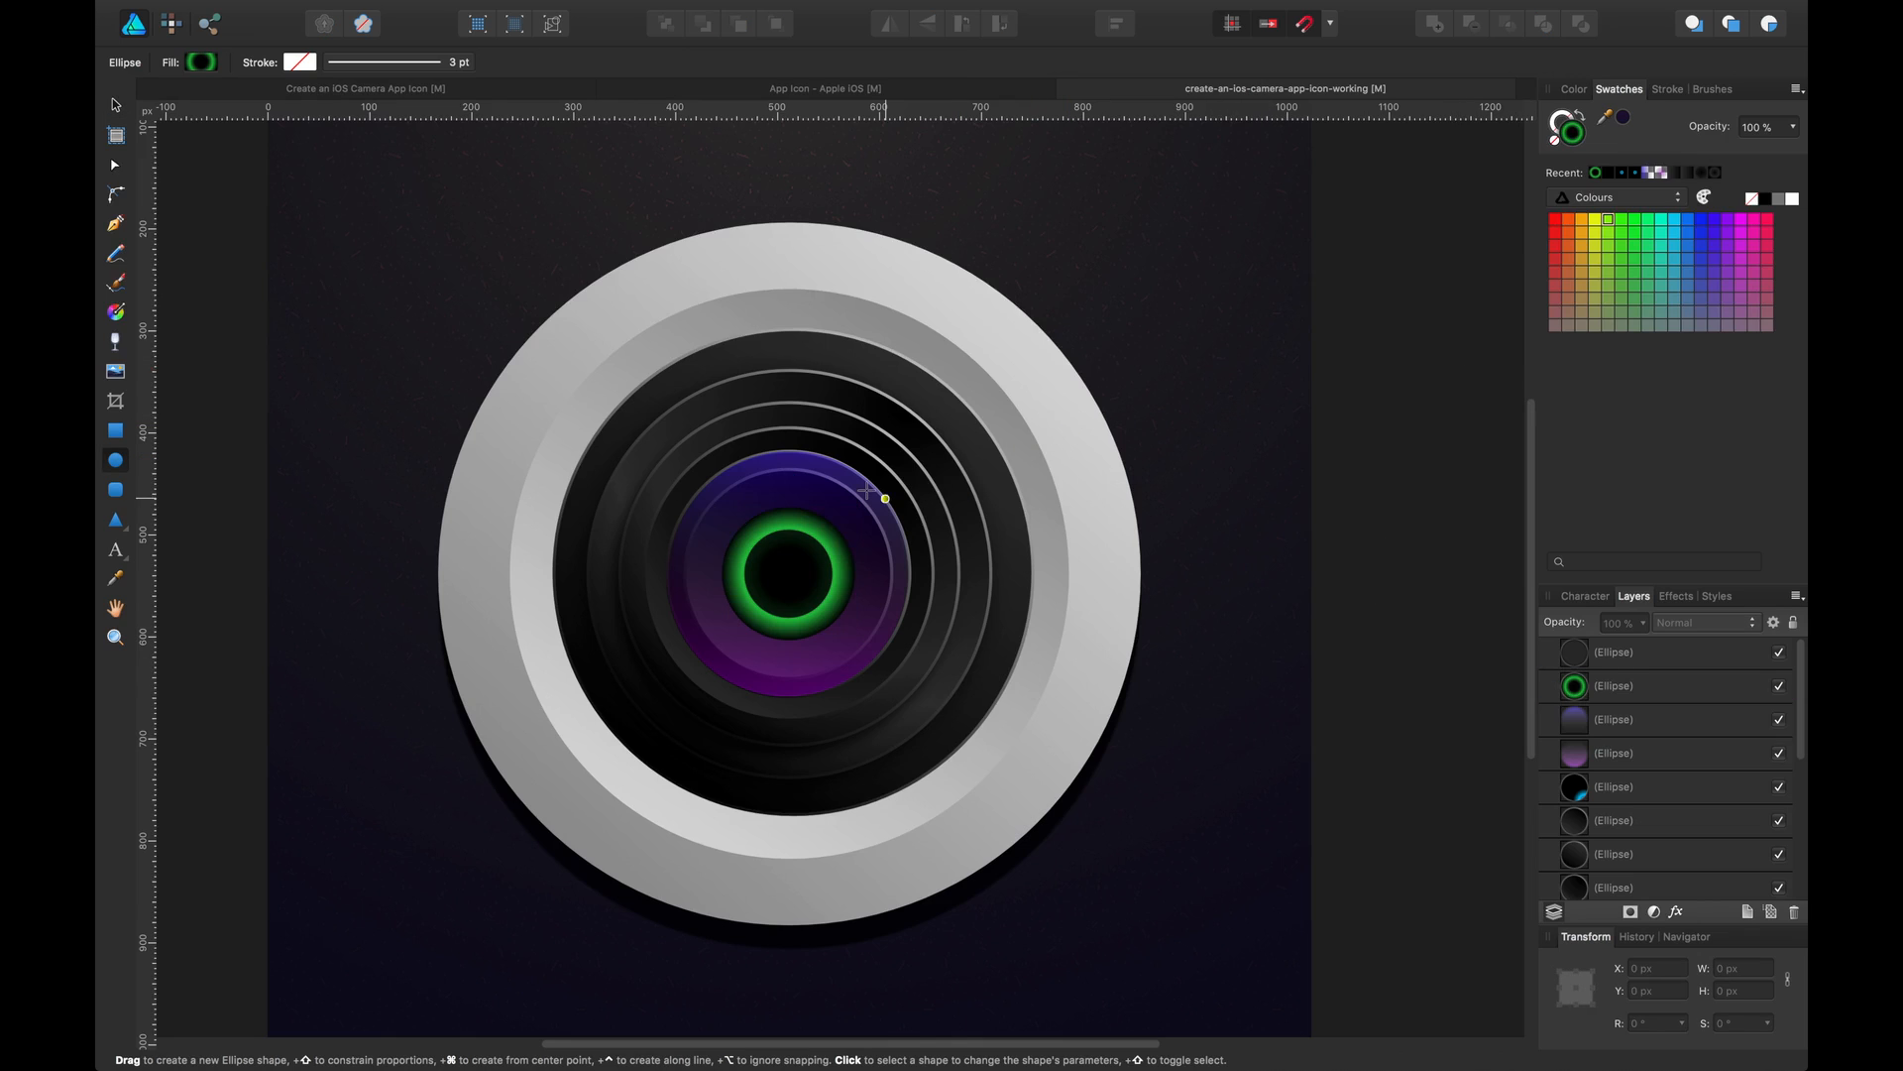
click(327, 89)
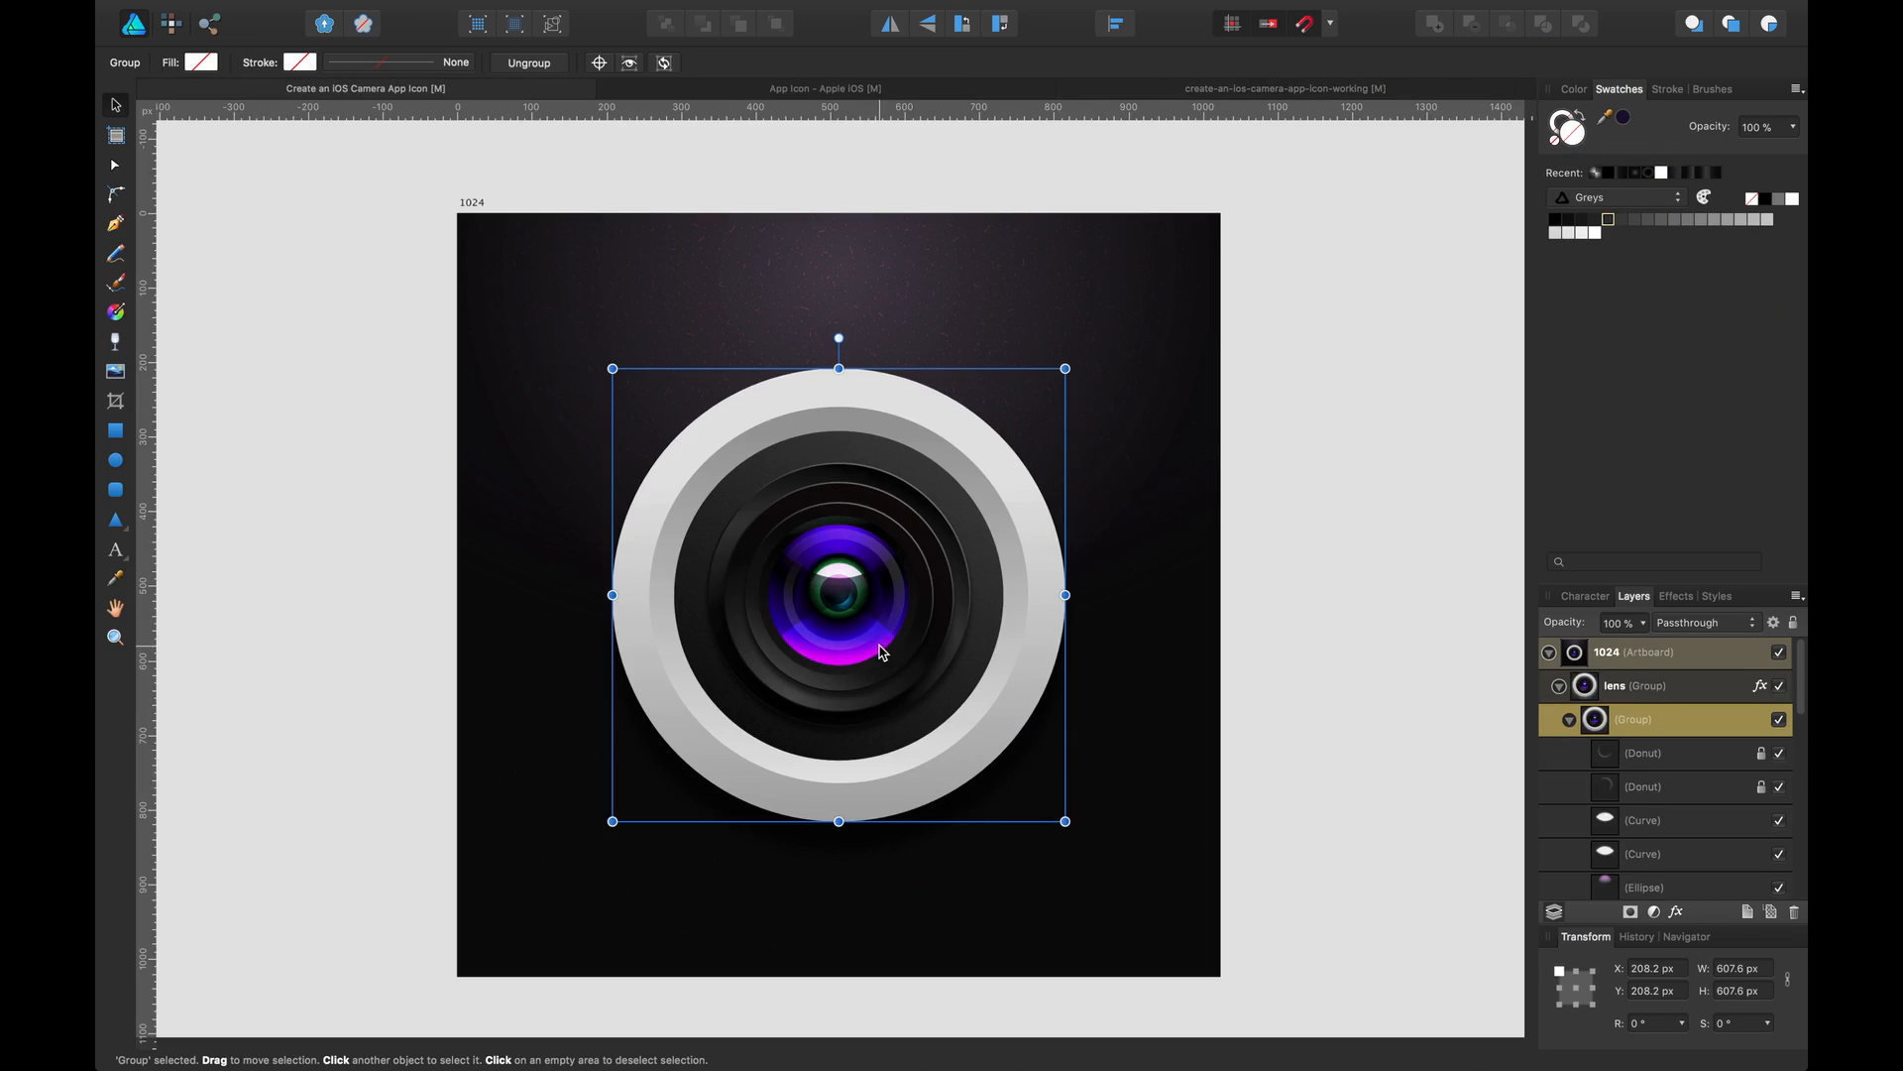
double_click(824, 569)
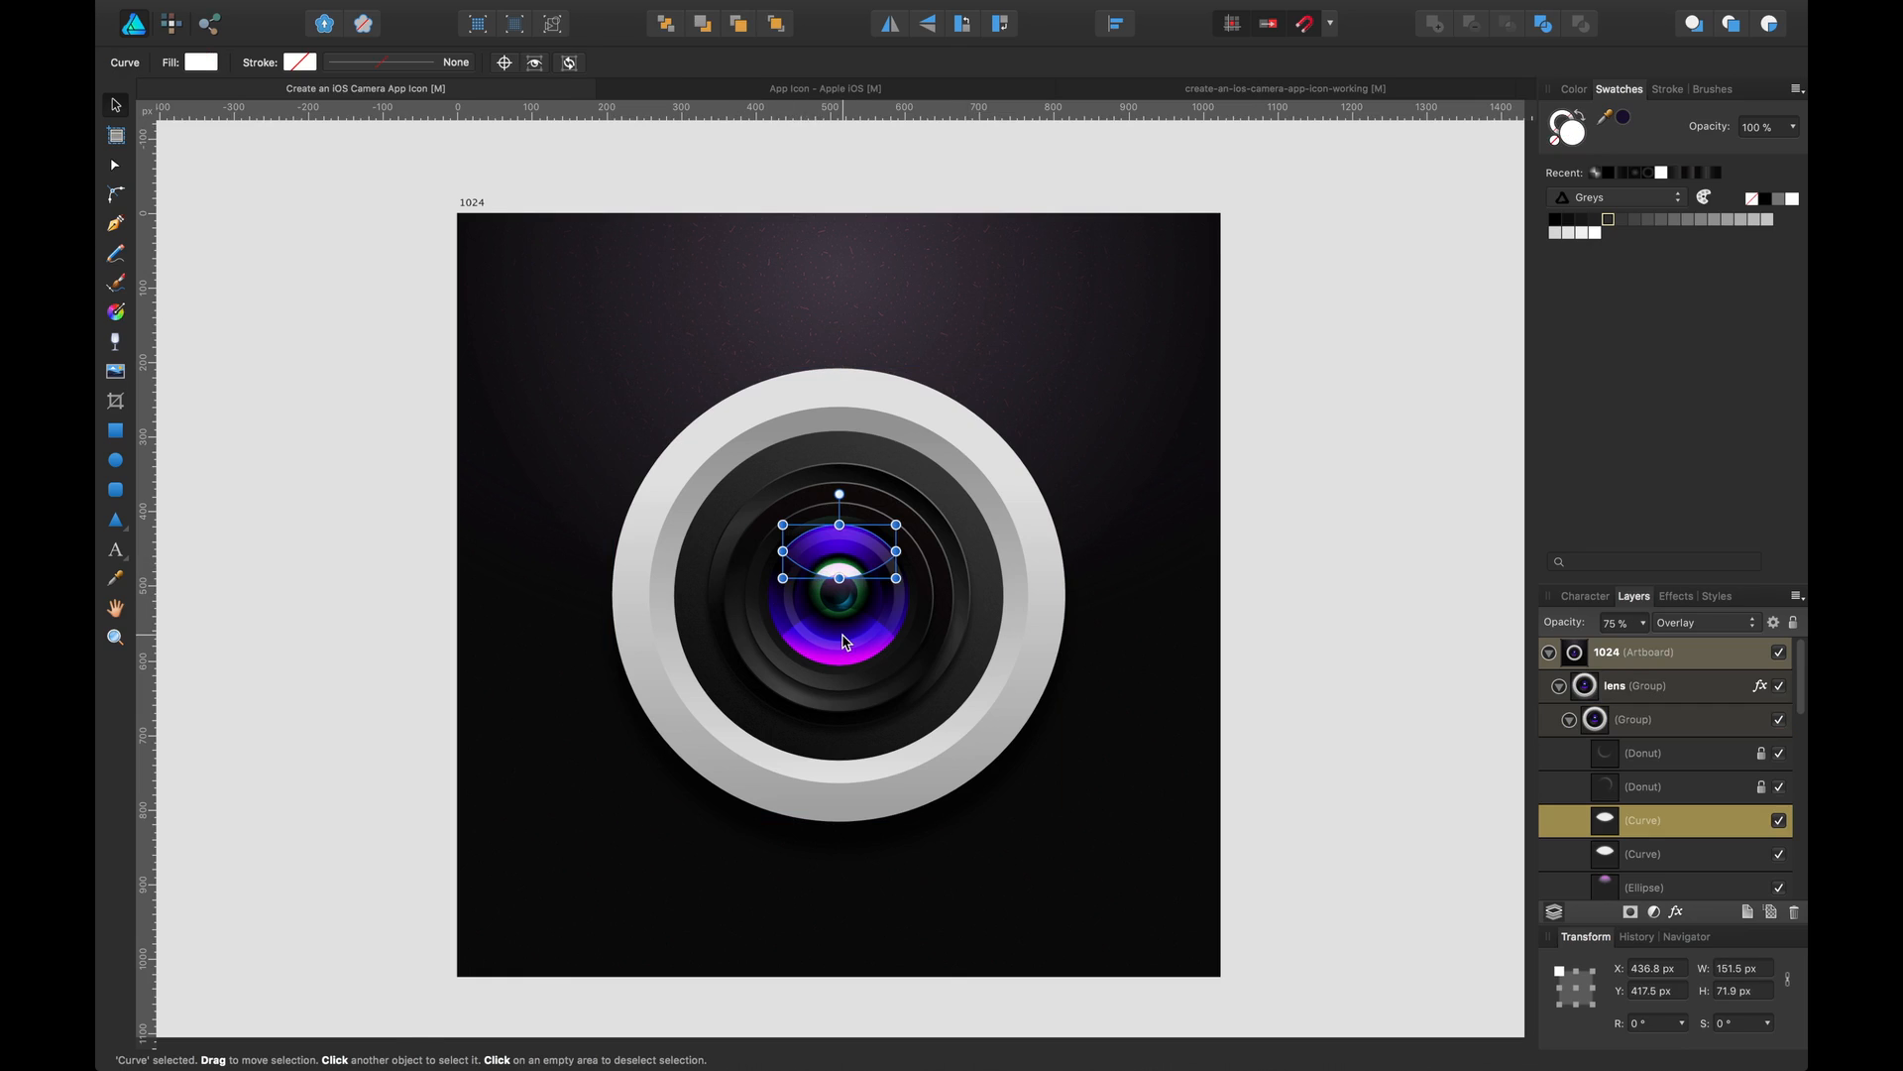
click(844, 642)
click(831, 569)
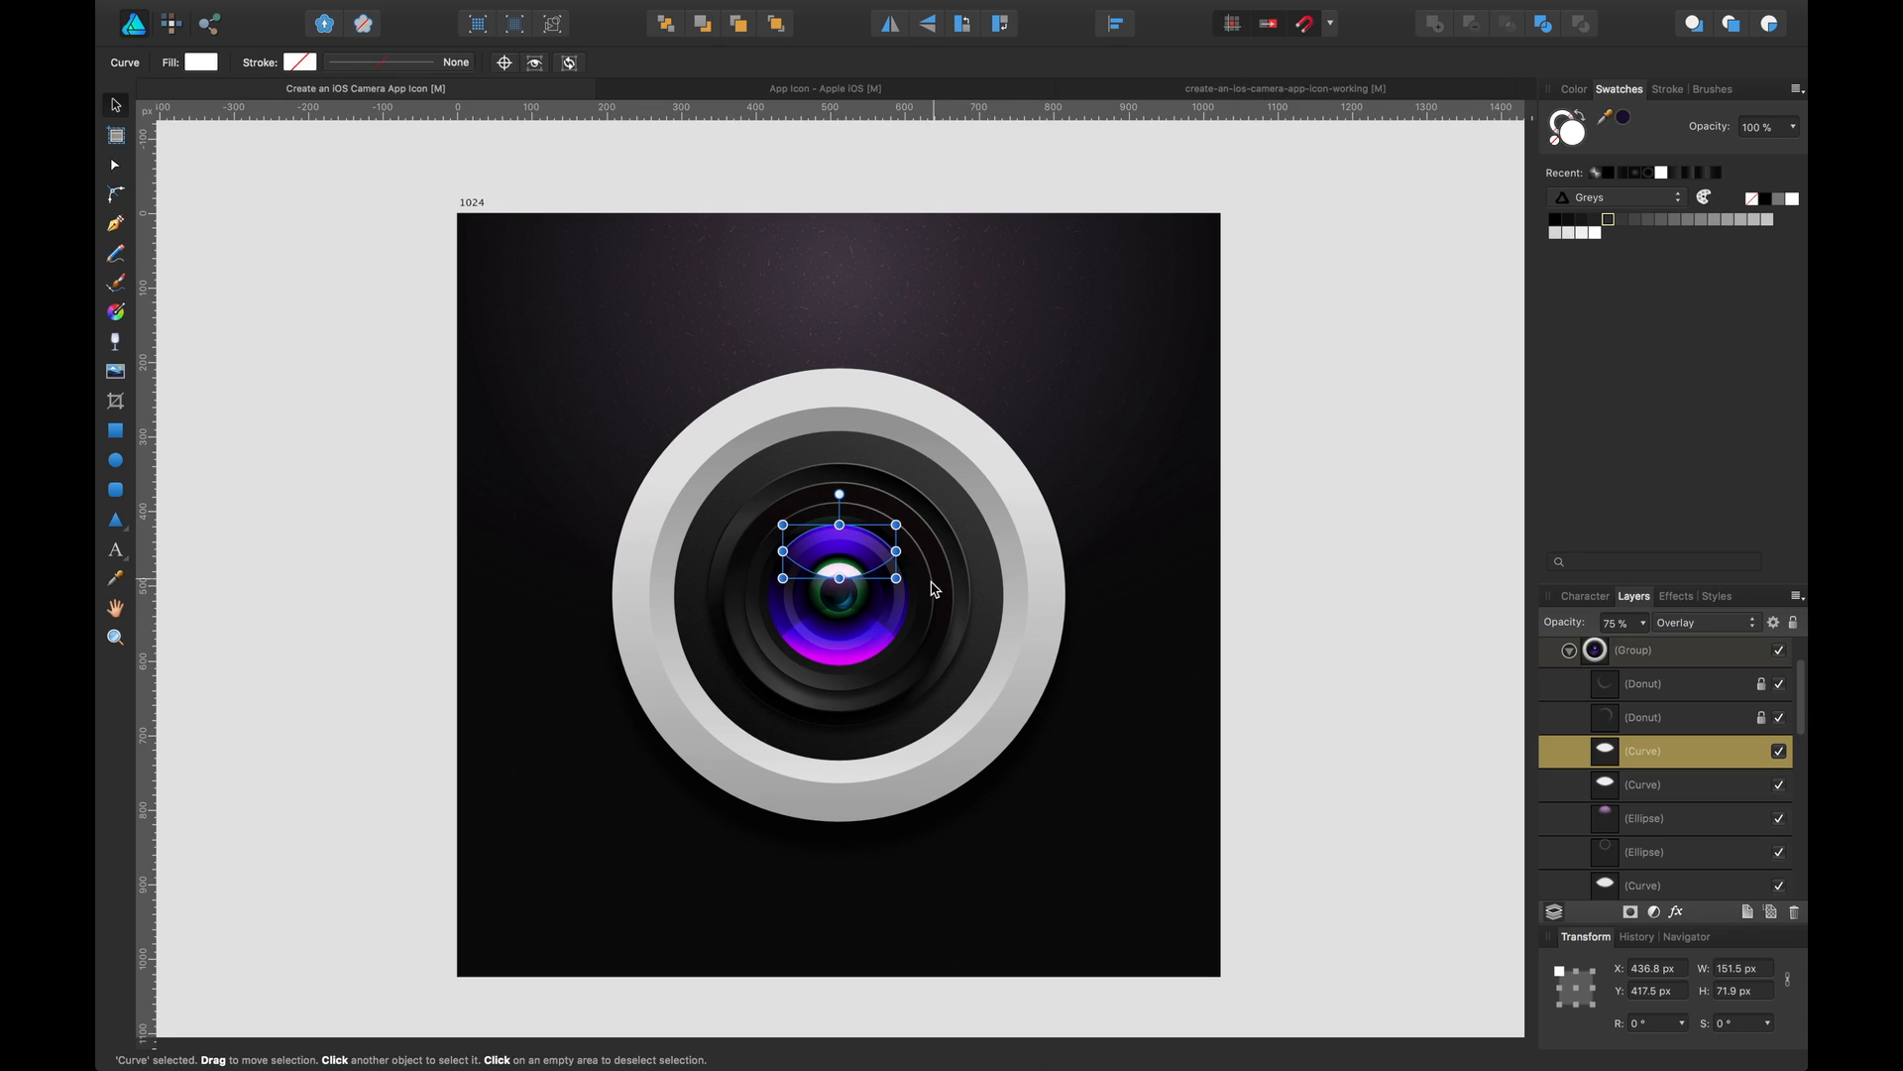
click(914, 608)
scroll(1739, 852, down, 5)
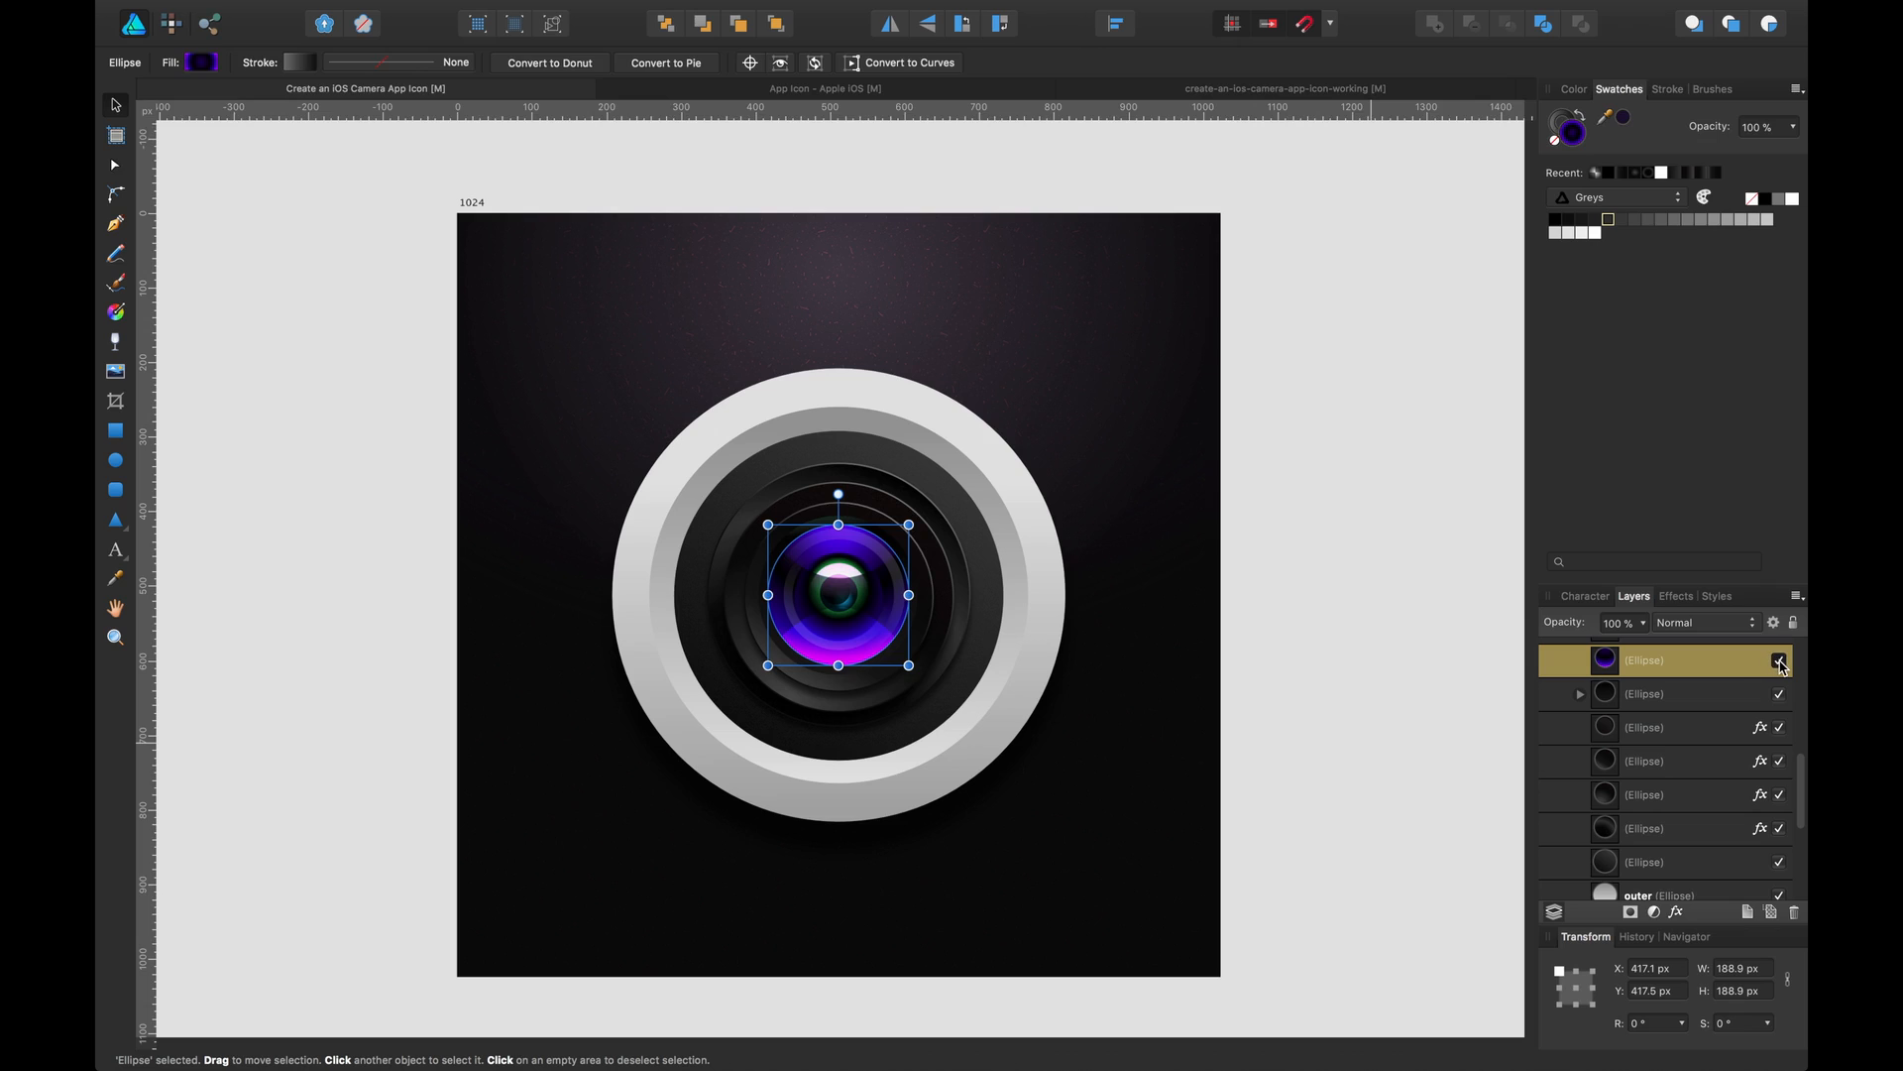
click(1779, 661)
click(1780, 662)
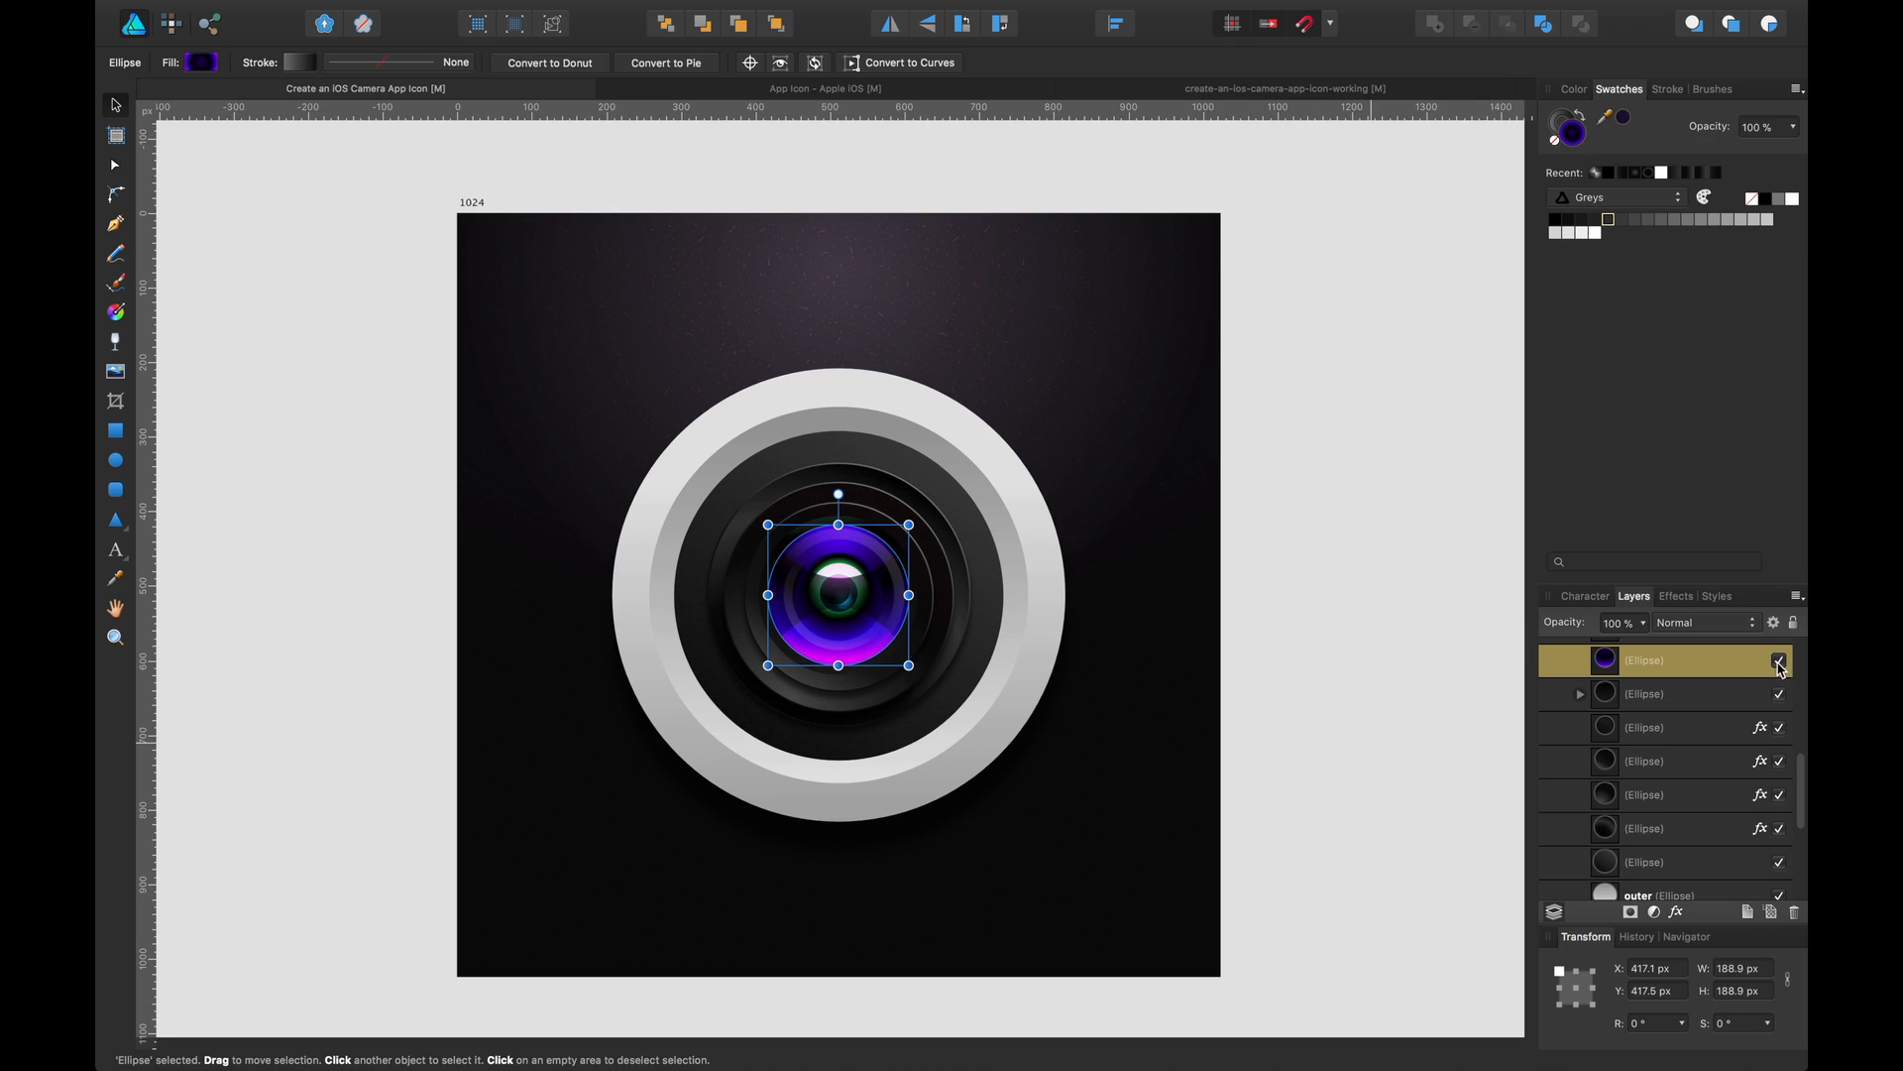
Return to the working file and delete both purple glass ellipses
click(1329, 91)
click(838, 483)
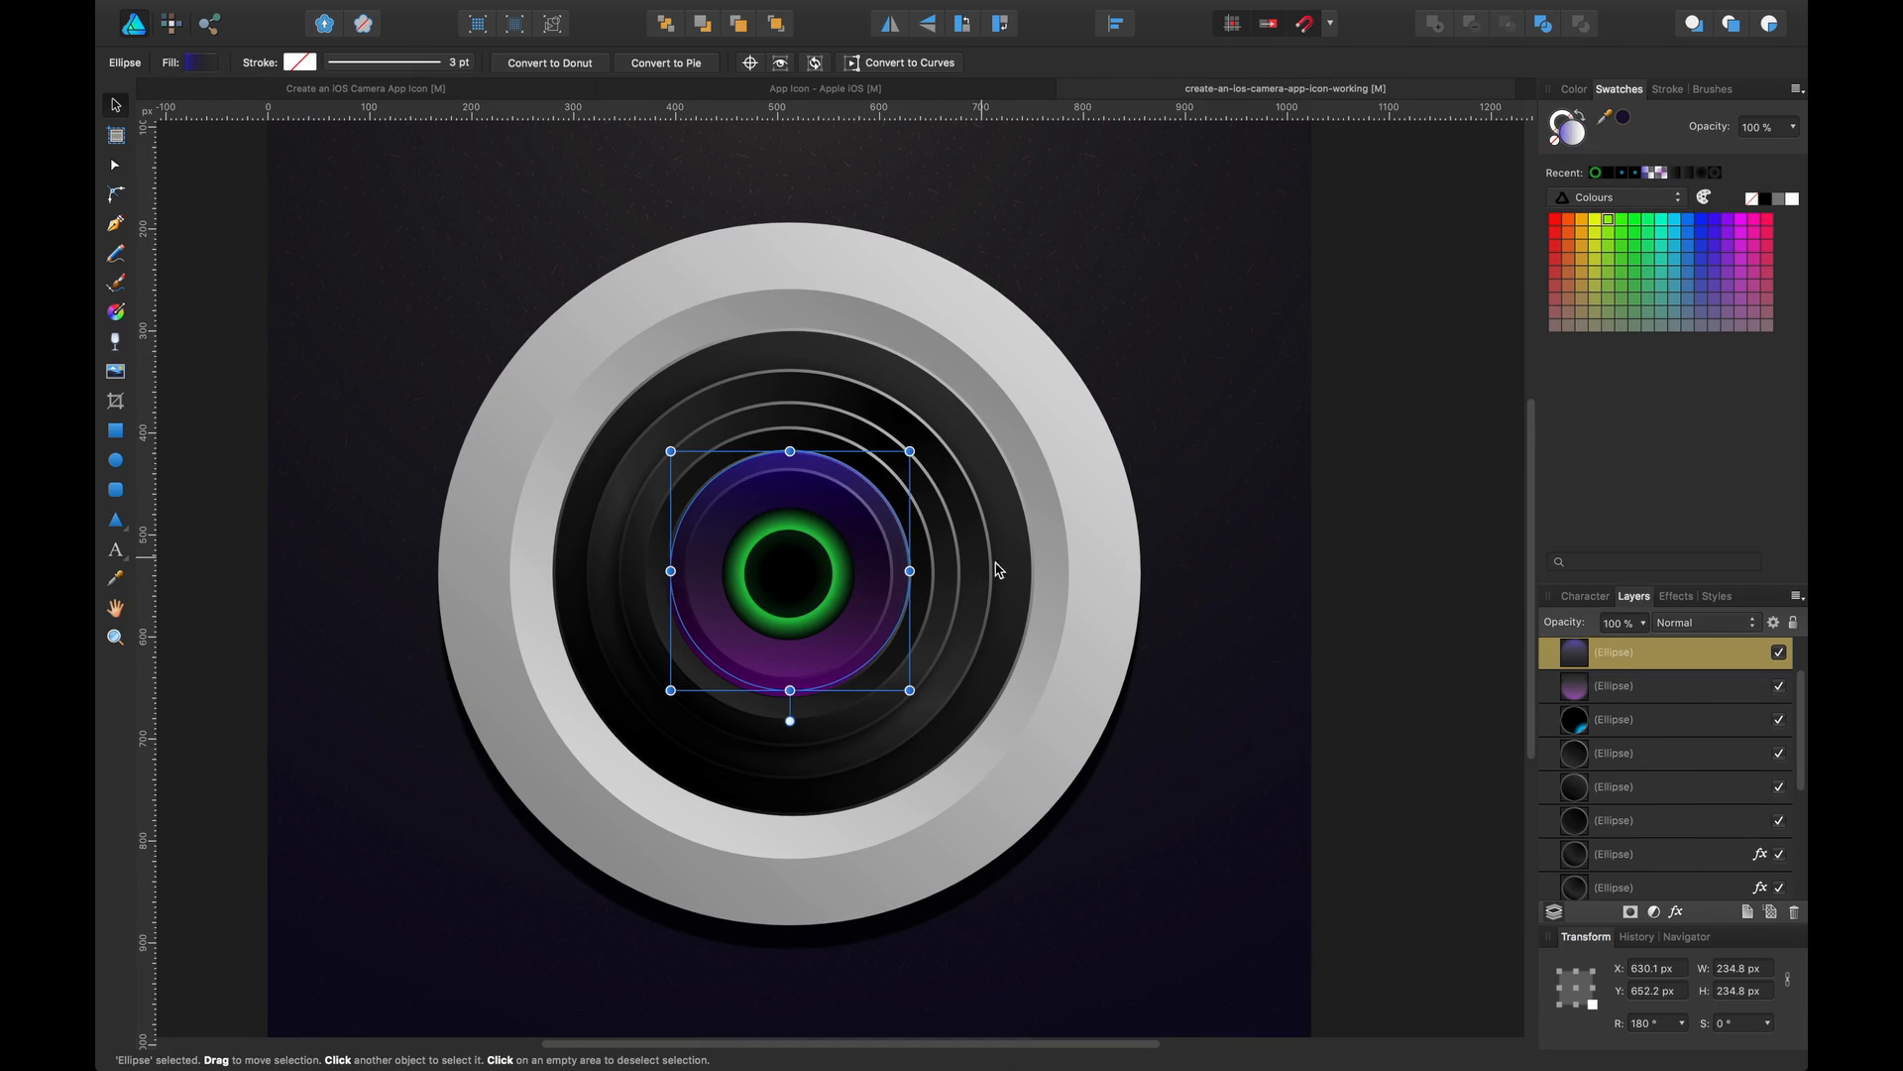
shift+click(1692, 688)
key(Delete)
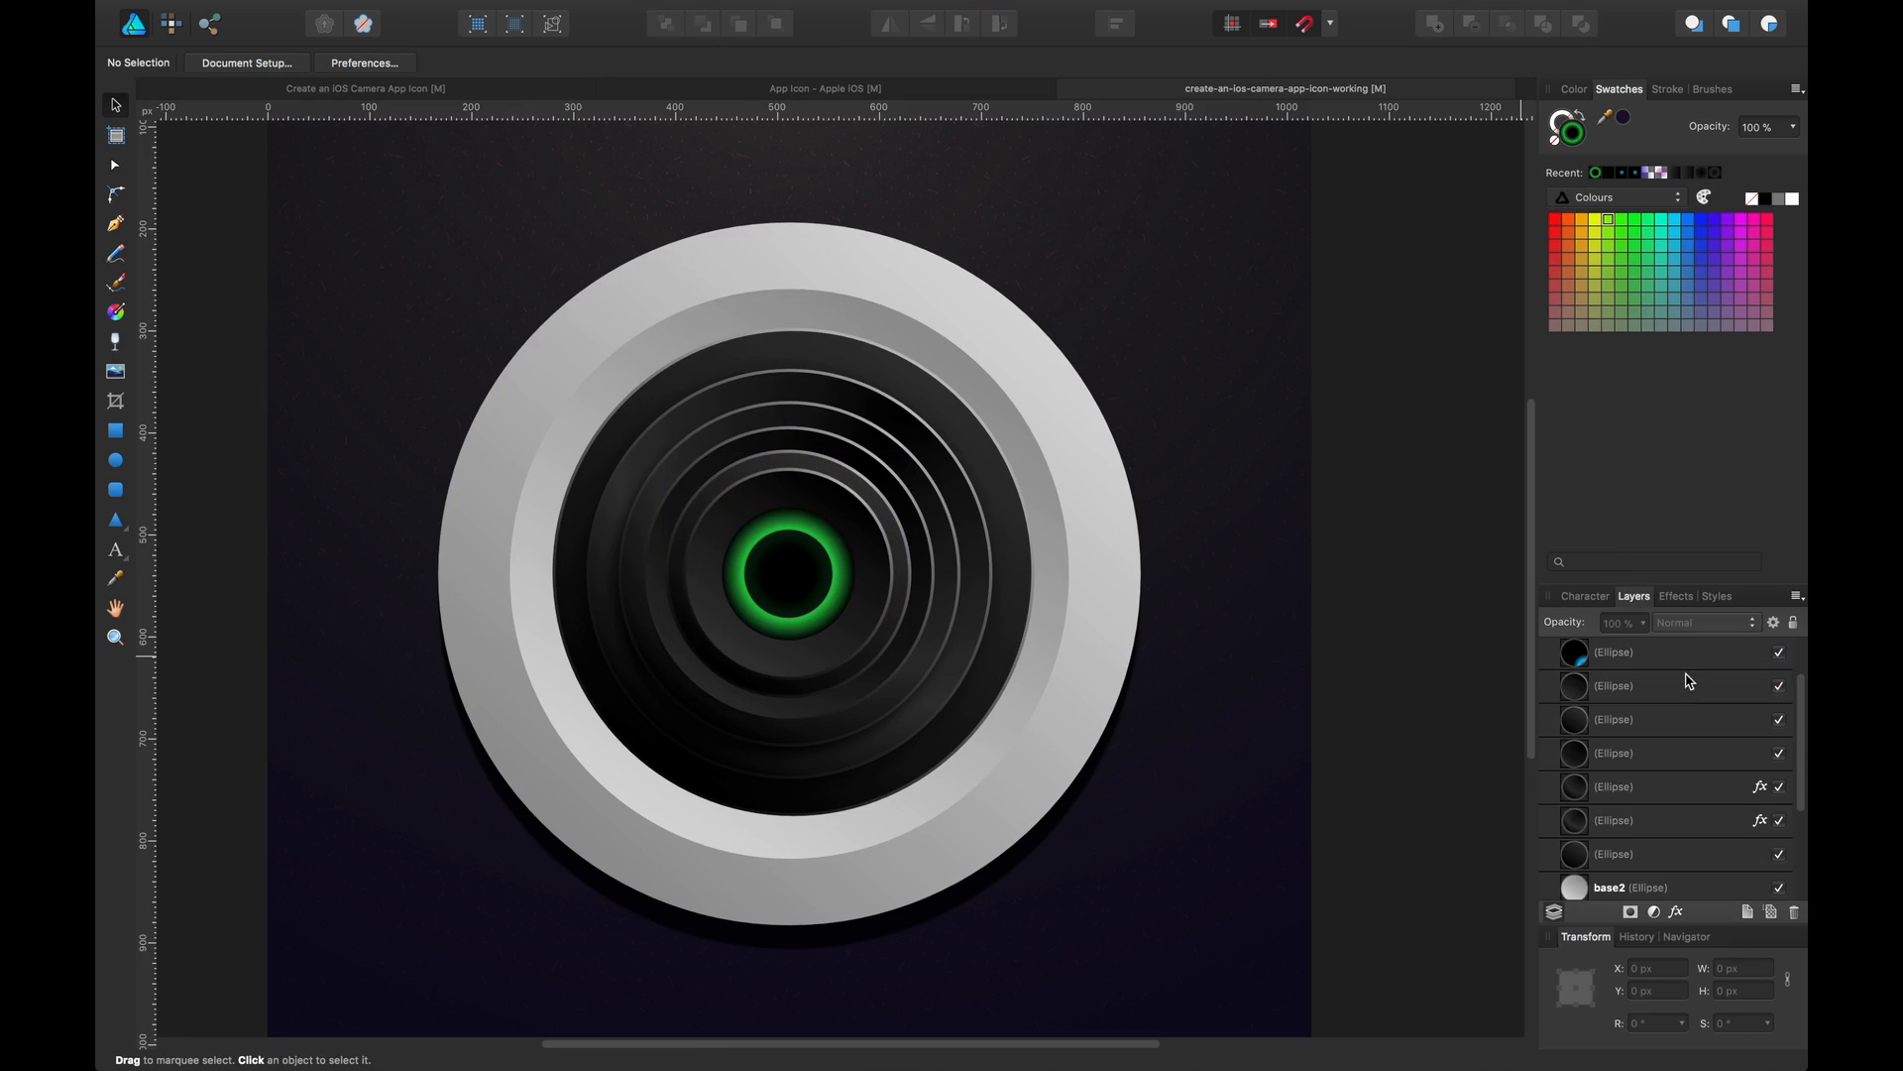
Draw a new circle about 269 px across over the lens centre with the Ellipse tool
click(116, 460)
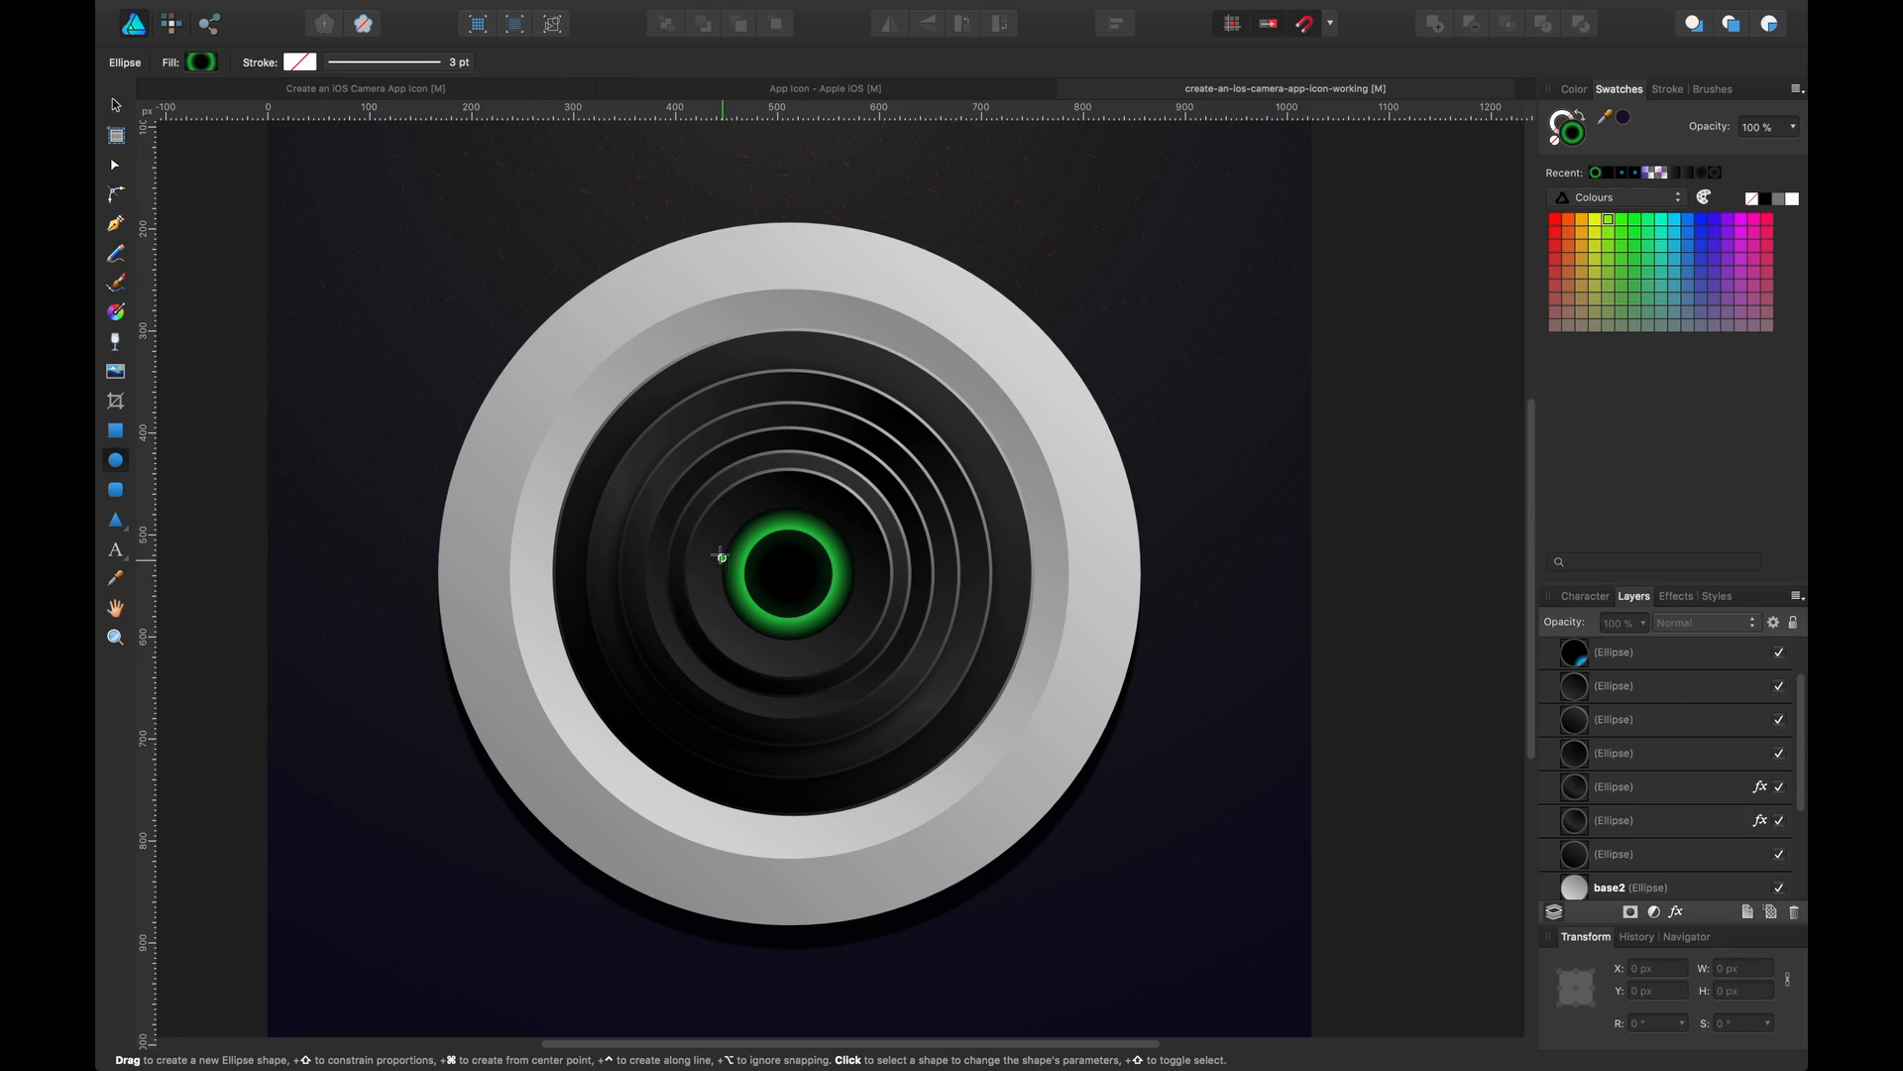
drag(684, 470, 875, 743)
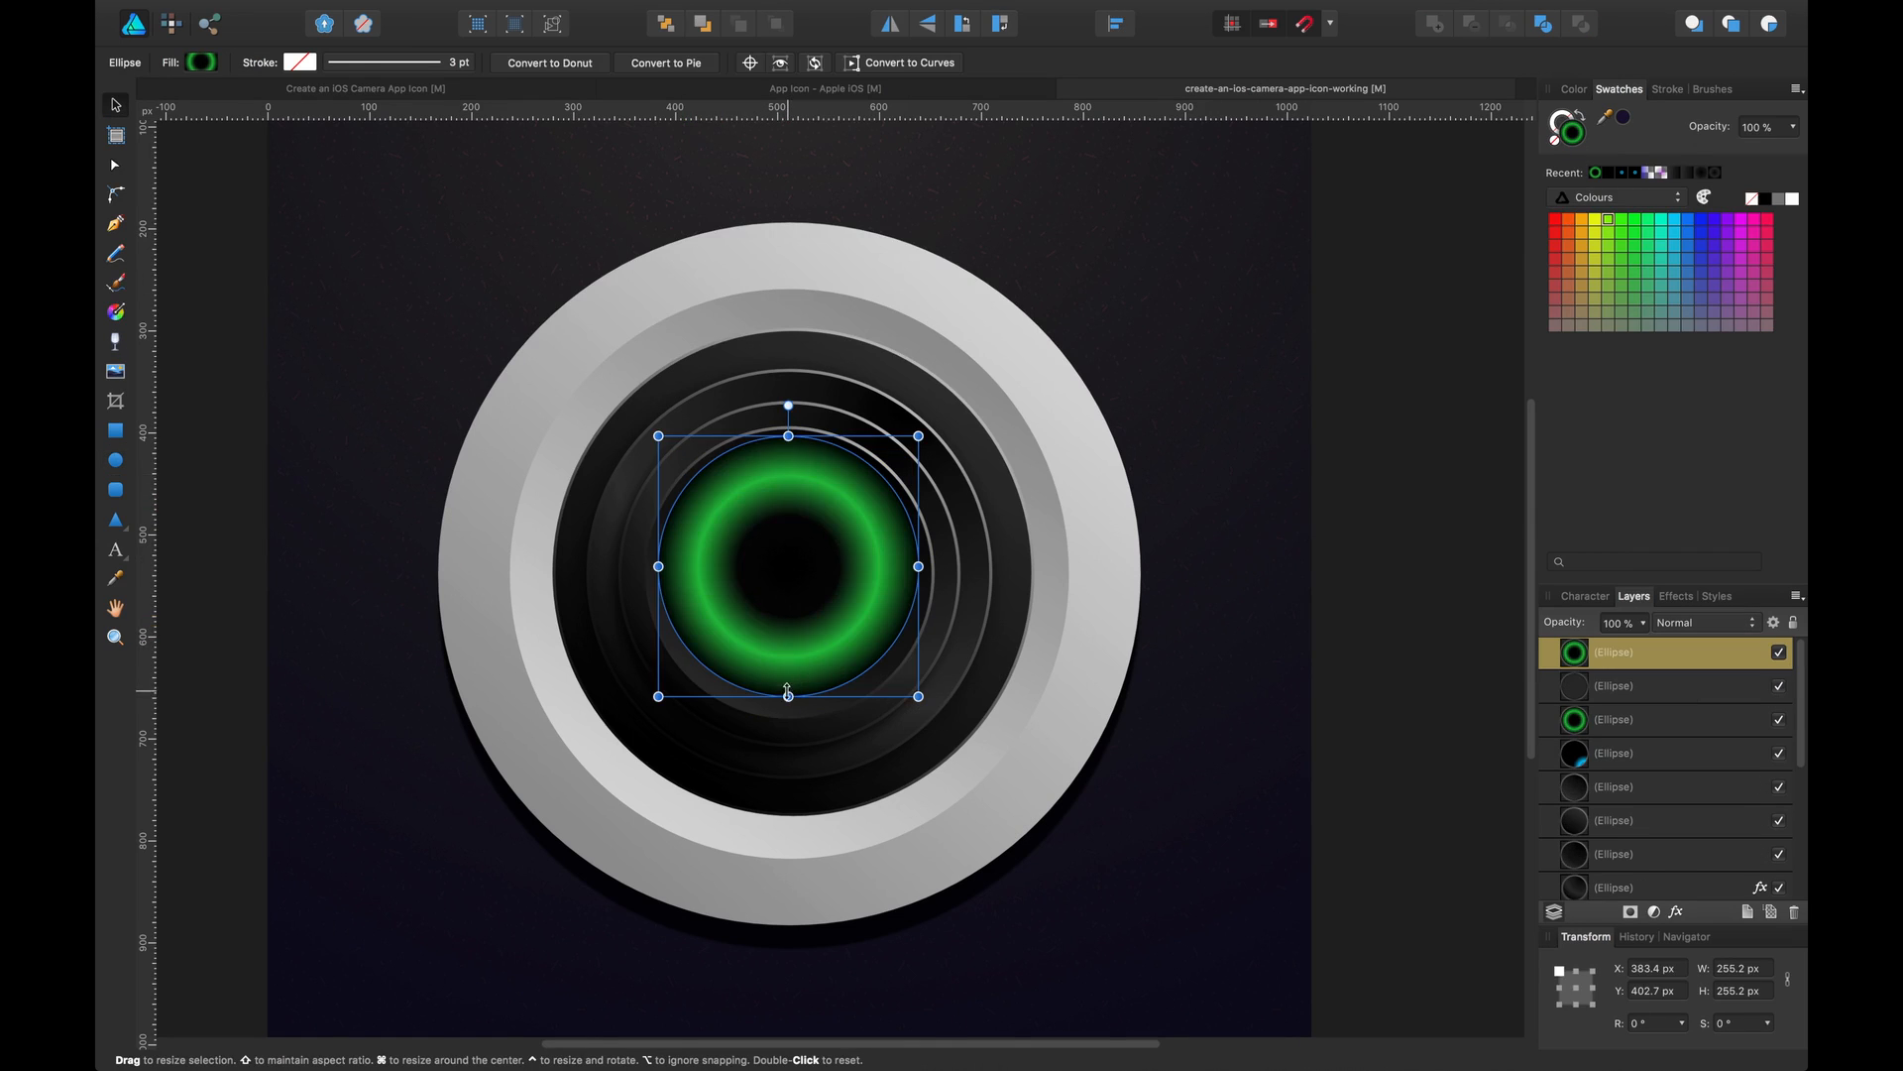
drag(788, 694, 789, 711)
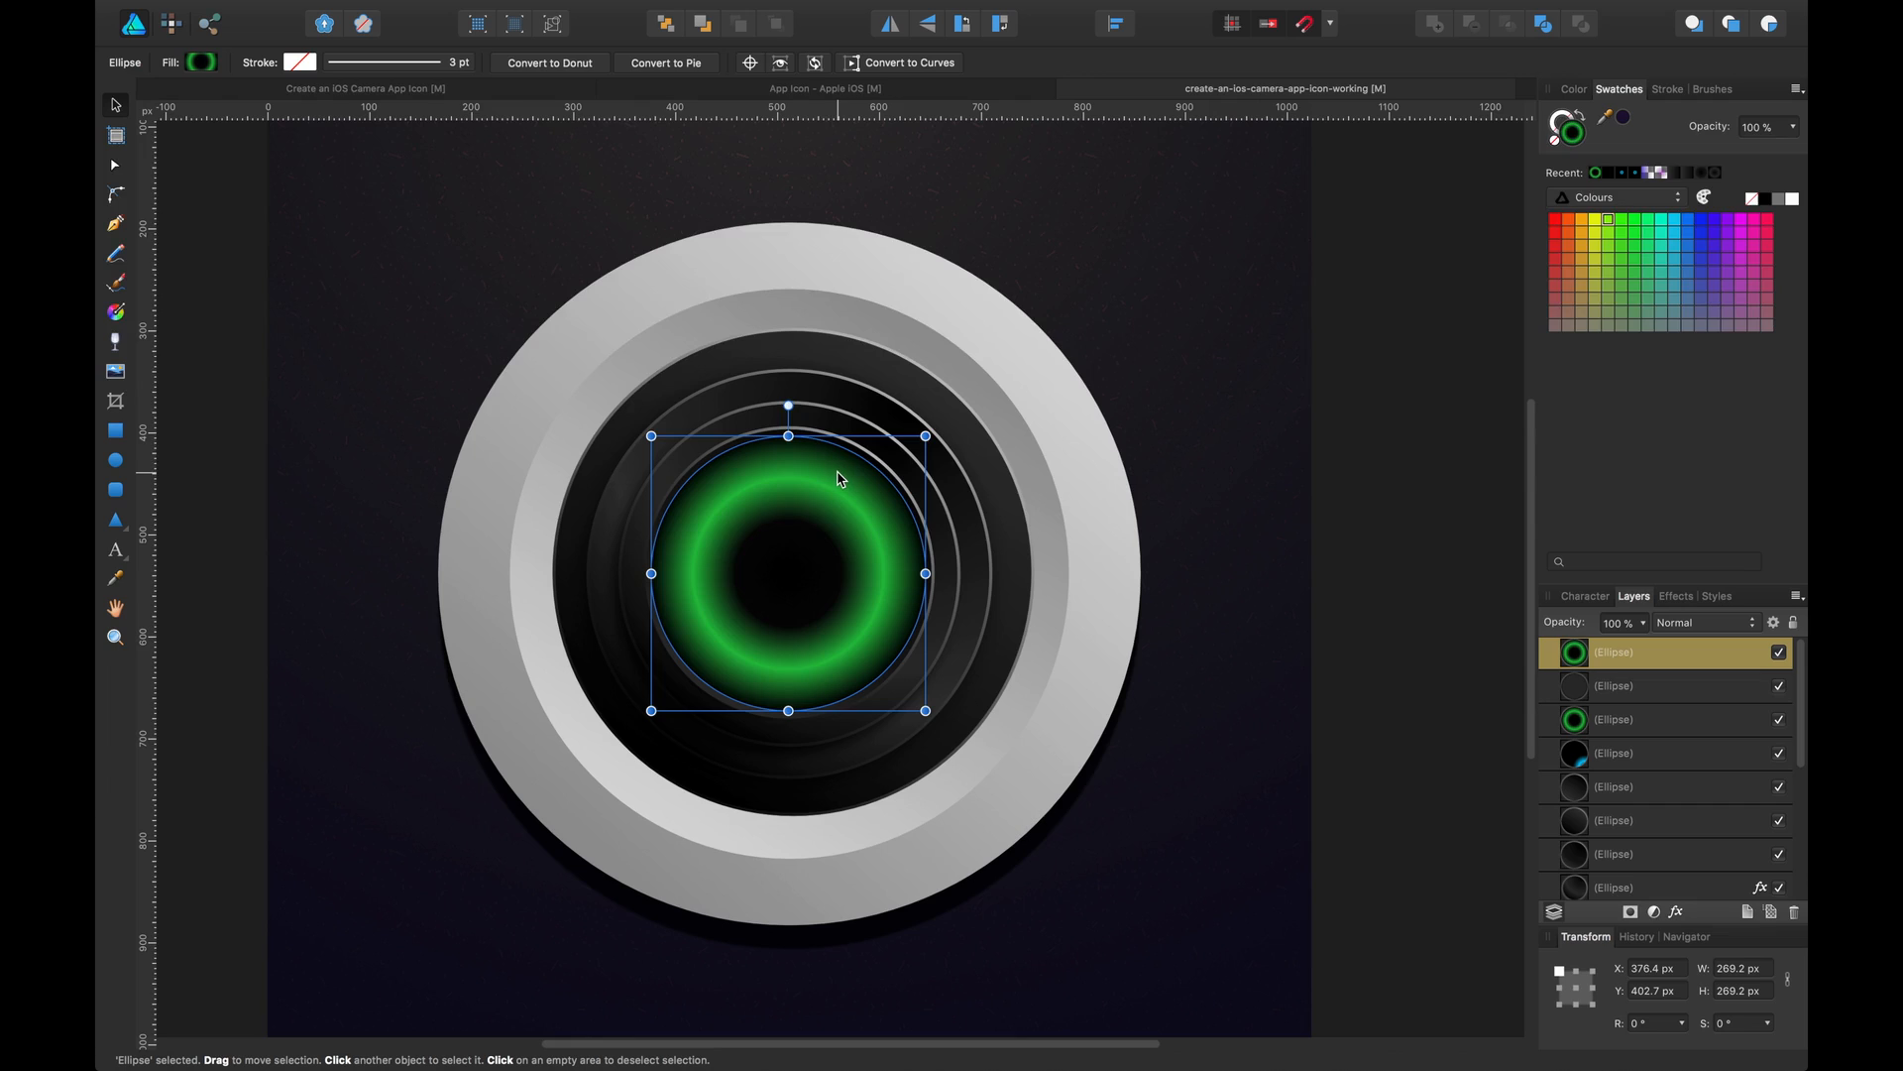
drag(839, 476, 805, 477)
In the new circle's gradient fill, delete the green stop and move the black stop to 51%
click(202, 63)
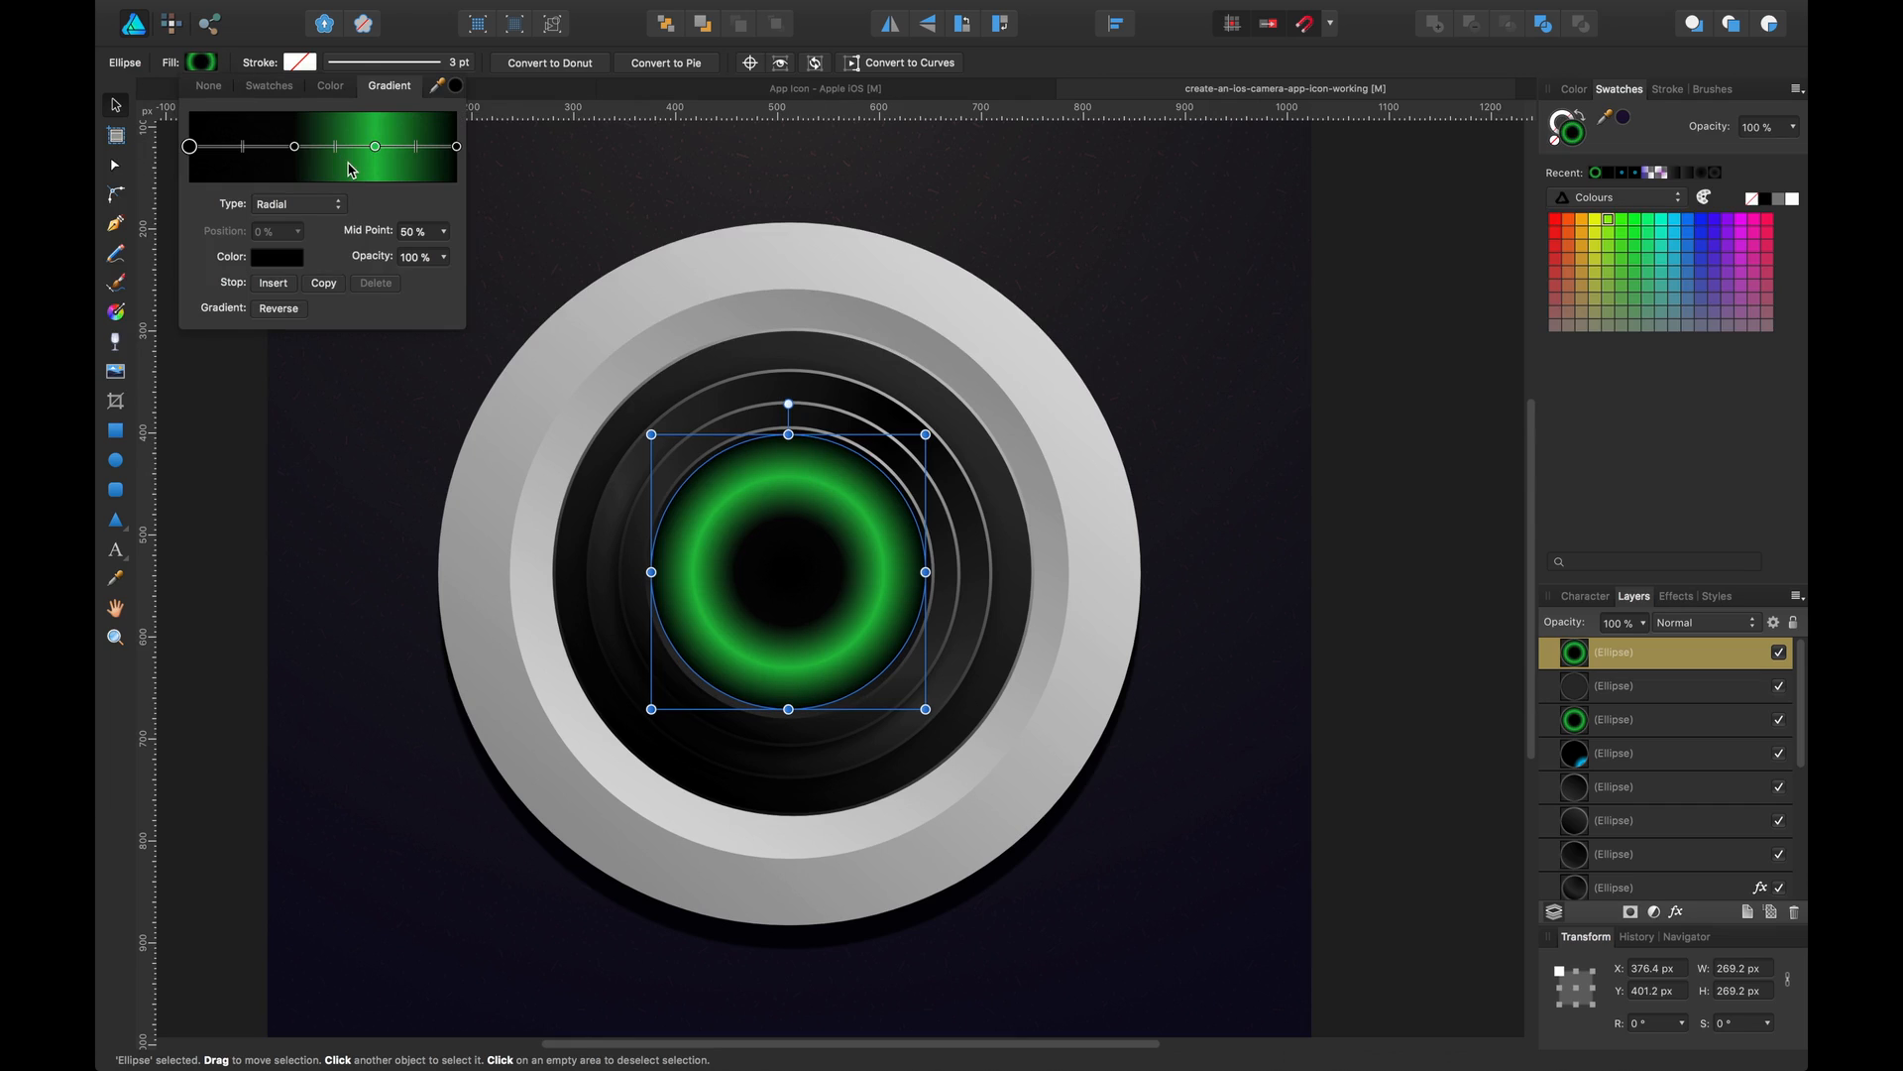
click(375, 147)
key(Delete)
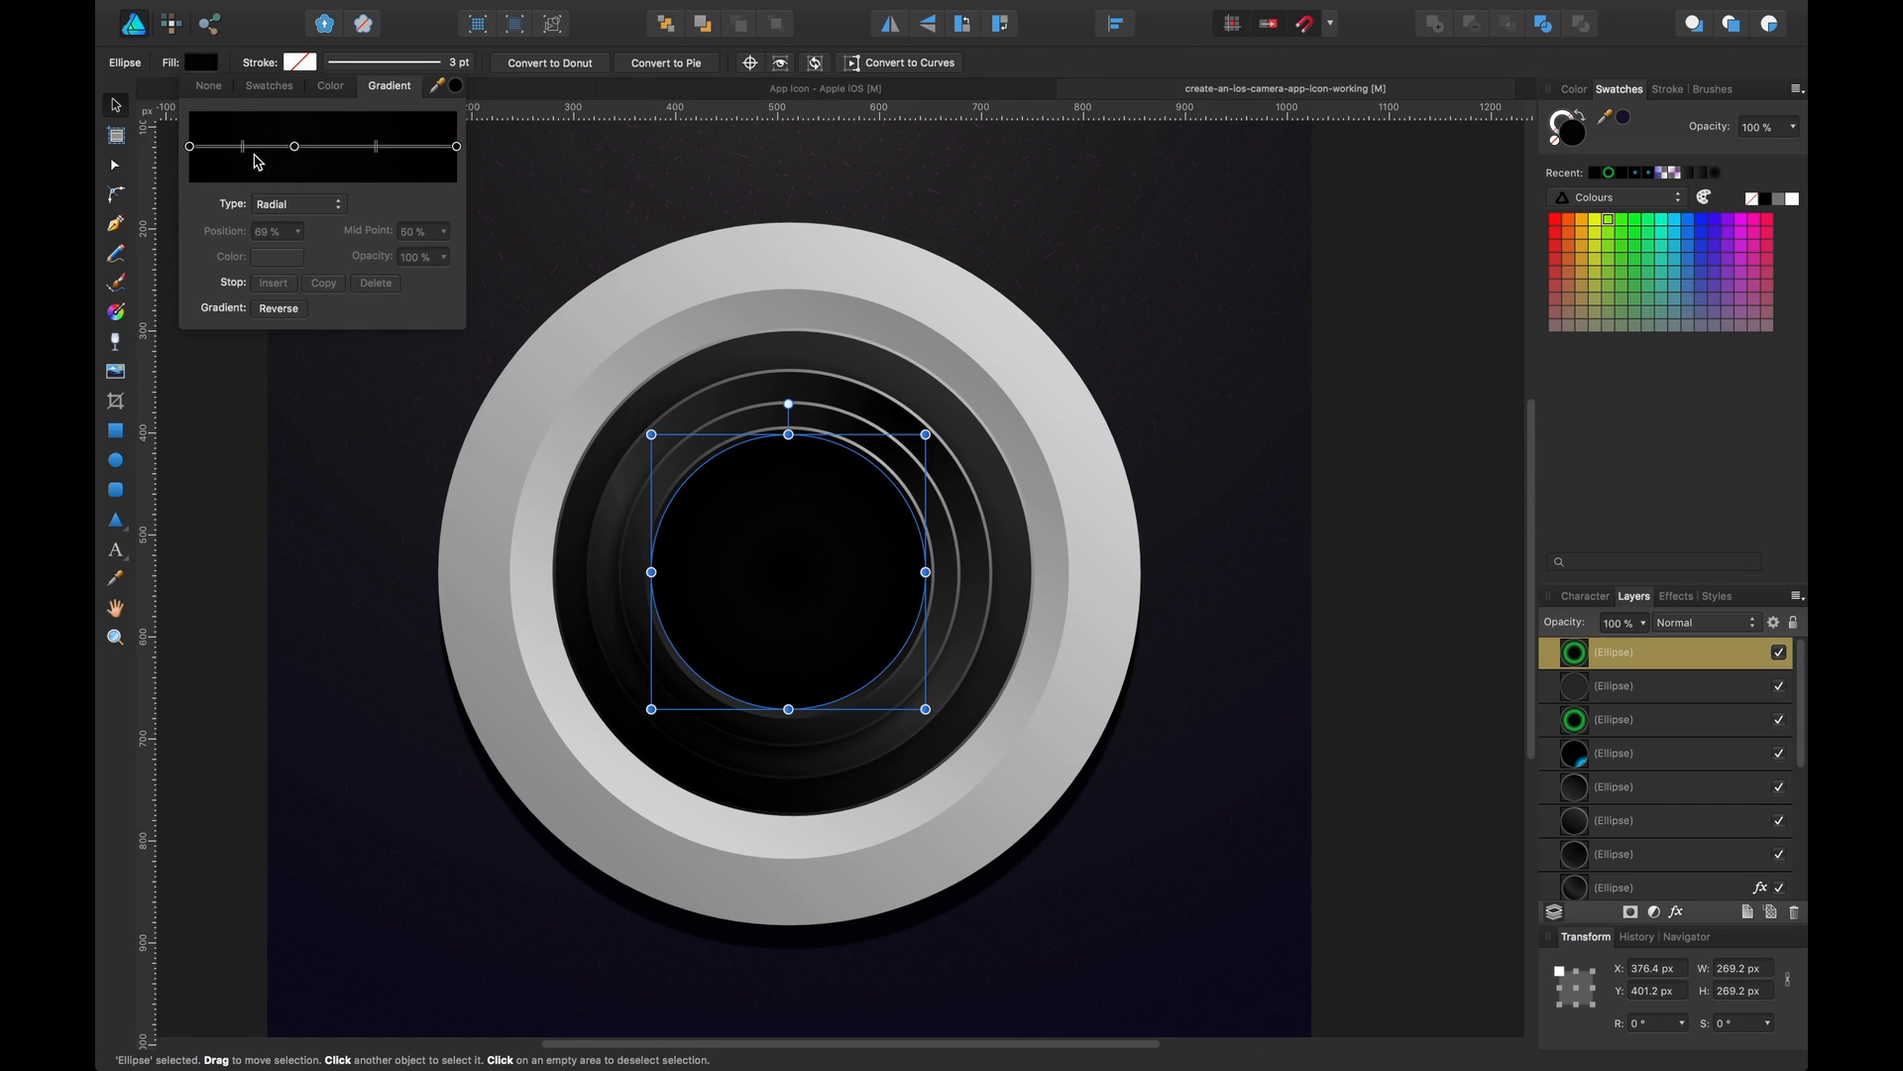
click(294, 147)
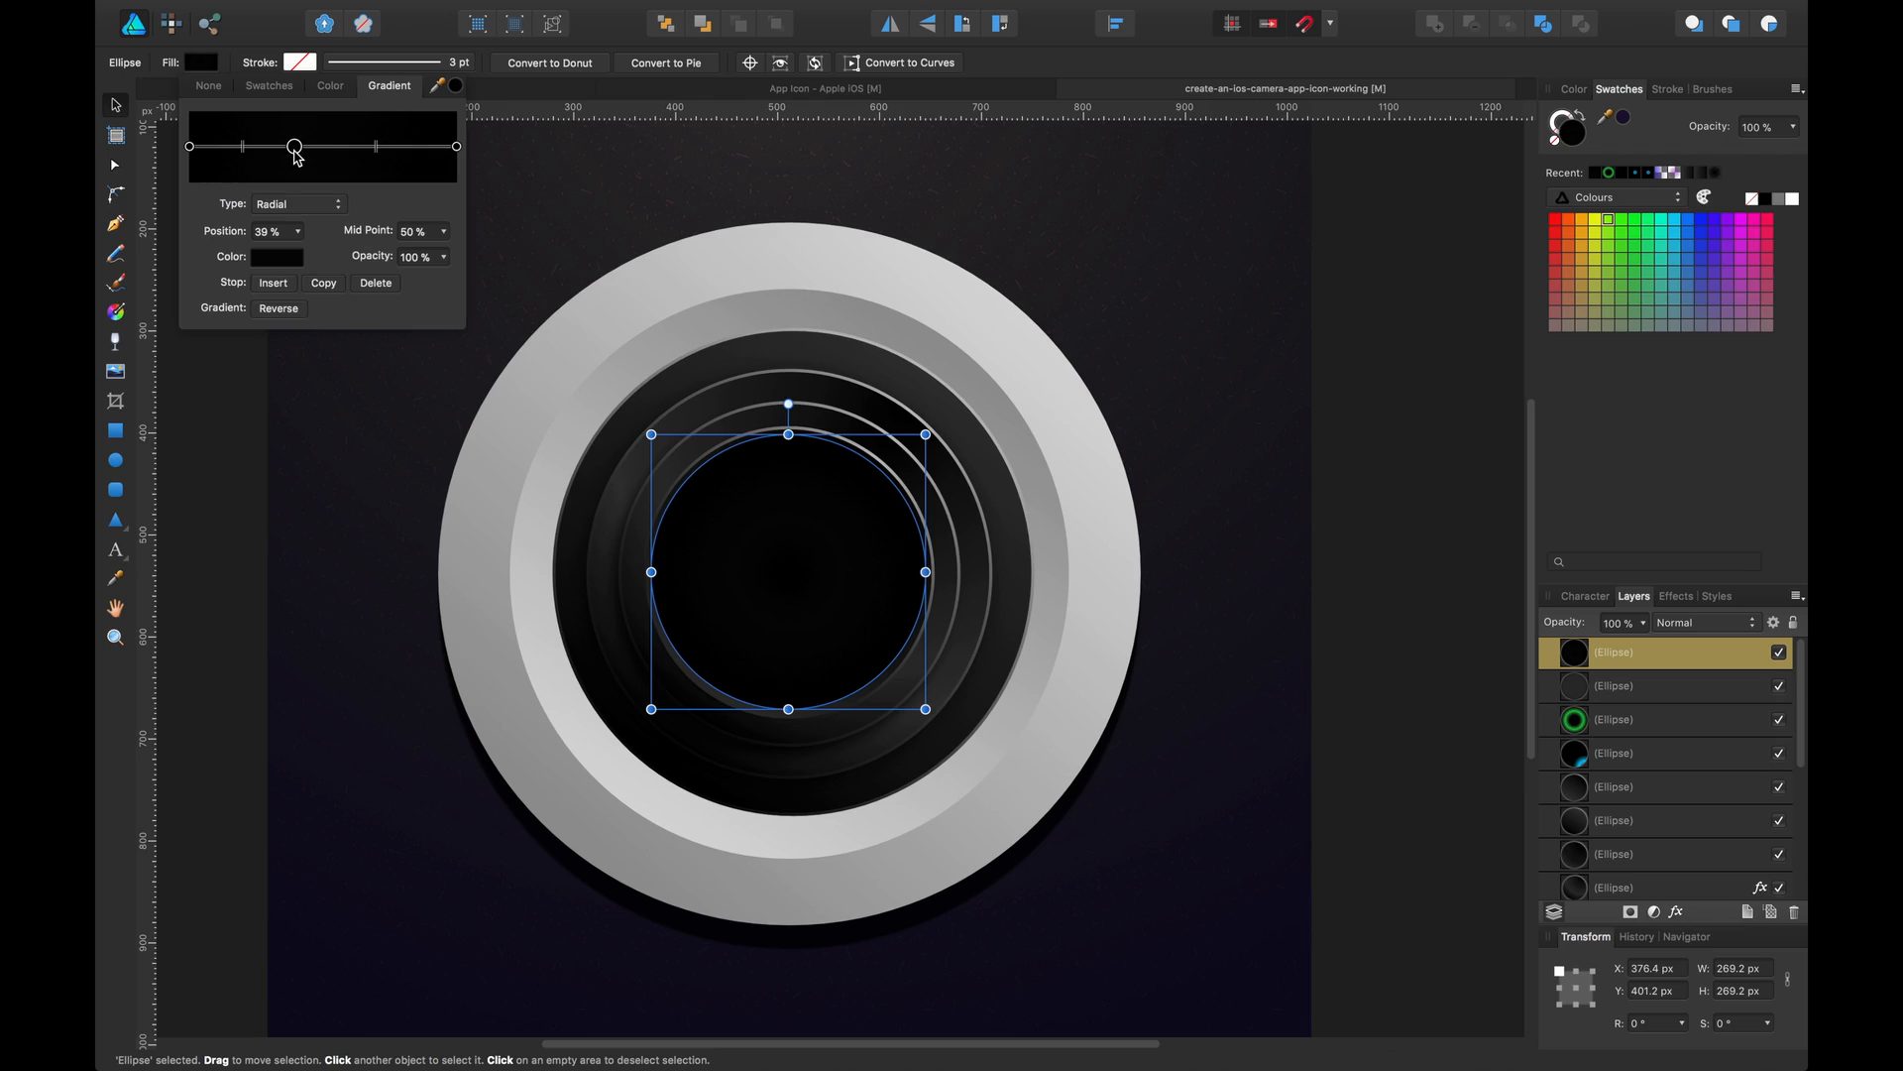
drag(296, 153, 327, 167)
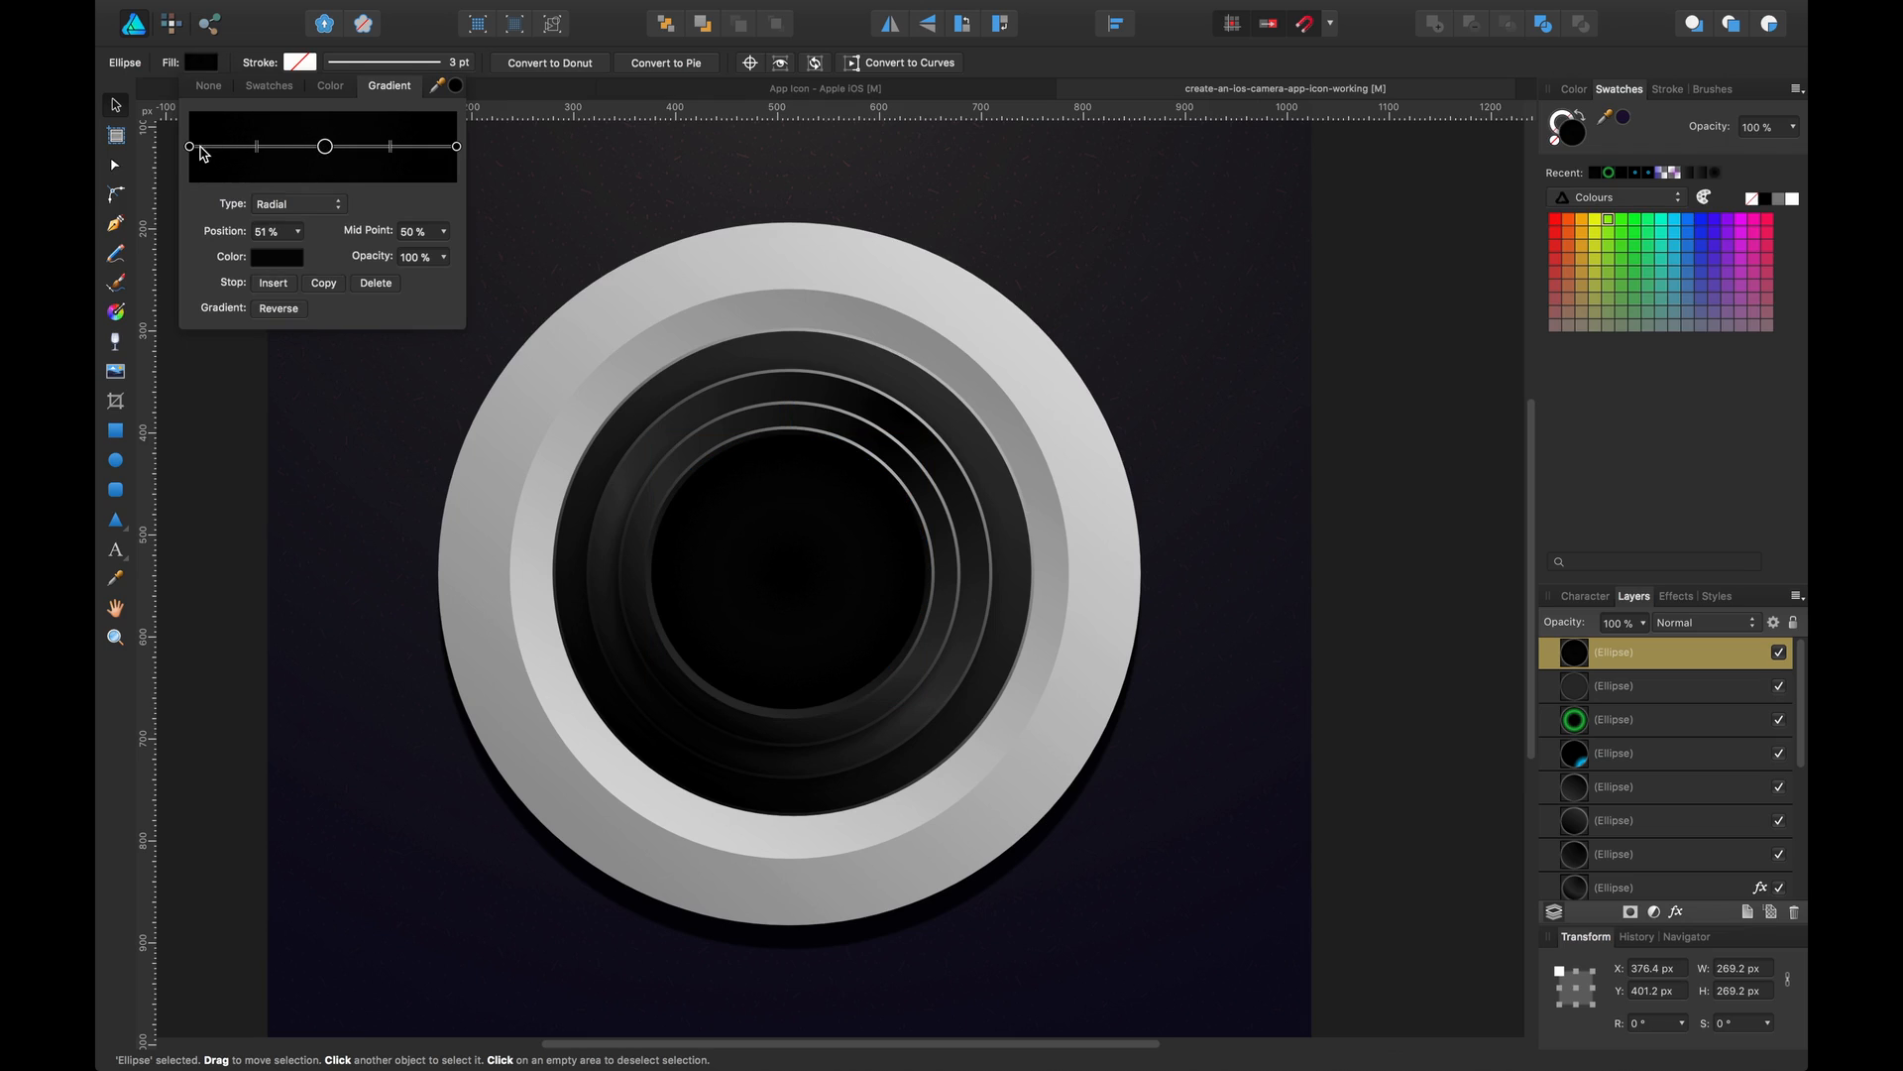
Set the centre gradient stop's colour to bright blue
click(190, 148)
click(273, 260)
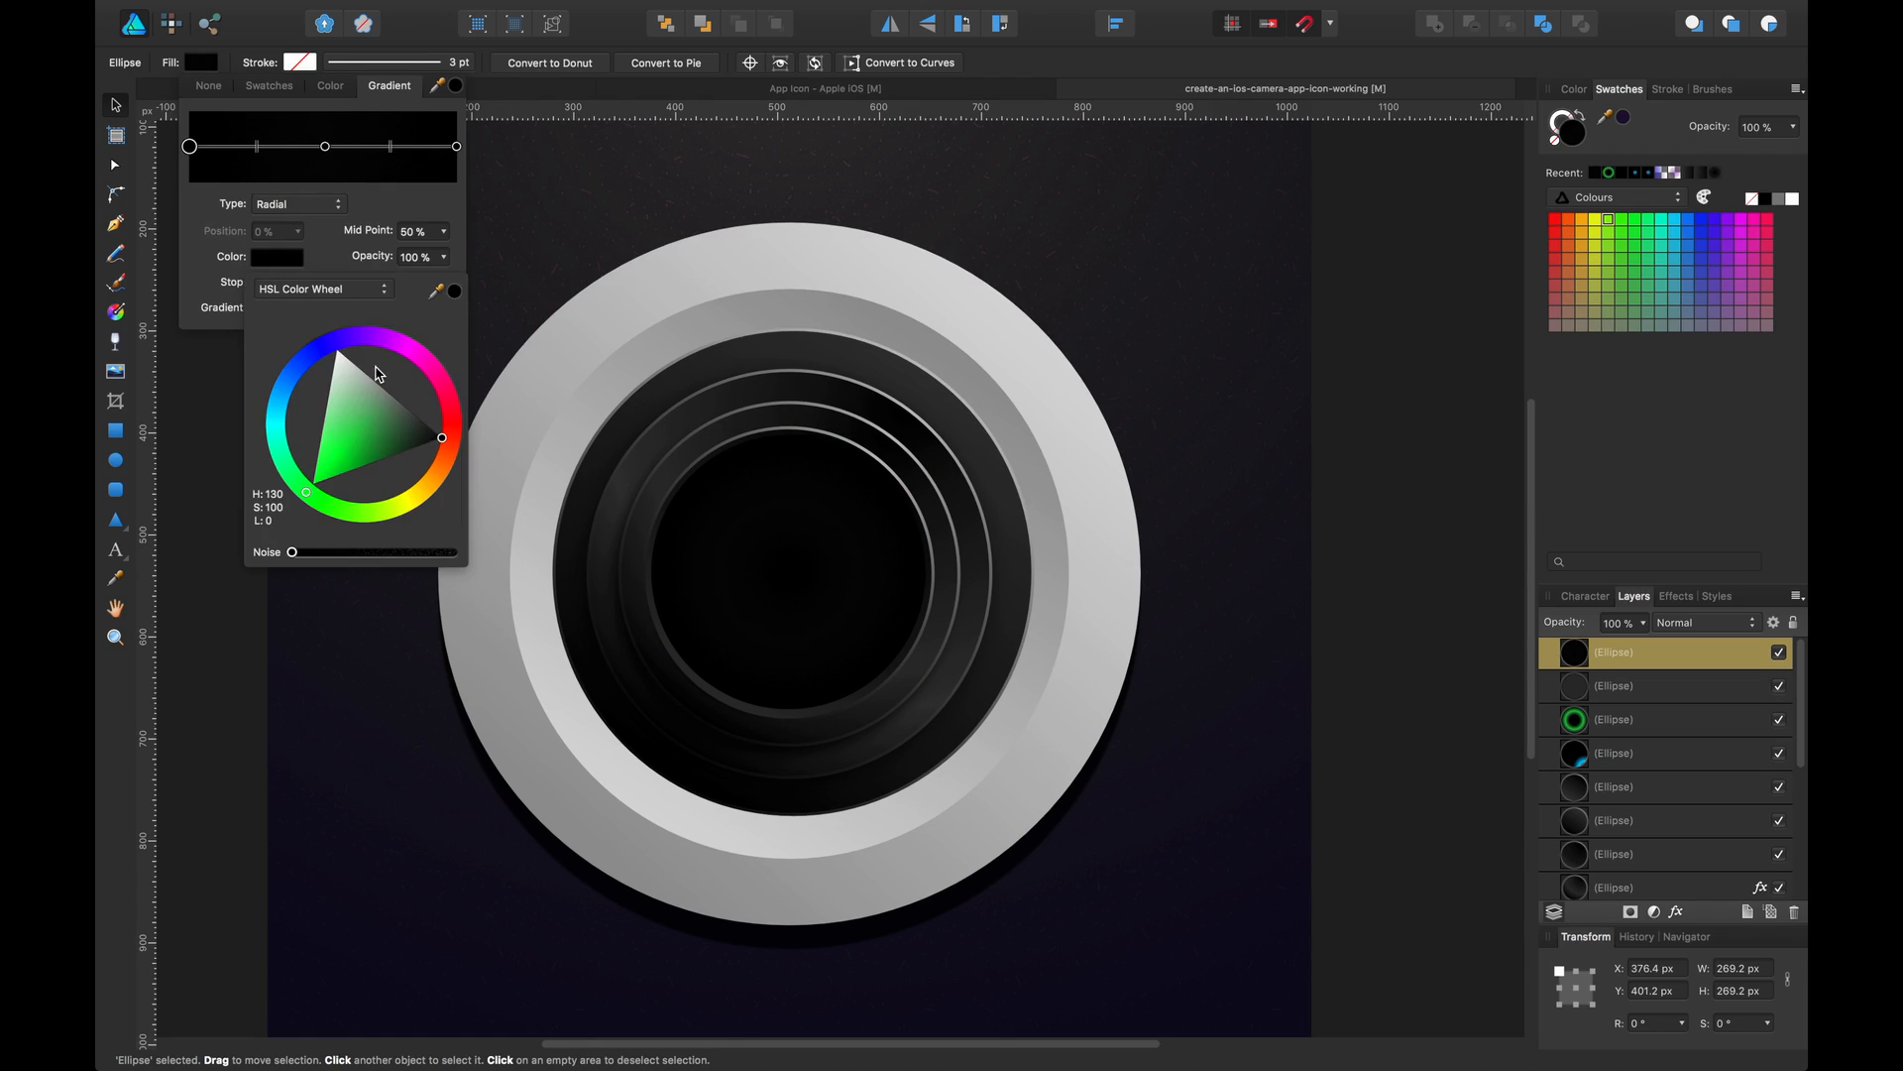
mouse_move(342, 342)
mouse_down()
mouse_move(321, 345)
mouse_move(373, 336)
mouse_up()
Make the outer gradient stop purple with 76% opacity
click(456, 148)
click(298, 264)
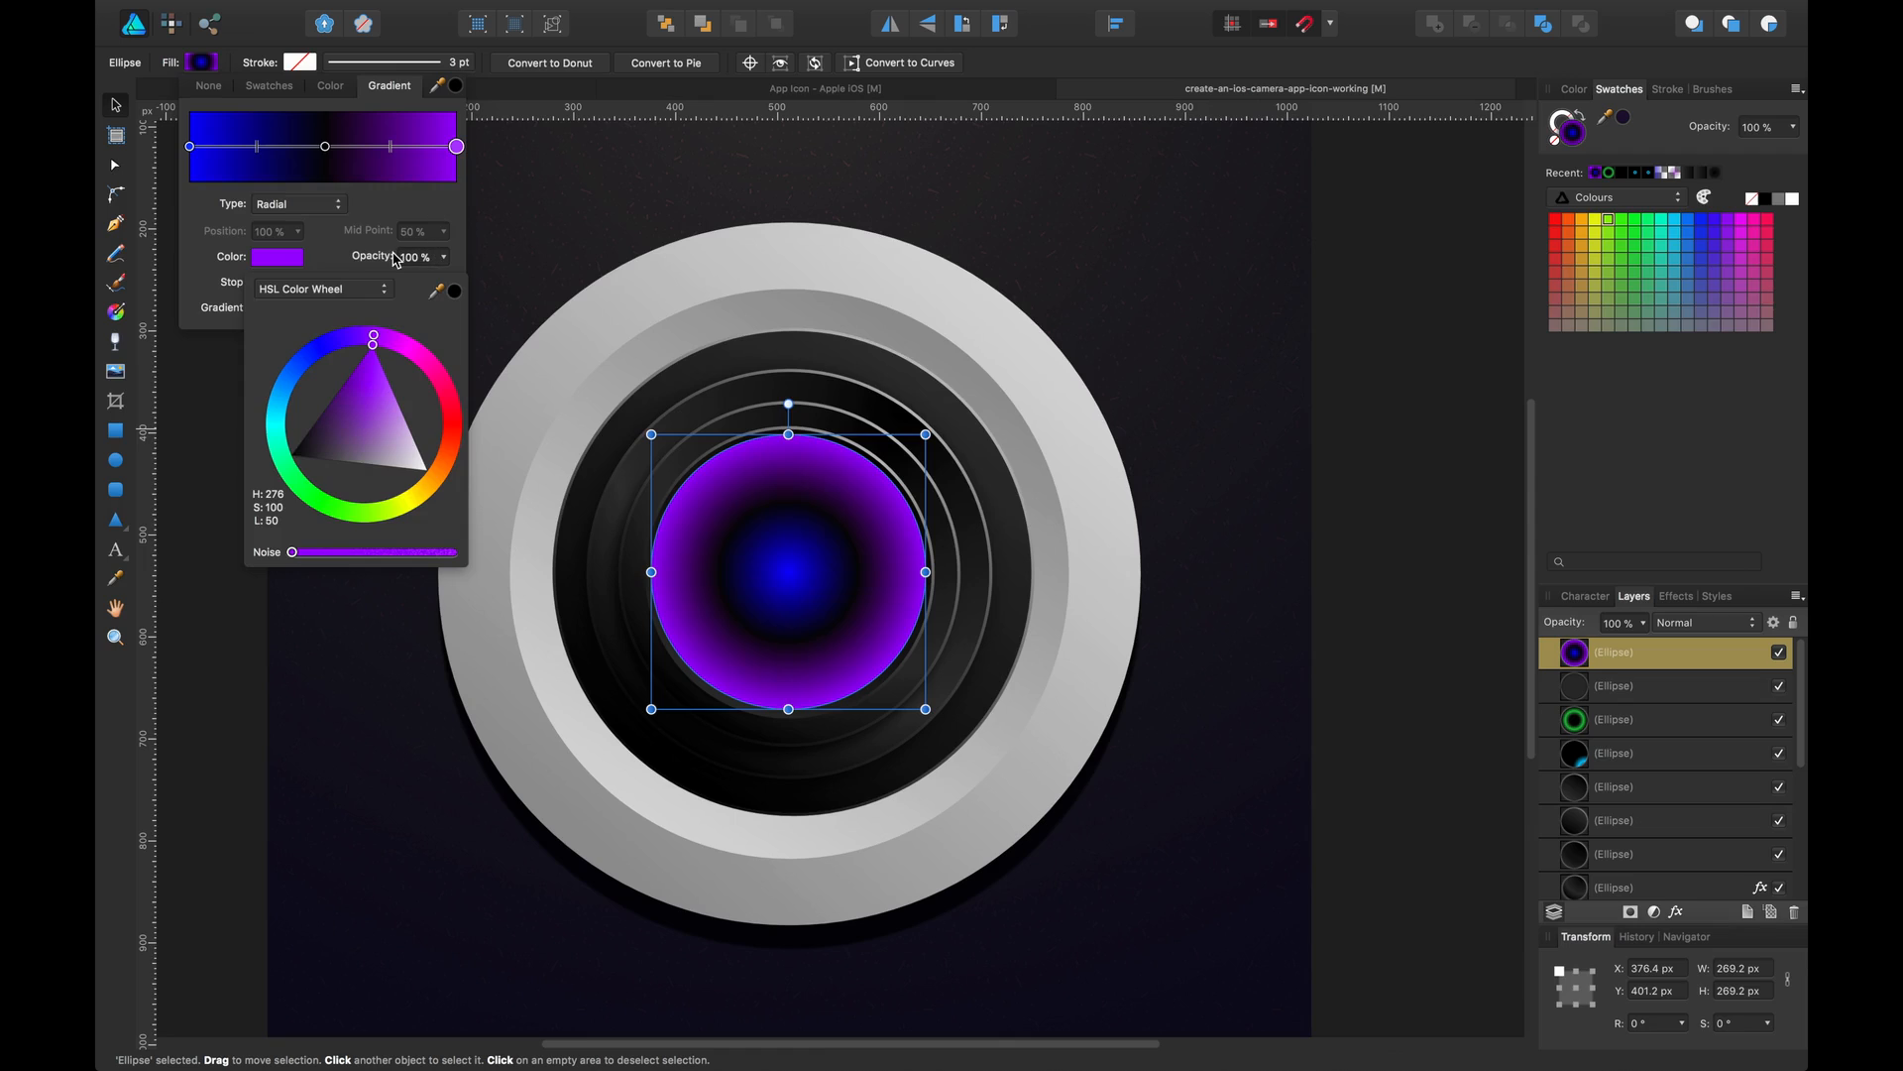
drag(393, 256, 368, 255)
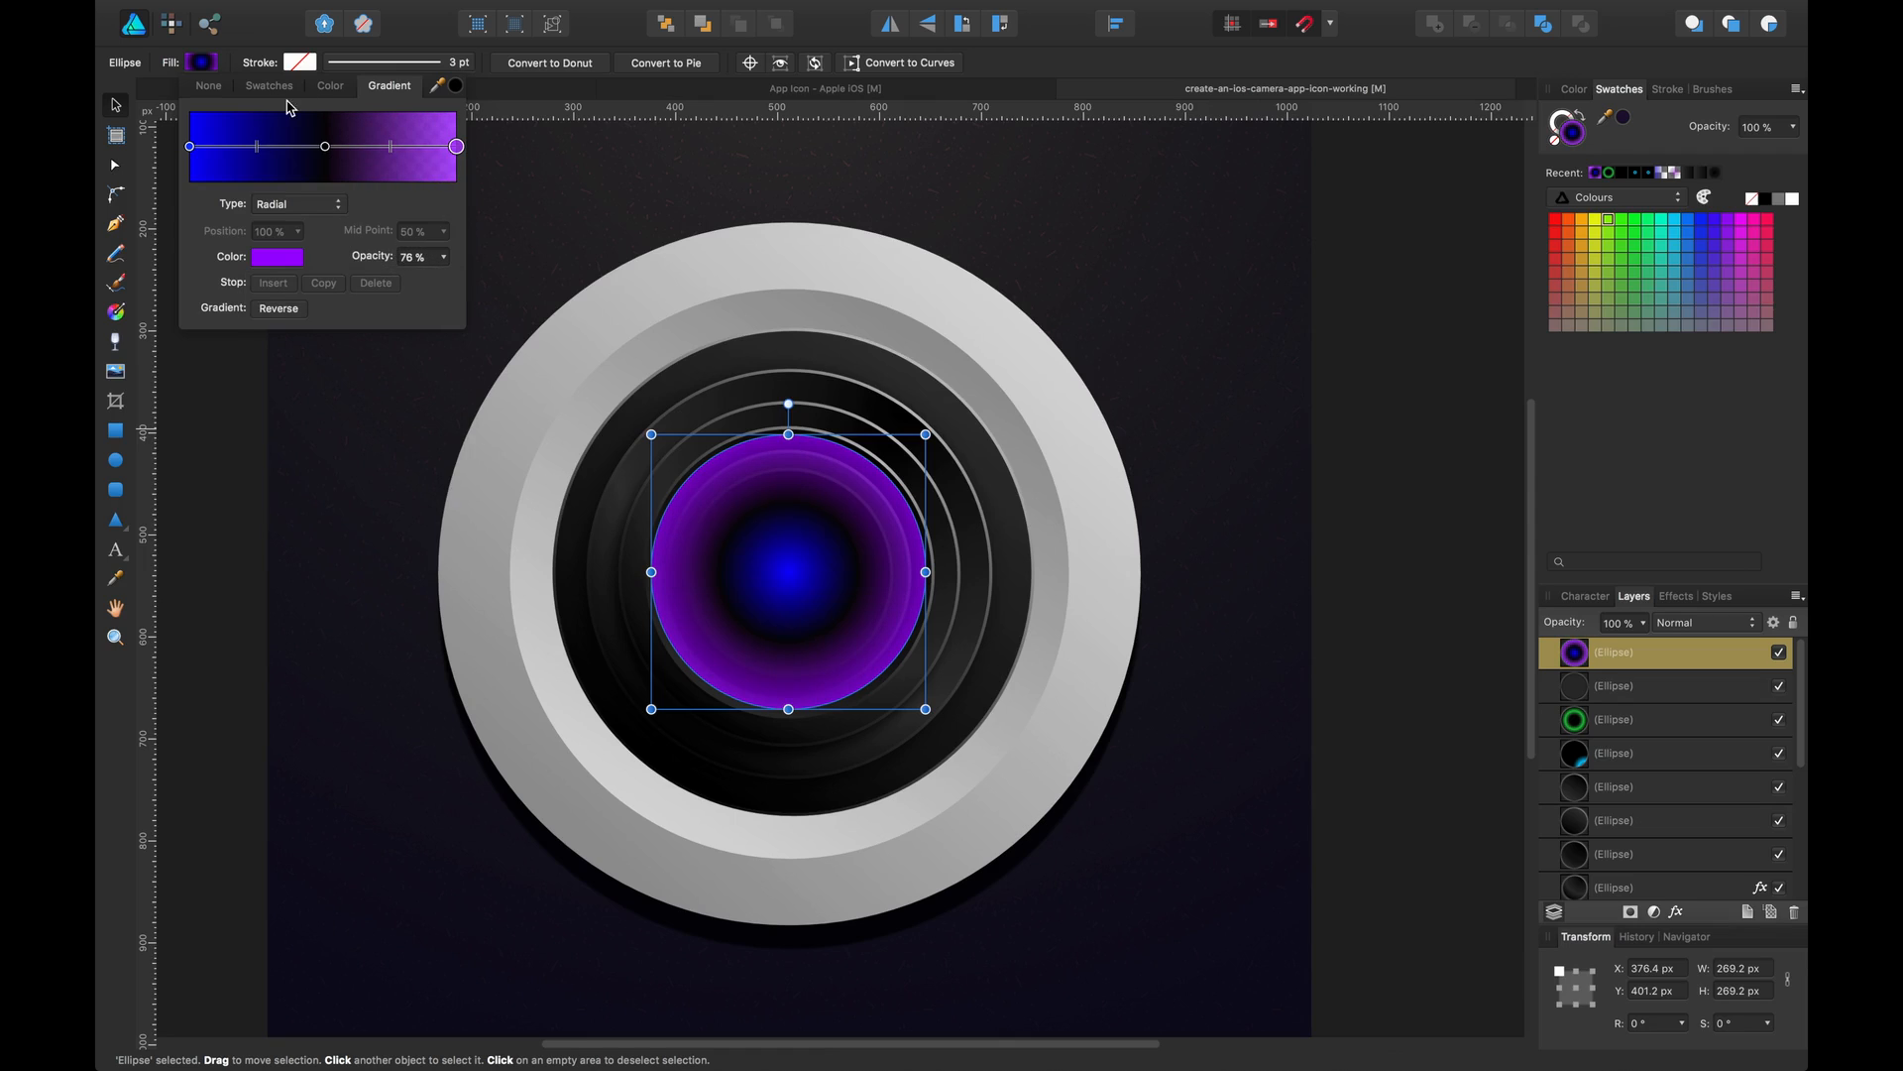
Set the centre blue stop's opacity to 76%
click(190, 147)
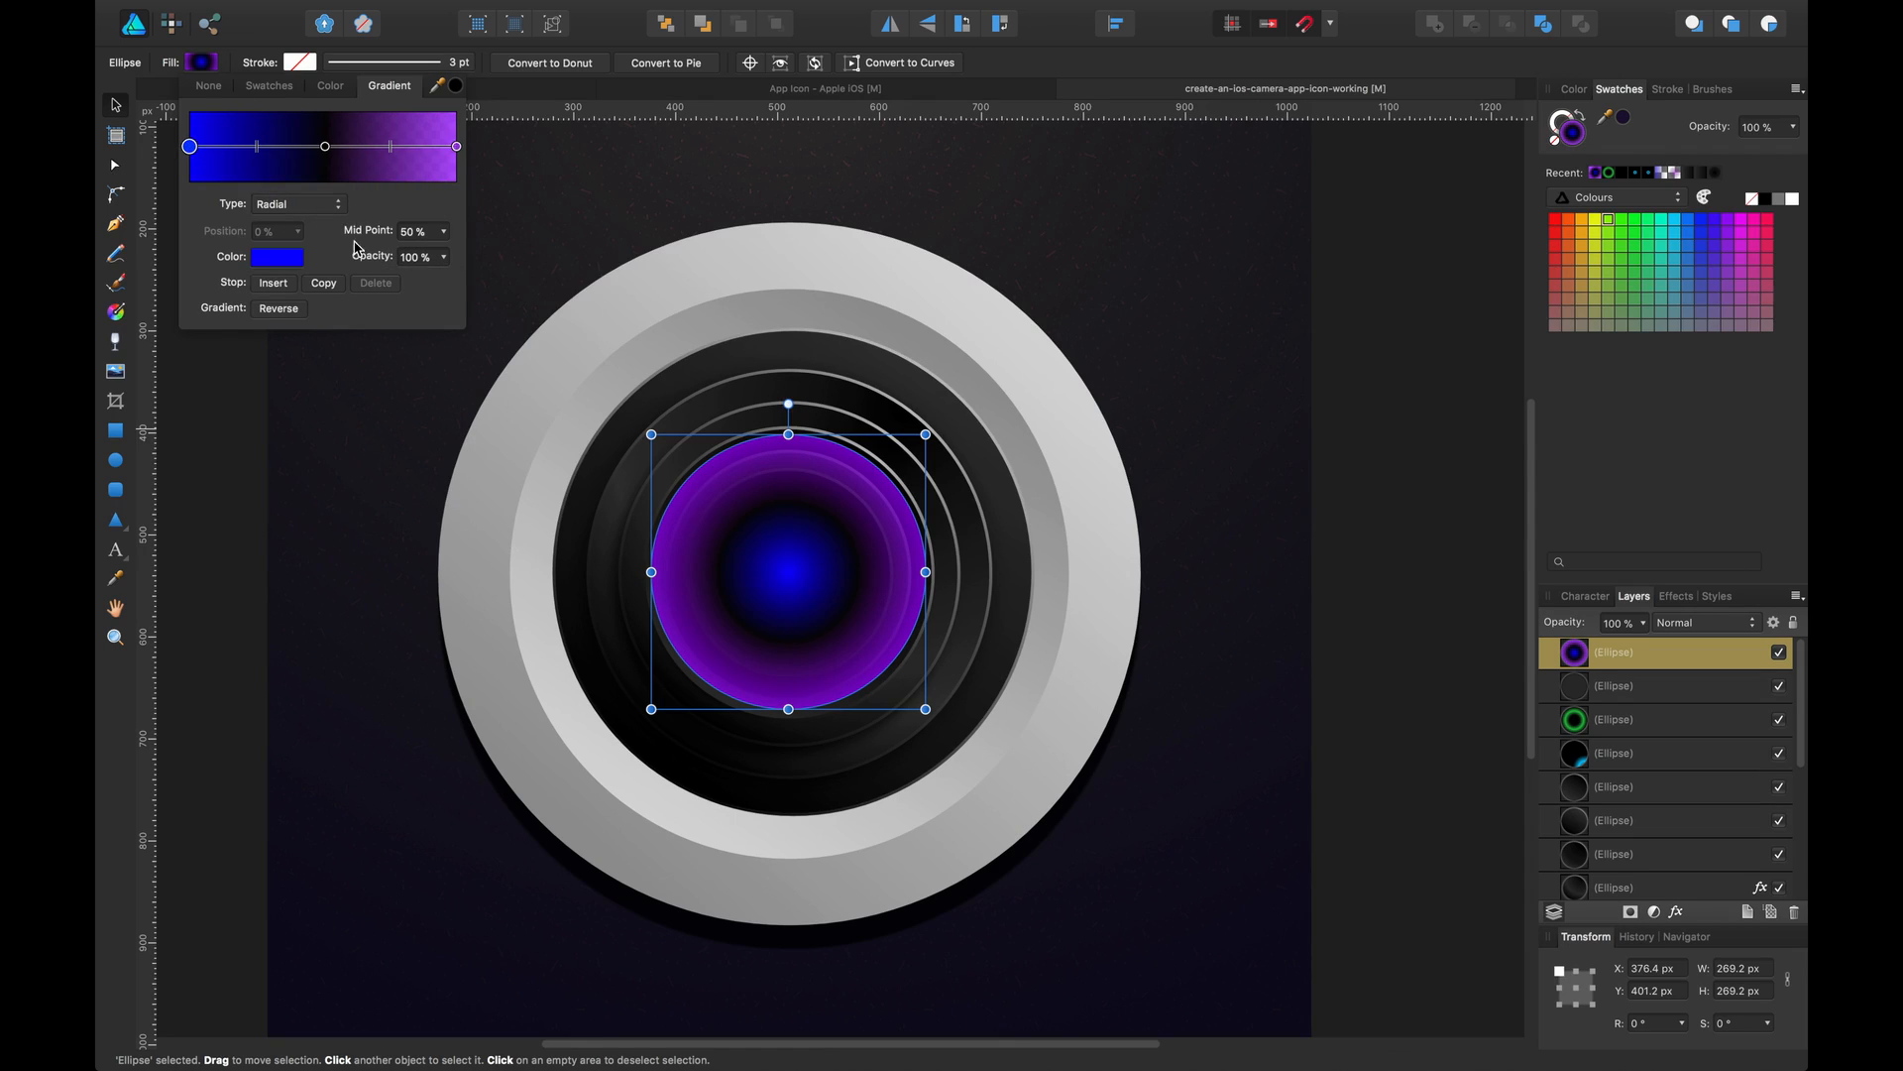
mouse_move(355, 248)
mouse_down()
mouse_move(368, 260)
mouse_move(347, 260)
mouse_up()
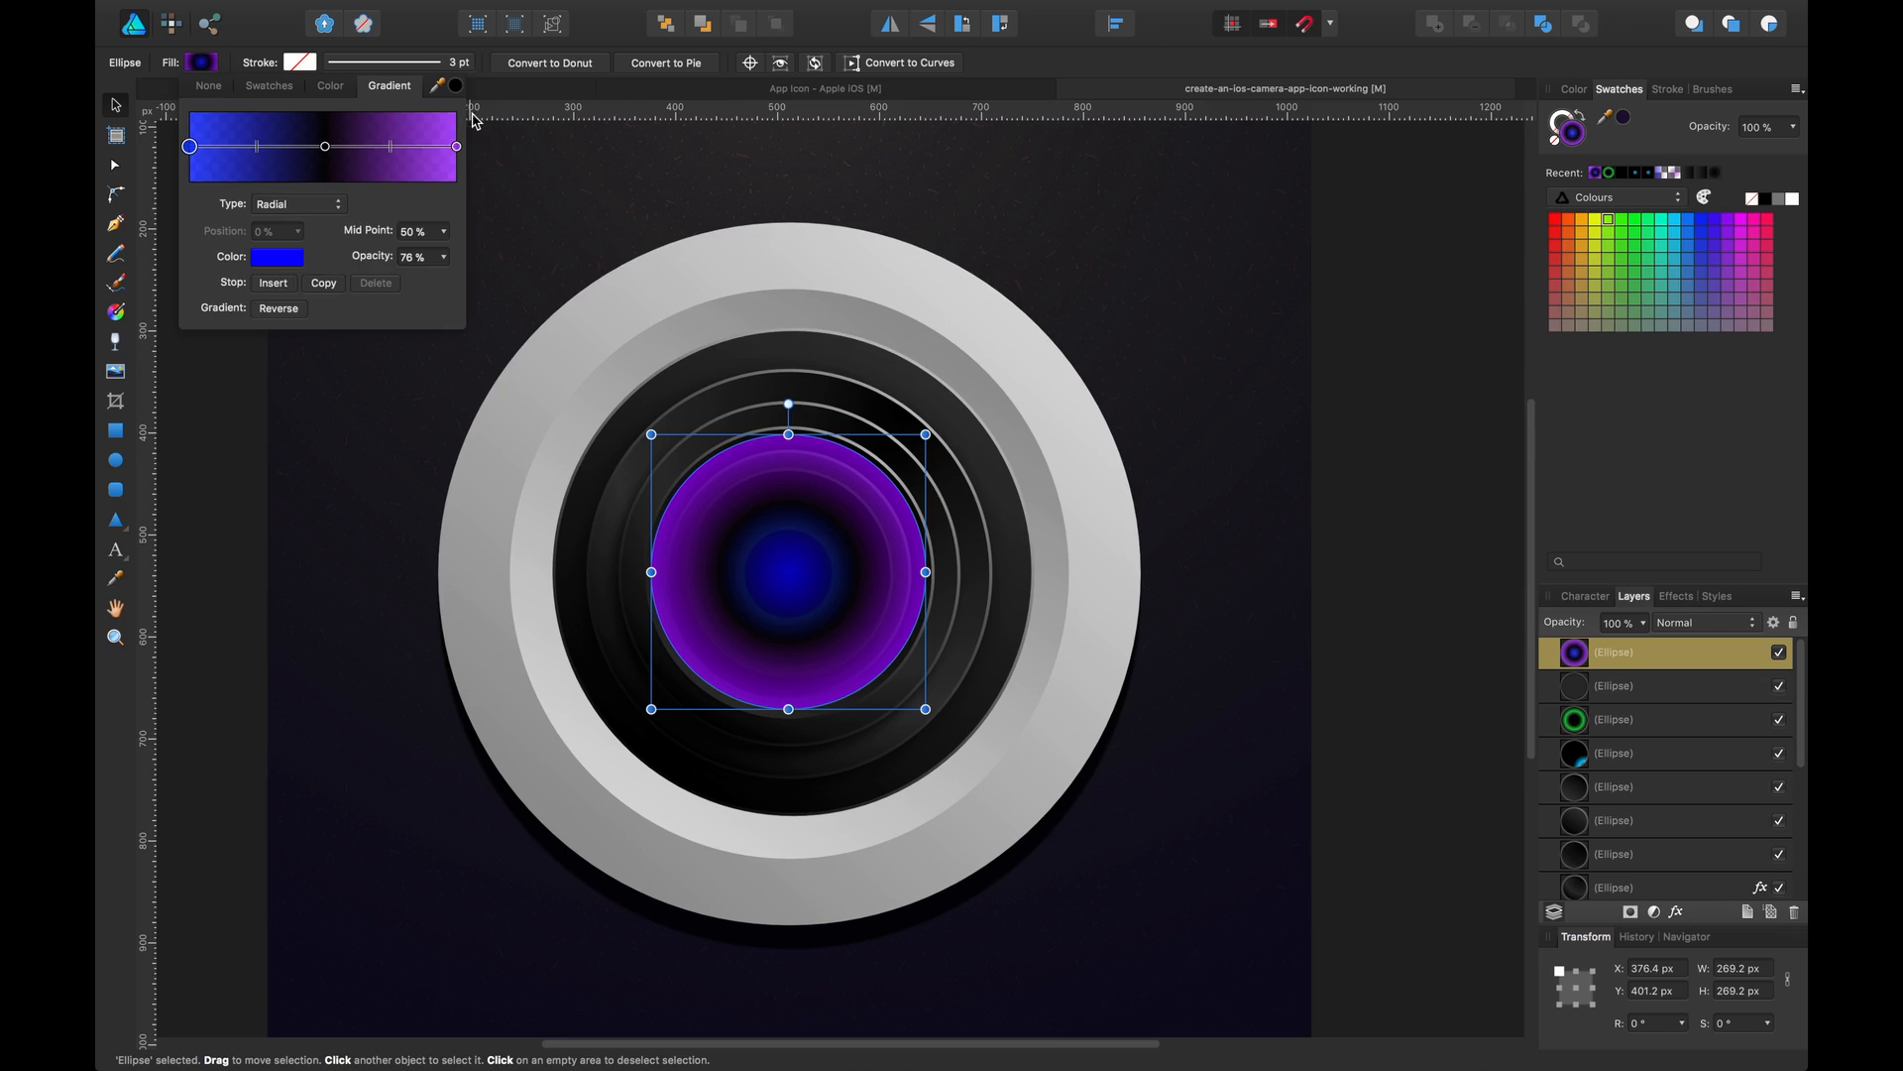
Compare with the glass ellipse's gradient fill in the reference icon file
click(508, 92)
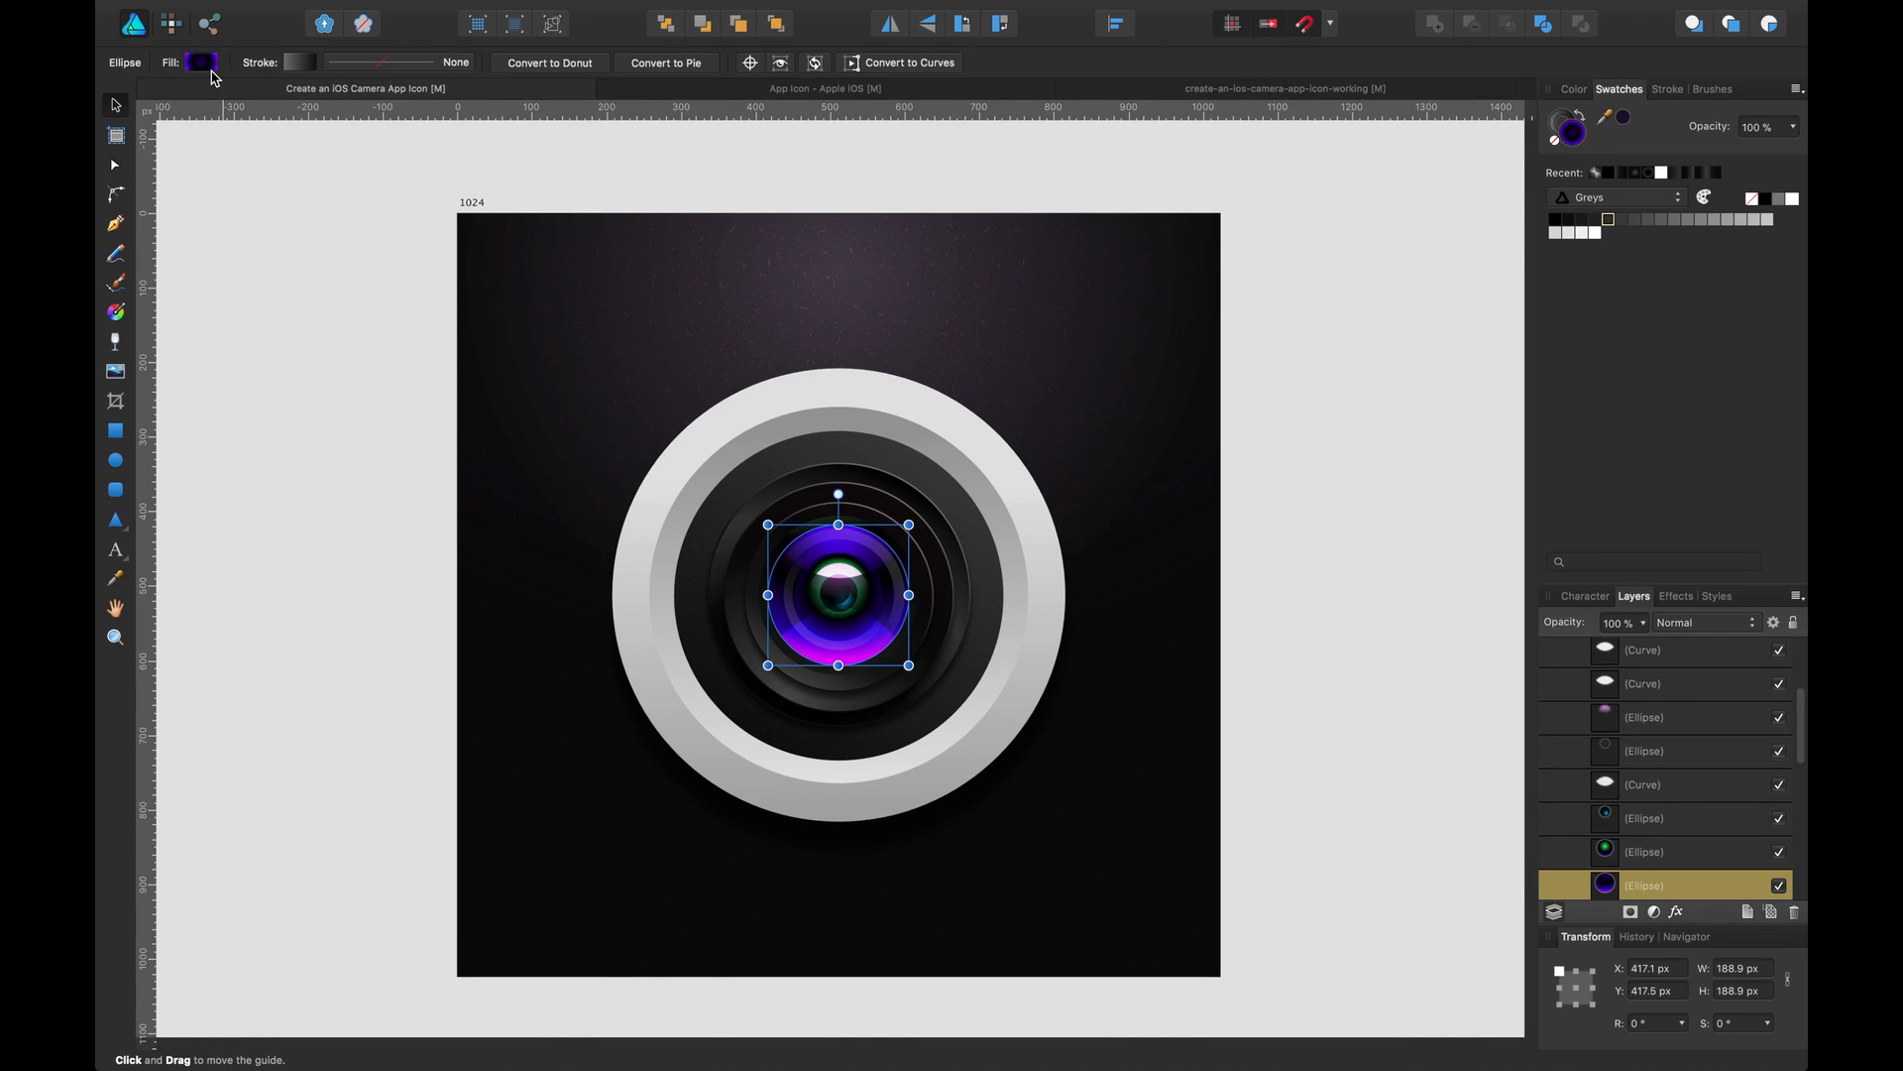
click(204, 63)
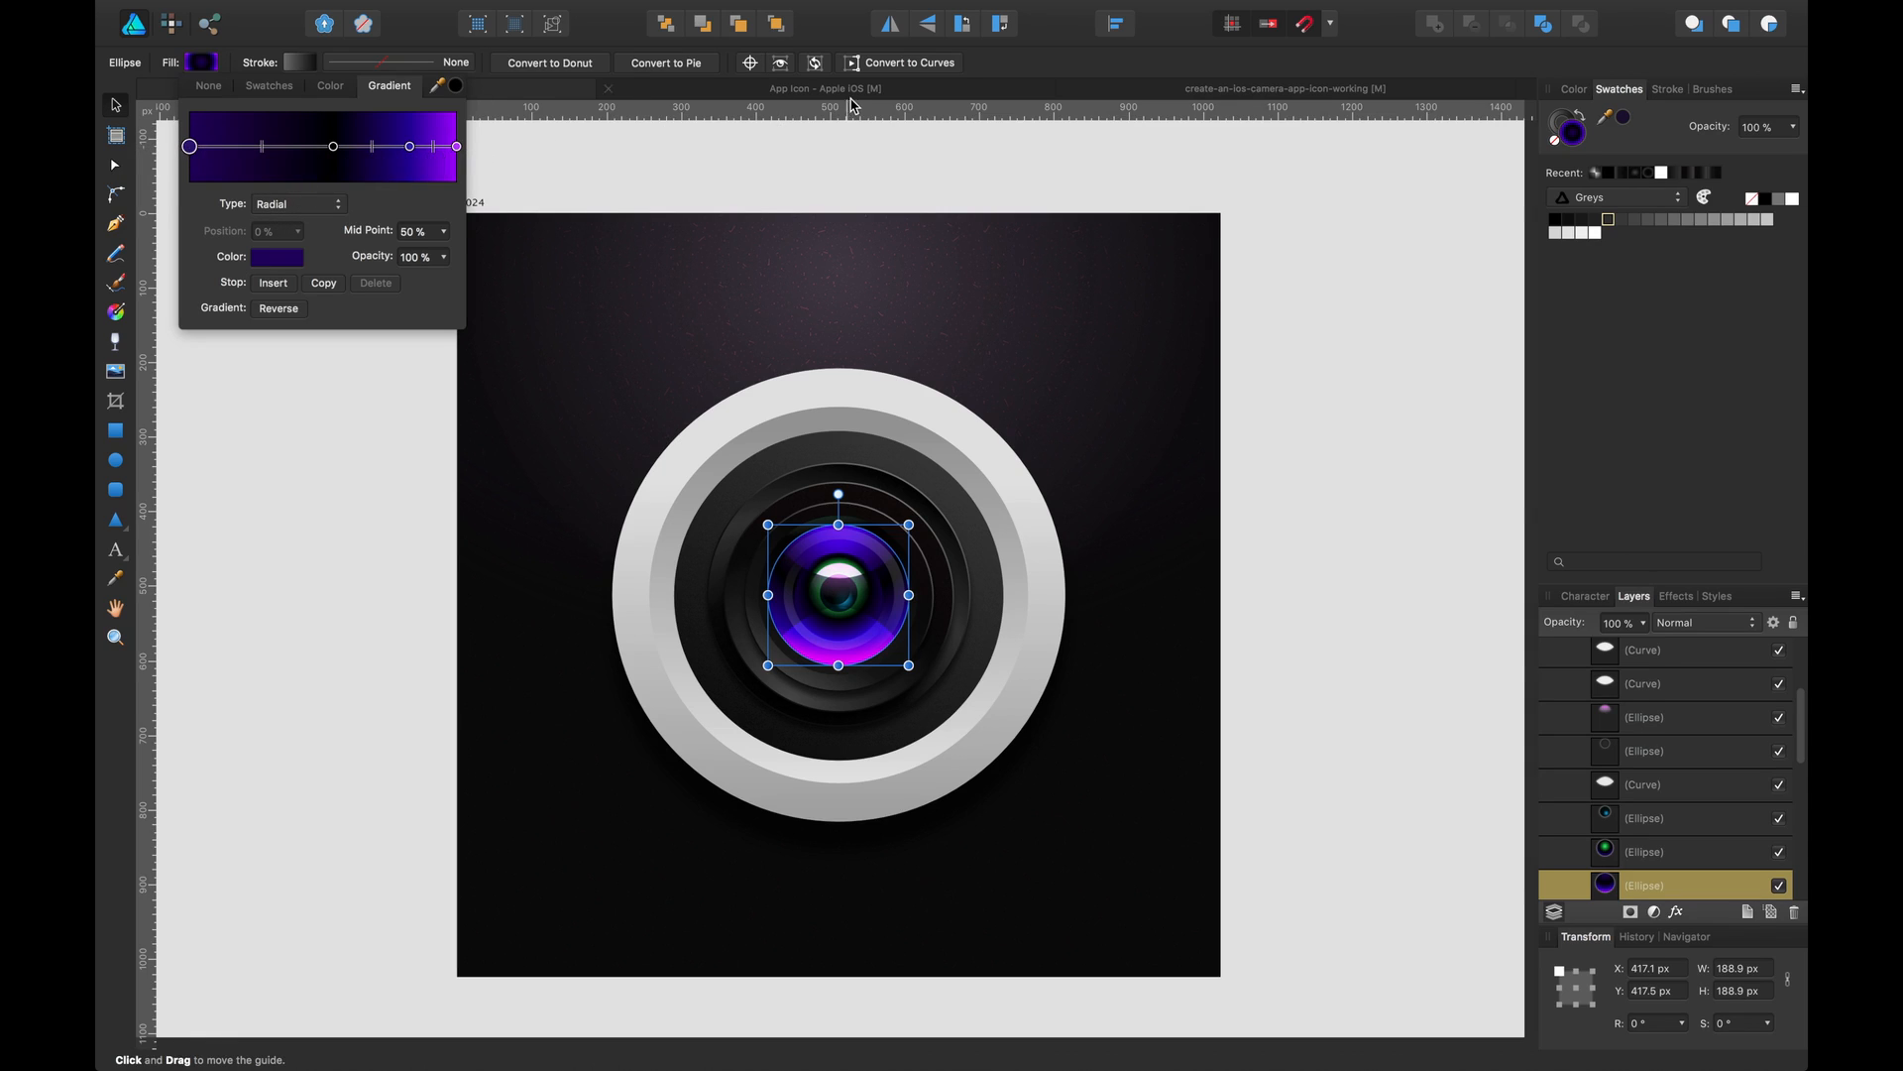
click(1242, 92)
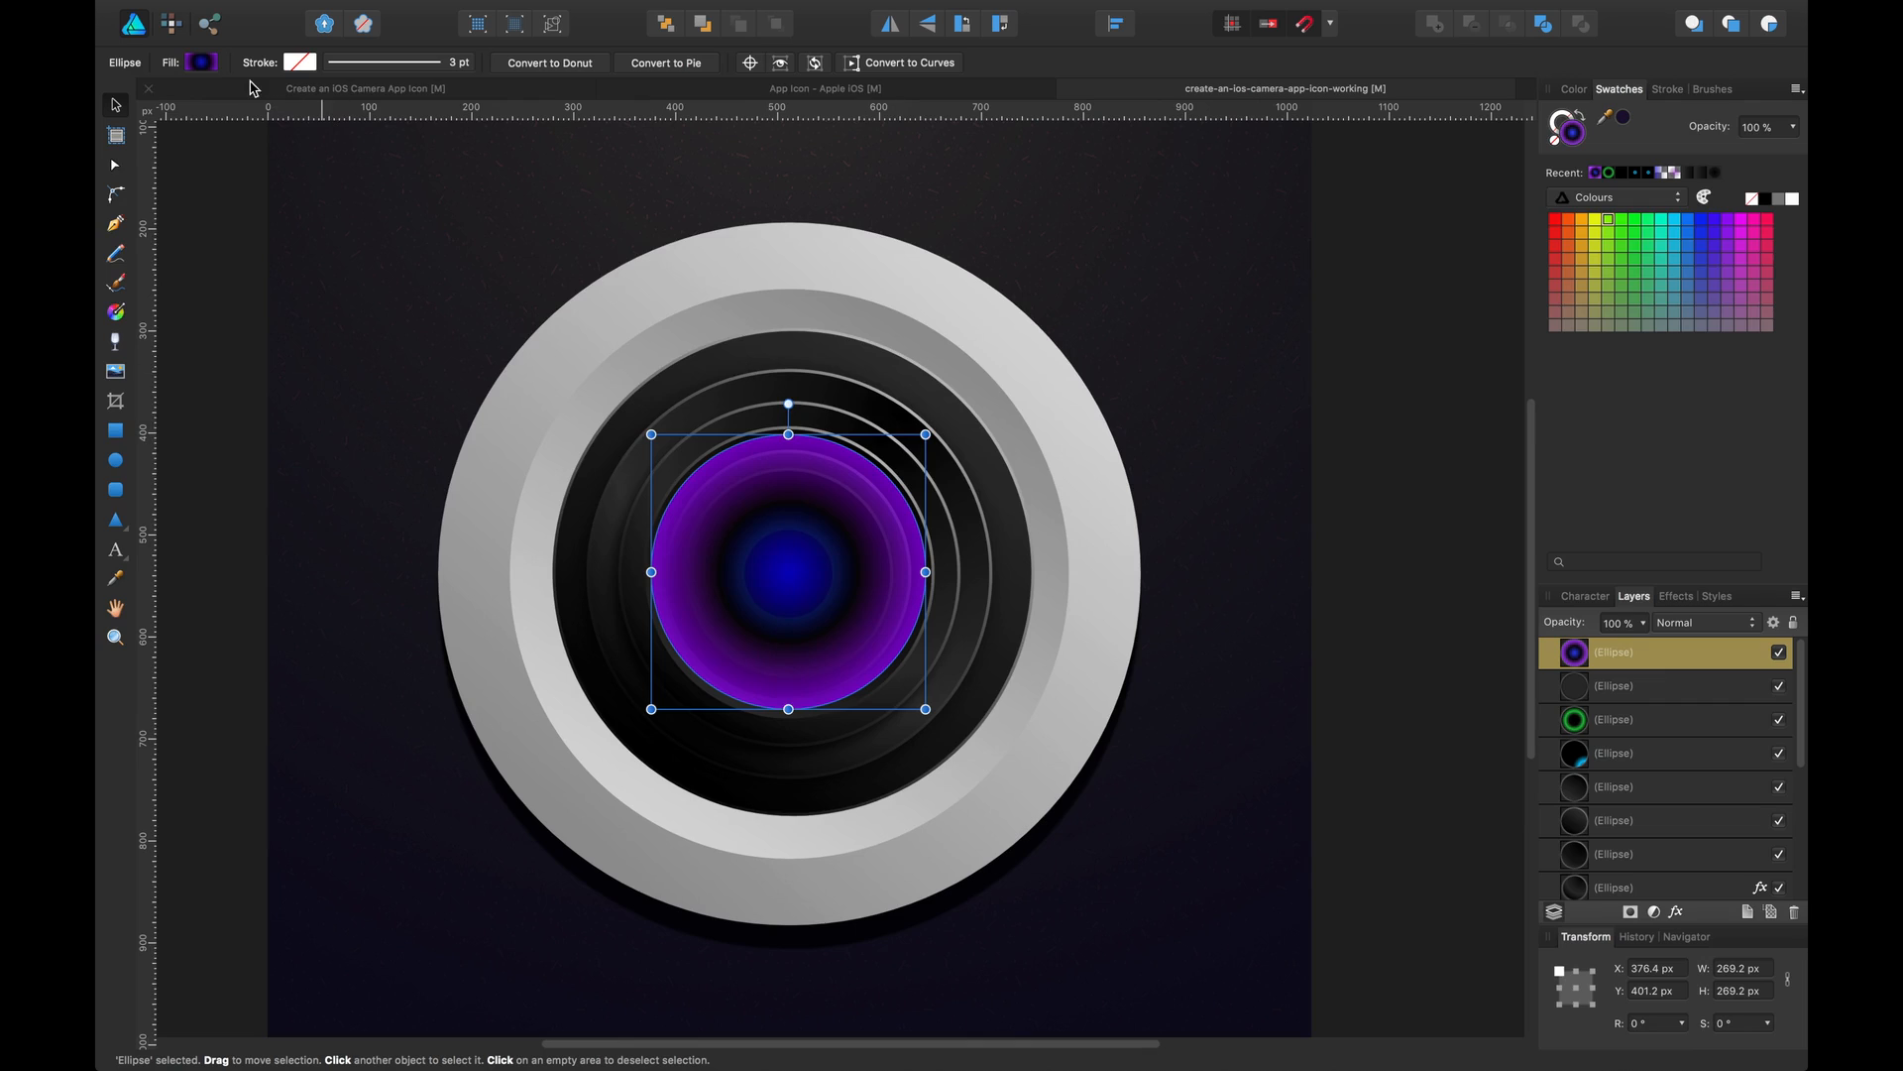
Restore the centre stop to 100% opacity and move the black stop closer to the centre
click(205, 62)
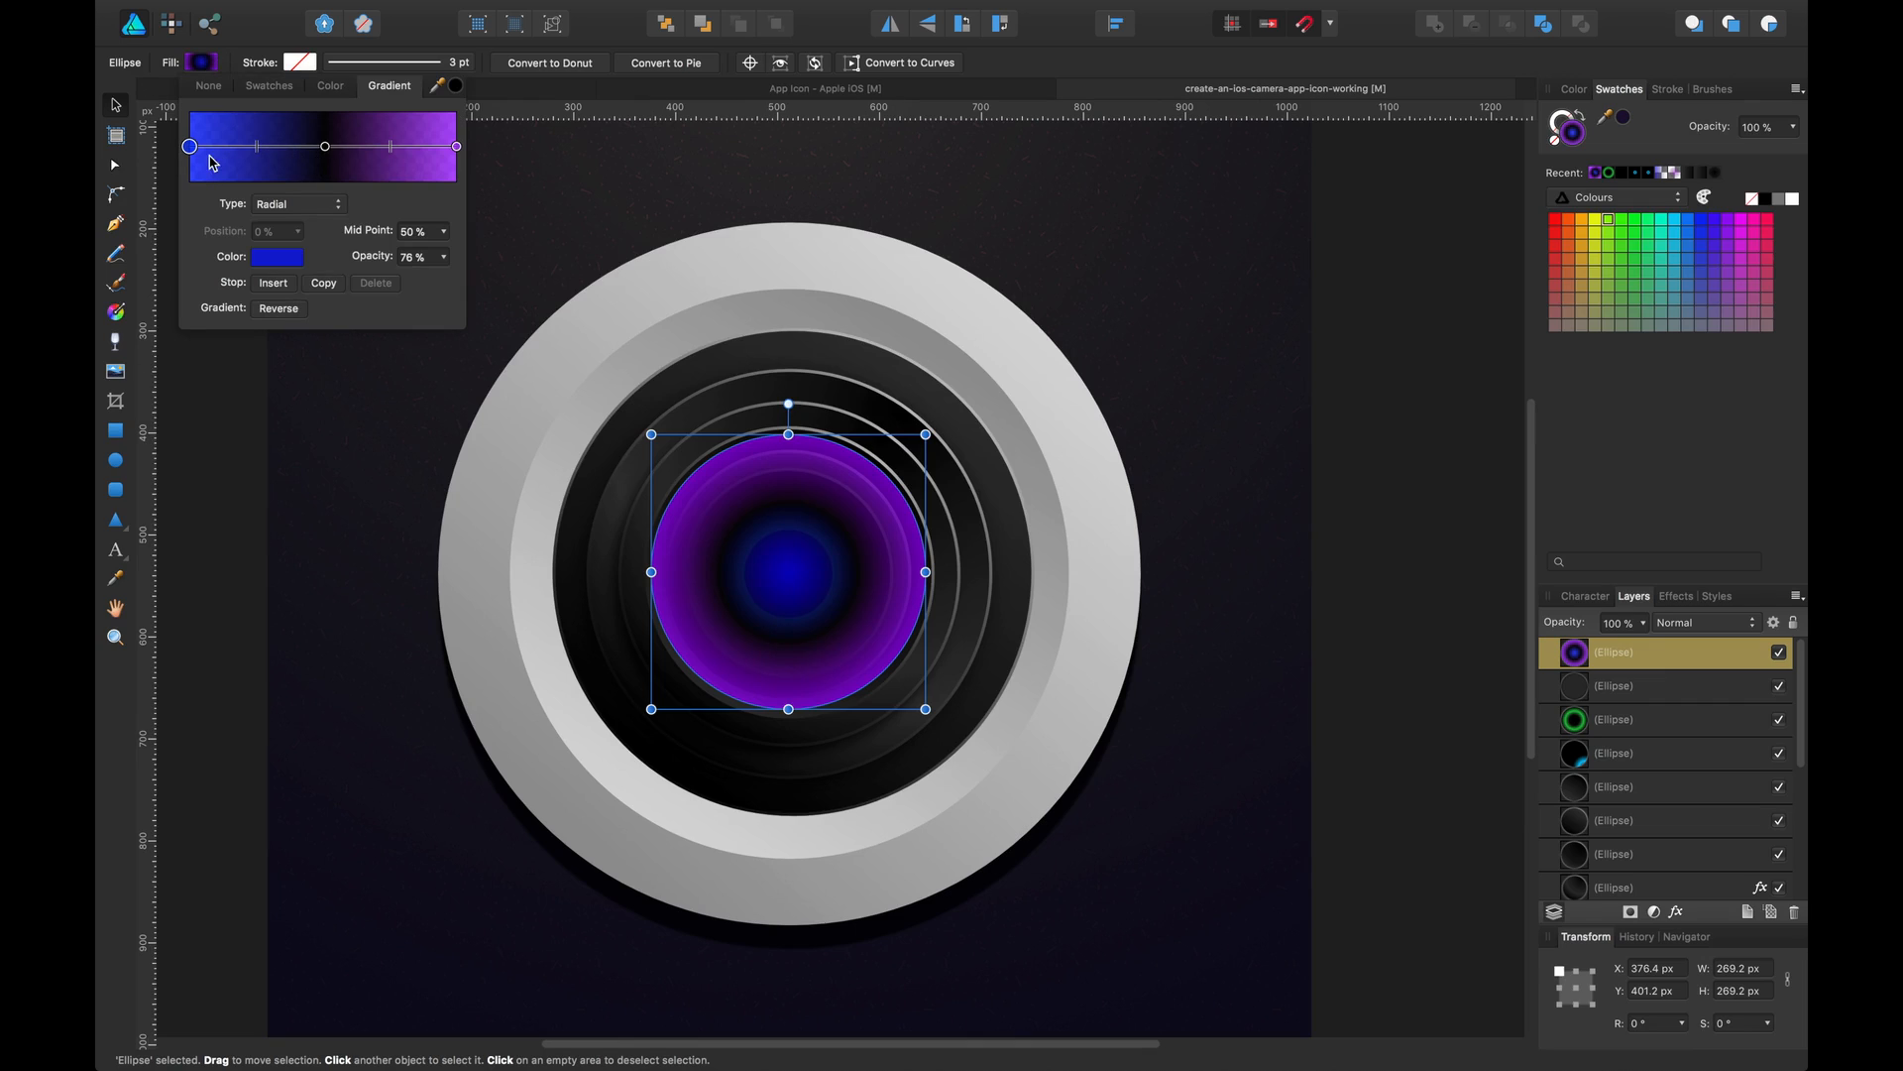
drag(376, 258, 500, 256)
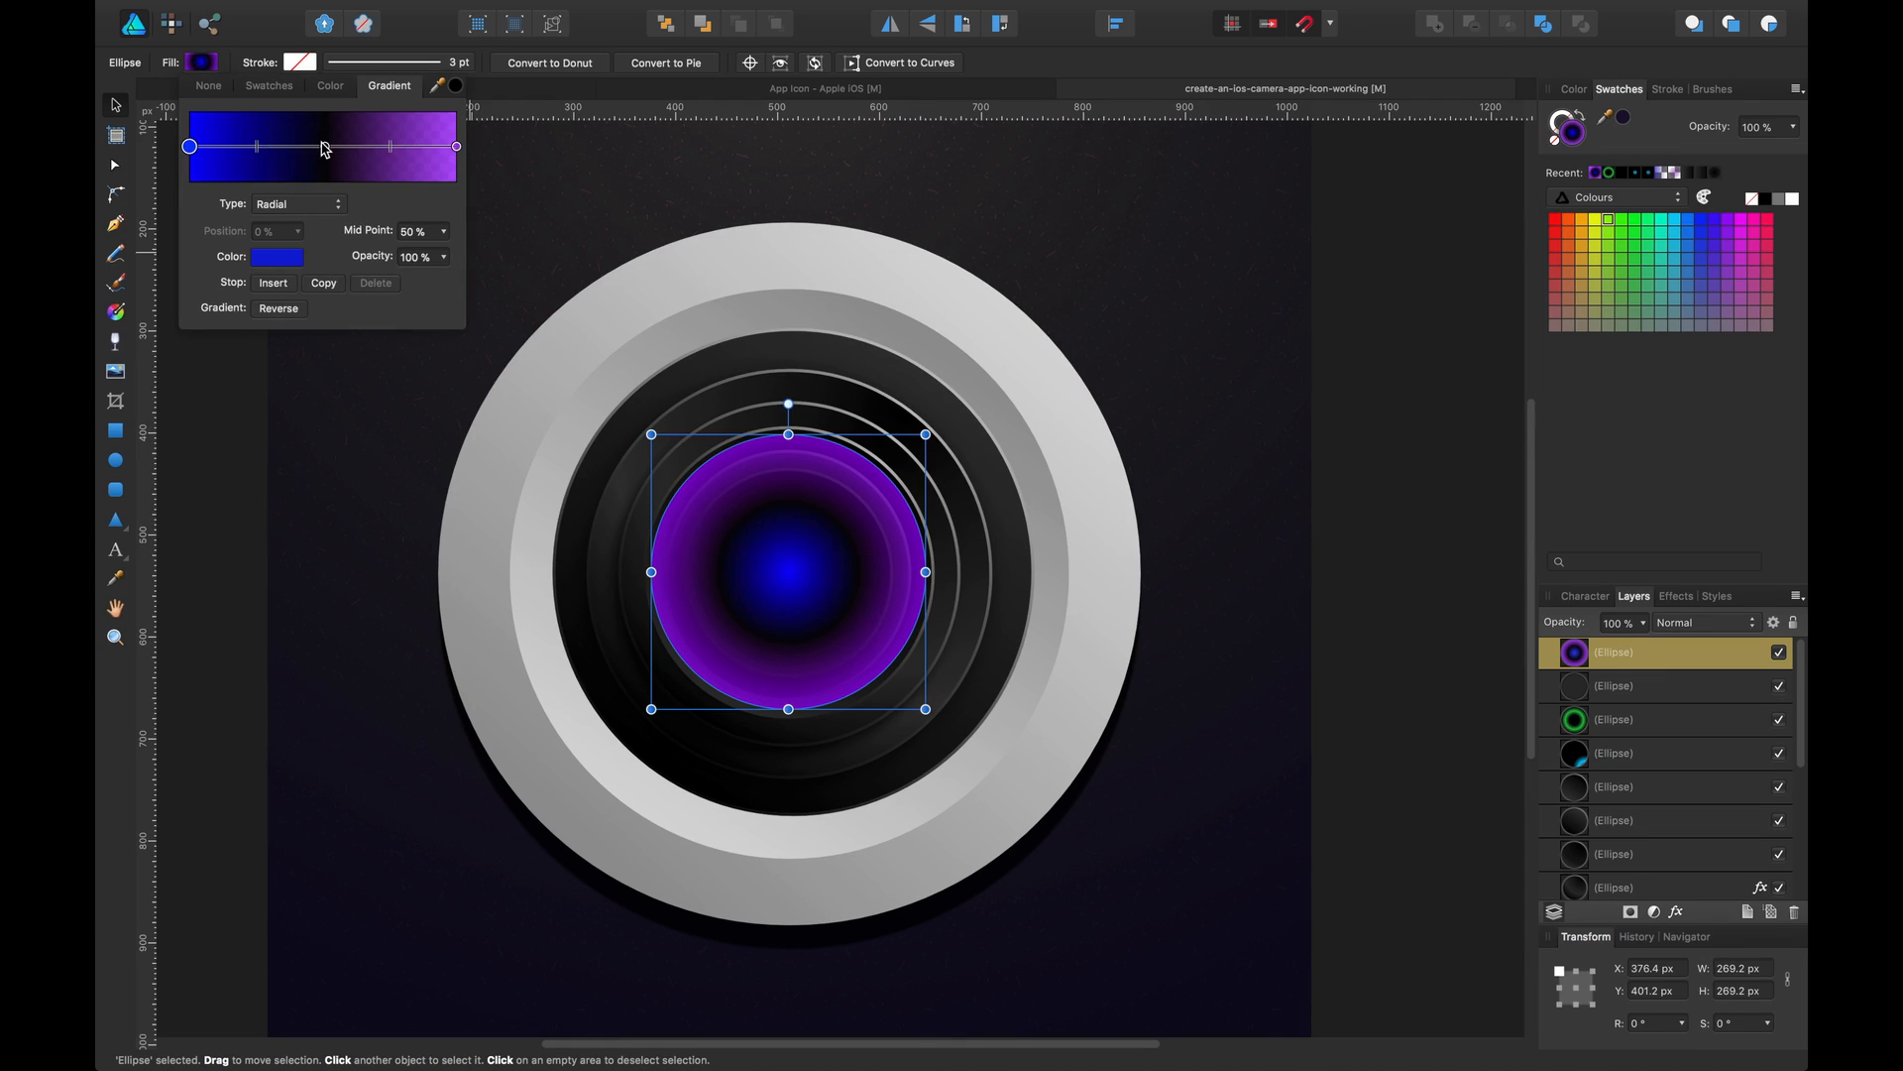
drag(325, 146, 251, 146)
Add a gradient stop at 57% and change its hue to a dark blue-violet
click(343, 147)
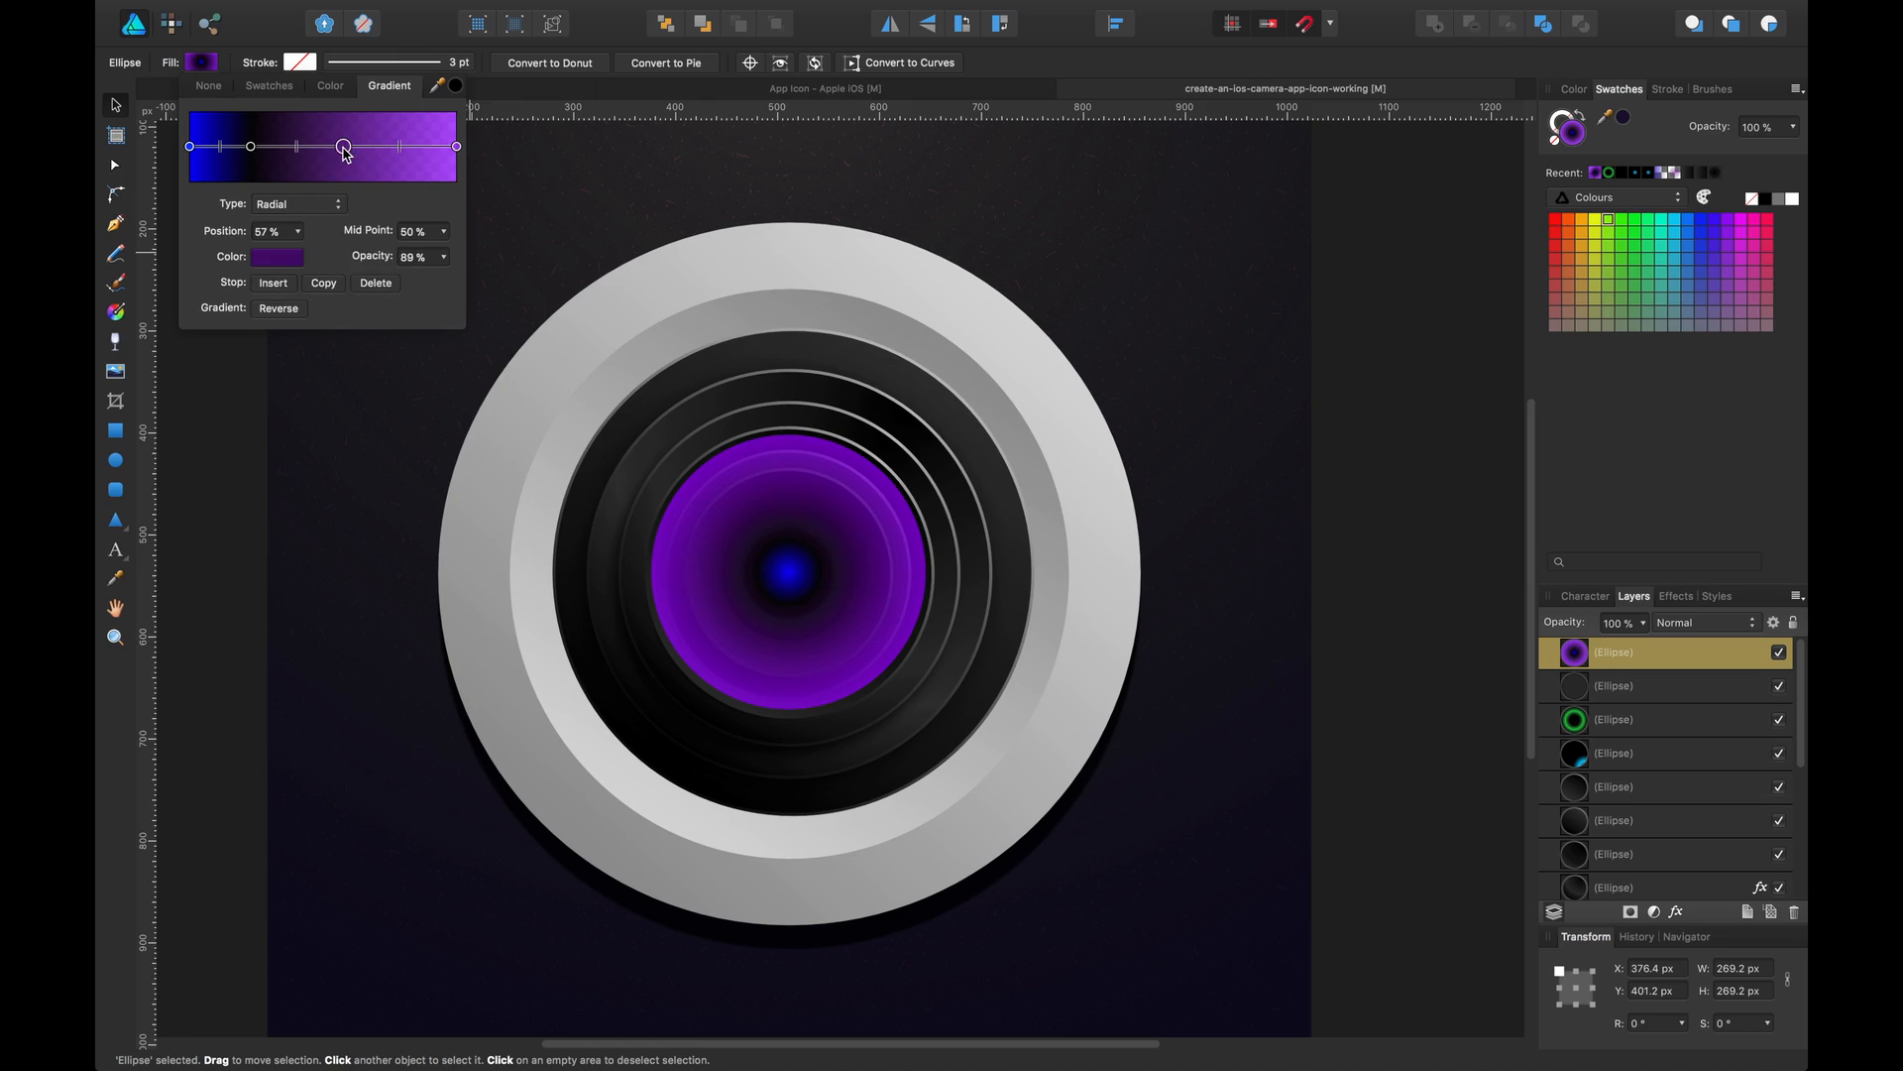
click(297, 256)
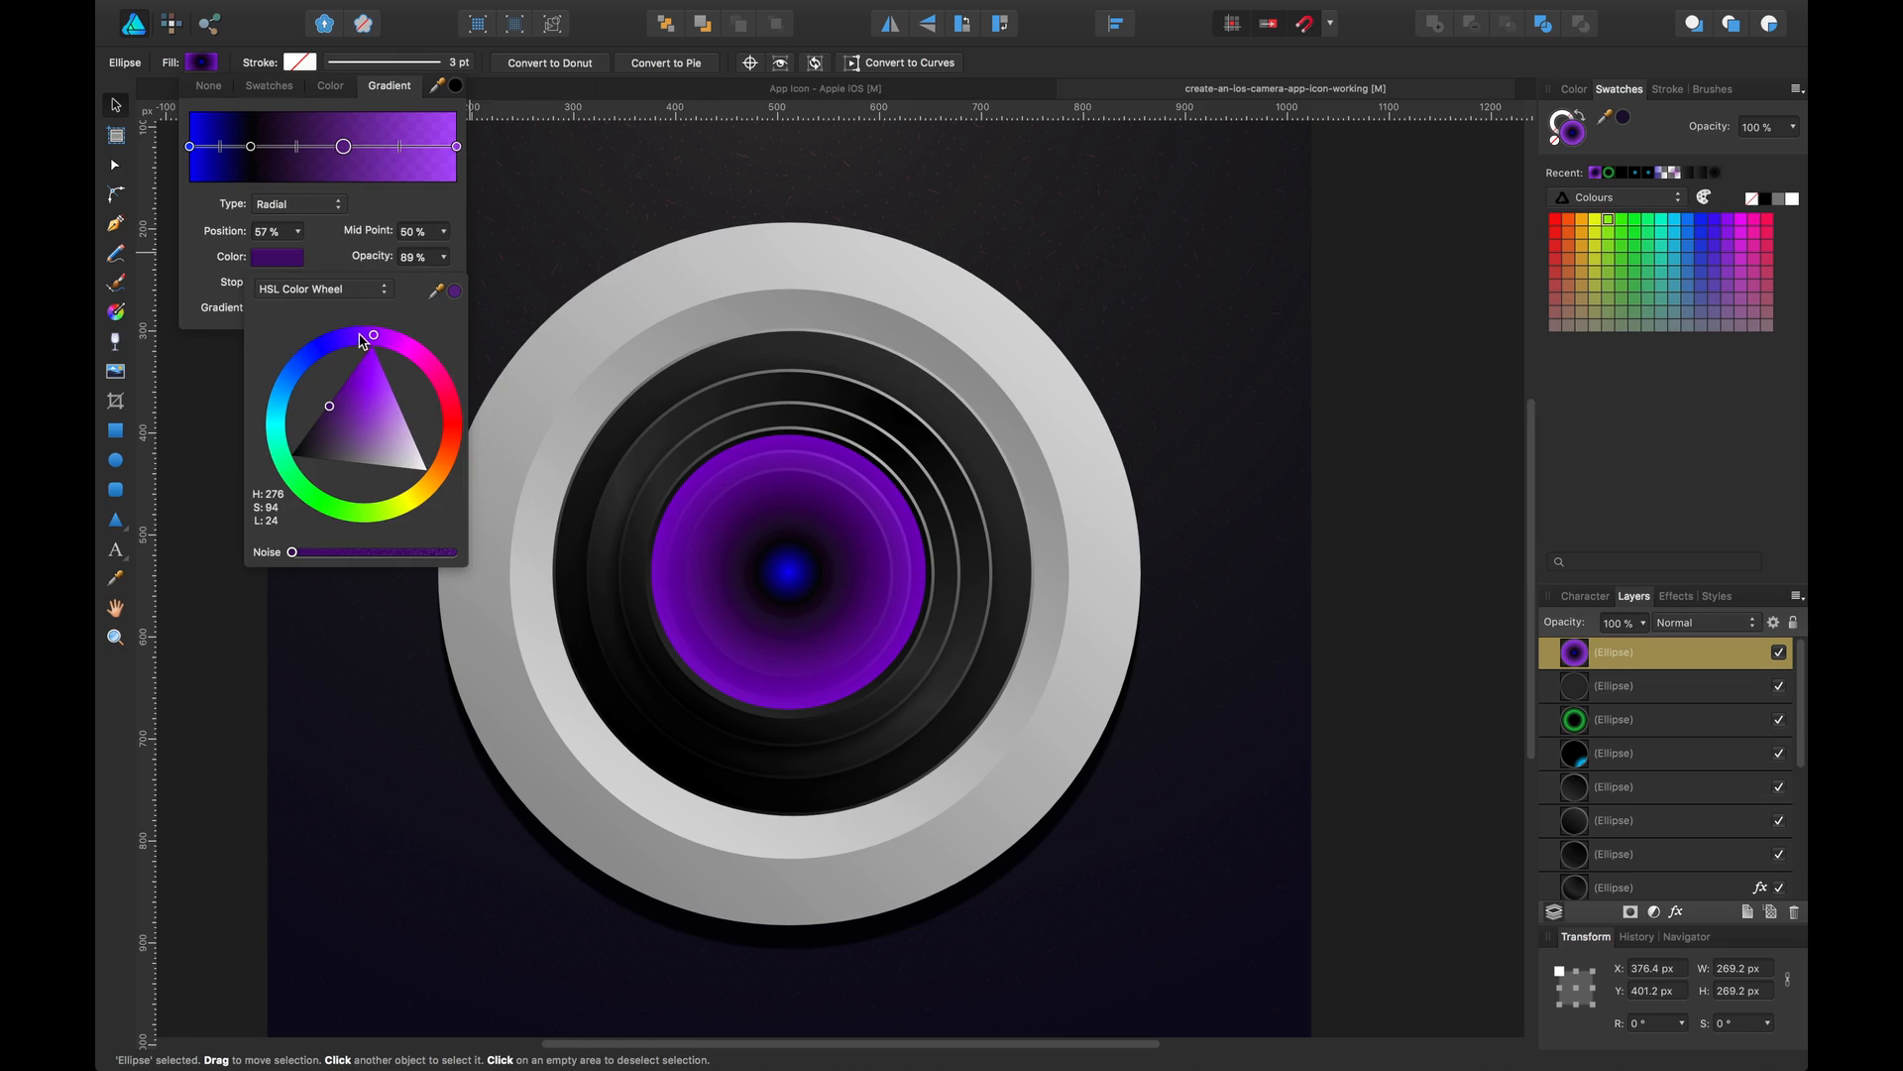
drag(362, 341, 331, 340)
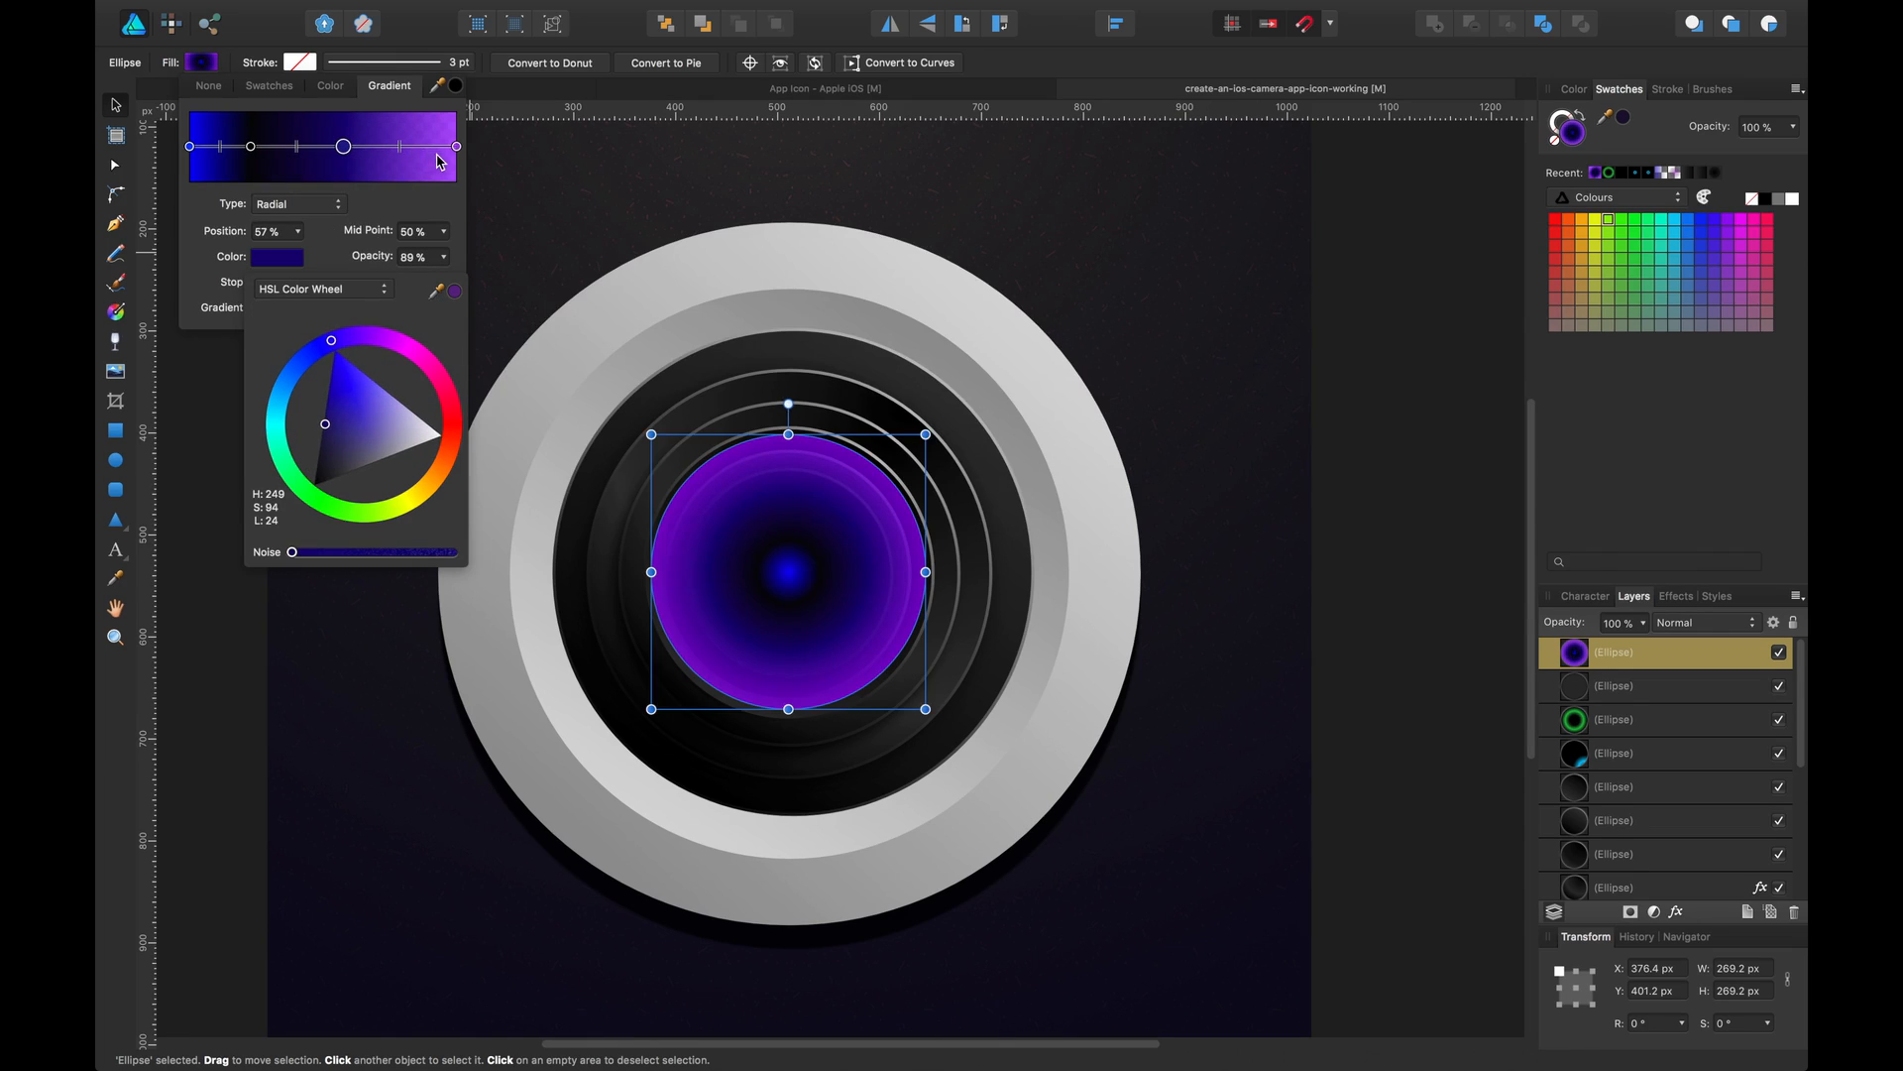
Set the outer stop's opacity to 100%, shift the violet stop outward and the black stop to 37%
click(456, 147)
drag(382, 256, 522, 247)
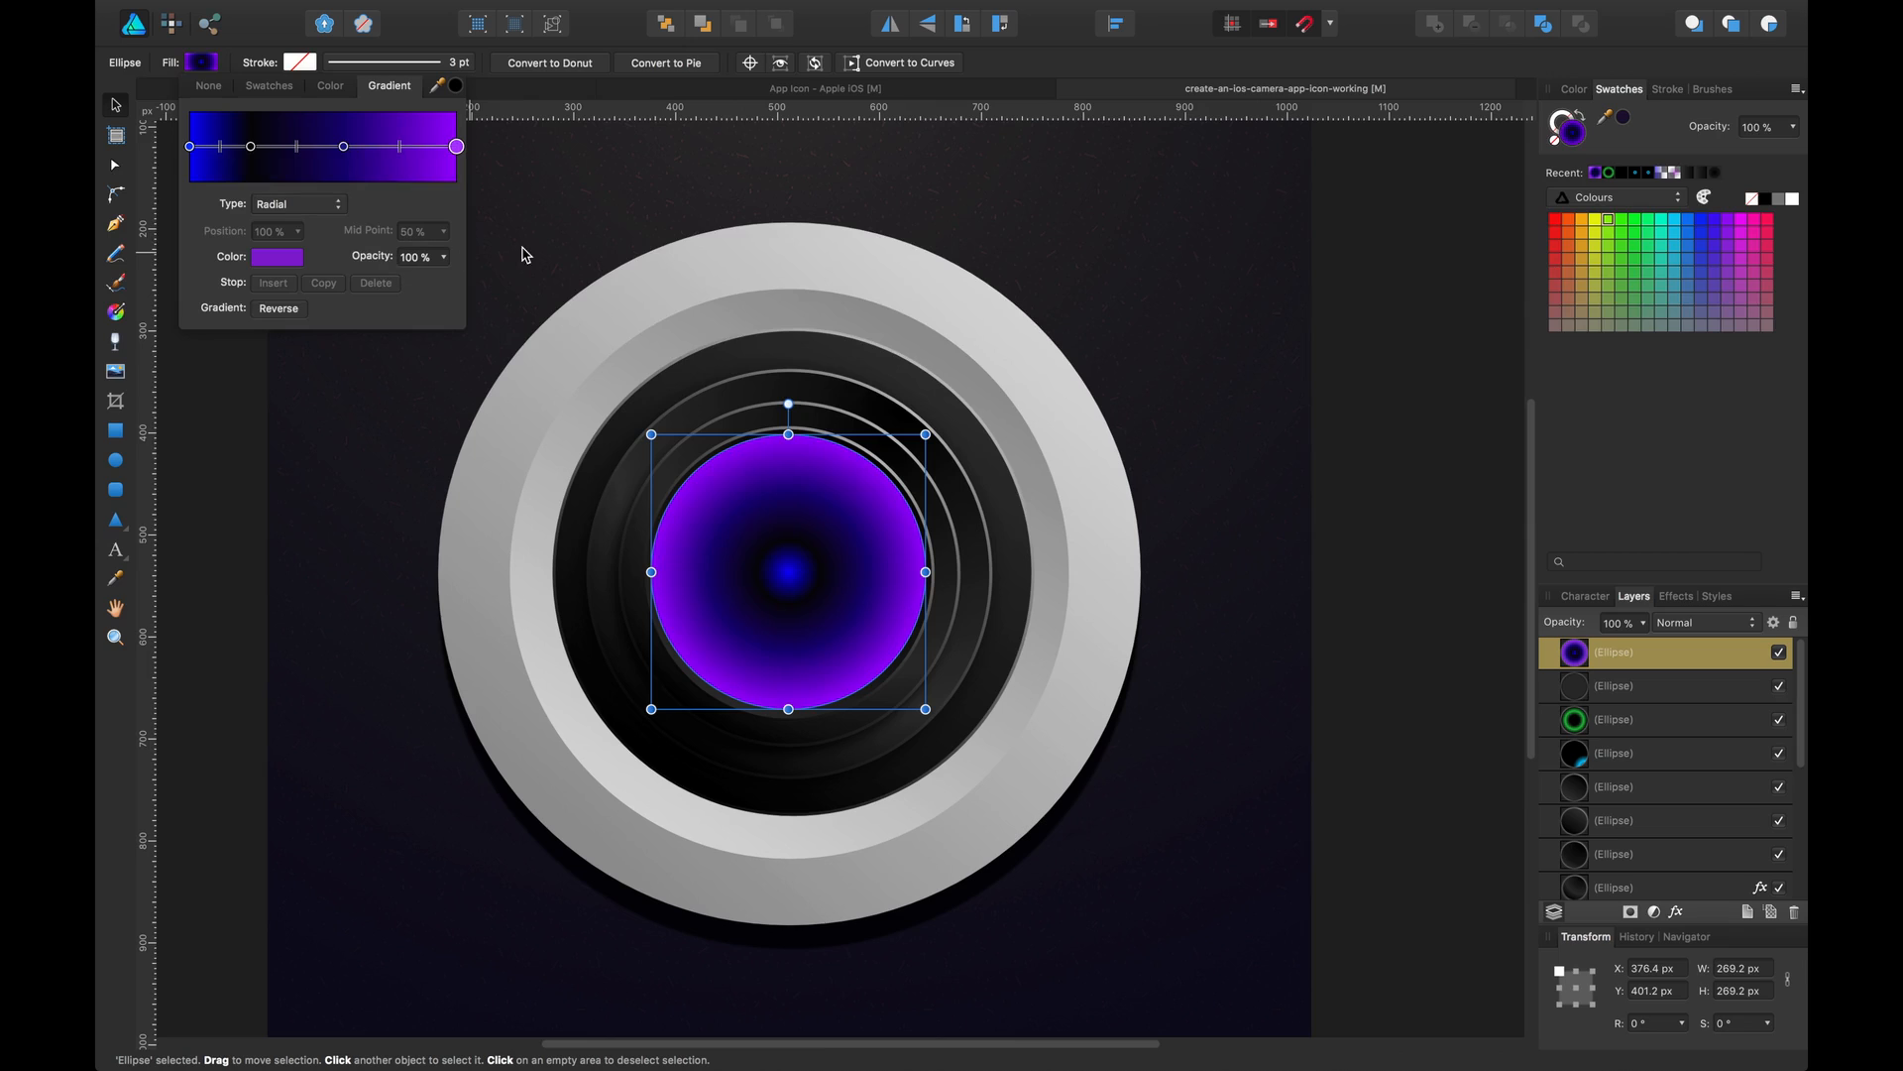
mouse_move(346, 147)
mouse_down()
mouse_move(396, 147)
mouse_move(379, 147)
mouse_up()
drag(252, 146, 292, 166)
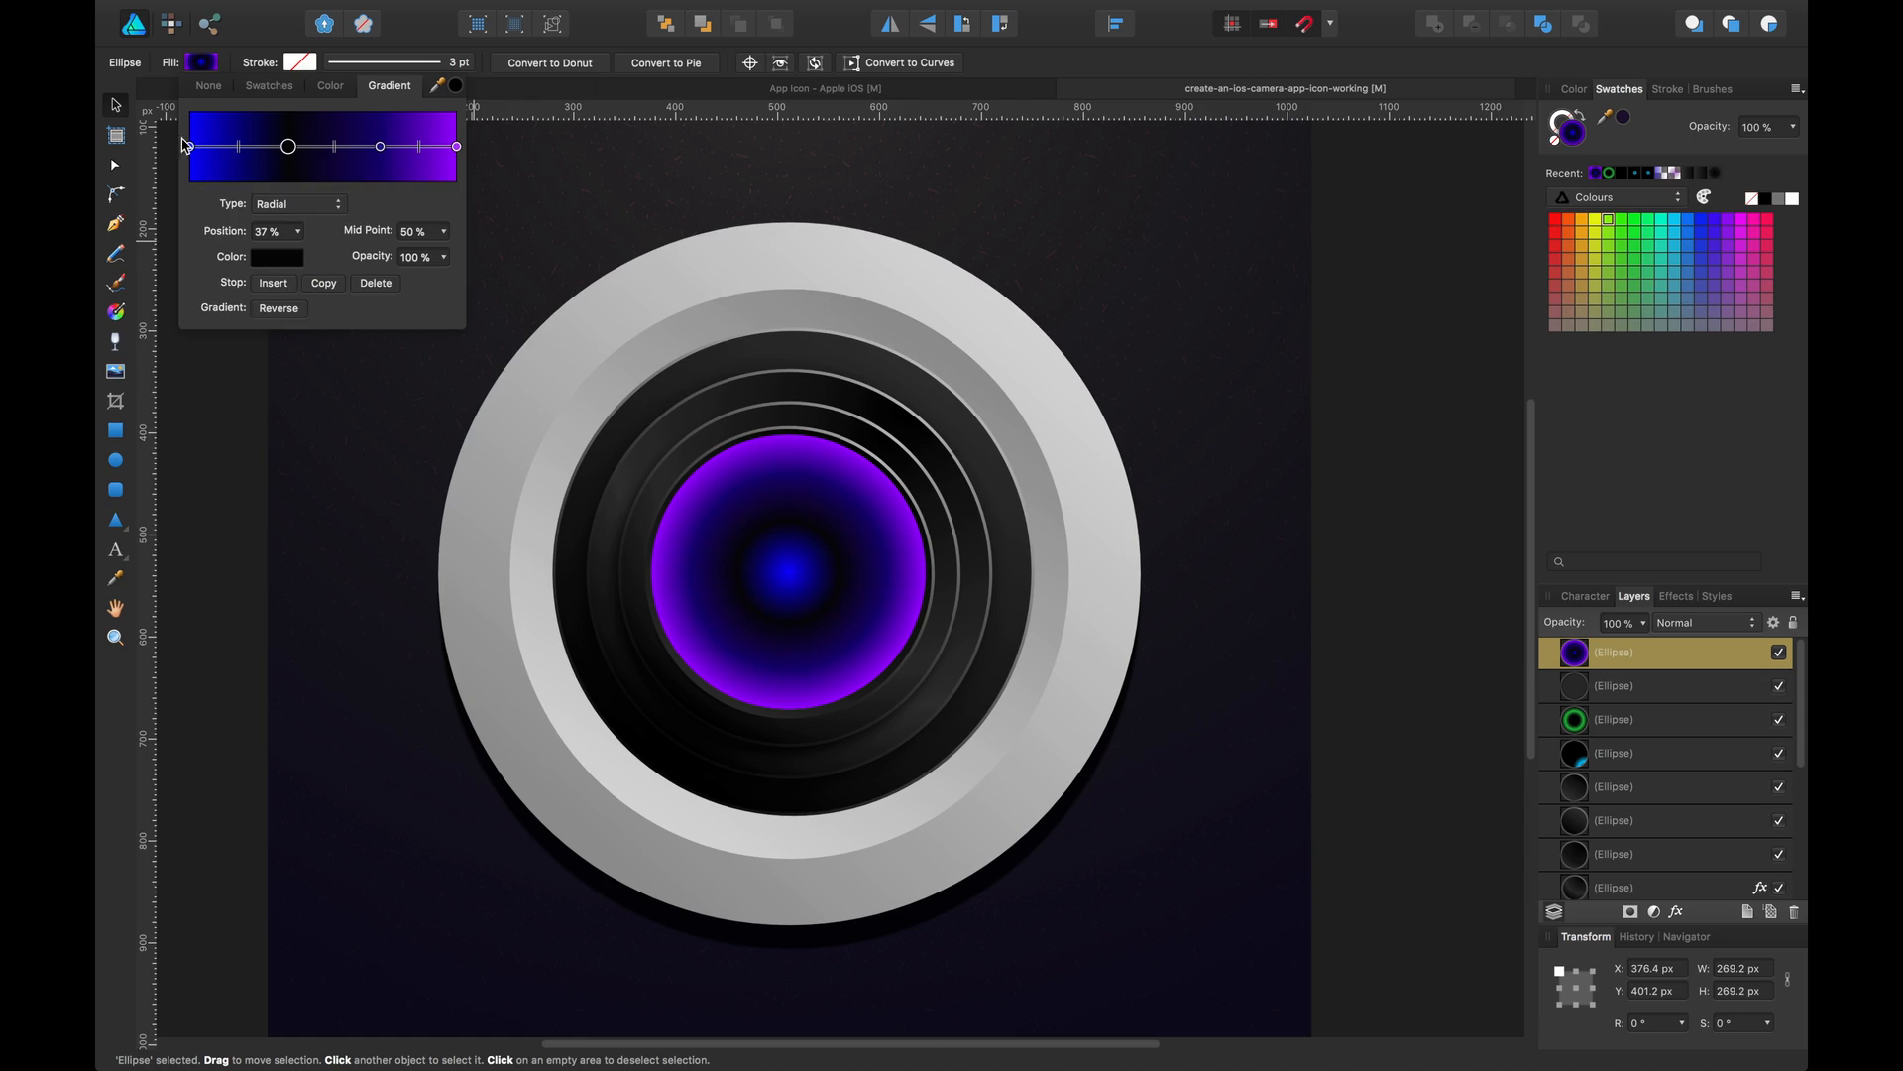
click(236, 442)
click(838, 548)
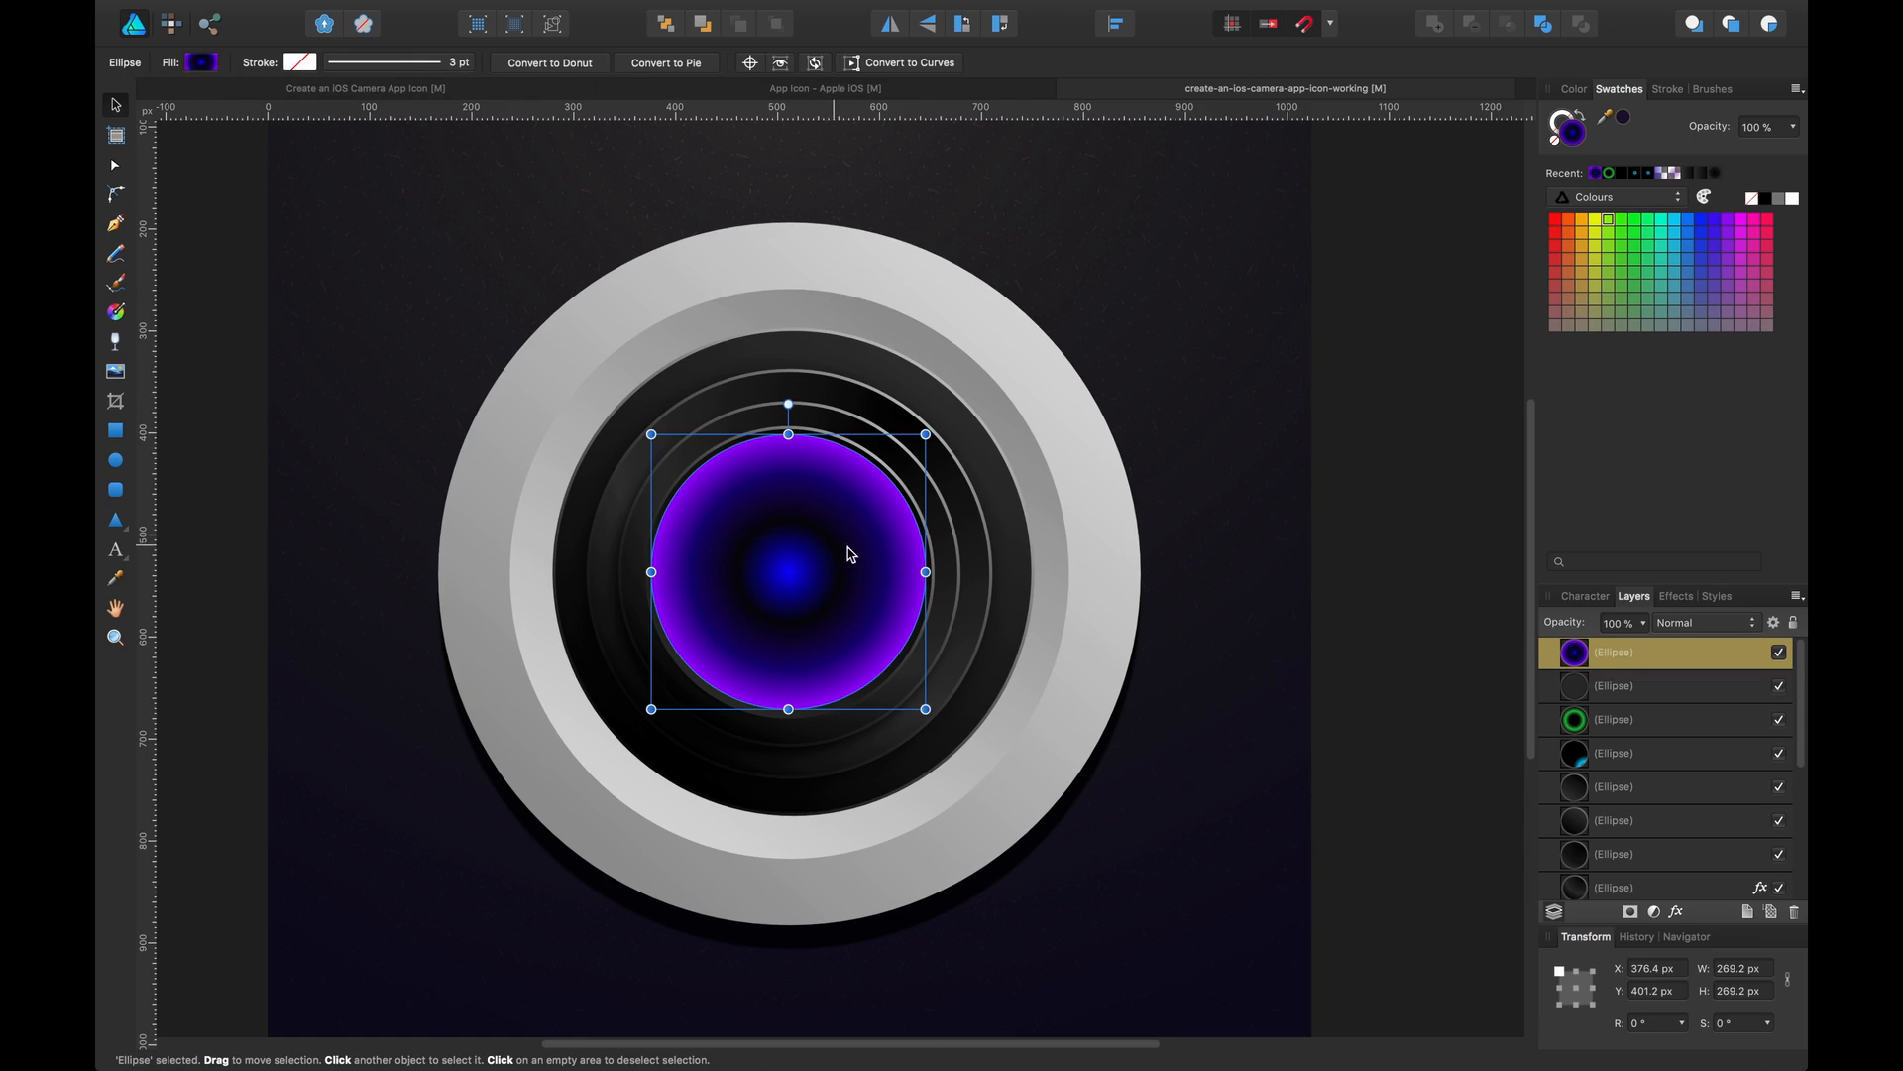
Enlarge the purple glass ellipse slightly to about 275 px and nudge it down
drag(925, 434, 931, 429)
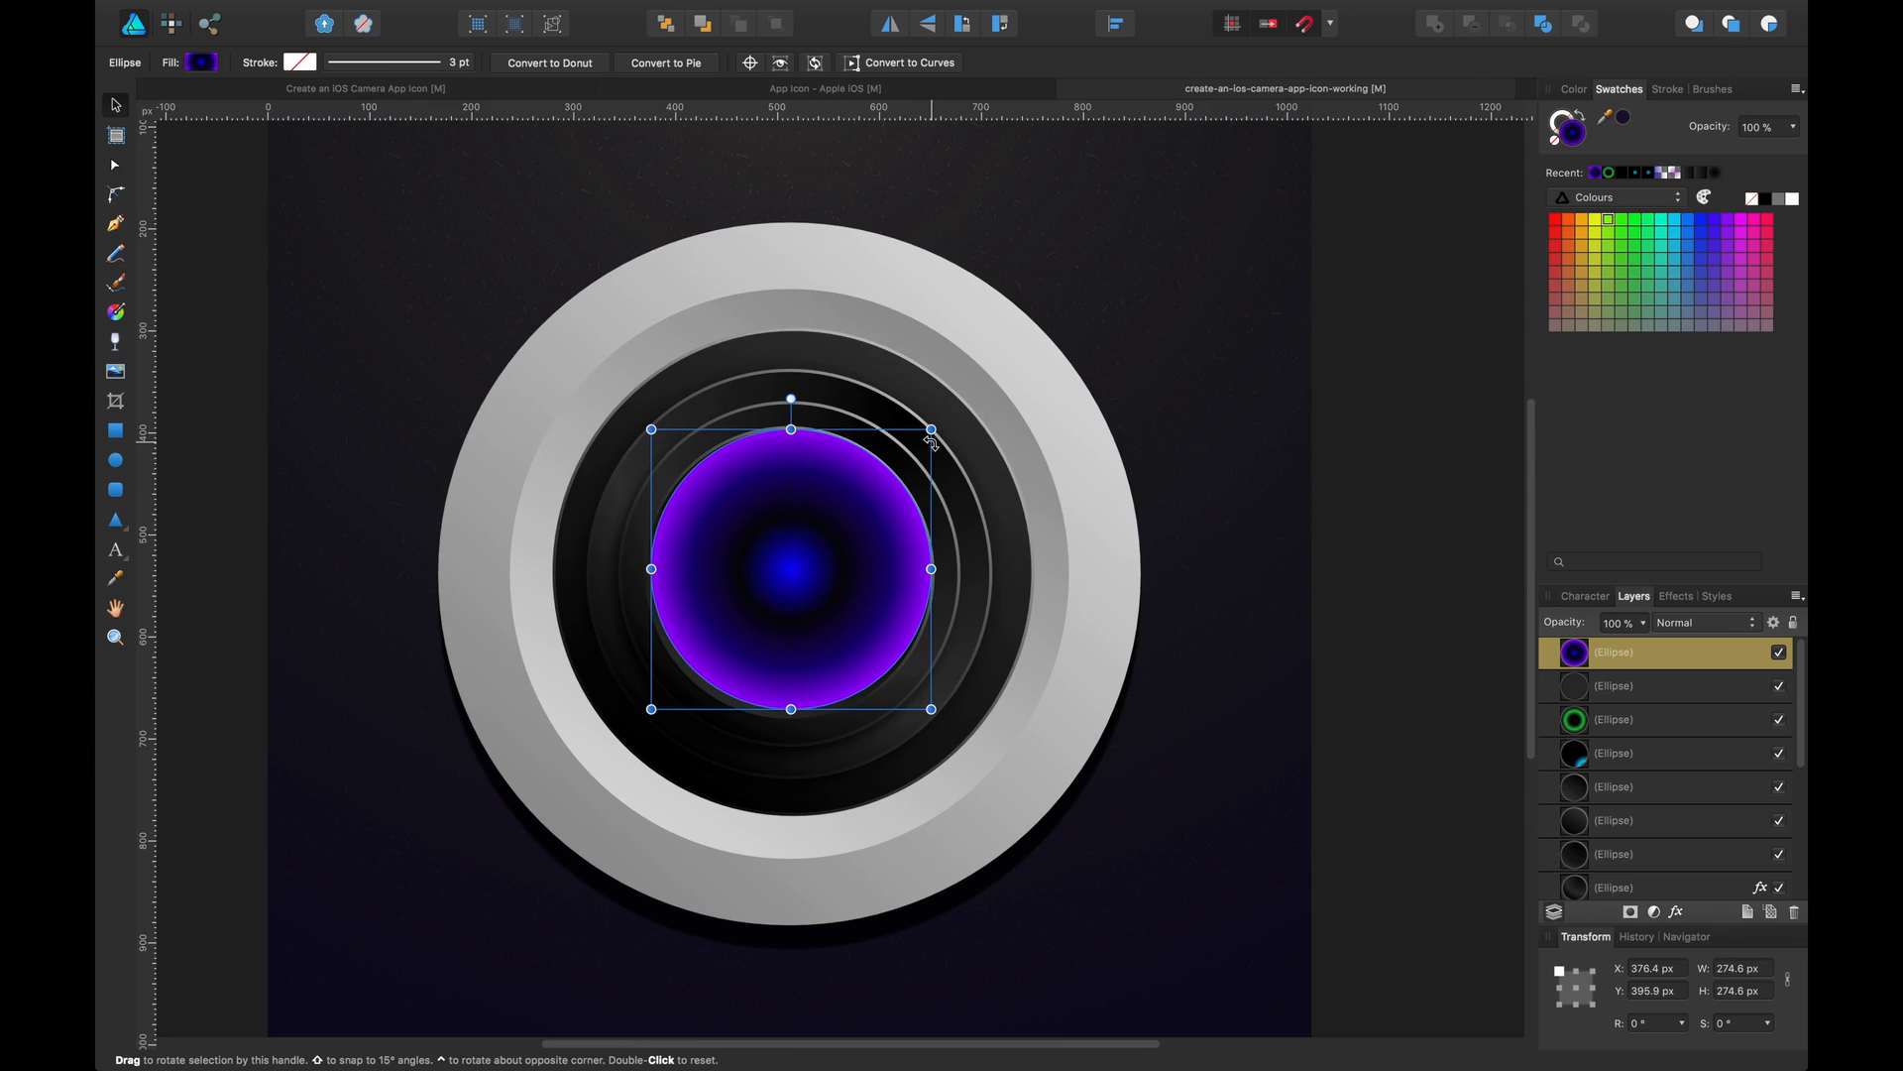
key(Down)
key(Down)
Send the purple glass ellipse back three levels, below the green ring and cyan reflection ellipses
key(super+bracketleft)
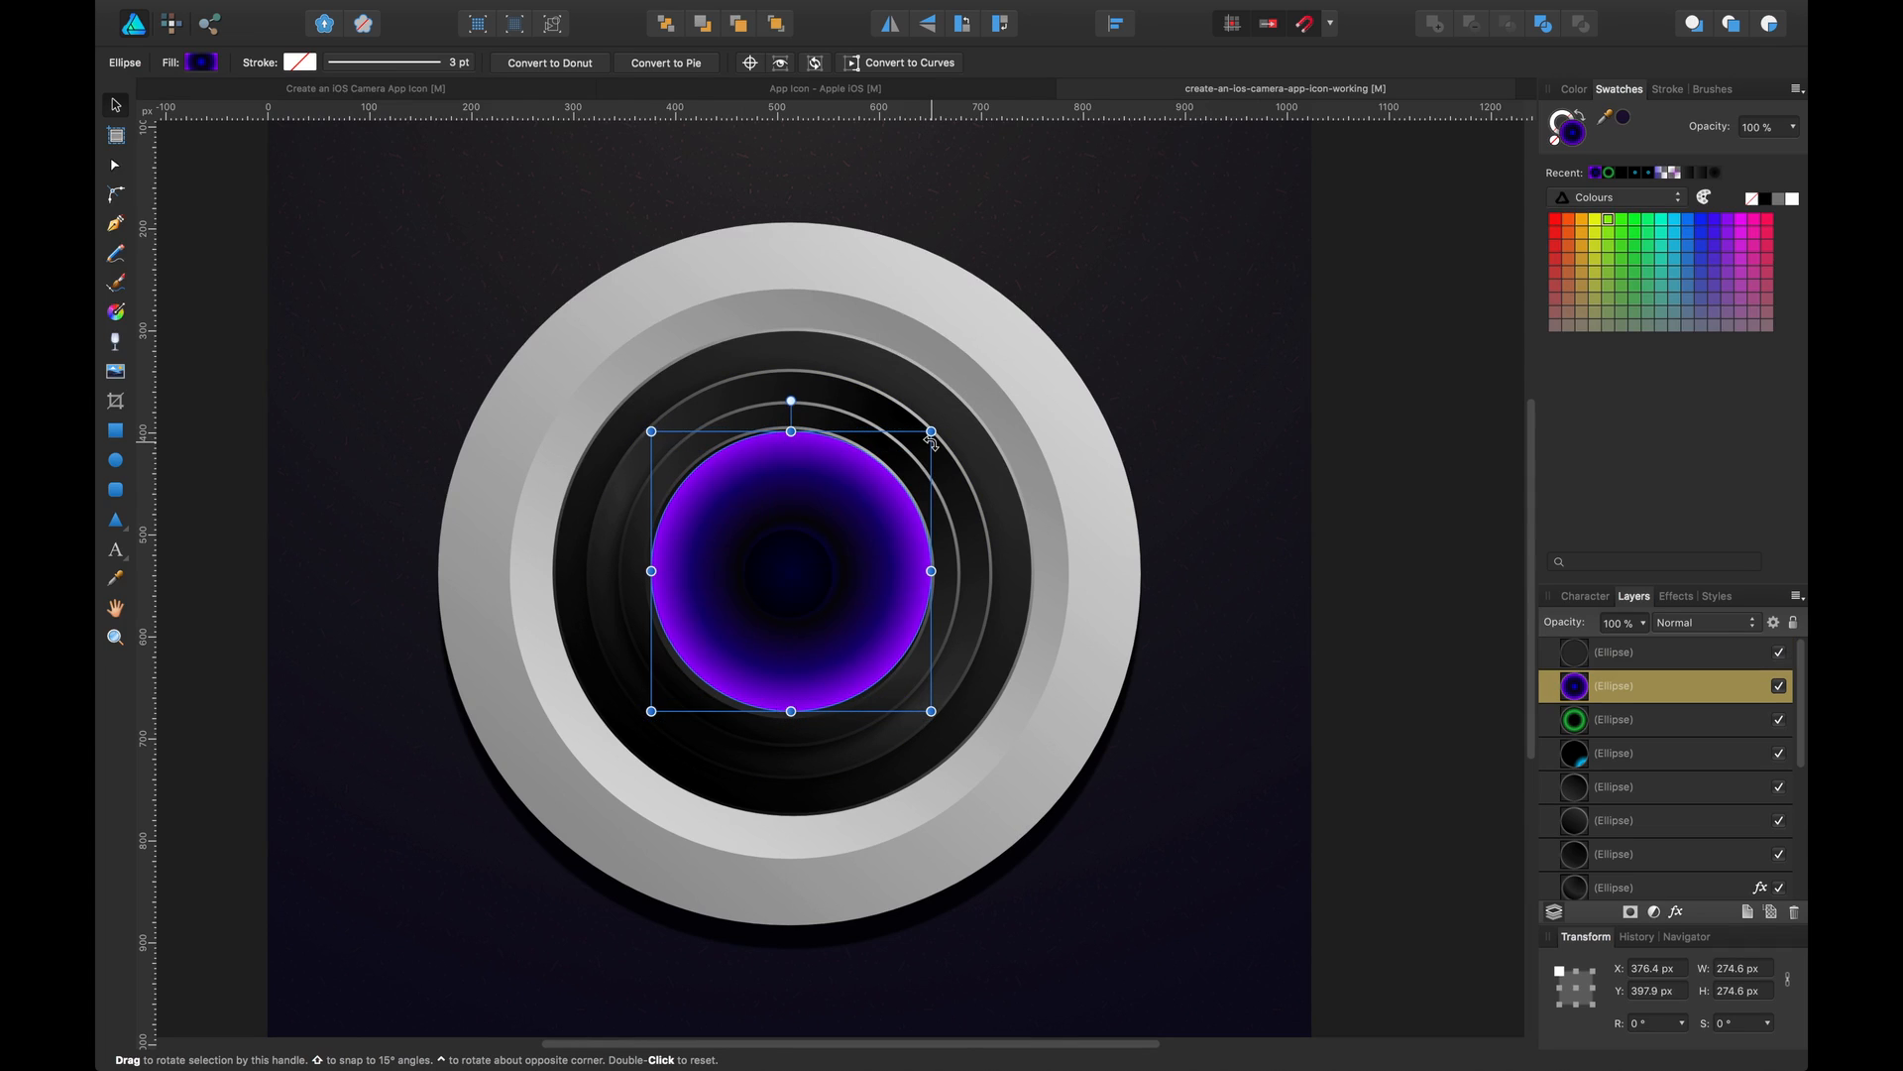
key(super+bracketleft)
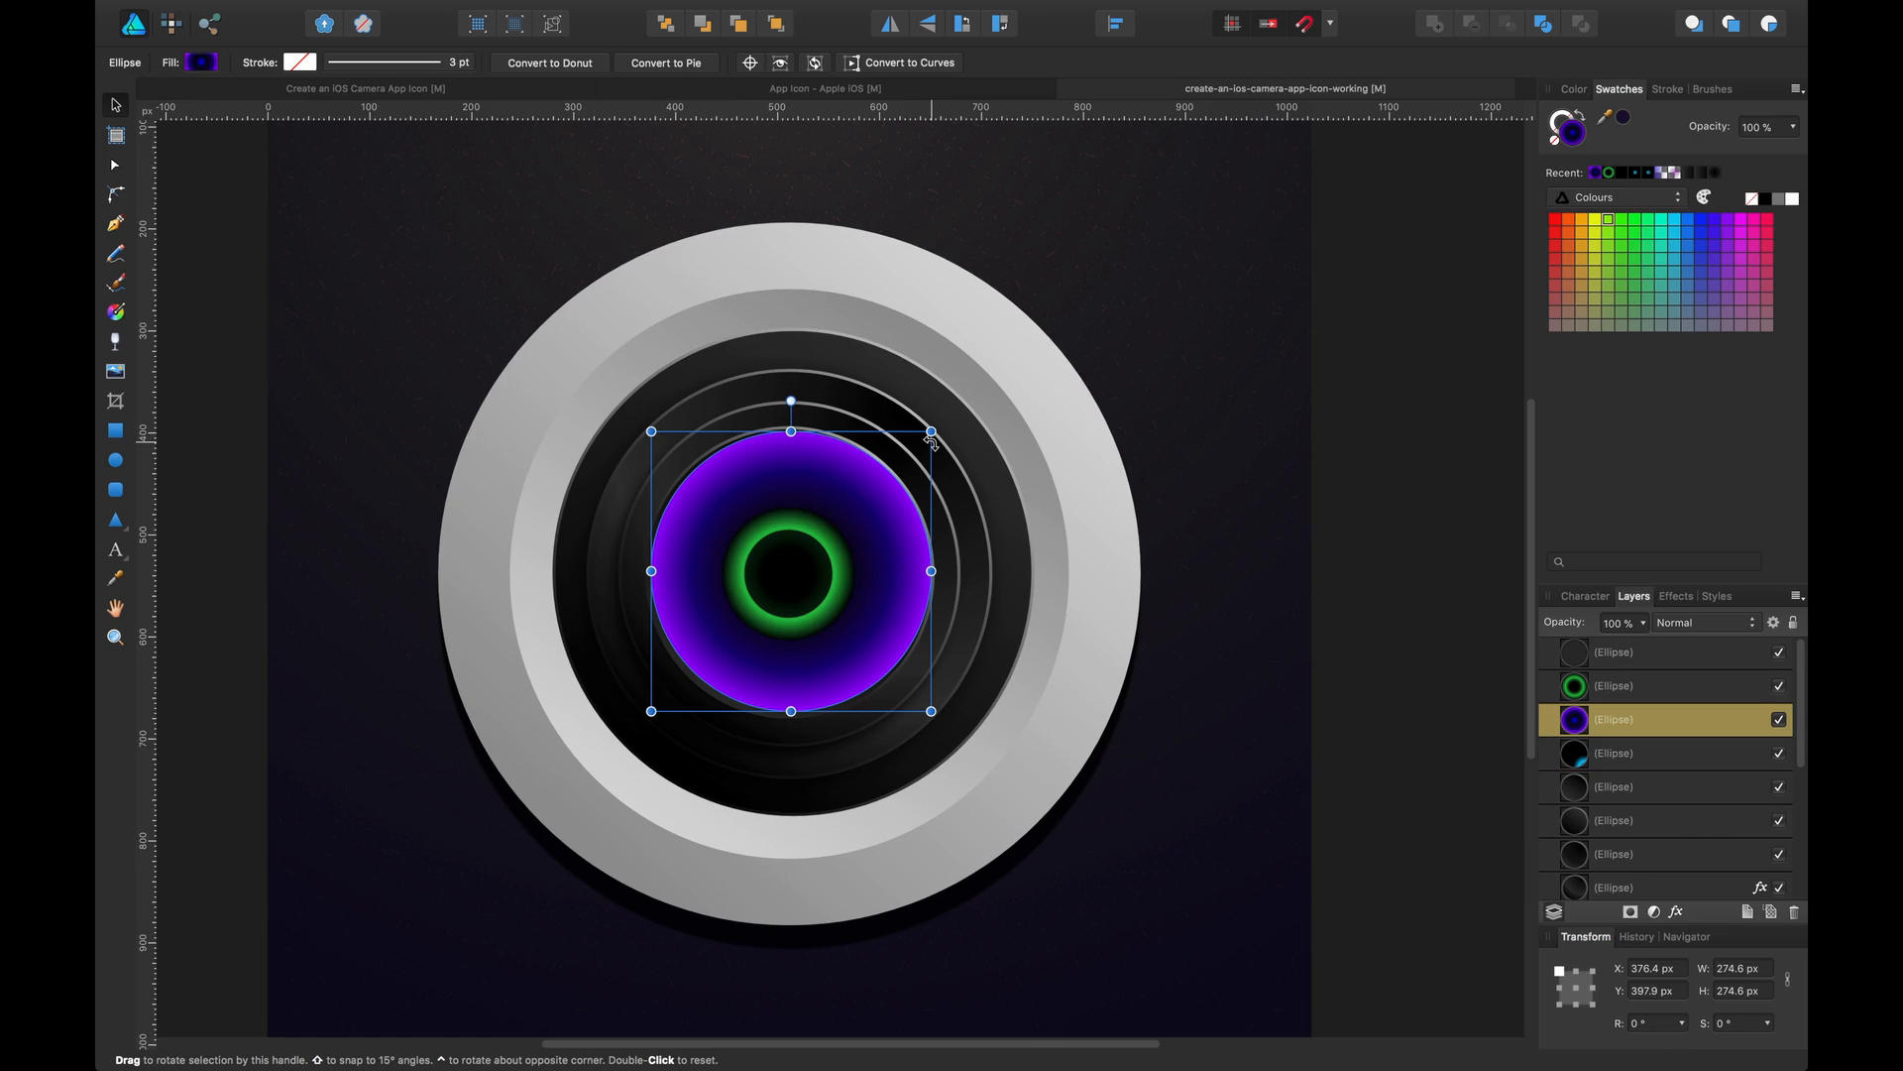
key(super+bracketleft)
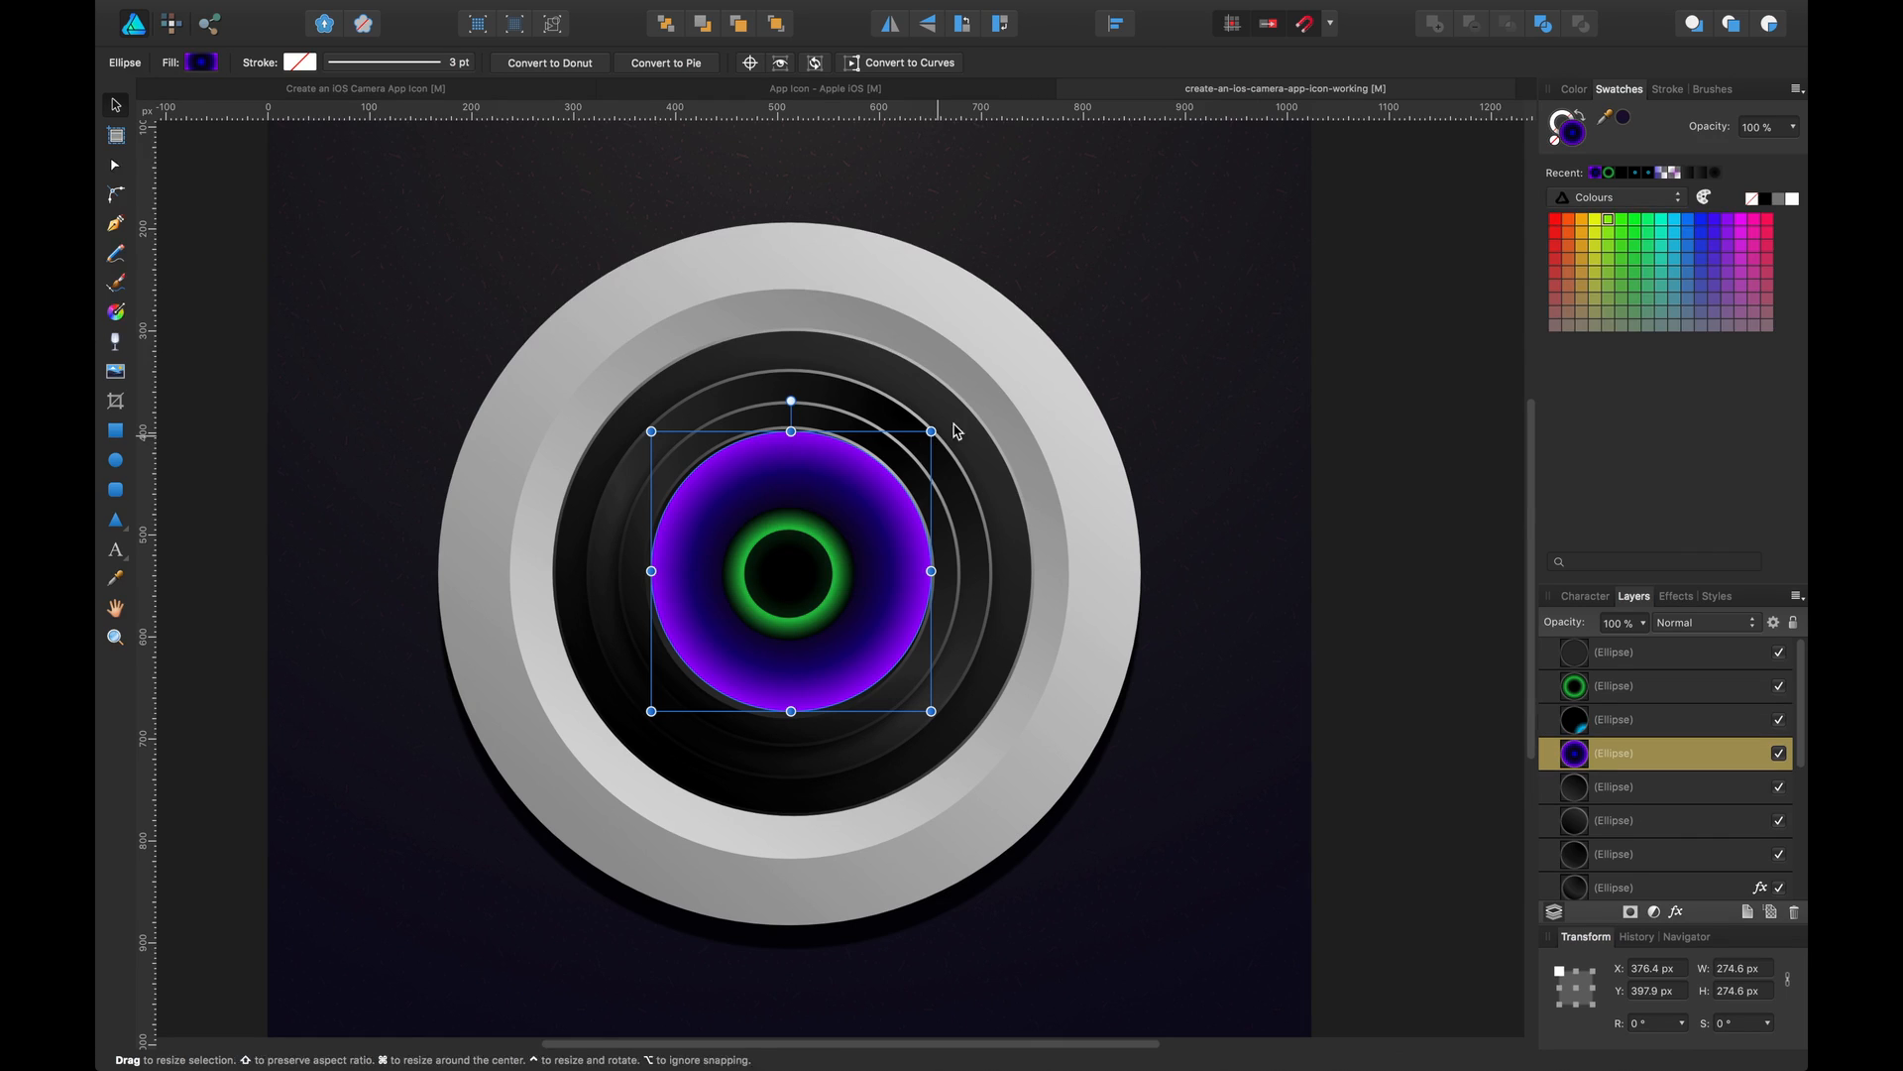
Lower the purple glass ellipse's opacity to 74% and the green ring's opacity to 79%
key(8)
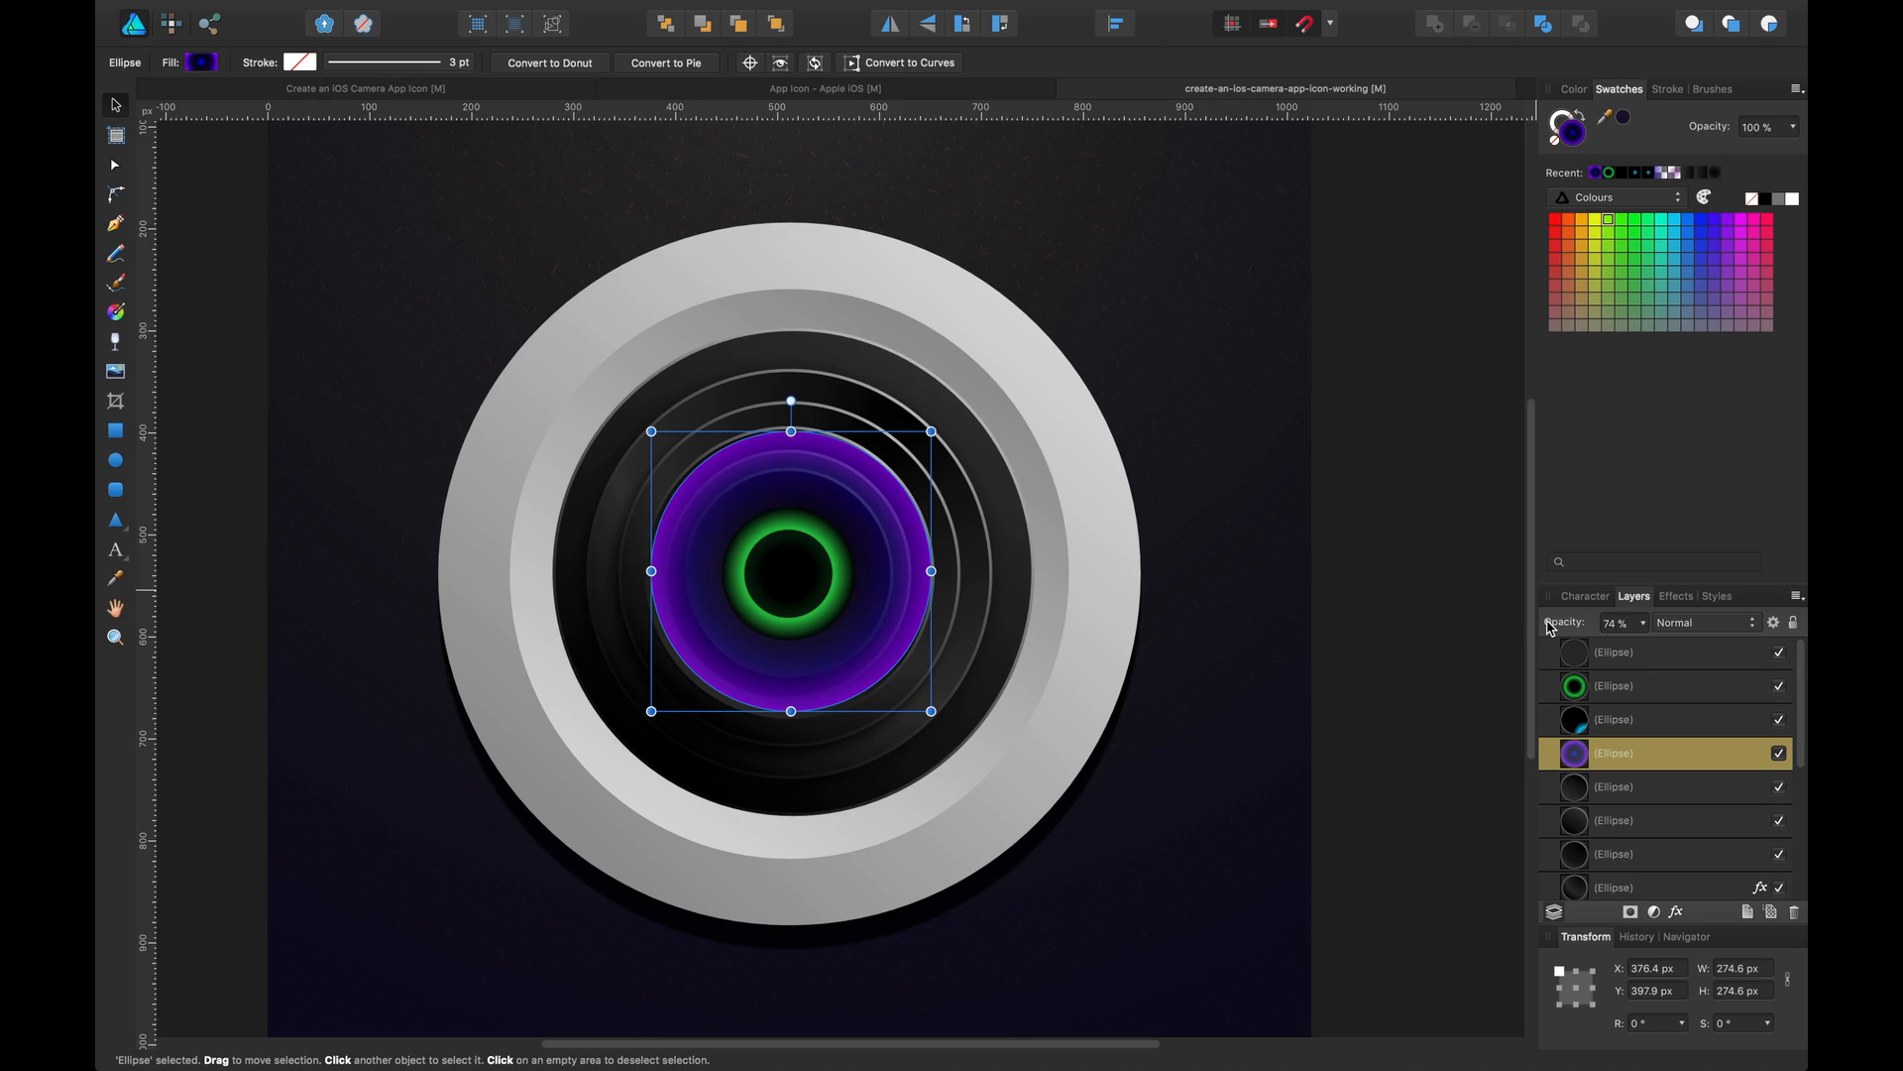
click(1611, 675)
drag(1581, 623, 1559, 626)
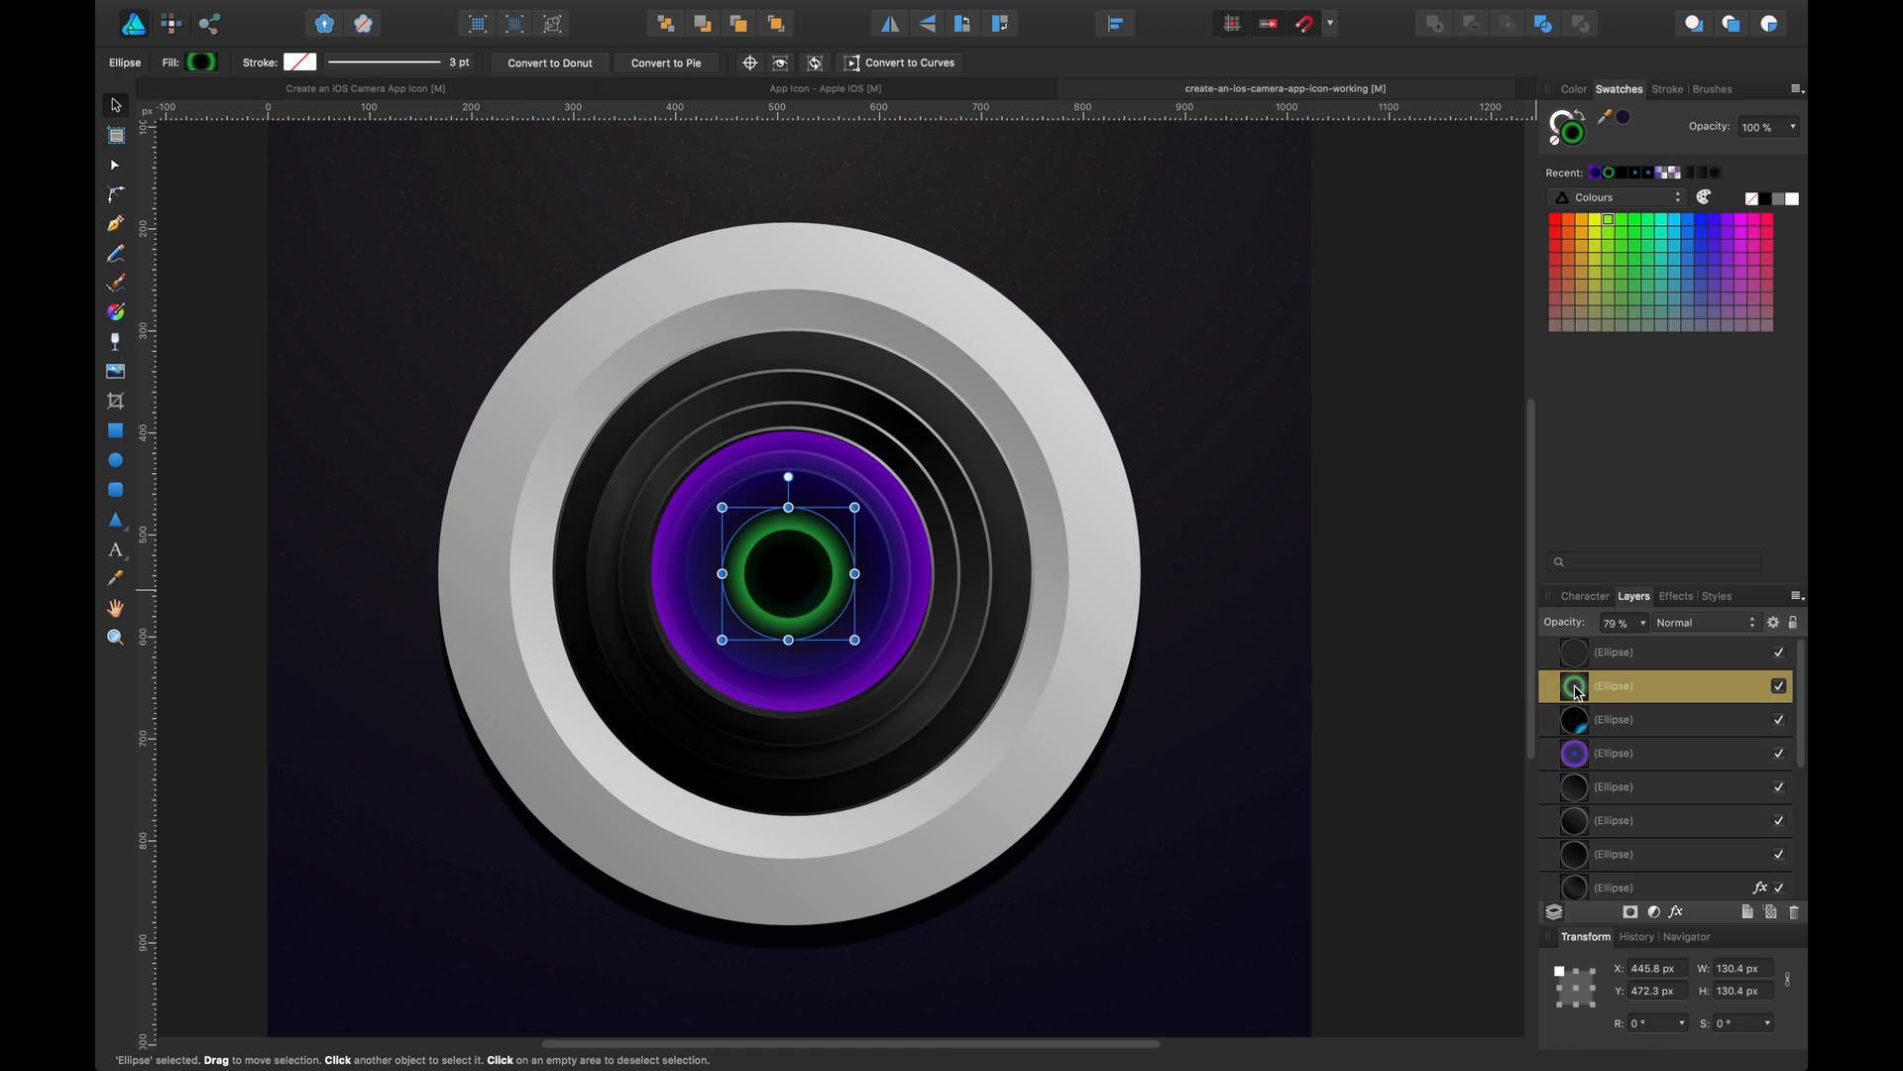
Bring the cyan reflection ellipse up to the top of the layer stack
click(1593, 719)
key(super+bracketright)
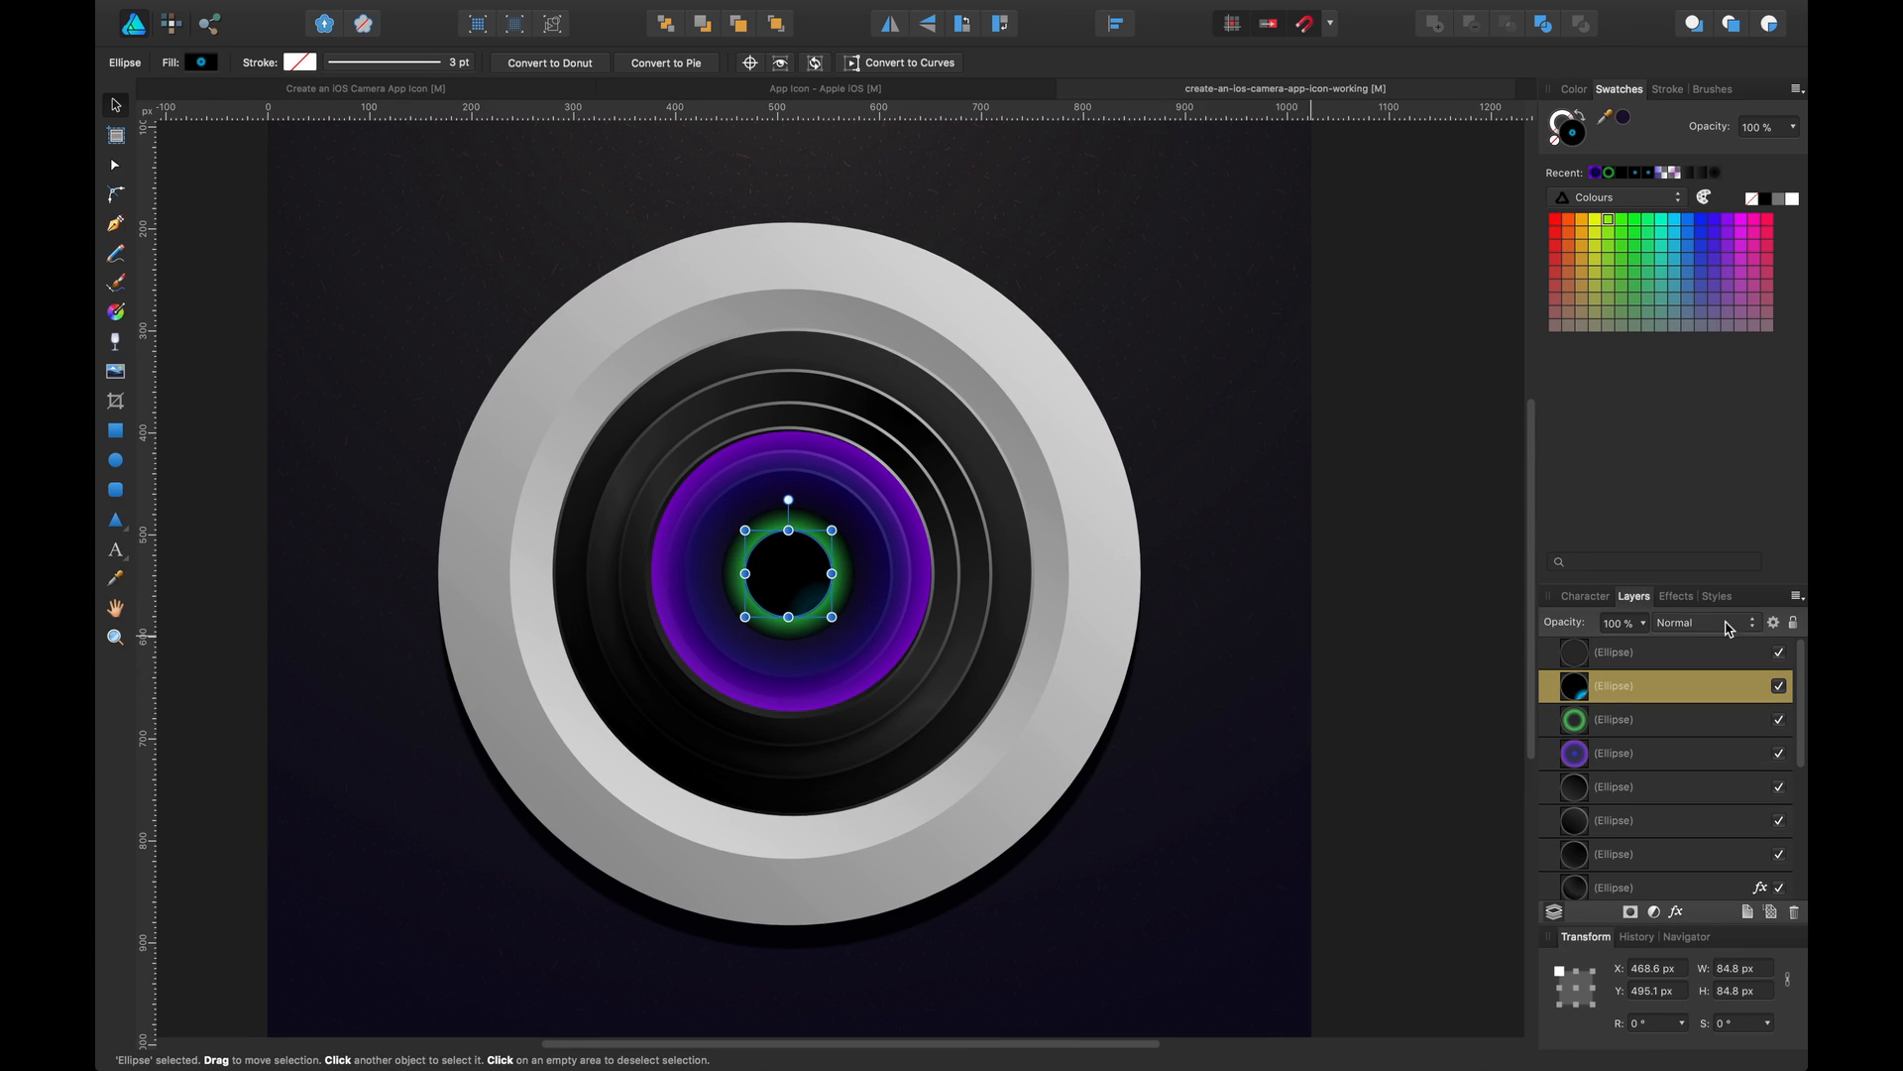
click(1603, 659)
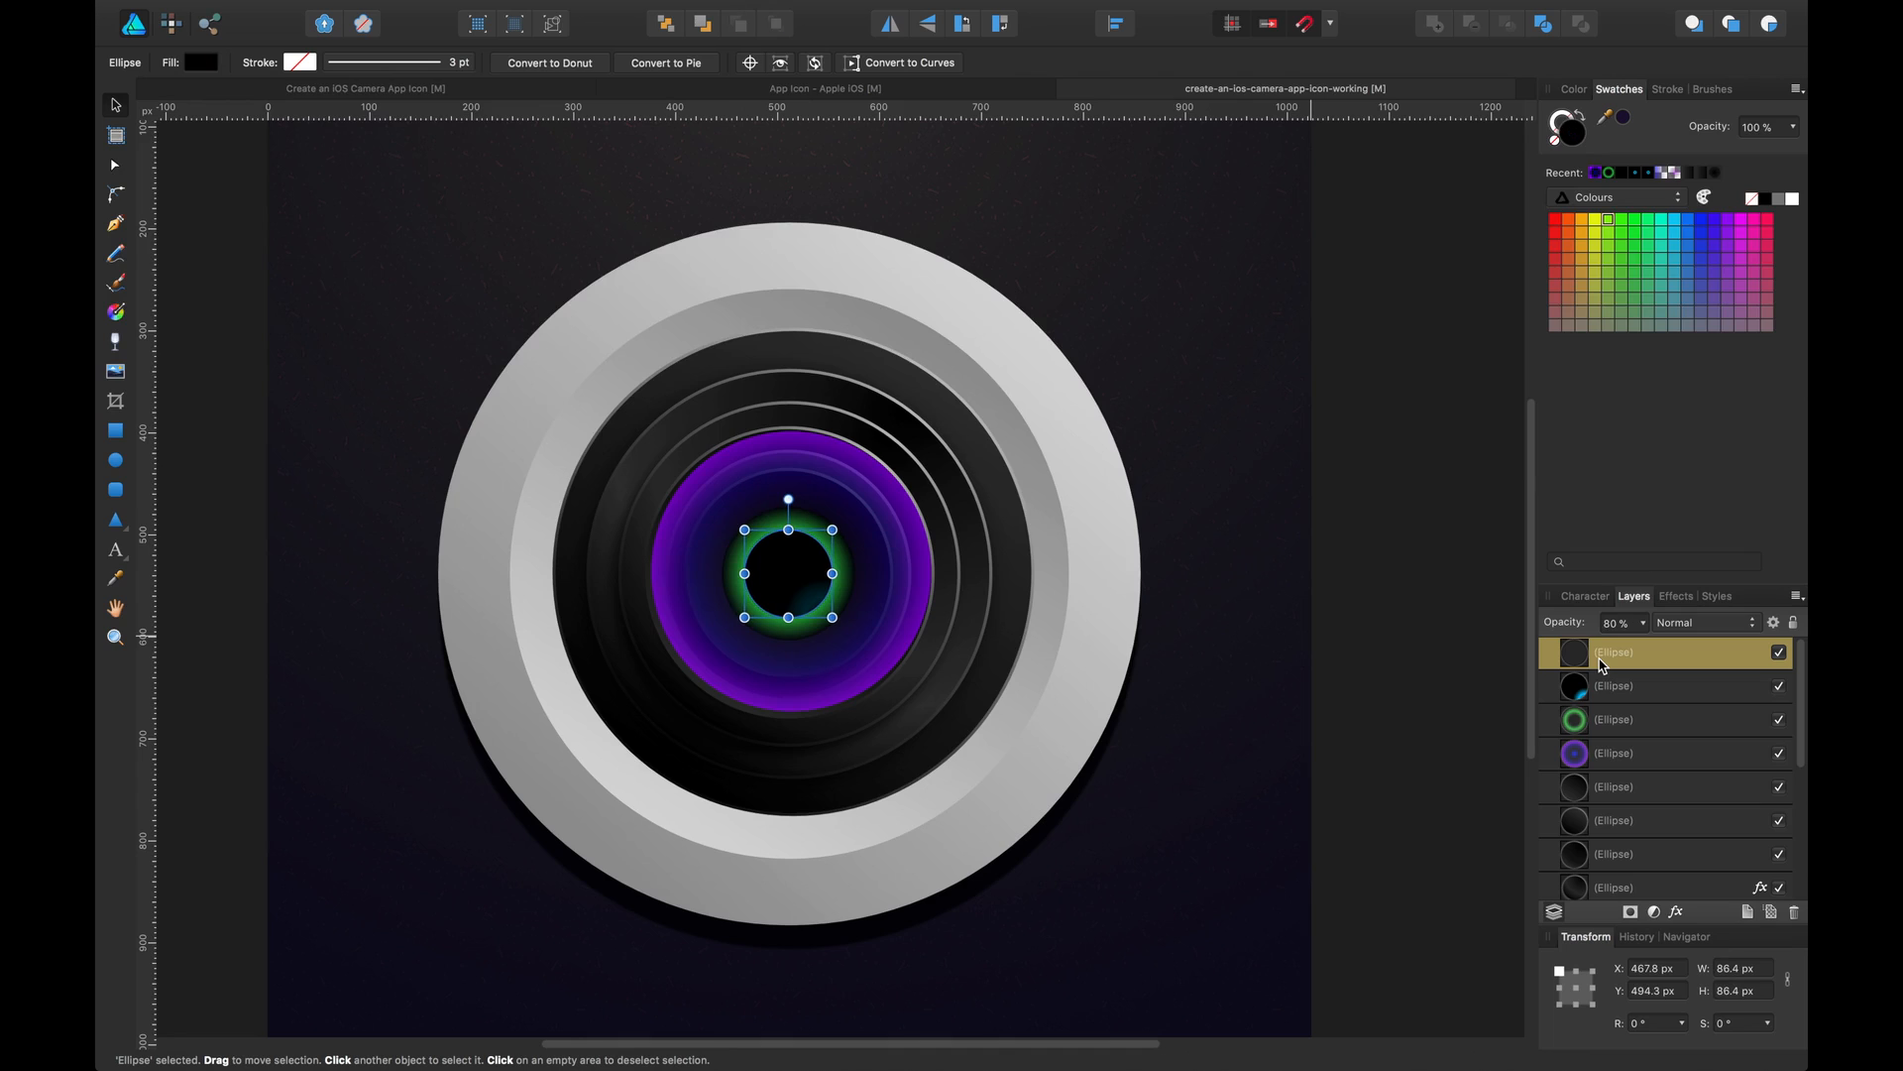
click(1624, 691)
key(super+bracketright)
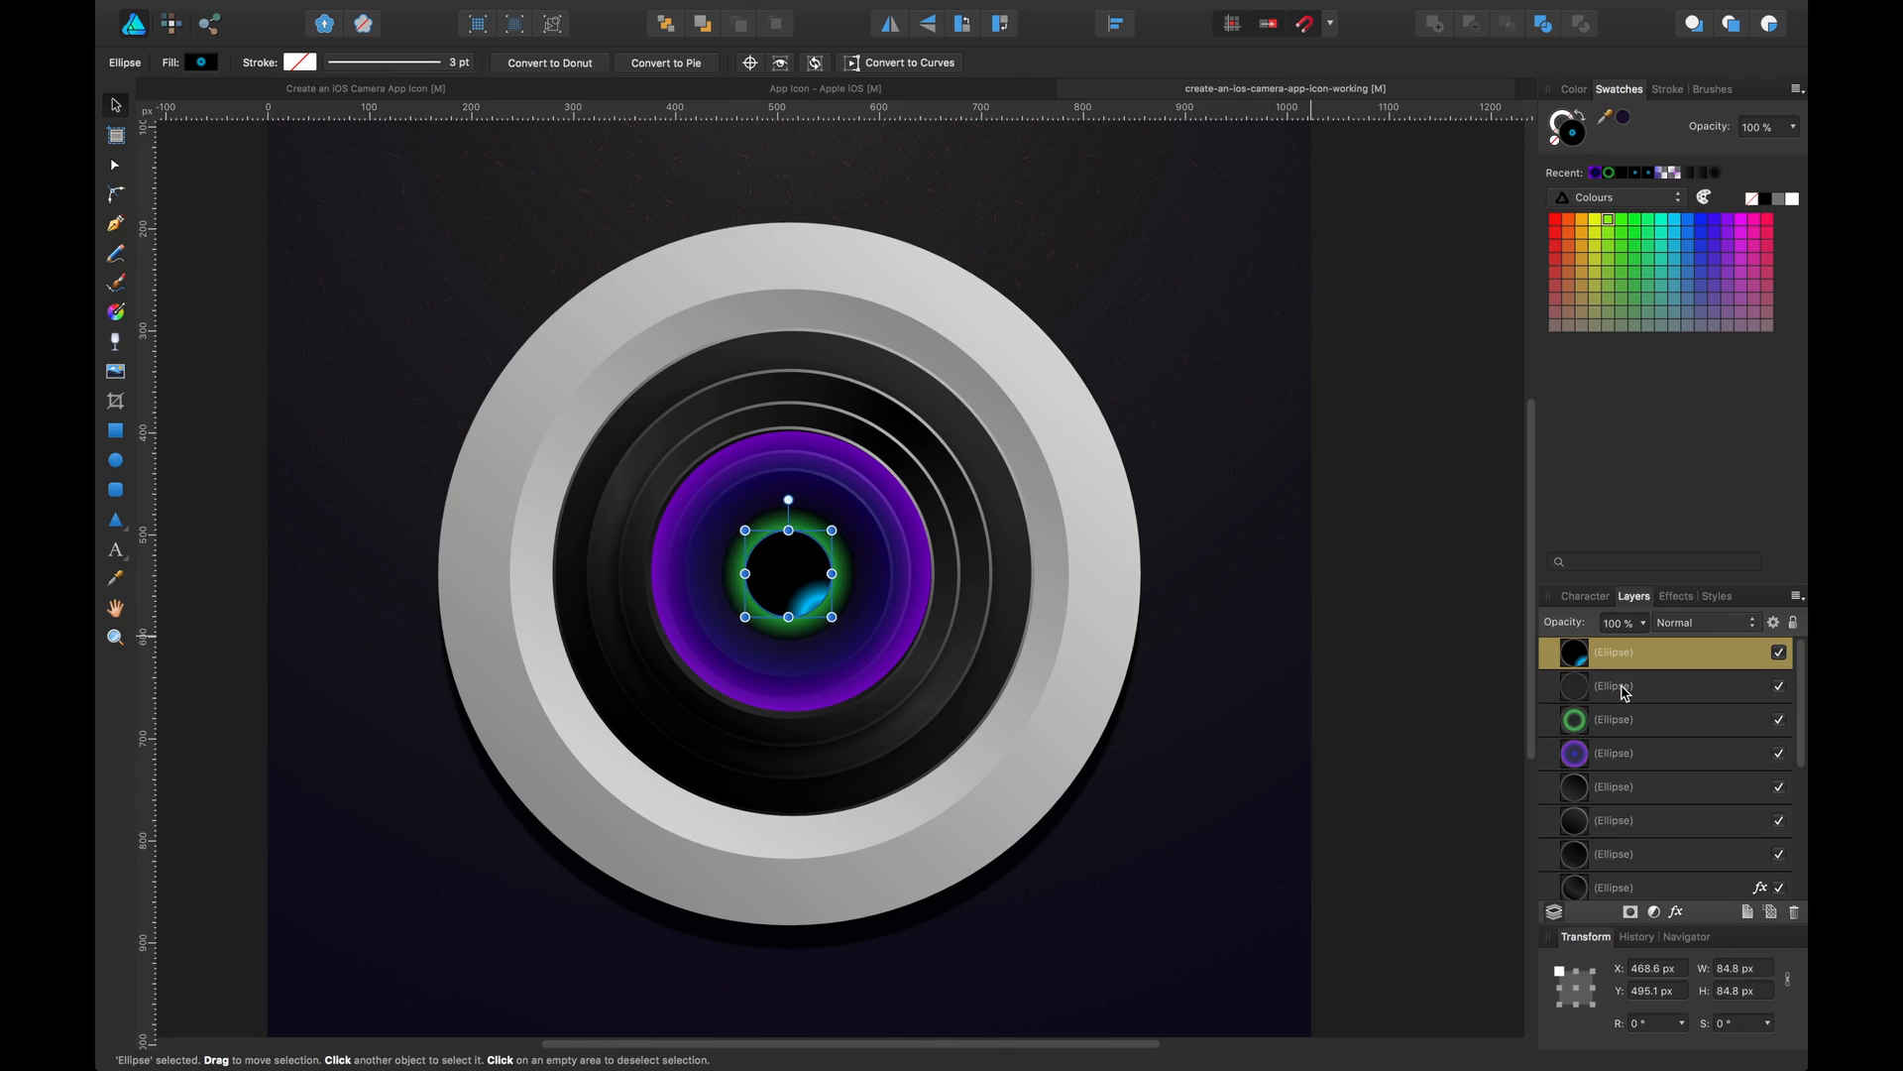
Save the working document
click(1454, 568)
drag(1372, 506, 1360, 502)
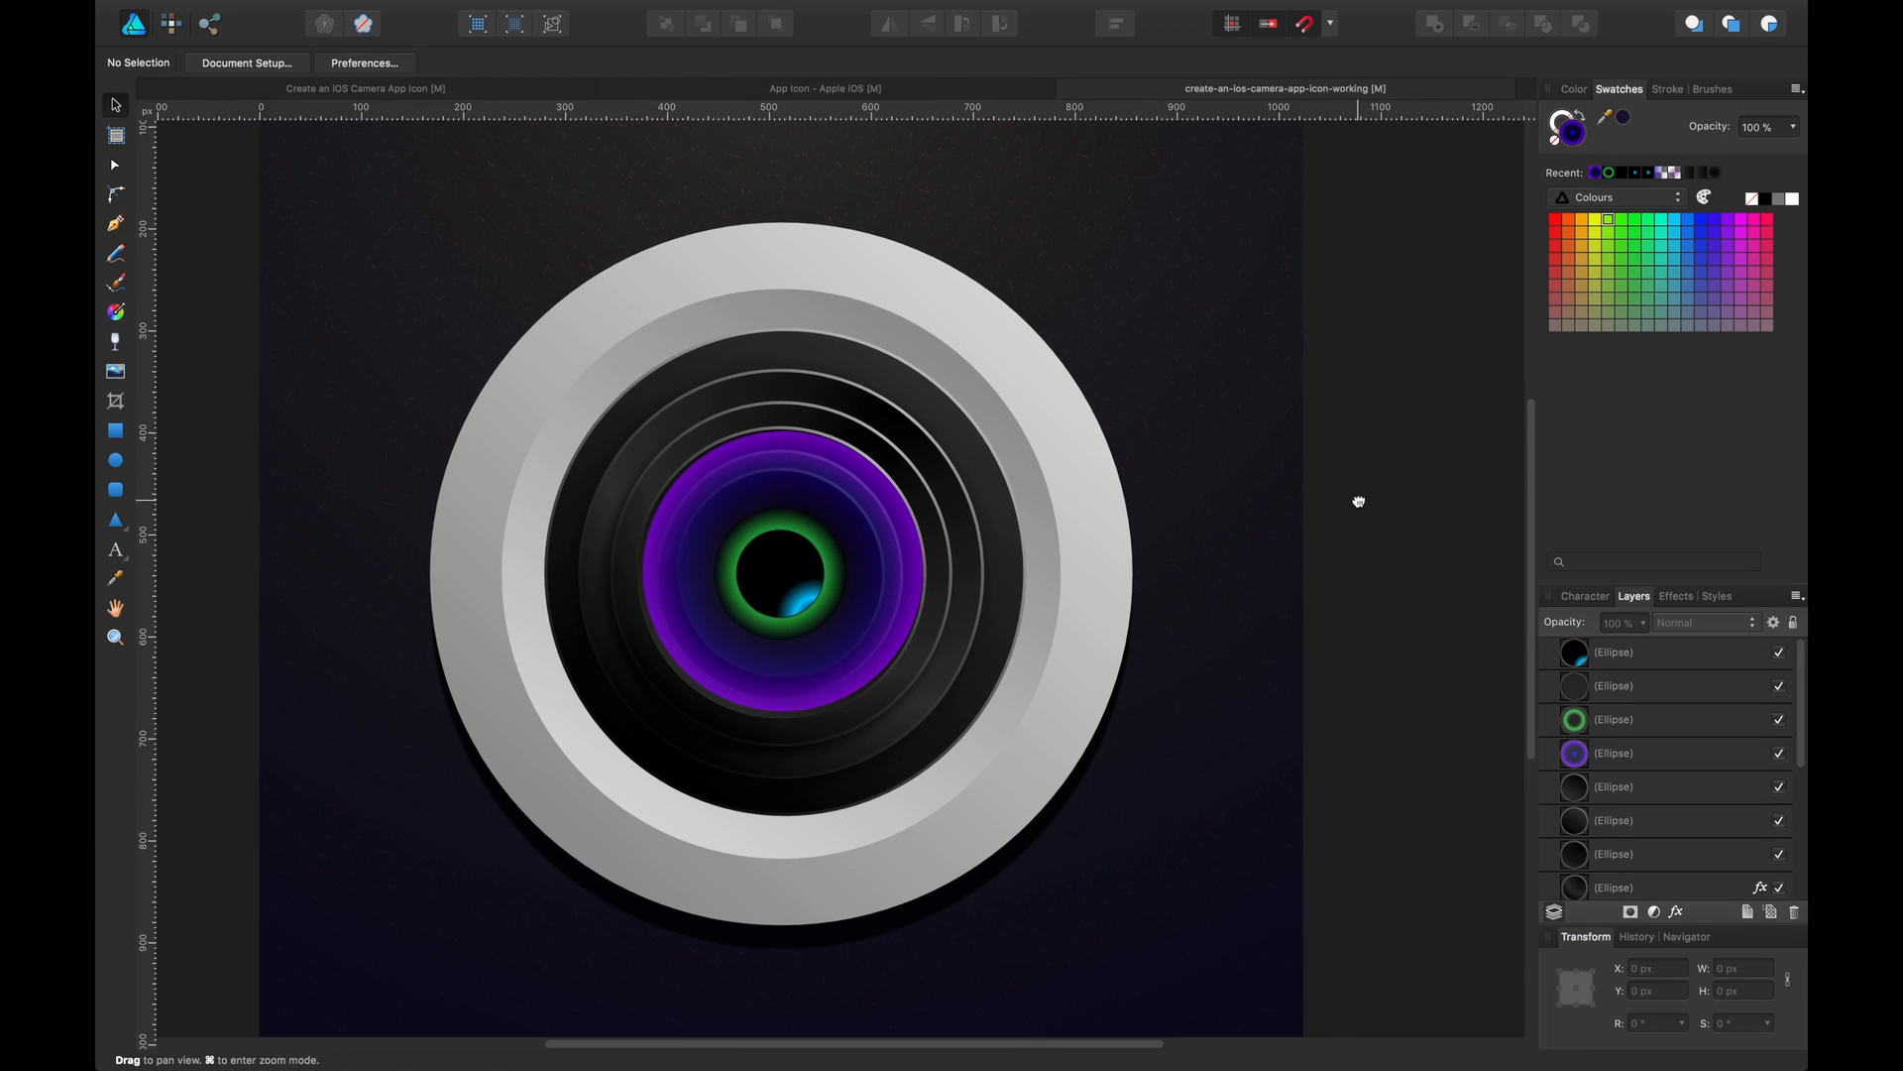
key(super+s)
key(super+0)
key(super+minus)
key(super+minus)
key(super+minus)
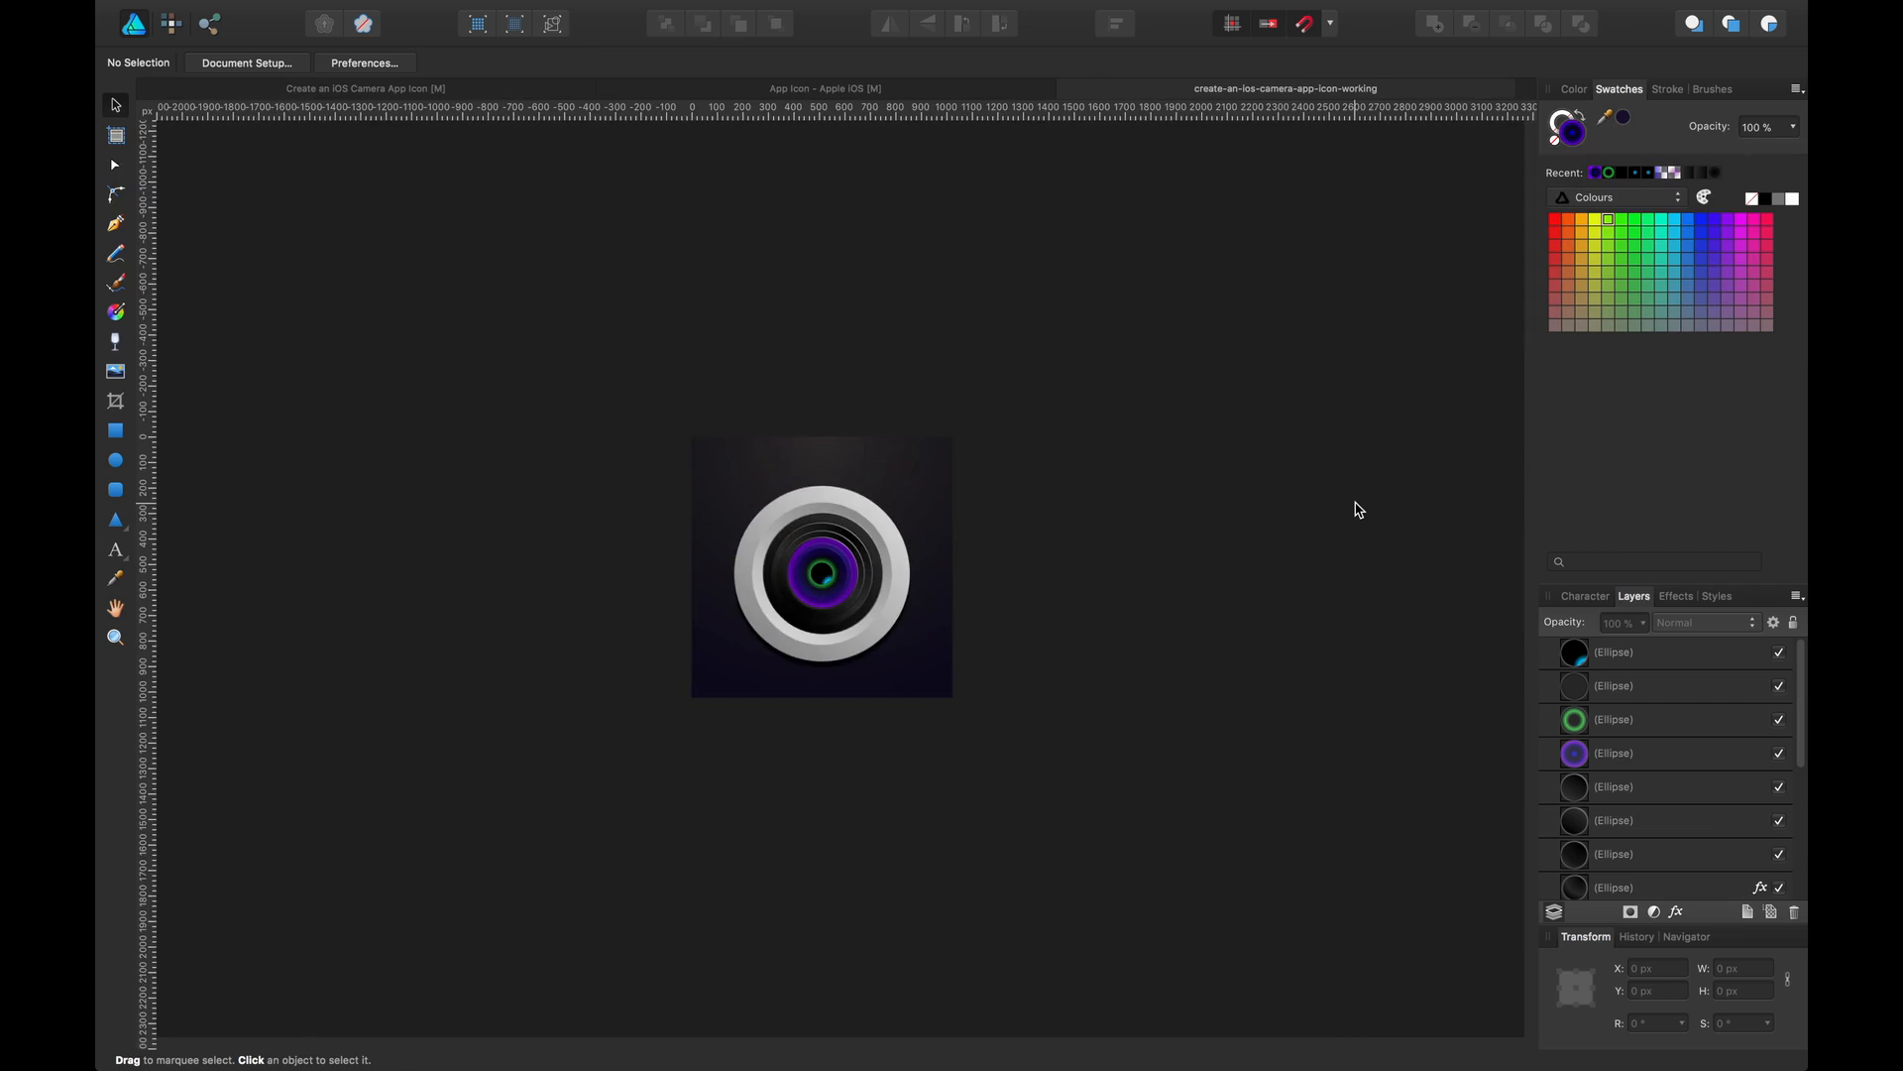
key(super+equal)
key(super+equal)
key(super+equal)
key(super+equal)
key(super+equal)
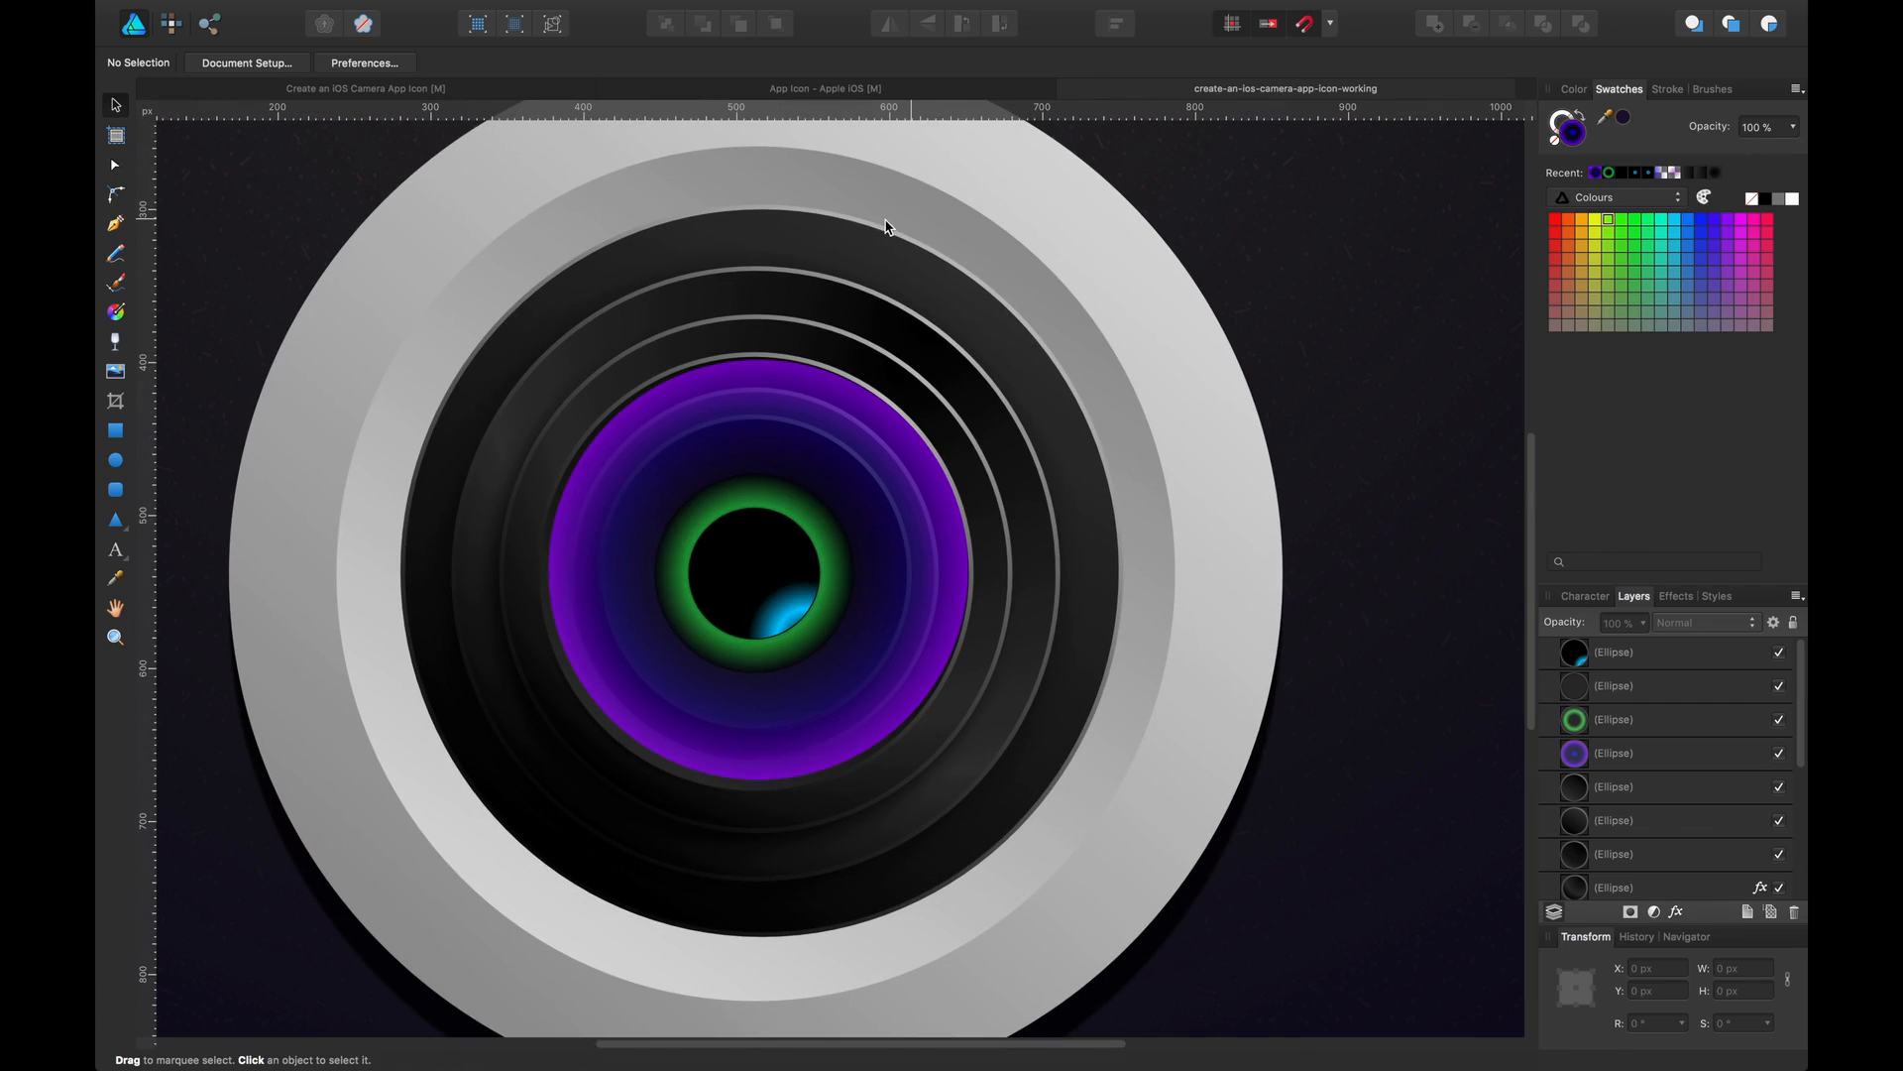
Set the stroke width of the dark ring ellipse behind the purple glass to 2 pt
click(777, 374)
click(883, 759)
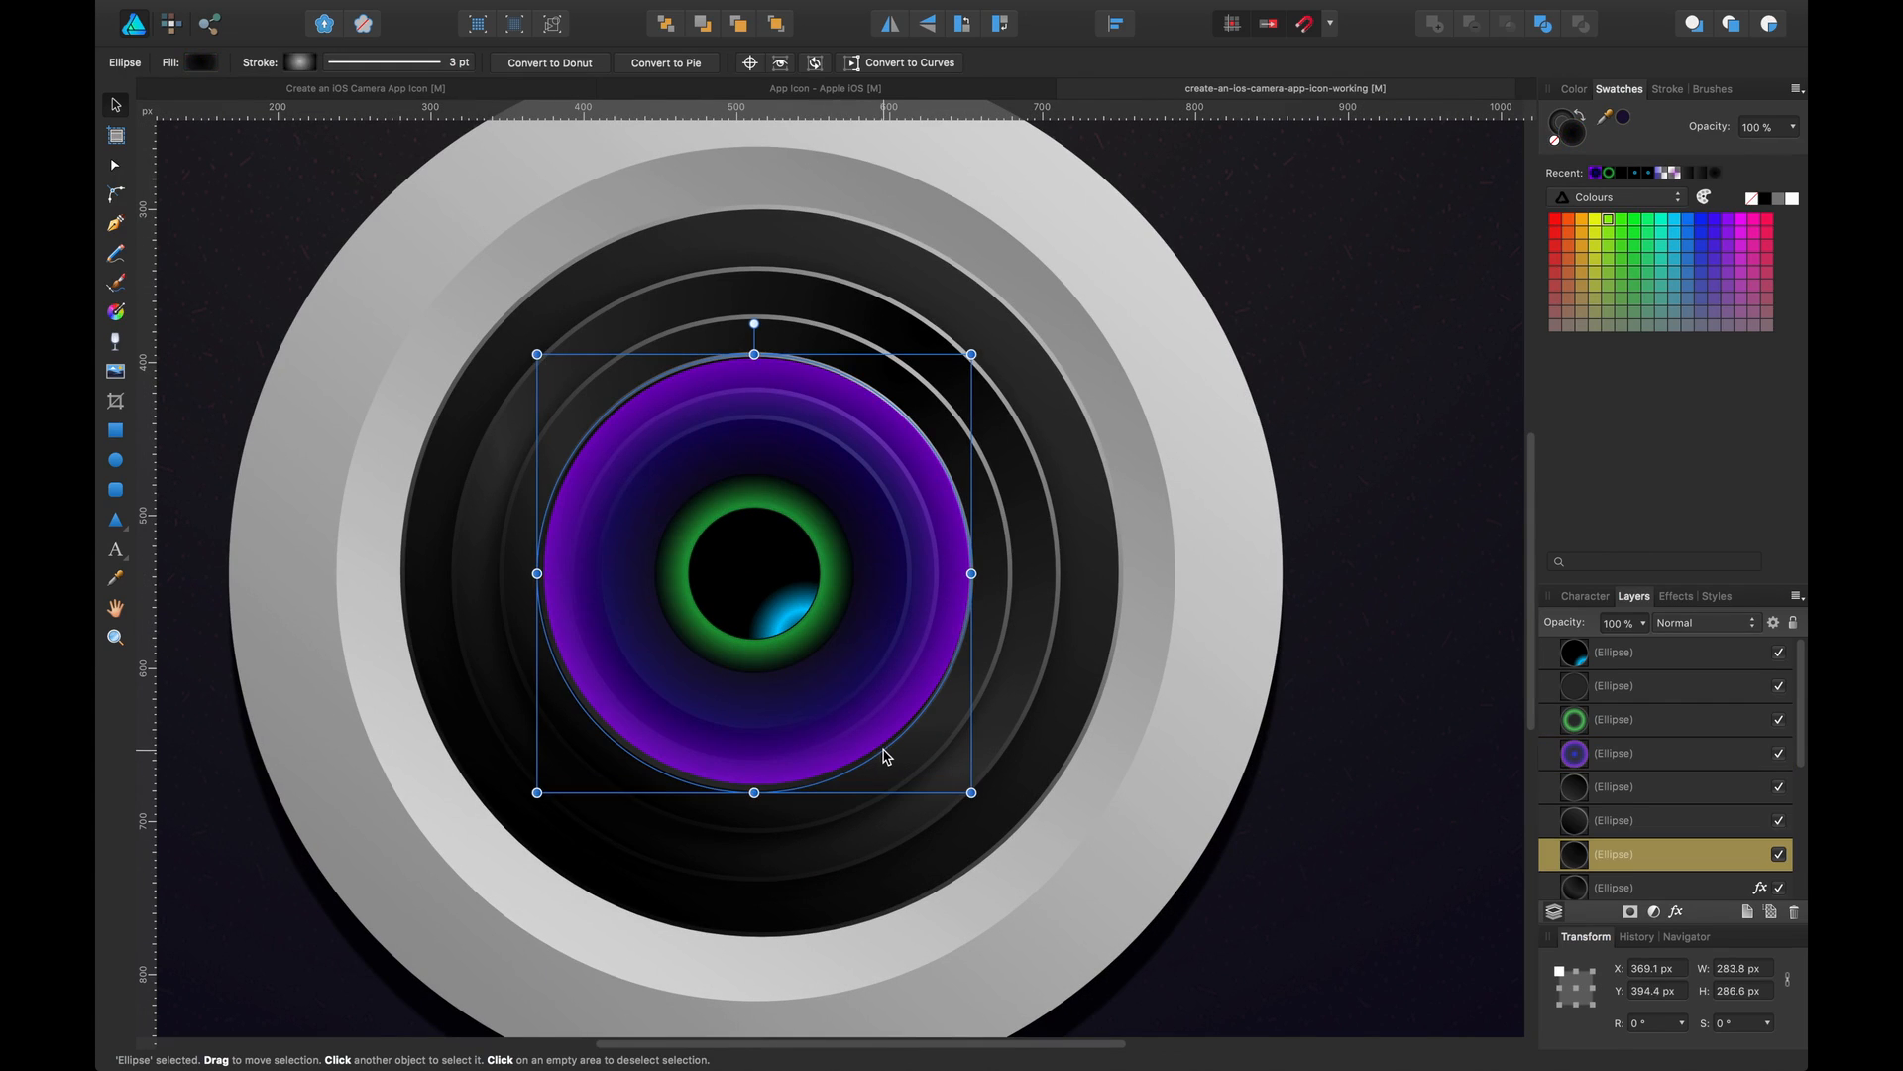
click(415, 66)
click(466, 128)
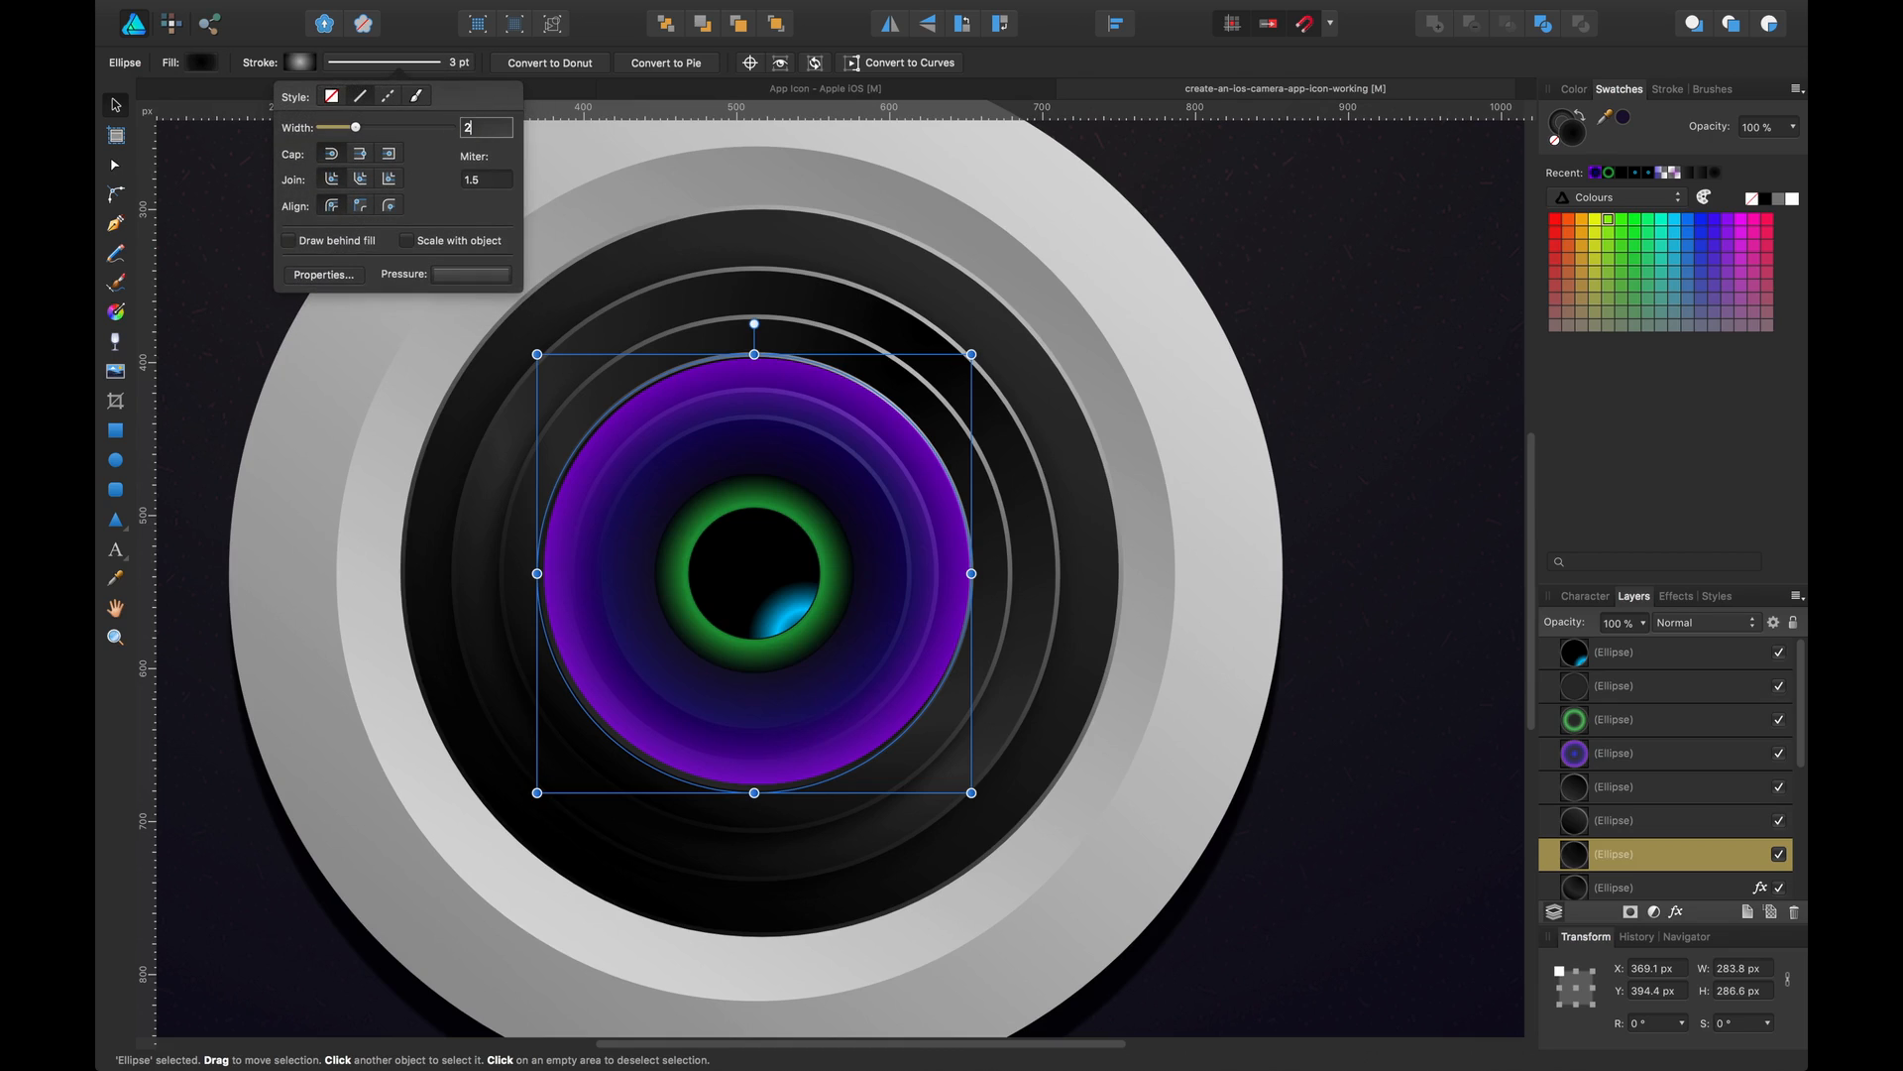
key(Return)
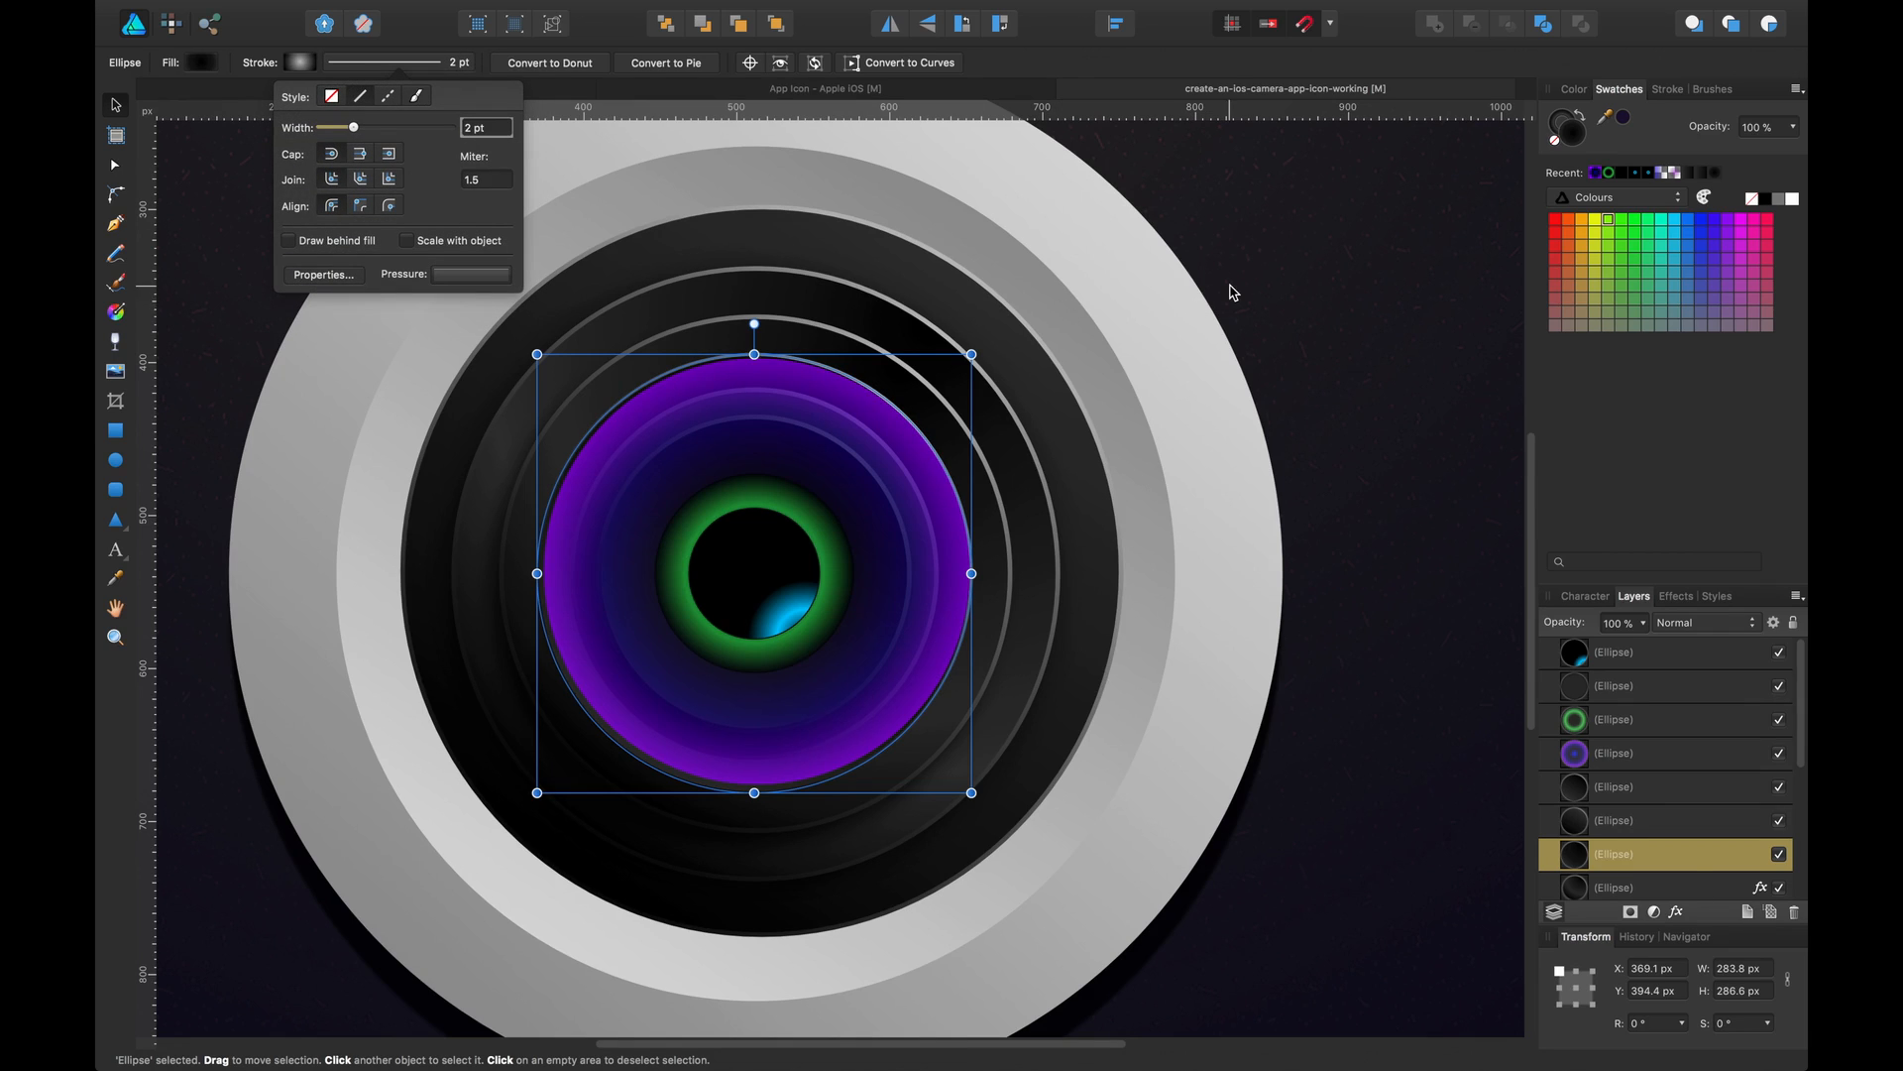
Remove the stroke from the dark ring ellipse behind the purple glass
click(1232, 293)
click(833, 396)
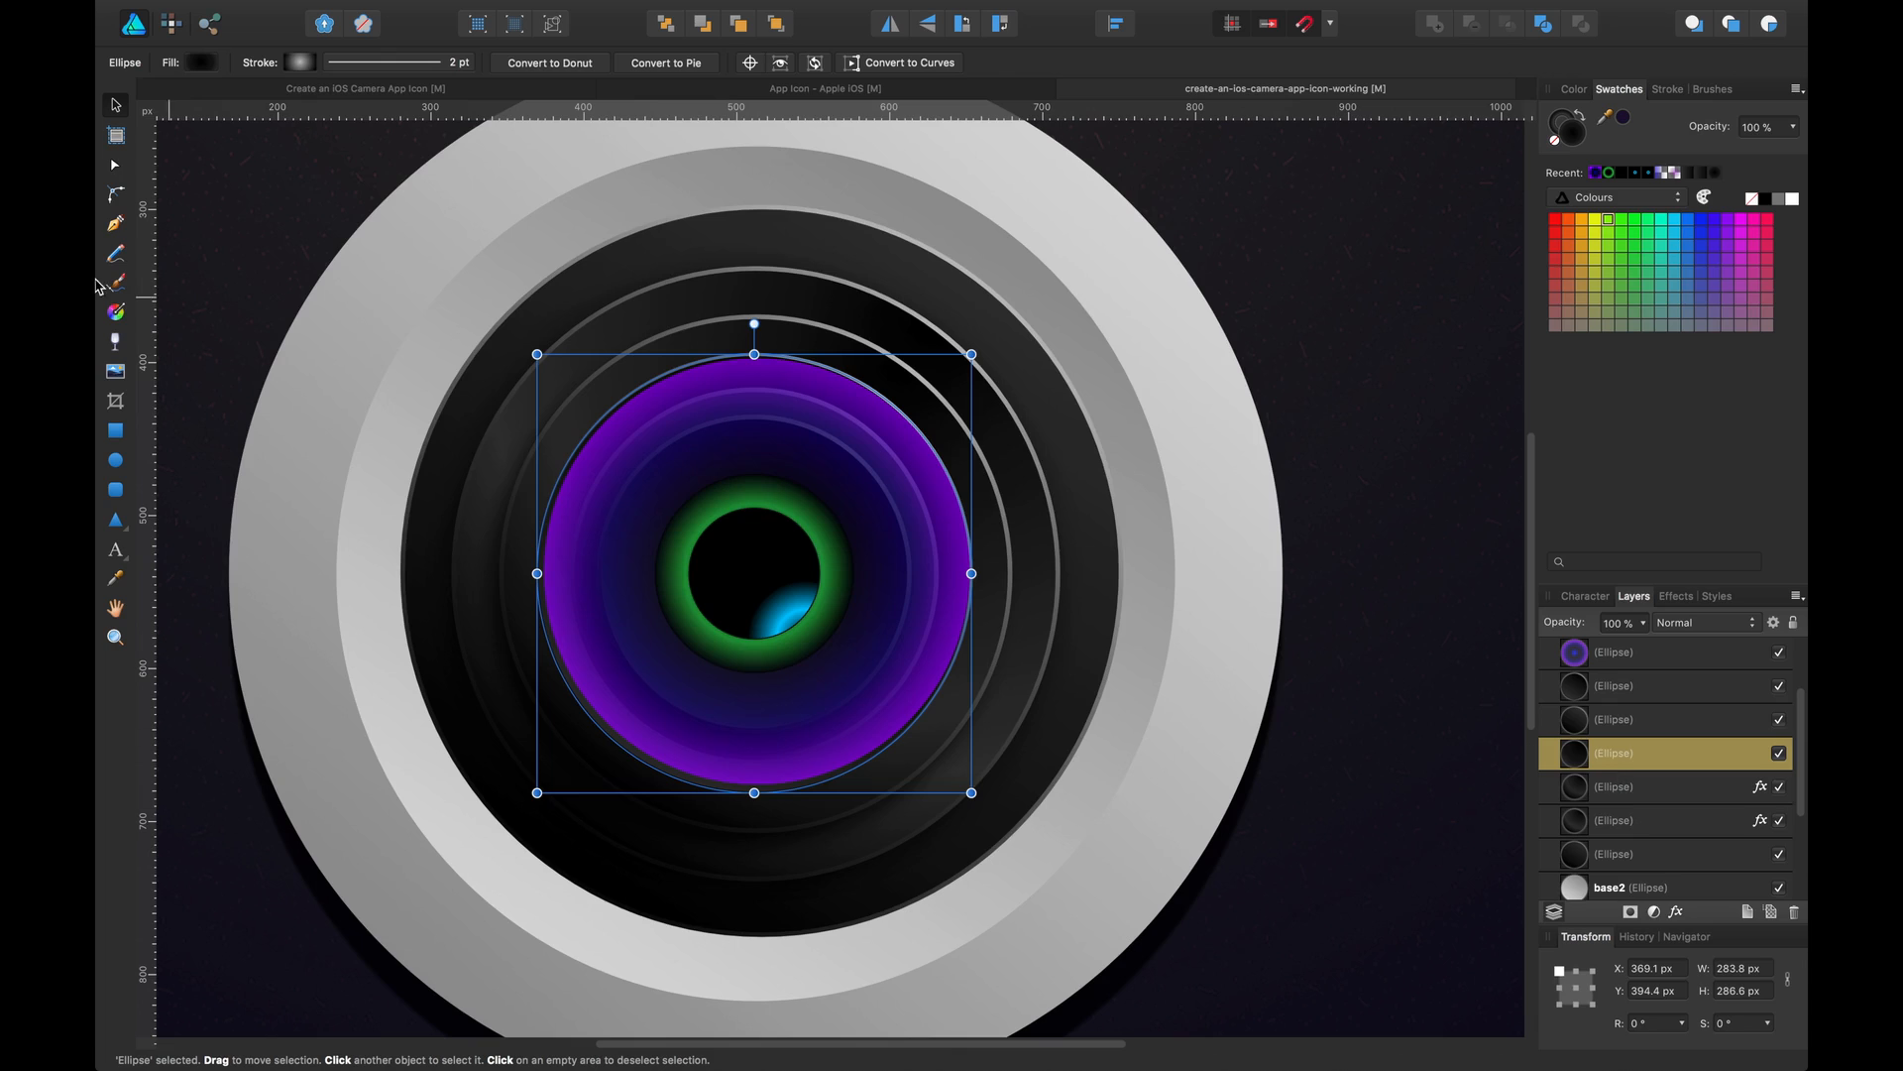
click(412, 63)
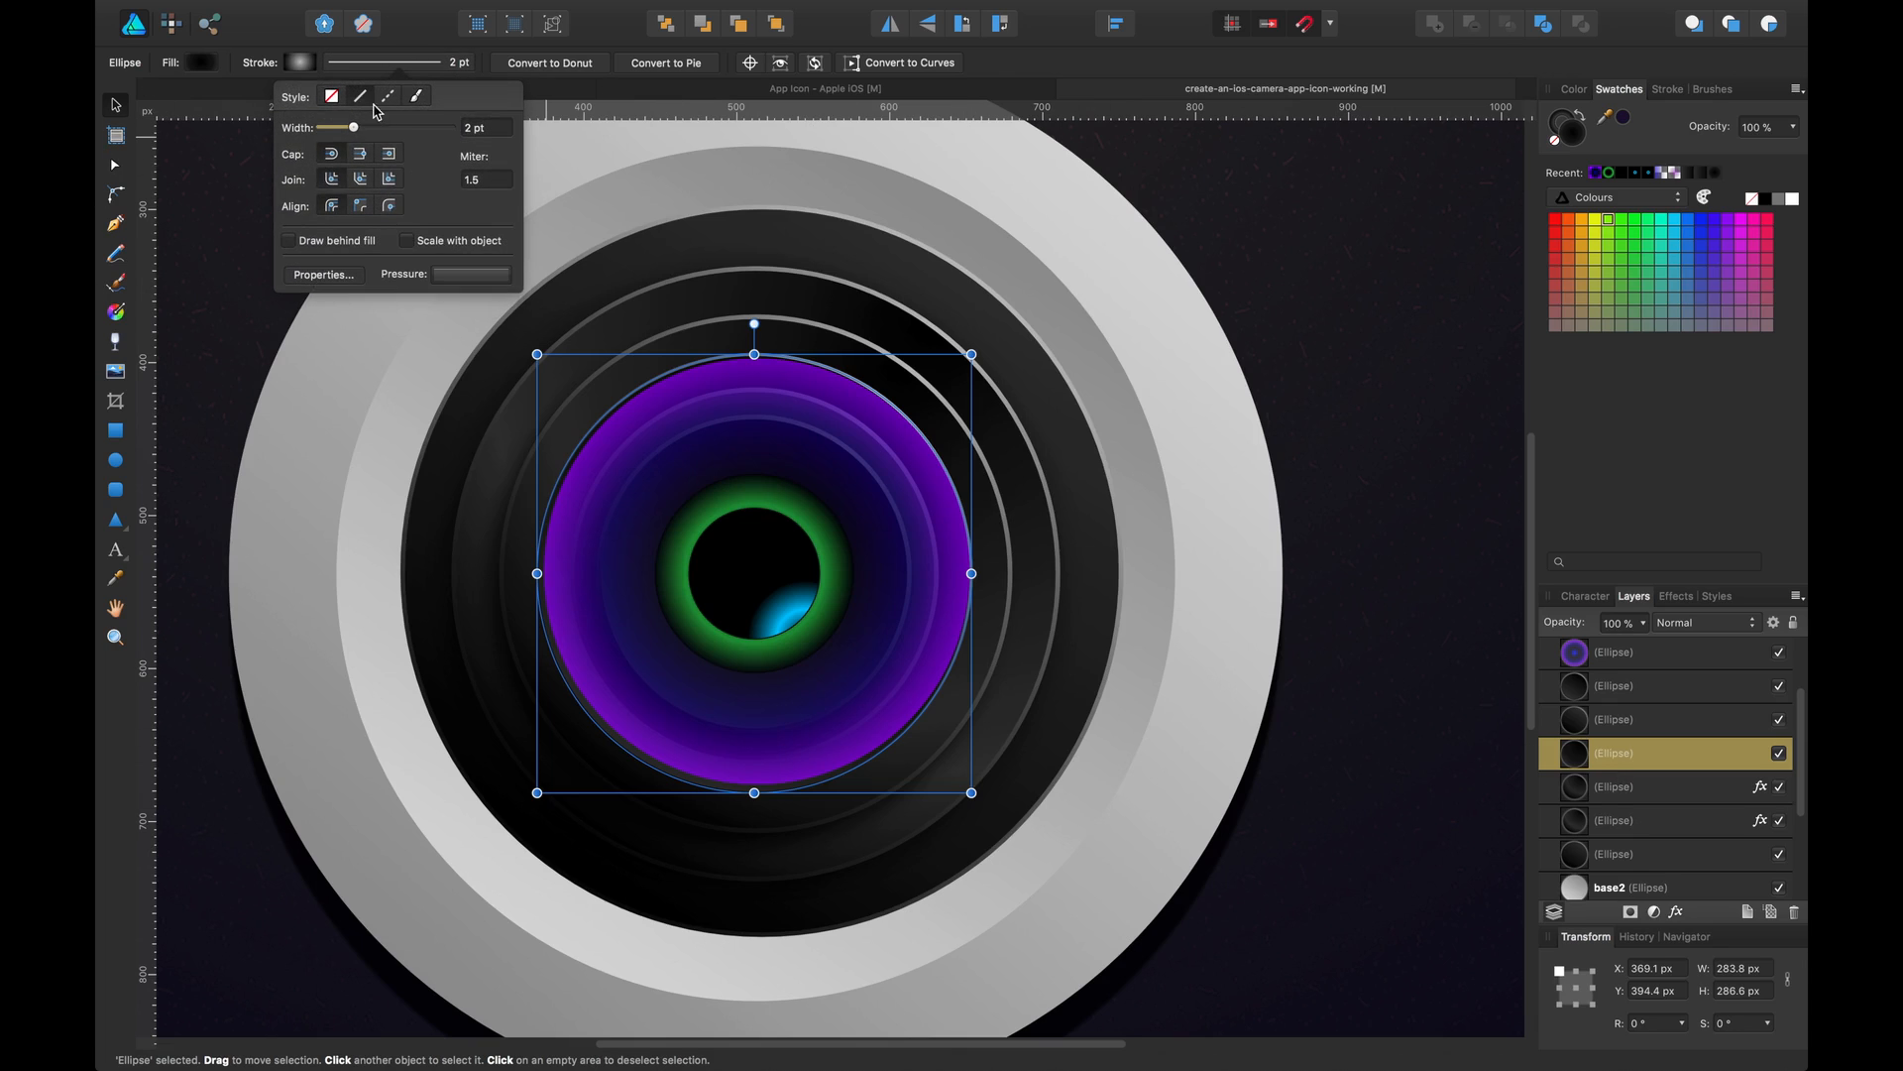
click(334, 99)
Compare the lens layers and glow with the reference icon file
click(651, 383)
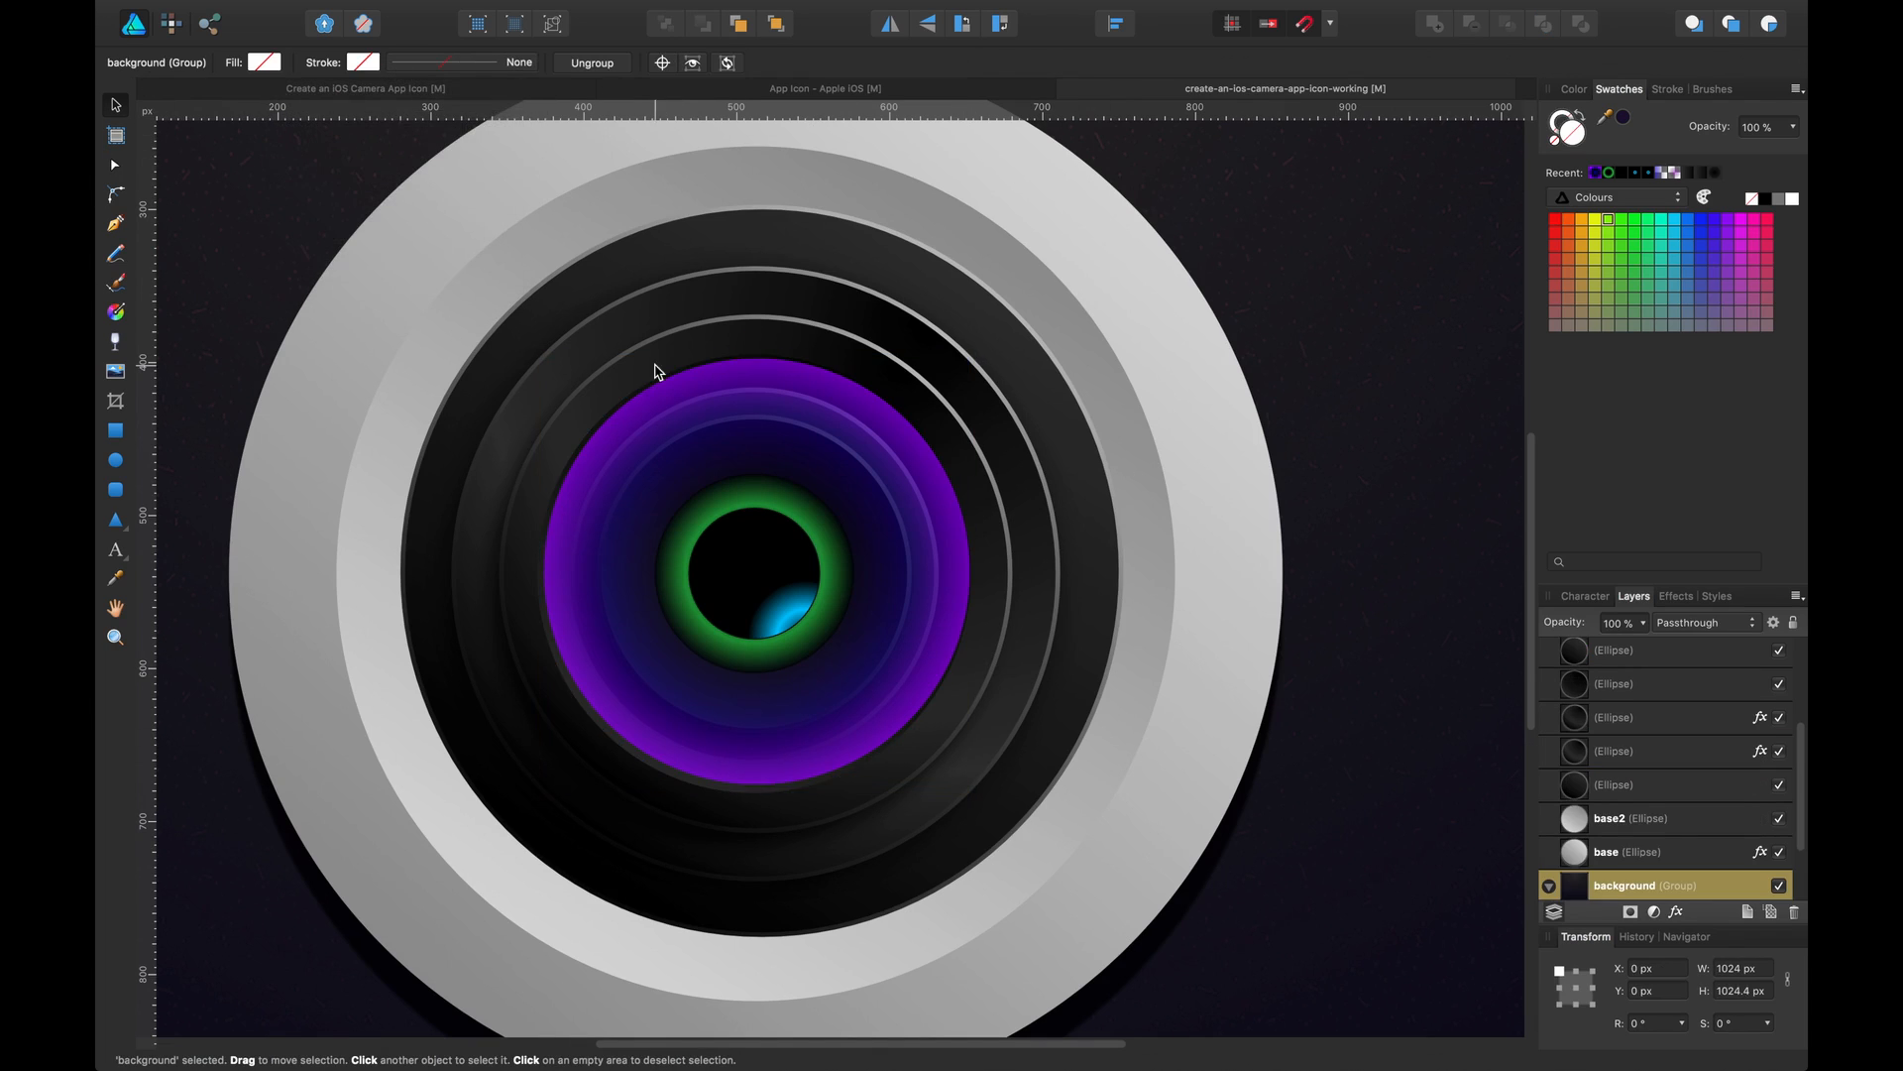
click(700, 386)
key(Left)
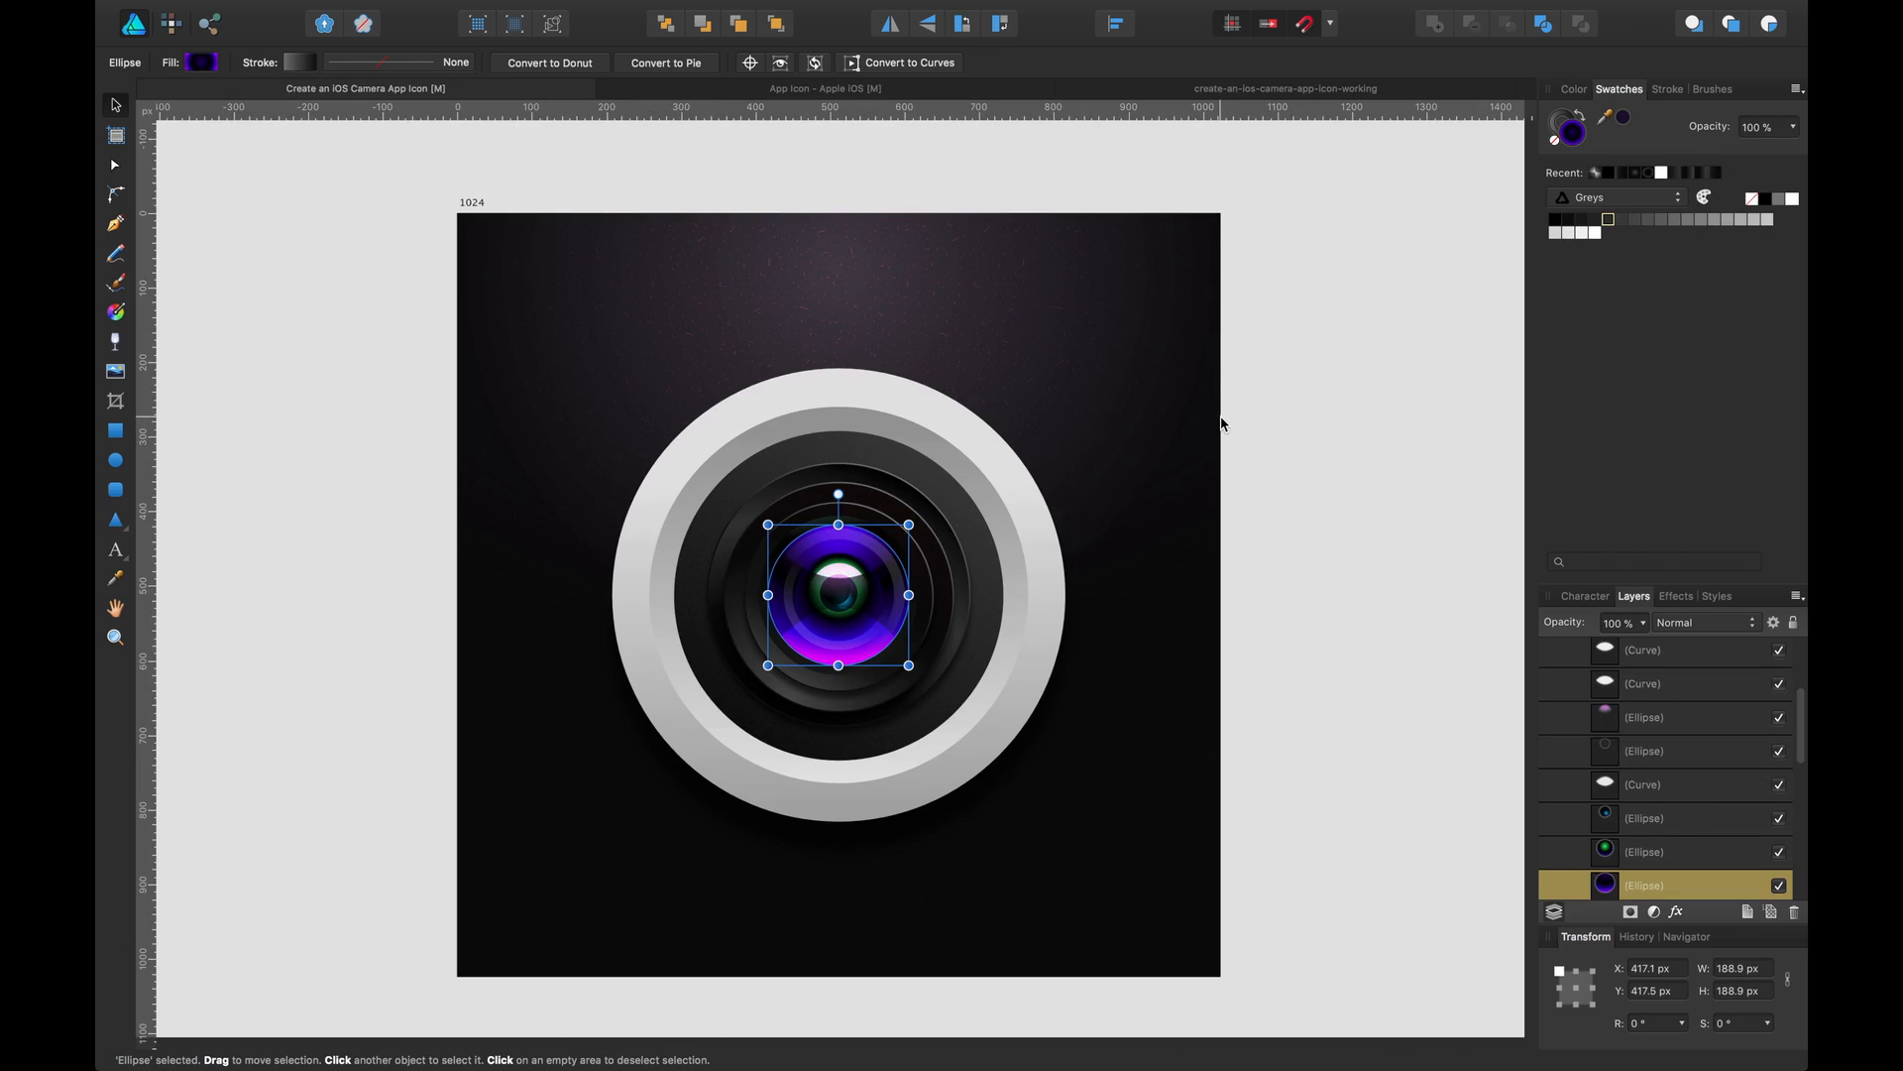
click(1224, 437)
key(super+plus)
key(super+plus)
key(super+plus)
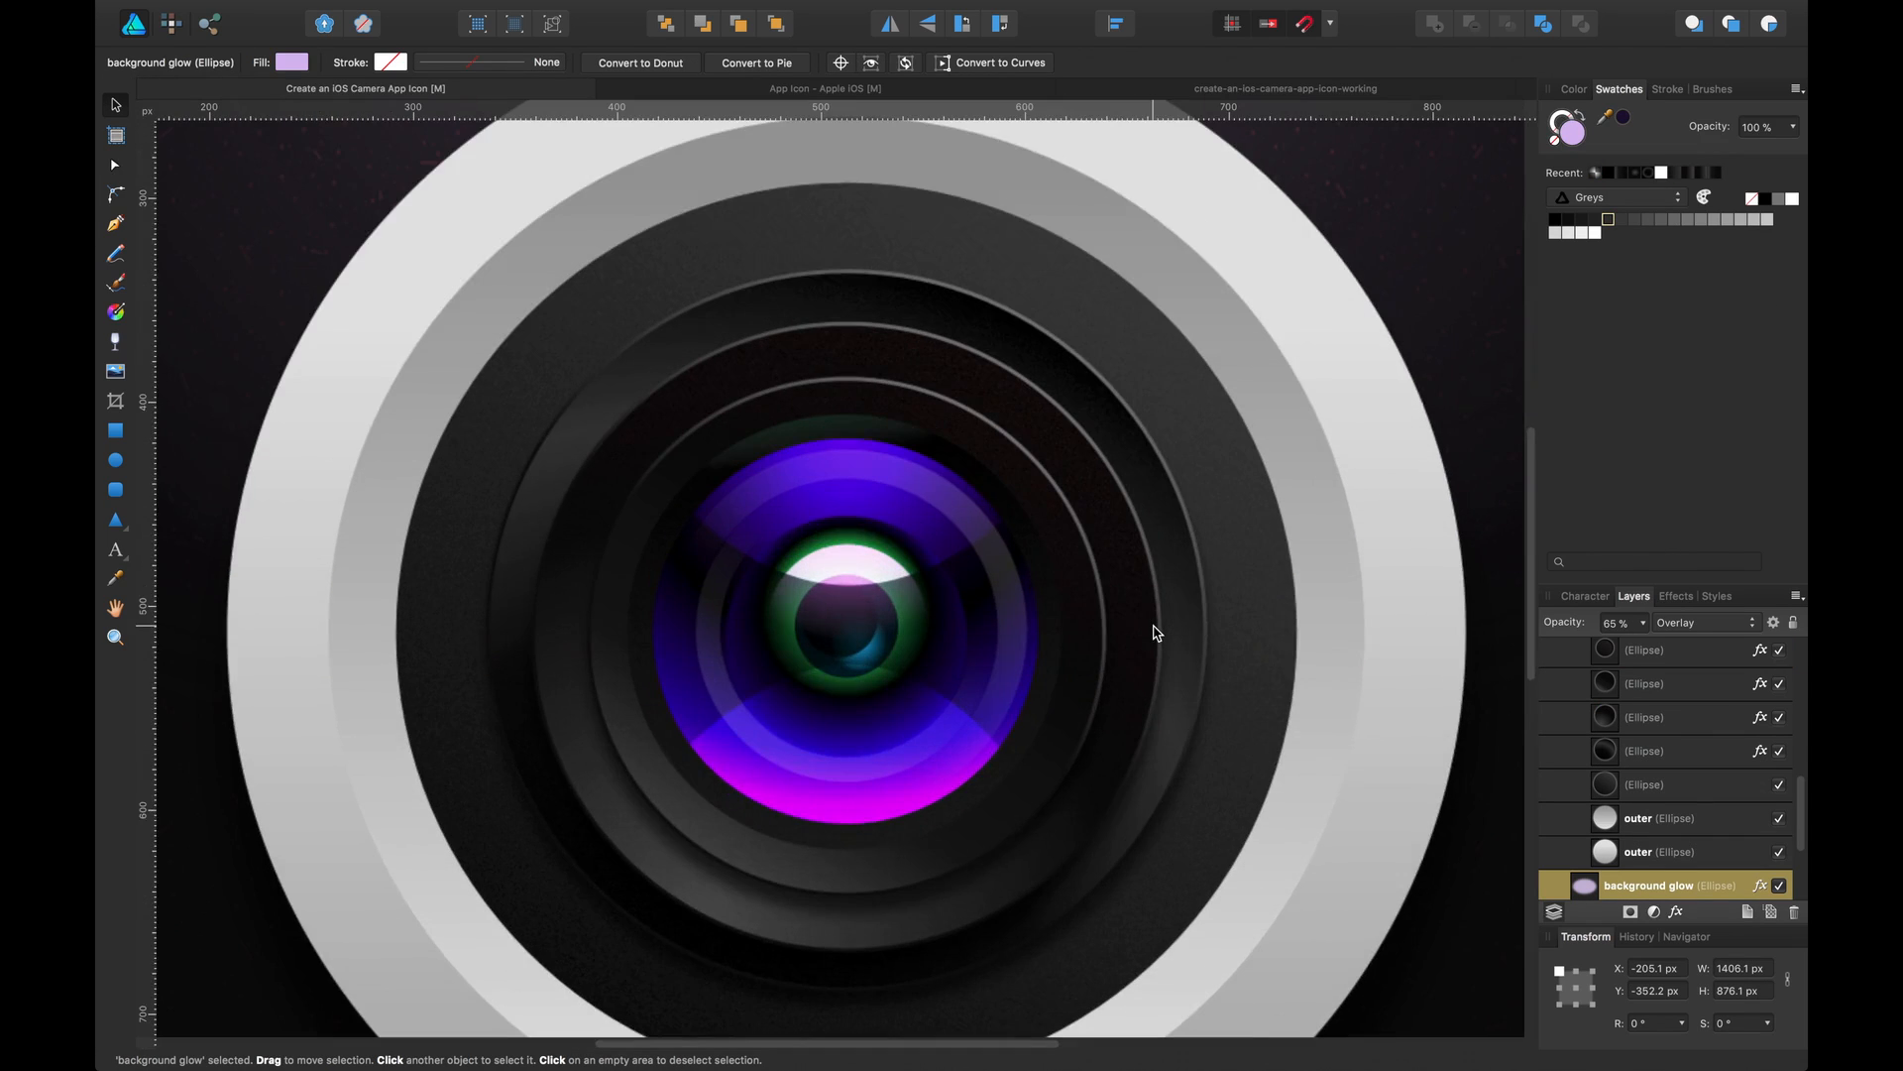
key(super+plus)
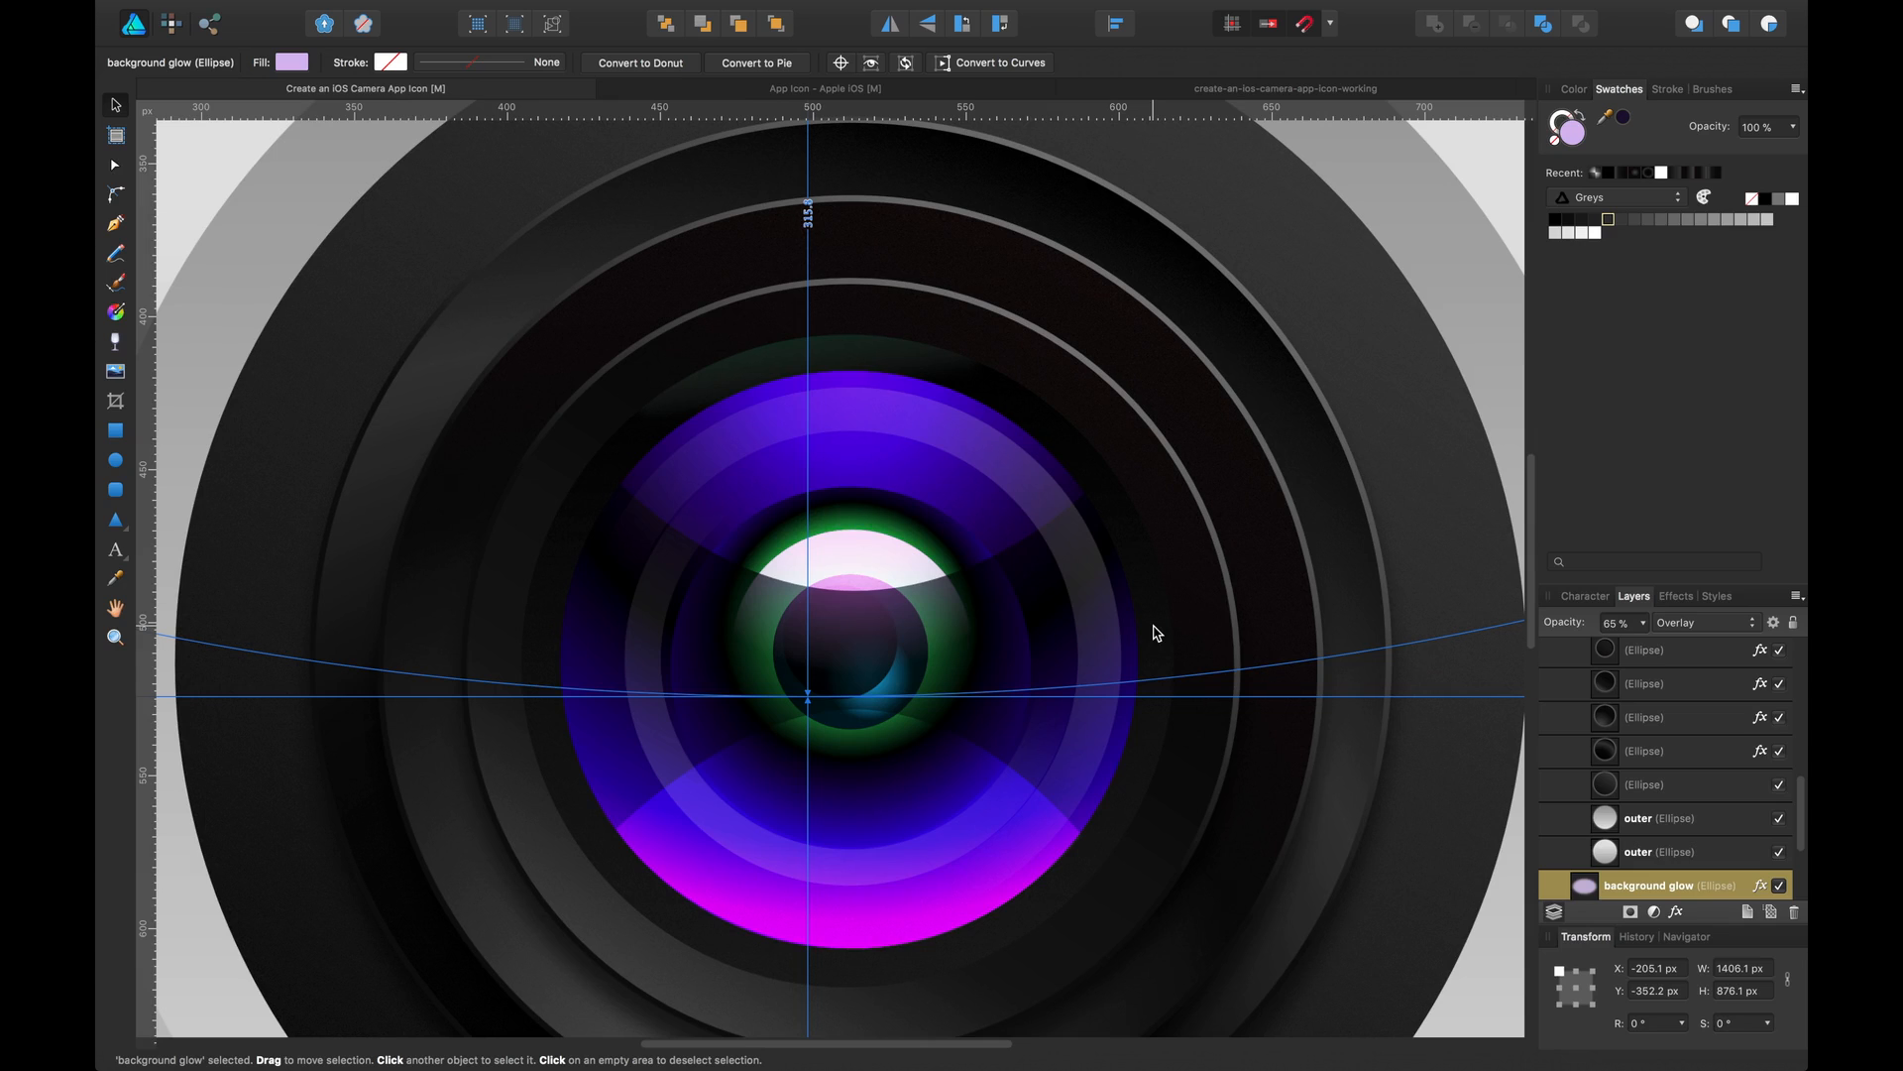
key(super+minus)
key(super+minus)
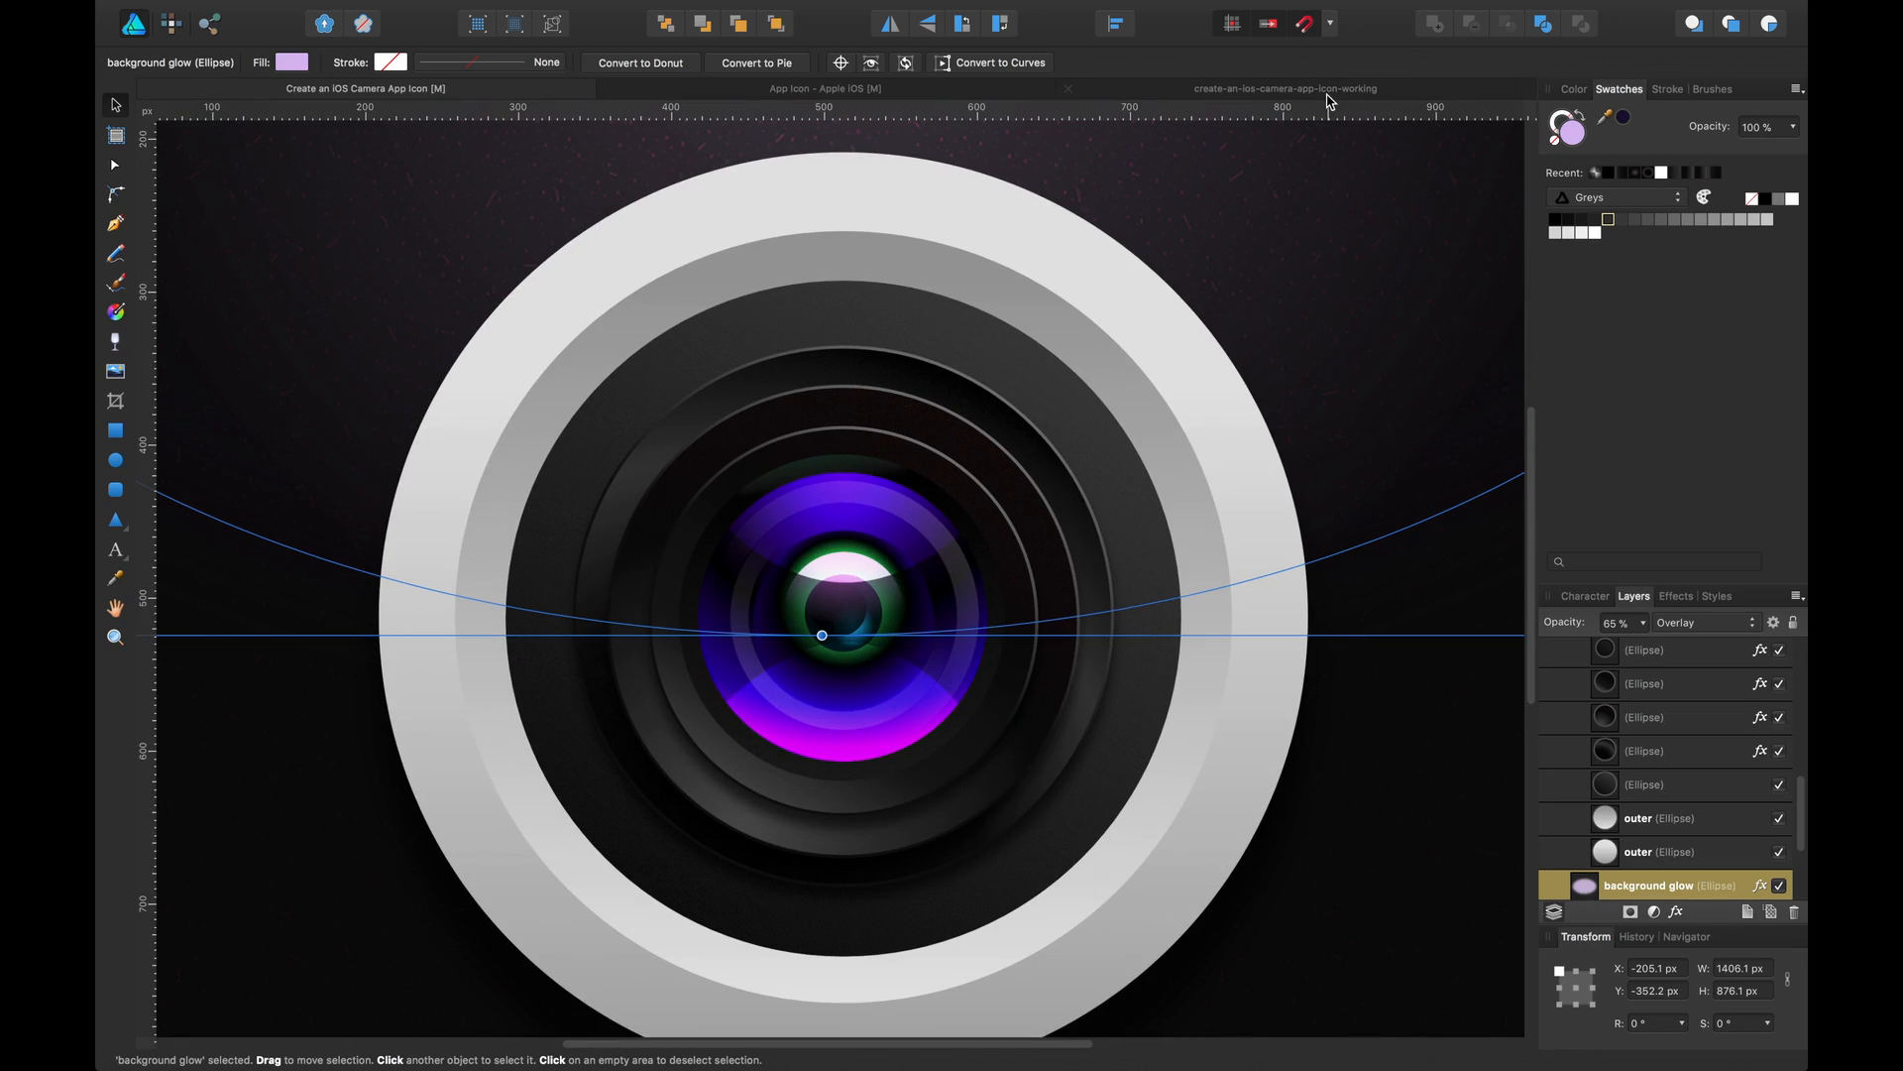
click(1330, 91)
Nudge the purple glass ellipse down, then shift a stop in the gradient of the dark ellipse behind it
click(906, 444)
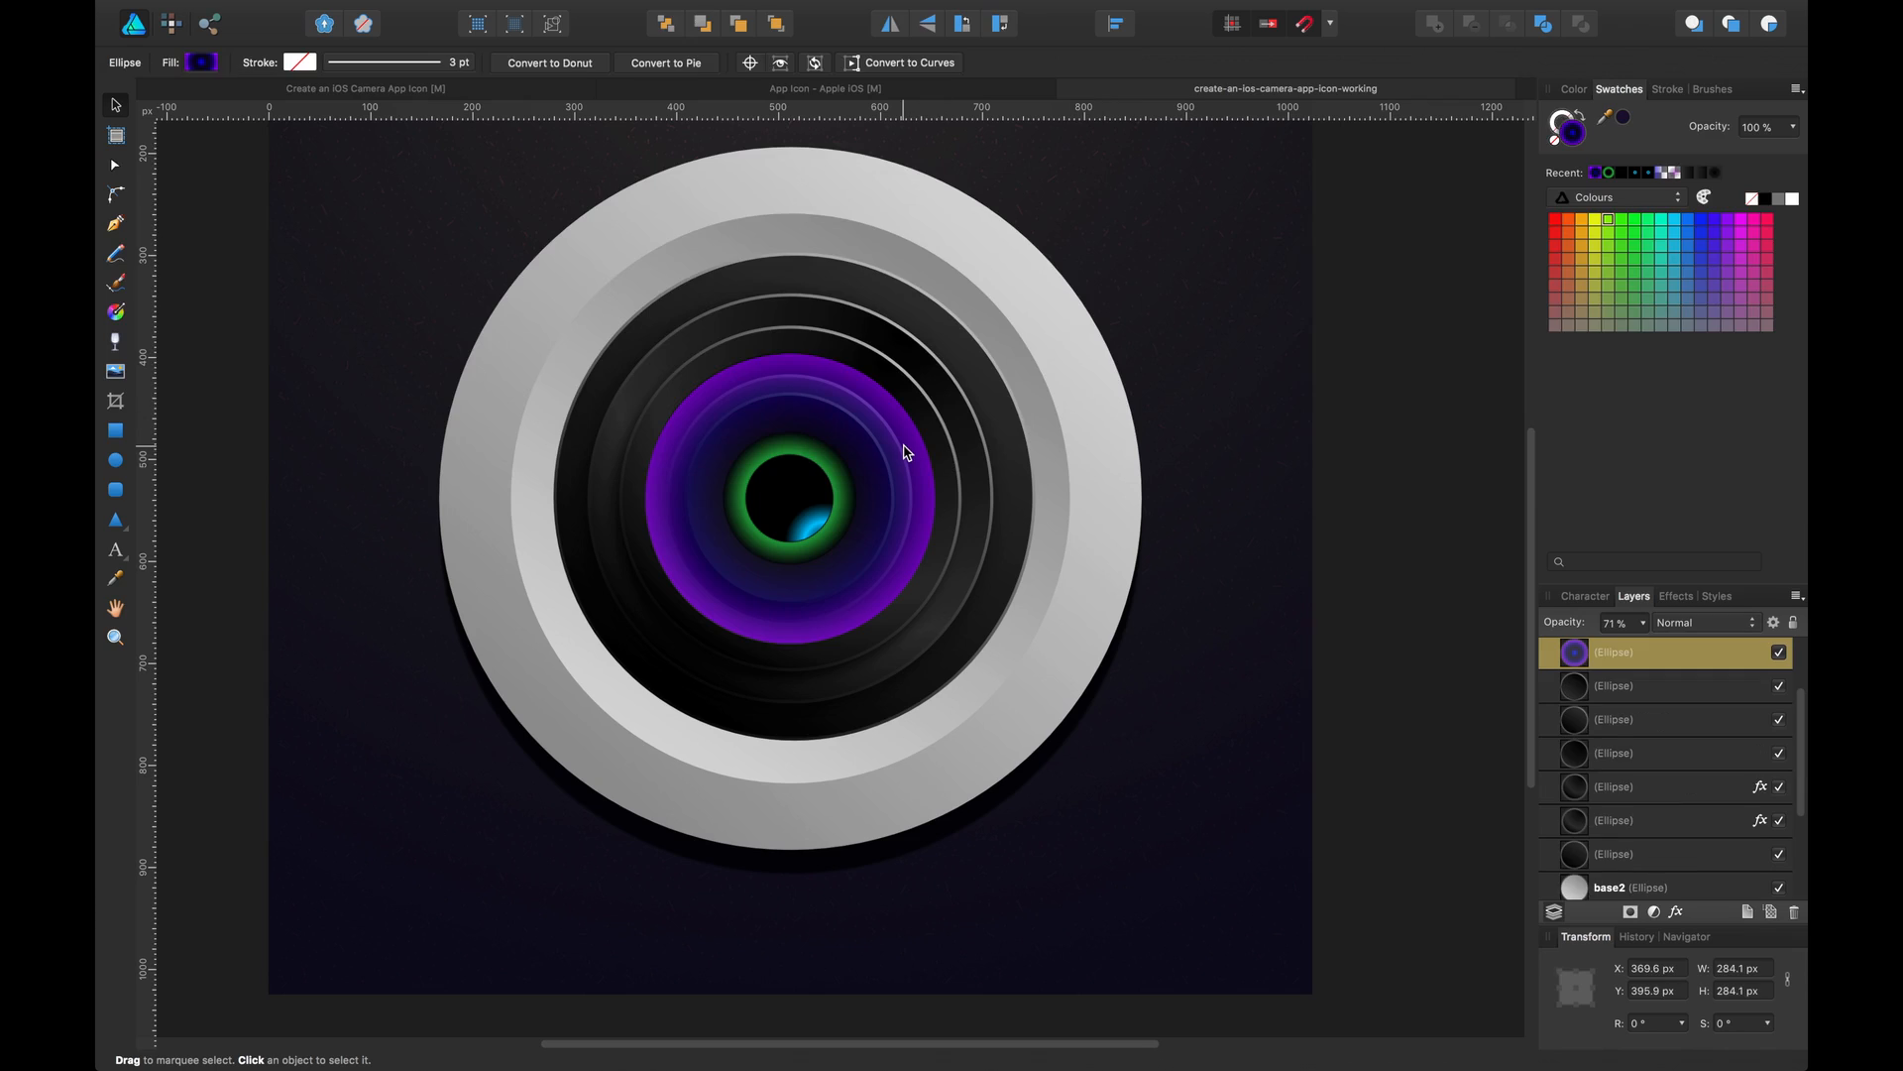
drag(925, 464, 926, 488)
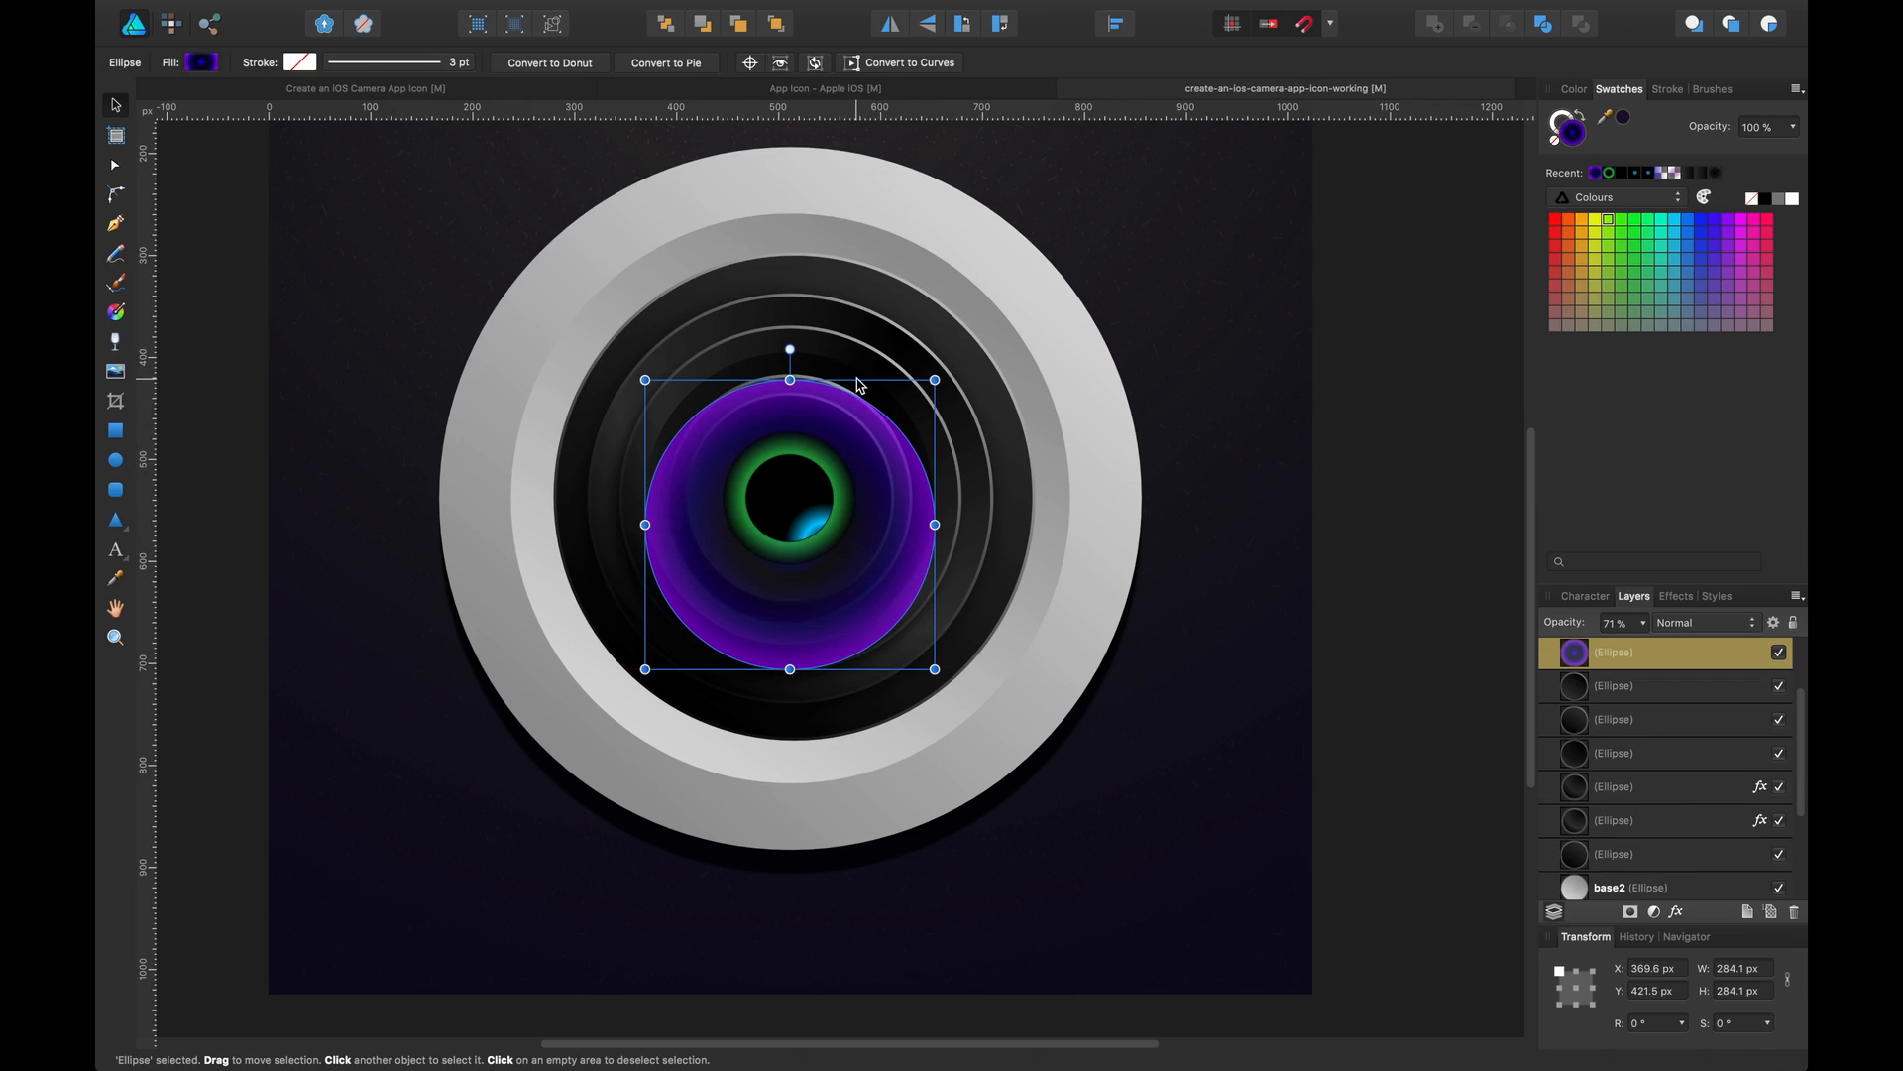
click(851, 371)
click(215, 65)
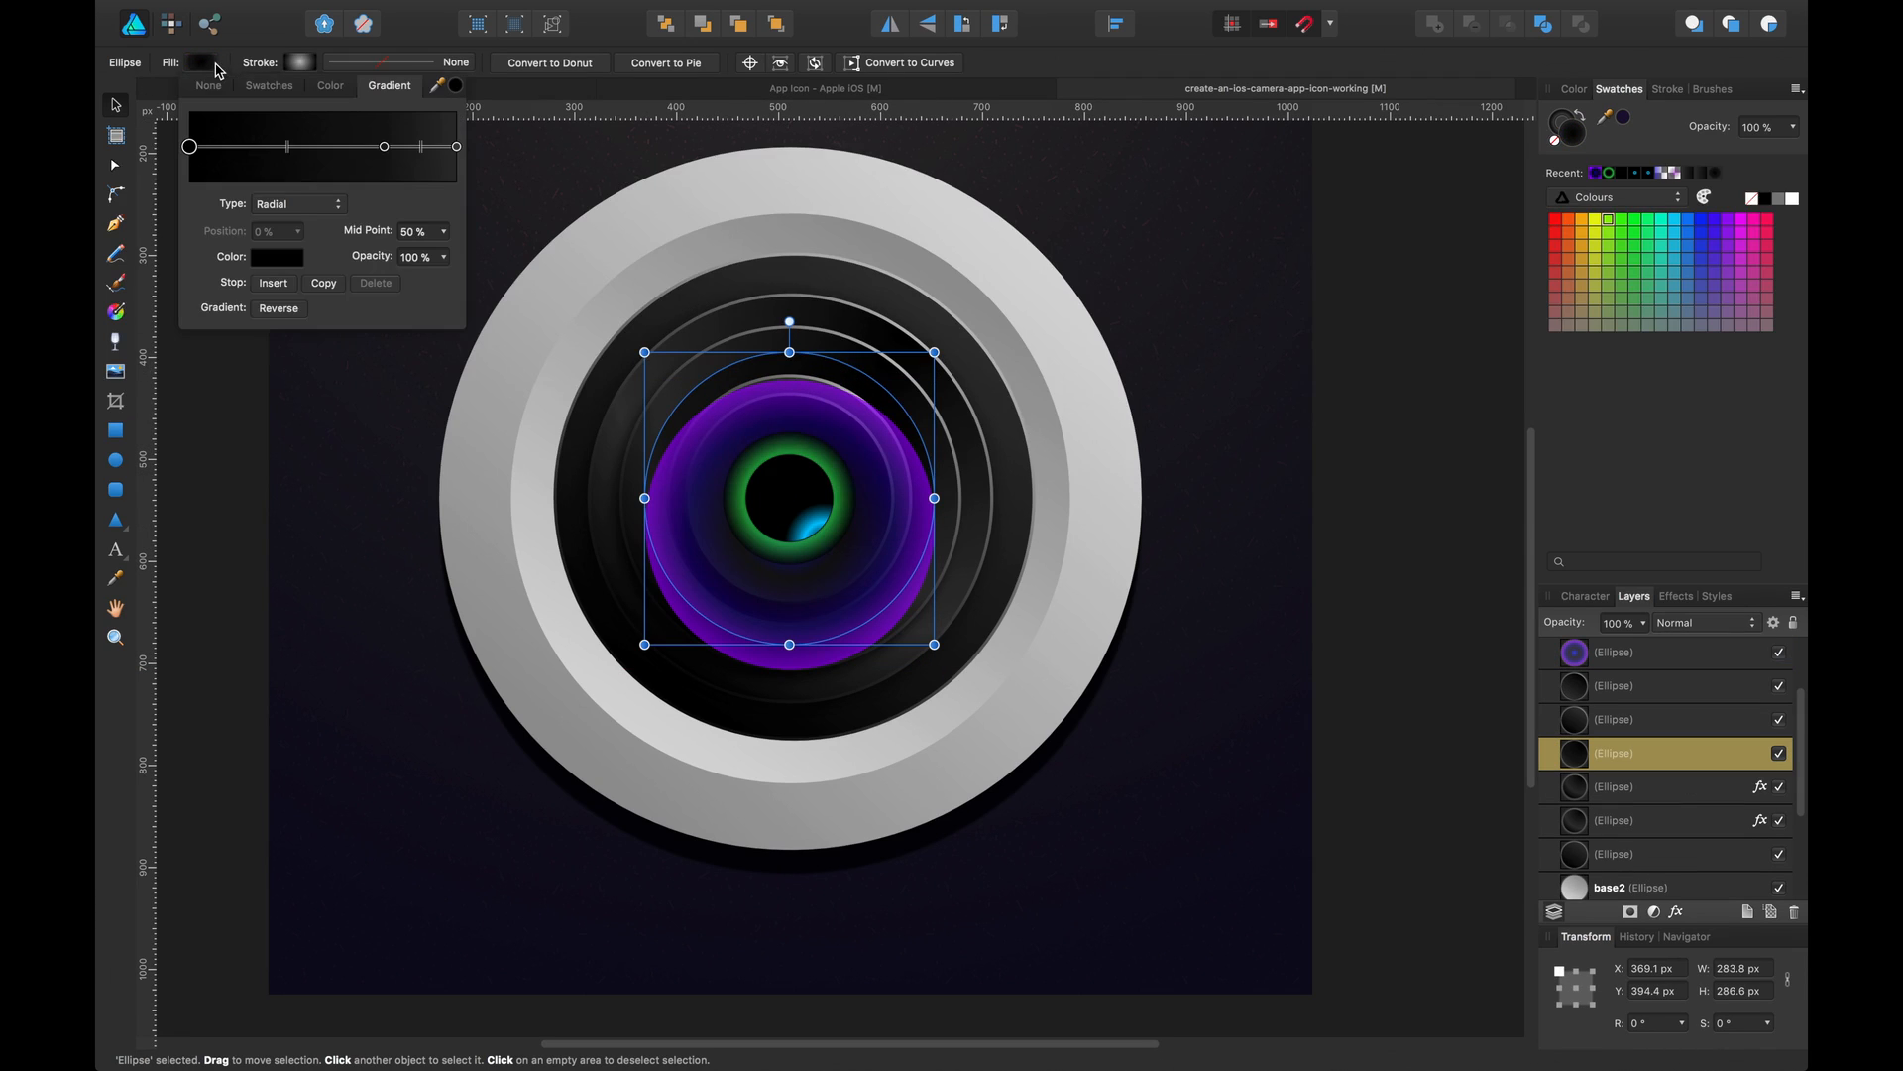
click(456, 146)
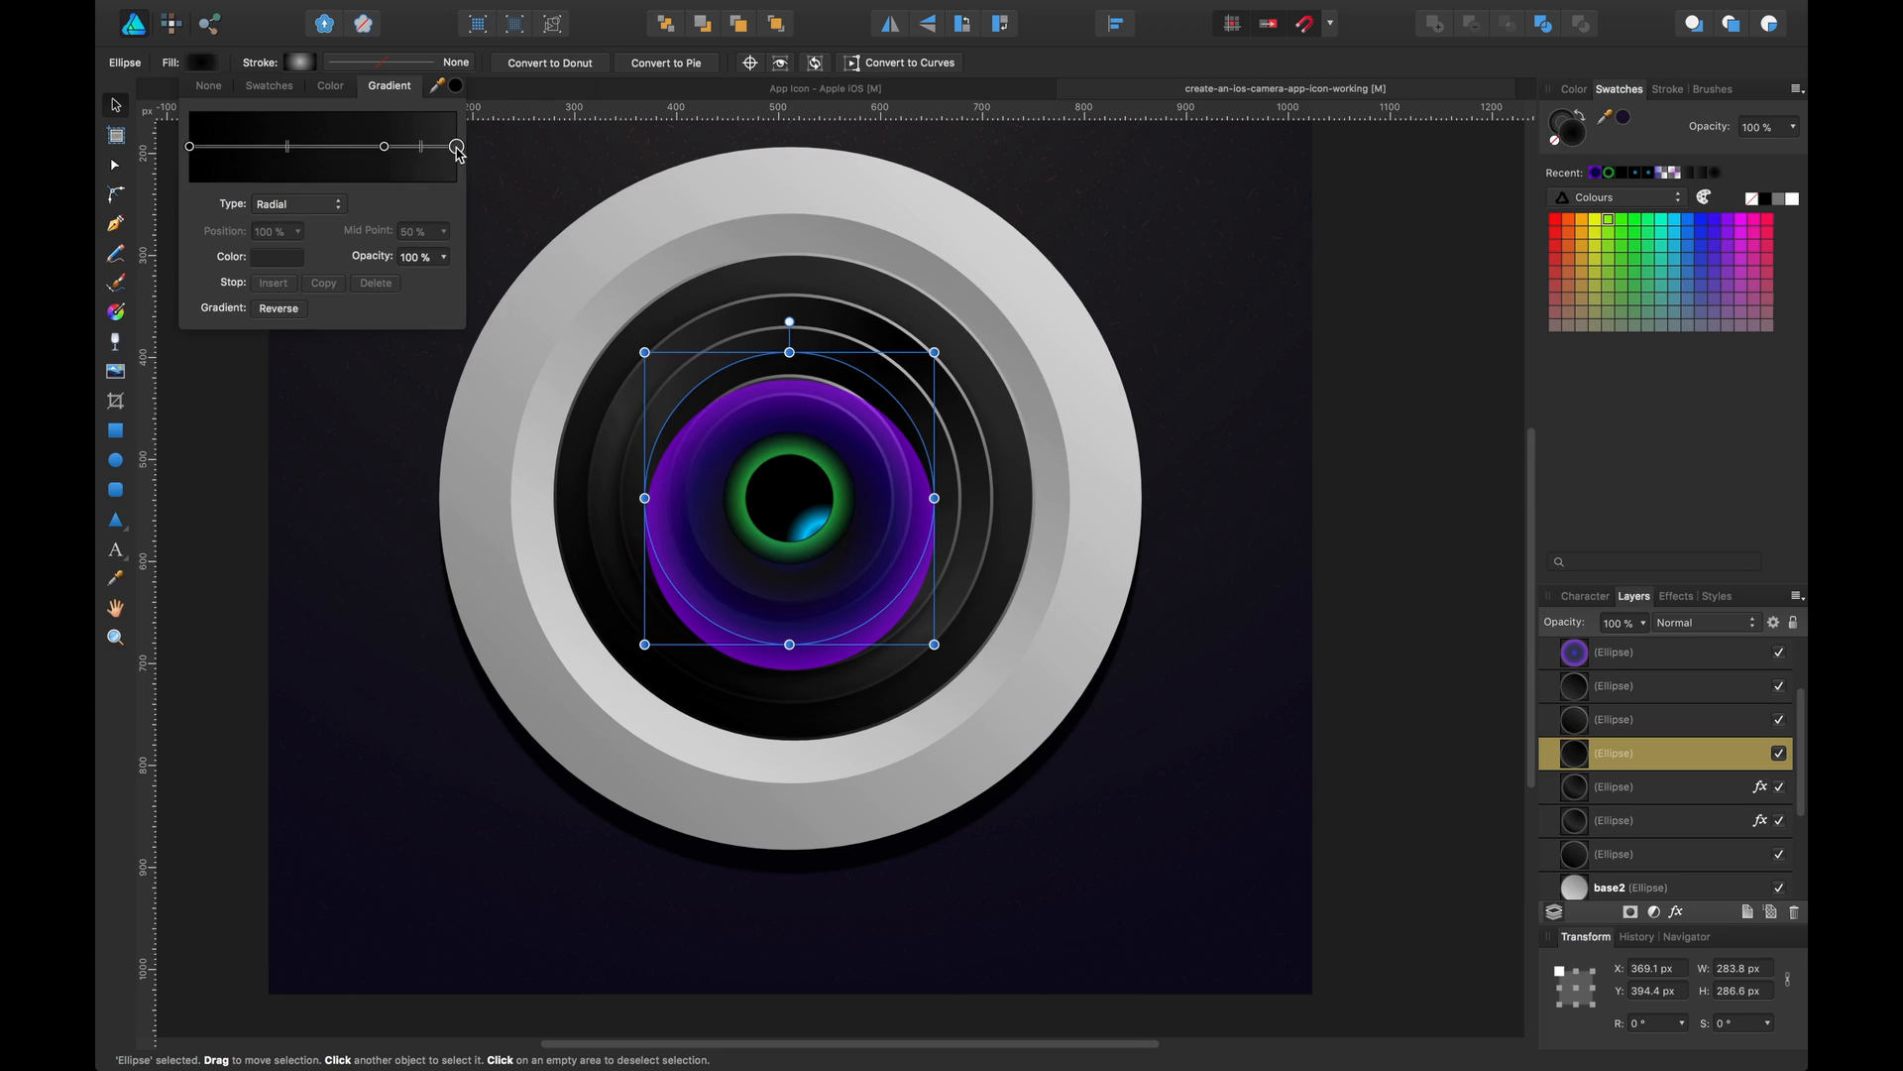
click(291, 259)
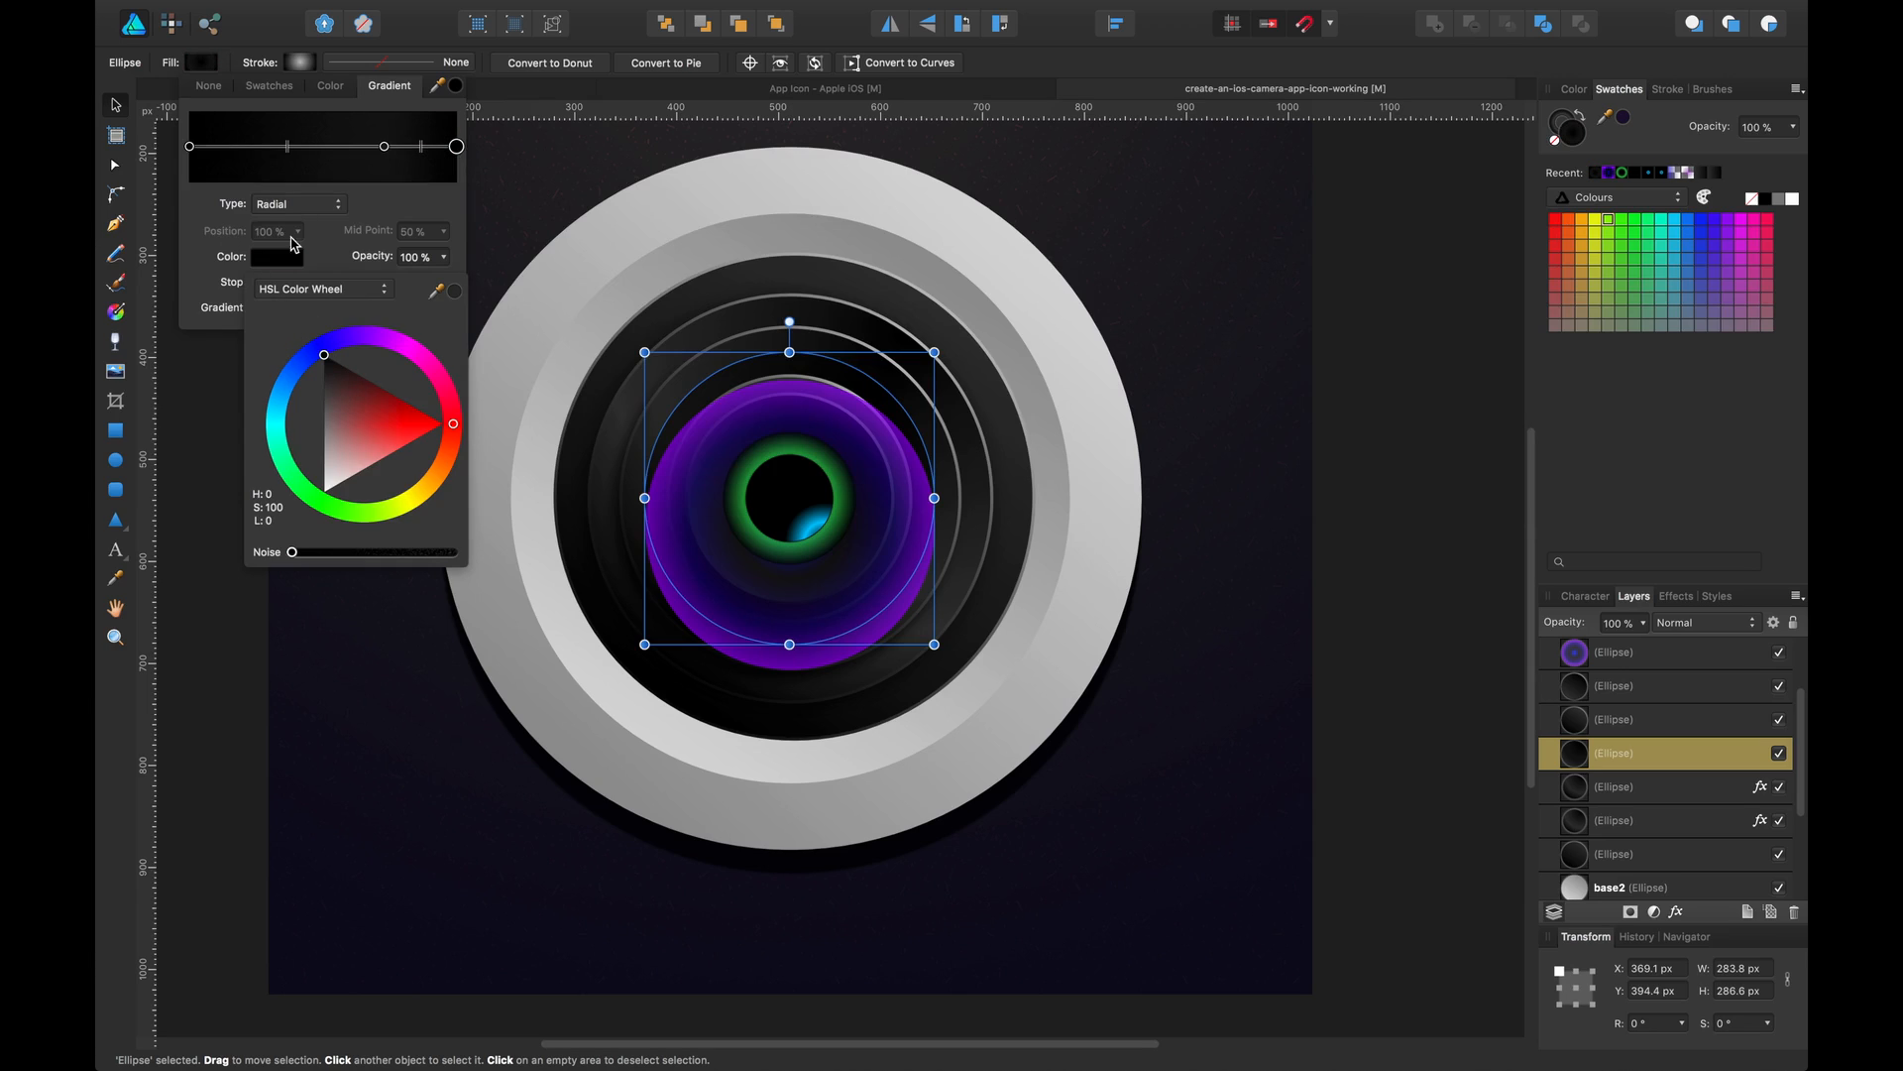
drag(382, 148, 236, 149)
Lighten the outer gradient stop of the larger dark ring ellipse to a dark grey
click(871, 351)
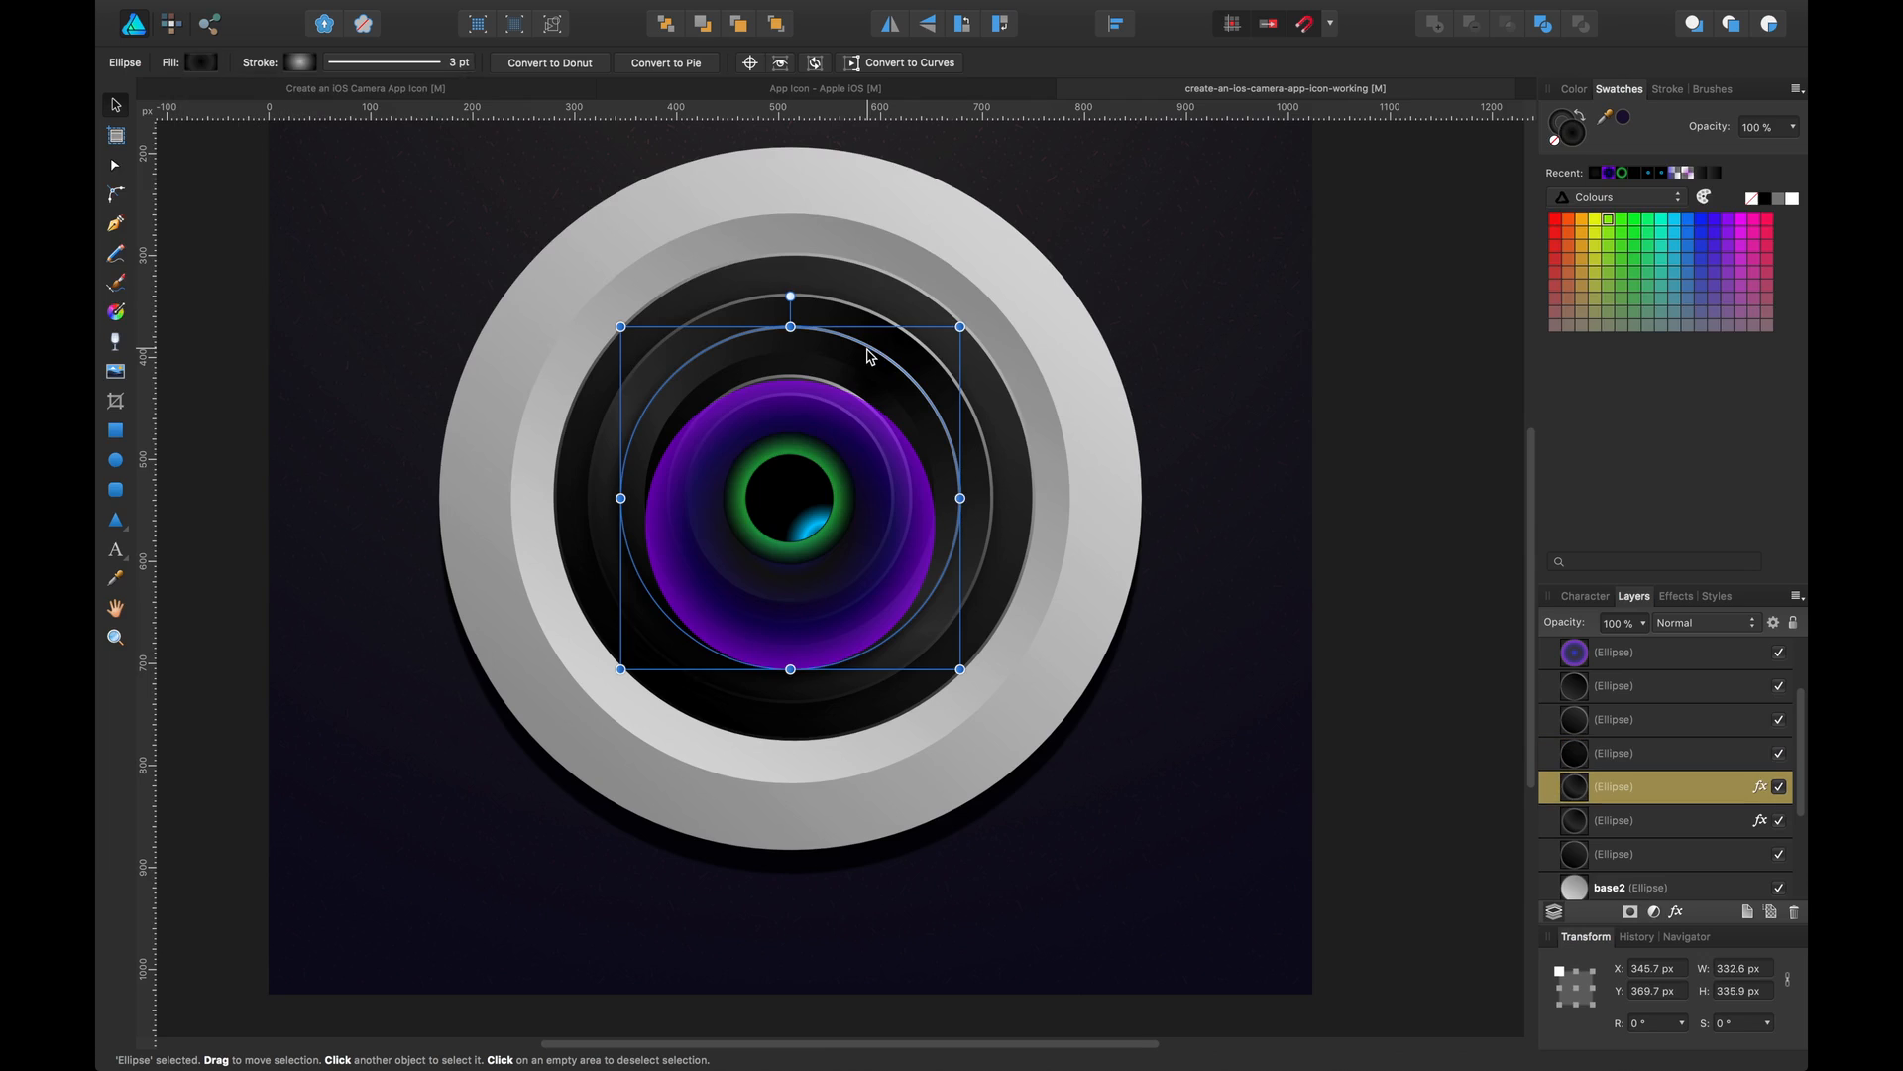
click(198, 63)
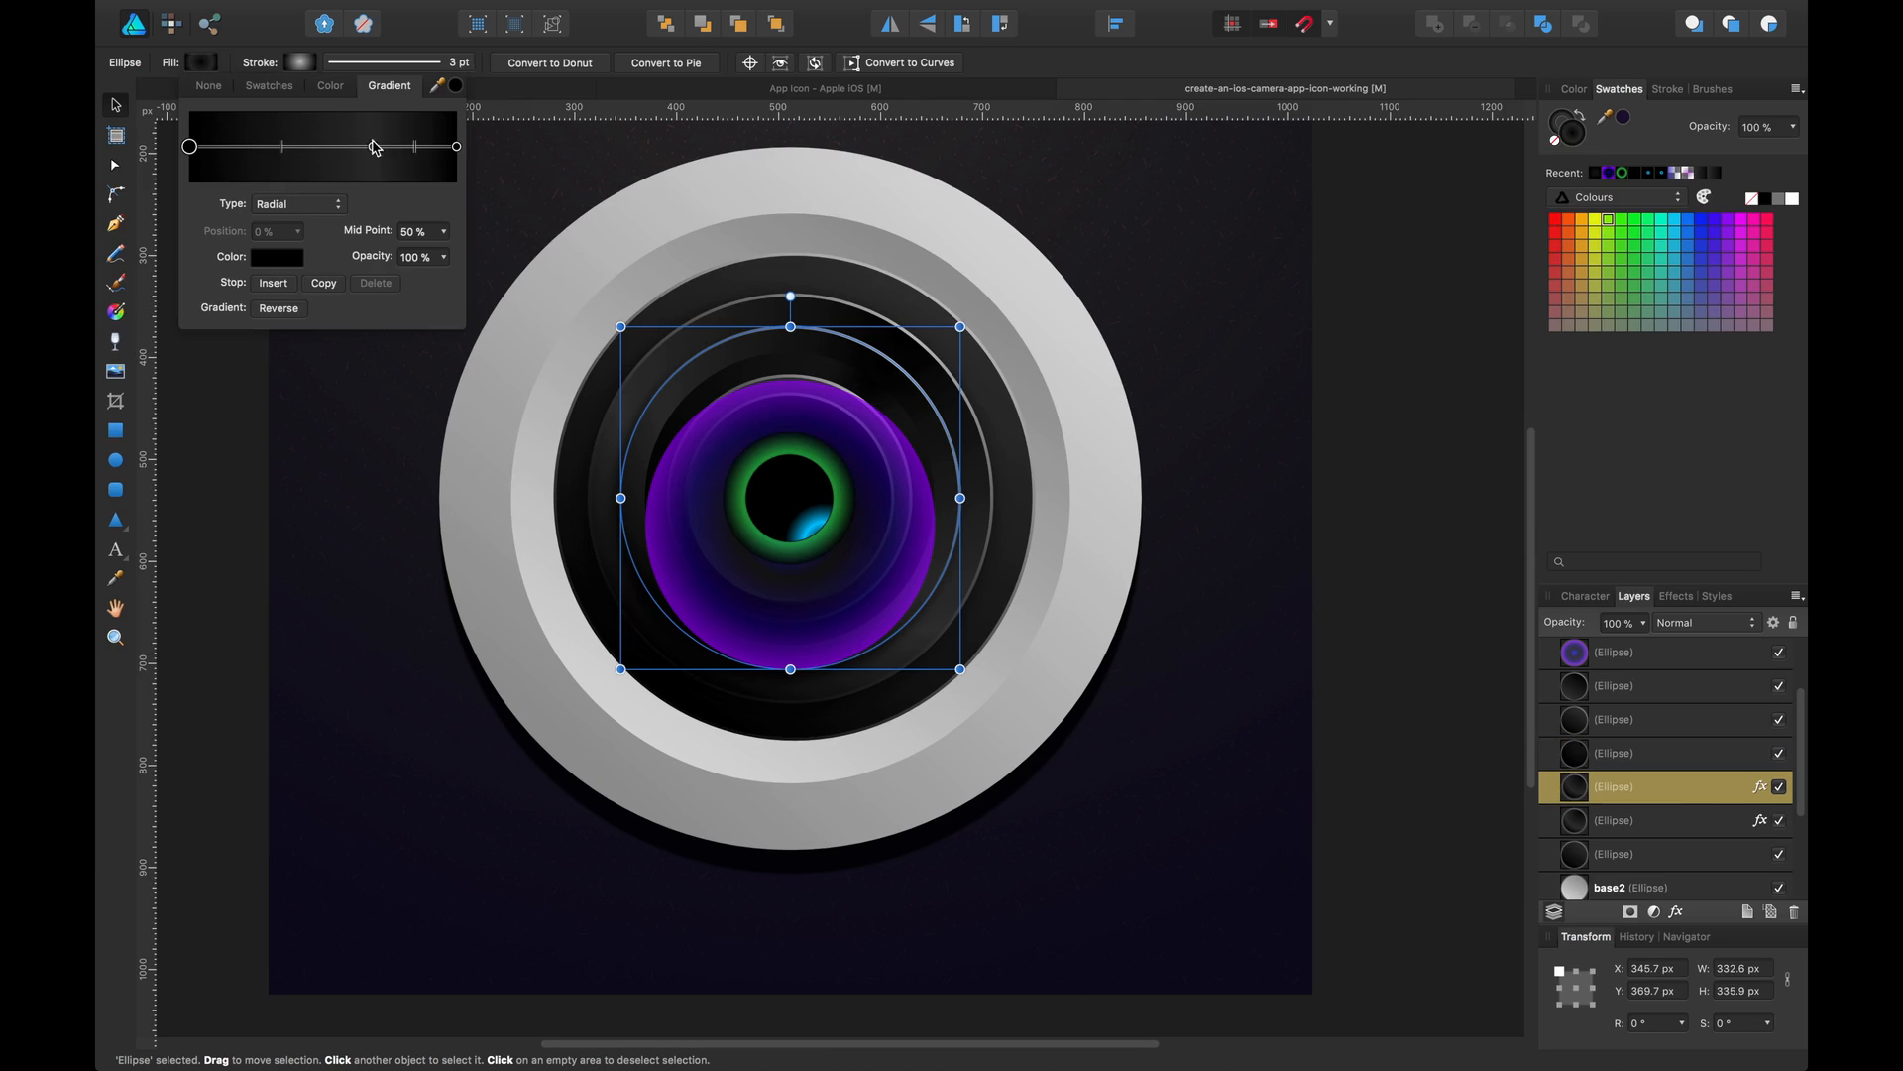
click(456, 146)
click(295, 257)
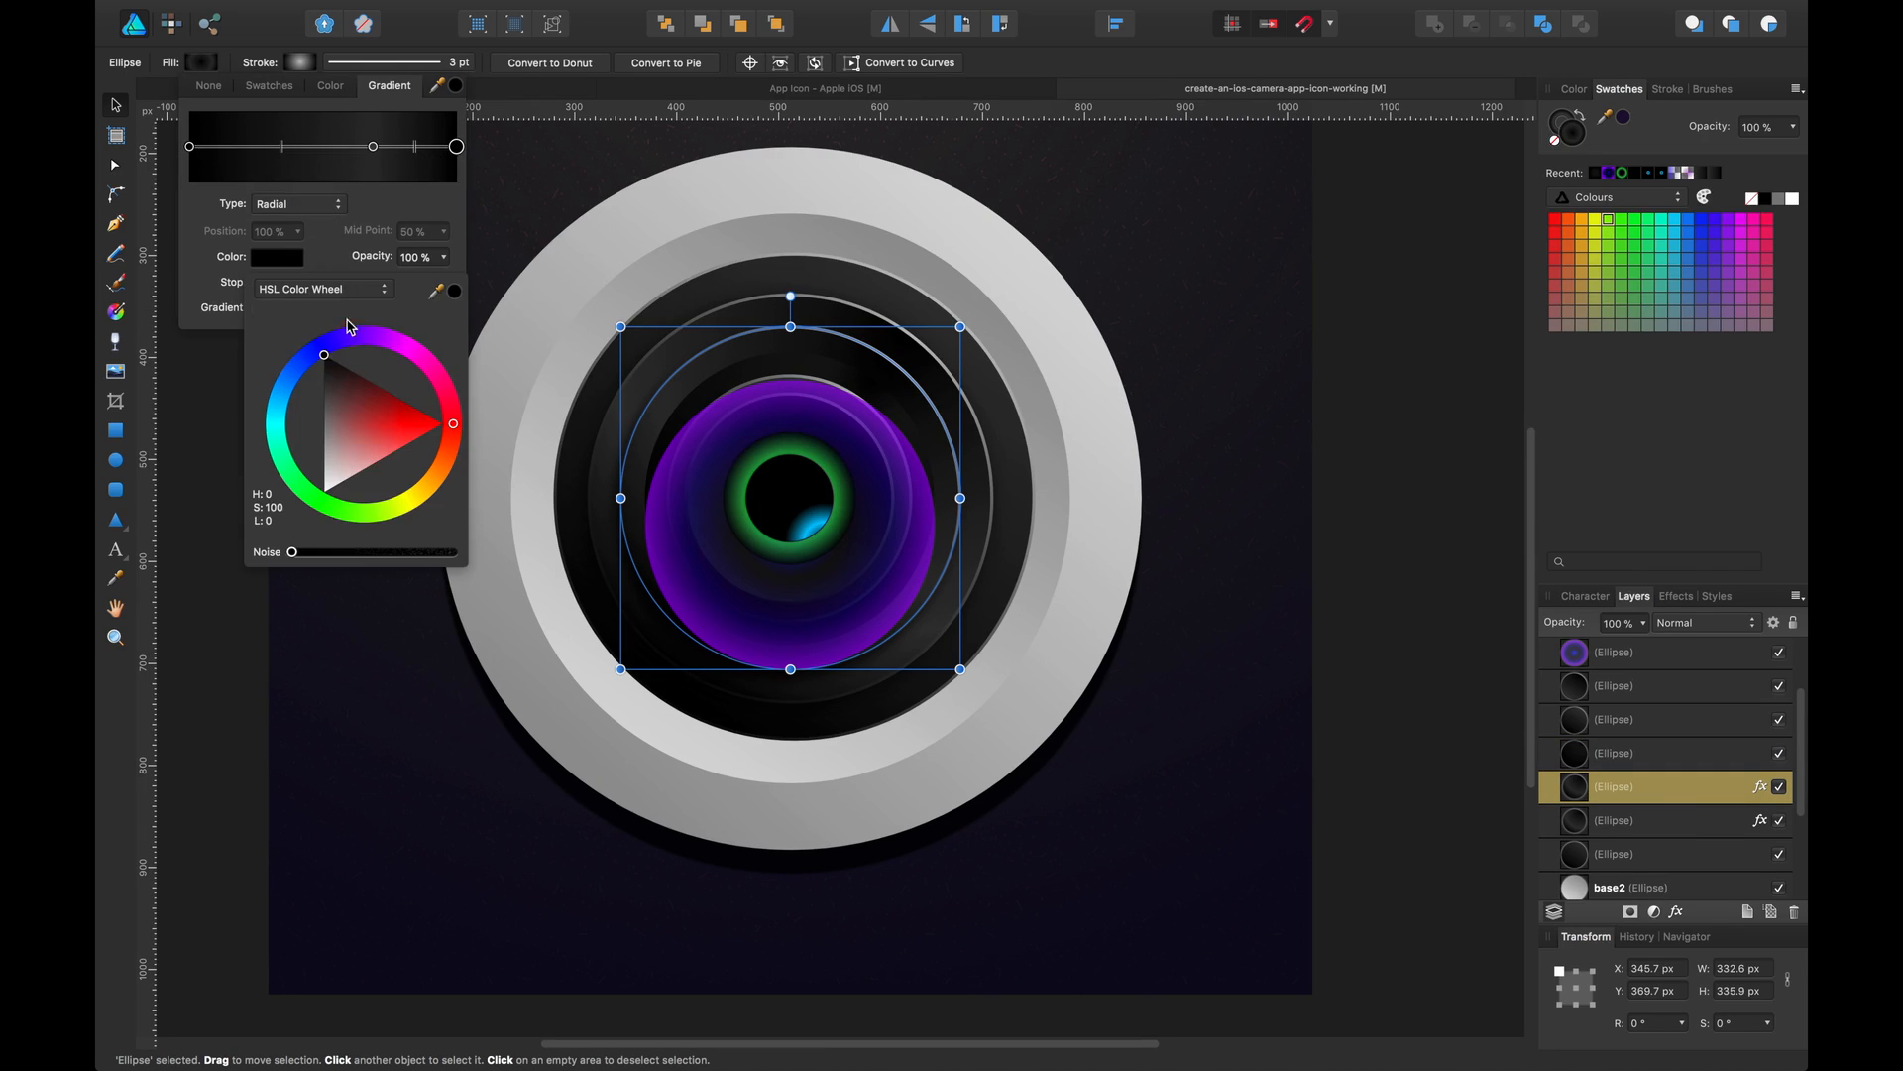
drag(331, 363, 313, 376)
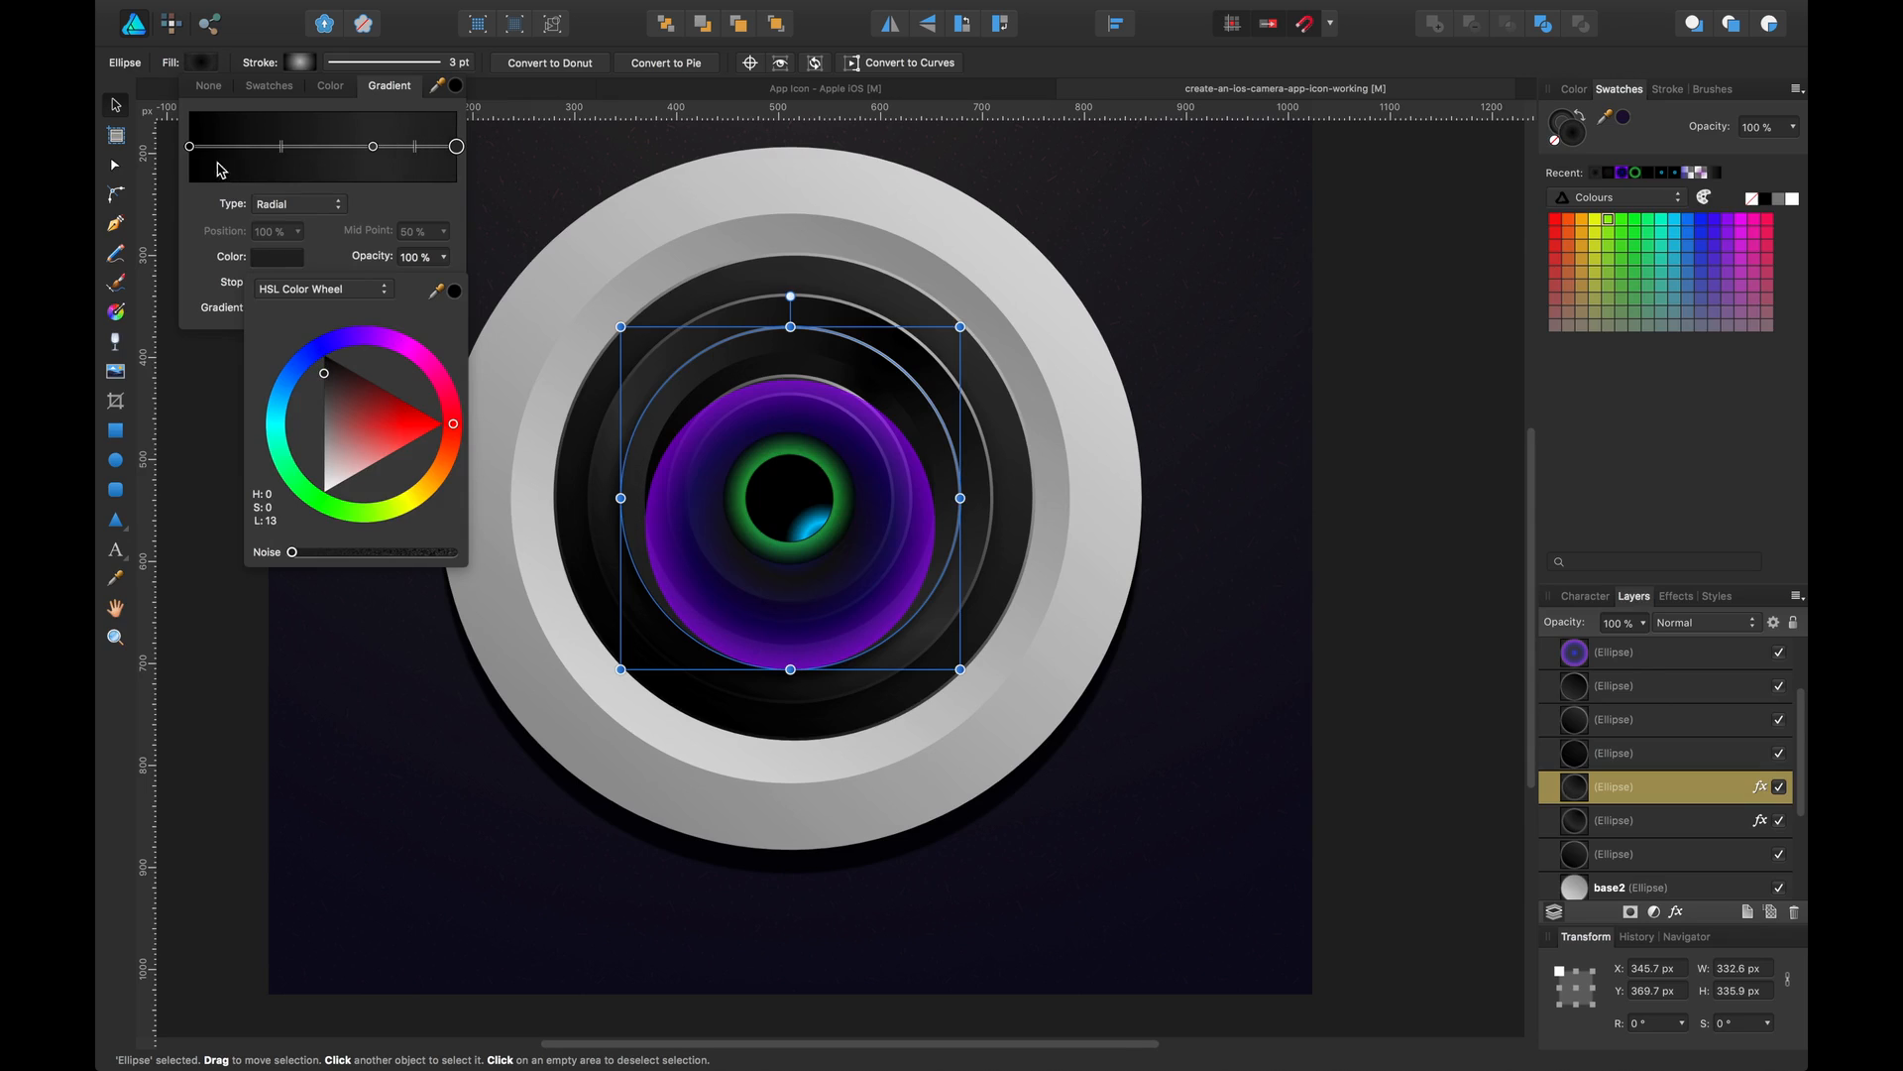
Lighten the inner gradient stop of the same ring ellipse to a dark grey
click(190, 147)
click(268, 260)
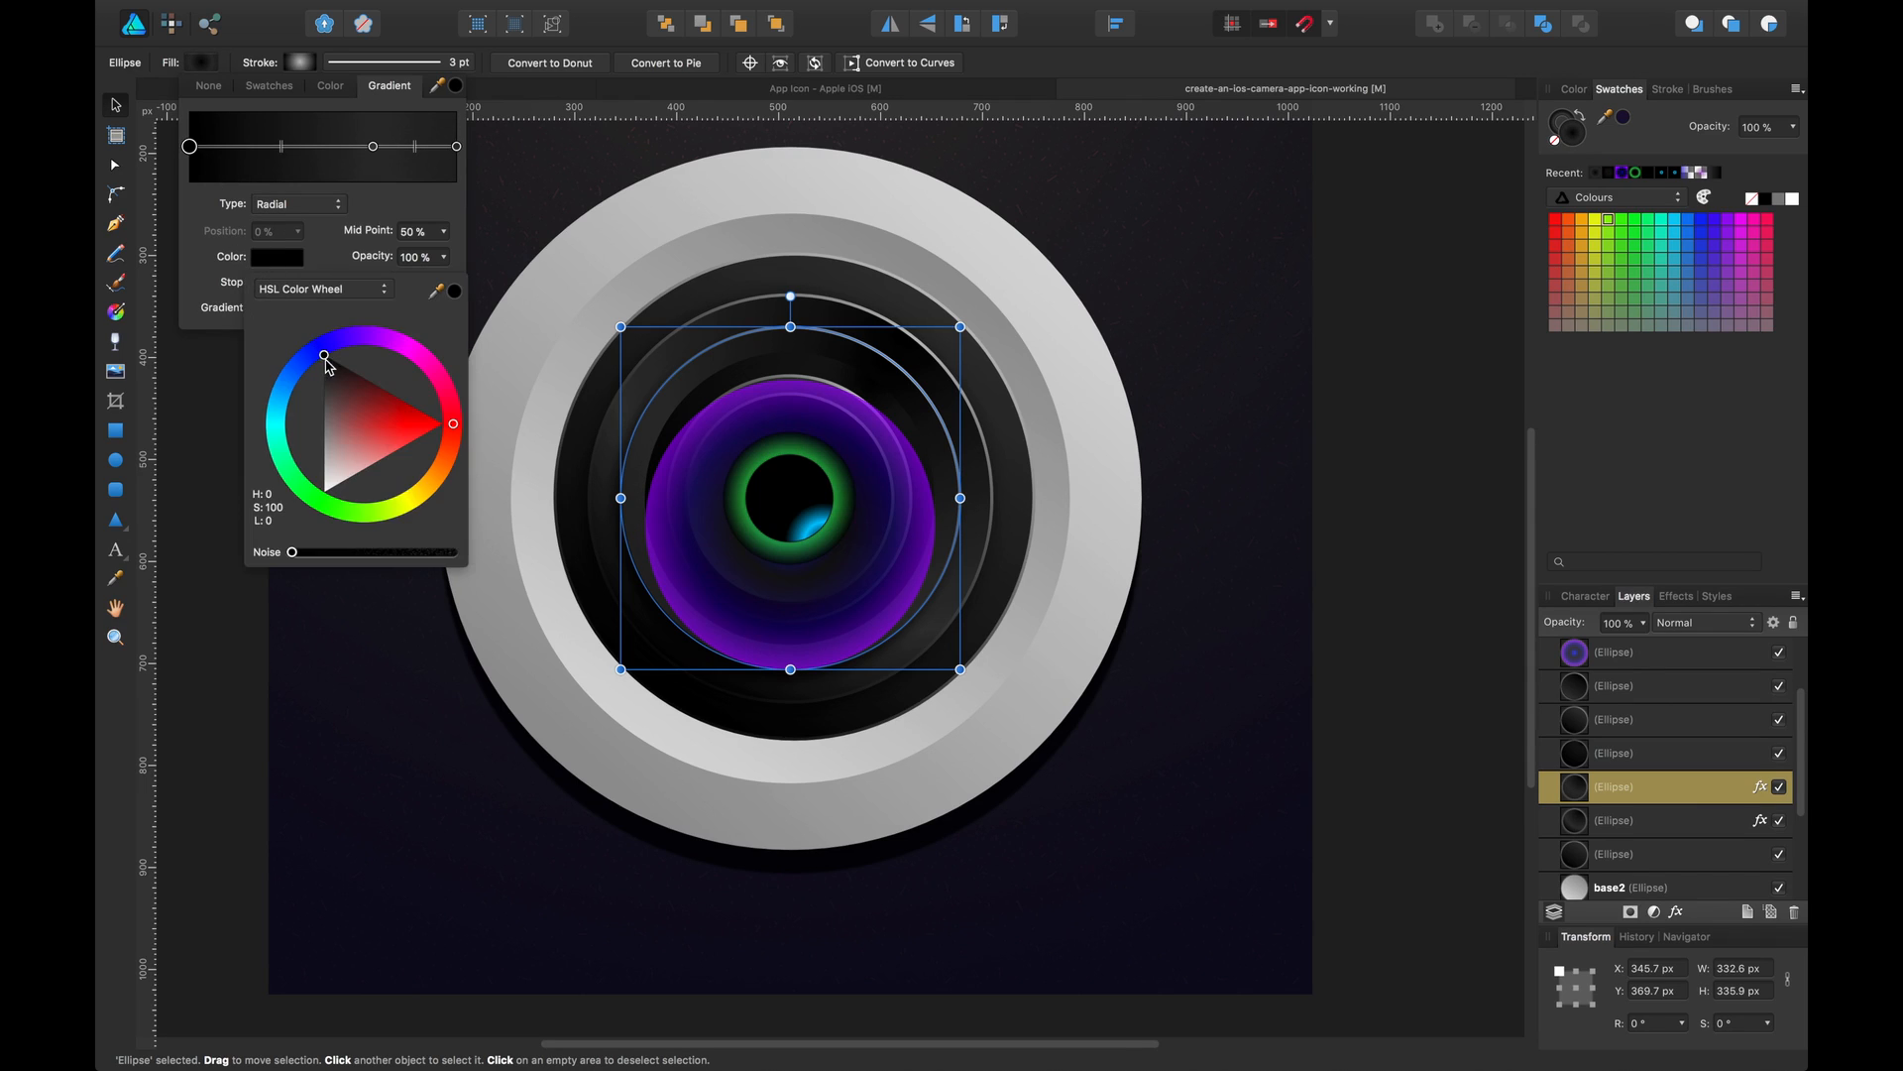
drag(328, 367, 320, 379)
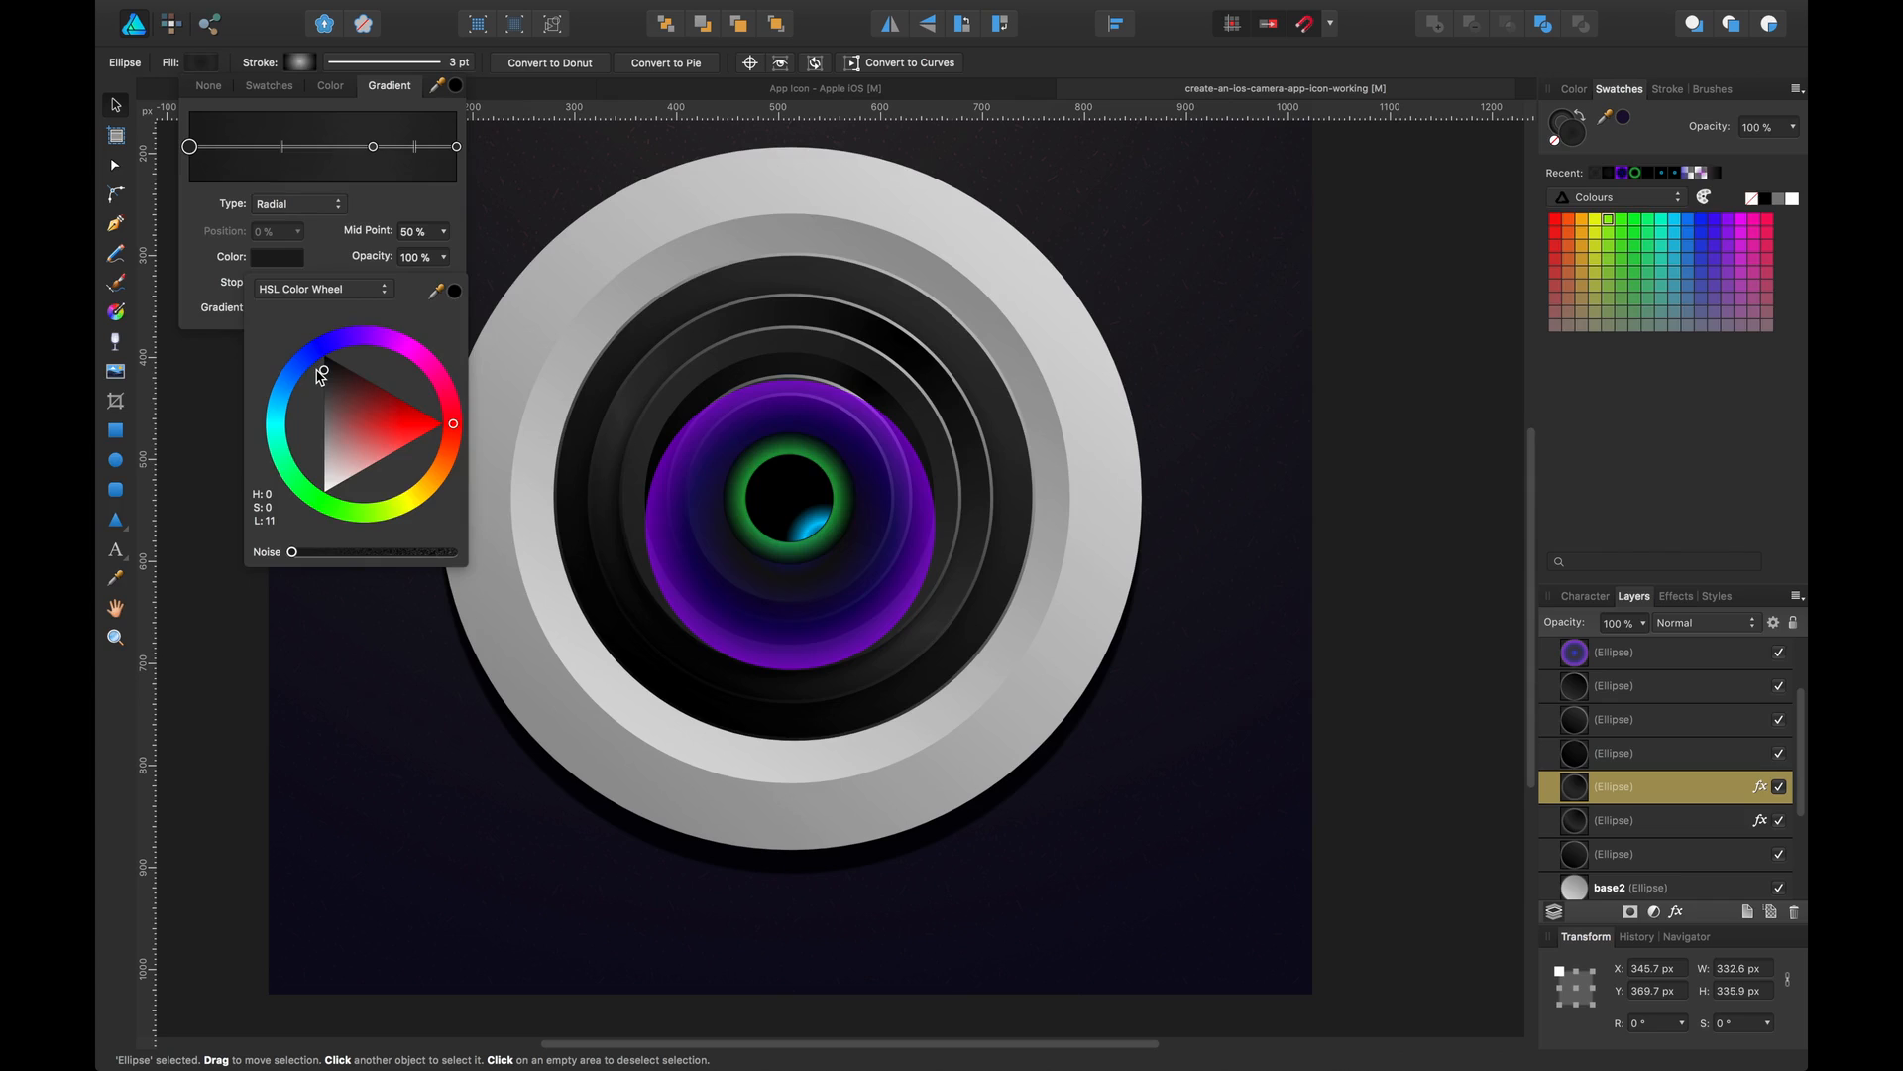
click(1342, 272)
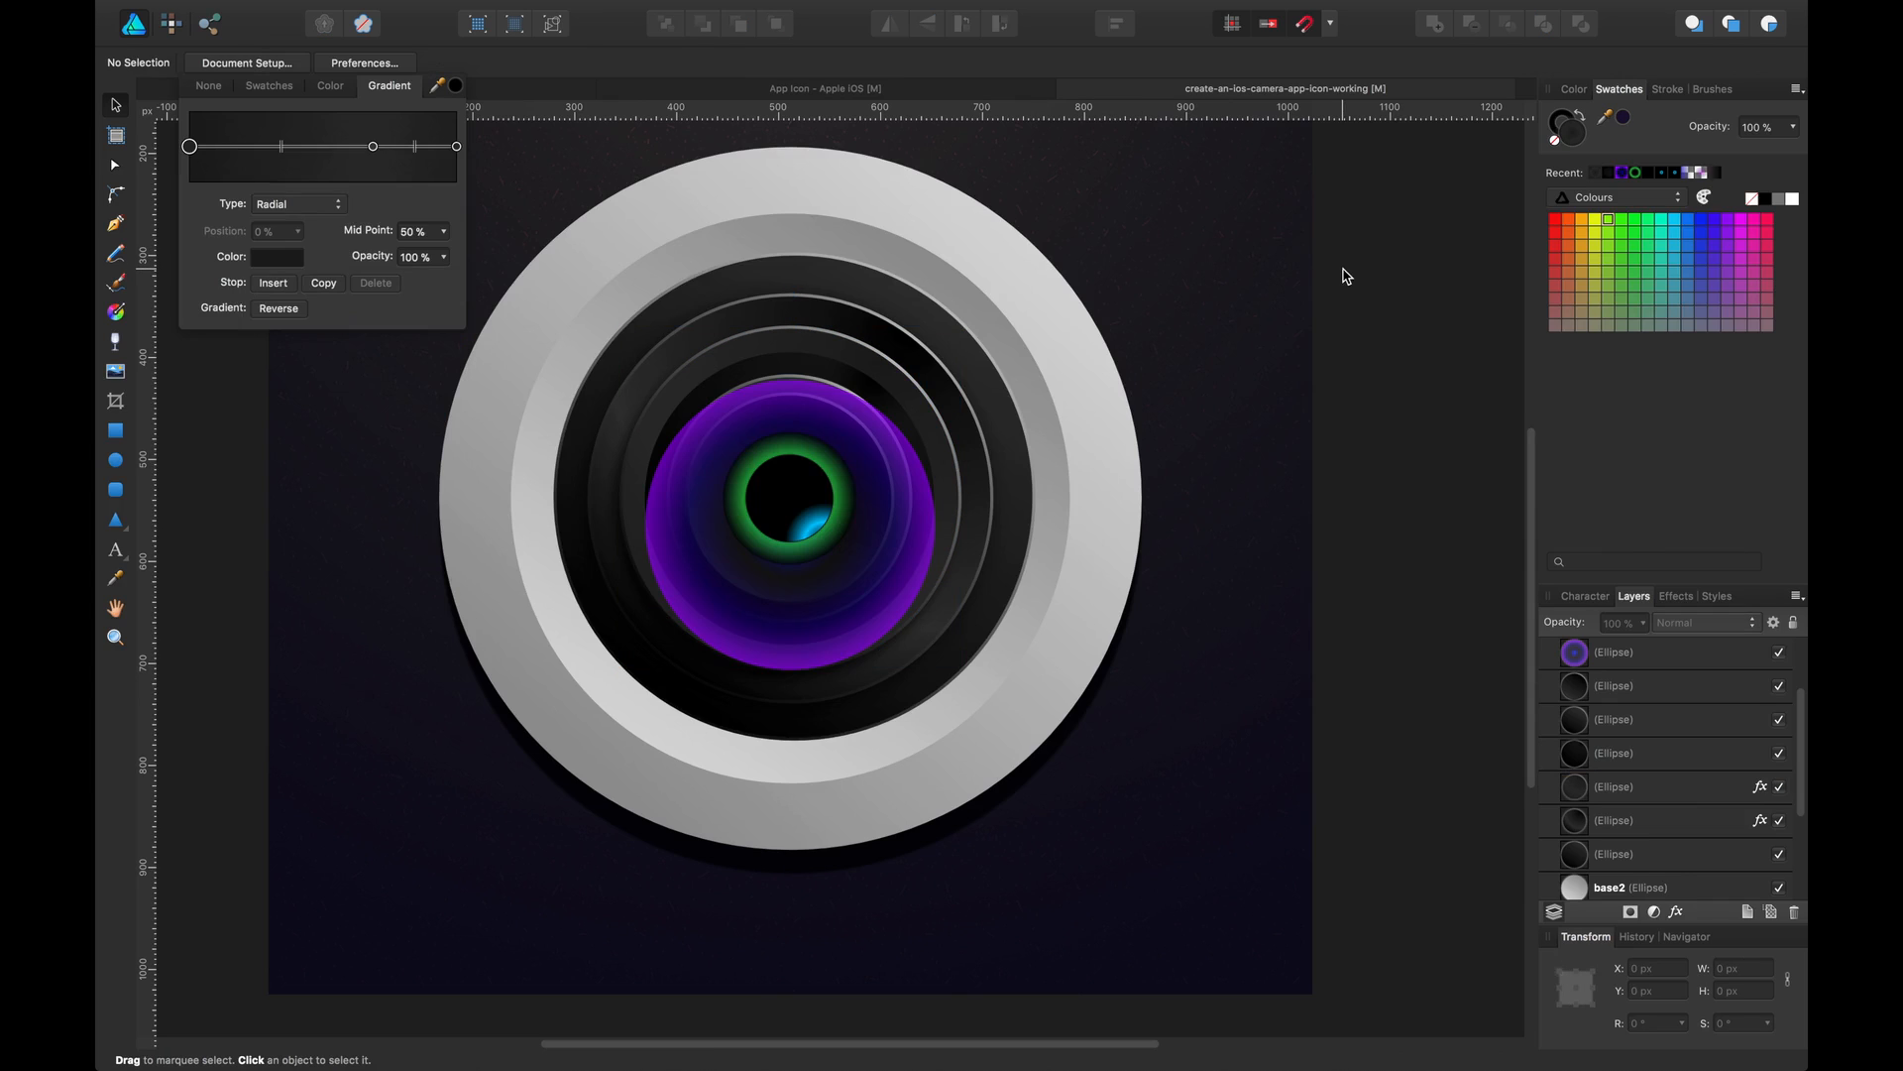
click(914, 540)
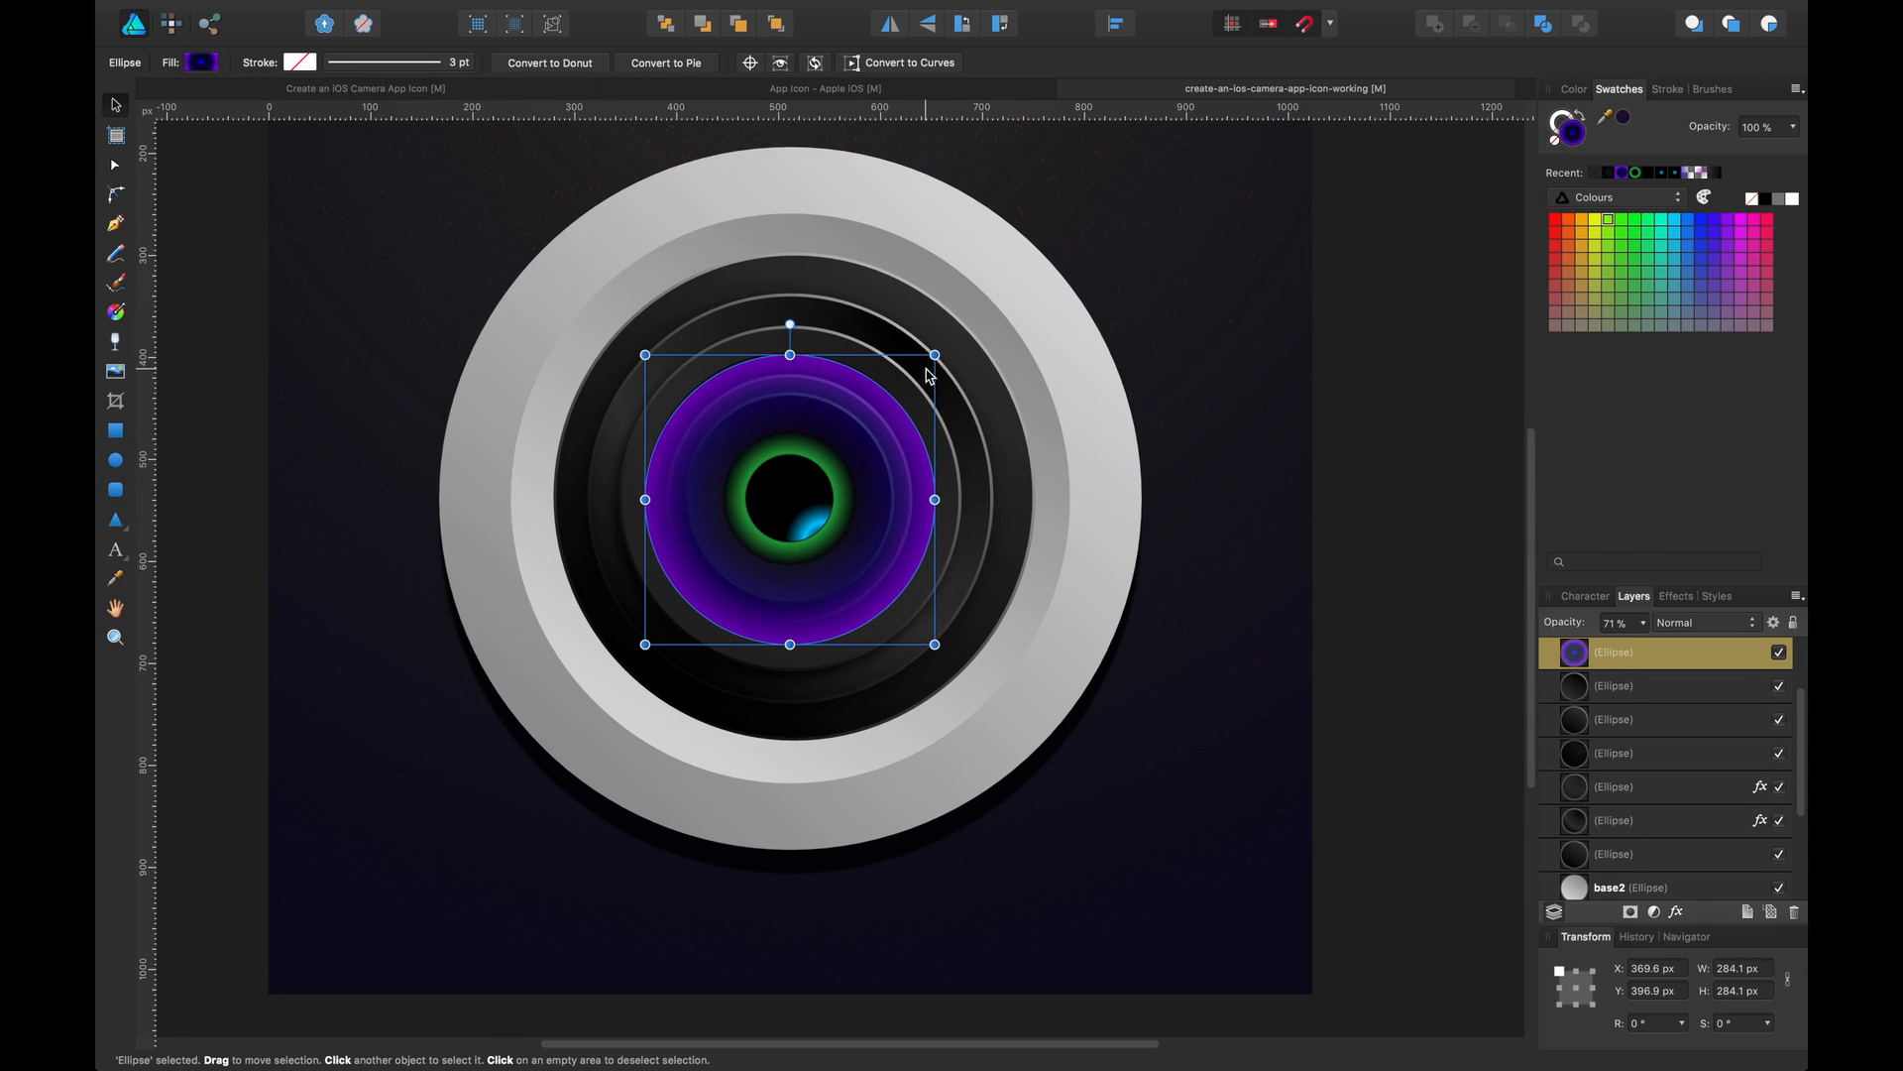
Resize the purple glass ellipse to about 265 px square and reposition it inside the dark rings
drag(935, 355, 923, 366)
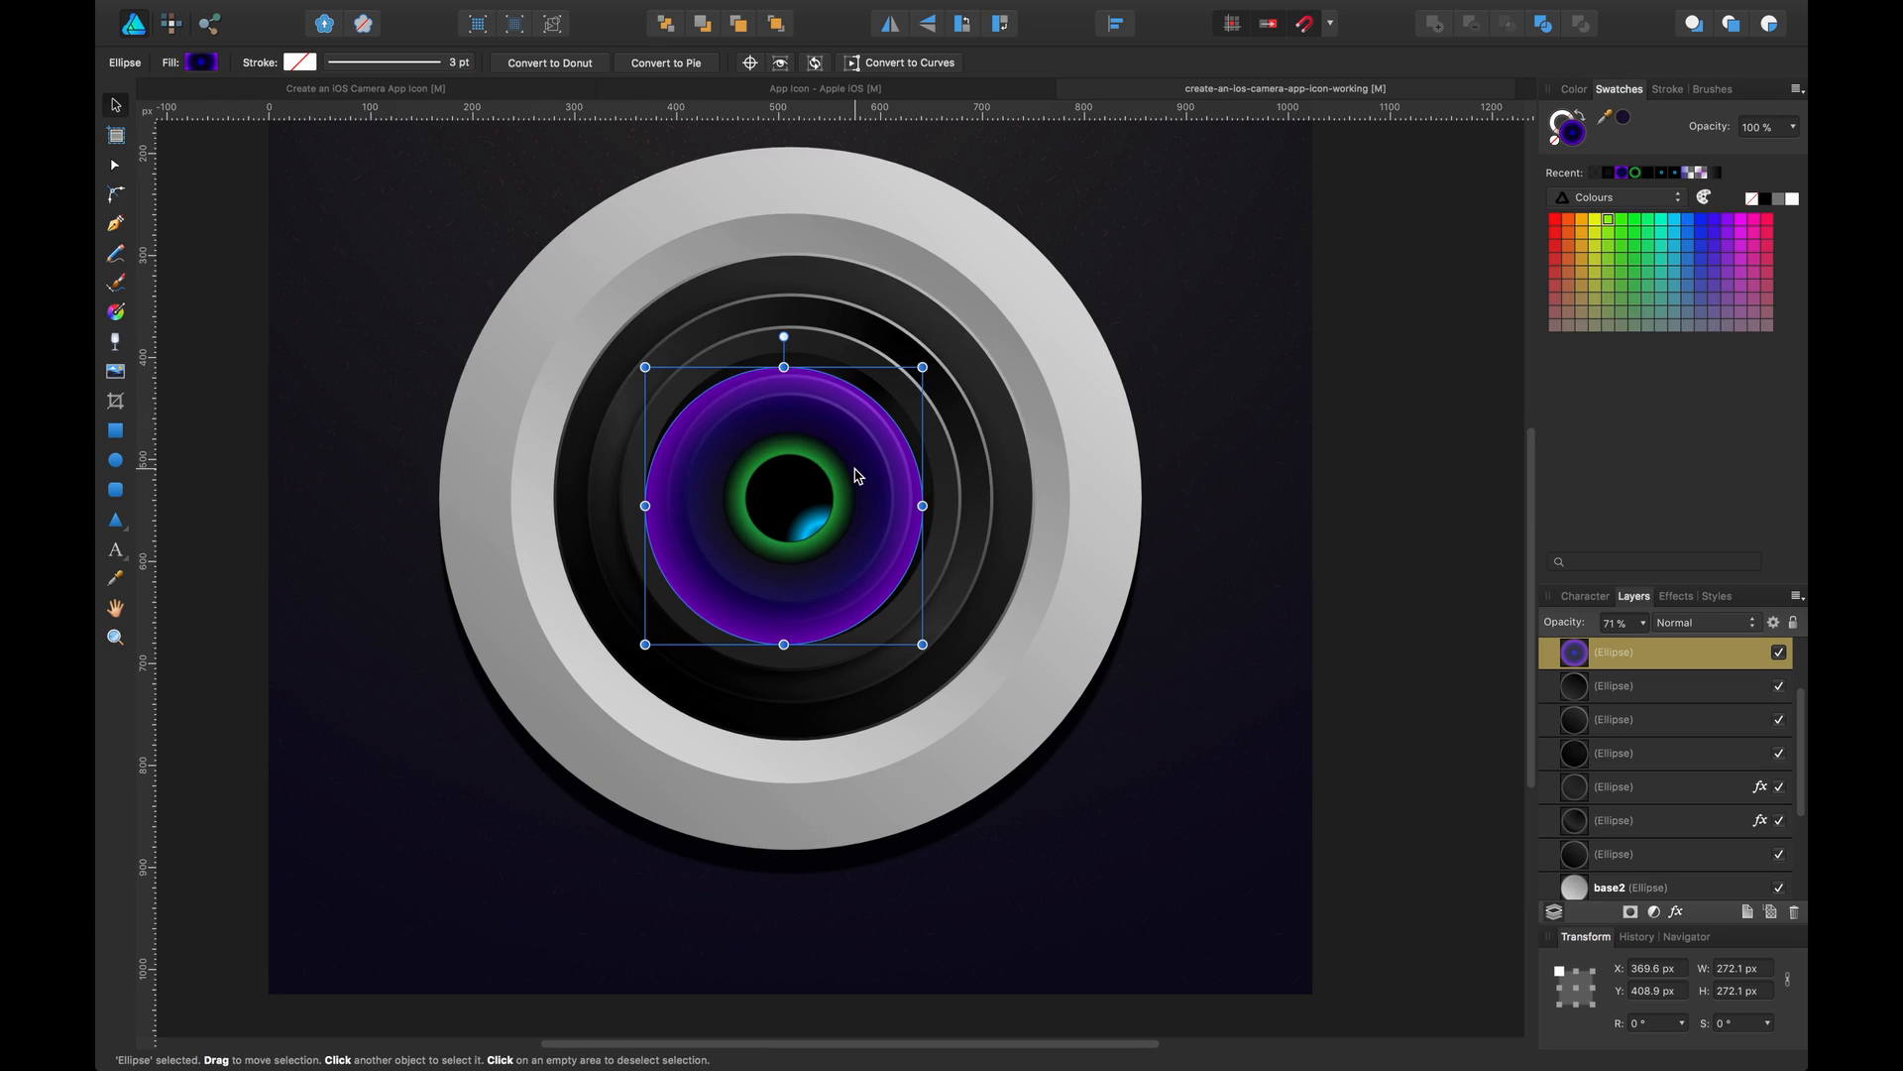
drag(870, 449, 877, 440)
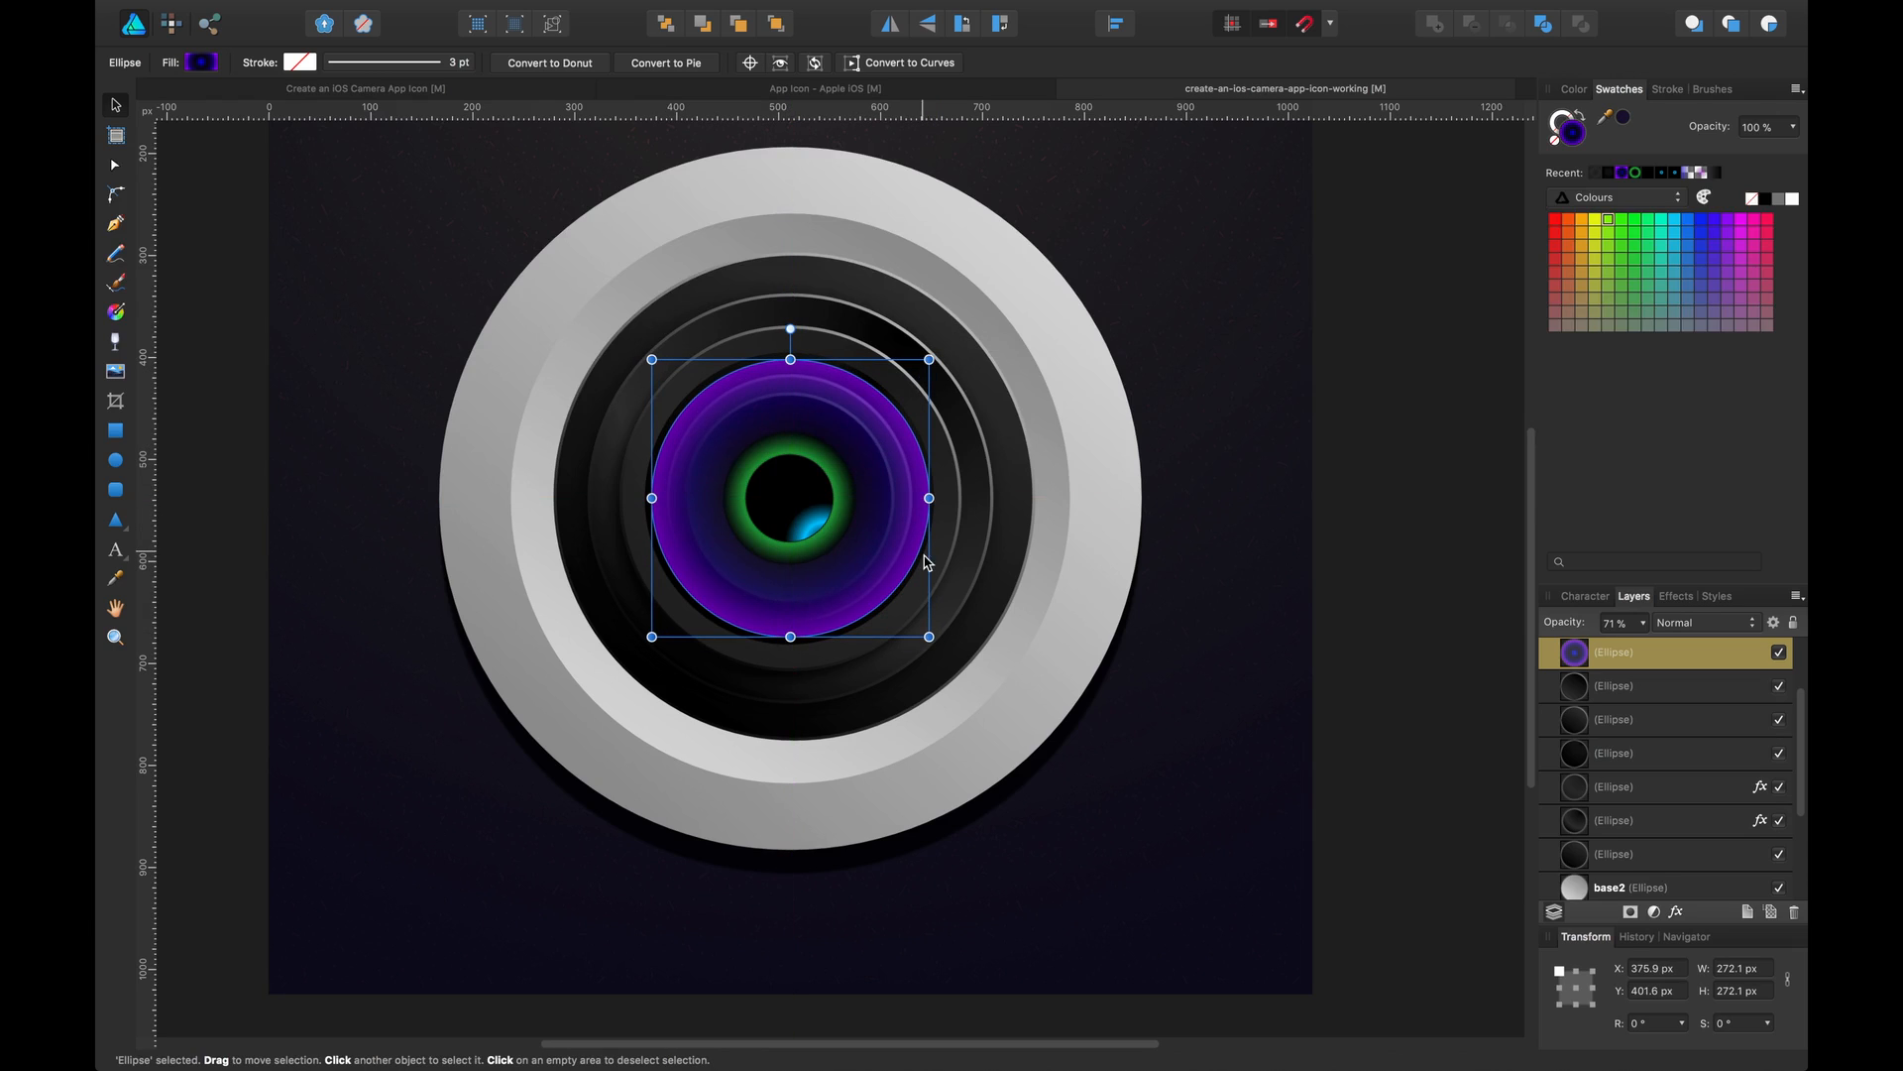
drag(929, 636, 923, 628)
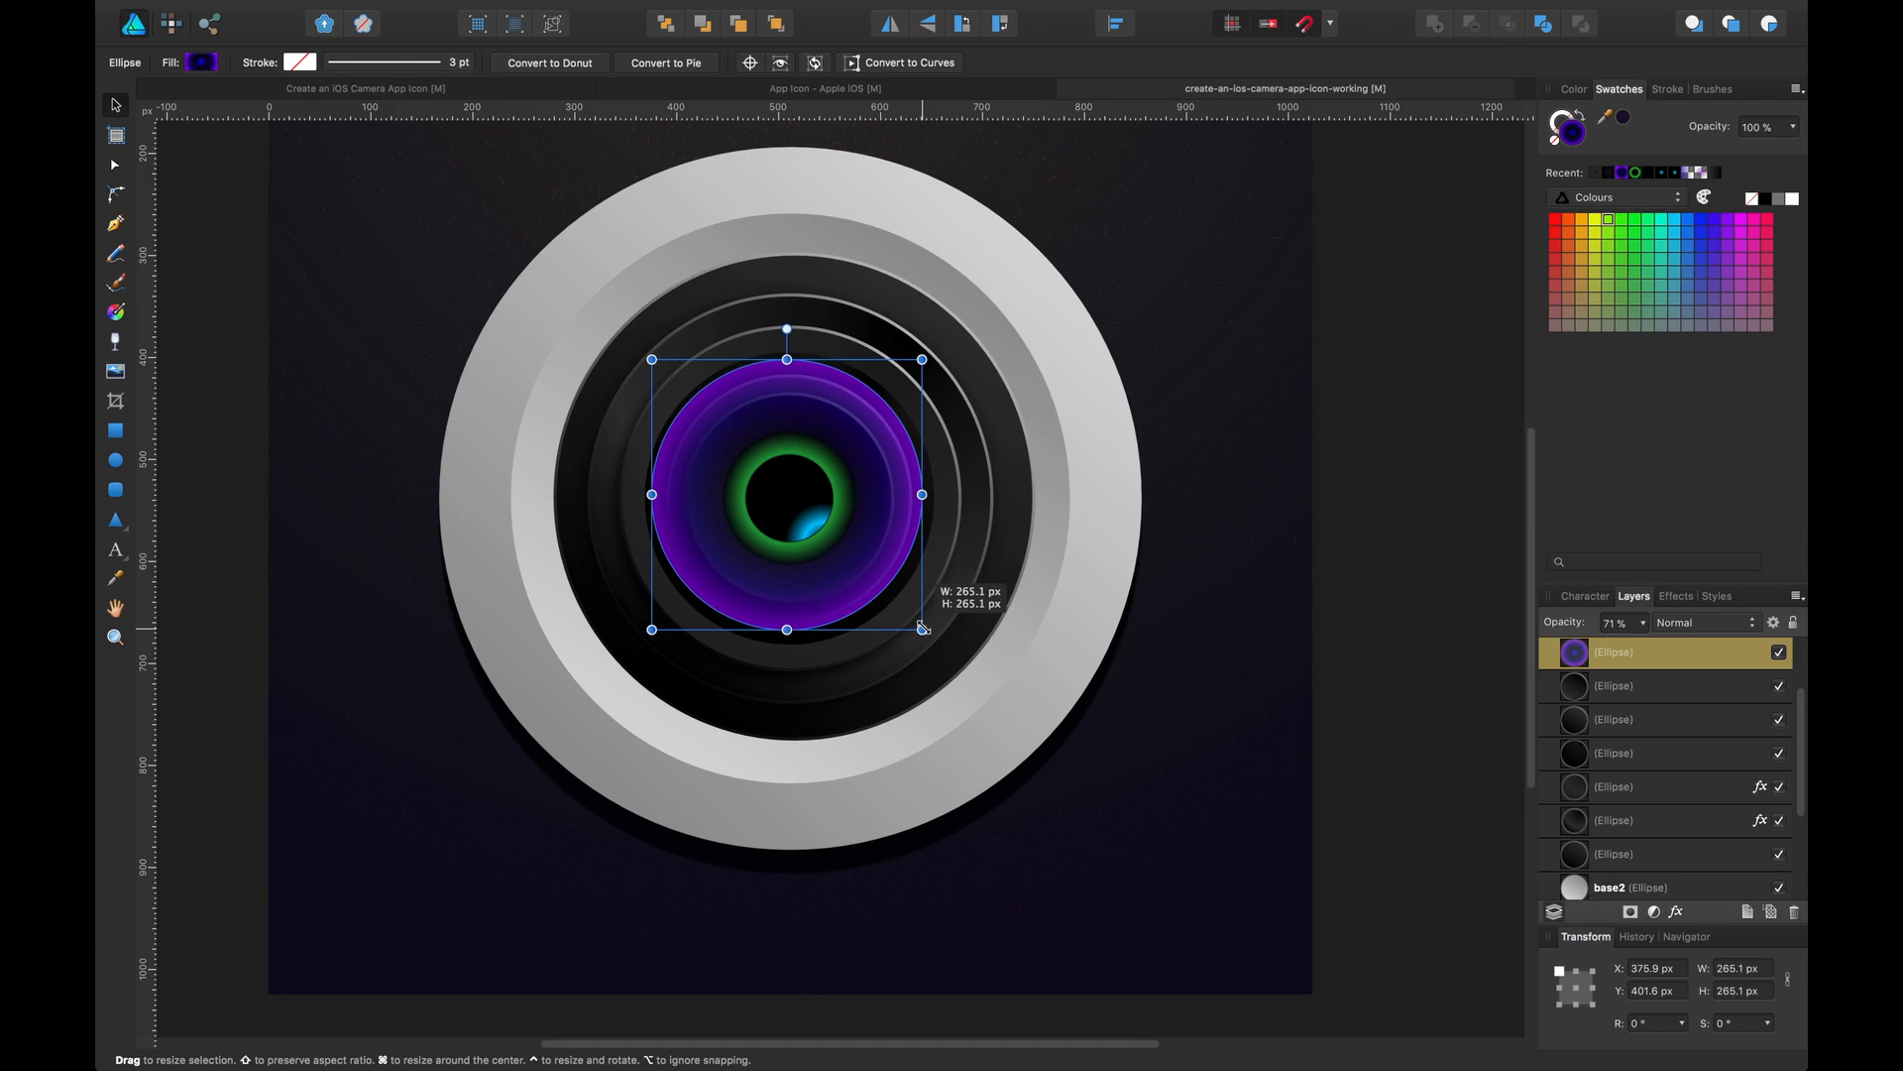
click(1419, 467)
drag(891, 428, 889, 429)
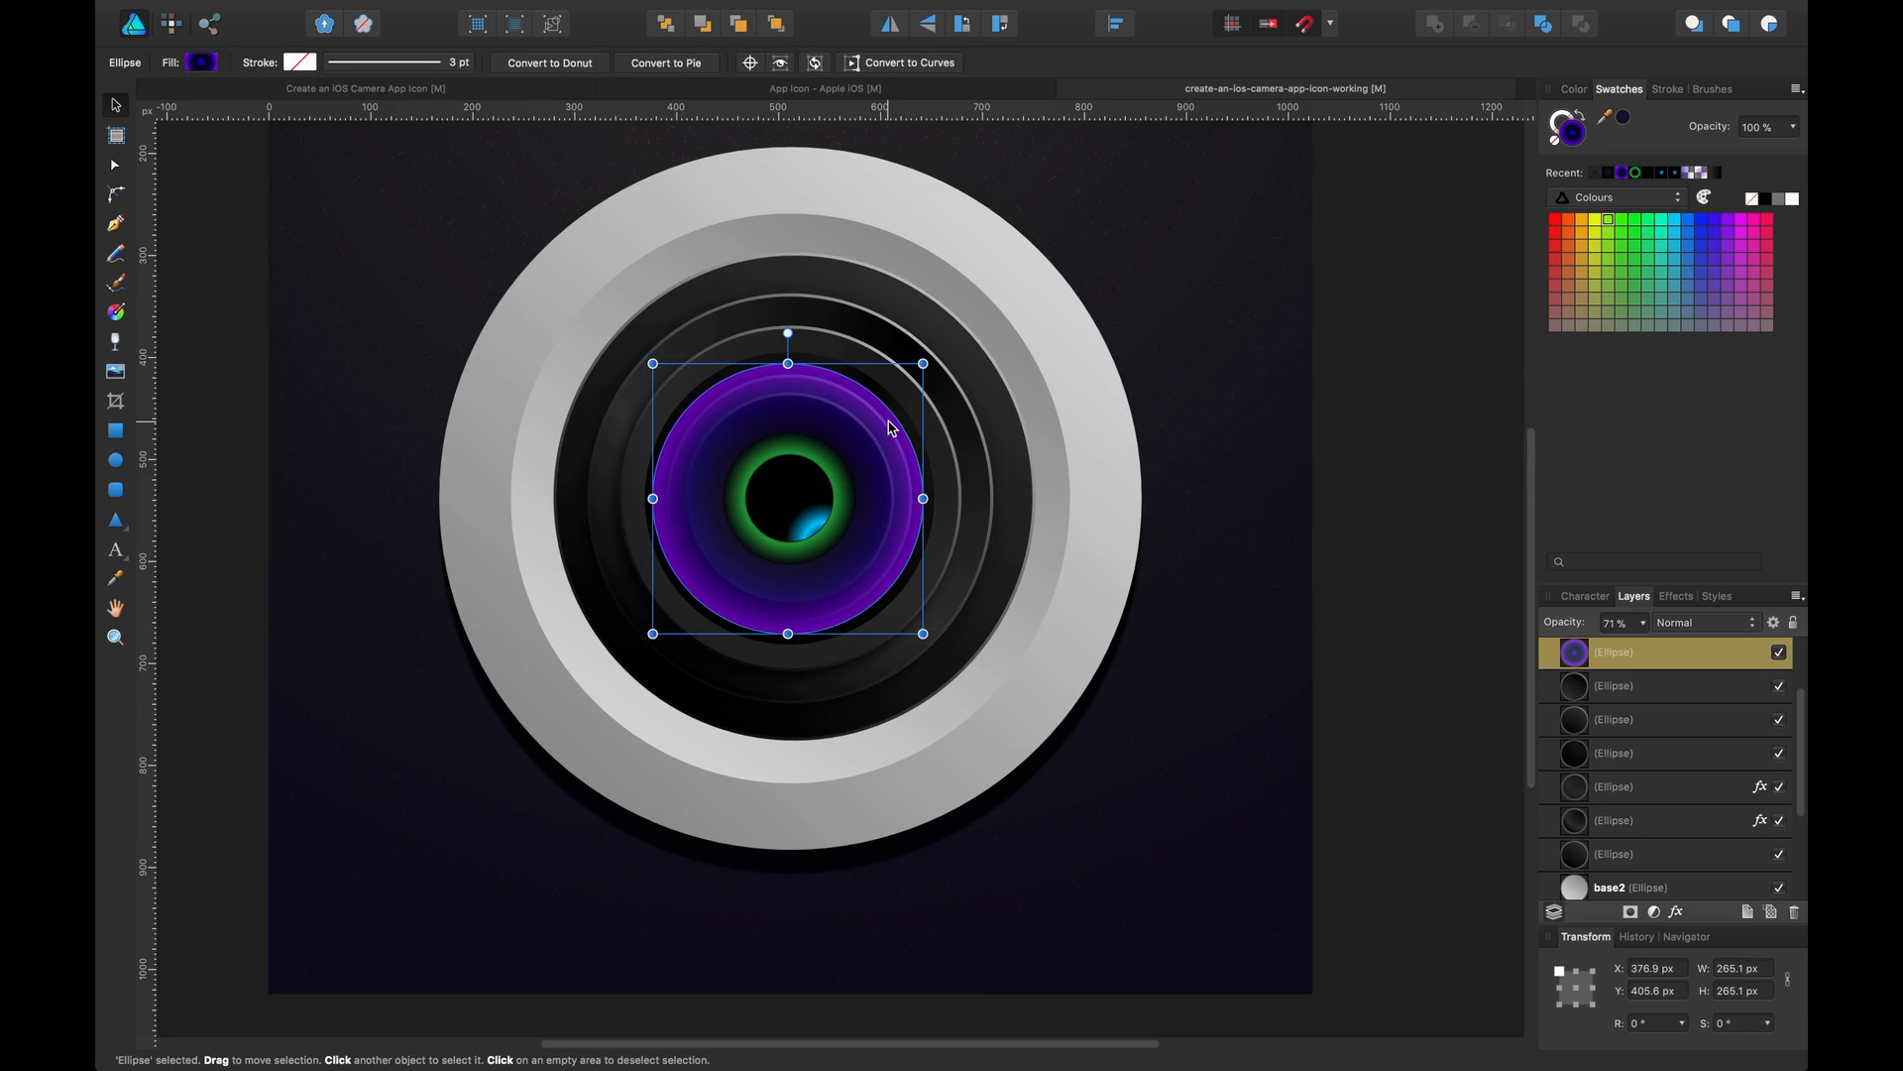
Select the seven inner lens ellipses and align them to their horizontal centre
scroll(1619, 699, up, 3)
shift+click(1642, 652)
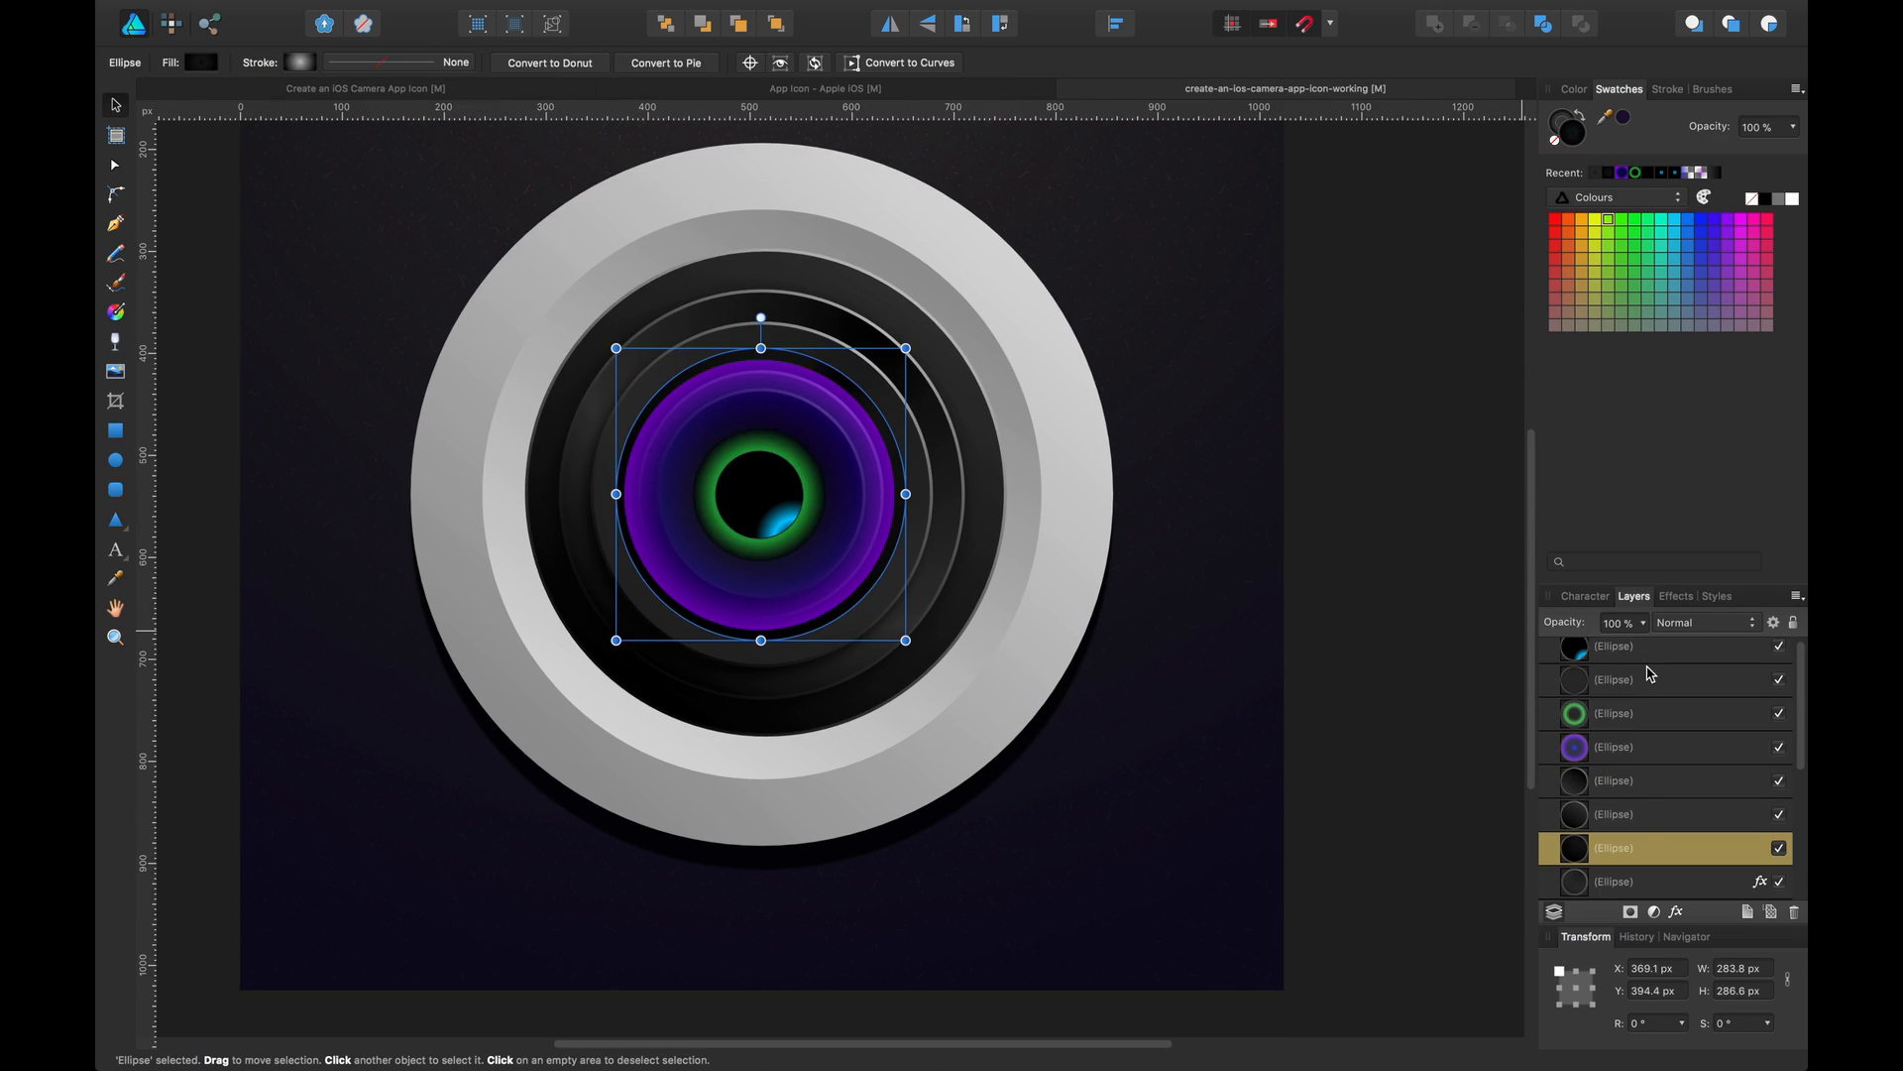
shift+click(1651, 651)
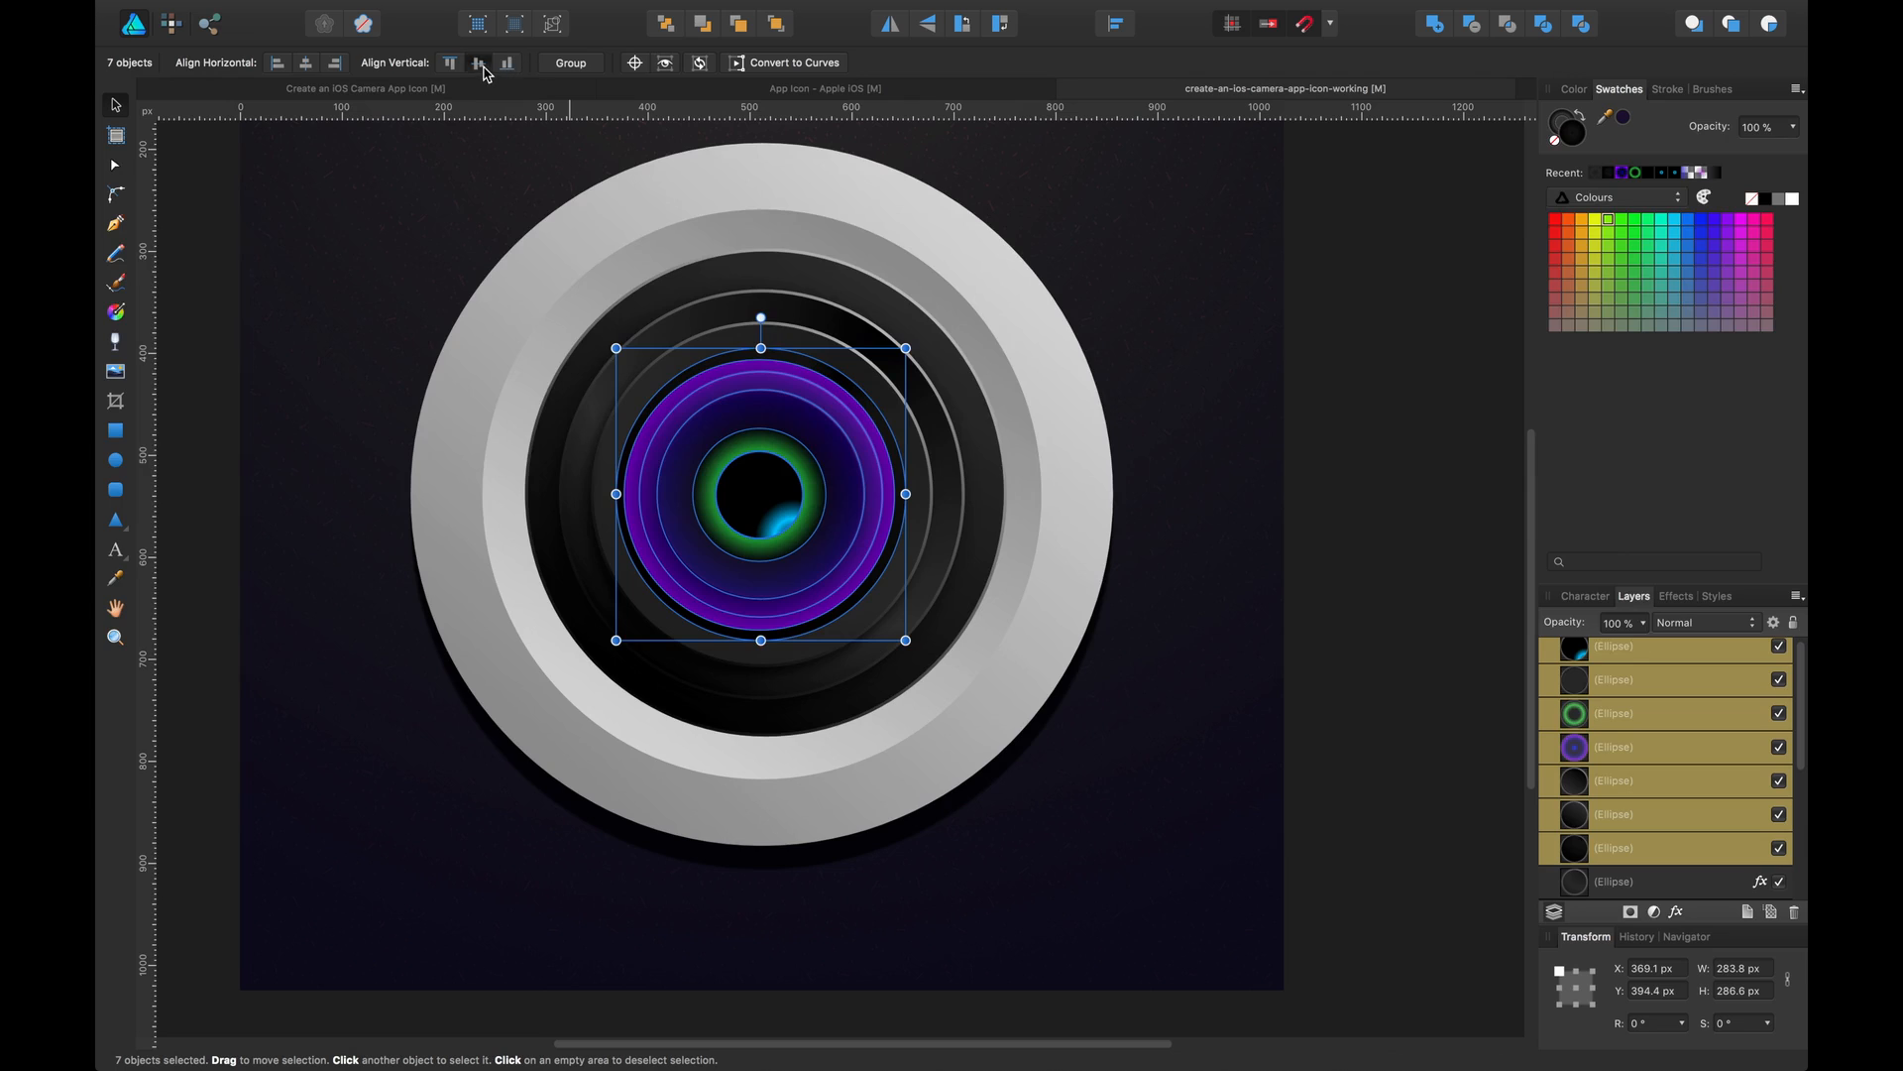
click(305, 63)
click(1402, 482)
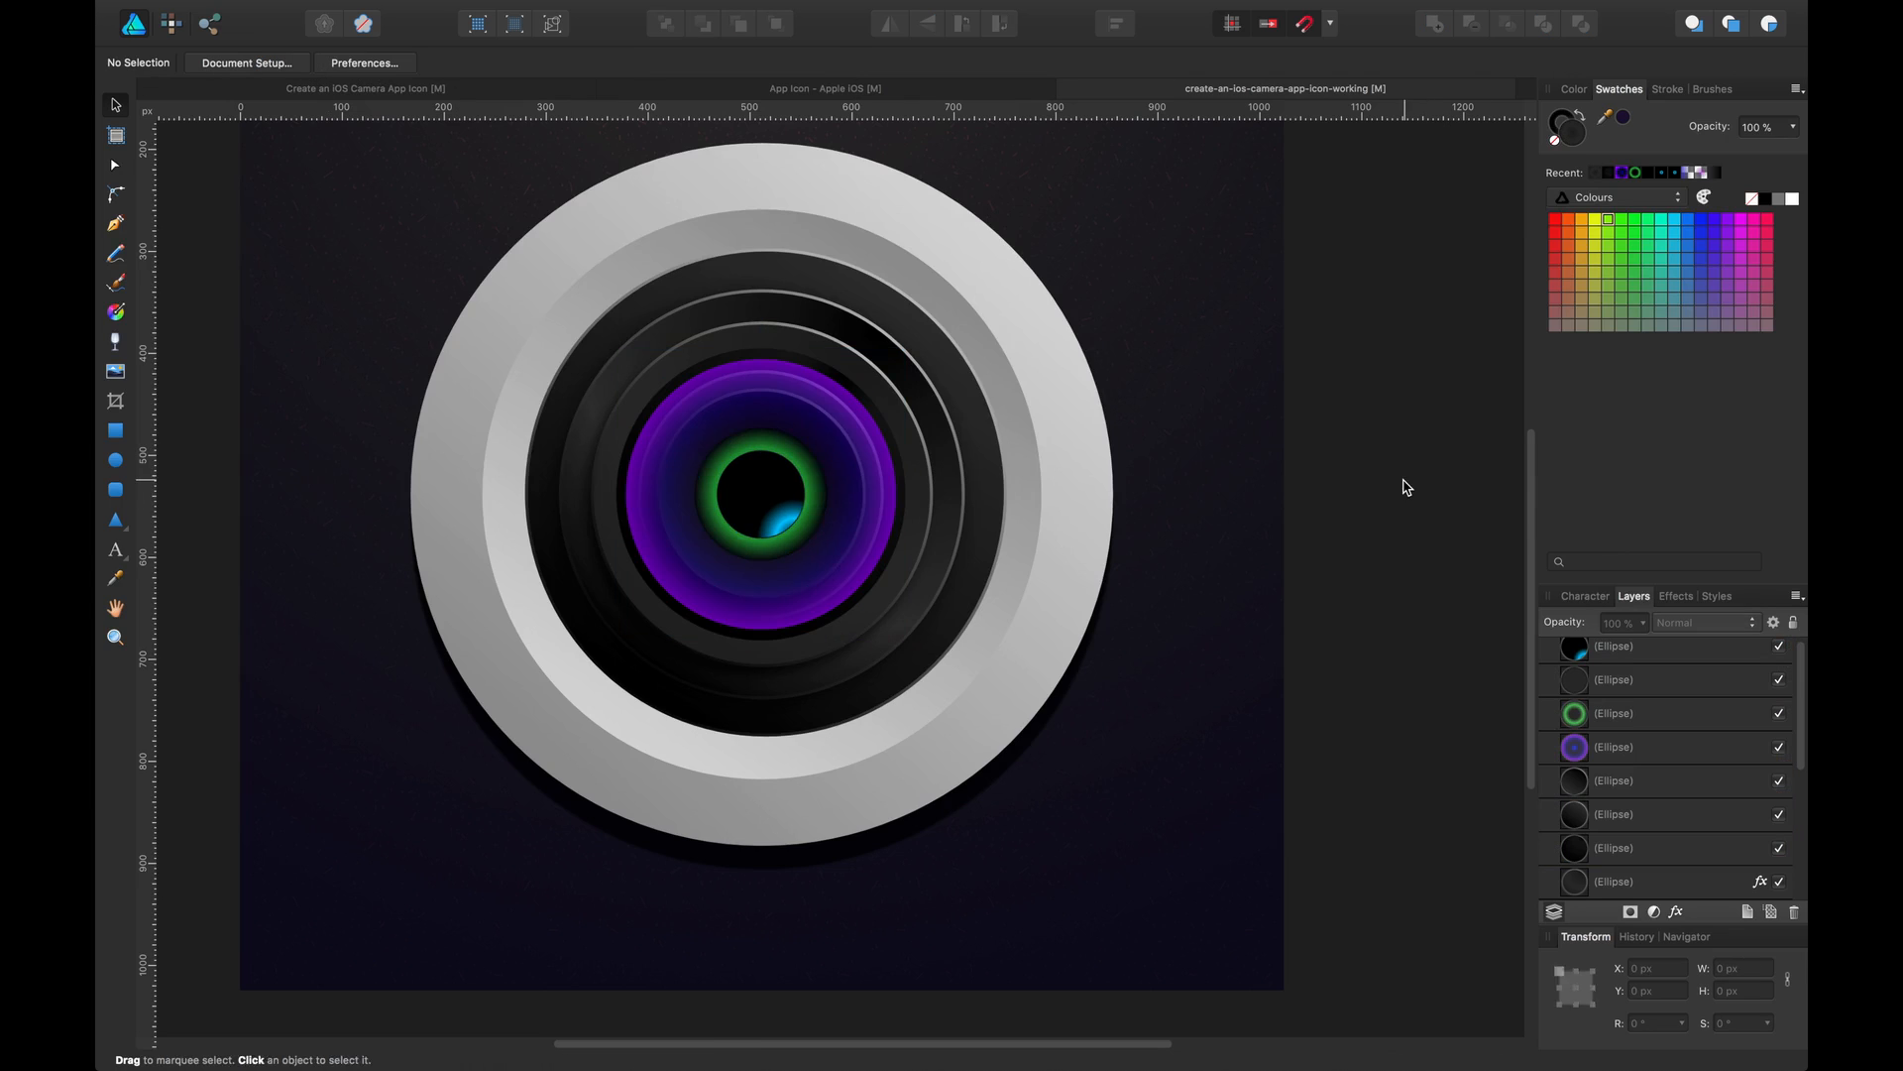
Select the cyan reflection ellipse with the dark ellipse beneath it and shrink both slightly from a corner
scroll(1402, 476, up, 3)
click(824, 585)
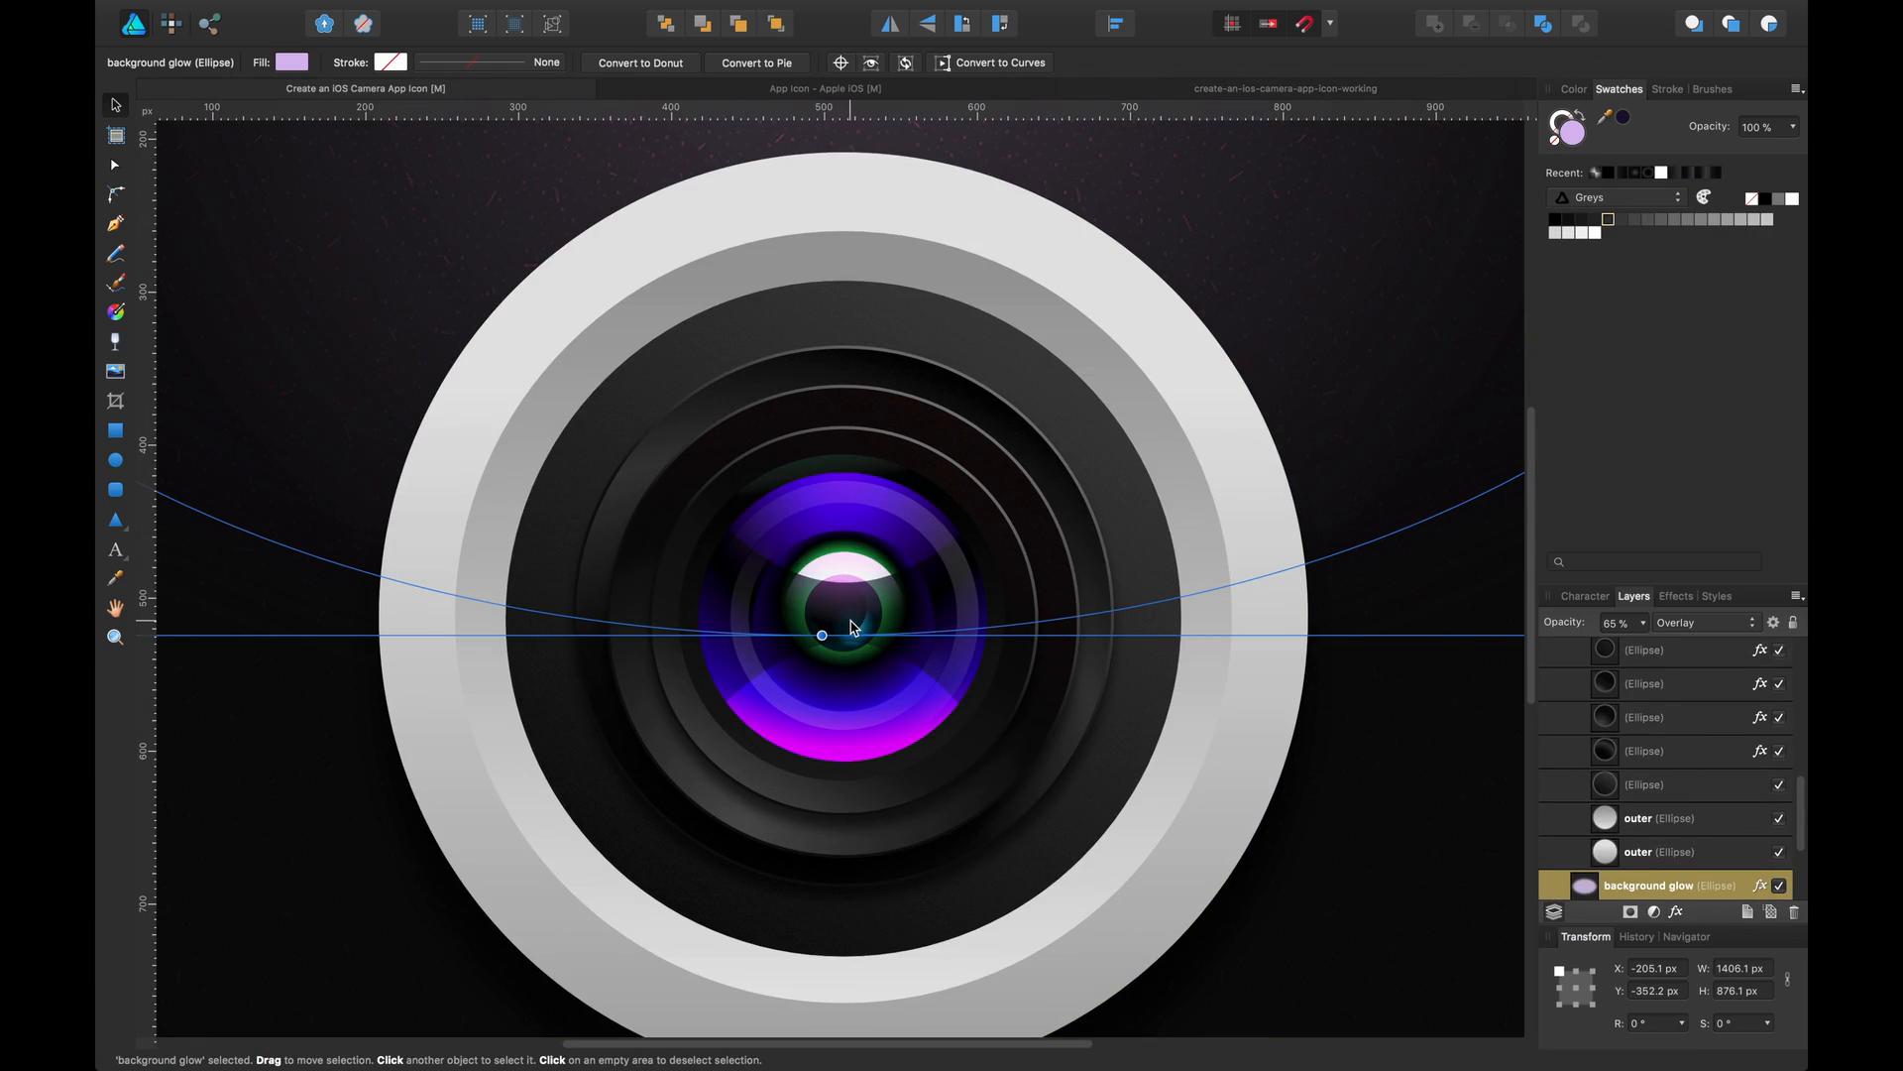
key(super+minus)
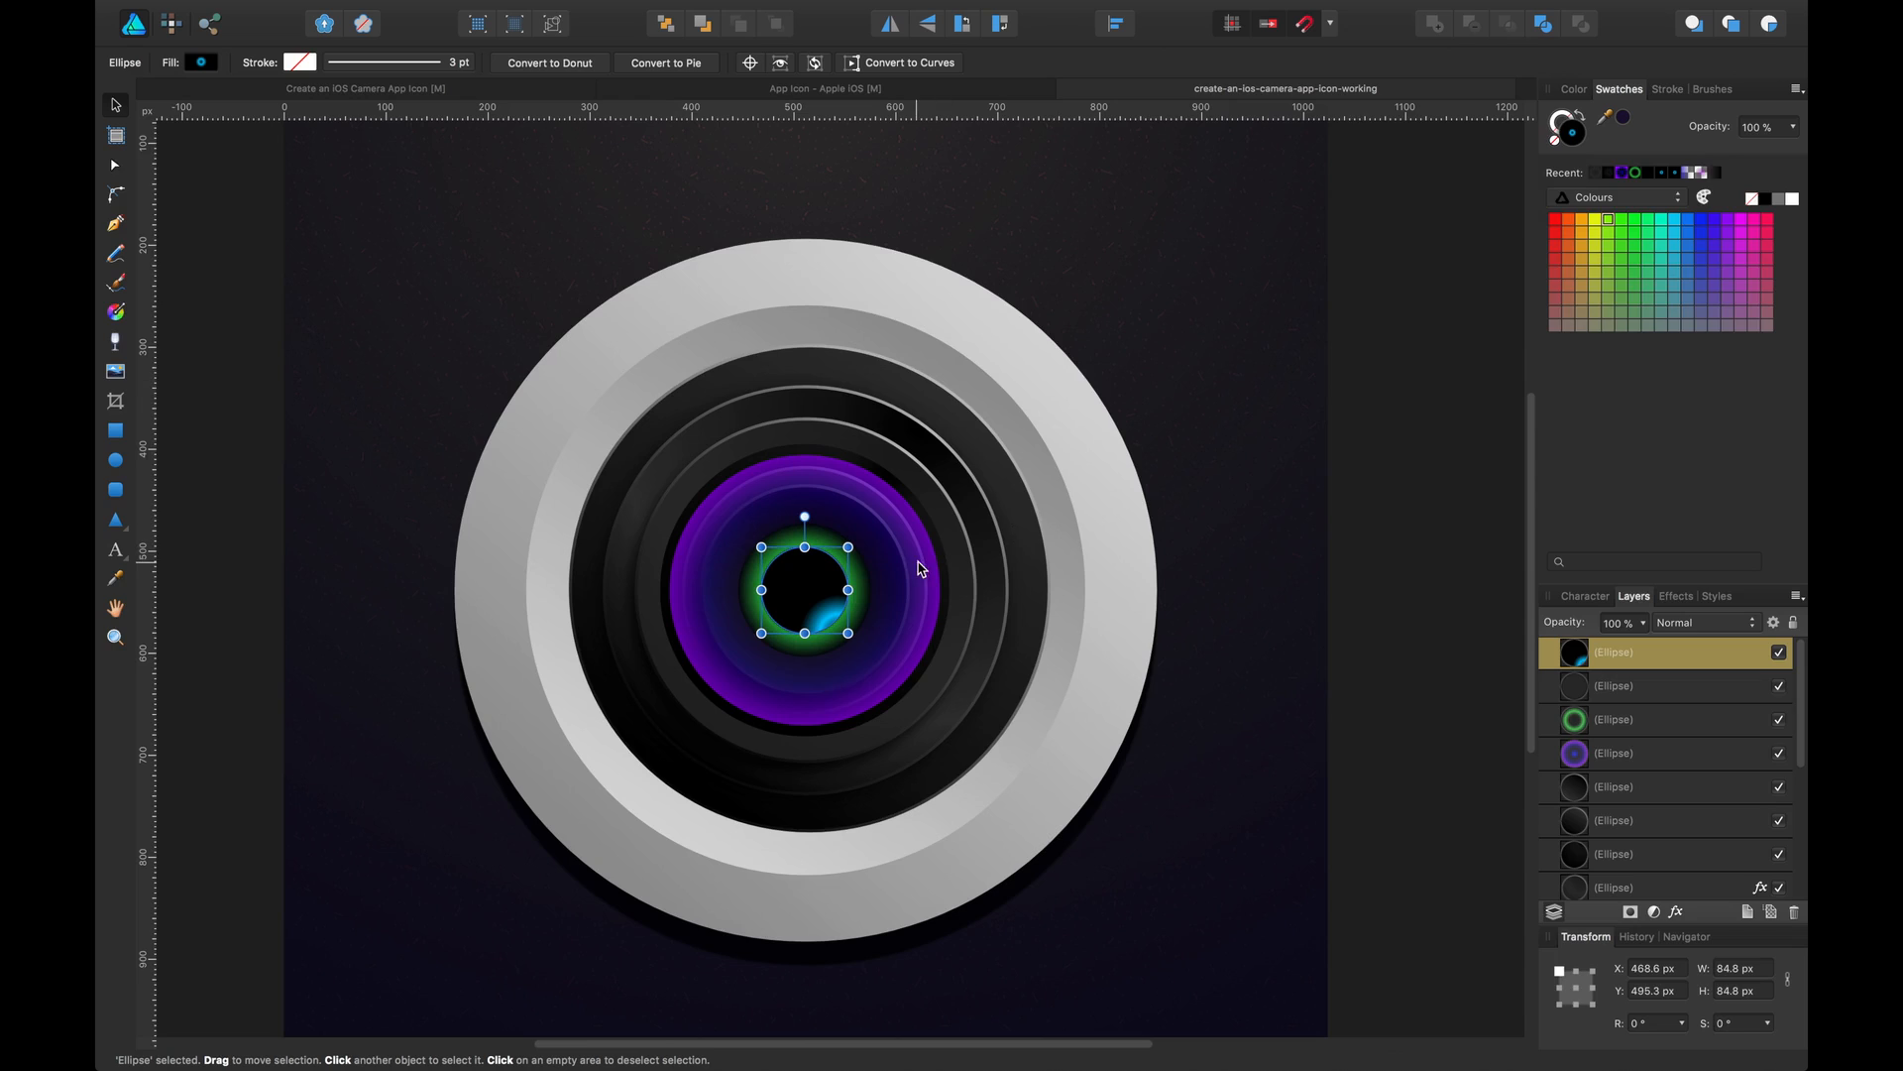
shift+click(1653, 697)
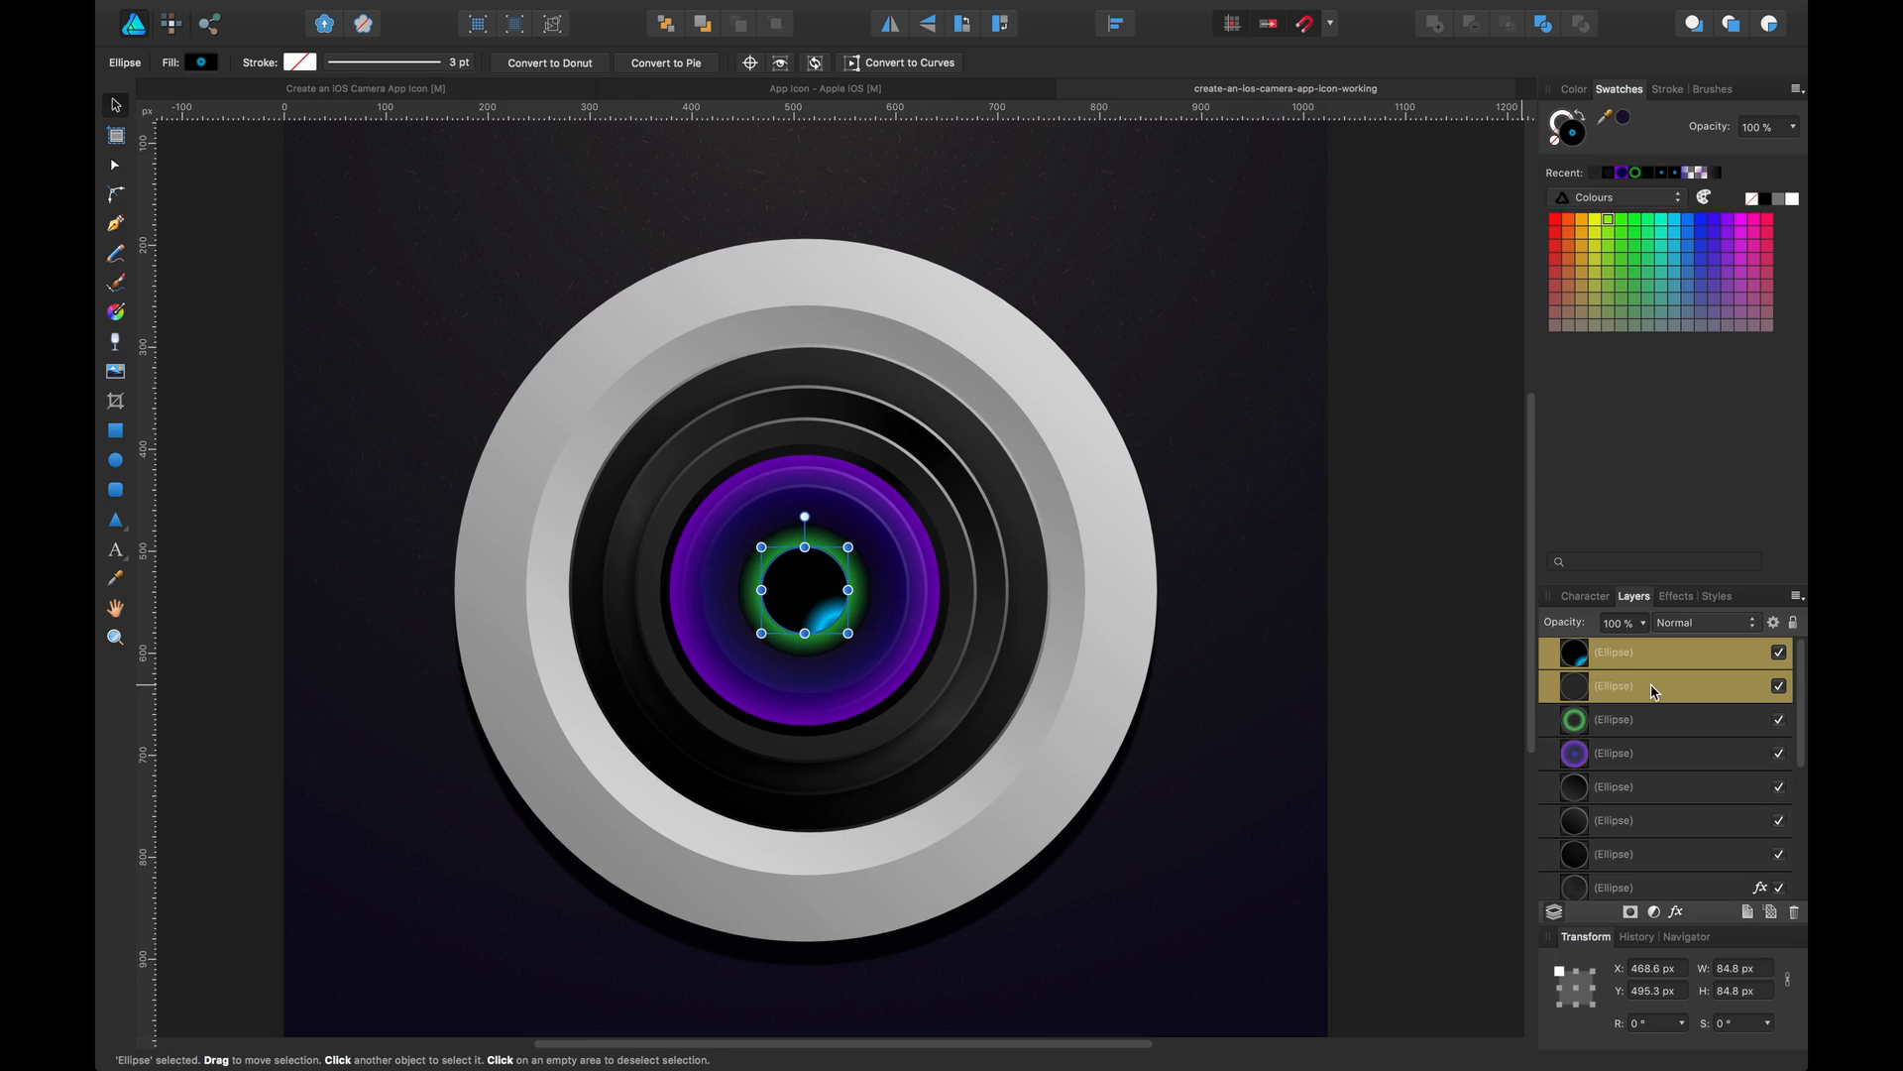
drag(850, 546, 821, 591)
click(1480, 485)
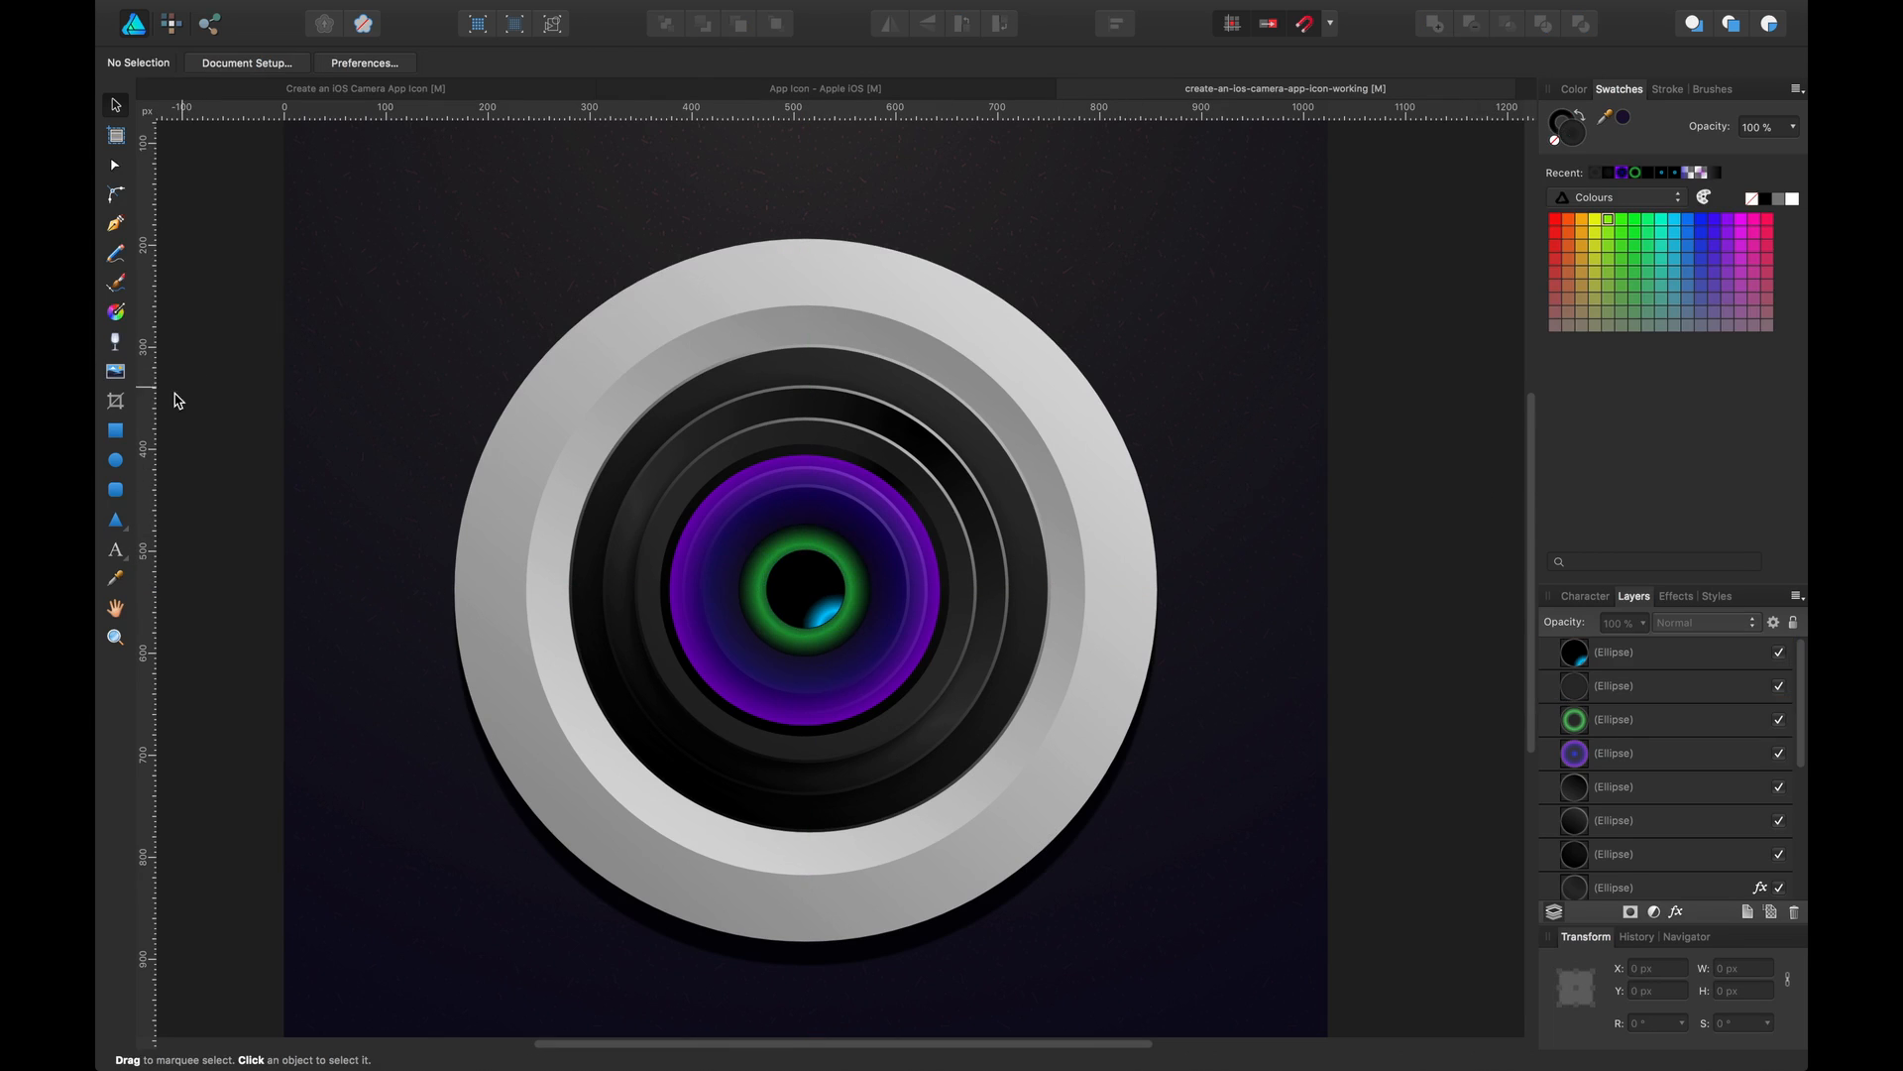
Draw a small ellipse about 66.5 px across over the lens centre and fill it black
click(116, 460)
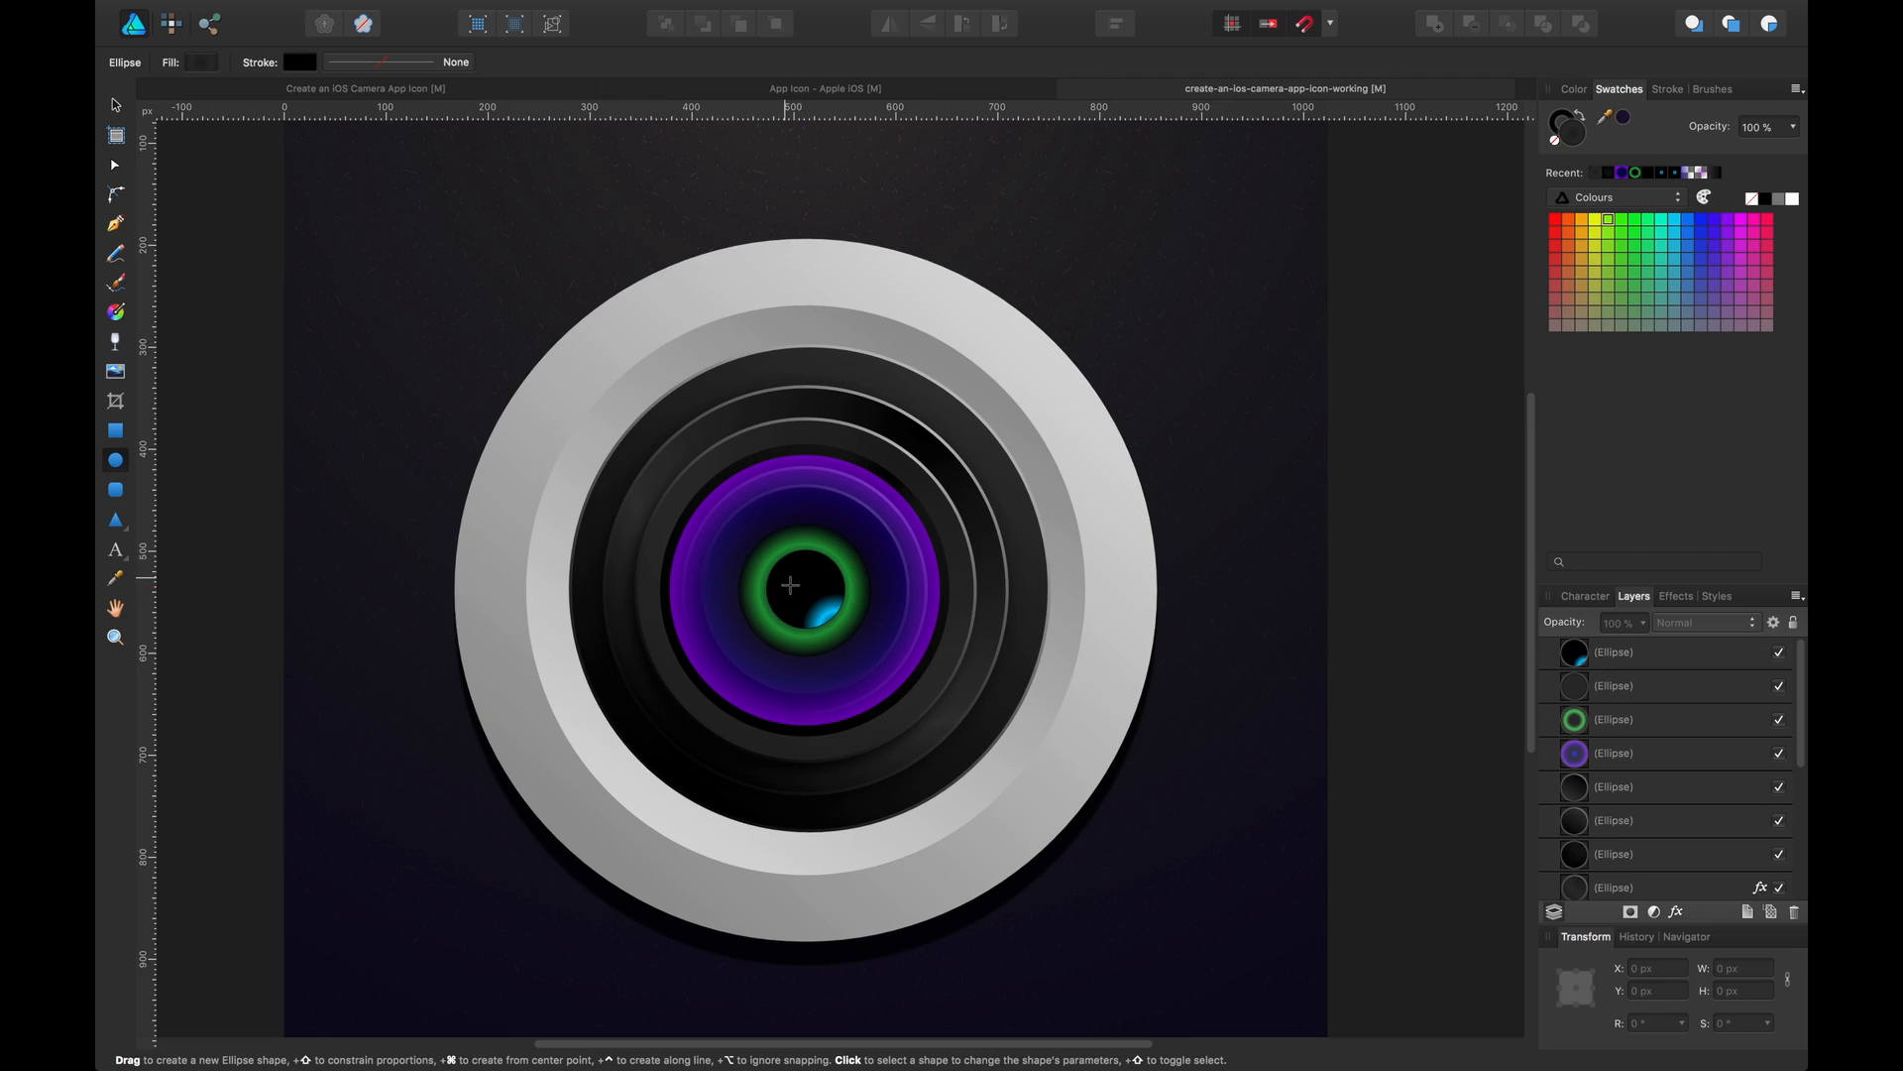
mouse_move(784, 579)
mouse_down()
mouse_move(863, 657)
mouse_move(809, 591)
mouse_move(836, 616)
mouse_up()
key(v)
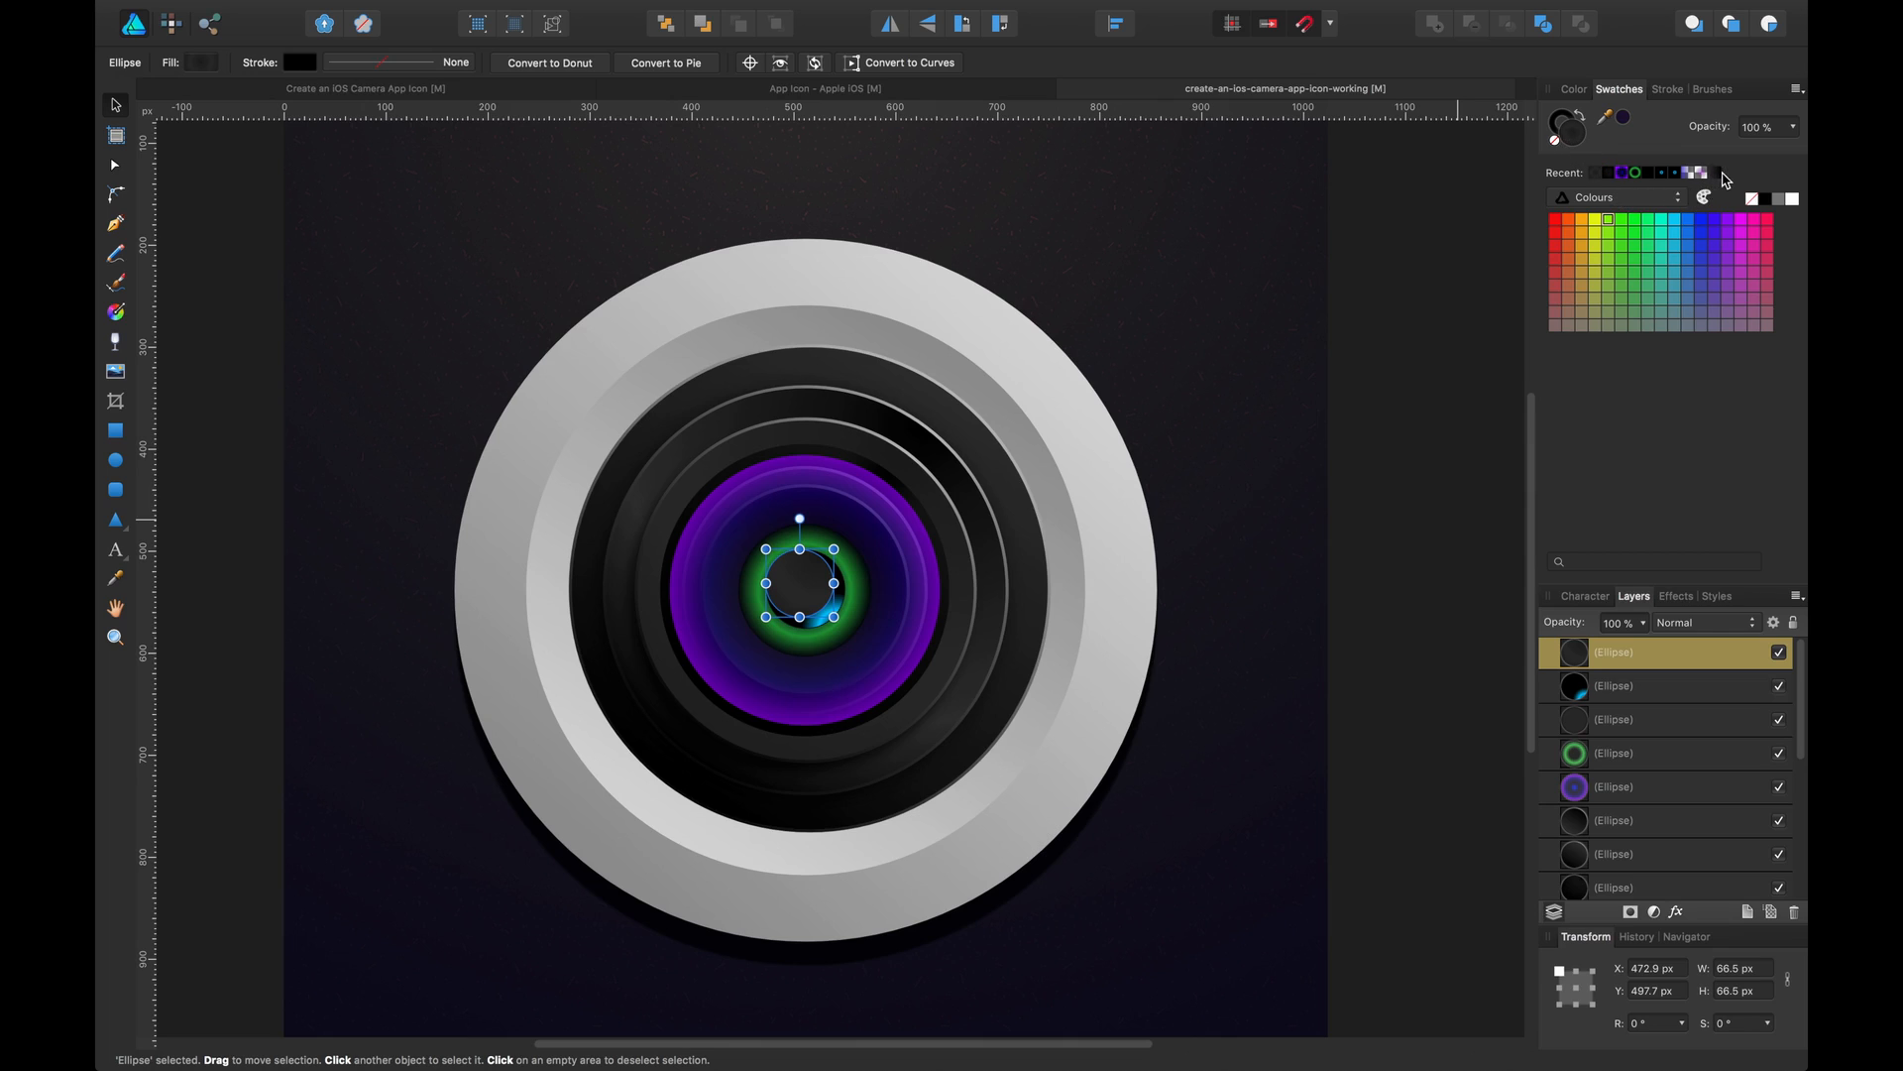
click(1763, 200)
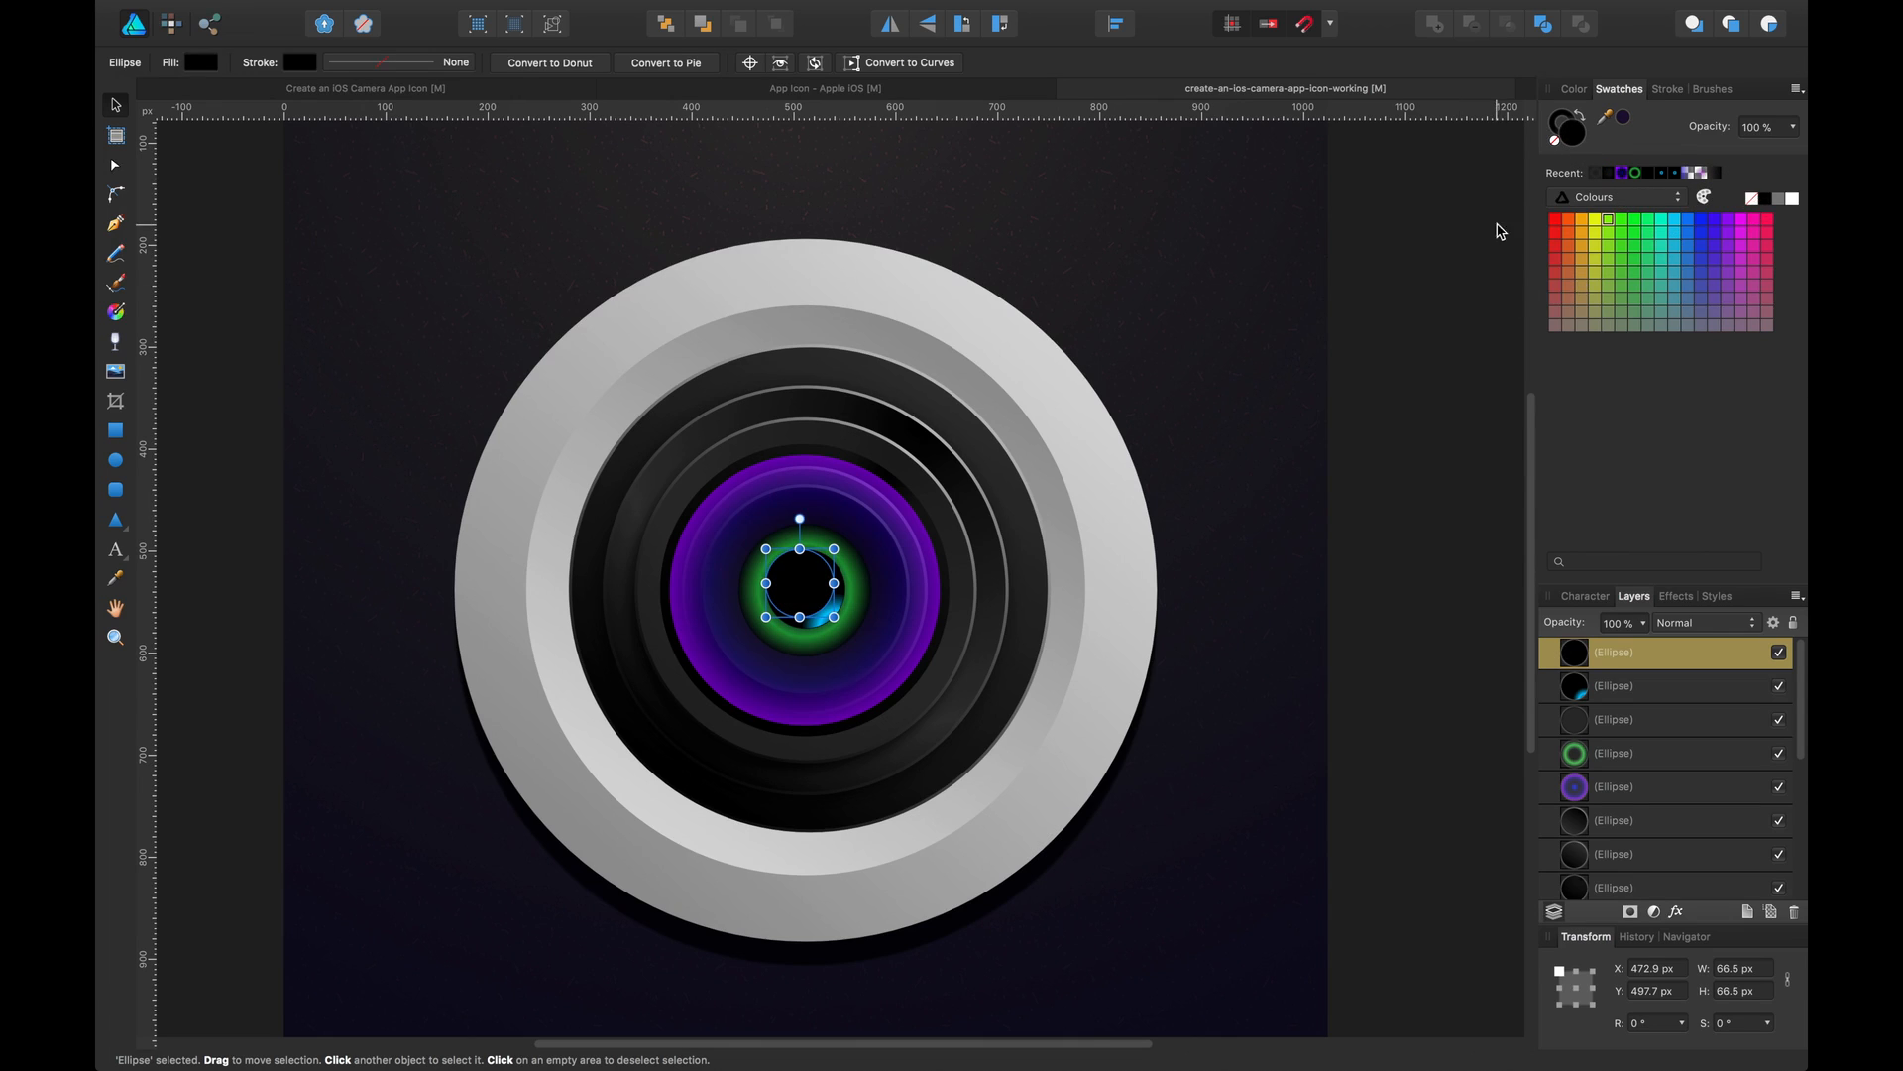
click(1554, 142)
key(c)
key(super+d)
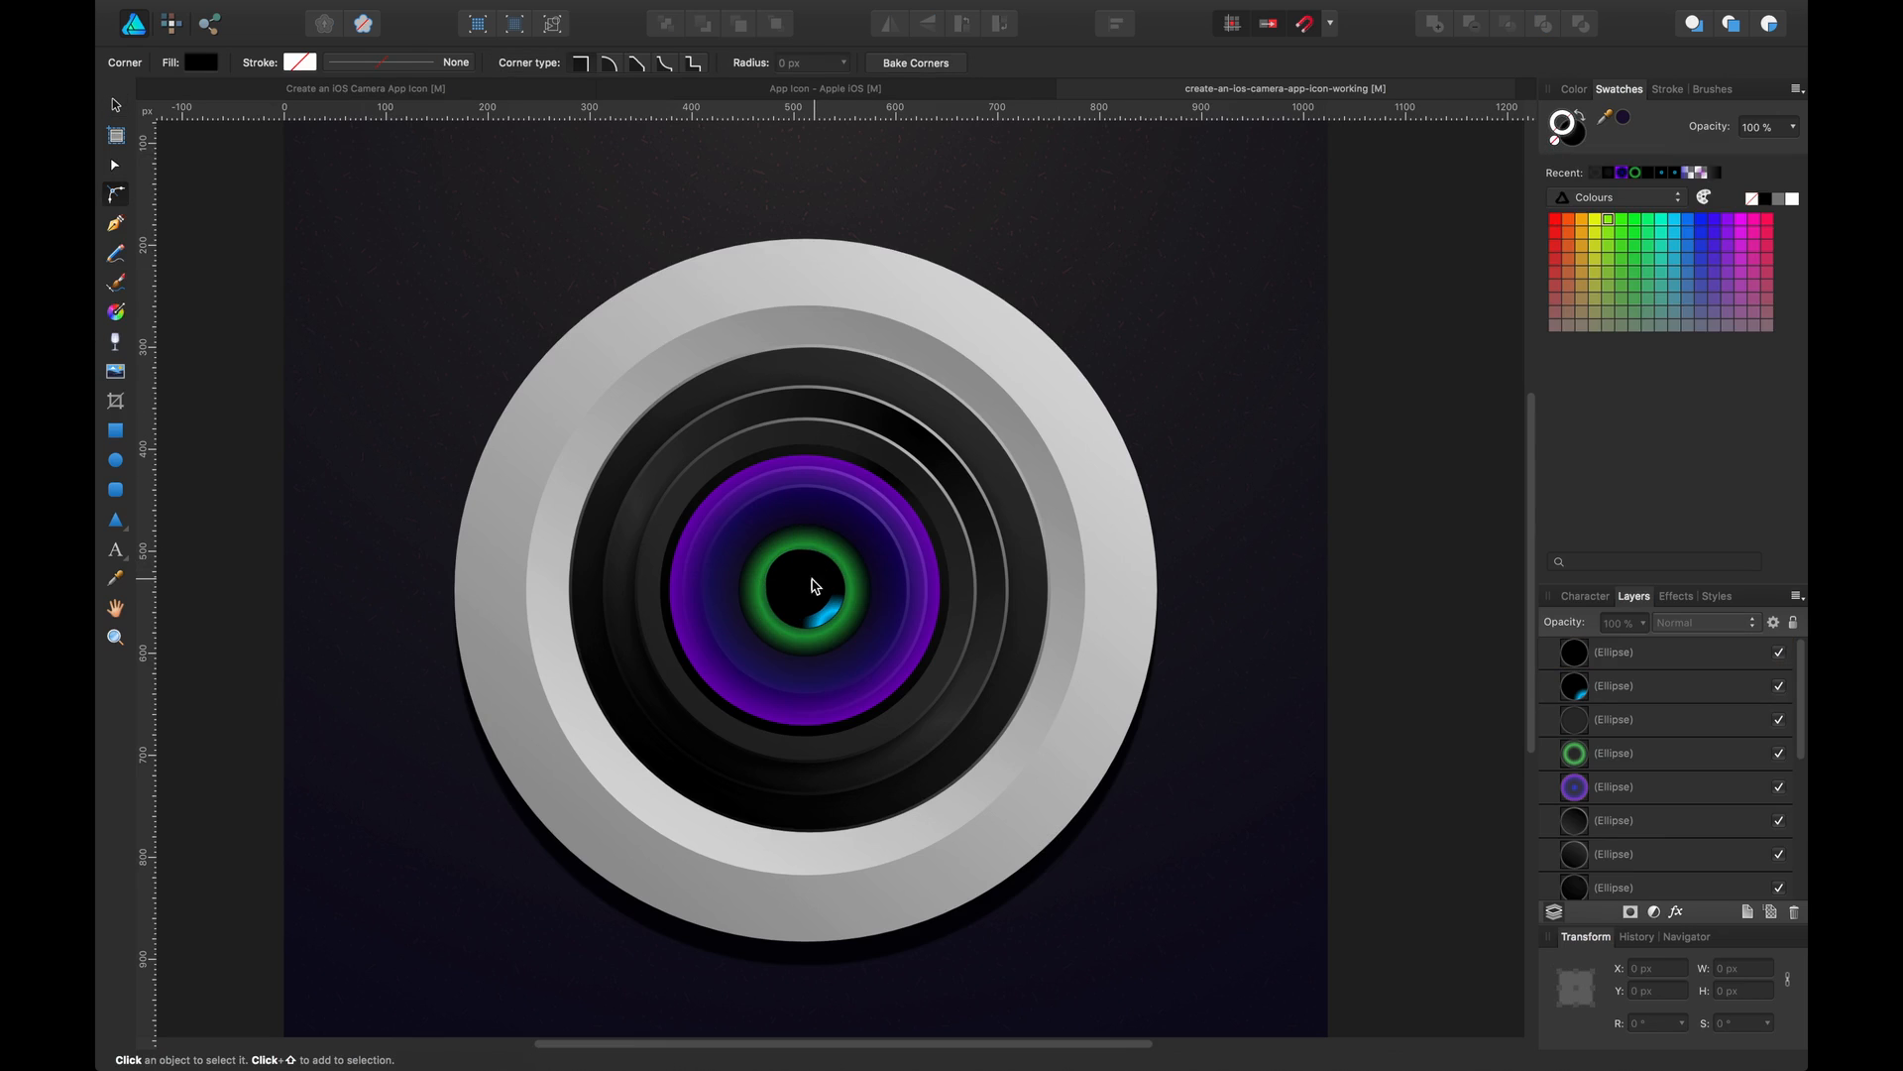
Nudge the black centre ellipse about 2 px right and down
key(v)
click(811, 585)
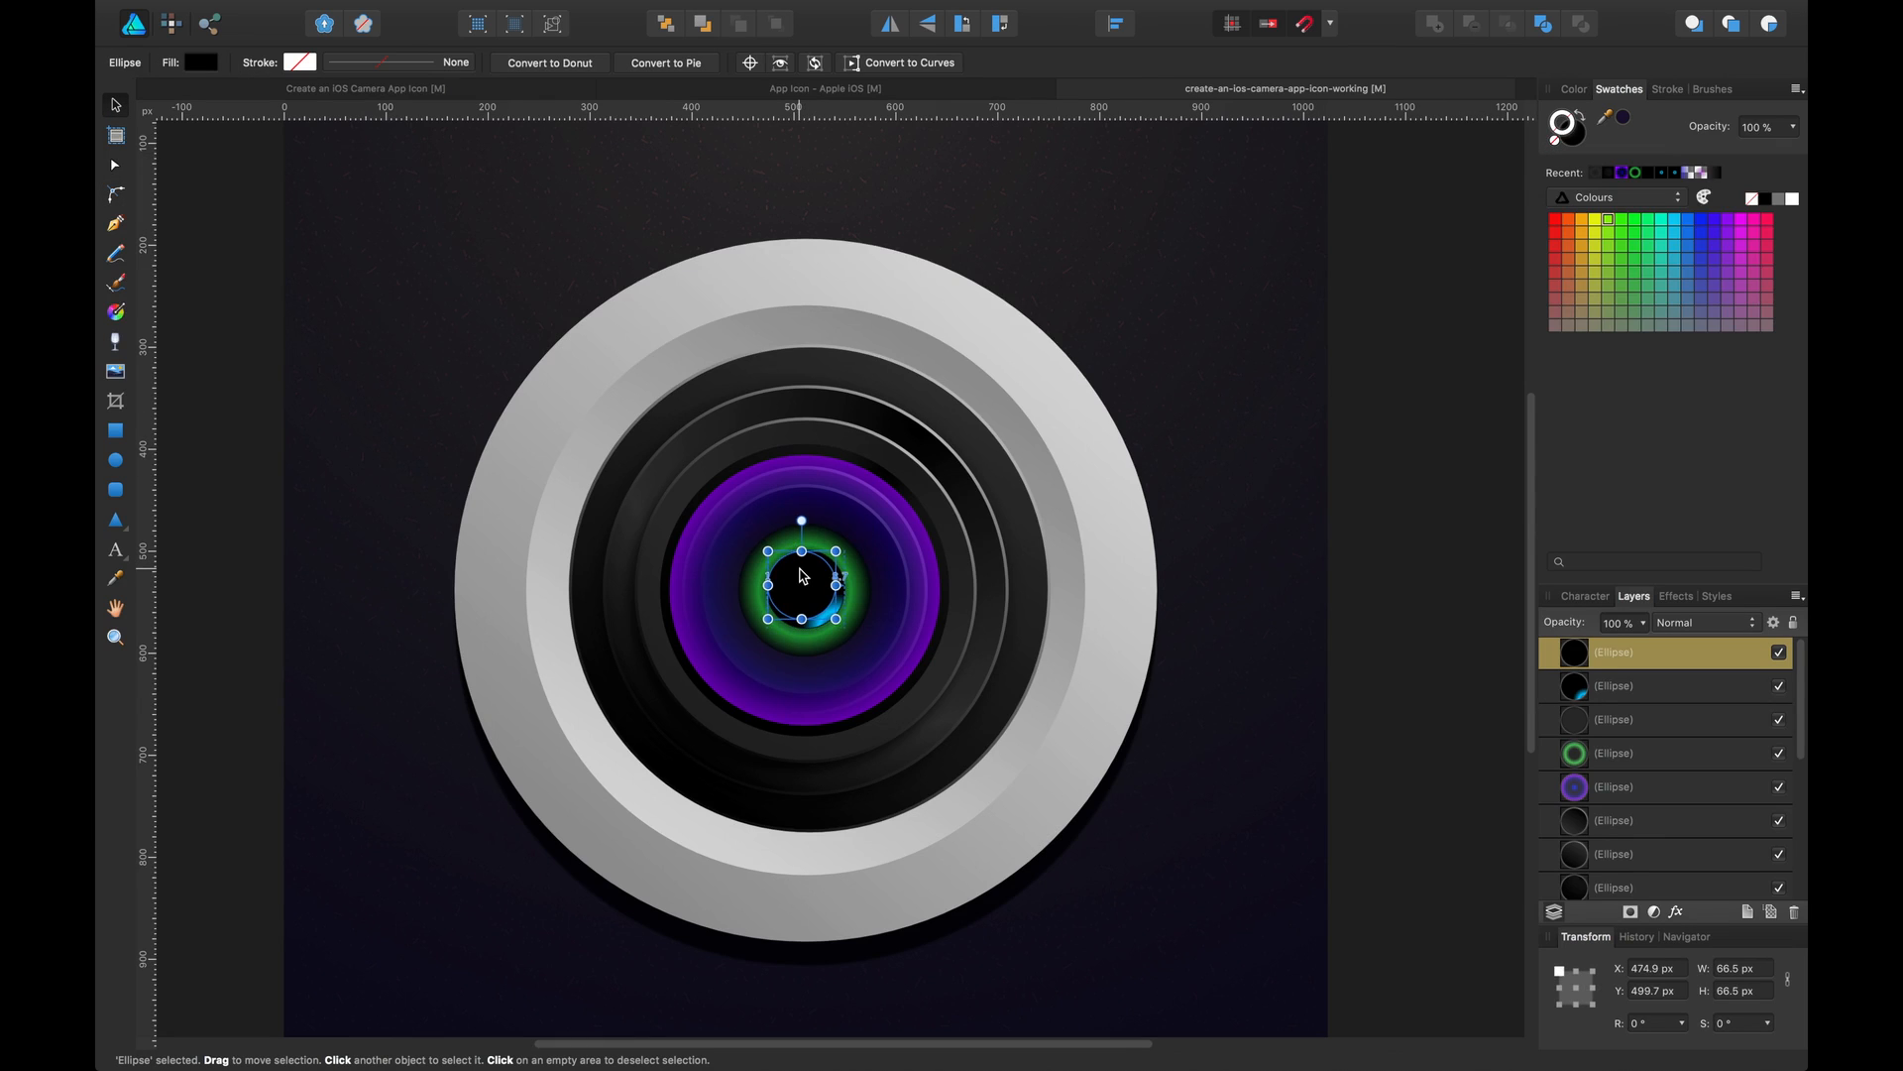
click(1383, 388)
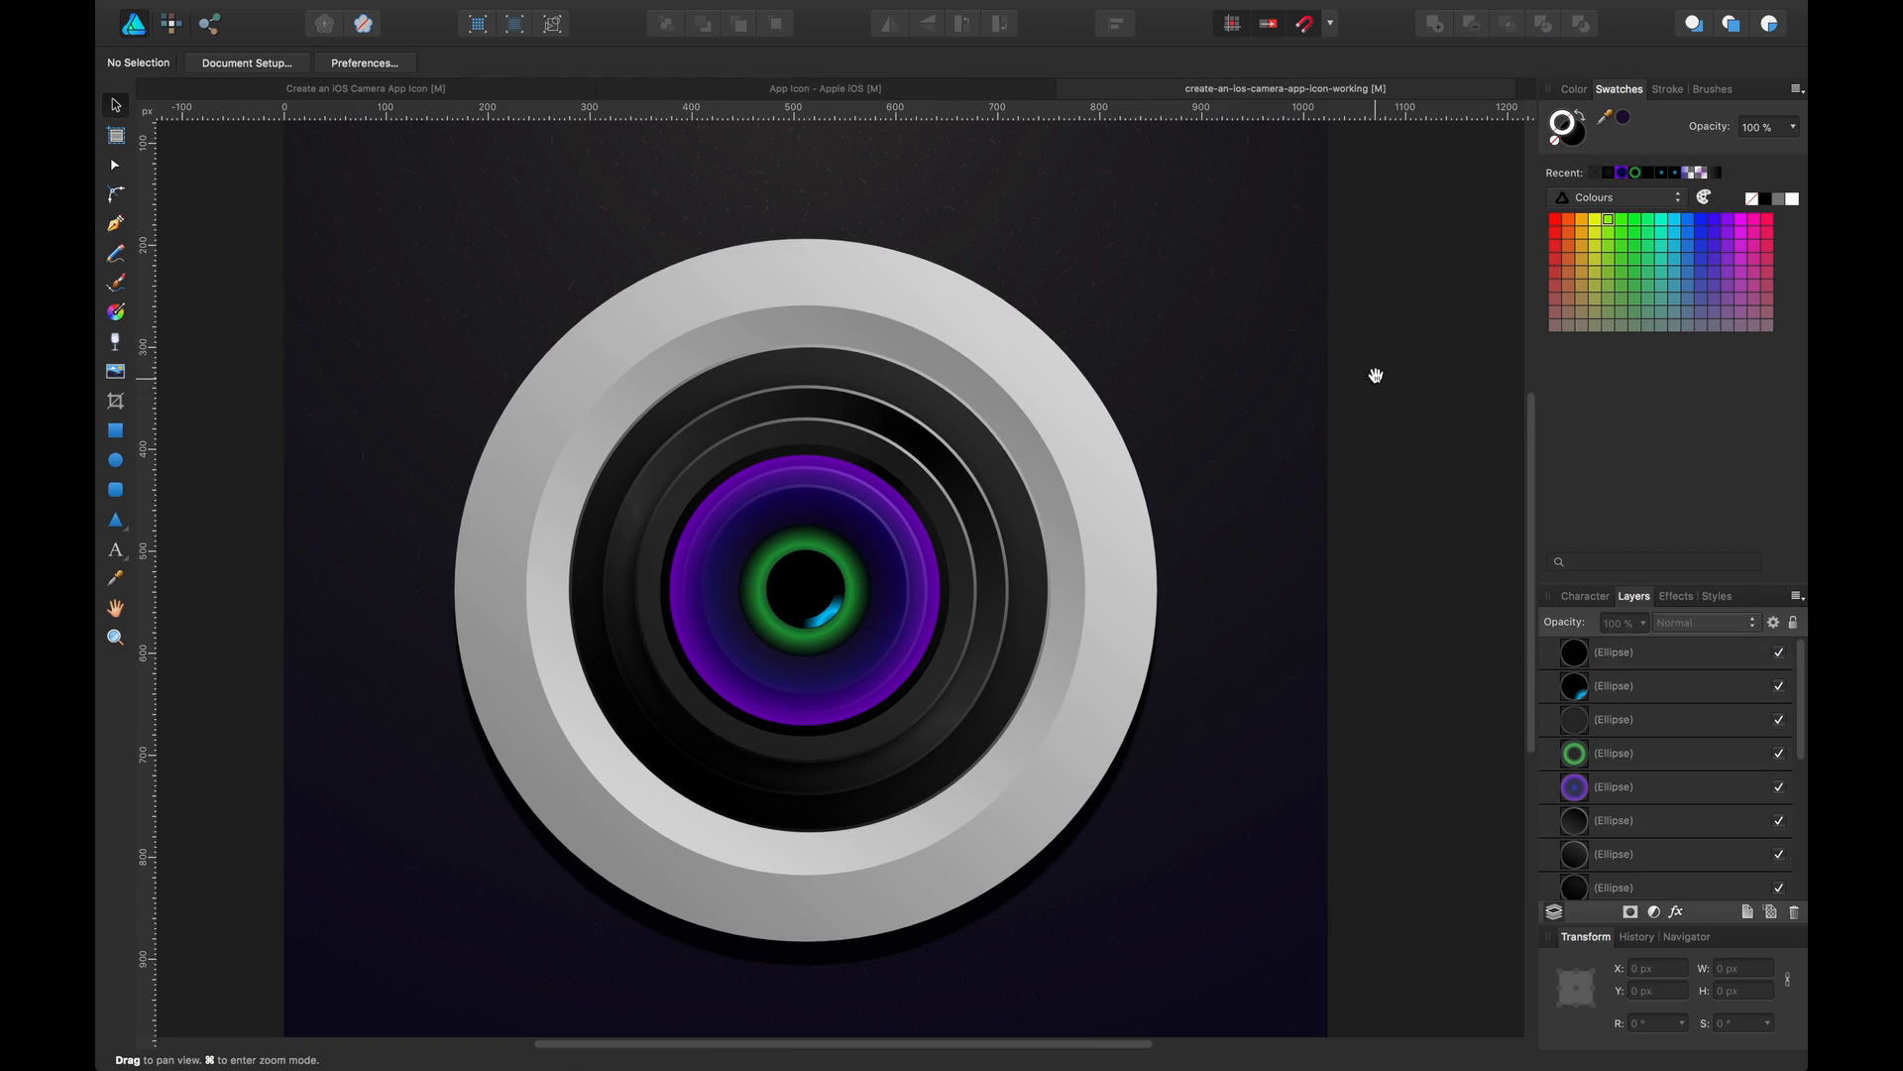
drag(1372, 374, 1309, 305)
drag(1215, 403, 1385, 478)
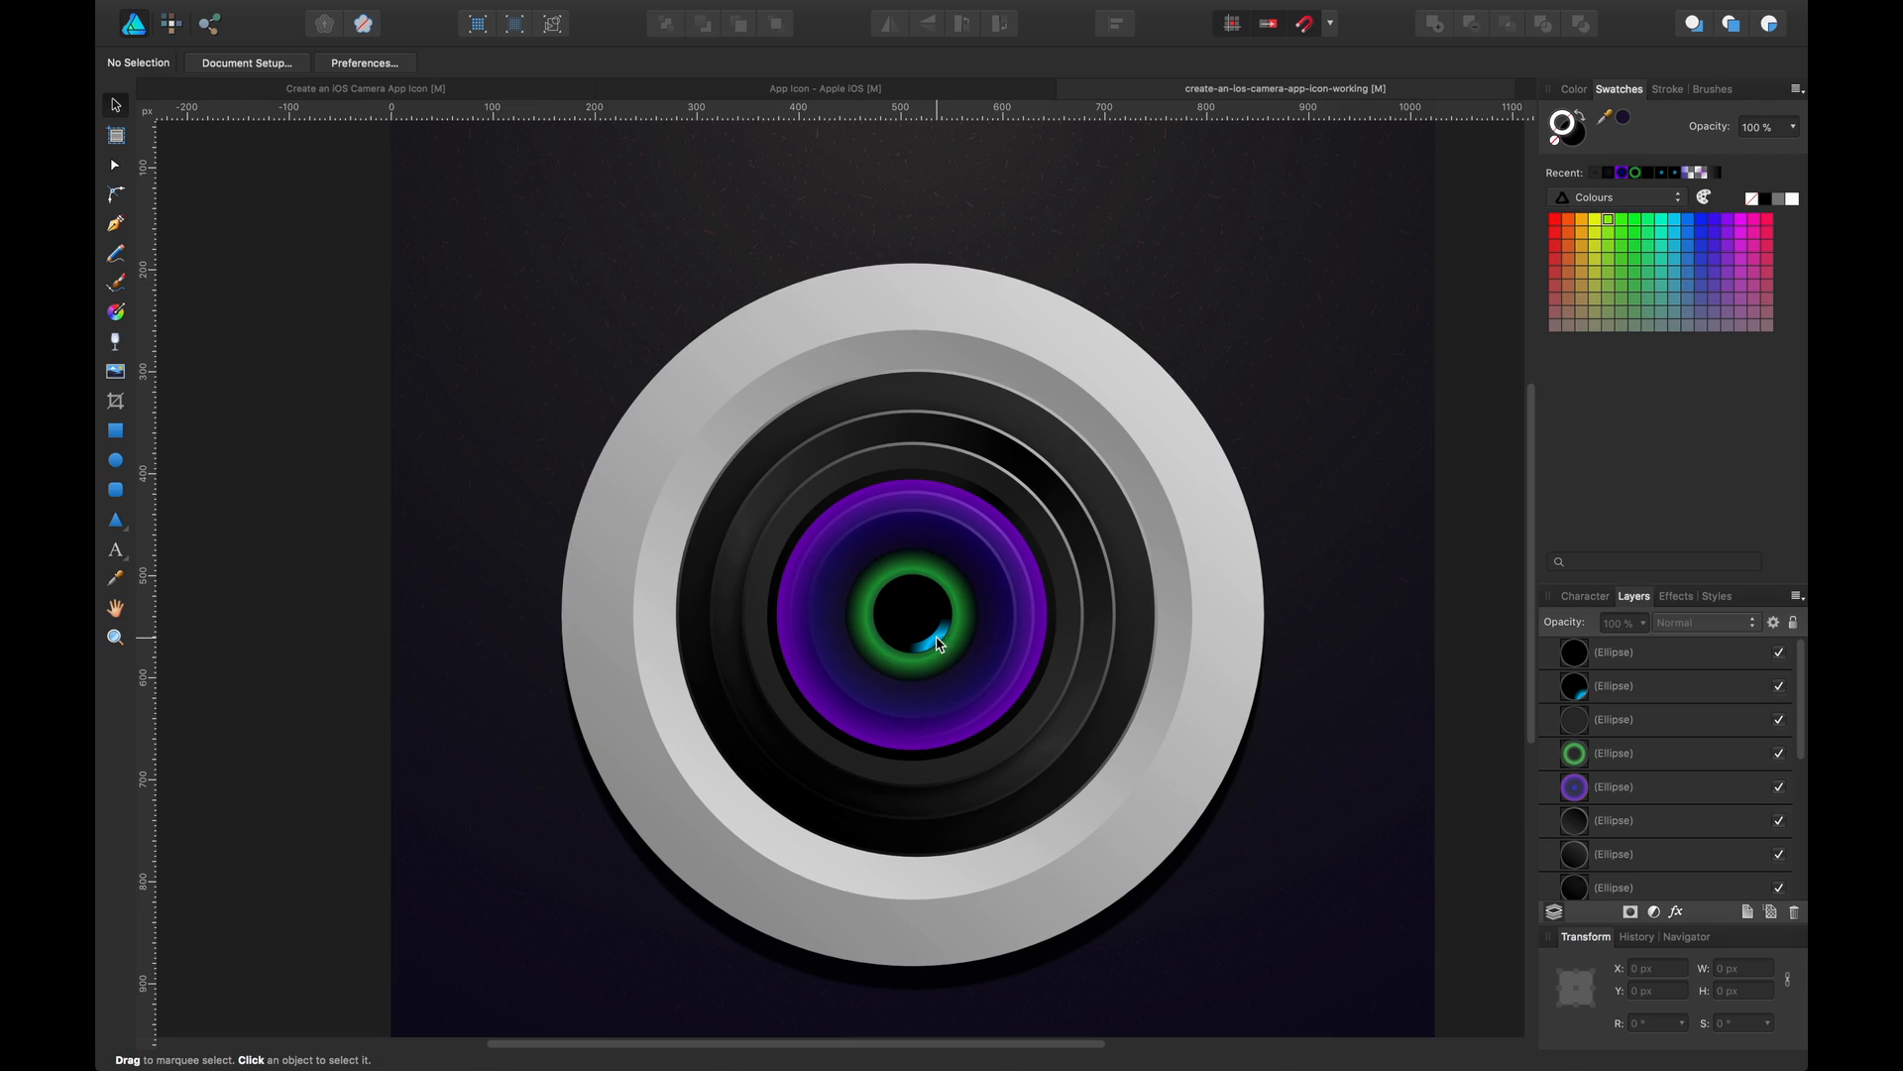
Draw an ellipse about 176 × 93 px across the upper part of the lens and fill it bright green
click(930, 476)
click(932, 474)
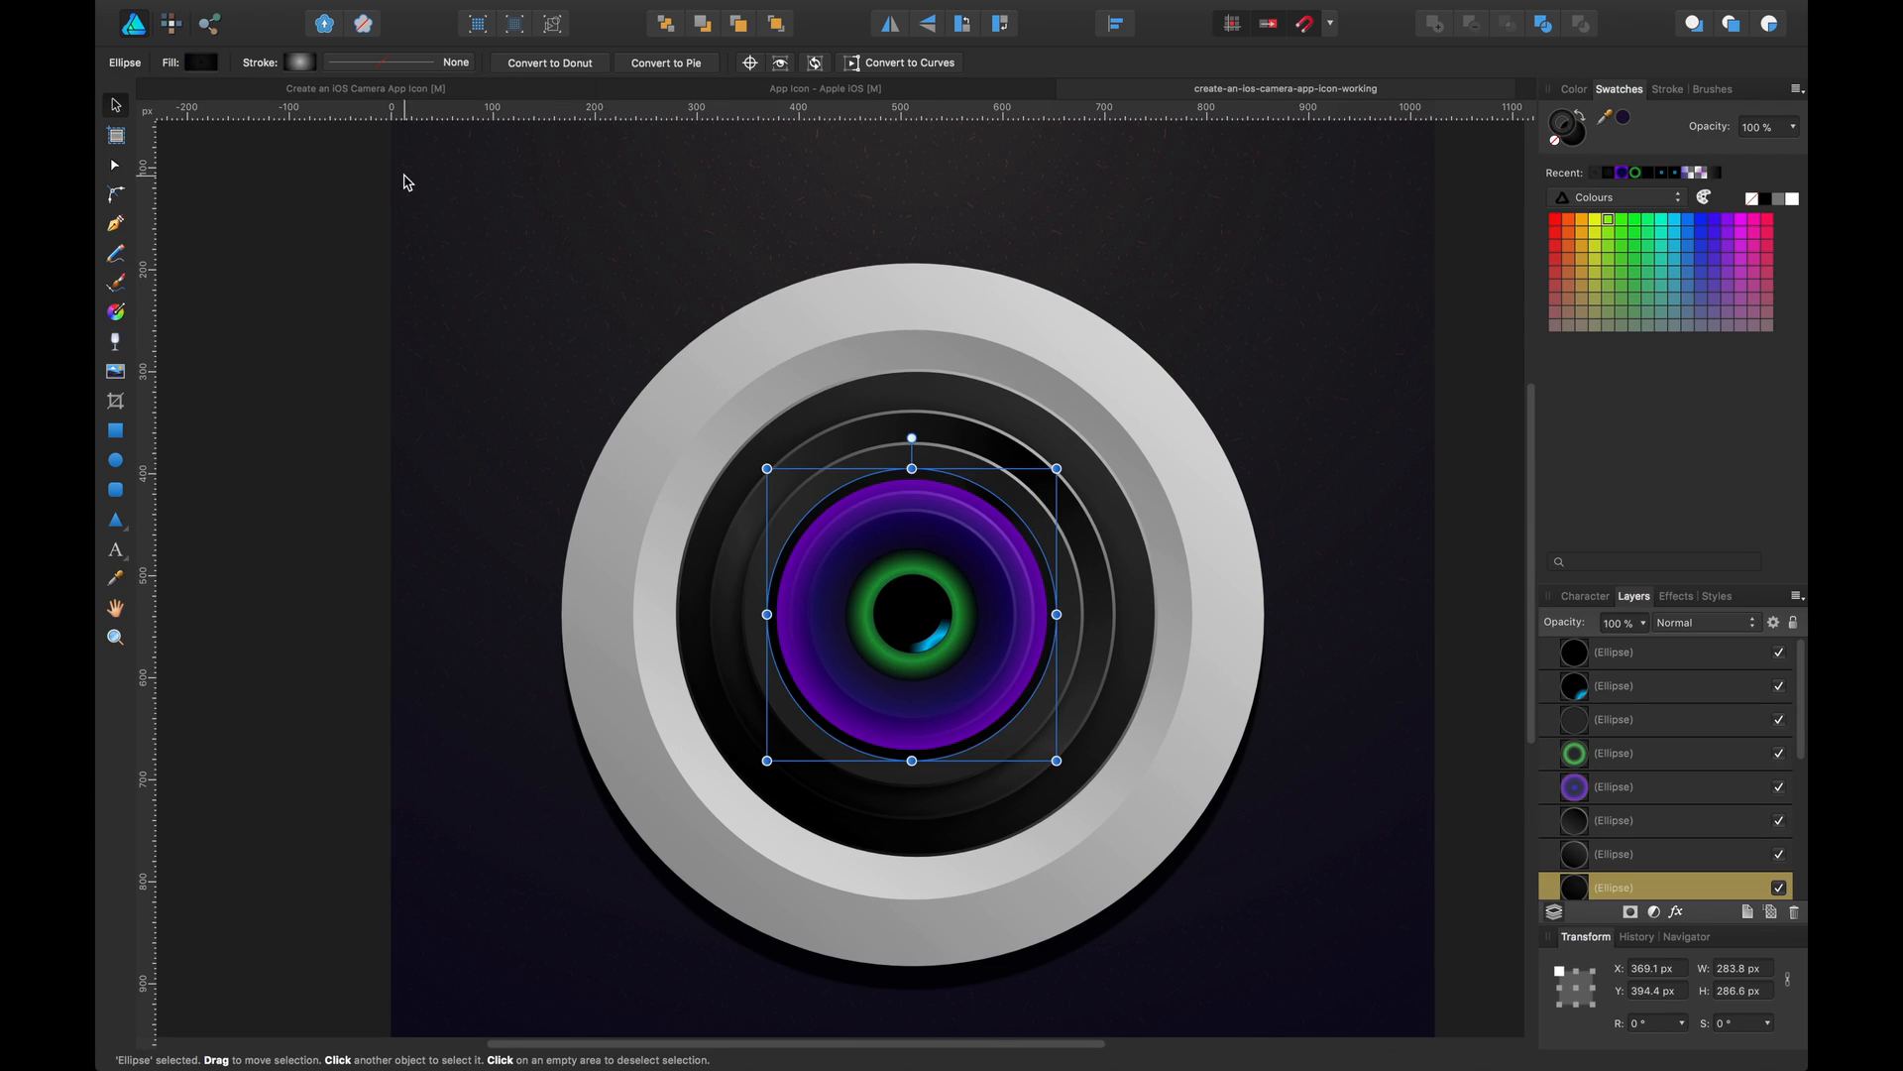
click(115, 460)
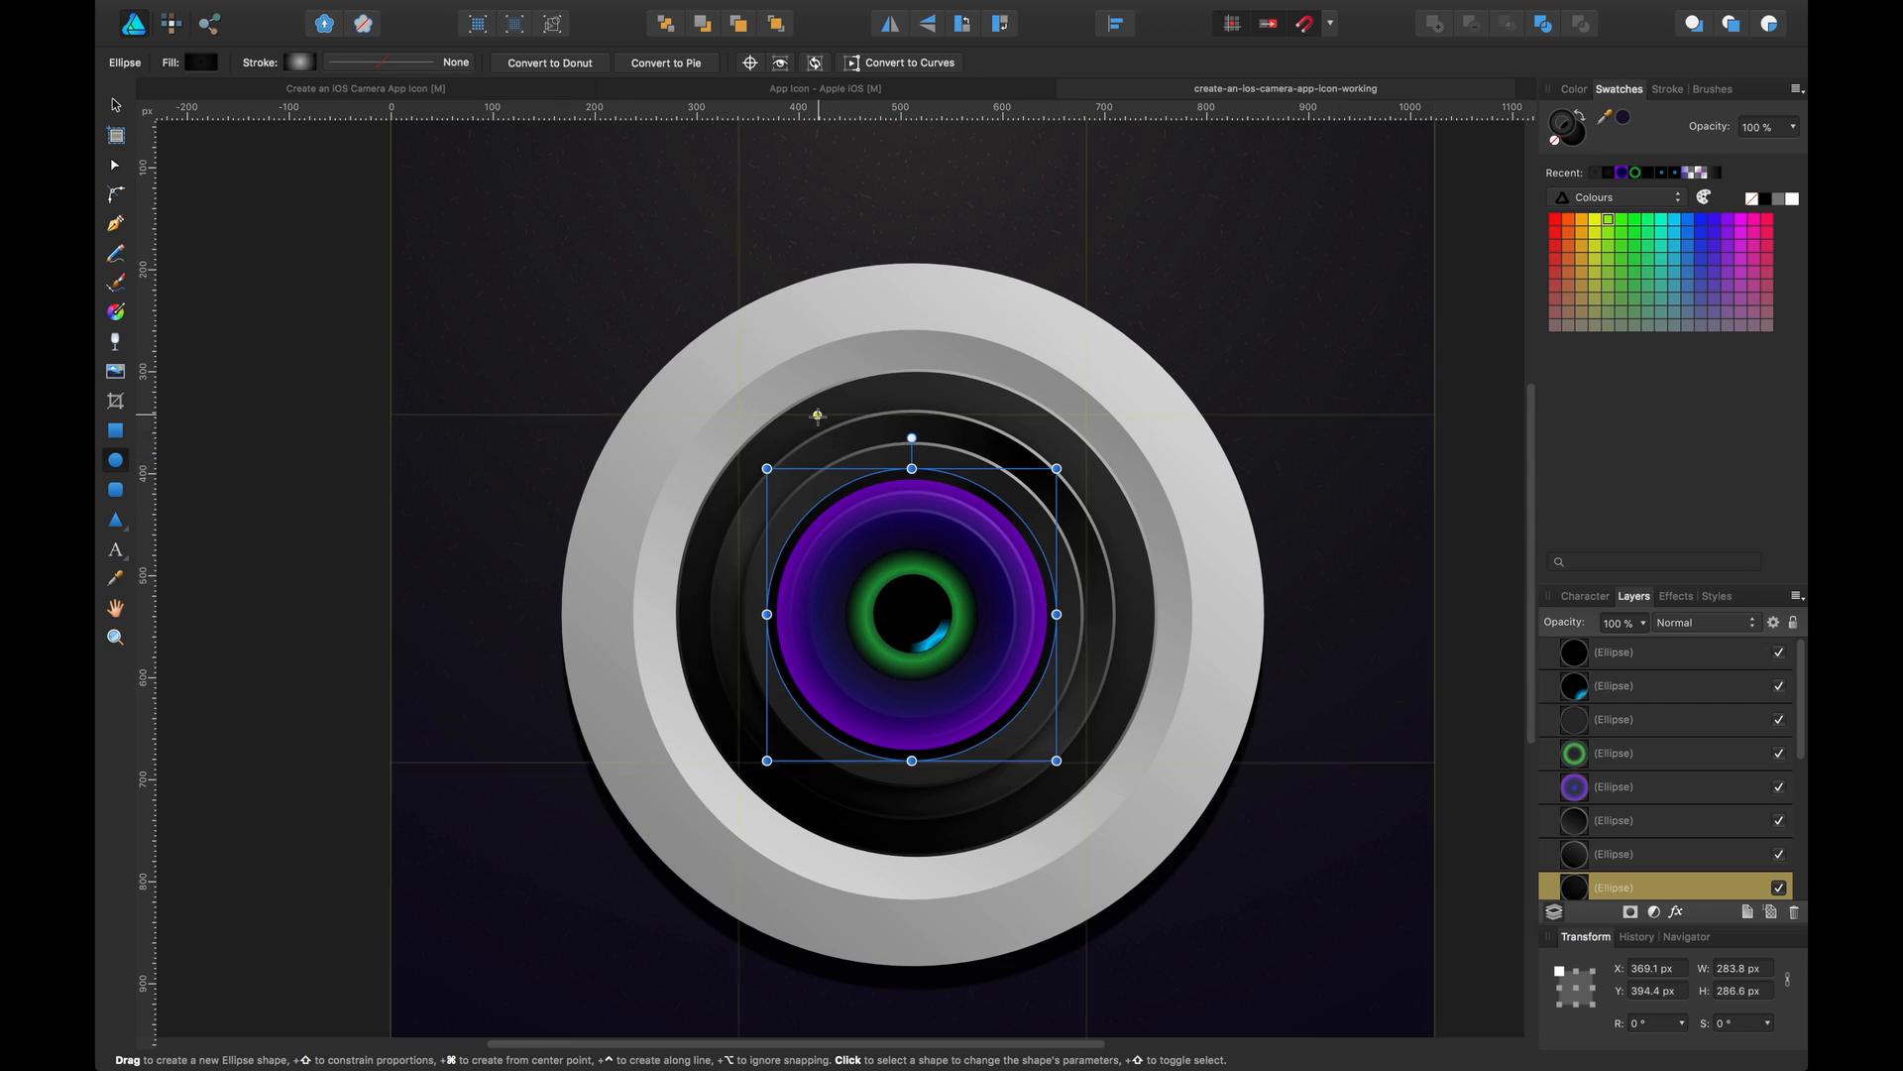
drag(819, 416, 998, 510)
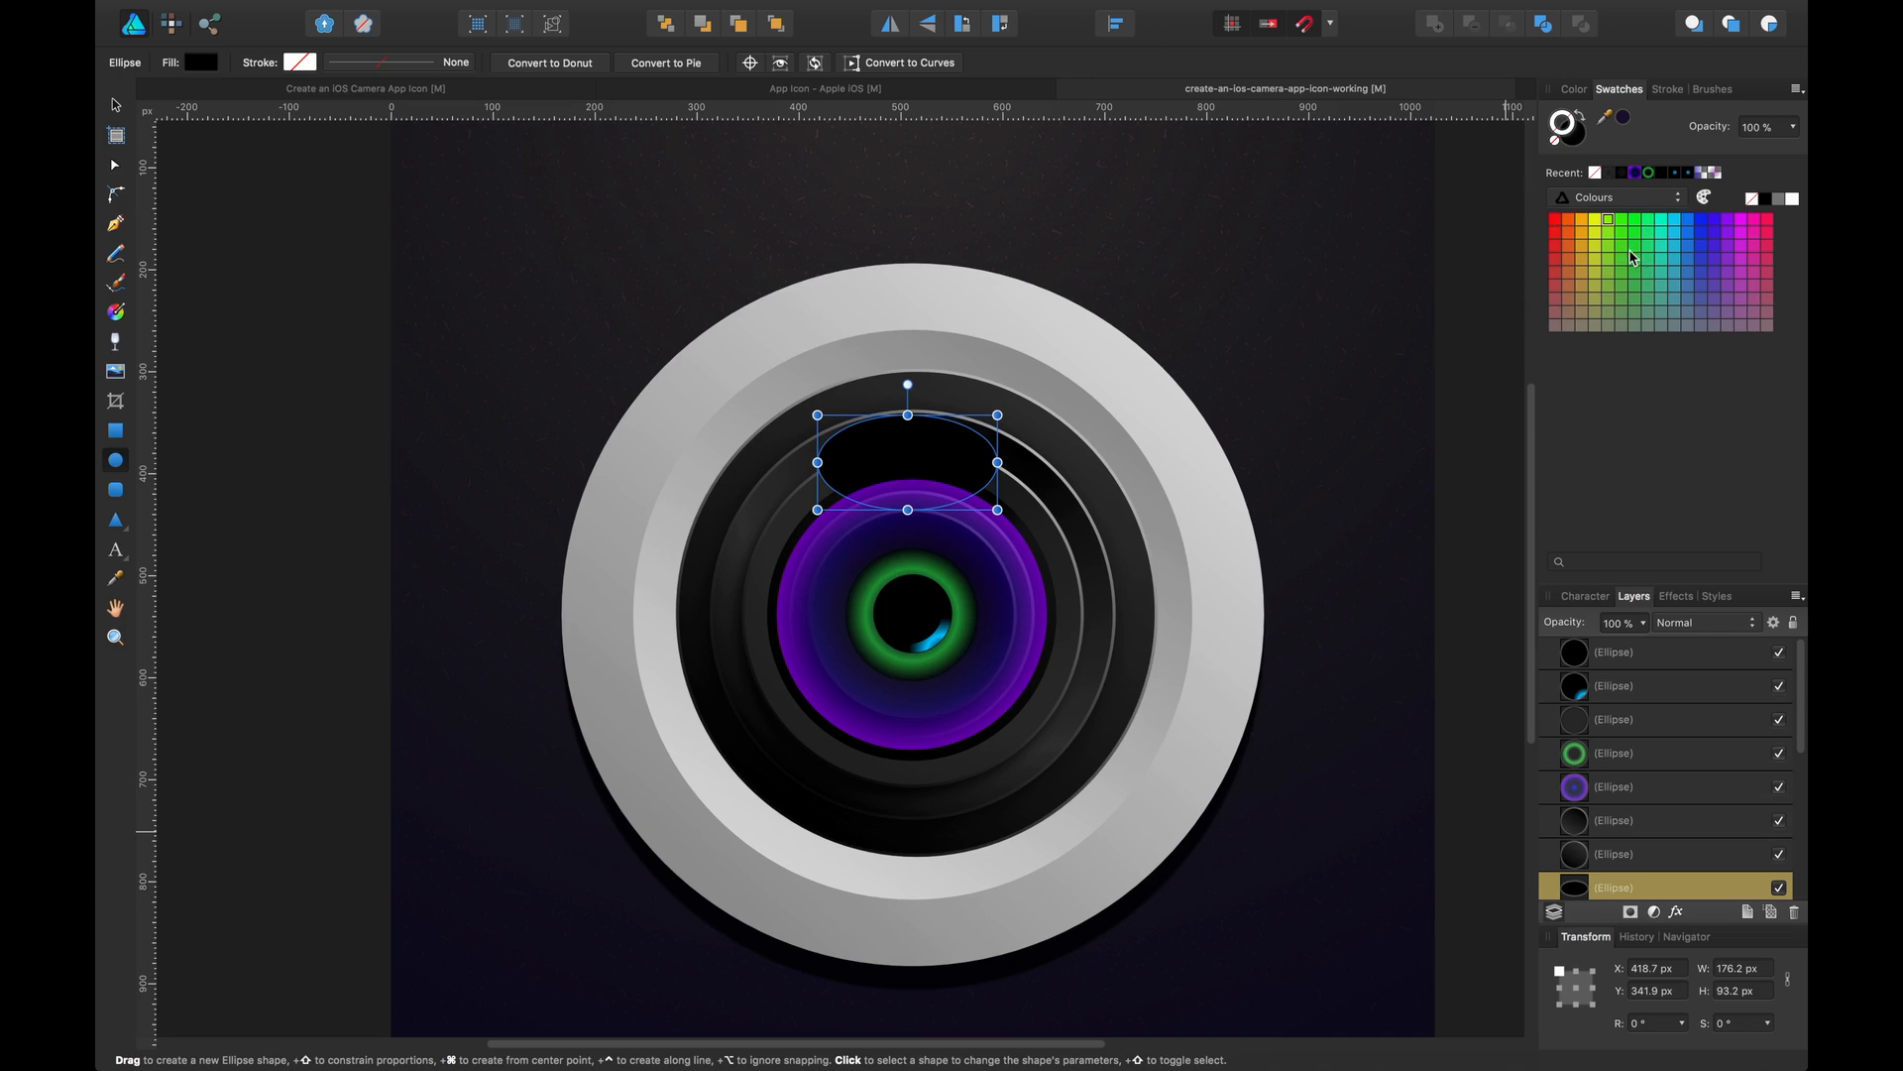
click(1578, 144)
click(1623, 227)
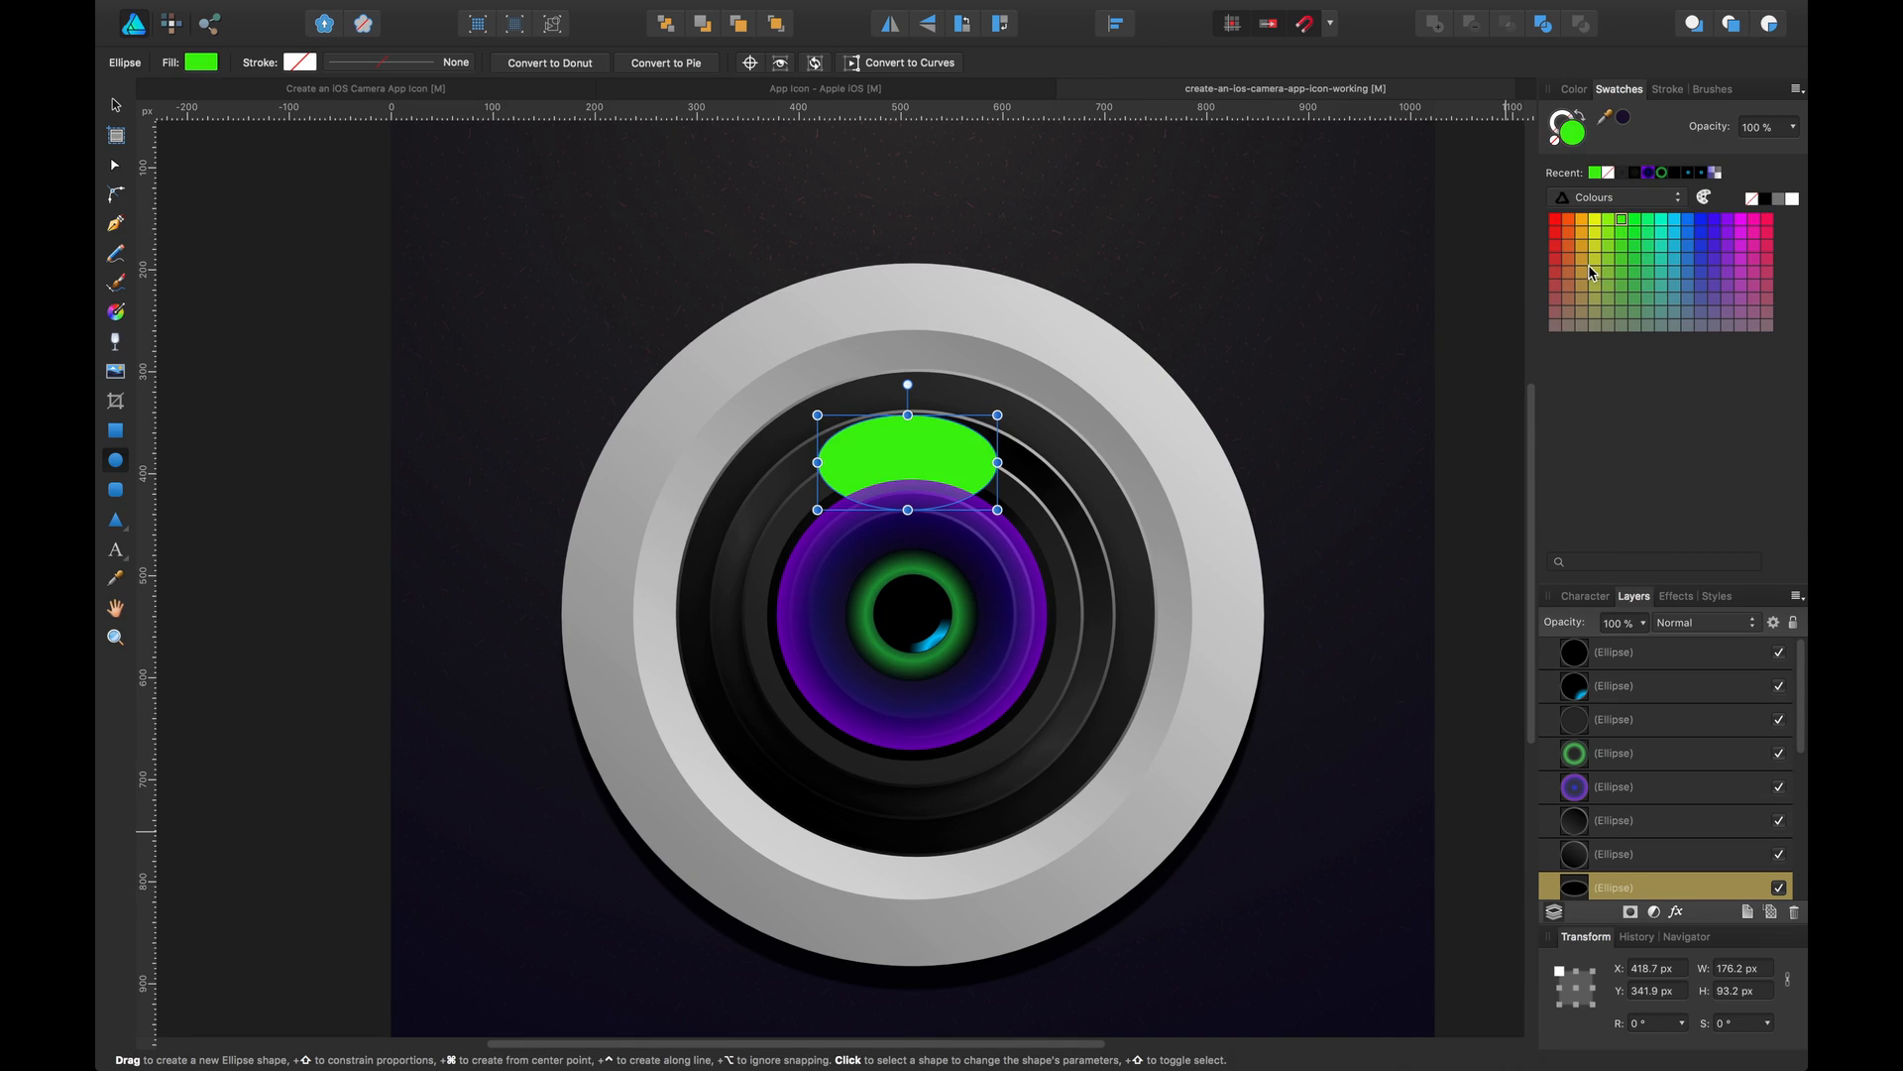
Clip the green ellipse inside the lens ellipse layer beneath it
scroll(1651, 805, down, 1)
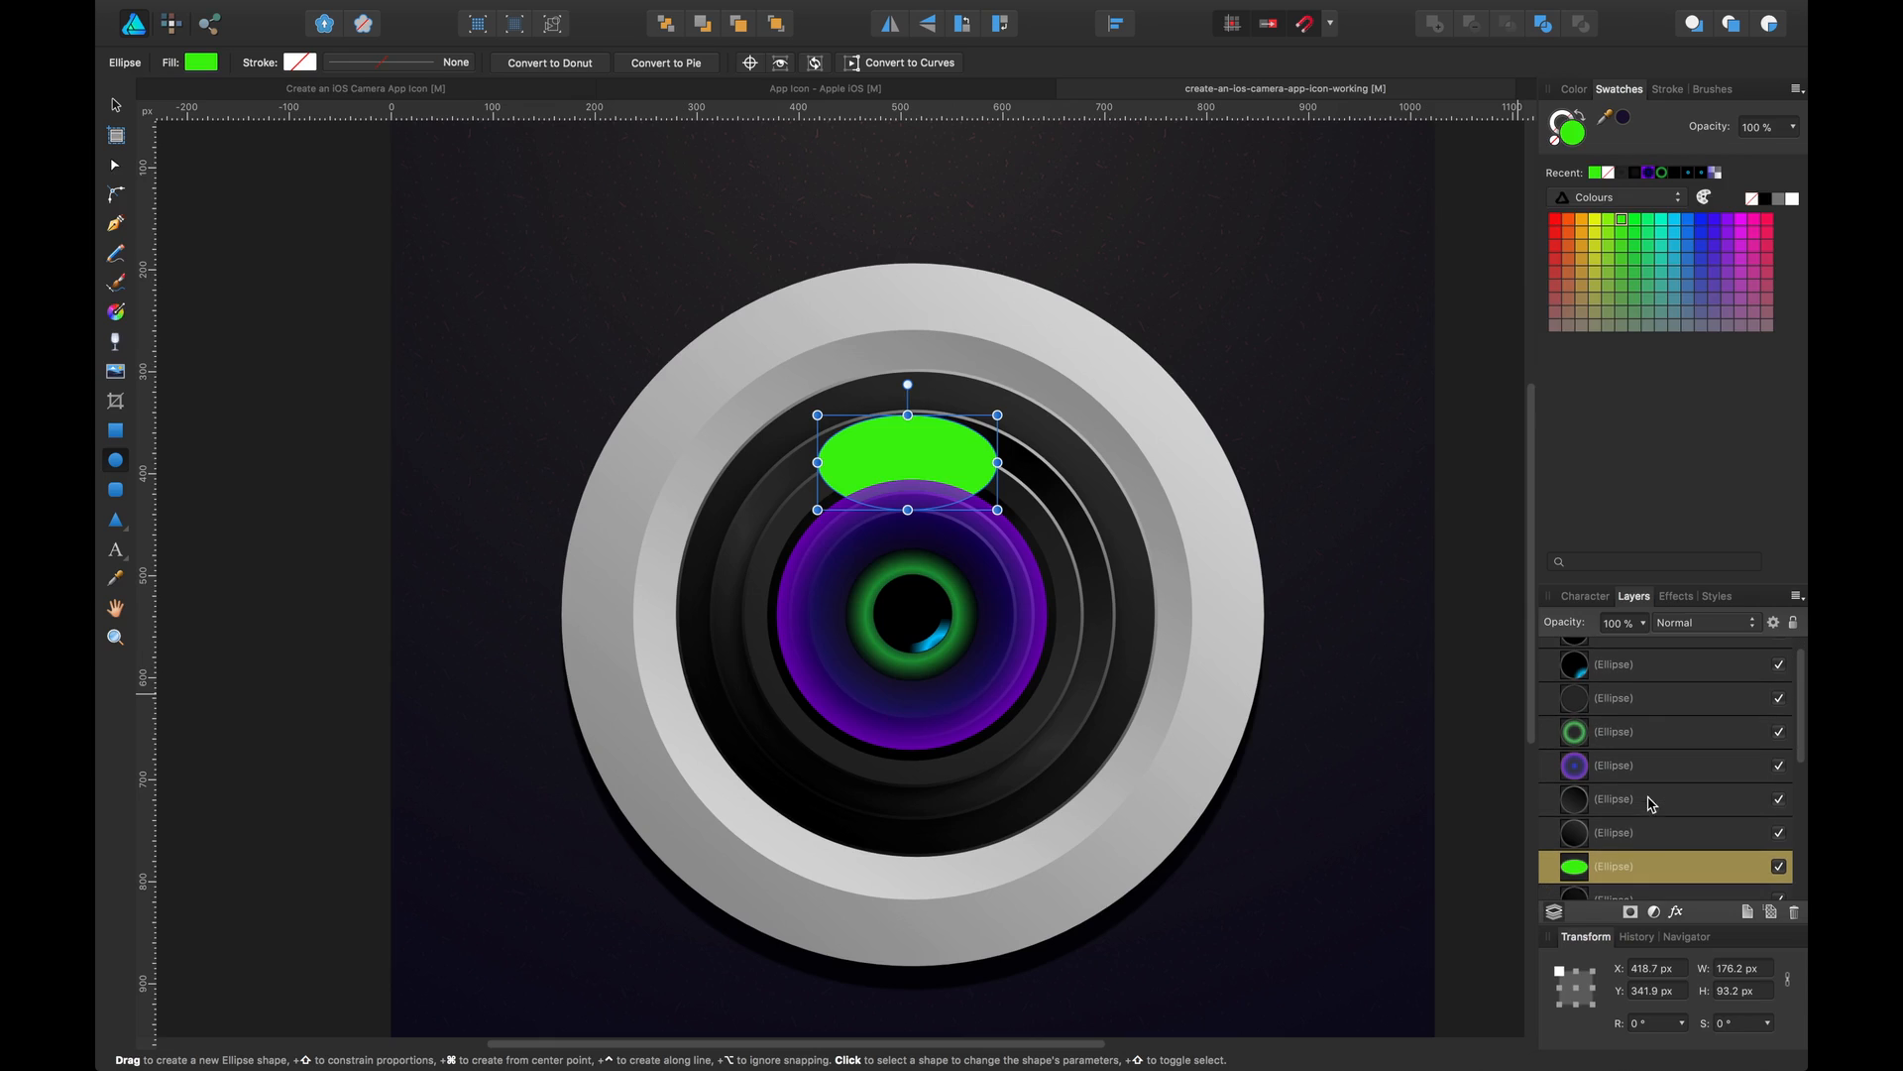
scroll(1633, 887, down, 1)
click(1630, 862)
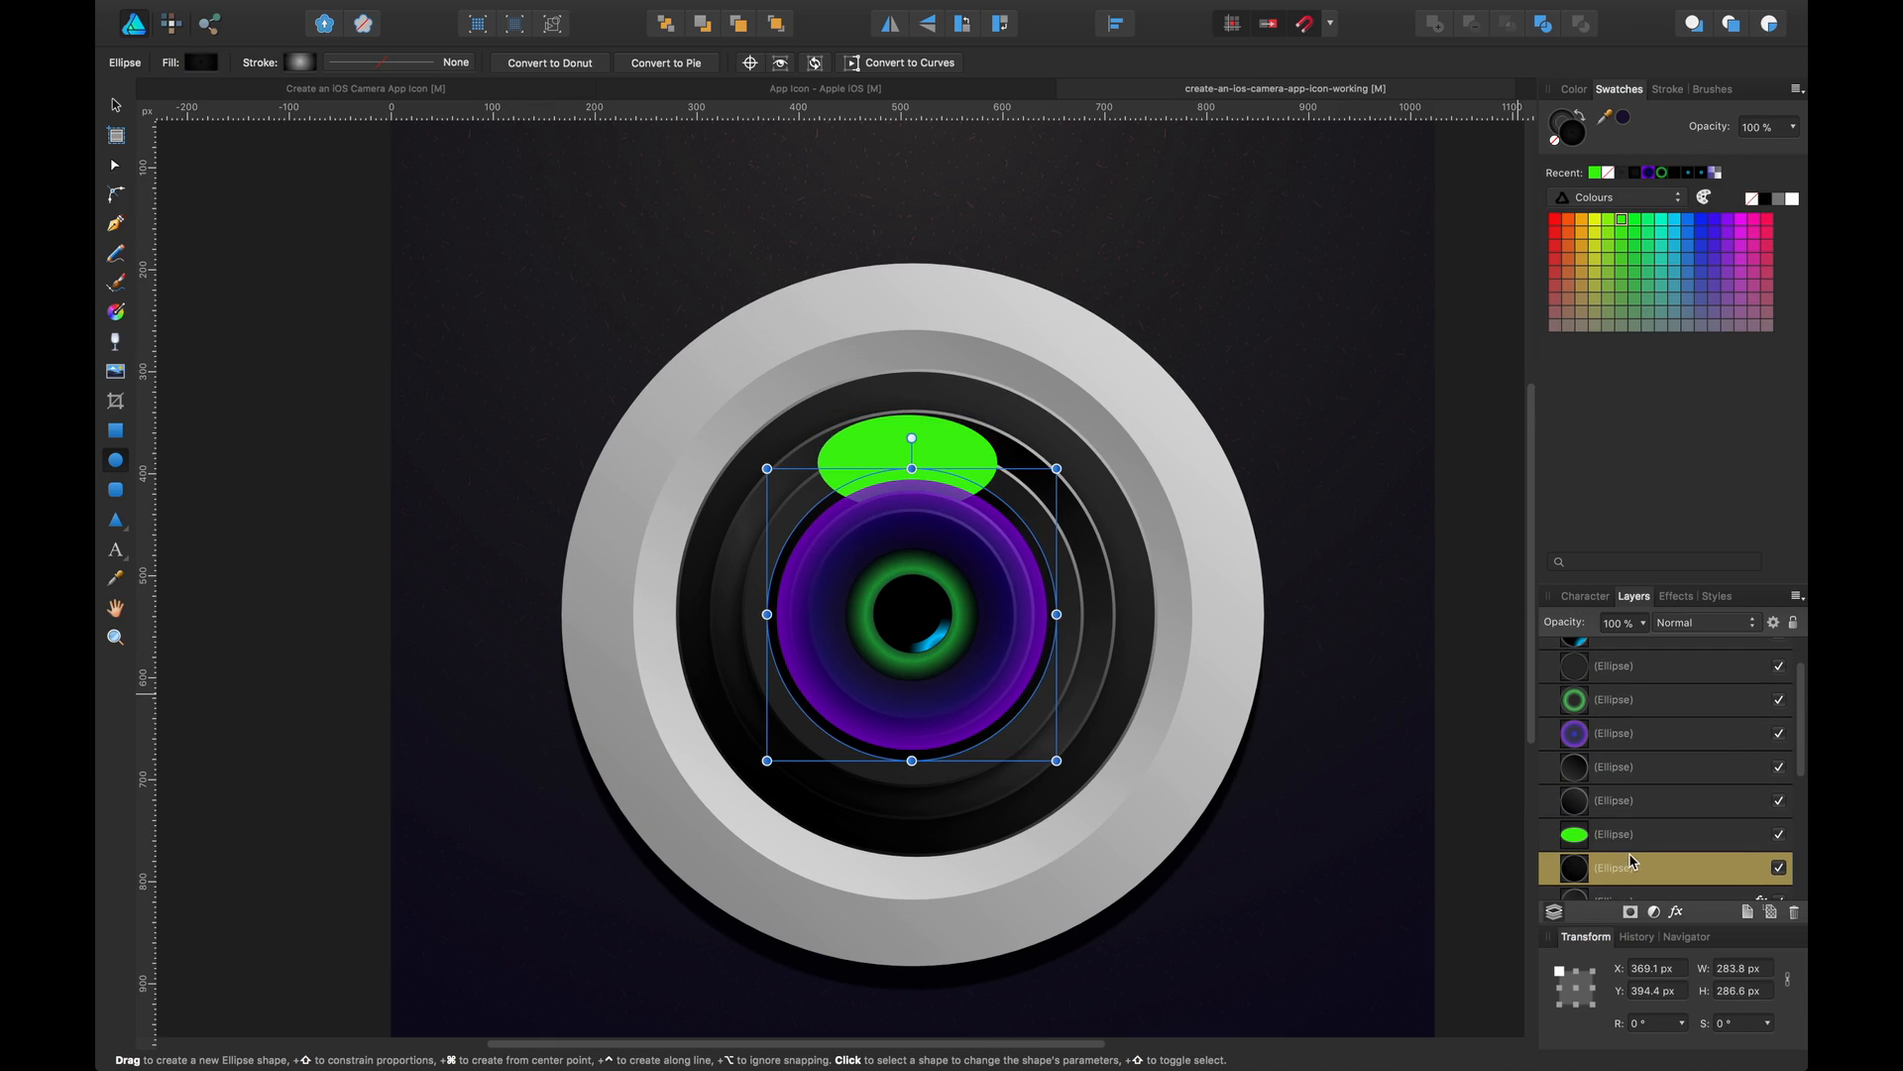
click(1638, 836)
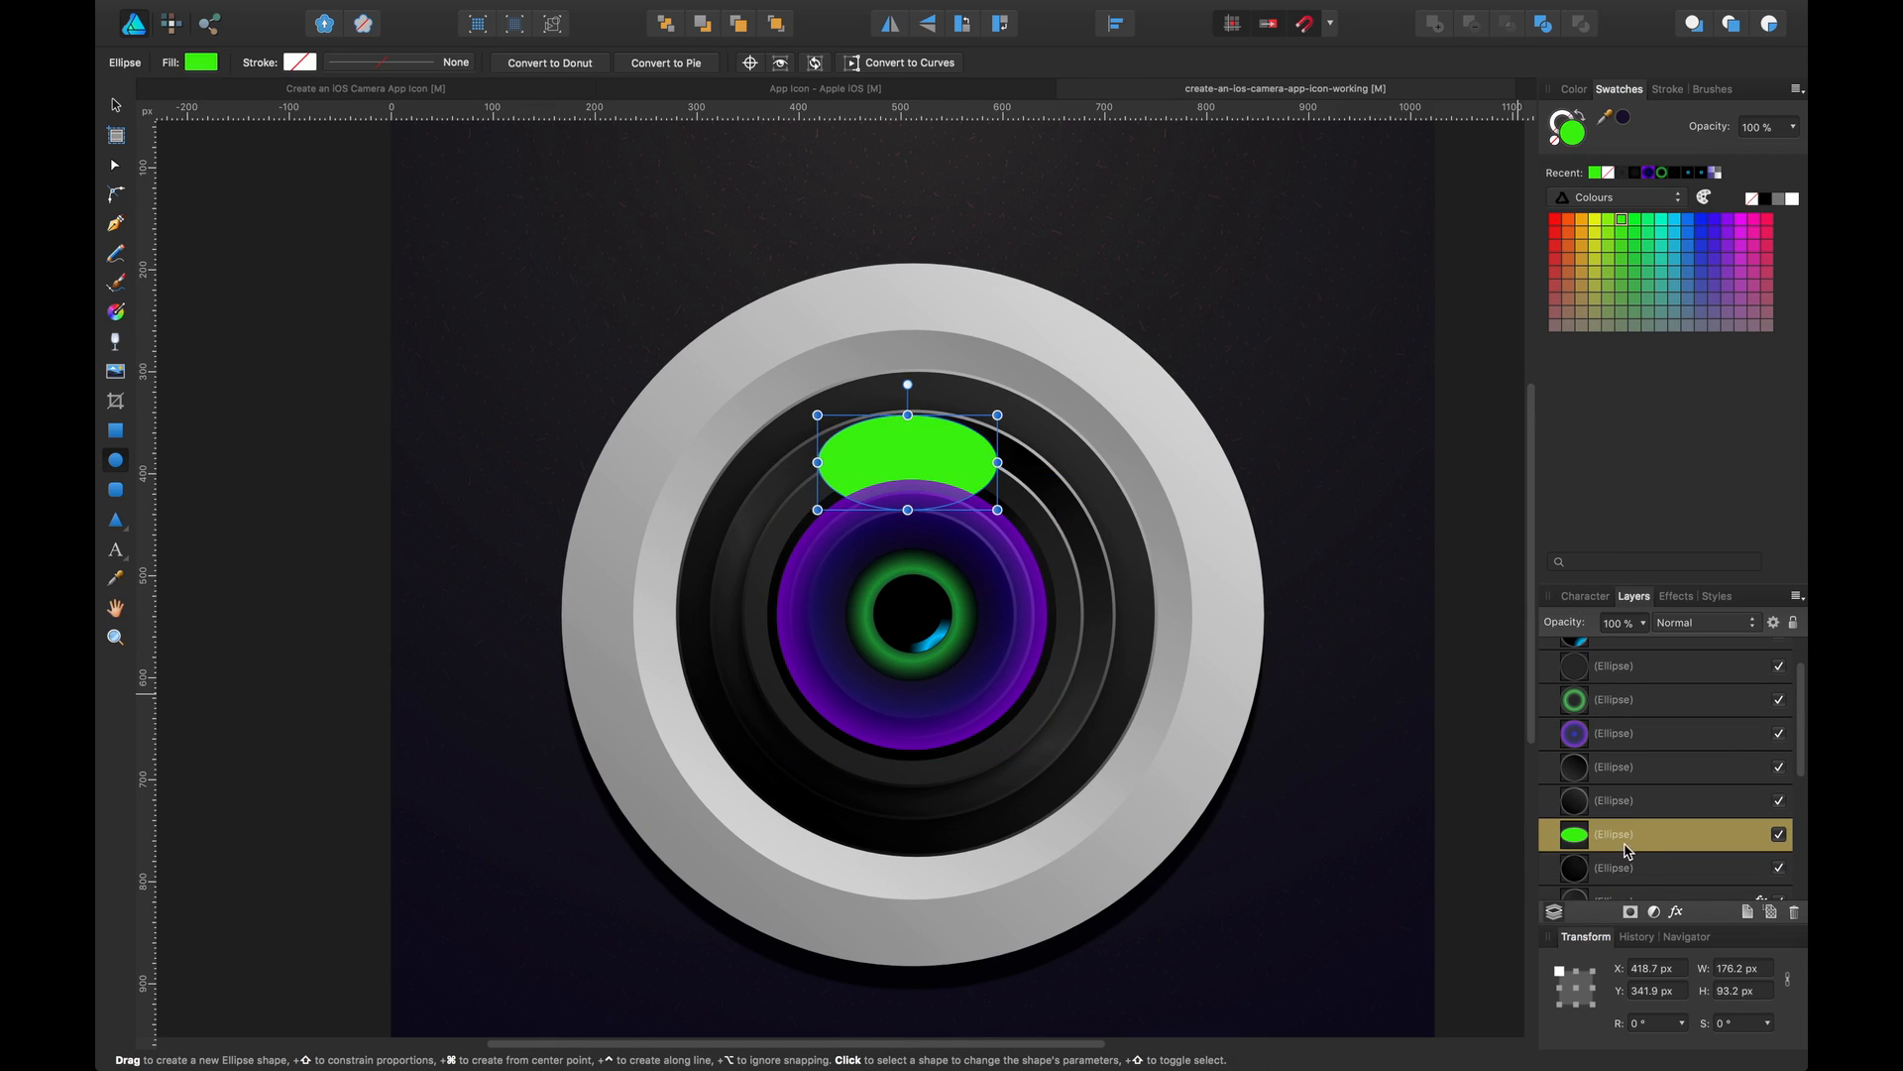
drag(1626, 849, 1629, 886)
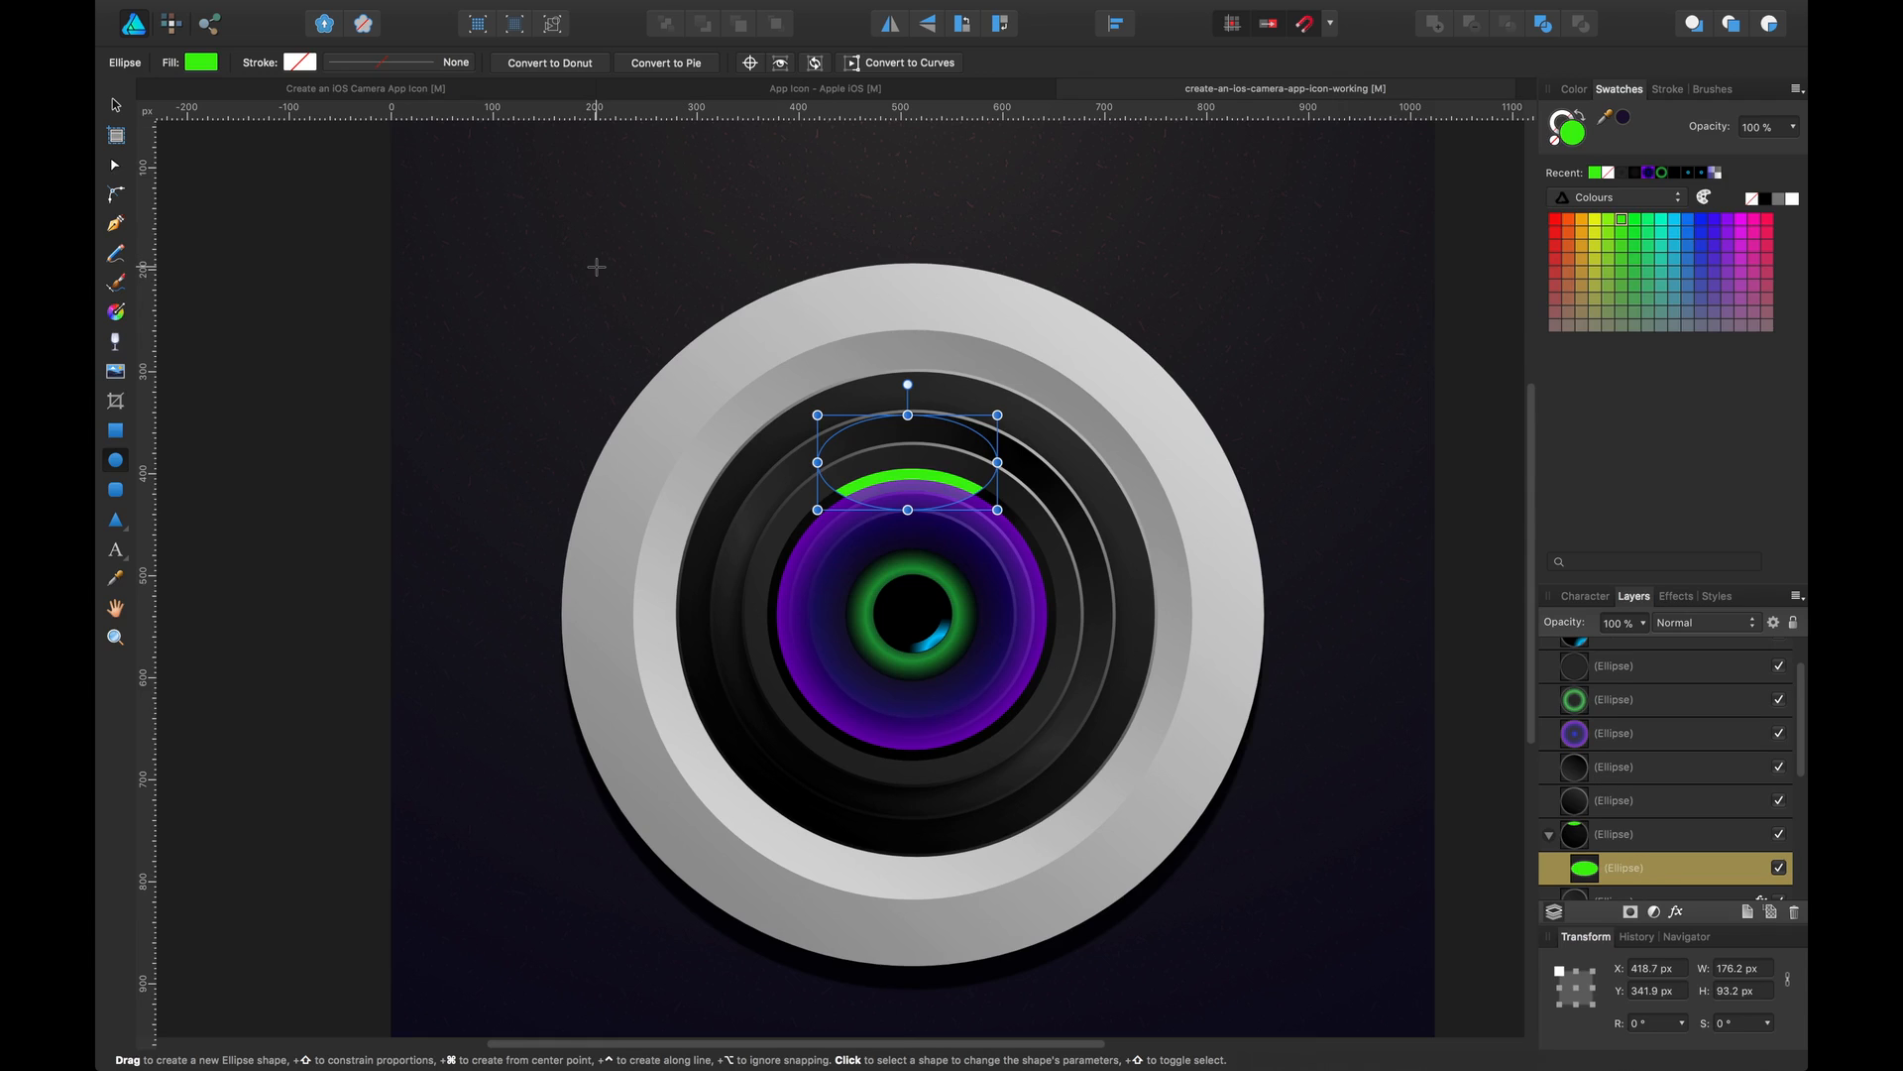
Darken the green ellipse's fill and lower its opacity to 31%
click(200, 63)
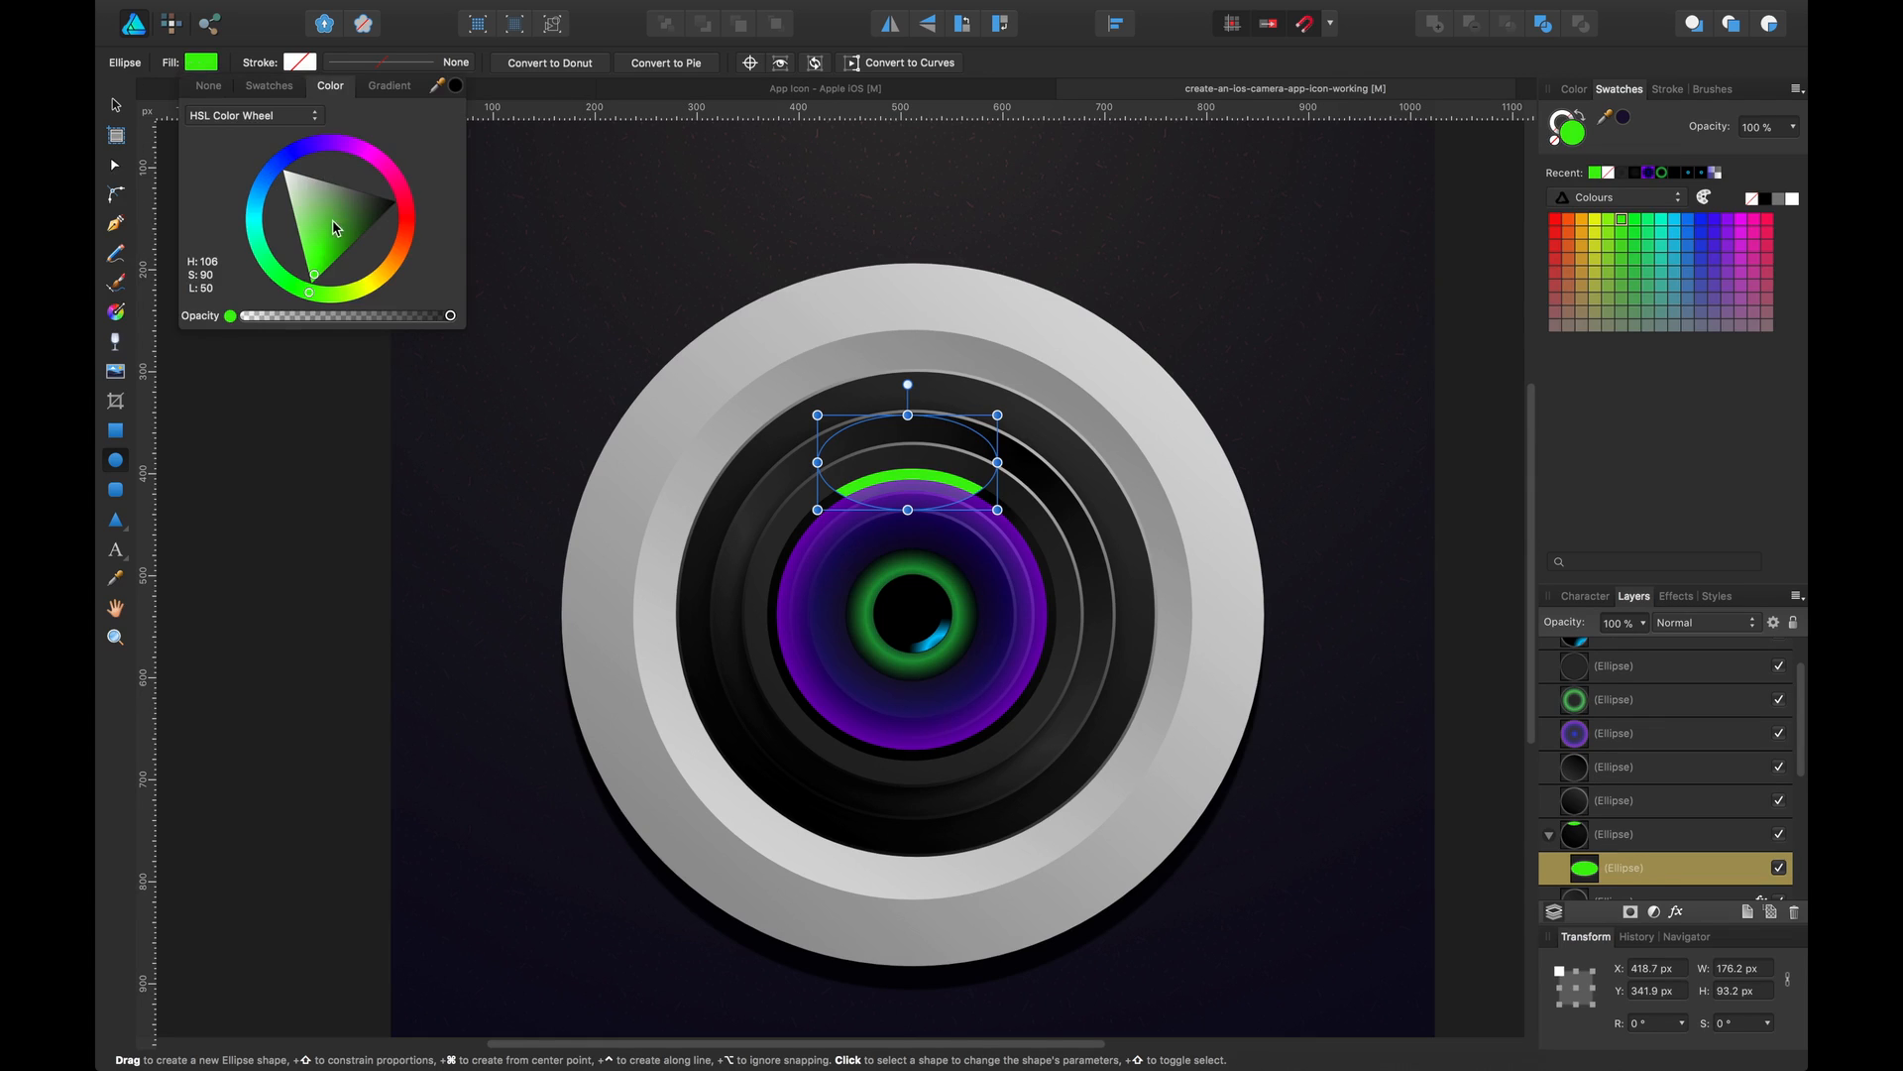
drag(333, 222, 348, 234)
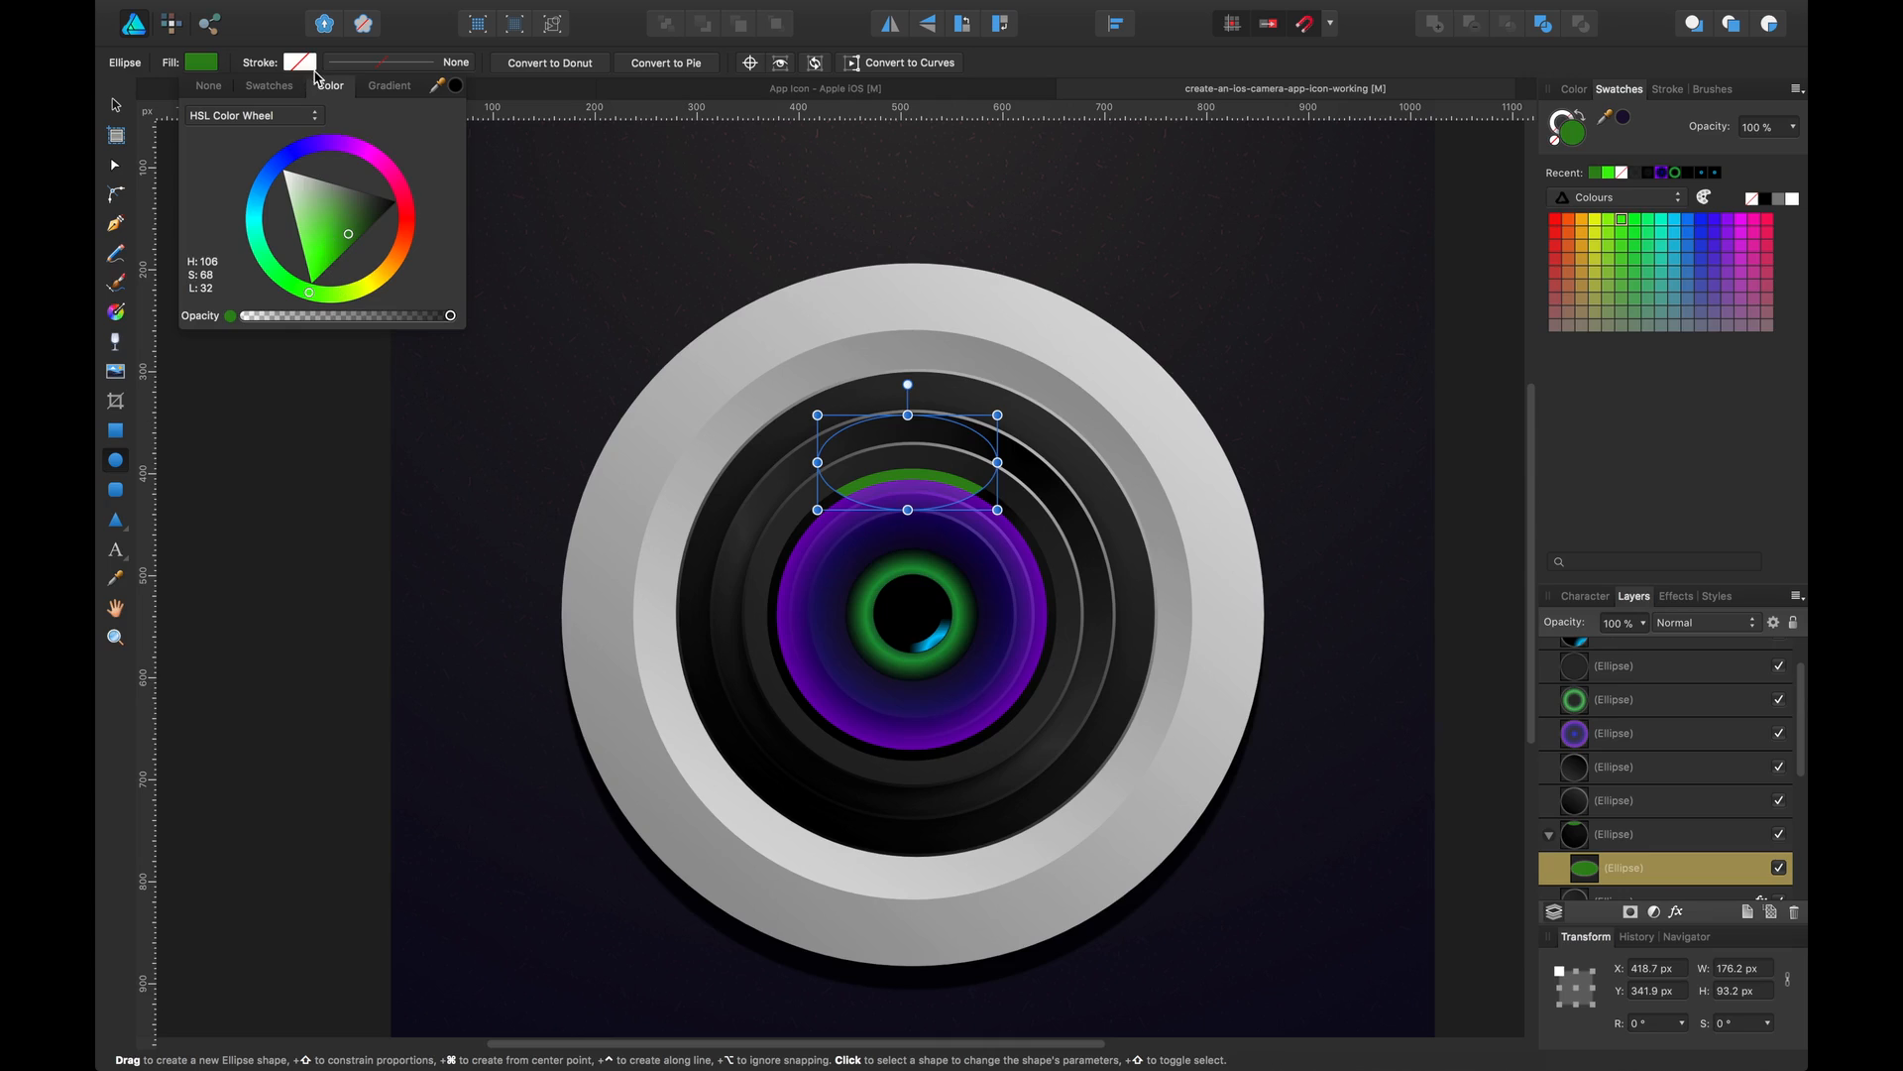
drag(450, 315, 309, 317)
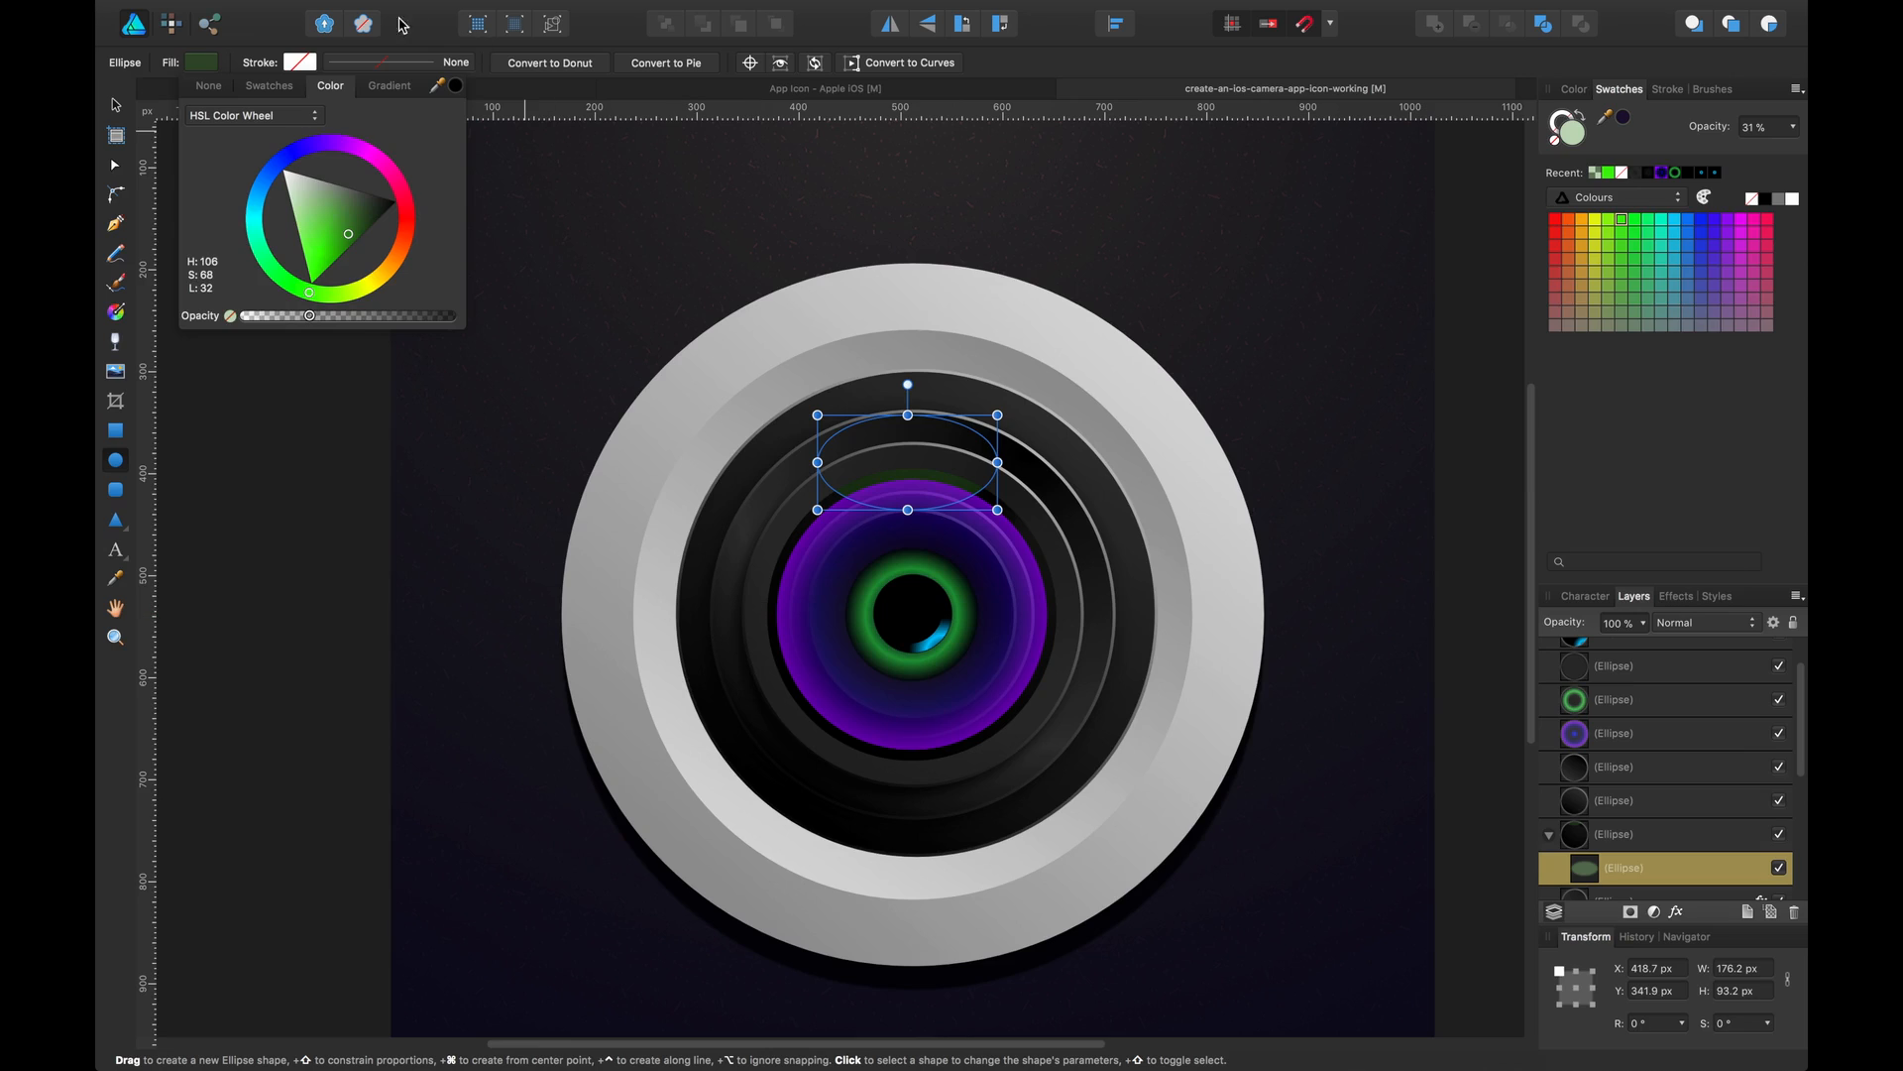
Apply a linear gradient fill to the green ellipse running upward from the lens centre to its top
click(389, 86)
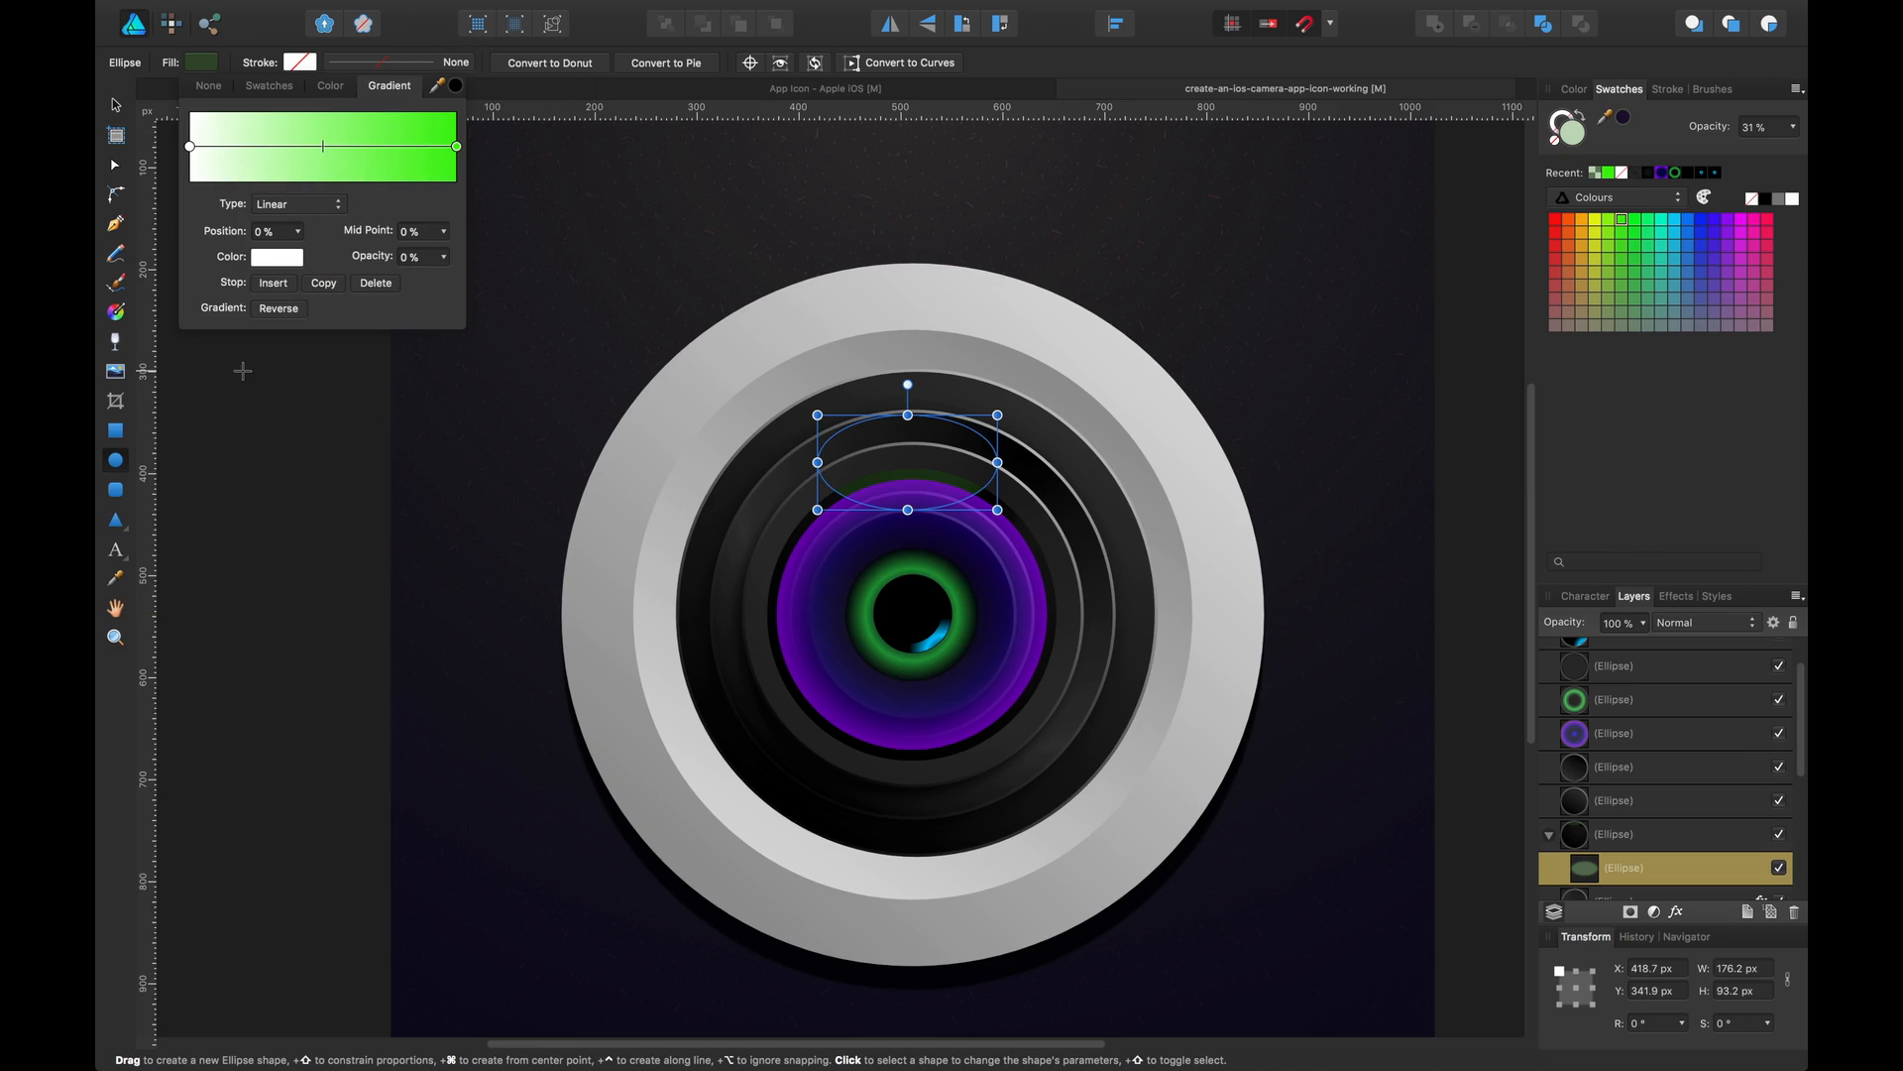
click(121, 308)
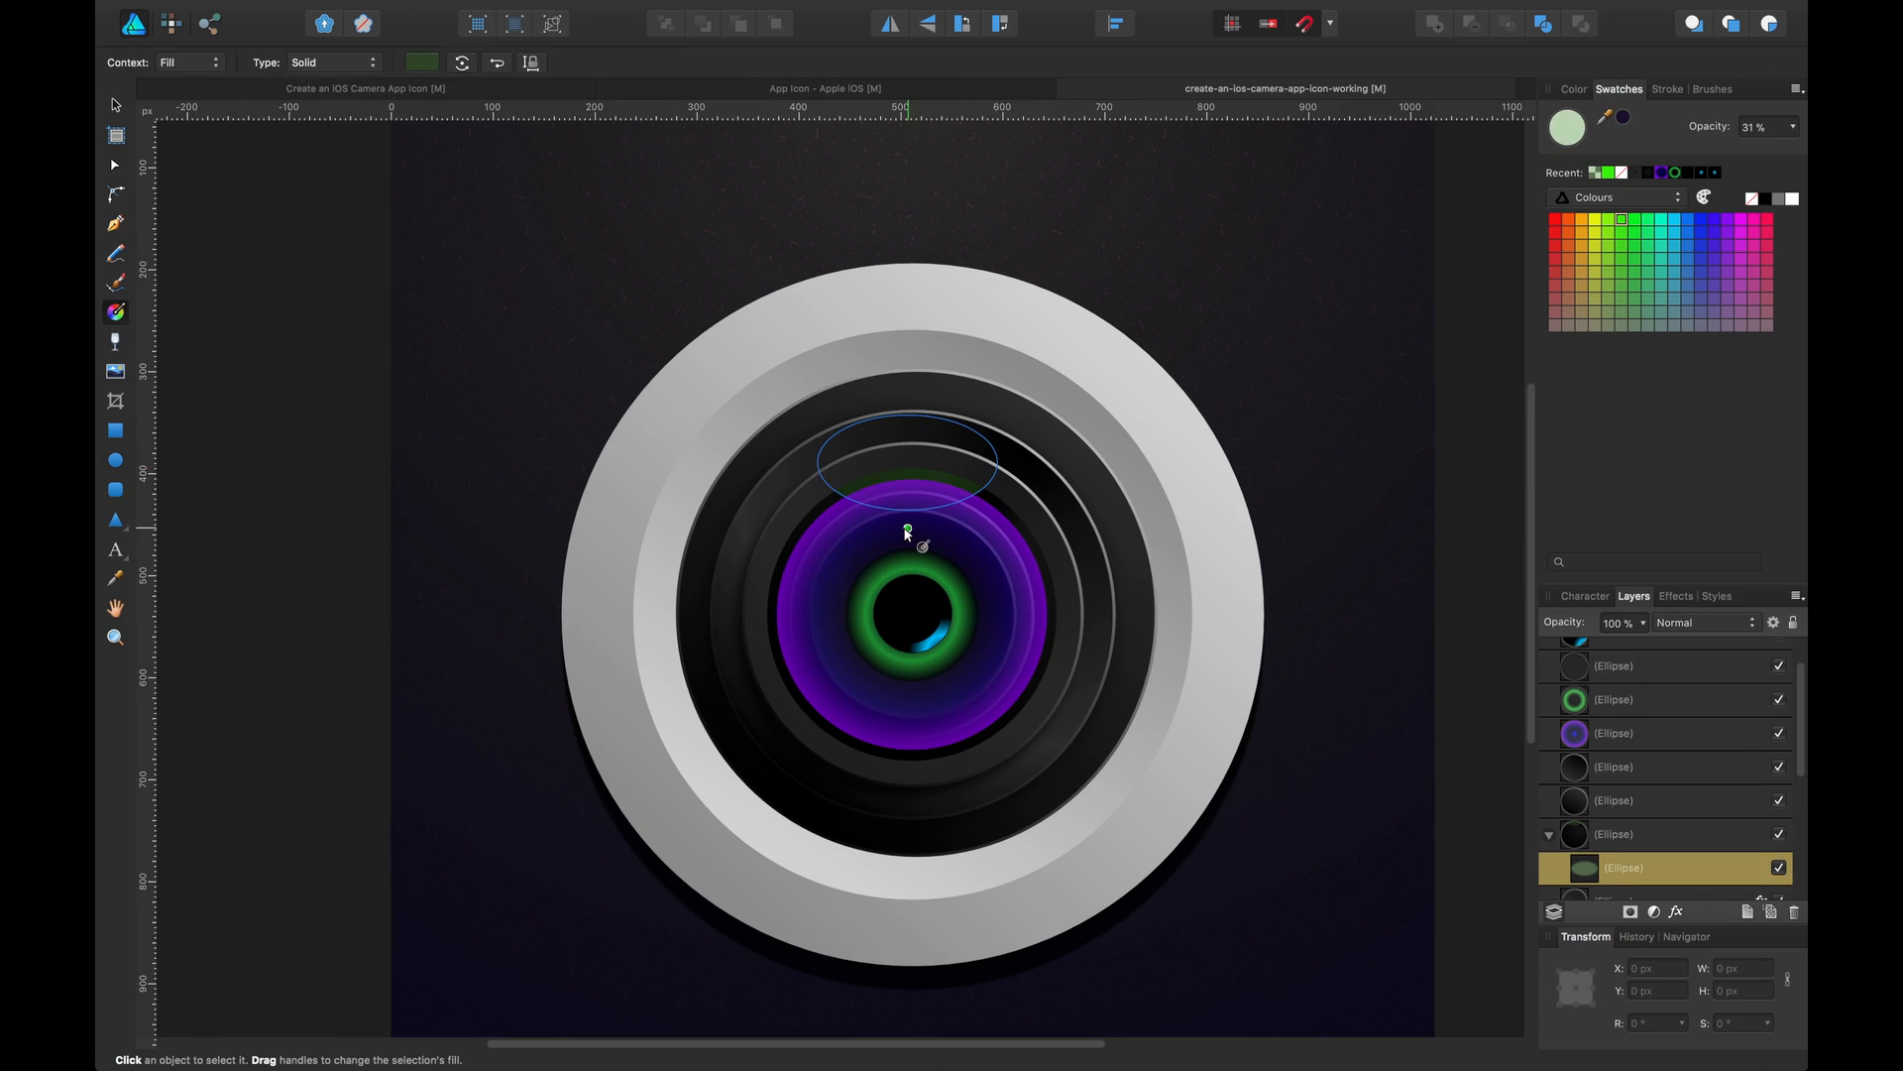
drag(927, 536, 934, 435)
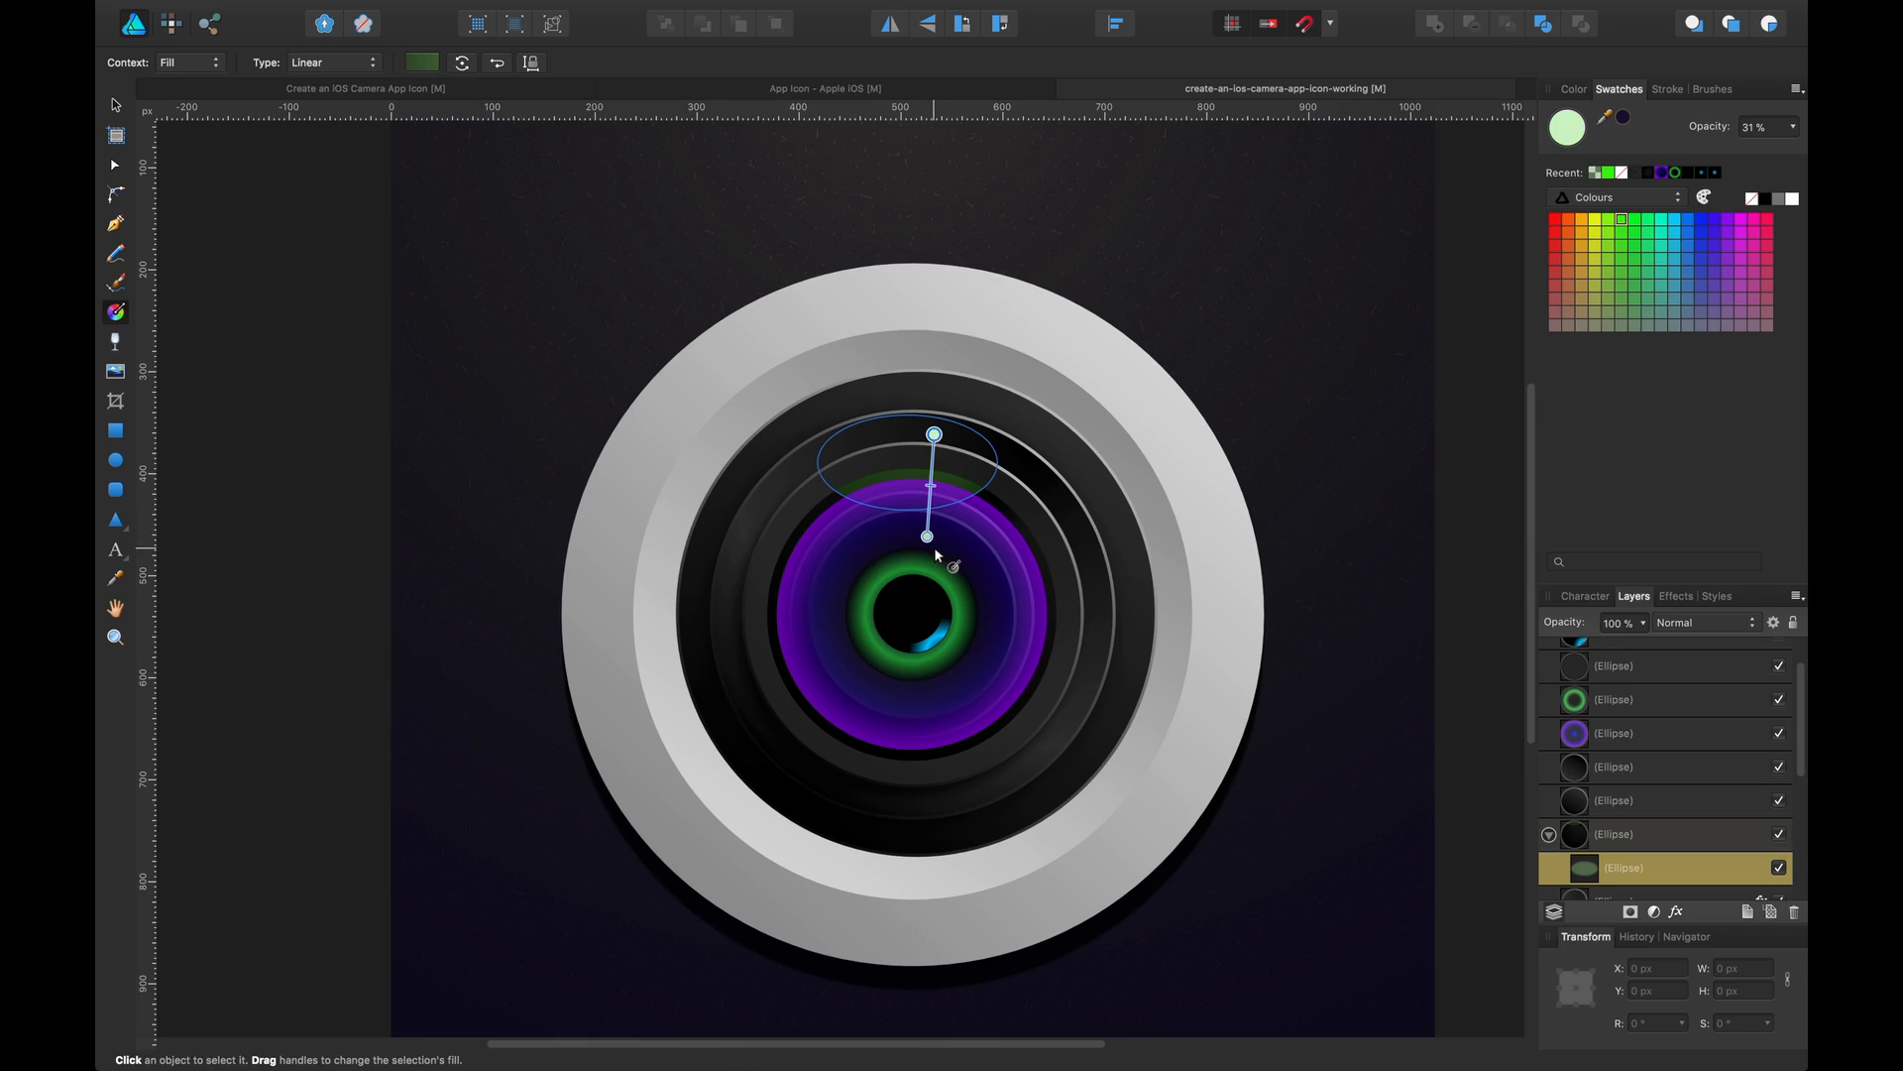
drag(927, 536, 932, 430)
key(v)
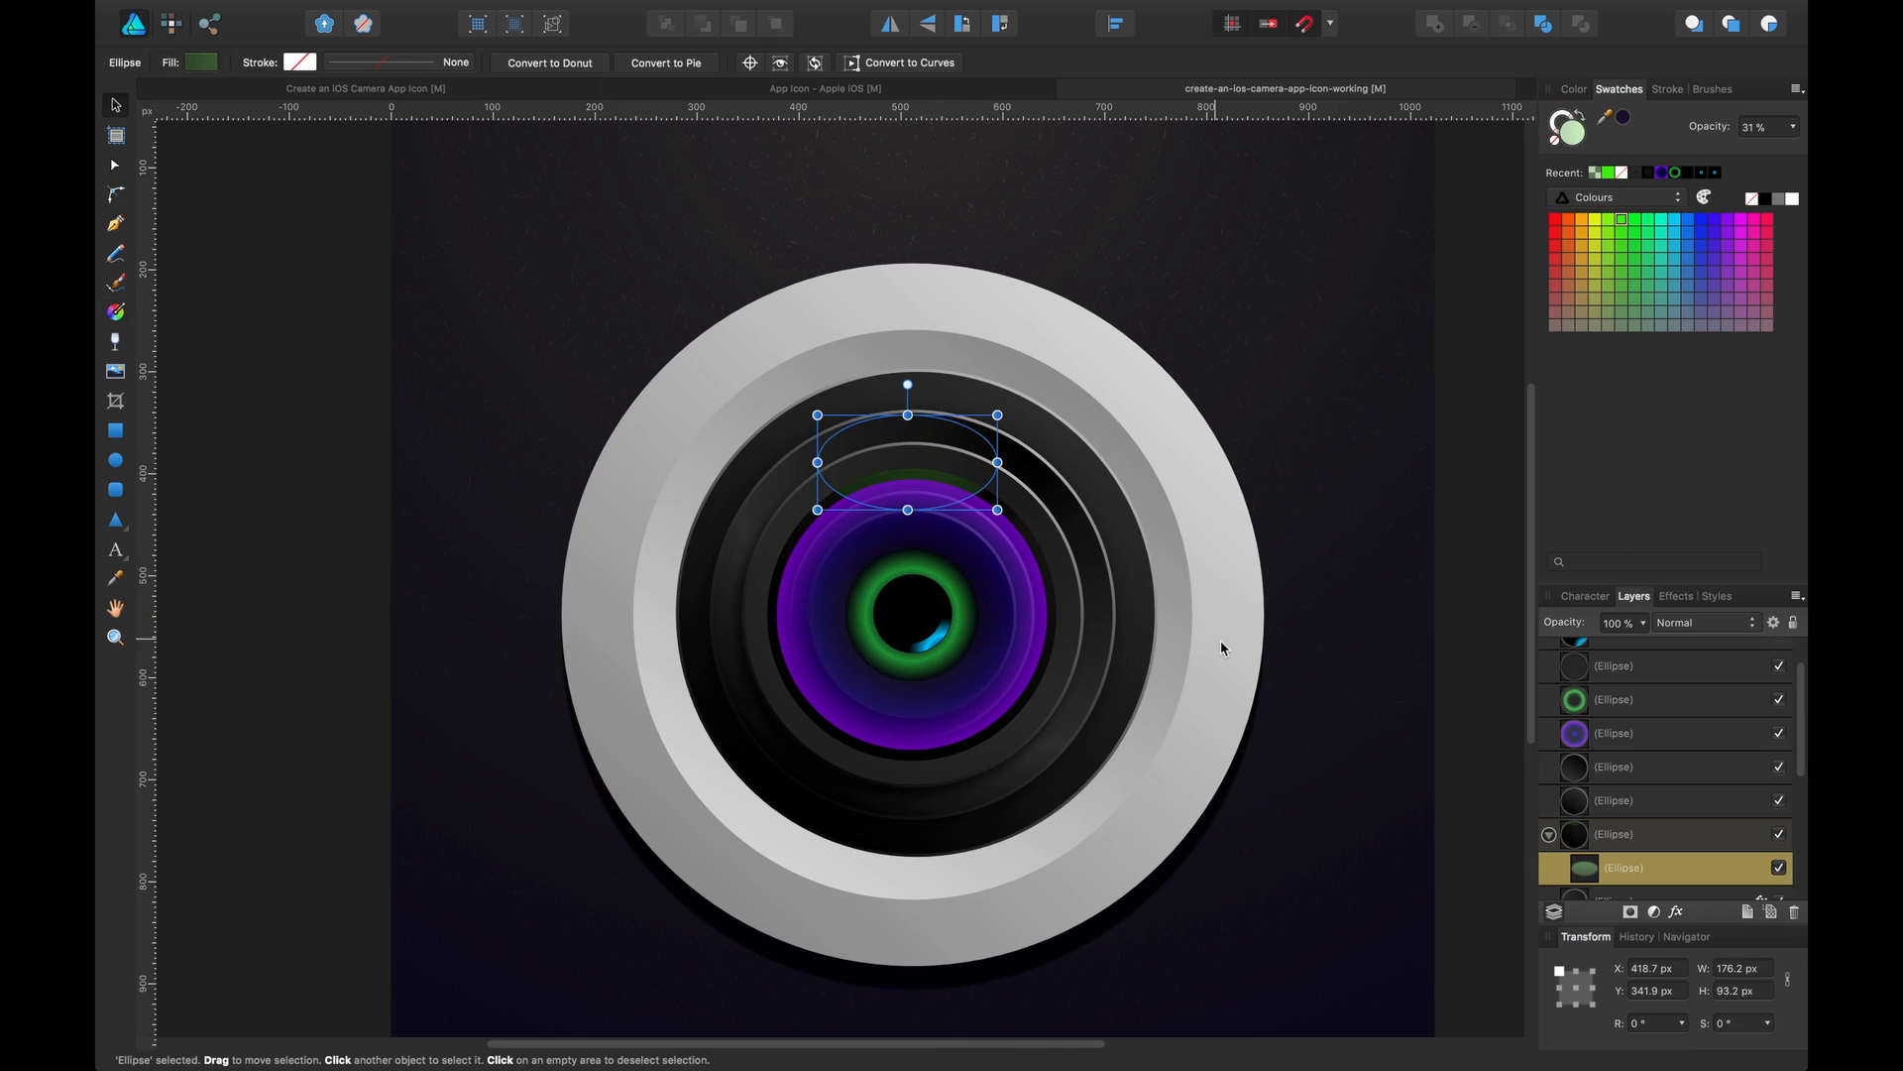
Add a Gaussian Blur of 8.3 px to the green ellipse
click(1676, 912)
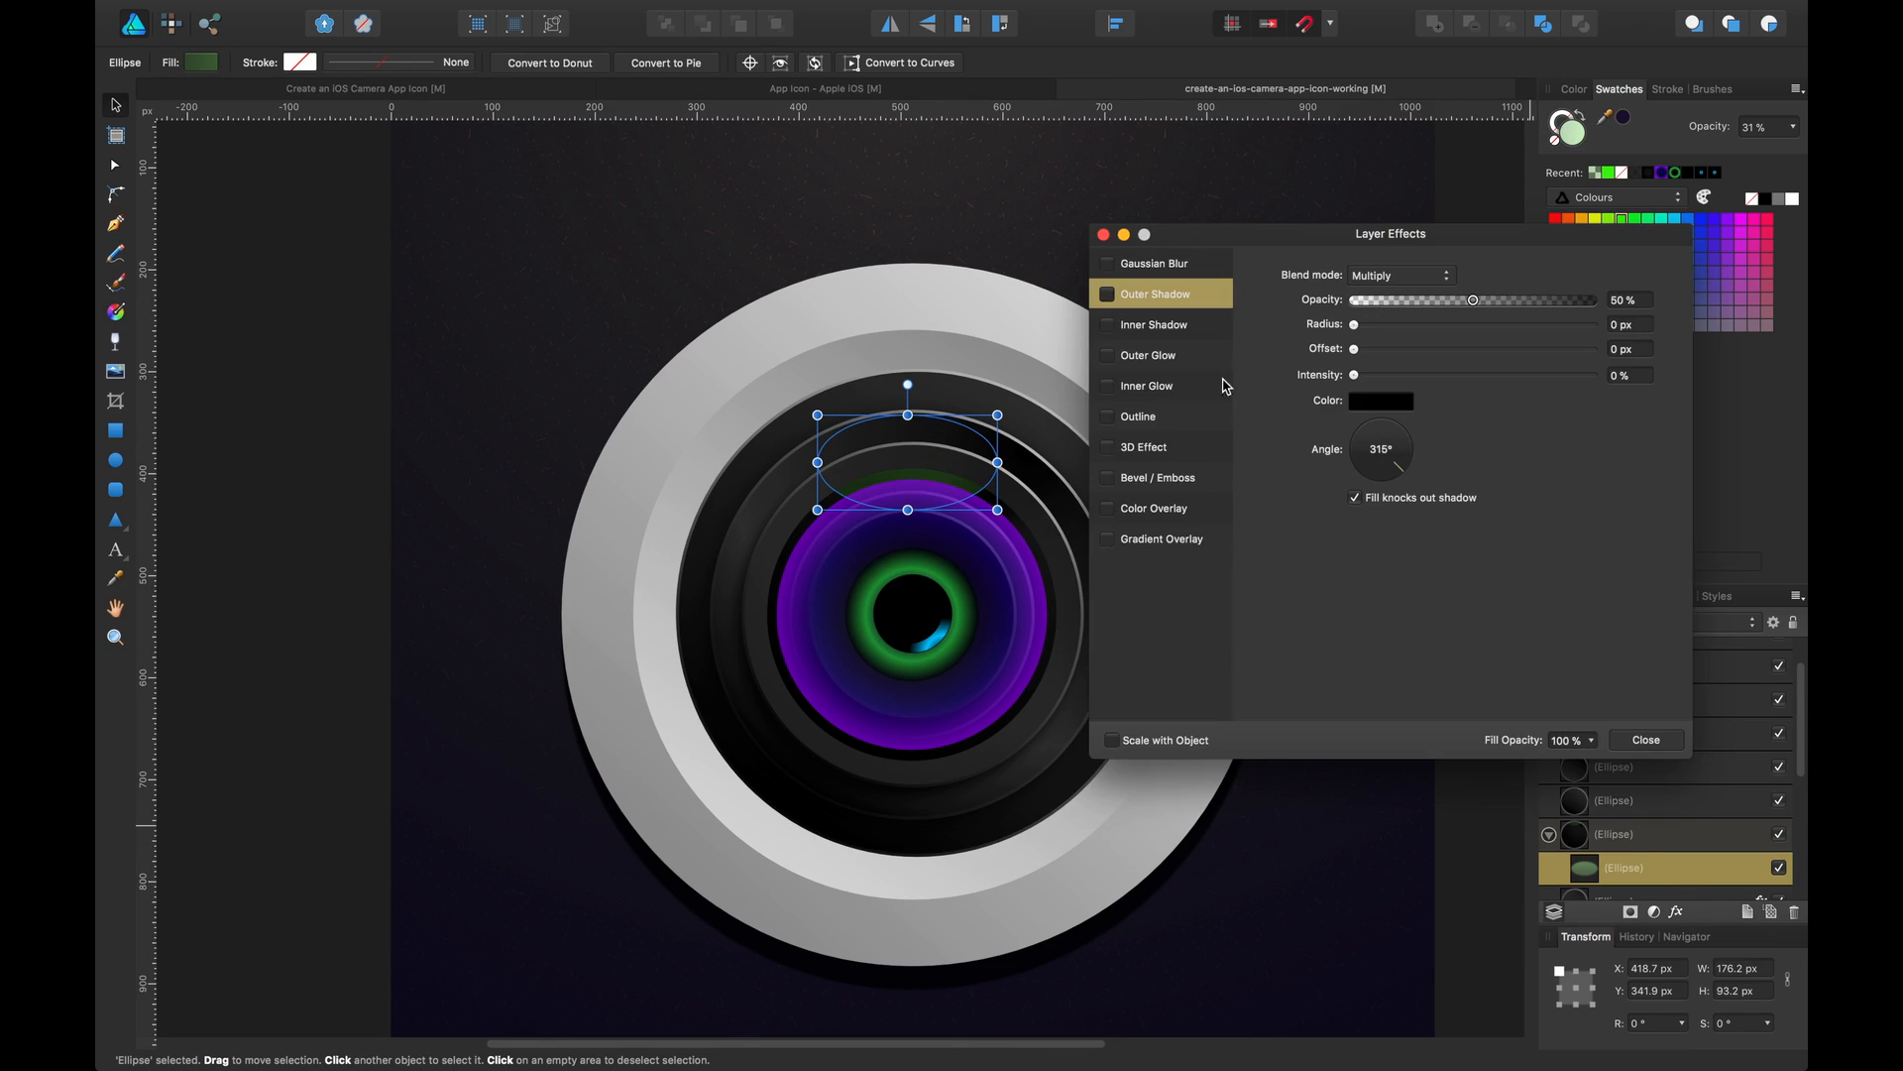
click(1106, 264)
click(1212, 266)
drag(1356, 277, 1454, 289)
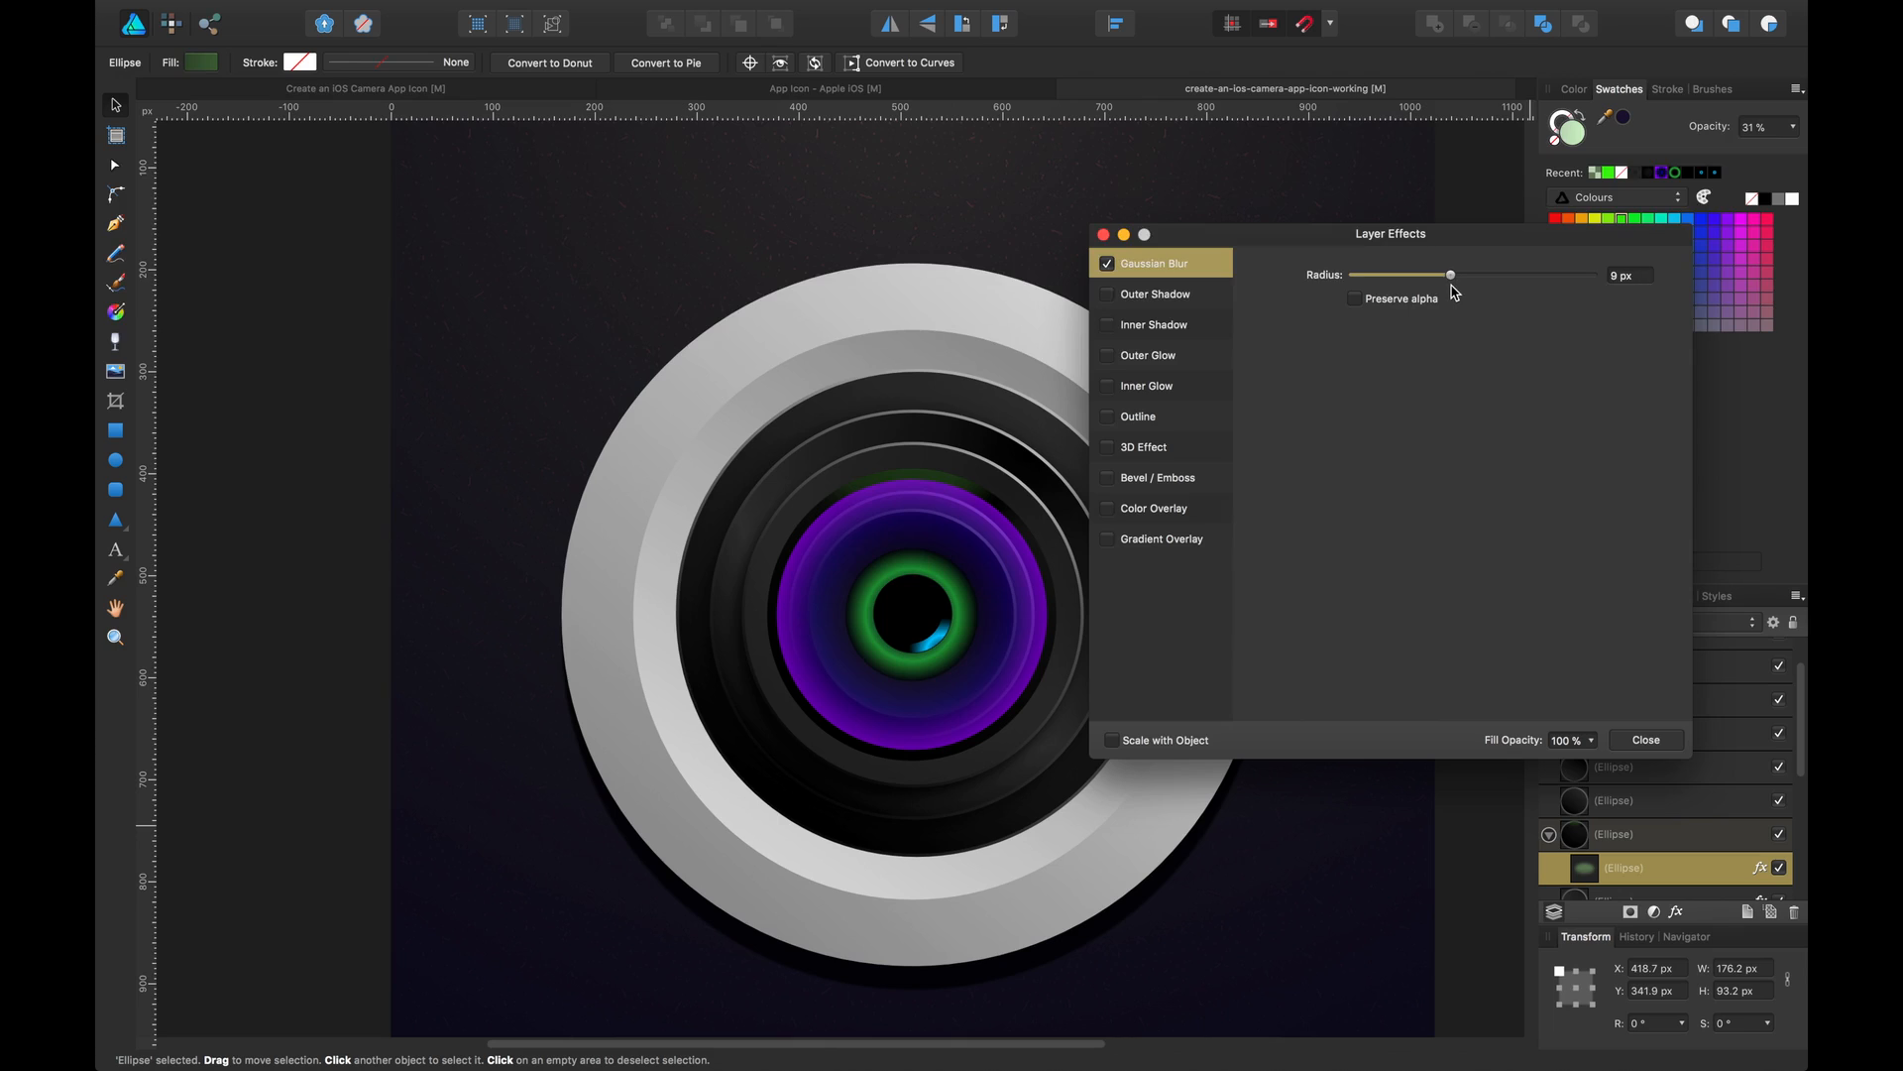
click(1648, 739)
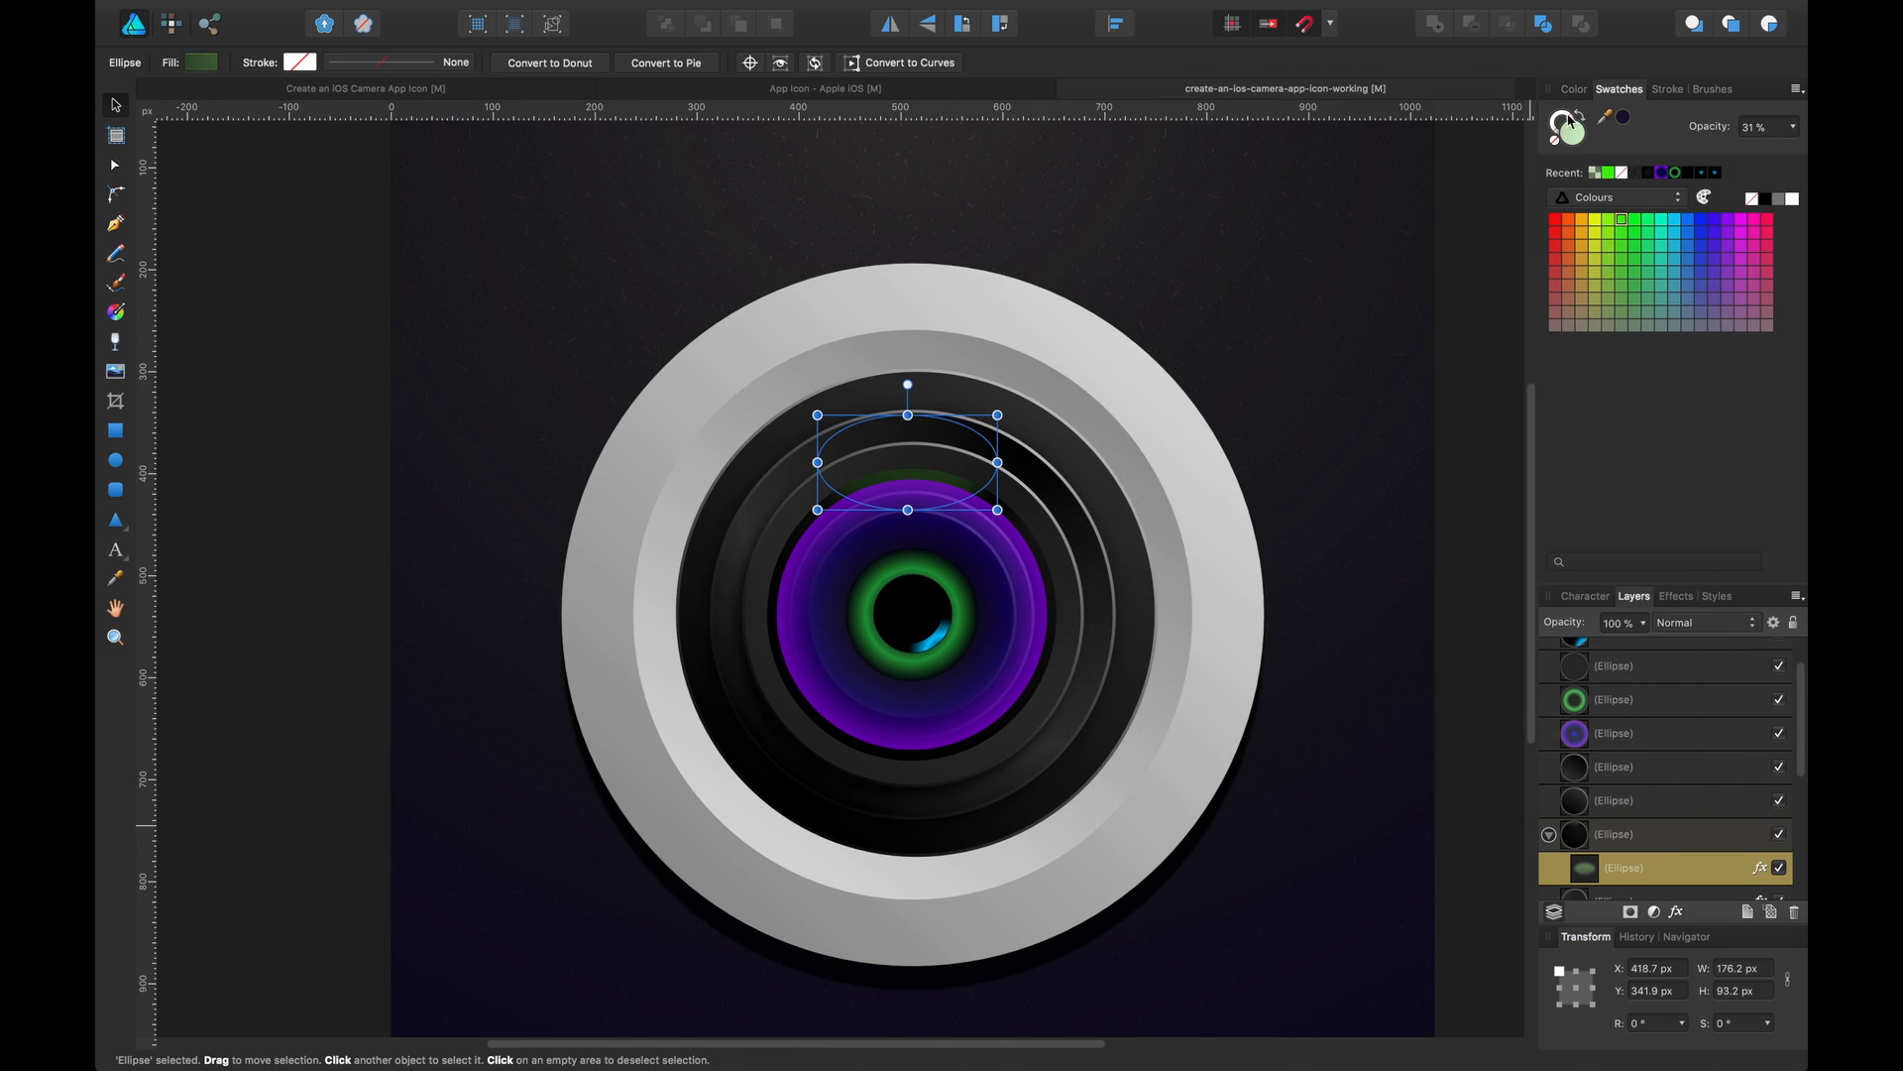
Set the gradient's start stop to a very dark green
double_click(1576, 137)
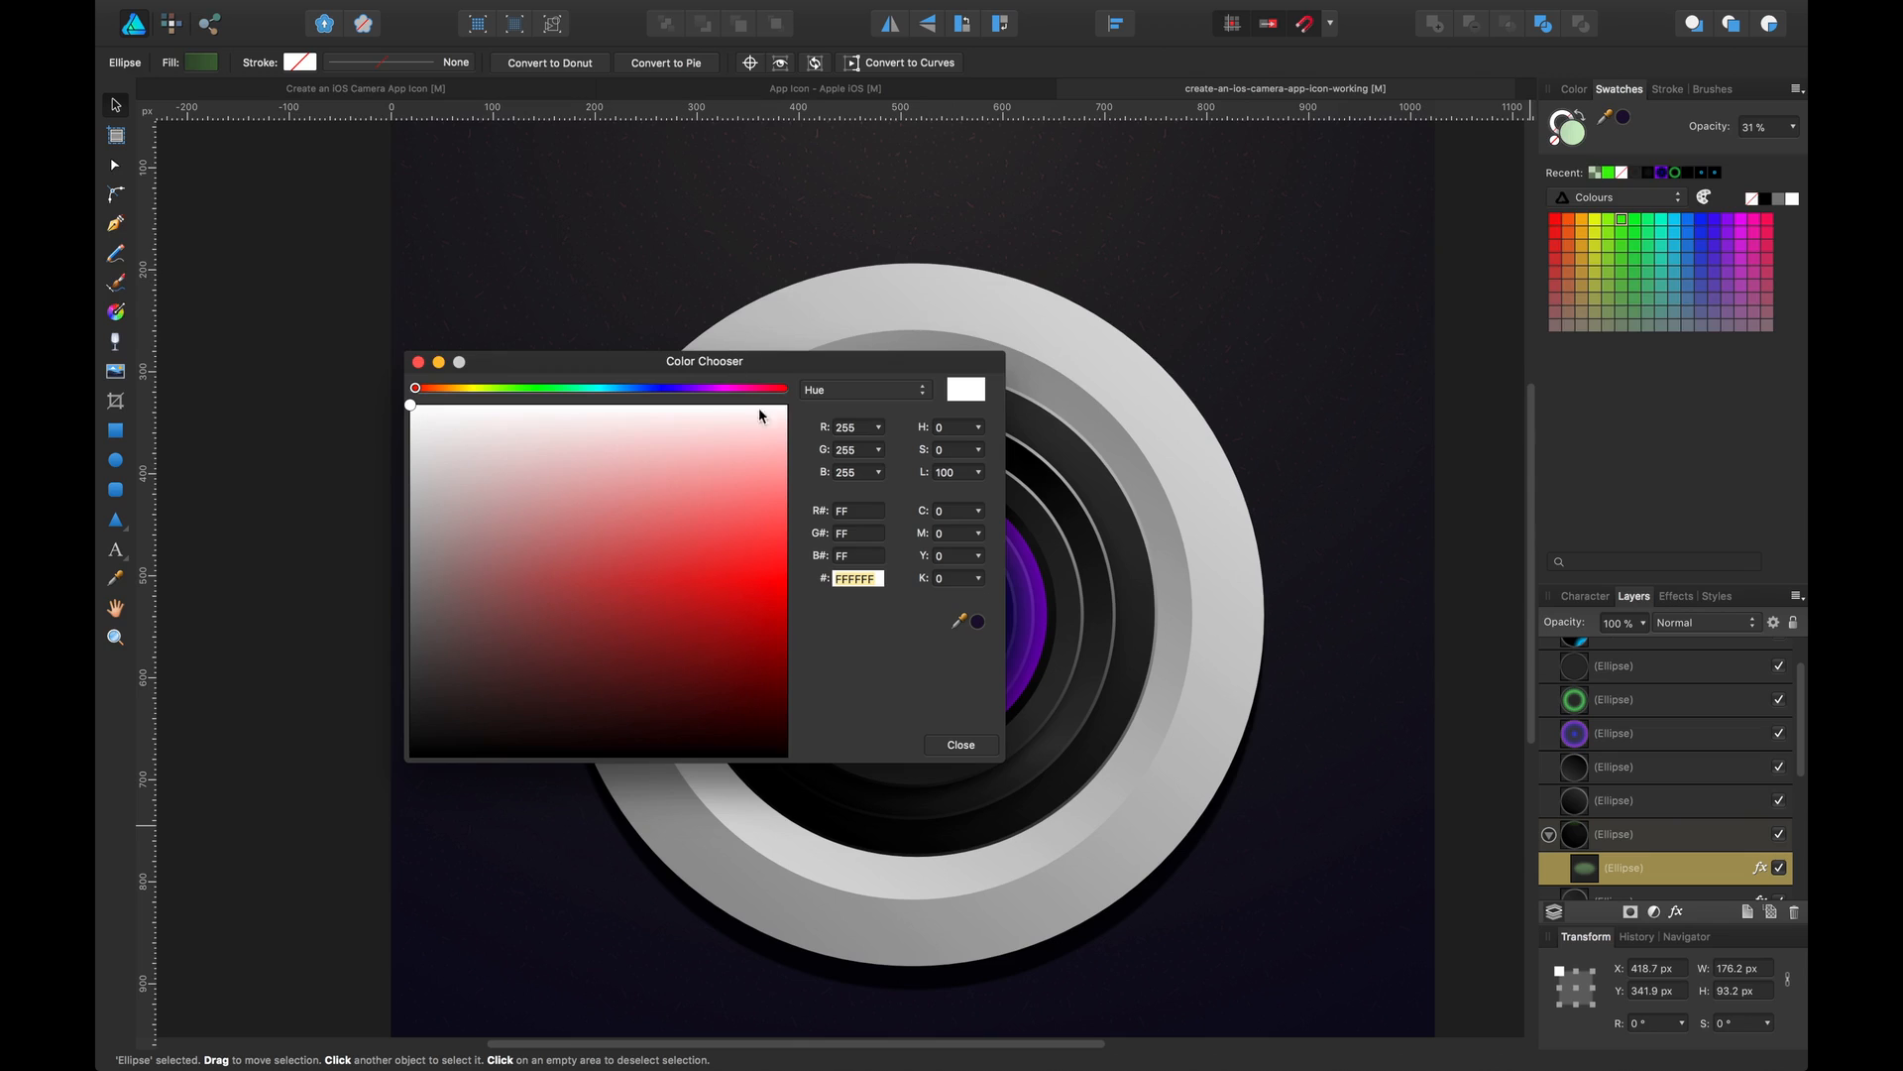
click(961, 745)
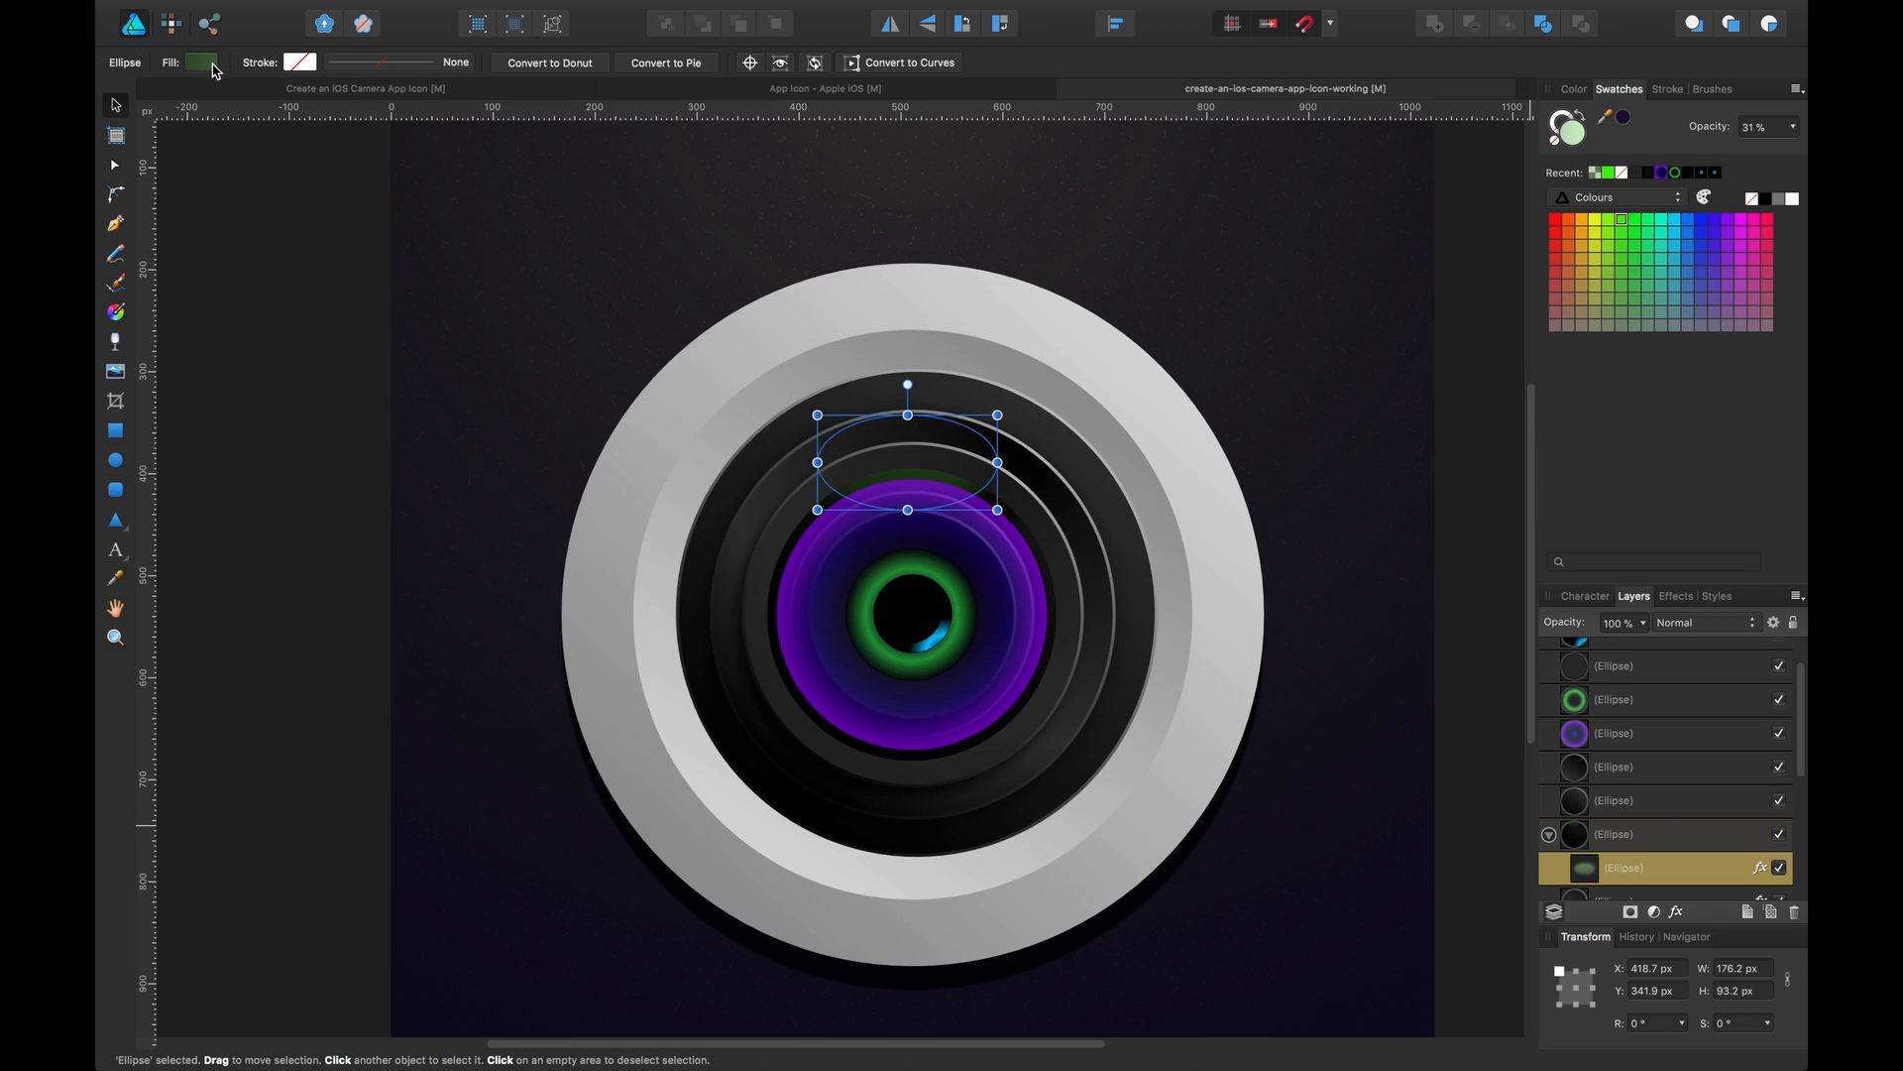
click(202, 63)
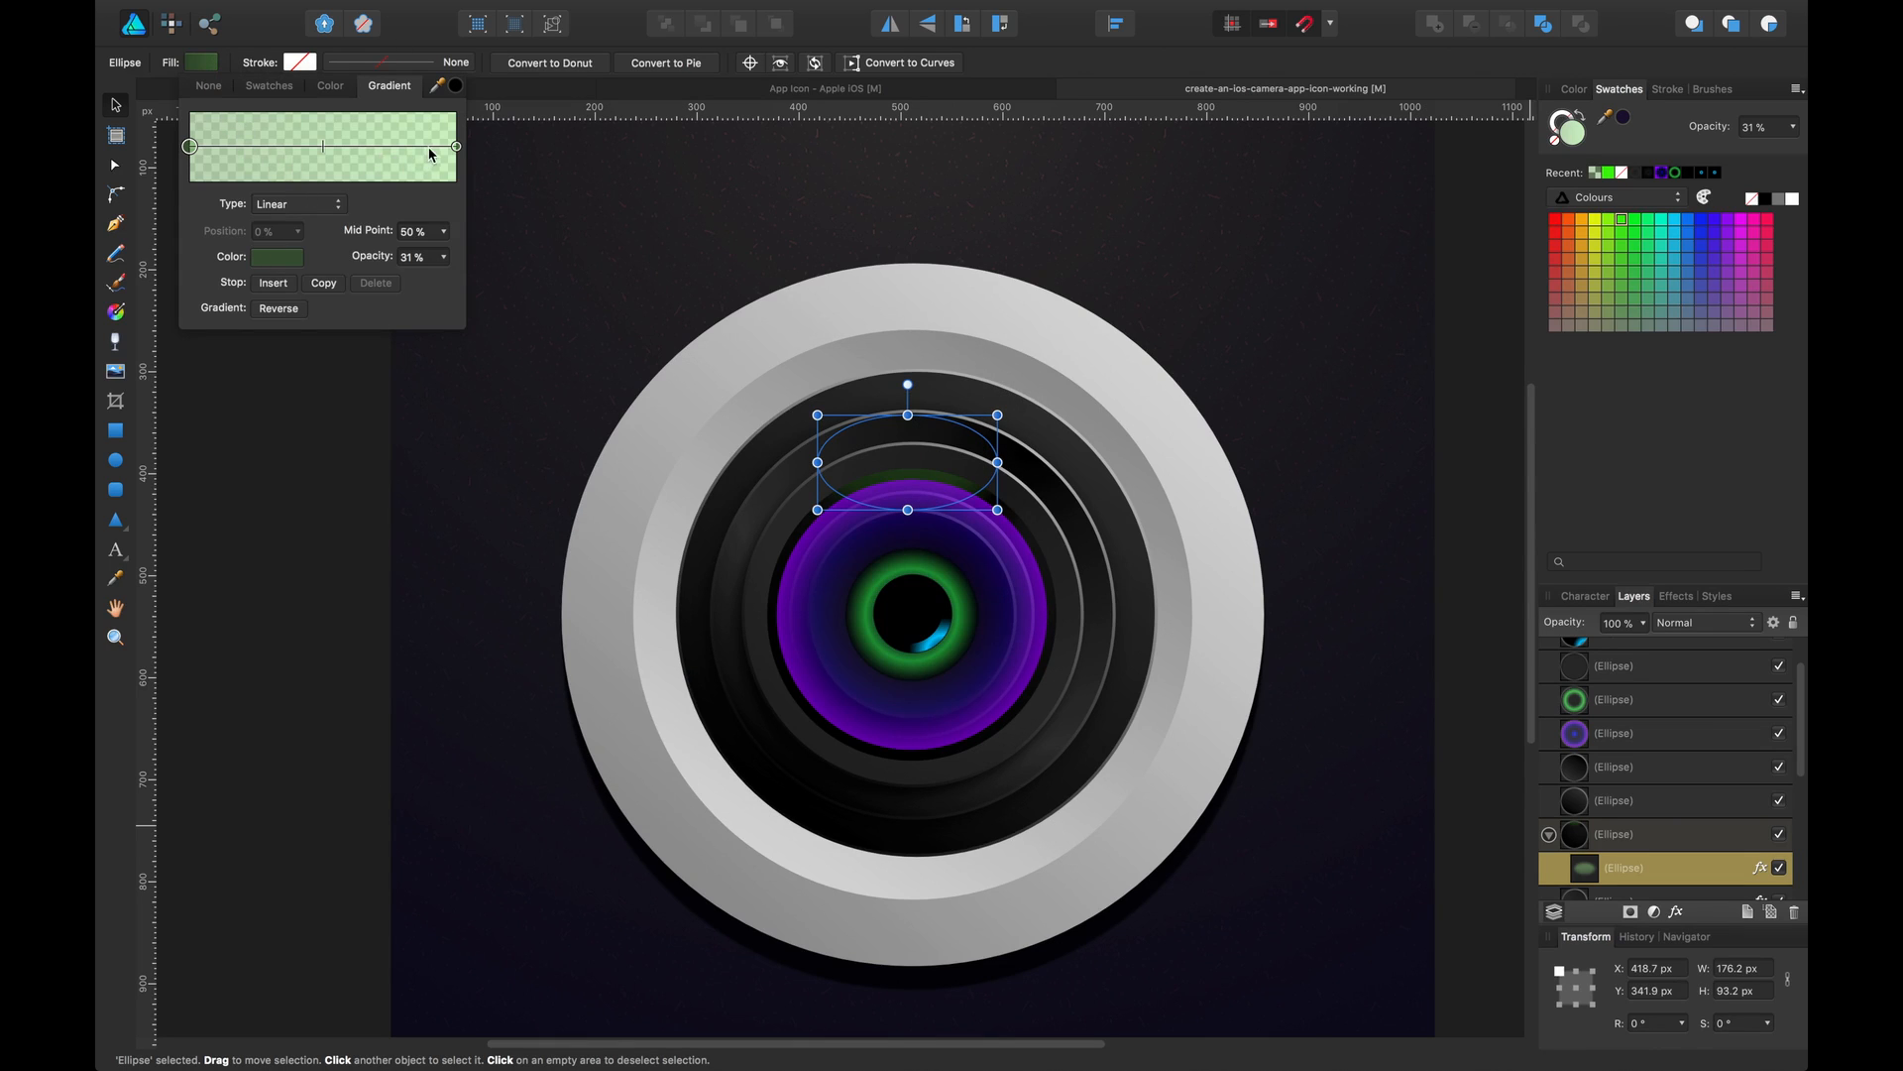
click(282, 258)
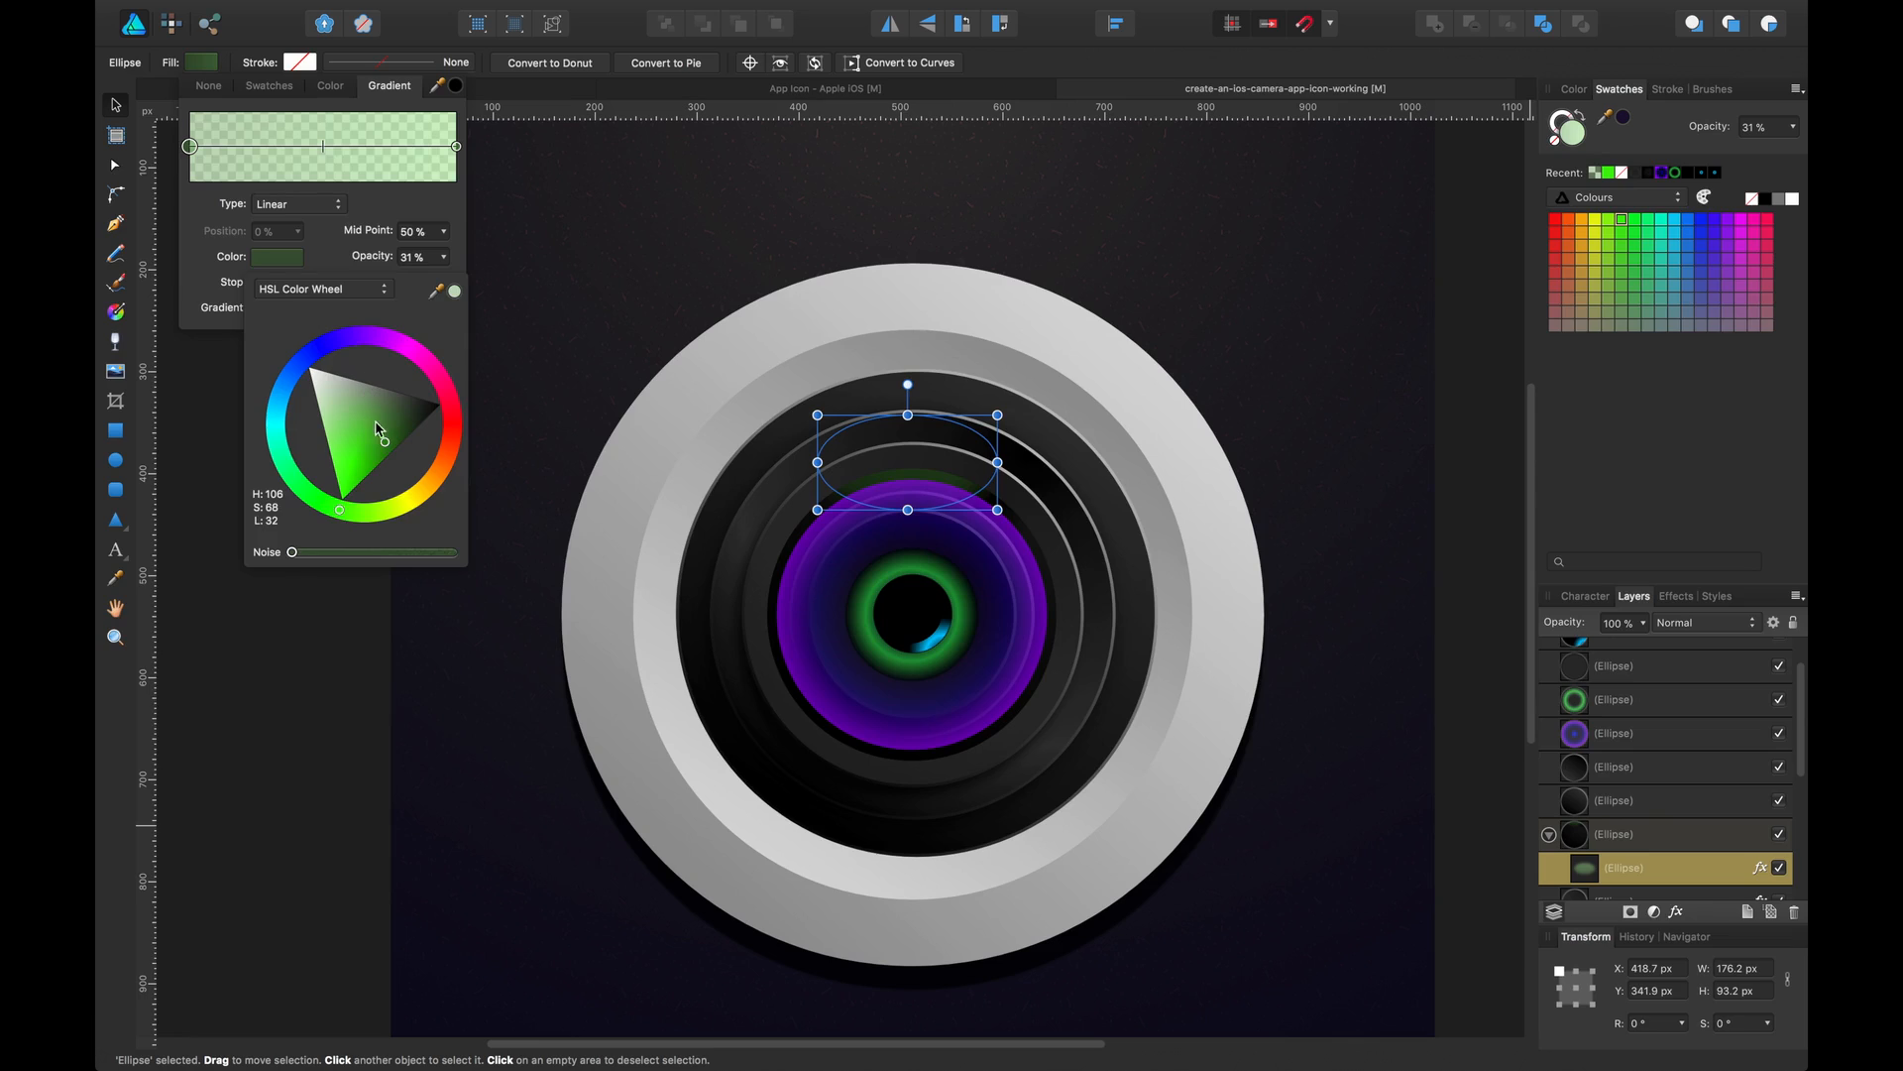
drag(377, 428, 437, 418)
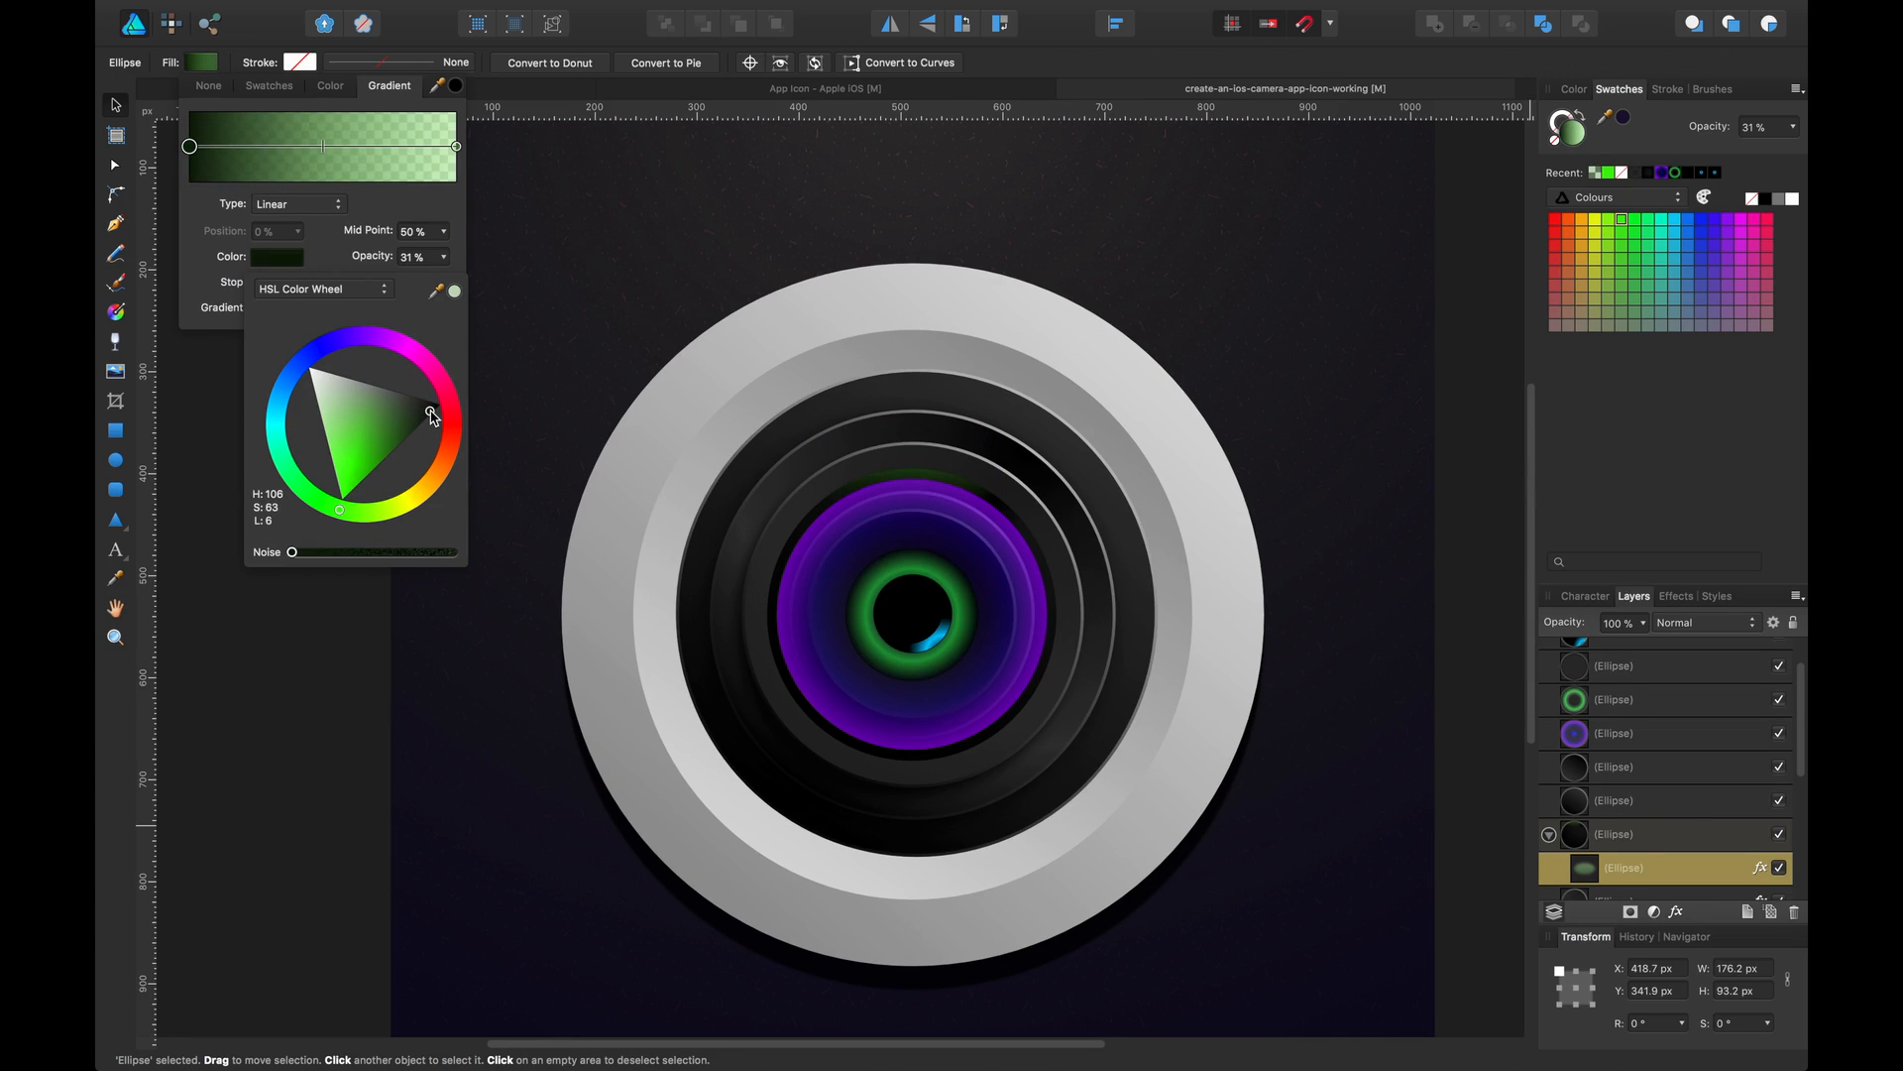
drag(432, 416, 432, 415)
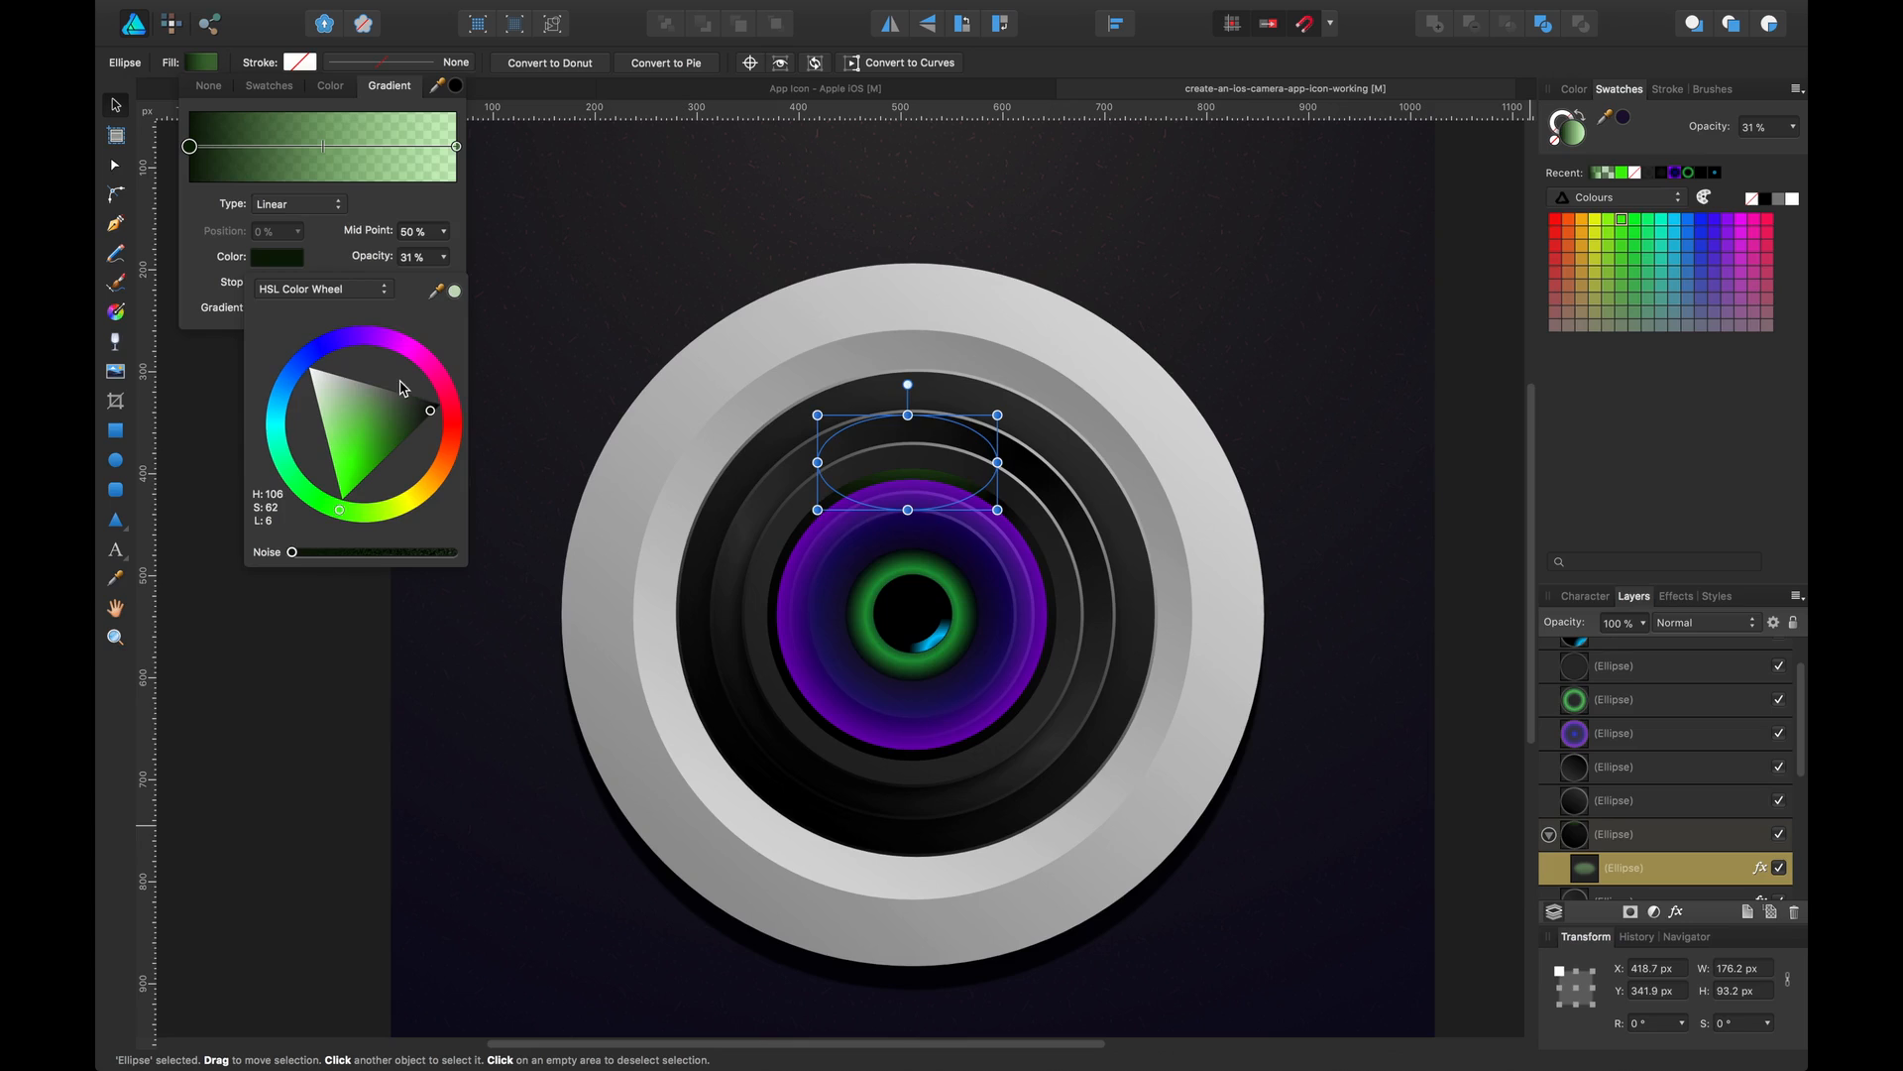
Recolour the gradient stop at 22% dark purple
click(247, 148)
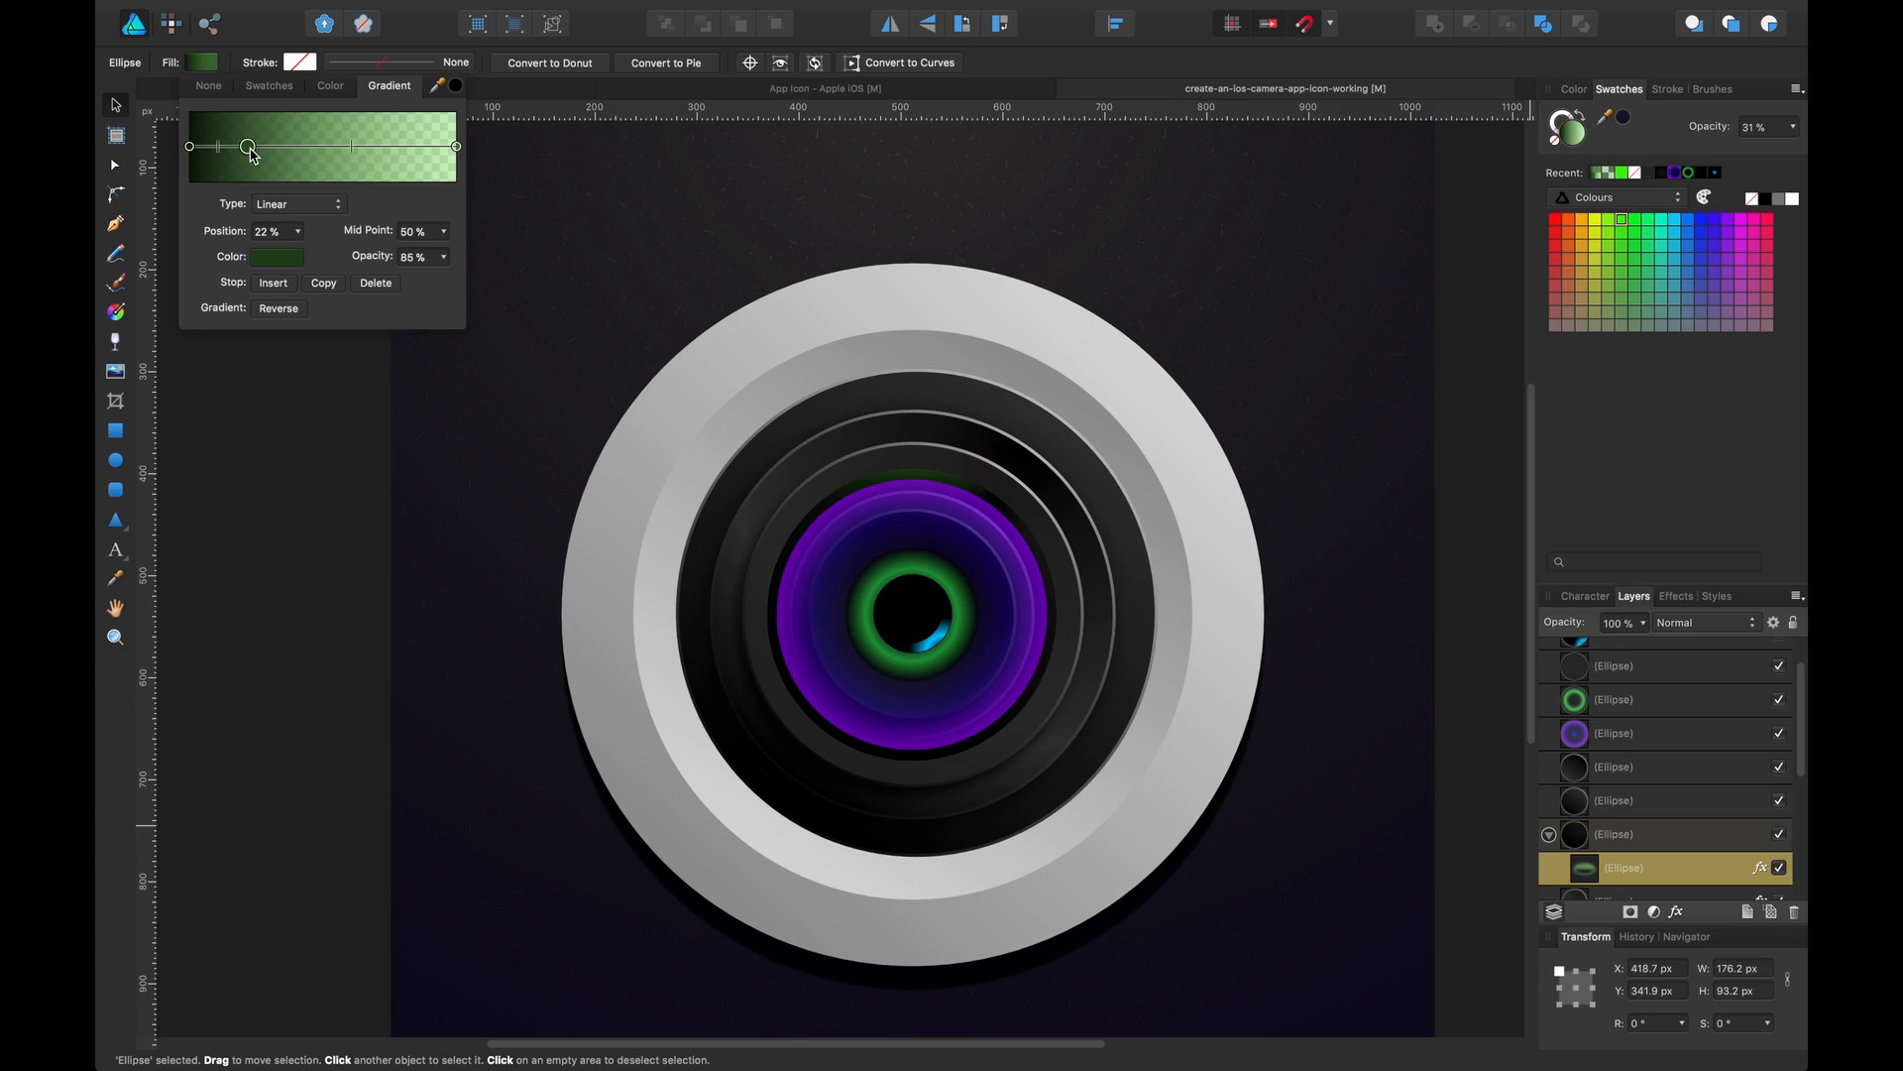
click(275, 257)
click(374, 335)
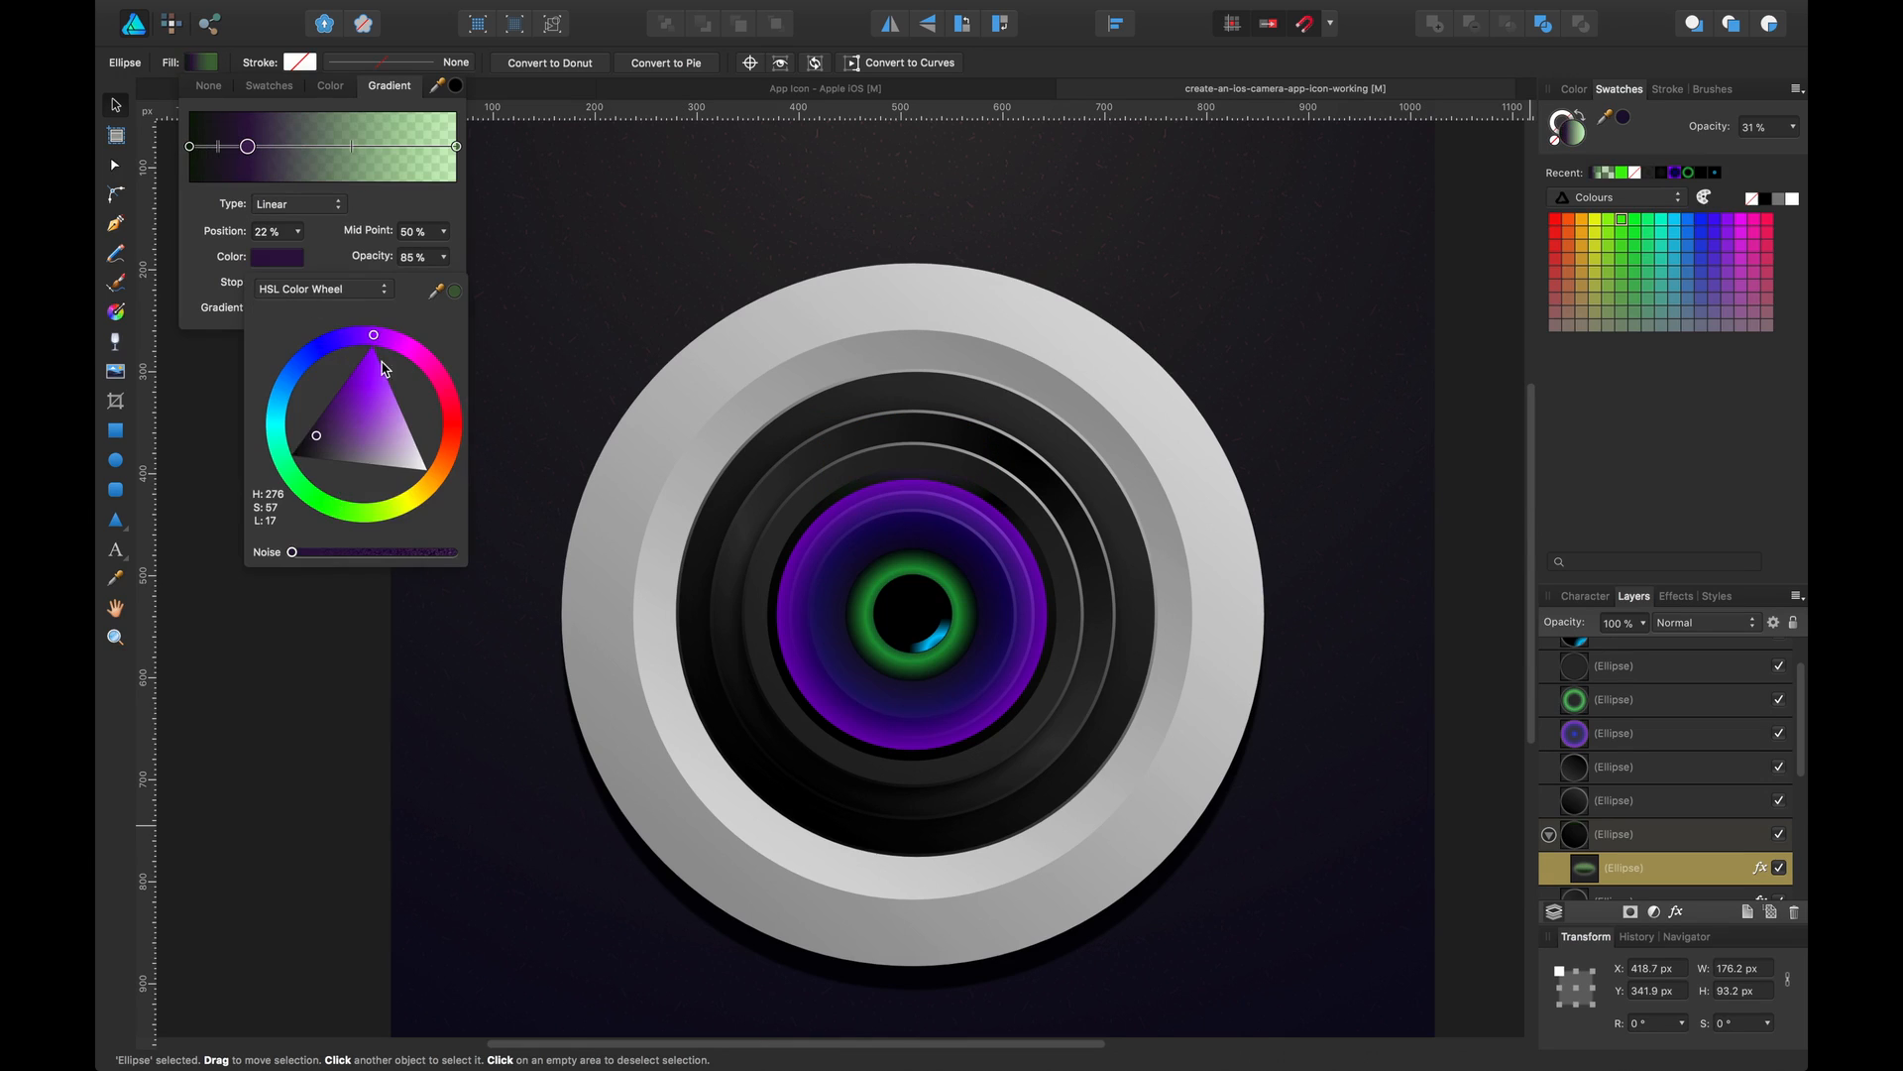
mouse_move(415, 455)
mouse_down()
mouse_move(377, 404)
mouse_move(335, 416)
mouse_up()
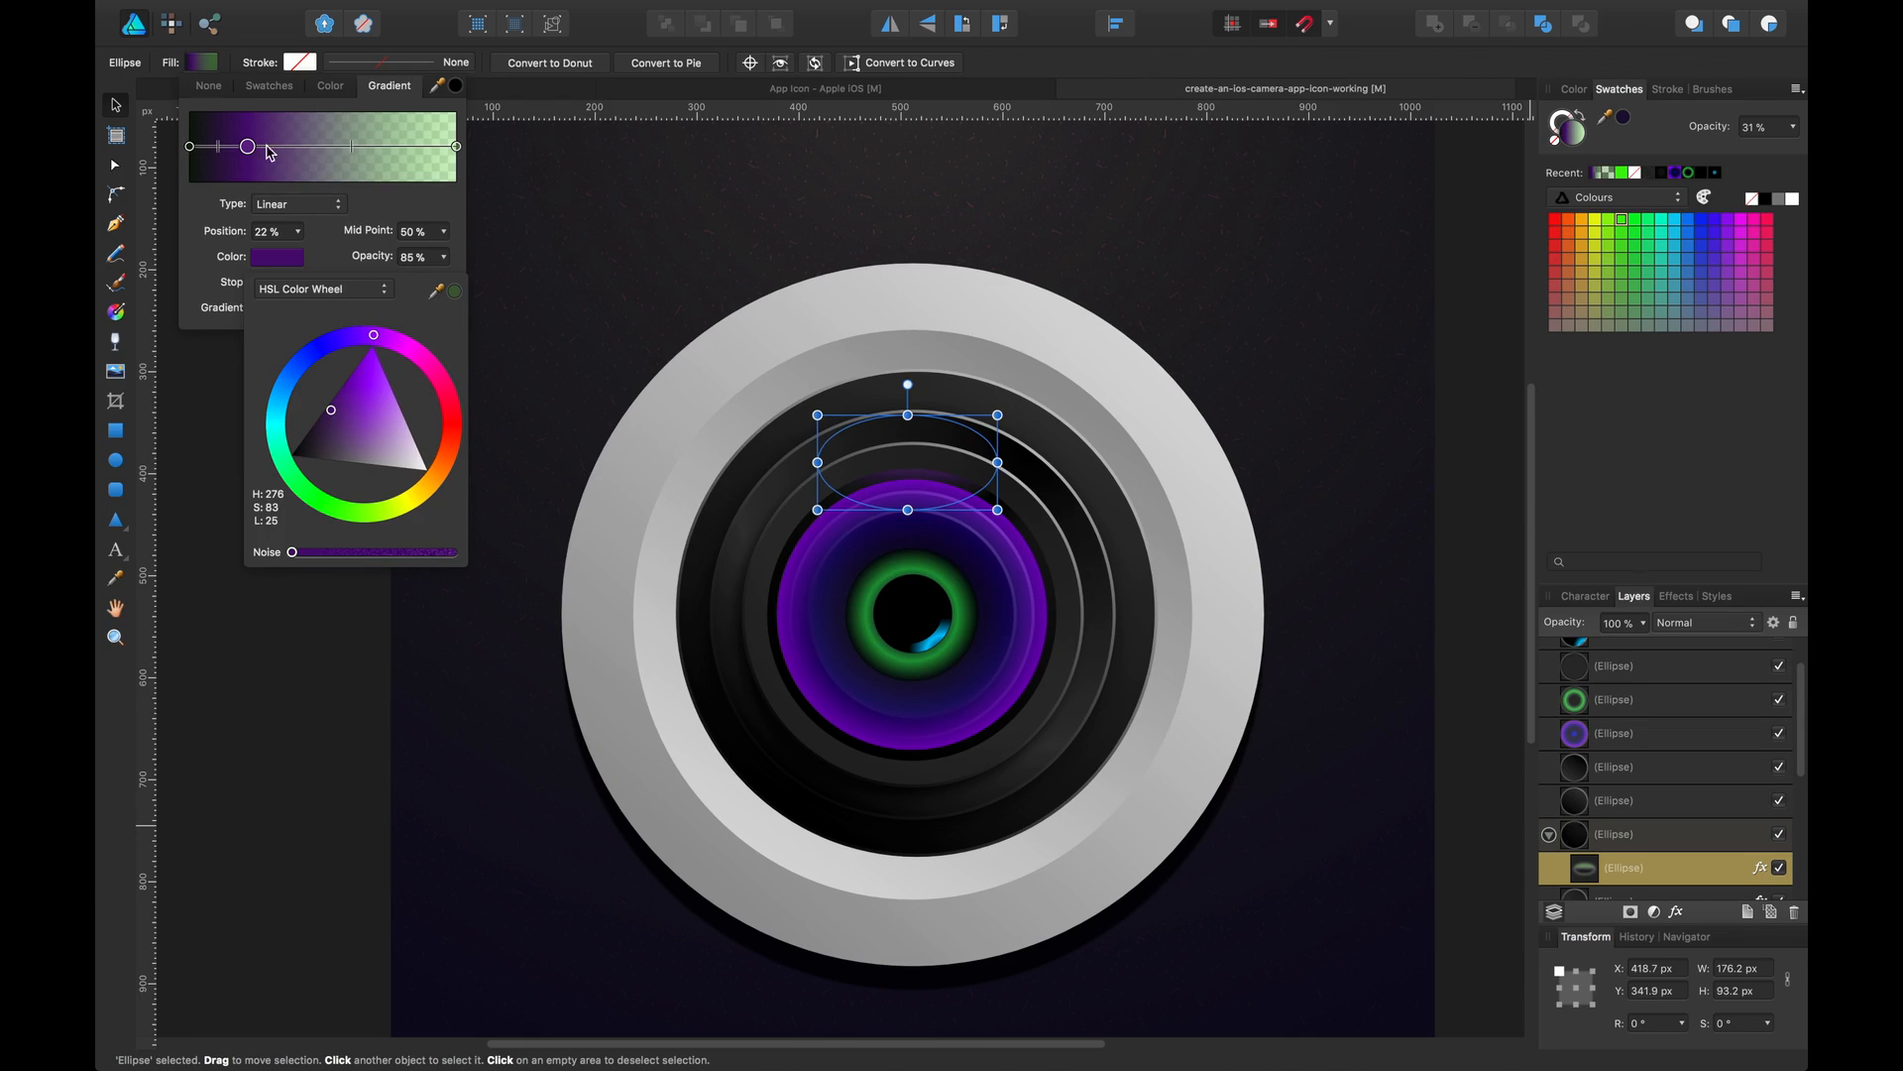
Move the purple gradient stop further toward the middle of the gradient
click(190, 147)
click(274, 259)
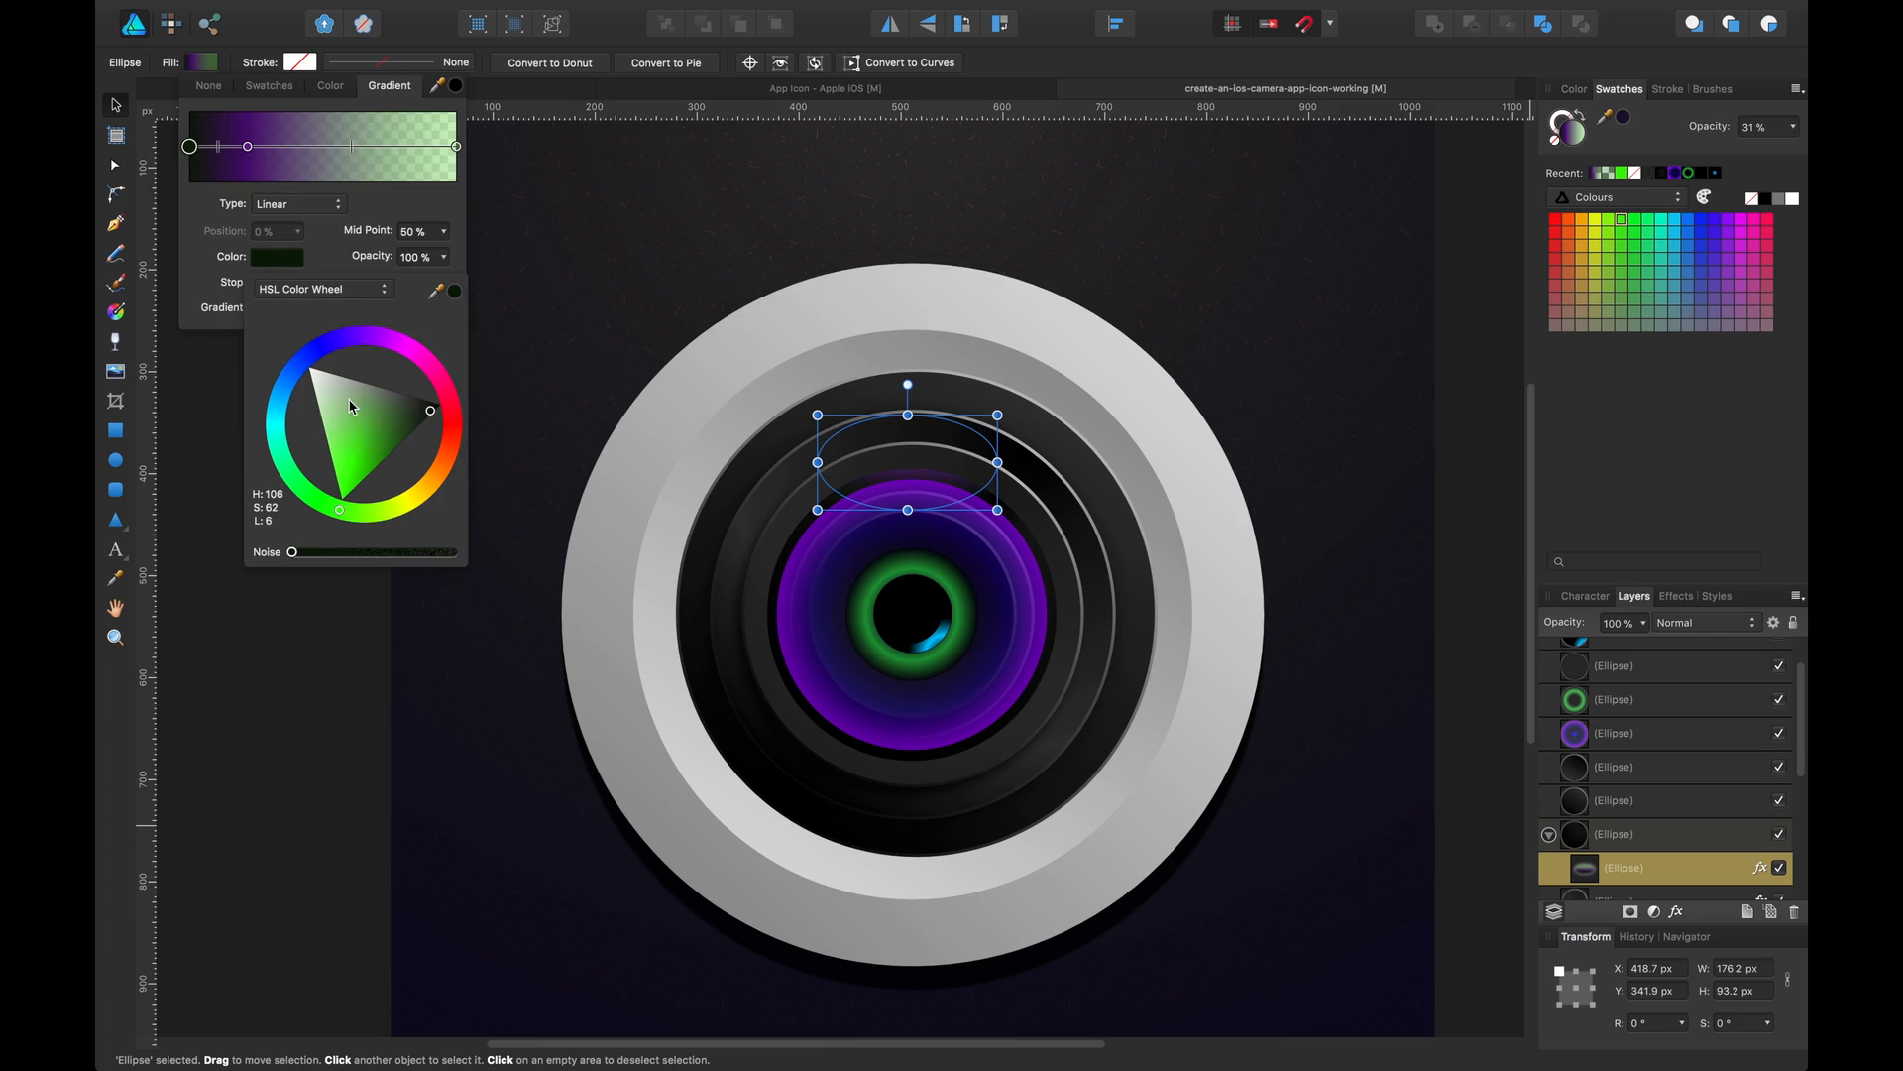
drag(409, 416, 413, 421)
drag(247, 163, 290, 174)
Change the gradient's start stop to a saturated purple
click(193, 149)
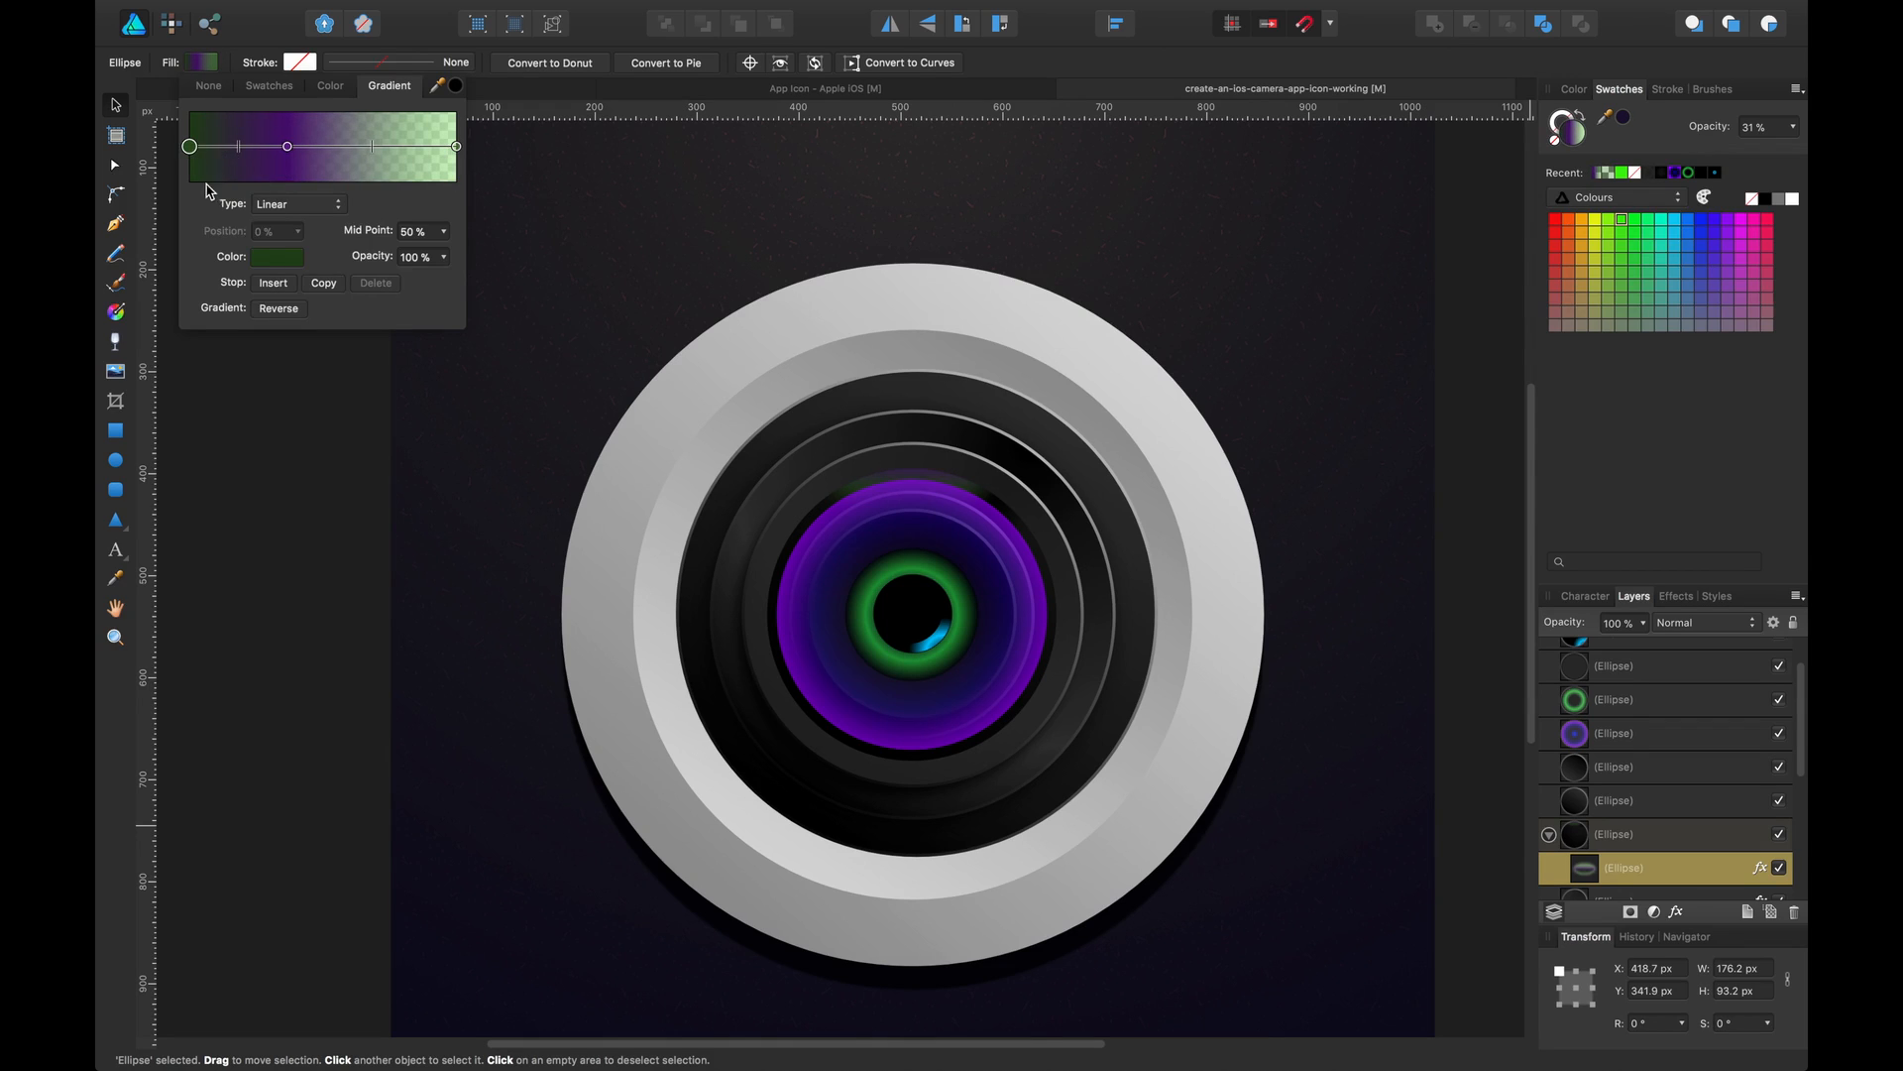
click(277, 259)
click(374, 334)
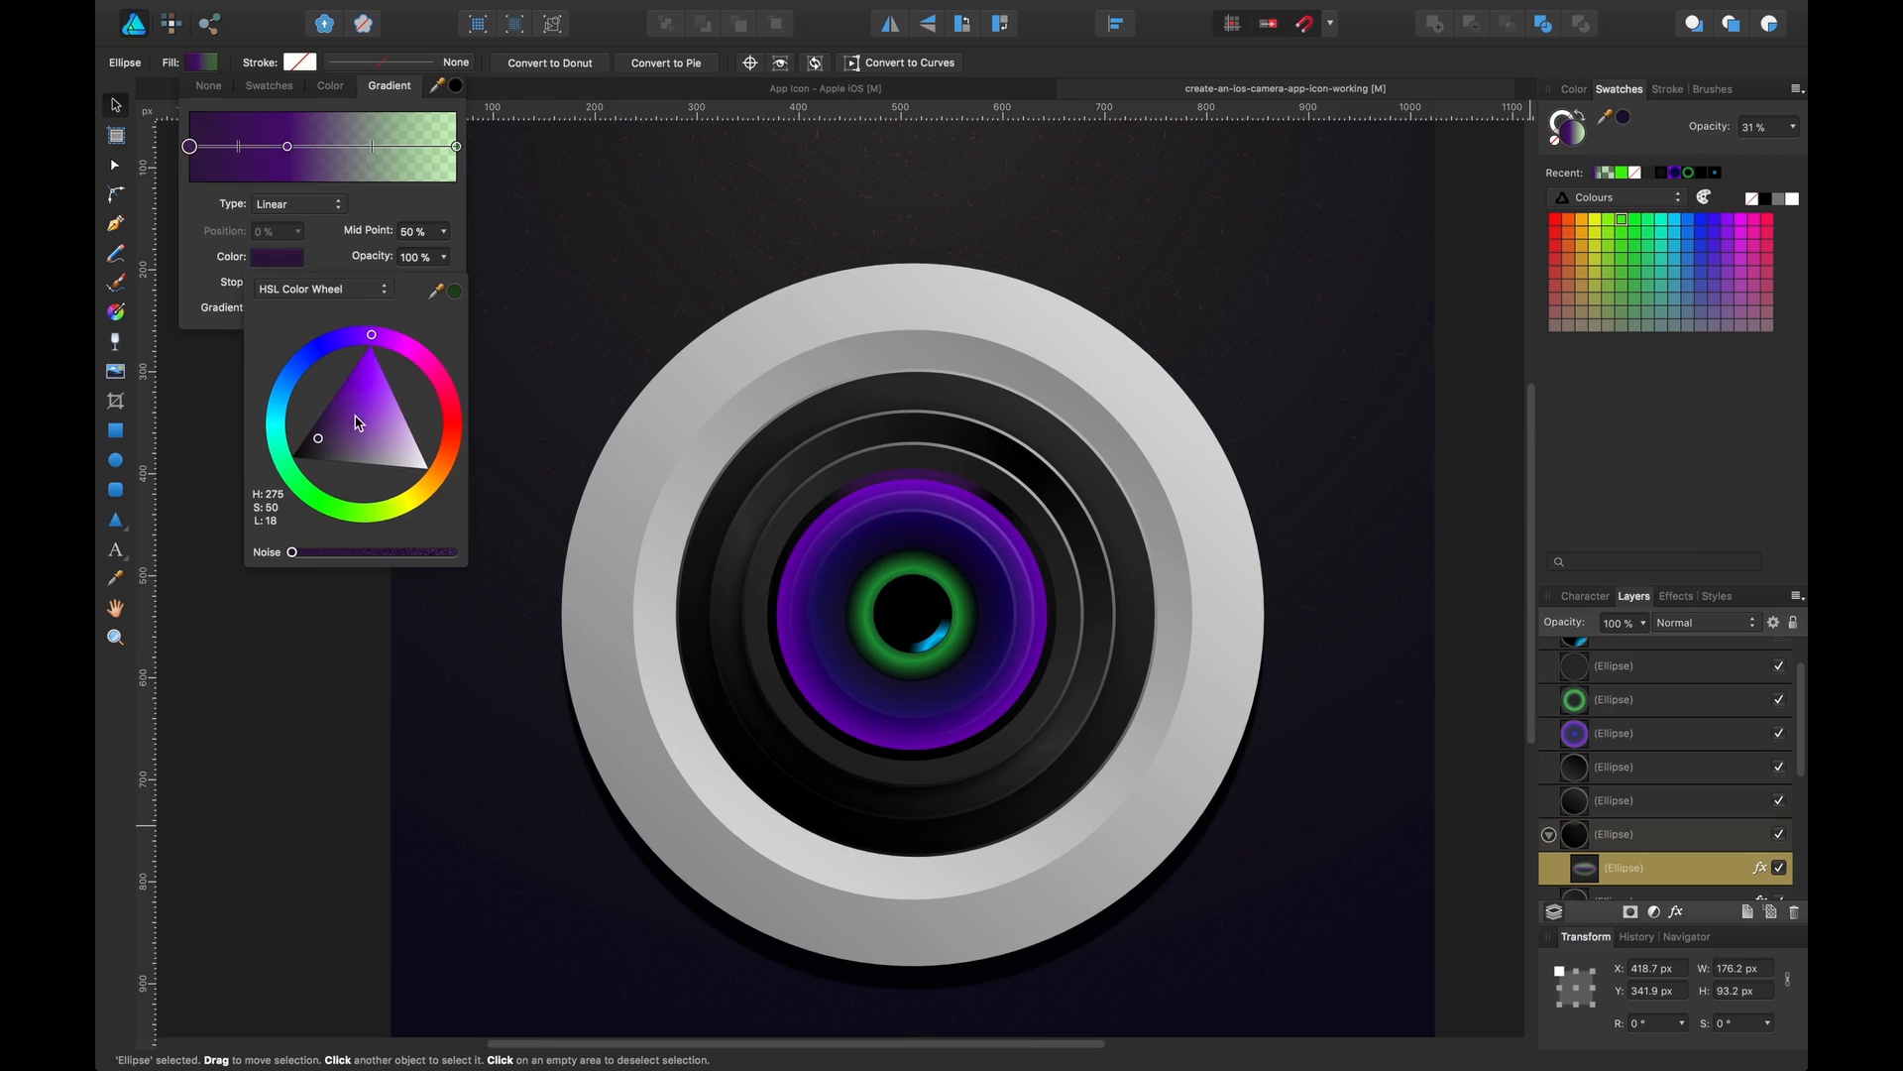
drag(358, 425, 334, 414)
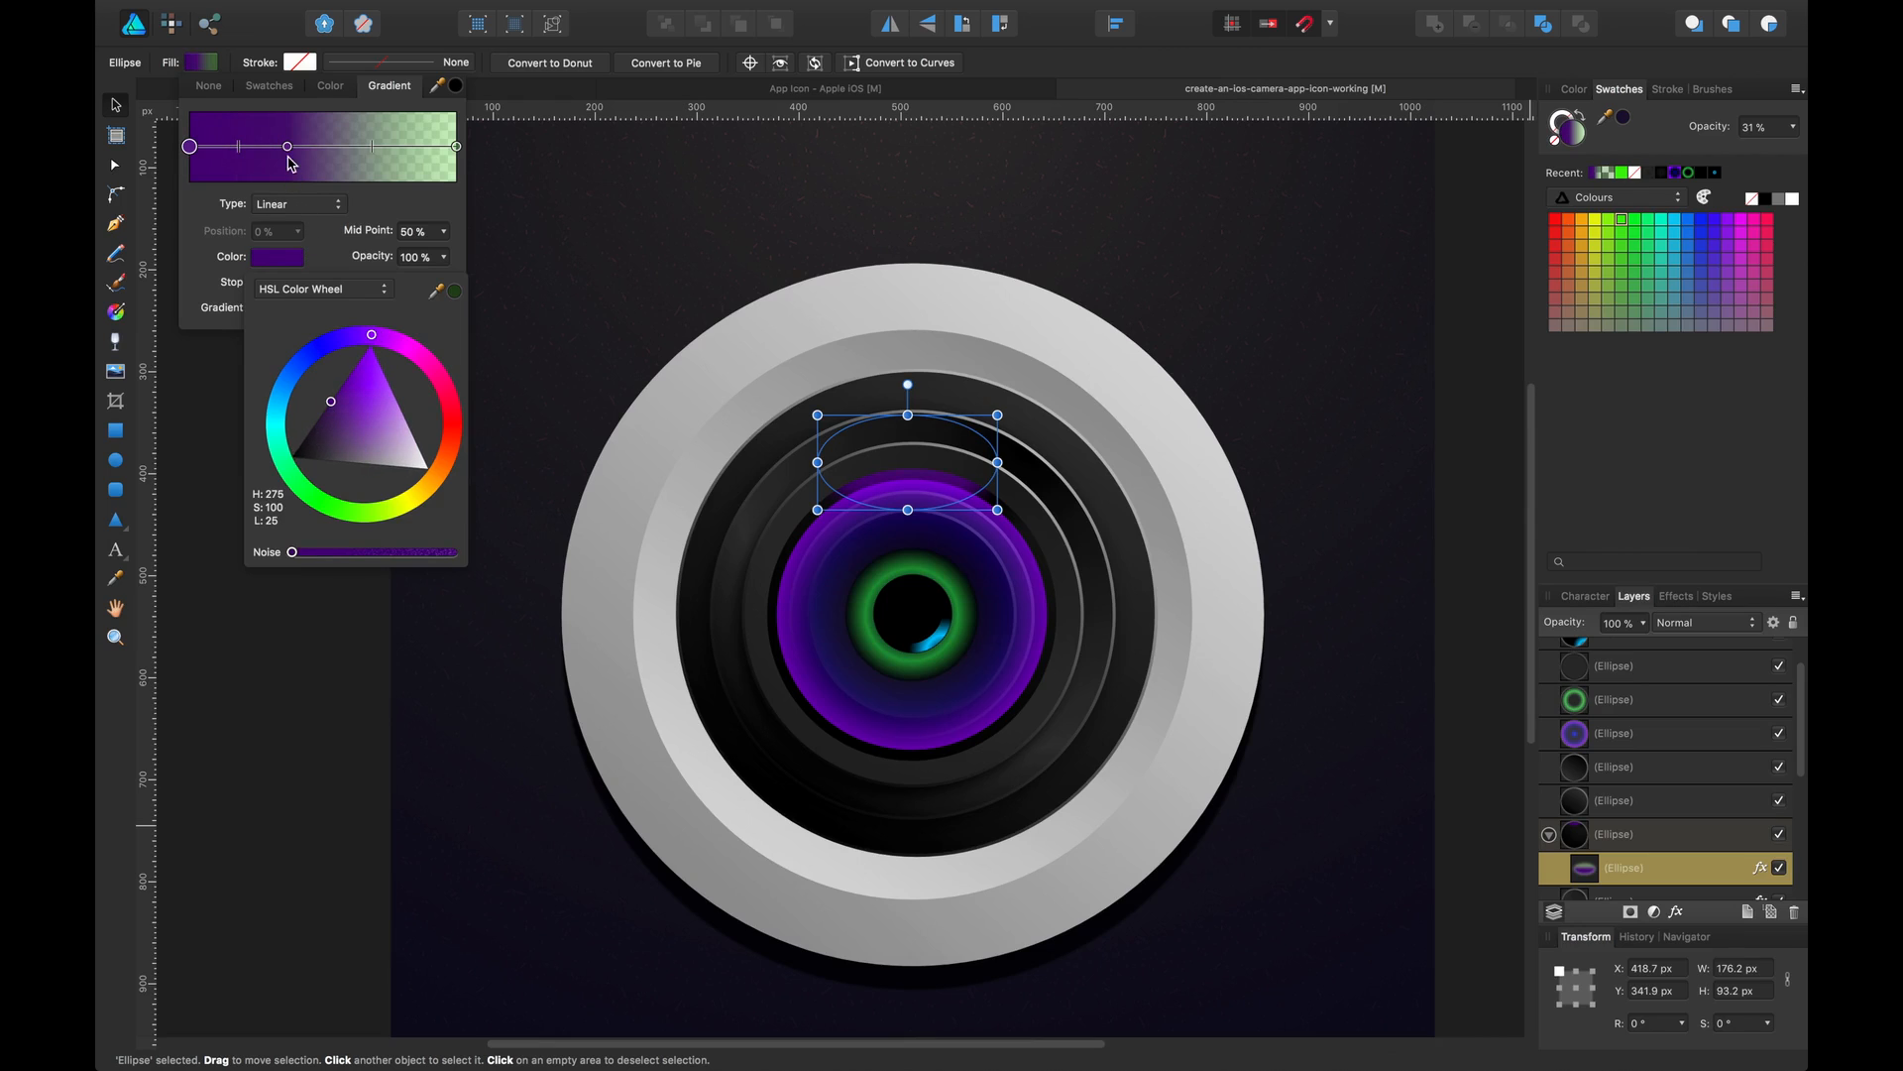
Move a gradient stop to 12% and recolour it dark green
drag(287, 147, 223, 146)
click(277, 257)
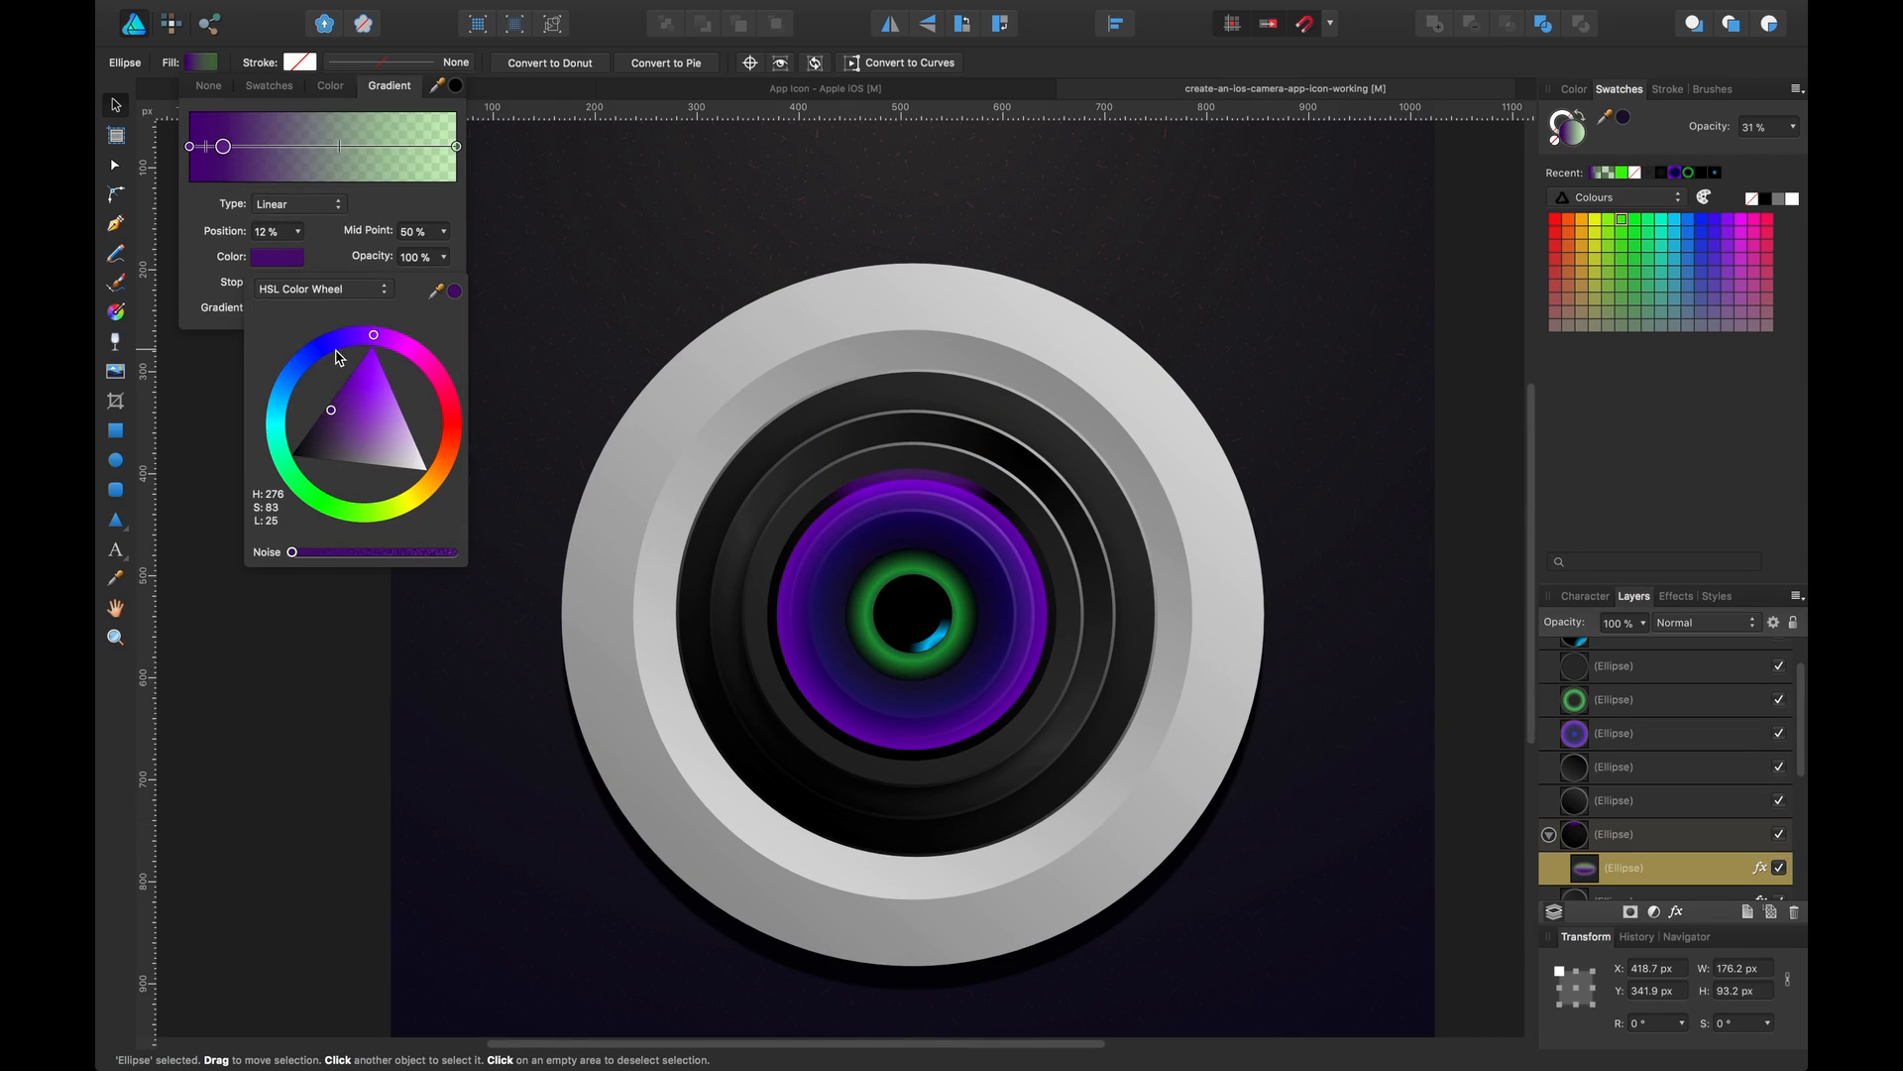
drag(363, 513, 339, 510)
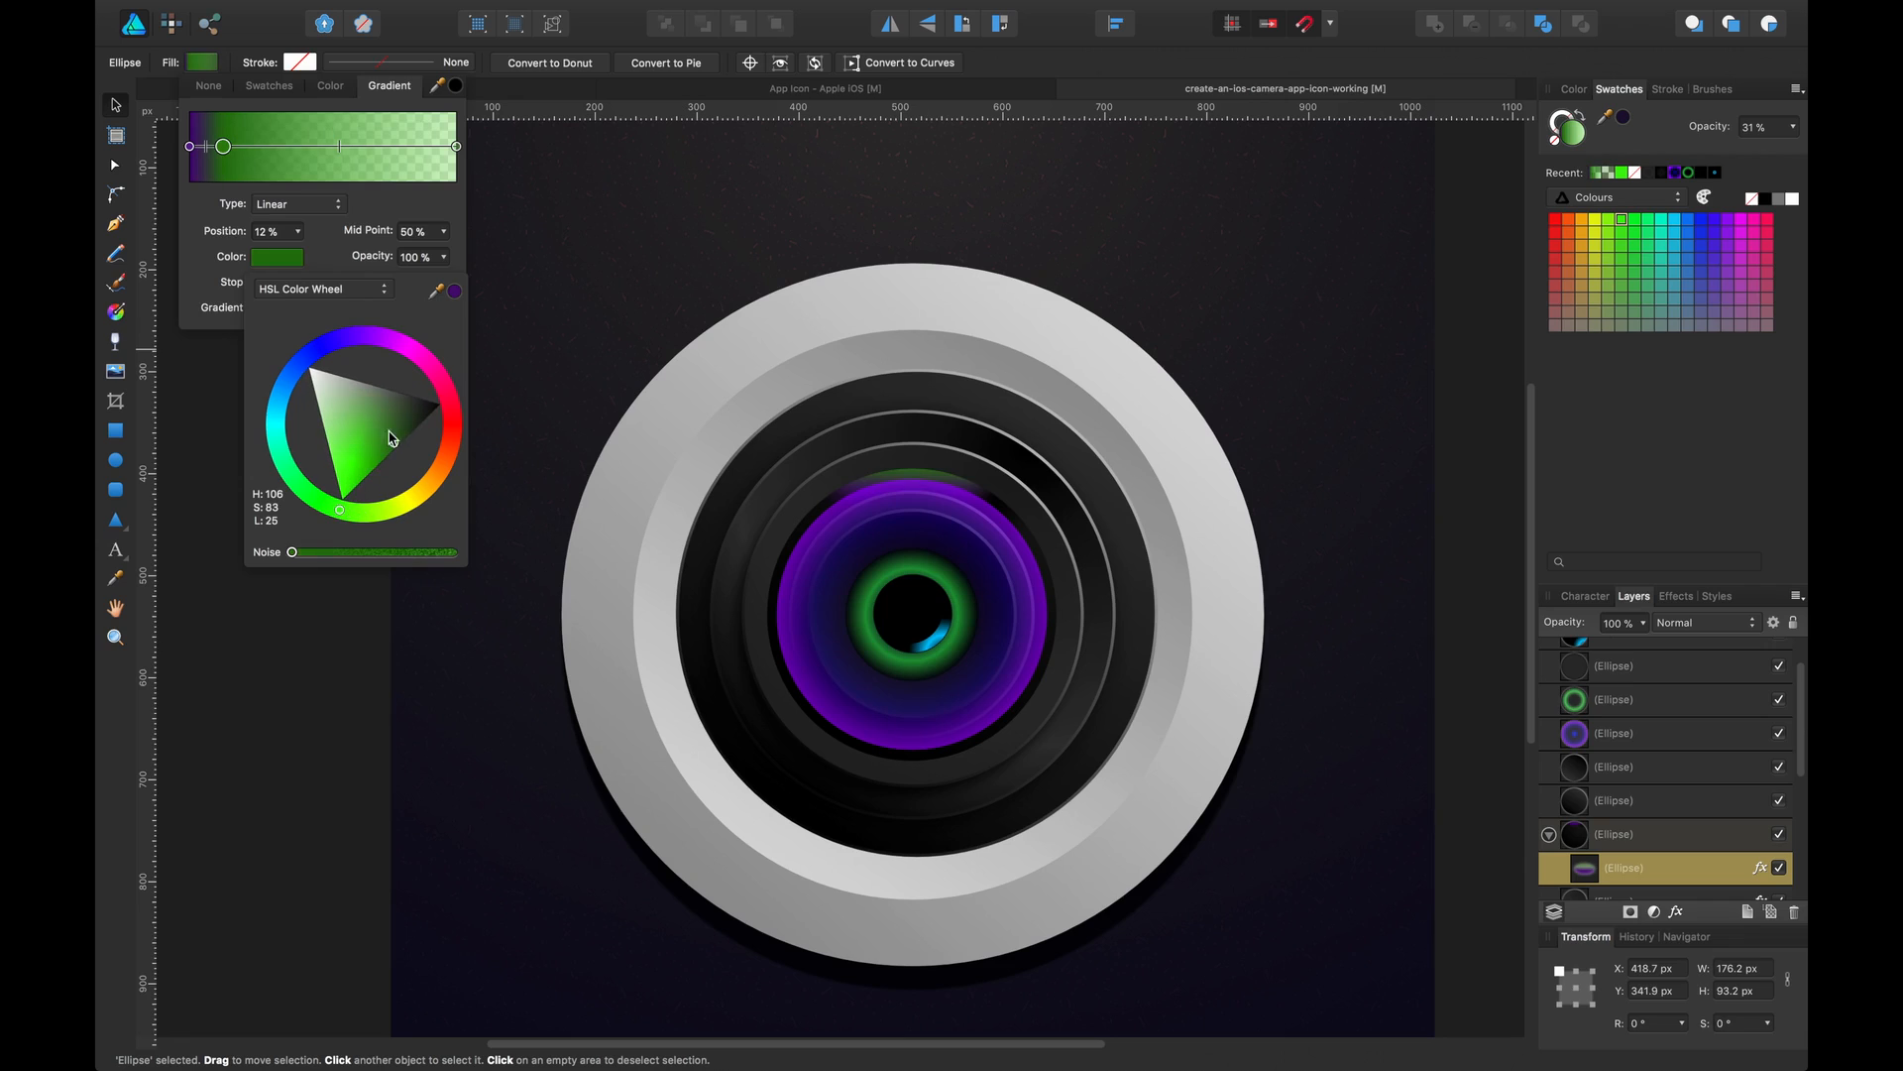
drag(393, 442, 415, 427)
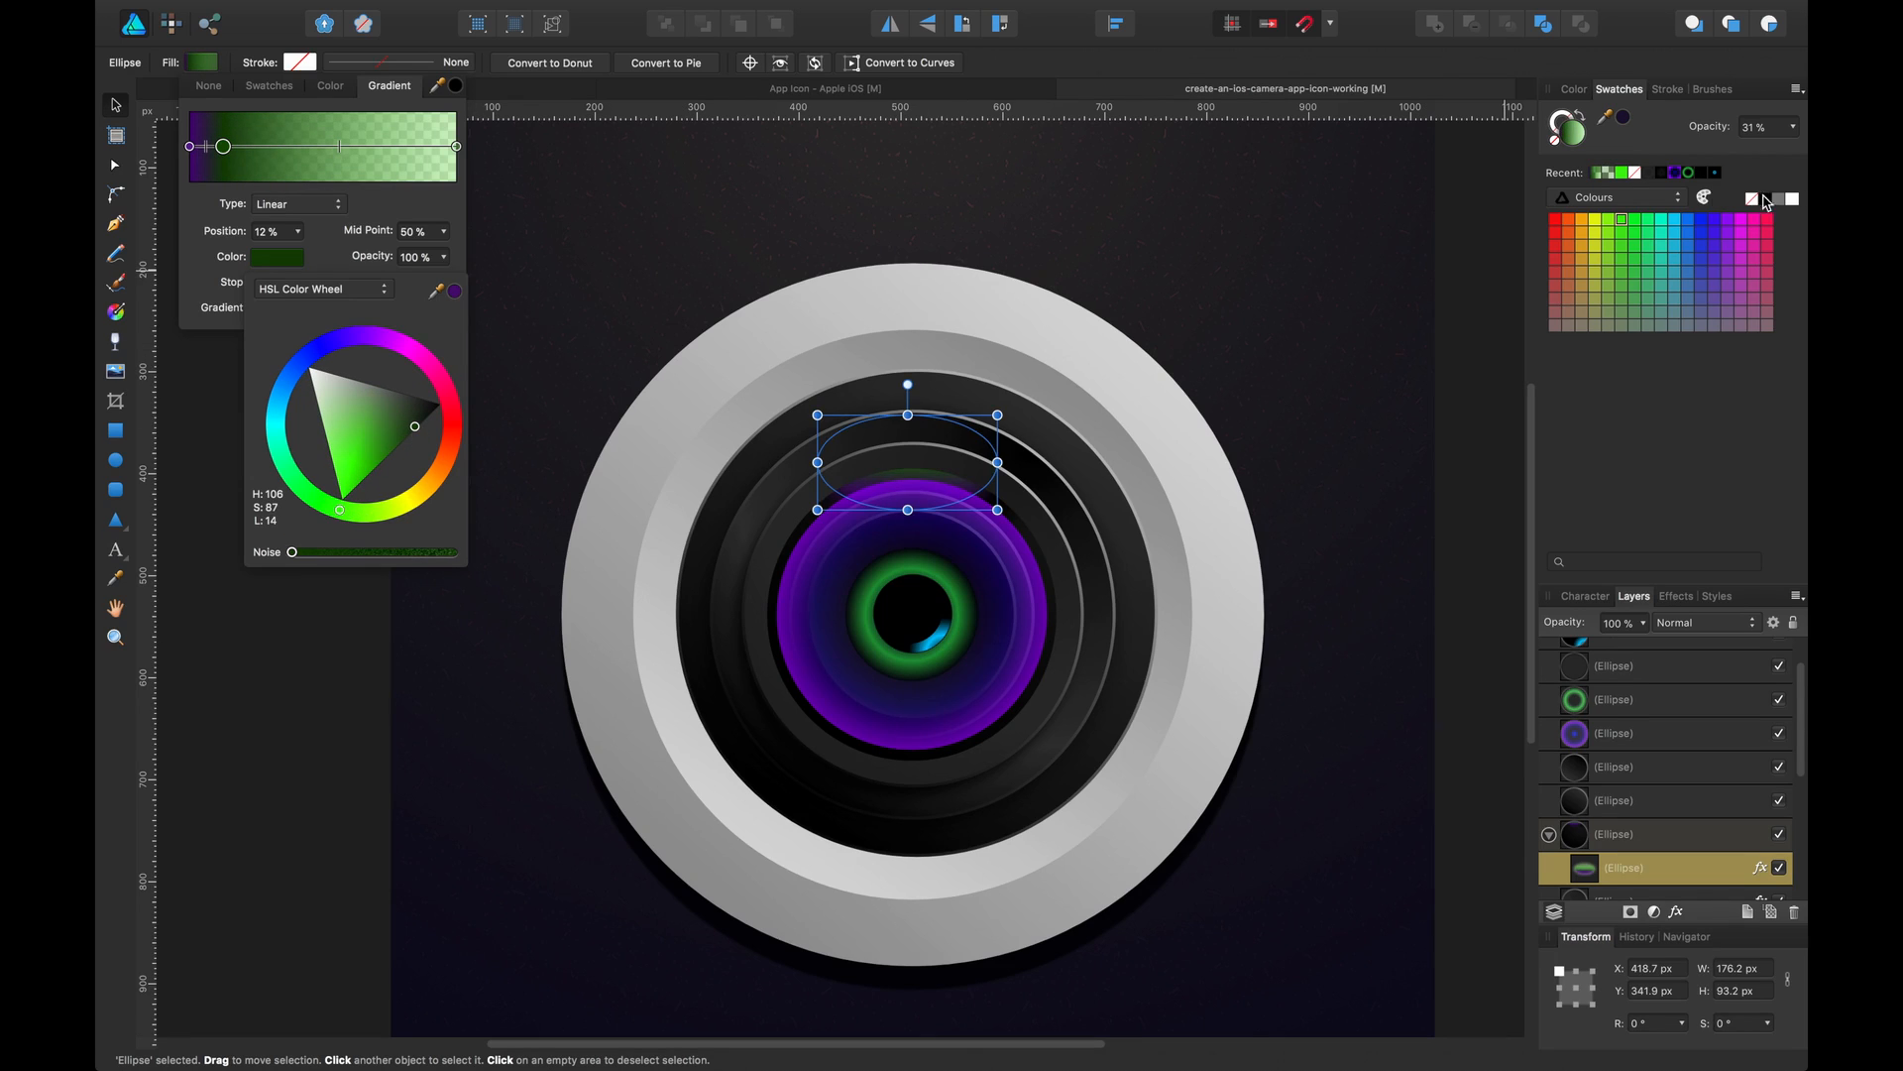
click(303, 147)
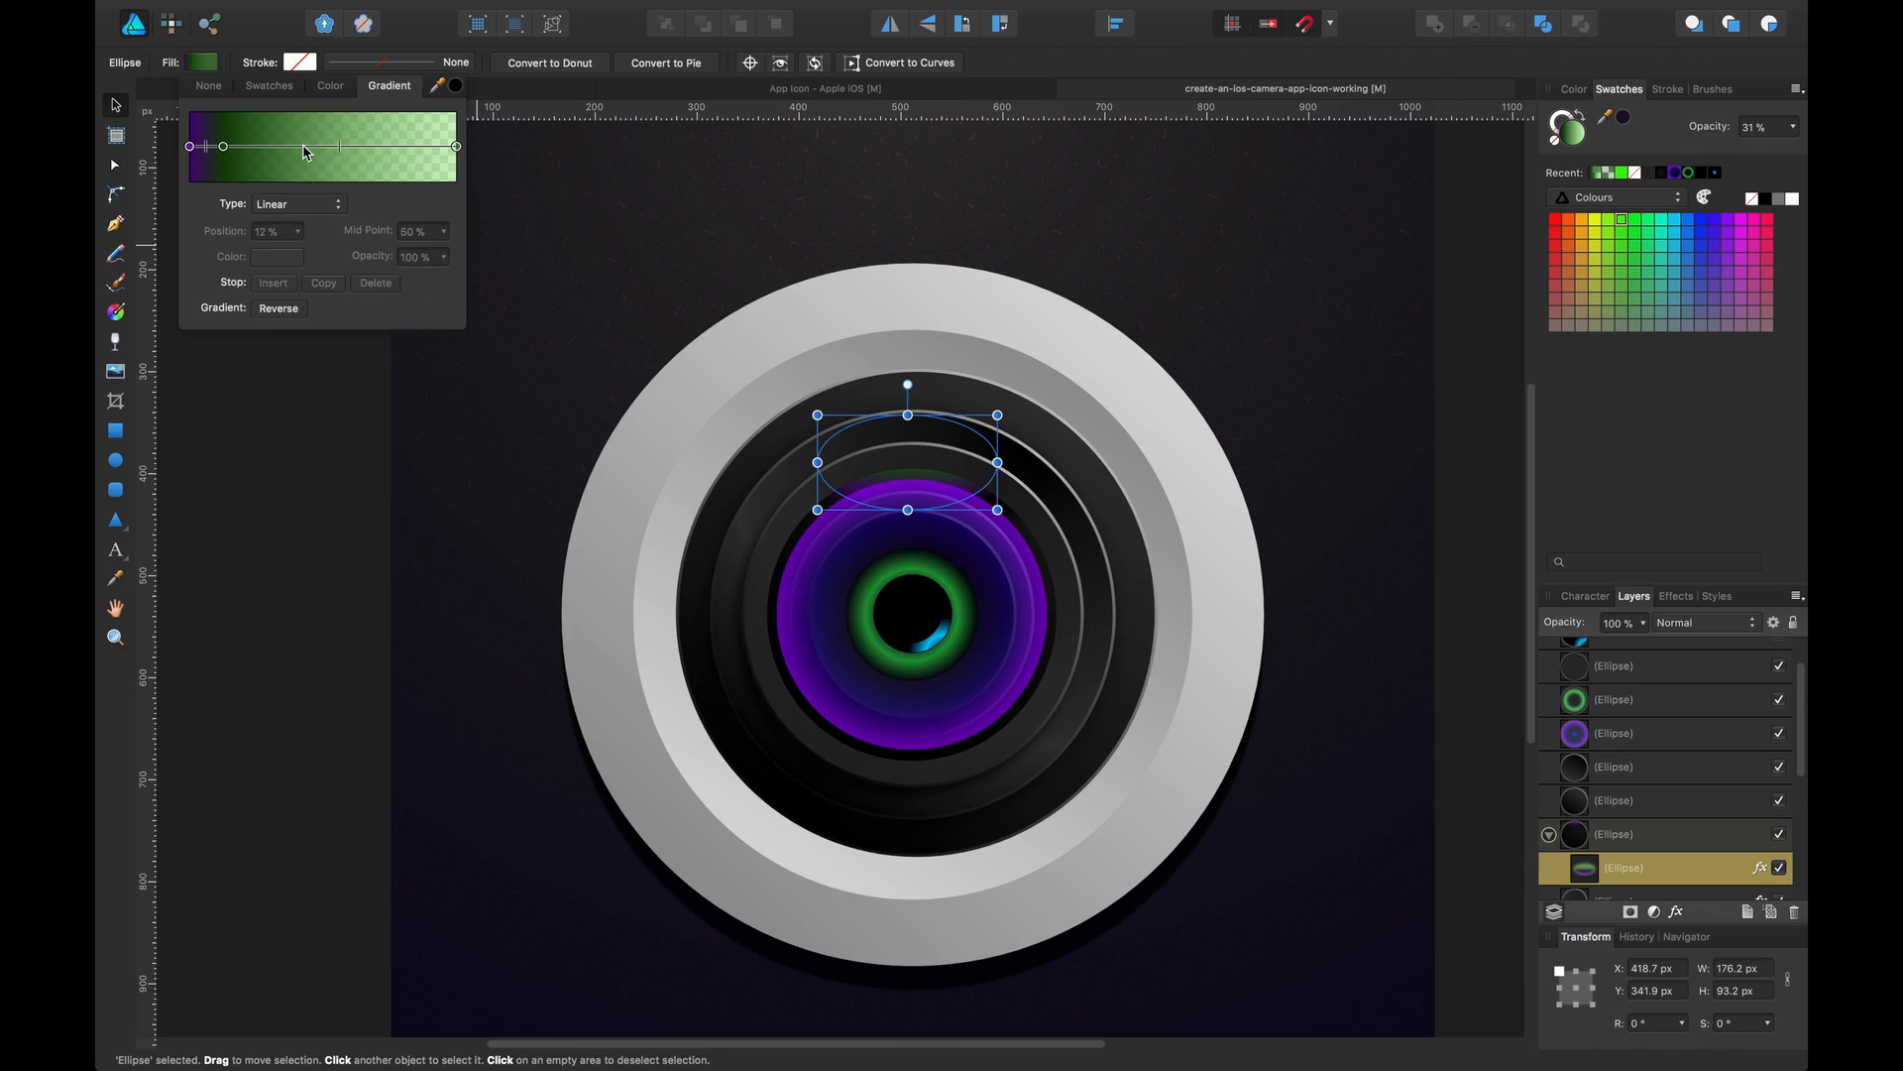
Recolour the gradient stop at 43% to a muted mid green
click(278, 257)
click(380, 415)
drag(380, 414, 370, 417)
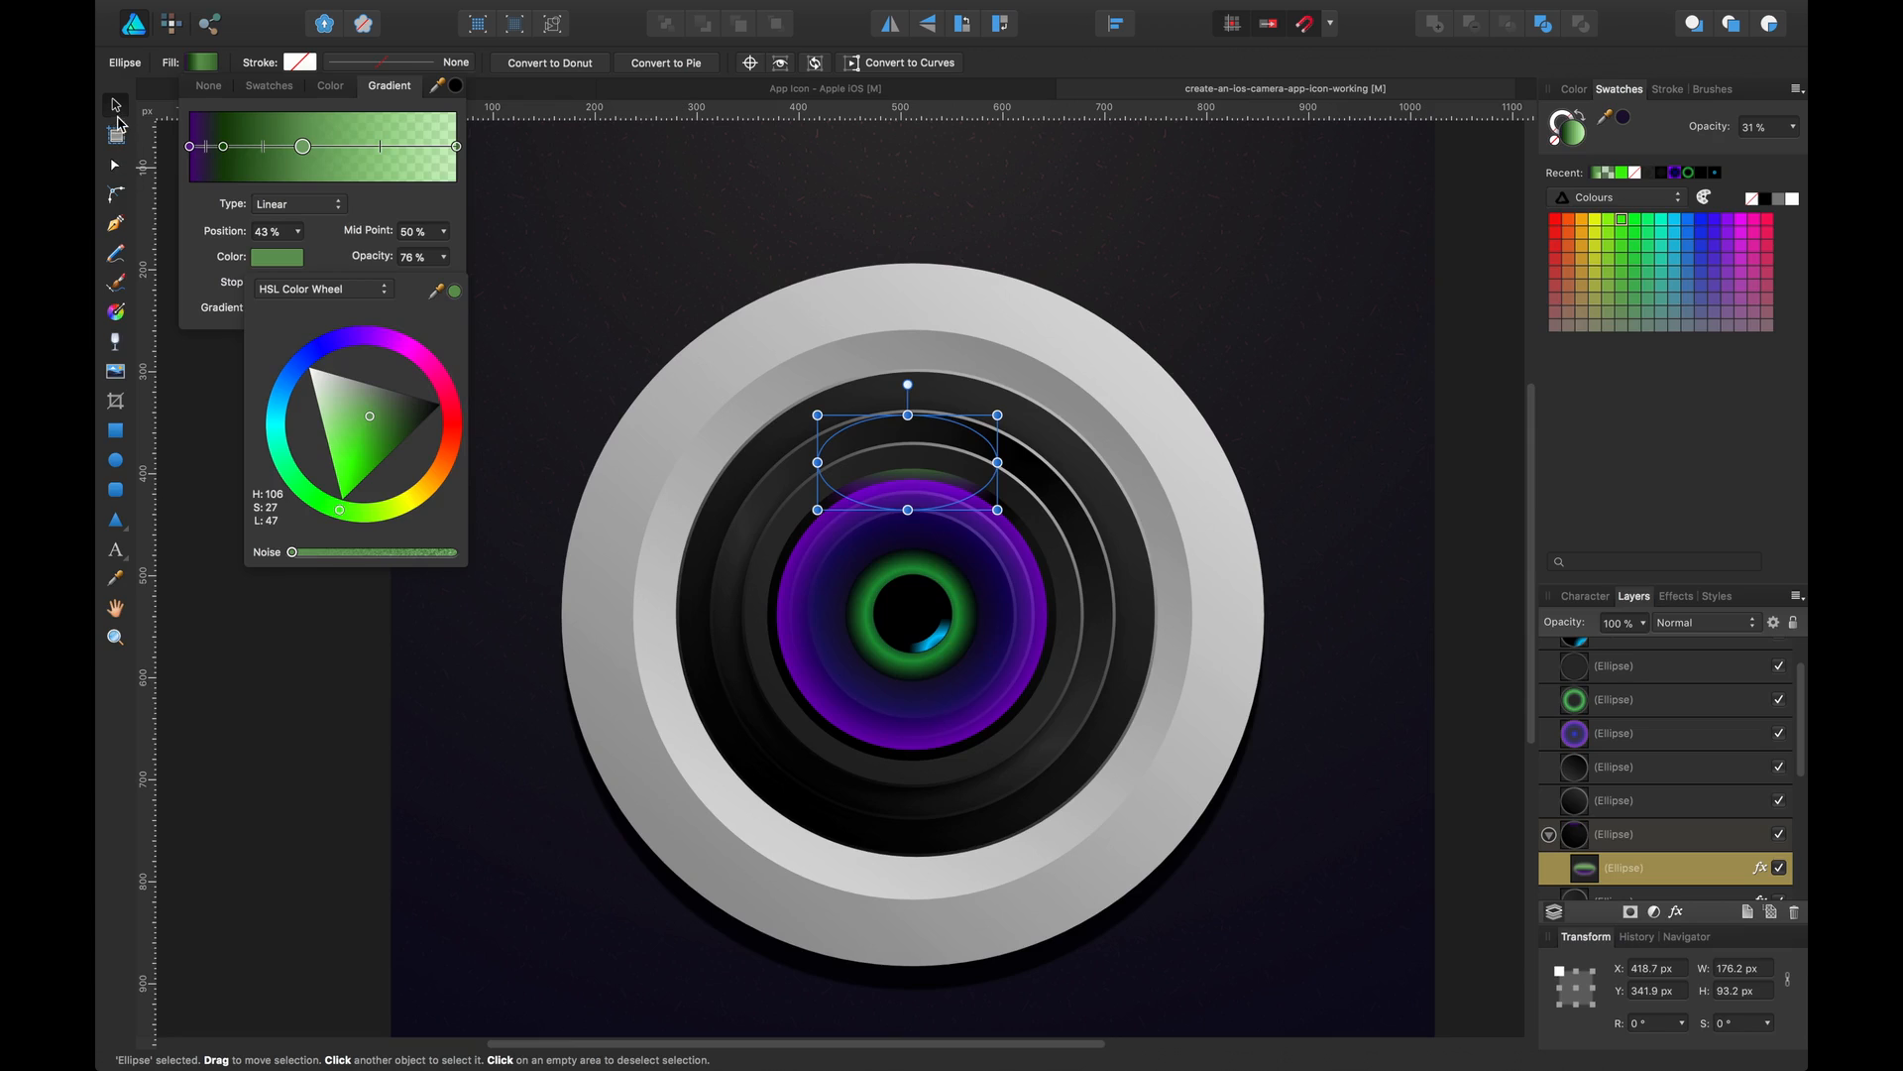
click(357, 649)
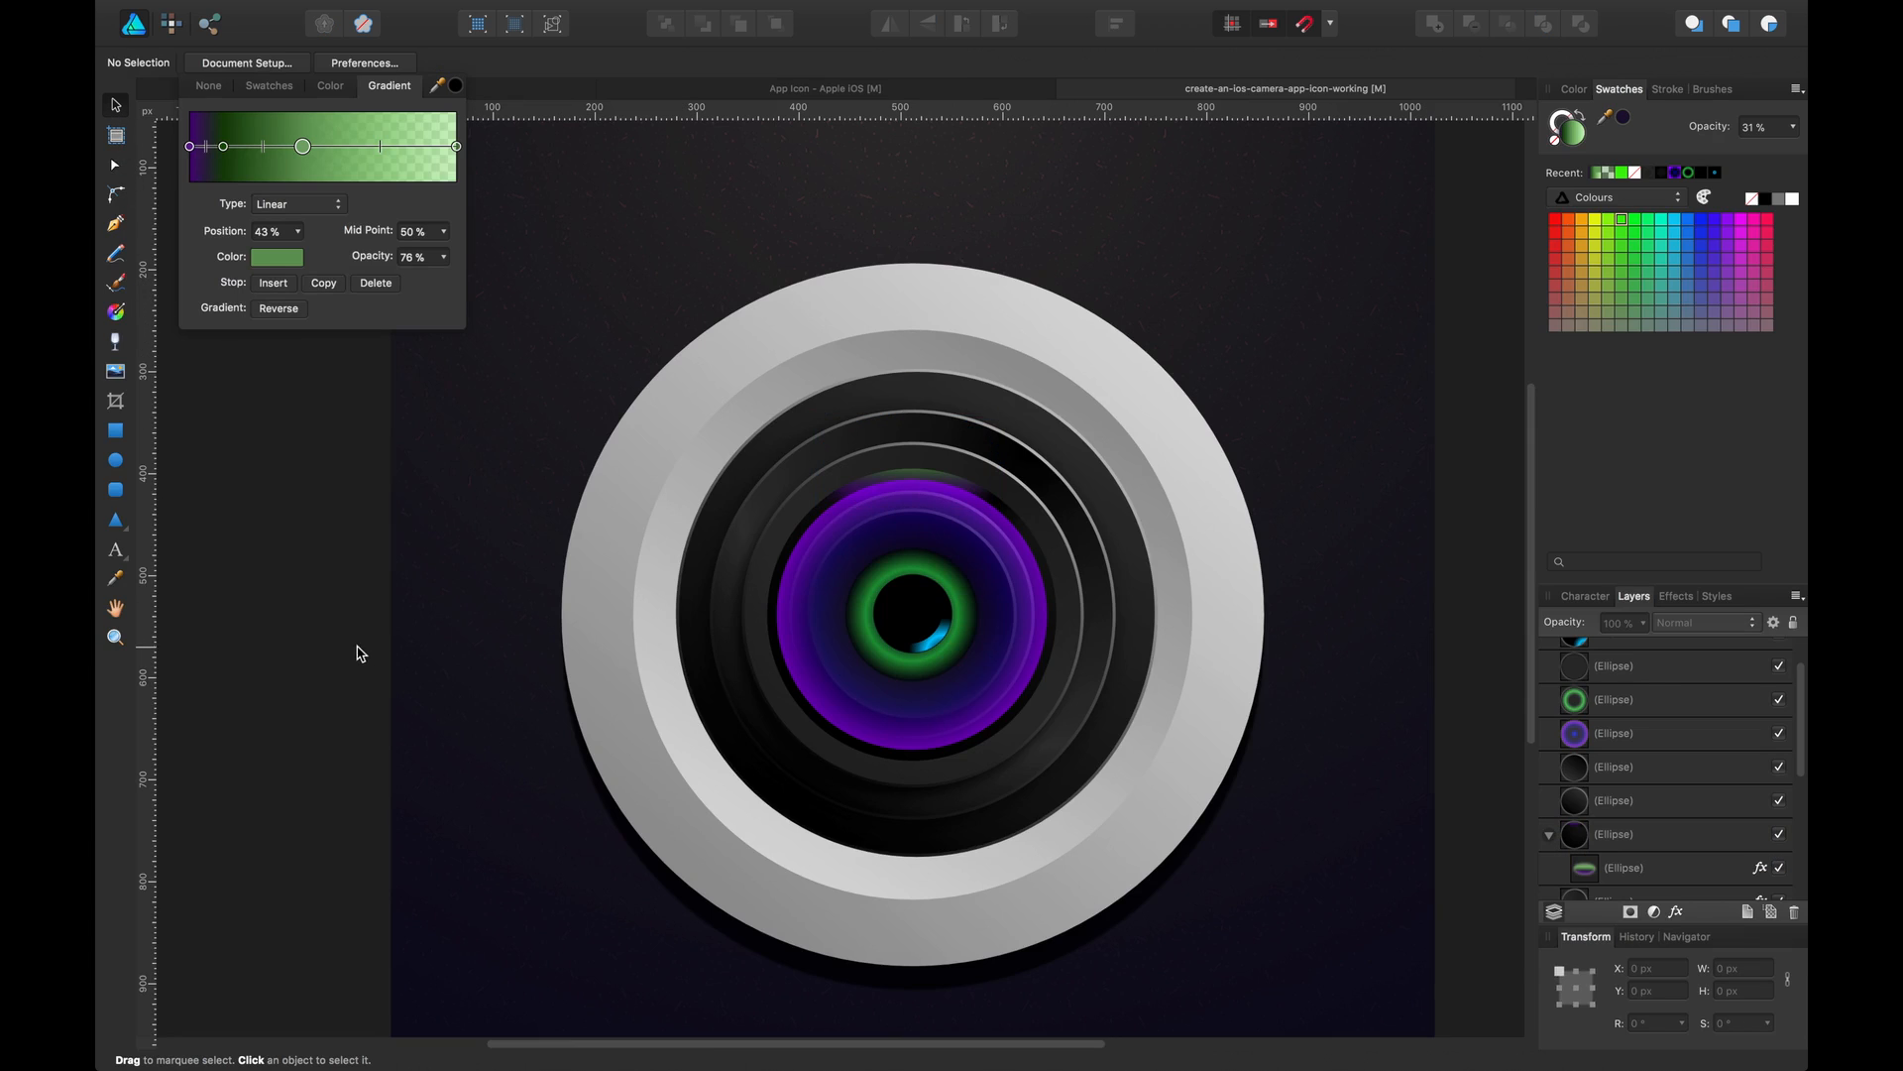
Rotate the green highlight ellipse about -9° and shift it right, then save the document
click(908, 454)
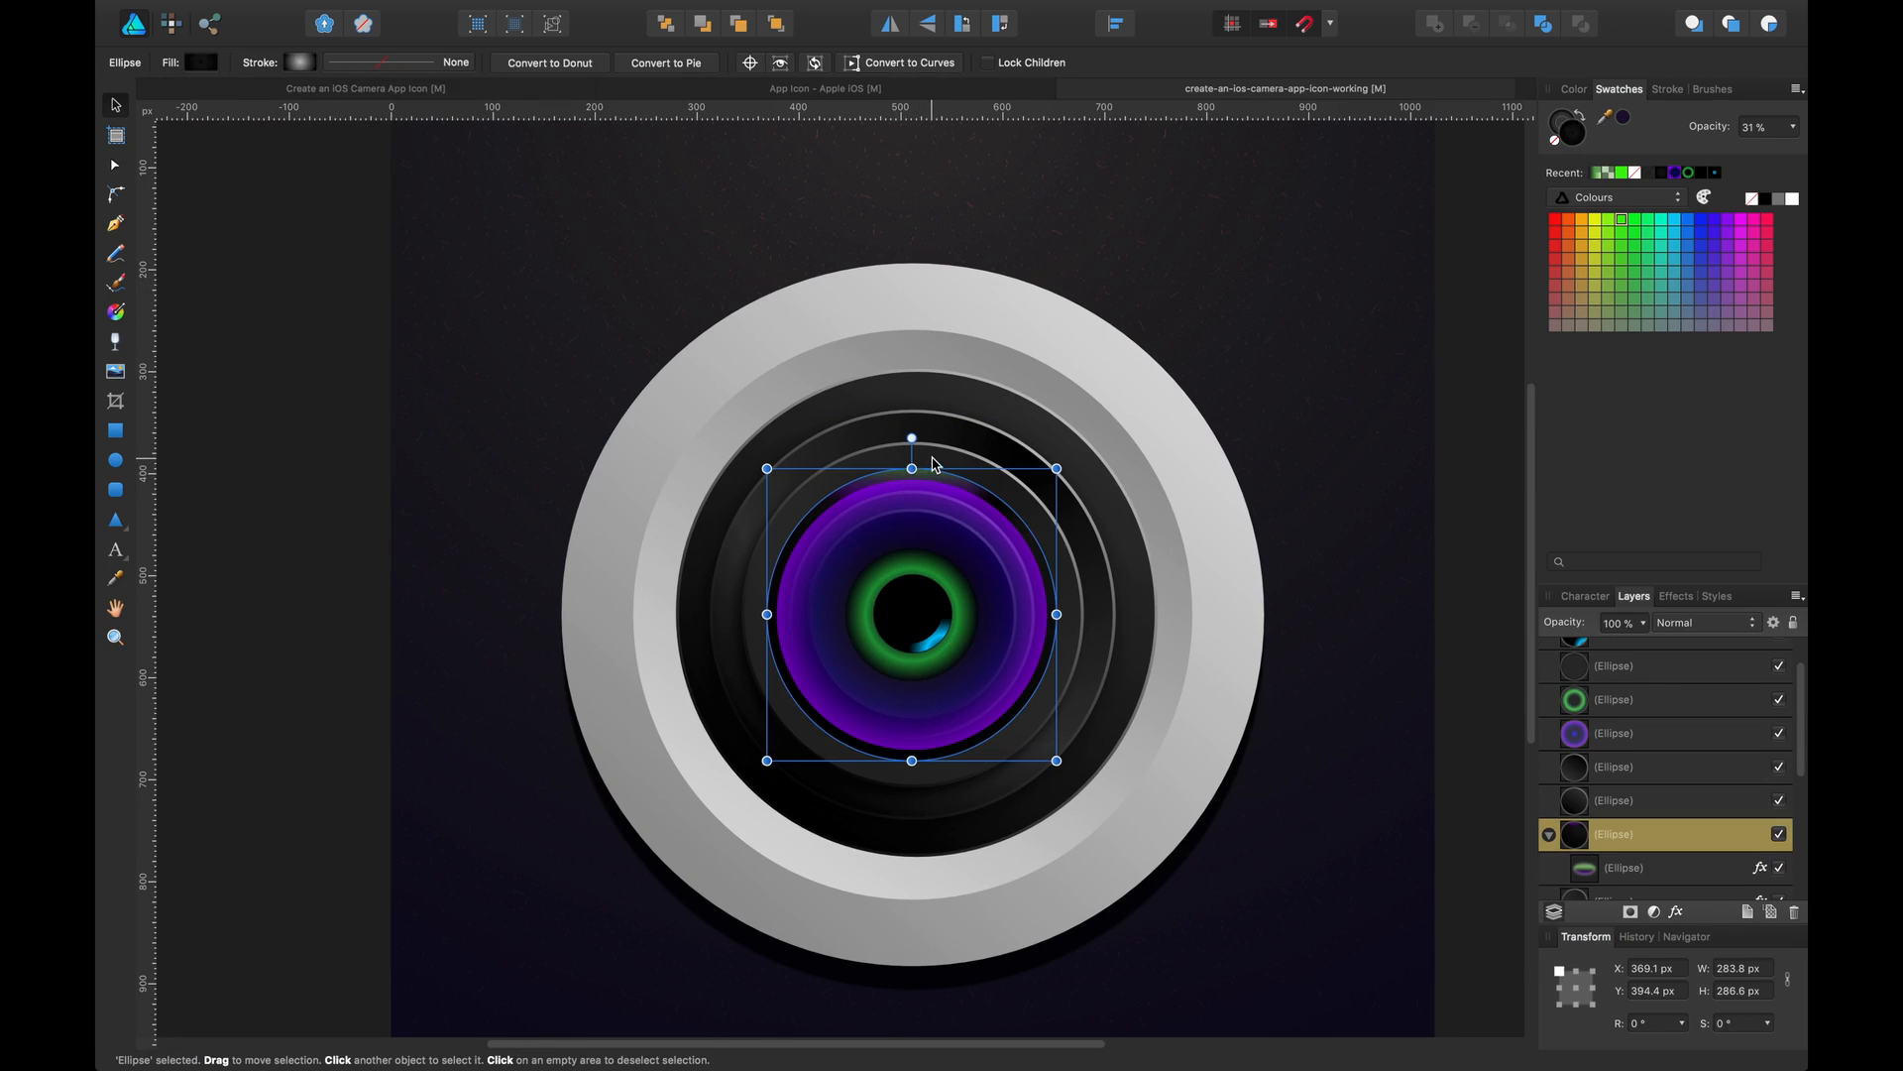
key(a)
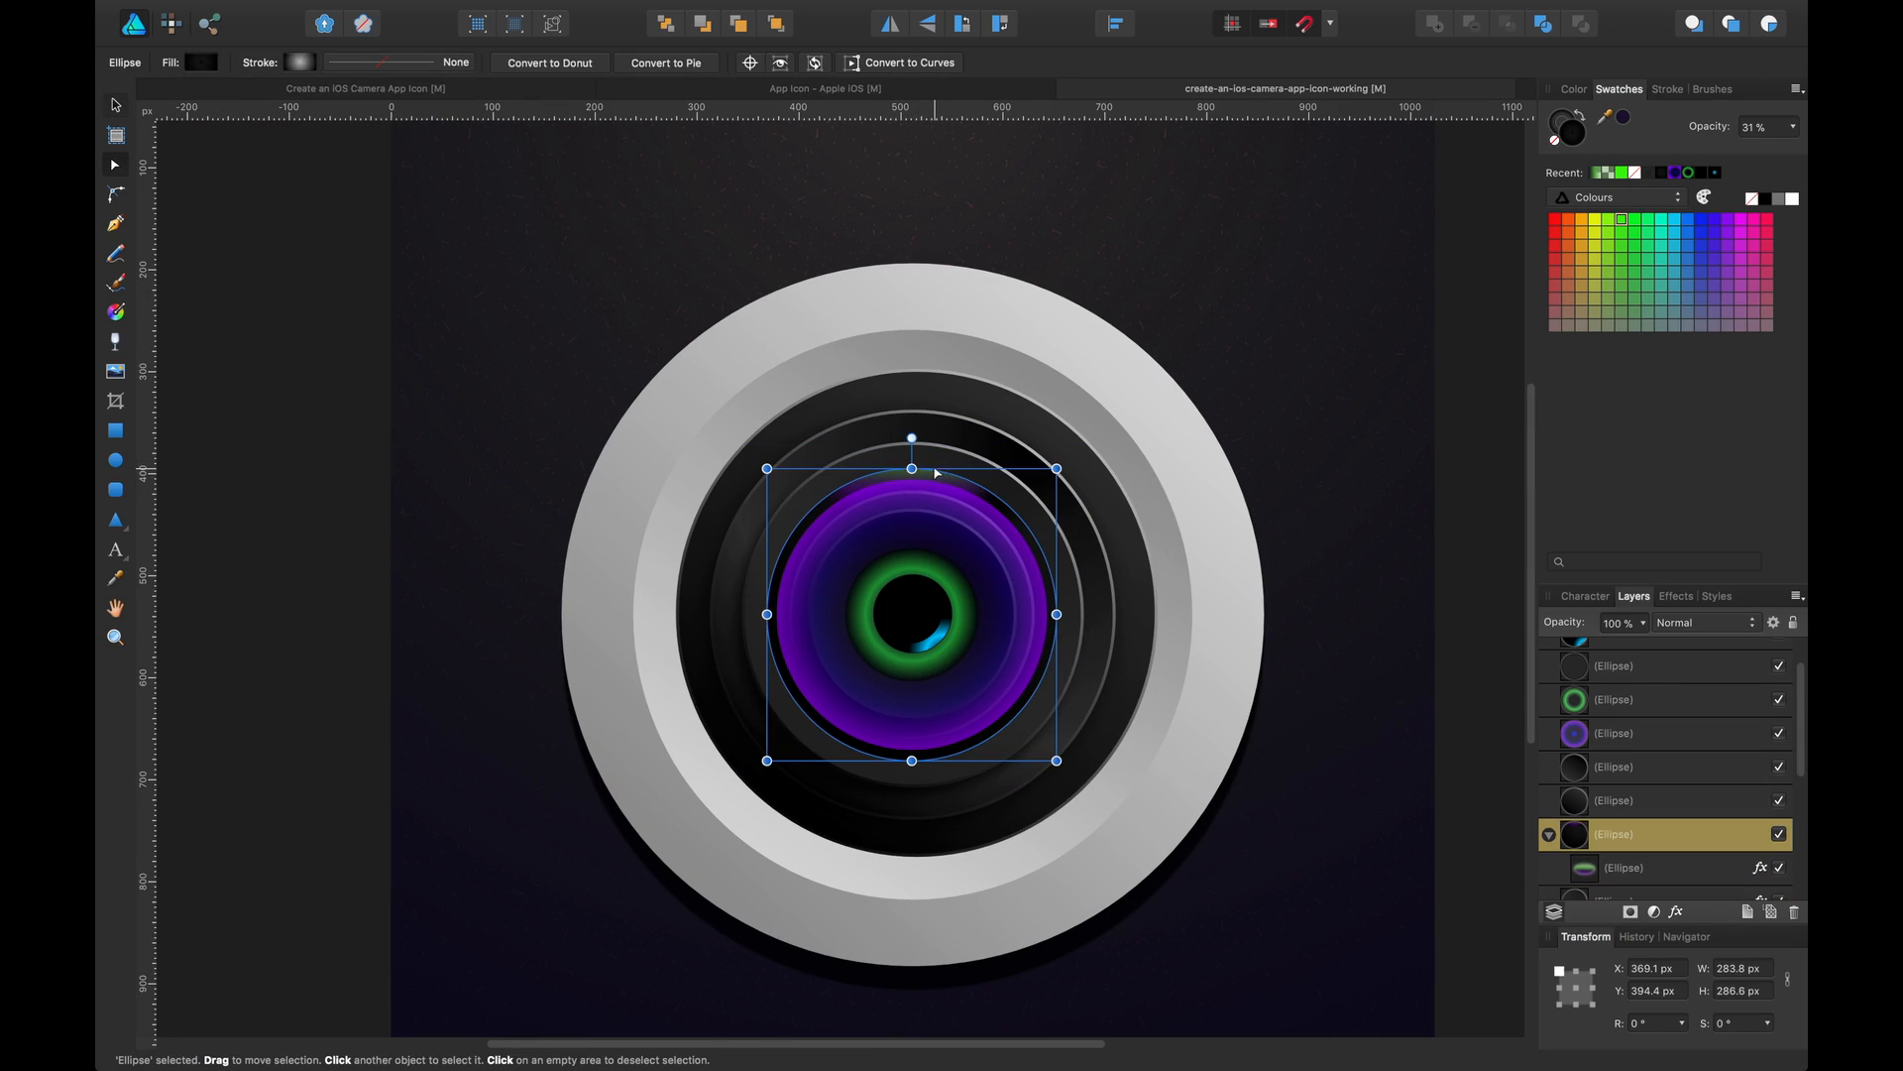
click(1611, 863)
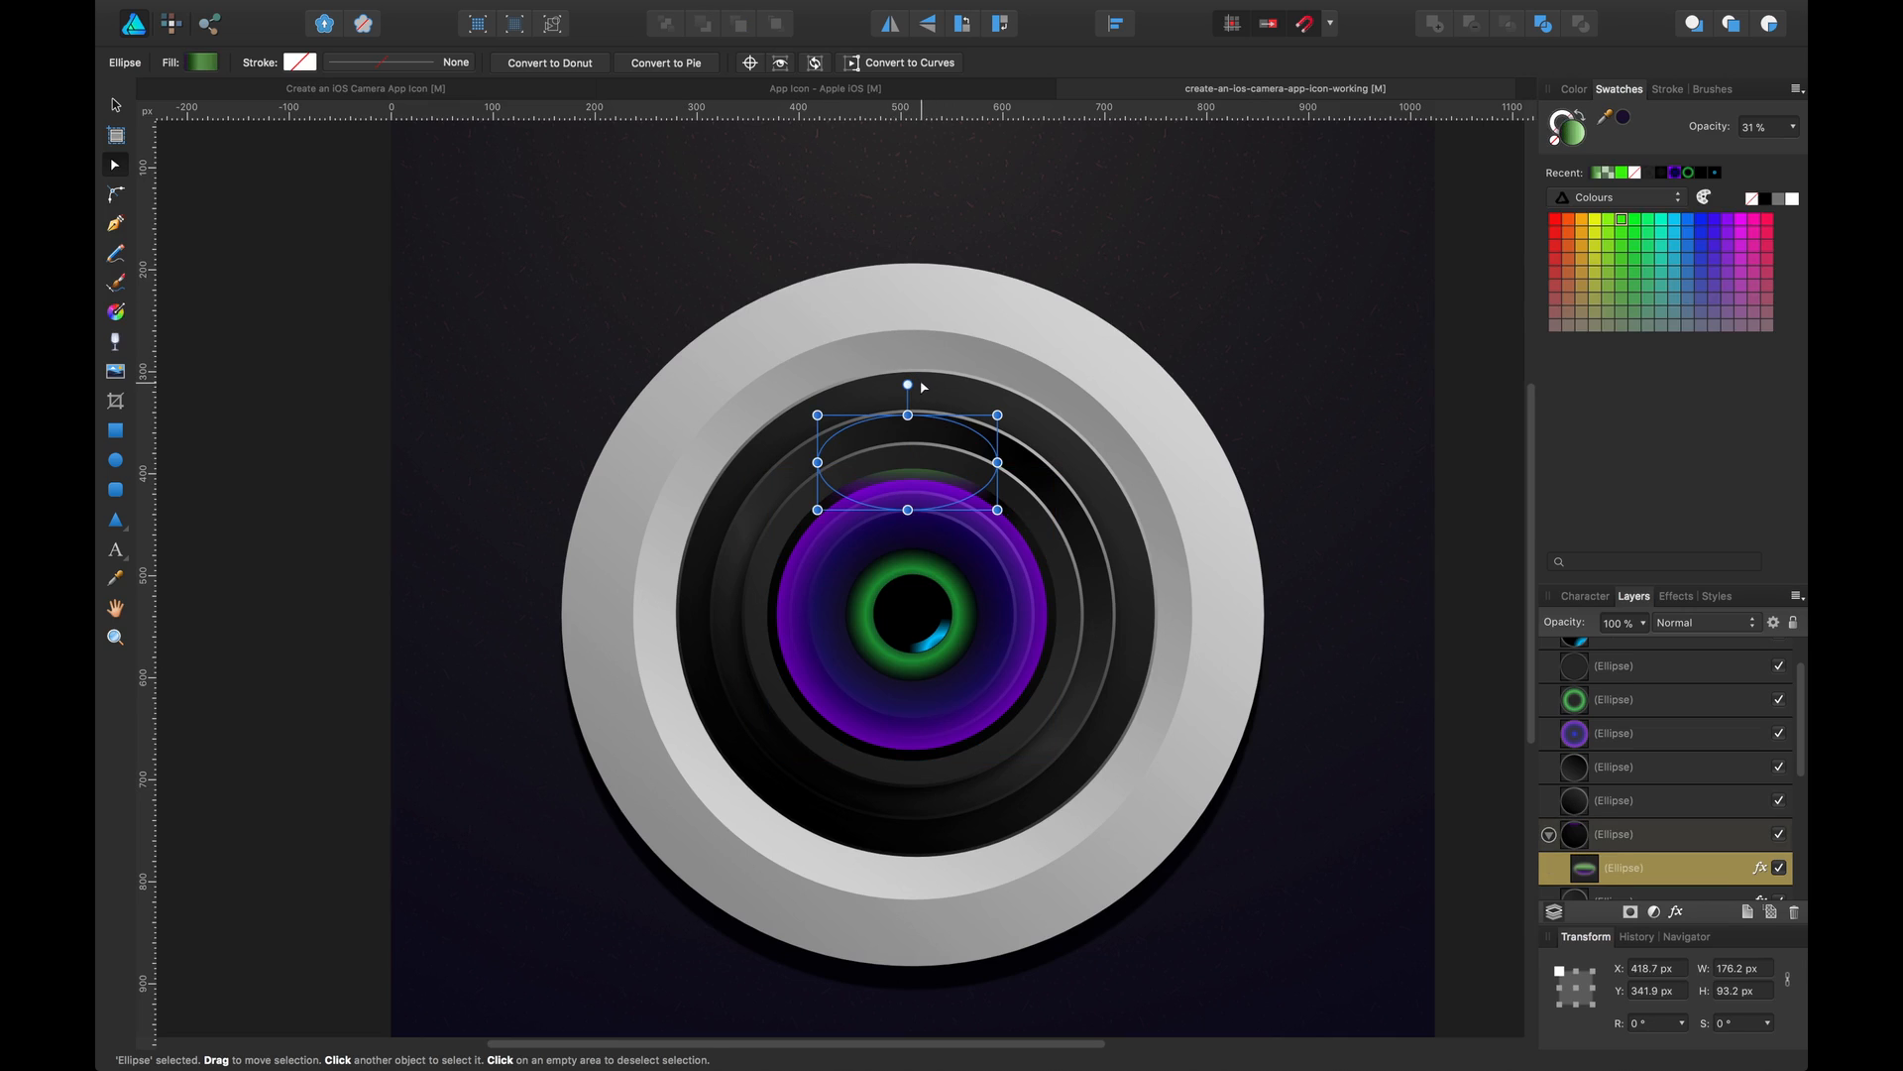
drag(908, 385, 921, 402)
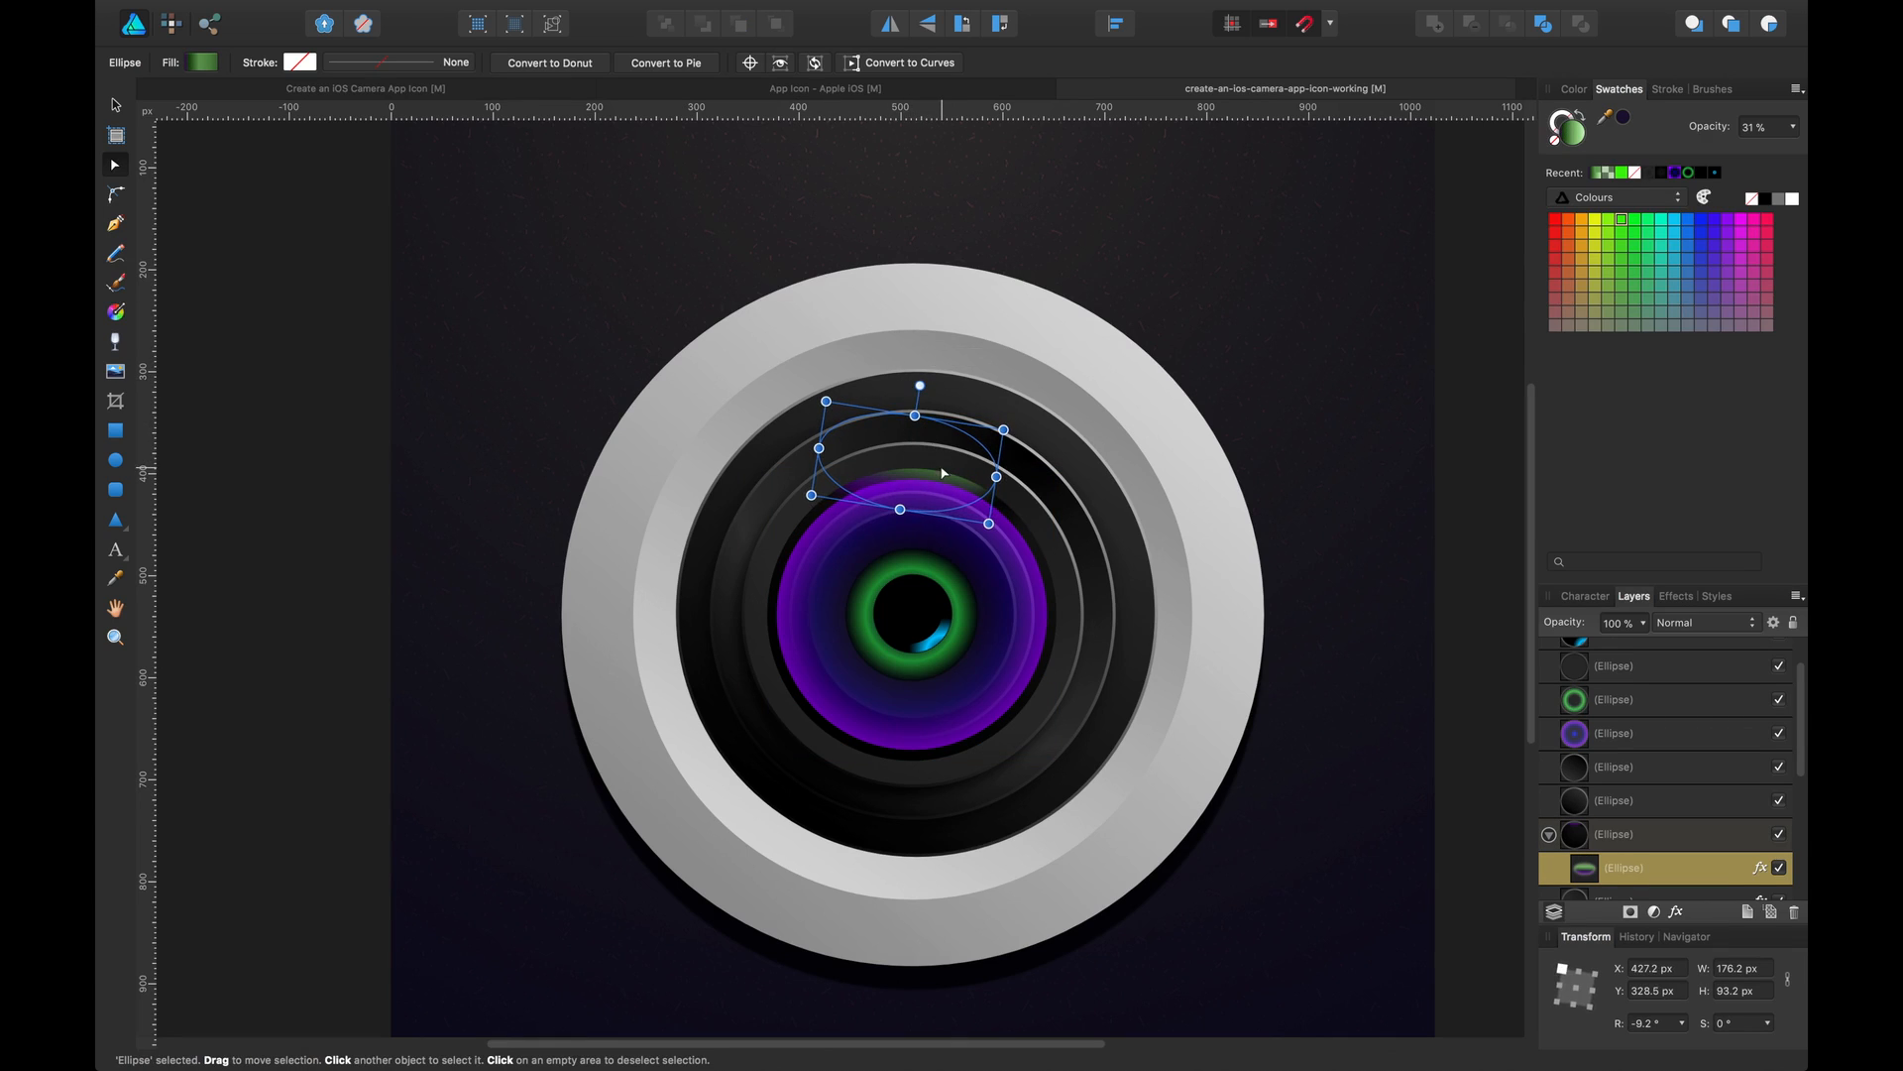
drag(946, 484, 1000, 492)
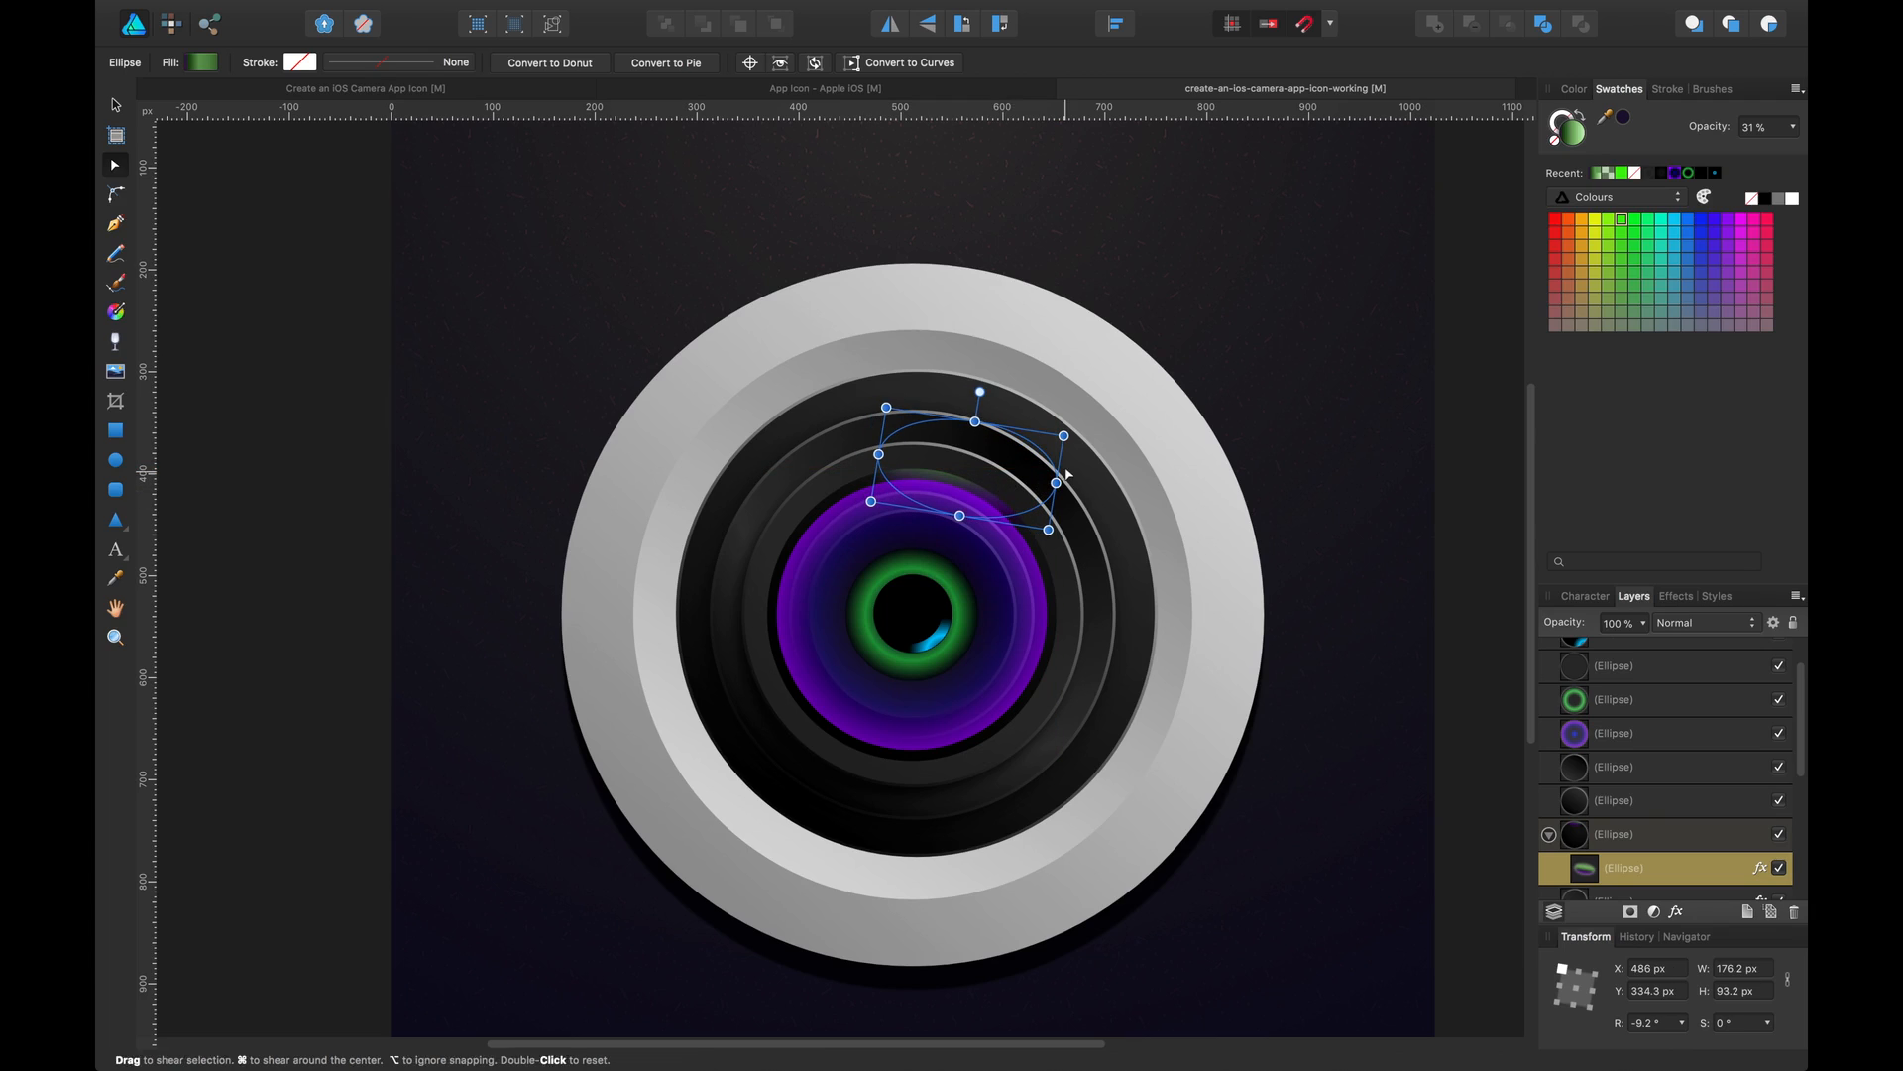
key(v)
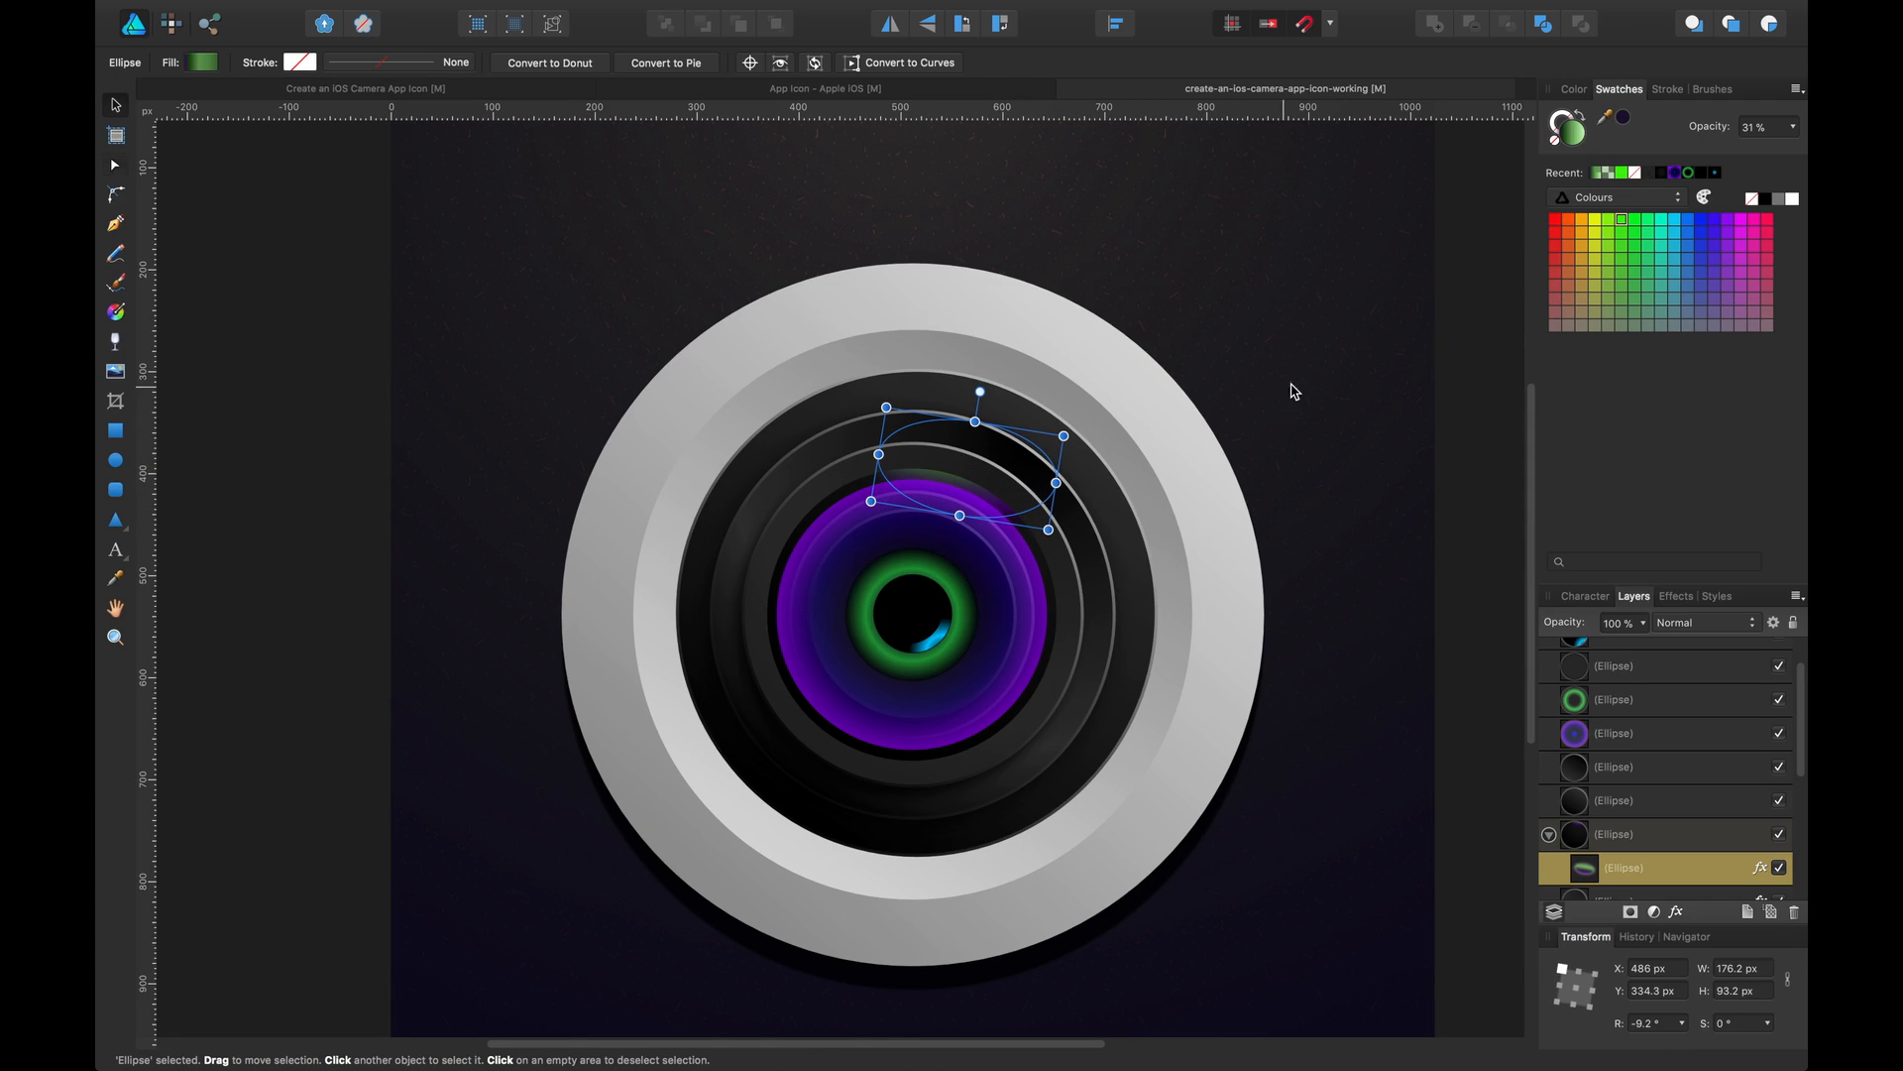
click(1464, 355)
drag(1464, 349, 1419, 344)
key(super+s)
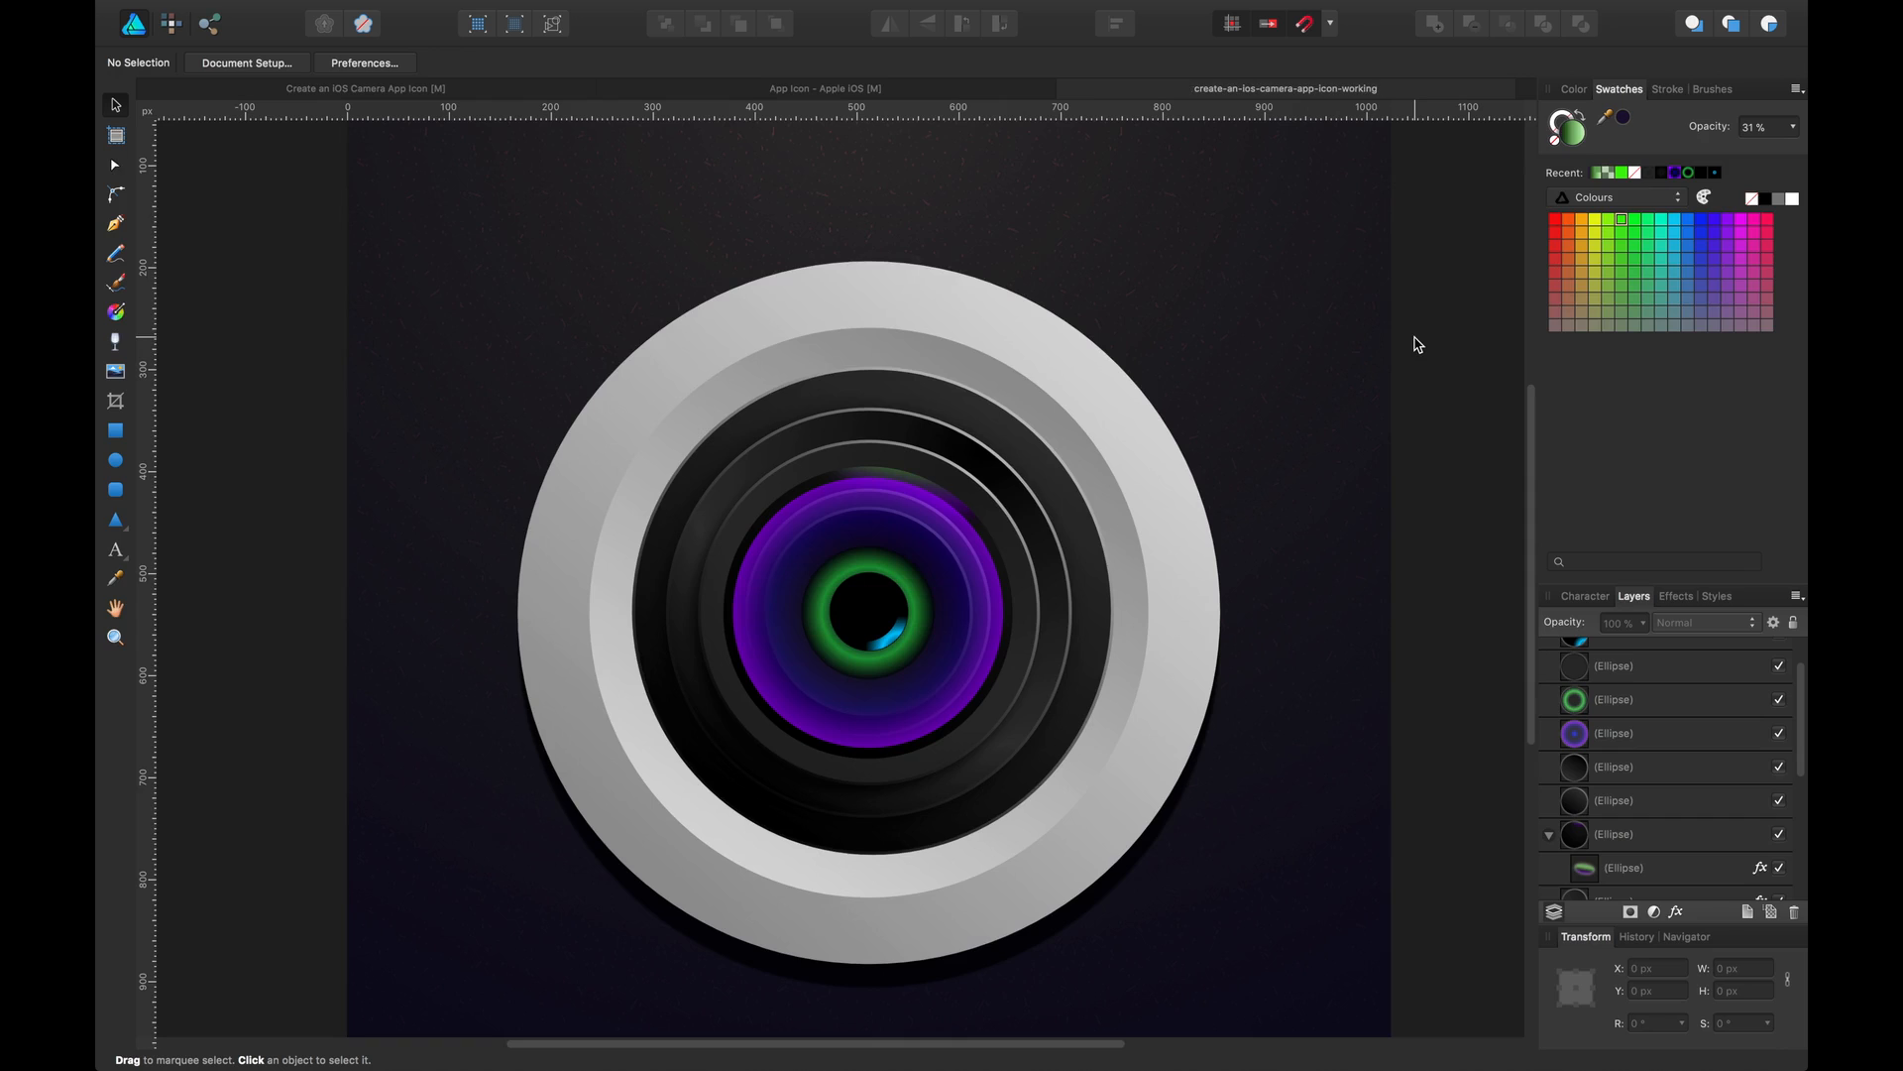
Rearrange the stops of the purple lens ellipse's radial gradient, moving the middle stops toward the start
key(super+minus)
key(super+minus)
key(super+plus)
key(super+plus)
click(888, 557)
click(201, 62)
drag(290, 148, 352, 146)
drag(380, 147, 256, 146)
click(189, 146)
click(456, 147)
mouse_move(388, 263)
mouse_down()
mouse_move(360, 260)
mouse_move(394, 255)
mouse_up()
drag(394, 147, 362, 149)
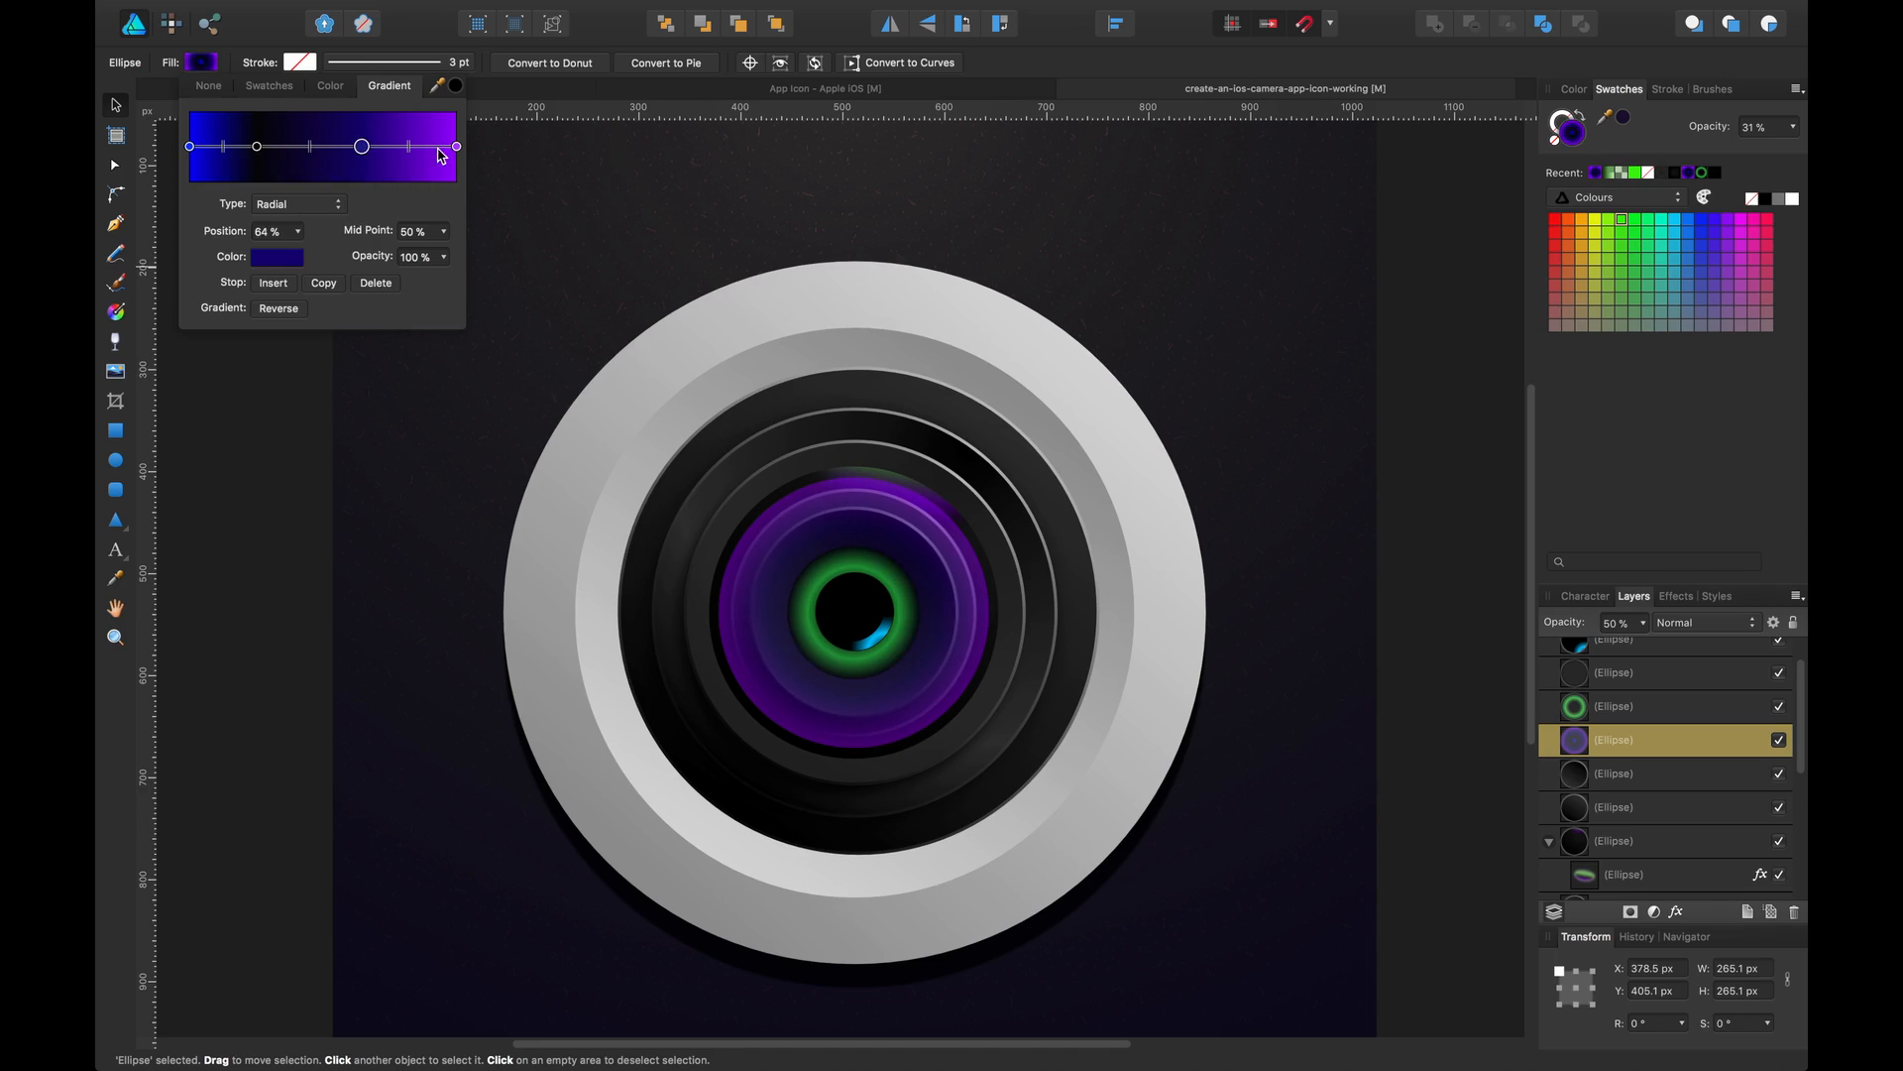
Recolour the purple lens gradient's end stop and its 64% stop to deeper blue-purple tones
click(456, 147)
click(278, 257)
drag(359, 365, 312, 389)
click(362, 147)
click(278, 257)
click(264, 649)
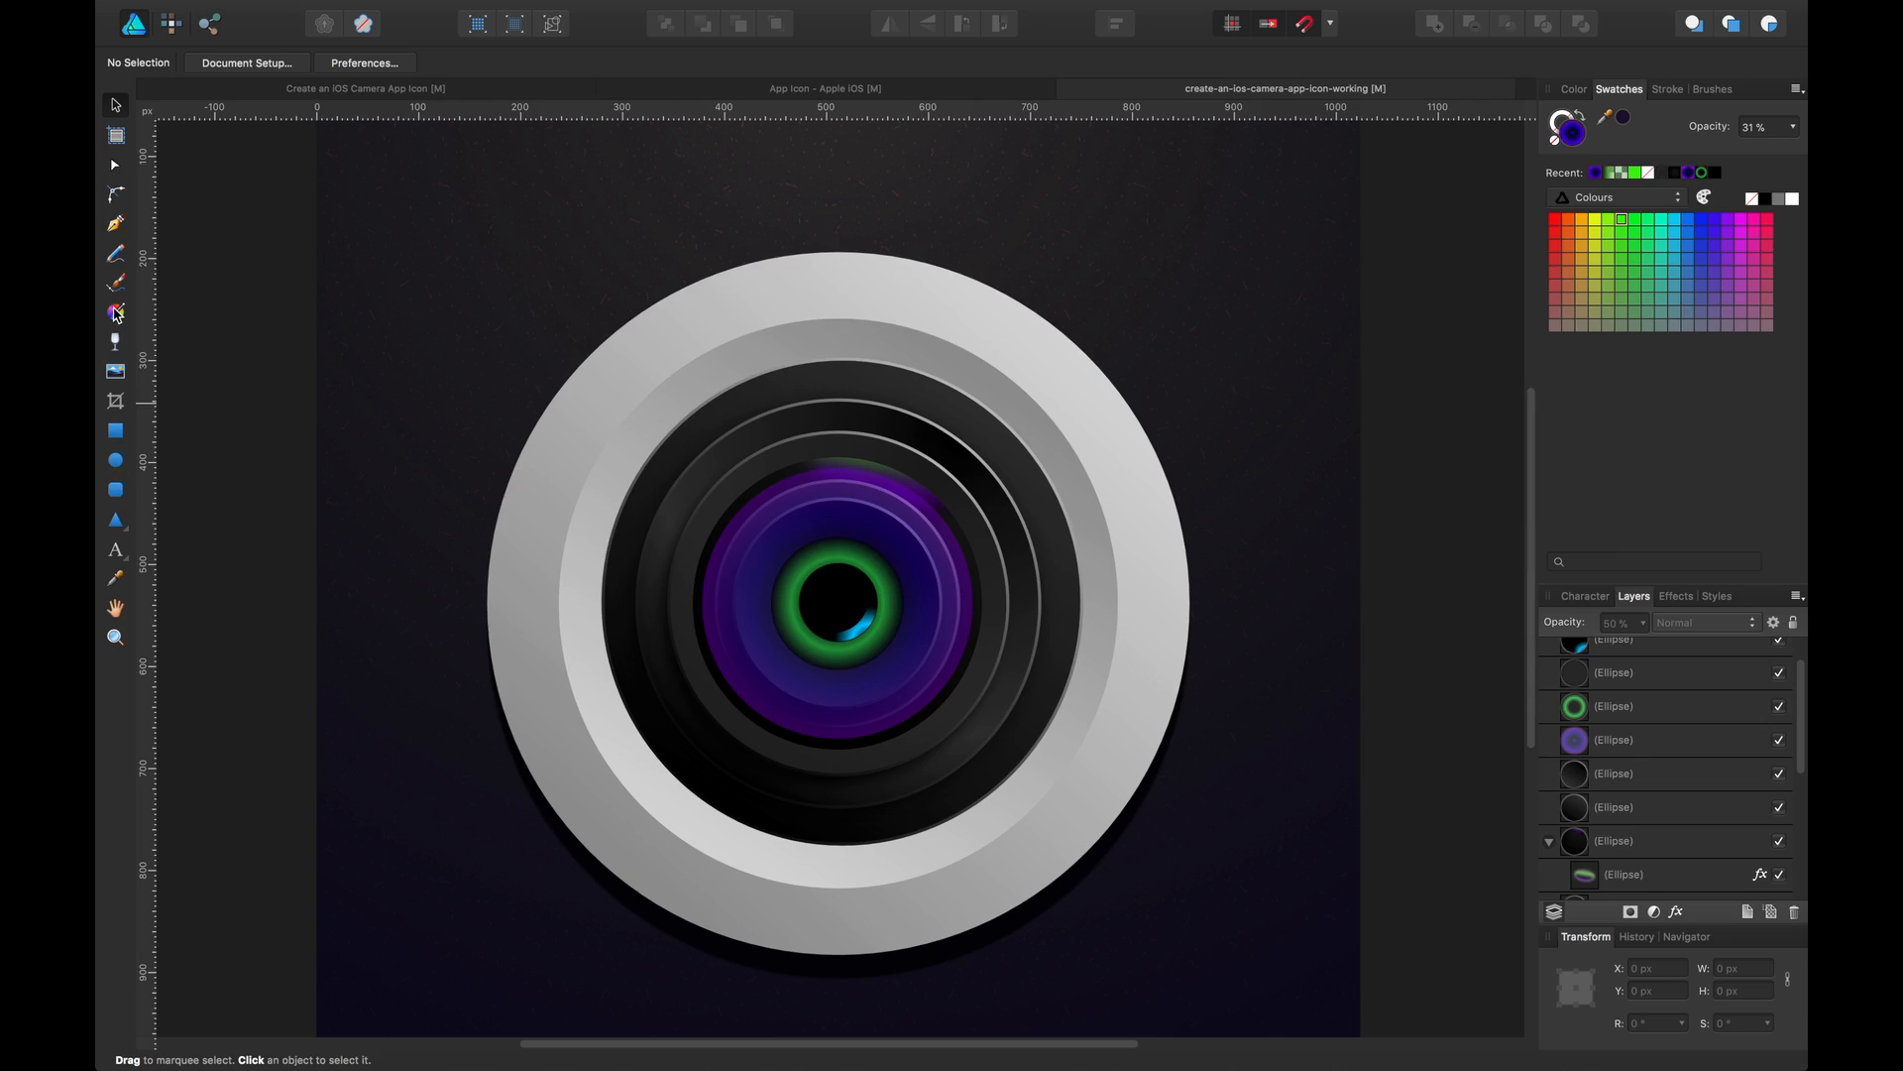
Reposition the purple lens ellipse's radial gradient vertically, centring it above the pupil and extending it downward
click(116, 314)
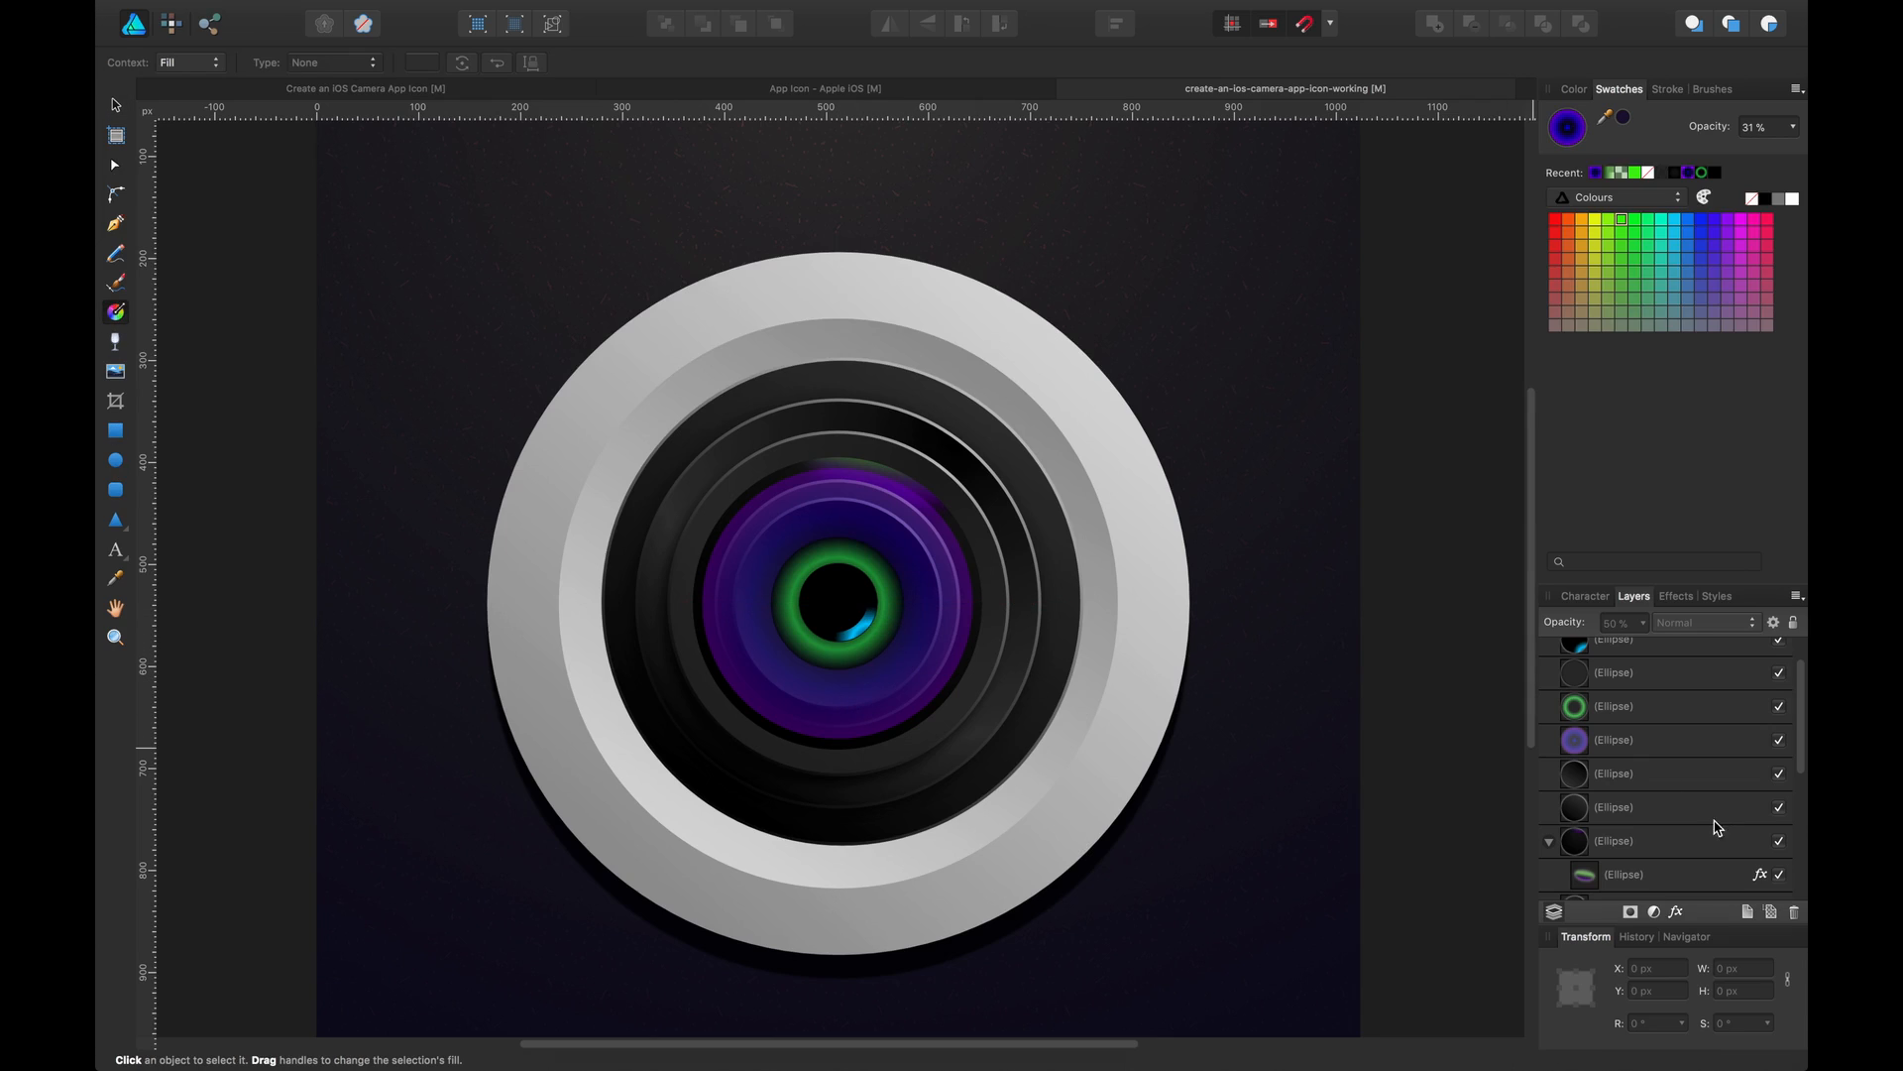
scroll(1641, 758, down, 5)
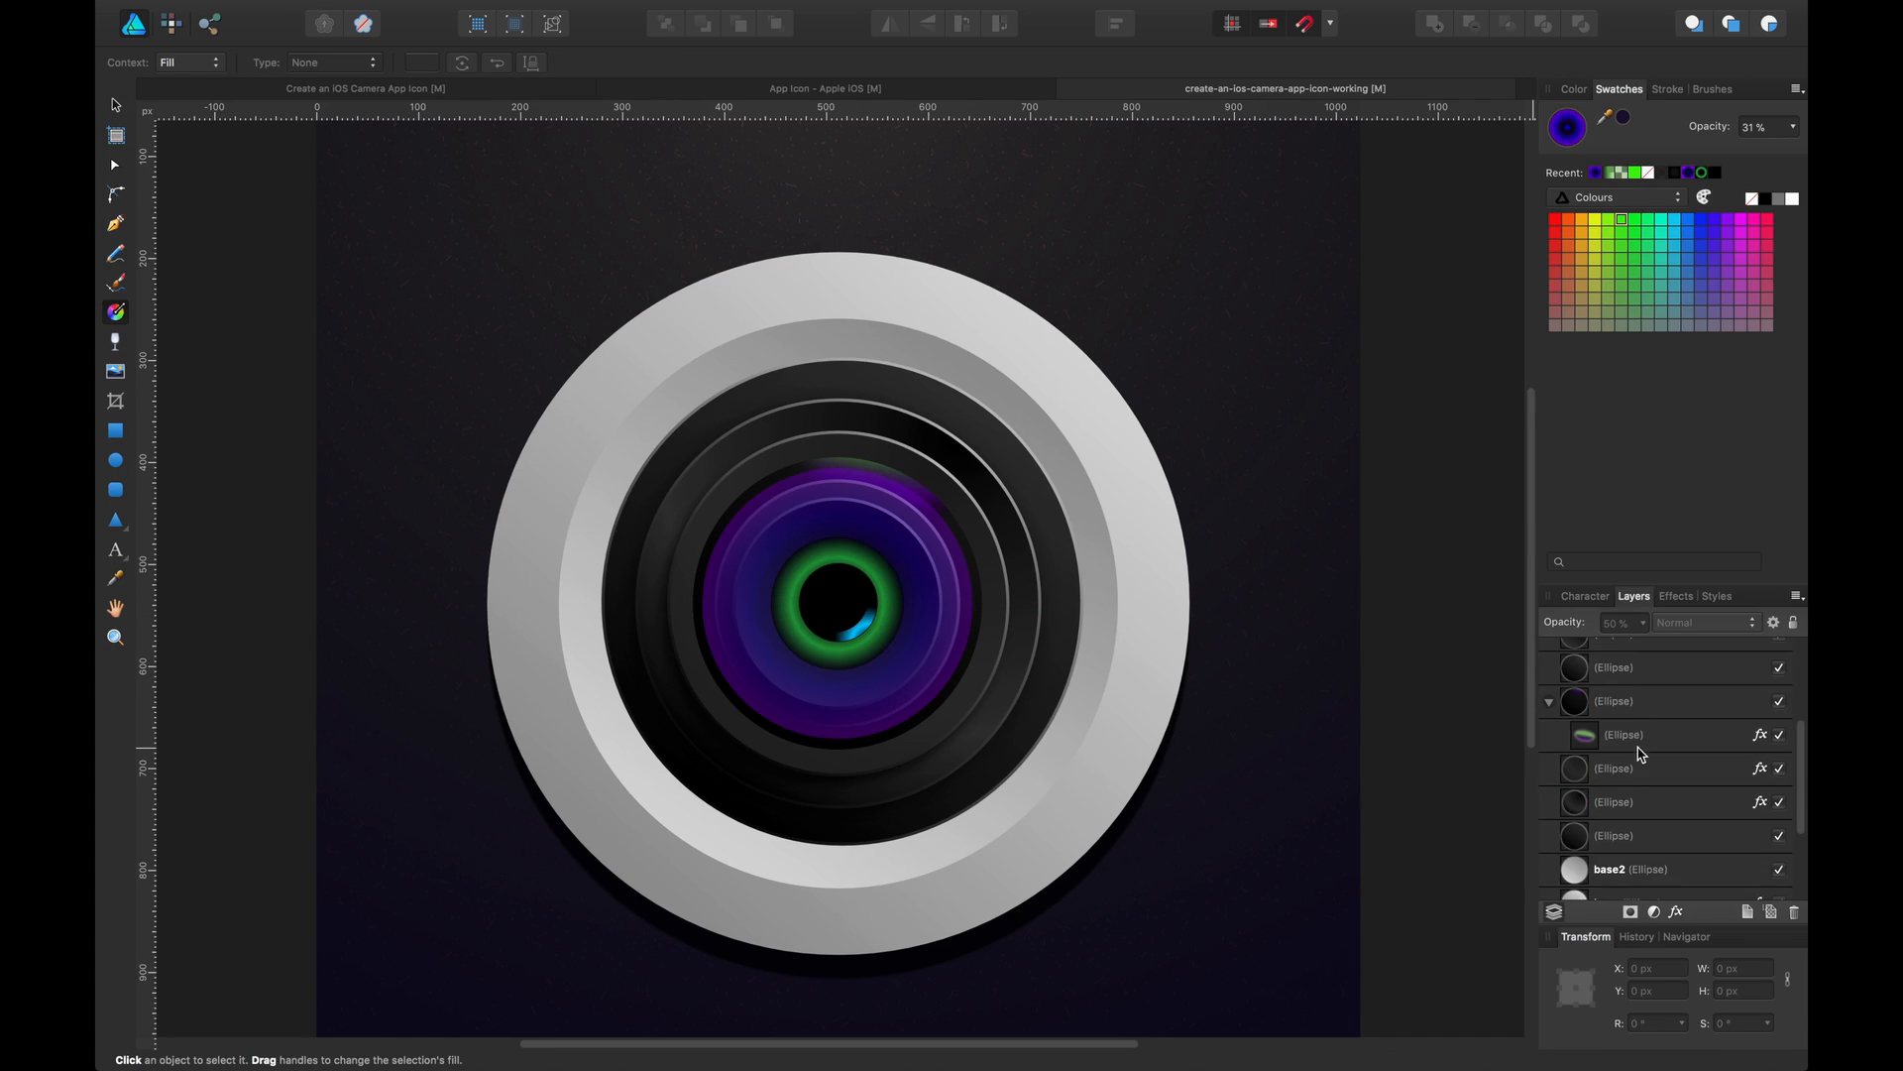
scroll(1641, 756, down, 4)
scroll(1638, 759, up, 10)
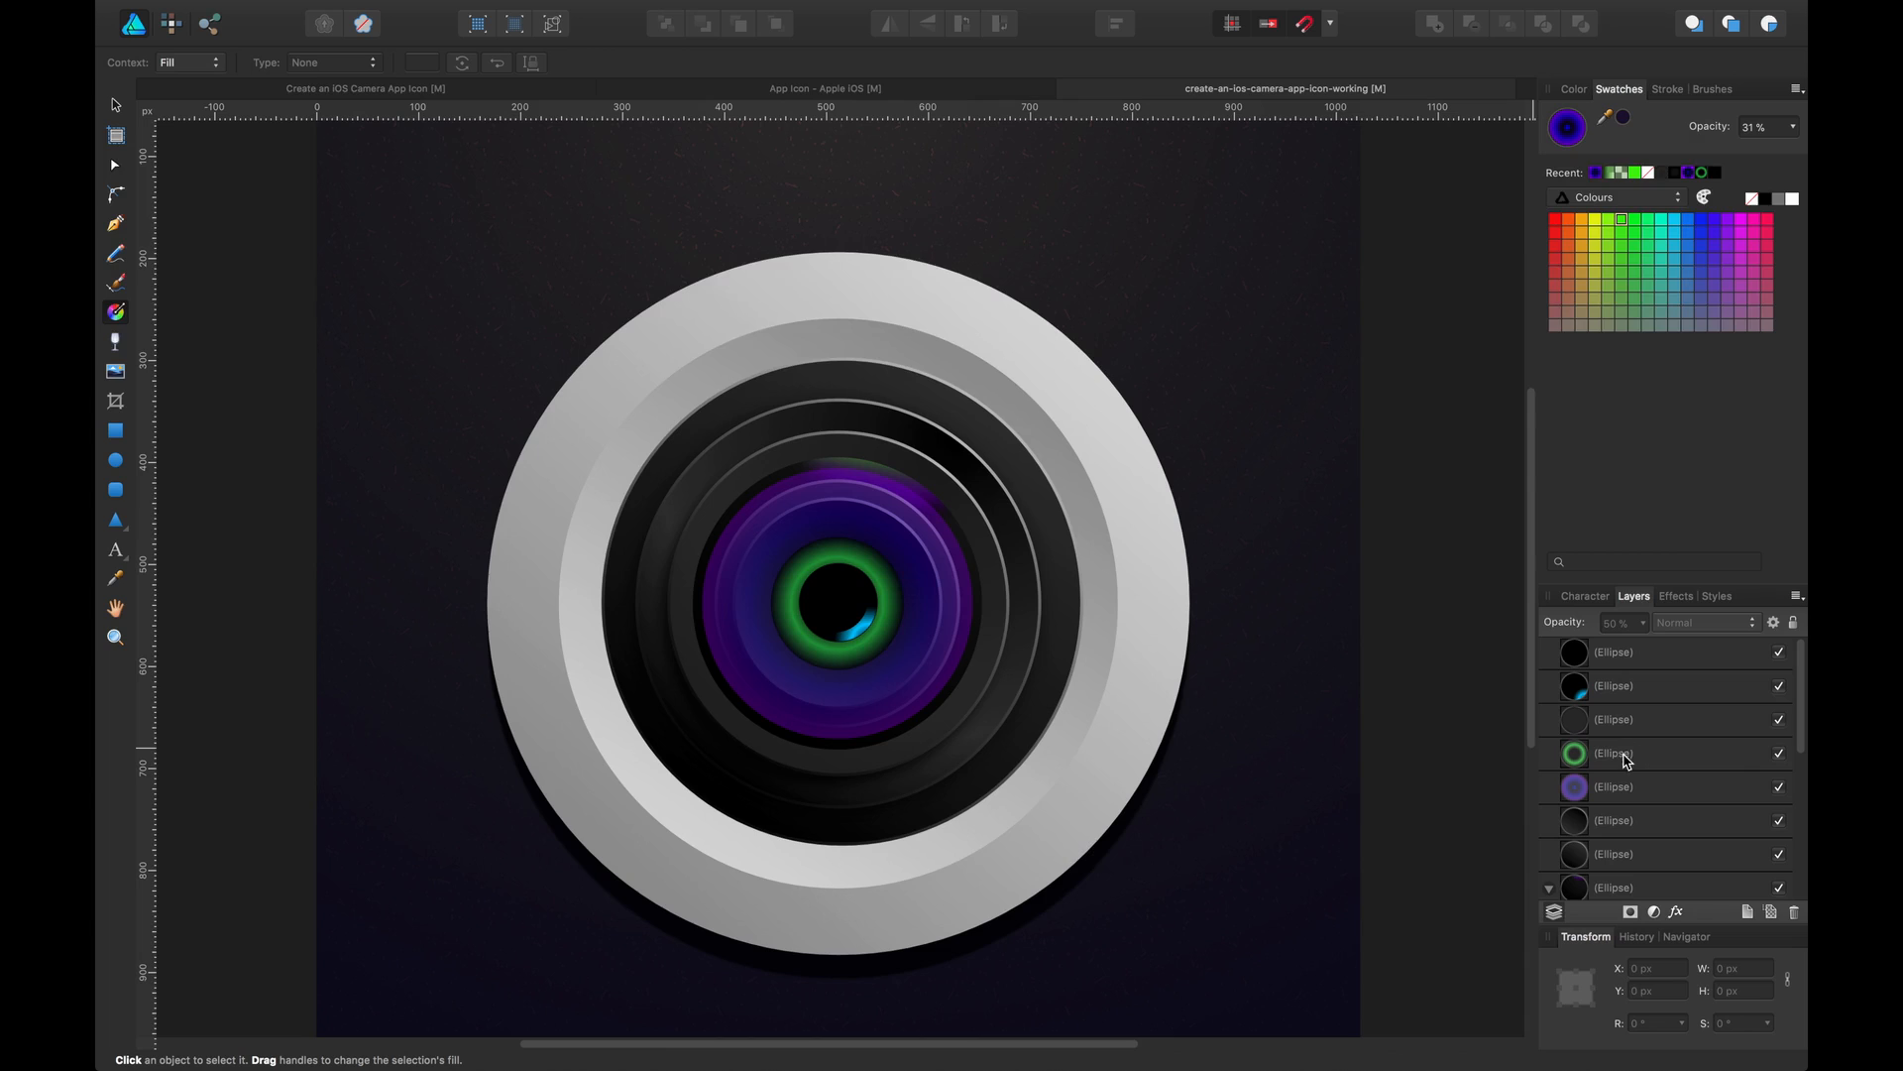
click(1627, 782)
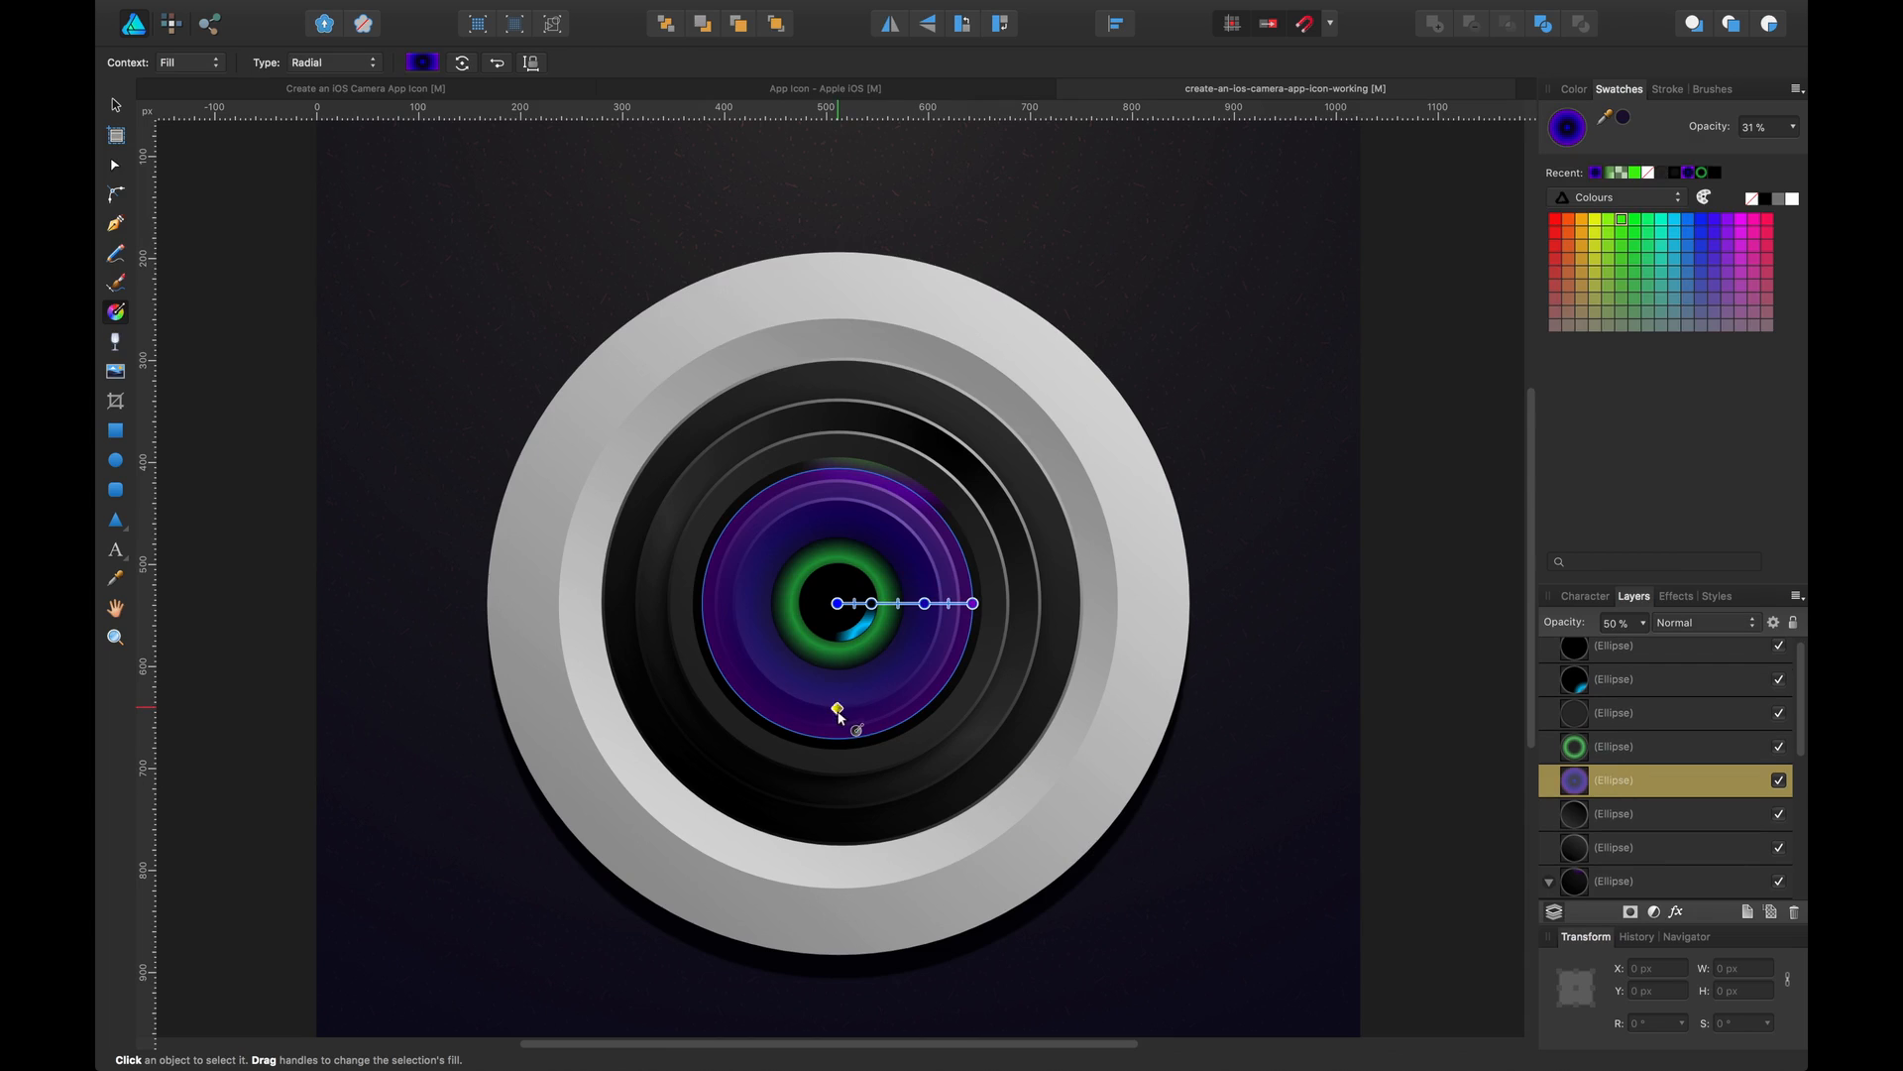
drag(972, 602, 846, 774)
drag(838, 603, 843, 537)
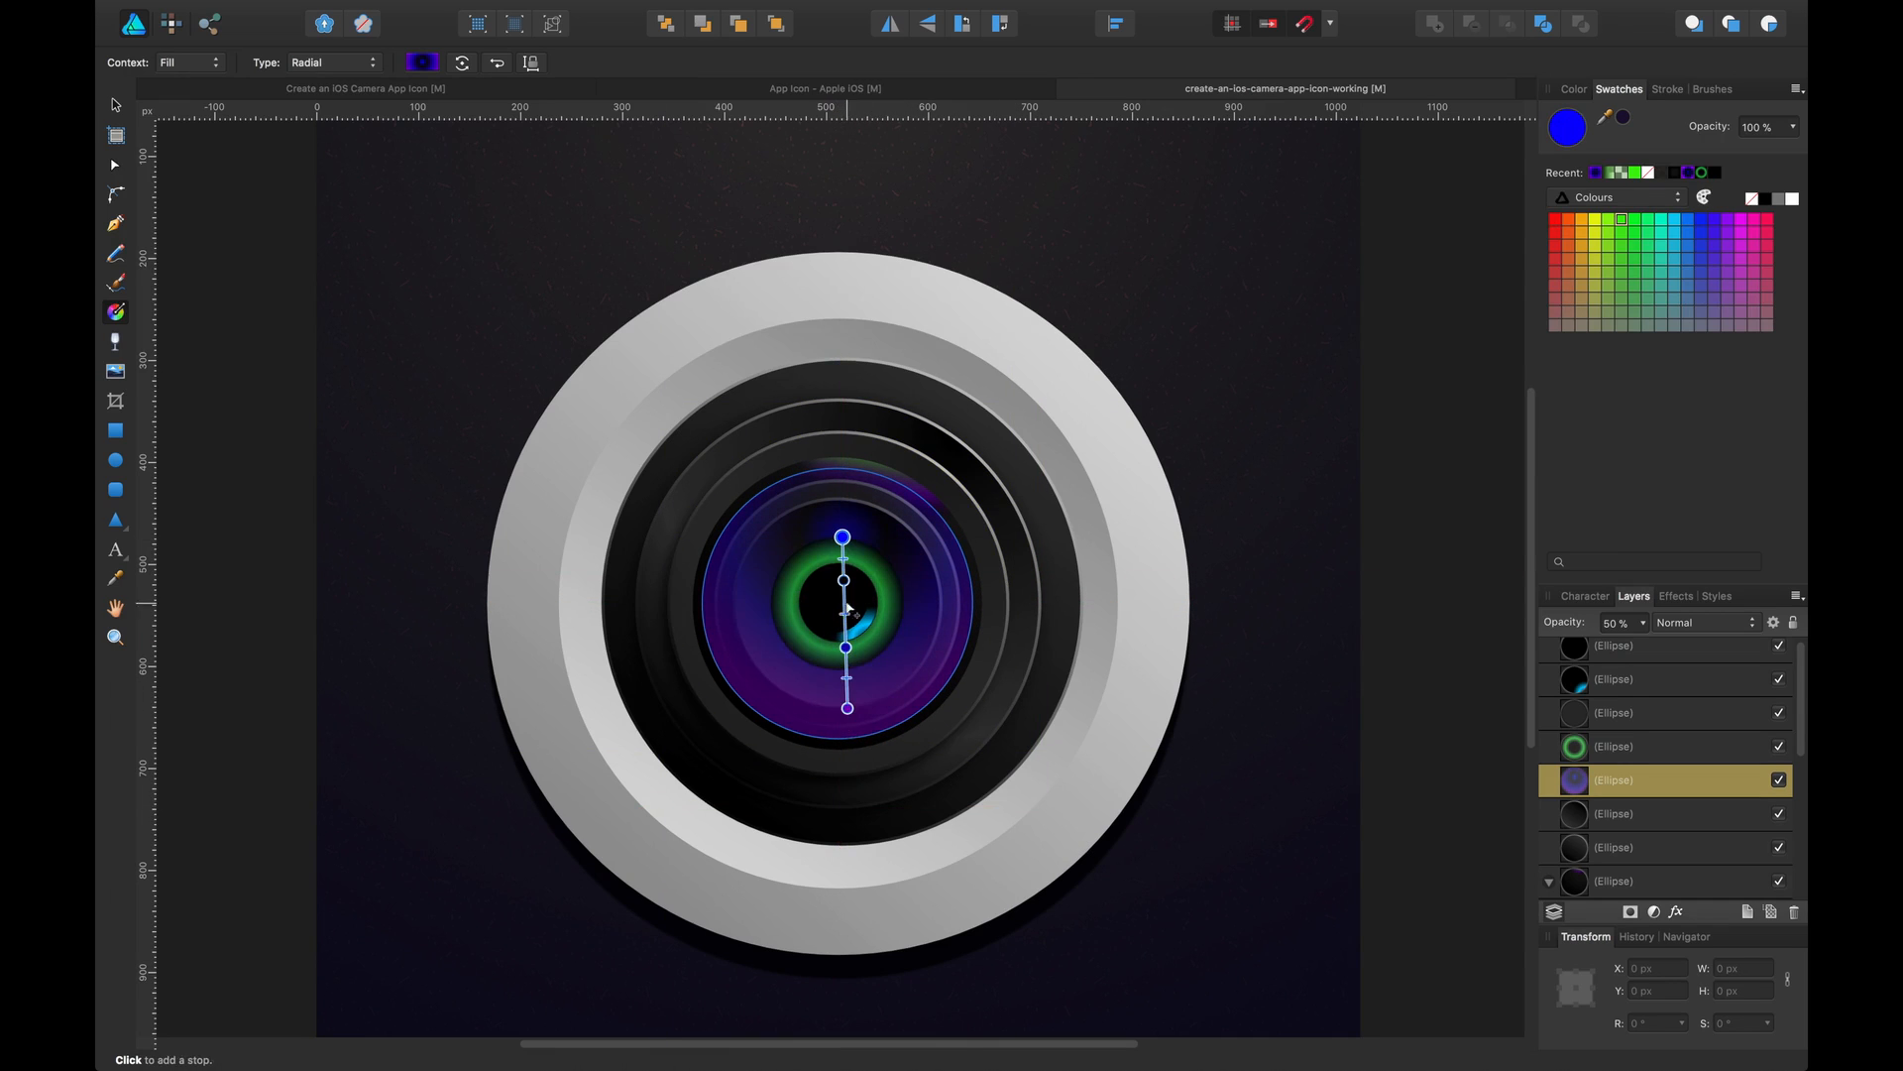
drag(846, 708, 843, 738)
key(v)
click(1371, 370)
drag(1371, 371, 1362, 378)
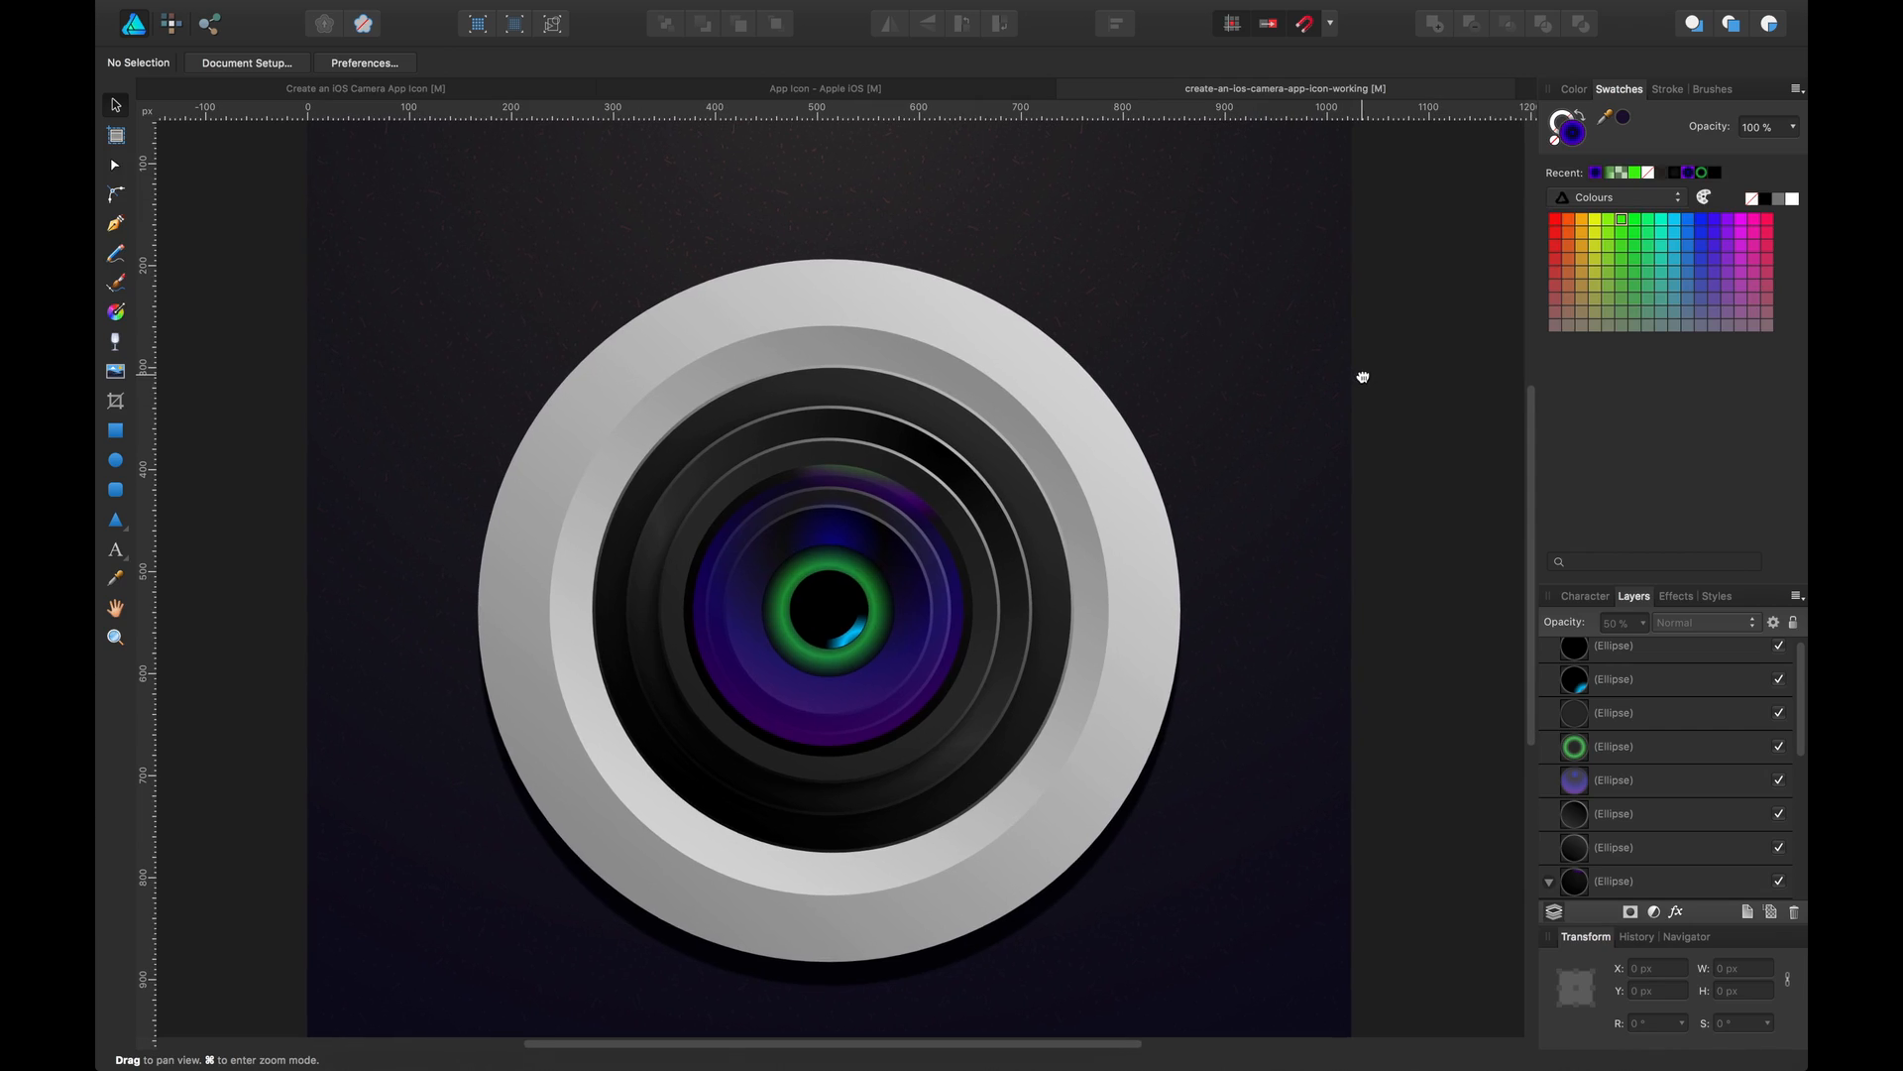
Save, then move a stop in the green ring's radial gradient to 58%
key(super+s)
key(super+minus)
key(super+minus)
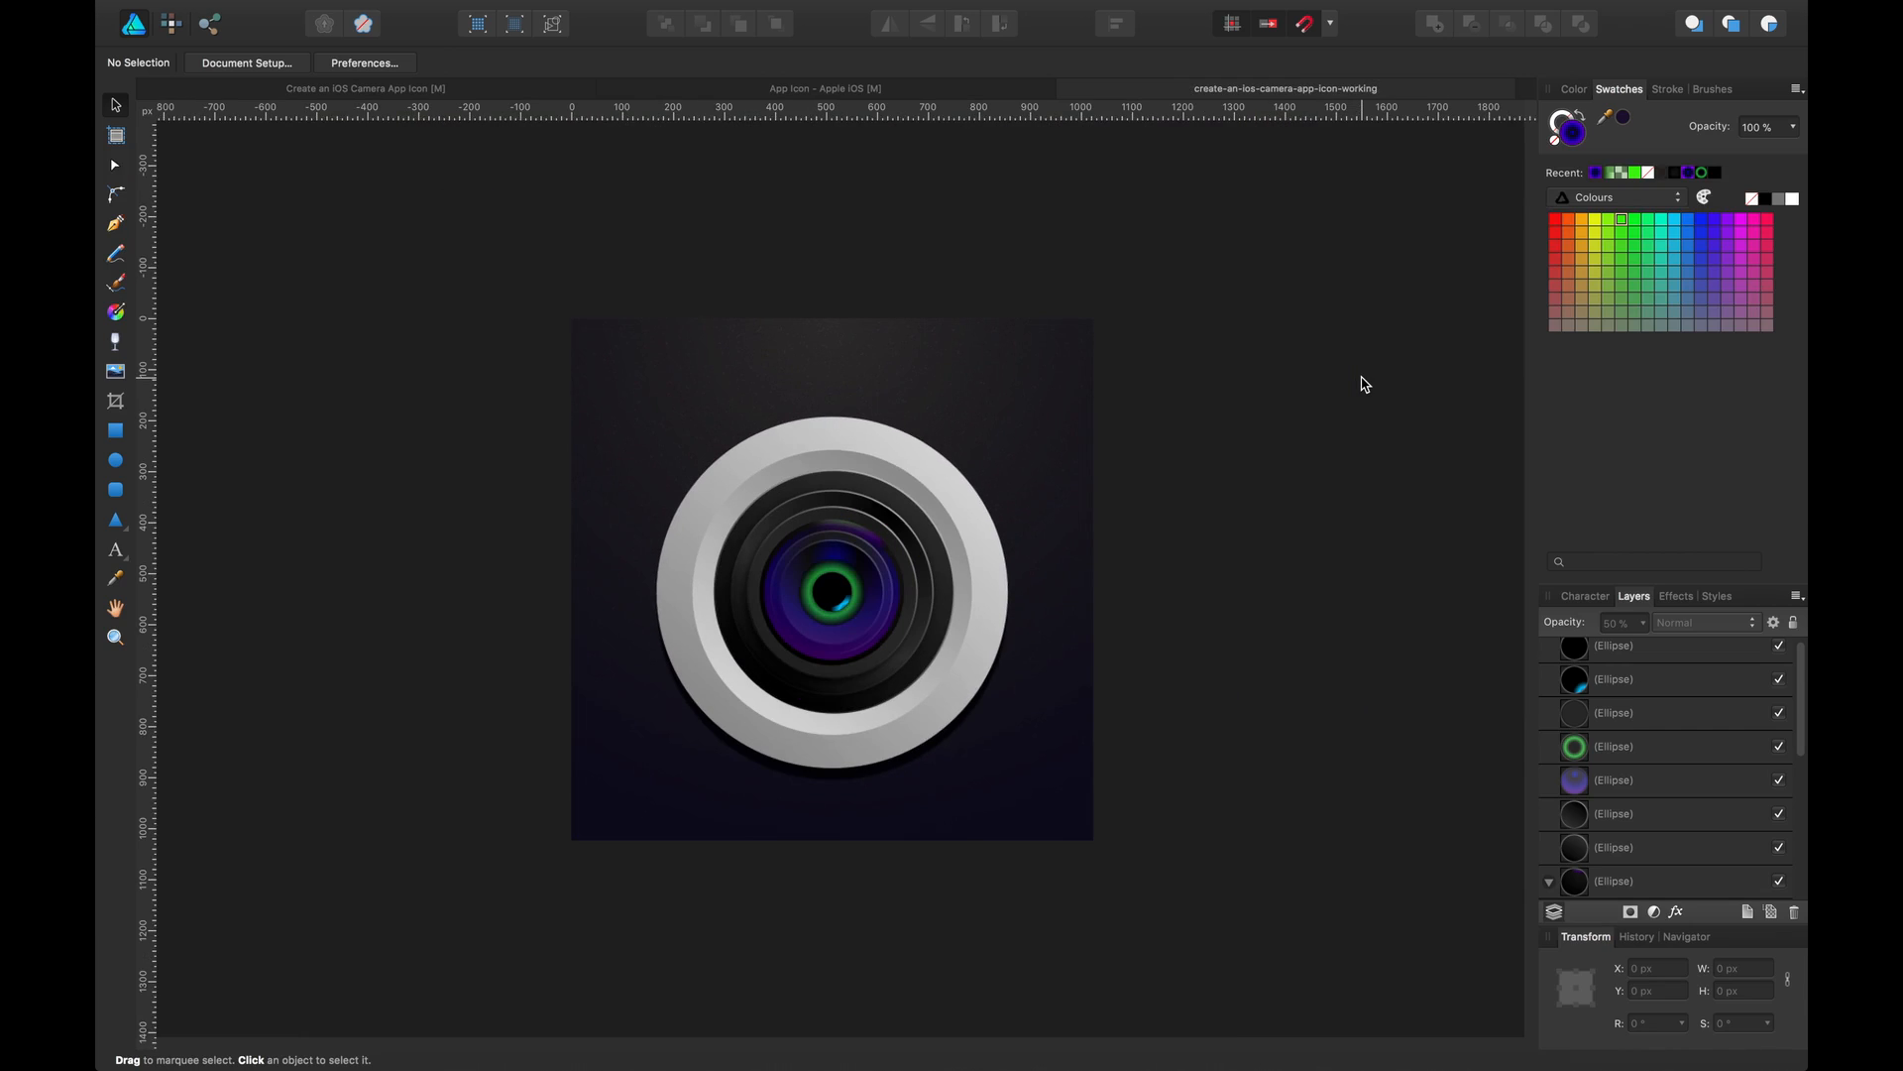
key(super+equal)
key(super+equal)
key(super+equal)
key(super+equal)
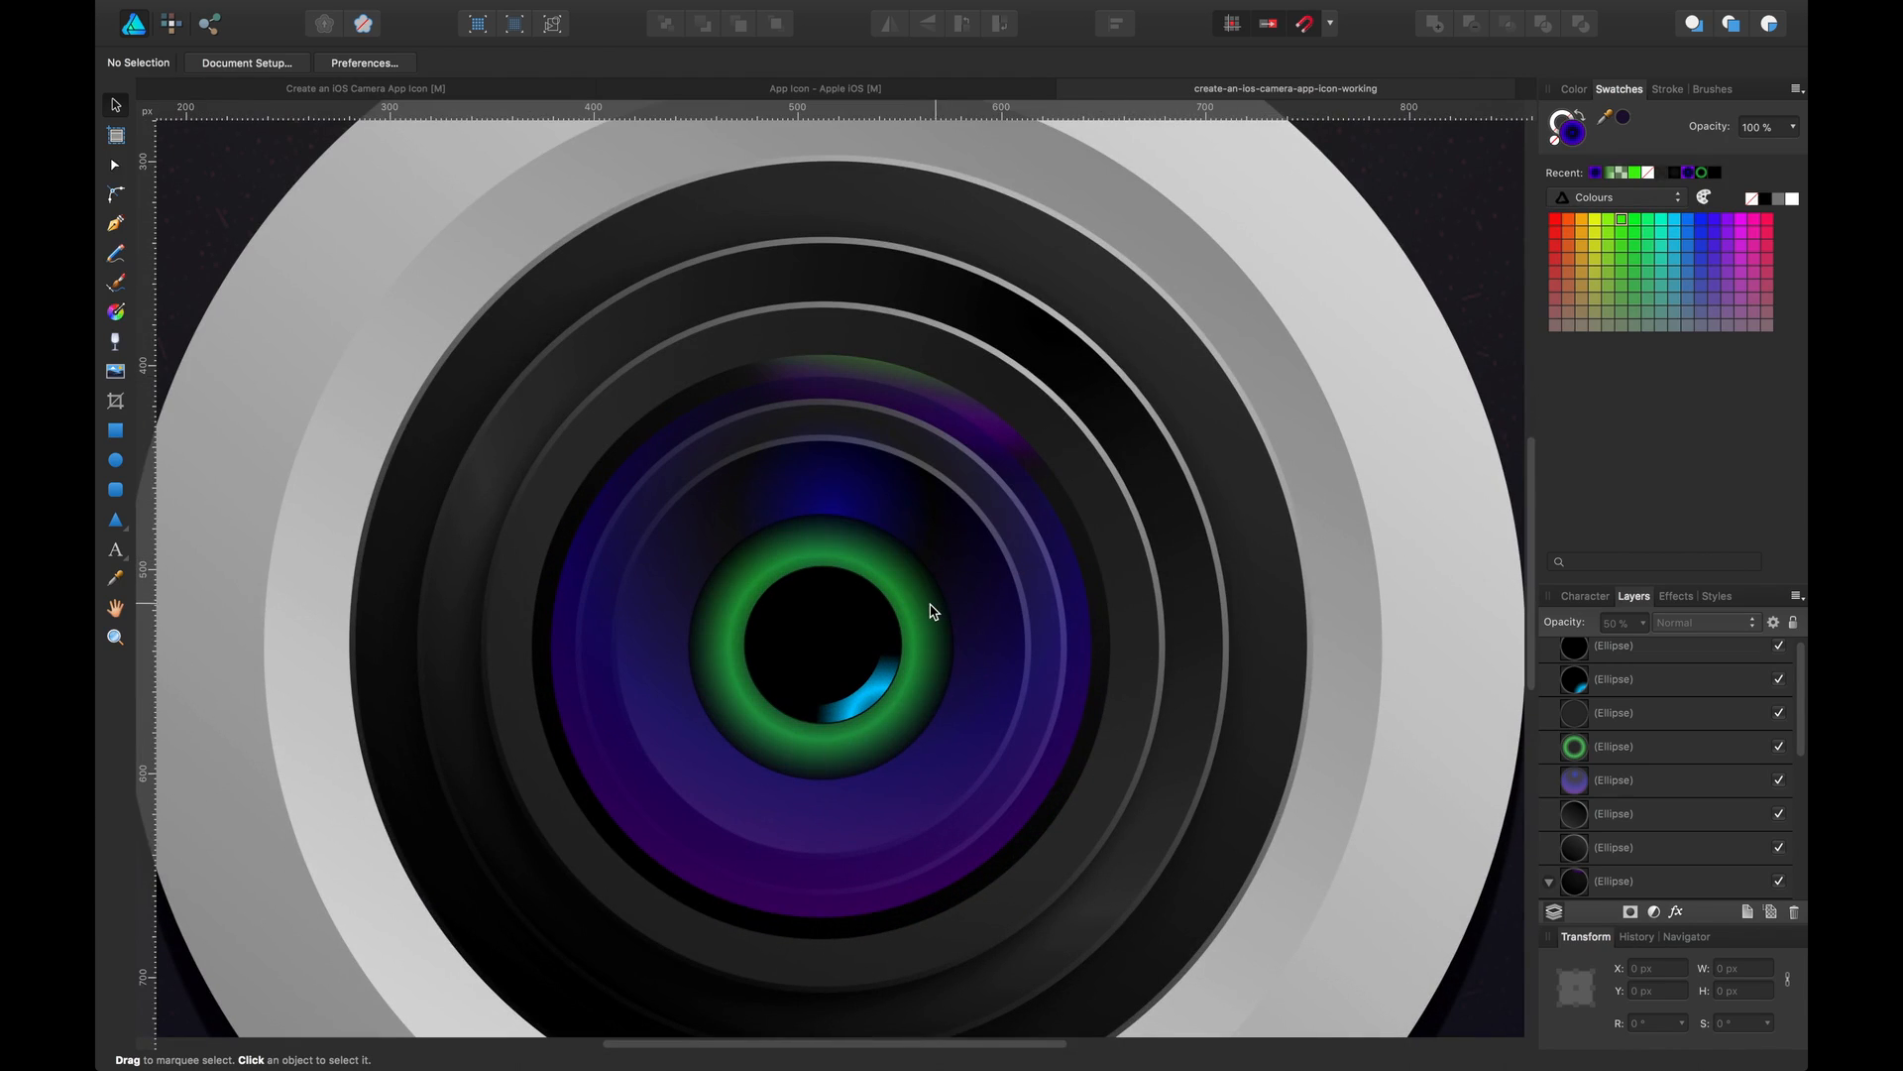
click(932, 611)
click(201, 62)
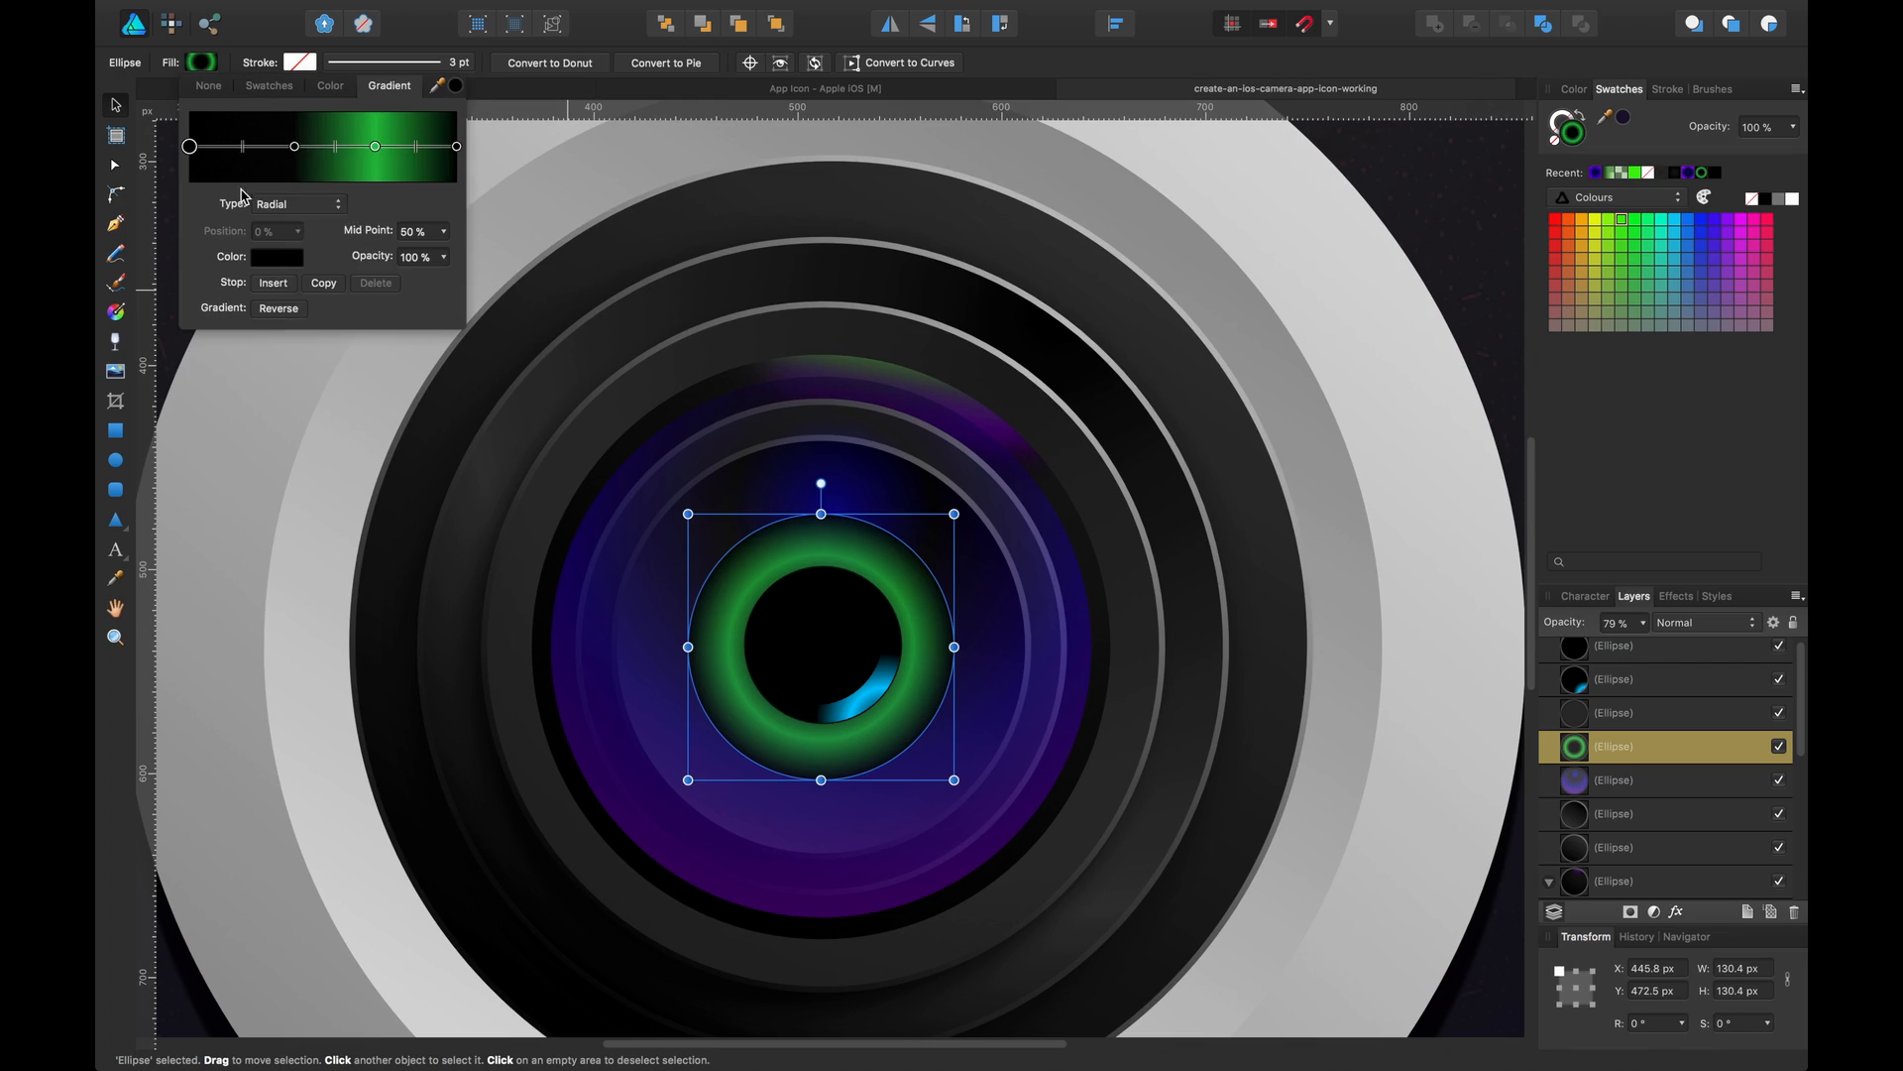
drag(291, 150, 343, 146)
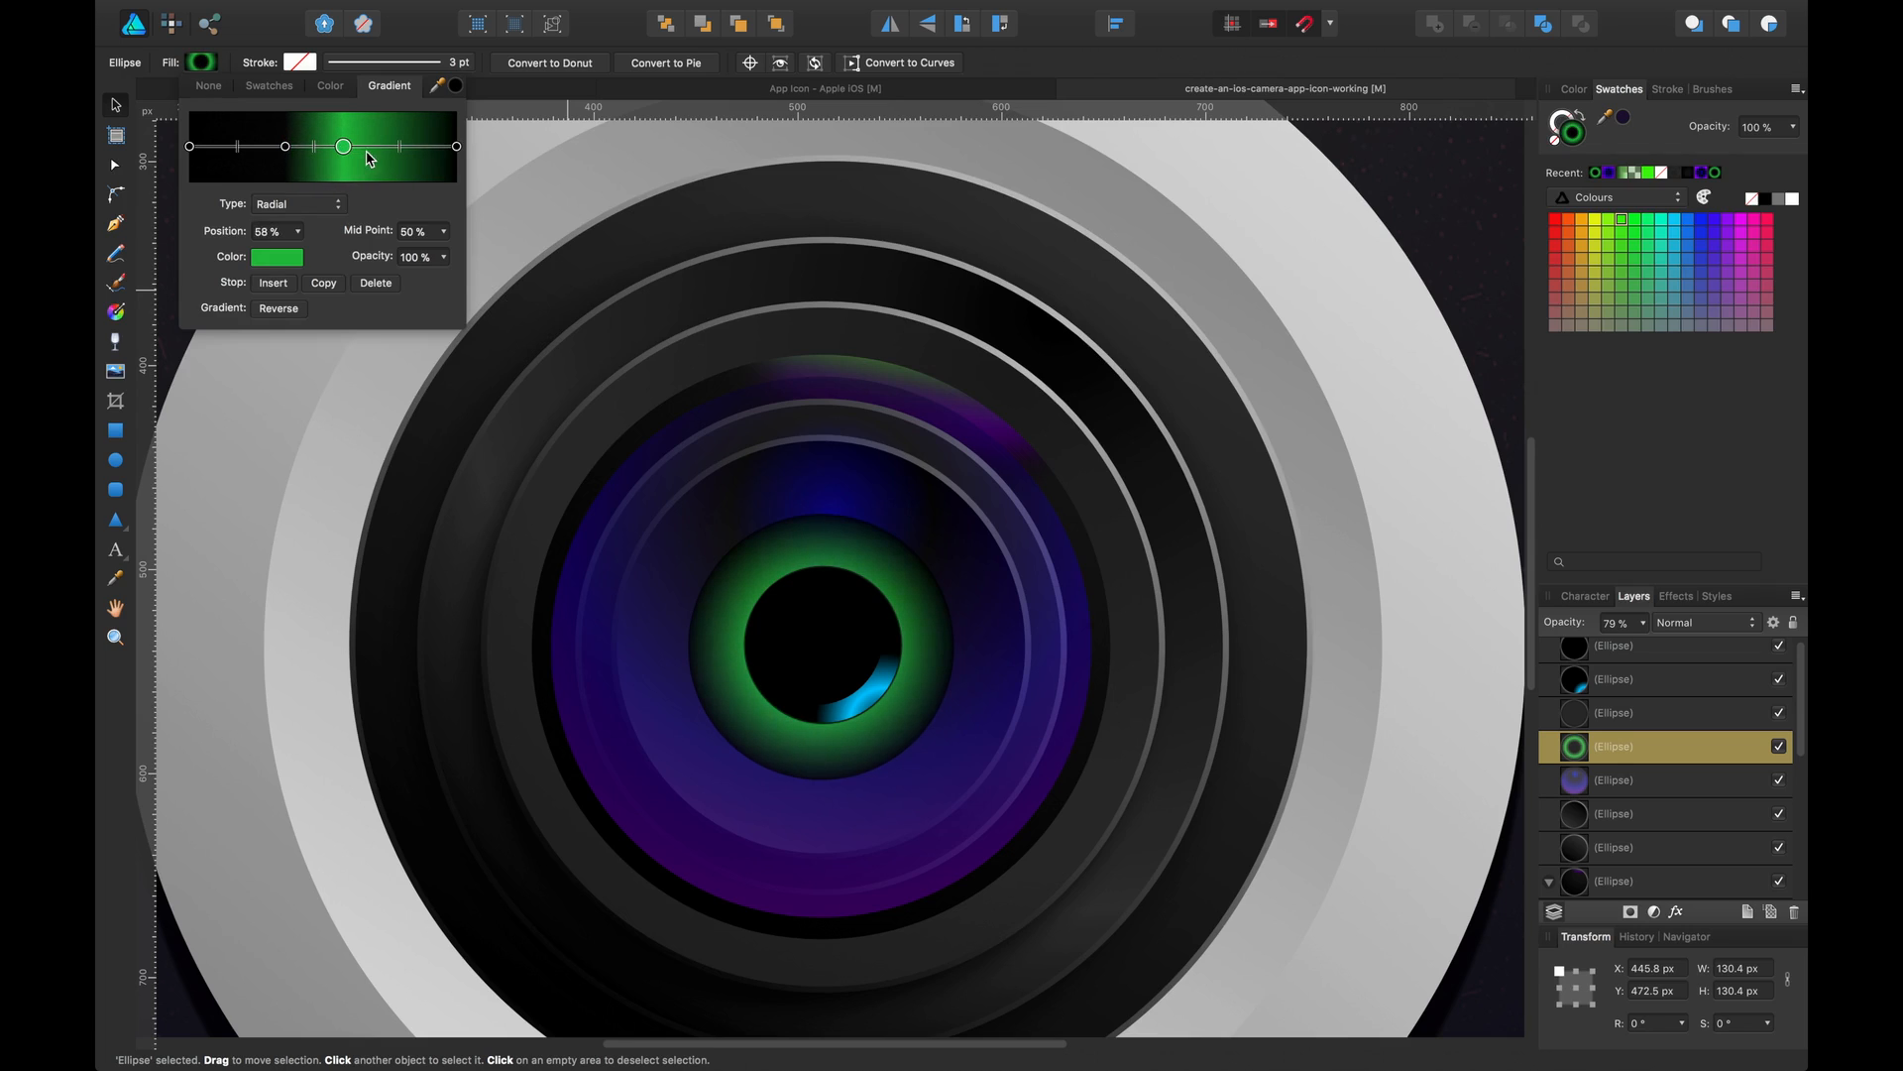
Darken the green ring gradient's 70% stop to a near-black green
click(377, 147)
click(283, 257)
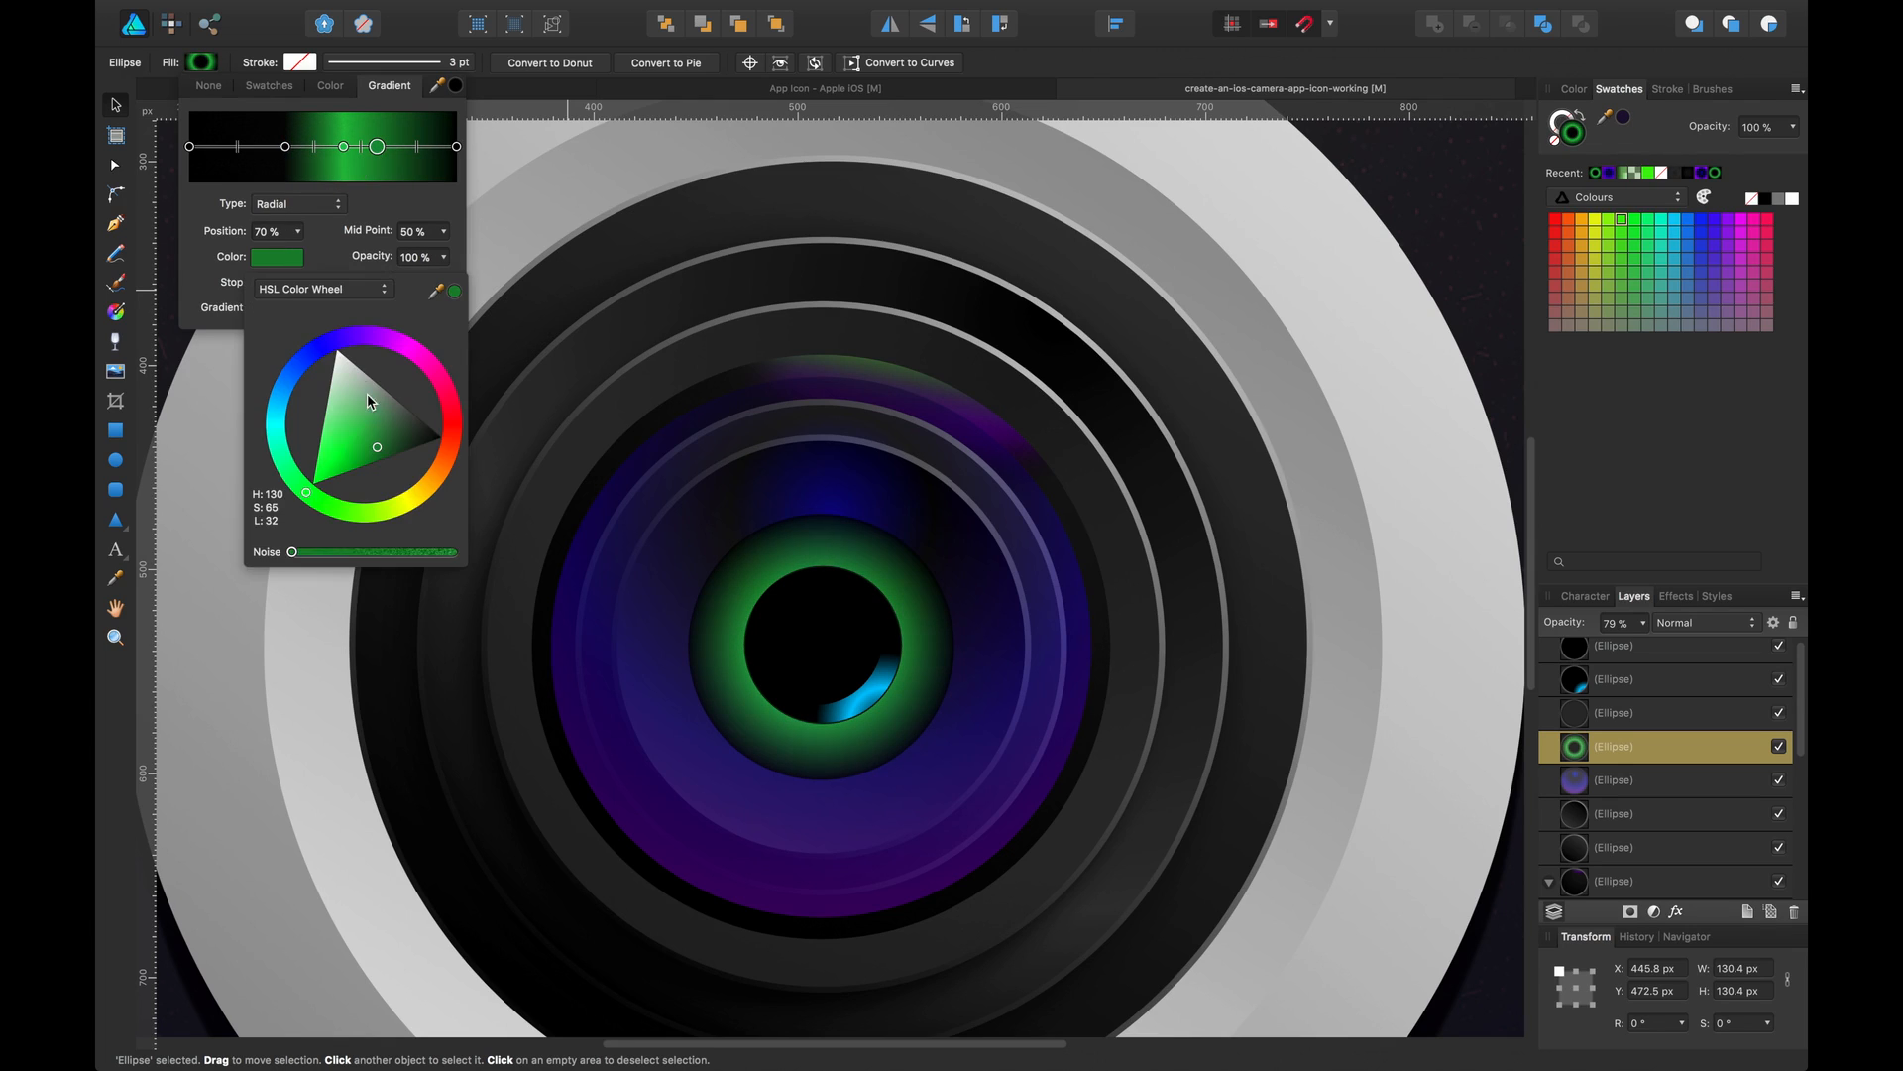
mouse_move(383, 443)
mouse_down()
mouse_move(480, 479)
mouse_move(427, 478)
mouse_move(475, 493)
mouse_move(516, 473)
mouse_up()
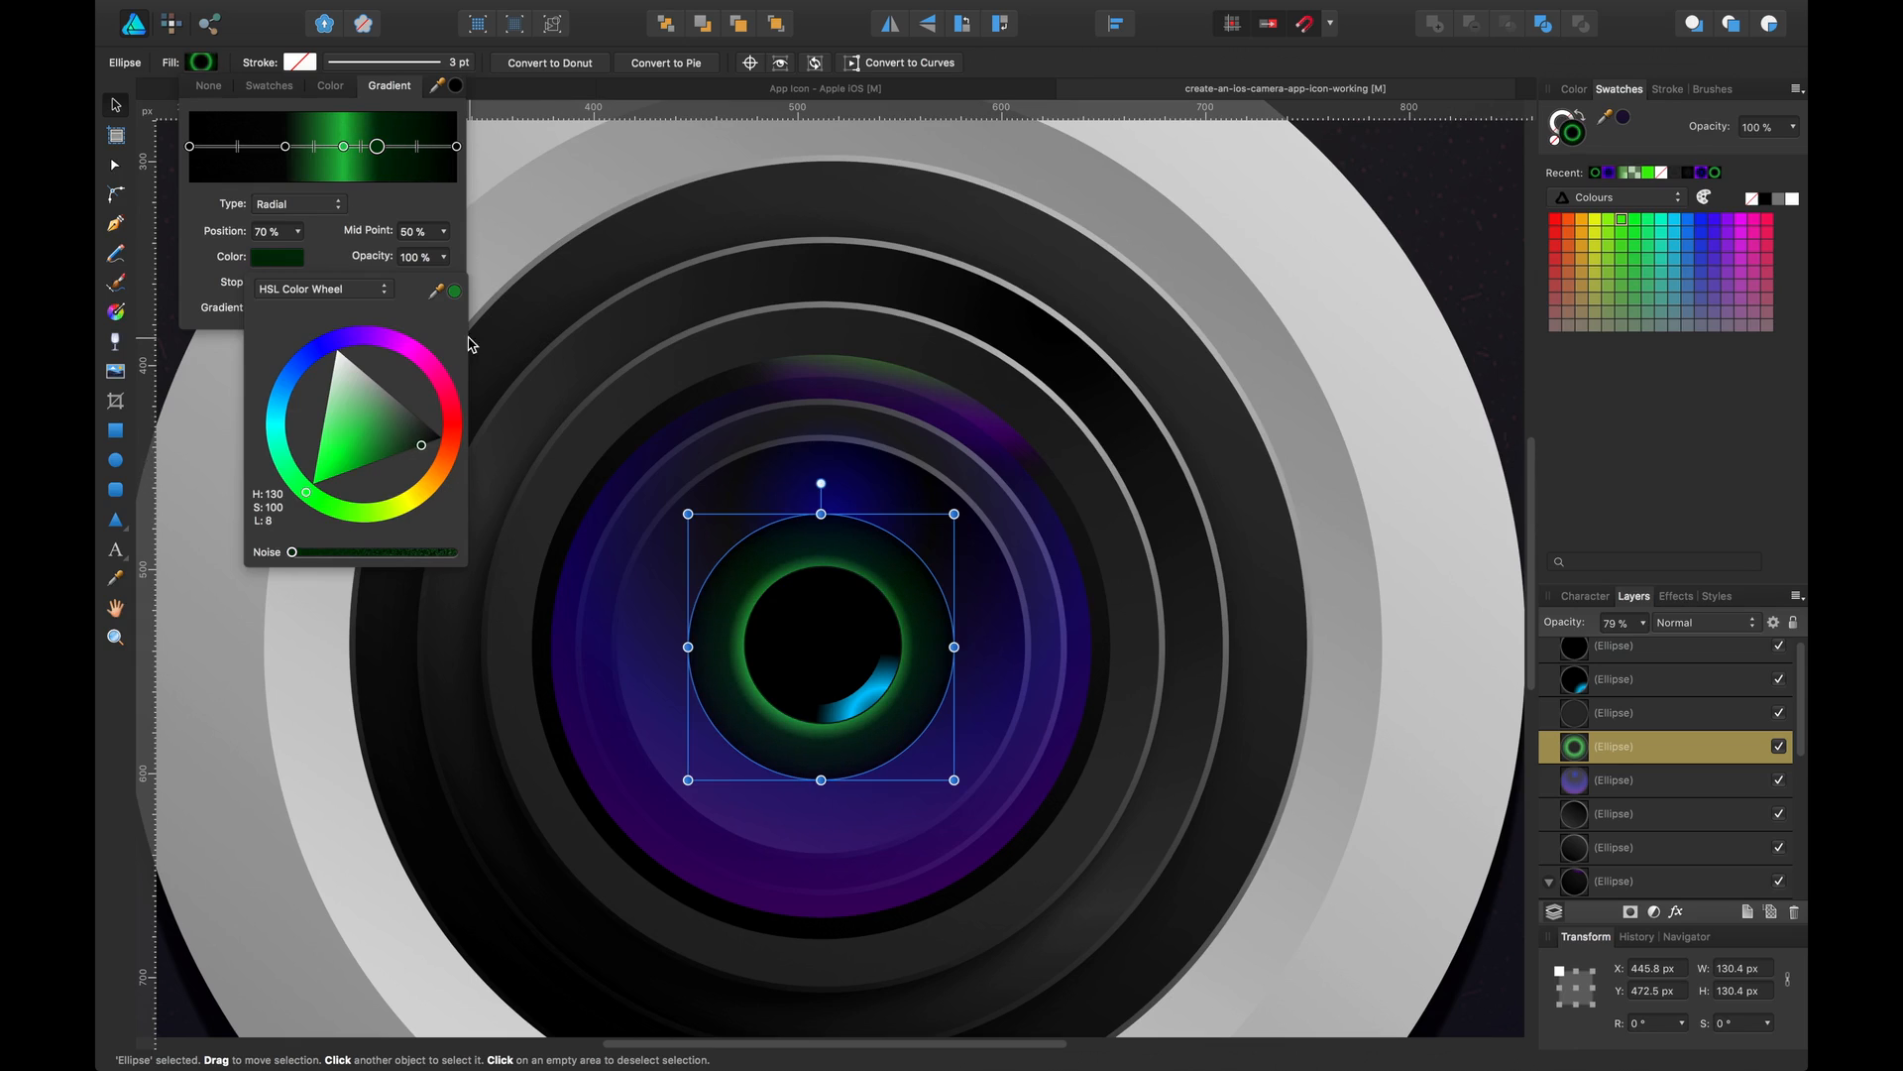
drag(378, 146, 376, 147)
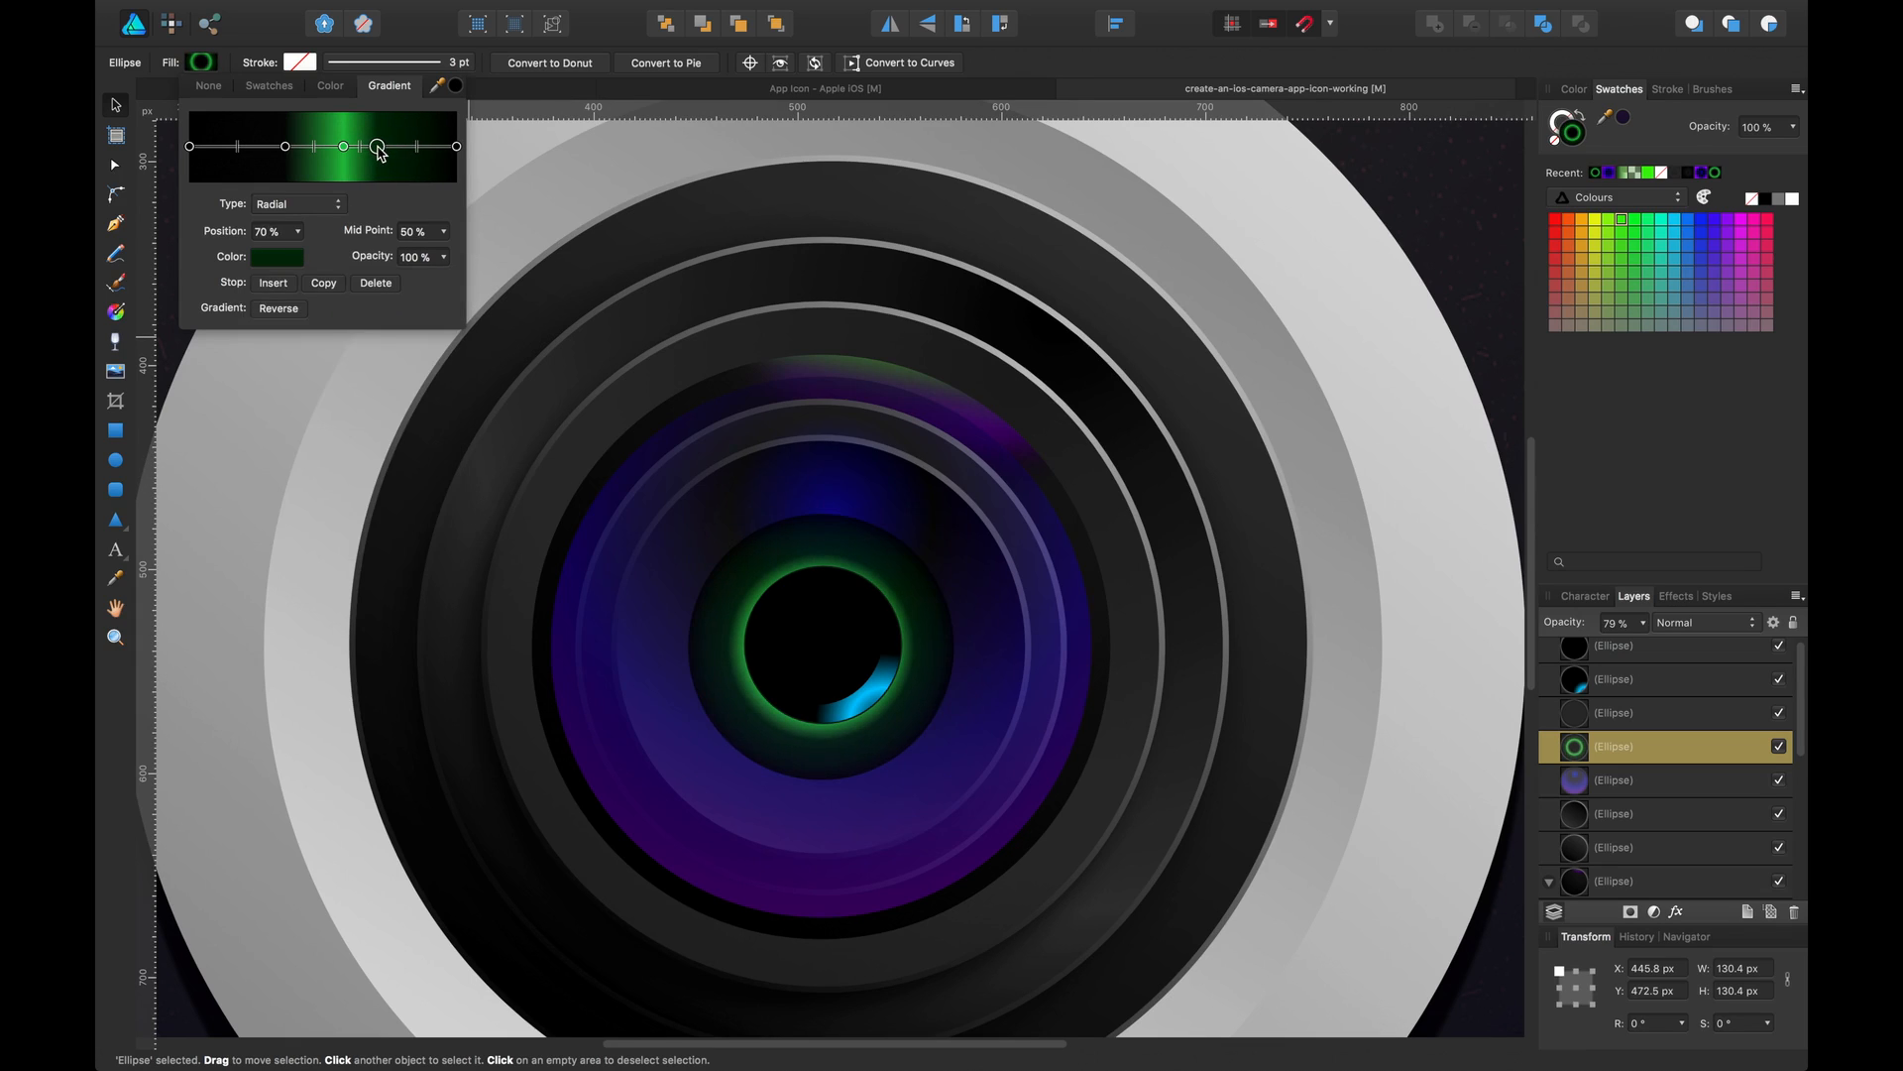
Tilt the green ring's radial gradient slightly upward with the Fill tool
click(115, 311)
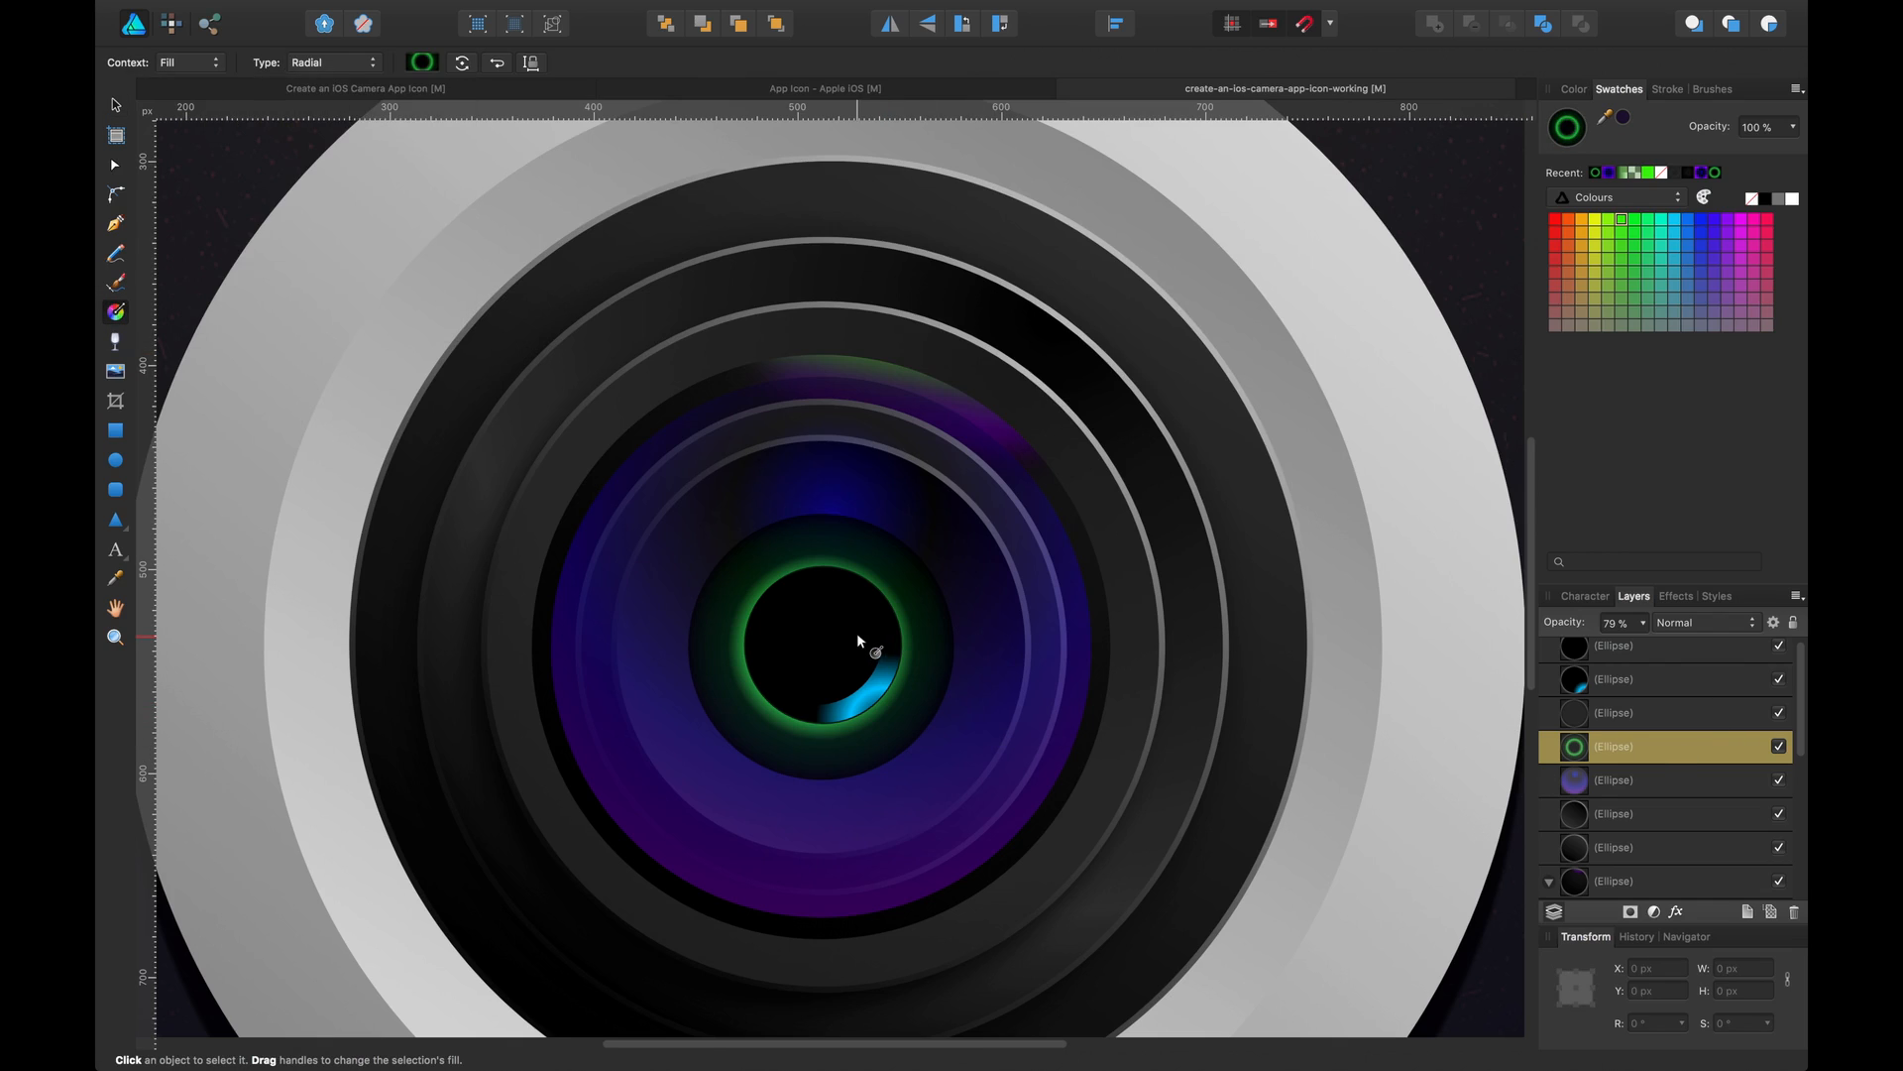
click(877, 649)
click(1665, 752)
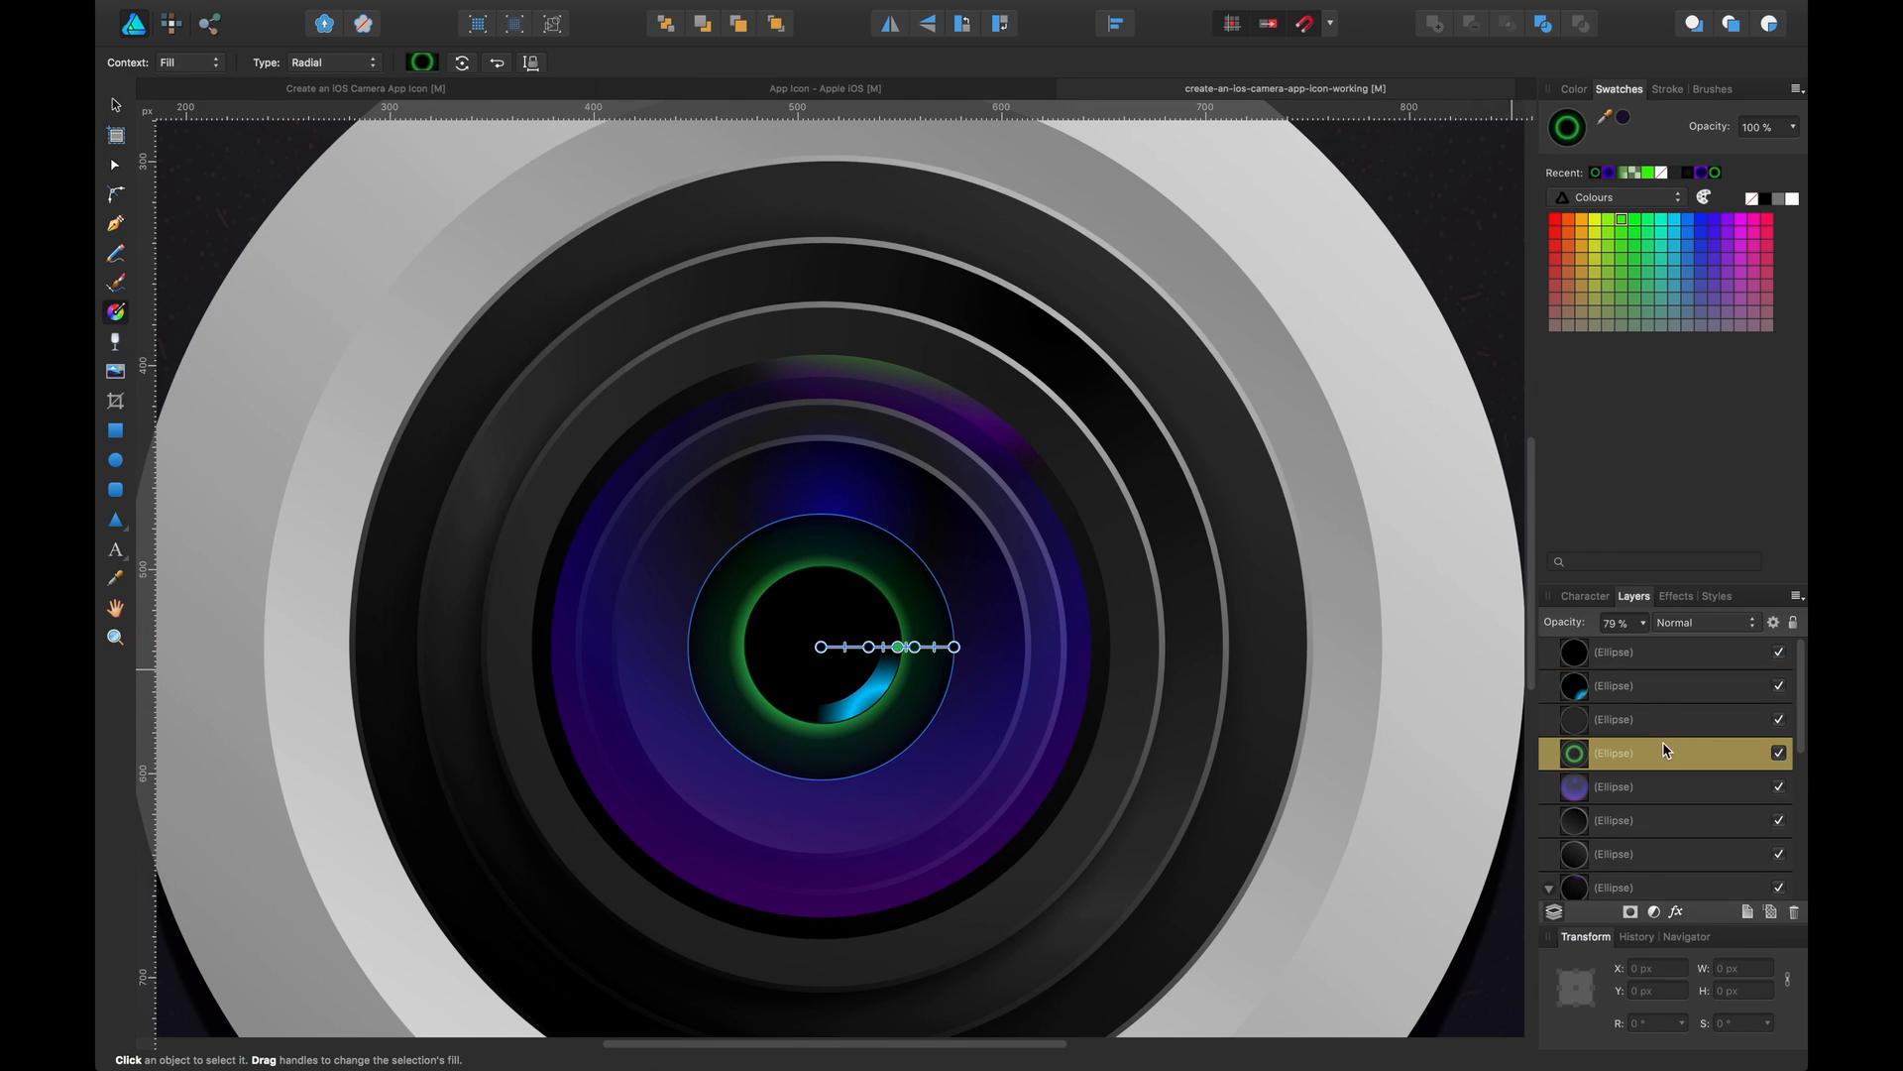
mouse_move(959, 647)
mouse_down()
mouse_move(990, 645)
mouse_move(954, 620)
mouse_up()
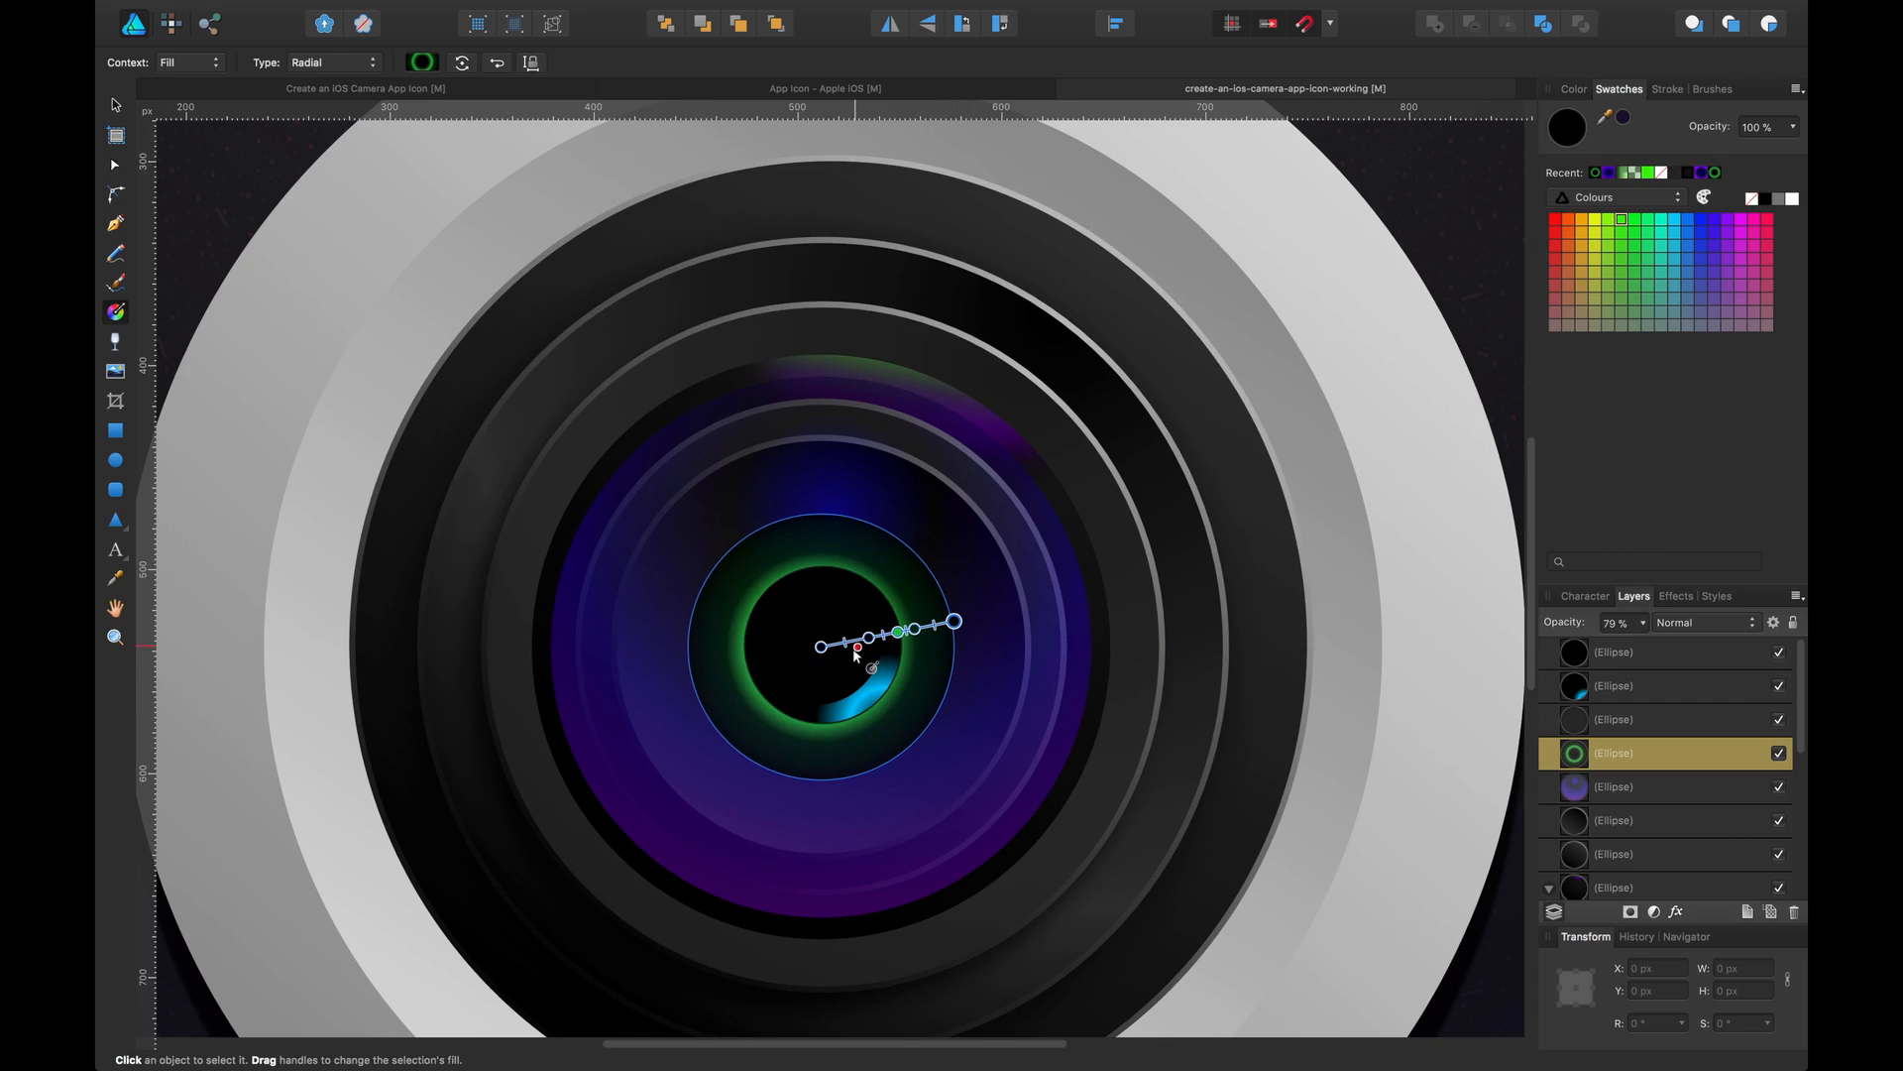
mouse_move(821, 647)
mouse_down()
mouse_move(823, 665)
mouse_move(827, 648)
mouse_up()
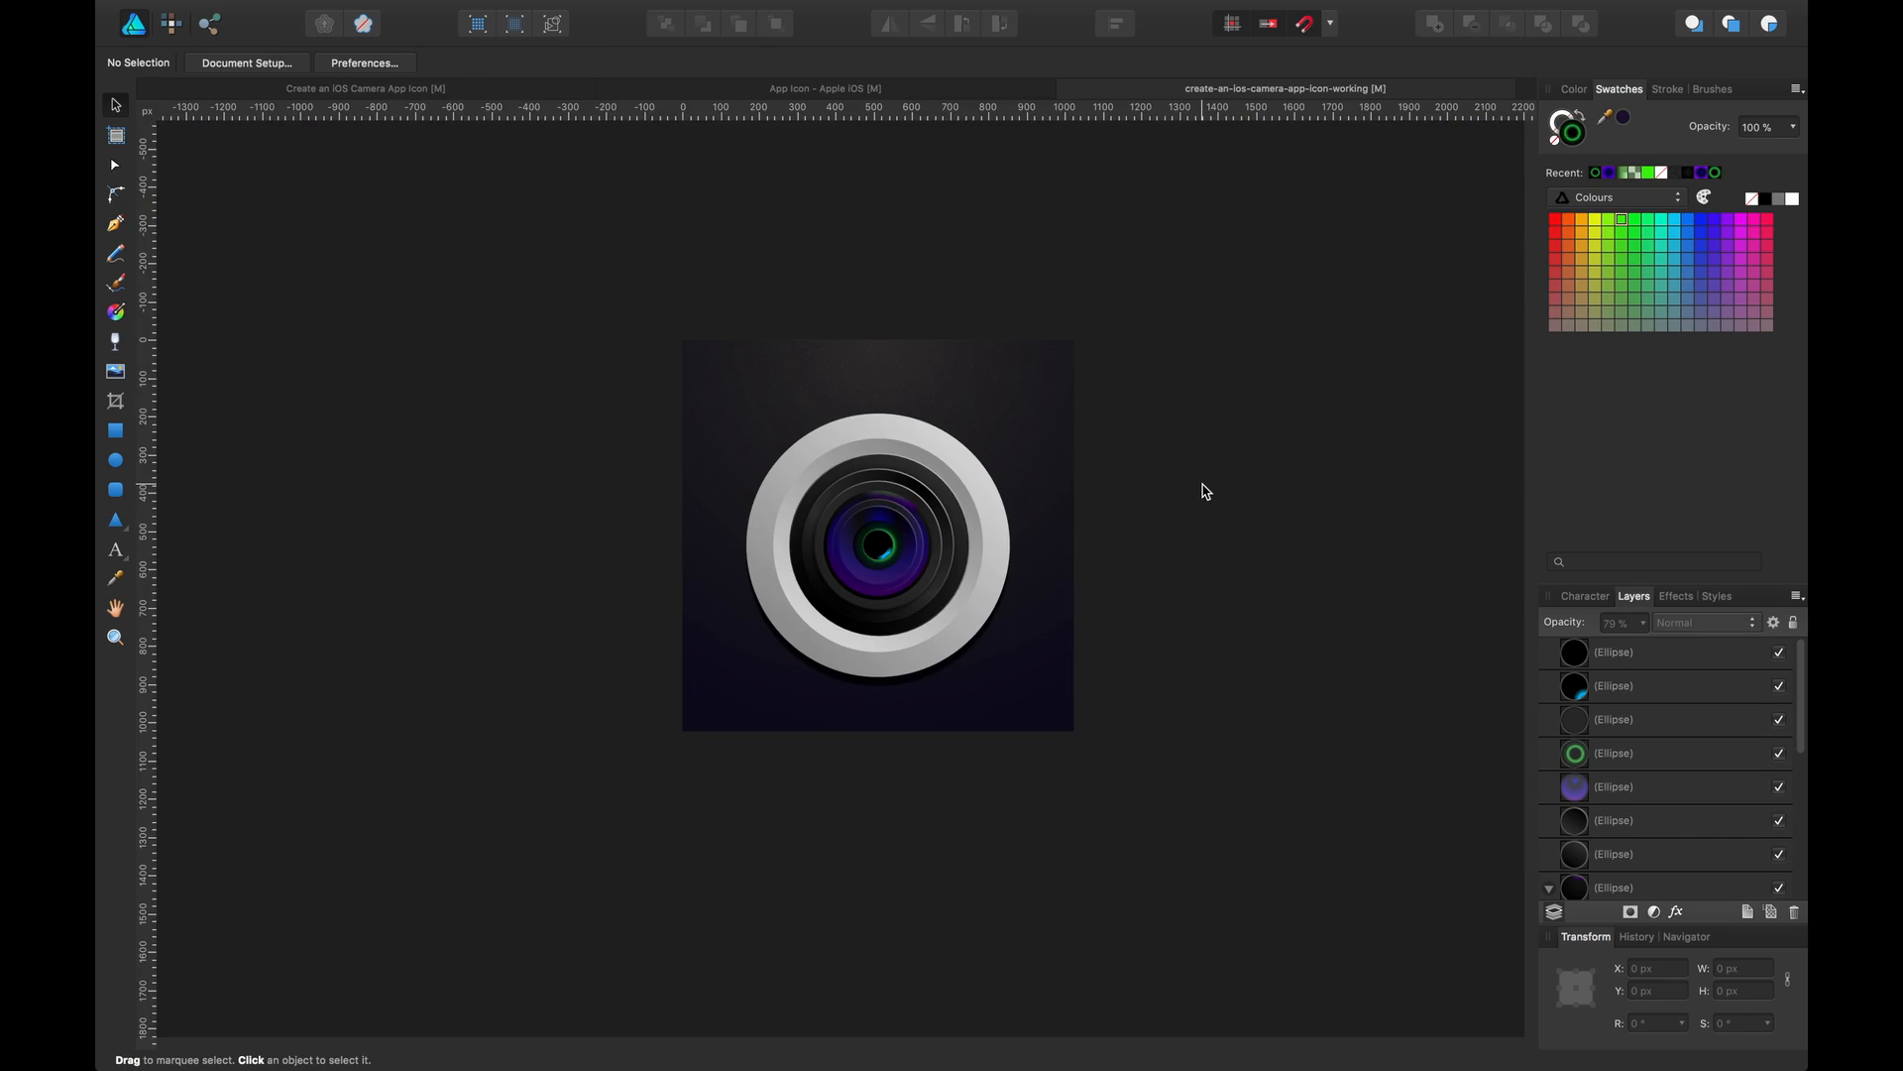
Save the working document and select the pupil ellipse
key(super+equal)
key(super+equal)
key(super+s)
drag(1046, 383, 910, 389)
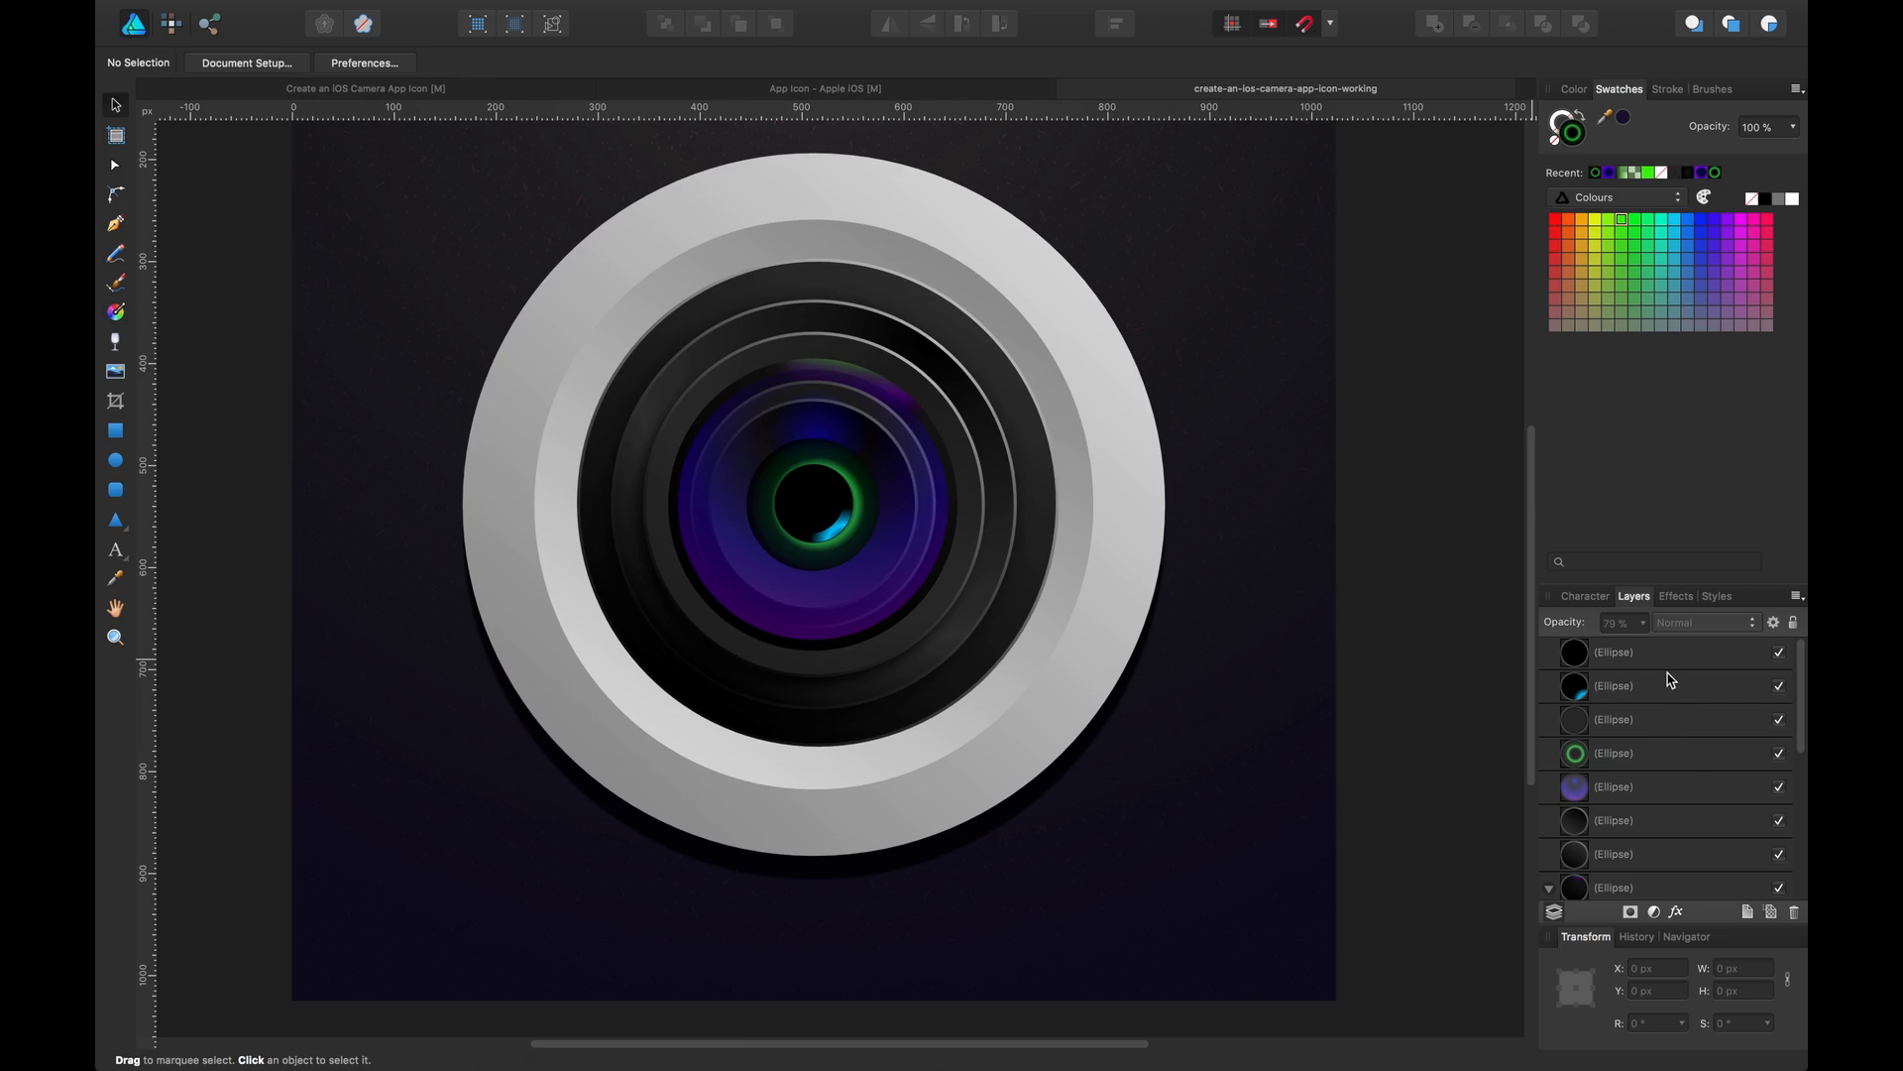
click(1666, 653)
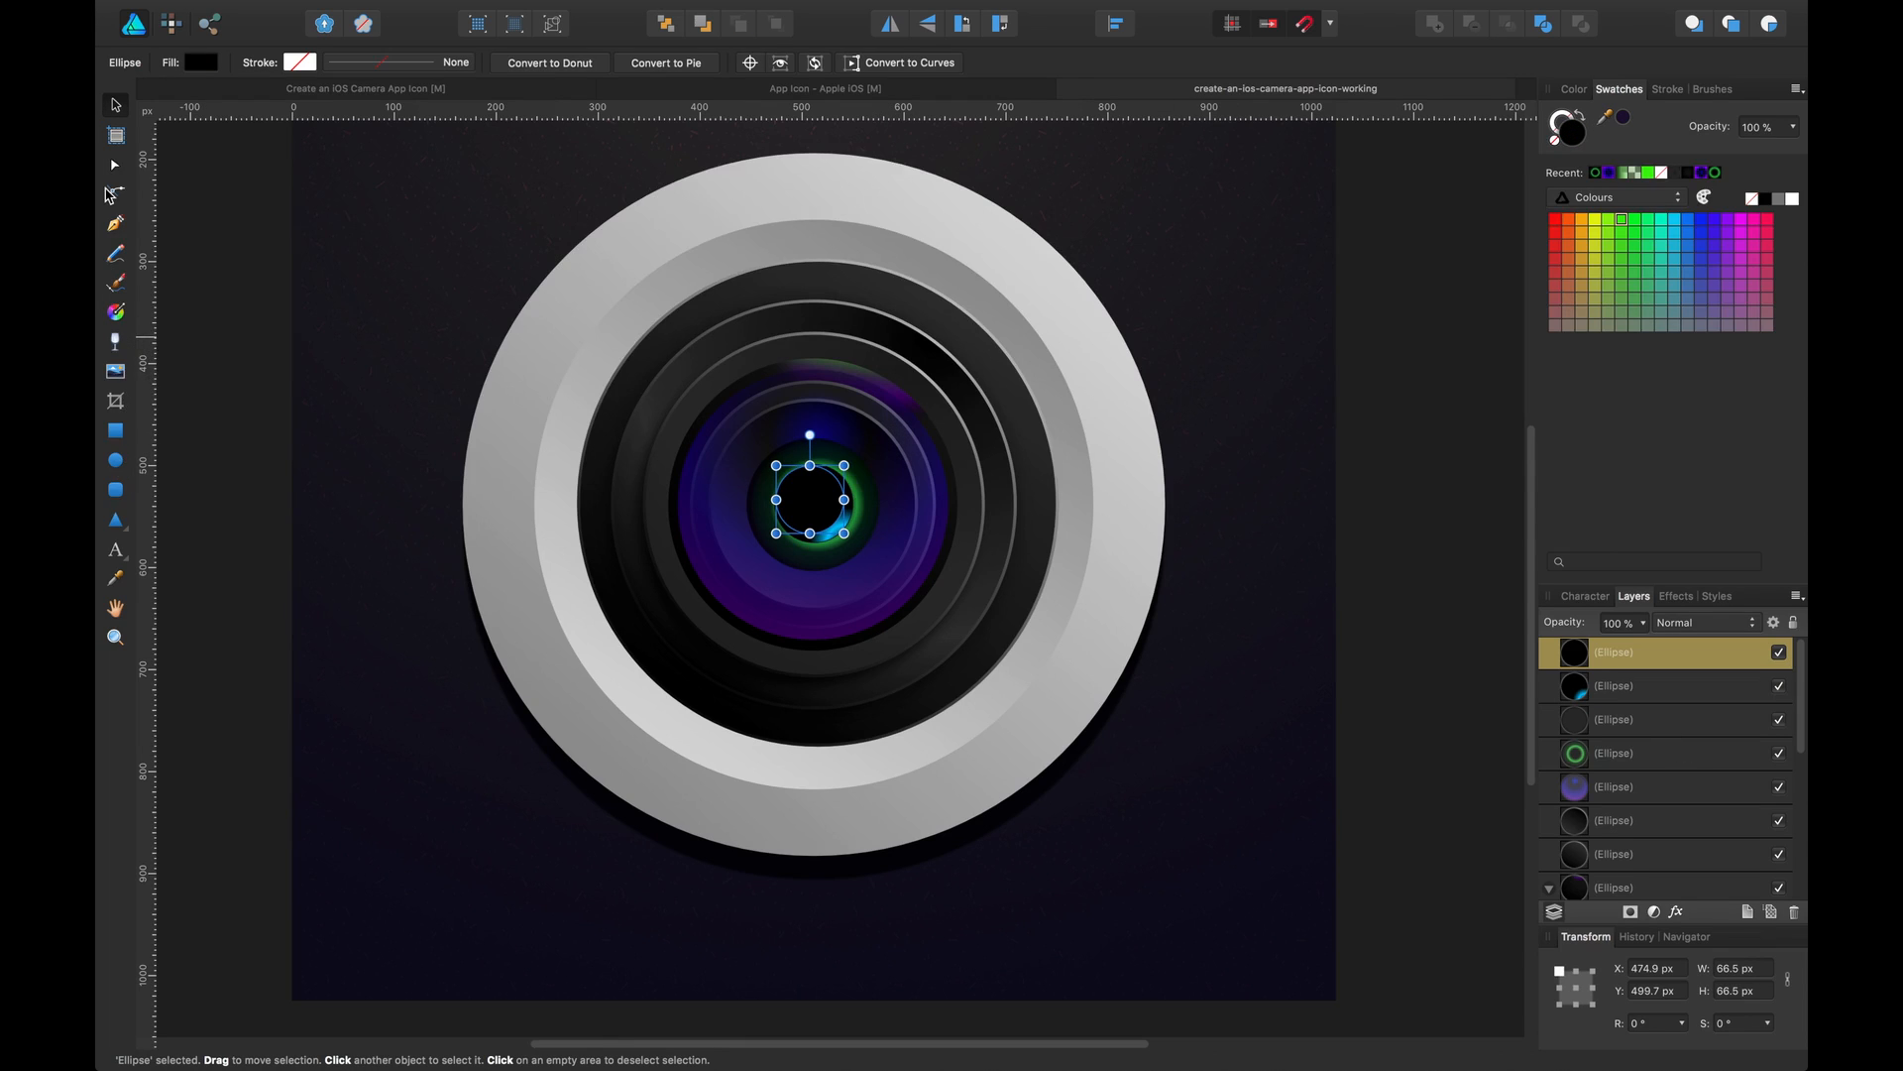
Switch to the reference icon document and inspect the lens group's reflection curves
click(326, 90)
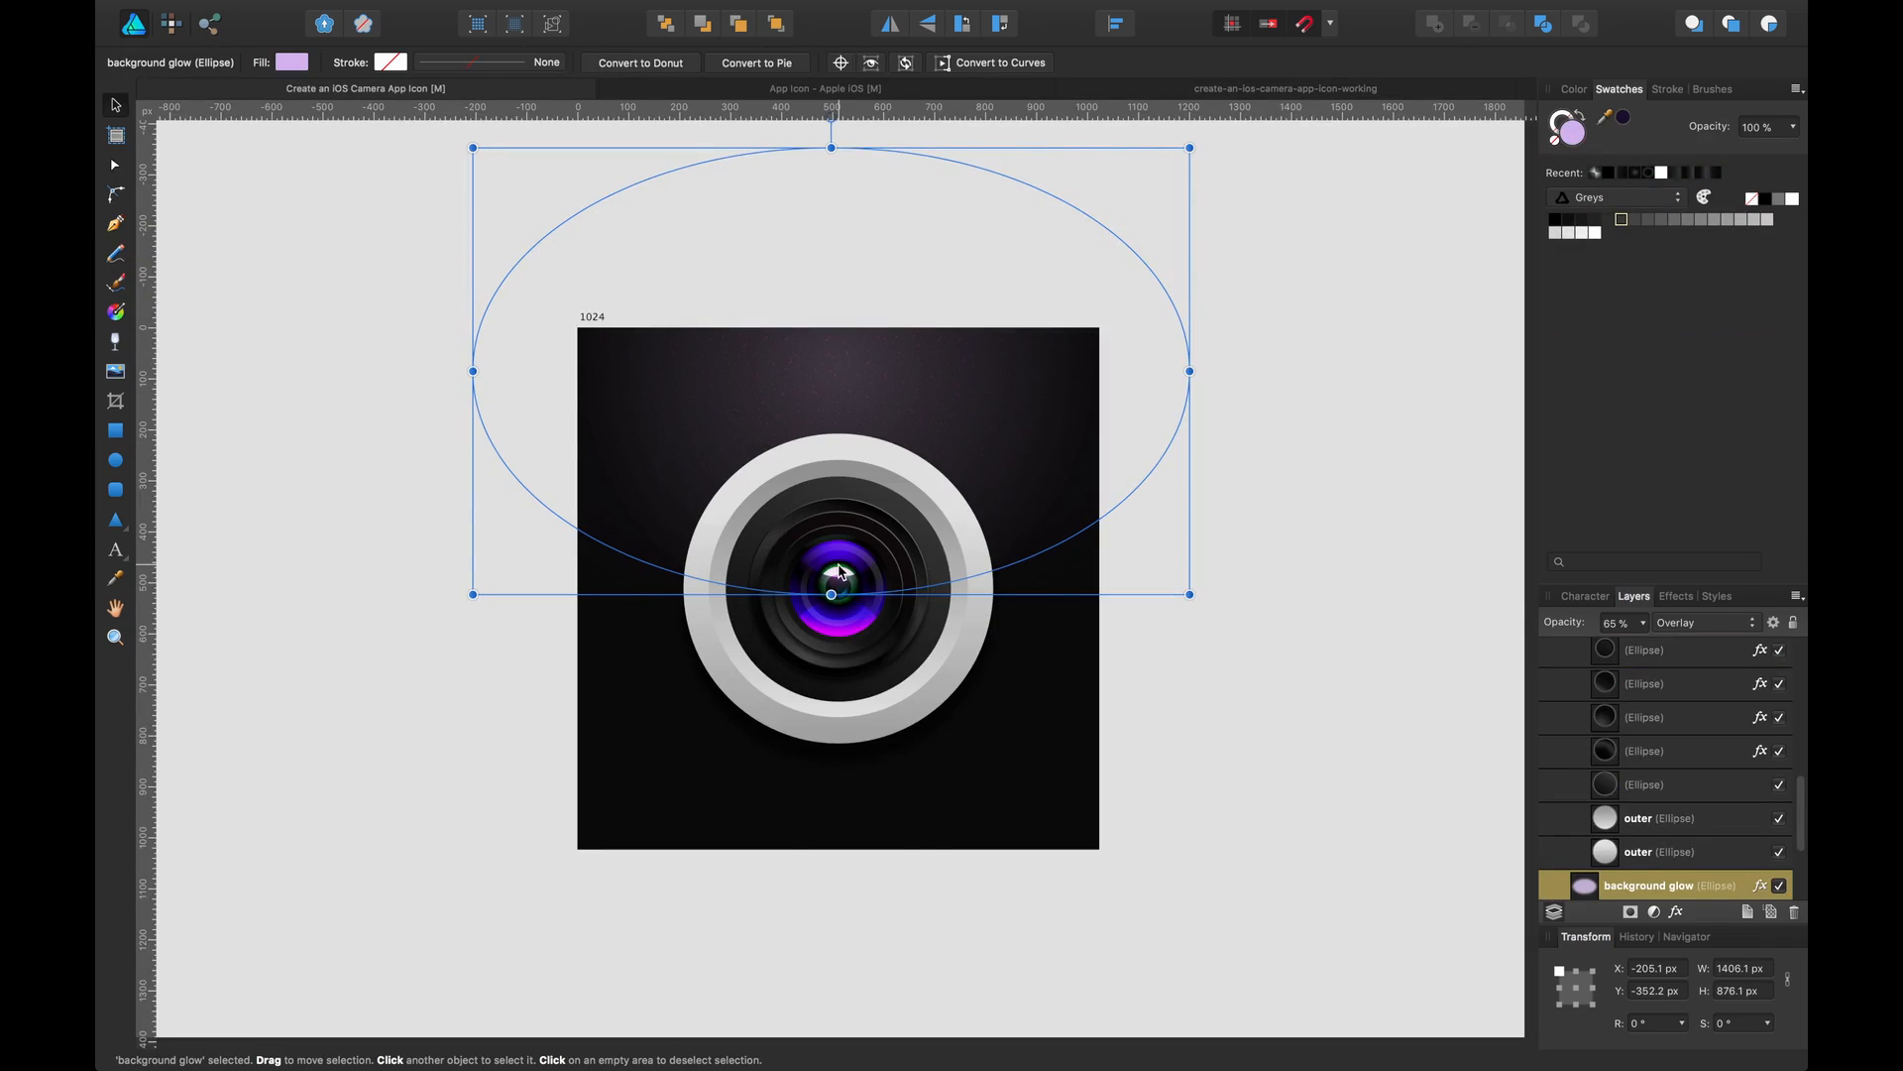
click(844, 565)
double_click(845, 562)
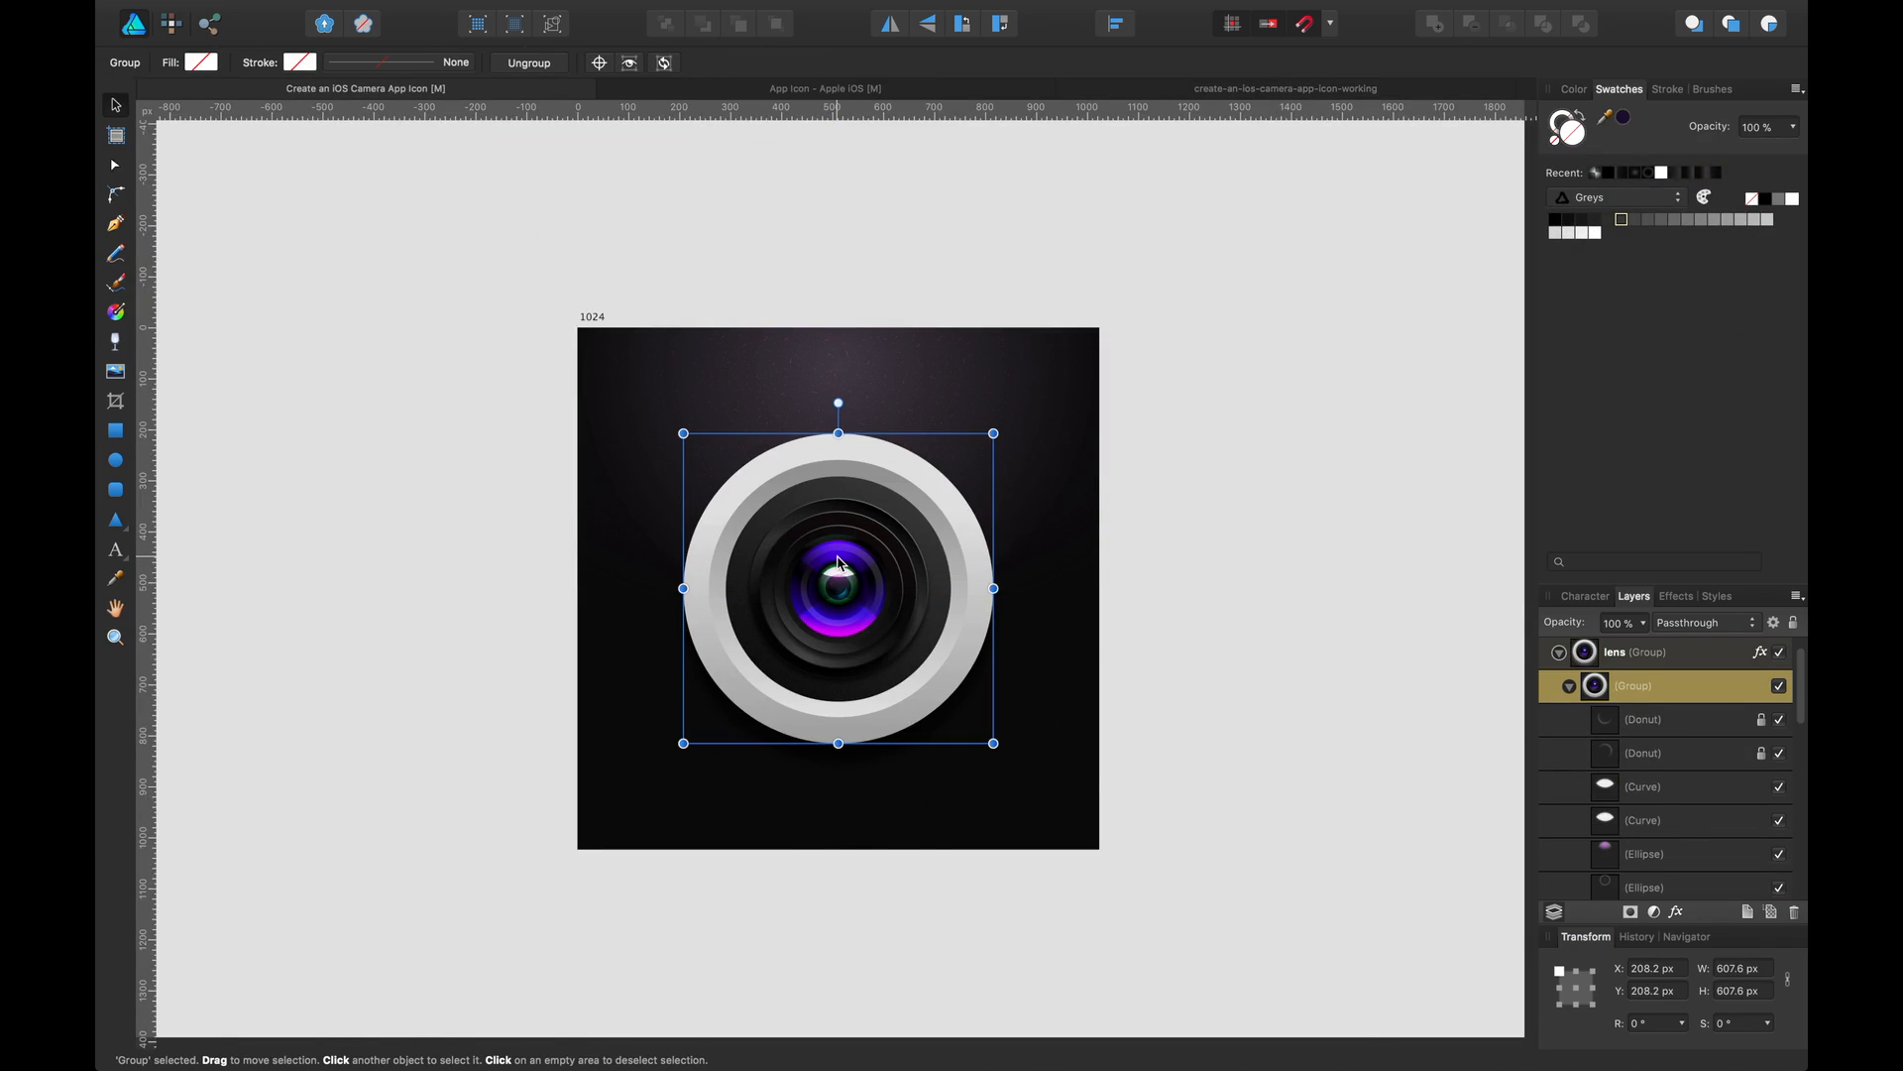
scroll(839, 563, up, 5)
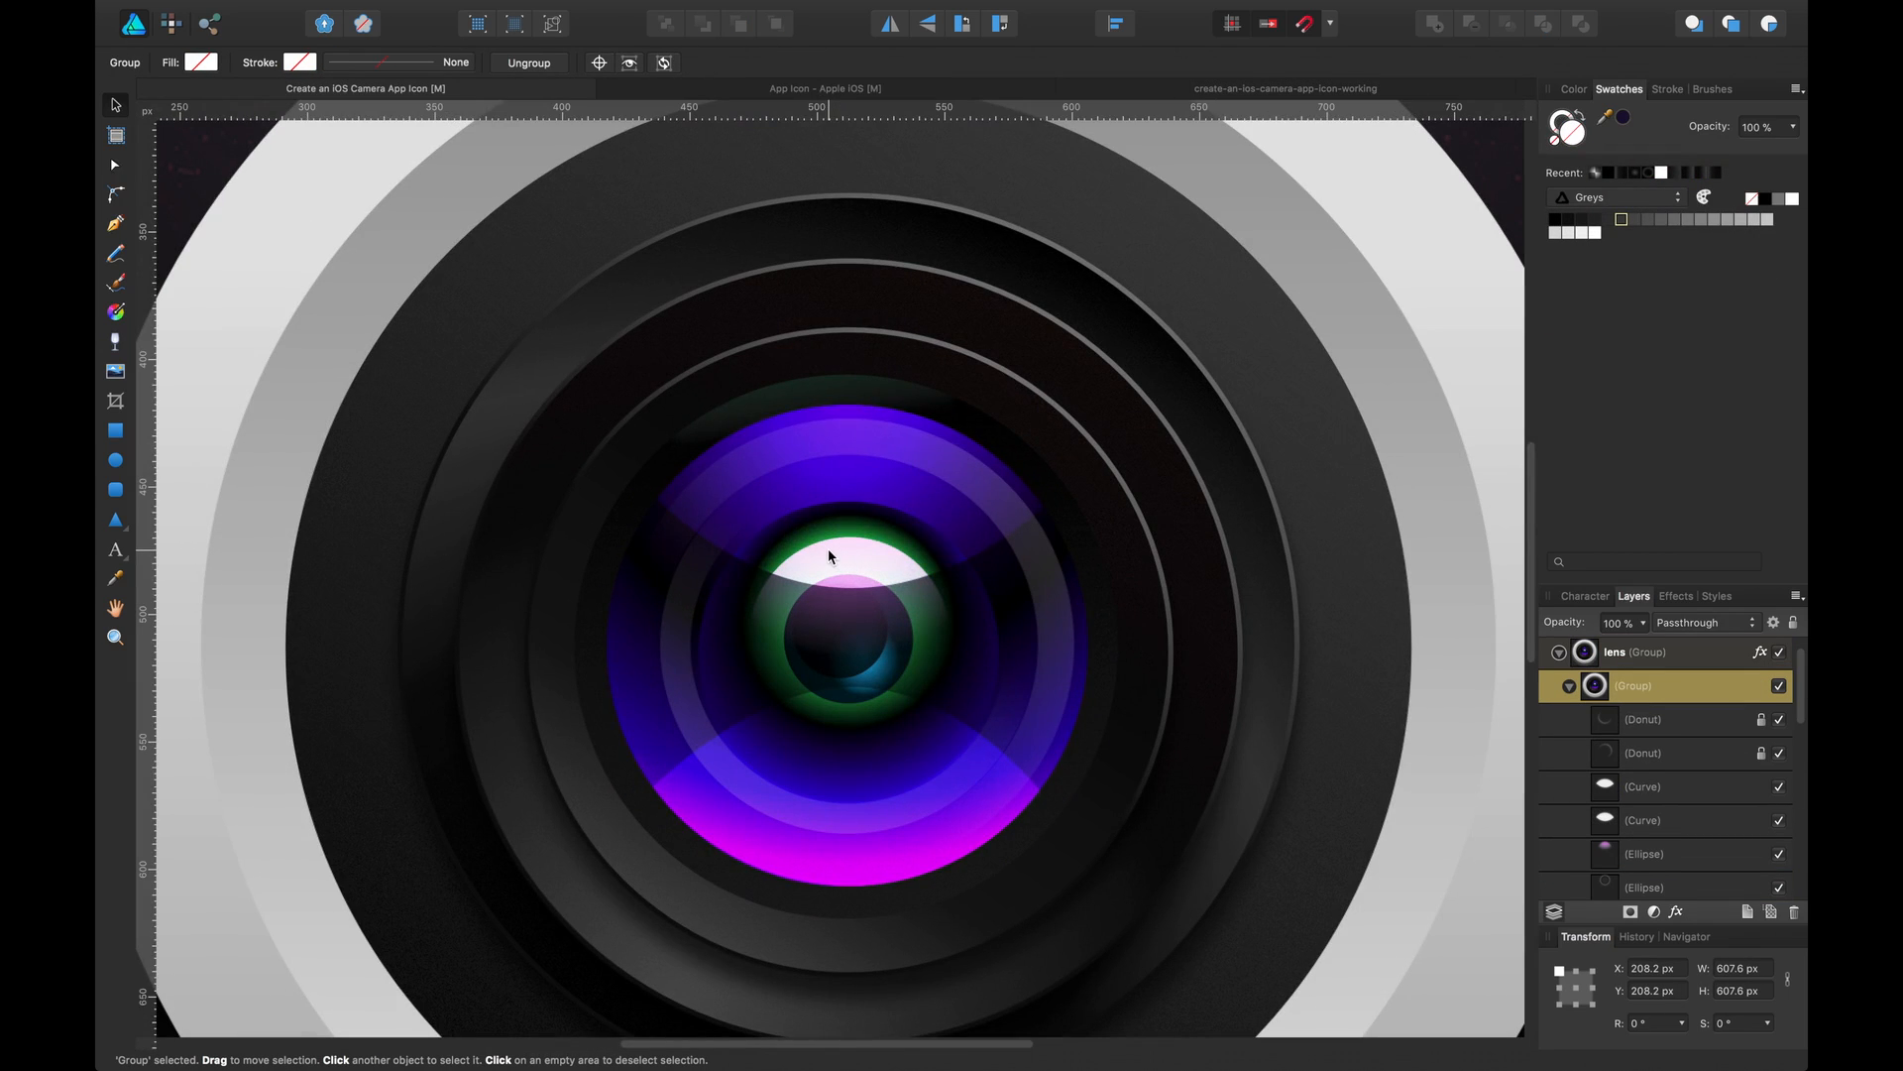
click(830, 556)
click(801, 836)
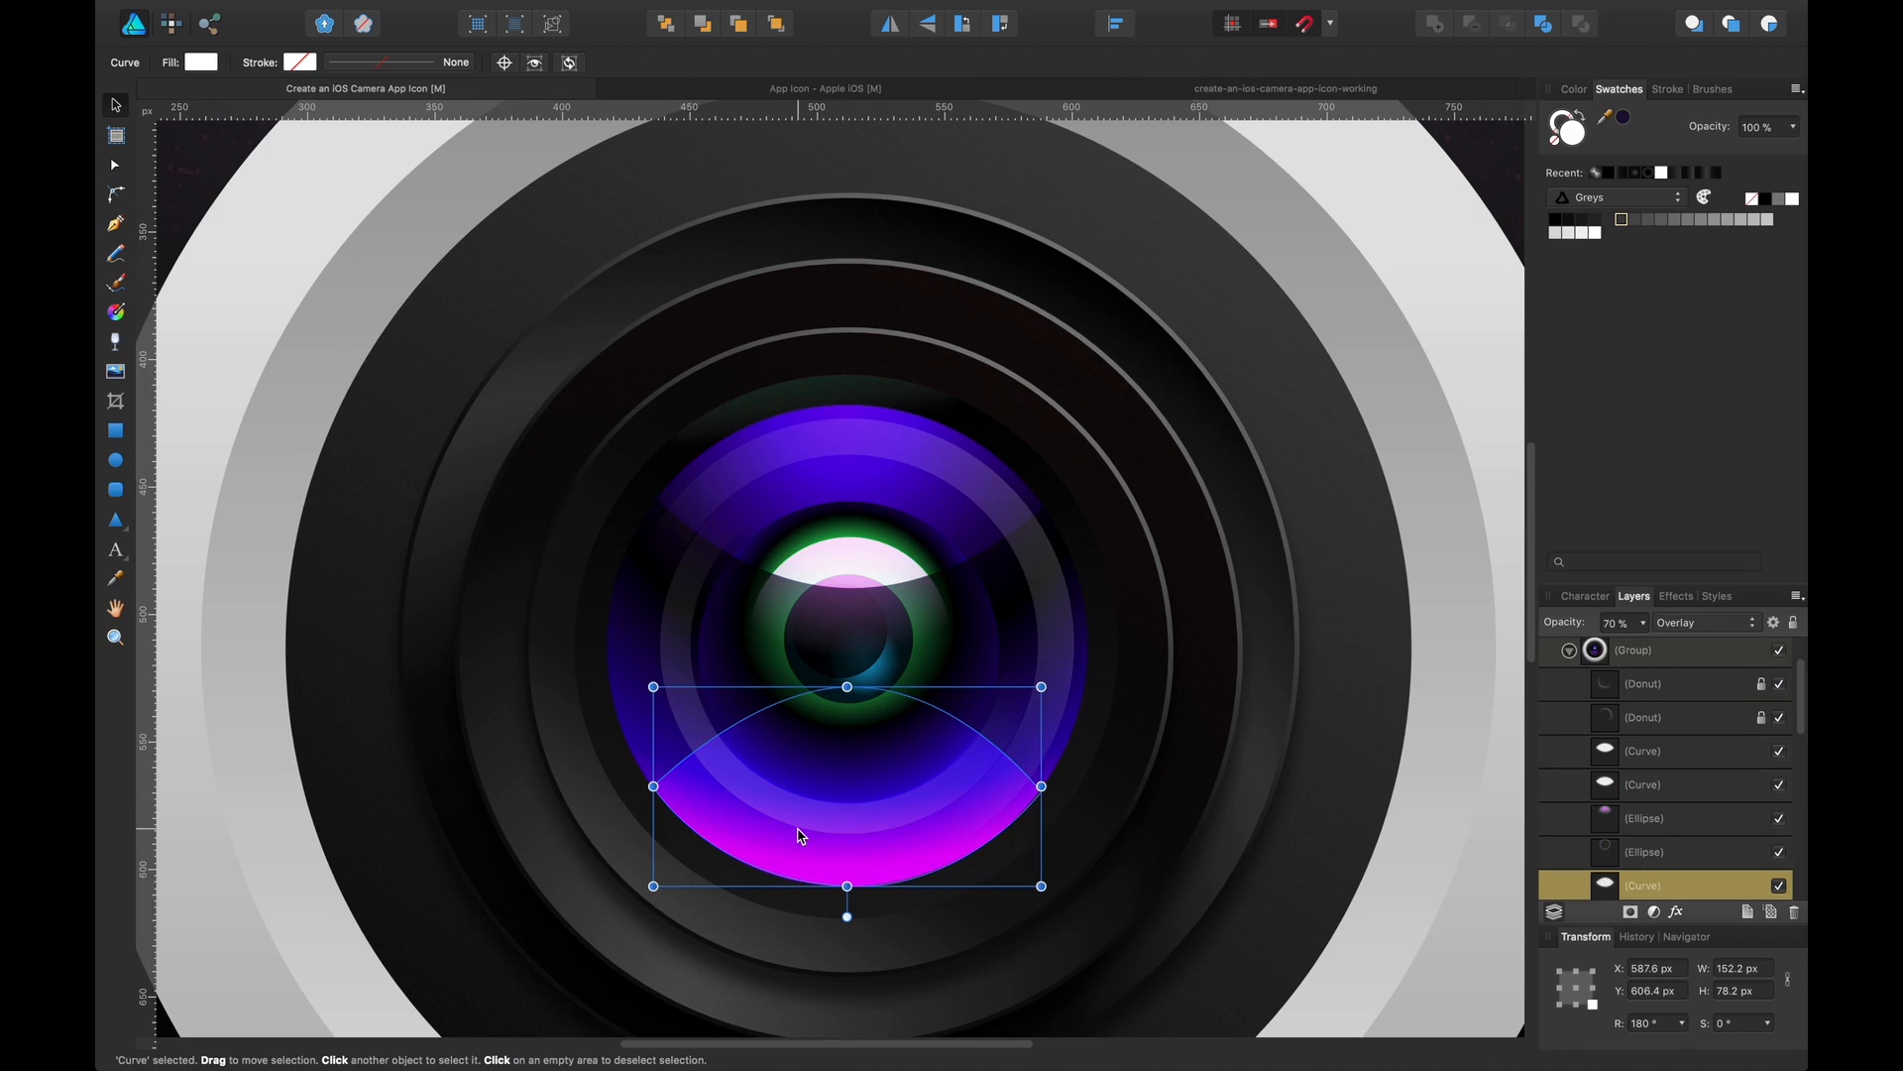
click(804, 548)
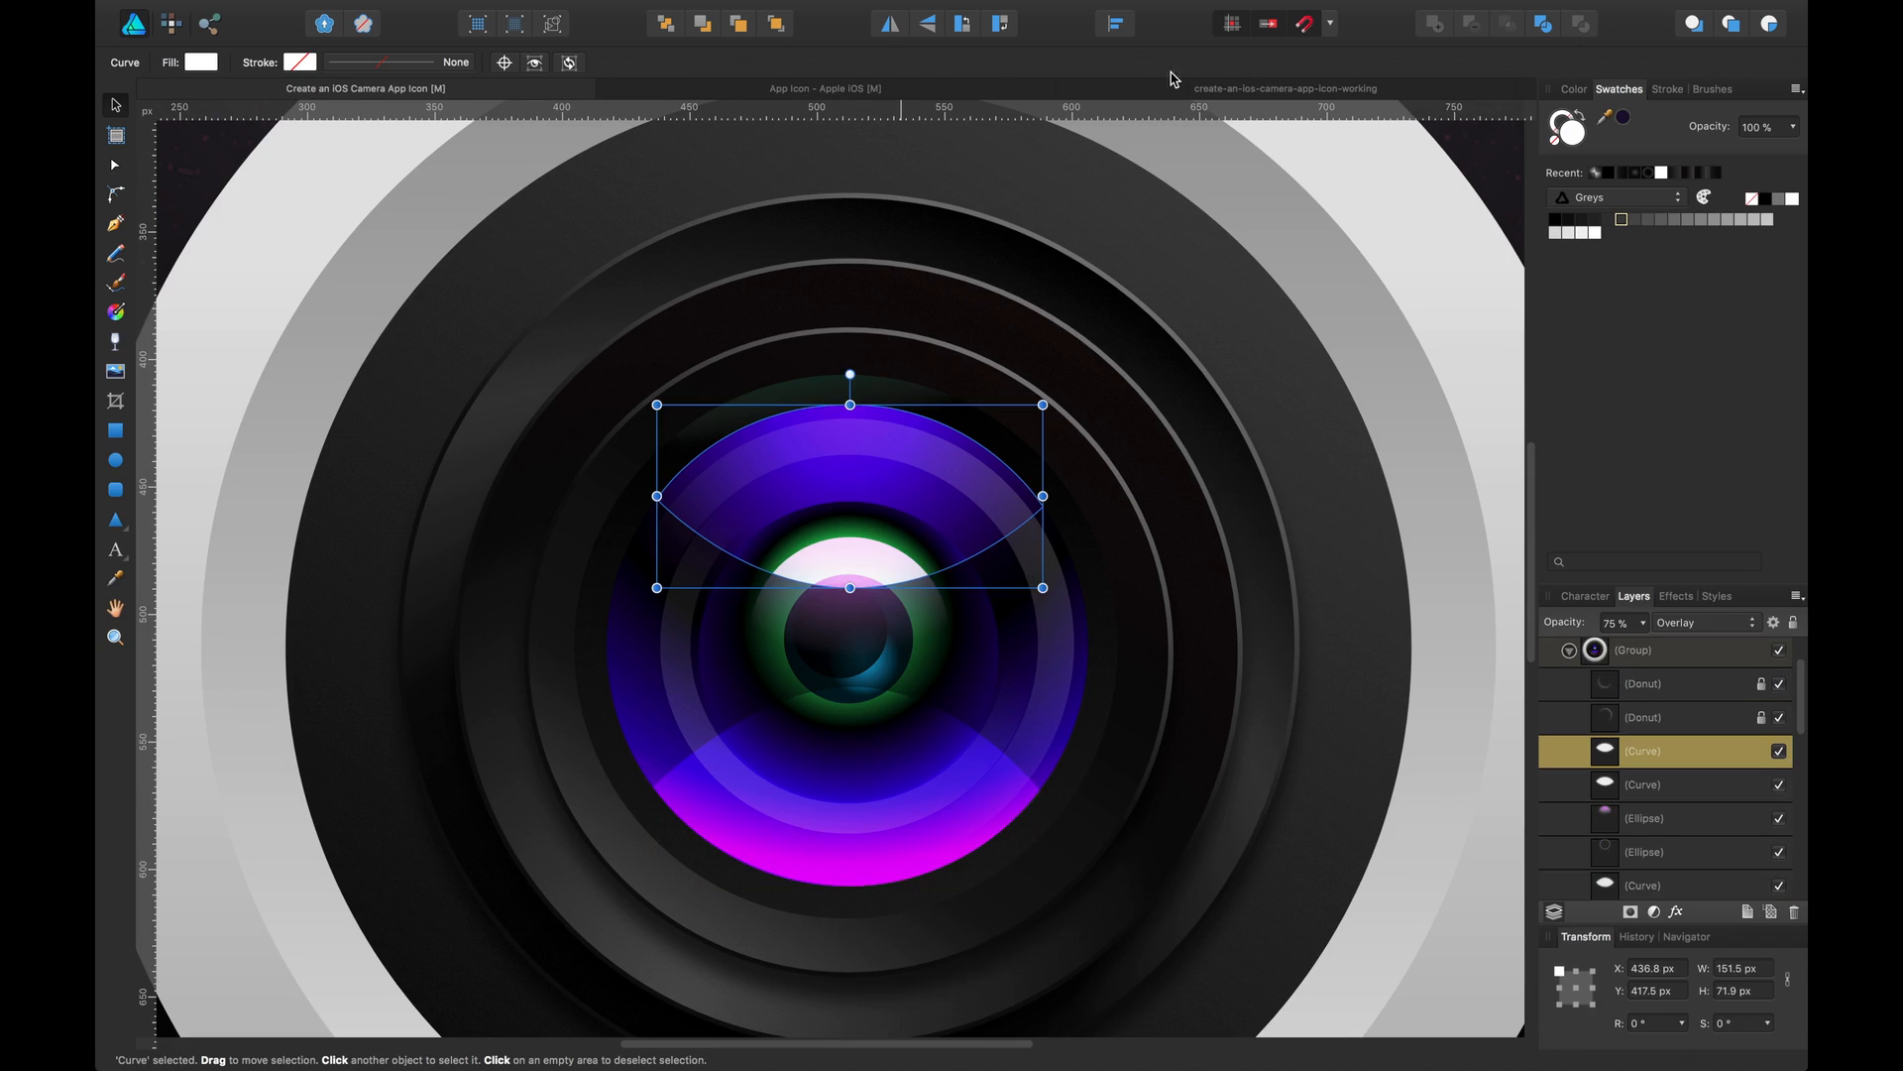
Return to the working document and draw a white ellipse about 193 × 149 px over the upper part of the lens
click(1195, 92)
click(1388, 441)
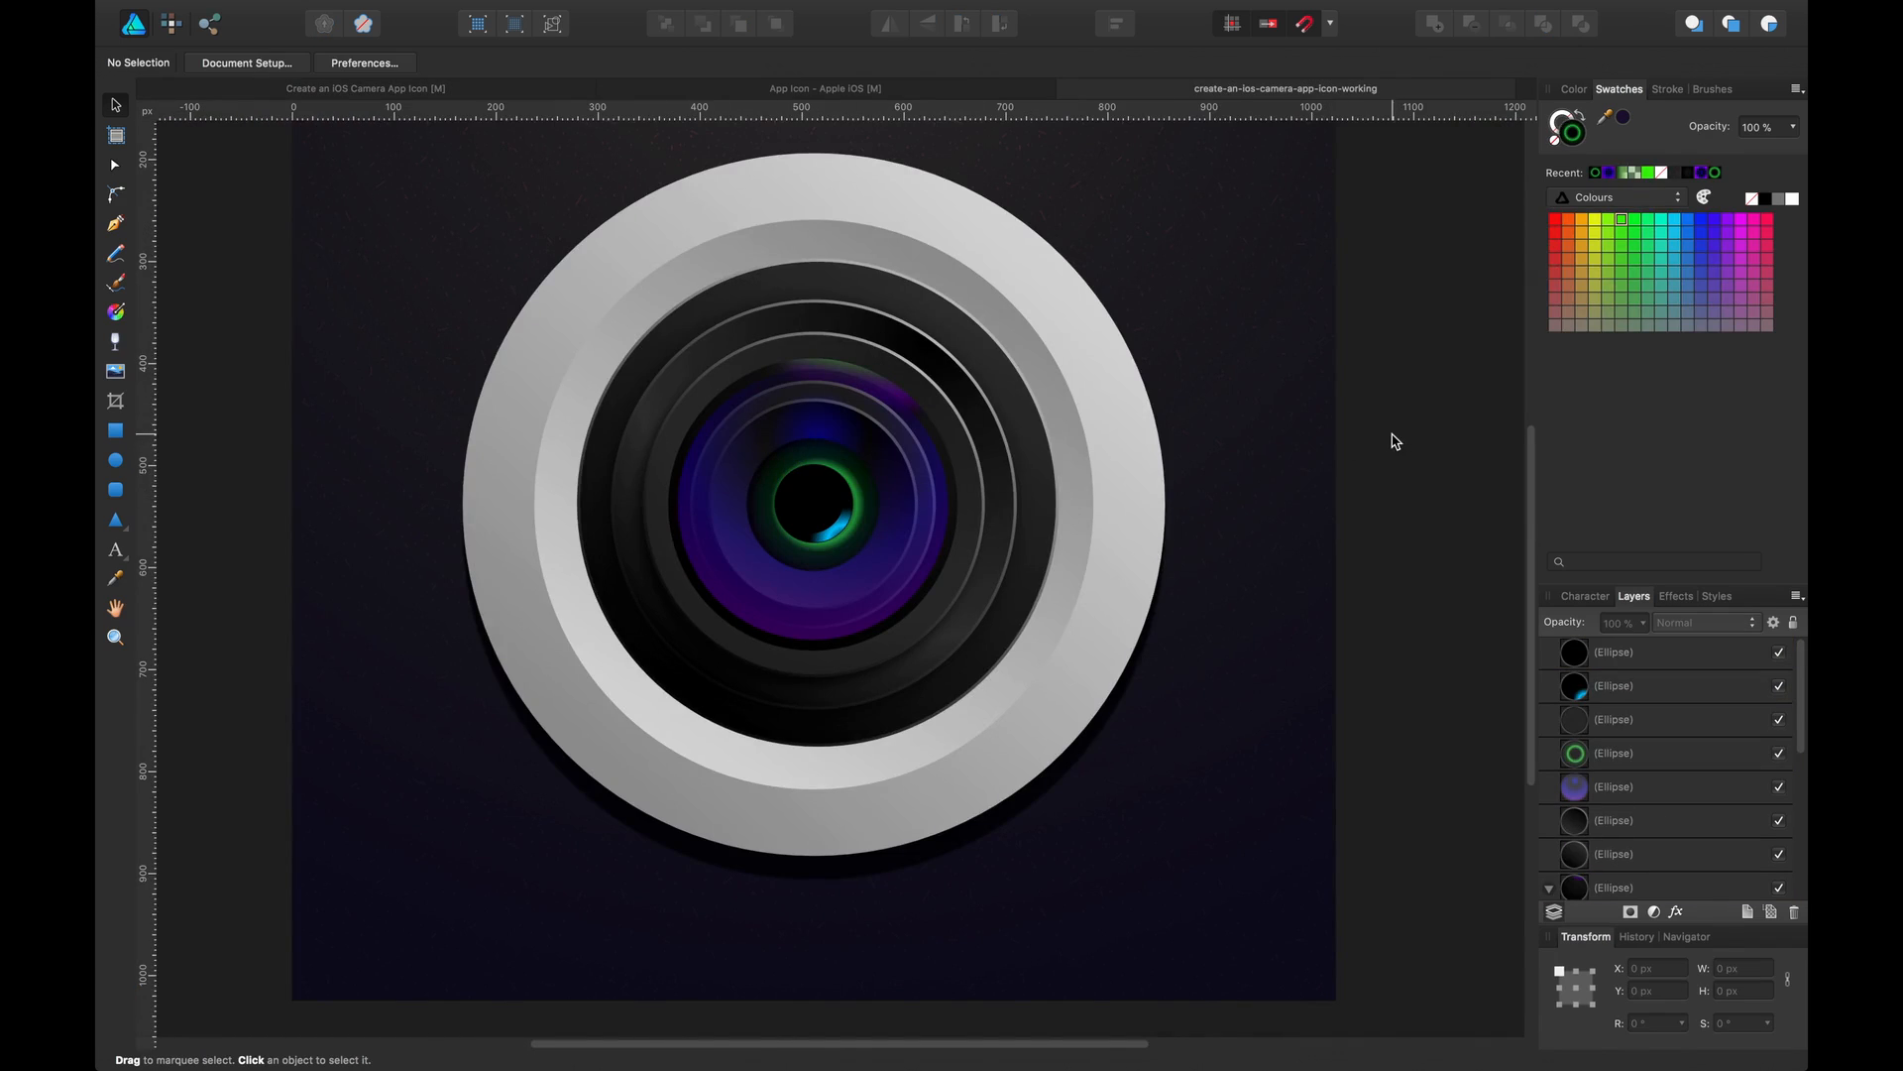
click(116, 464)
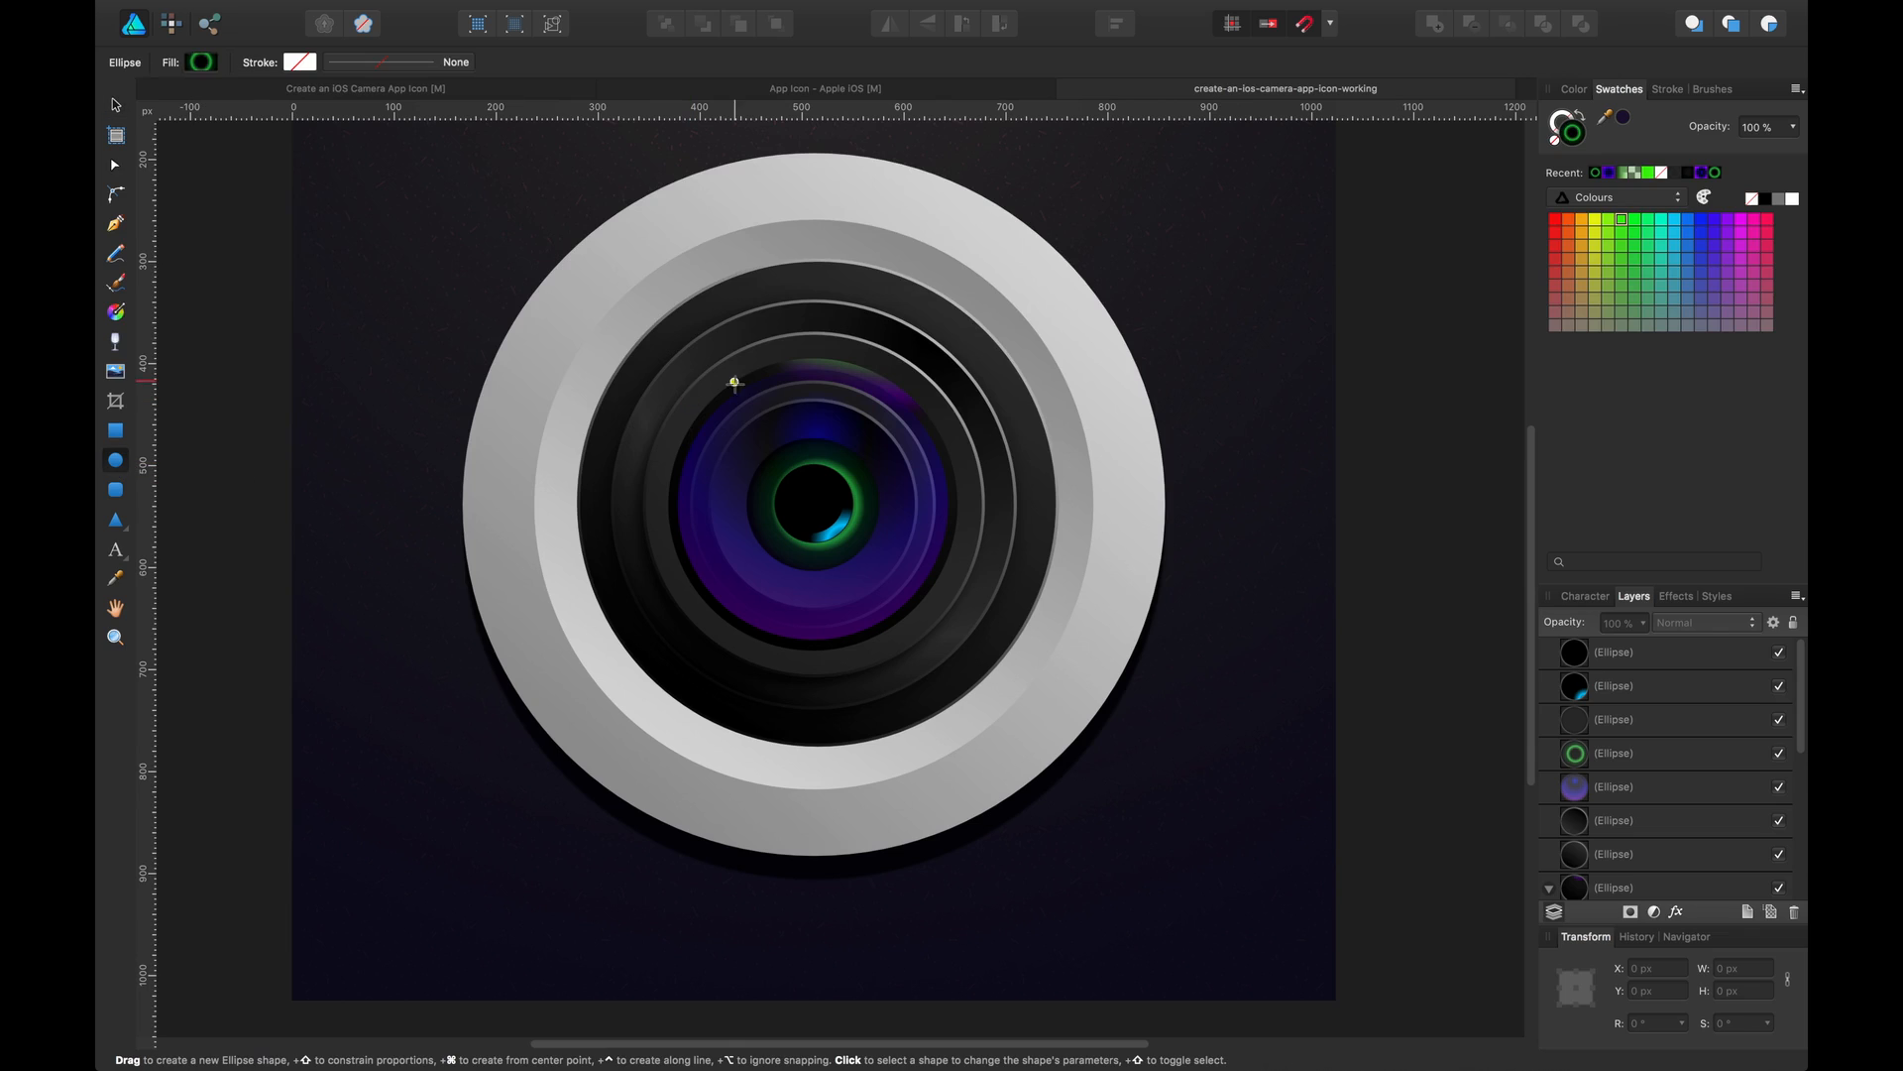
drag(733, 382, 931, 534)
key(d)
key(v)
drag(870, 429, 805, 430)
scroll(805, 430, up, 3)
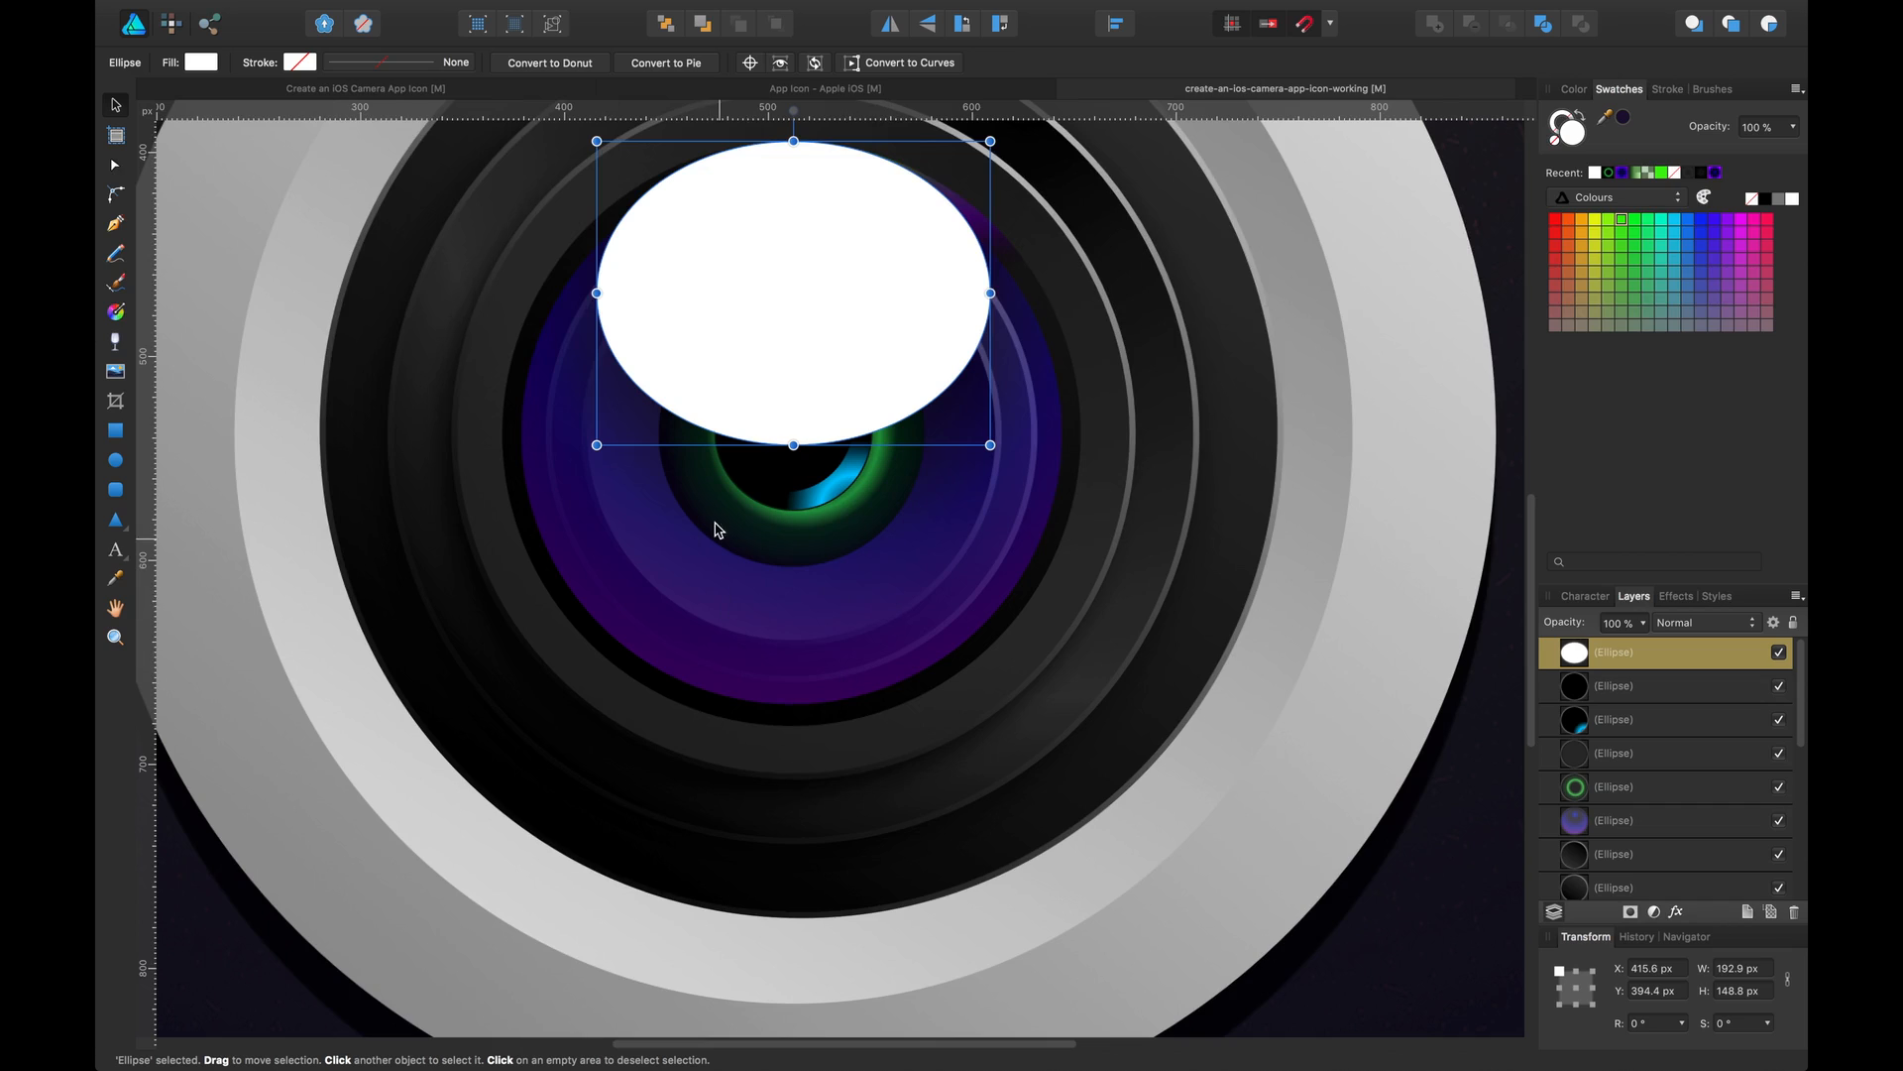
scroll(722, 531, up, 3)
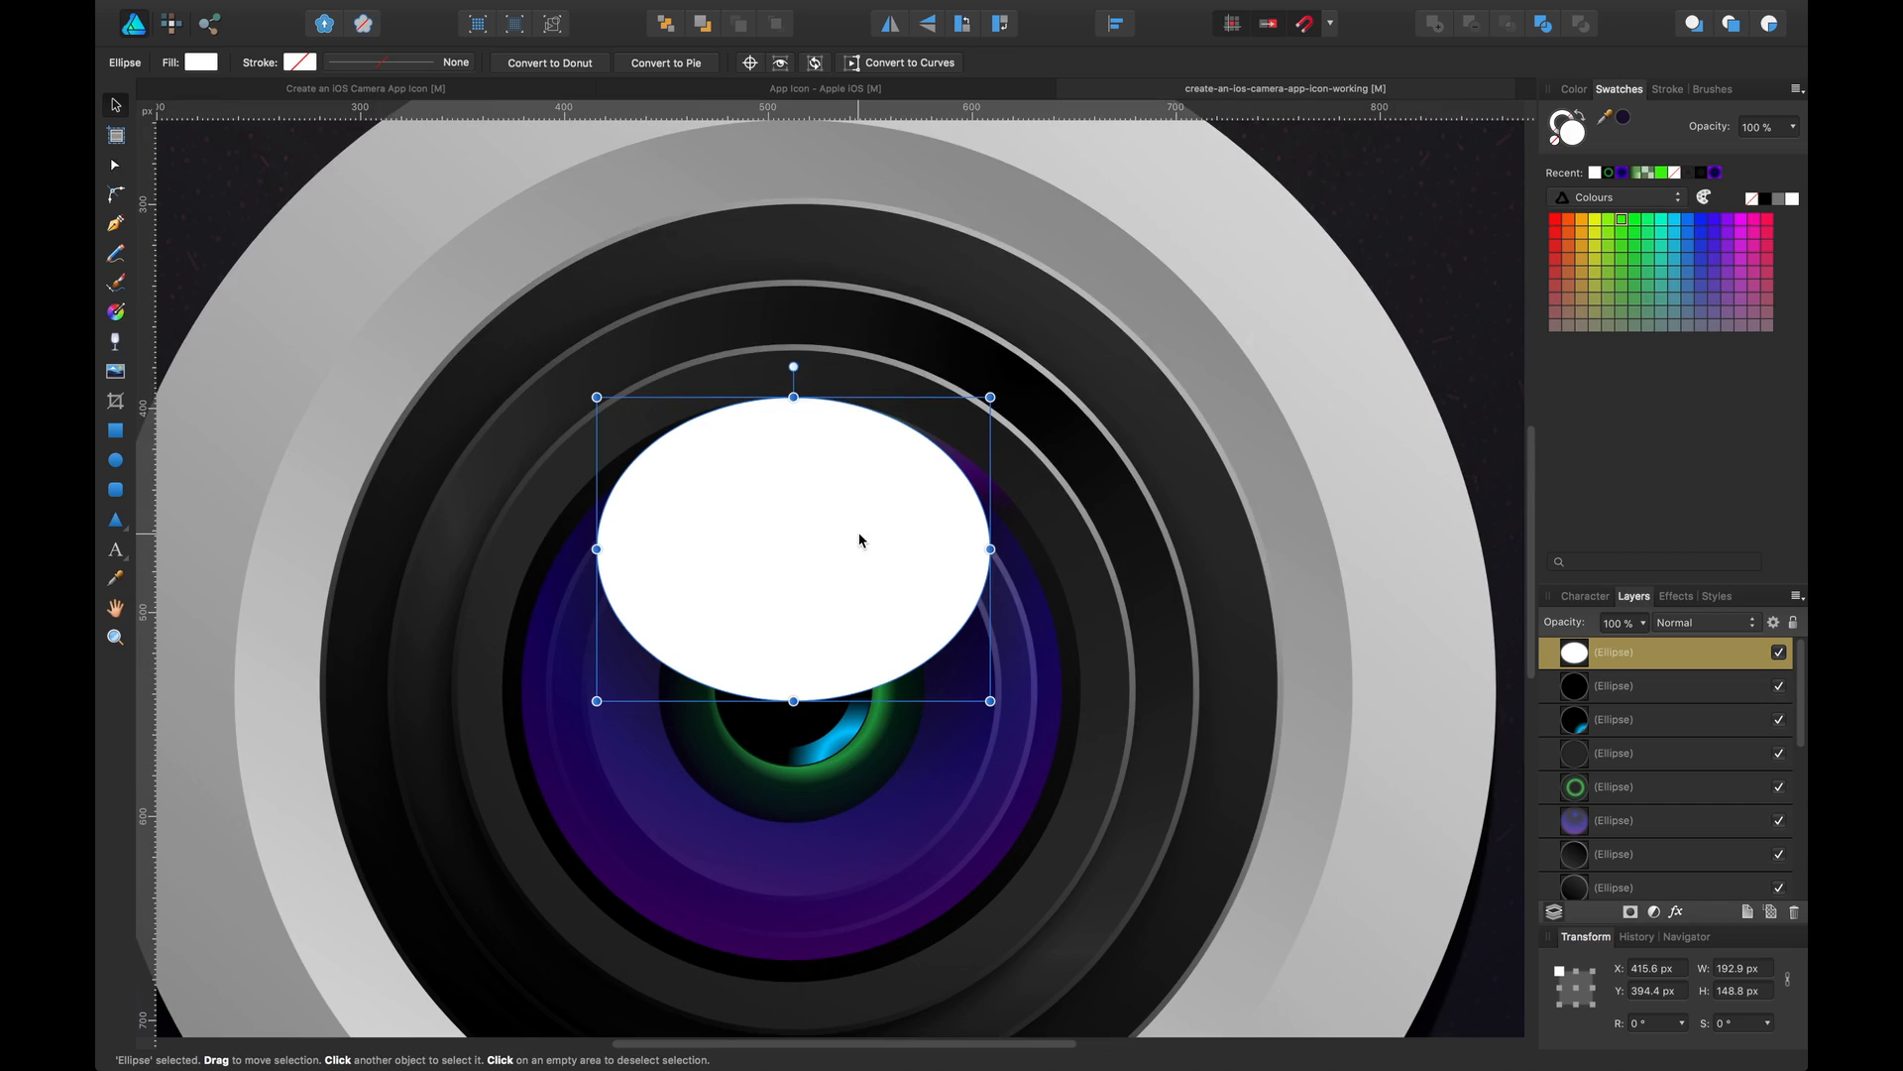
Convert the ellipse to curves, make its side nodes sharp and pull them outward into an eye-like reflection shape
click(938, 65)
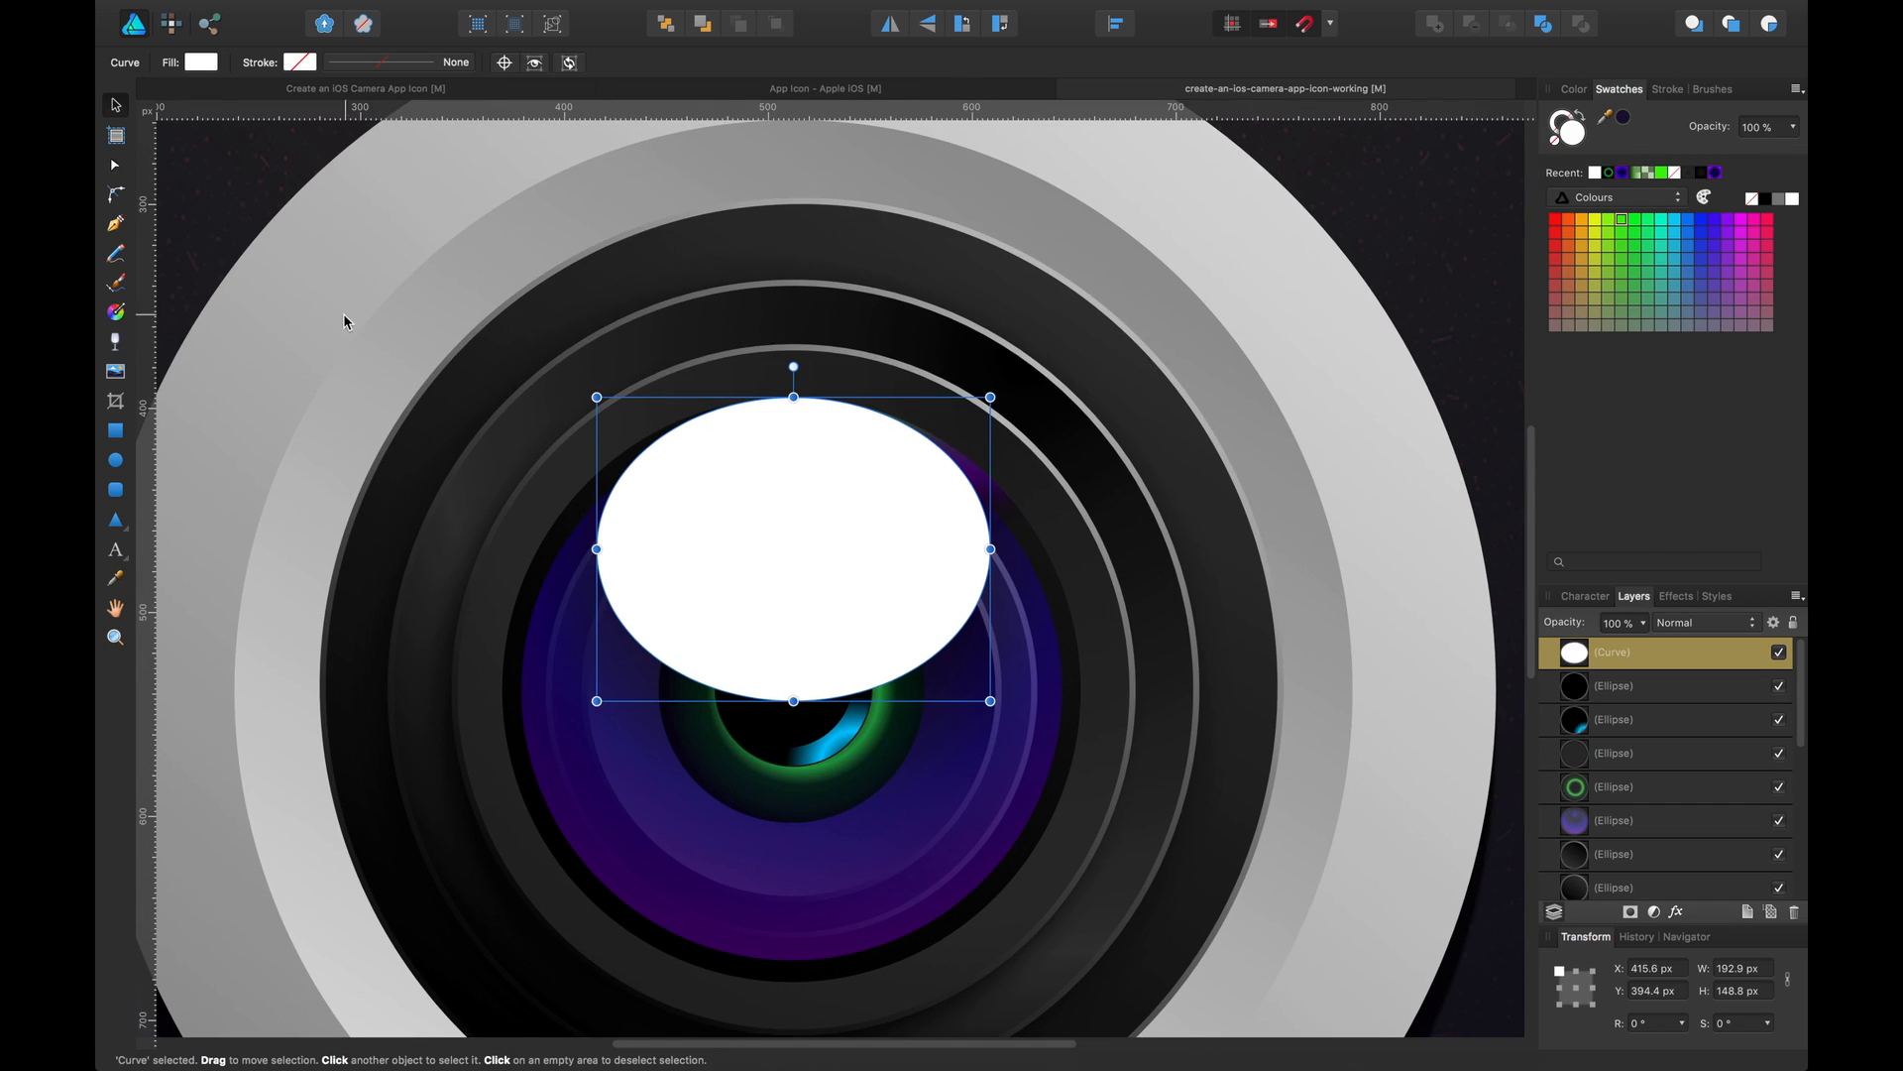
key(a)
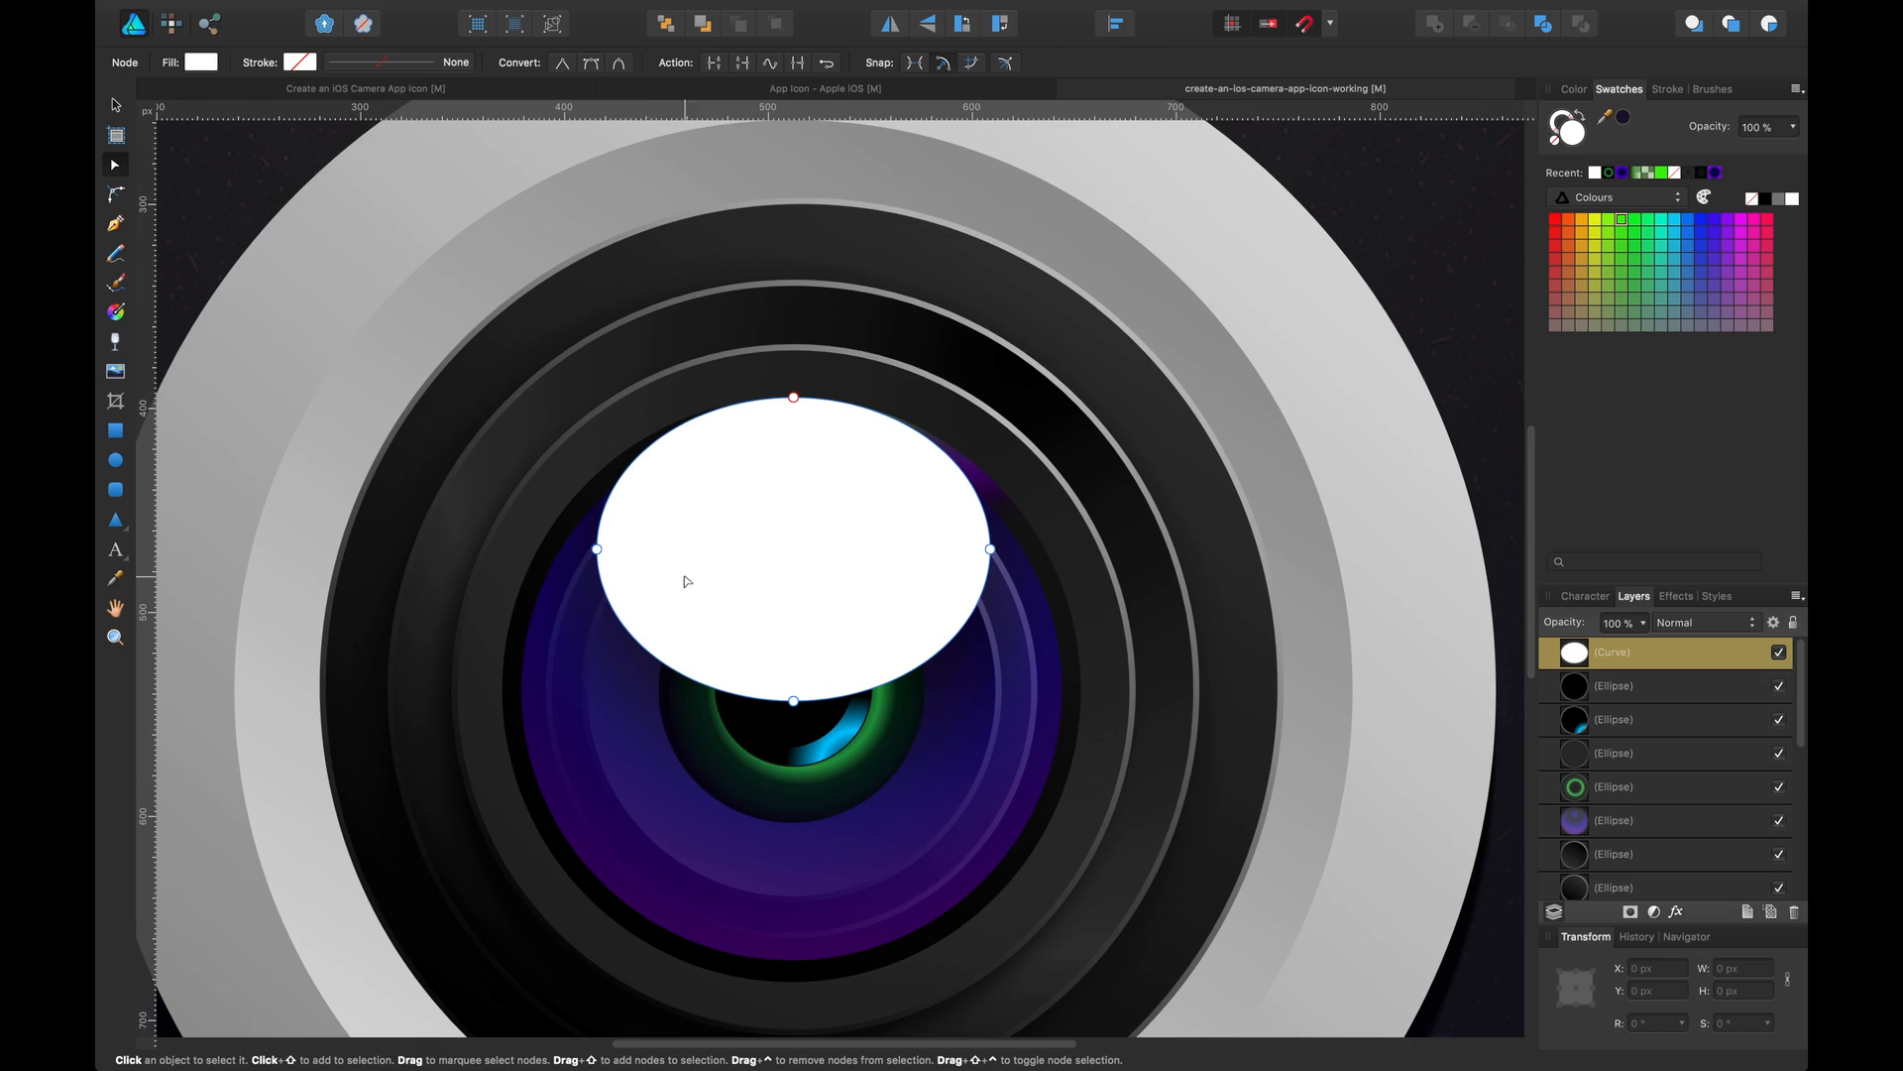
click(597, 549)
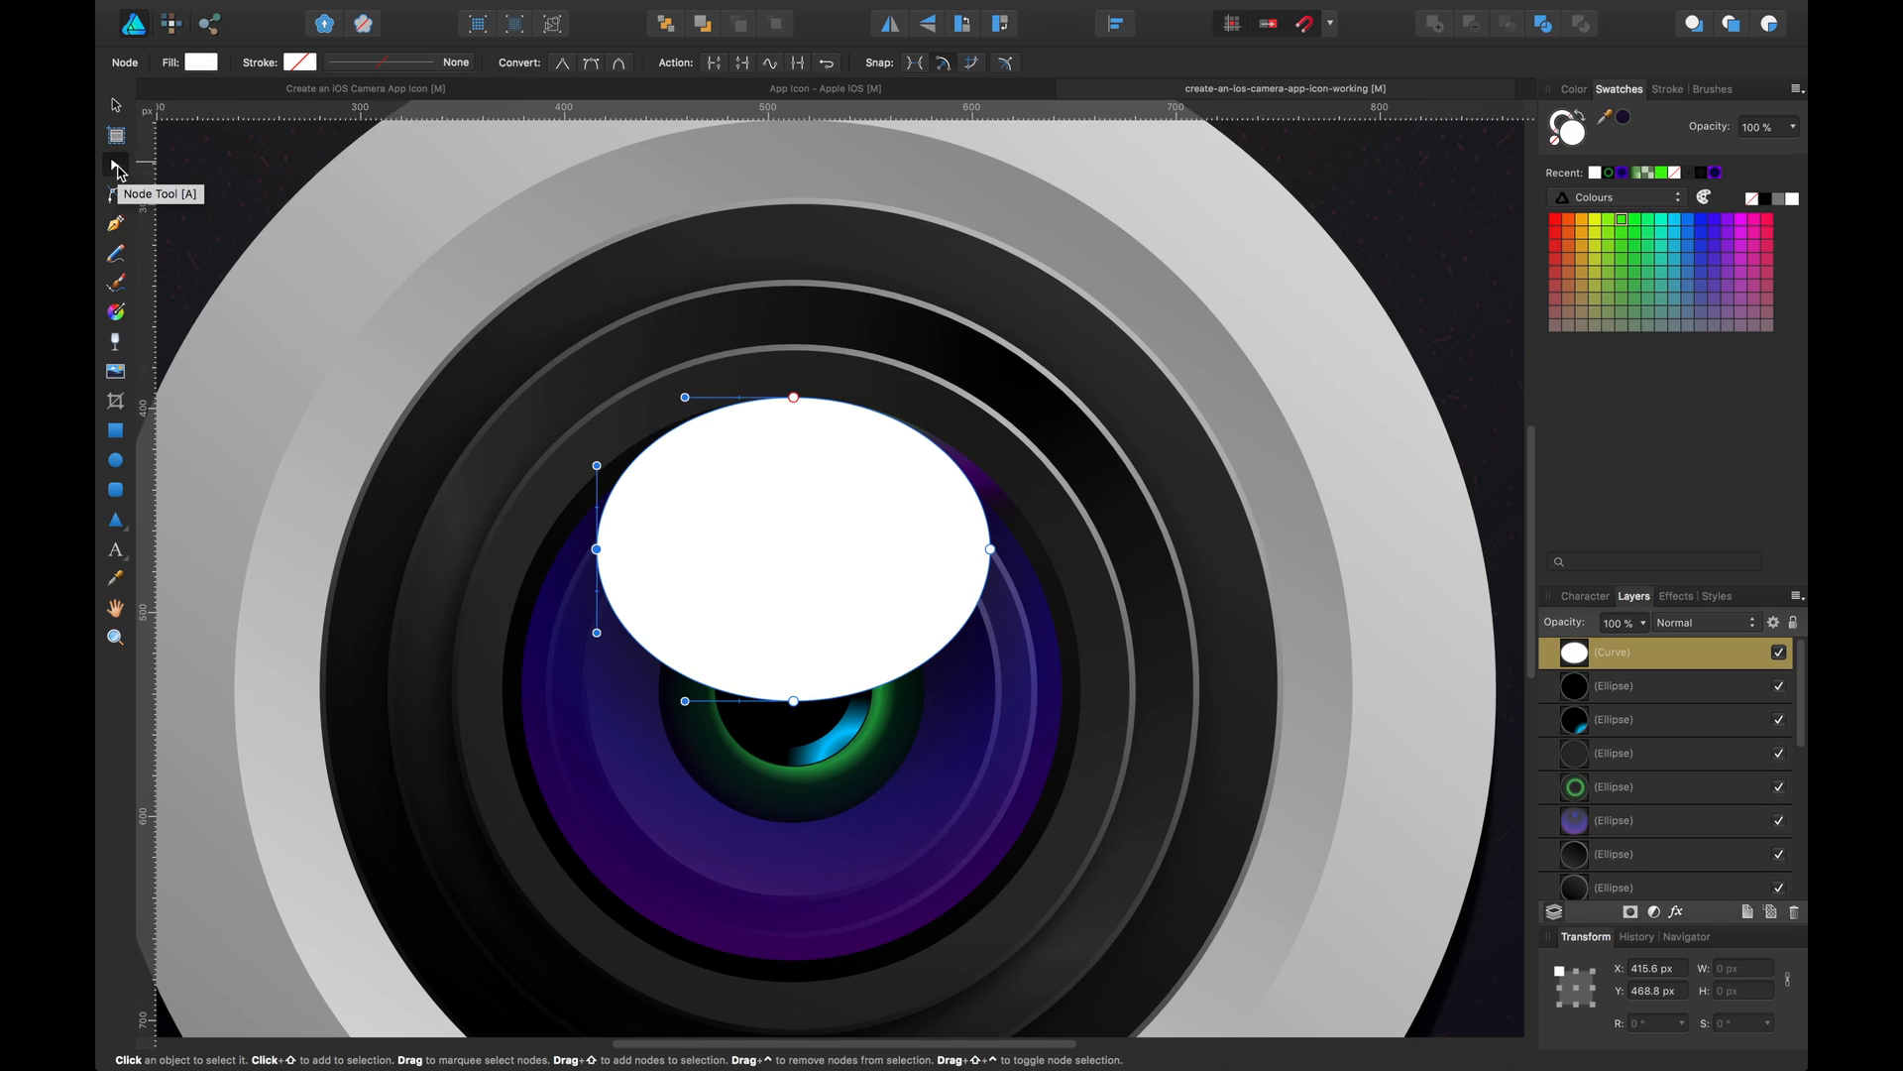
click(563, 65)
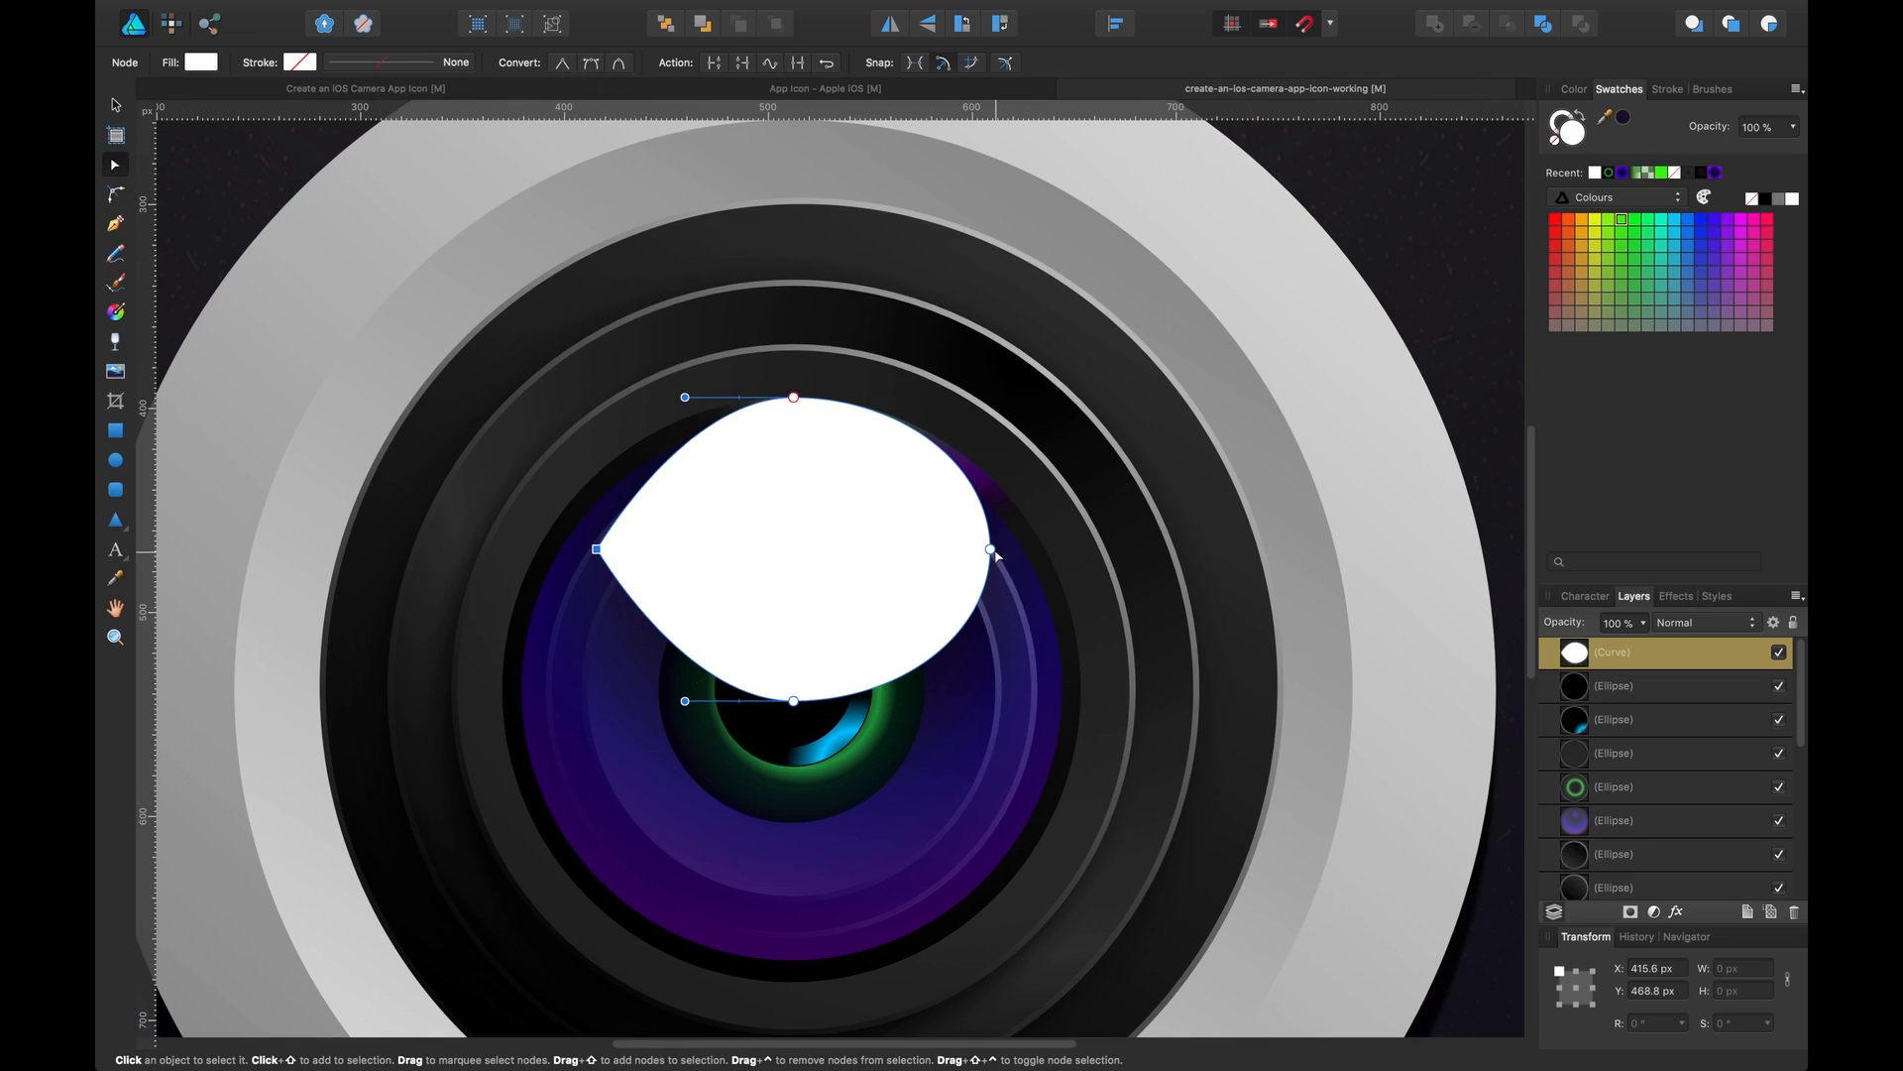
click(562, 66)
drag(596, 548, 557, 549)
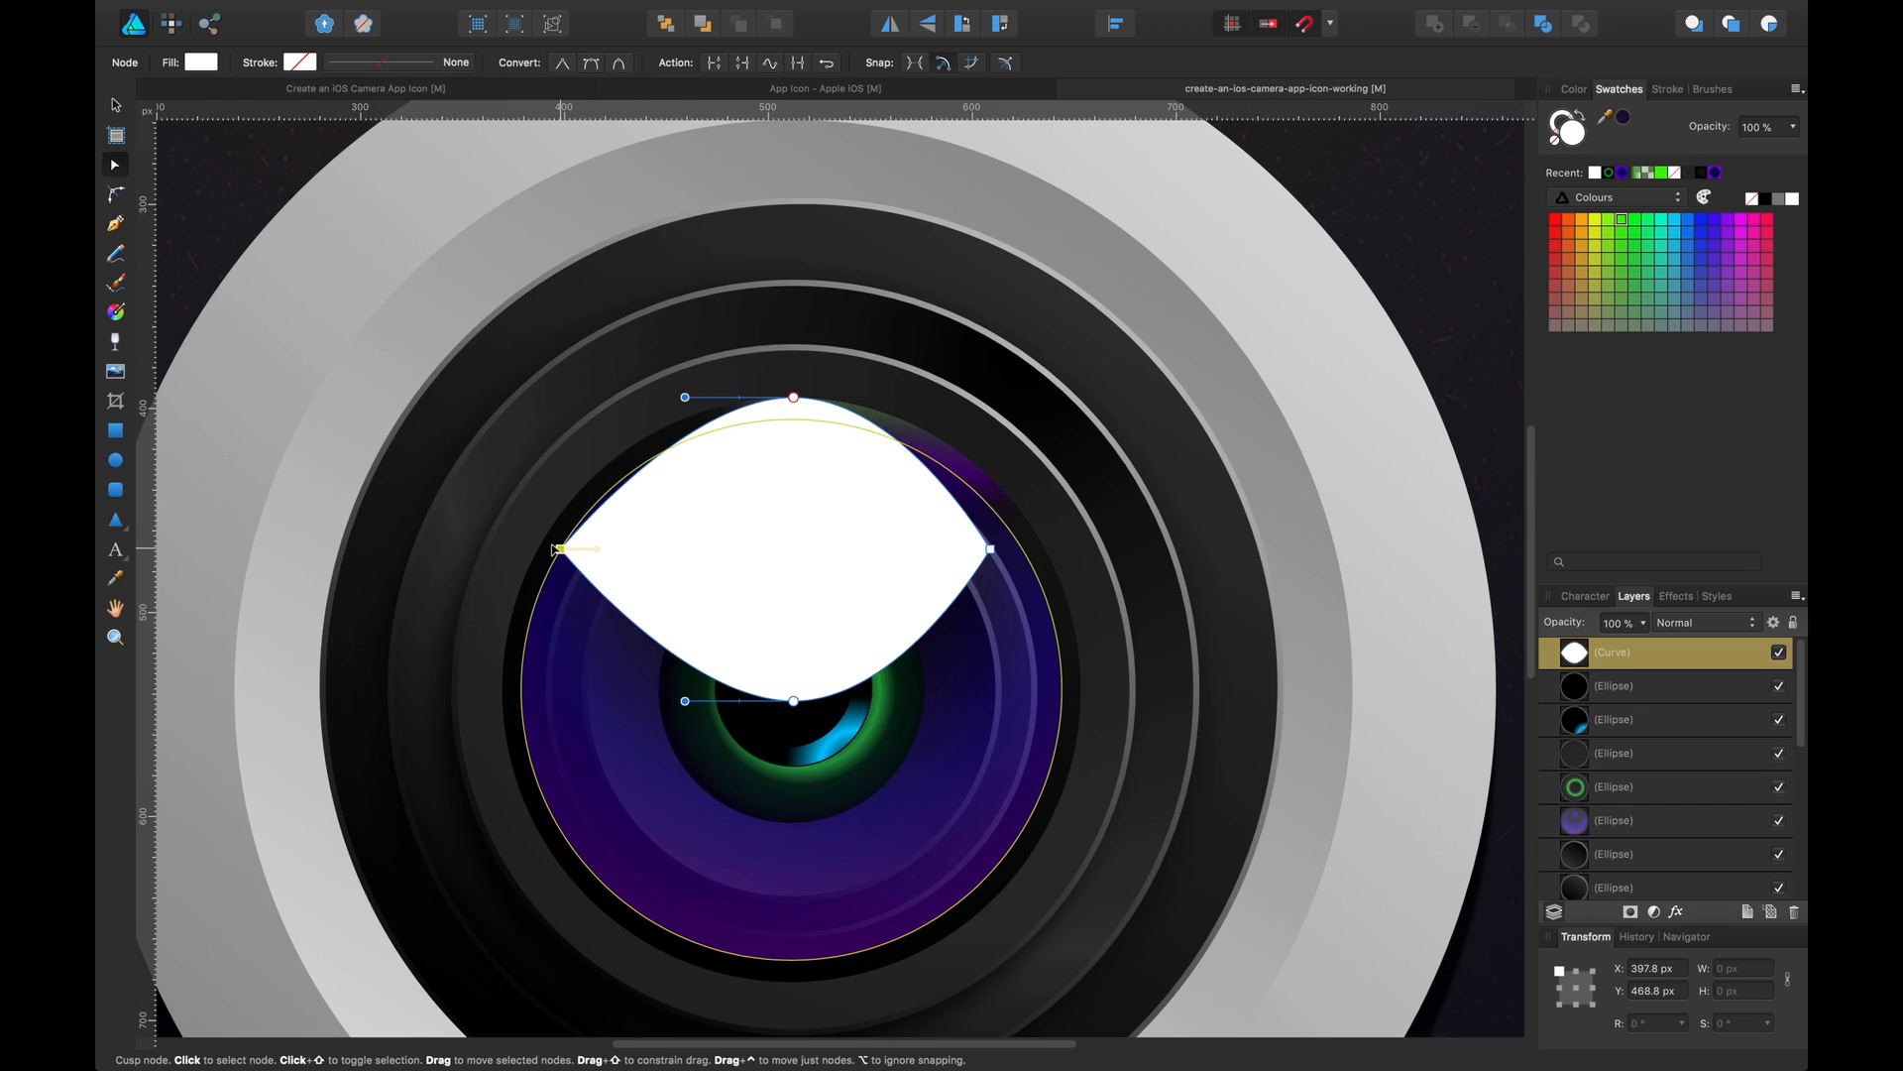
drag(990, 549, 1023, 550)
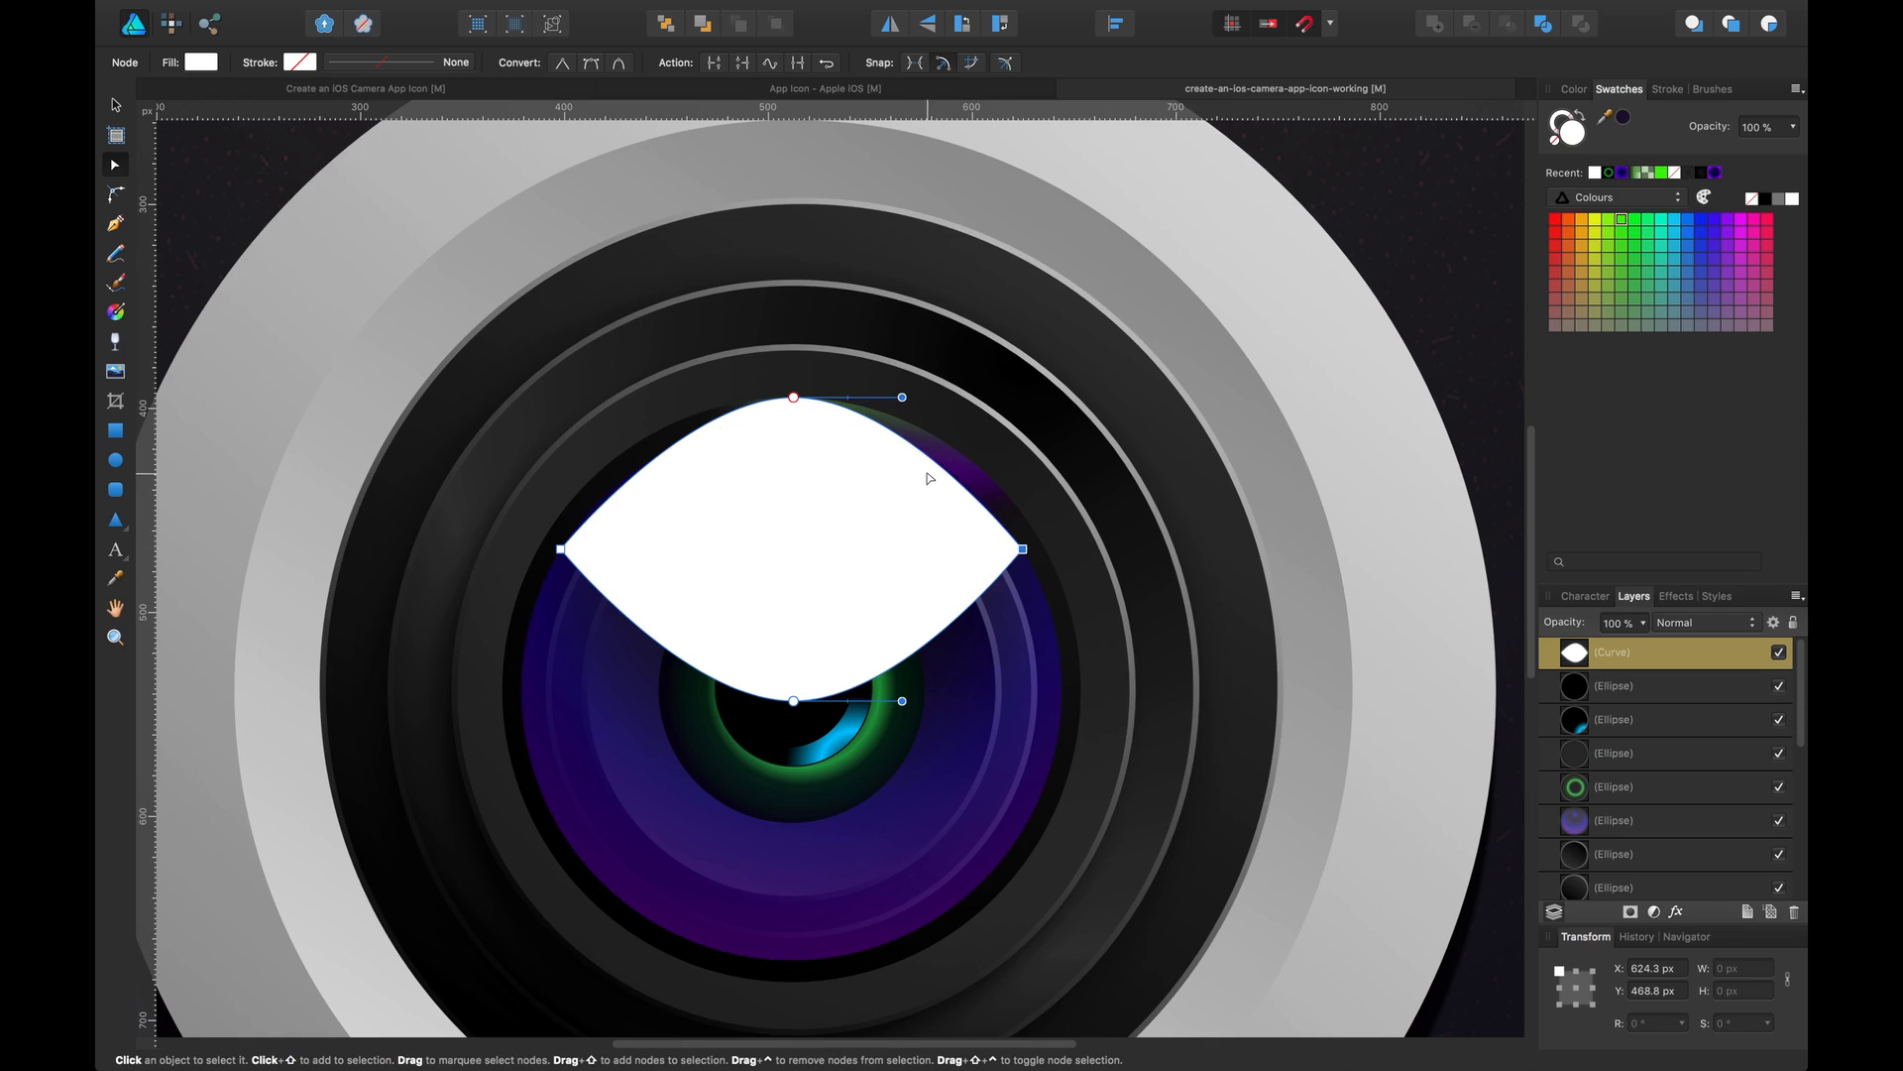
Lengthen the top node's right handle, add a node on the right shoulder and raise the right corner node
click(1330, 23)
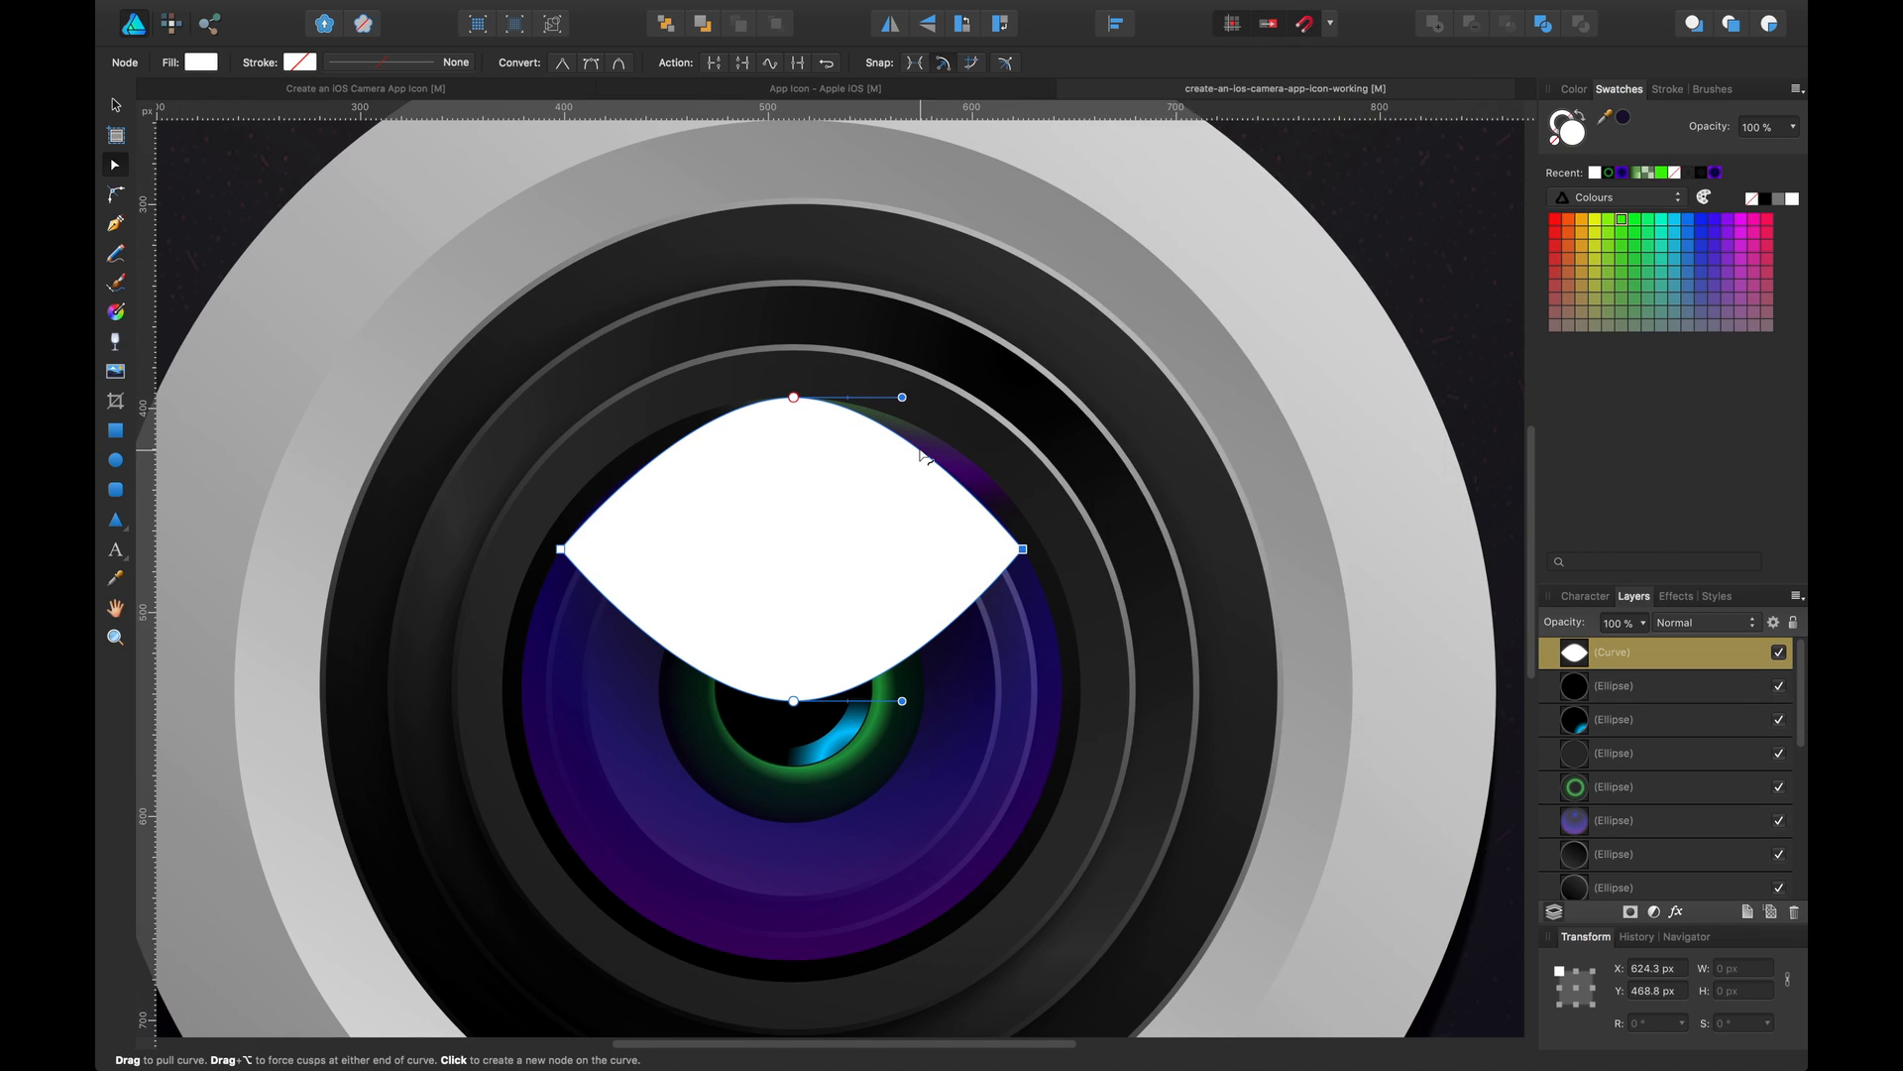
drag(905, 398, 978, 401)
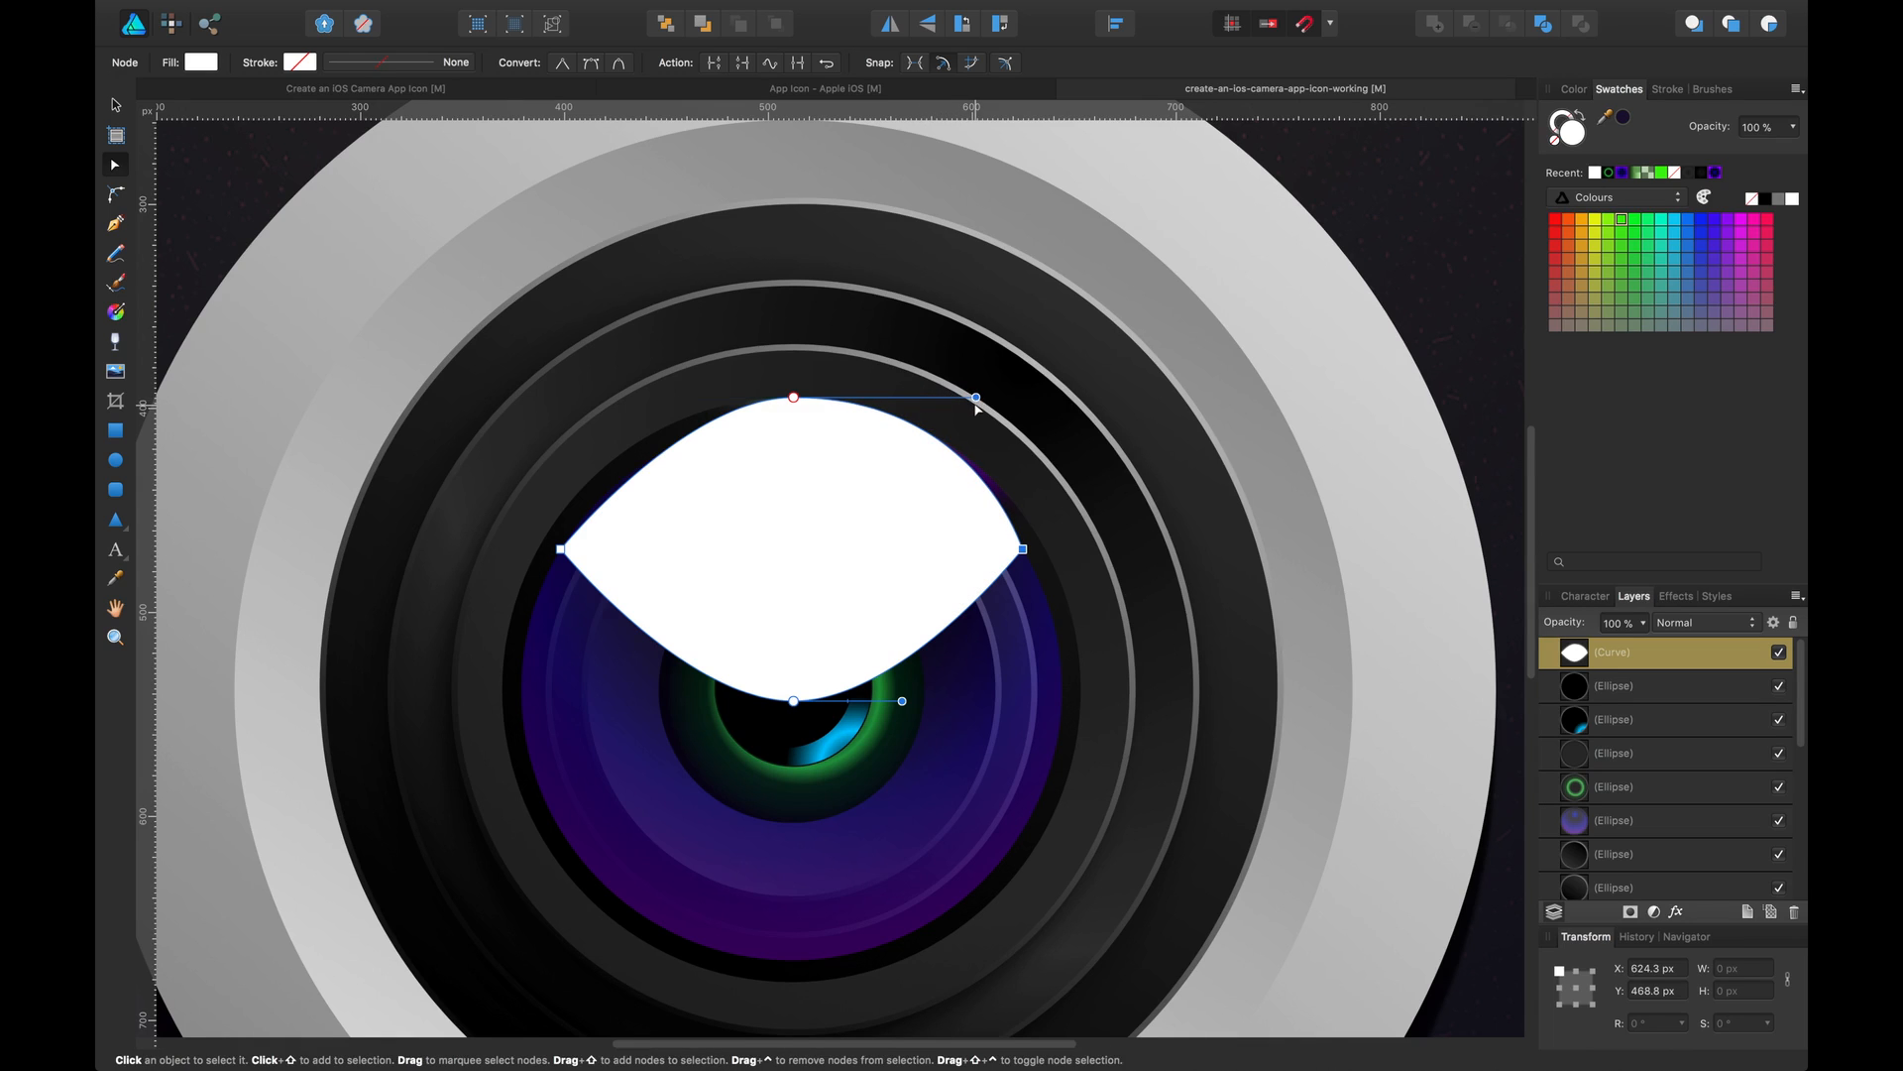
key(super+equal)
key(super+equal)
drag(1223, 367, 991, 455)
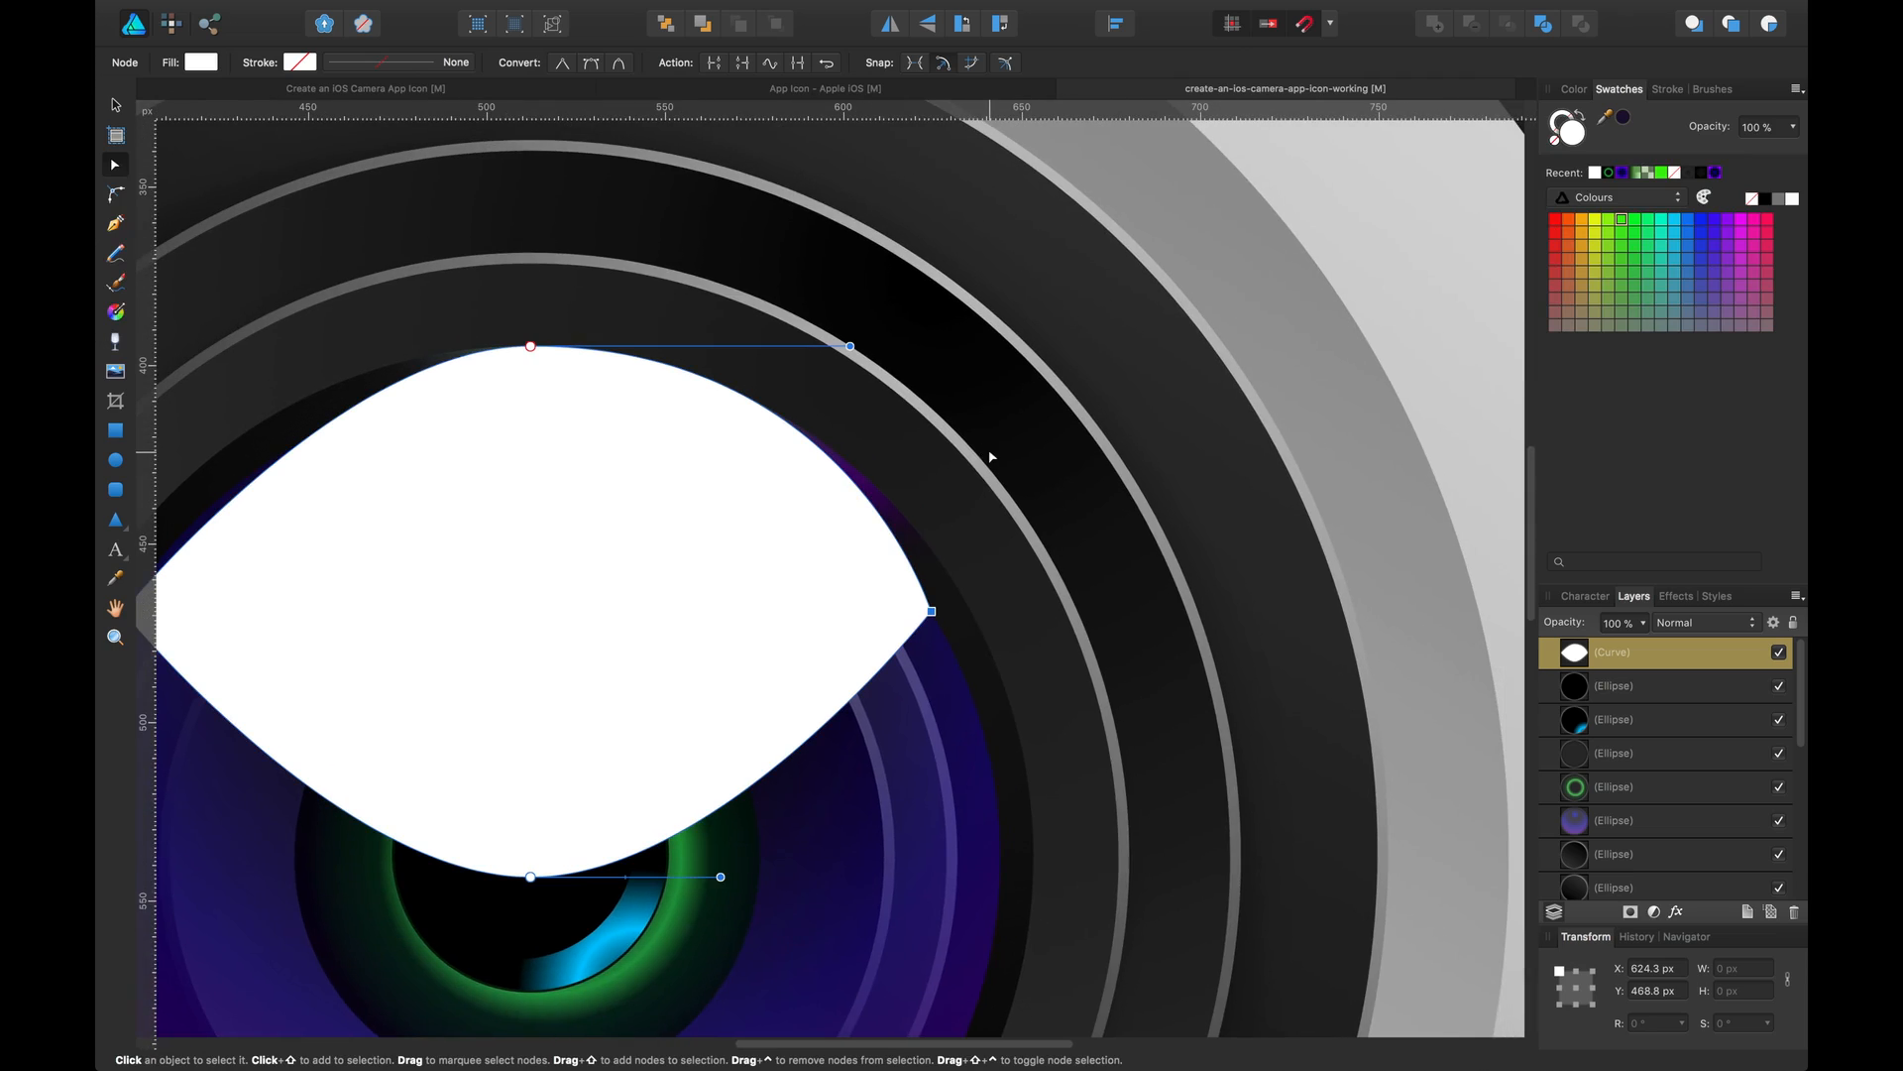
key(super+equal)
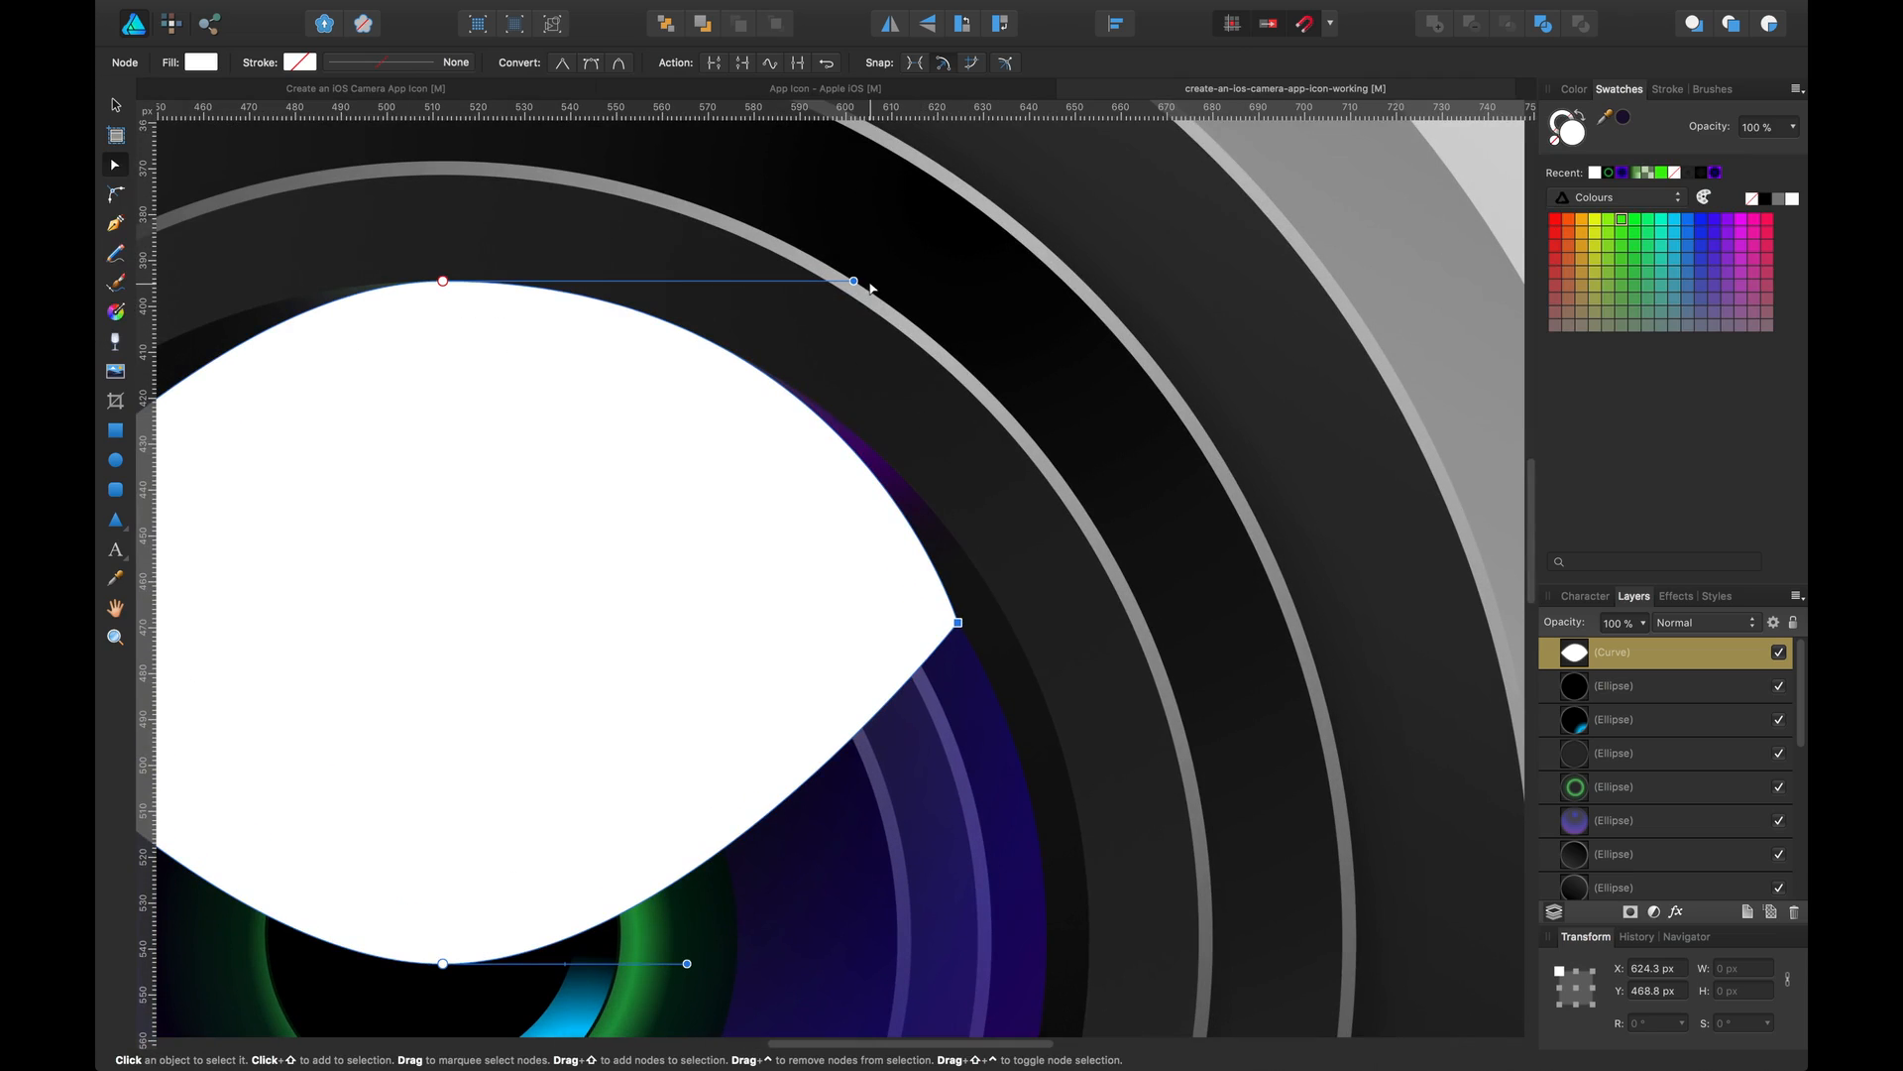
drag(853, 283, 853, 283)
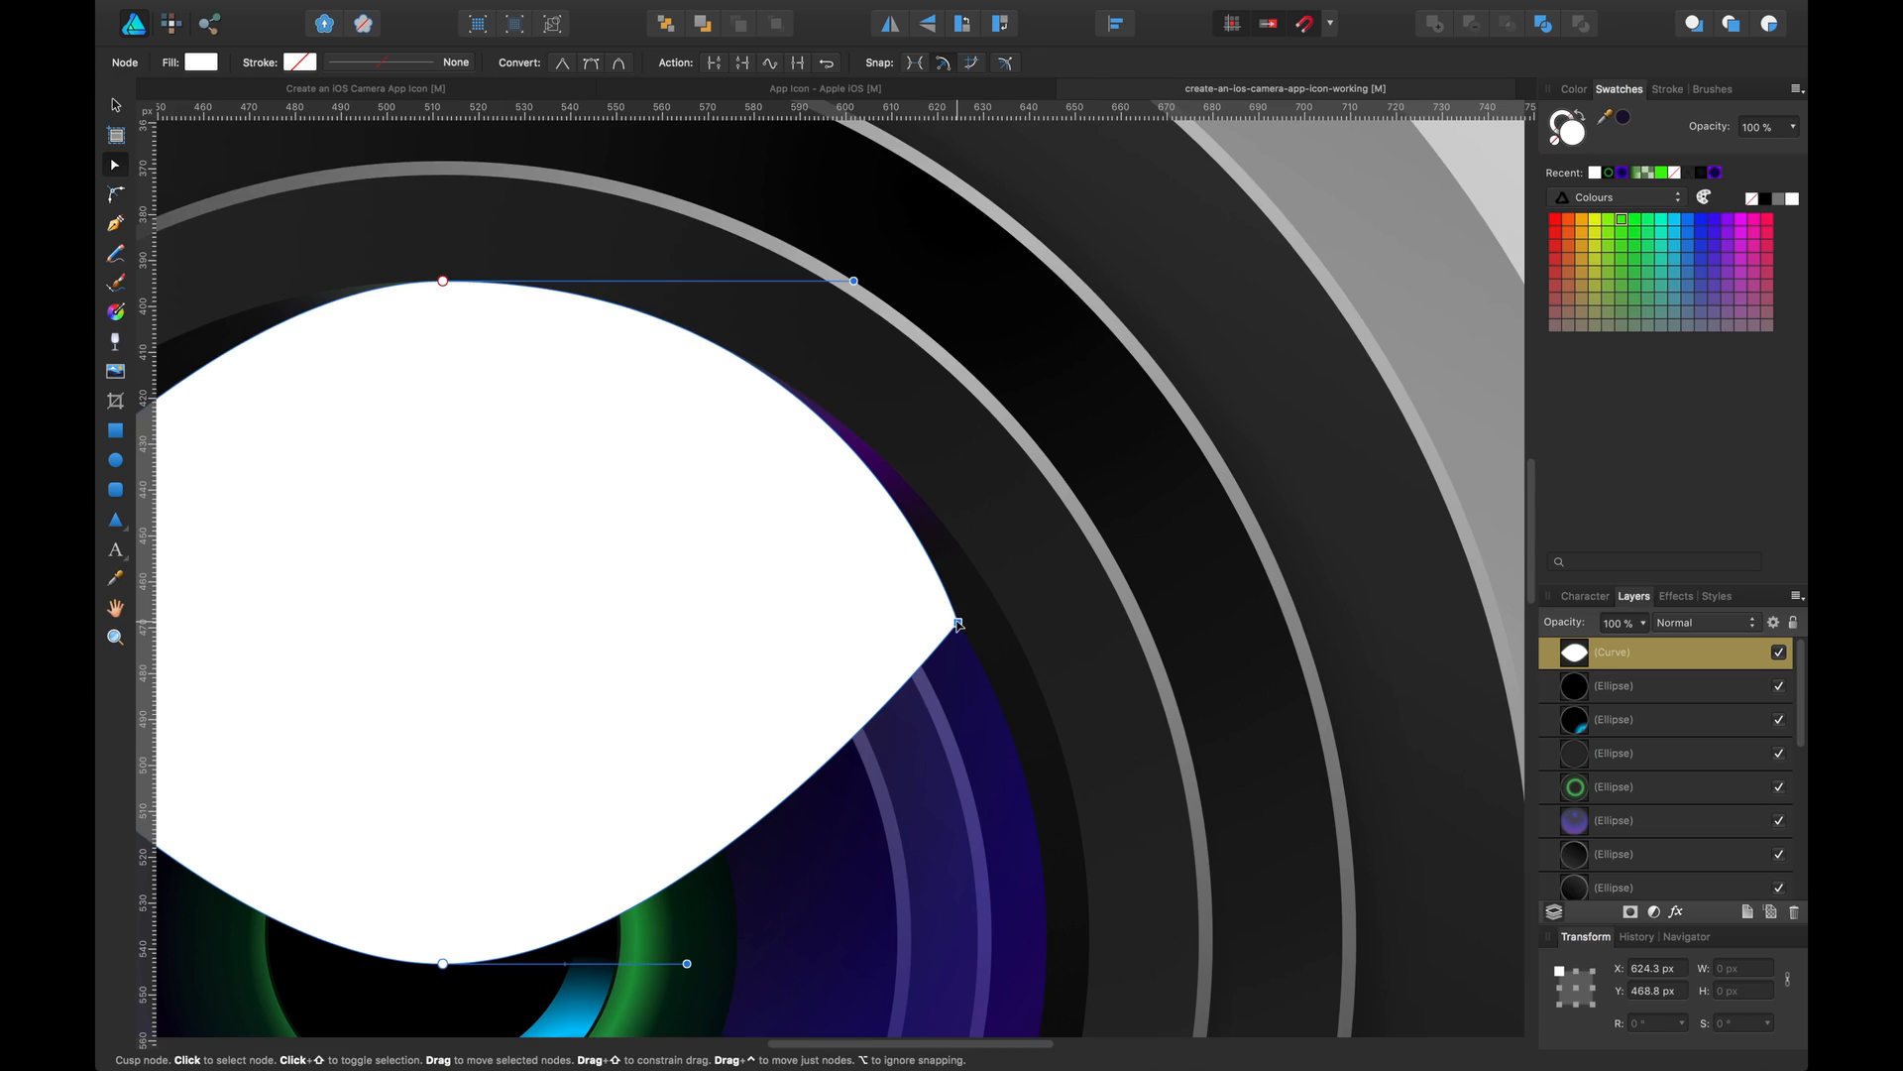
click(871, 459)
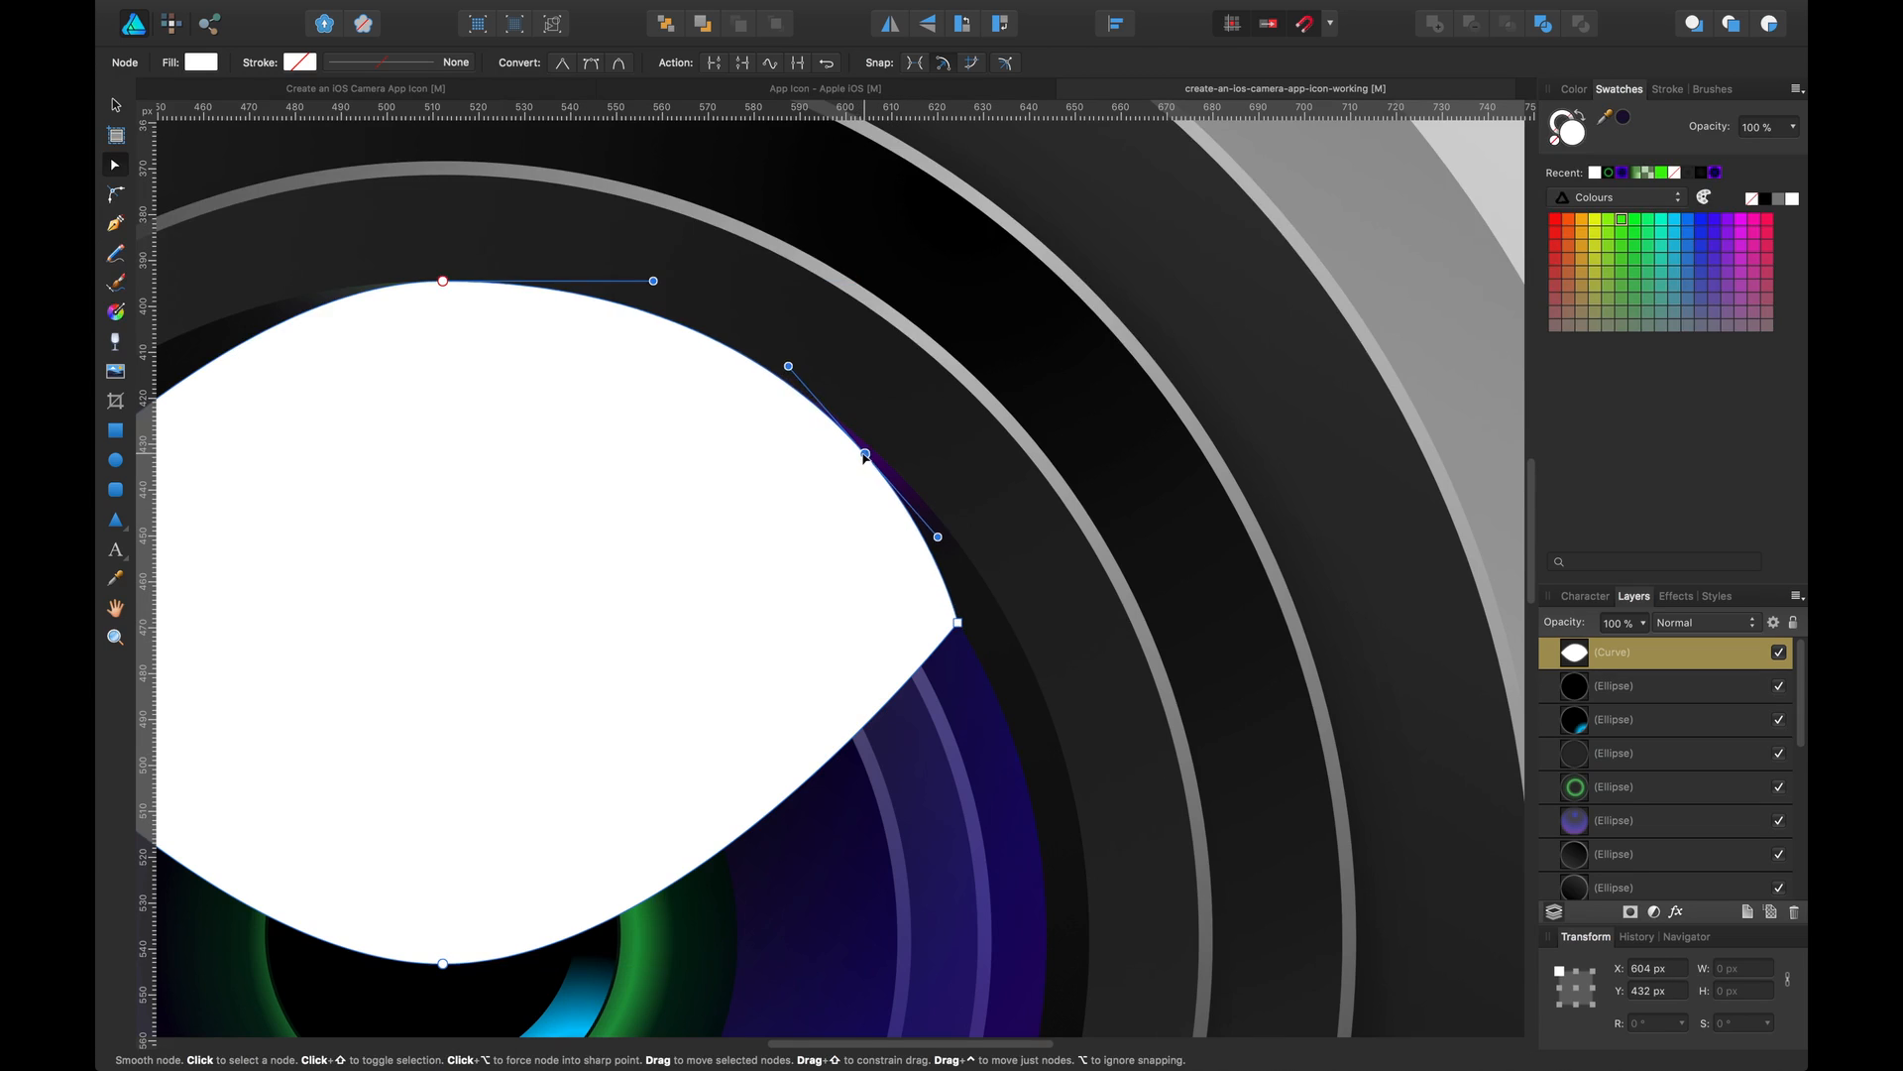
drag(957, 623, 971, 547)
Lengthen the top node's left handle and pull the left corner node further outward
key(space)
drag(726, 563, 1252, 552)
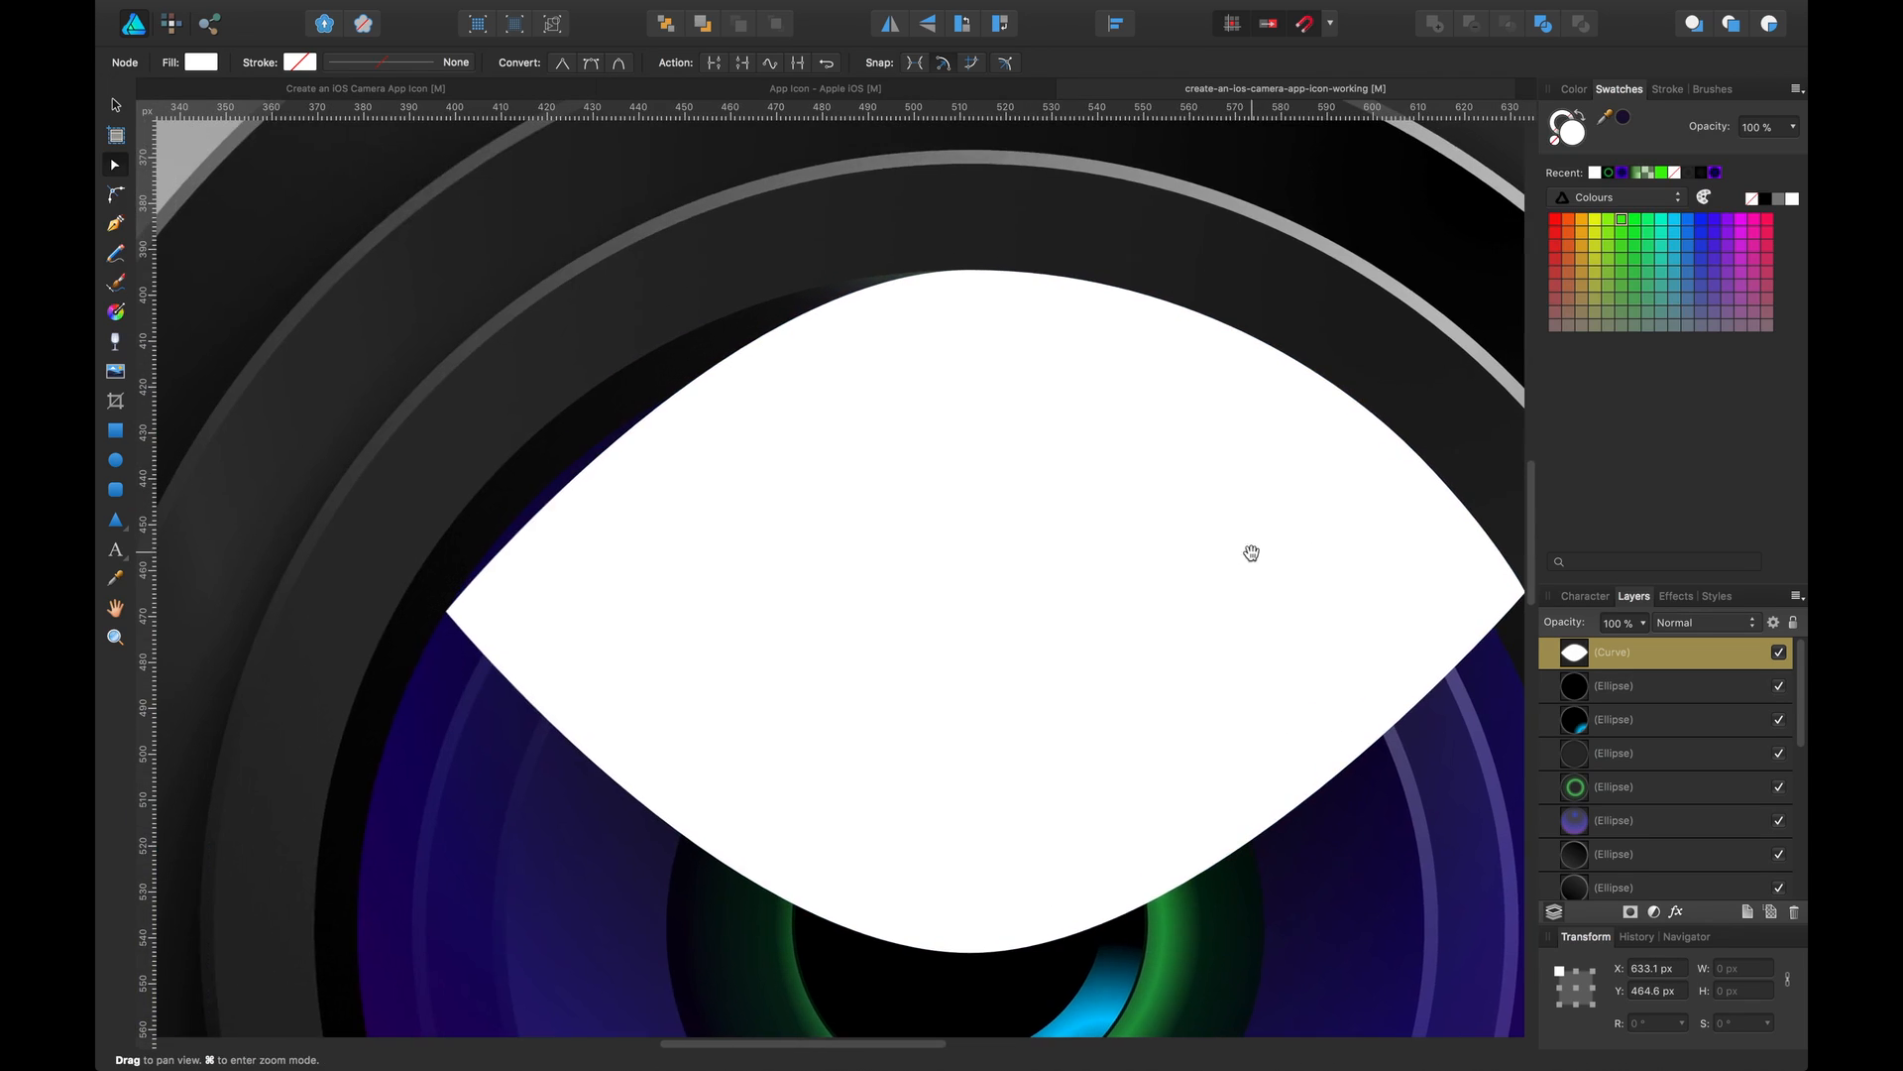
click(972, 270)
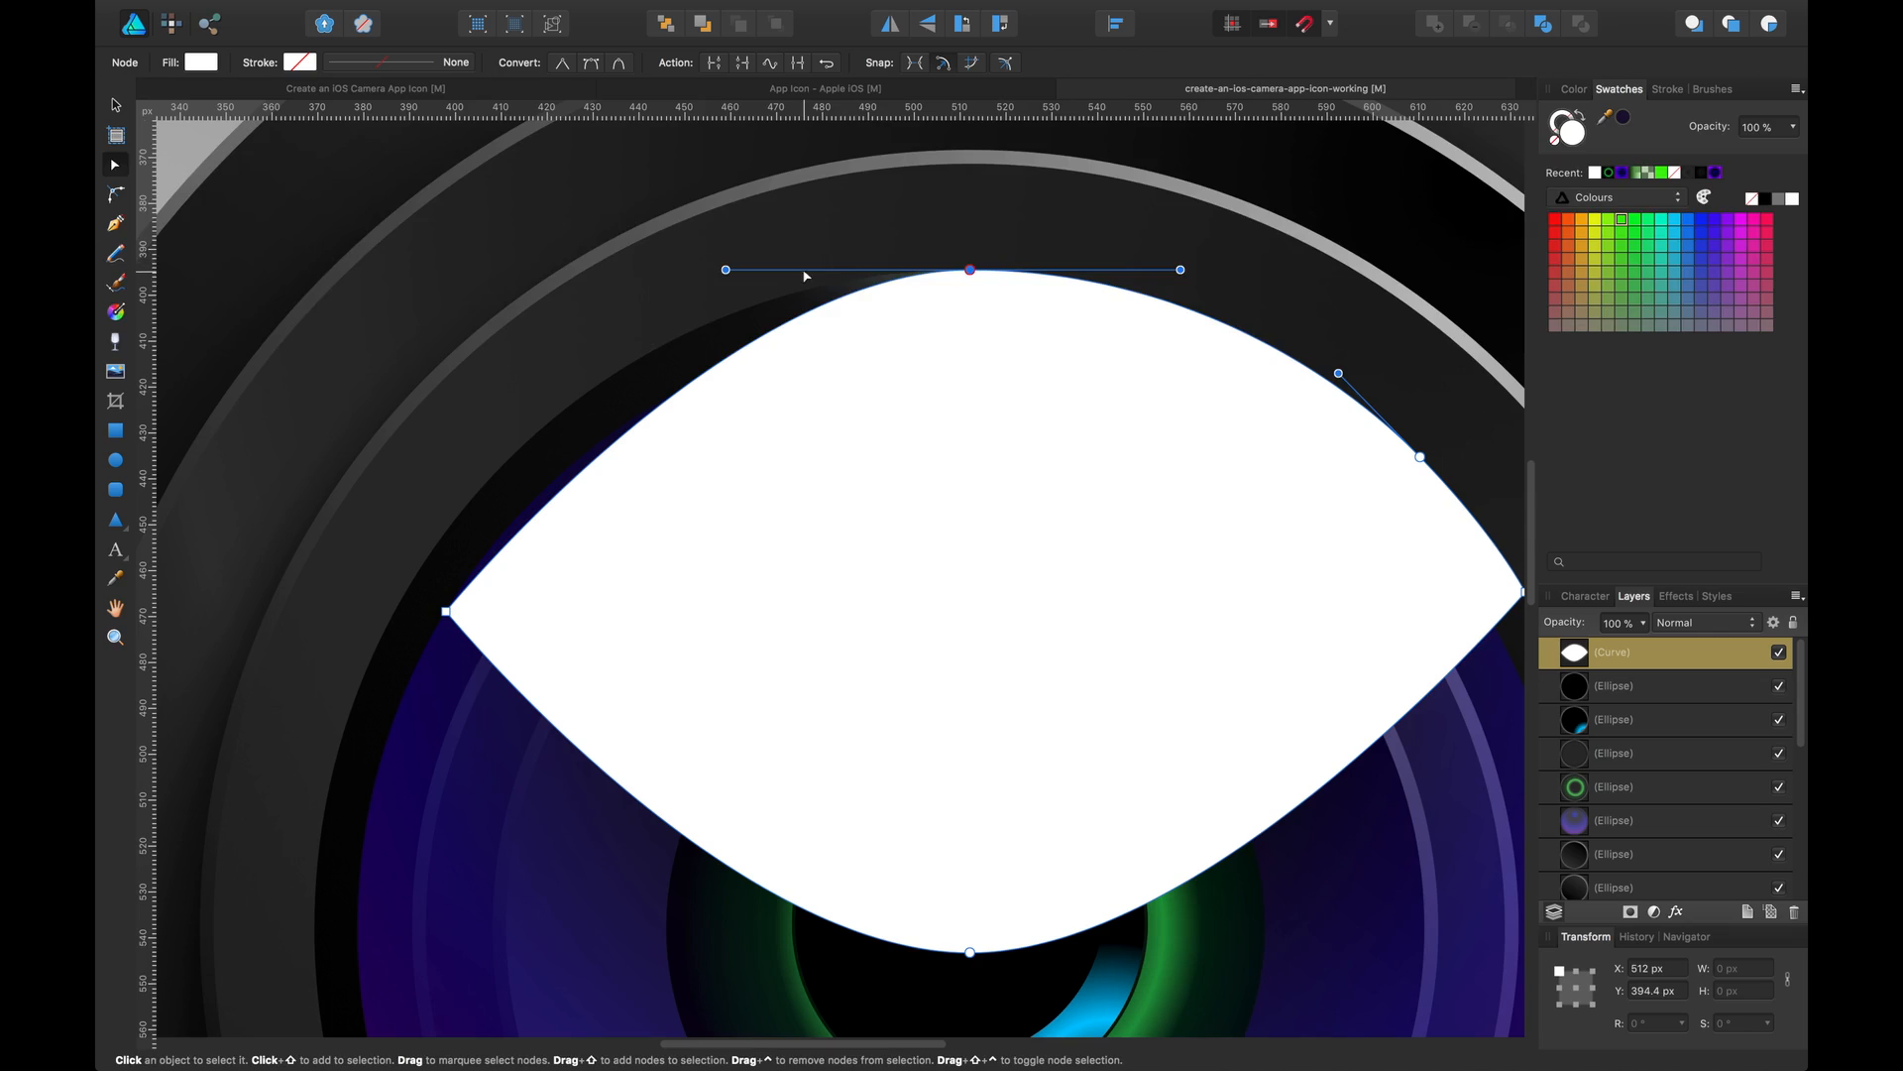
drag(726, 270, 557, 290)
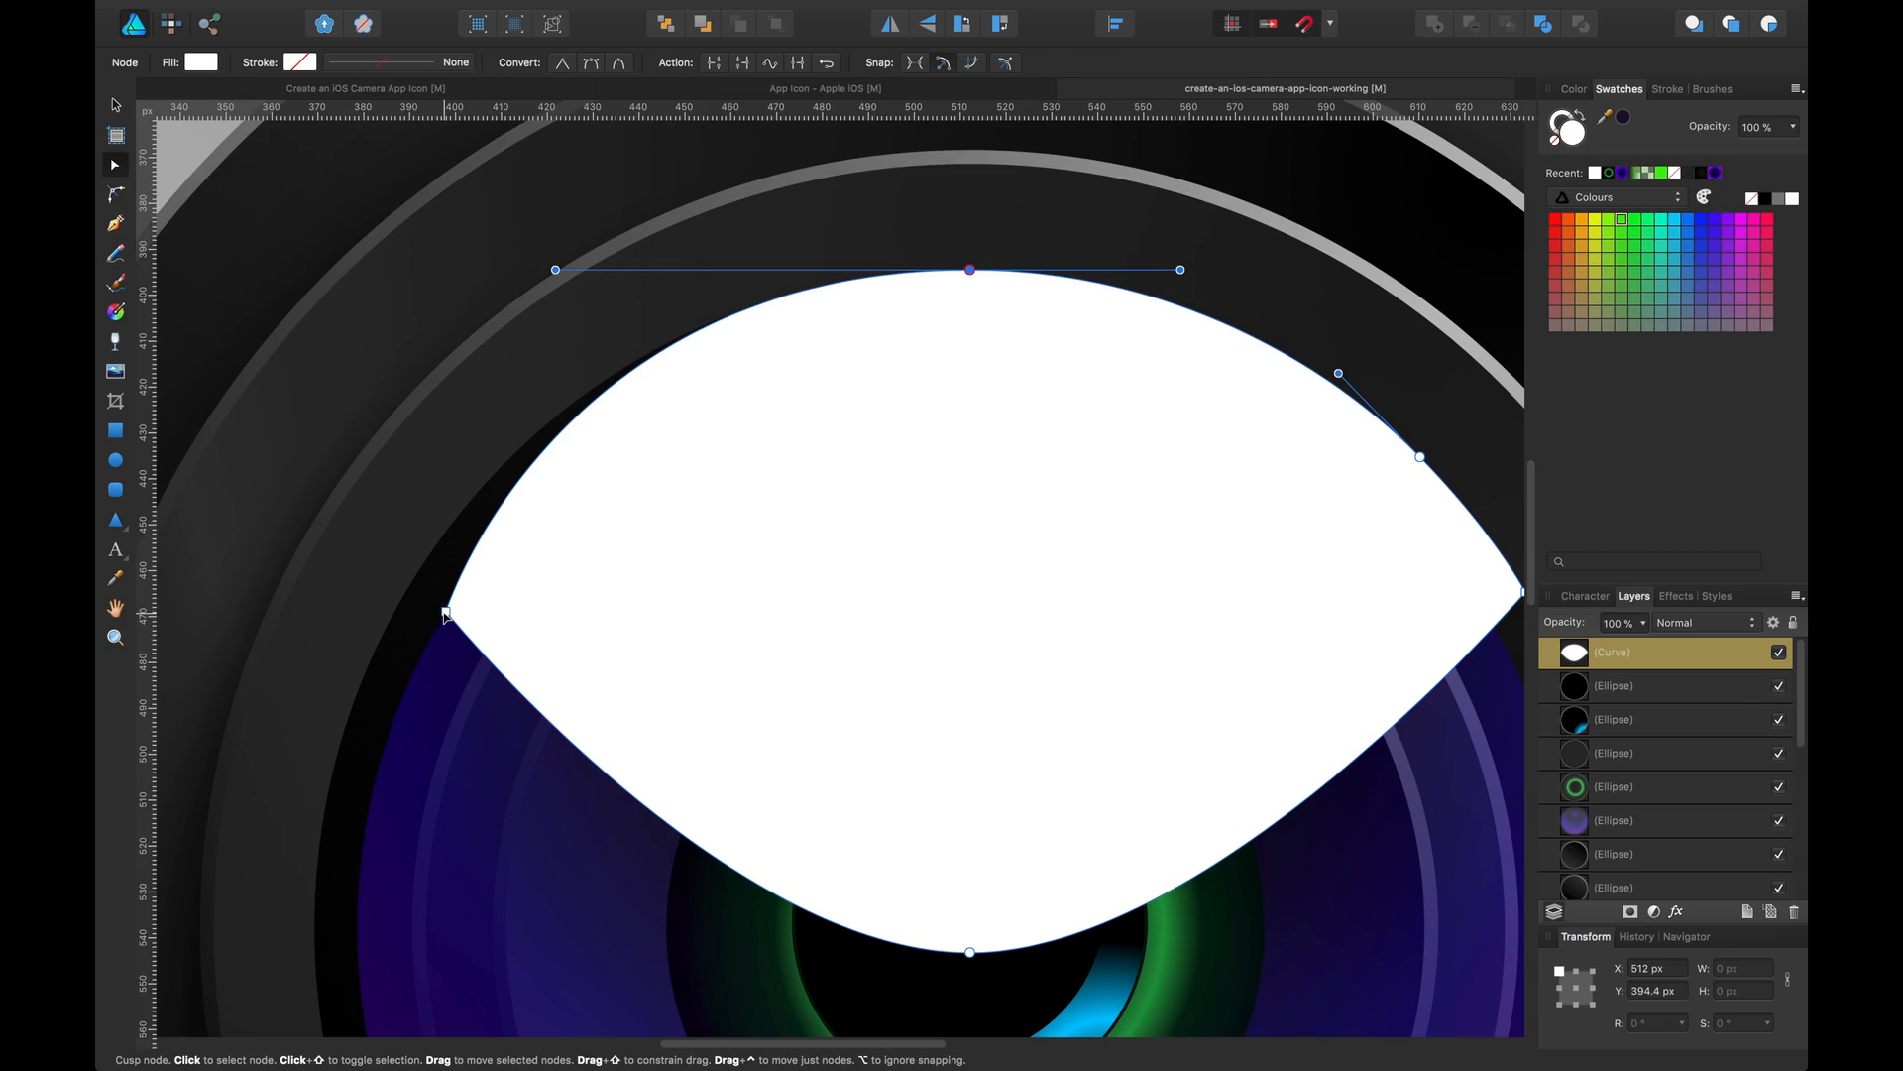
drag(446, 612, 395, 611)
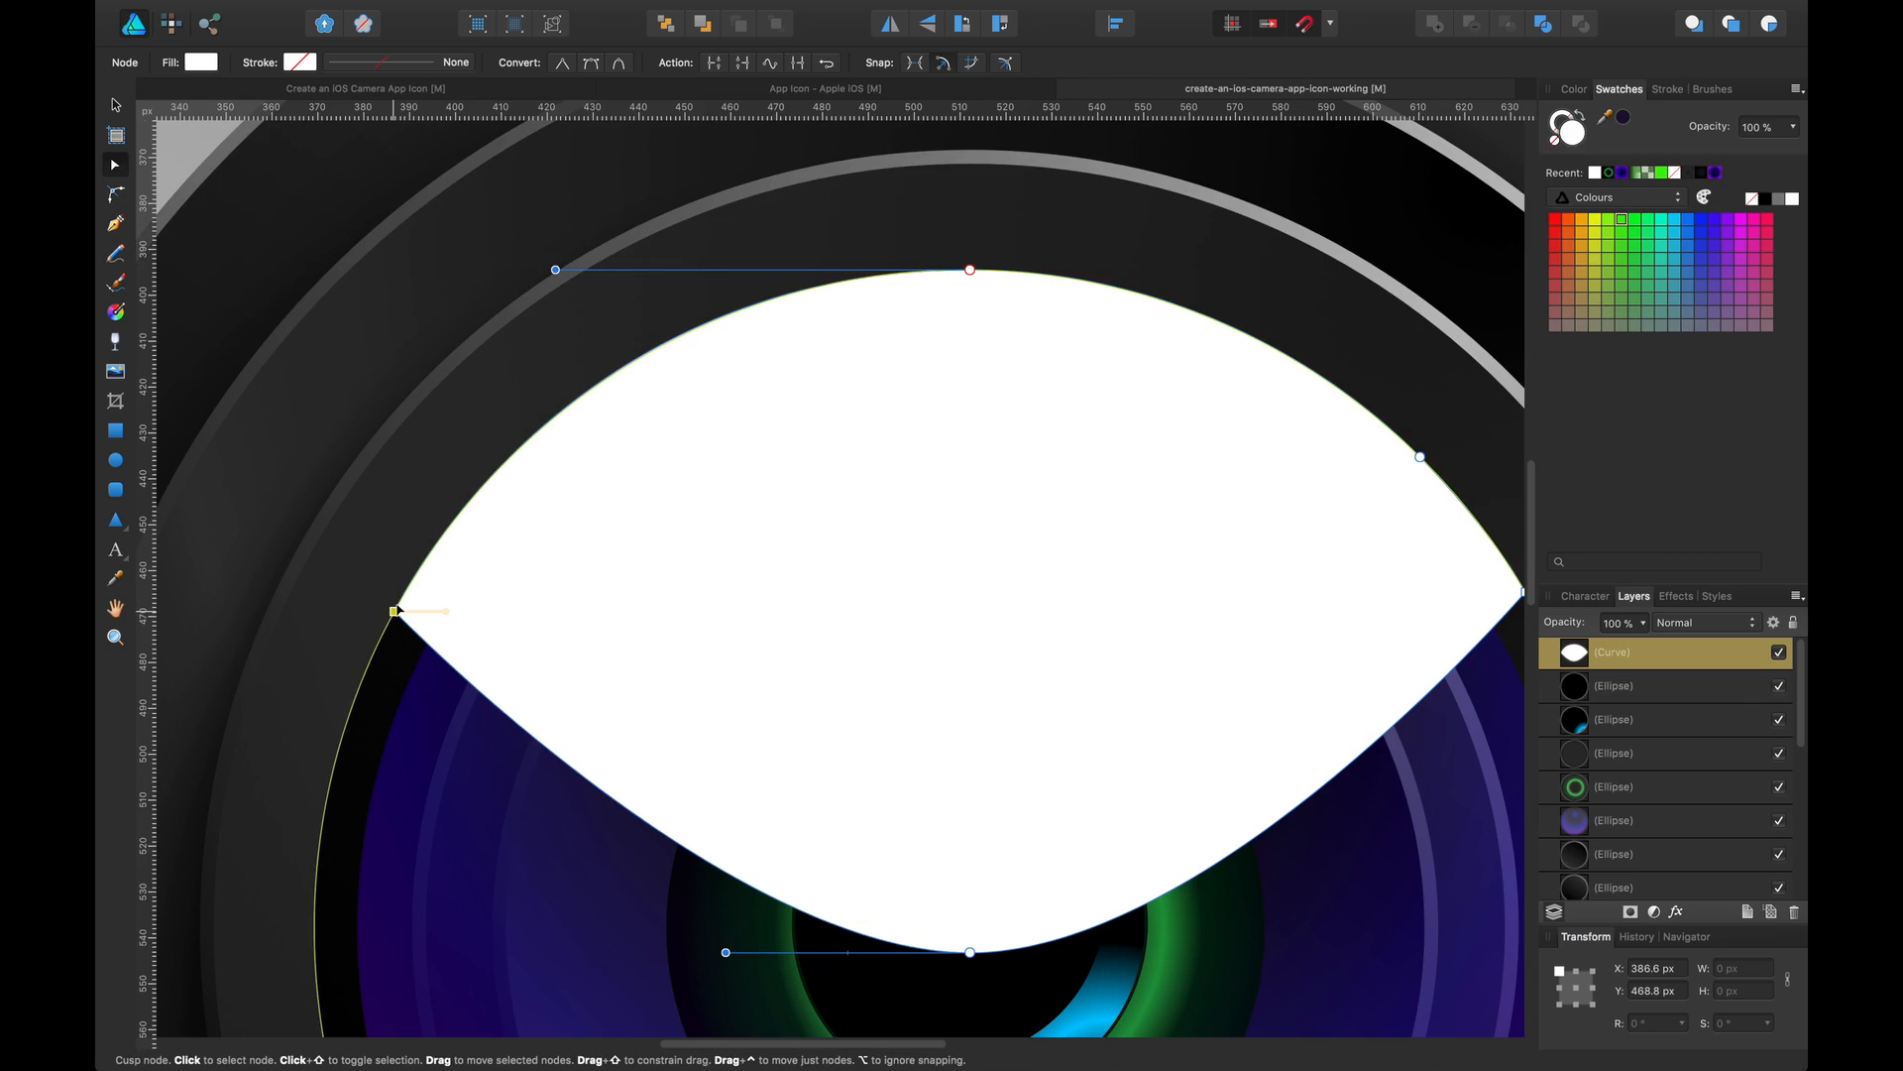
mouse_move(559, 423)
mouse_down()
mouse_move(573, 437)
mouse_move(558, 421)
mouse_up()
key(v)
Set the reflection curve's blend mode to Overlay at 100% opacity
key(space)
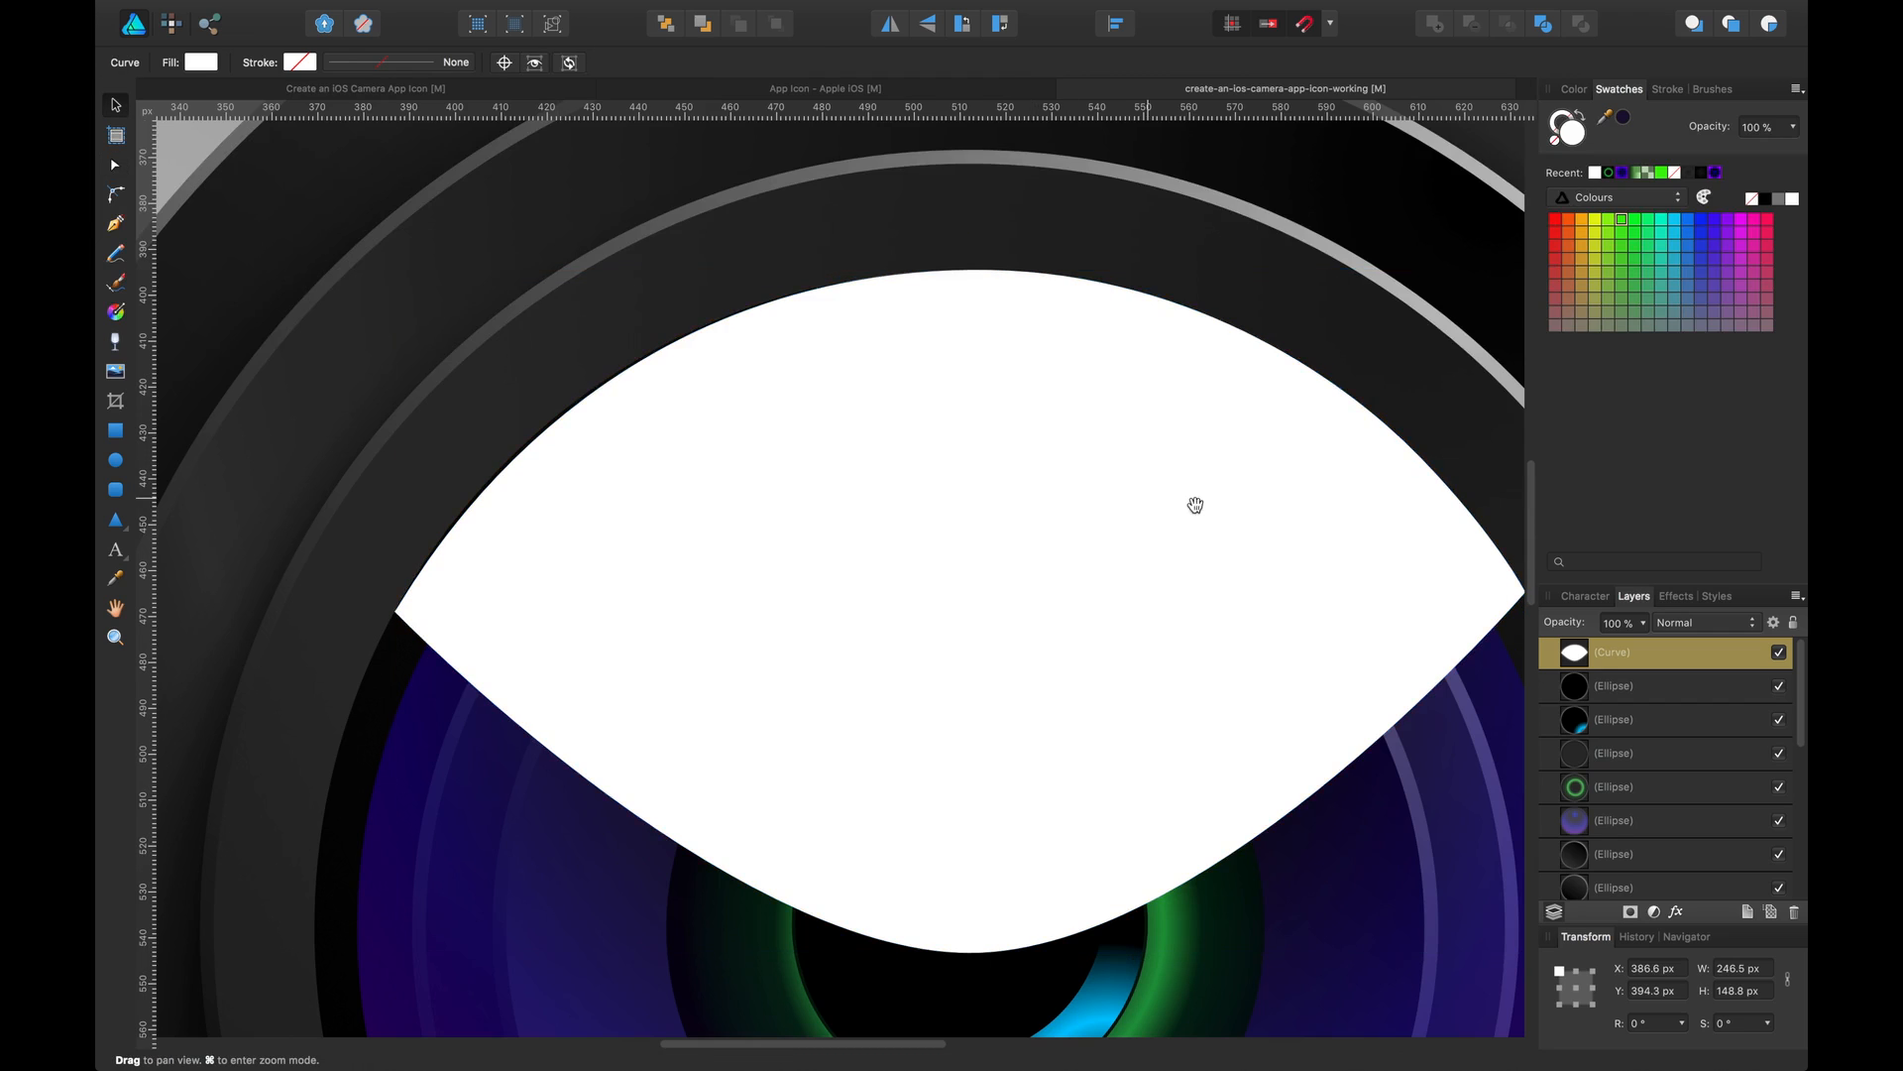
drag(1187, 510, 1015, 531)
key(super+0)
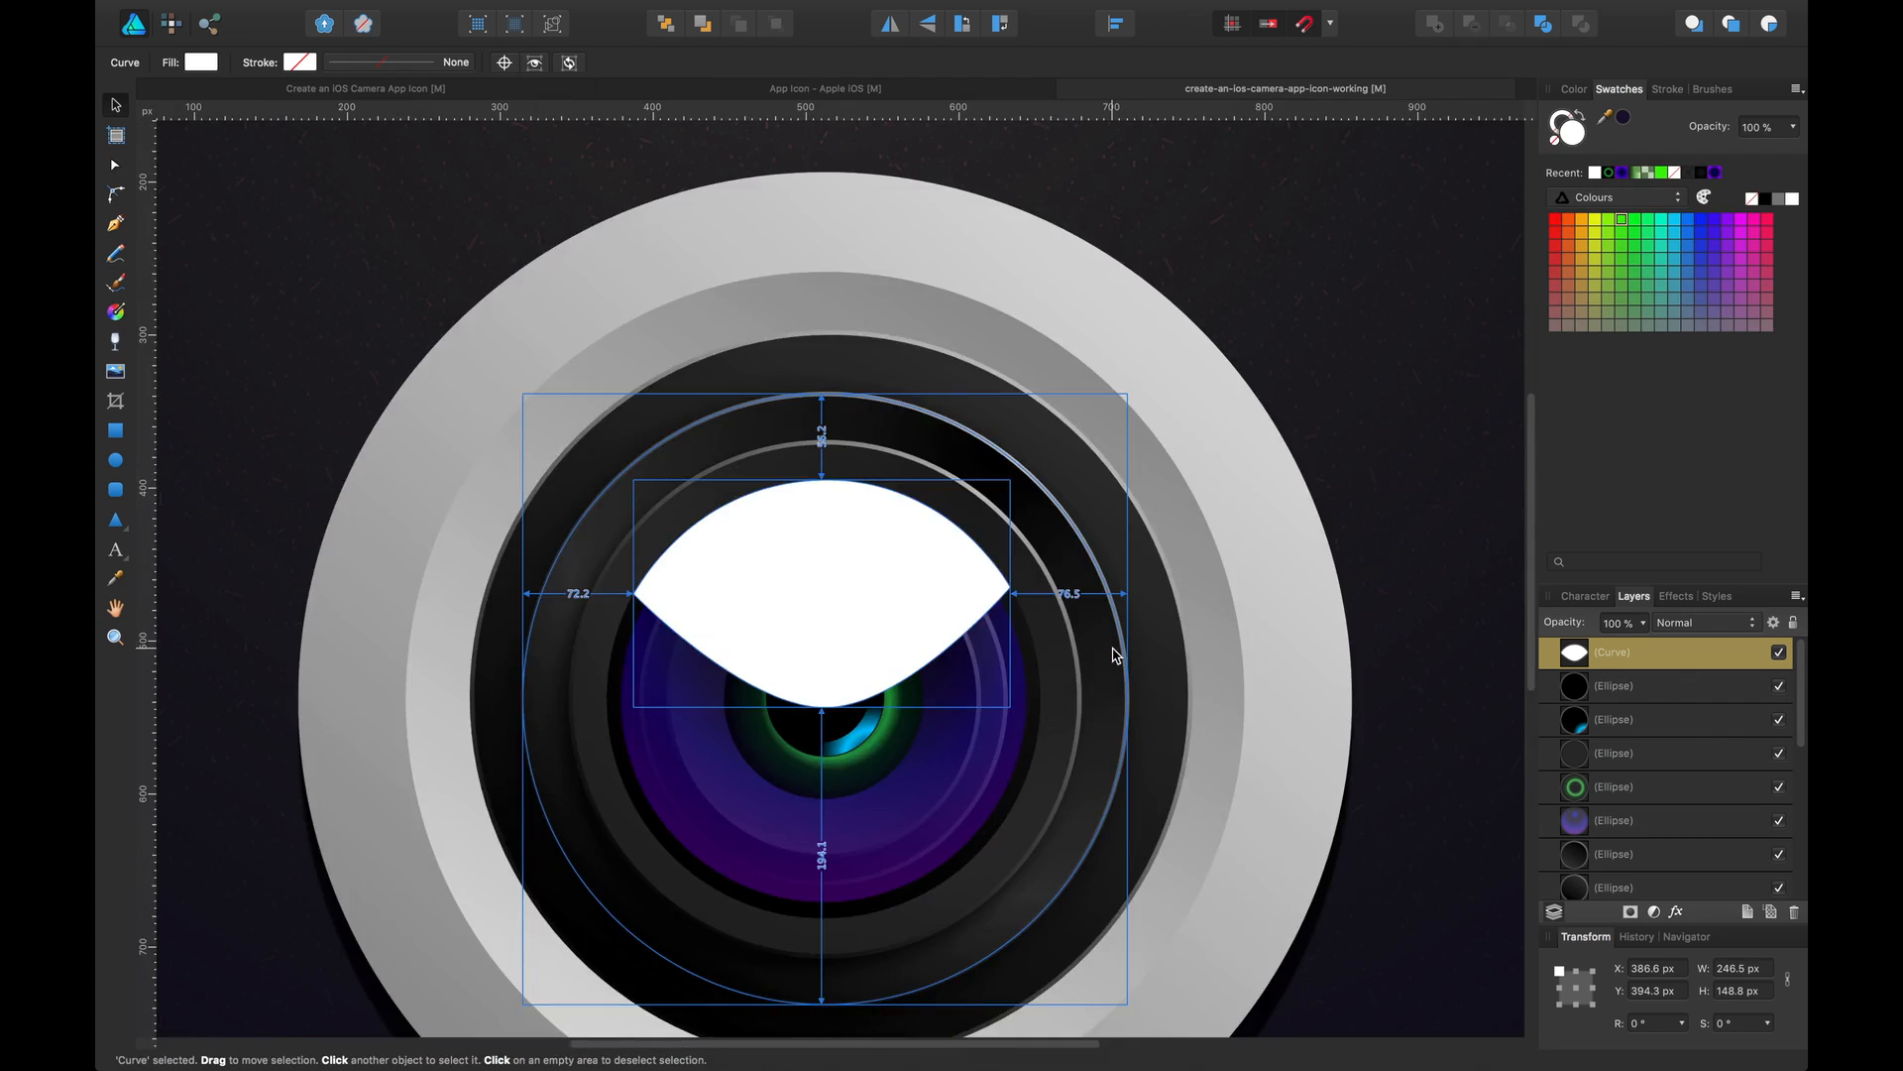
key(a)
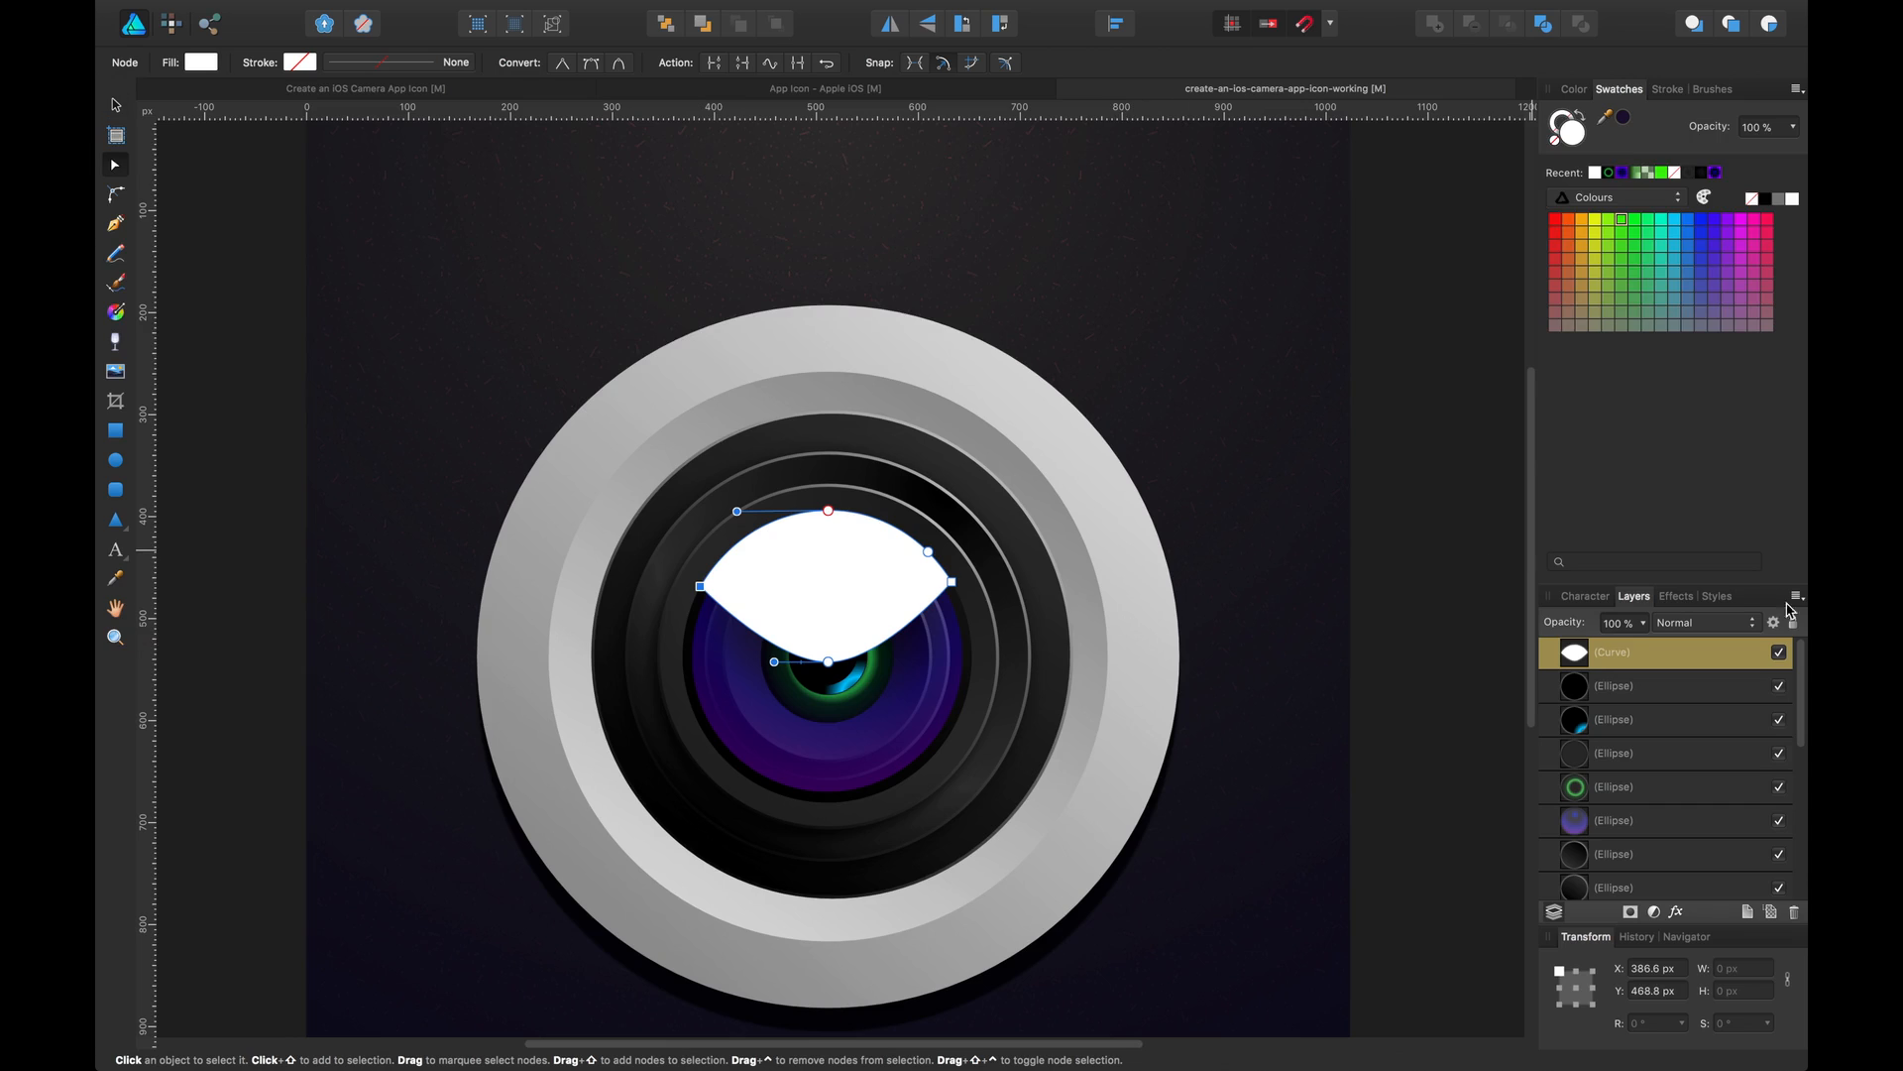
drag(1578, 636, 1527, 640)
click(1705, 623)
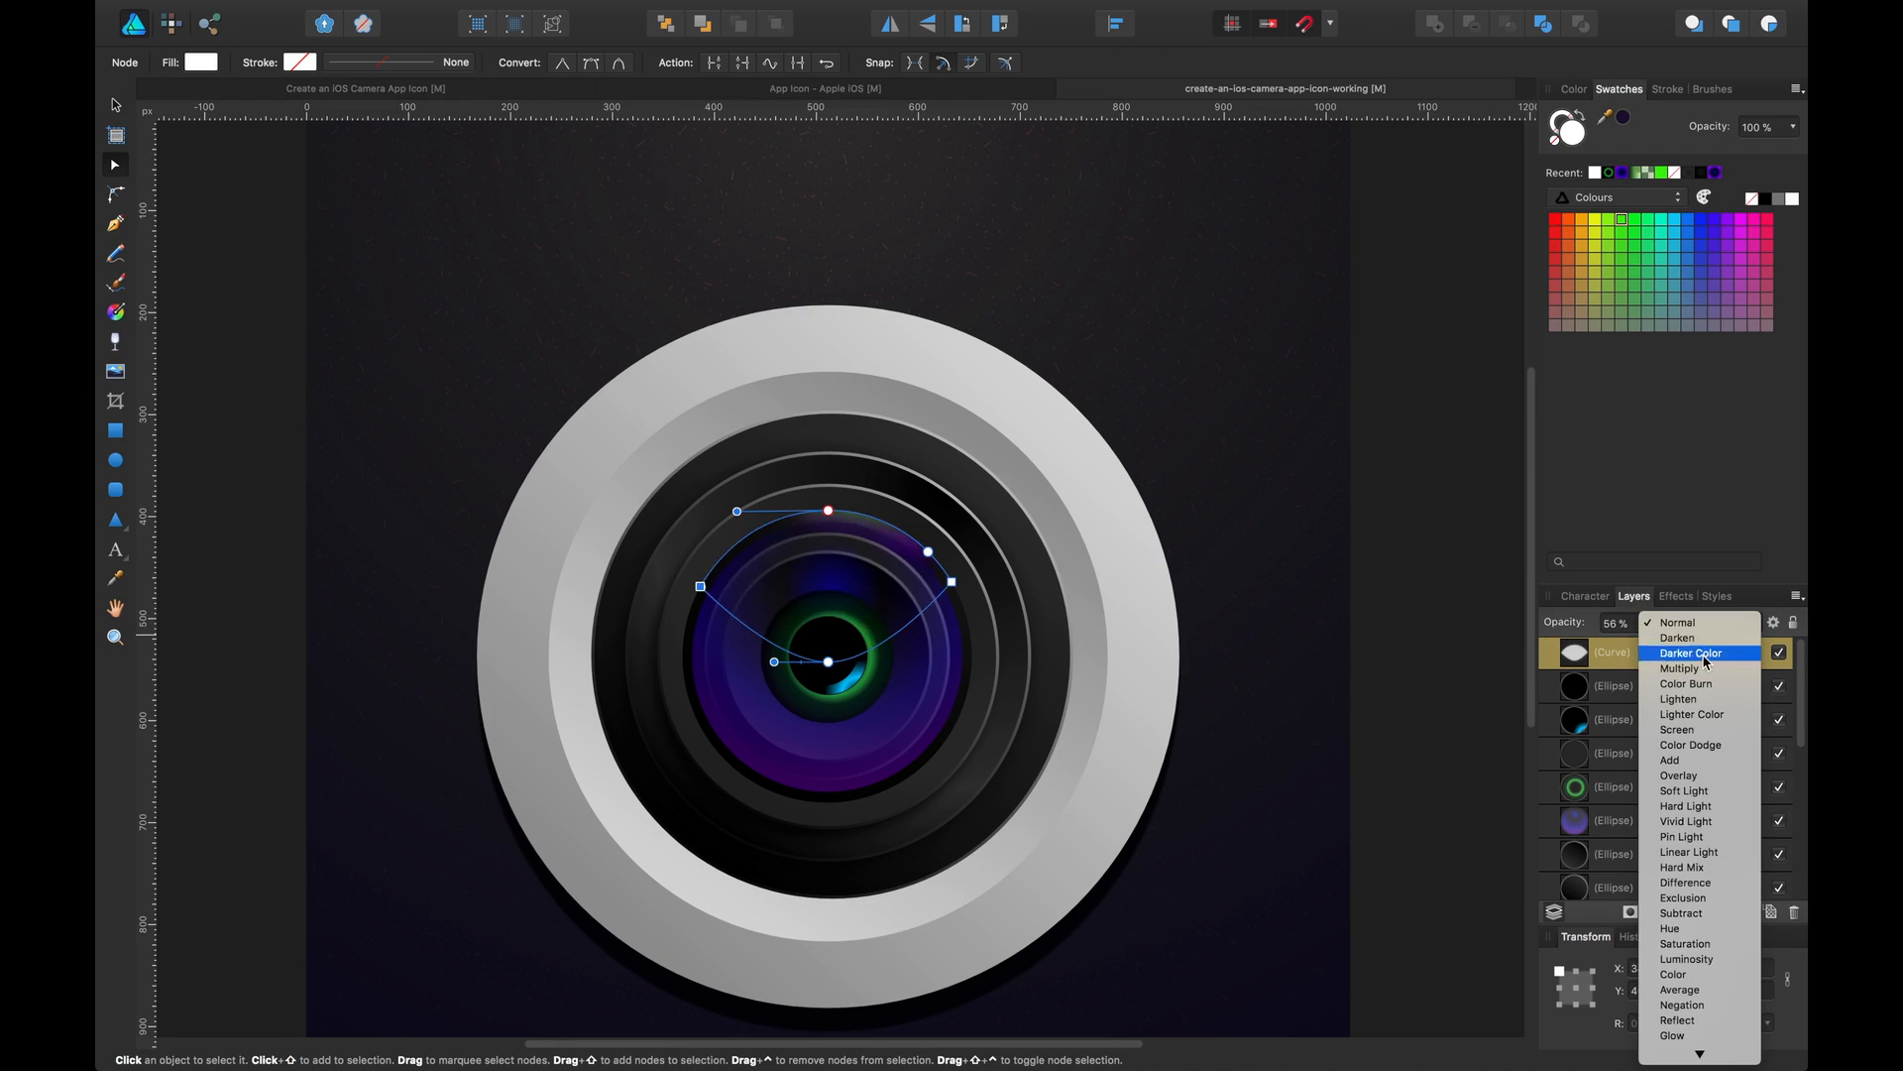
click(1699, 776)
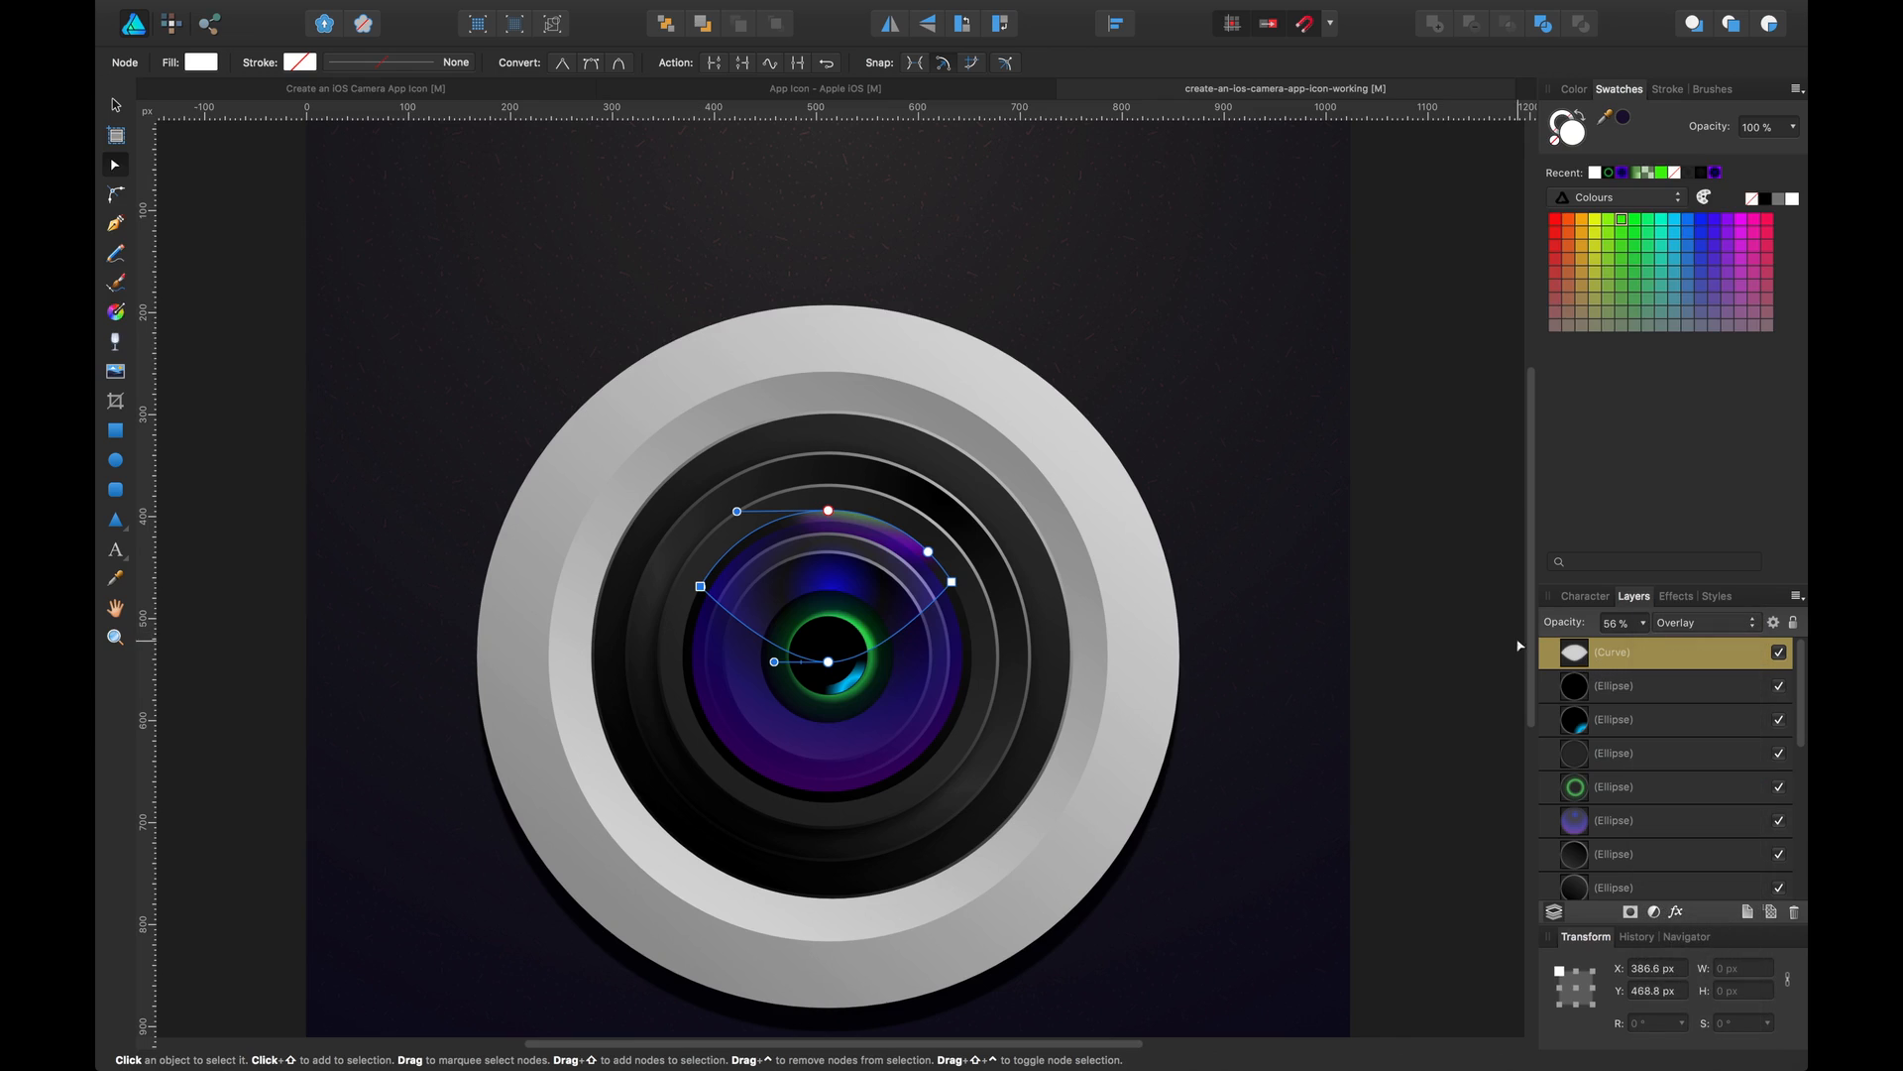
drag(1548, 628, 1679, 637)
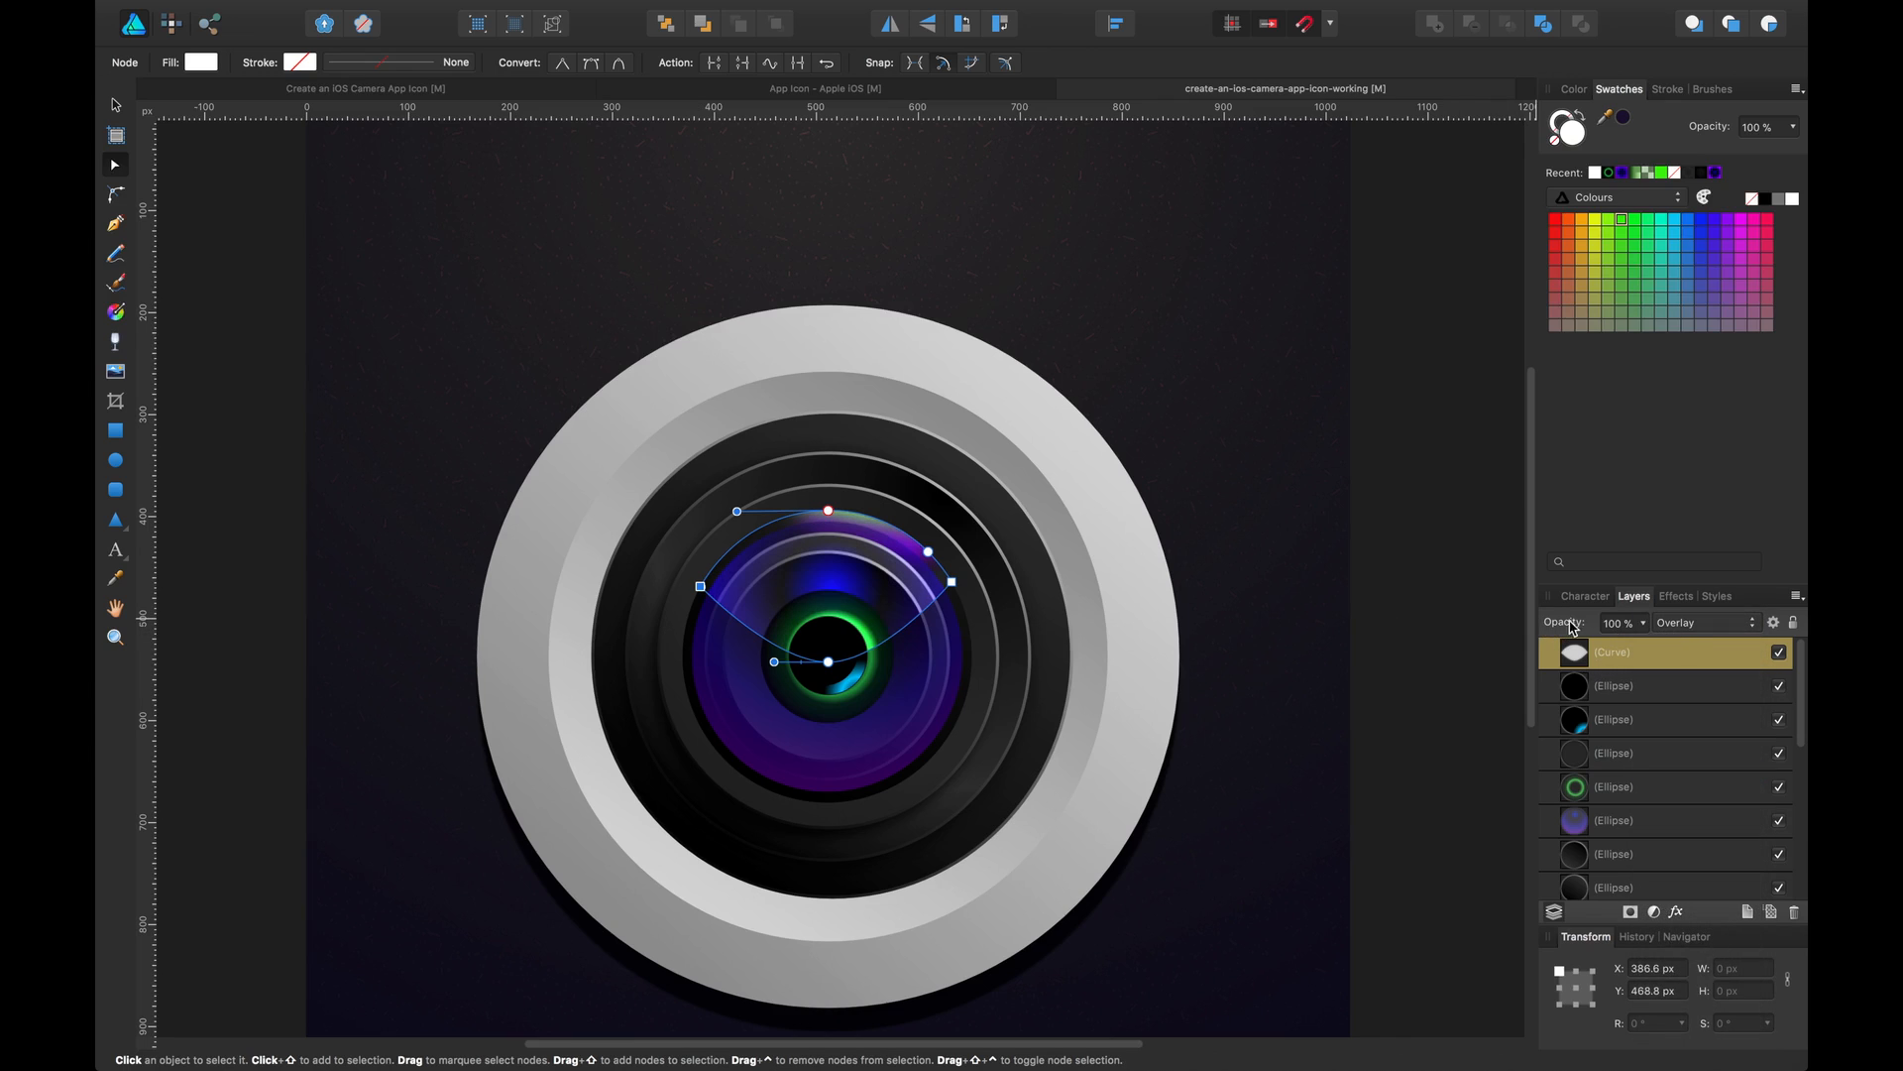
Nudge the reflection curve's bottom node slightly upward and duplicate the curve
drag(1409, 507, 1417, 513)
key(v)
click(1411, 515)
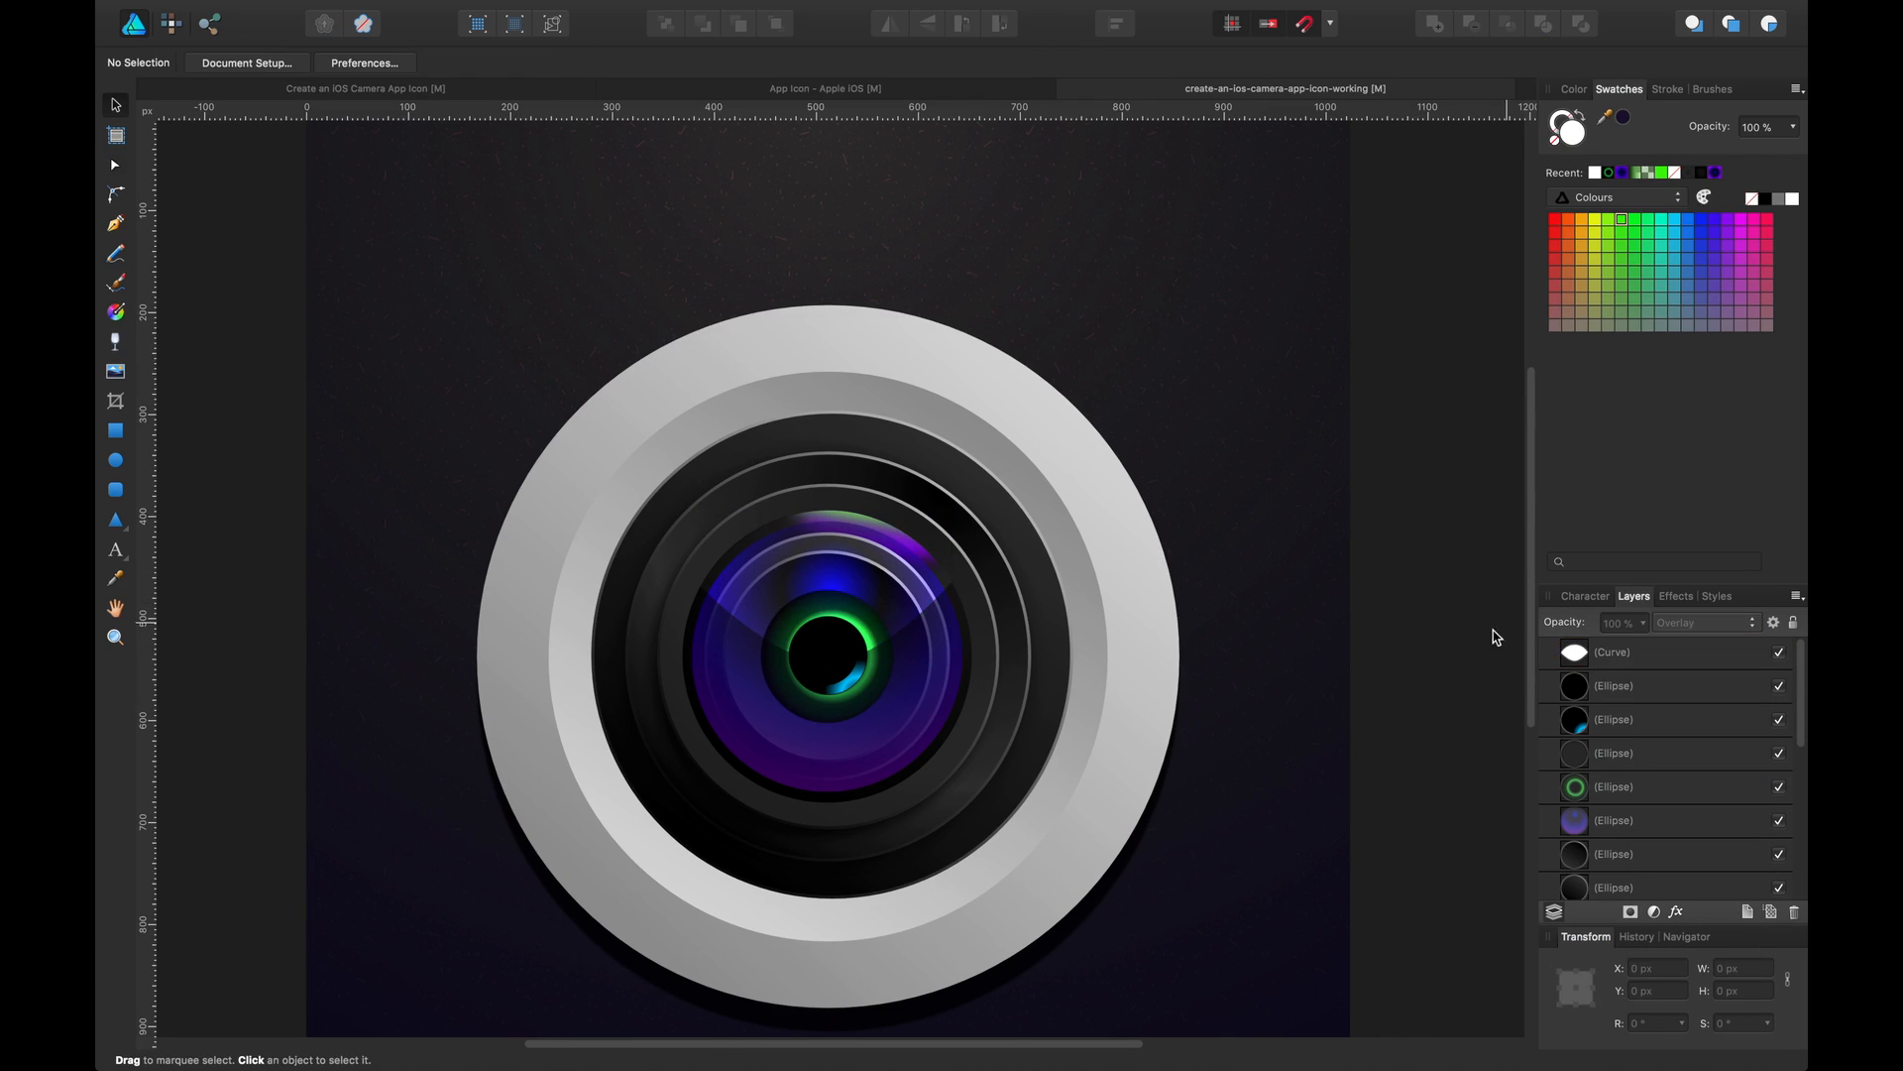
click(912, 602)
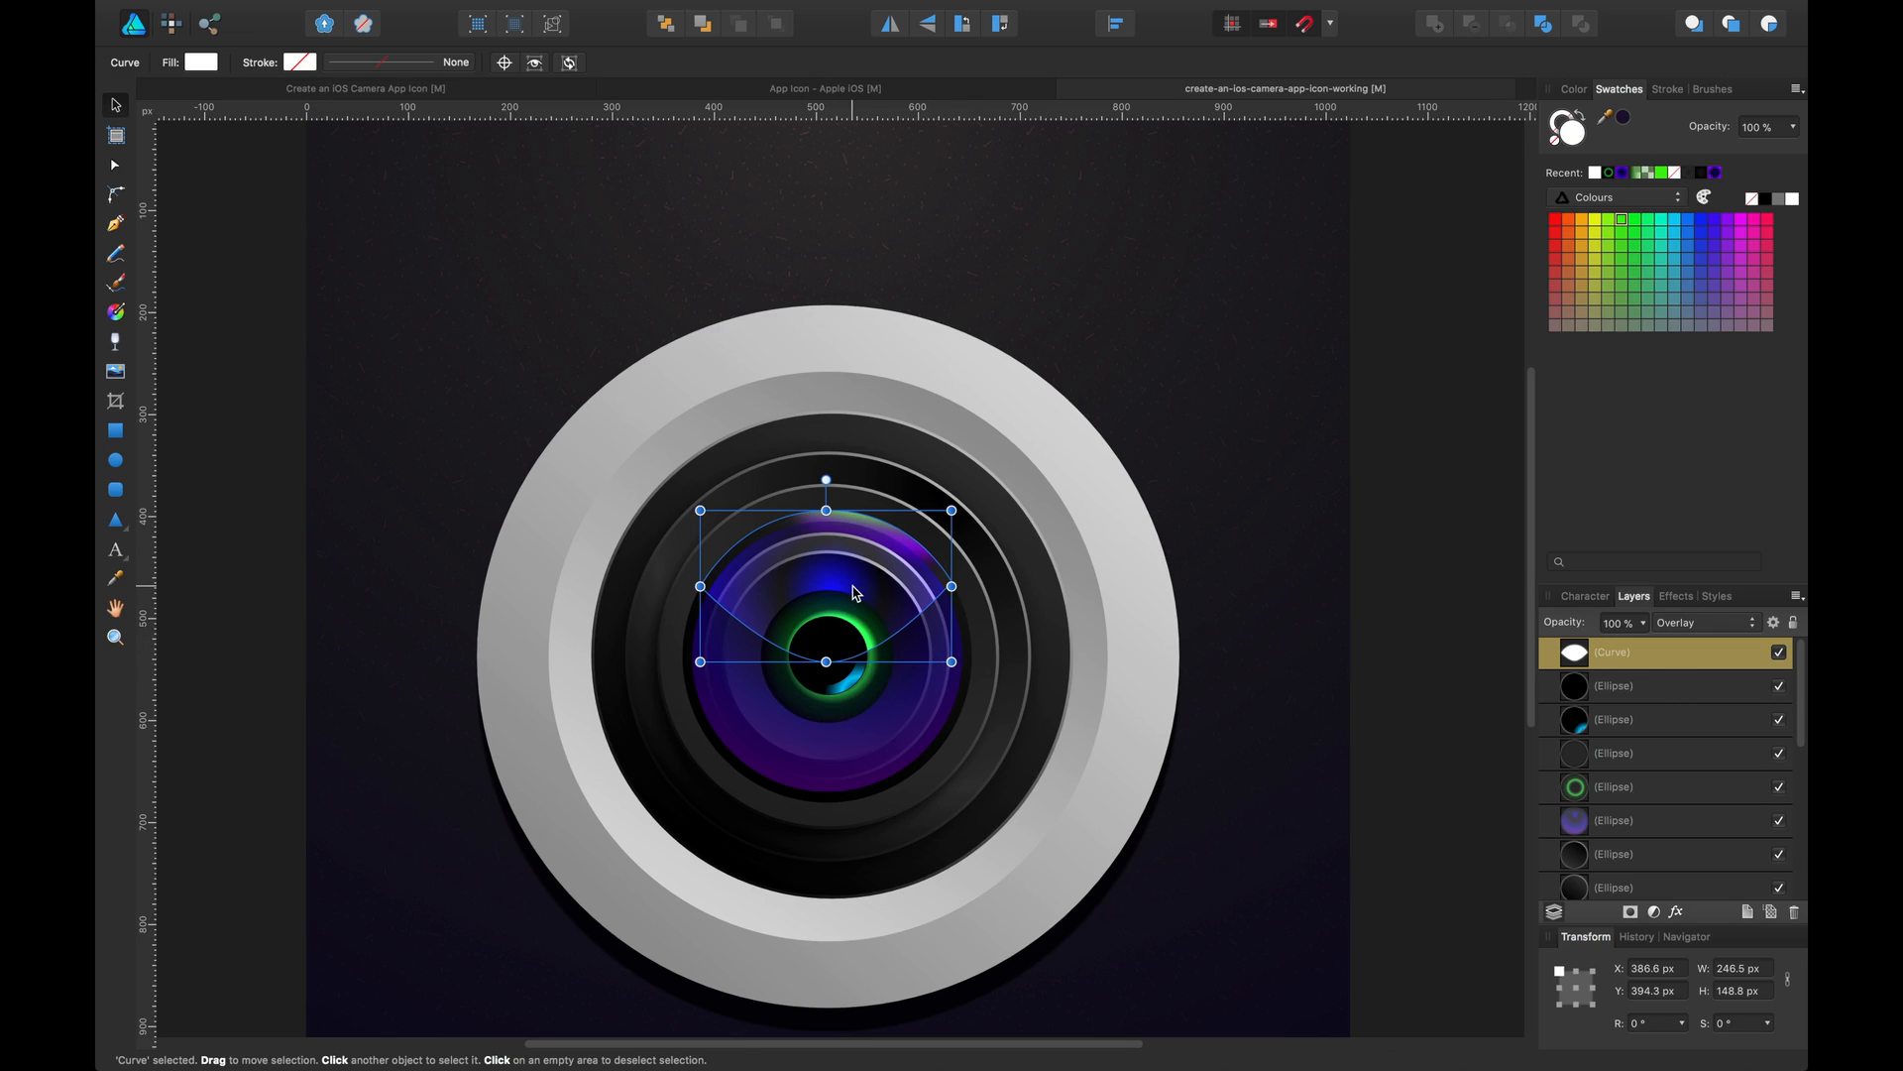
key(a)
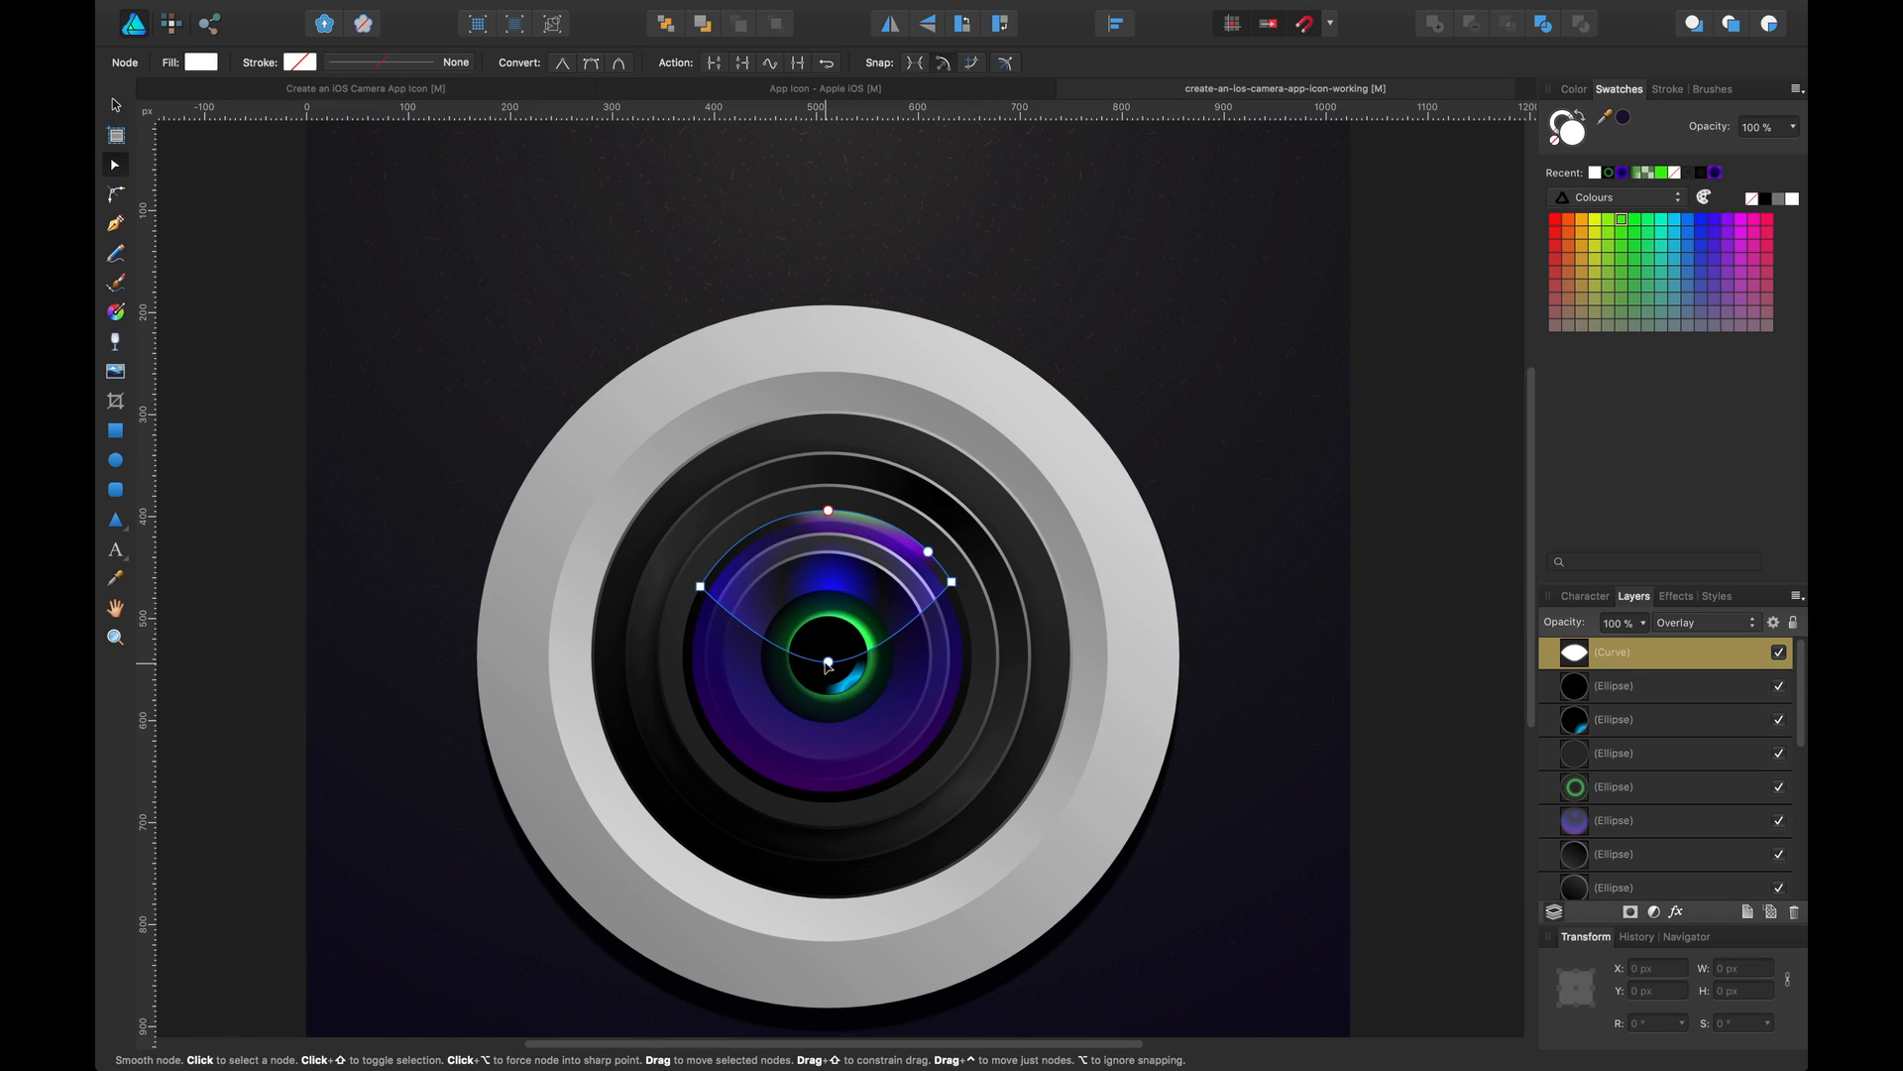
drag(829, 661, 832, 652)
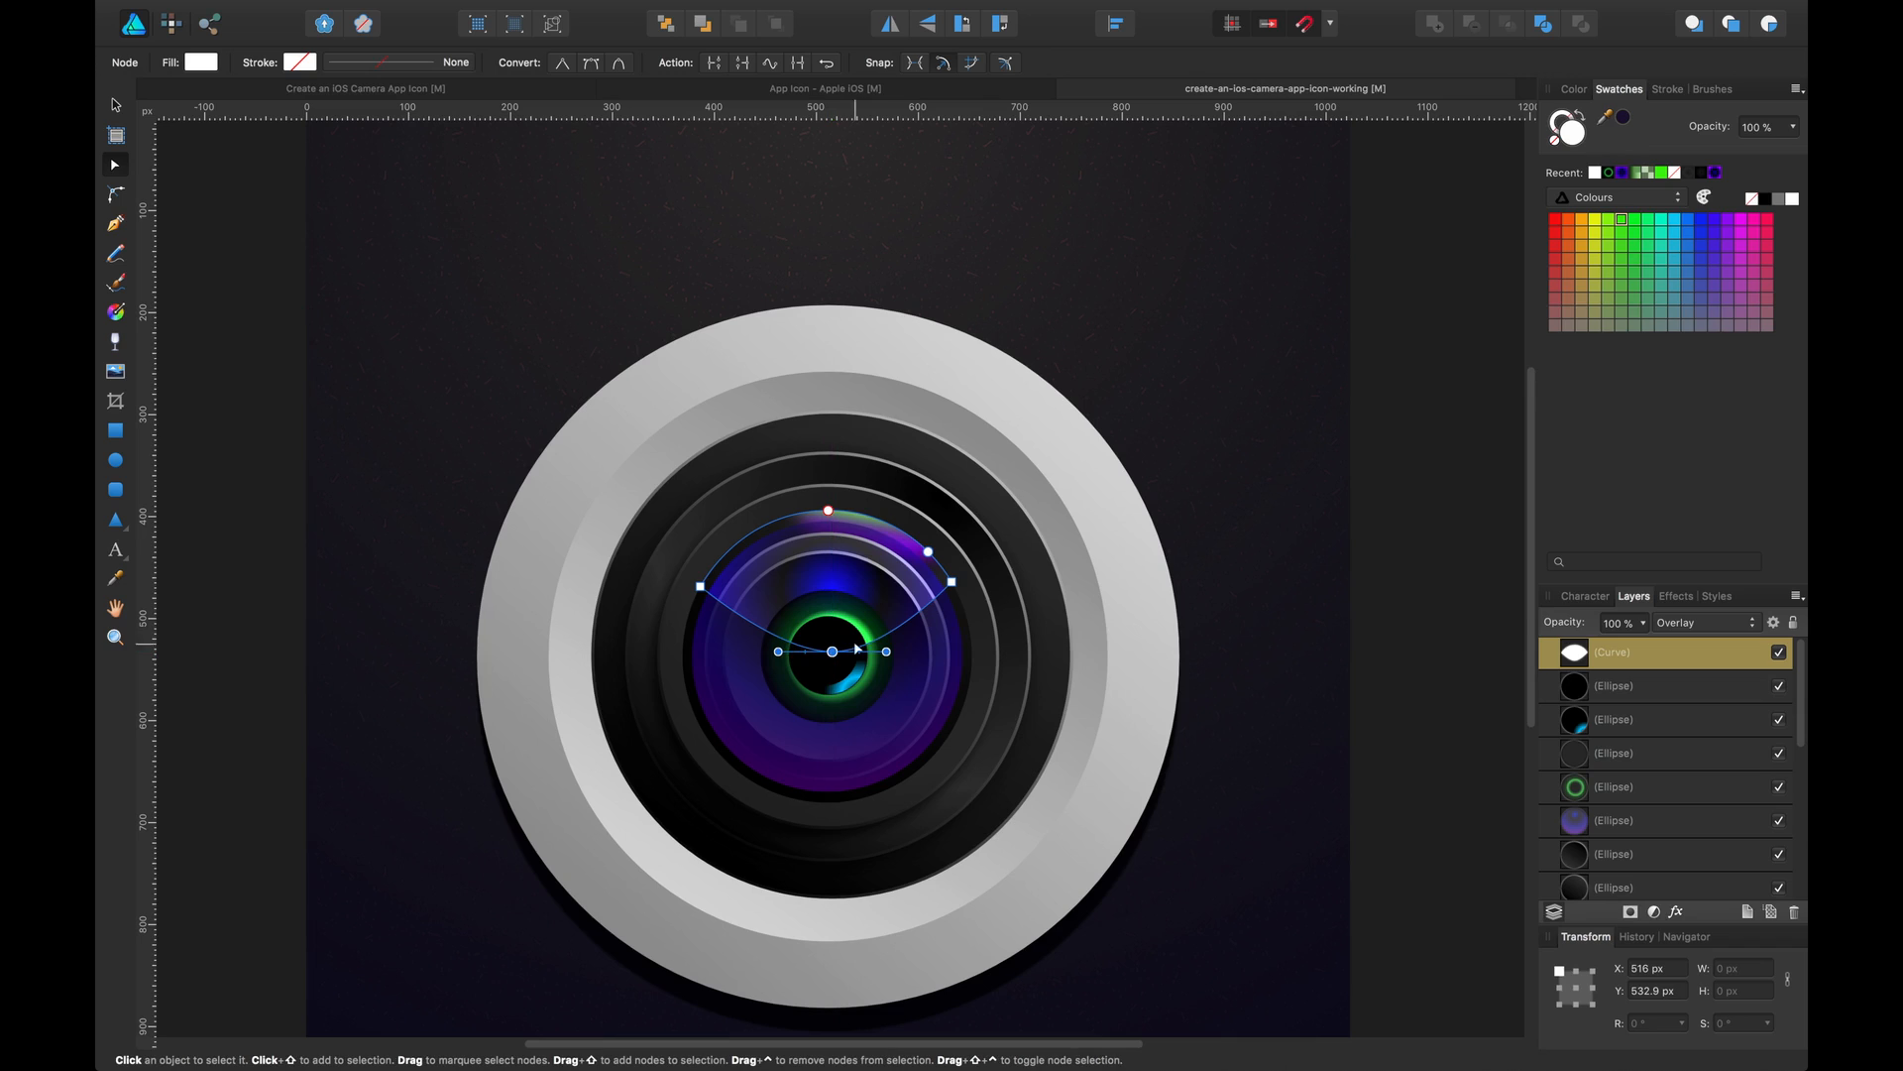
click(1701, 667)
key(super+j)
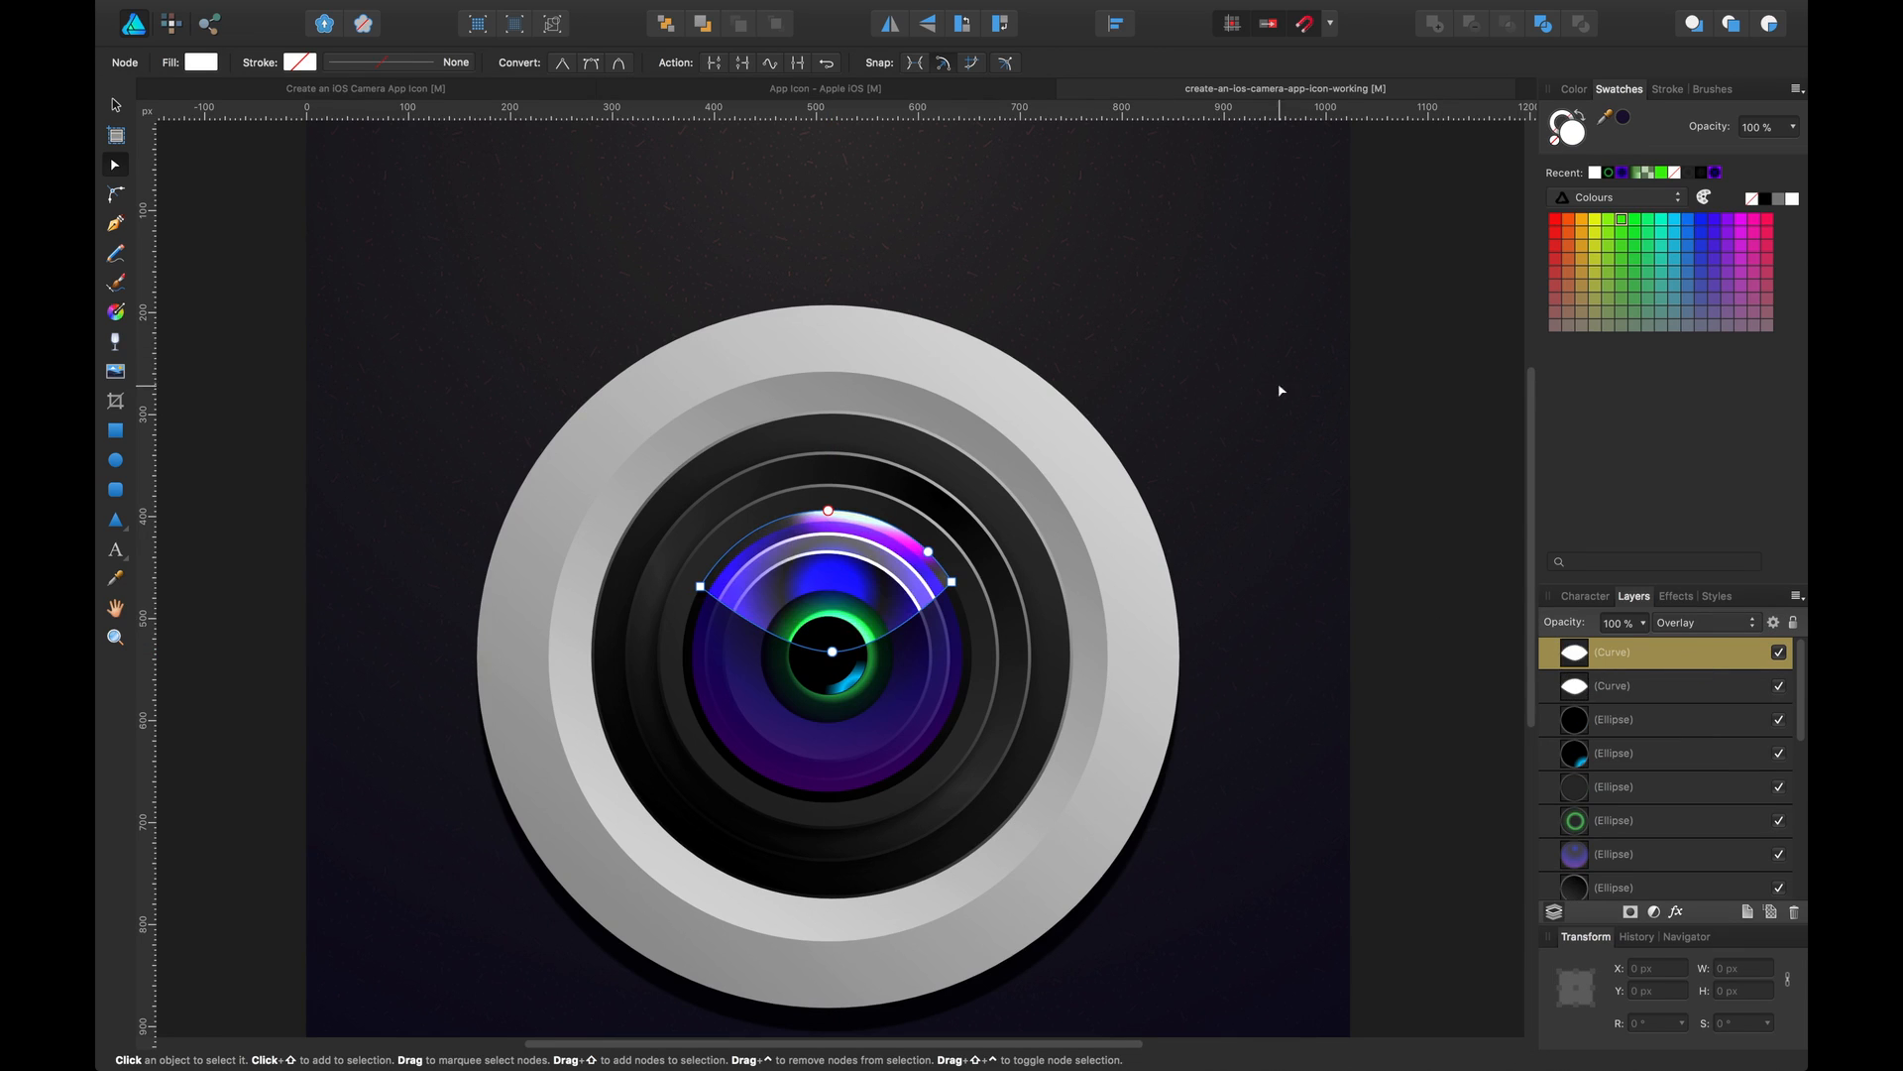
Resize the duplicated reflection curve to about 127 px tall and nudge its bottom node slightly down
key(v)
click(1431, 388)
key(space)
mouse_move(1426, 461)
mouse_down()
mouse_move(1420, 434)
mouse_move(1438, 445)
mouse_up()
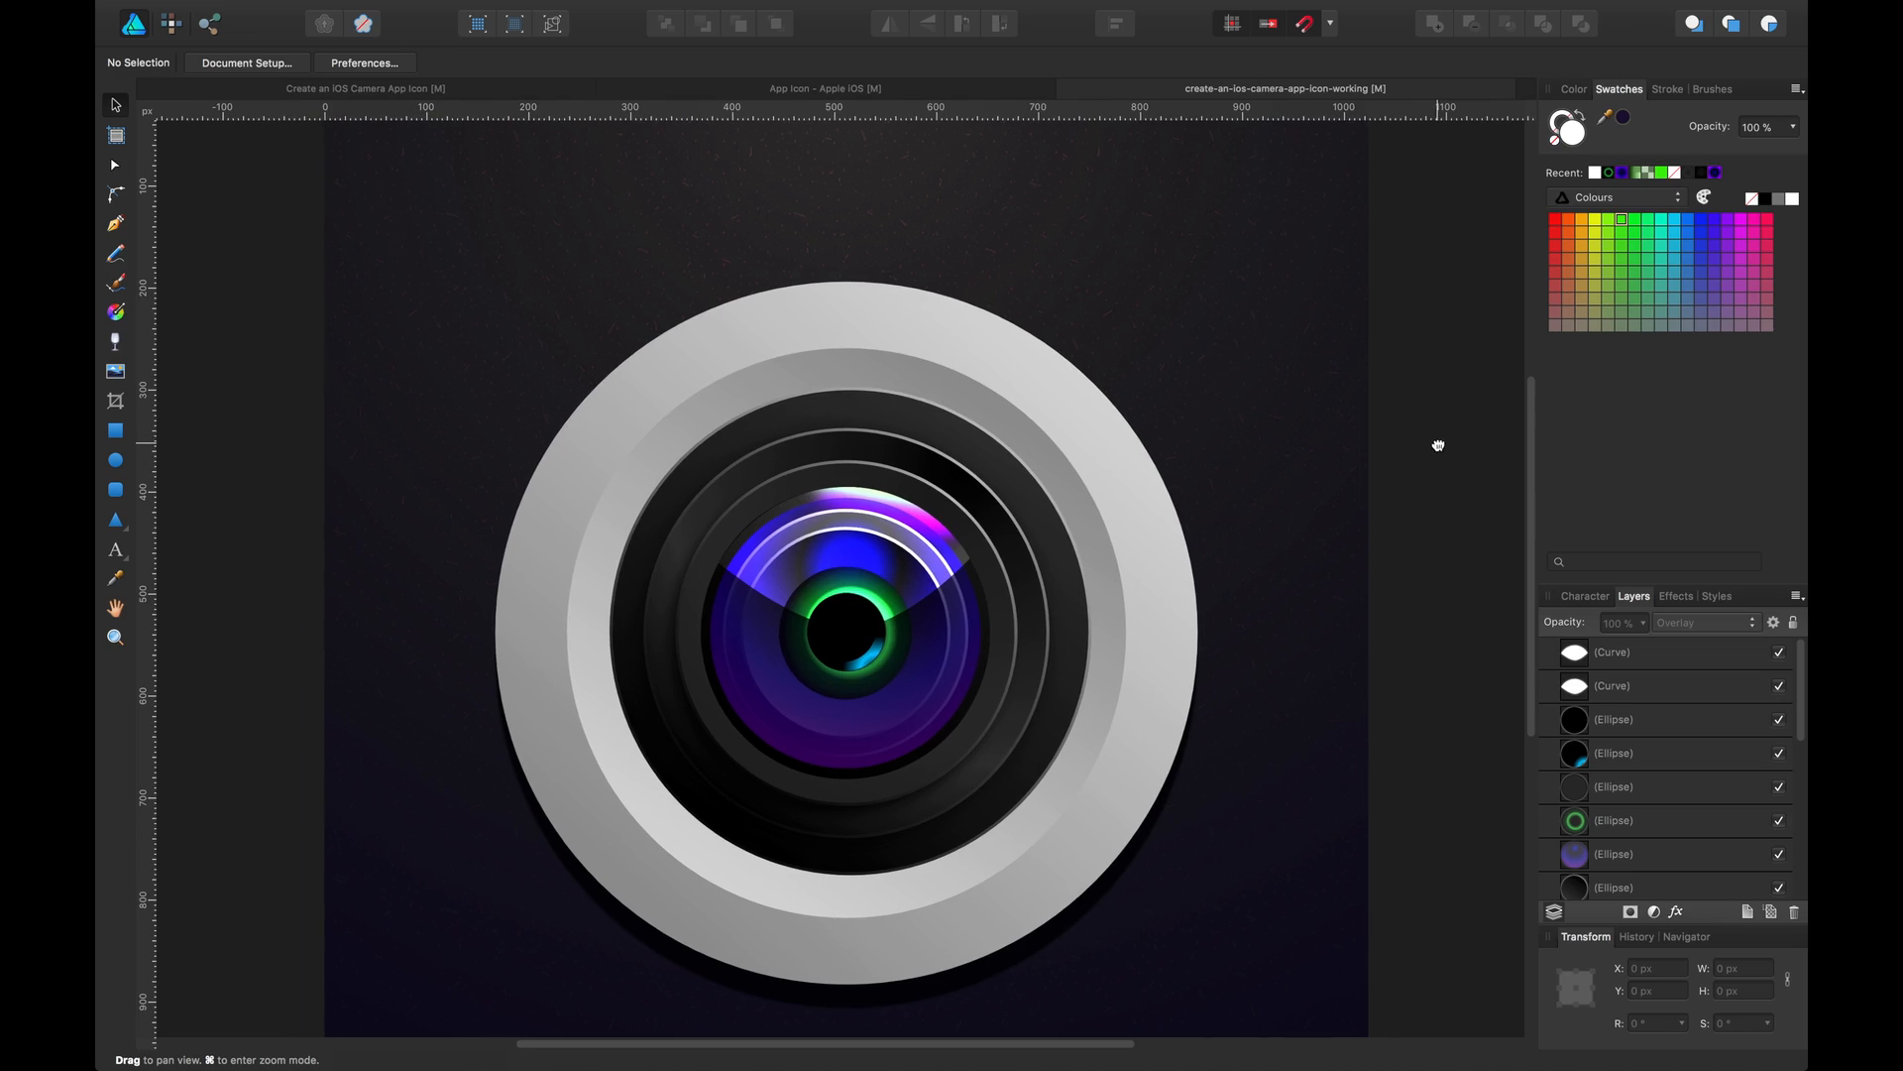
click(924, 567)
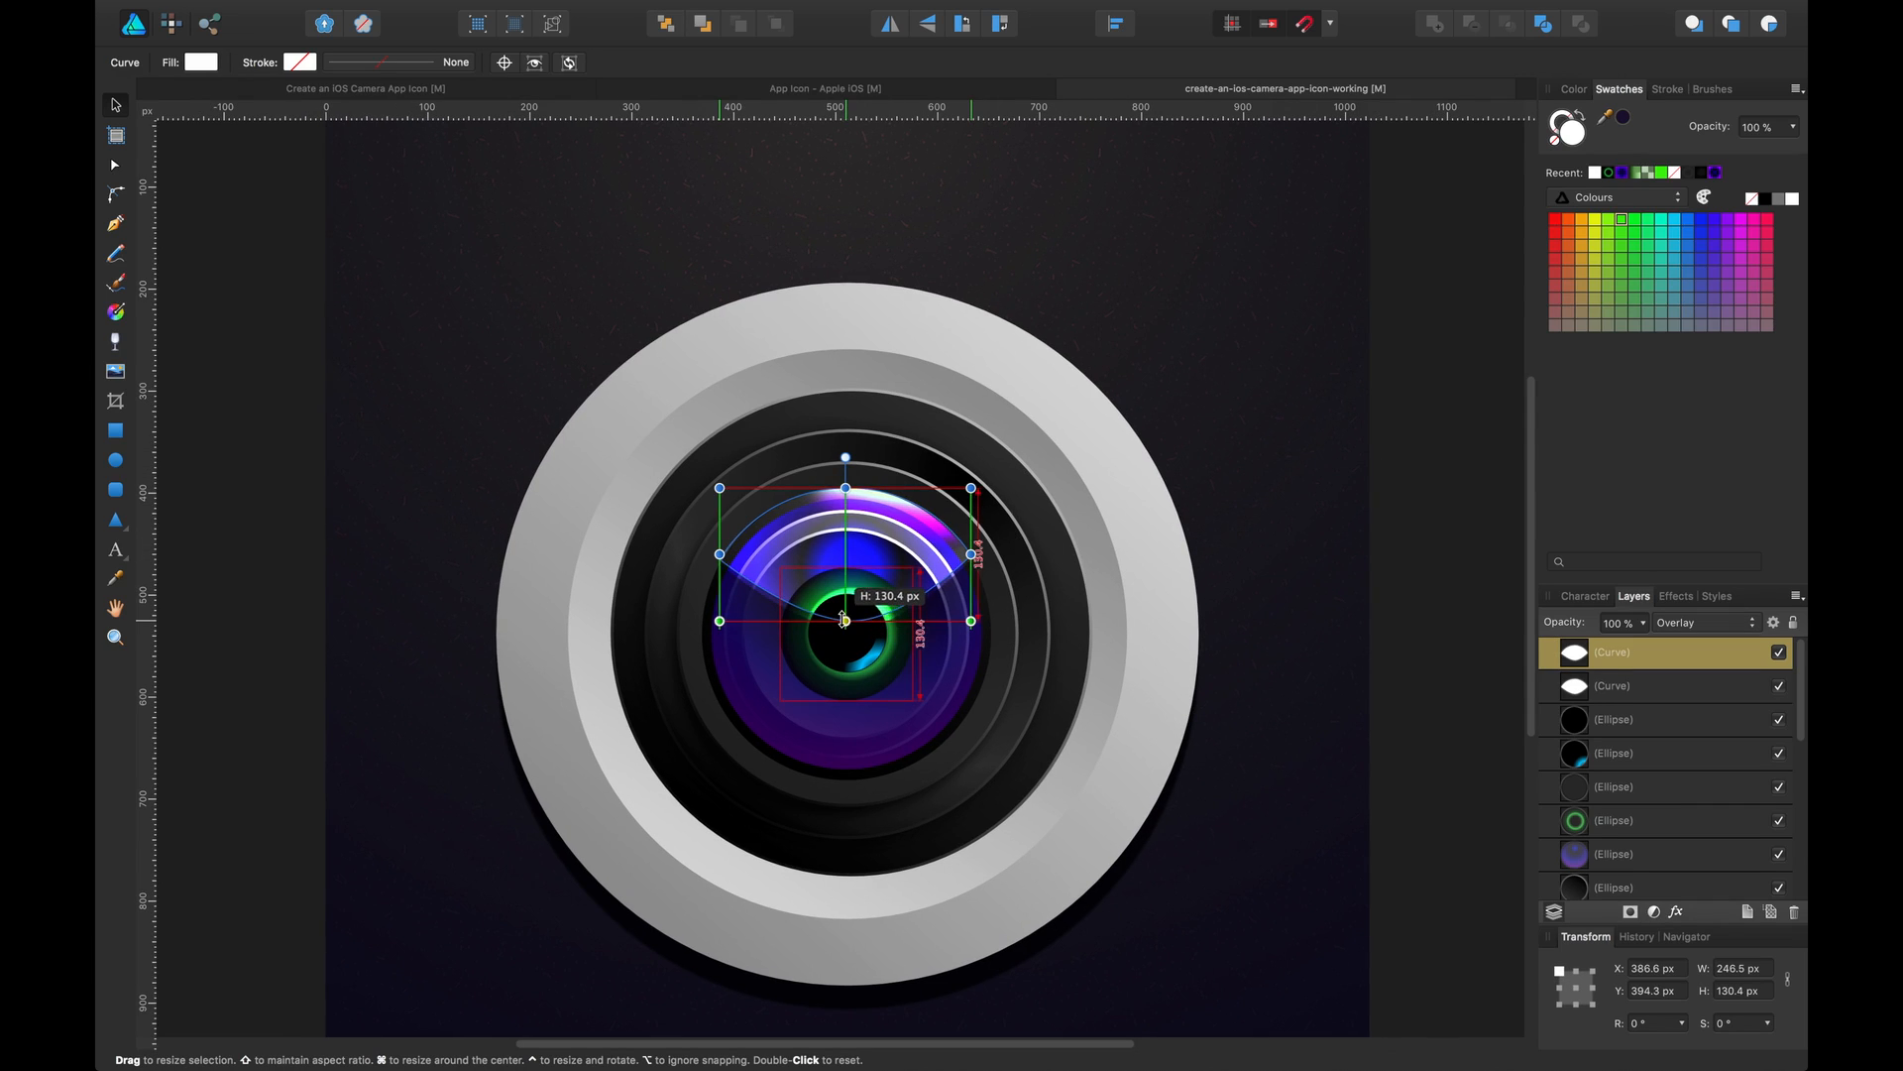
key(a)
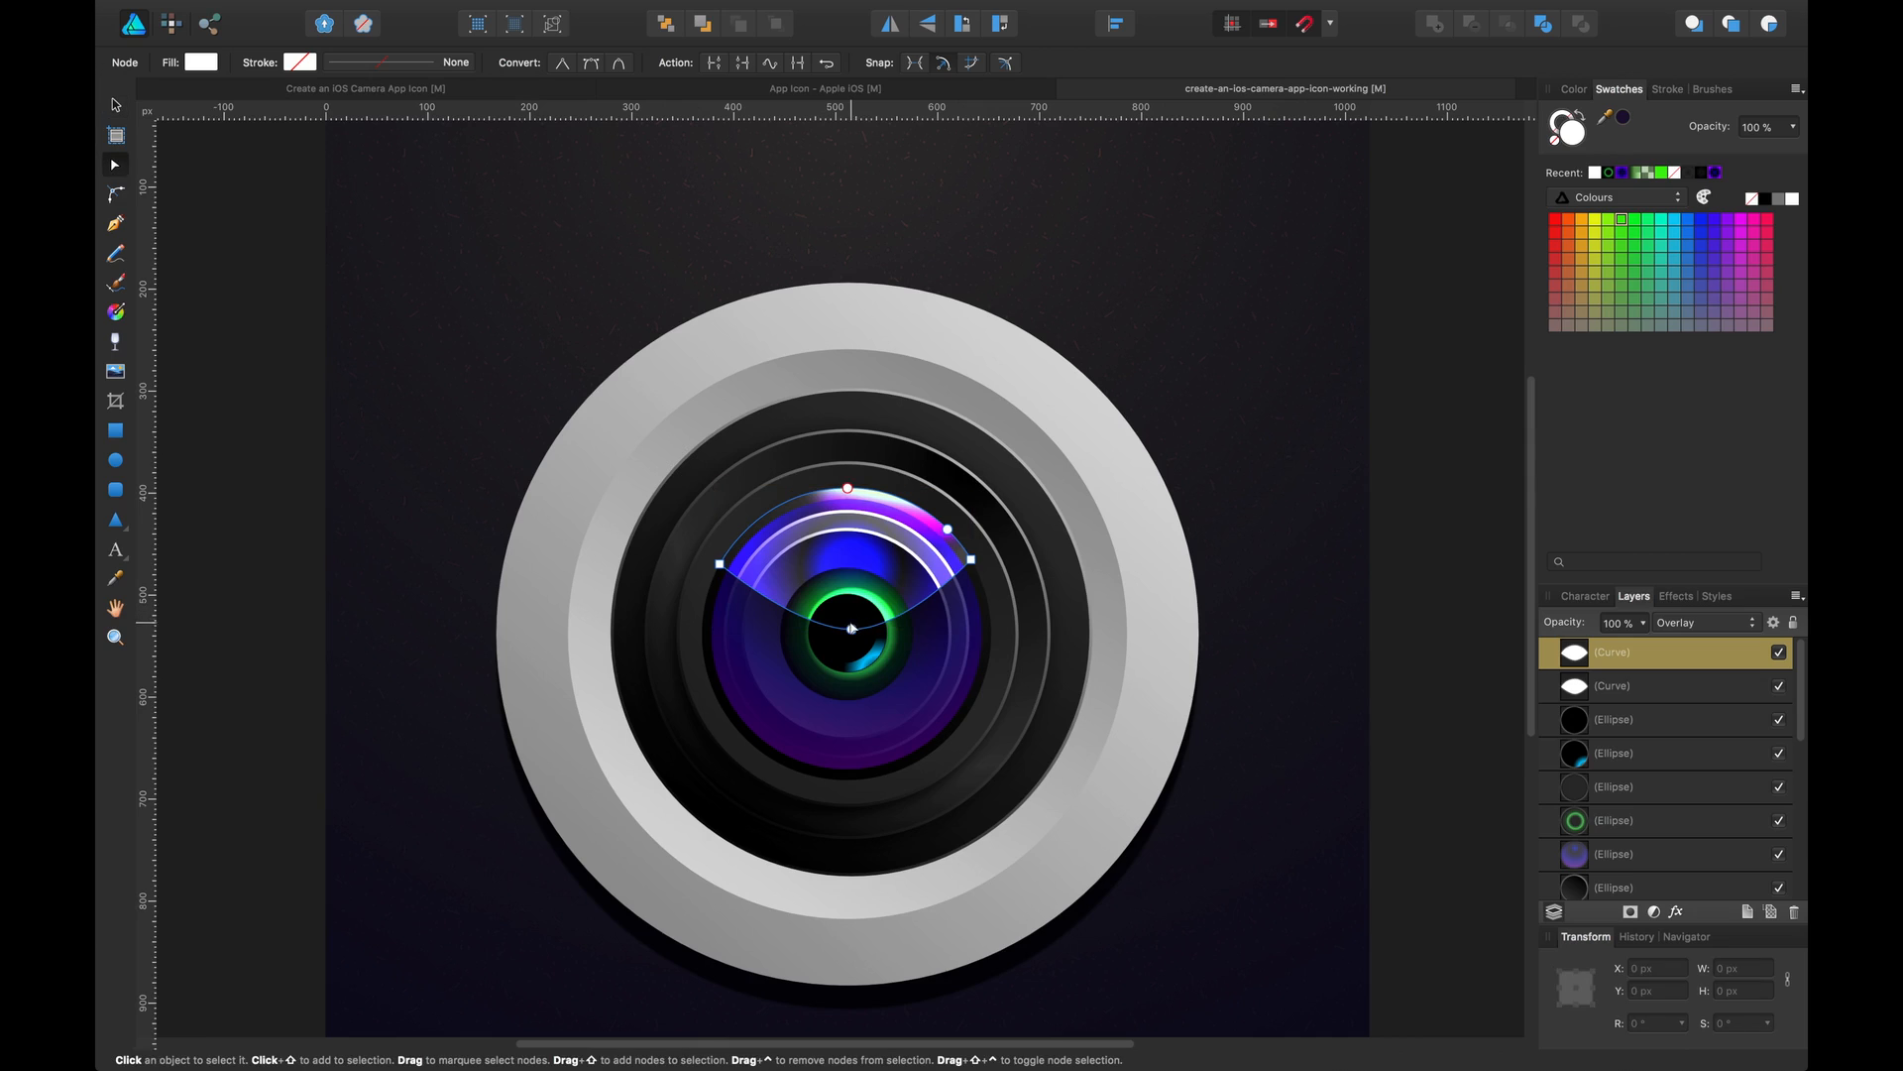
click(851, 610)
drag(852, 614, 853, 621)
key(v)
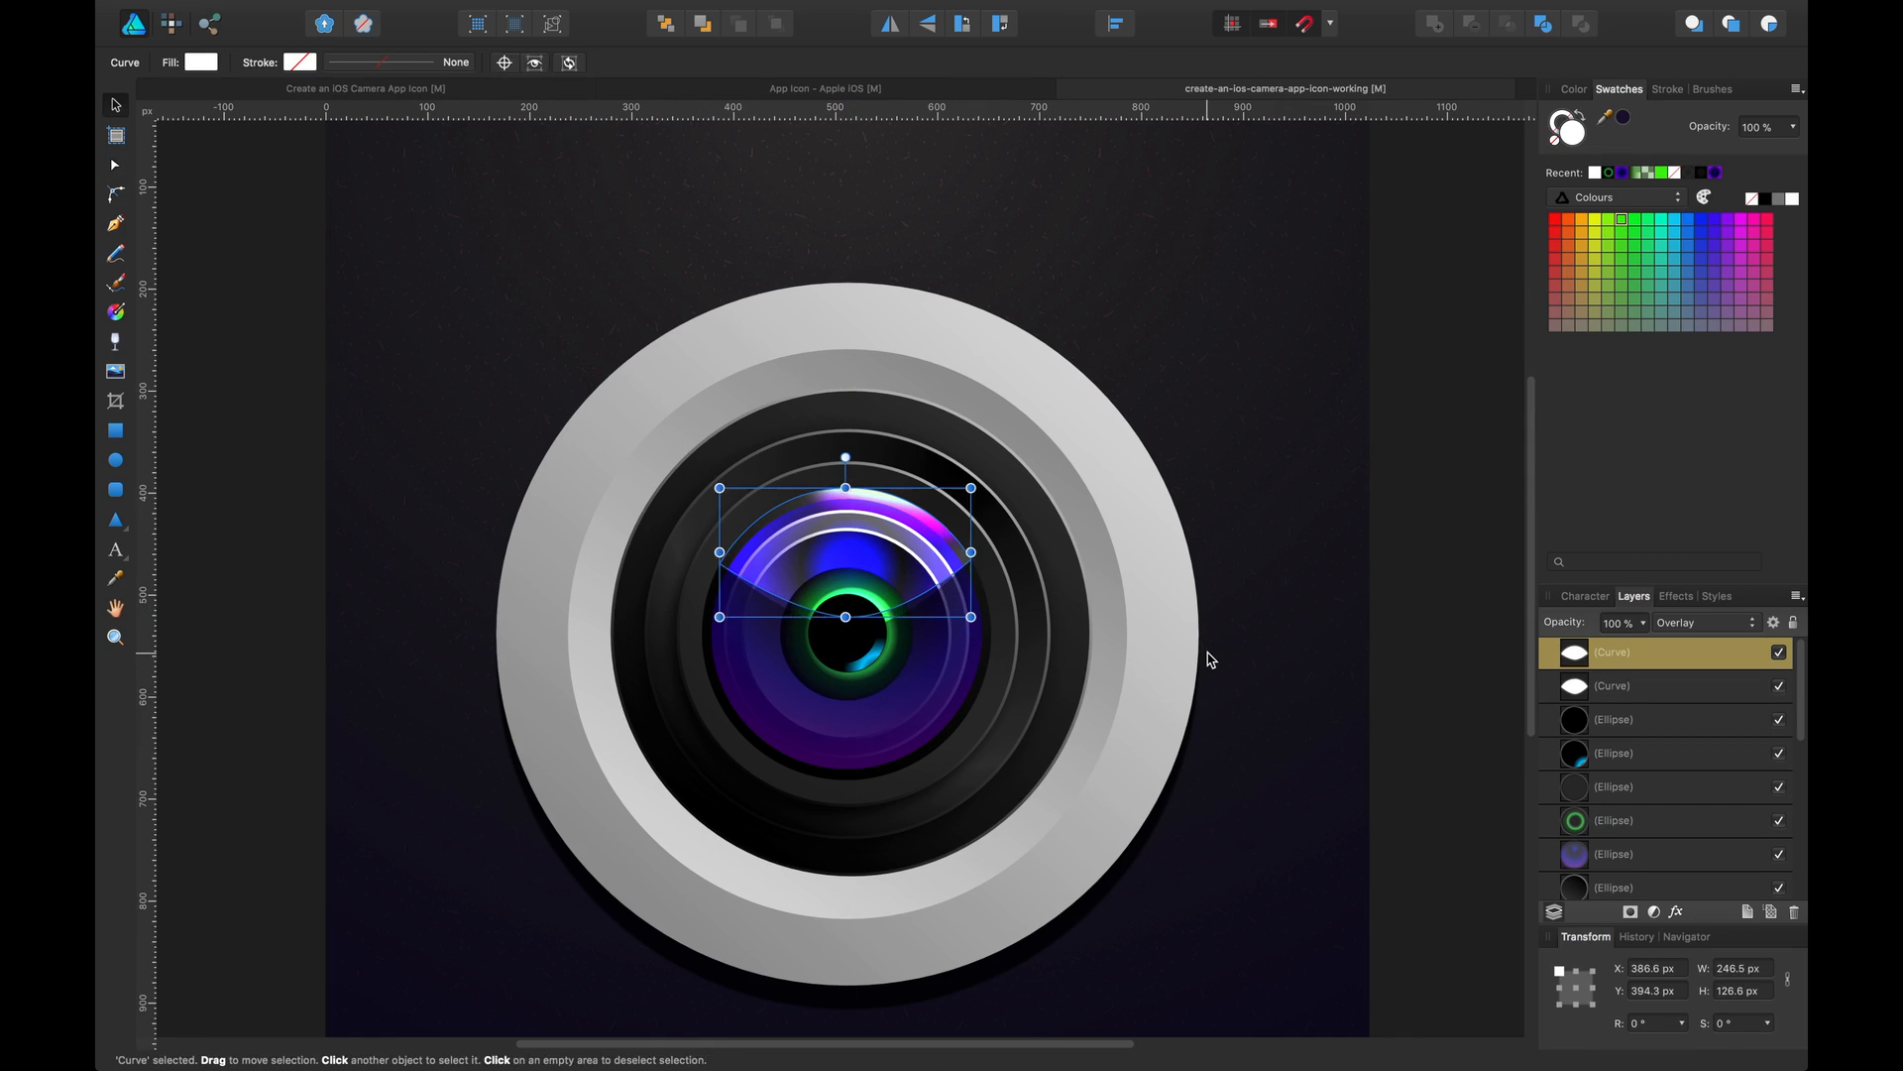
Delete the duplicated reflection curve and nudge the remaining curve's bottom node slightly upward
key(Delete)
double_click(904, 598)
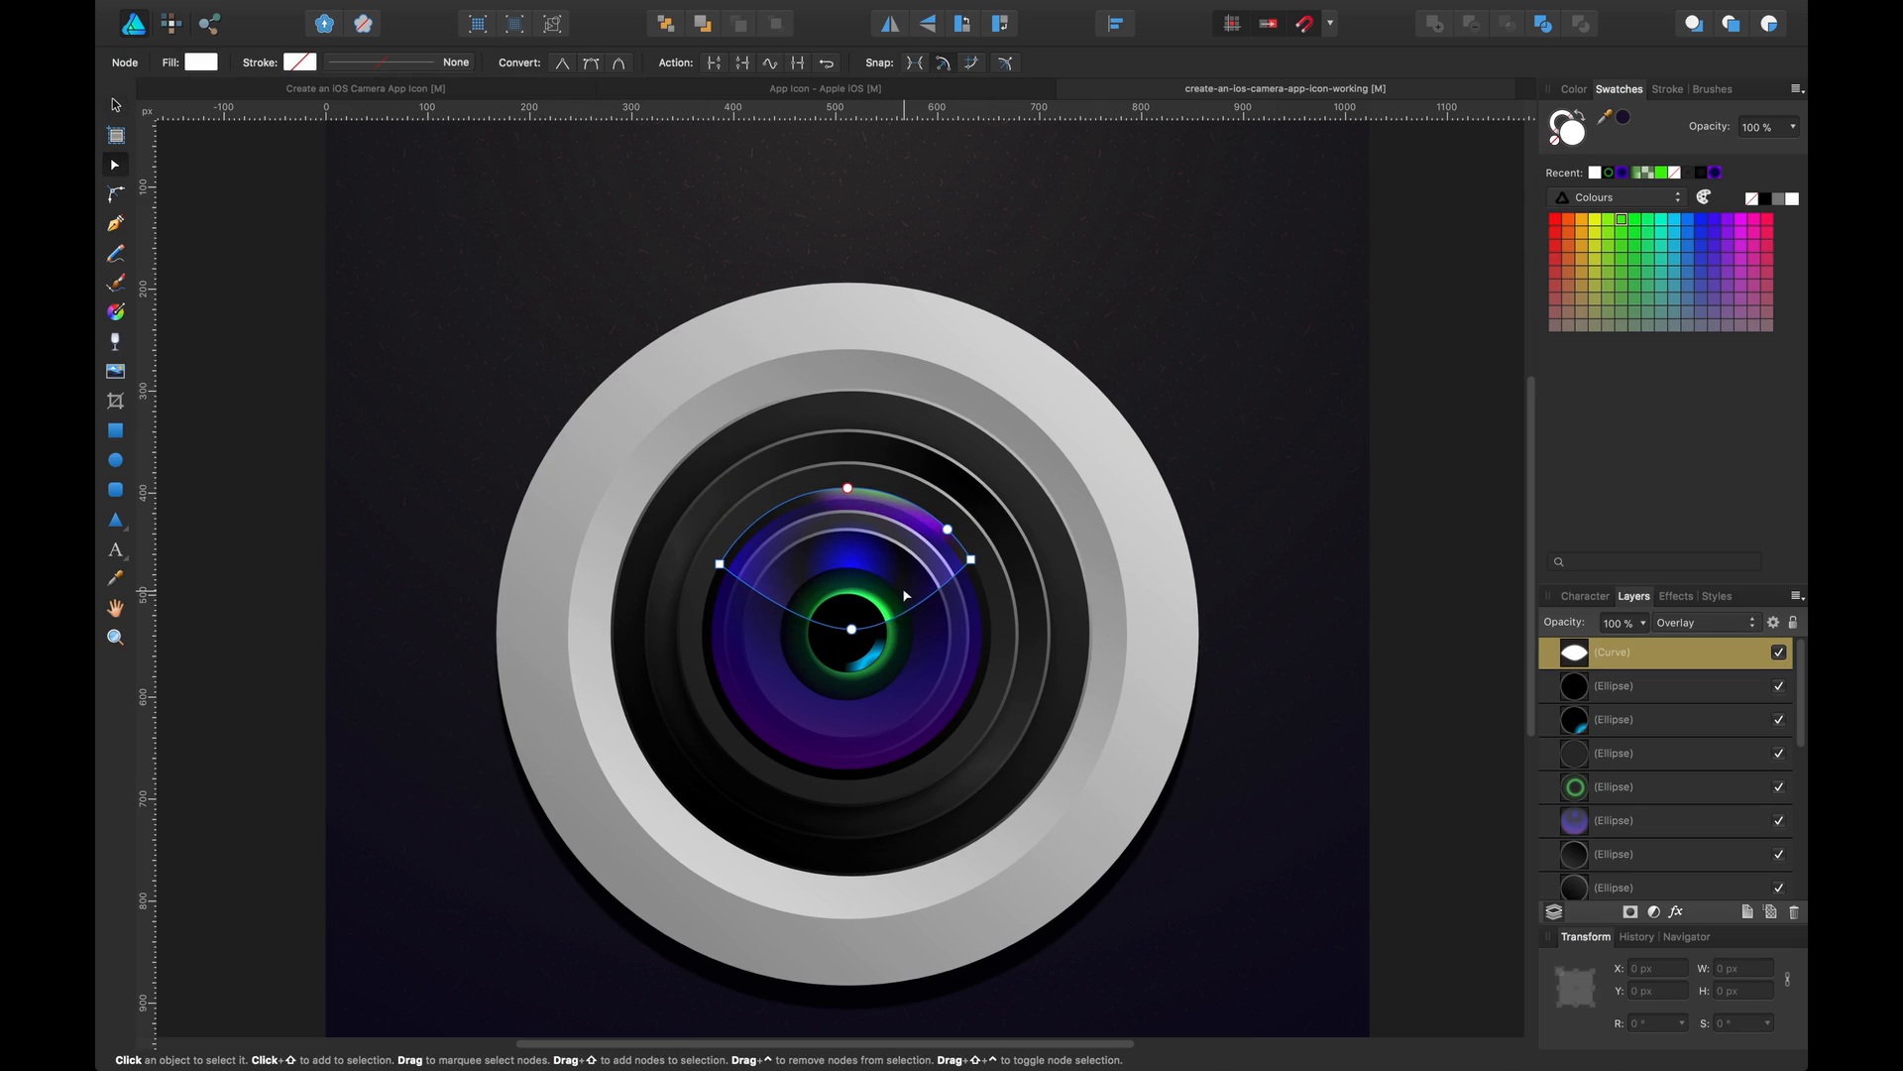
drag(855, 622, 857, 609)
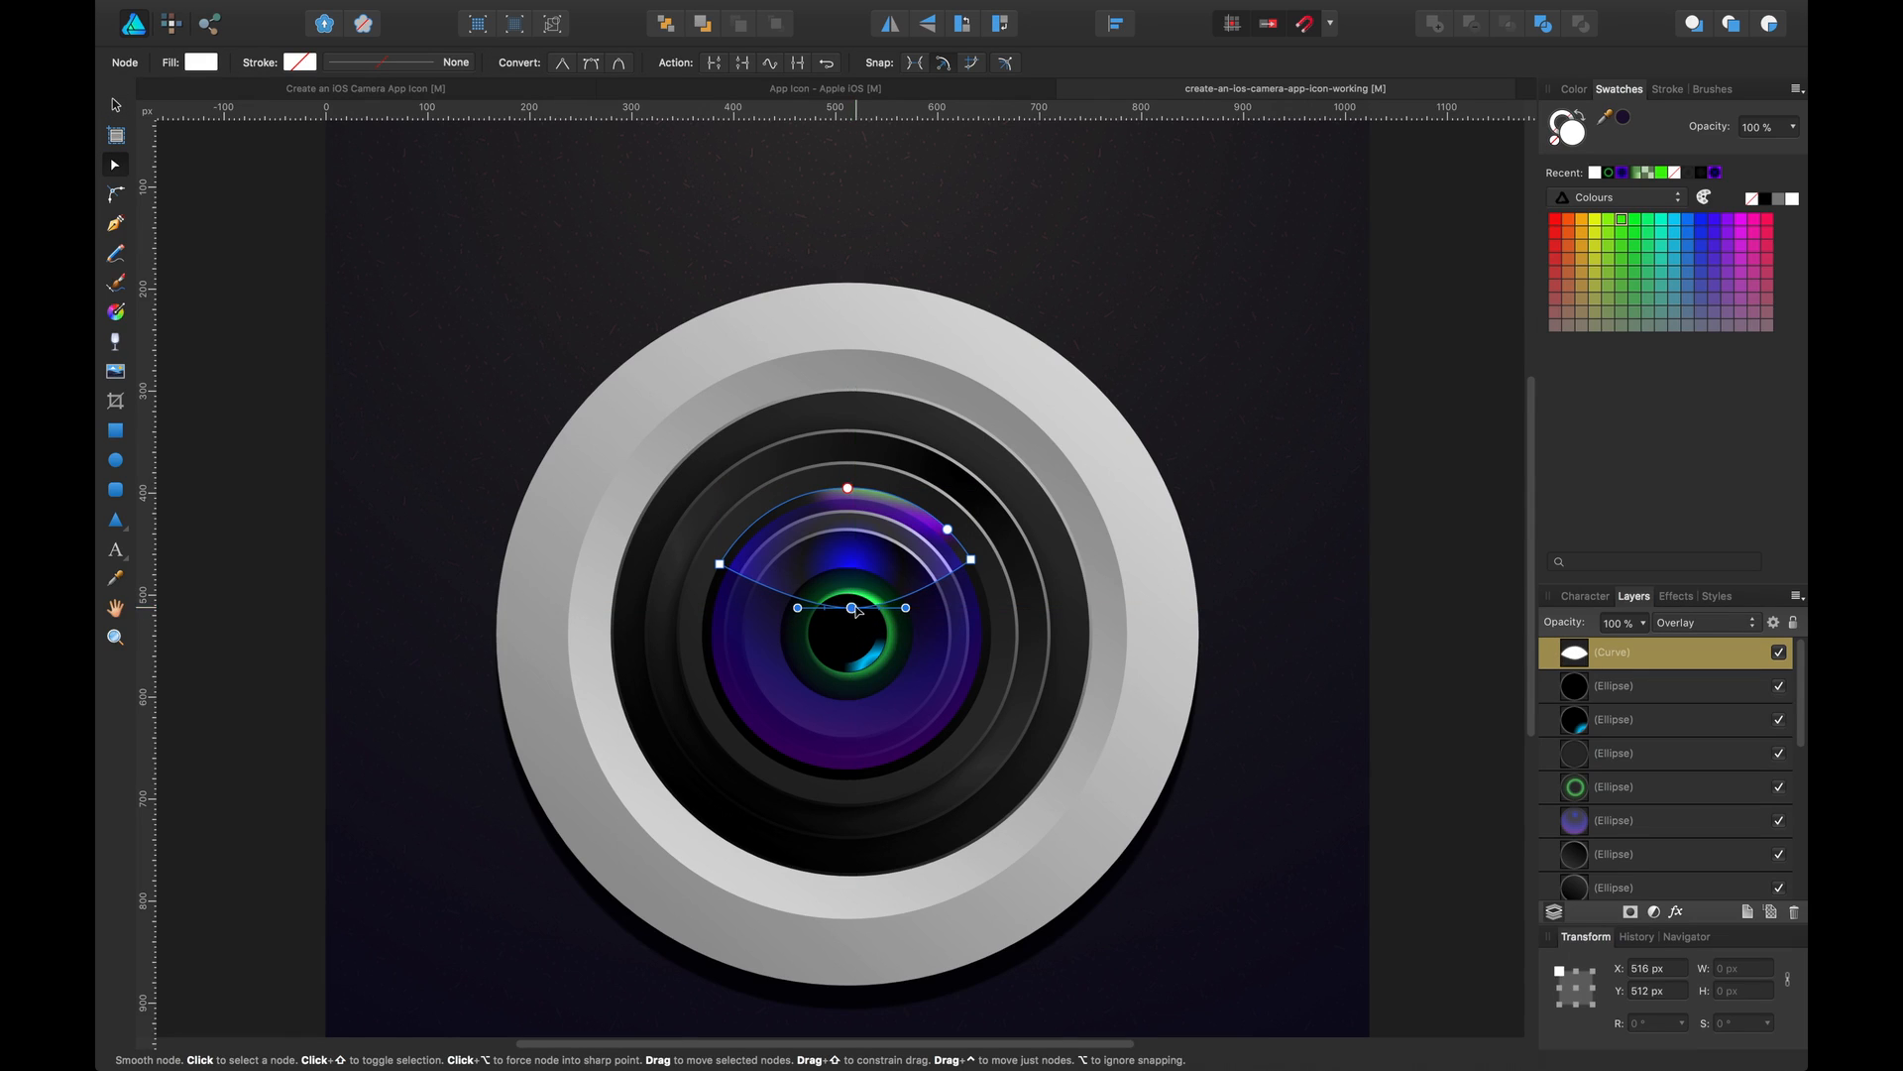
Duplicate the reflection curve and inspect both reflection curves' nodes up close
key(v)
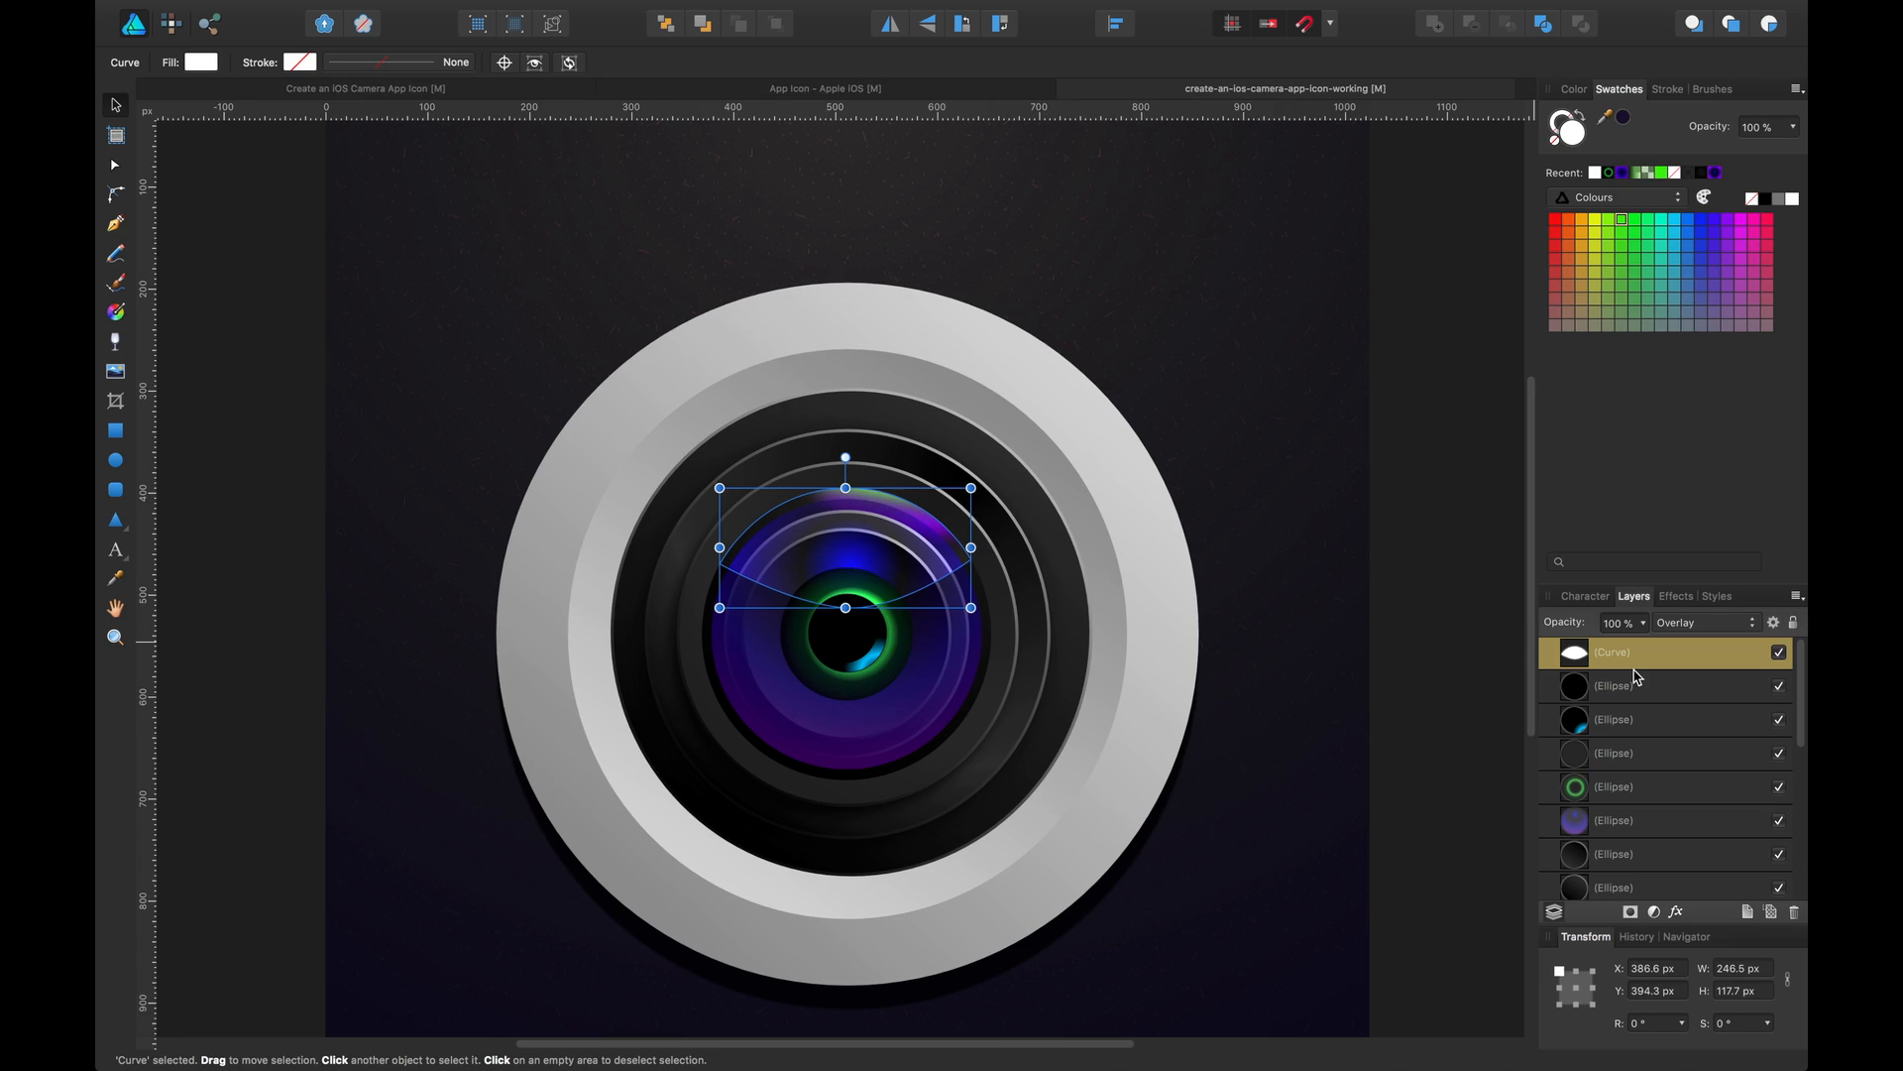
key(super+j)
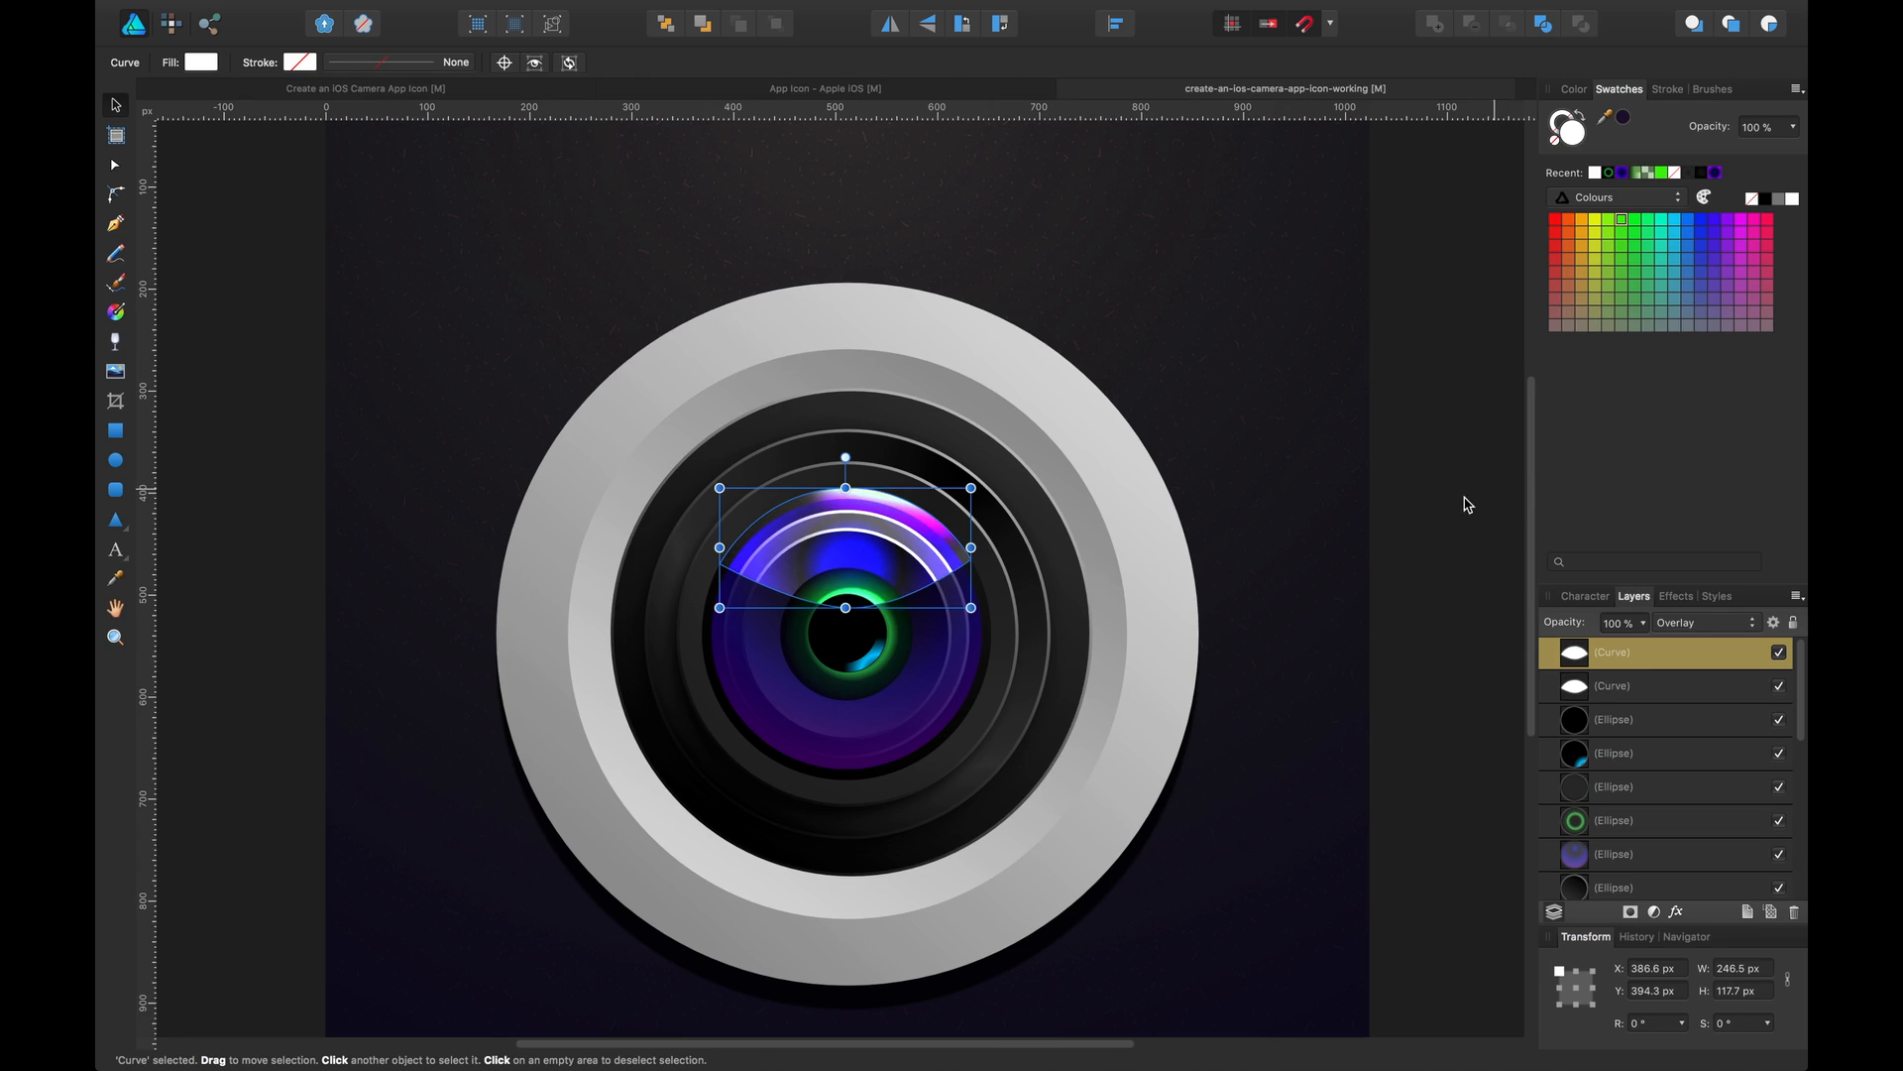
key(a)
click(1445, 555)
drag(1444, 556, 1448, 510)
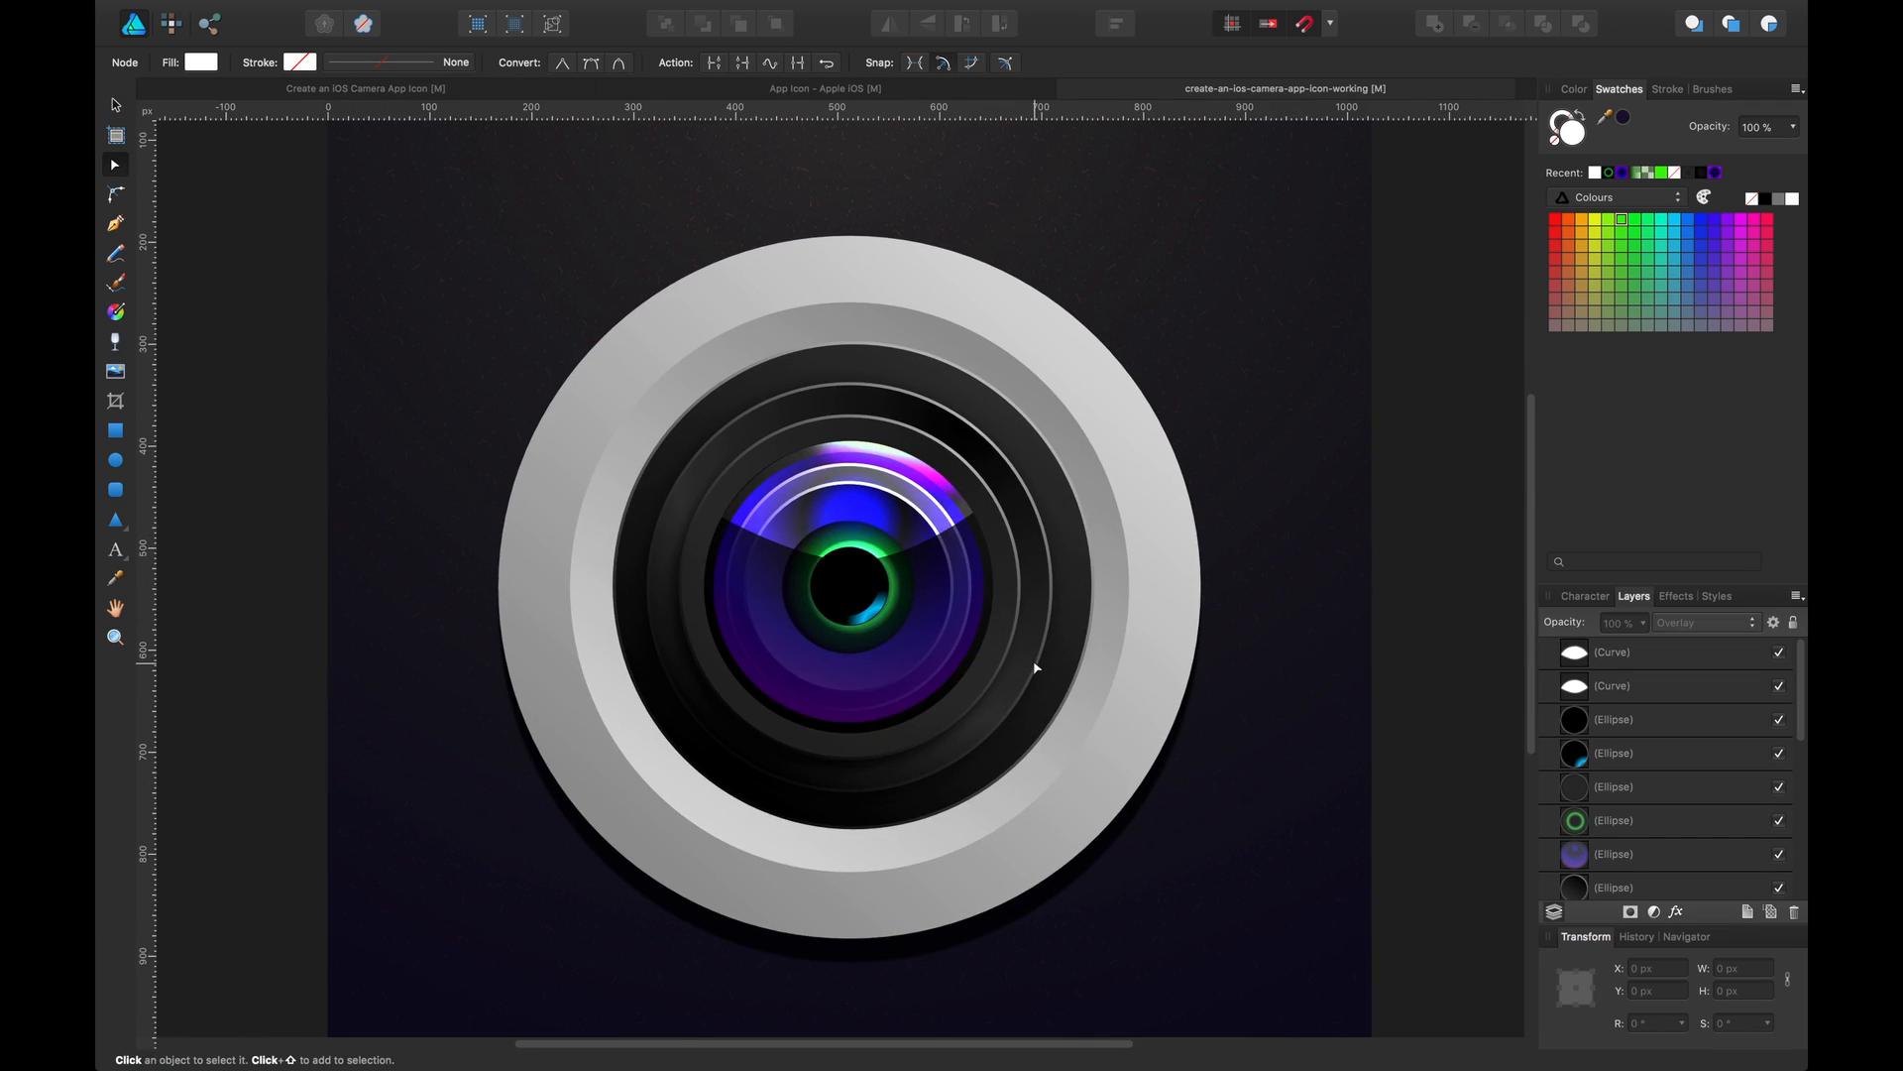
key(super+plus)
key(super+plus)
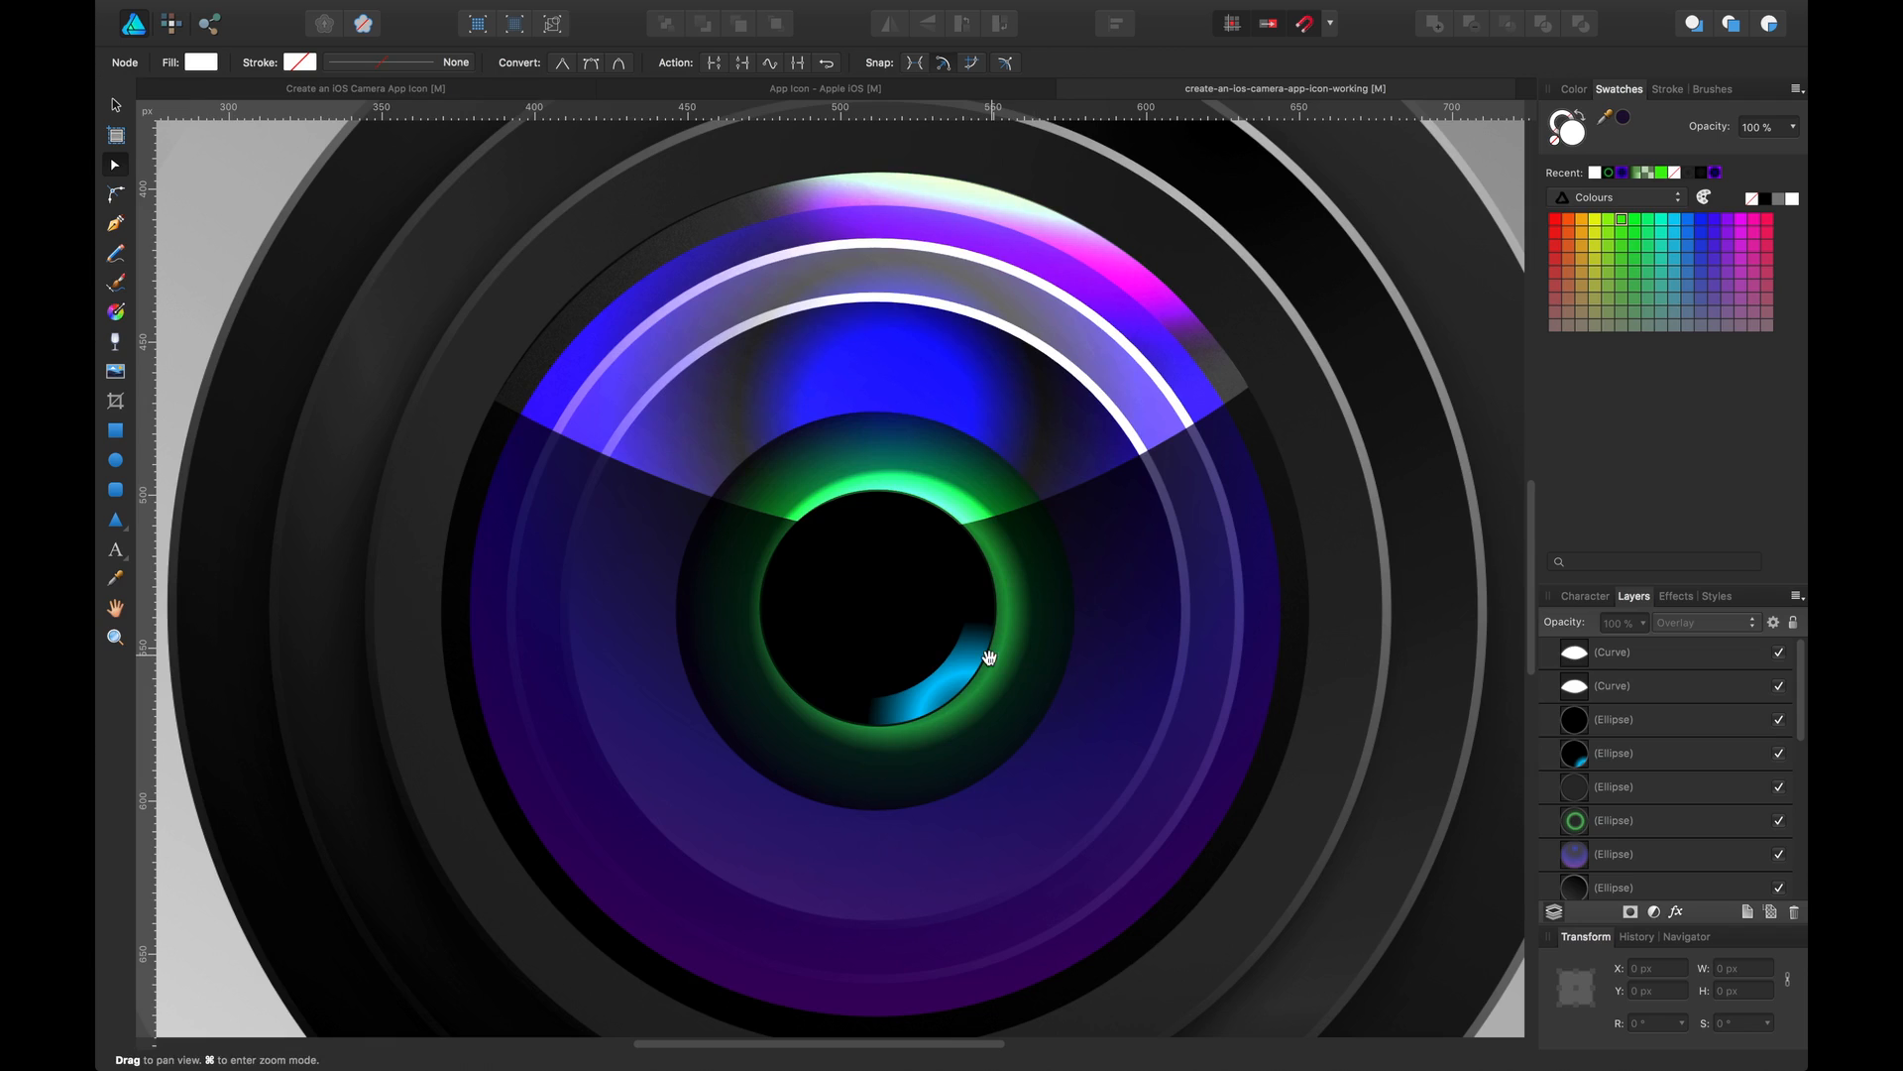
click(776, 372)
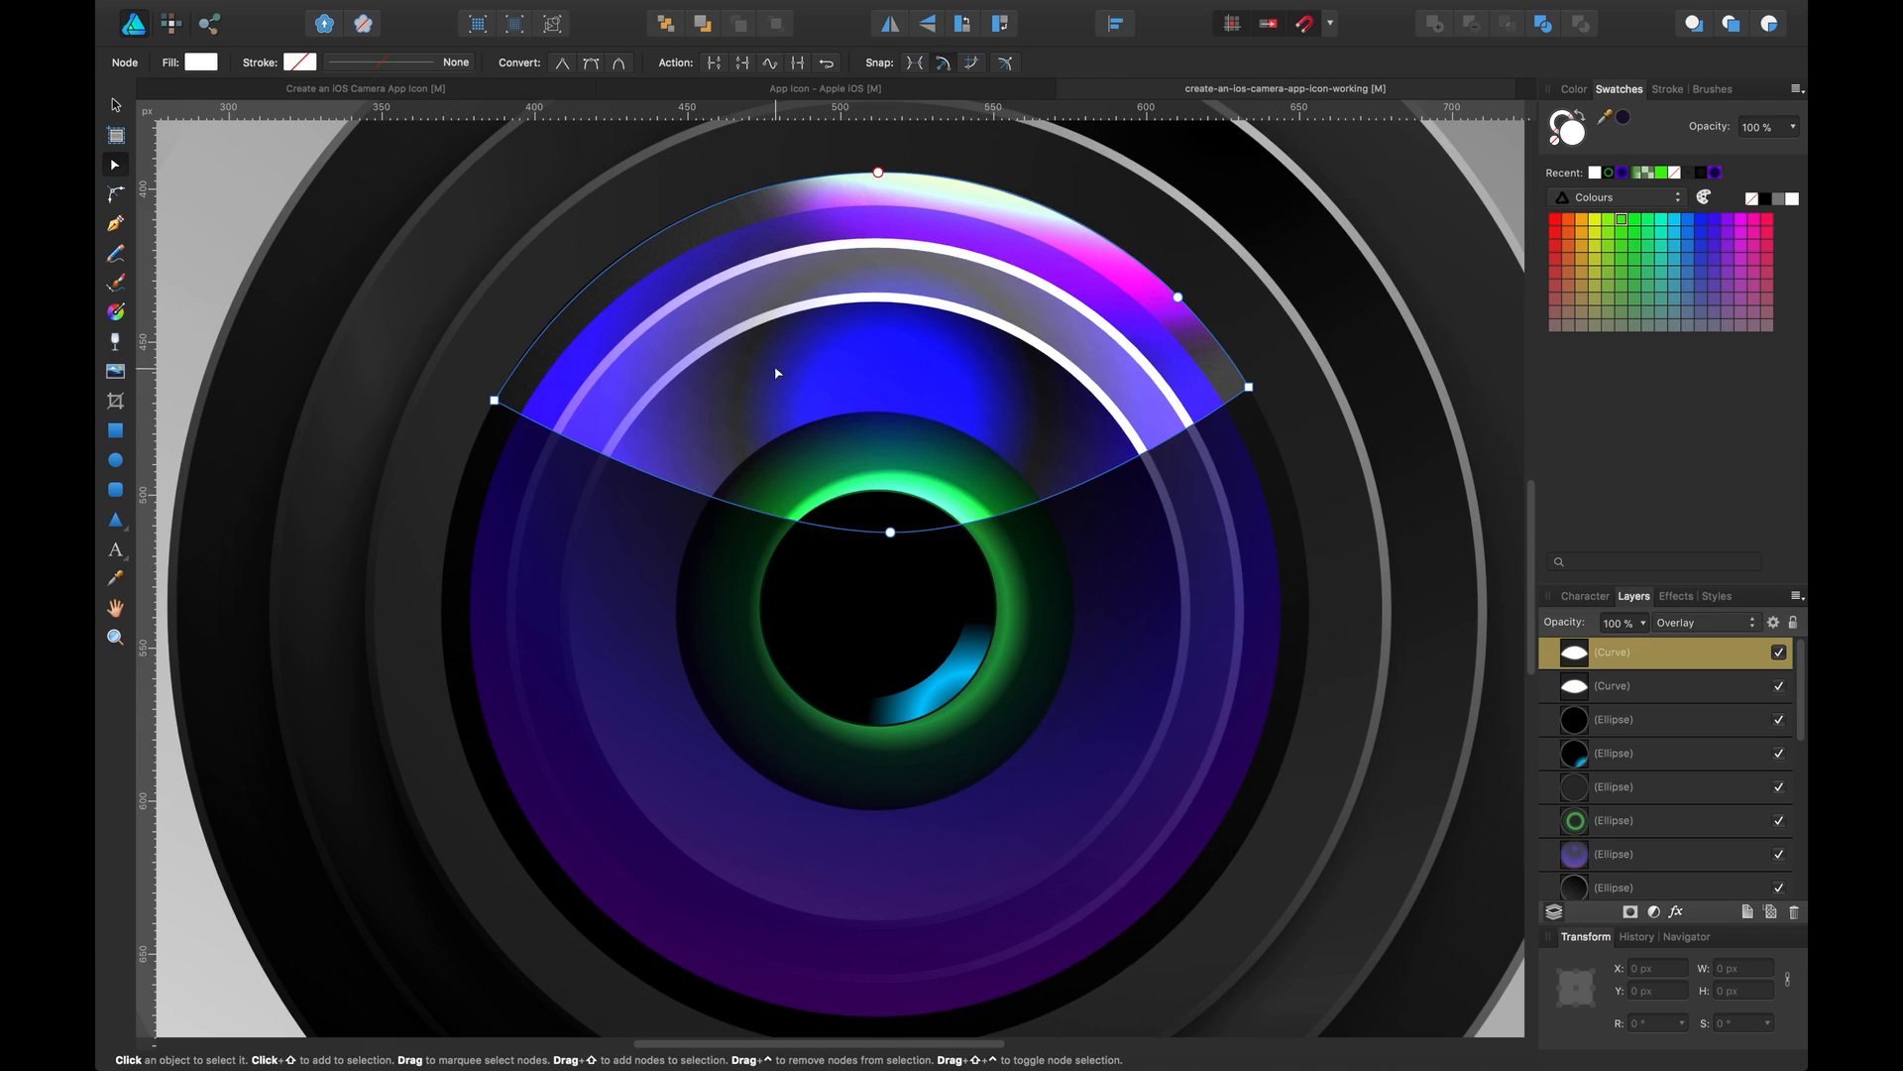
click(622, 482)
click(696, 304)
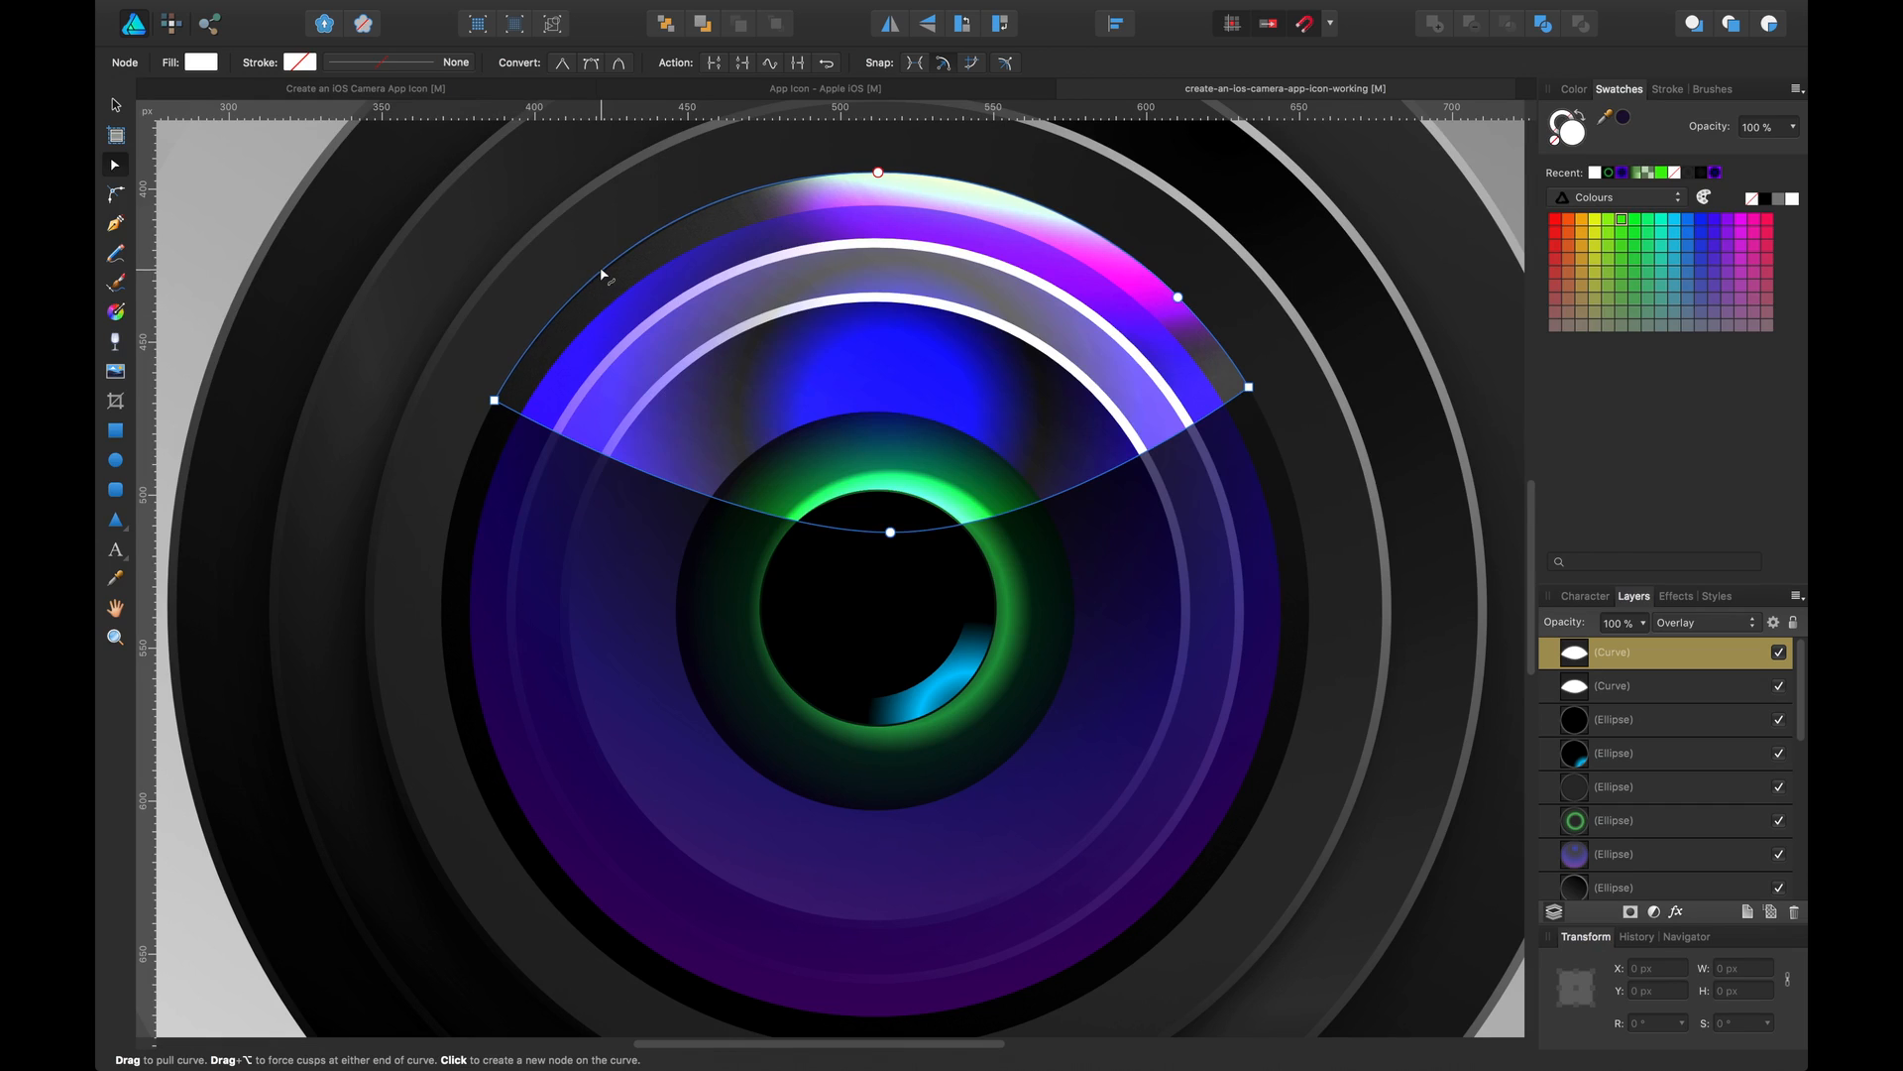
drag(1604, 669, 1608, 690)
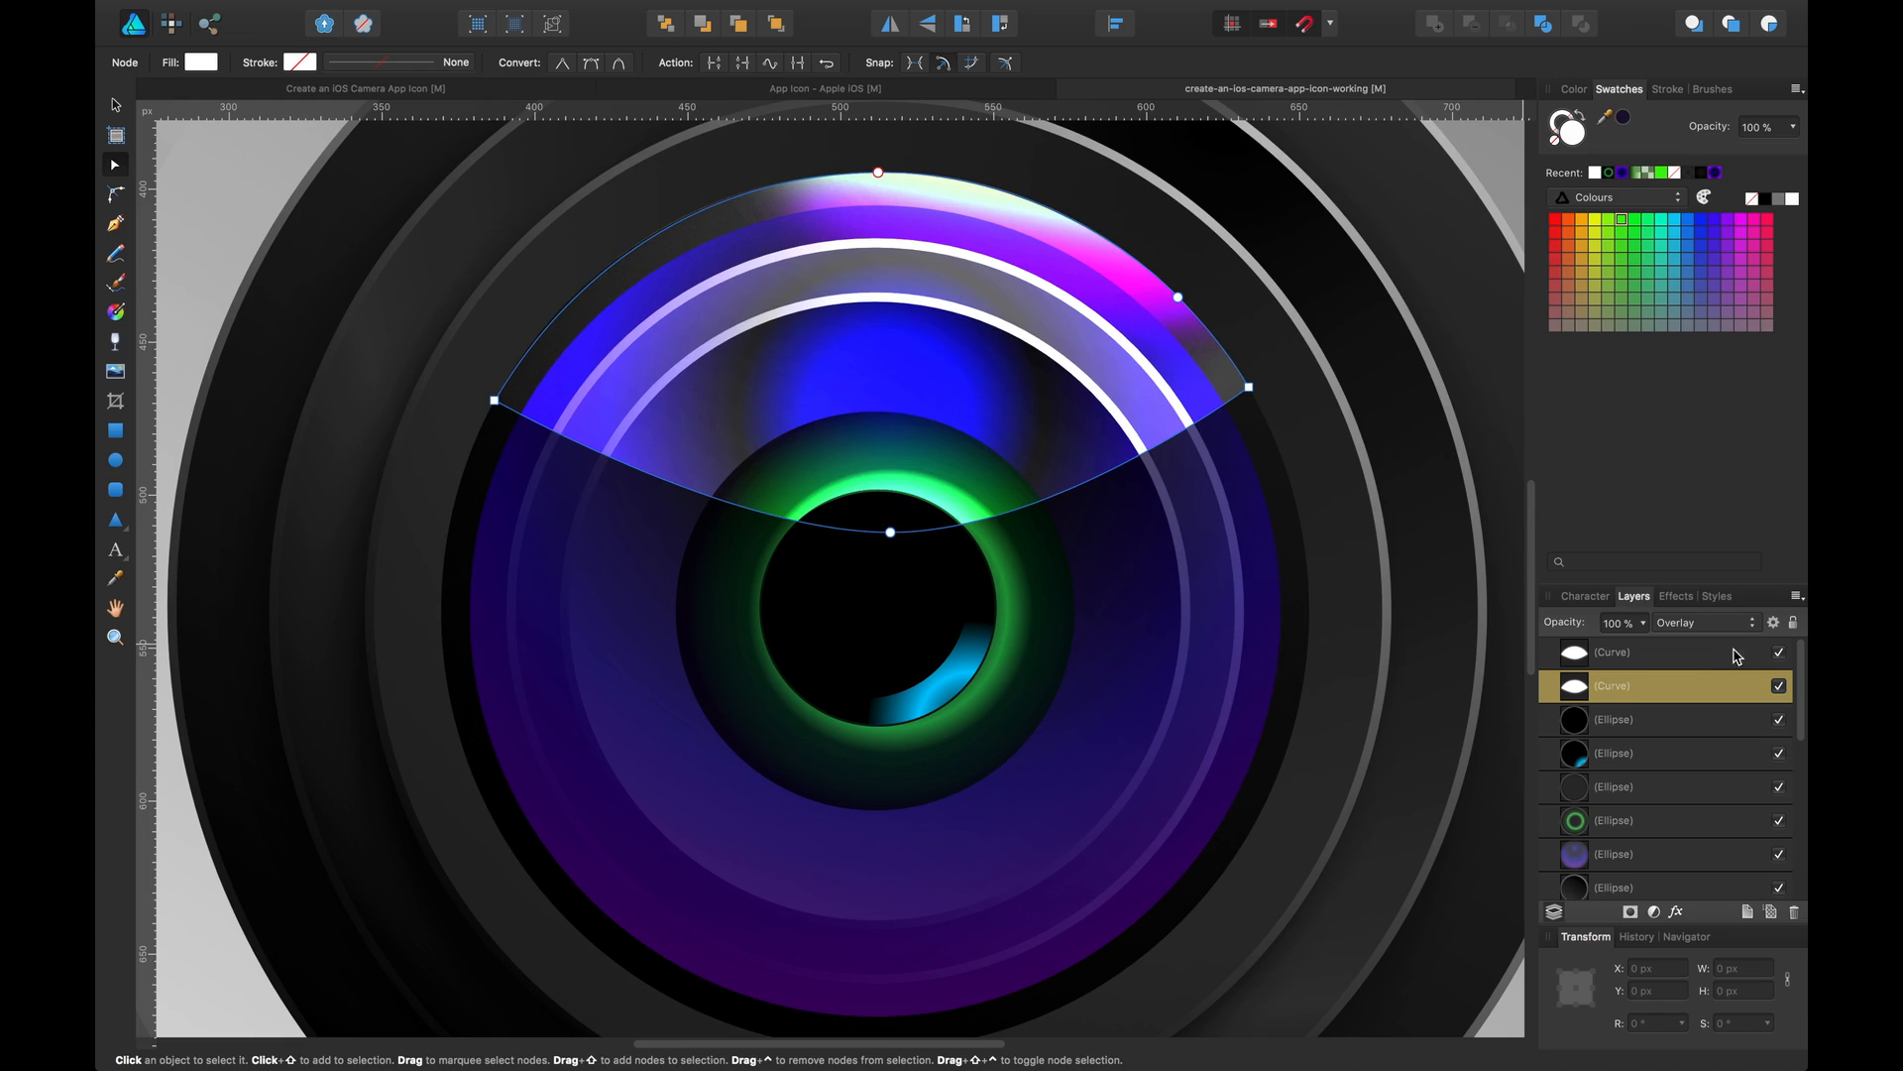
click(1778, 654)
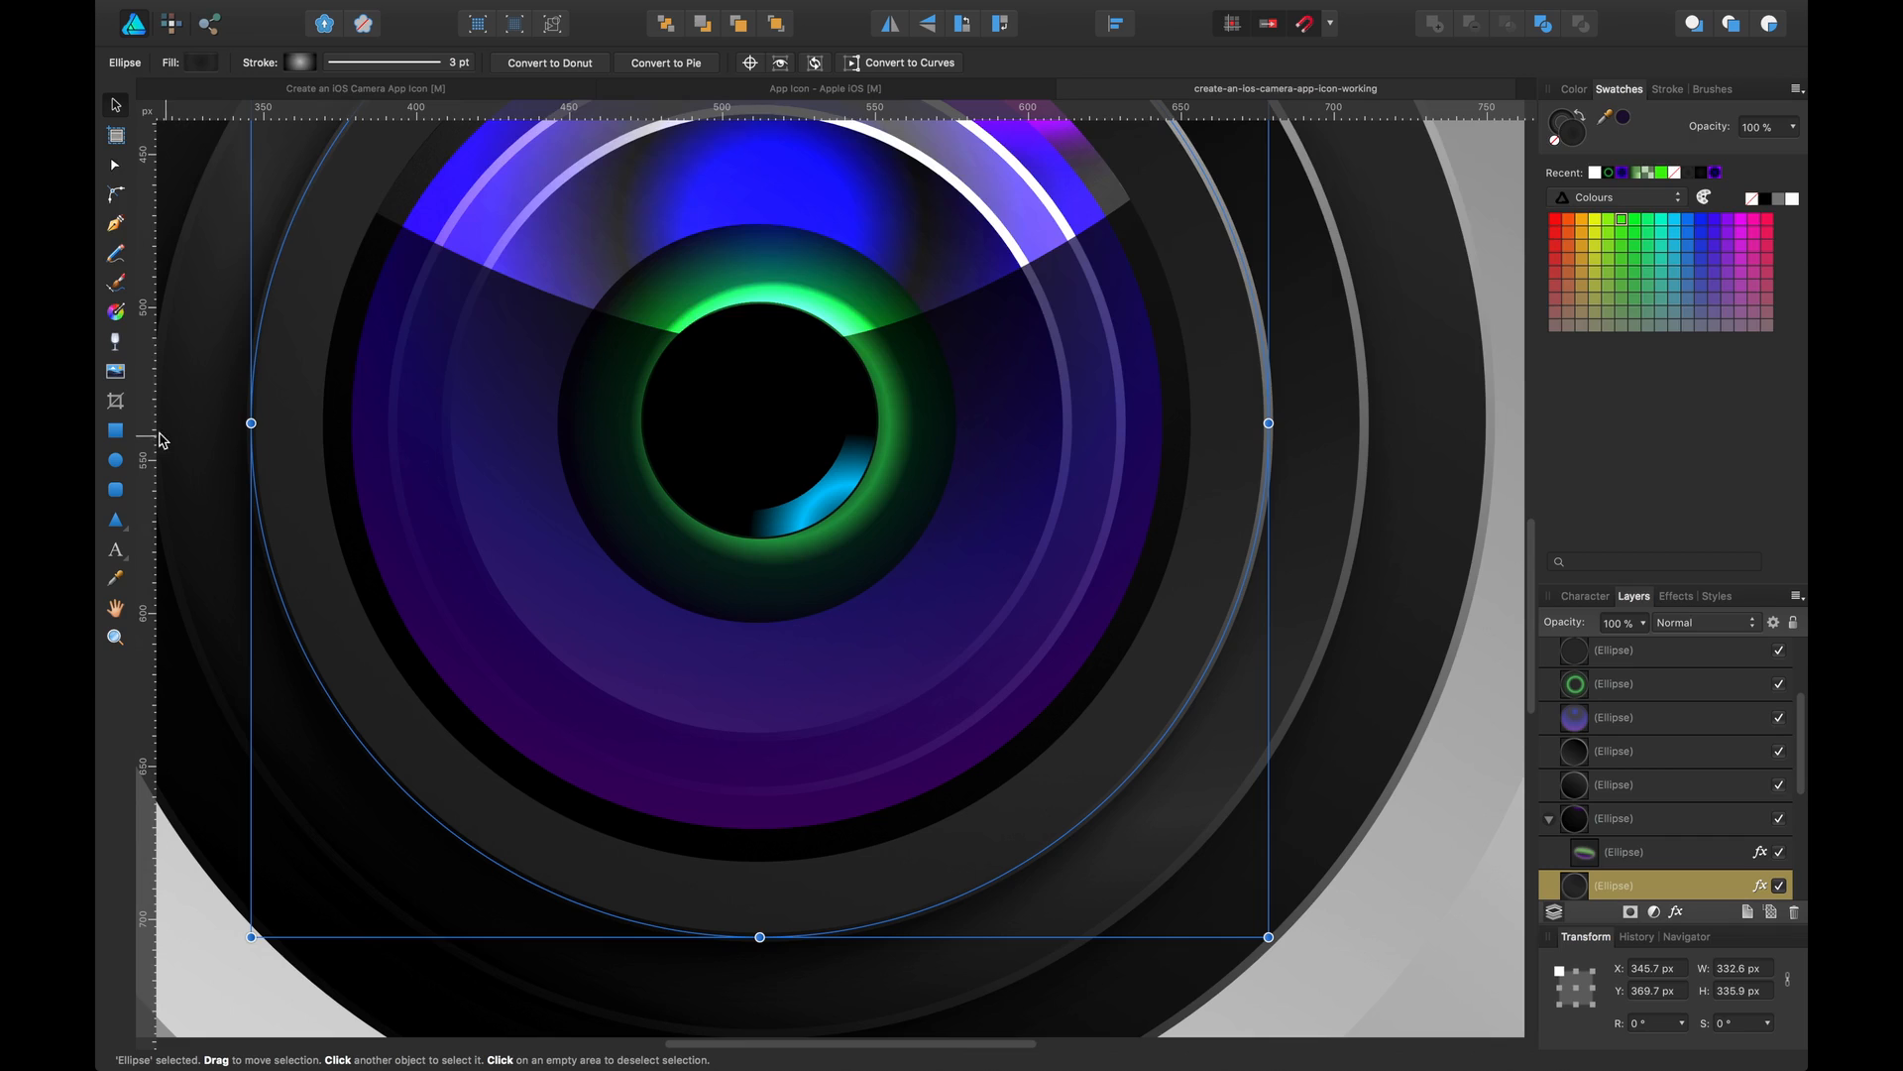
Draw a white ellipse about 277 × 122 px across the lower lens and move it to the top of the layer stack
click(116, 460)
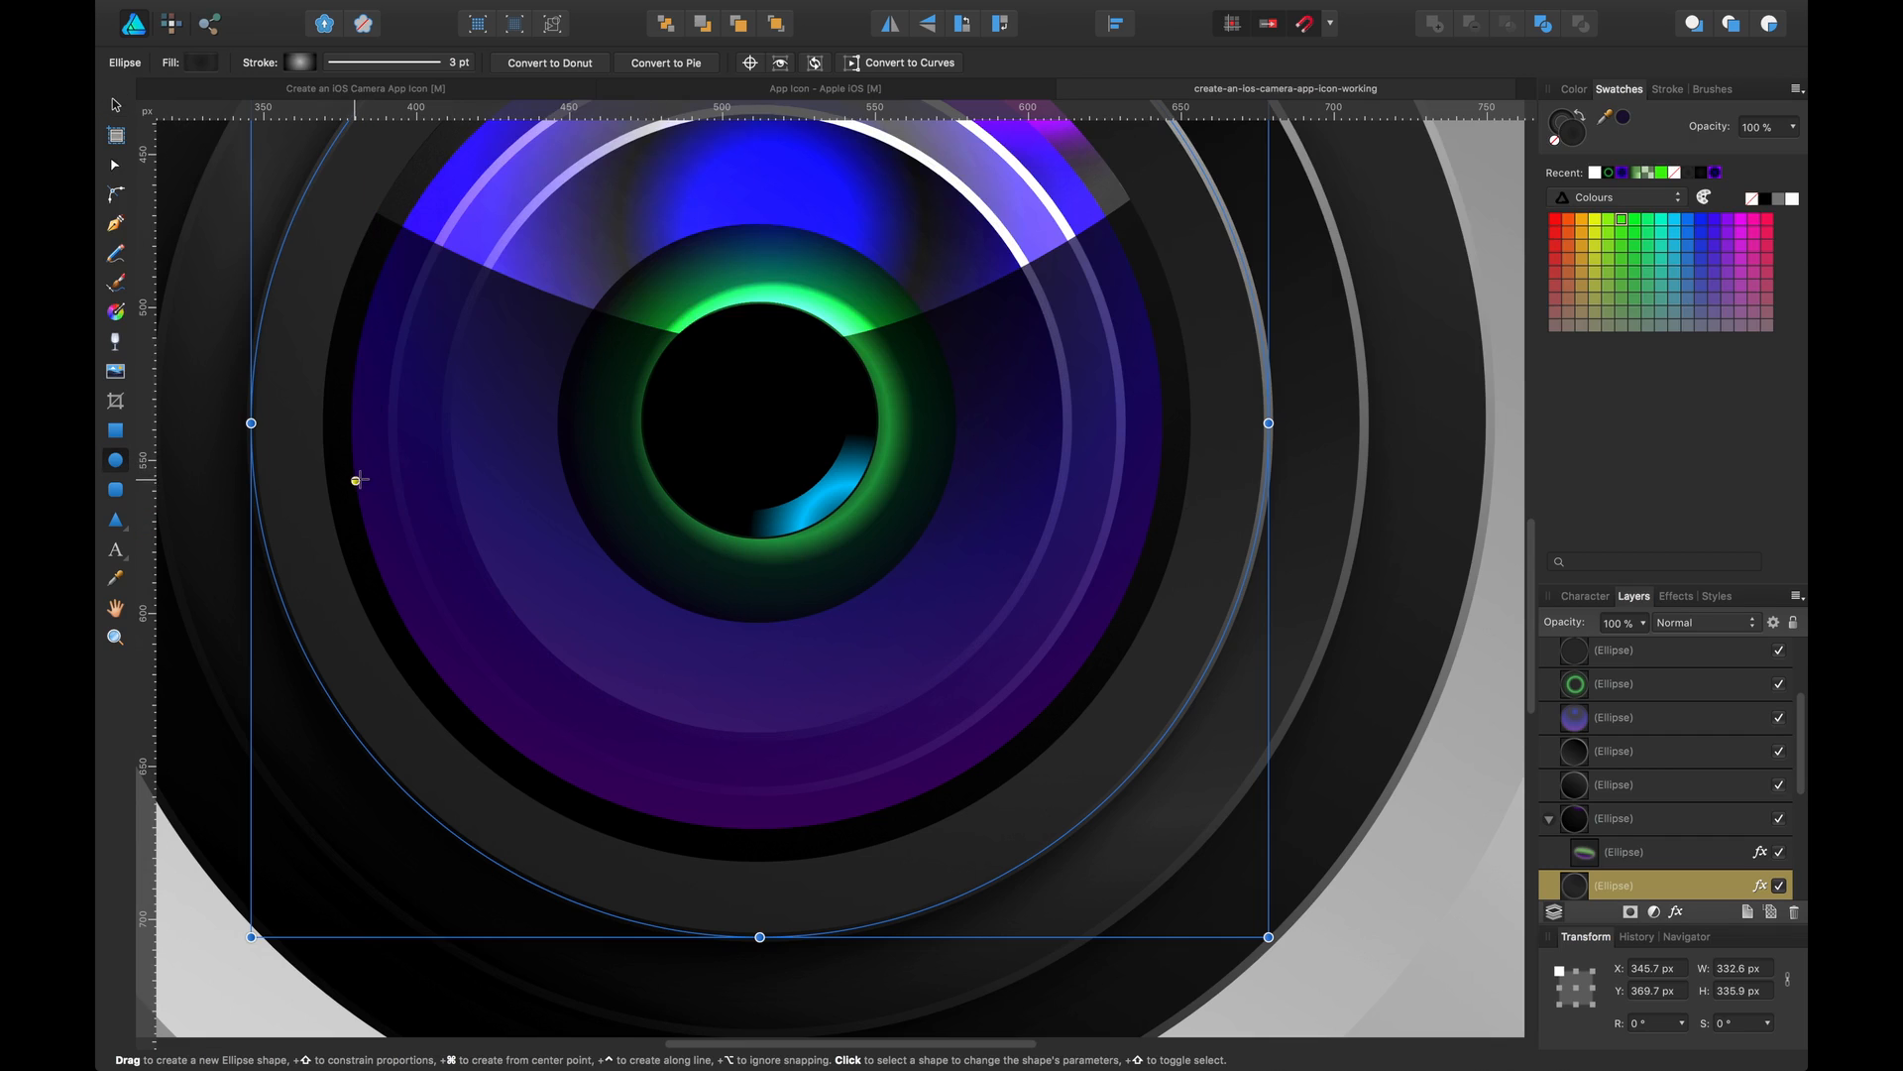
drag(328, 487, 1176, 860)
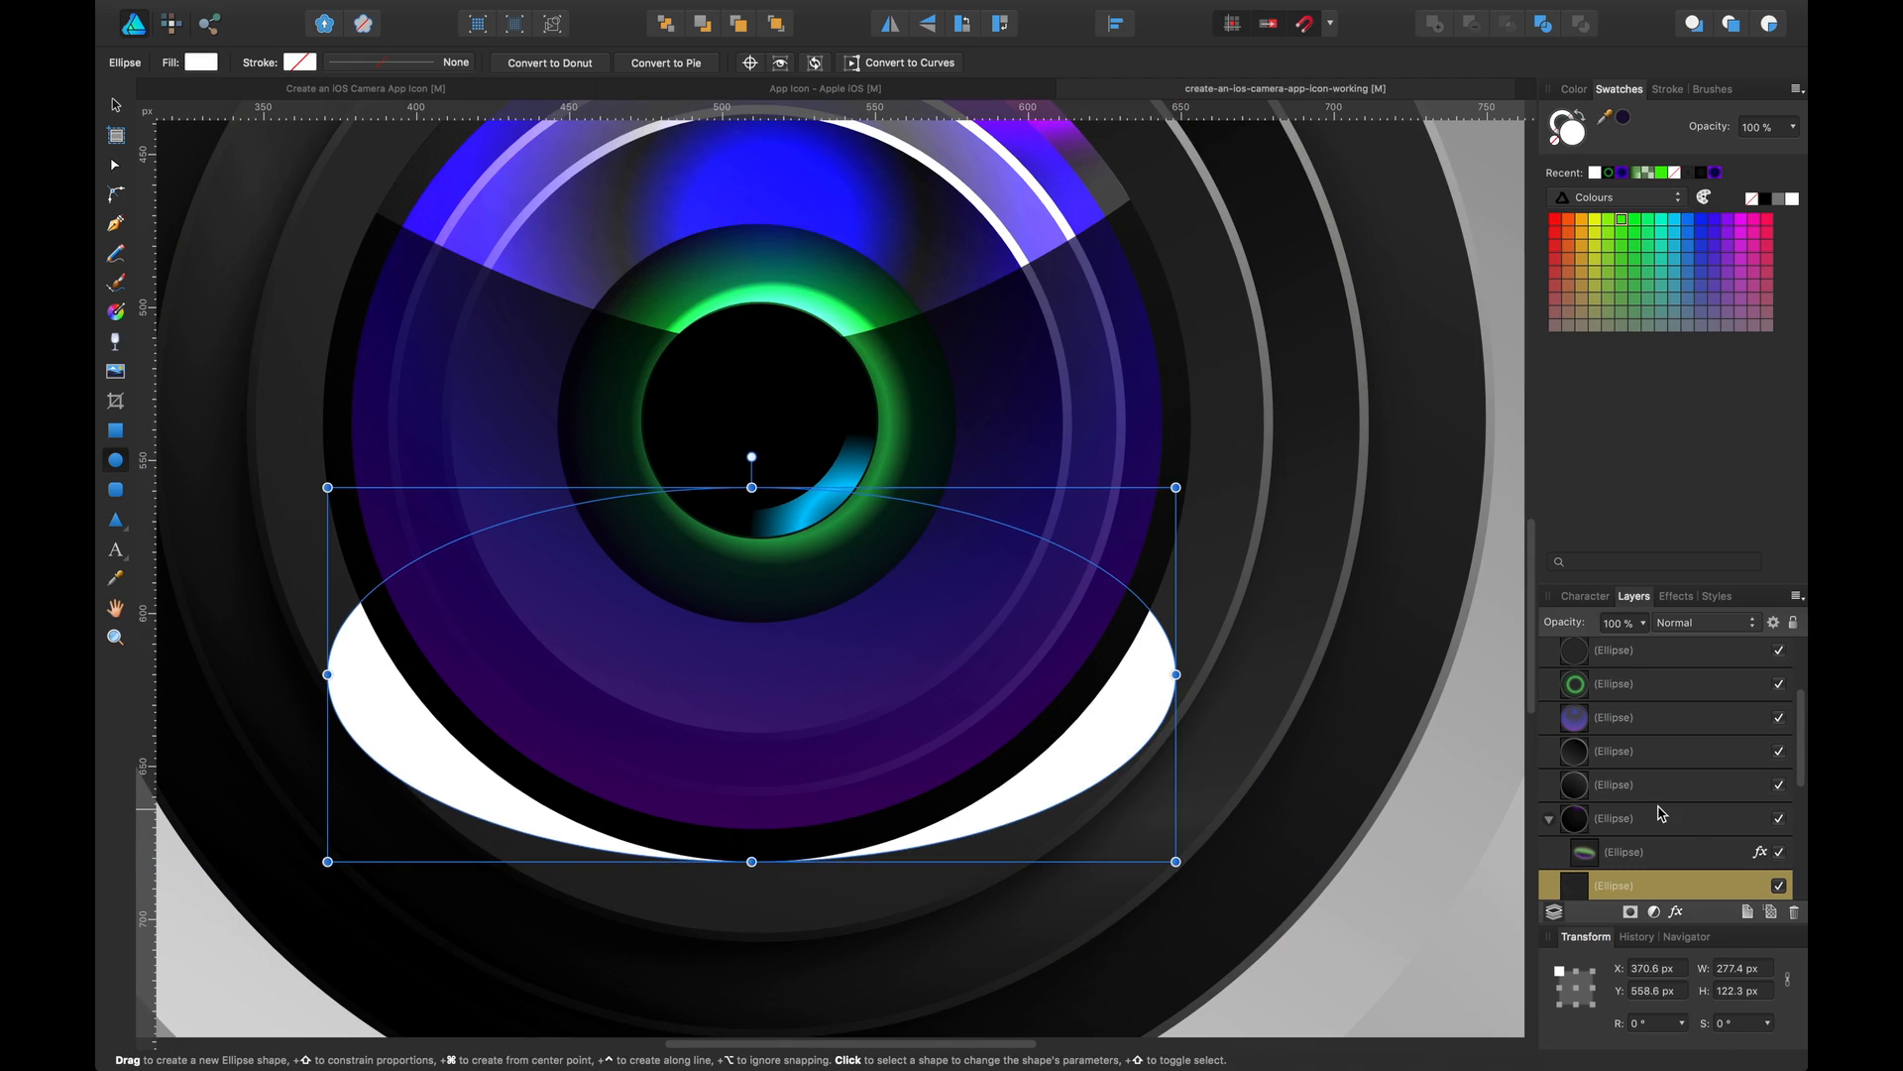
drag(1655, 881, 1585, 650)
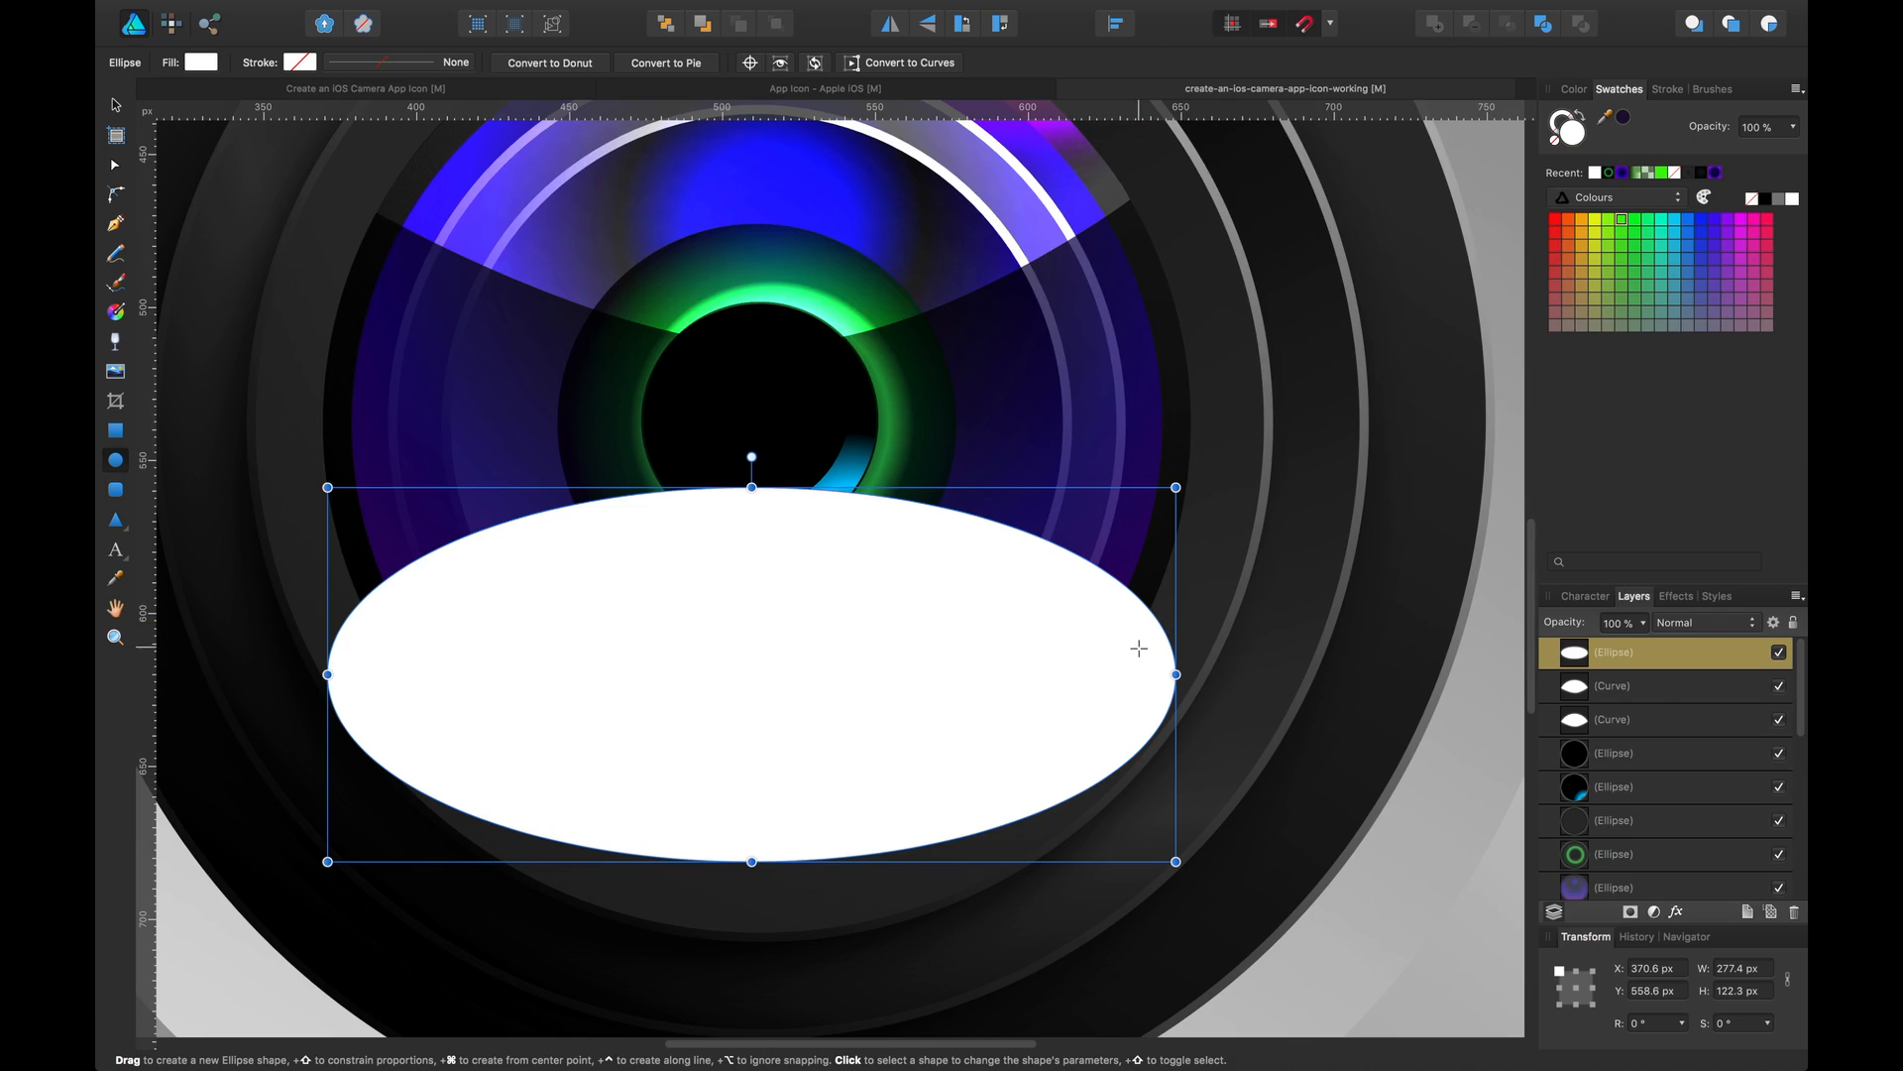
Convert the new ellipse to curves and turn its left and right nodes into sharp corners
click(888, 62)
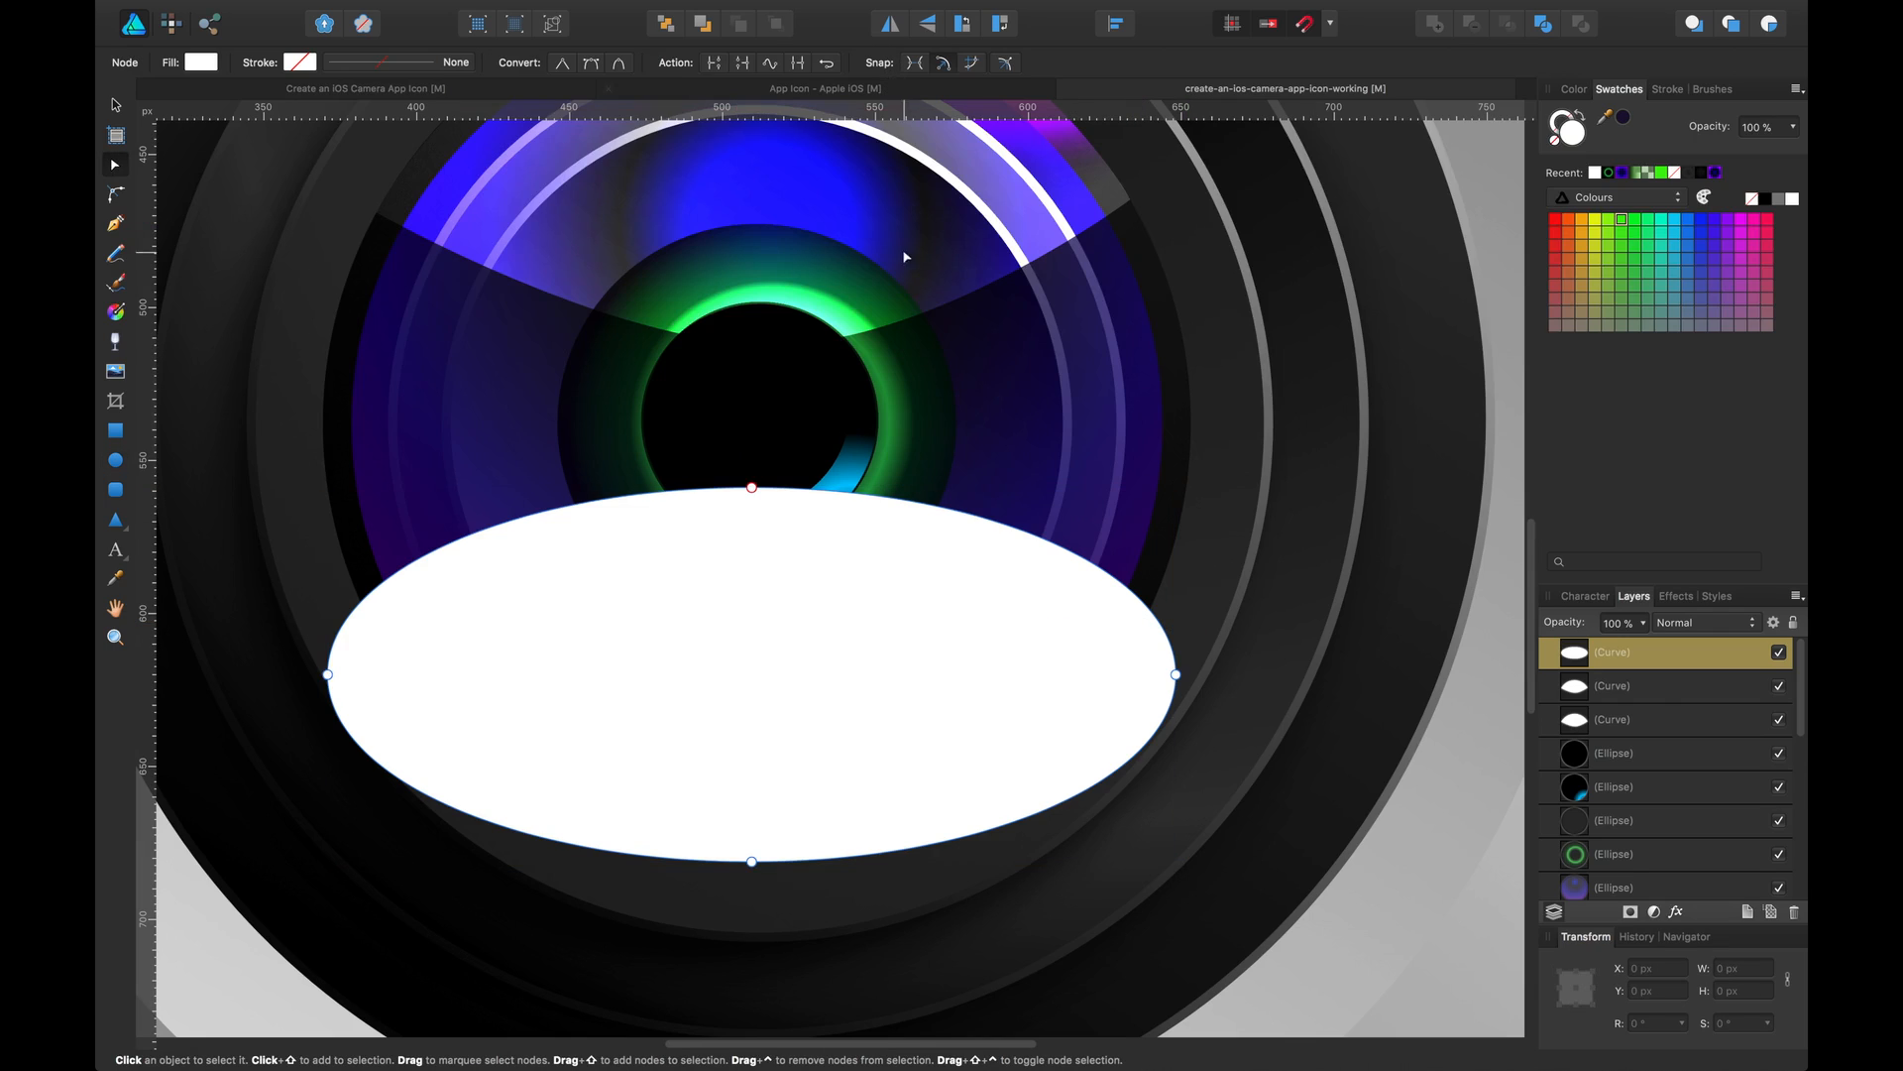
click(329, 674)
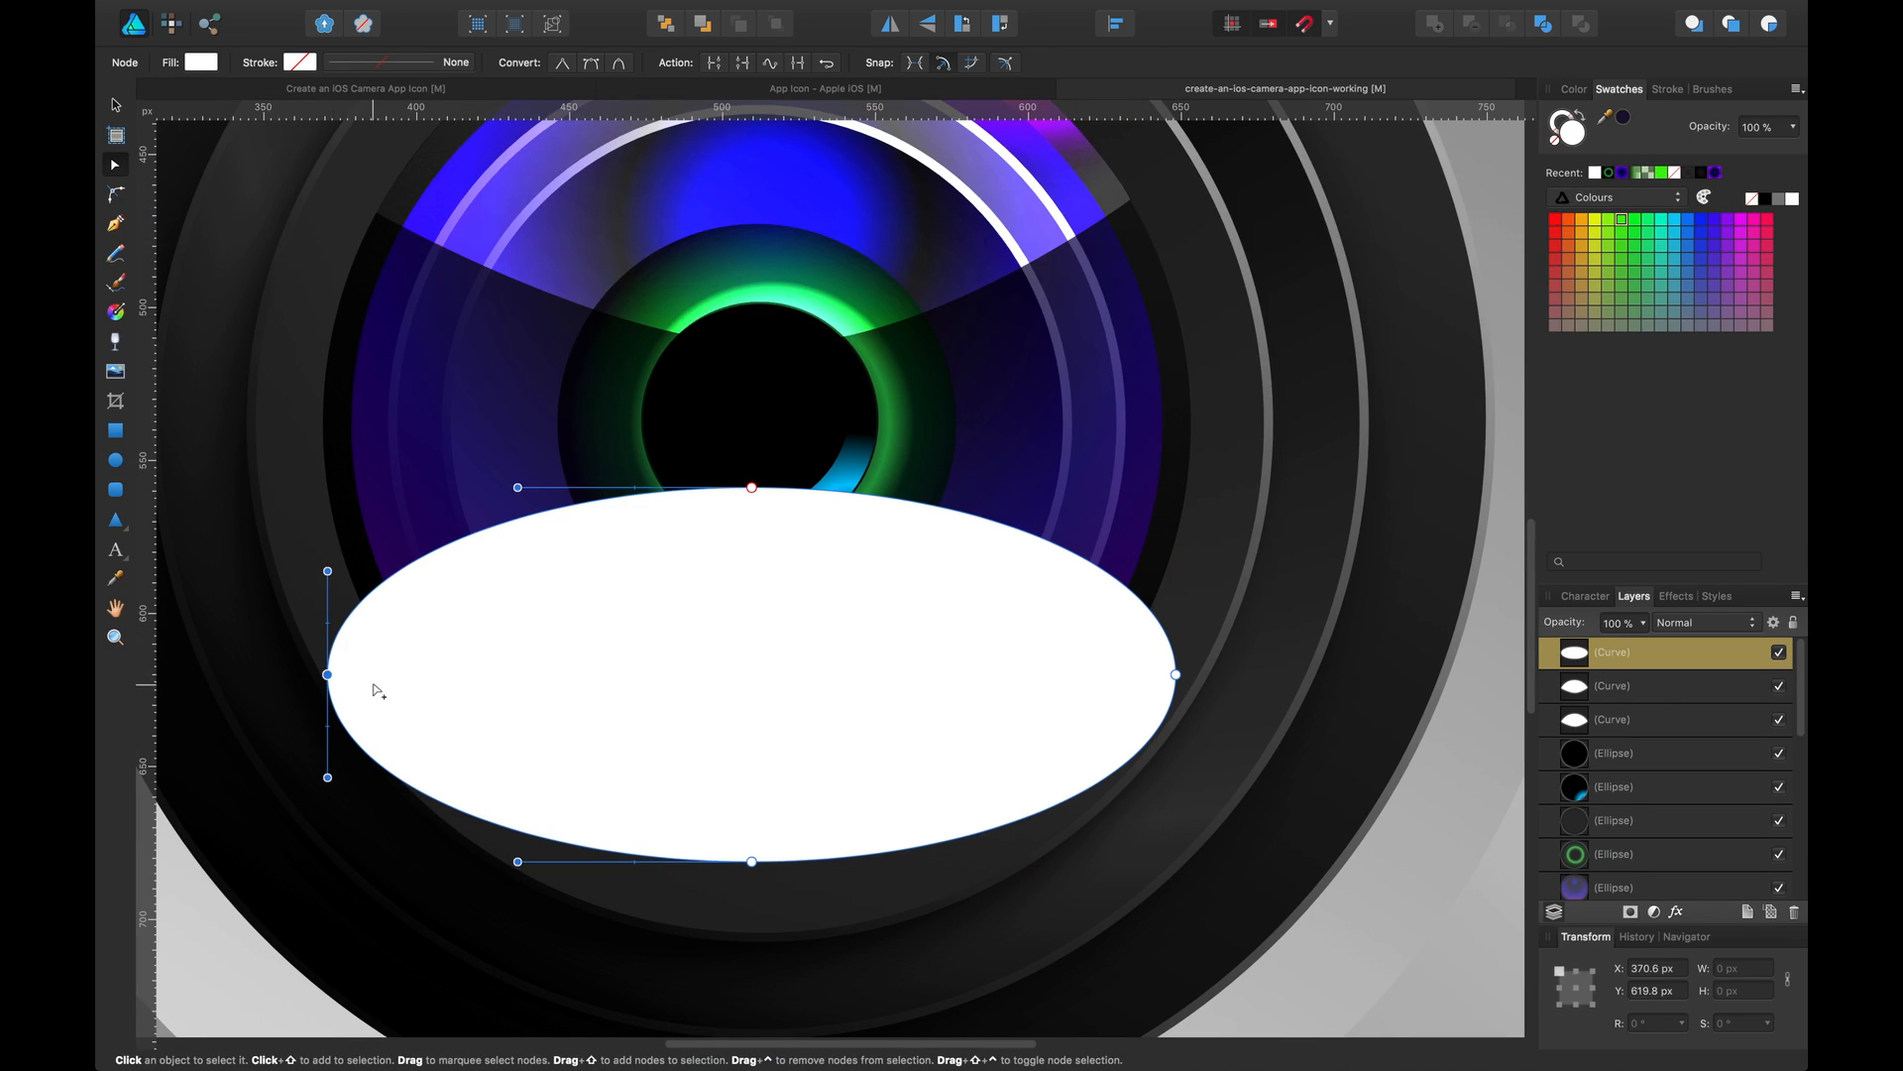
shift+click(1177, 674)
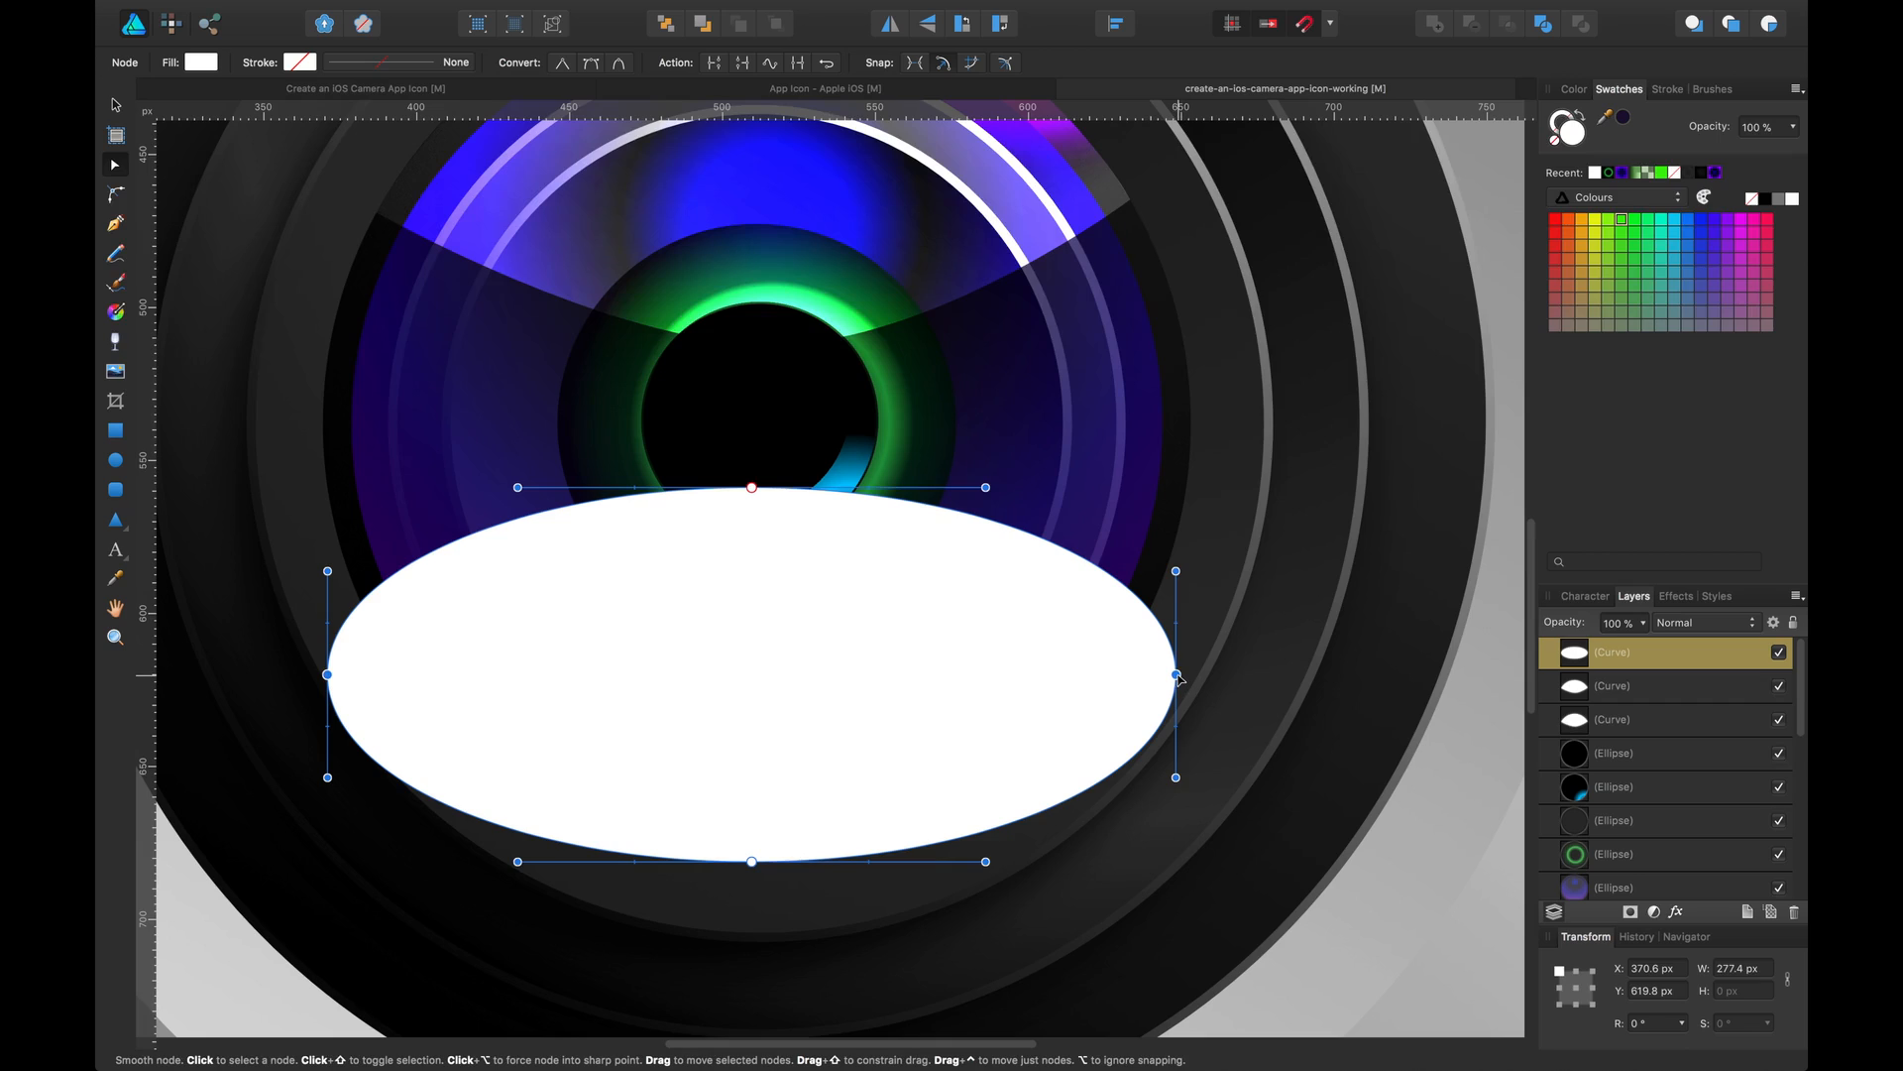
click(561, 64)
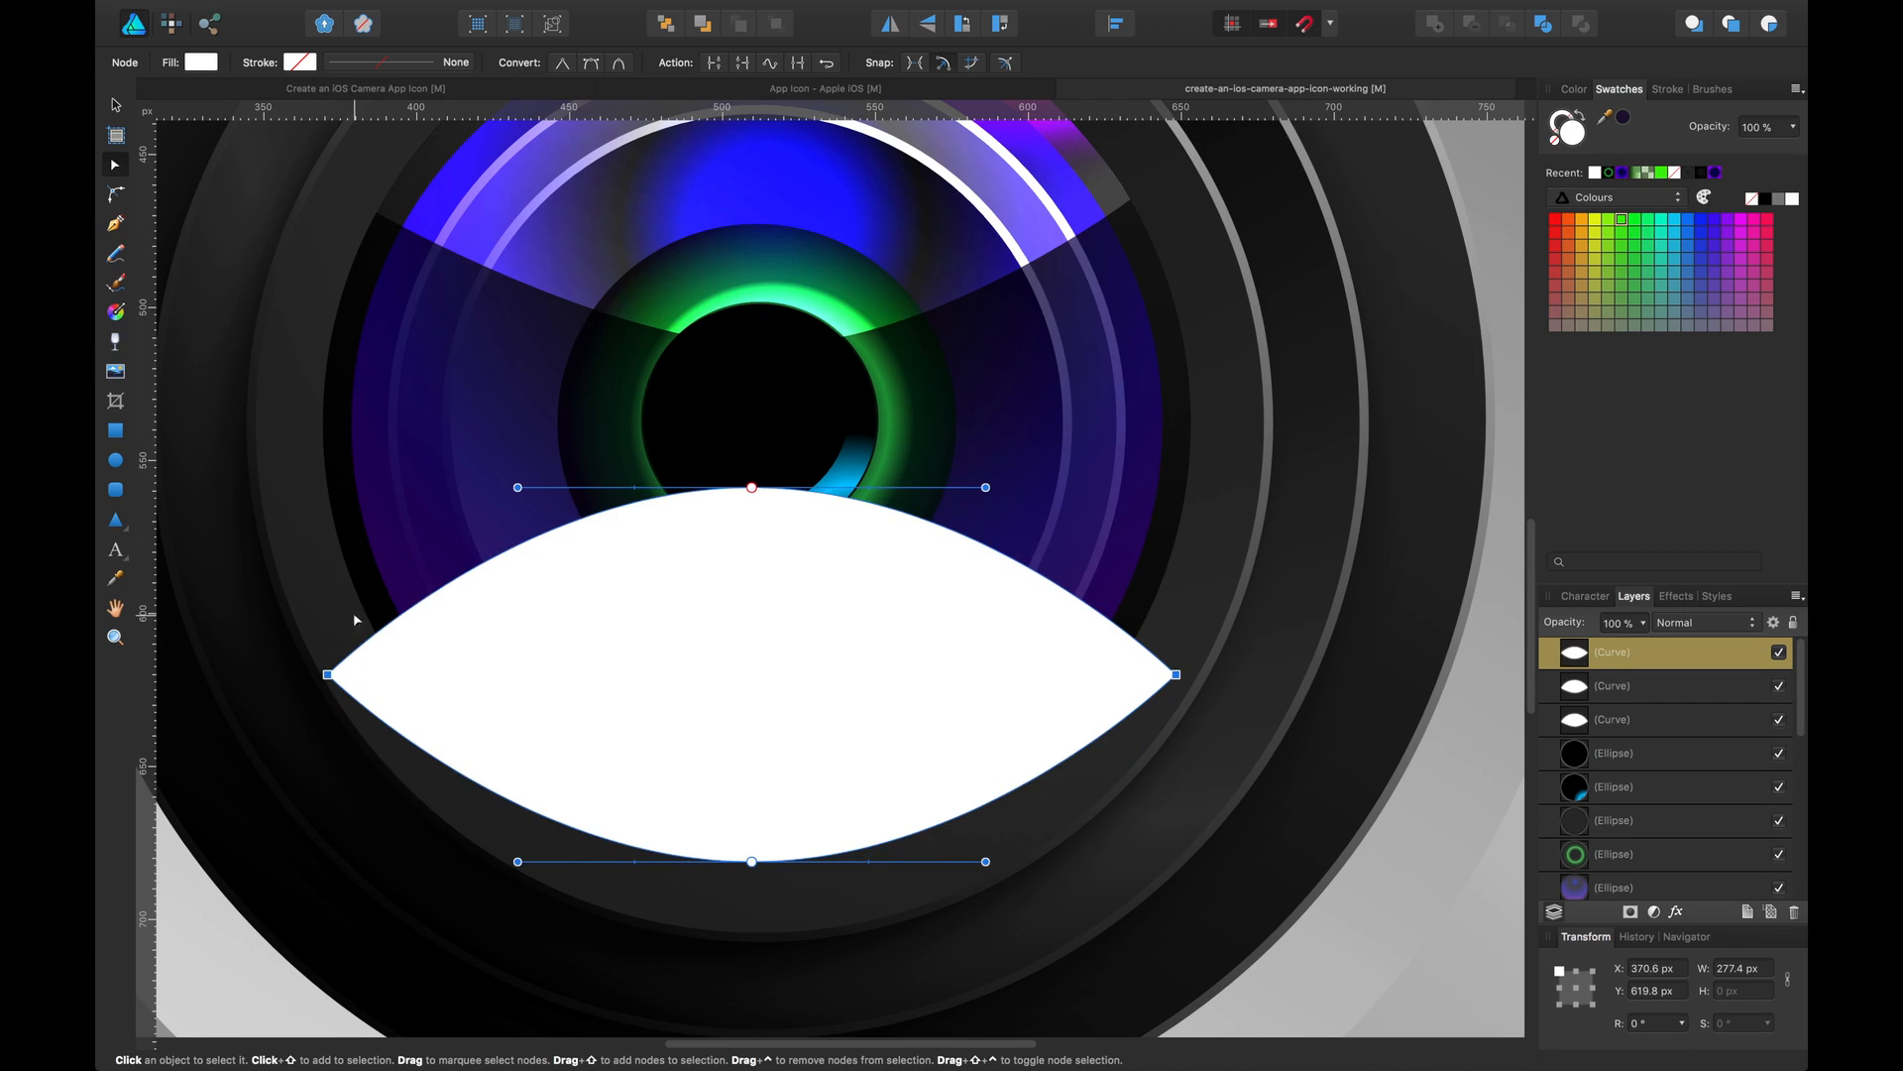
Reshape the curve into a lens-shaped reflection about 241 × 126 px by moving its corner and top nodes and adjusting handles
click(327, 674)
drag(327, 674, 438, 674)
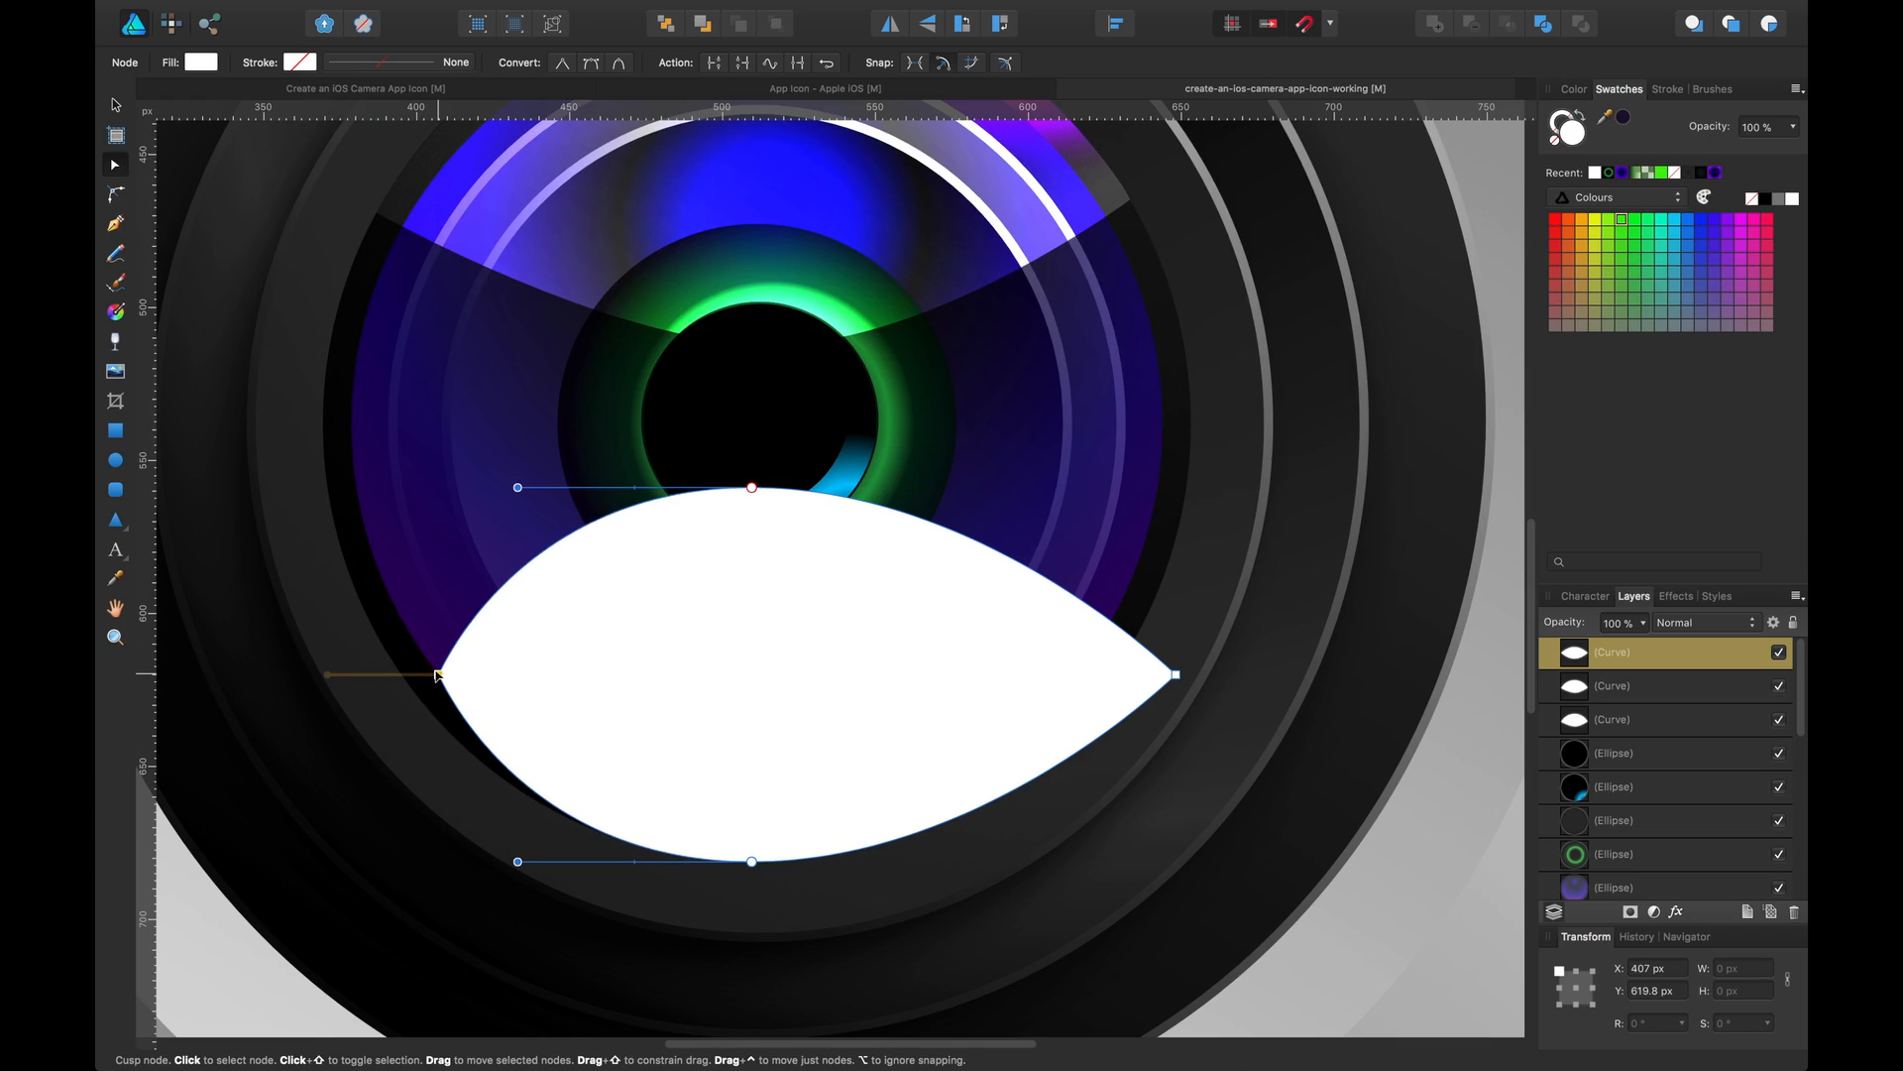
click(752, 862)
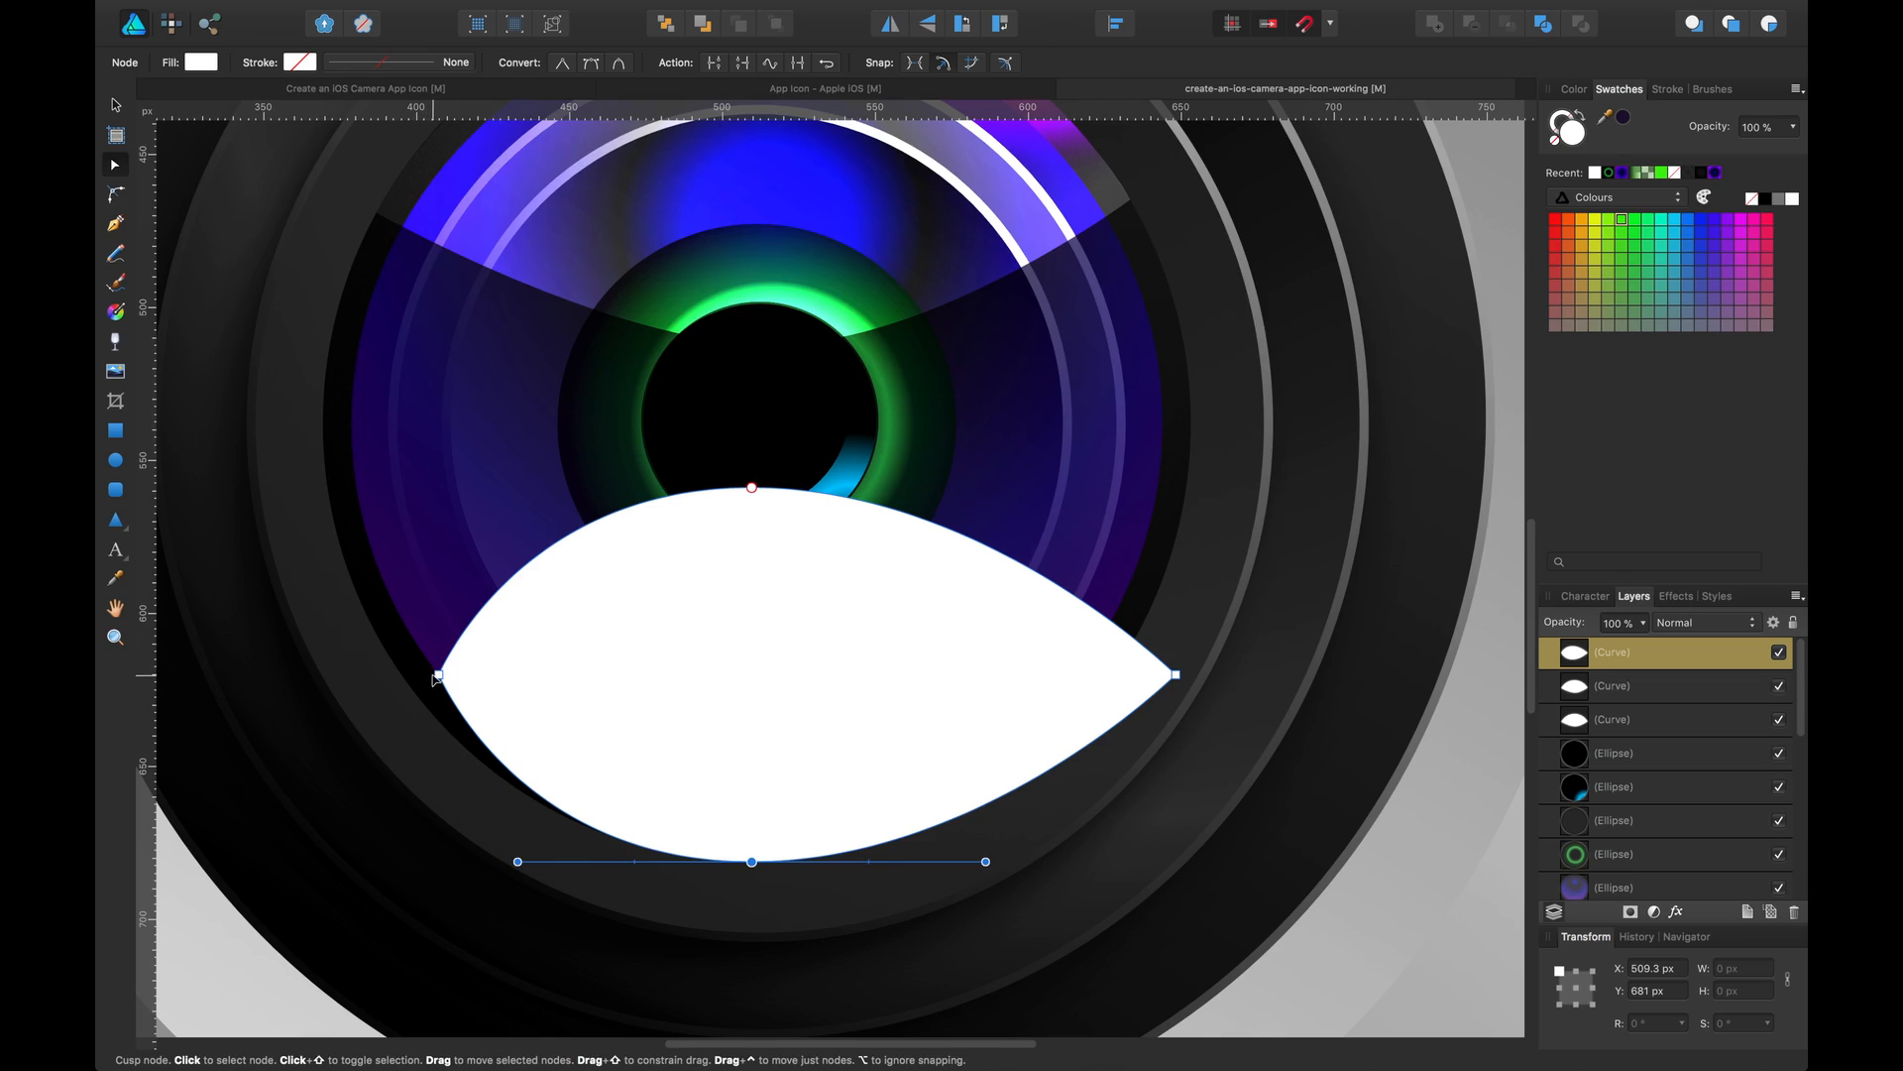
drag(438, 674, 418, 697)
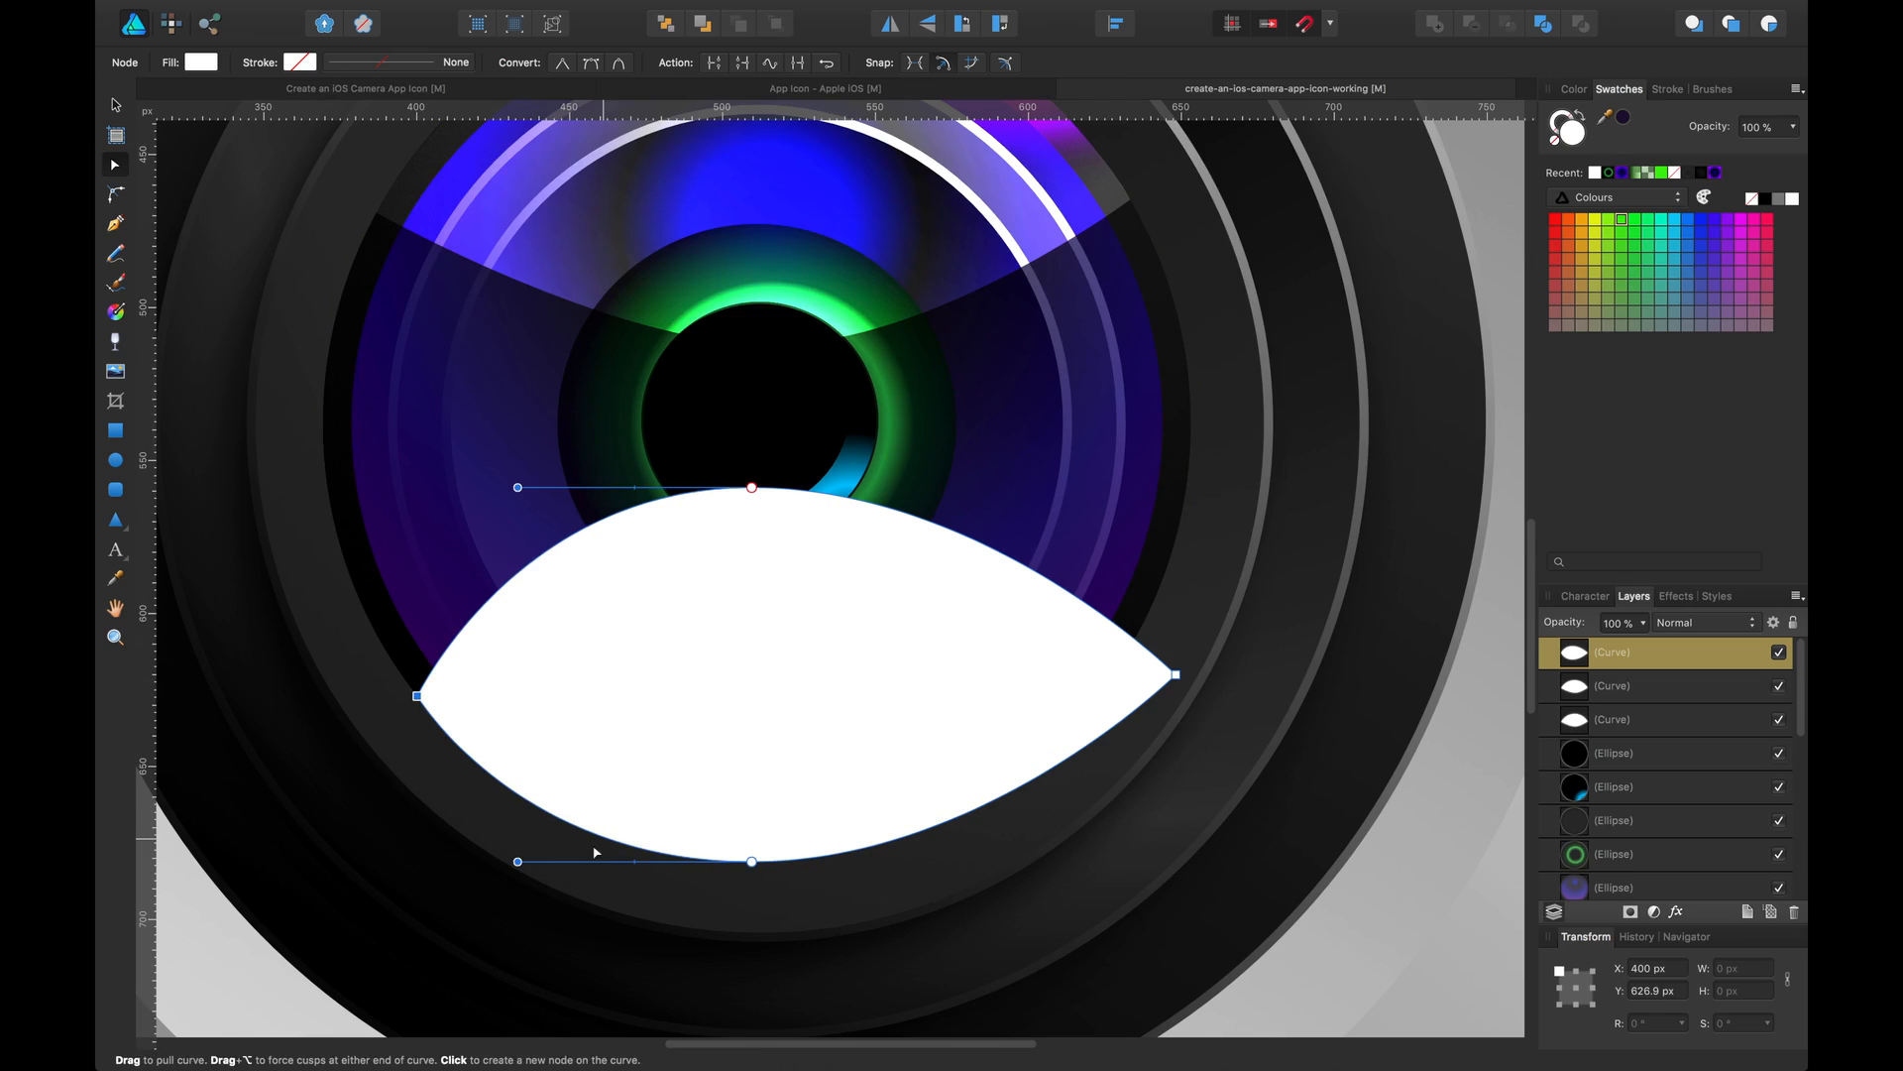
mouse_move(517, 862)
mouse_down()
mouse_move(569, 861)
mouse_move(536, 861)
mouse_up()
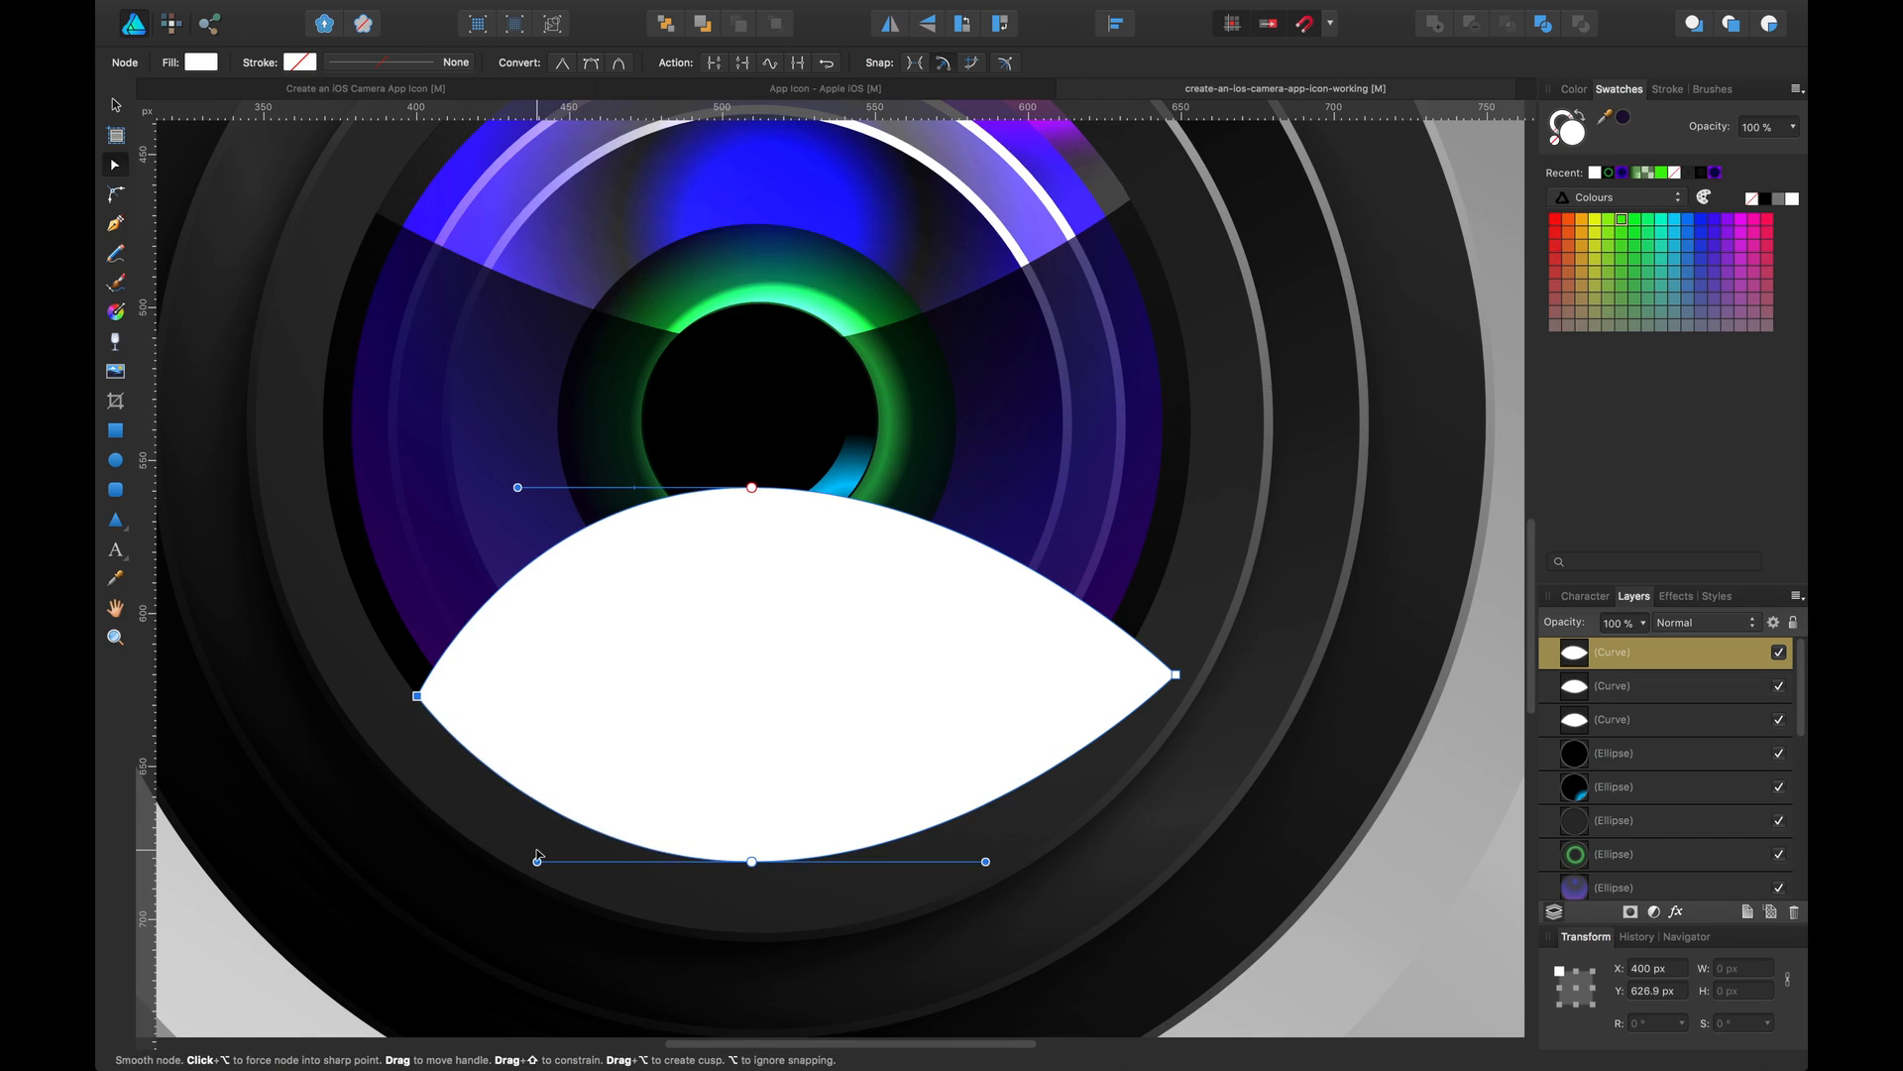
click(1180, 680)
drag(1170, 678, 1128, 661)
click(1165, 675)
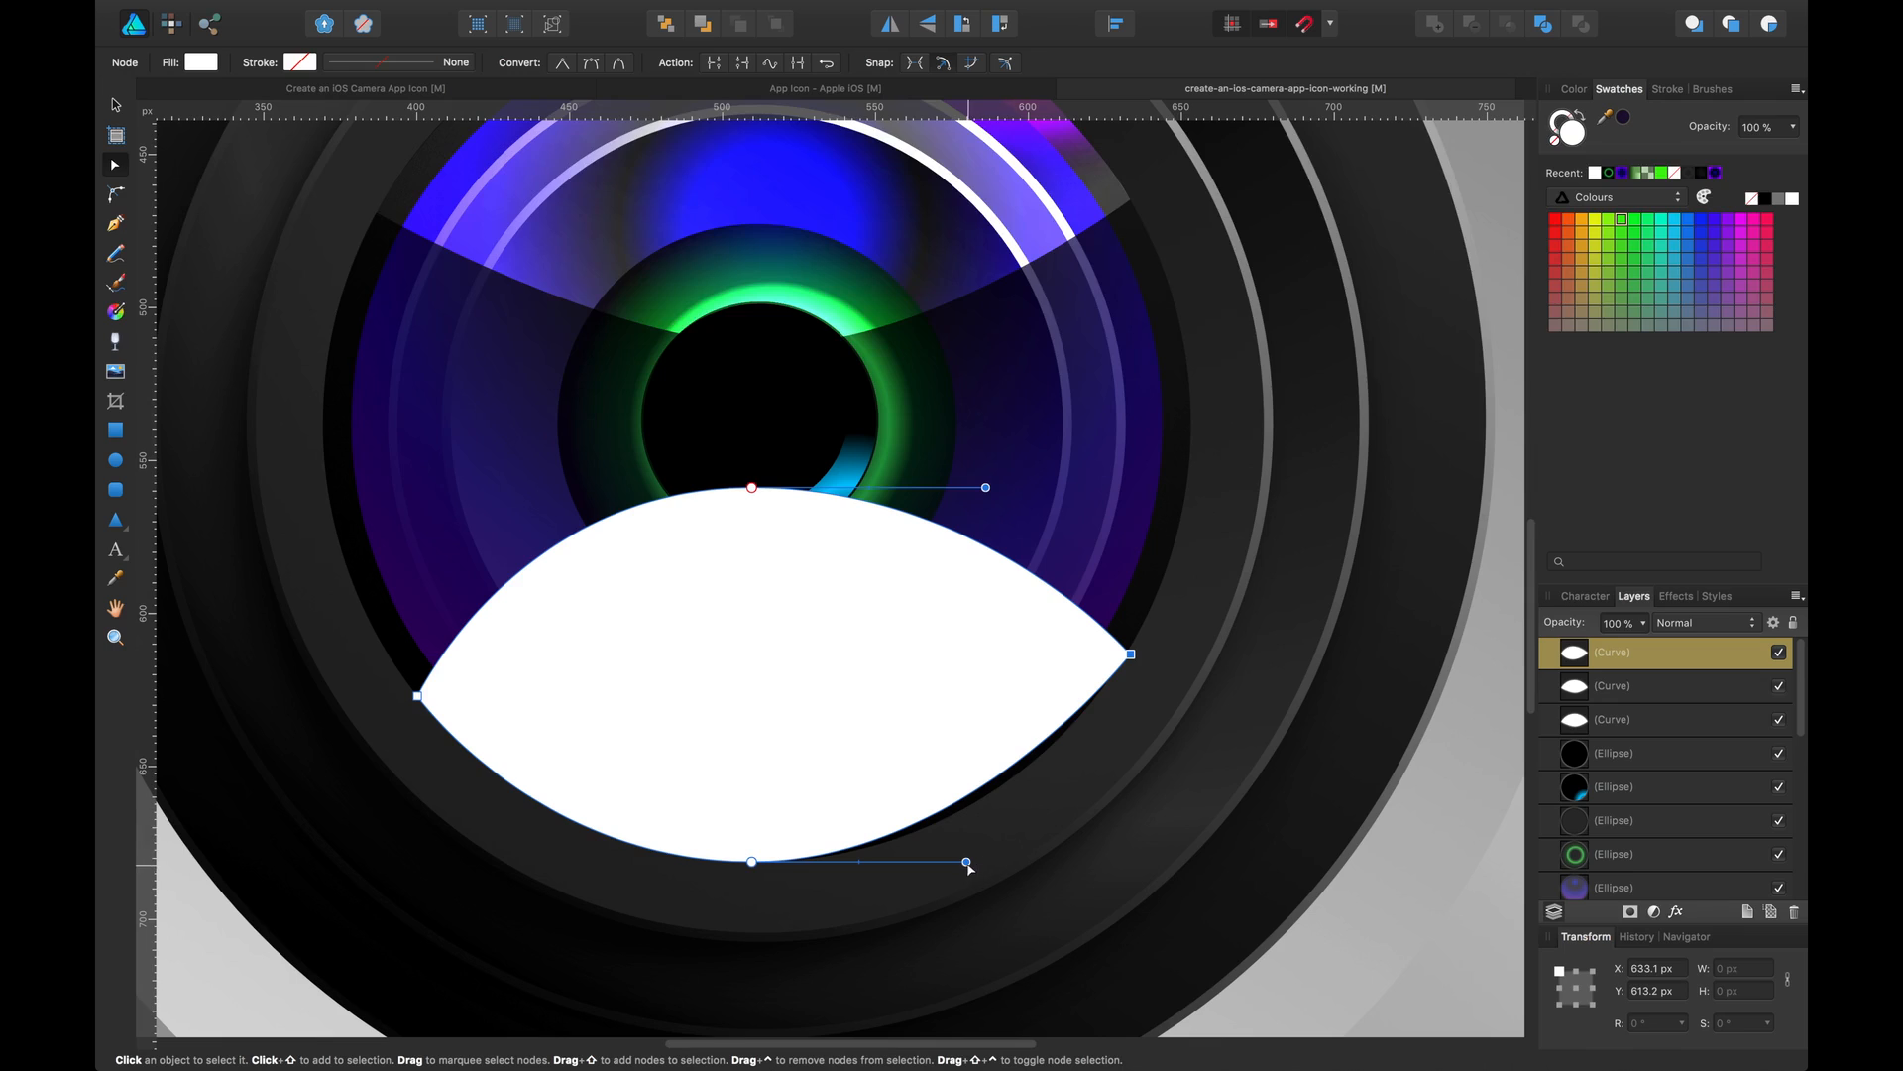
drag(968, 866, 999, 859)
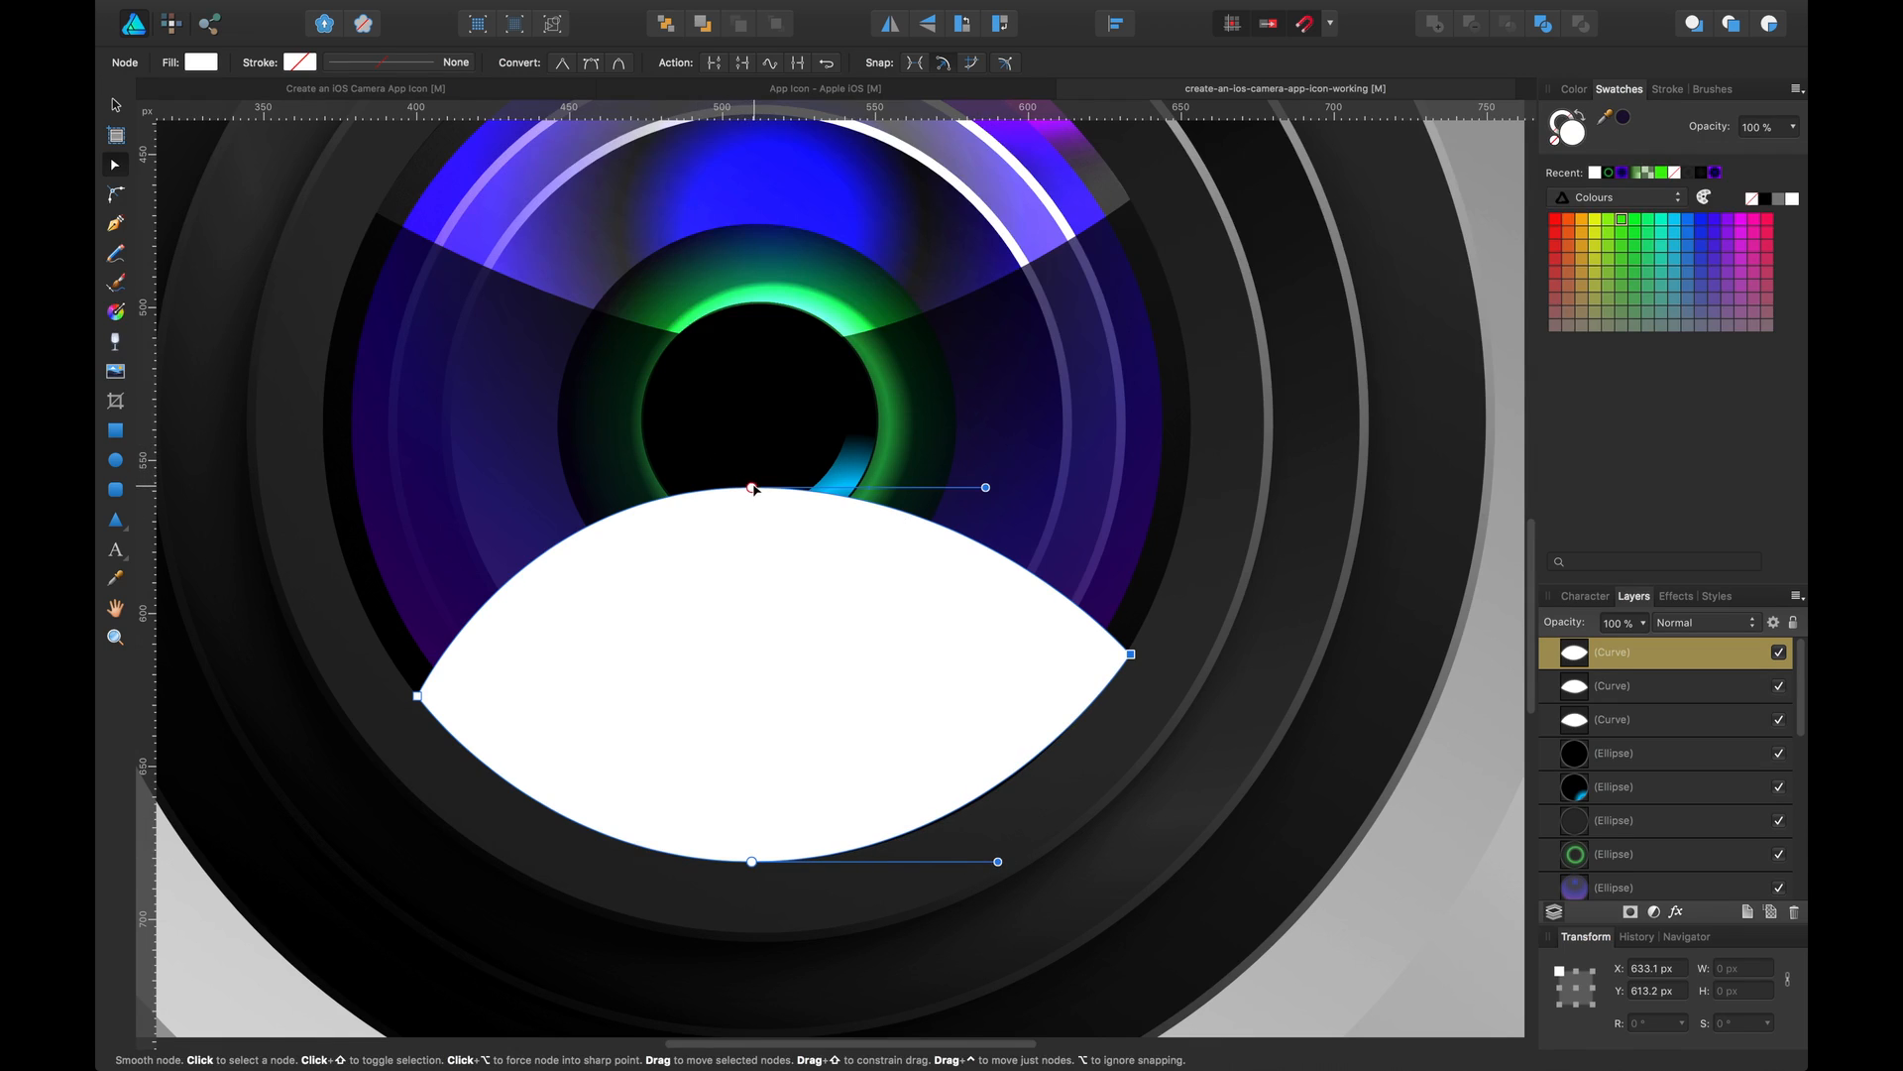
drag(755, 485, 758, 476)
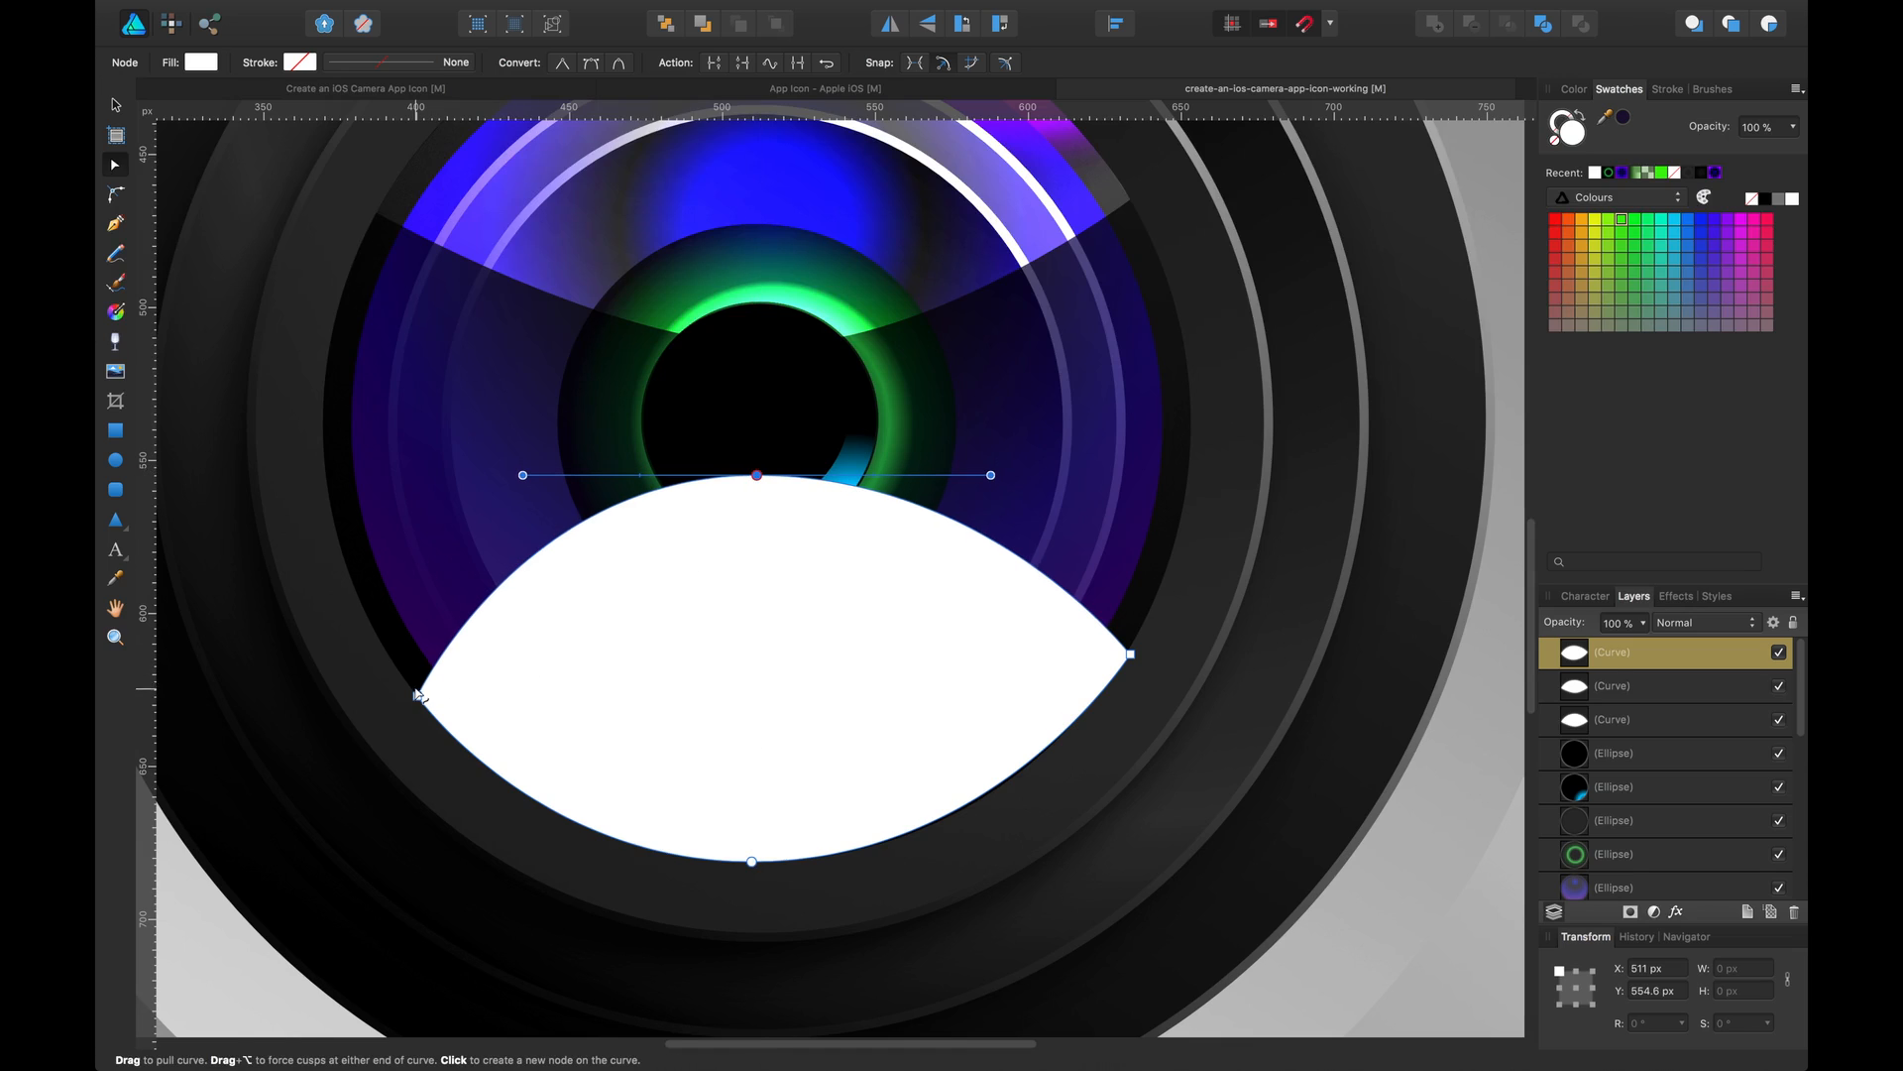
drag(417, 696, 392, 660)
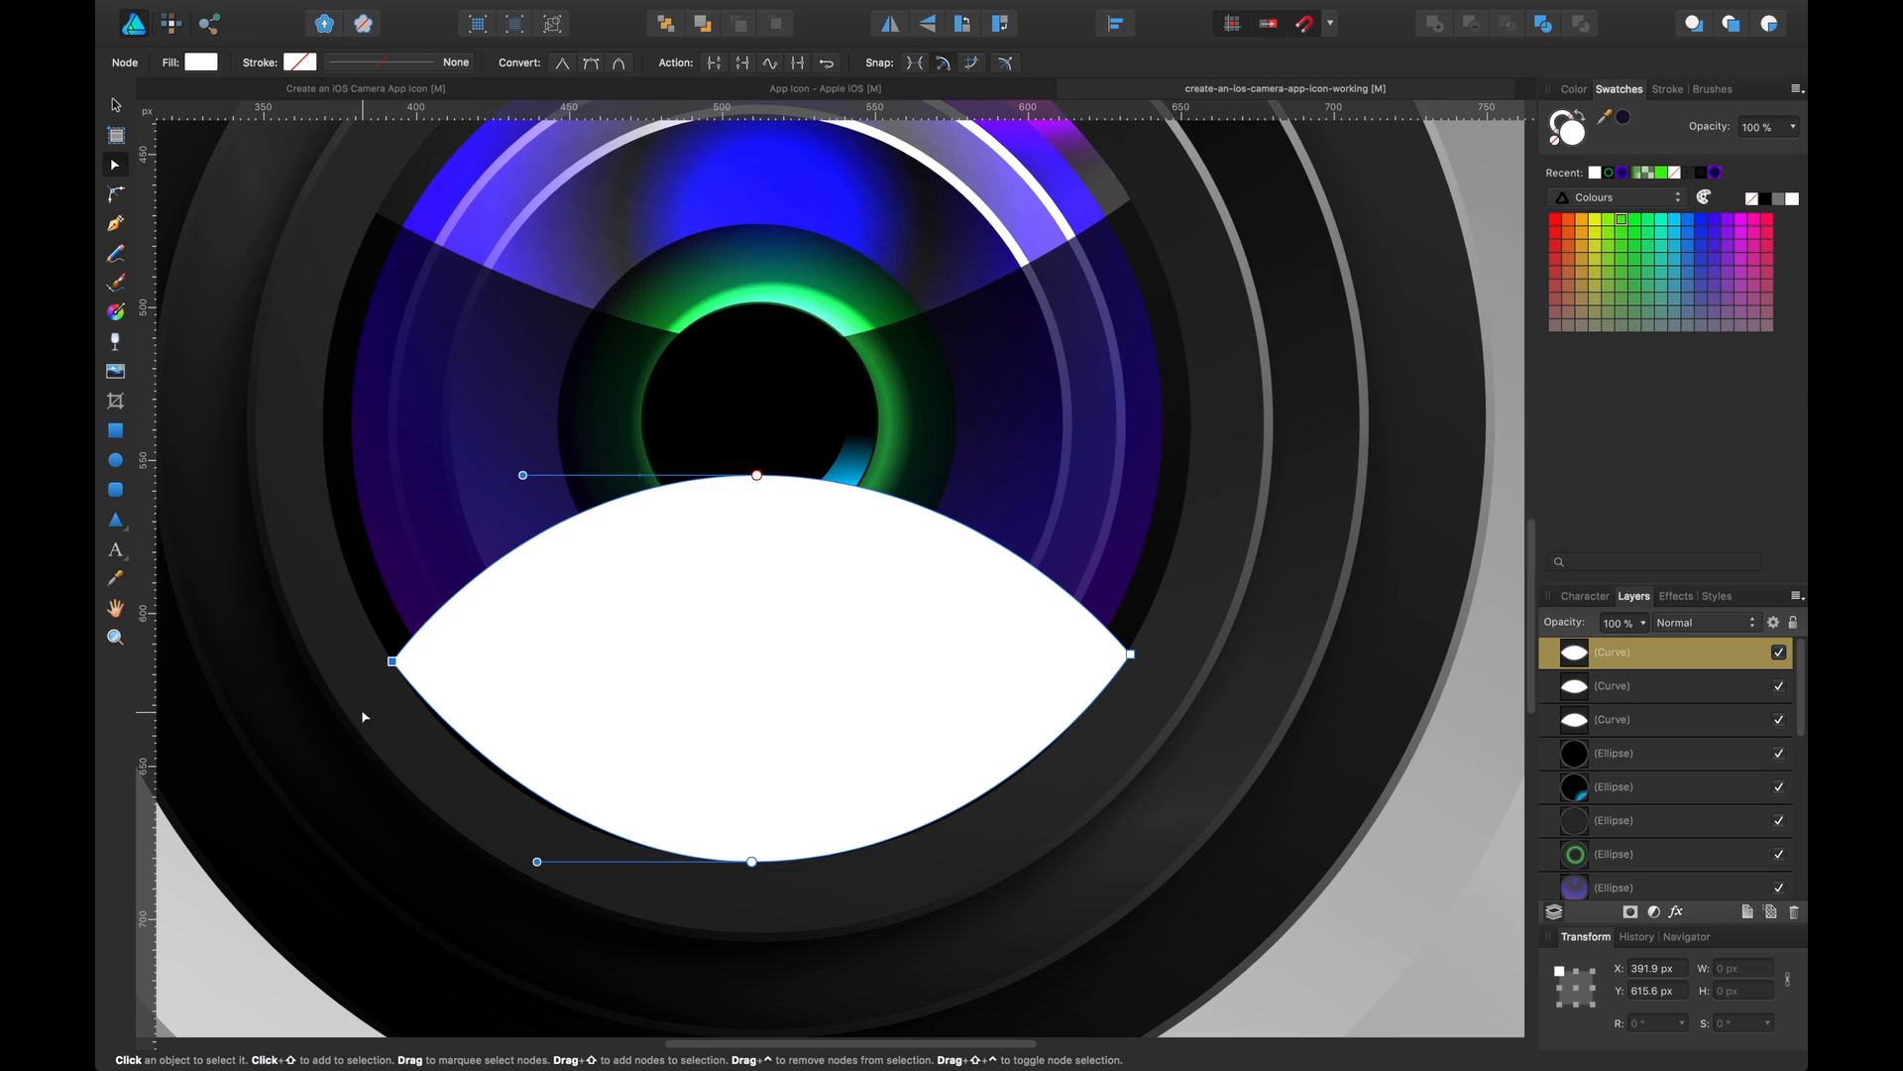
drag(537, 861, 525, 860)
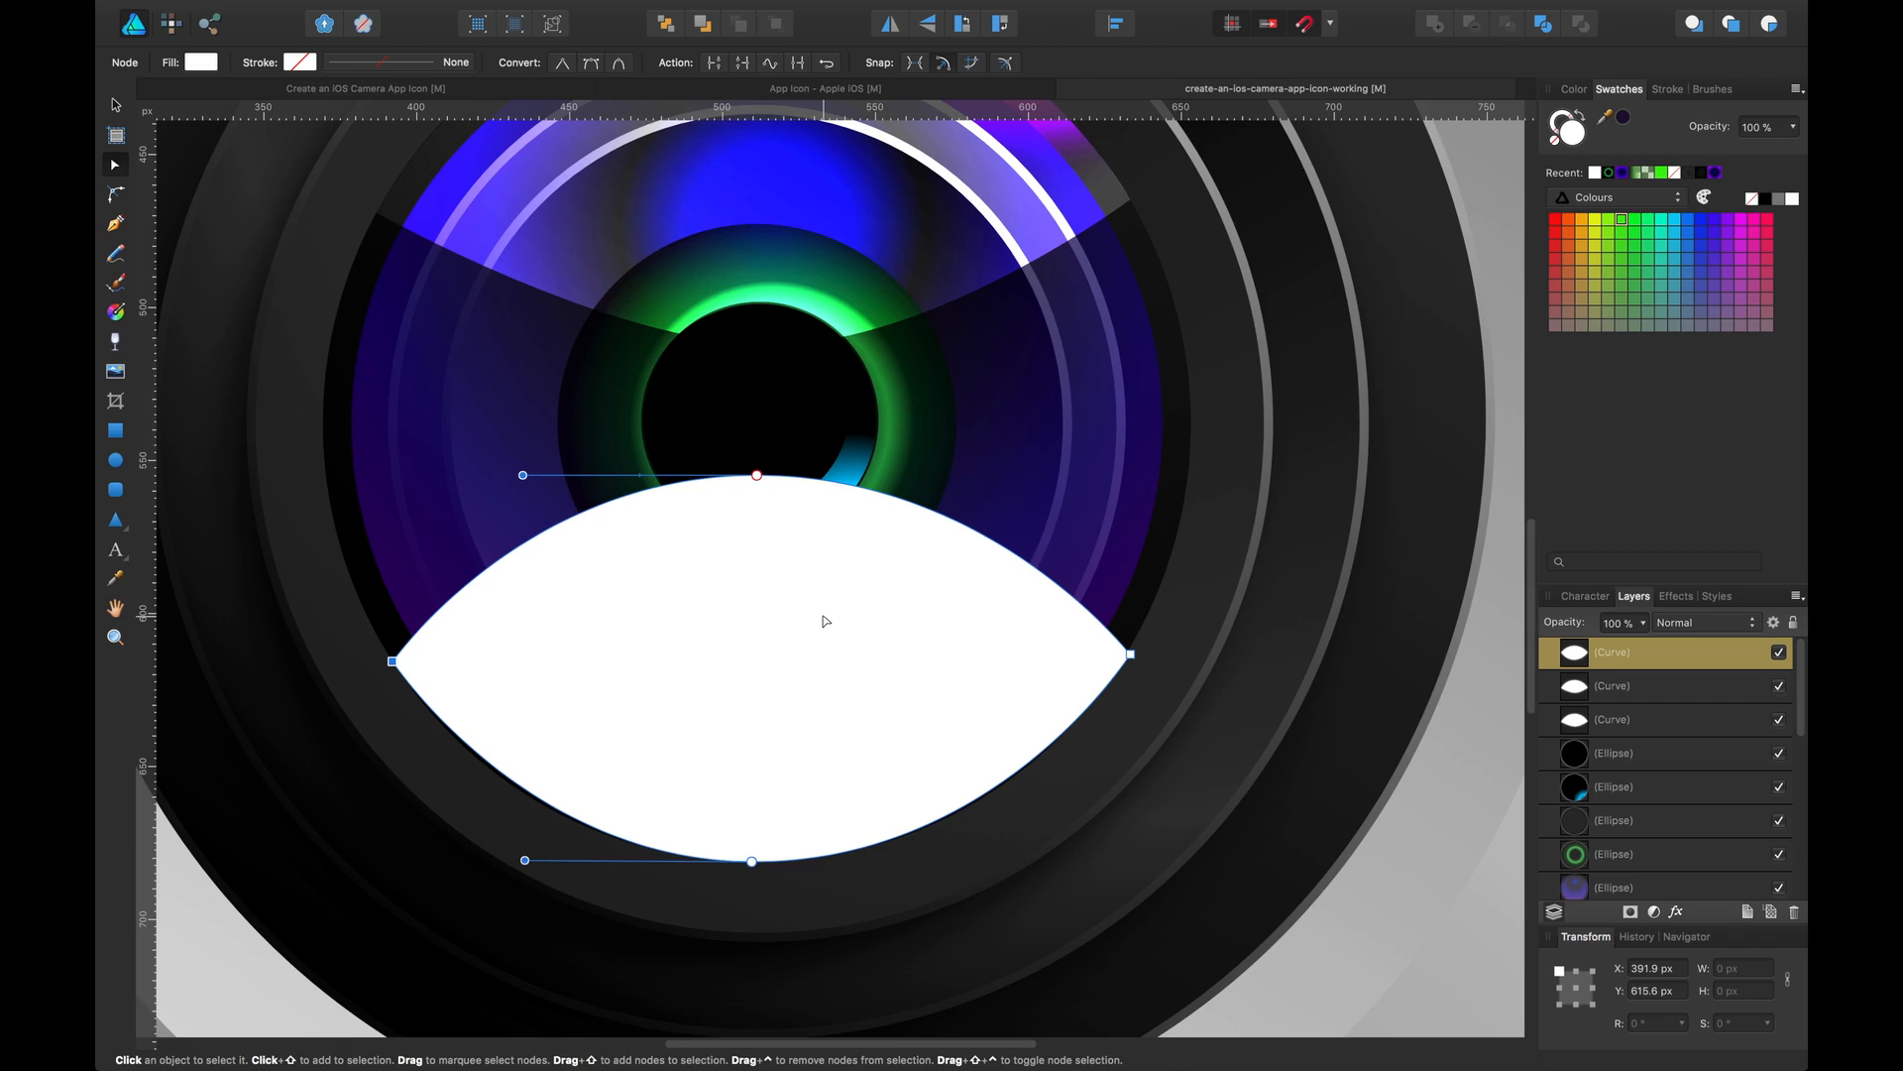
key(v)
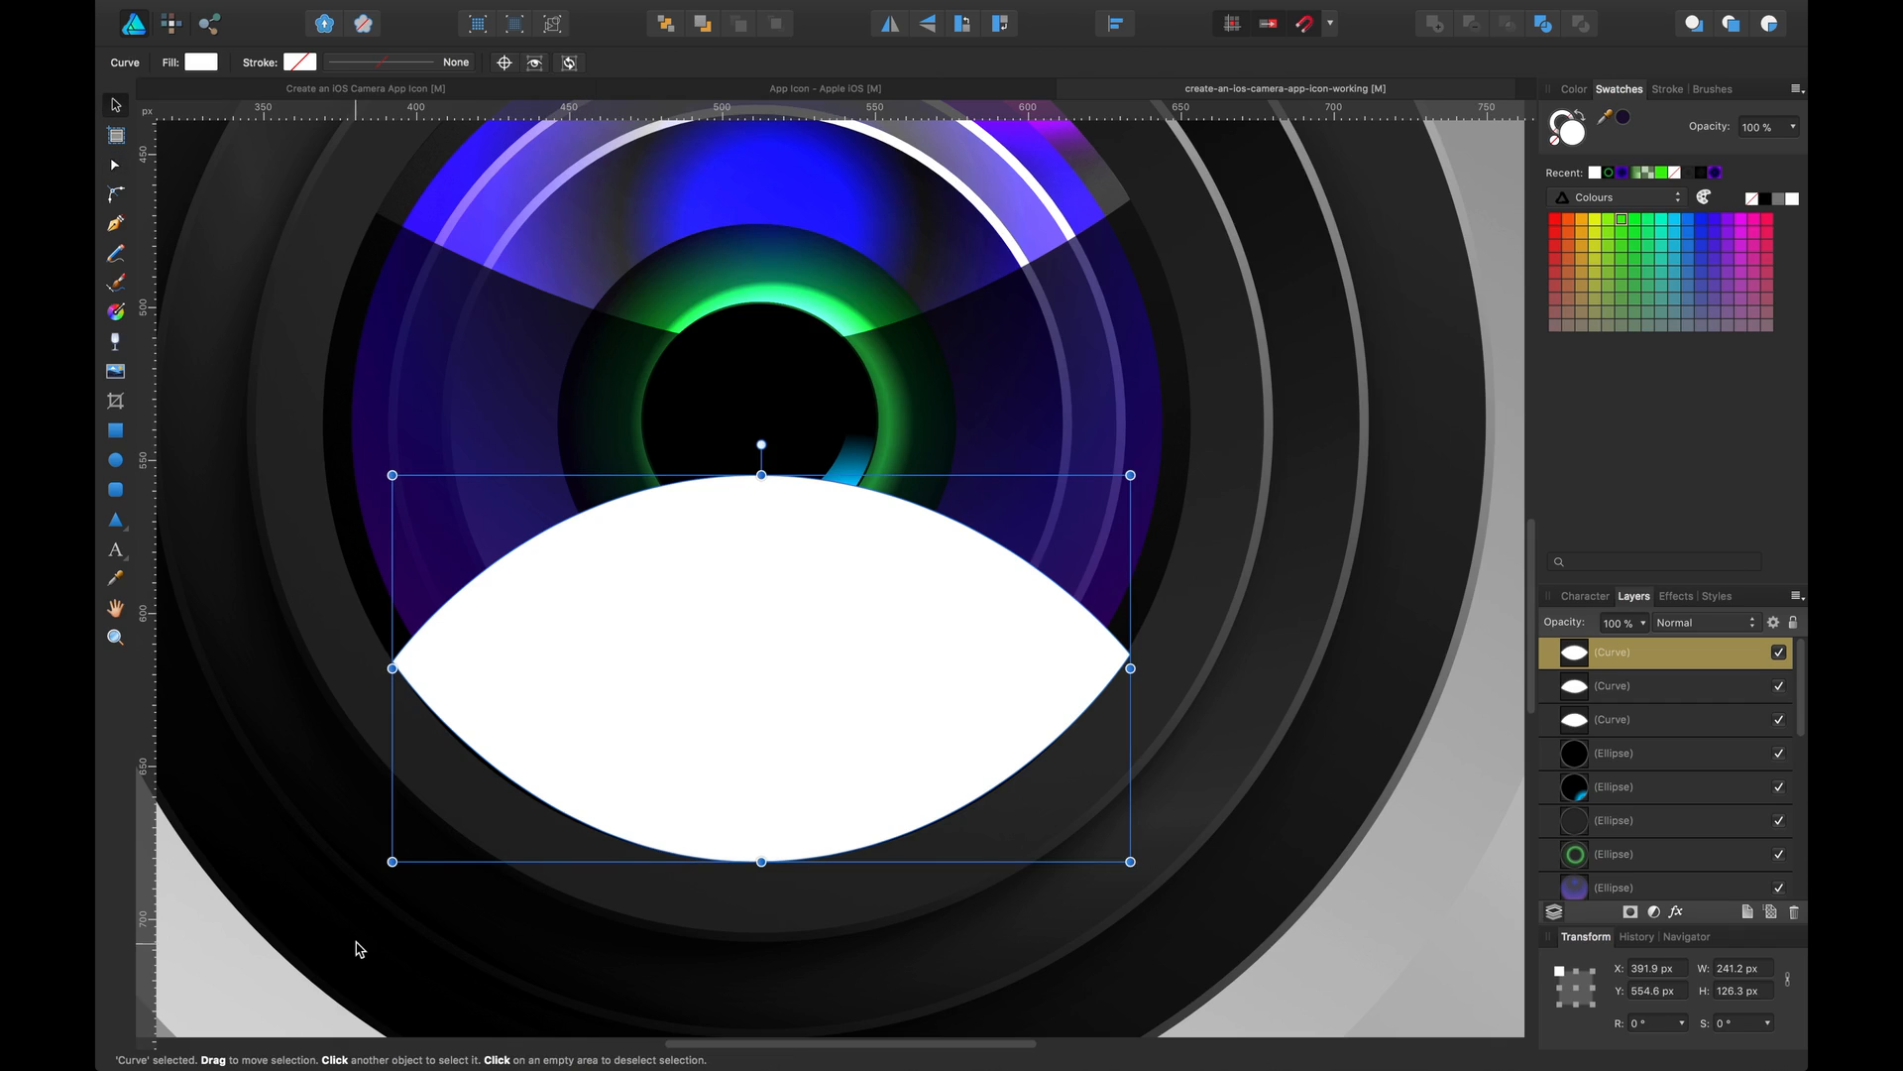
Lengthen both handles of the reflection's bottom node slightly
key(super+plus)
drag(360, 939, 617, 688)
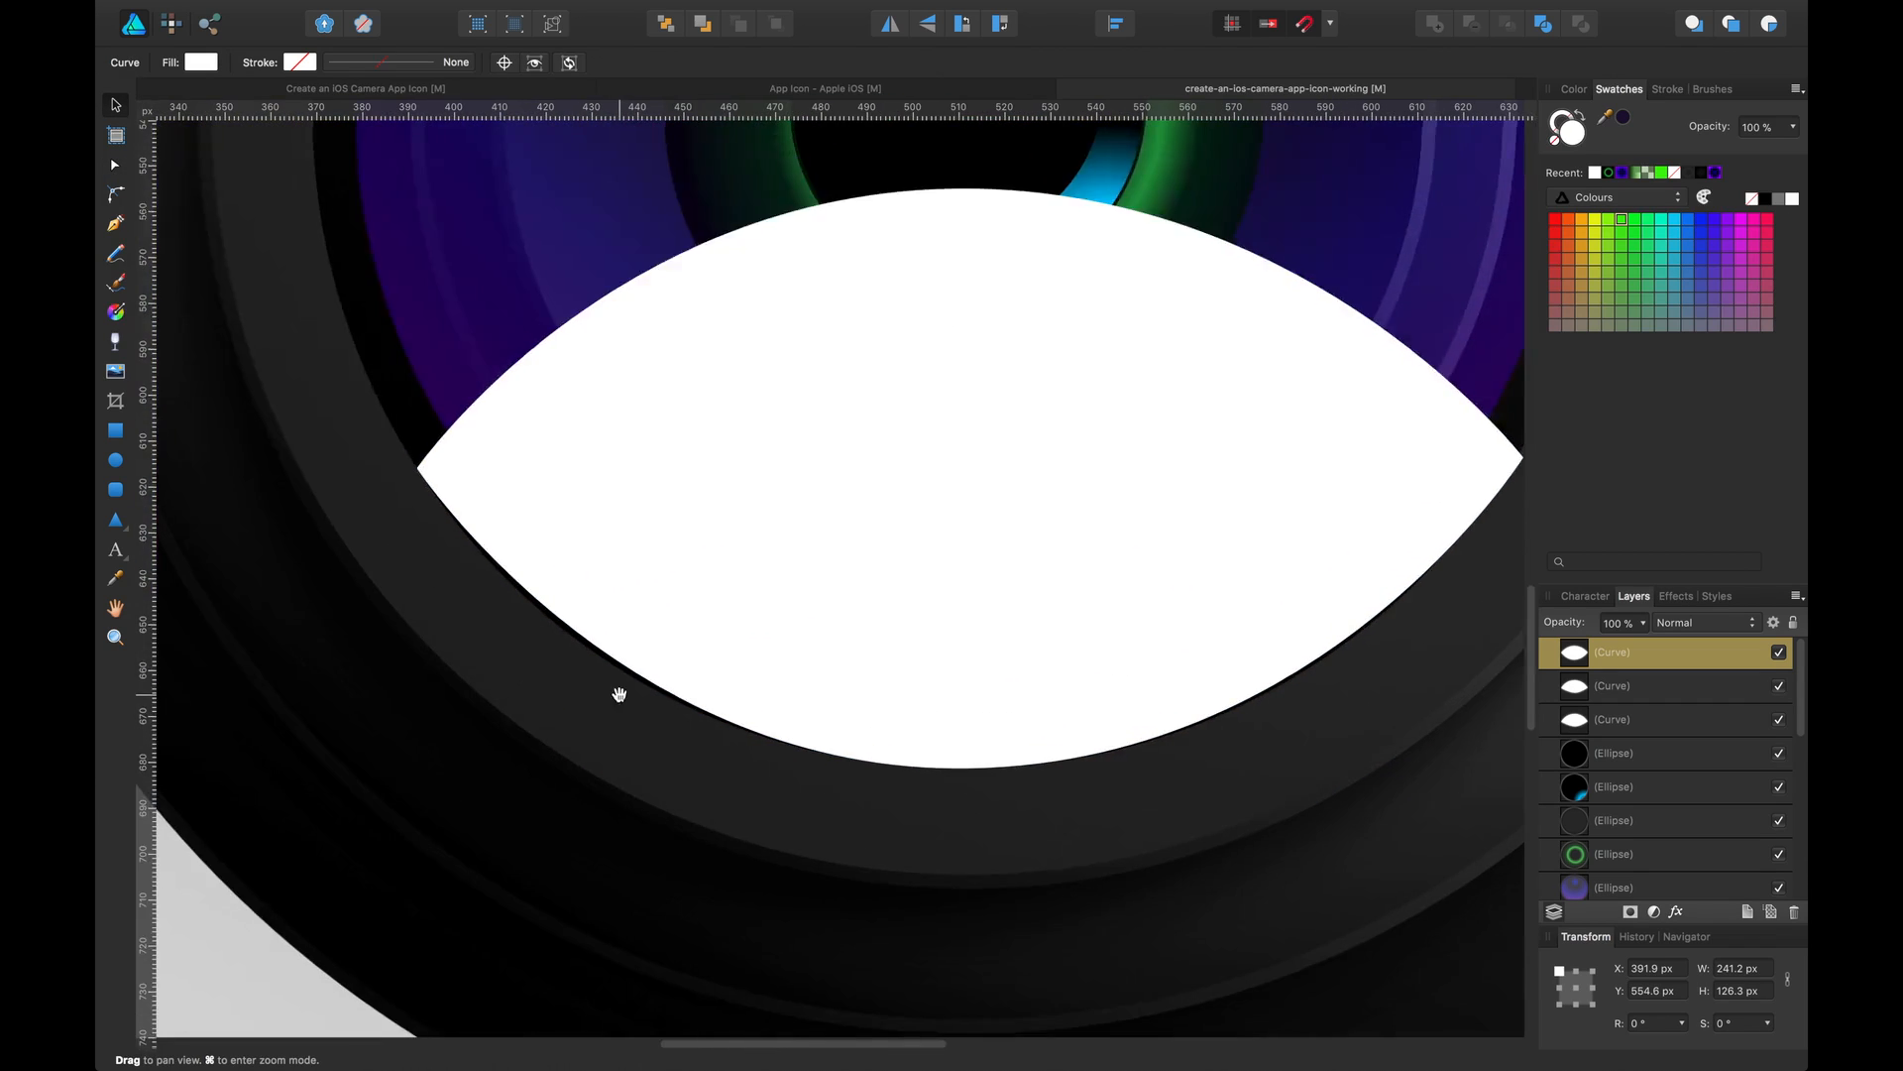
key(super+plus)
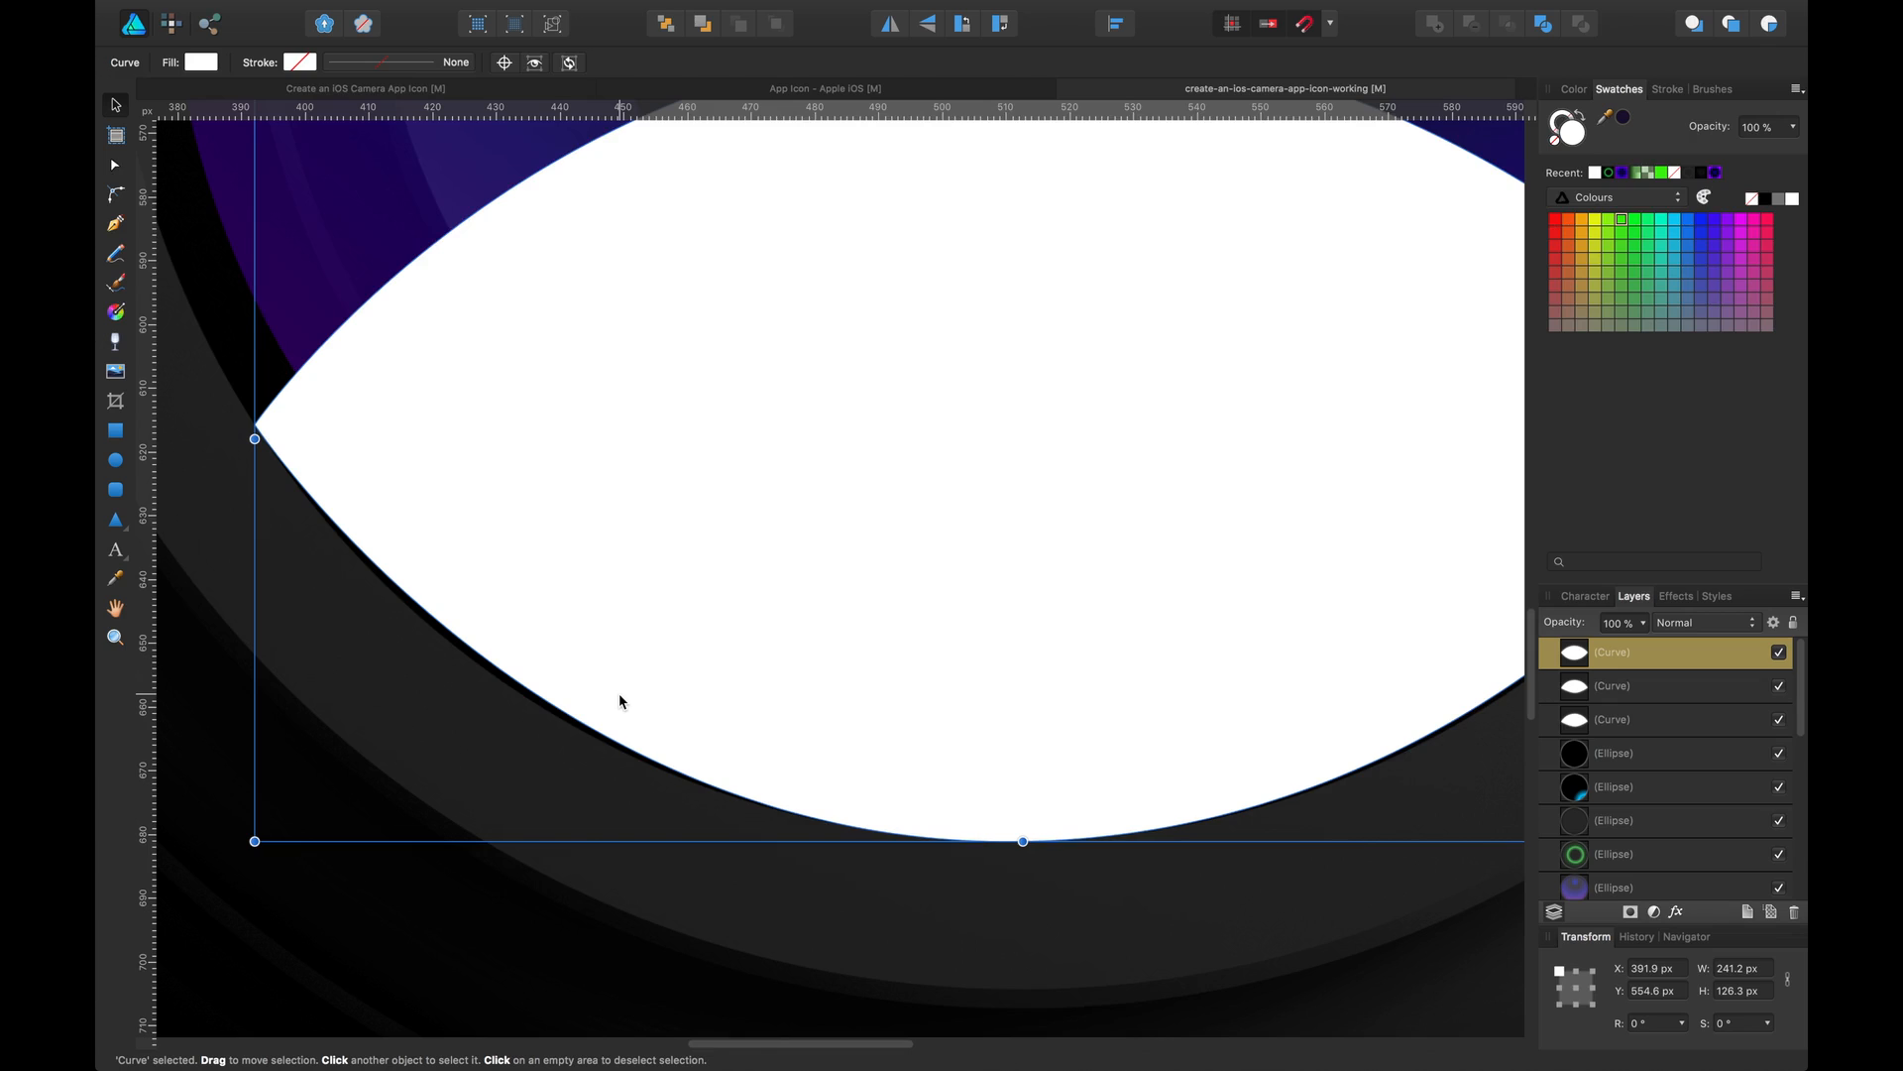
key(a)
click(1002, 842)
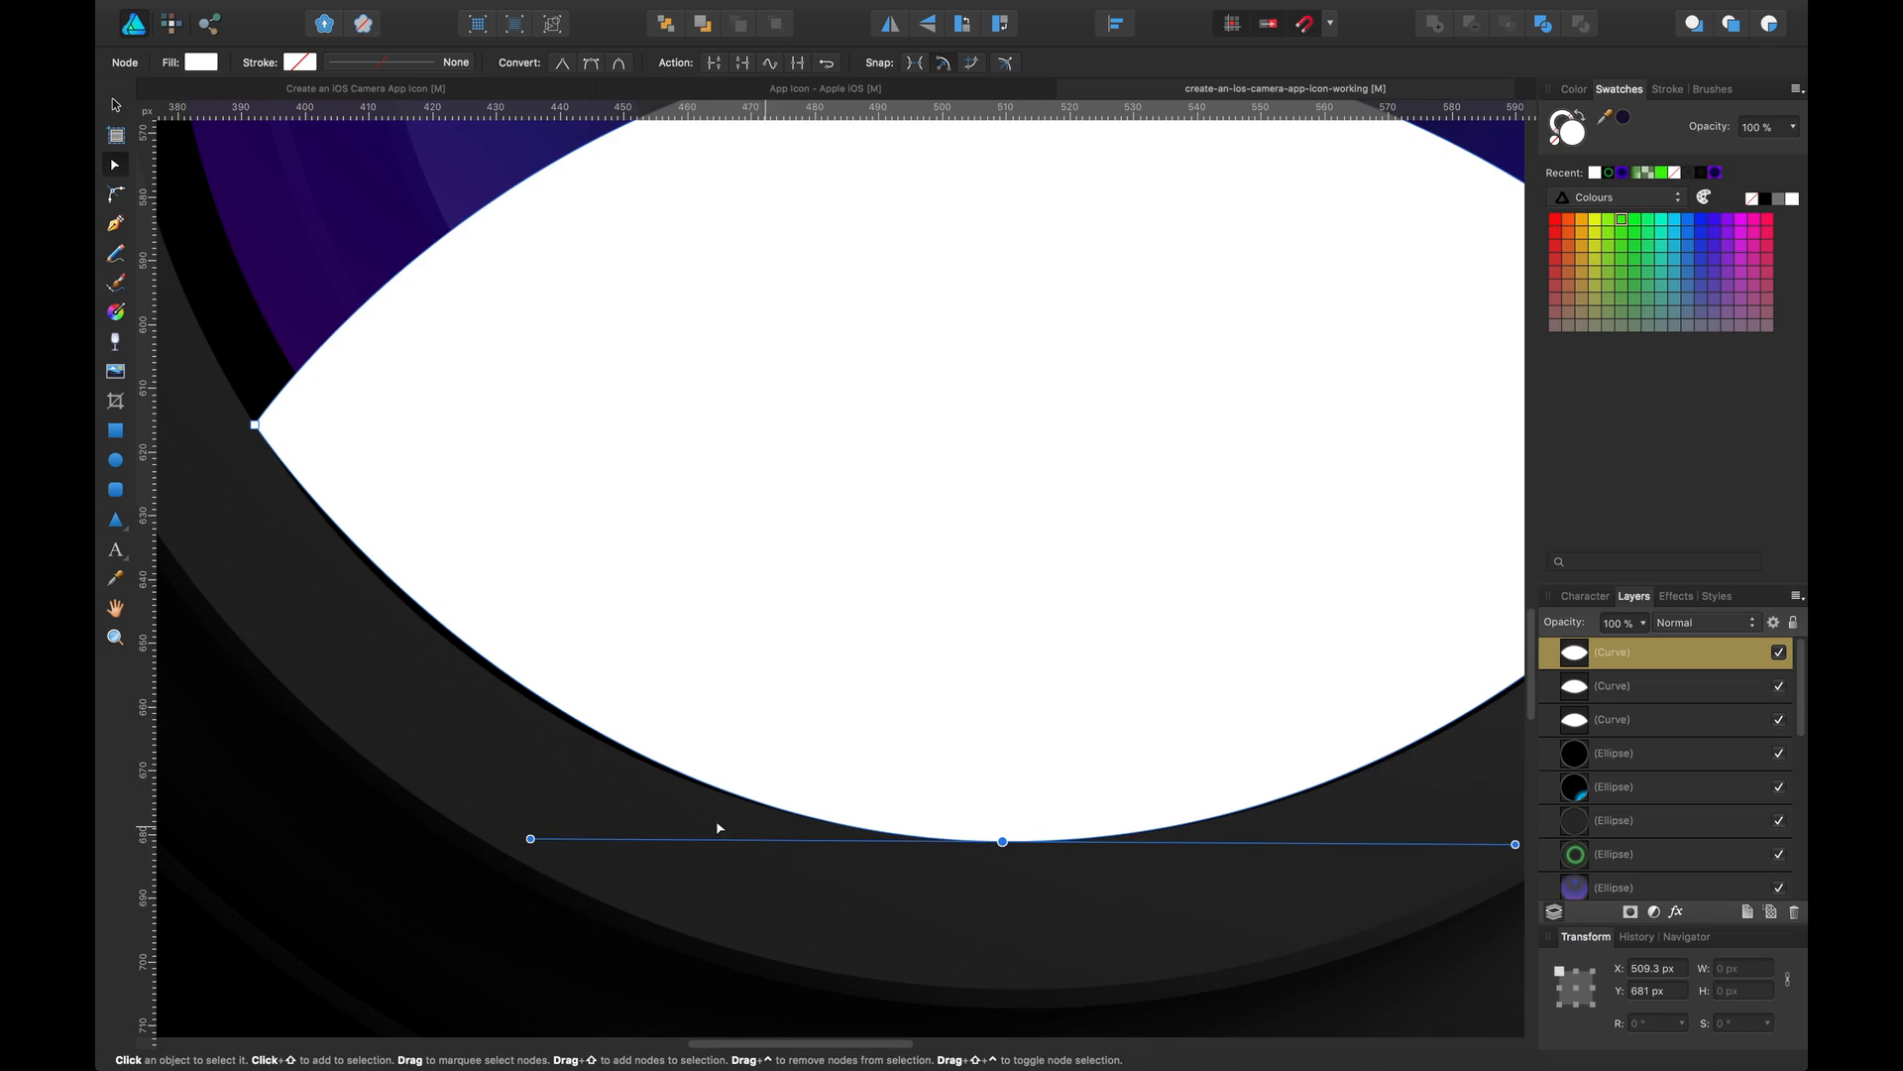
drag(530, 839, 508, 841)
key(space)
drag(1228, 783, 770, 804)
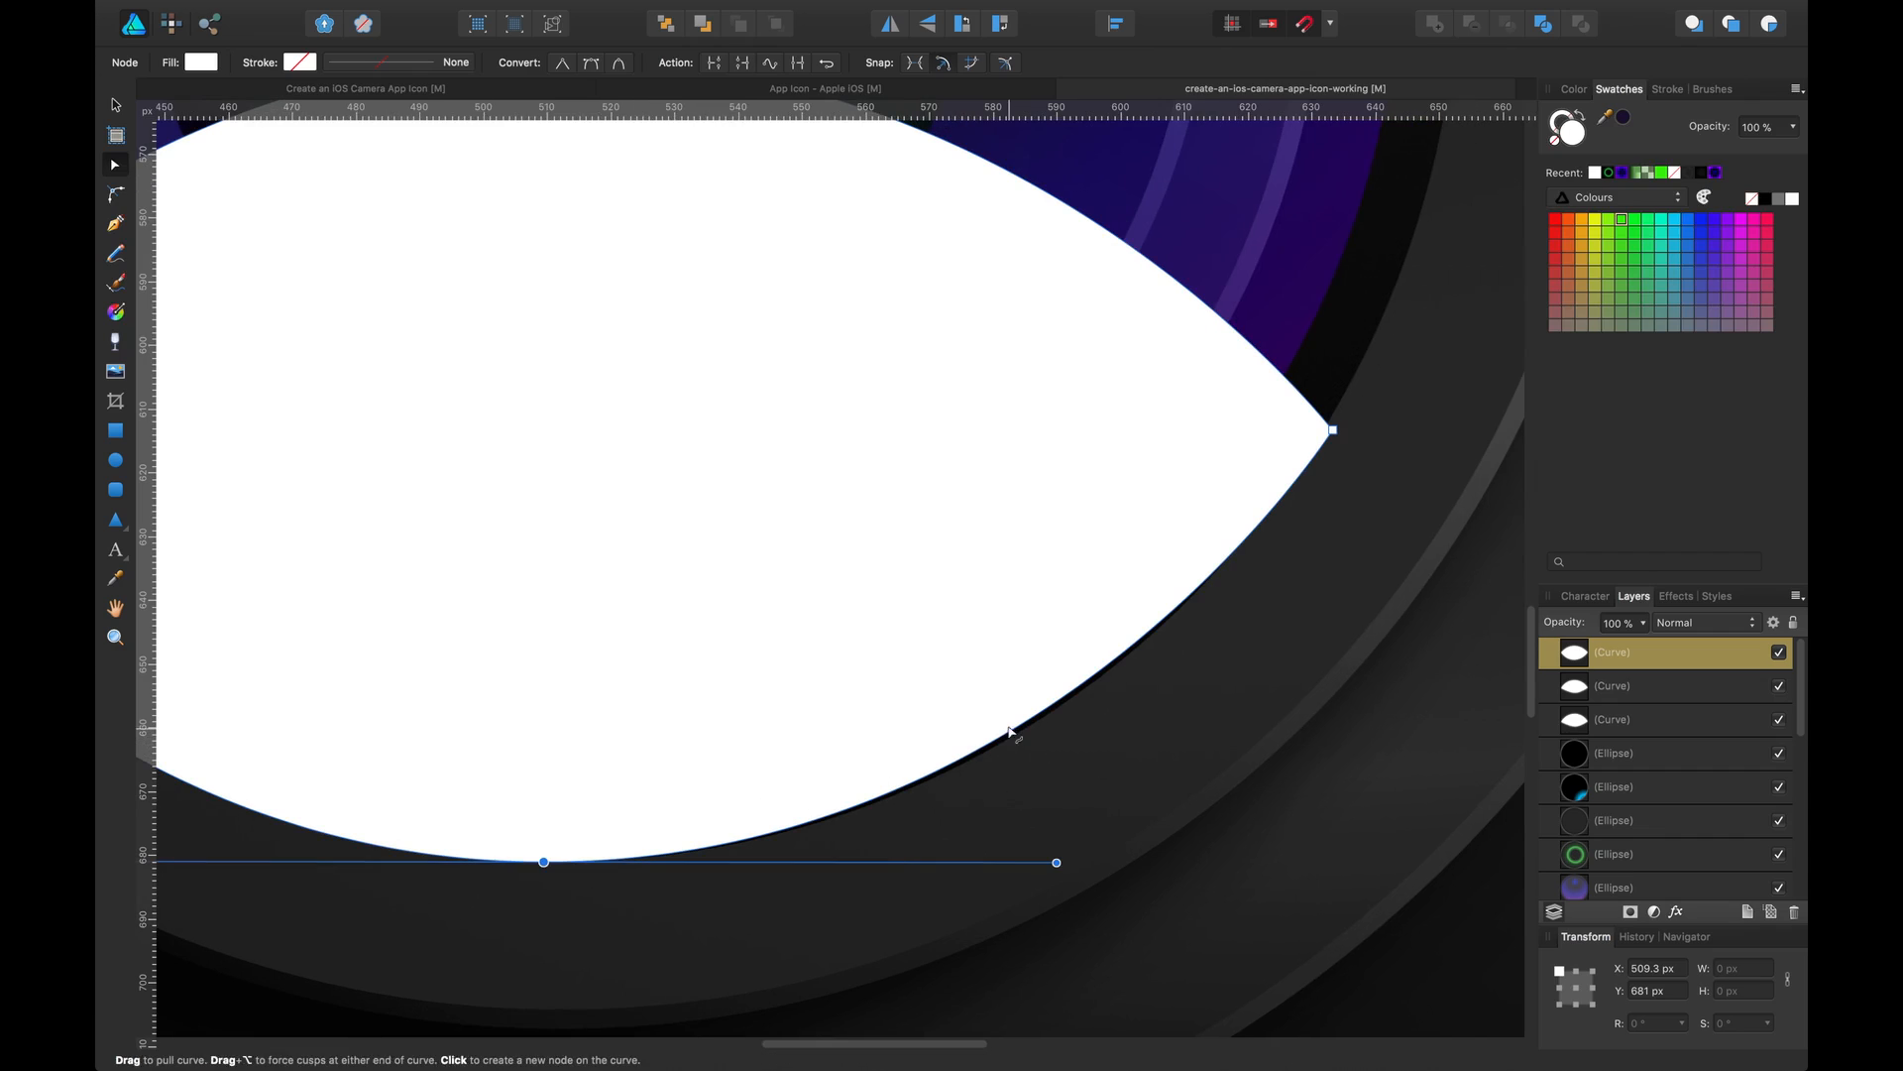
click(1001, 722)
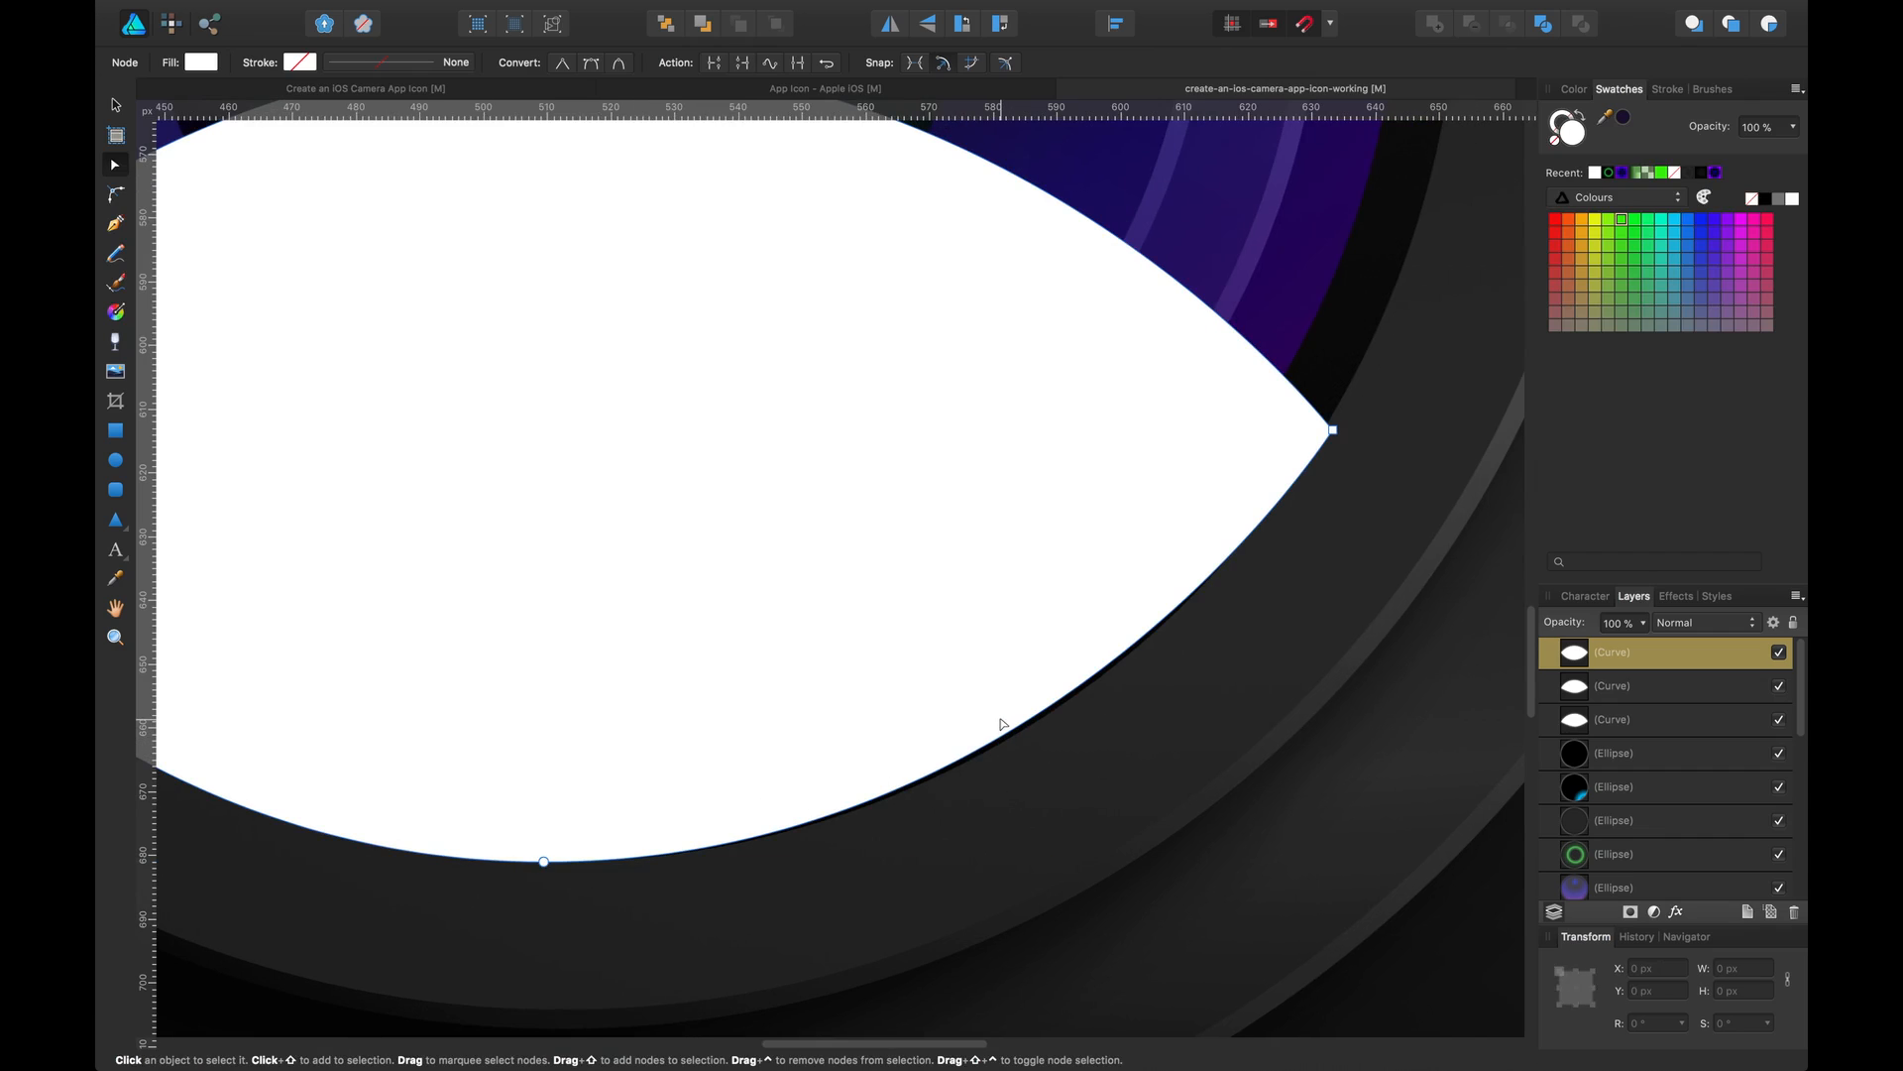
click(541, 864)
drag(1057, 863, 1070, 859)
key(v)
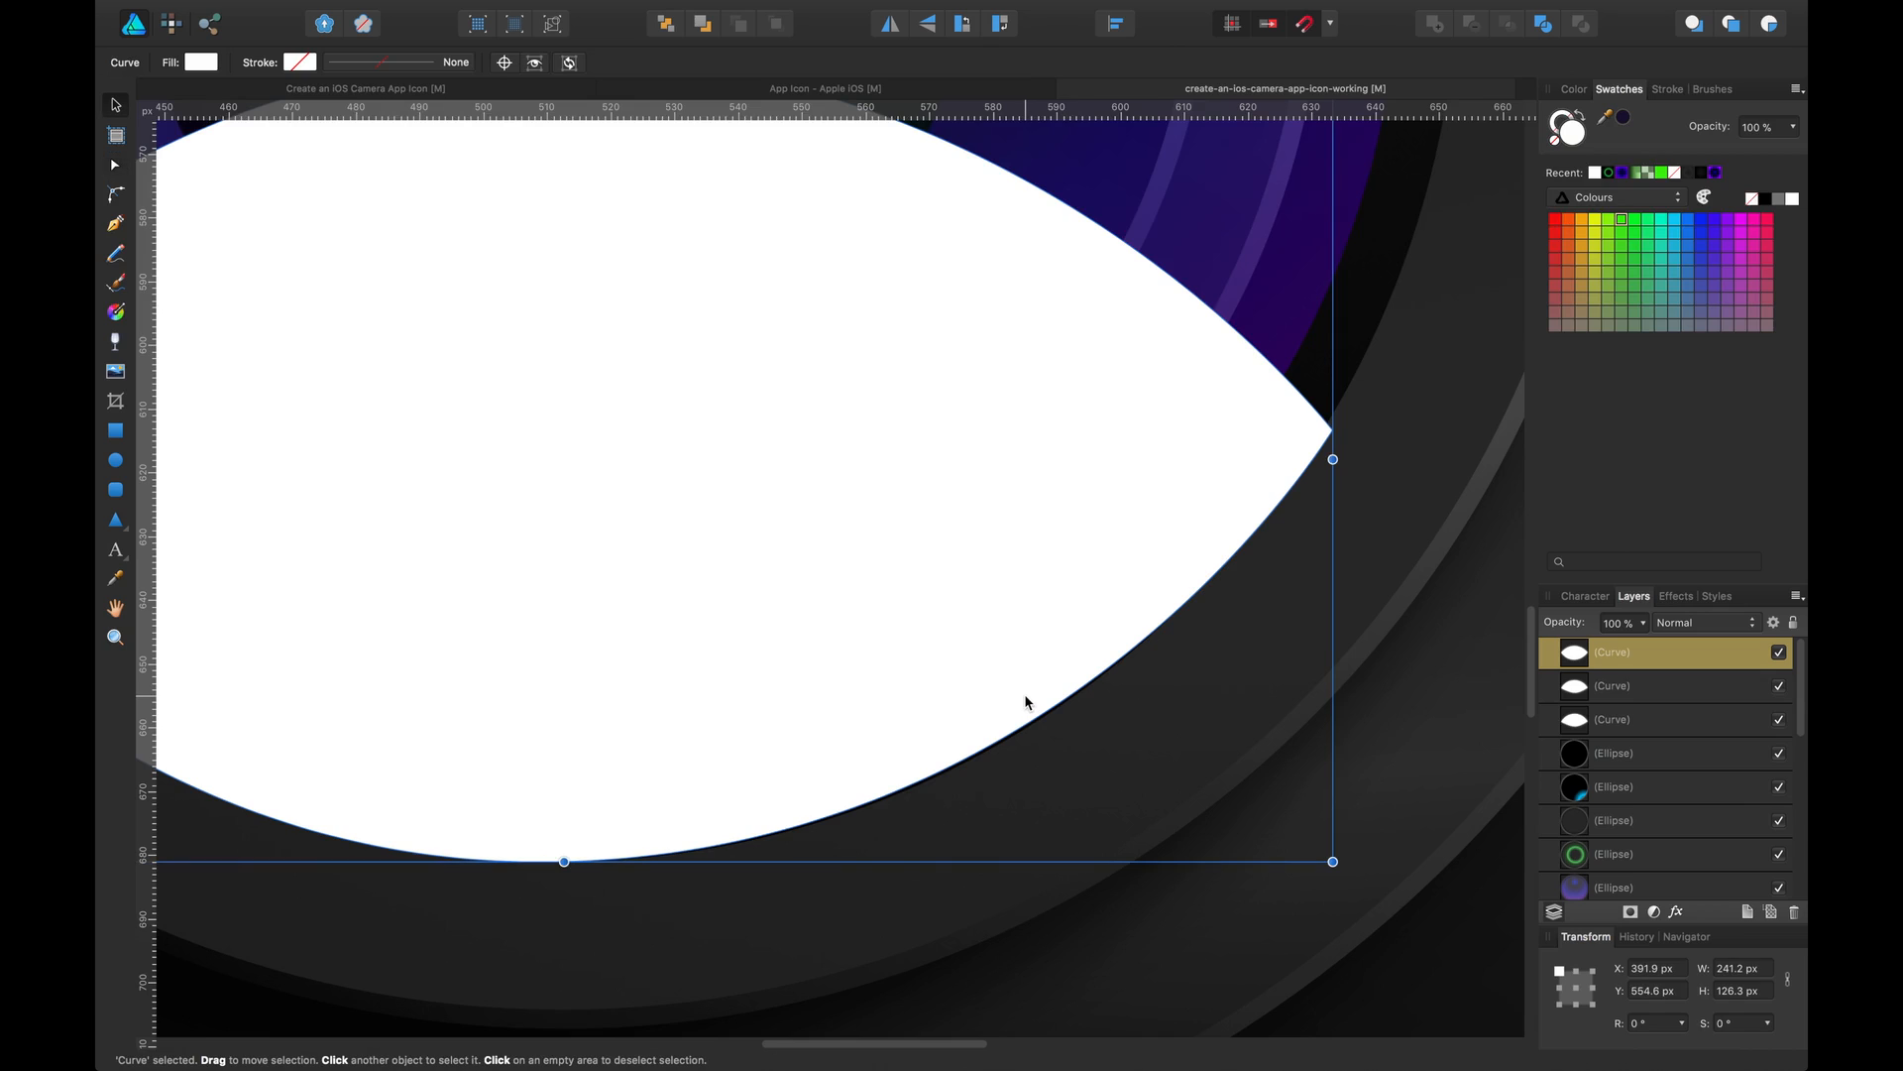
Set the new reflection curve's blend mode to Overlay
scroll(1025, 701, down, 10)
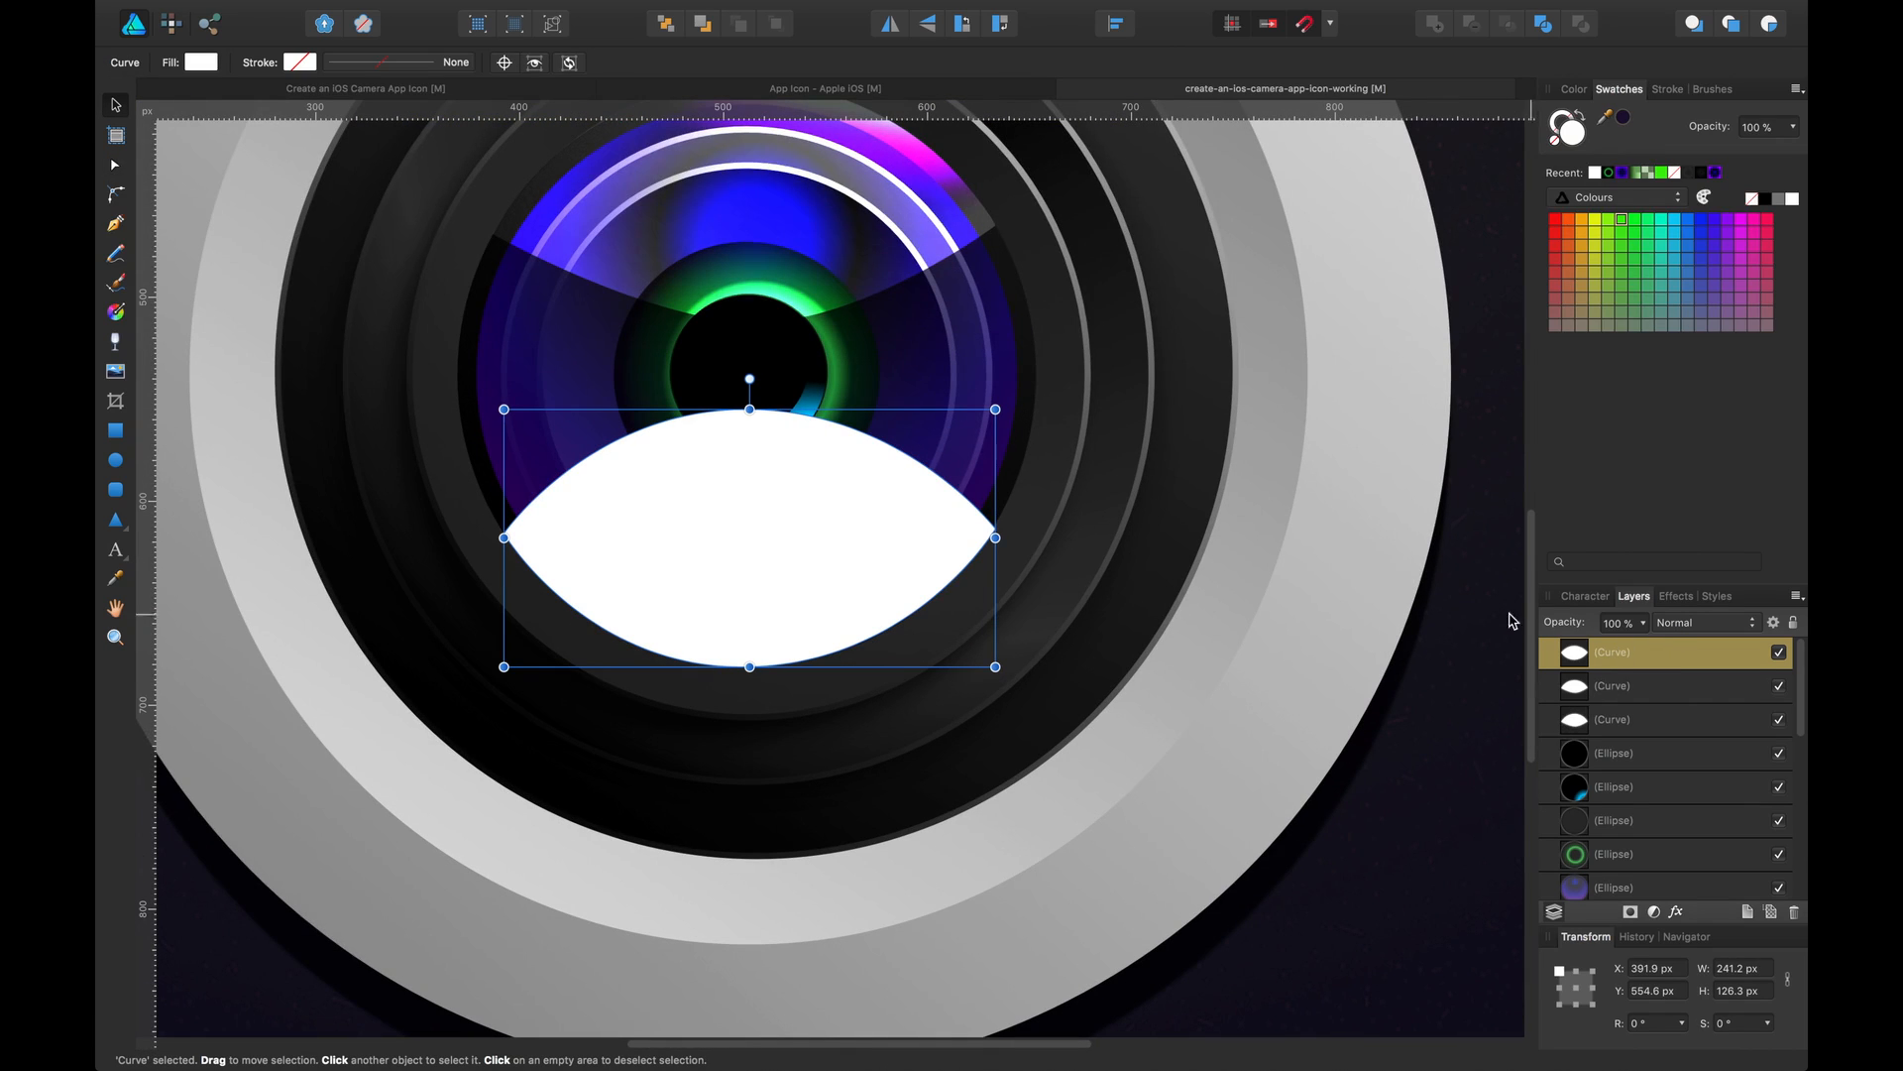
click(1703, 622)
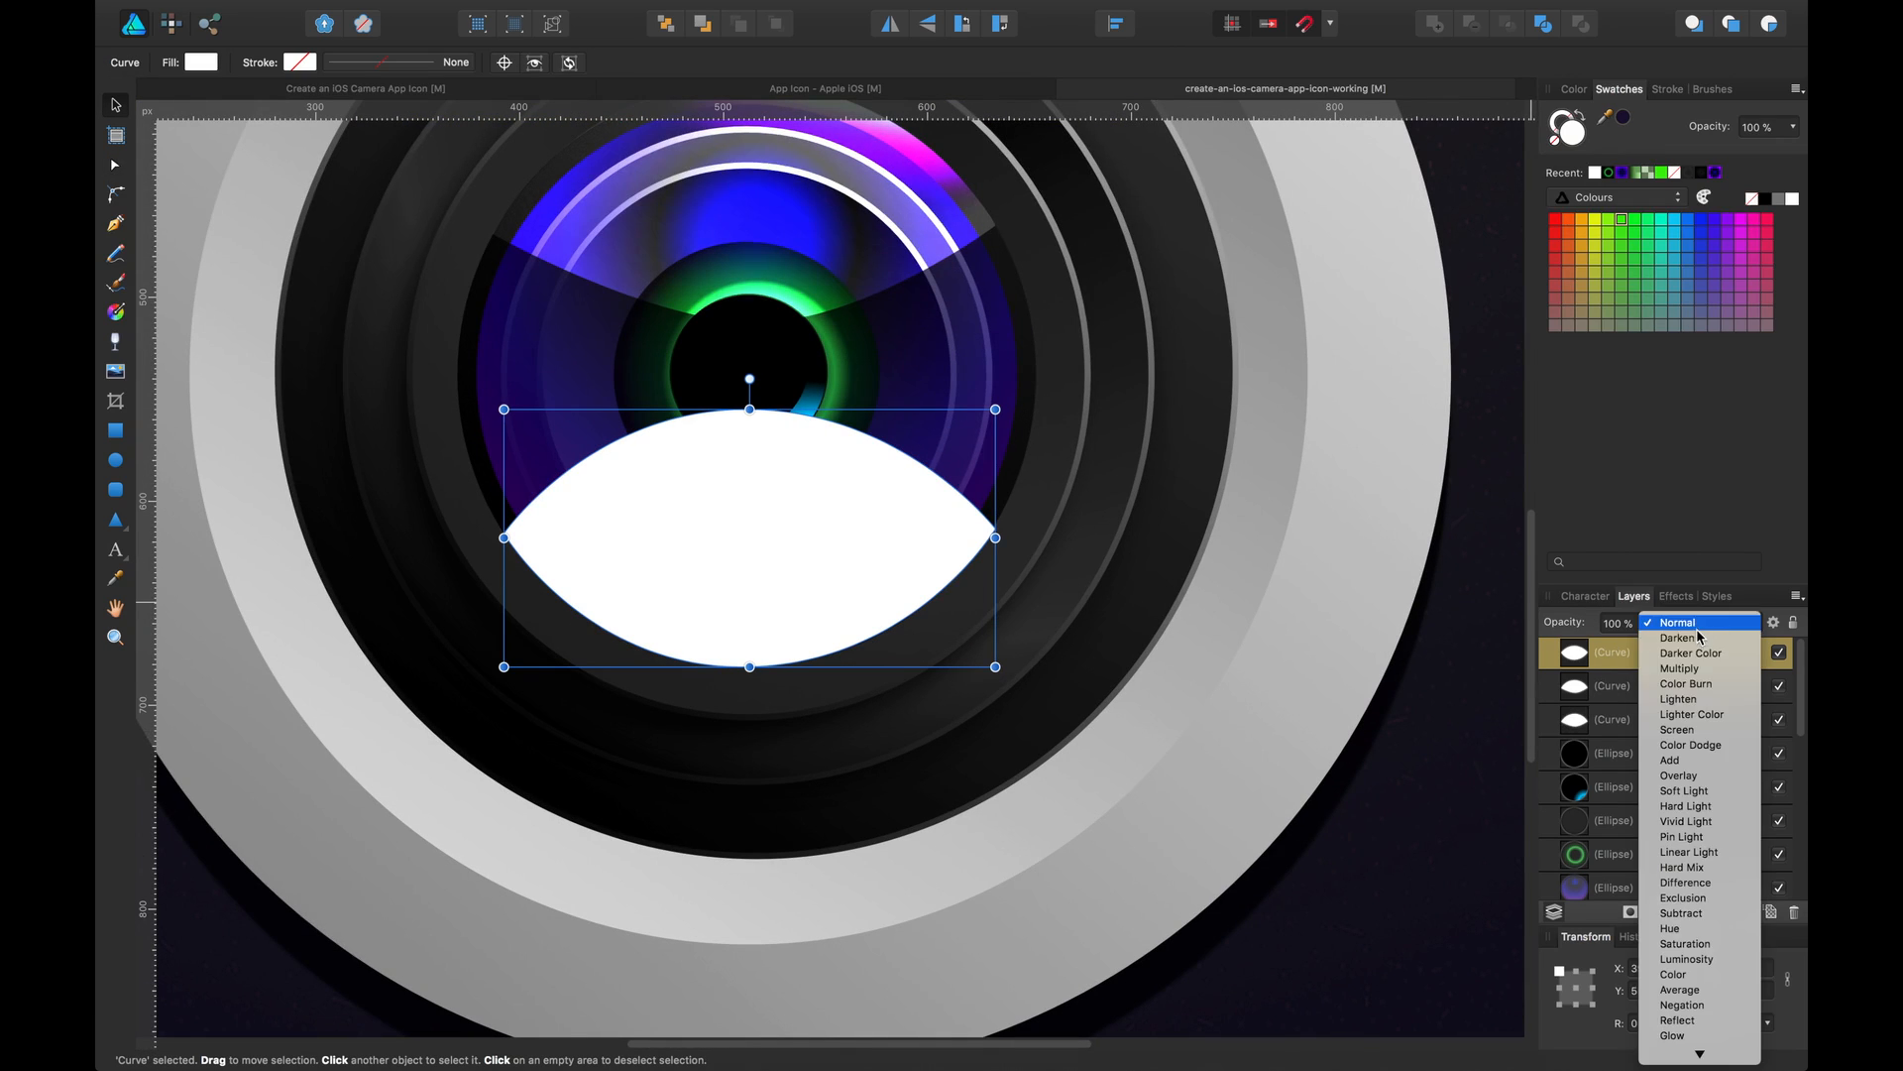
click(1685, 776)
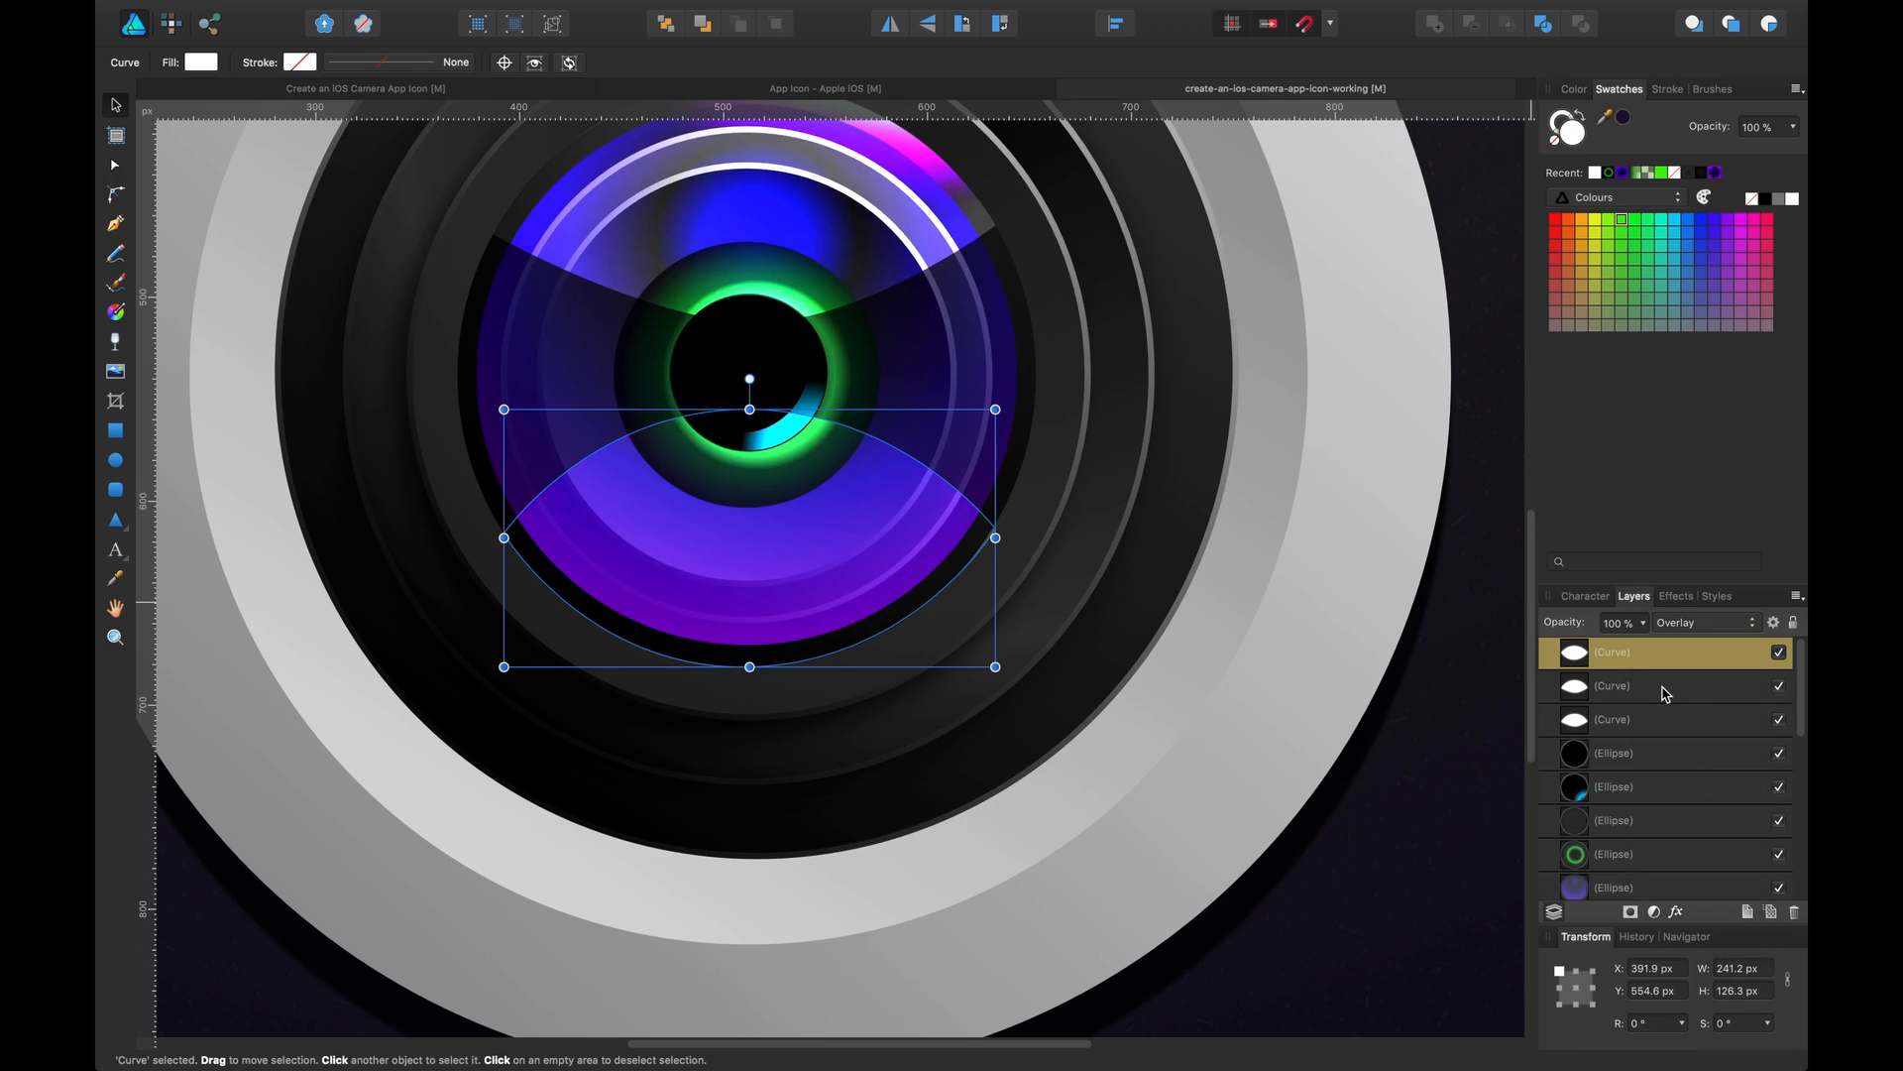
key(super+j)
key(a)
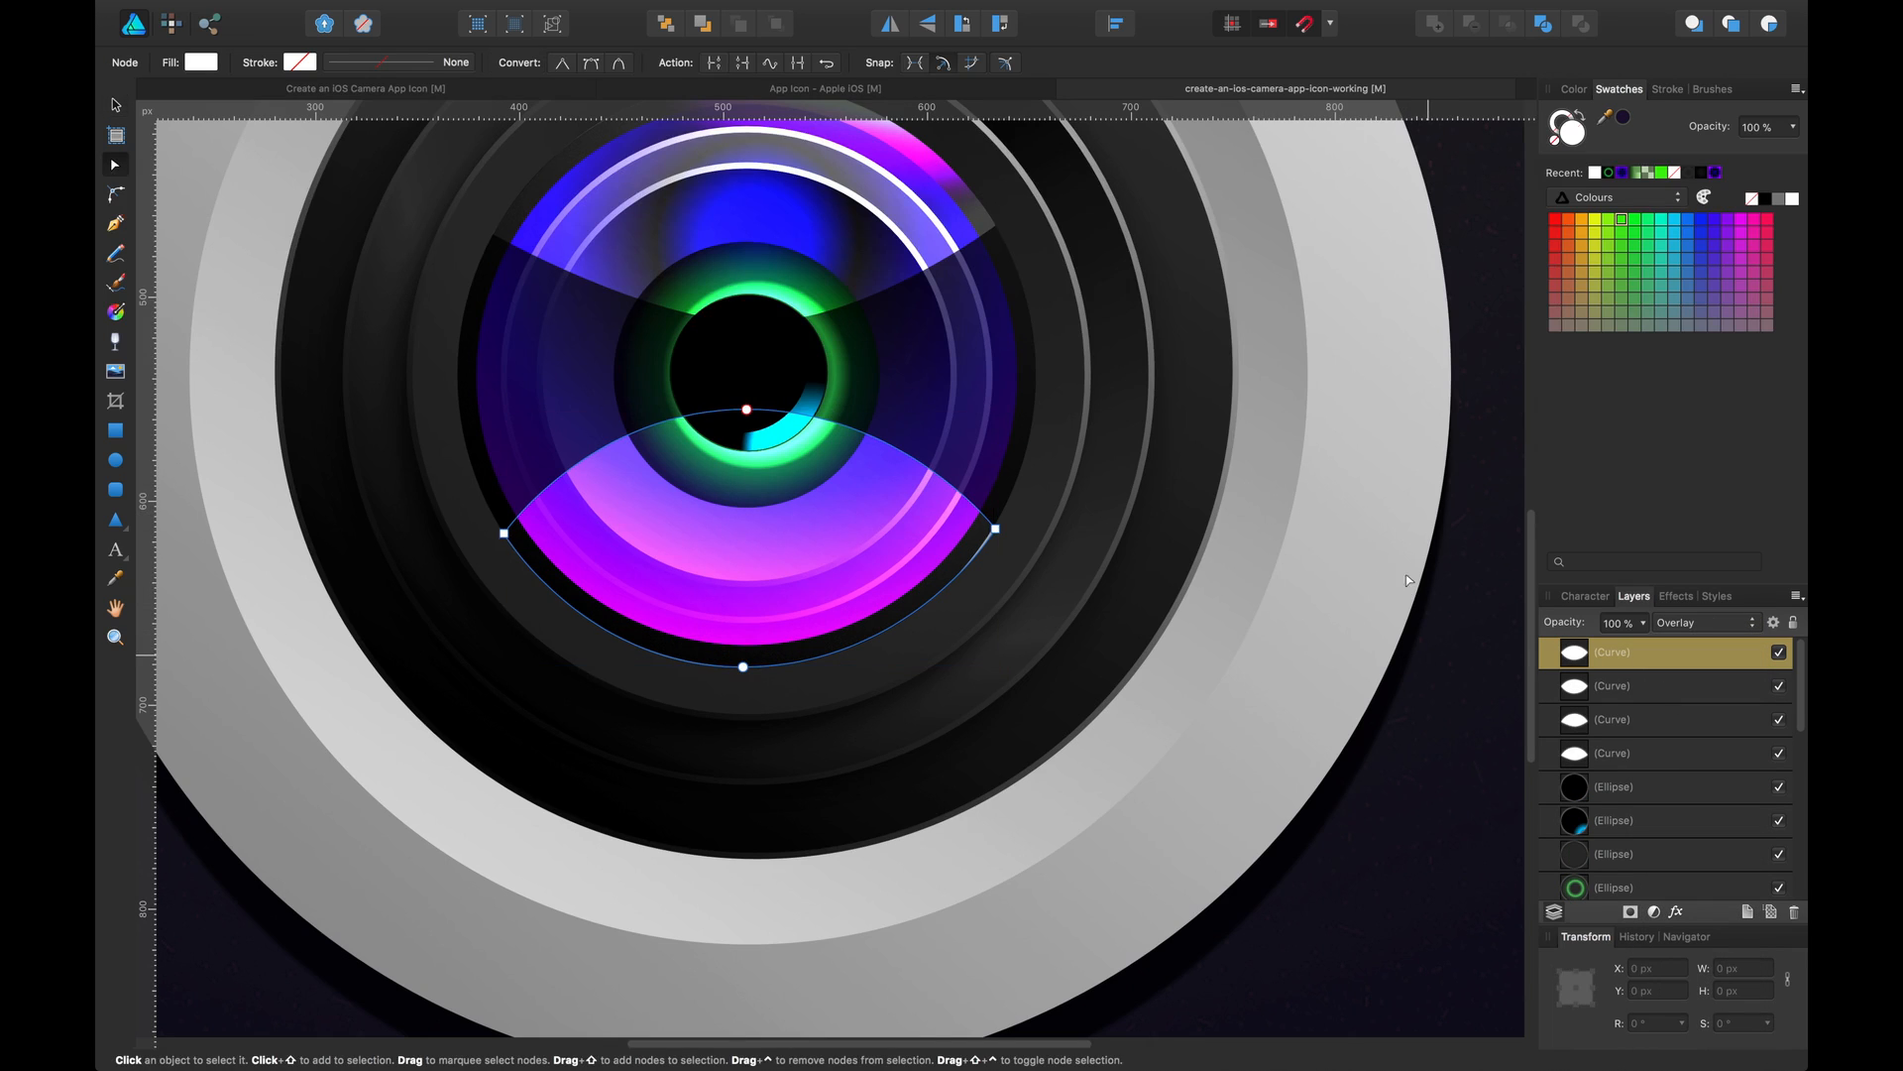
click(1428, 654)
drag(1406, 521, 1385, 579)
drag(939, 370, 937, 397)
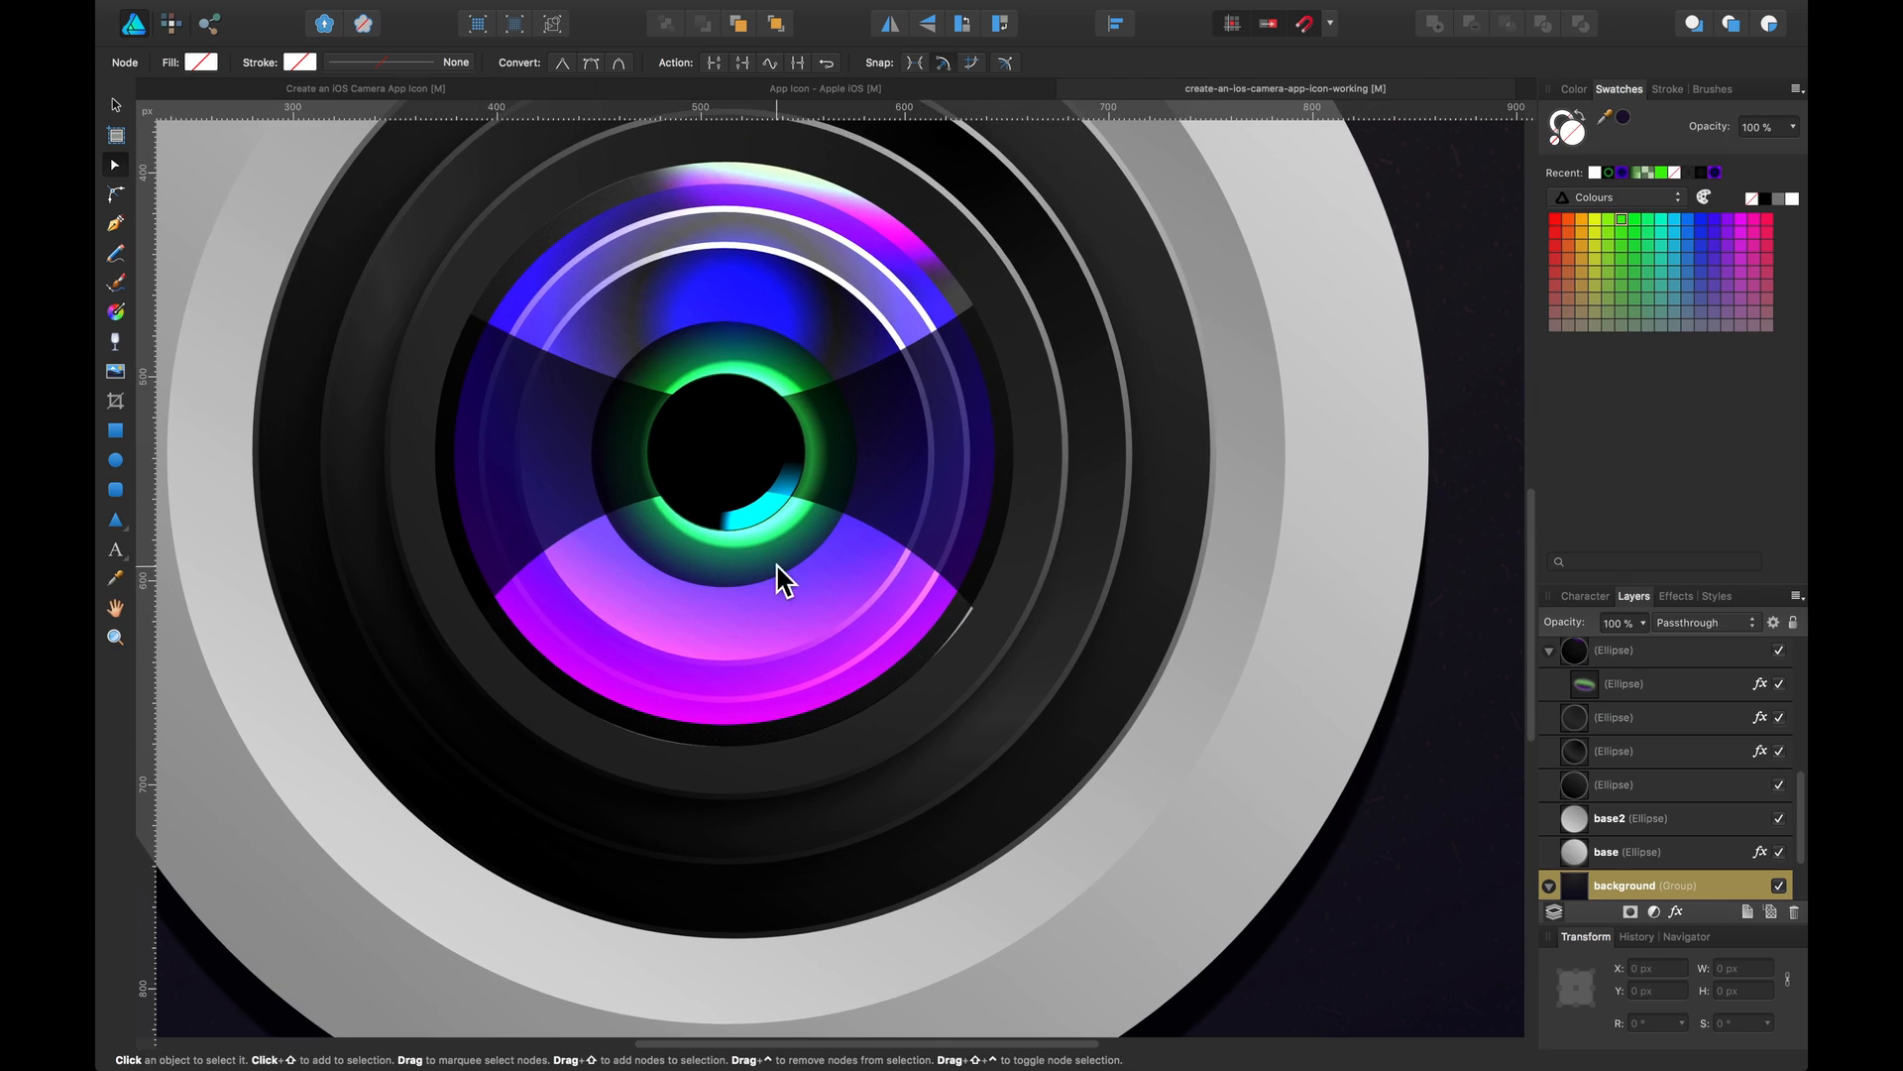
scroll(962, 689, up, 6)
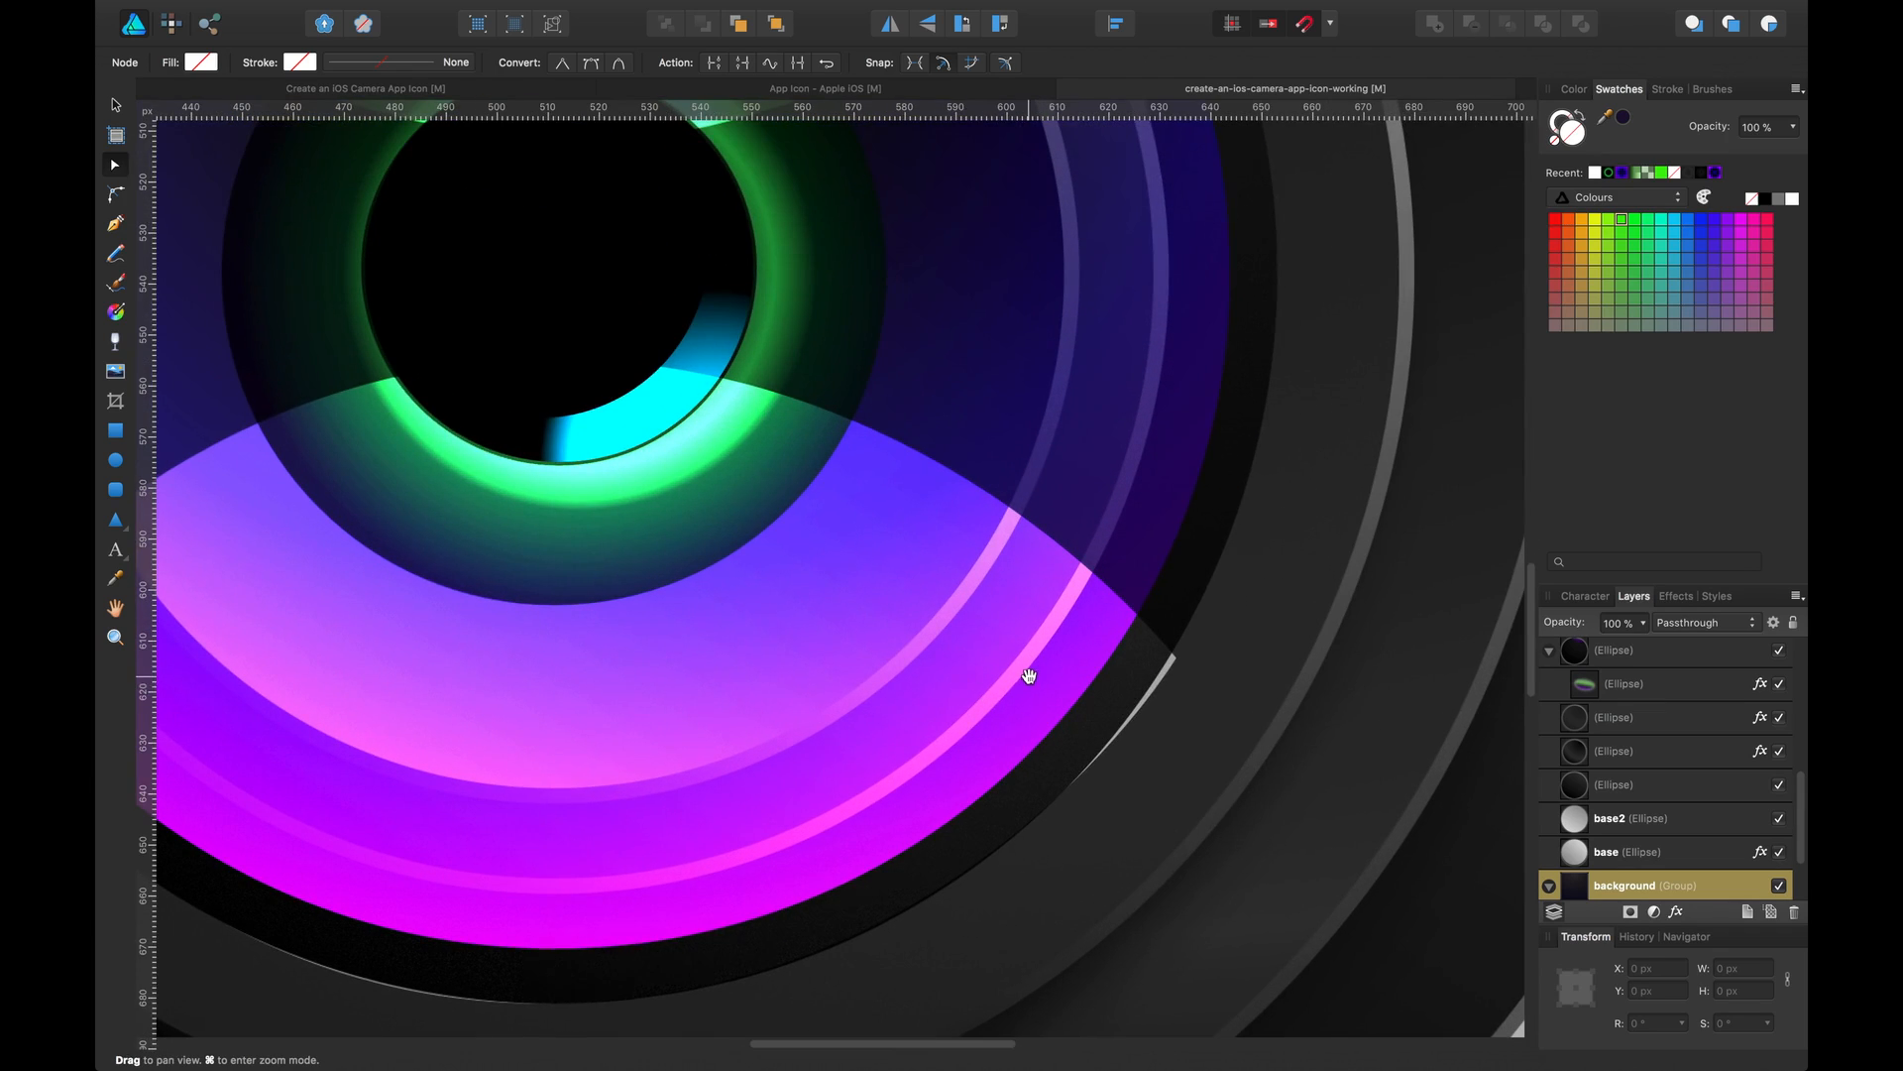
scroll(1029, 677, down, 2)
scroll(1030, 676, right, 2)
click(1044, 616)
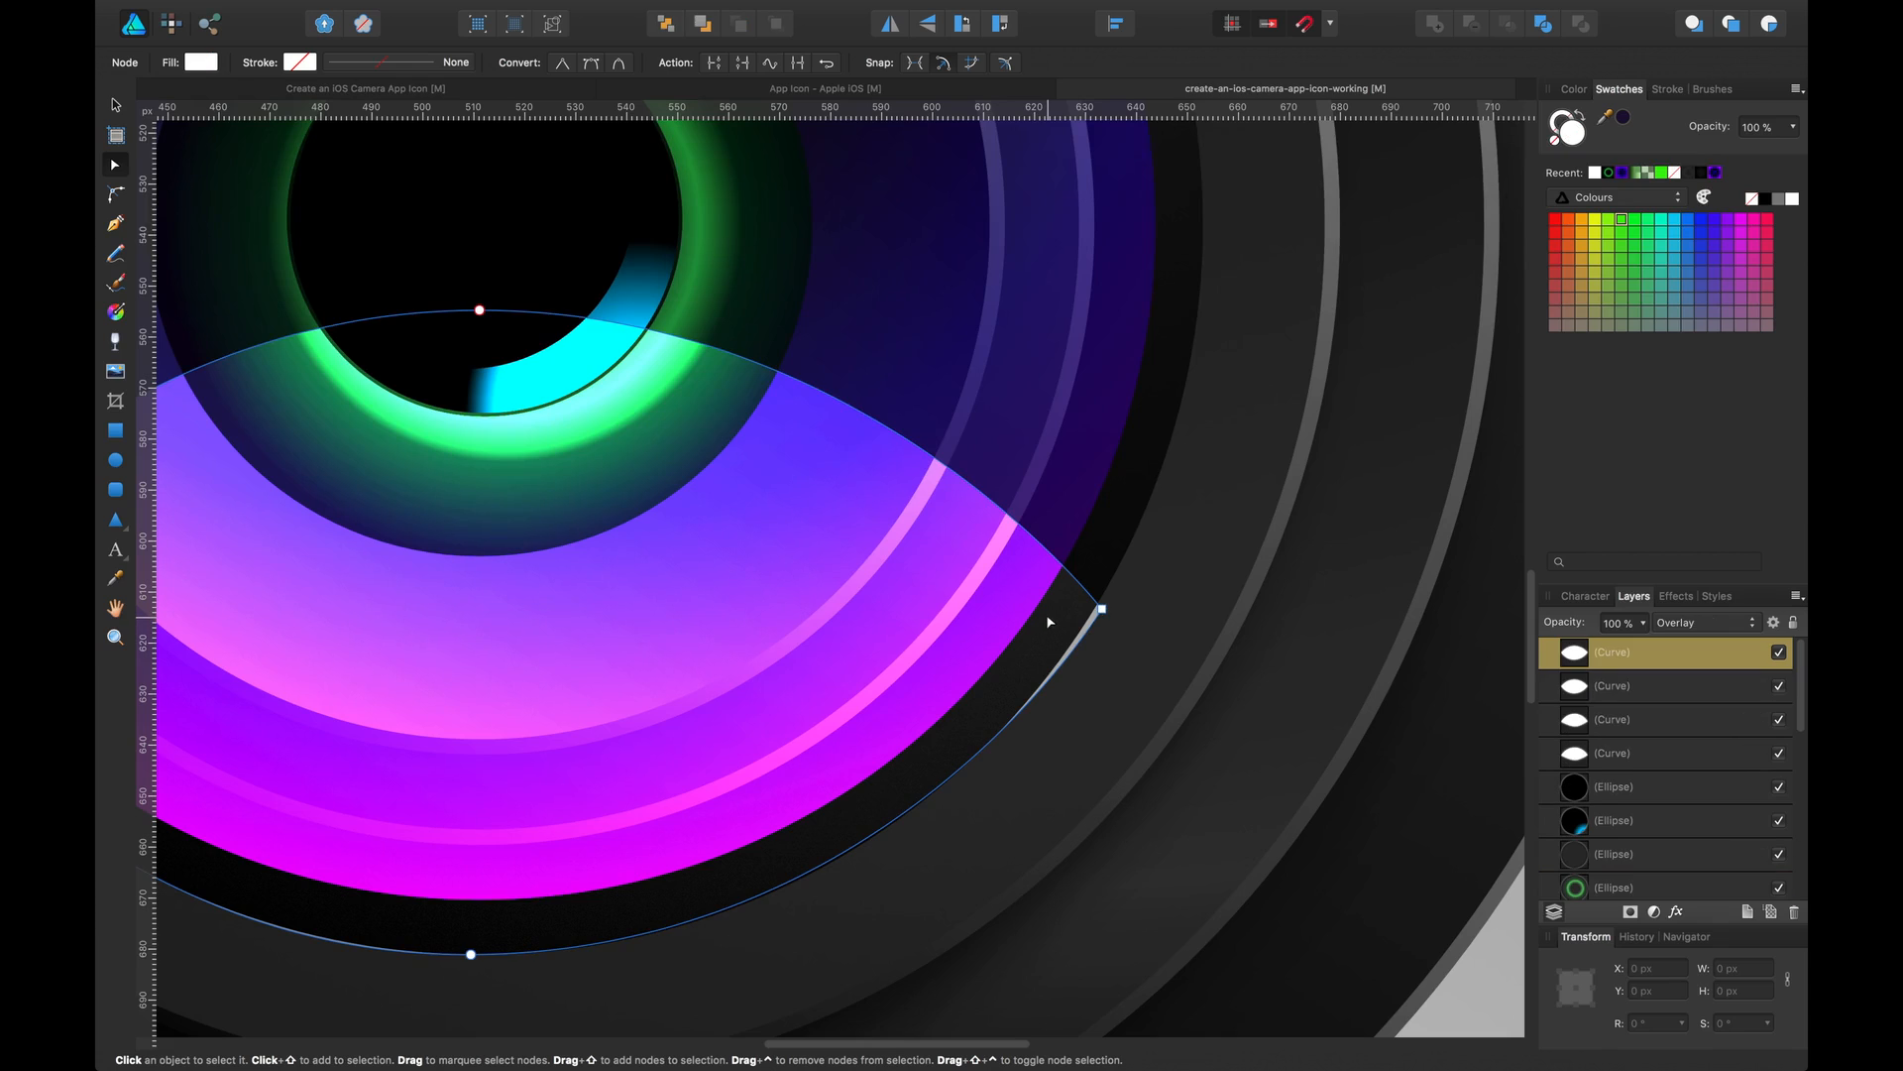
click(1100, 605)
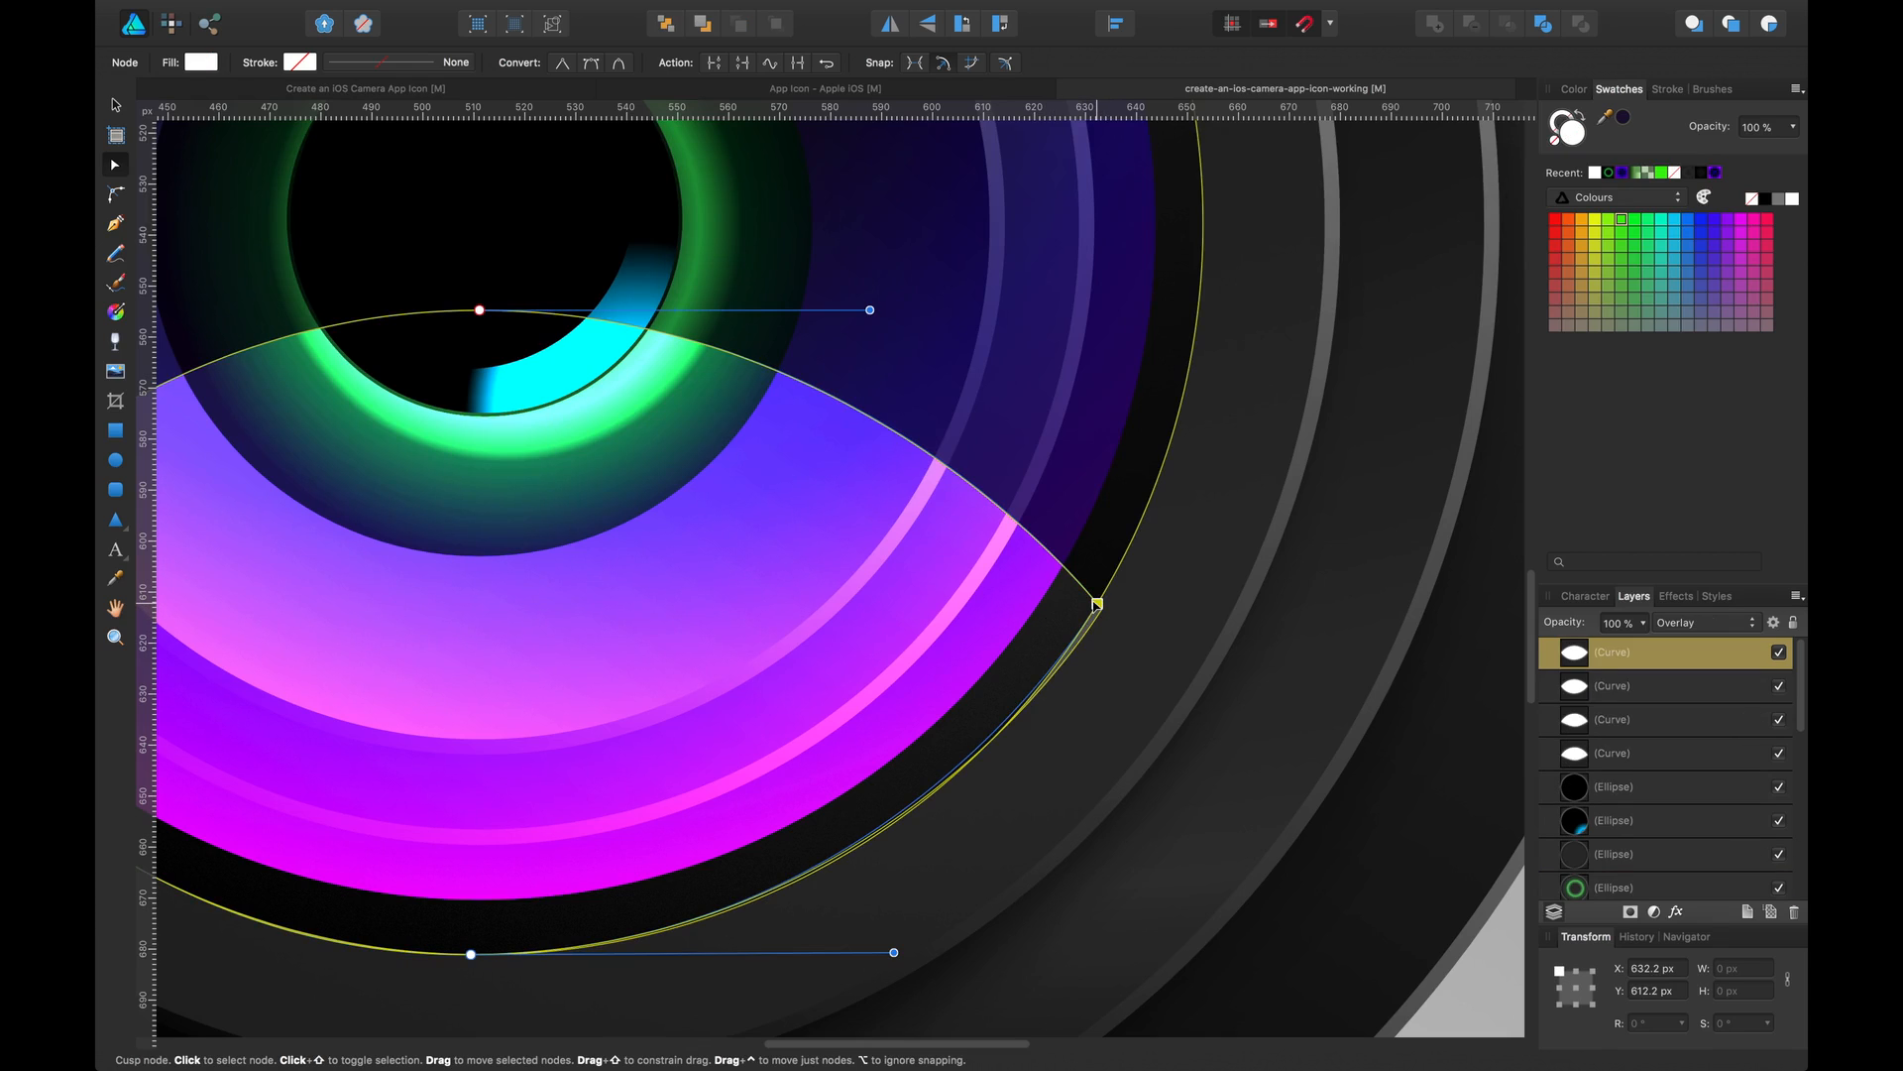
click(1658, 689)
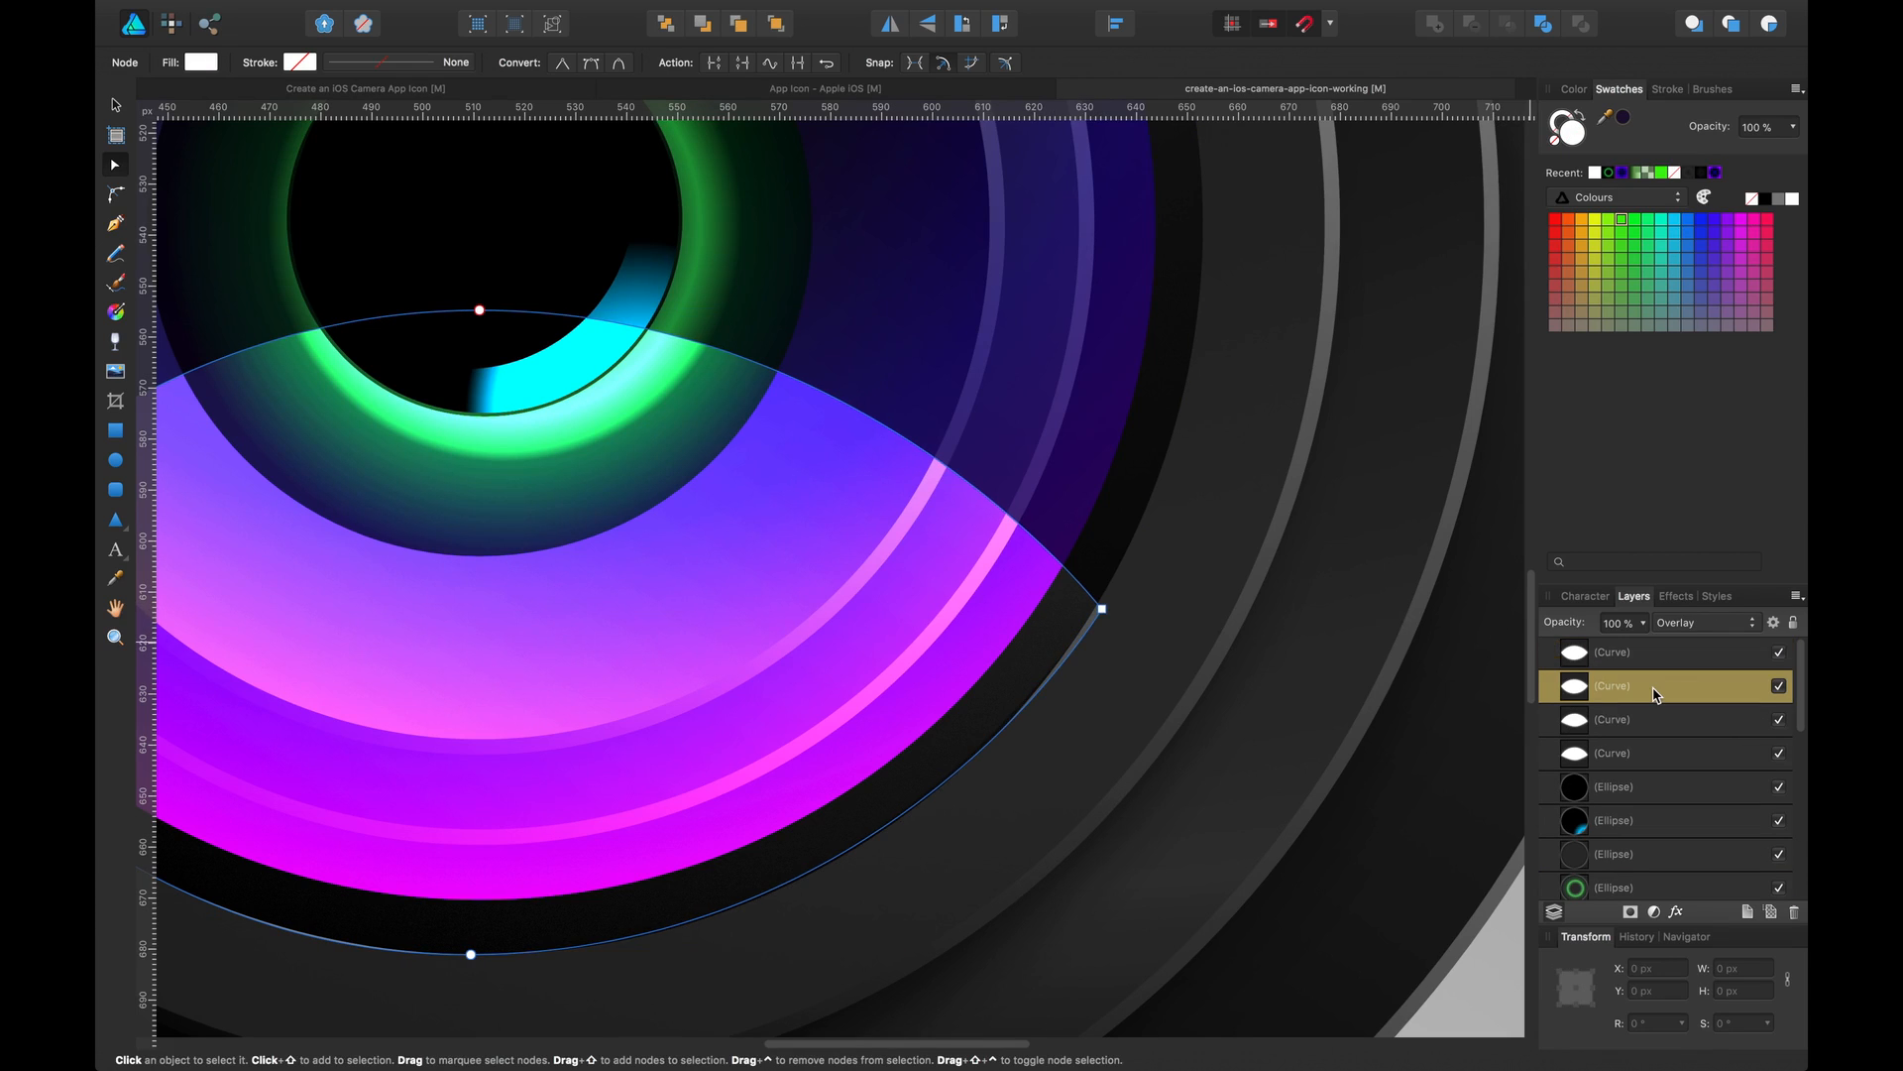
key(Delete)
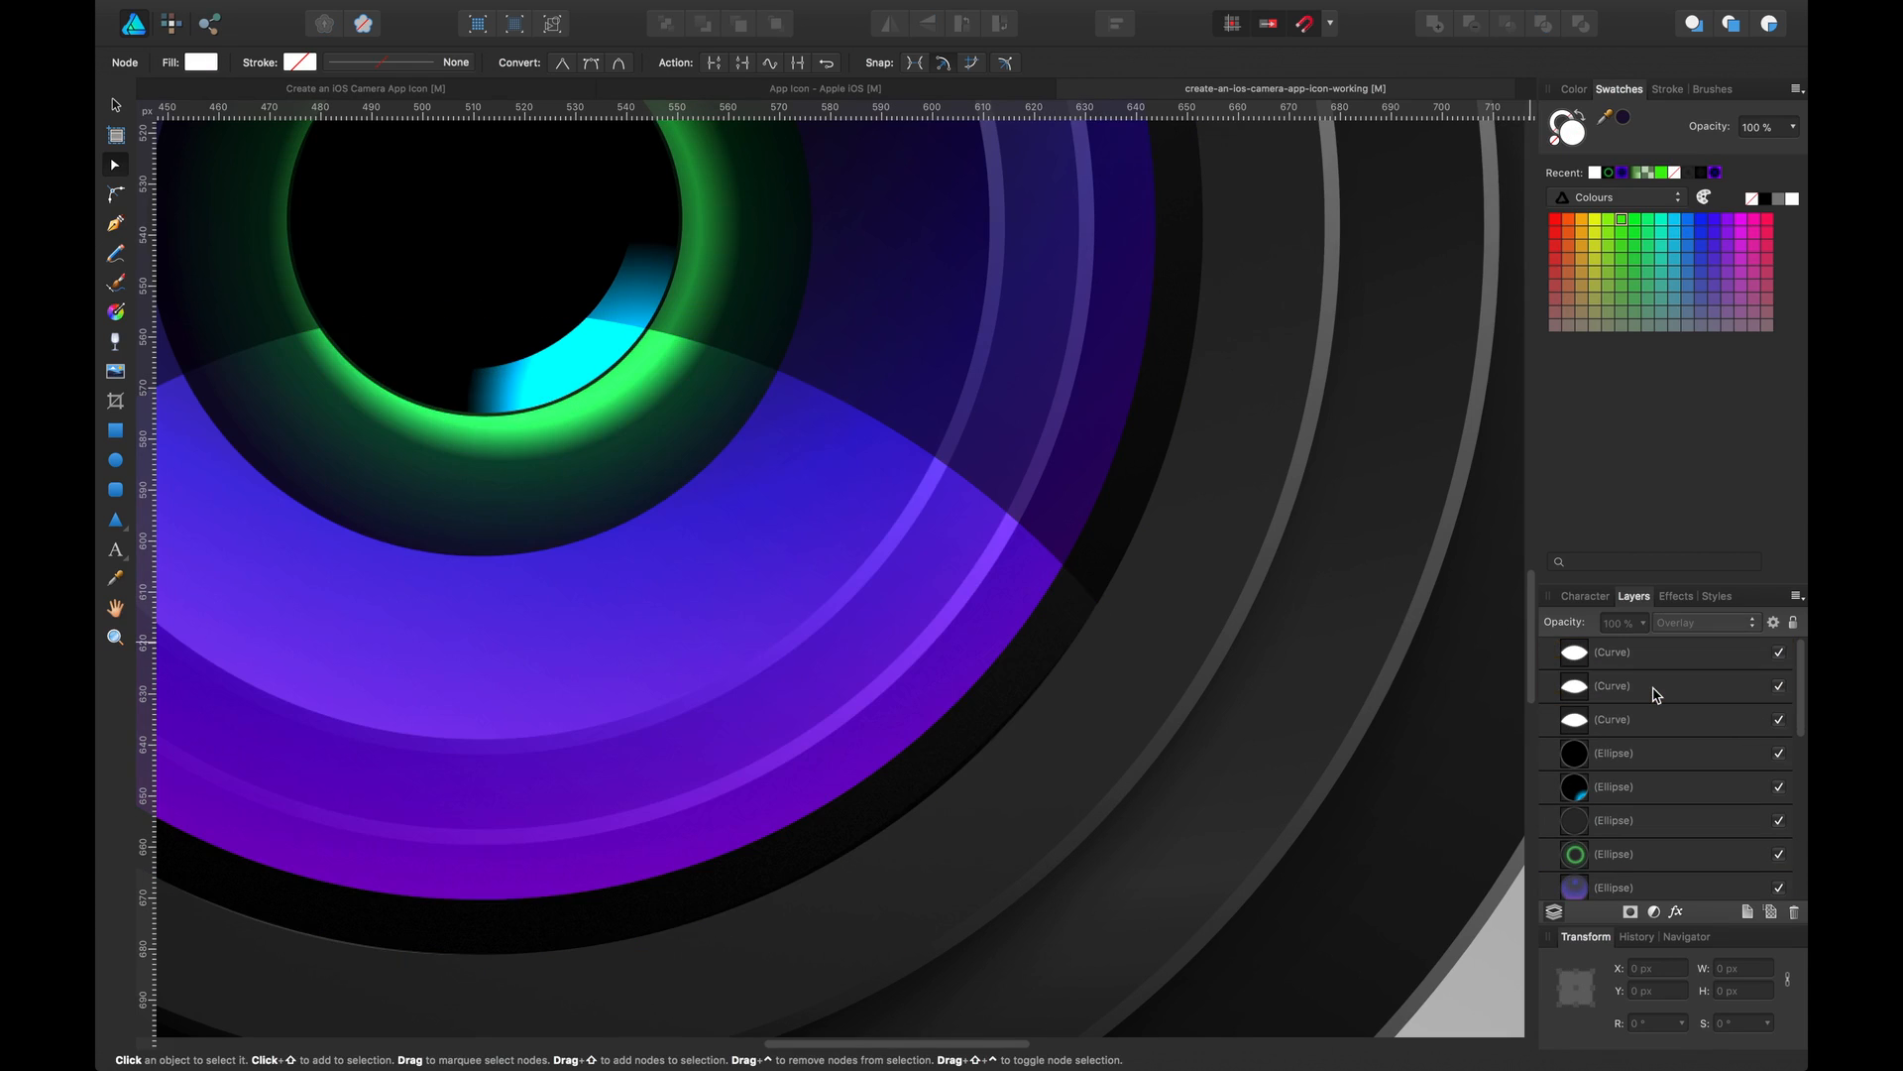
Nudge the reflection's bottom node and left corner node slightly to refine its shape
click(1030, 622)
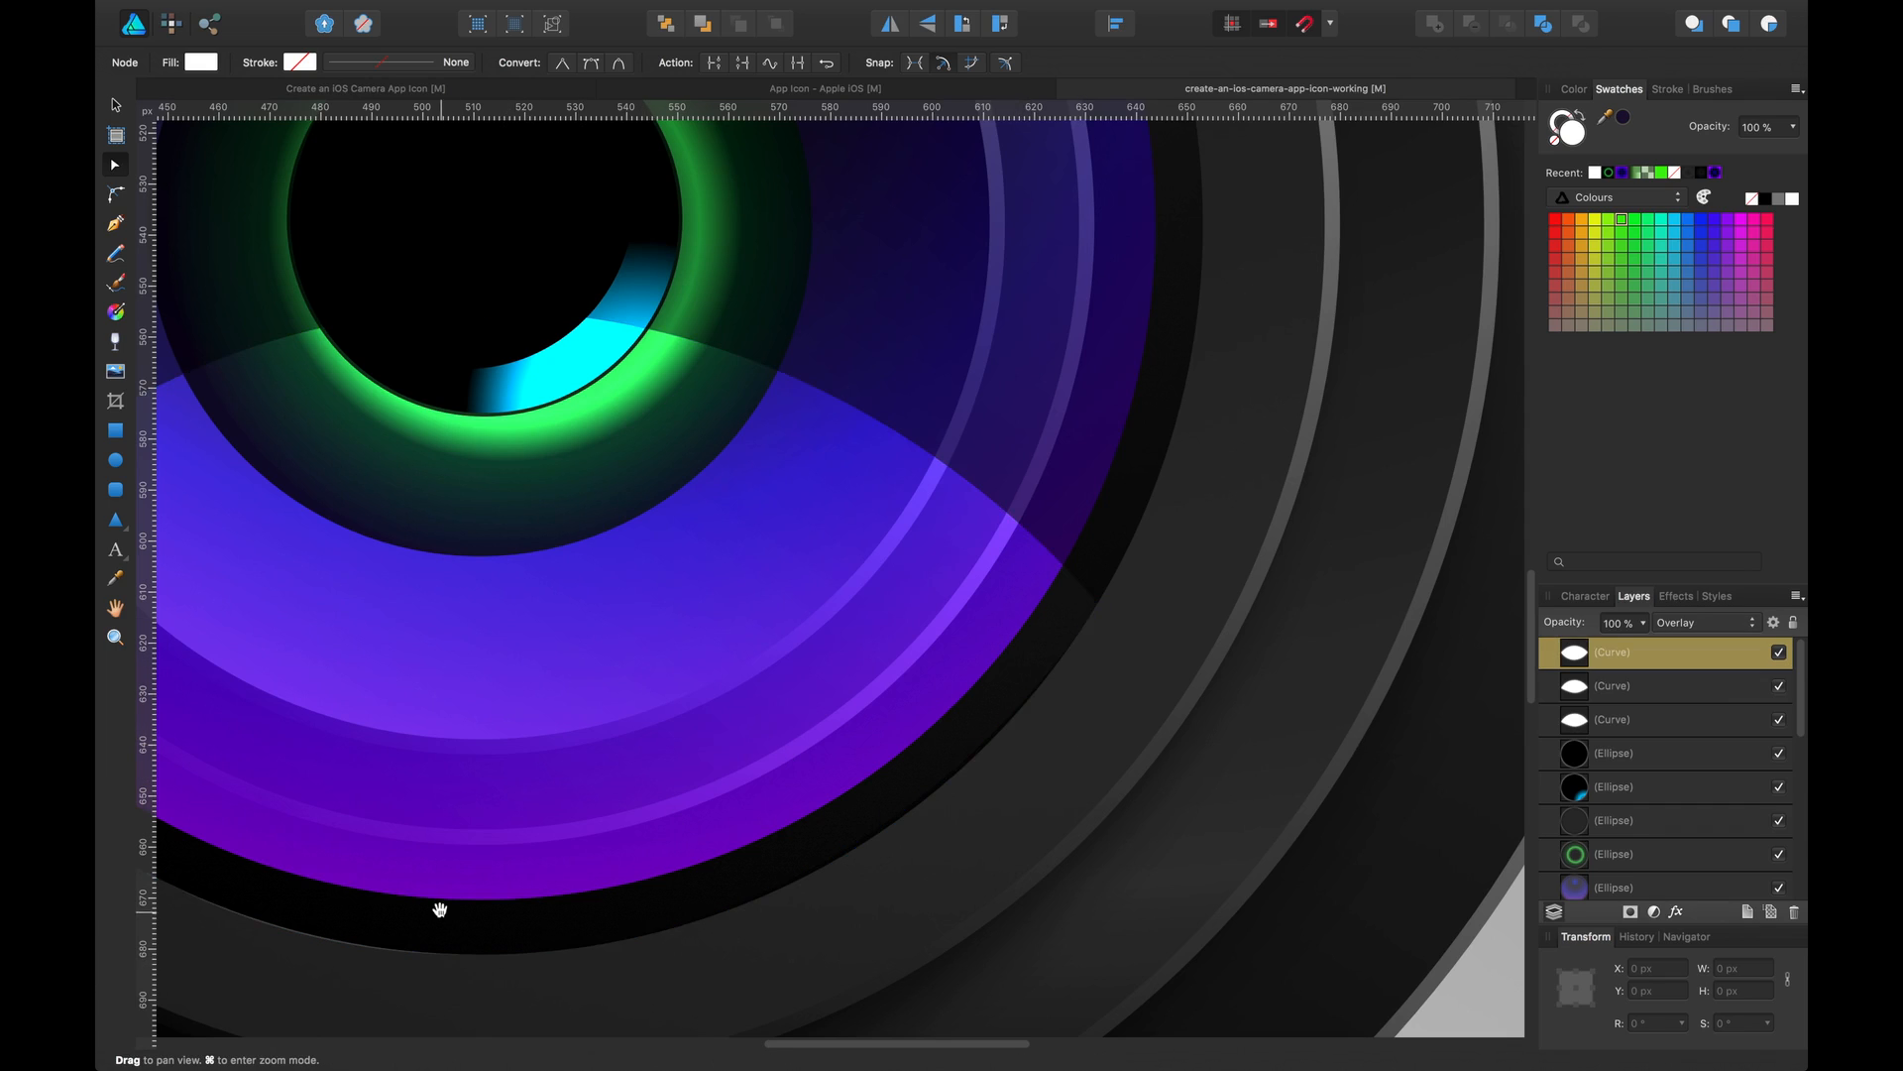
scroll(743, 867, left, 6)
click(794, 922)
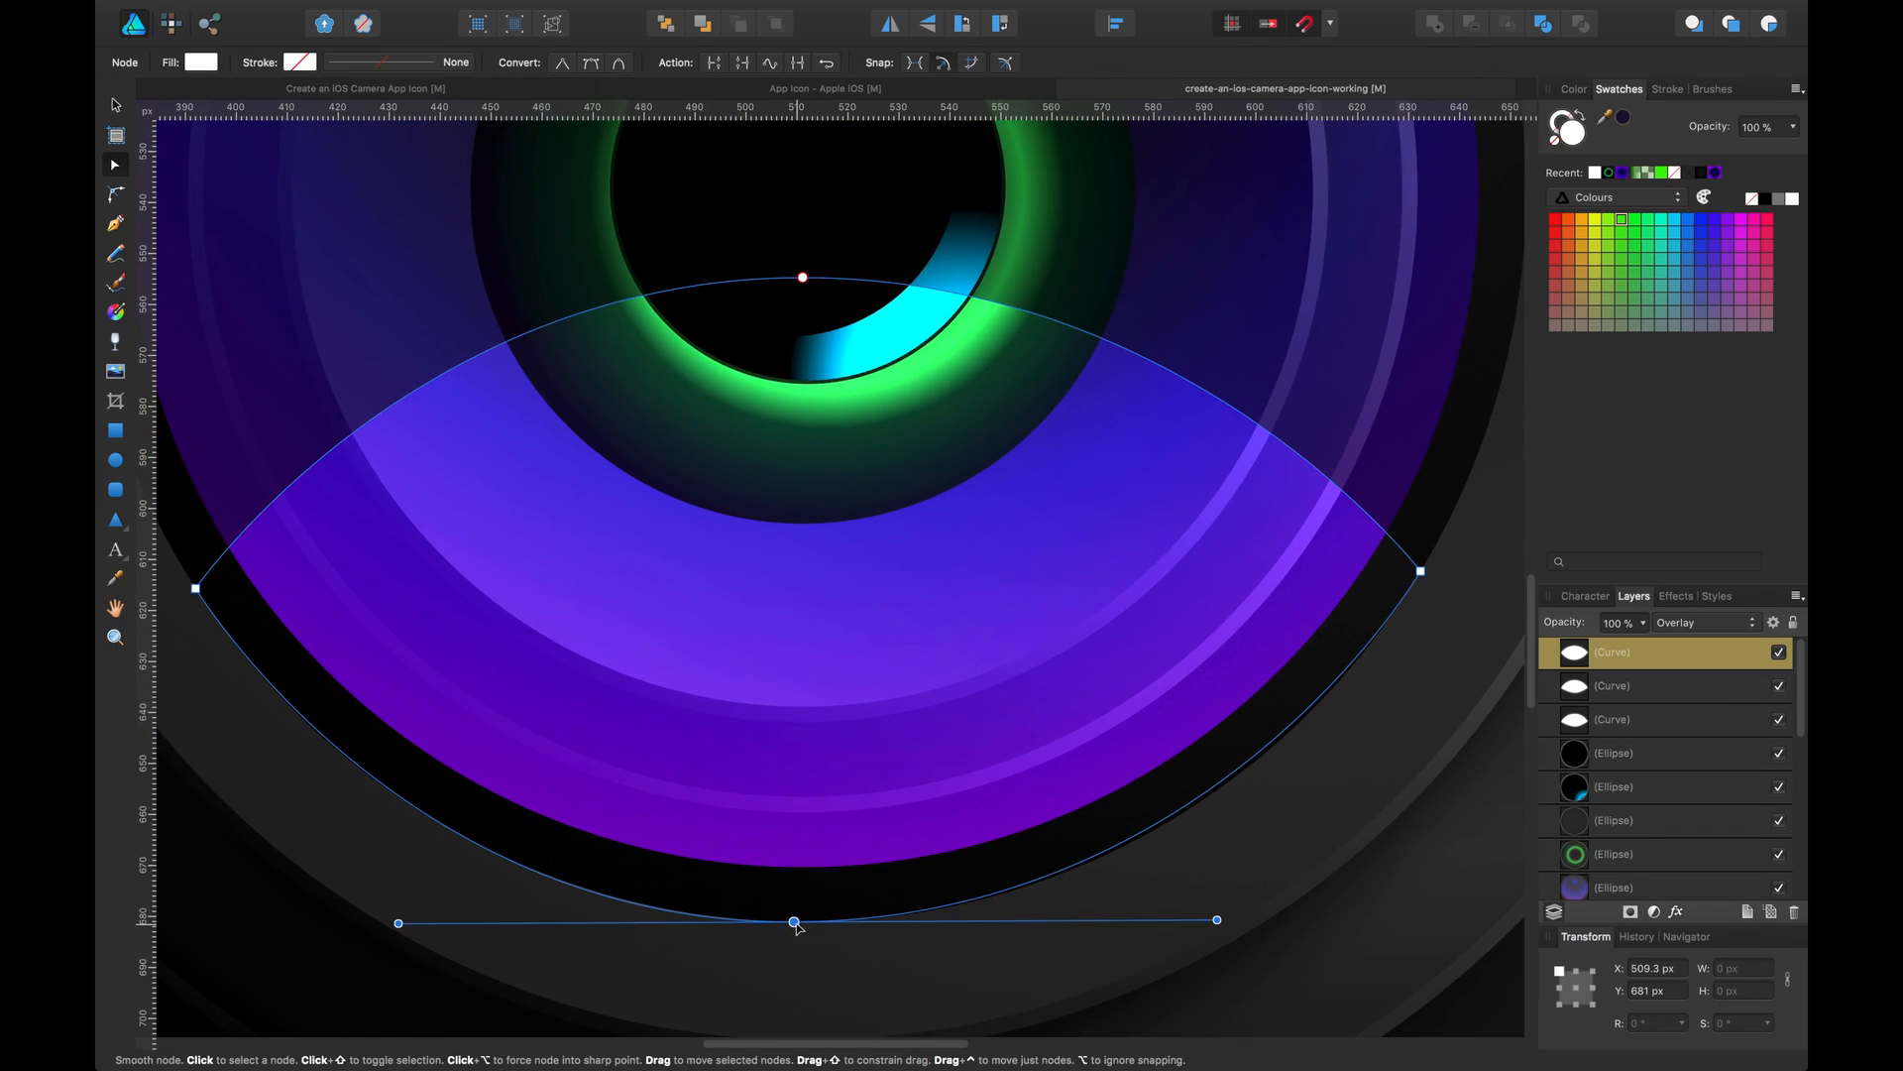
drag(796, 924, 796, 918)
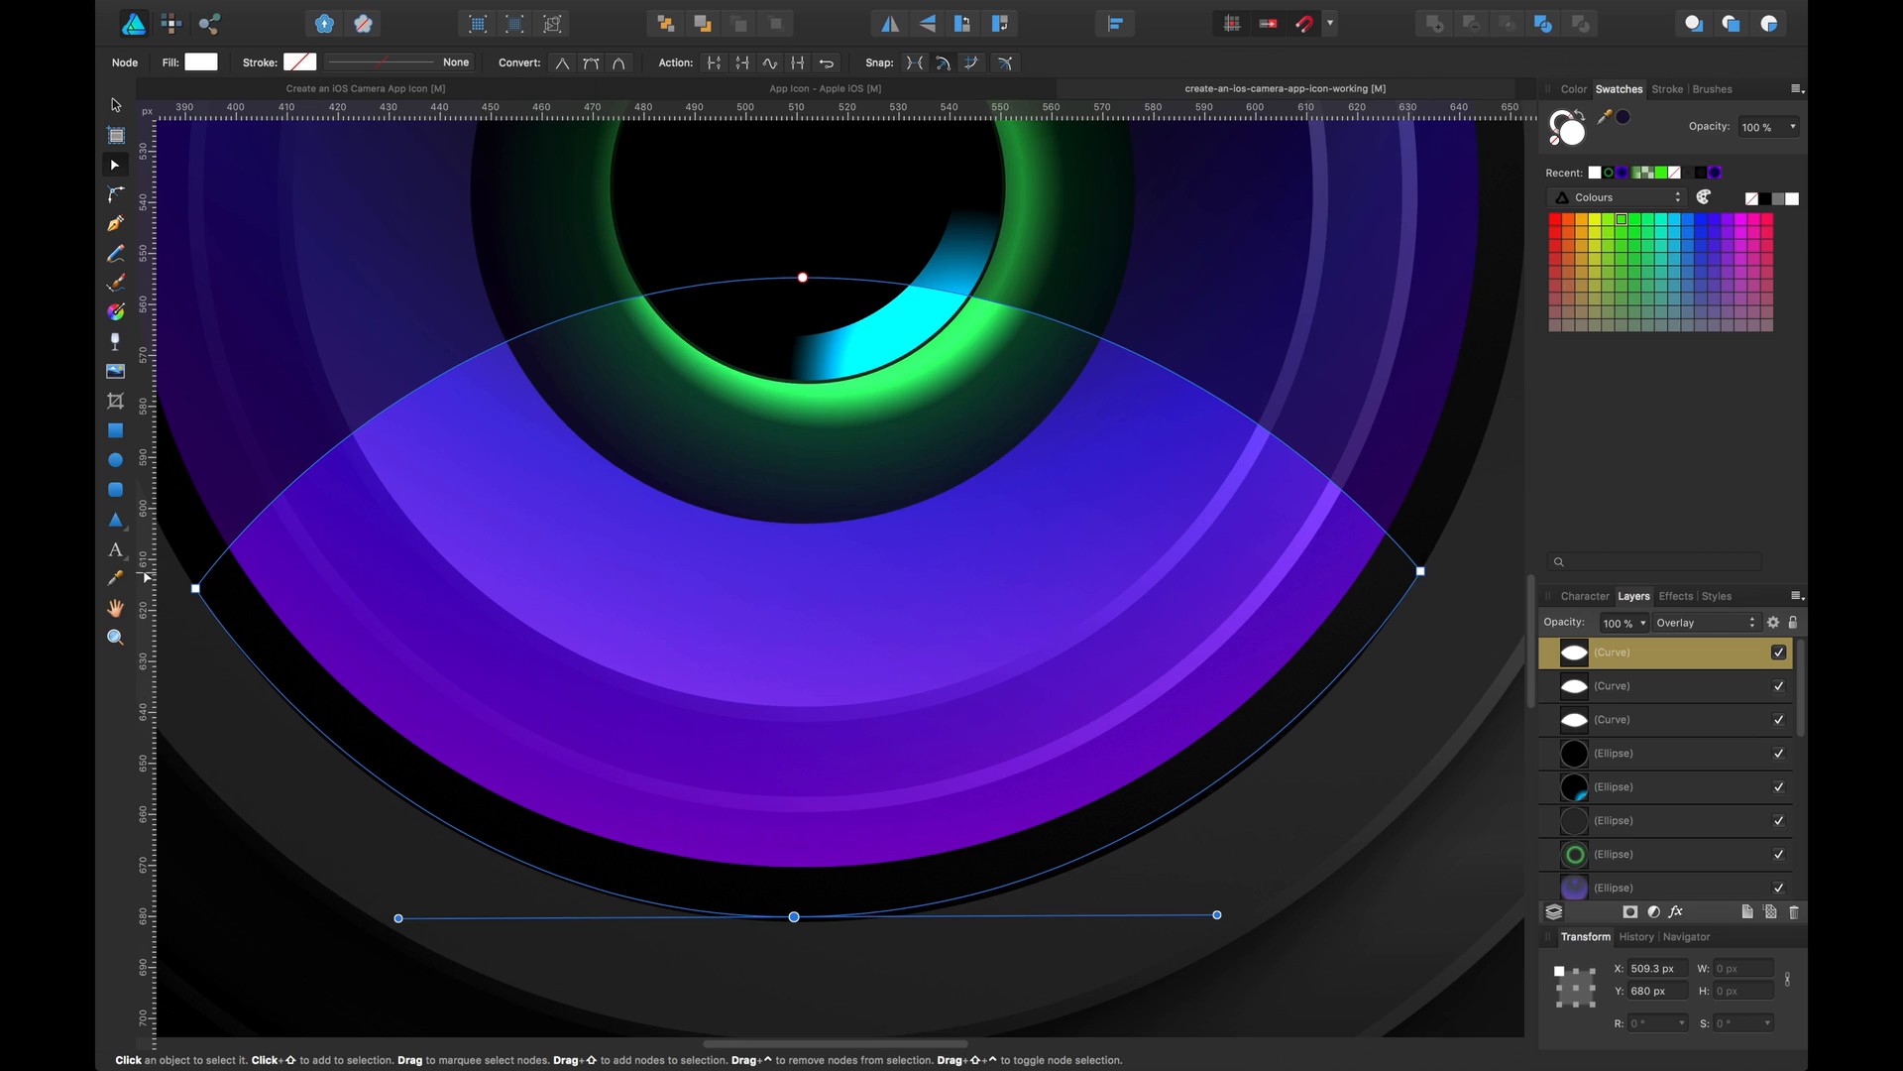
click(197, 589)
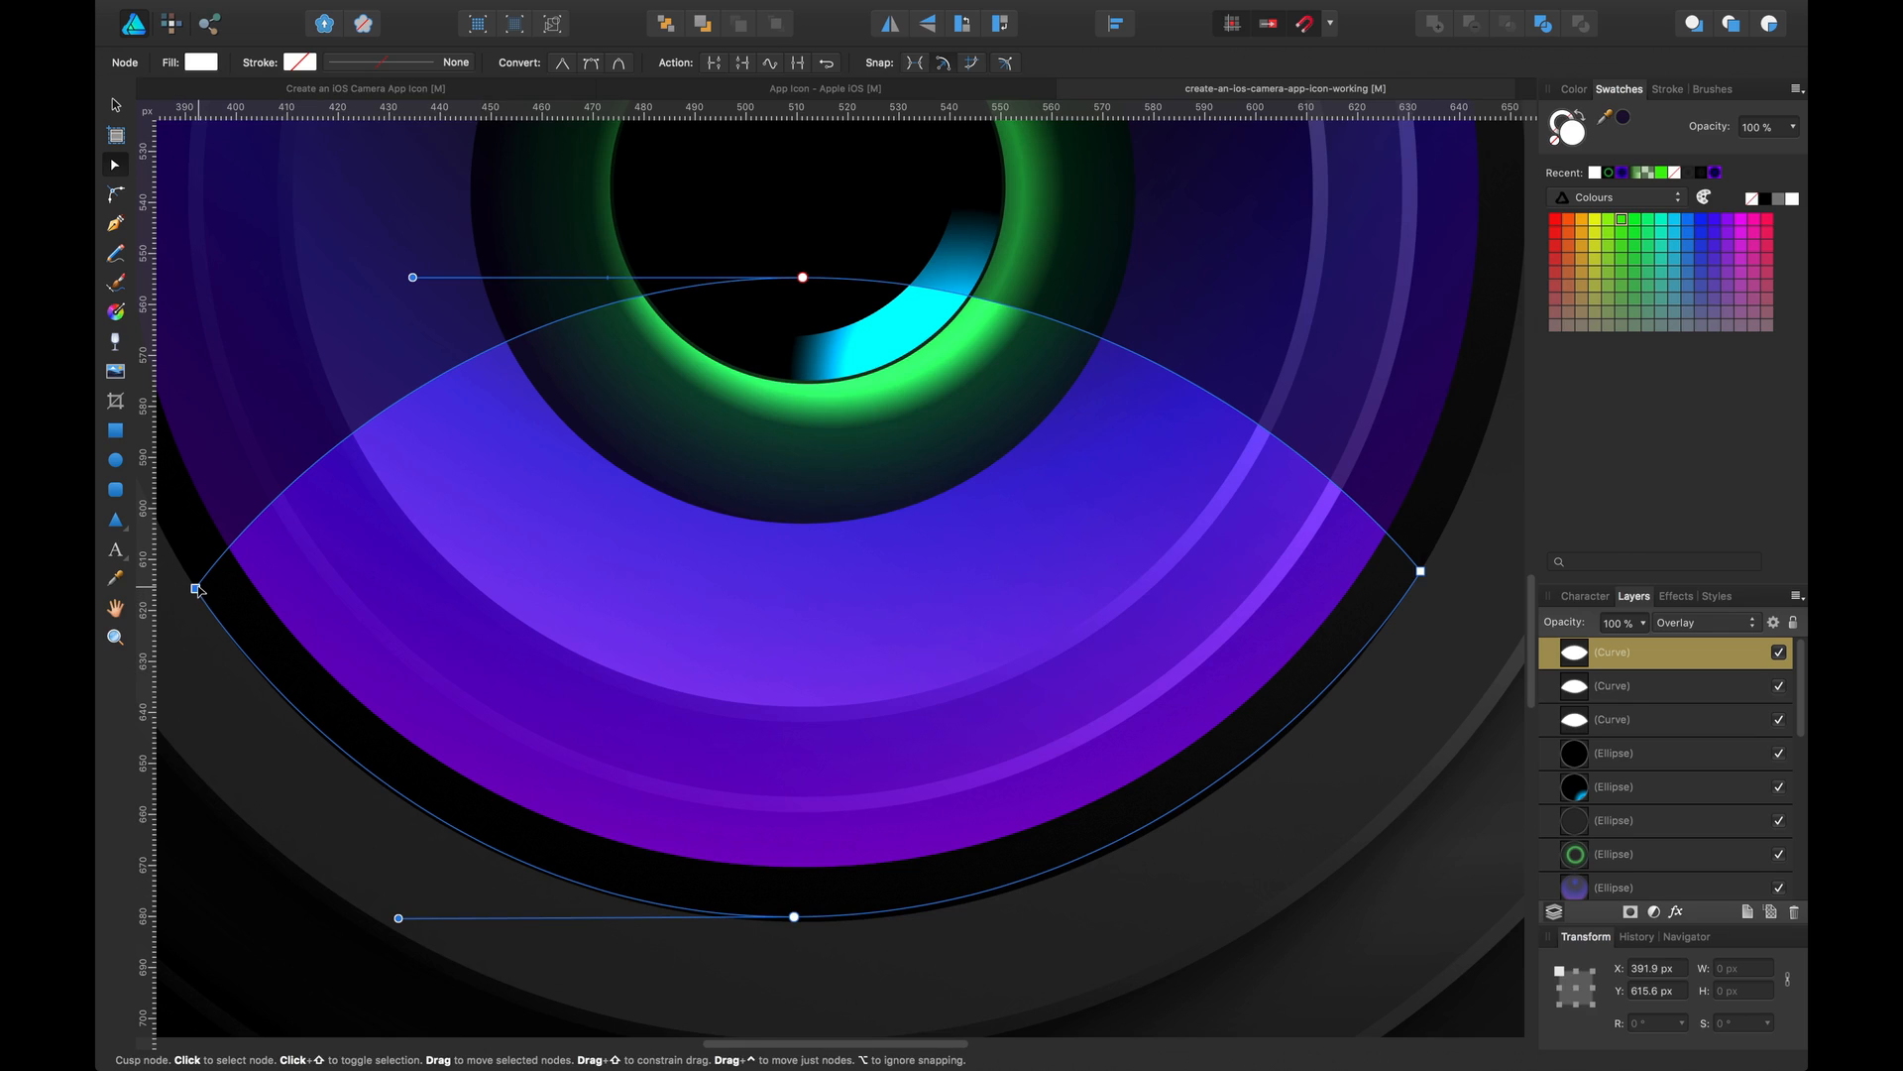
drag(198, 590, 203, 590)
drag(890, 574, 873, 569)
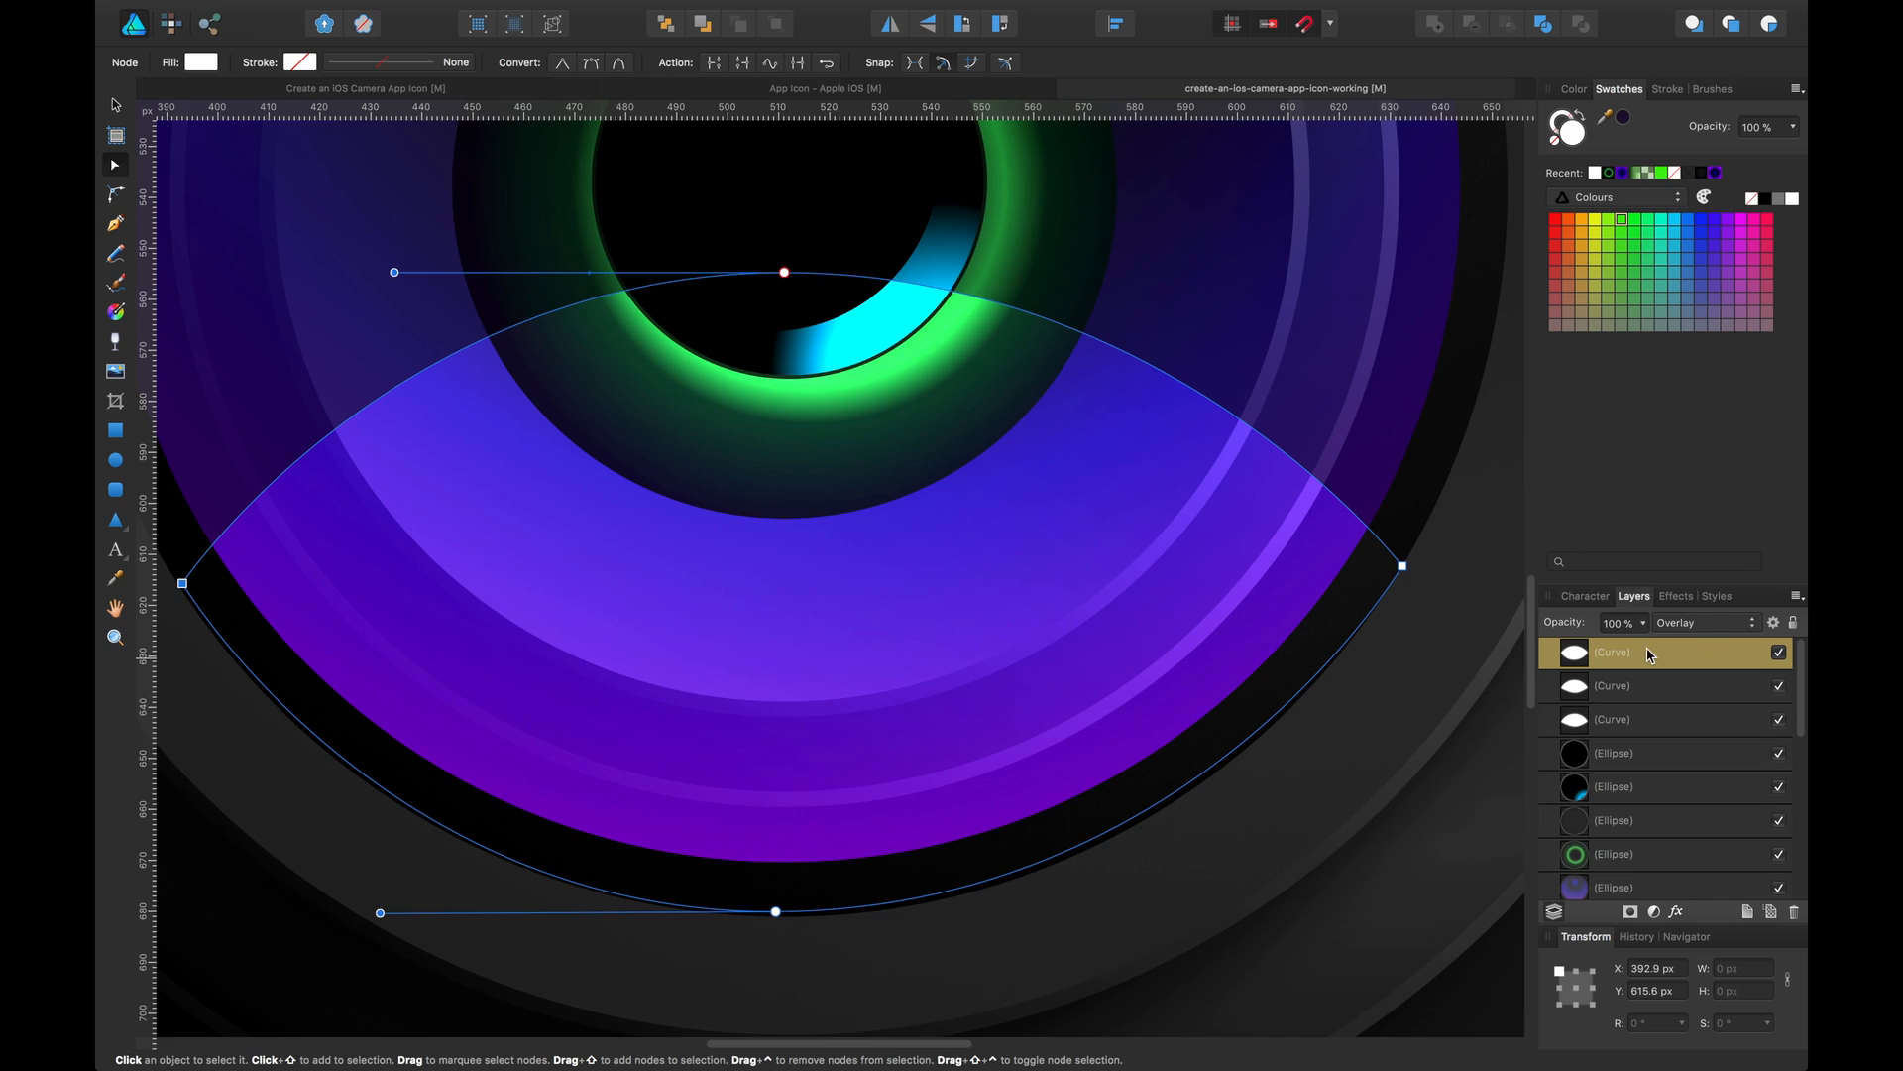
Duplicate the Overlay reflection curve to strengthen the lower highlight
key(super+j)
key(v)
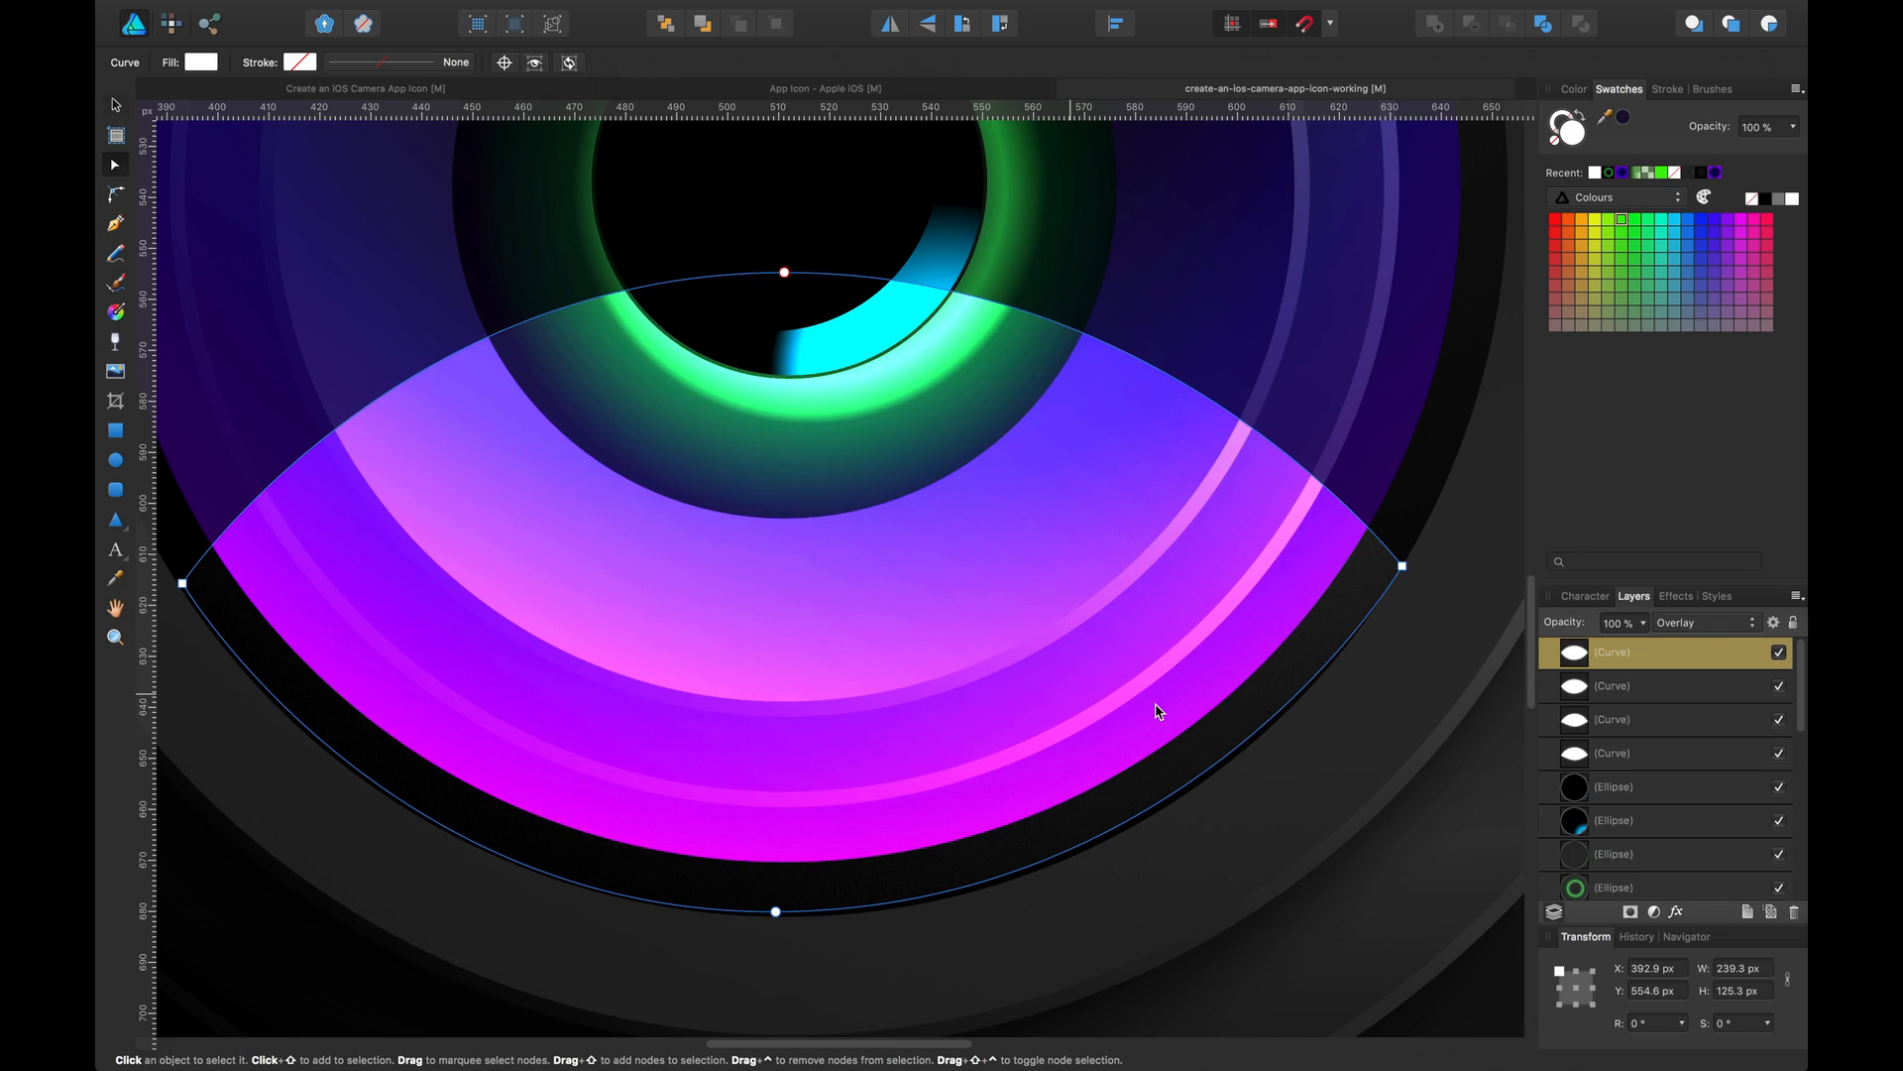
click(1458, 700)
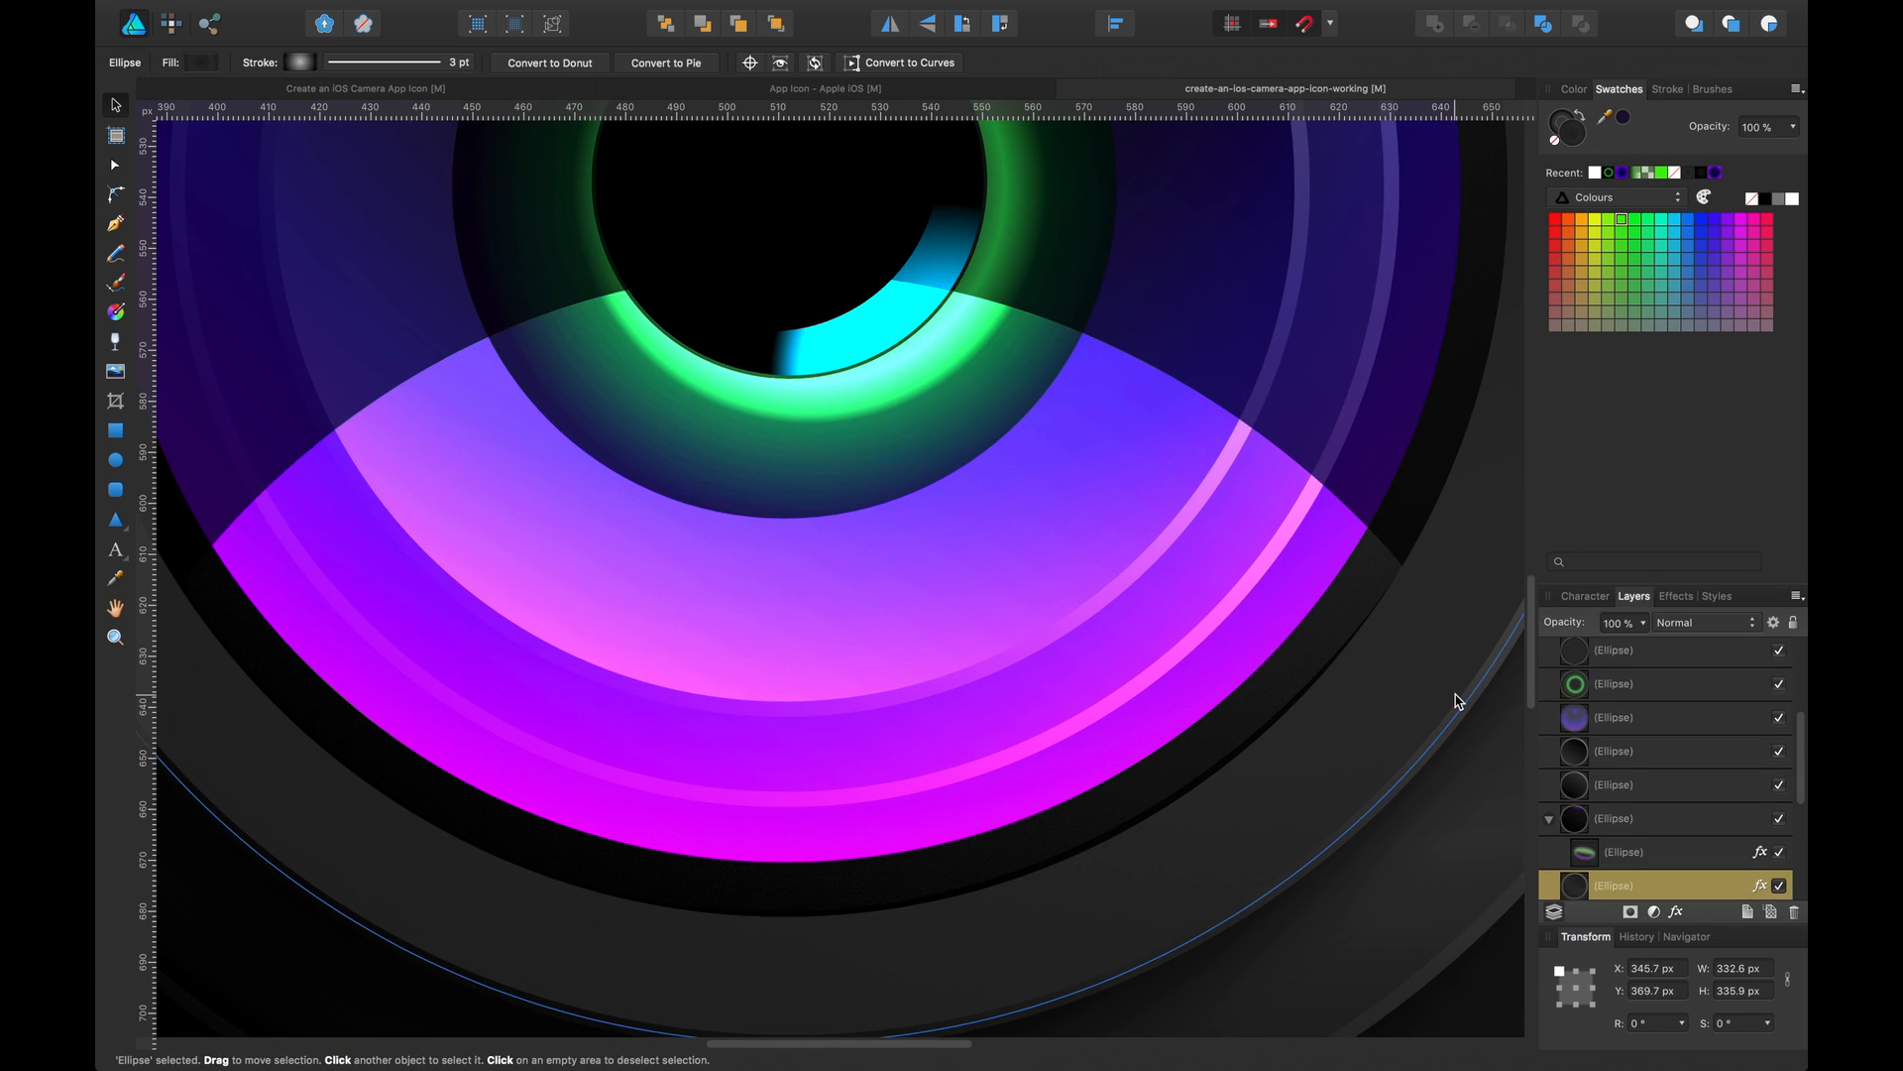
Save the document and view the whole icon
key(super+s)
key(super+minus)
key(super+0)
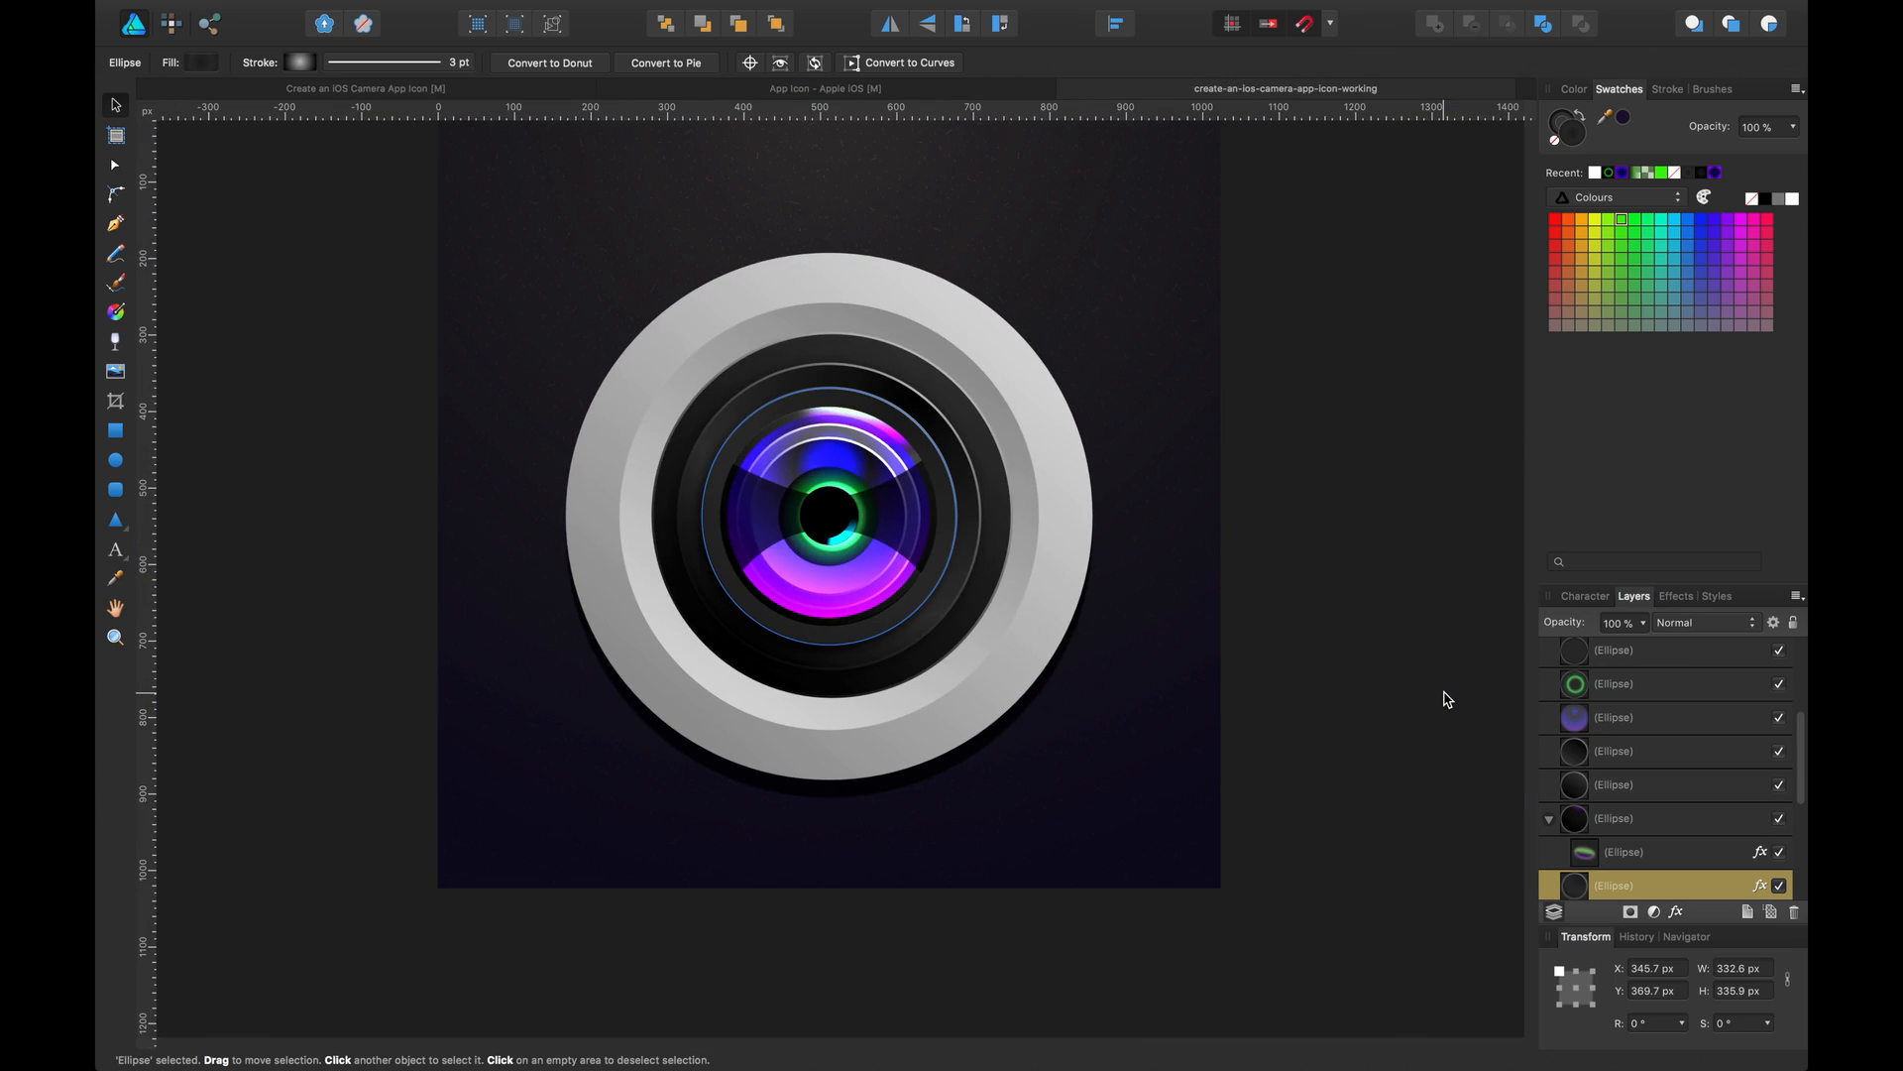
click(1352, 479)
drag(1307, 436, 1328, 503)
key(space)
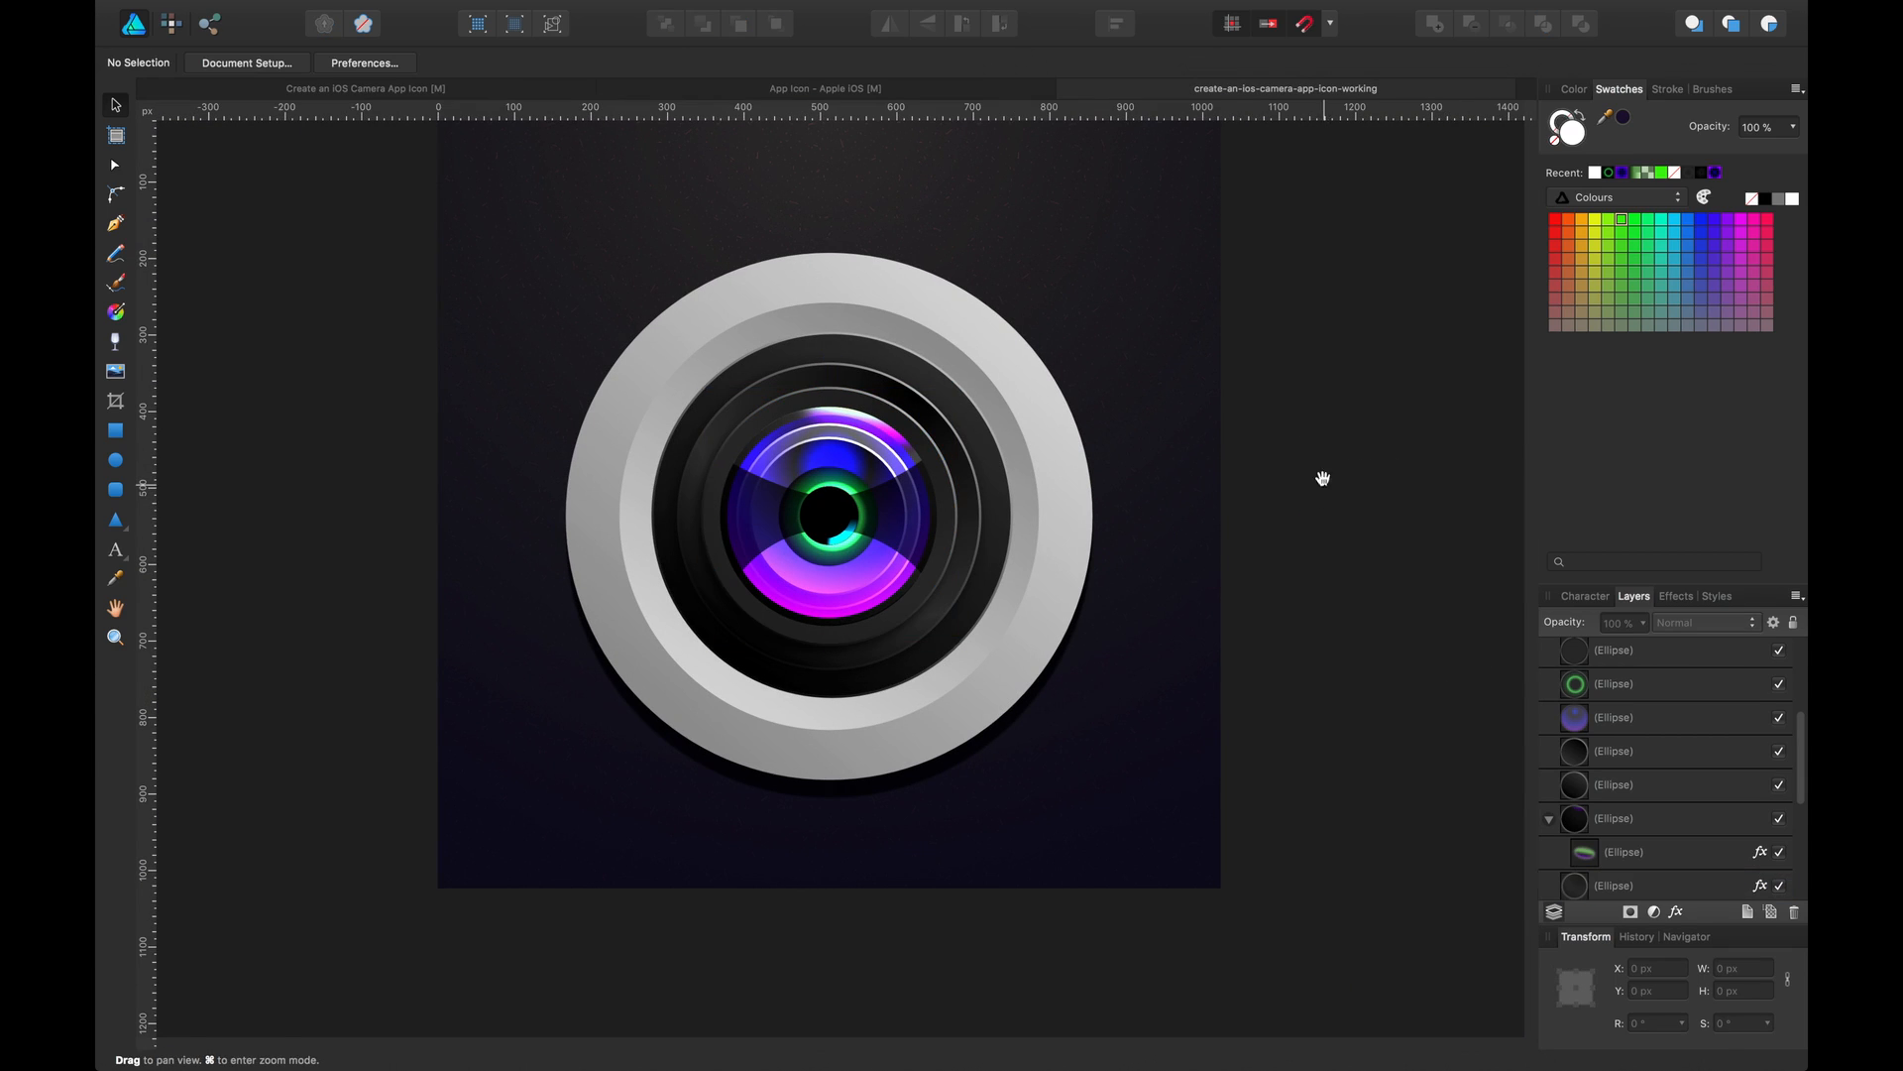
drag(1306, 387, 1339, 472)
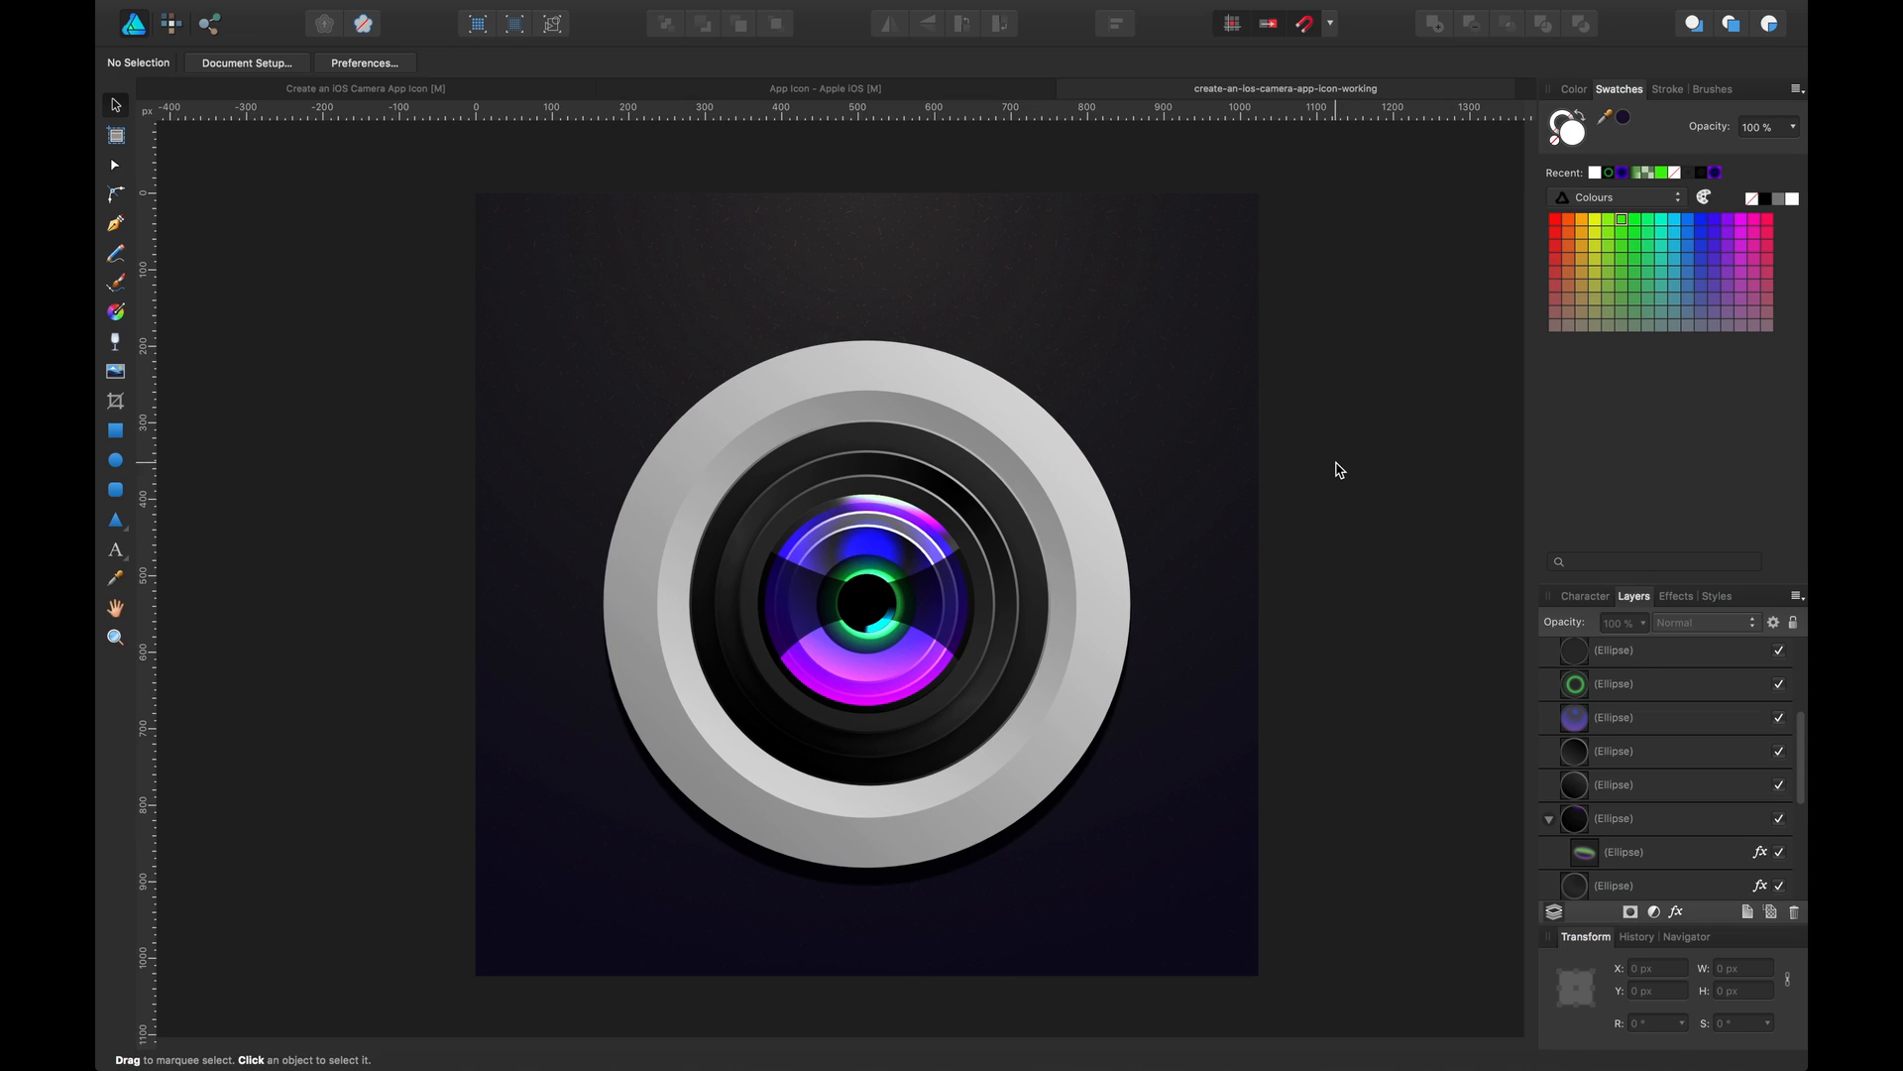
key(a)
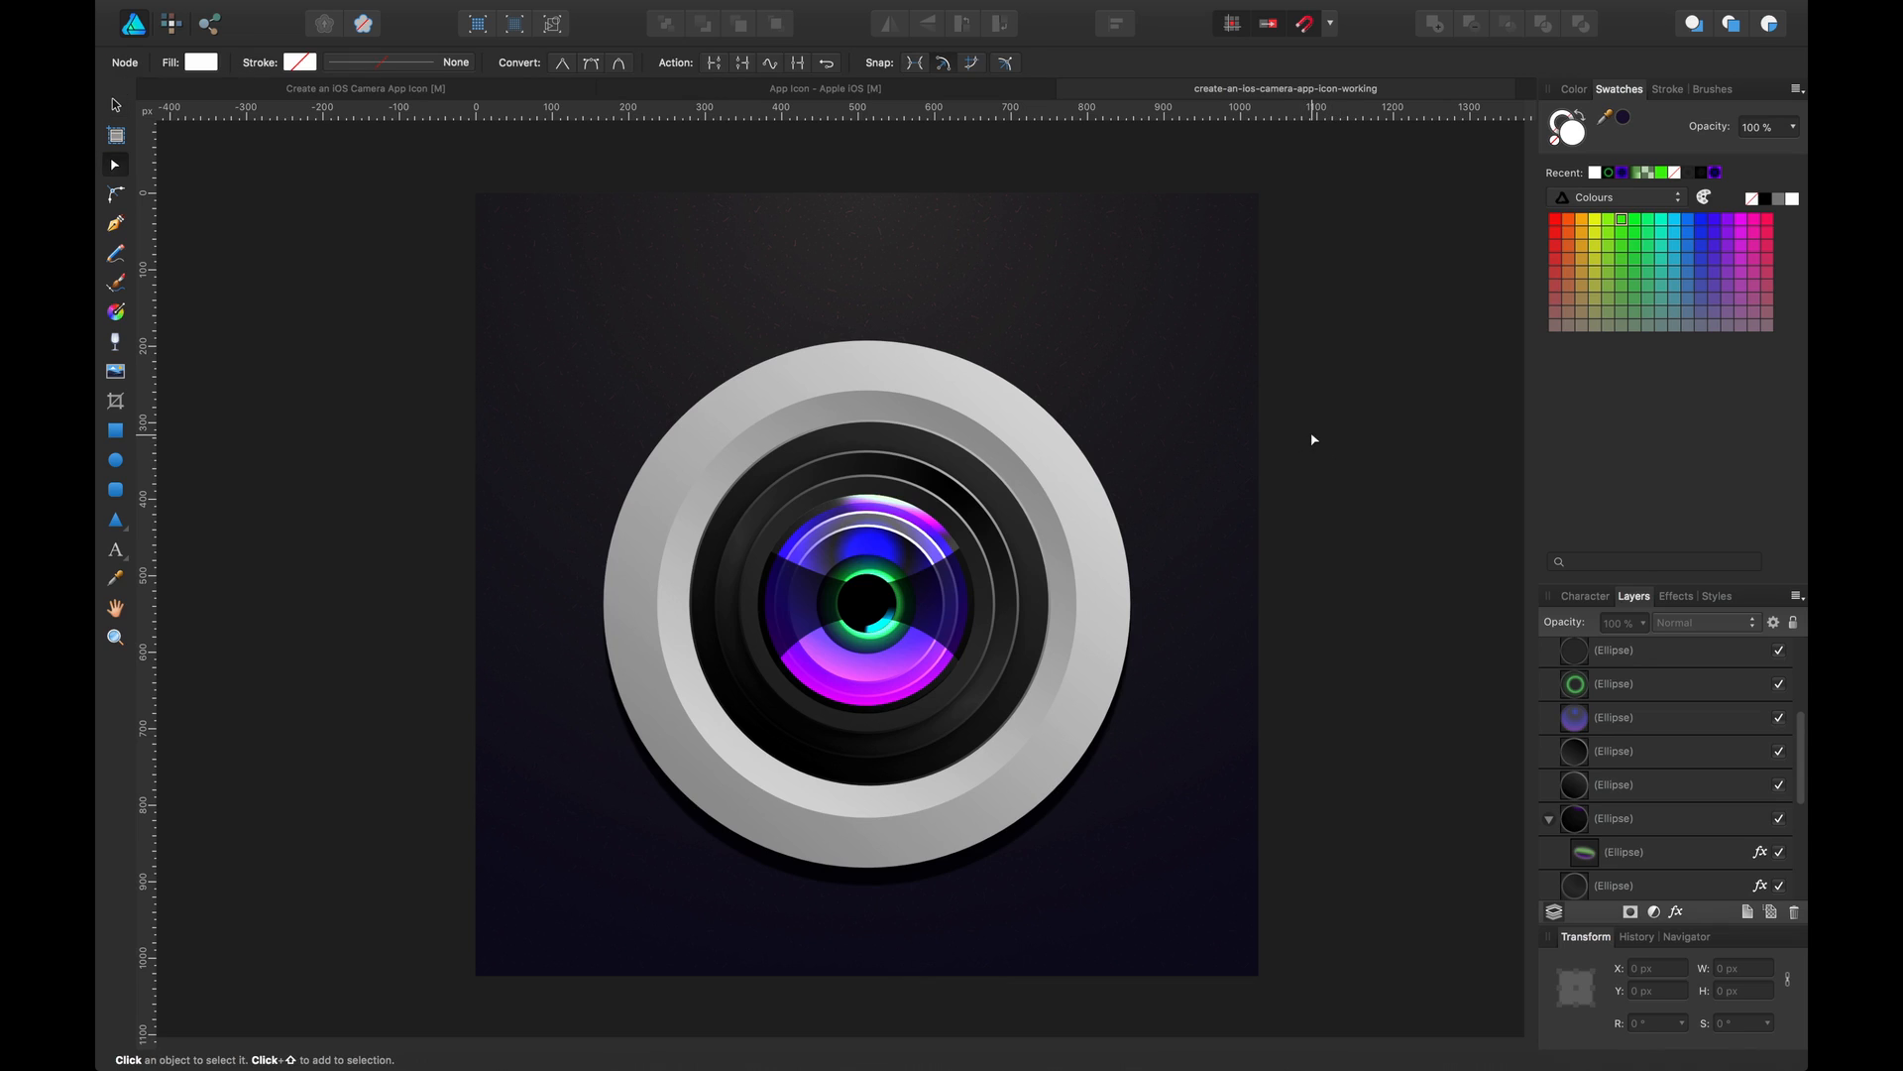